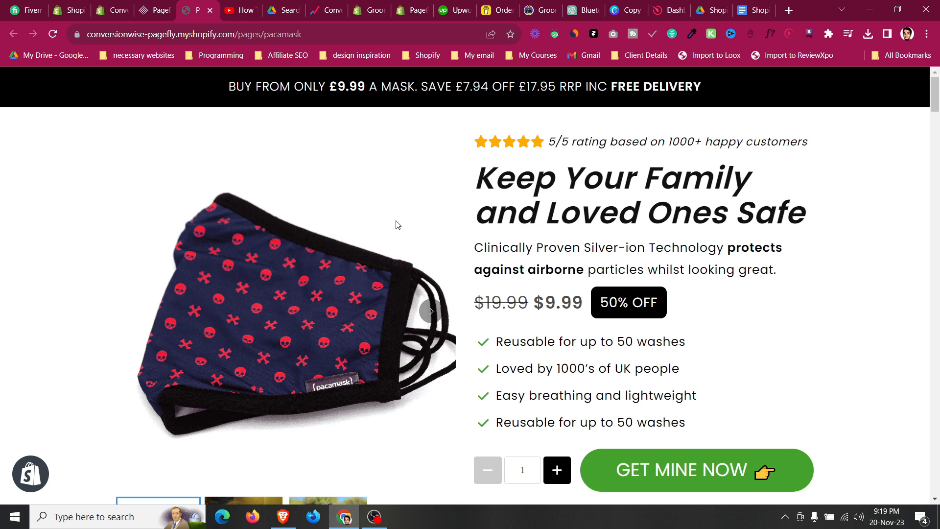
Look through the open tabs: the landing-page tutorial video, the Conversion Rate Academy site and the course certificate.
left_click(246, 10)
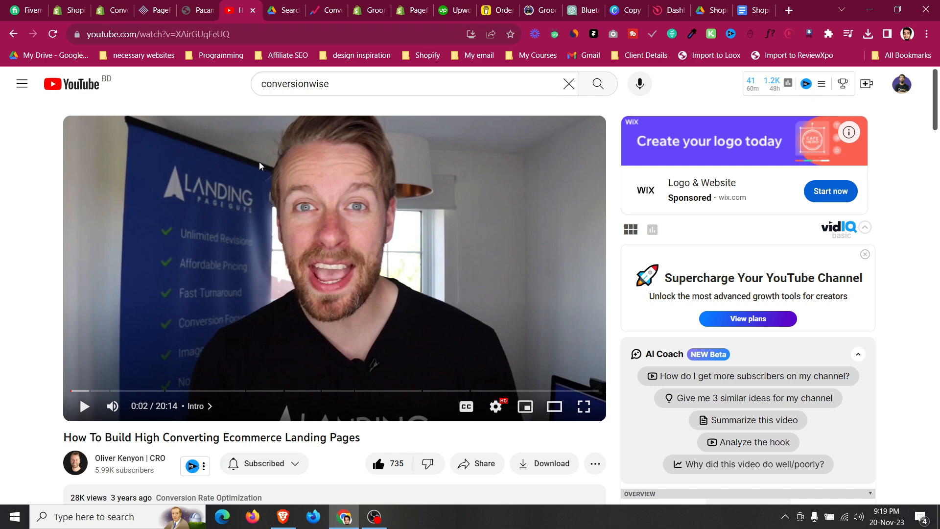
scroll(260, 161, "down", 4)
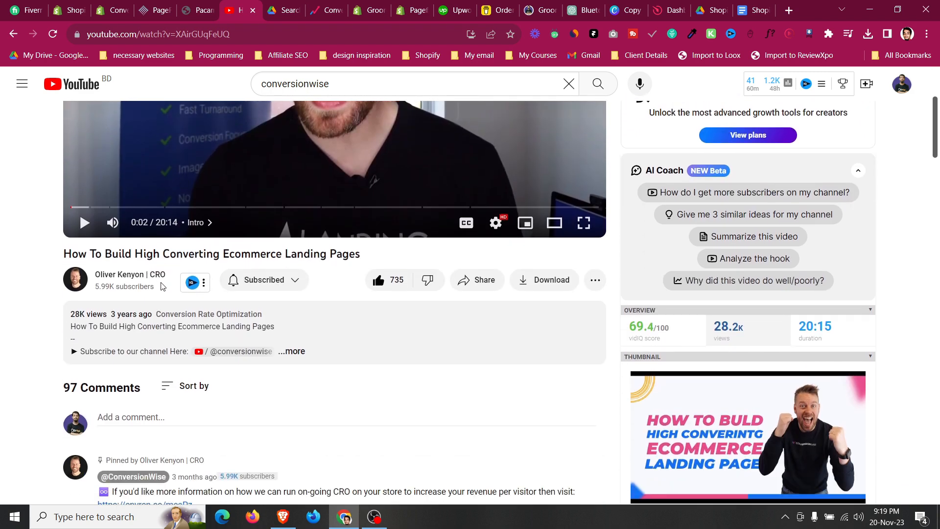
left_click(336, 5)
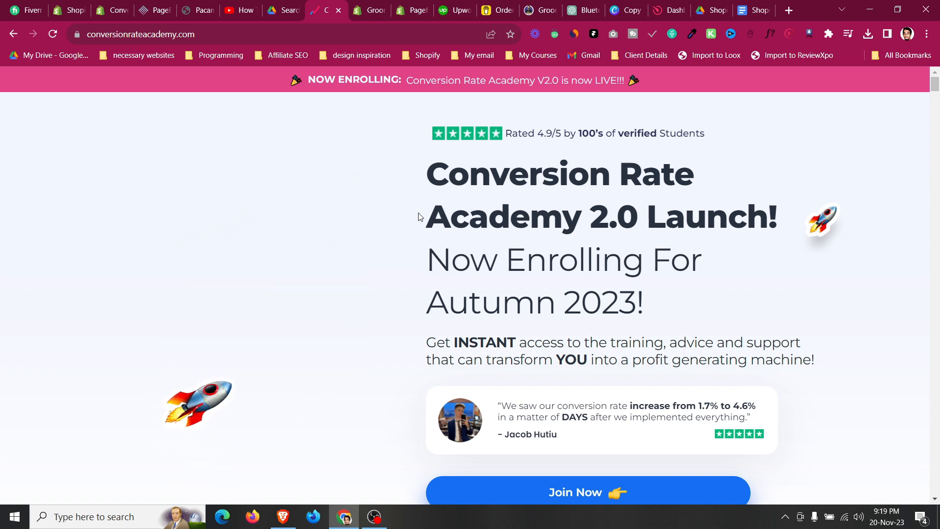
left_click(290, 10)
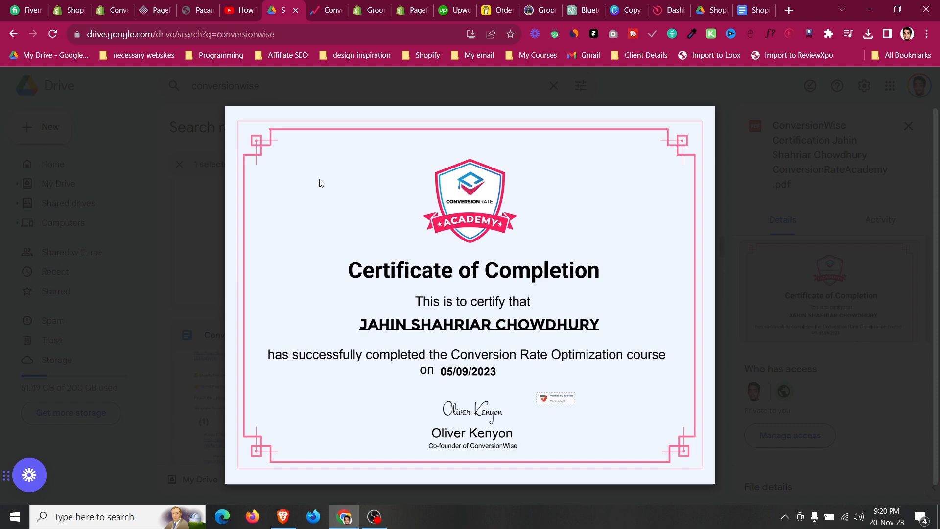
left_click(195, 8)
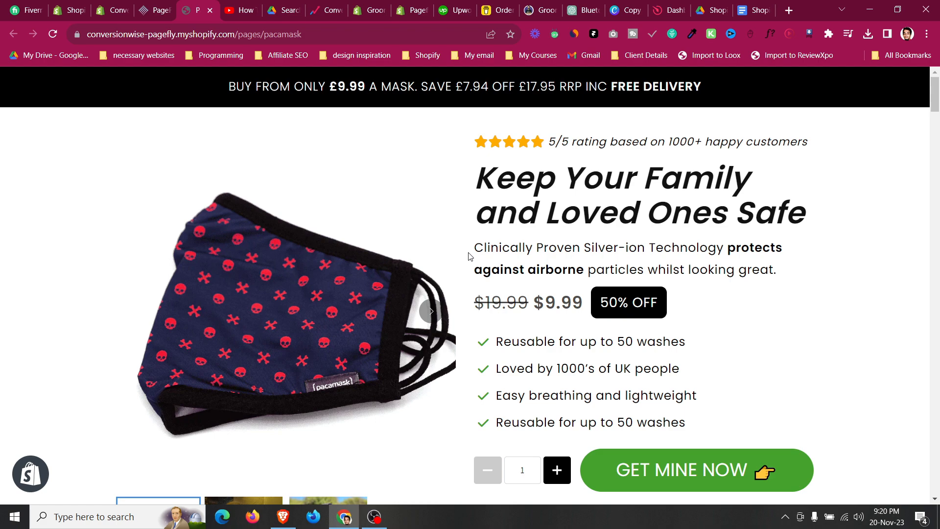
Scroll through the Pacamask landing page to review each of its sections.
scroll(469, 256, "down", 3)
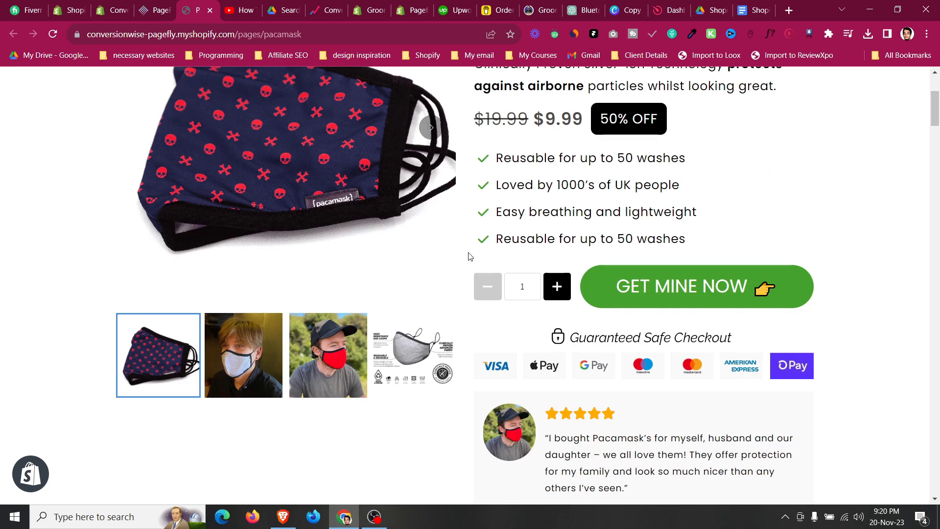
scroll(469, 257, "down", 2)
scroll(469, 257, "down", 5)
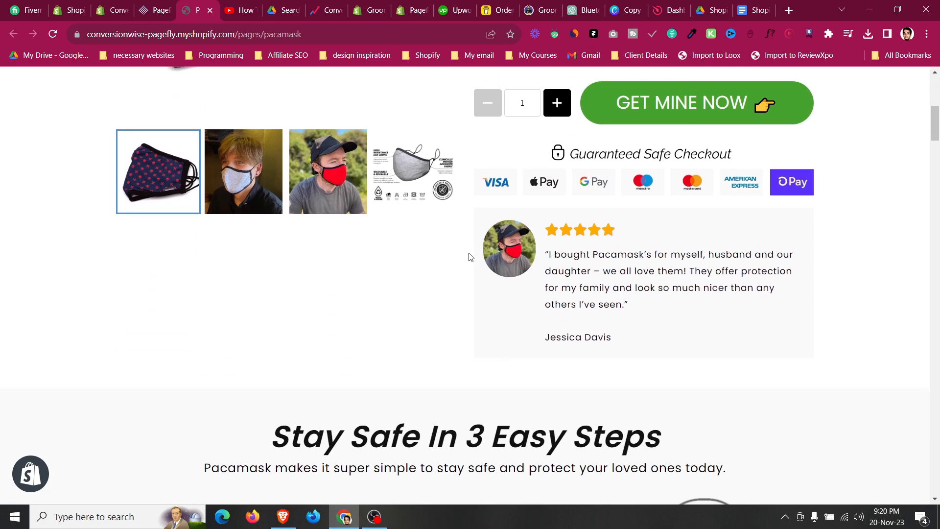
scroll(469, 257, "down", 8)
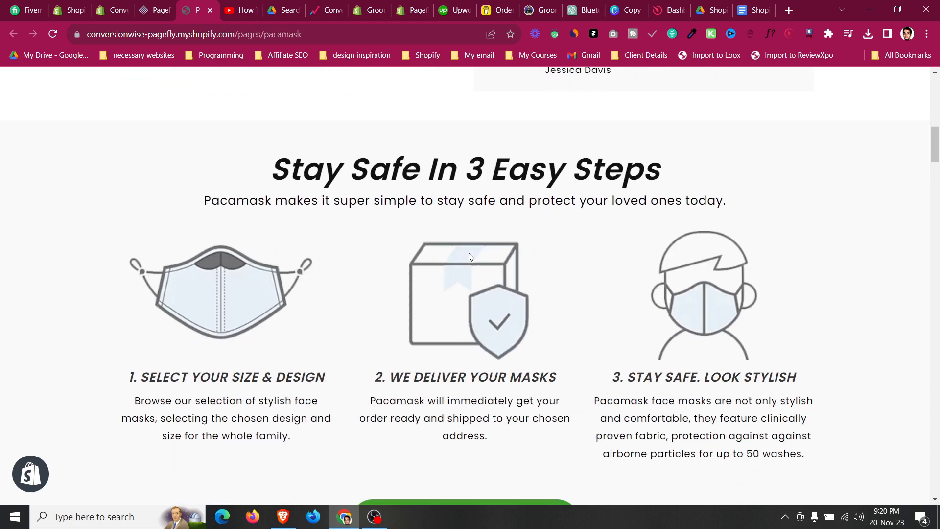
scroll(469, 256, "down", 2)
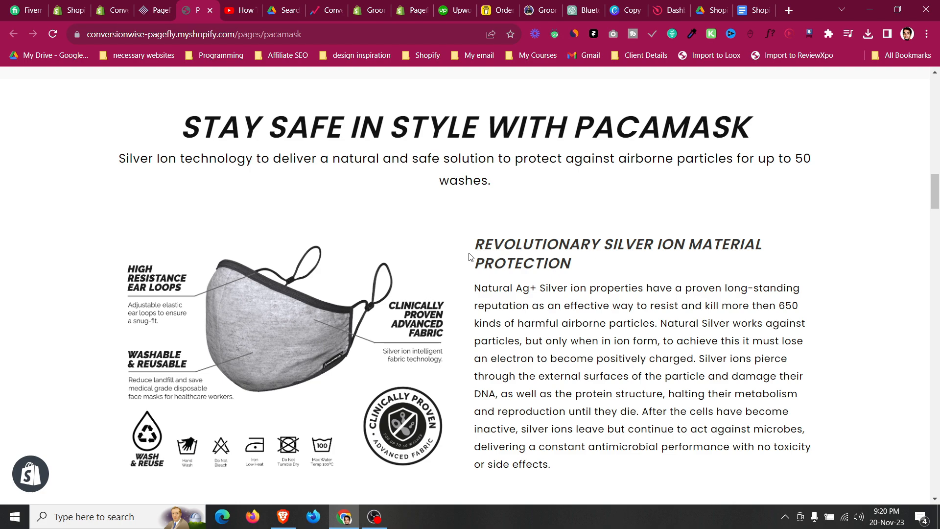
scroll(469, 257, "down", 9)
scroll(469, 257, "down", 10)
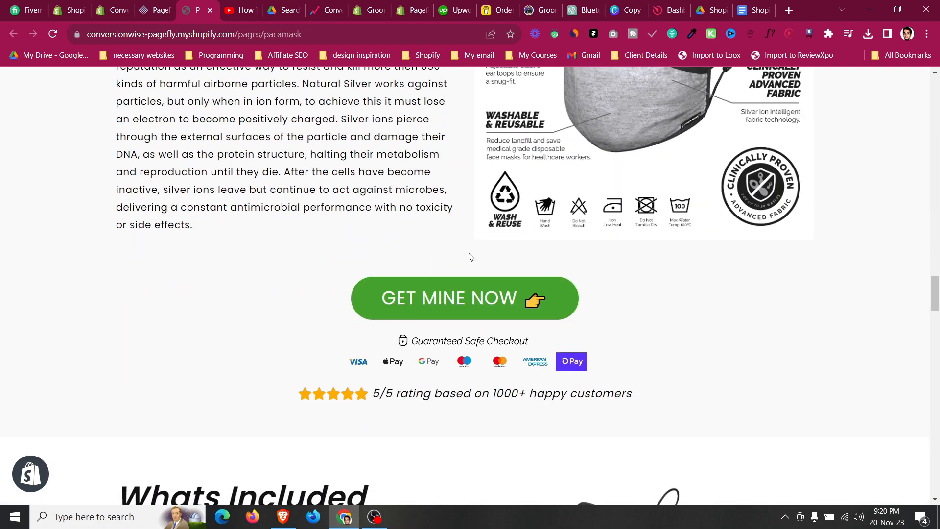
scroll(470, 257, "down", 10)
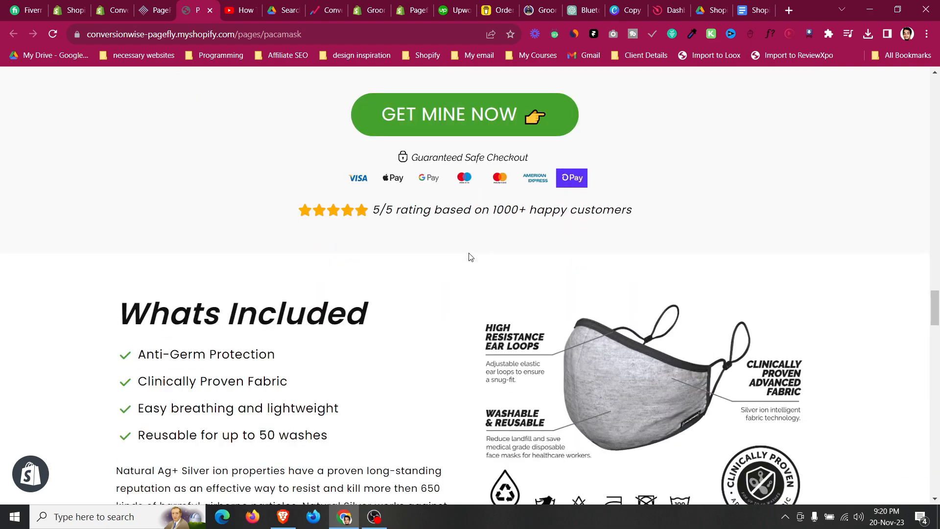
scroll(469, 257, "down", 2)
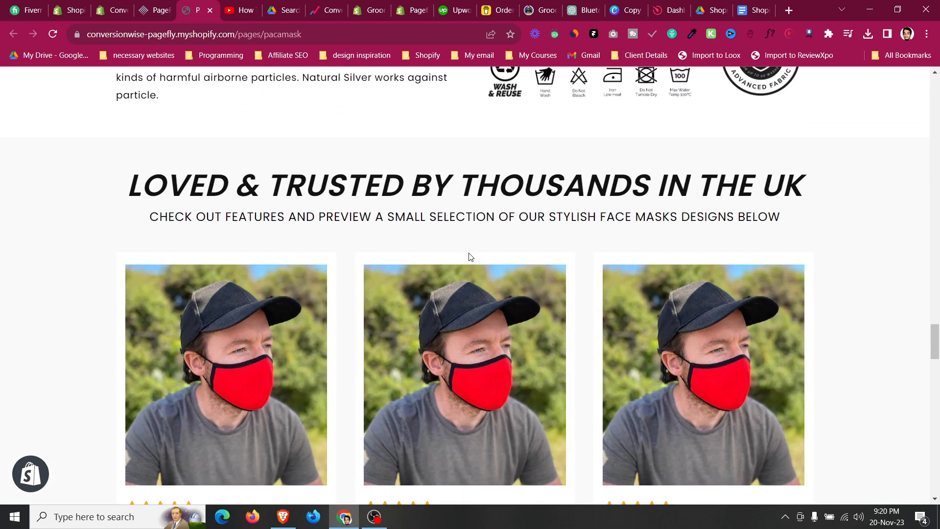
scroll(470, 257, "down", 20)
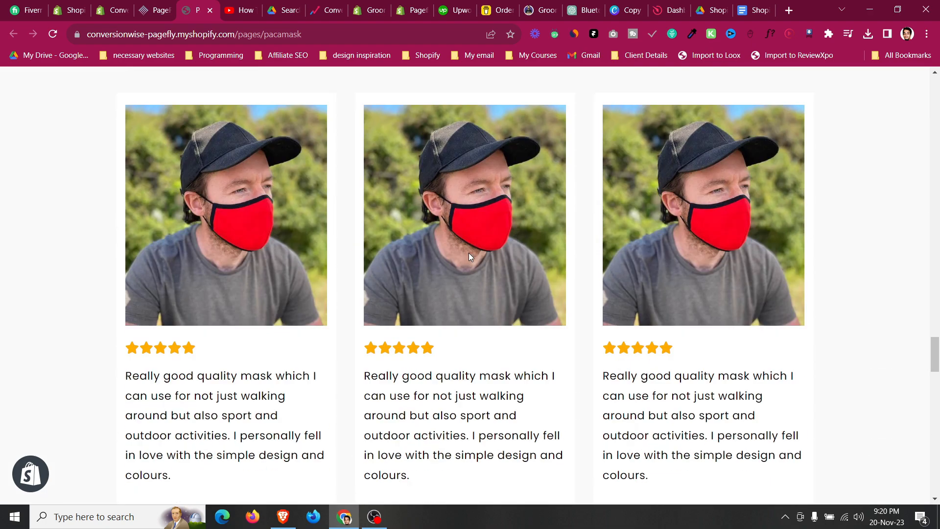
scroll(469, 259, "down", 5)
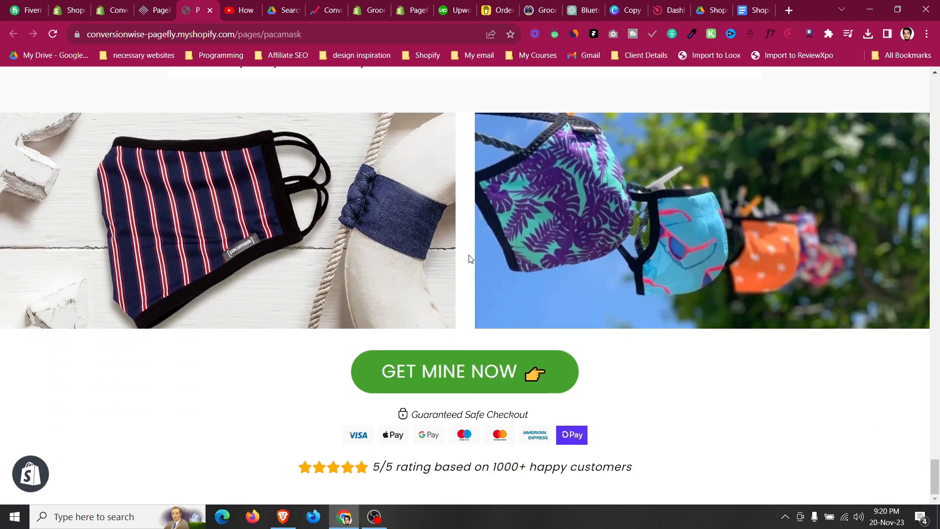
left_click(898, 10)
scroll(485, 281, "up", 20)
scroll(486, 287, "up", 20)
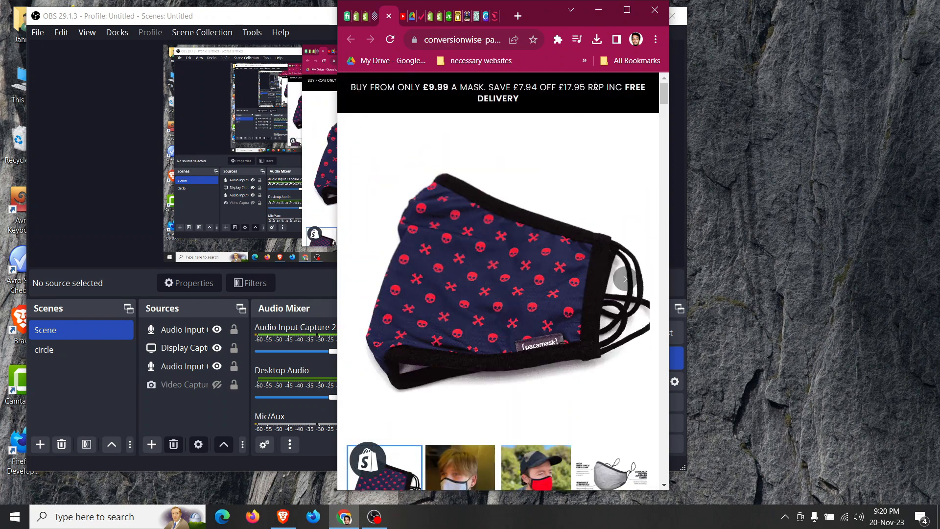
left_click(627, 10)
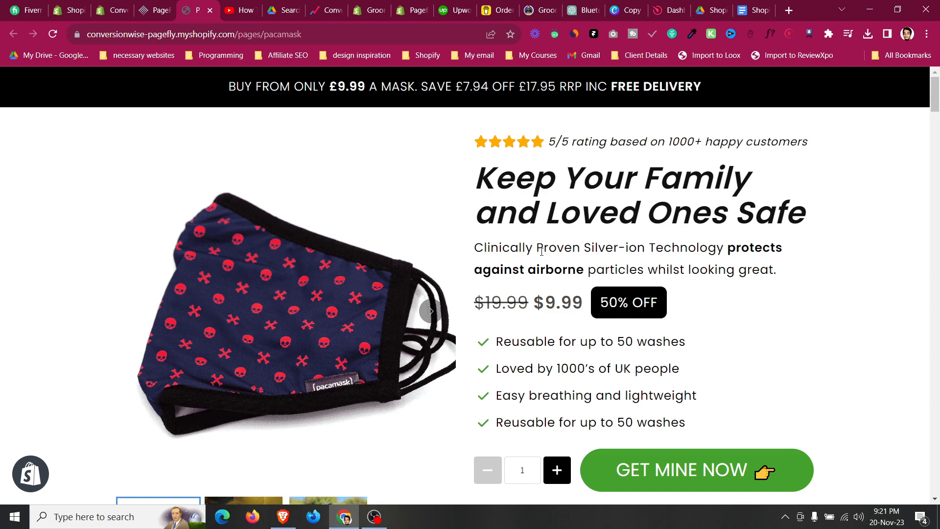
Scroll down the Pacamask landing page again from the top to the What's Included section.
scroll(541, 251, "down", 3)
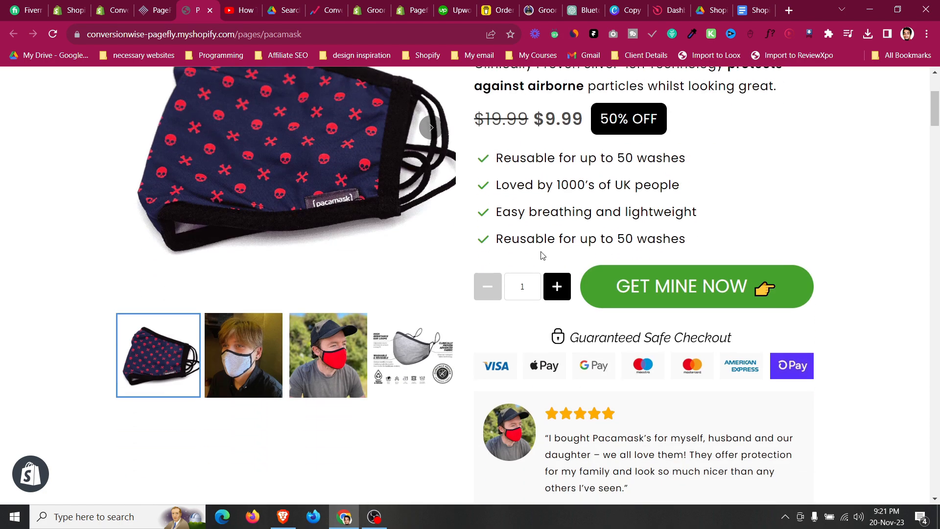
scroll(541, 255, "down", 8)
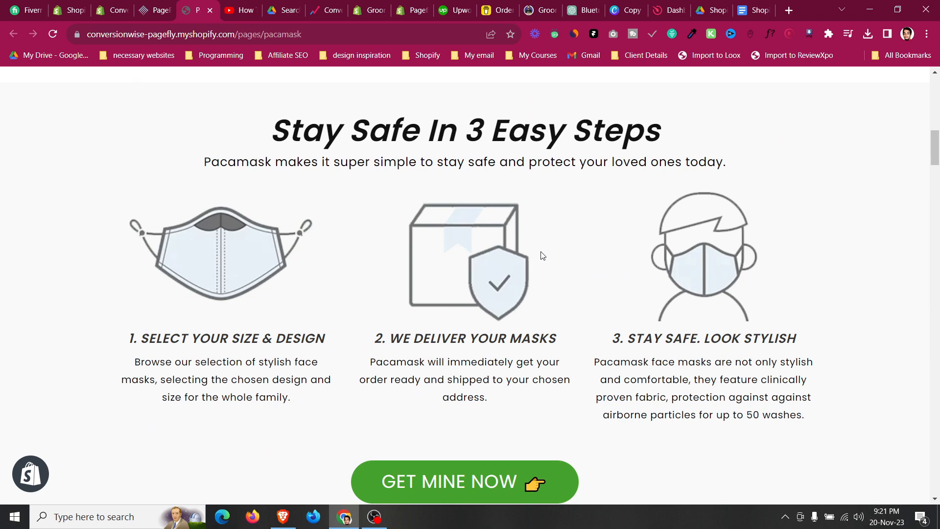
scroll(542, 255, "down", 7)
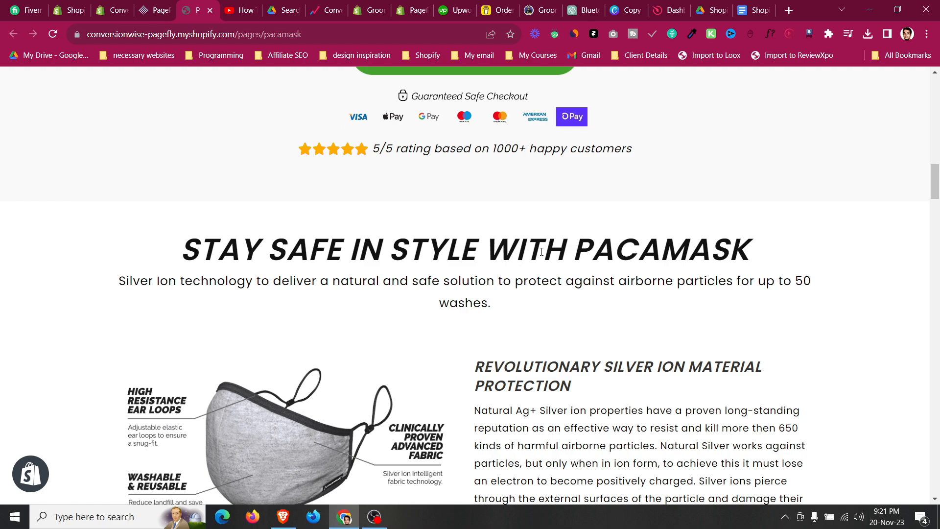
scroll(541, 253, "down", 7)
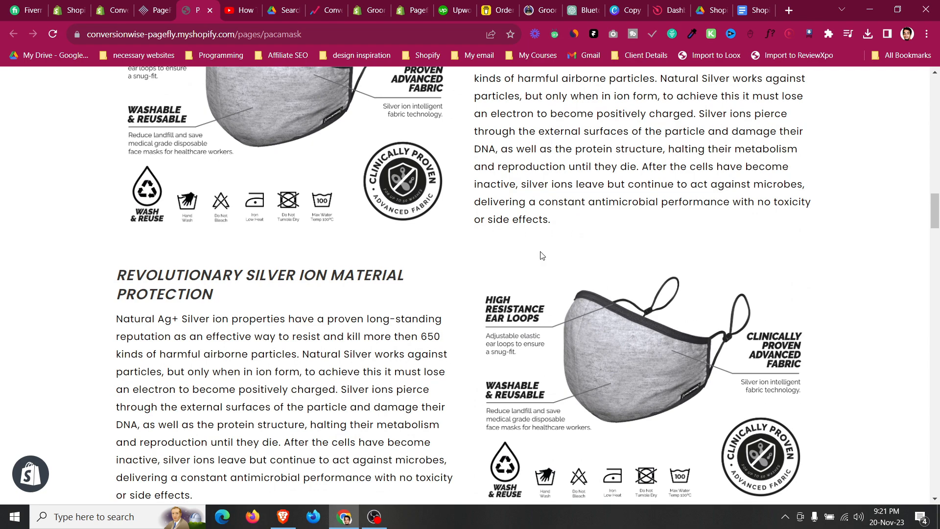
scroll(541, 255, "down", 5)
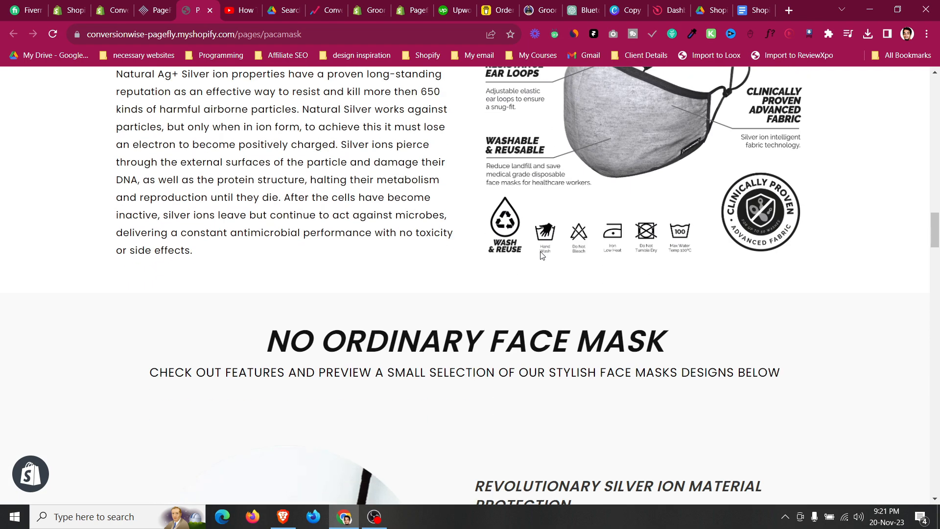
scroll(541, 255, "down", 16)
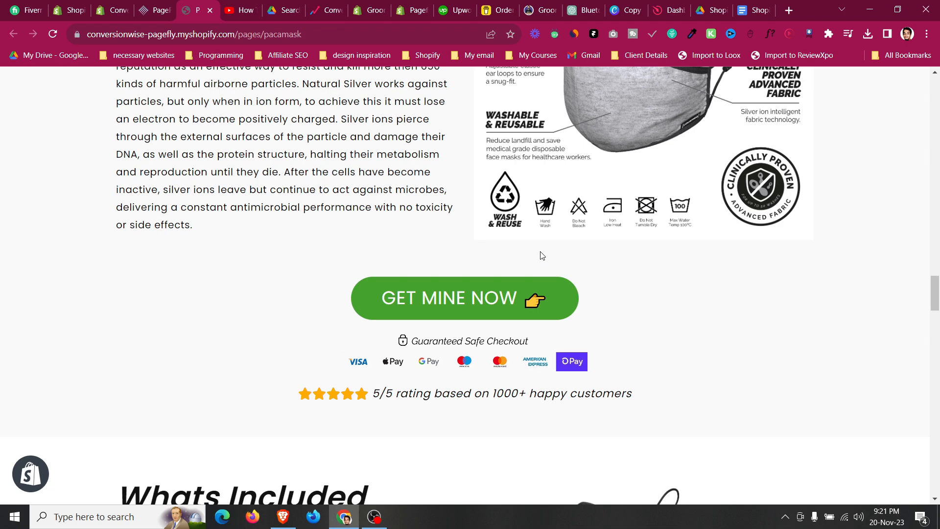
scroll(541, 255, "down", 4)
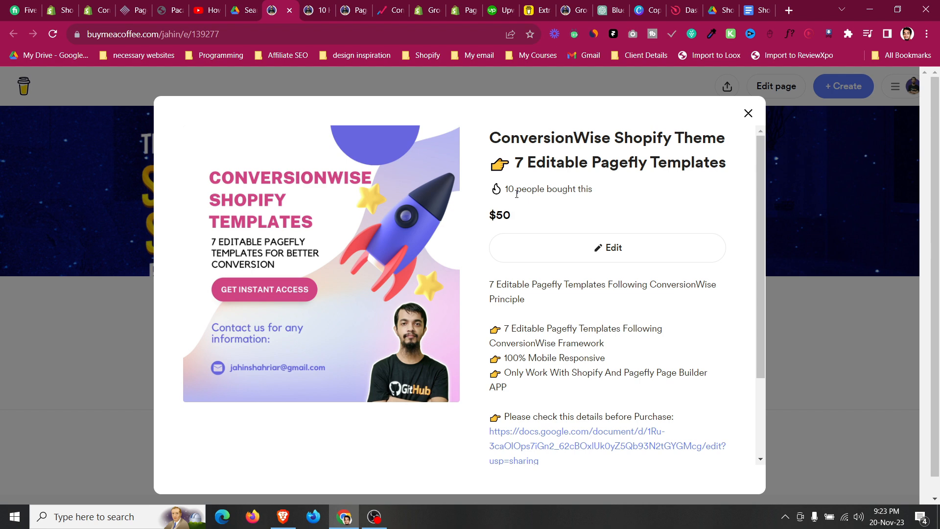
Review the ConversionWise Shopify Theme listing of 7 editable PageFly templates.
scroll(518, 240, "down", 3)
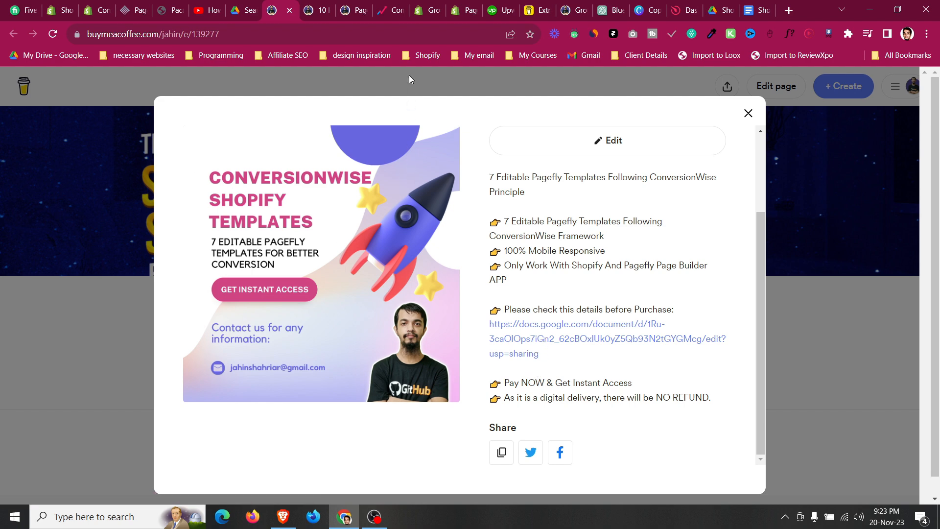
left_click(185, 7)
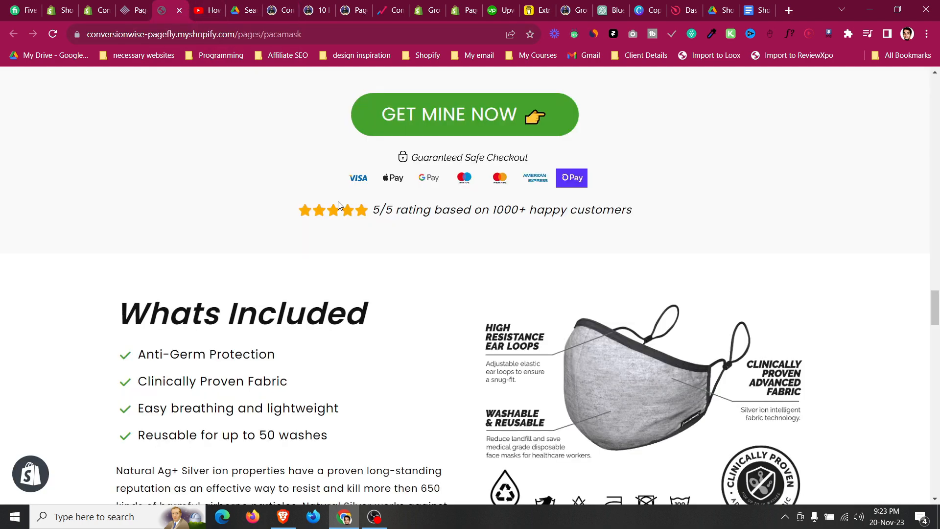
Open the pageflytemplateslibrary.myshopify.com store in the Conversion Rate Academy tab.
left_click(389, 10)
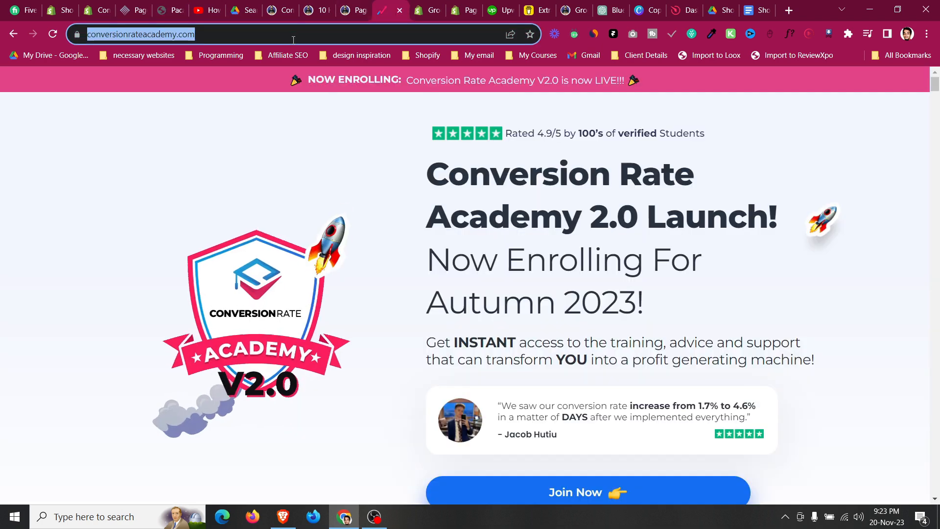
left_click(294, 38)
type("pagef")
key("Return")
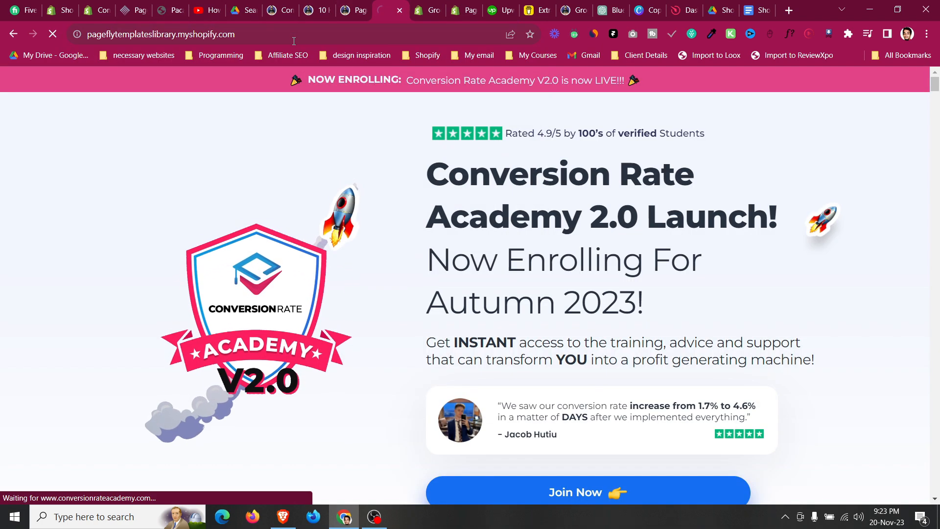
Enter the store password to unlock the templates library store.
type("1234")
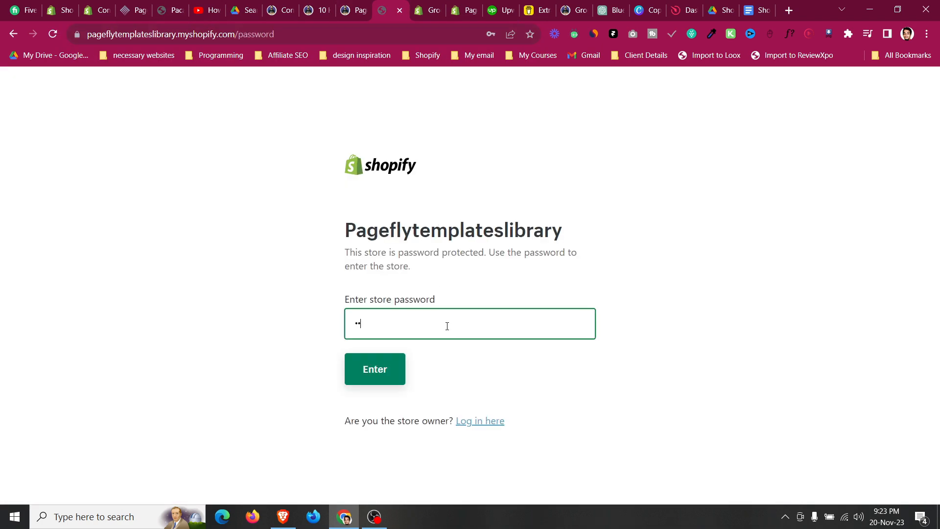
left_click(393, 370)
Open the ConversionWise Theme page of the templates library store.
left_click(268, 4)
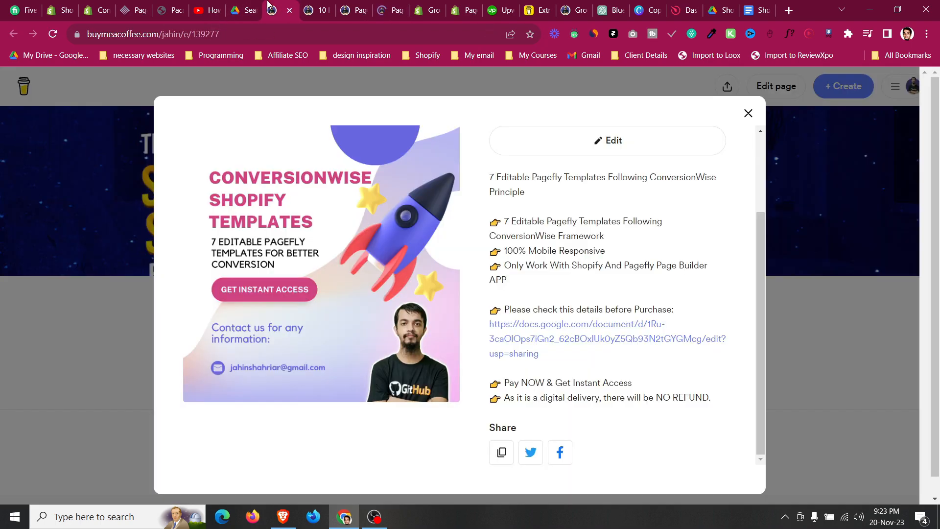
left_click(392, 4)
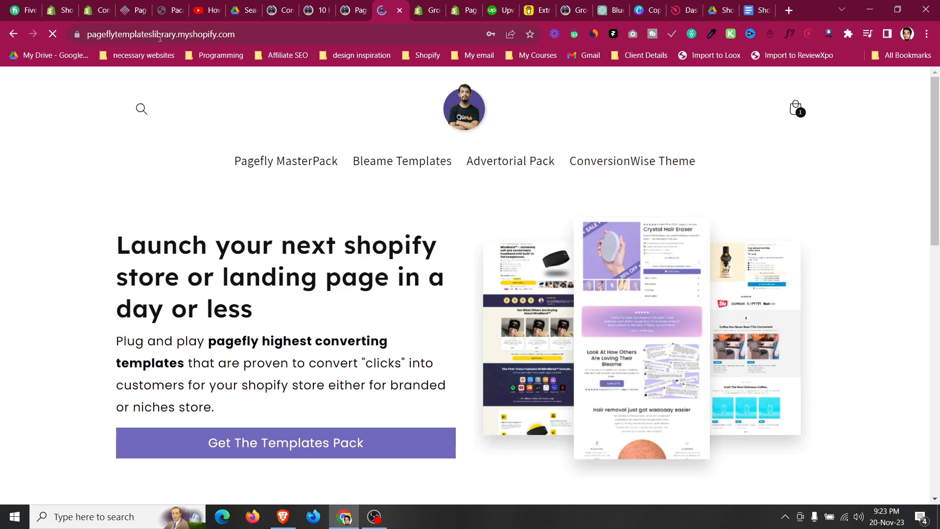
left_click(632, 161)
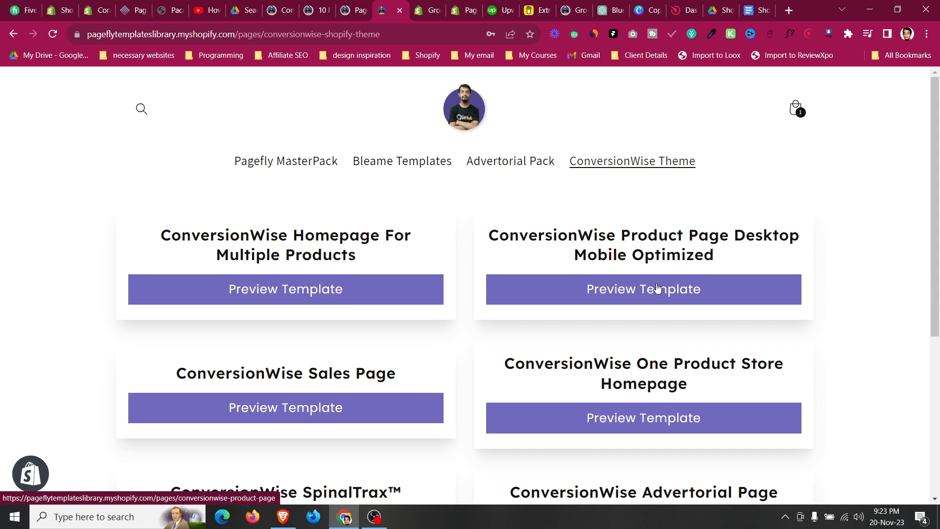
Browse the list of ConversionWise template previews and return to the Pacamask page tab.
scroll(412, 336, "down", 3)
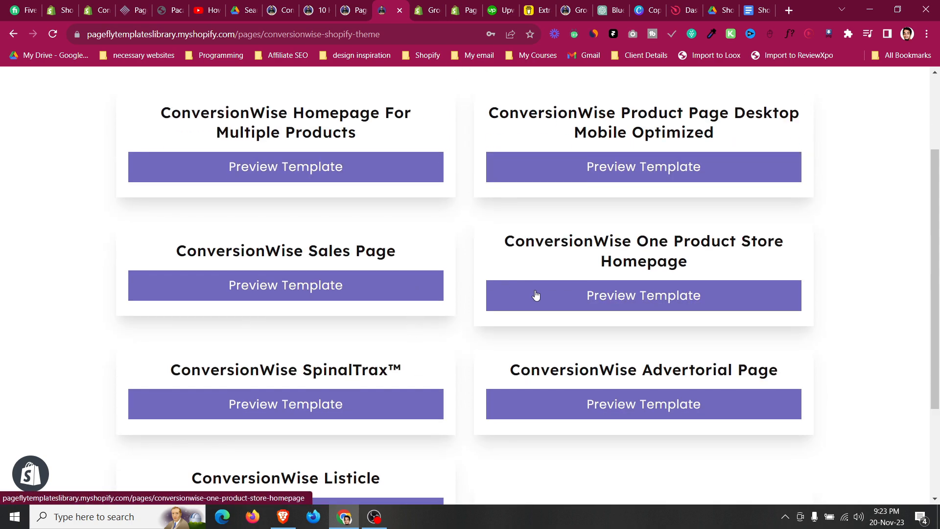
scroll(235, 351, "down", 1)
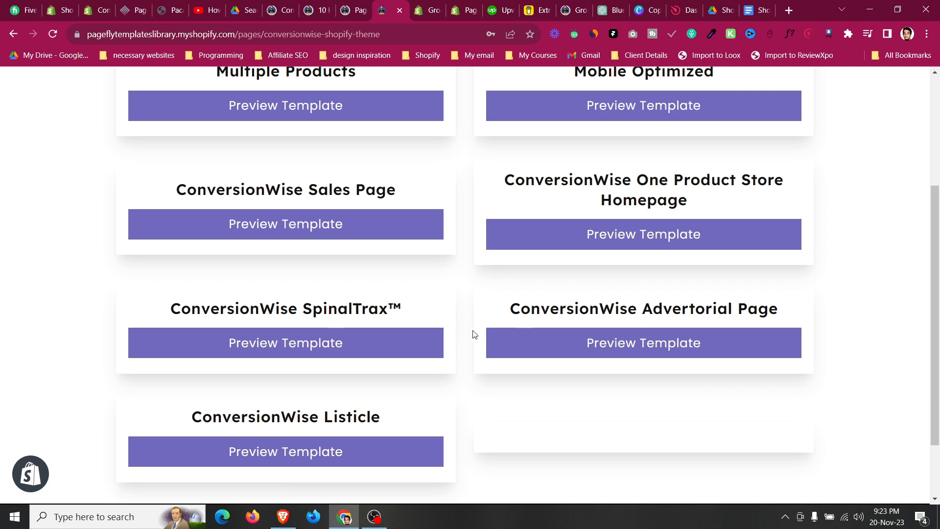
scroll(473, 332, "down", 1)
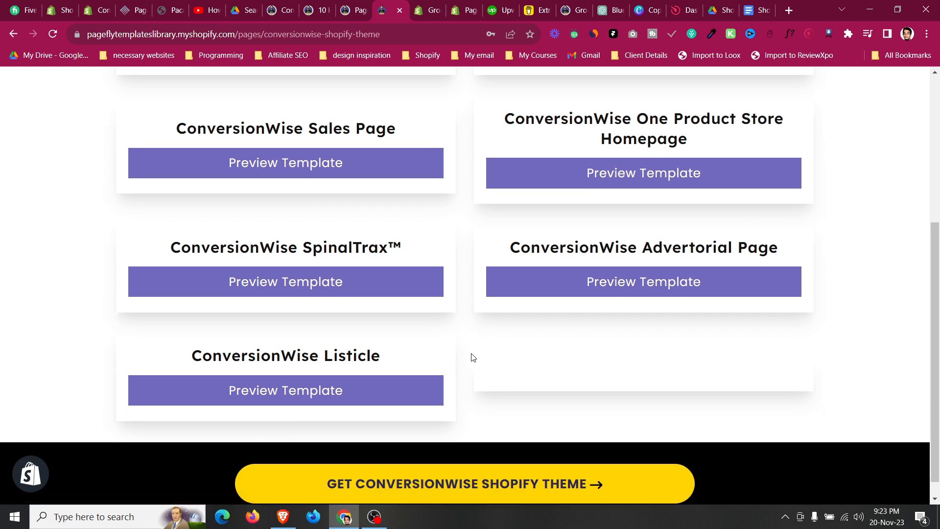
left_click(171, 6)
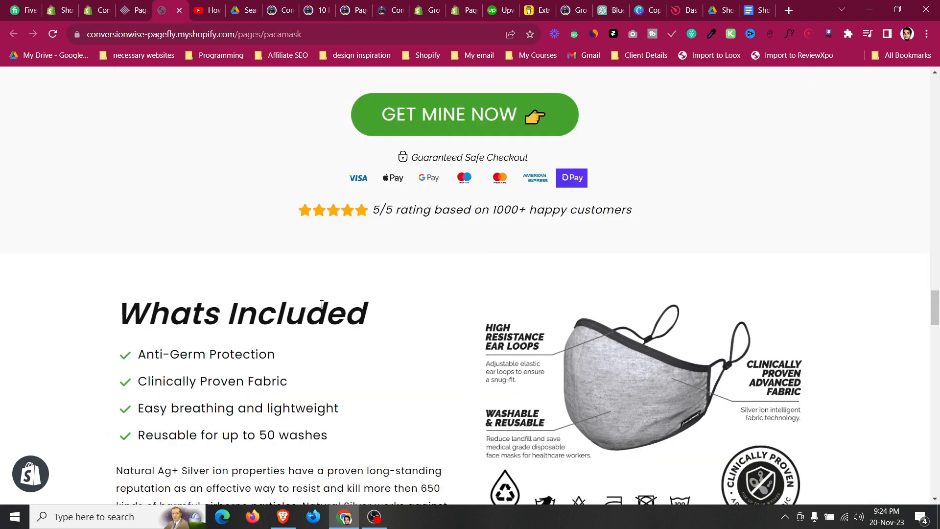
Scroll back through the Pacamask page's features sections, then switch to the ConversionWise Shopify Theme listing on Buy Me a Coffee.
scroll(322, 304, "up", 5)
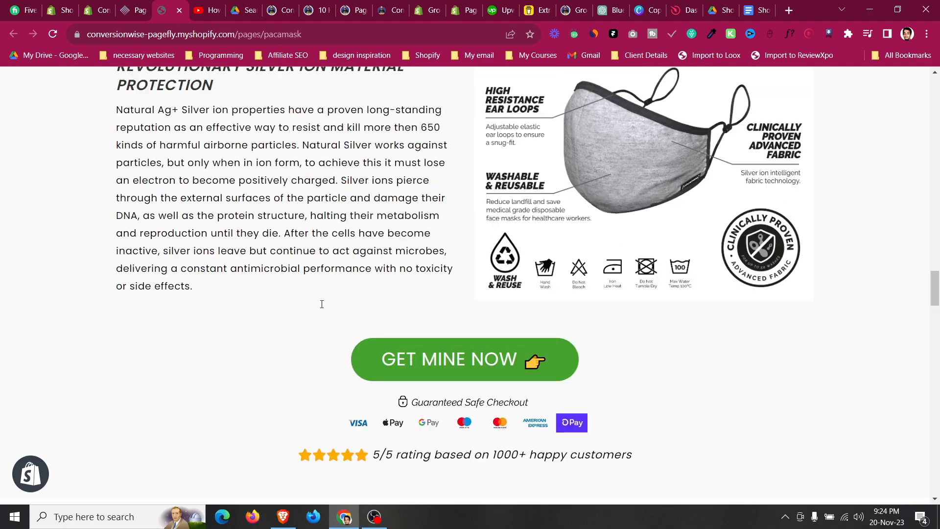
scroll(320, 305, "up", 8)
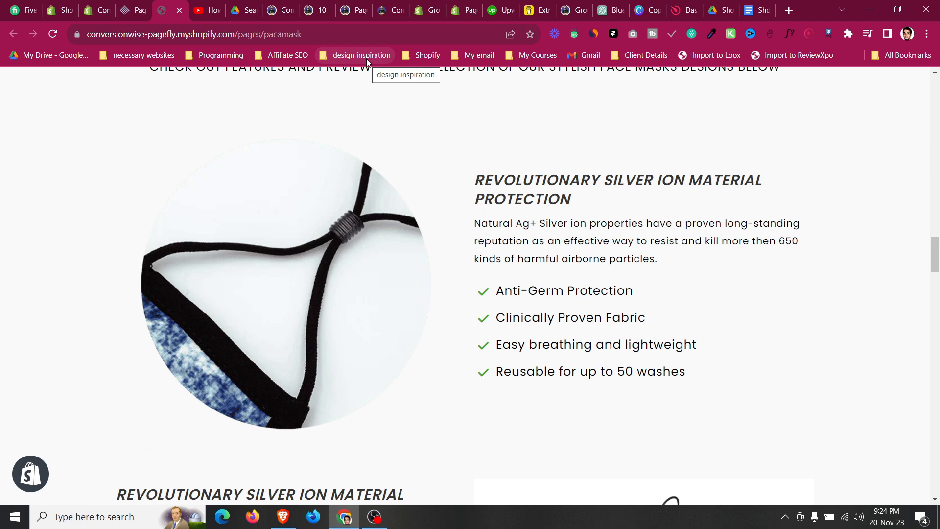
left_click(297, 14)
scroll(502, 221, "up", 3)
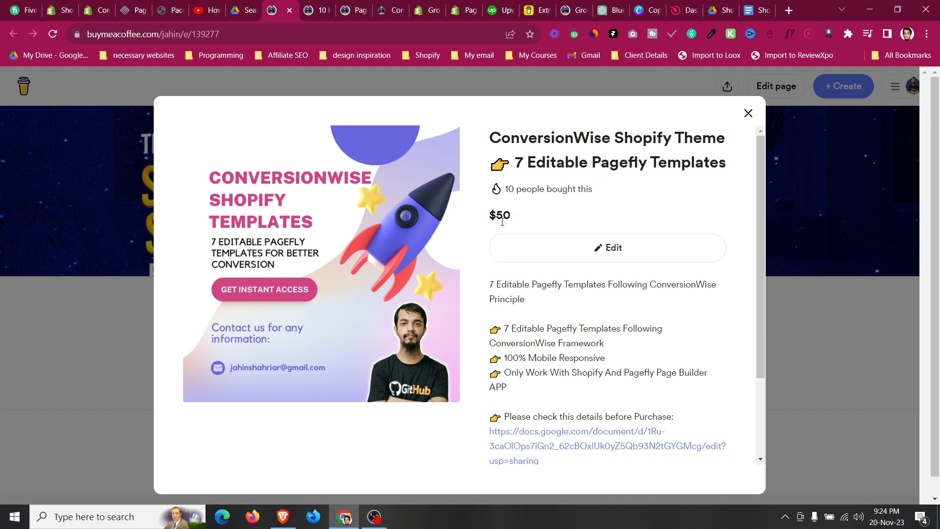
Switch to the 10 High Converting Pagefly Templates MasterPack listing and read through its description.
key("ctrl+Tab")
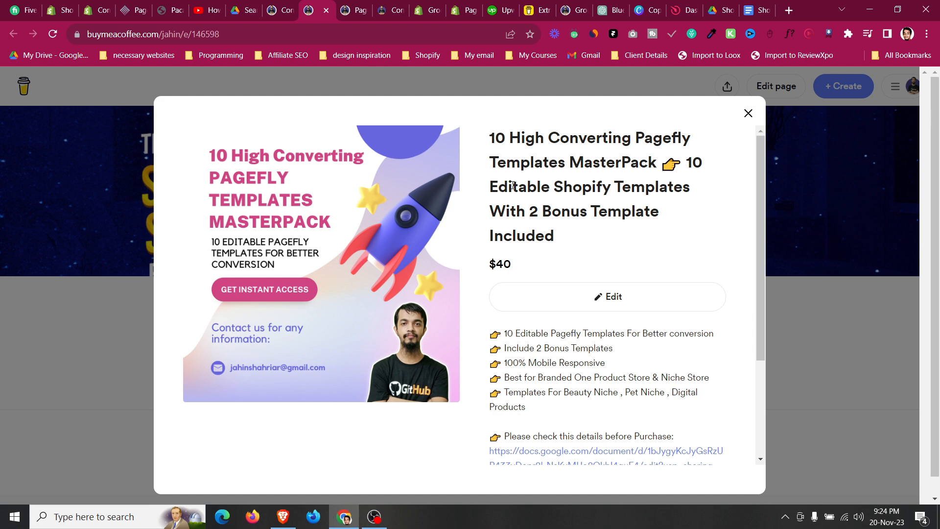
scroll(513, 185, "down", 3)
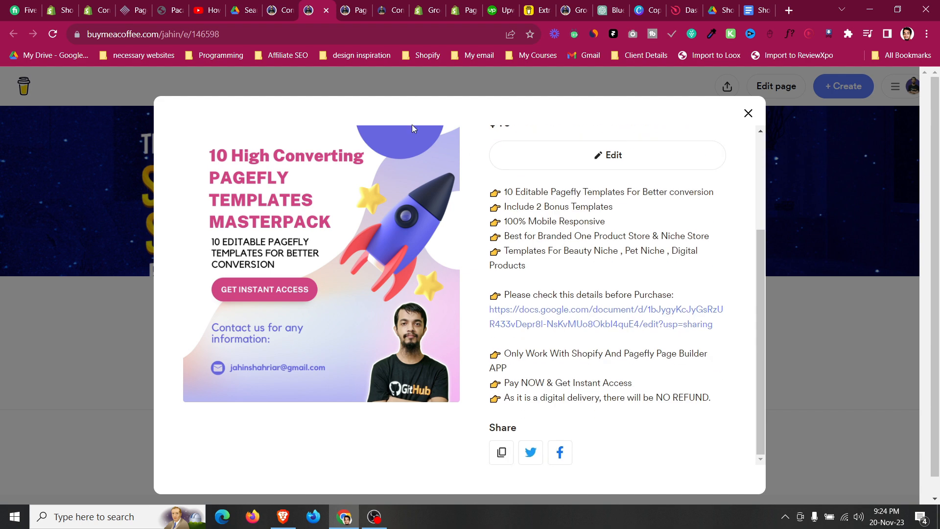
scroll(522, 256, "up", 3)
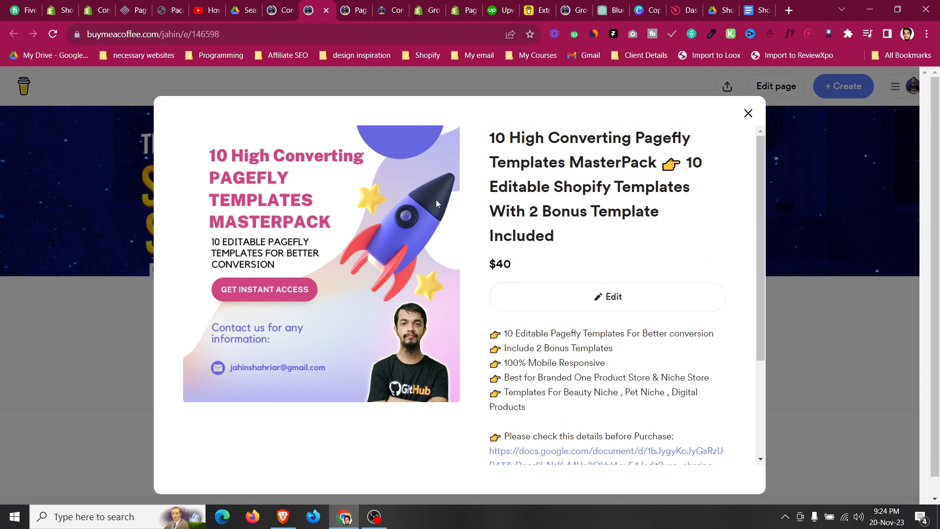
View the Pagefly Templates Library lifetime membership listing, then return to the ConversionWise Shopify Theme listing.
left_click(355, 11)
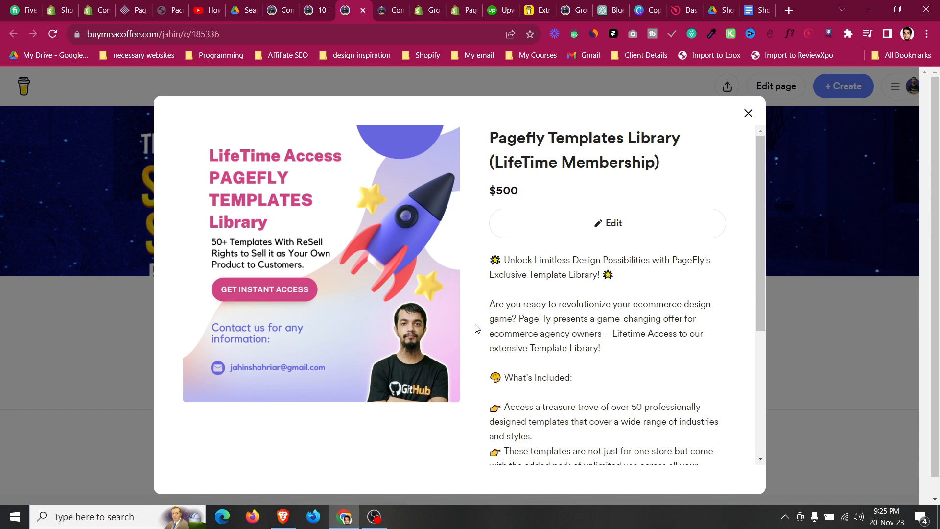
left_click(281, 5)
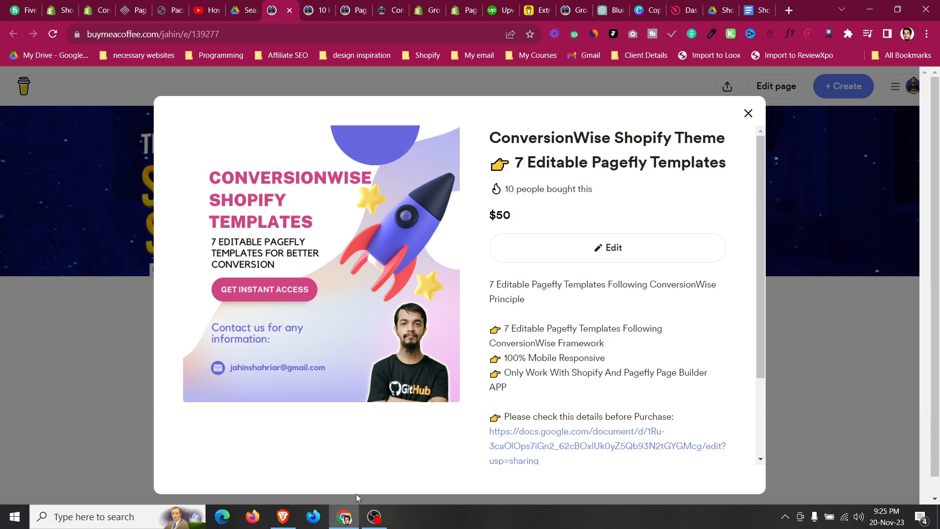
left_click(373, 517)
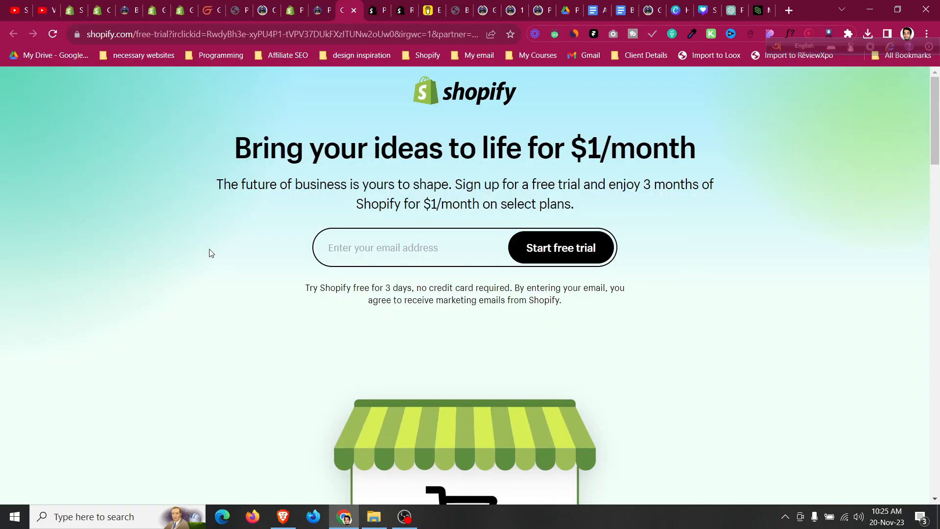
Scroll through the Shopify free trial page and back to its top.
scroll(211, 253, "down", 3)
scroll(211, 253, "down", 5)
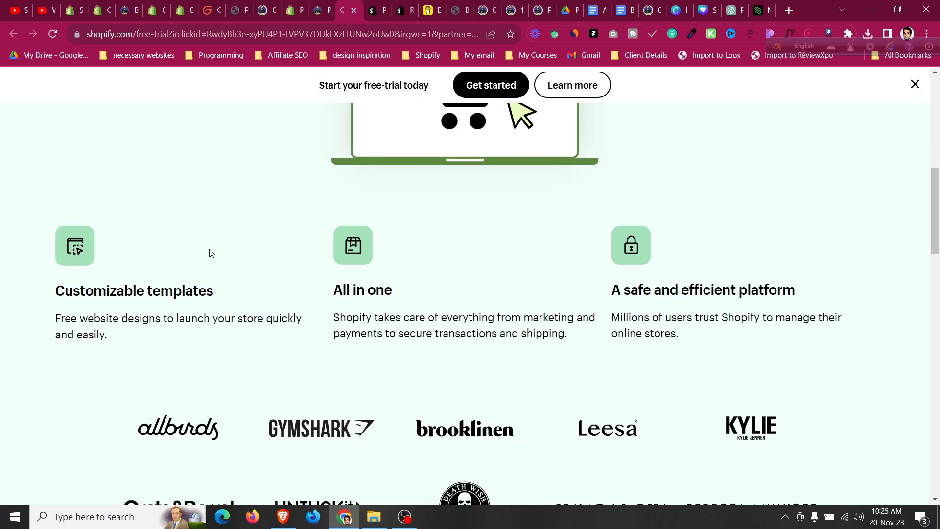
scroll(211, 252, "up", 8)
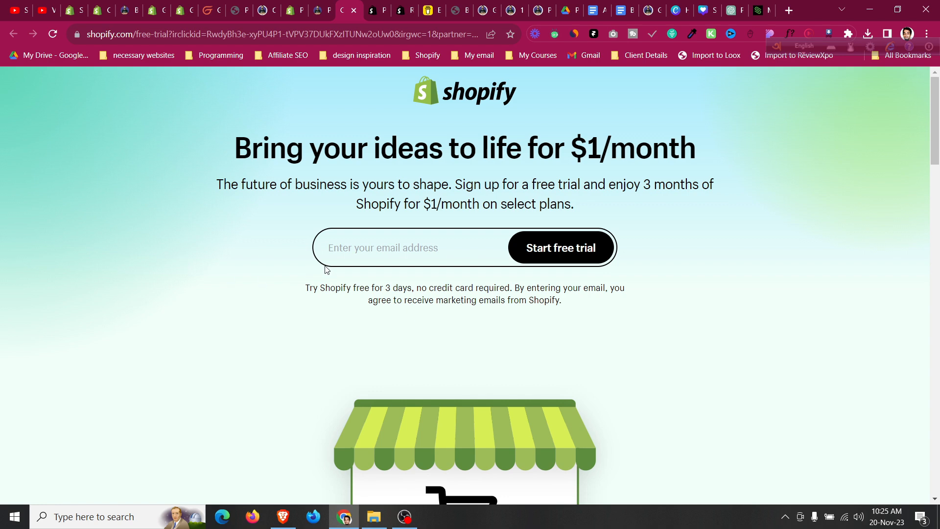
Switch back and forth between the PageFly Landing Page Builder and ReviewXpo Product Reviews App store listings.
left_click(372, 9)
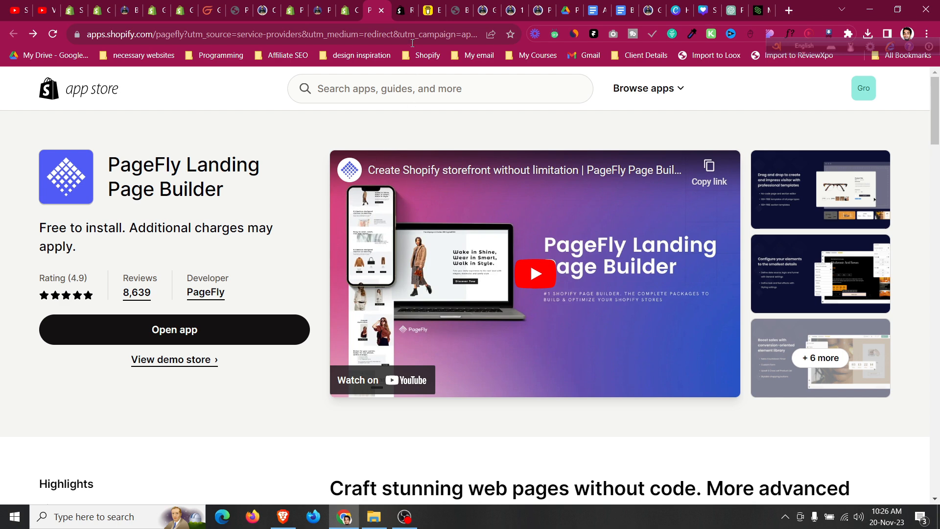
left_click(402, 9)
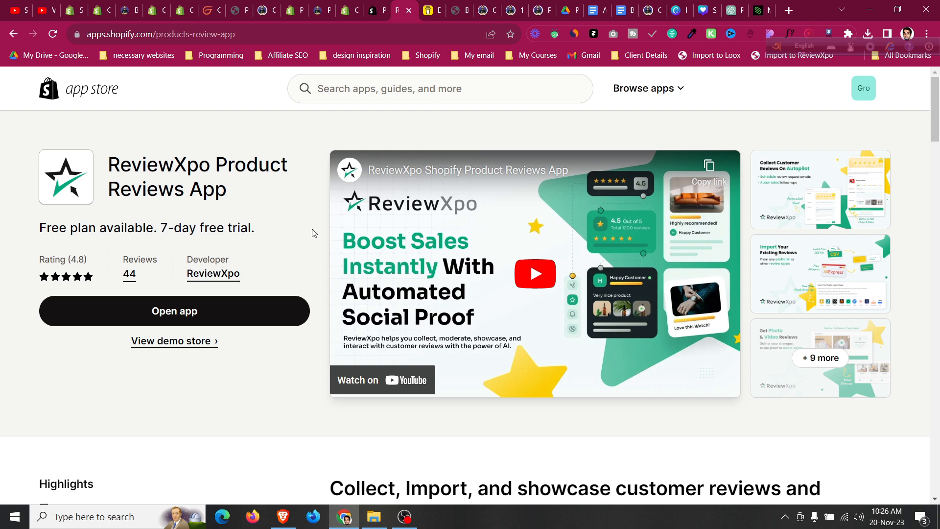
left_click(387, 5)
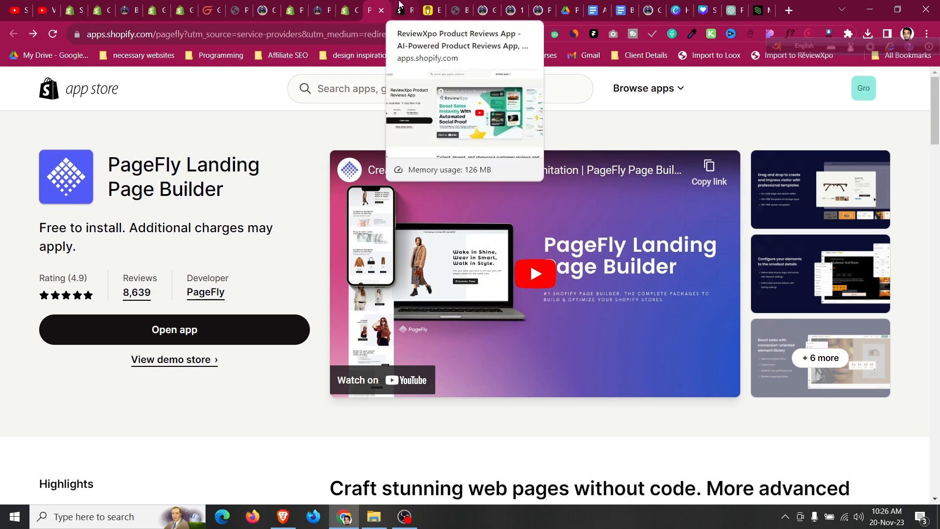
left_click(407, 7)
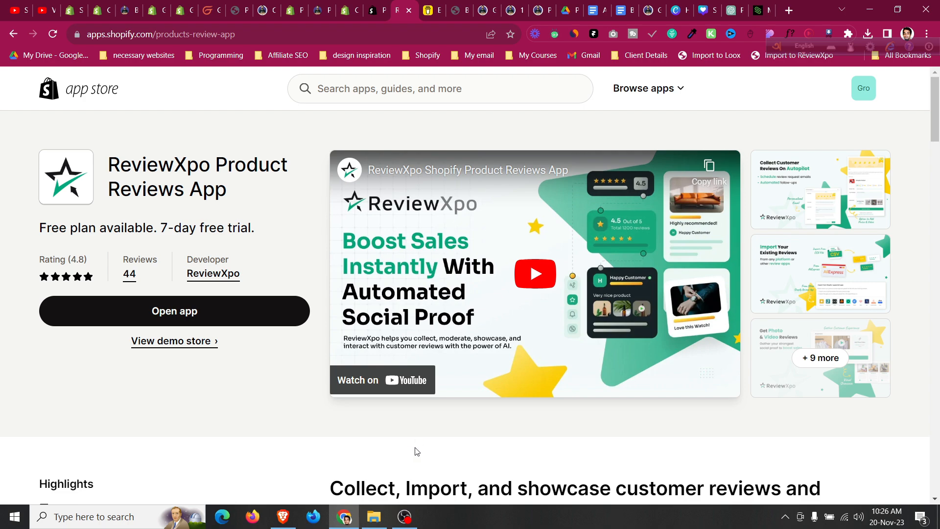
Switch to the ATIDCOA.pdf in Google Drive and read its list of landing page sections.
left_click(405, 517)
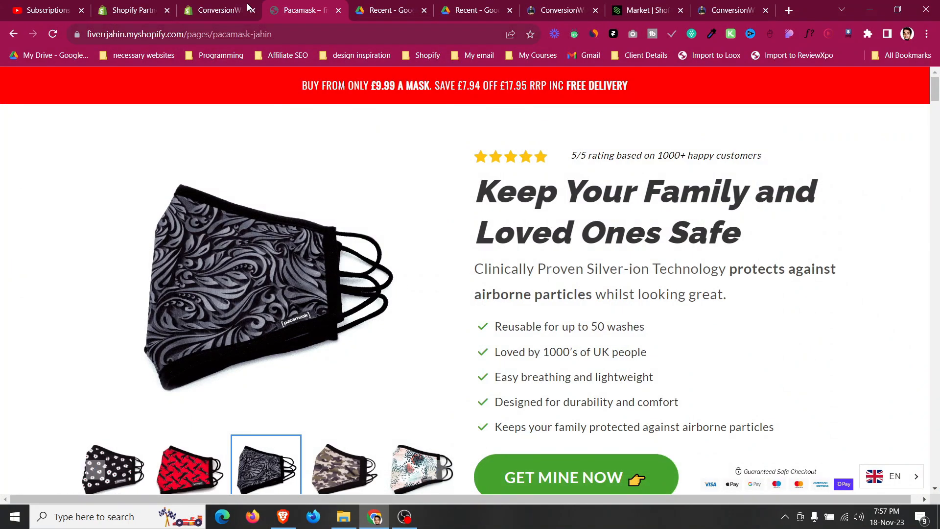
left_click(247, 8)
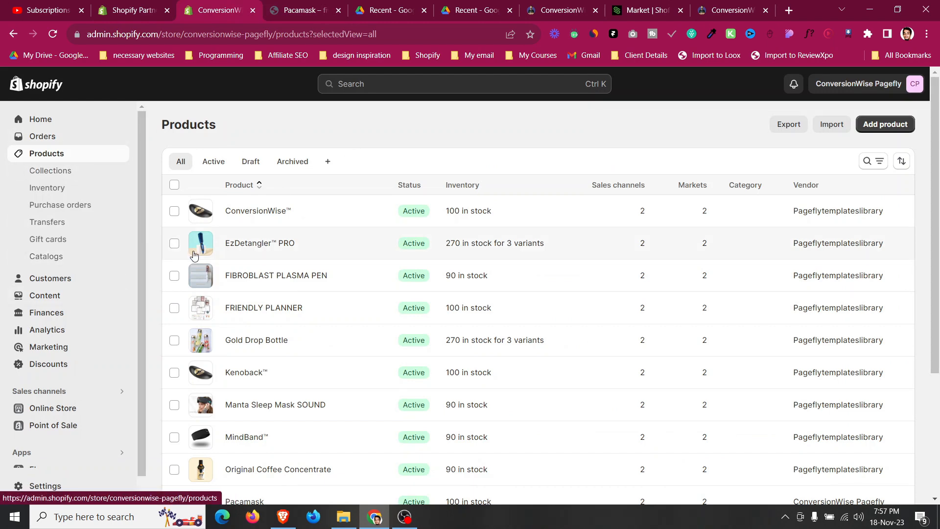
left_click(407, 9)
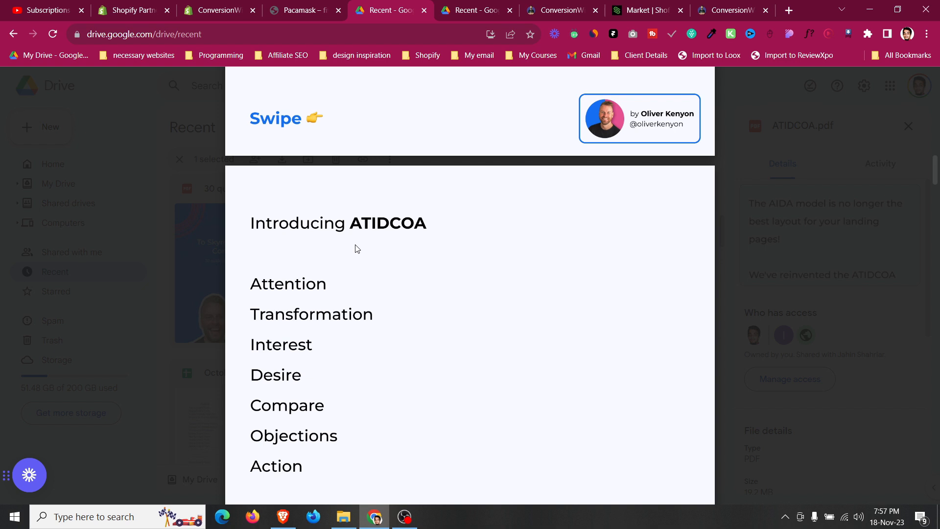
scroll(357, 247, "down", 1)
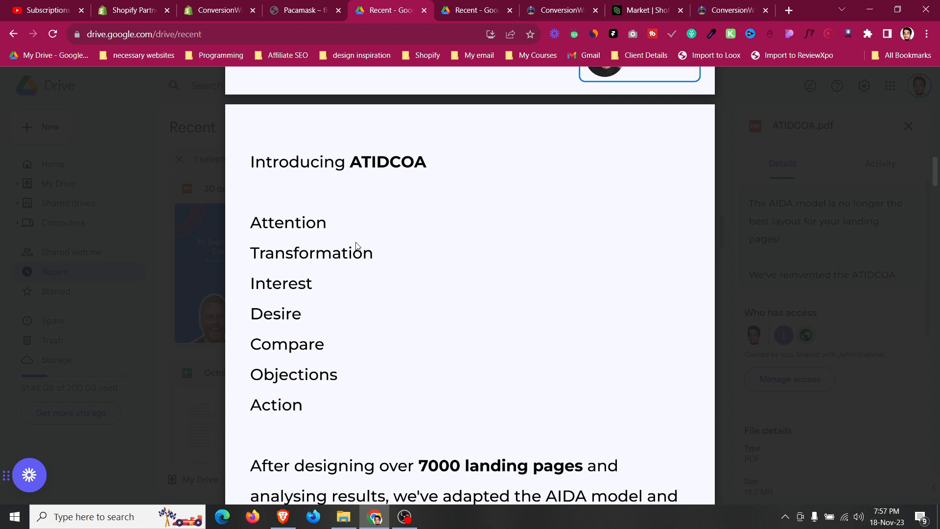
scroll(356, 245, "down", 2)
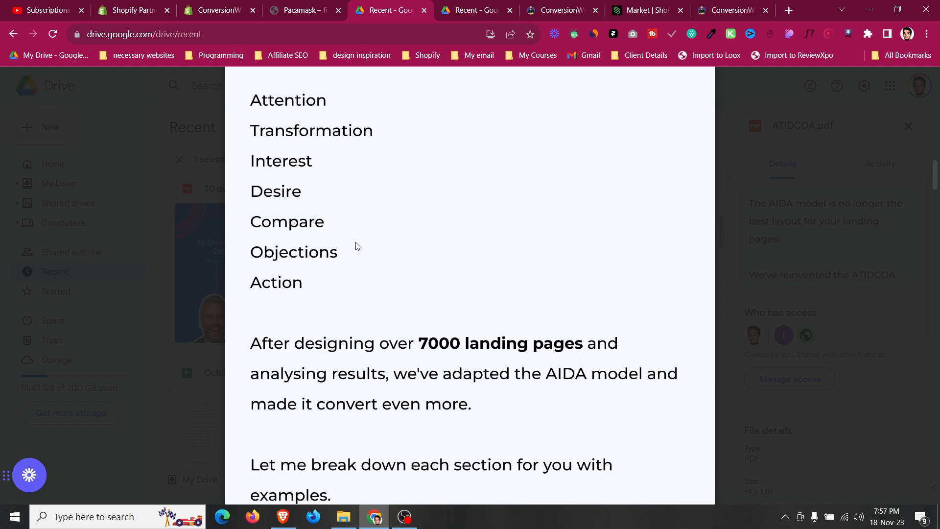
Open the templates library ConversionWise Theme page, scroll its template list, and follow the Get ConversionWise Shopify Theme link.
left_click(561, 12)
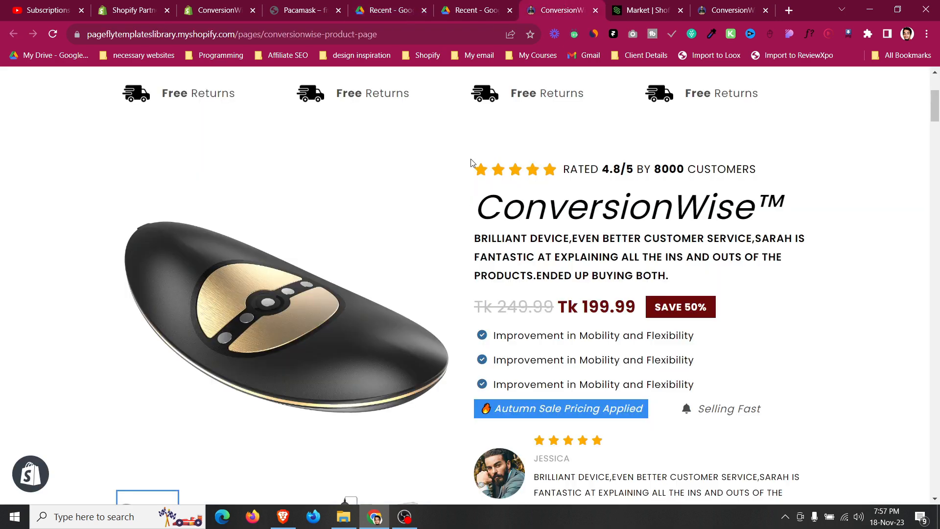
left_click(478, 11)
left_click(729, 11)
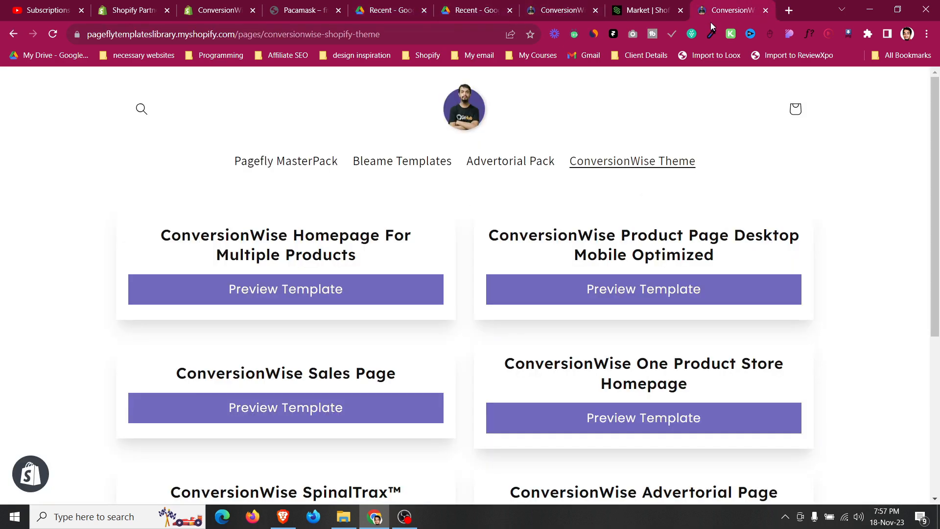
scroll(480, 196, "down", 5)
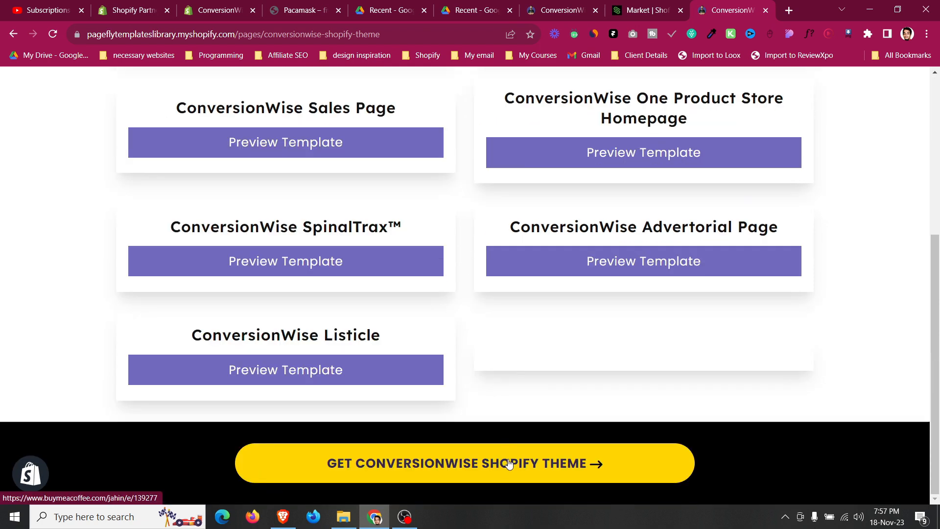
left_click(509, 464)
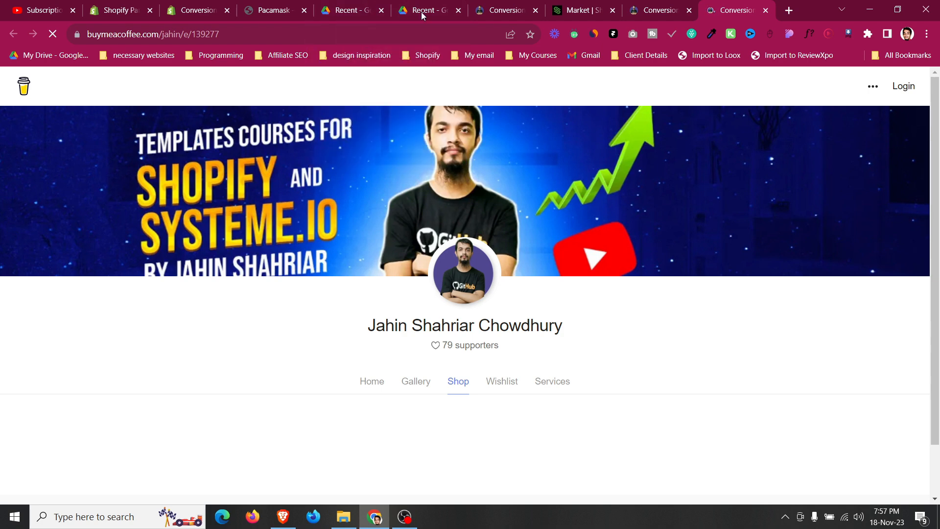
Return to the ATIDCOA.pdf and scroll through its introduction of the ATIDCOA sections.
left_click(341, 7)
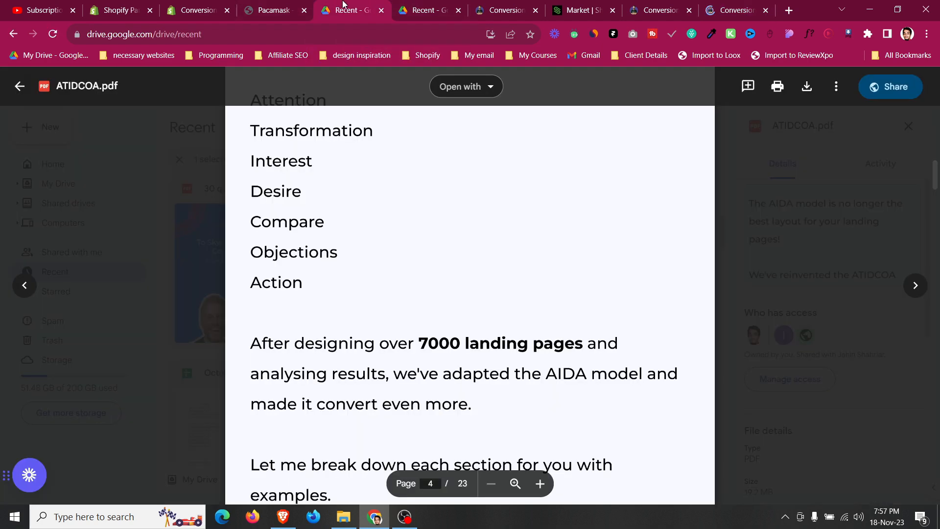
scroll(336, 253, "up", 1)
scroll(349, 246, "up", 2)
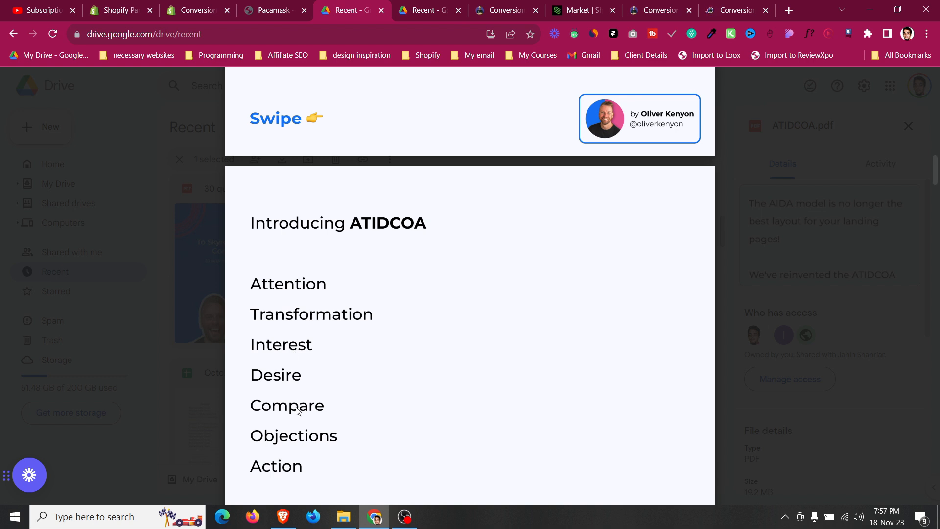
scroll(300, 445, "down", 1)
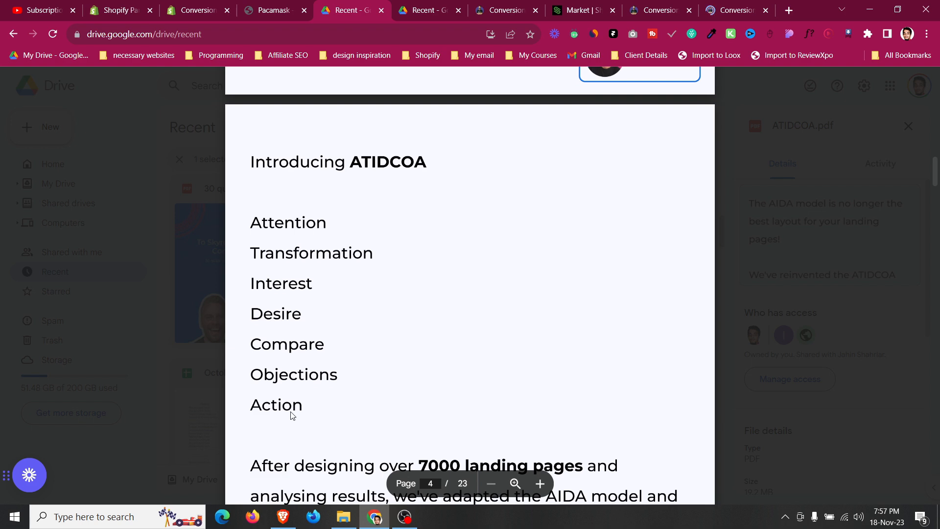
scroll(292, 410, "down", 2)
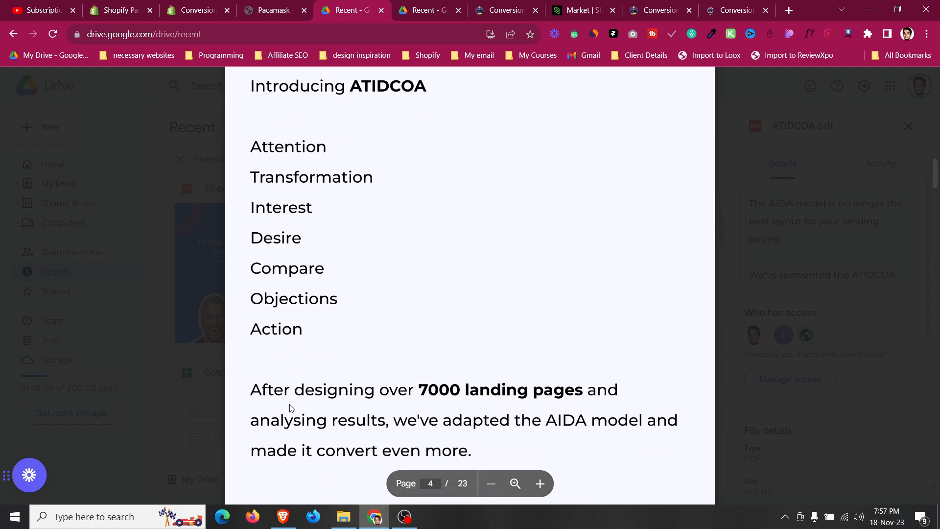
scroll(291, 406, "up", 4)
scroll(290, 405, "up", 3)
scroll(292, 403, "down", 5)
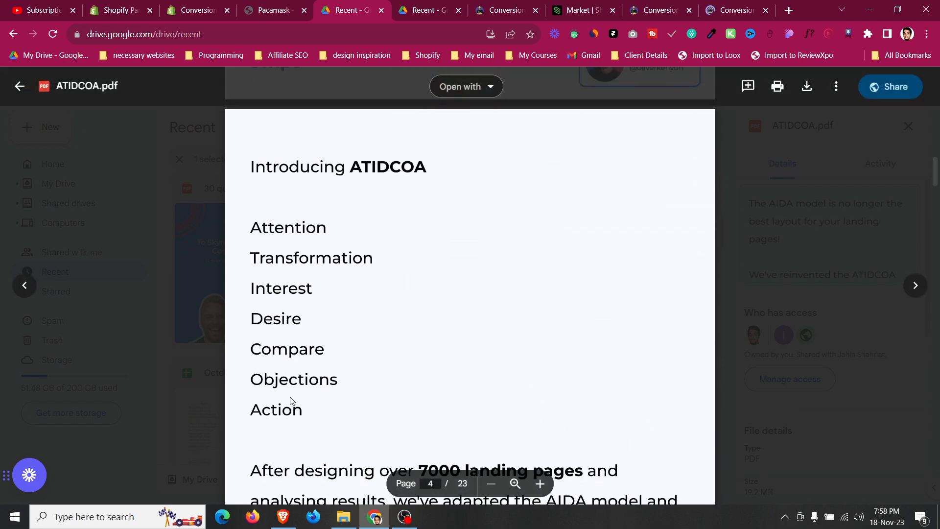
scroll(292, 402, "down", 2)
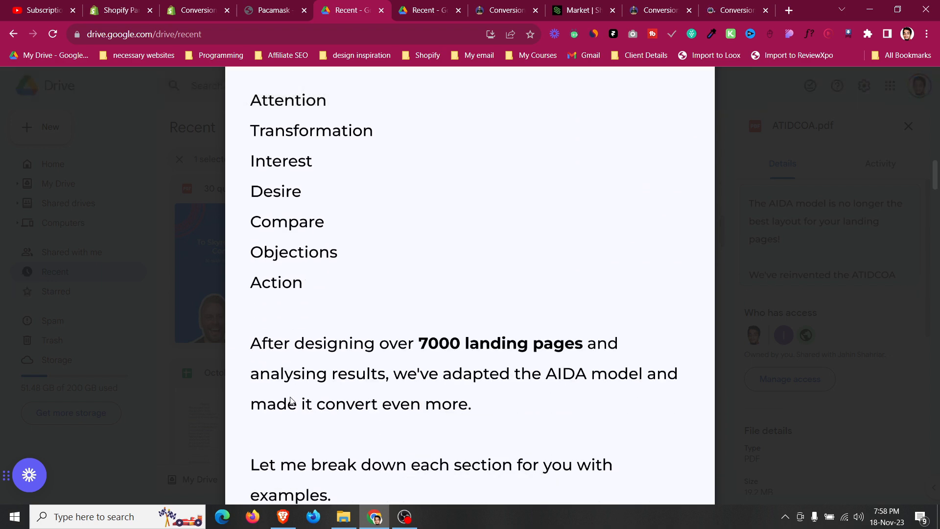
scroll(291, 401, "up", 6)
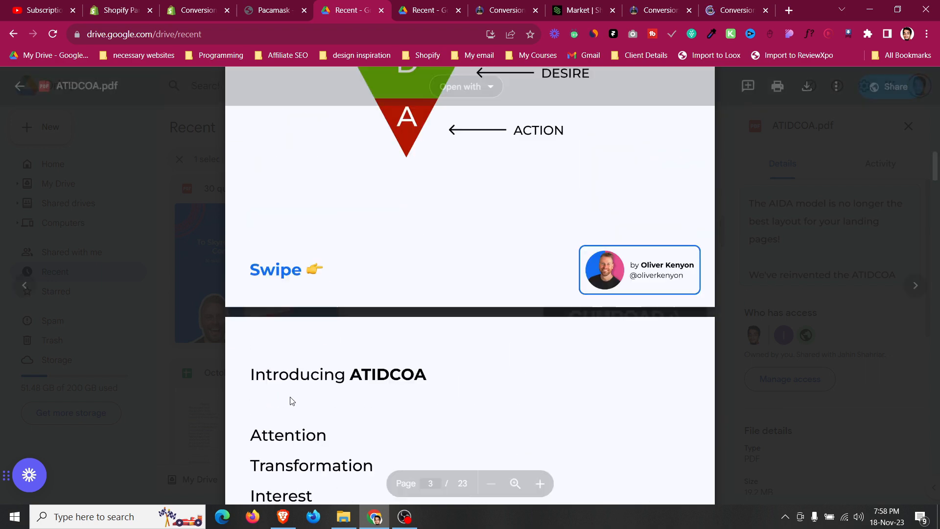
scroll(291, 402, "down", 3)
scroll(291, 402, "down", 1)
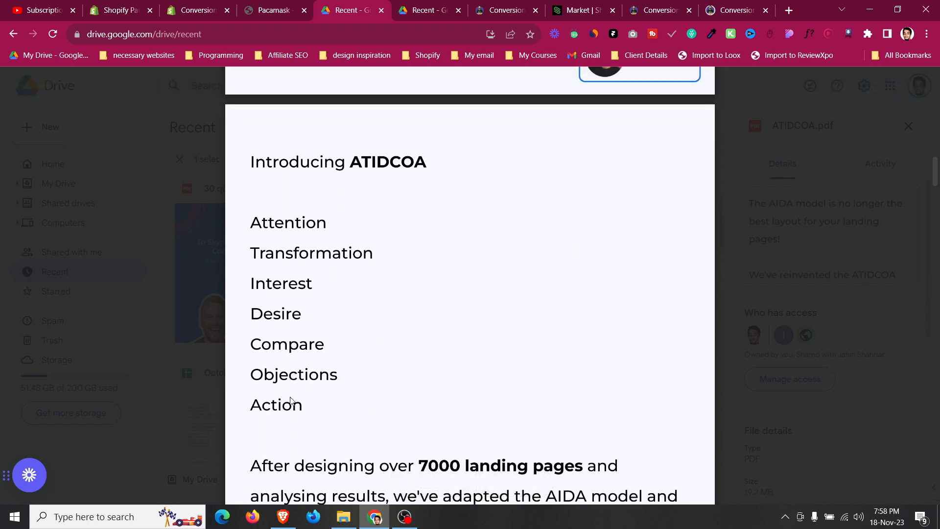
Switch to the store admin's Products list and scroll through all products.
left_click(201, 11)
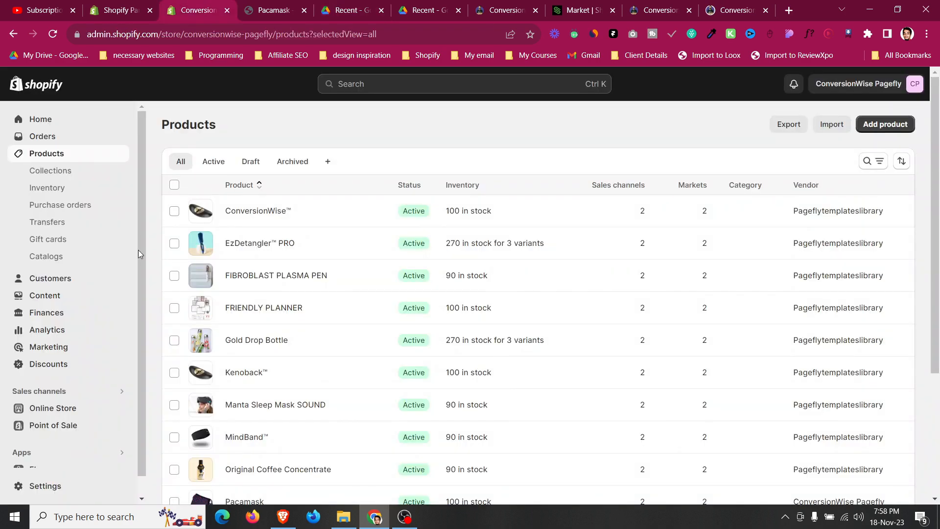
scroll(128, 255, "down", 1)
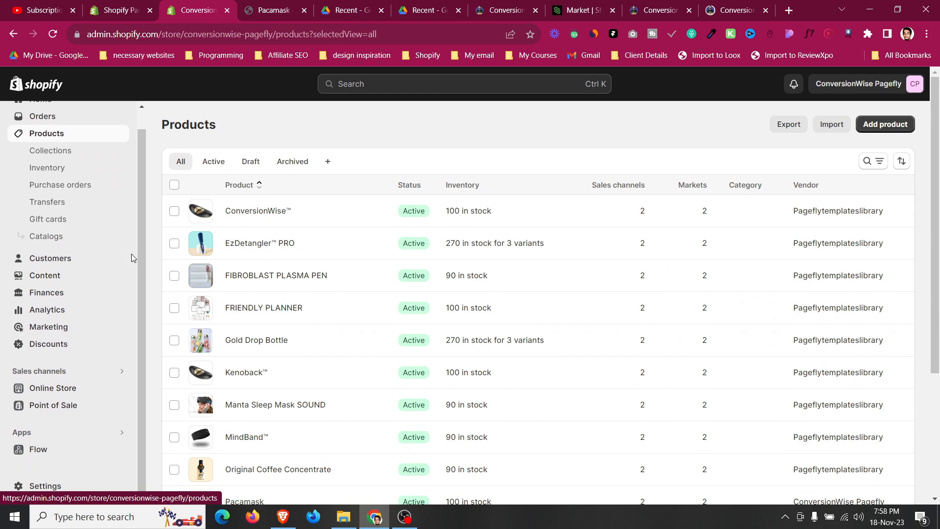
scroll(315, 322, "down", 4)
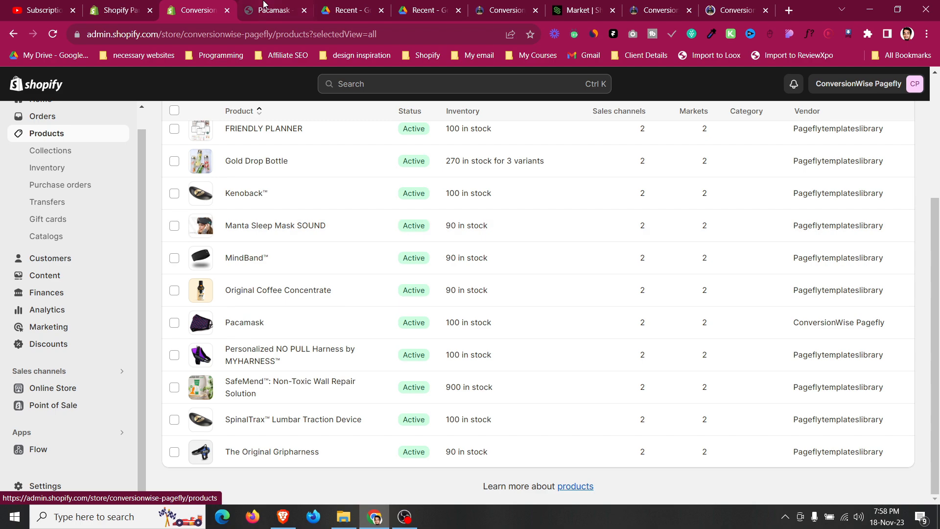
Switch to the Pacamask landing page and scroll through its sections.
key("ctrl+Tab")
scroll(381, 293, "down", 4)
scroll(383, 293, "down", 10)
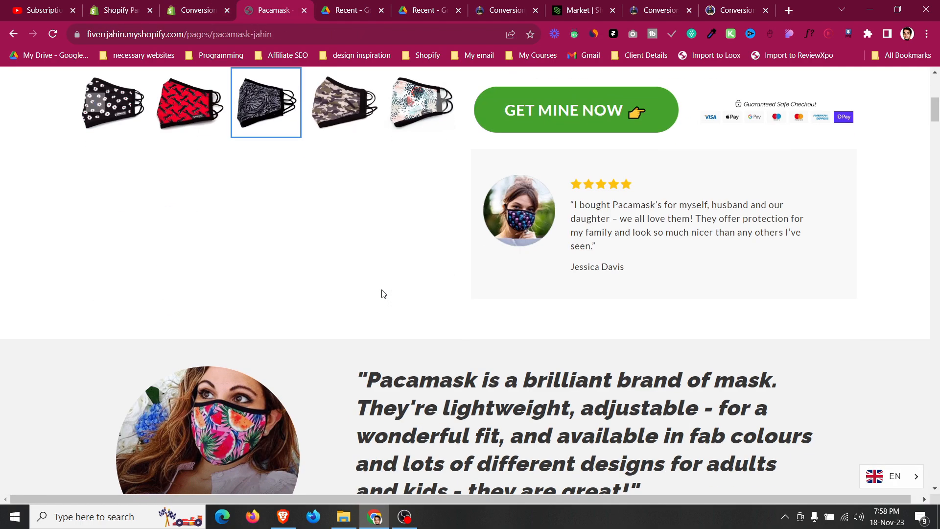
scroll(383, 293, "down", 3)
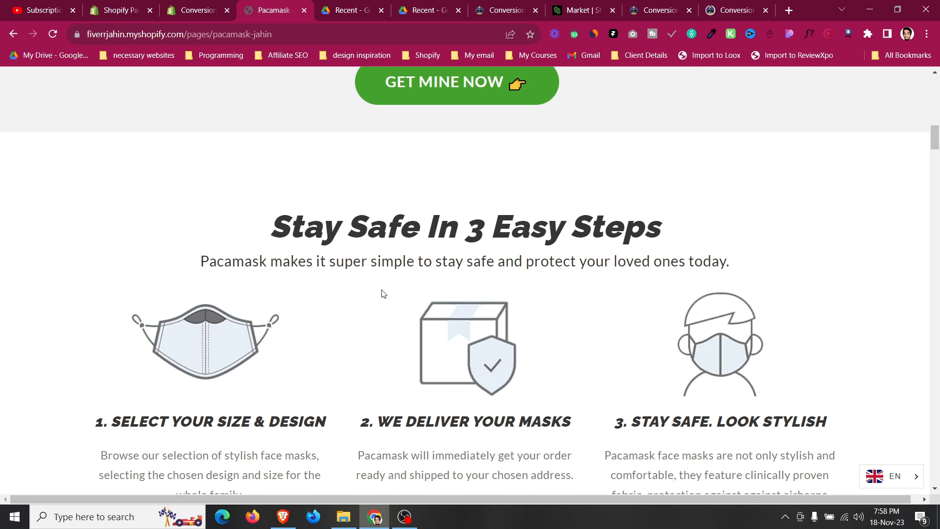
scroll(384, 293, "down", 5)
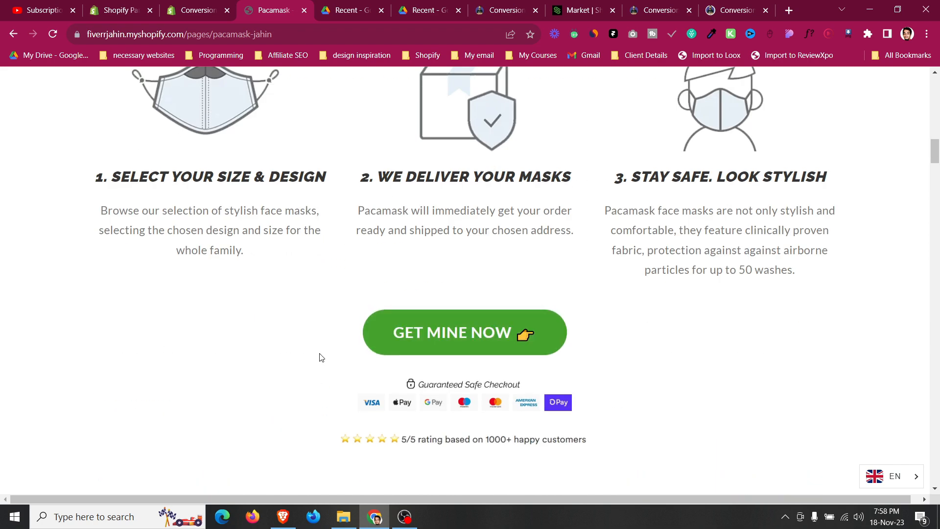
scroll(319, 357, "down", 6)
scroll(320, 353, "up", 4)
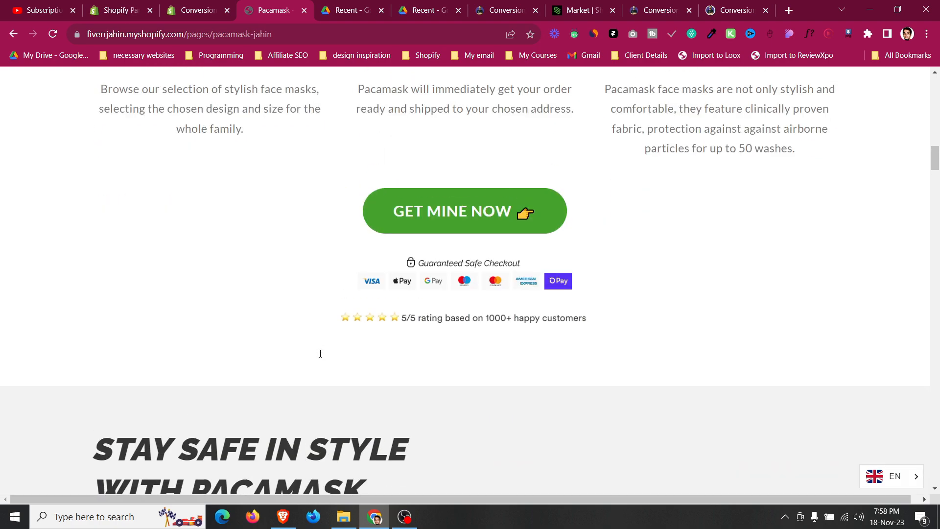
scroll(320, 354, "up", 20)
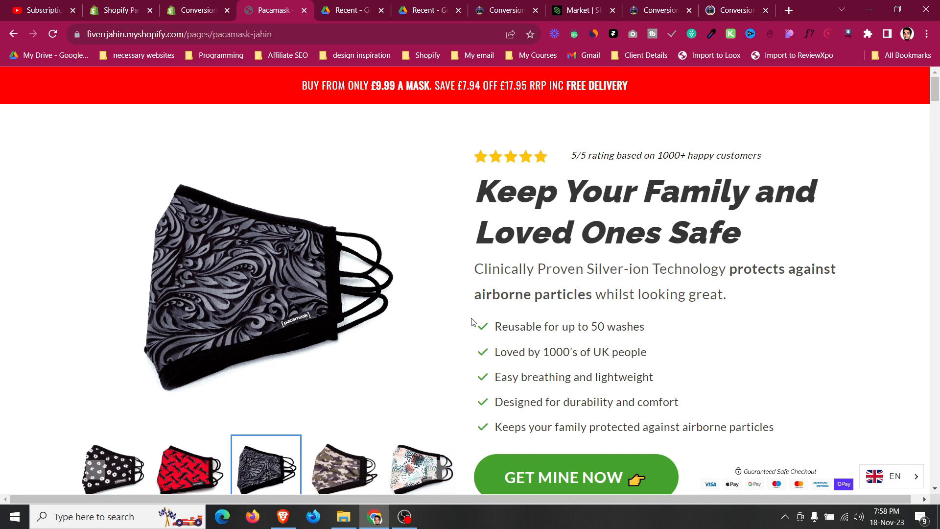
Open the installed PageFly Page Builder app from the store admin and go to its Pages section.
left_click(214, 5)
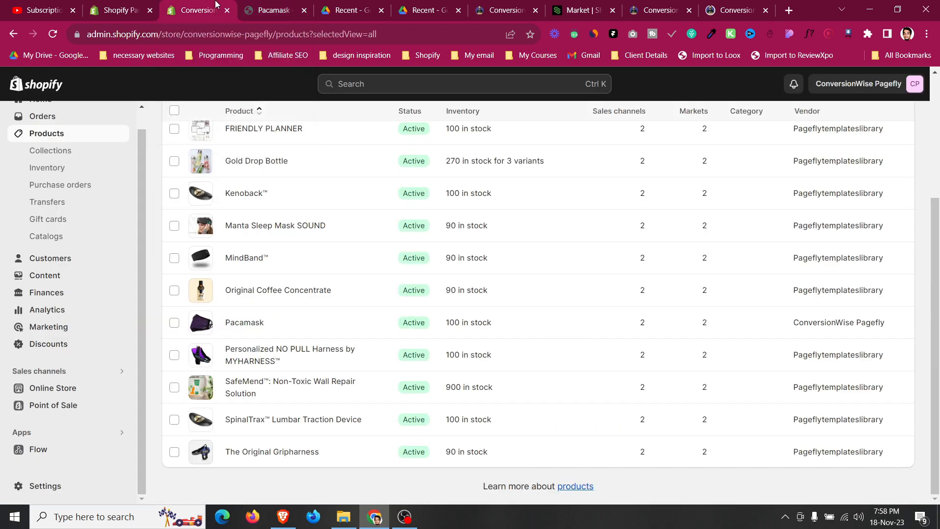
left_click(67, 438)
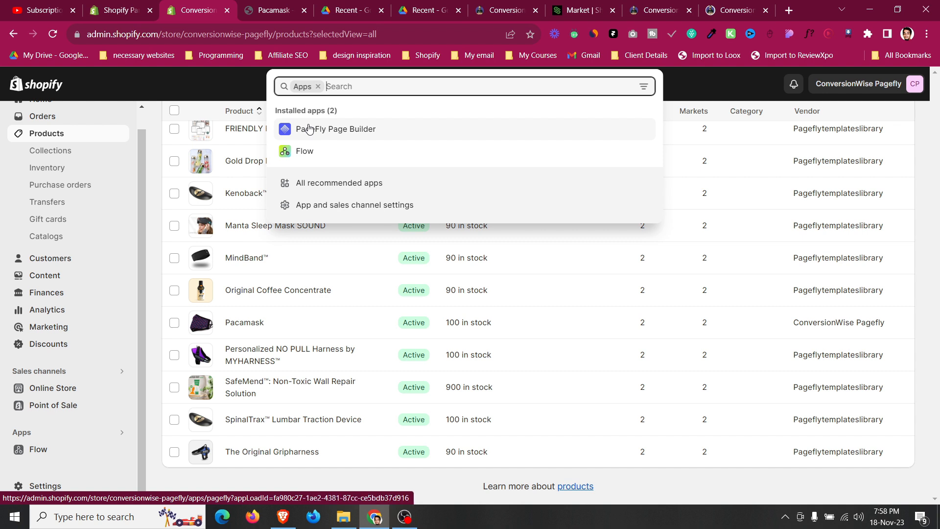
left_click(354, 133)
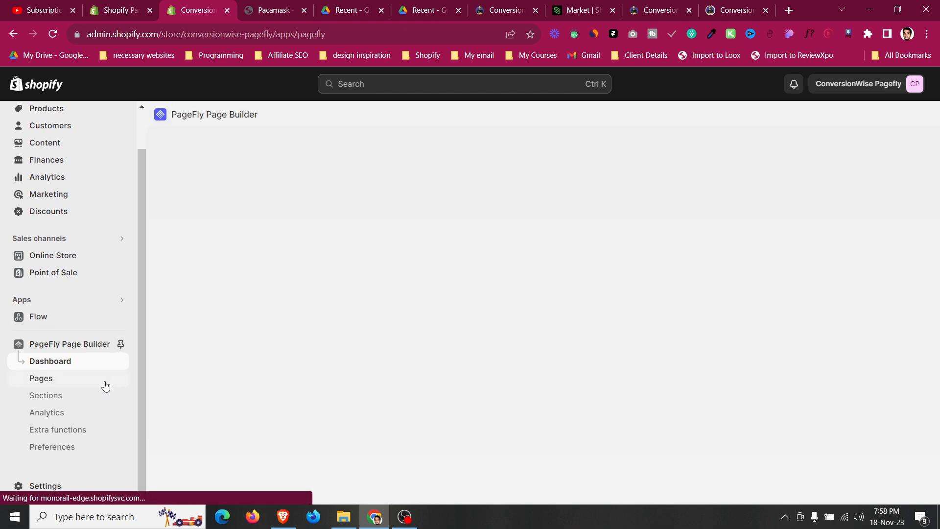
left_click(61, 386)
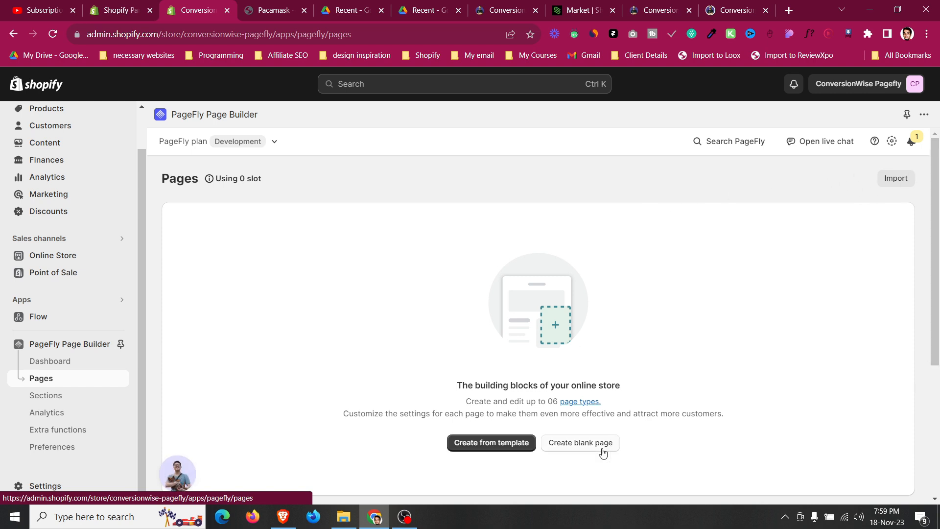
Open the page type choices for creating a blank PageFly page.
left_click(501, 448)
left_click(426, 373)
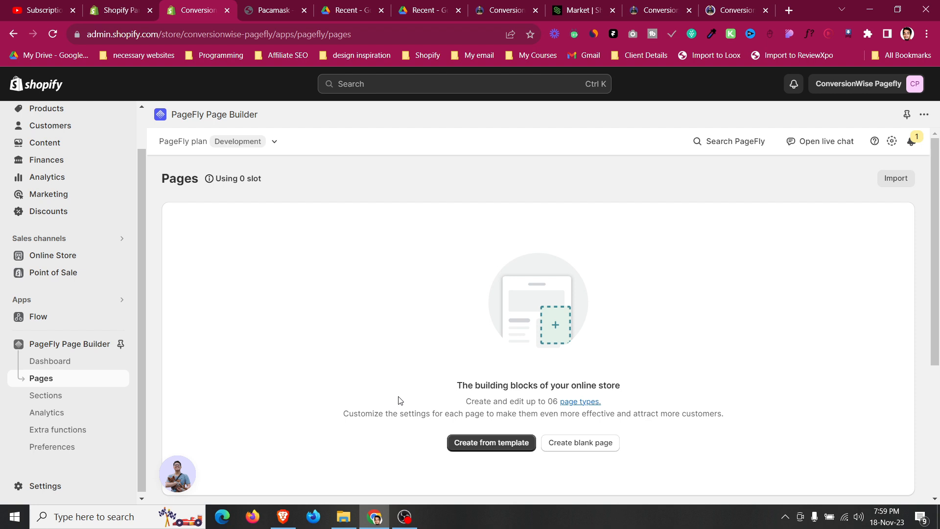
left_click(571, 442)
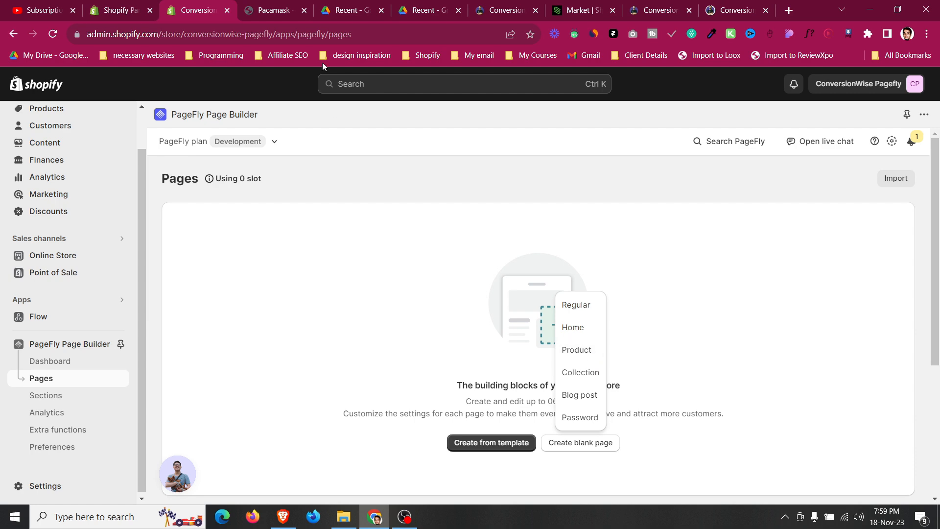
Switch to the Pacamask landing page and select the page path in its address.
left_click(275, 10)
left_click(168, 34)
left_click(168, 34)
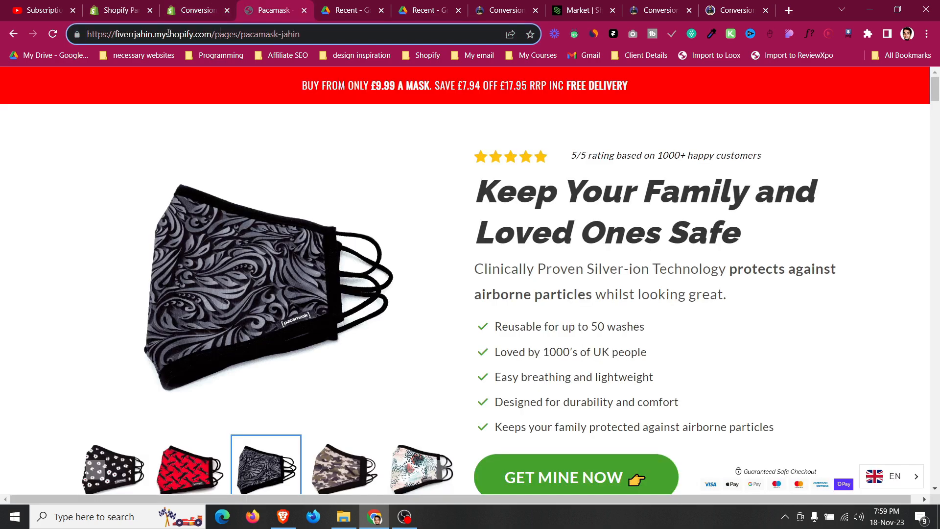
left_click_drag(213, 36, 308, 35)
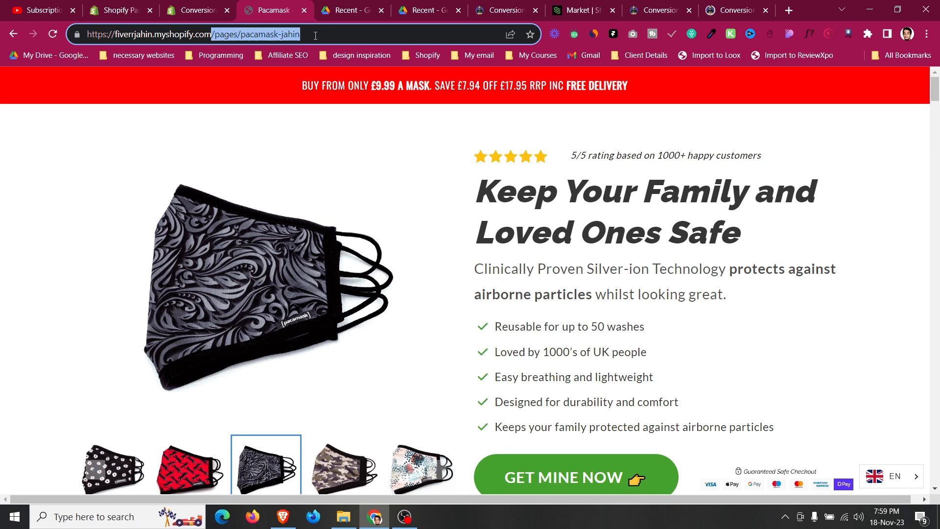
left_click(315, 35)
Move the ConversionWise product page tab beside the Pacamask tab and select that page's path in its address.
left_click(723, 6)
left_click_drag(678, 4, 387, 5)
left_click(583, 10)
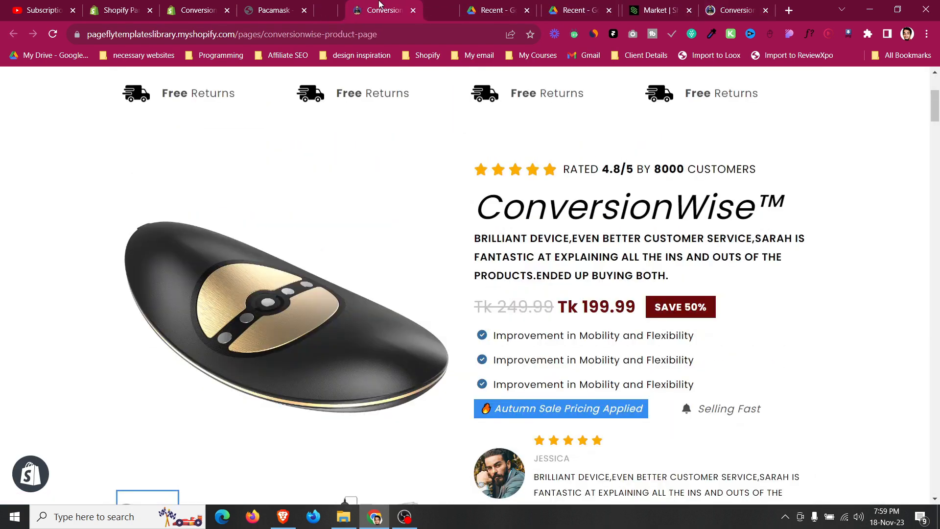
mouse_move(583, 6)
left_mouse_down()
mouse_move(560, 4)
mouse_move(685, 5)
mouse_move(583, 6)
left_mouse_up()
left_click(350, 10)
left_click(256, 37)
left_click(256, 38)
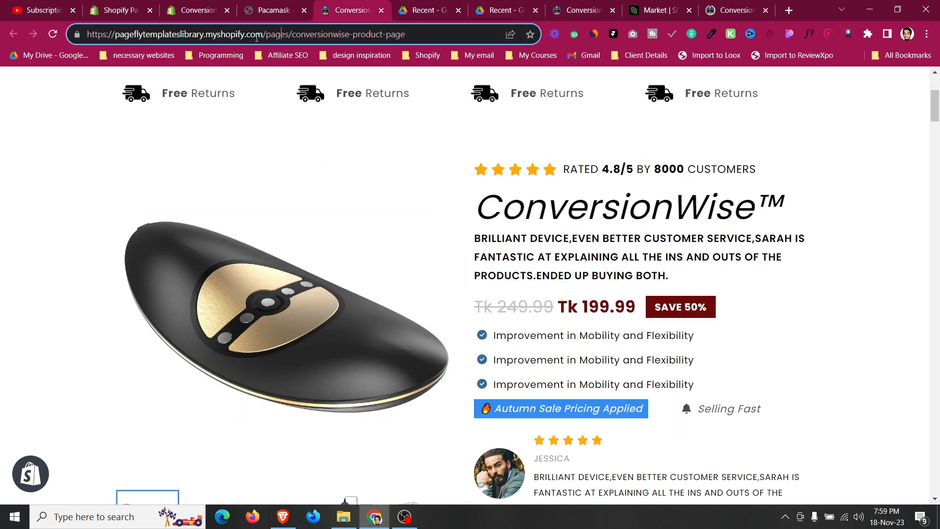
left_click_drag(269, 35, 406, 35)
left_click(406, 34)
scroll(447, 245, "up", 4)
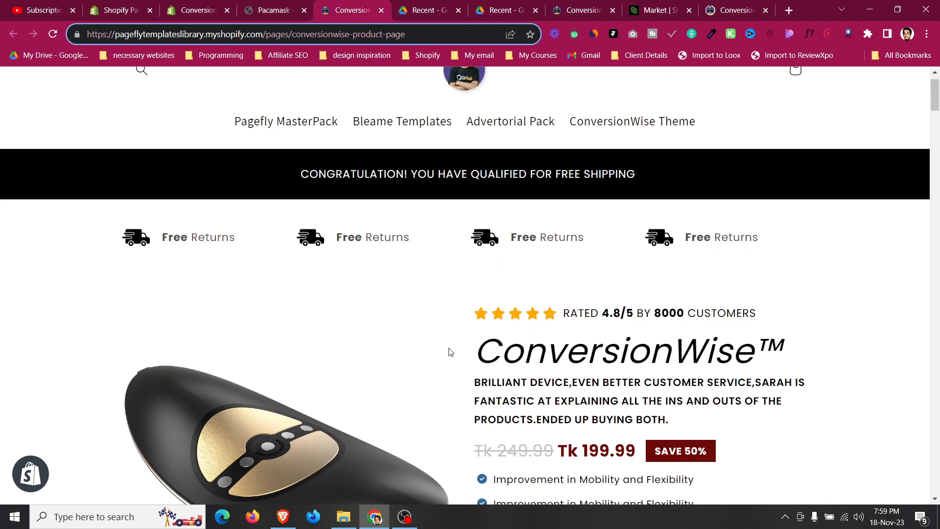
Open Products in a new tab, preview the Pacamask product on the online store, and select the preview address.
left_click(181, 6)
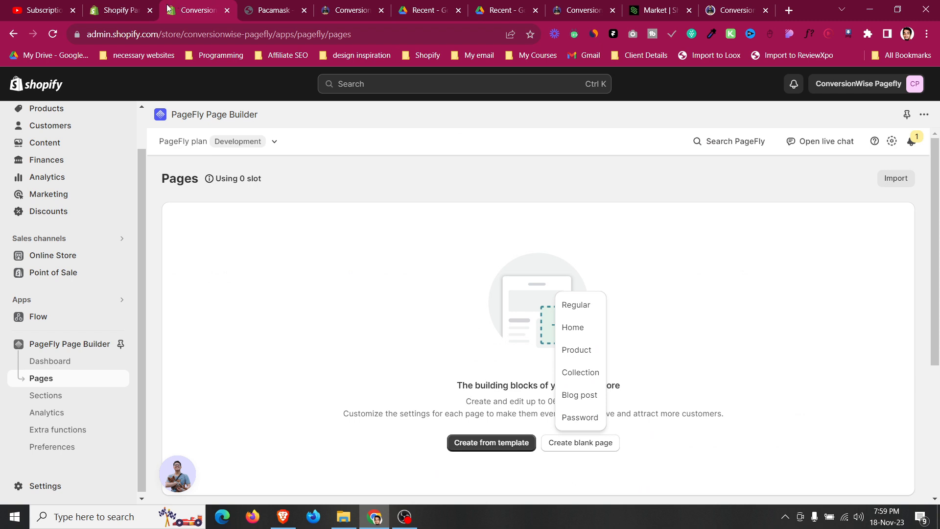
right_click(78, 160)
left_click(143, 164)
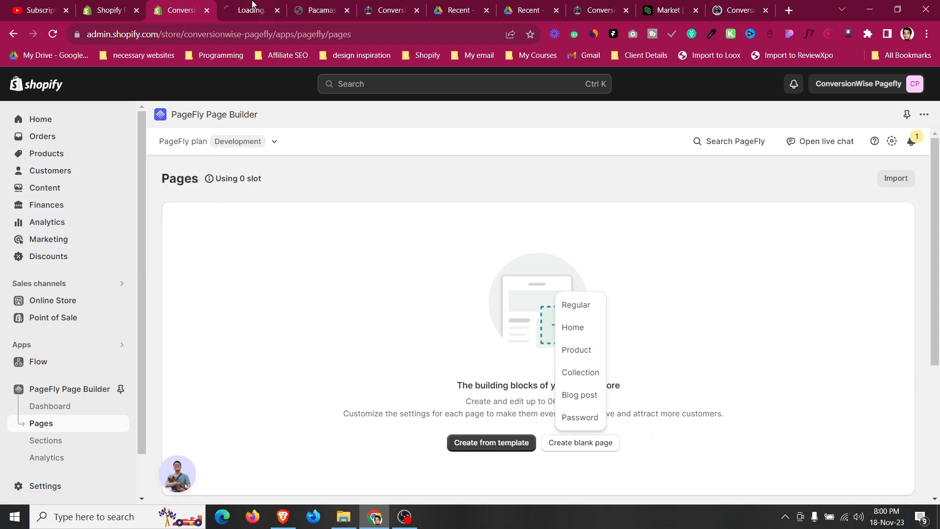
left_click(250, 10)
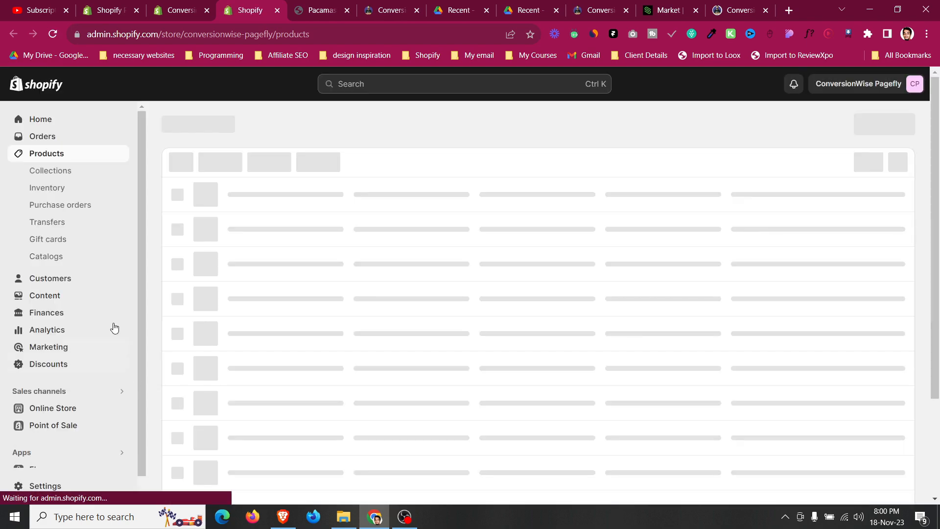
scroll(236, 305, "down", 4)
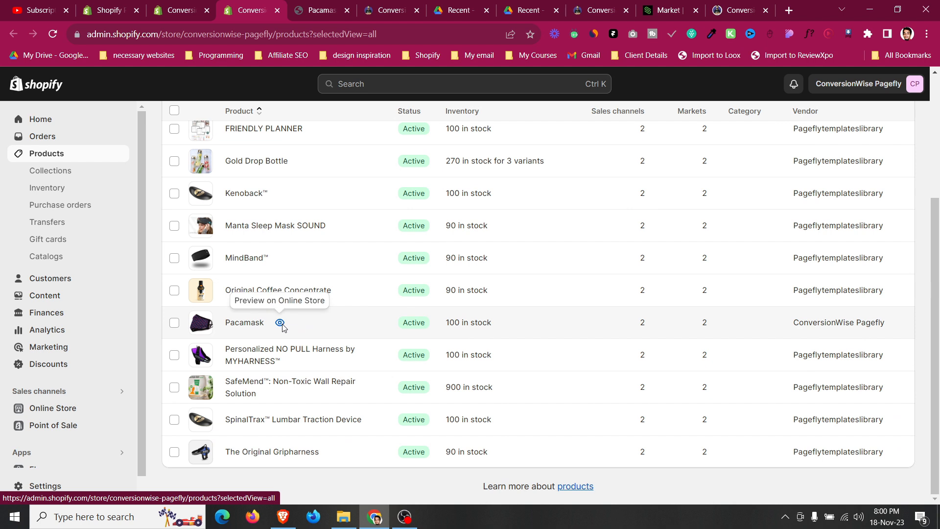
left_click(280, 323)
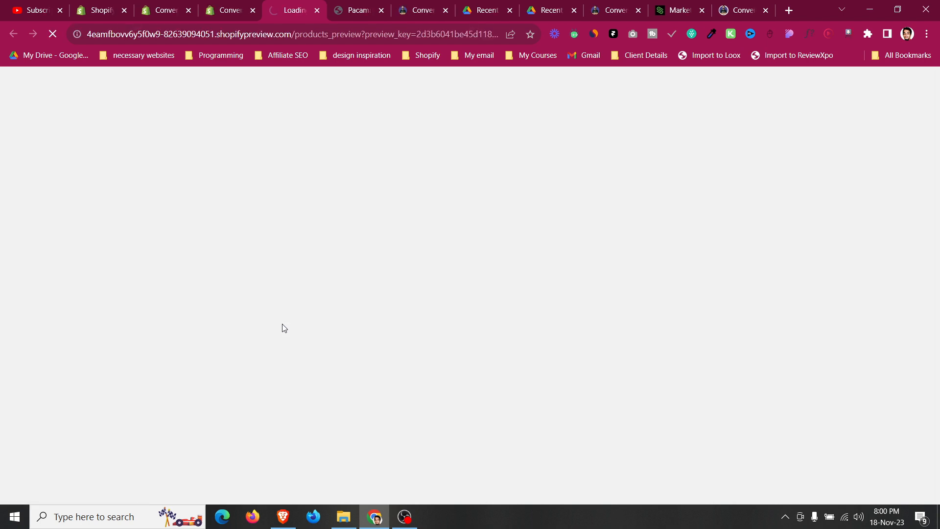
left_click(316, 34)
left_click(332, 33)
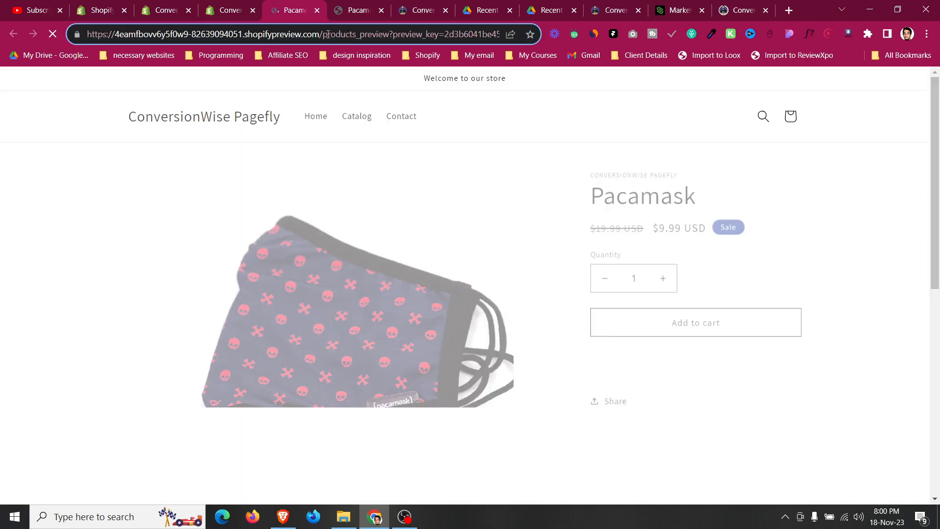
left_click_drag(312, 34, 352, 33)
Open the Pacamask product's details page in the admin and close the preview tab.
left_click(193, 3)
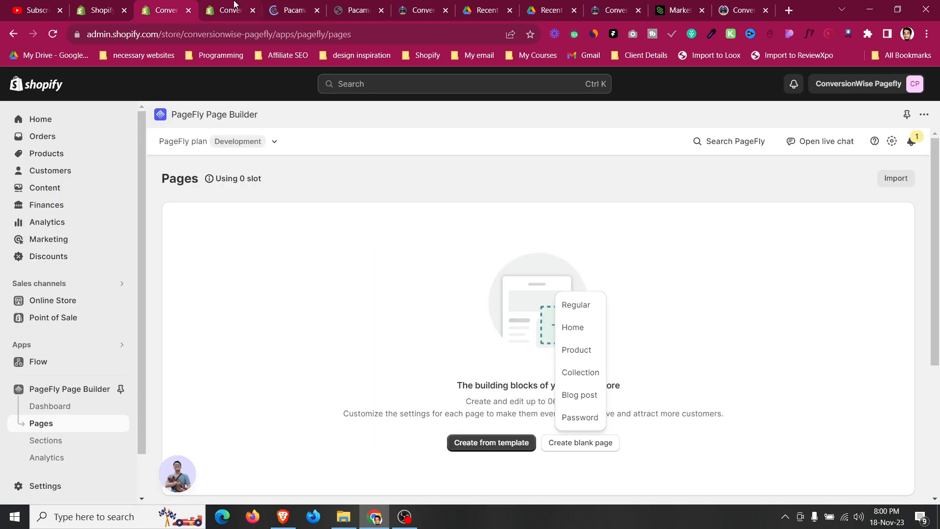
left_click(234, 4)
left_click(243, 324)
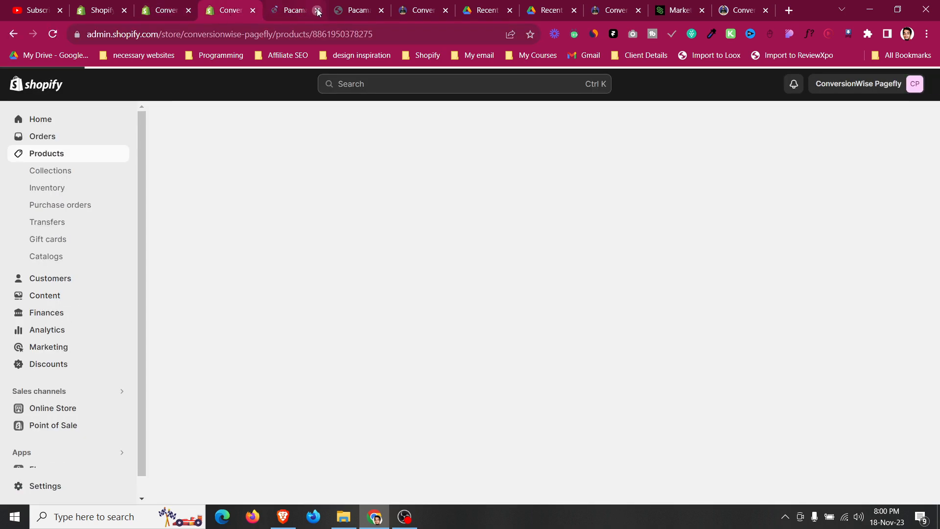
left_click(316, 9)
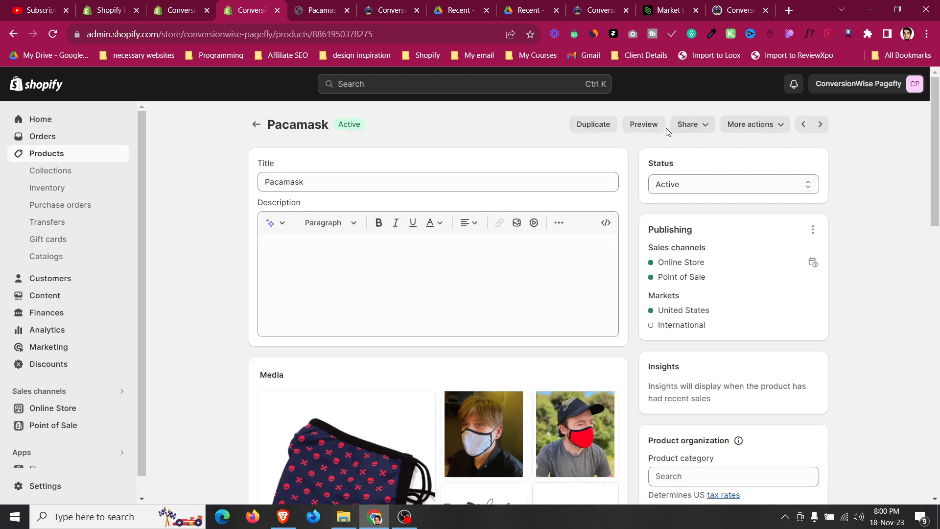
Browse the Pacamask product's Share and More actions options, then open its search engine listing and select the URL handle.
left_click(698, 125)
left_click(681, 183)
left_click(760, 124)
left_click(697, 149)
scroll(588, 177, "down", 15)
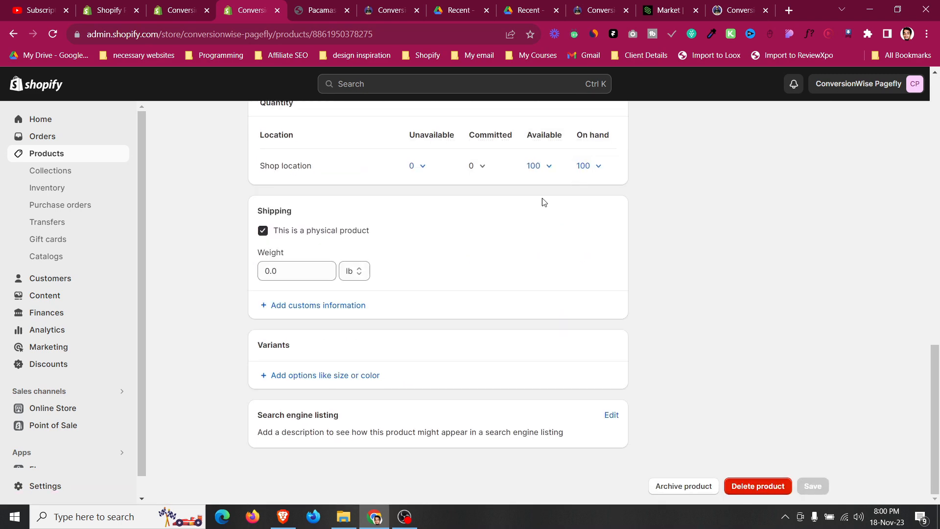
left_click(611, 415)
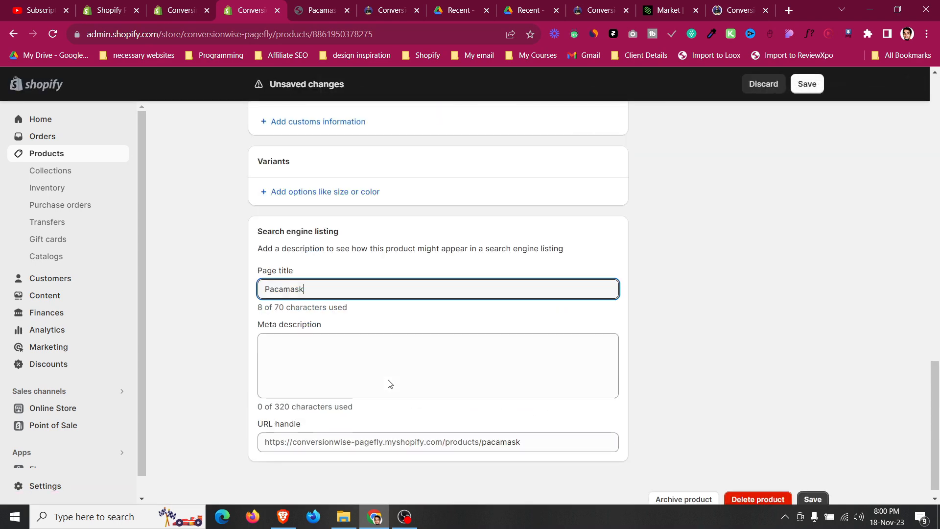
left_click_drag(482, 429, 520, 429)
Open the Pagefly MasterPack page in the templates library, preview a product page, and select its page path.
key("ctrl+6")
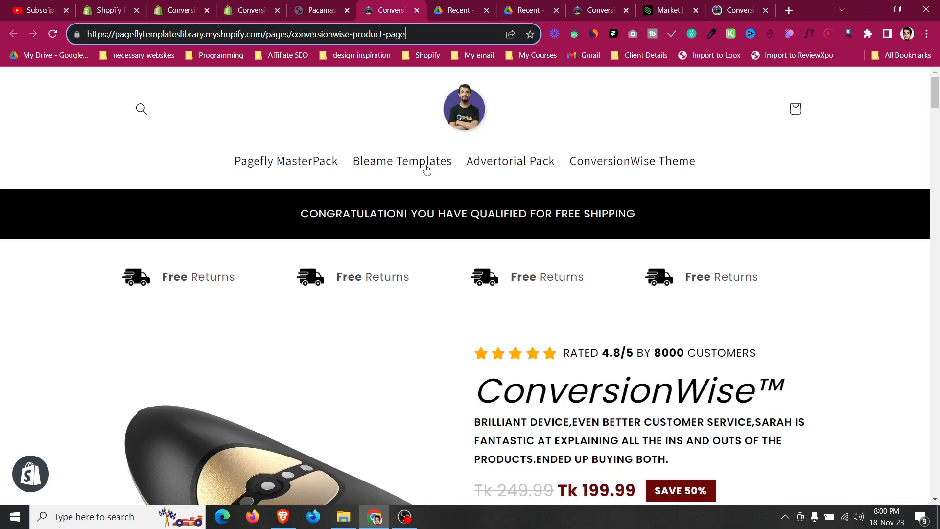
left_click(328, 168)
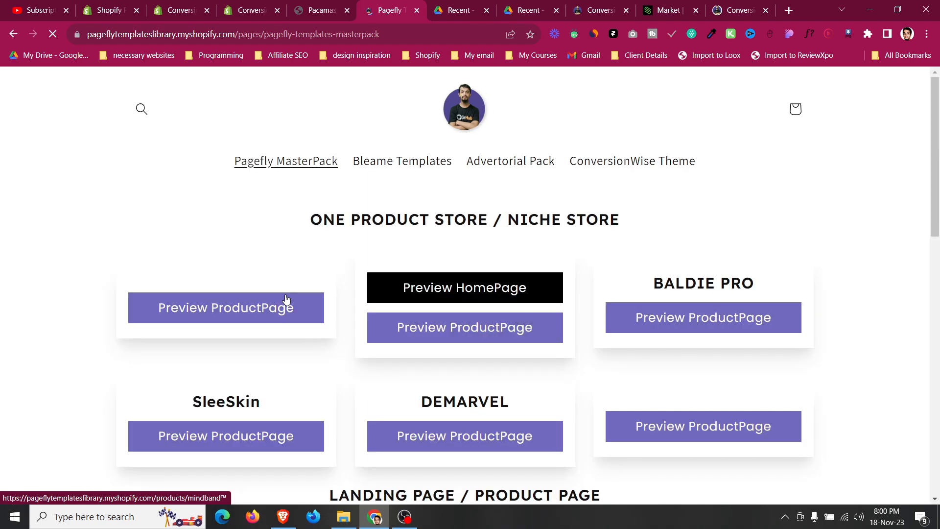
left_click(292, 331)
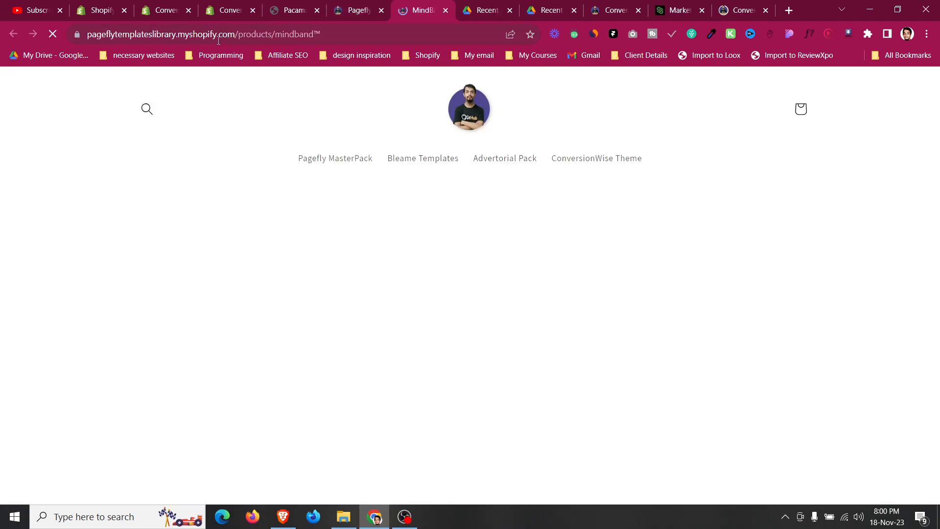
left_click(213, 34)
double_click(225, 35)
left_click_drag(265, 35, 348, 35)
Close the MindBand preview tab and return to the Pacamask landing page.
left_click(314, 6)
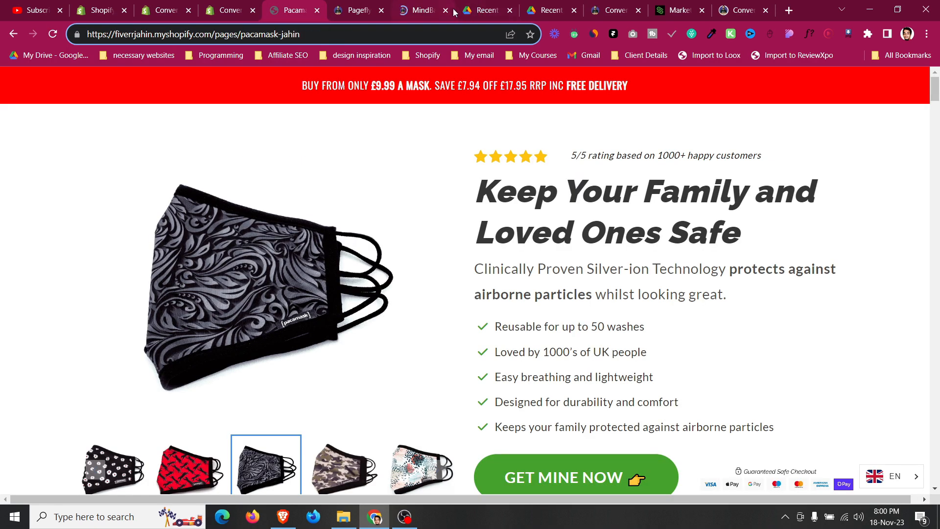
left_click(420, 10)
left_click(445, 10)
left_click(299, 4)
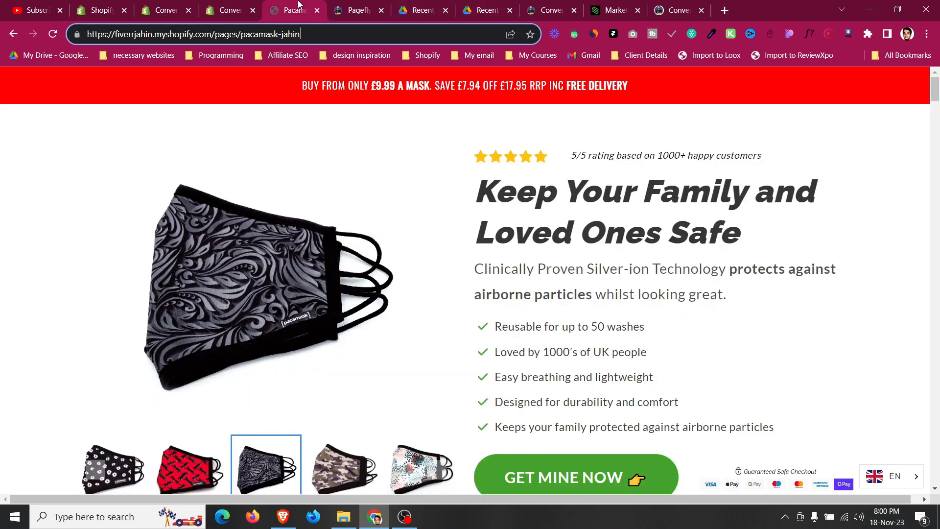
Compare the Pacamask product editor, the PageFly Pages screen, and the Pacamask landing page.
left_click(215, 4)
scroll(237, 267, "up", 15)
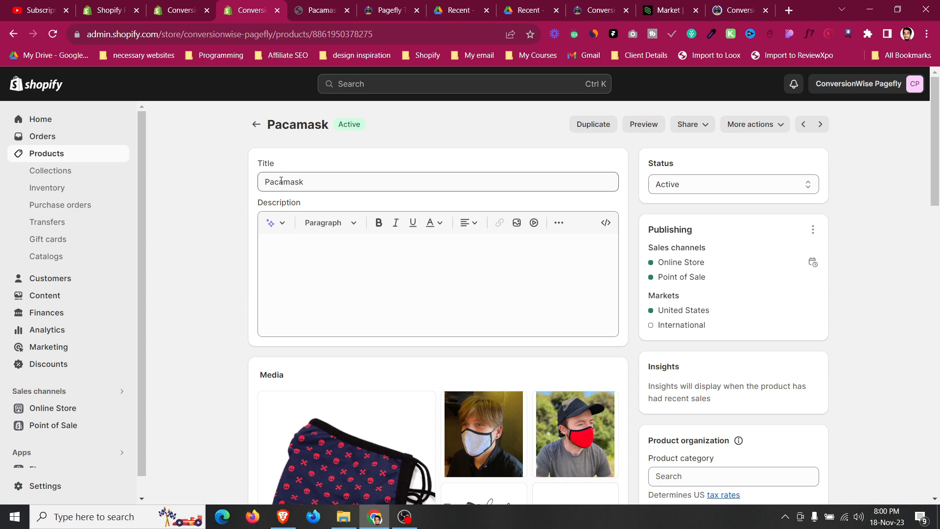
left_click(191, 7)
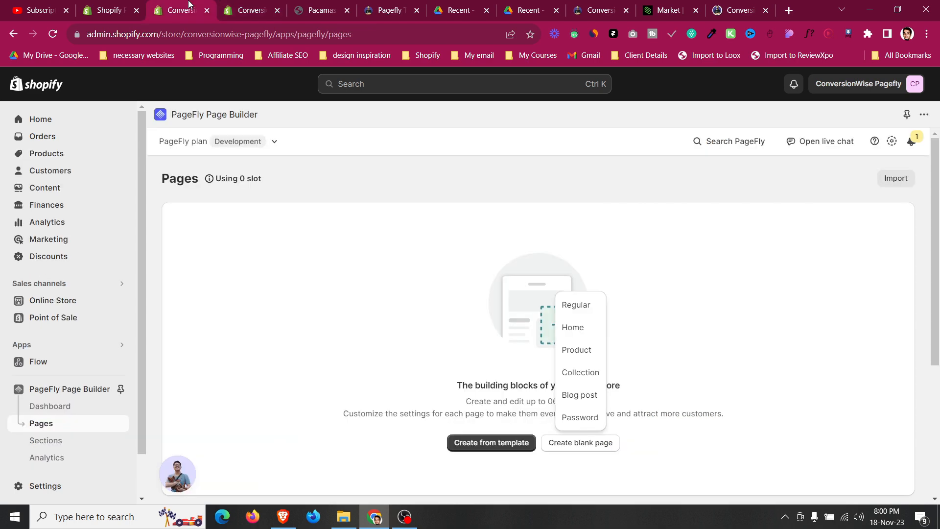
left_click(317, 7)
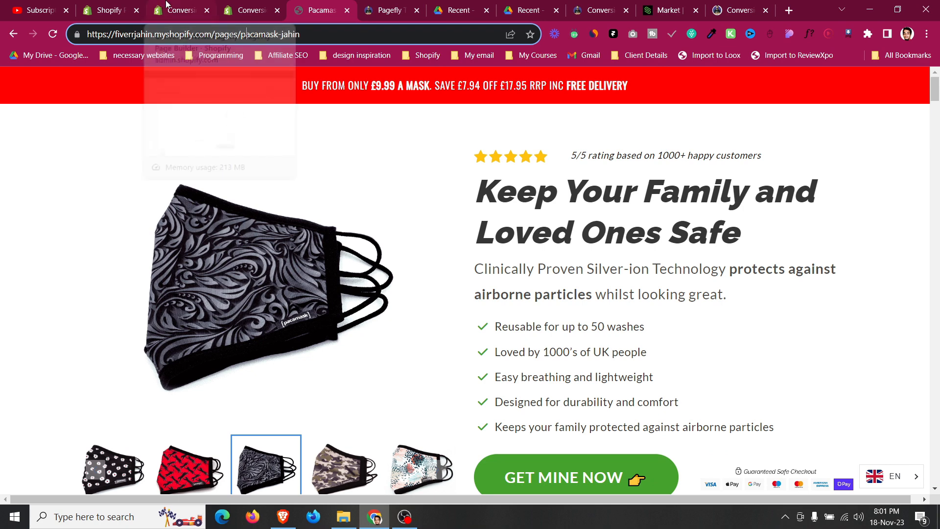
Create a new blank Regular page from the PageFly Pages screen.
left_click(191, 7)
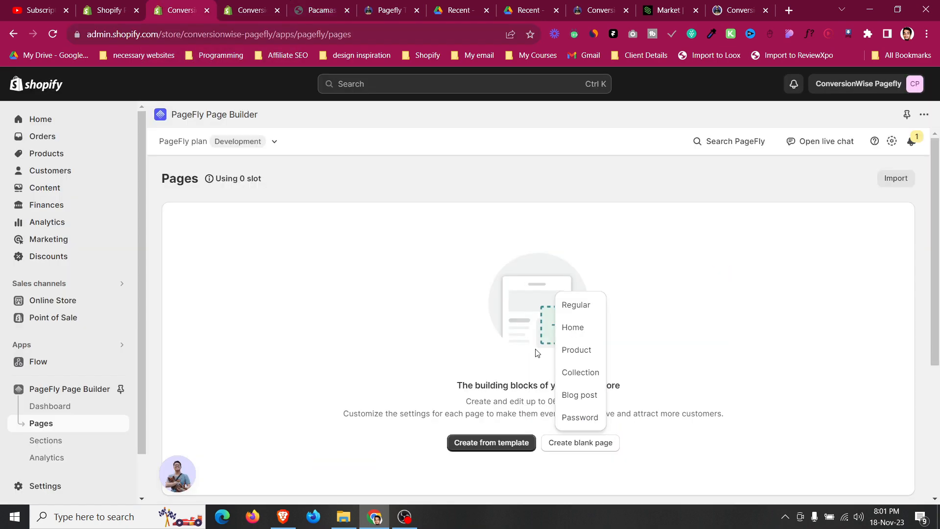
left_click(597, 309)
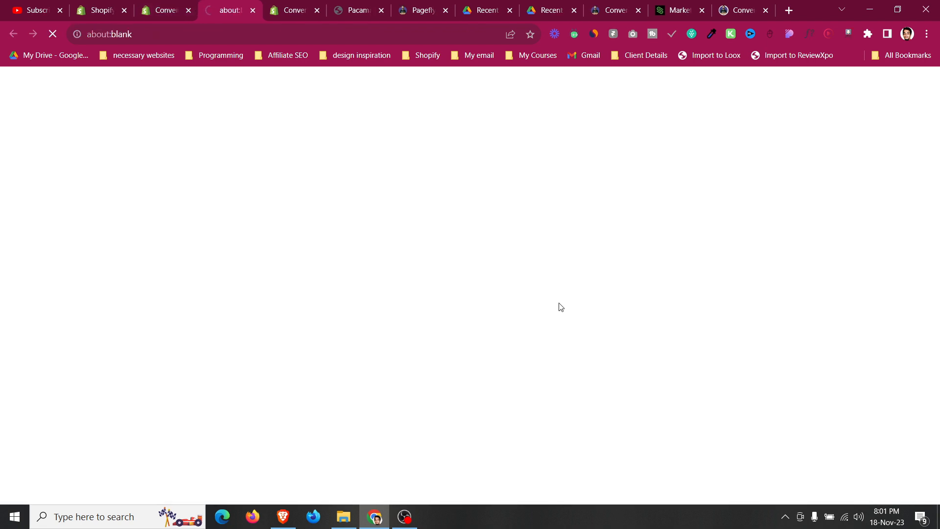
left_click(440, 5)
left_click(378, 5)
left_click(417, 6)
left_click(369, 6)
left_click(314, 4)
left_click(317, 10)
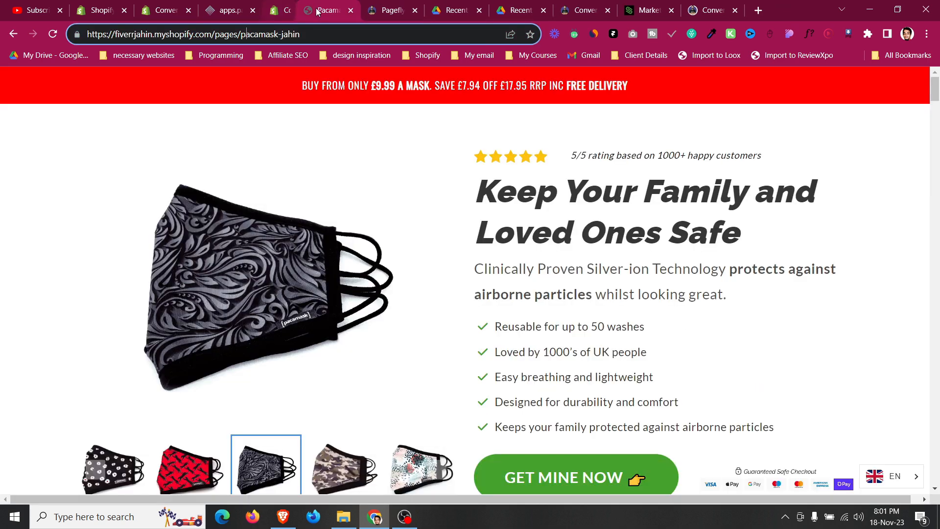
Open the new untitled page in the PageFly editor and close the page outline panel.
left_click(383, 4)
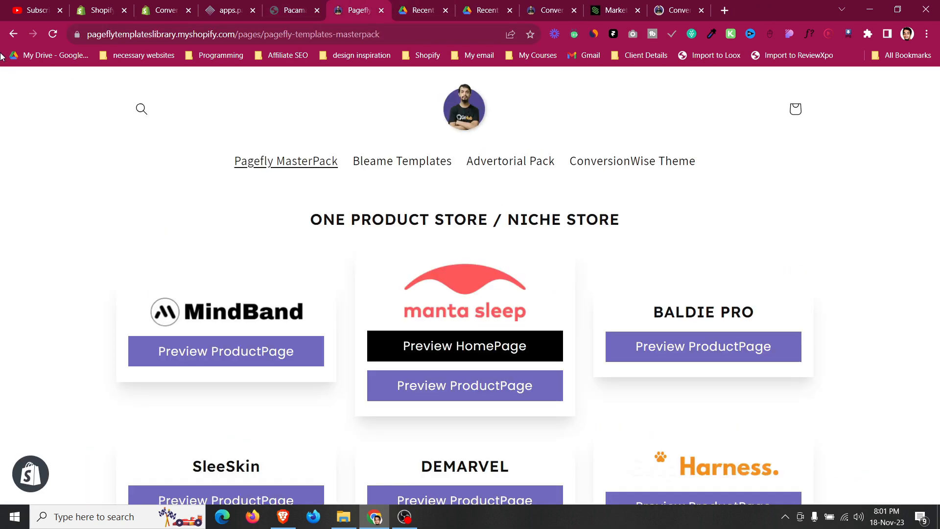
left_click(8, 34)
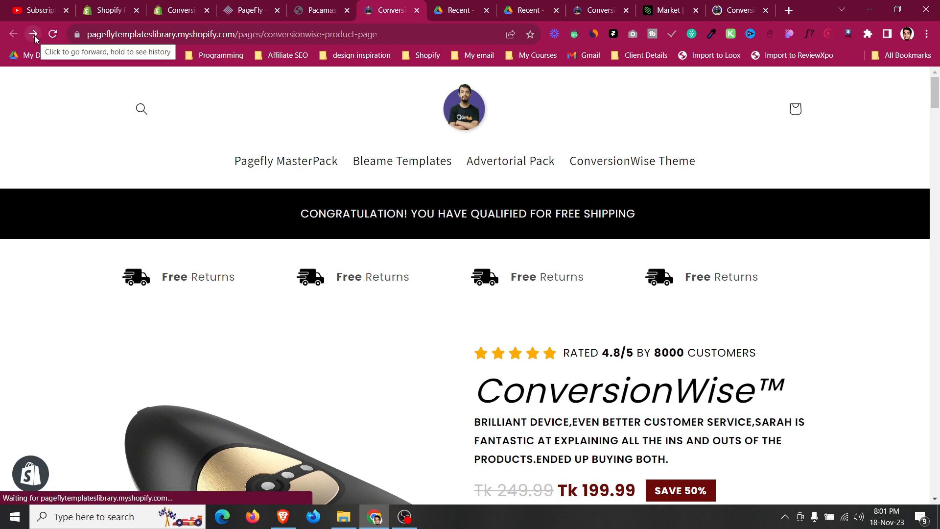
left_click(258, 7)
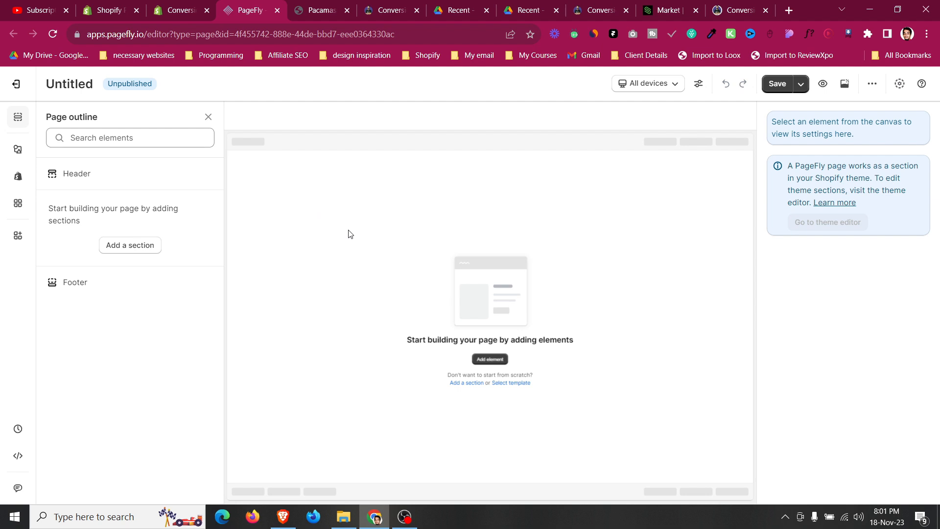
left_click(208, 118)
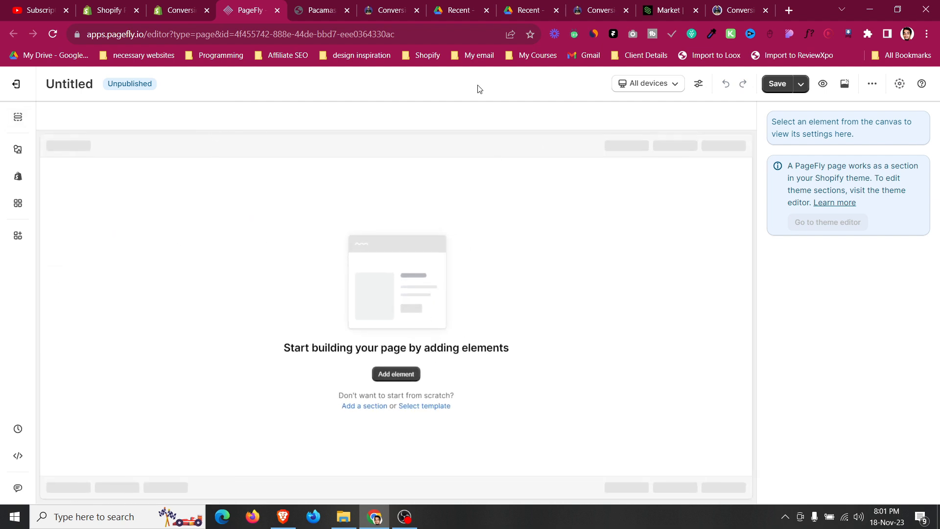
Scroll the ATIDCOA PDF to its Attention section.
left_click(481, 6)
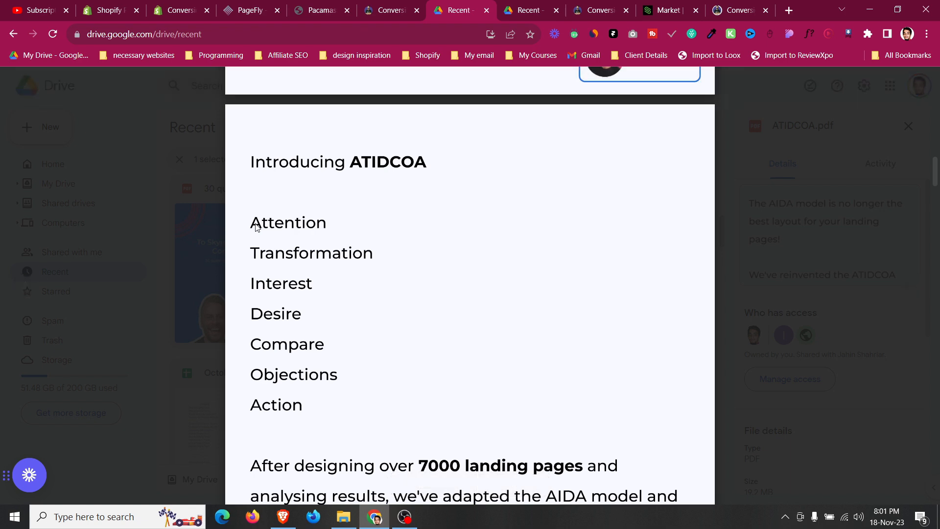
scroll(255, 226, "down", 20)
scroll(255, 227, "down", 6)
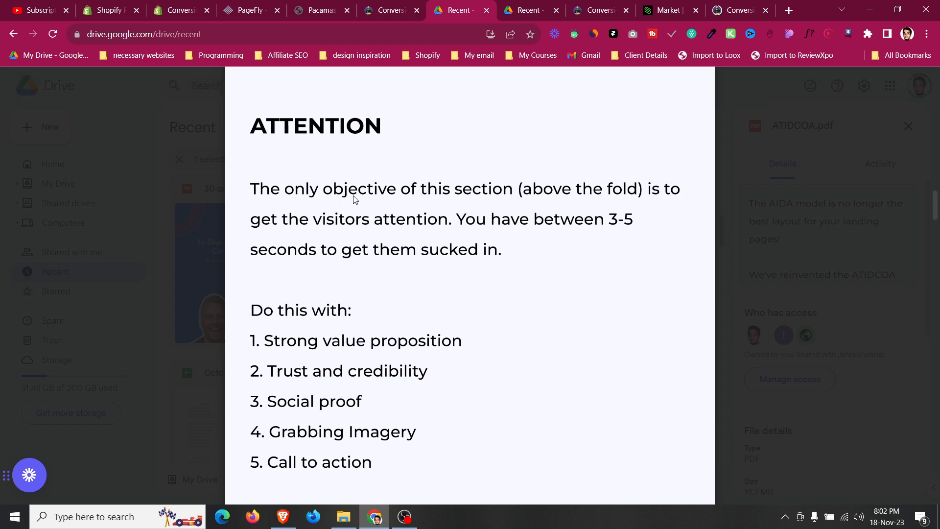
Move the ATIDCOA PDF tab next to the Pacamask tab and scroll to the above-the-fold wireframe.
left_click(318, 10)
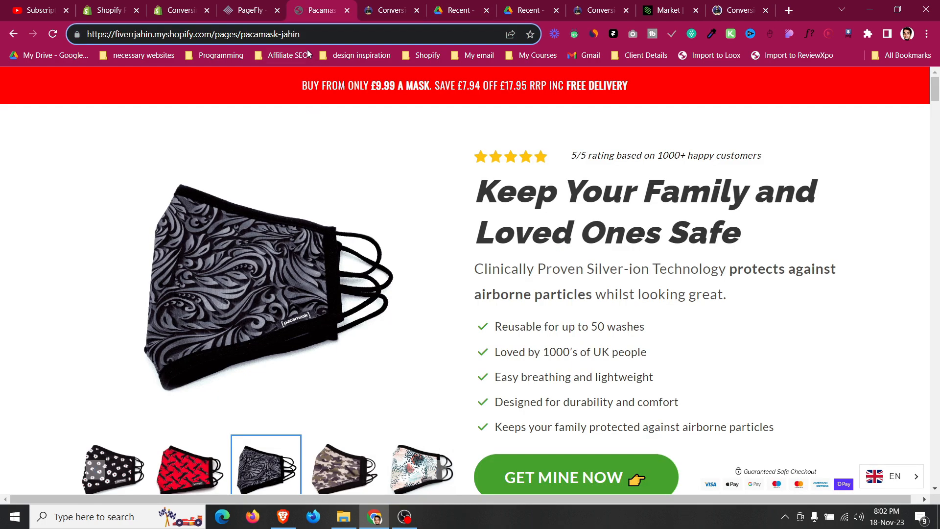
left_click(387, 6)
left_click_drag(443, 6, 366, 5)
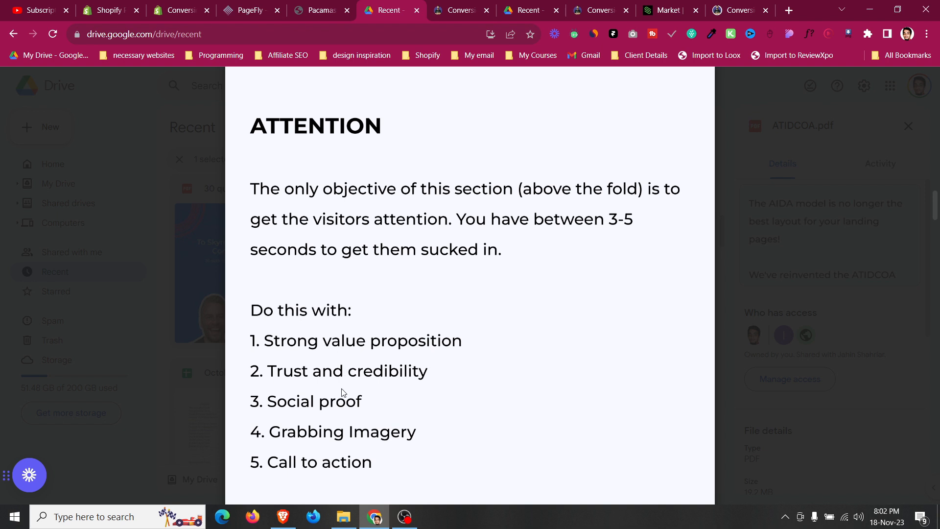
scroll(348, 431, "down", 1)
scroll(349, 409, "down", 8)
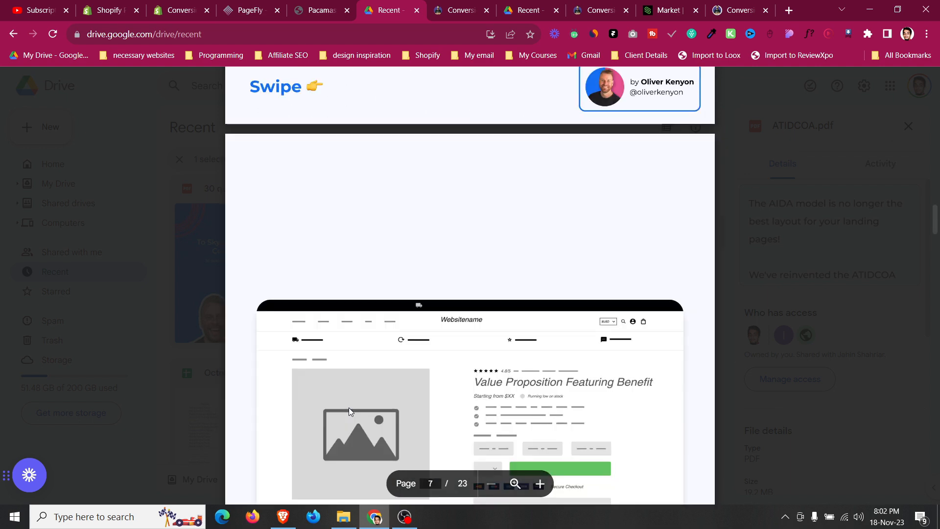
scroll(349, 407, "down", 3)
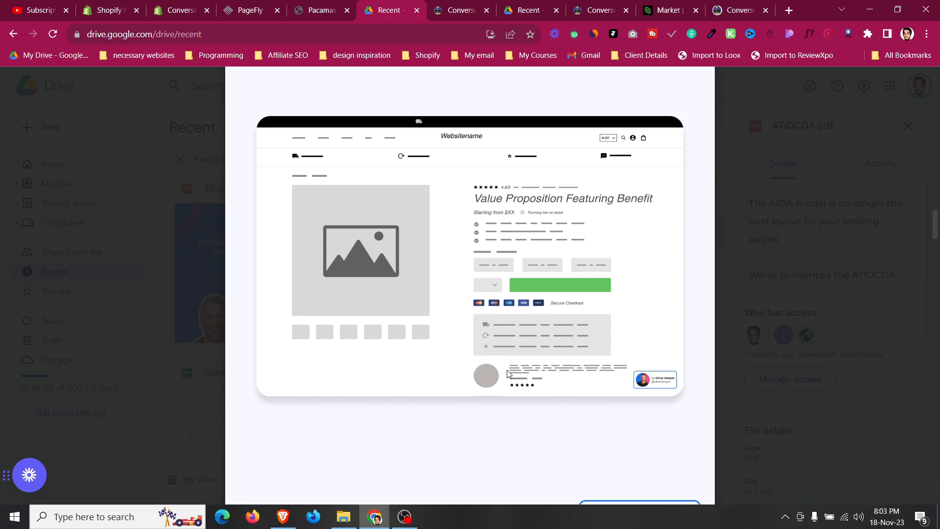
Examine the Pacamask announcement bar and hero section, including in a narrower browser window.
key("ctrl+shift+Tab")
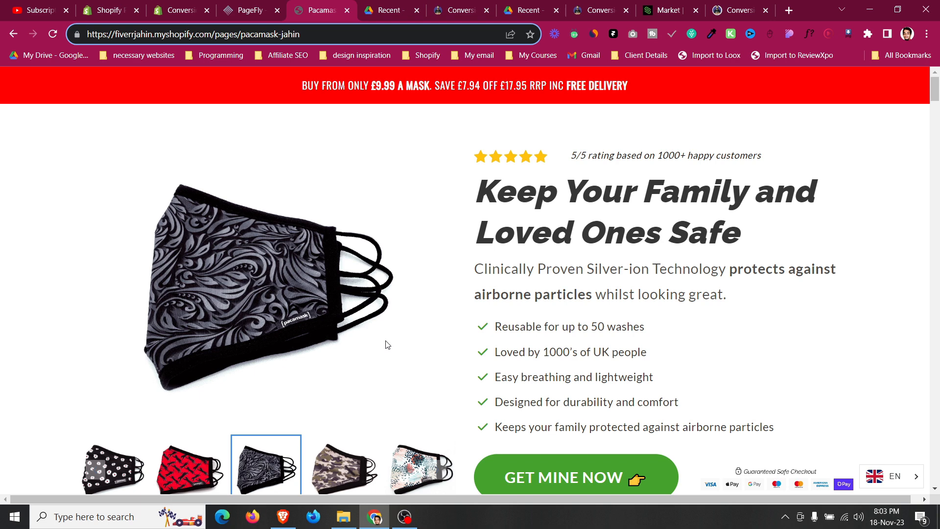
left_click_drag(305, 87, 630, 87)
left_click(655, 89)
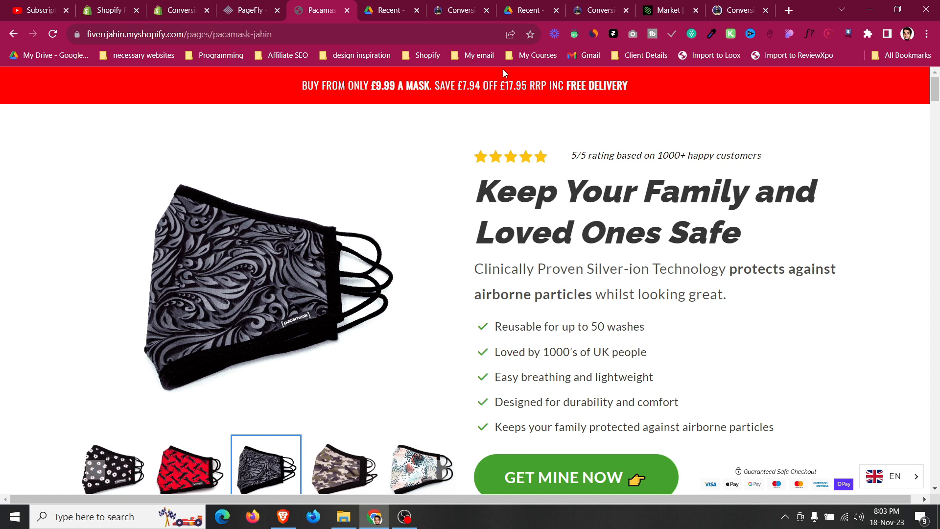
left_click_drag(568, 87, 633, 88)
left_click(636, 90)
scroll(621, 346, "down", 1)
scroll(621, 347, "up", 1)
scroll(620, 347, "down", 1)
scroll(620, 346, "up", 1)
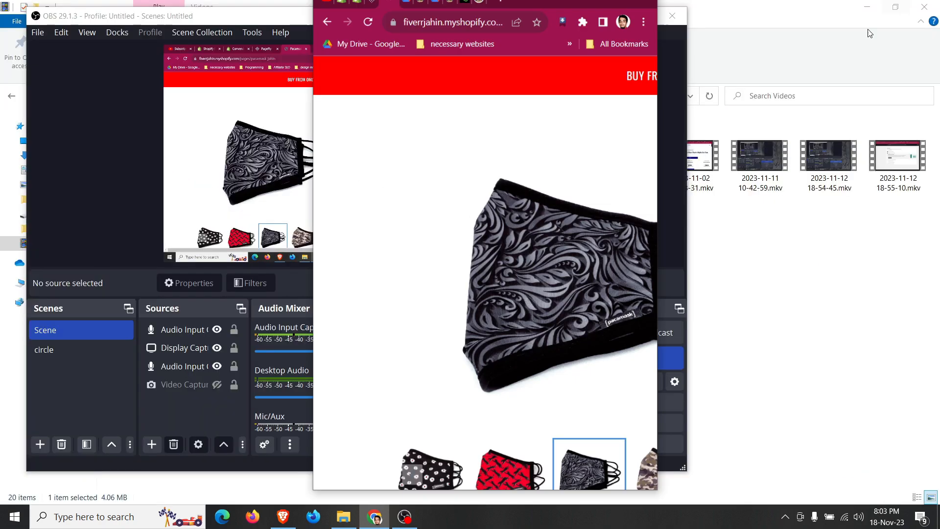
left_click(897, 9)
scroll(399, 230, "down", 5)
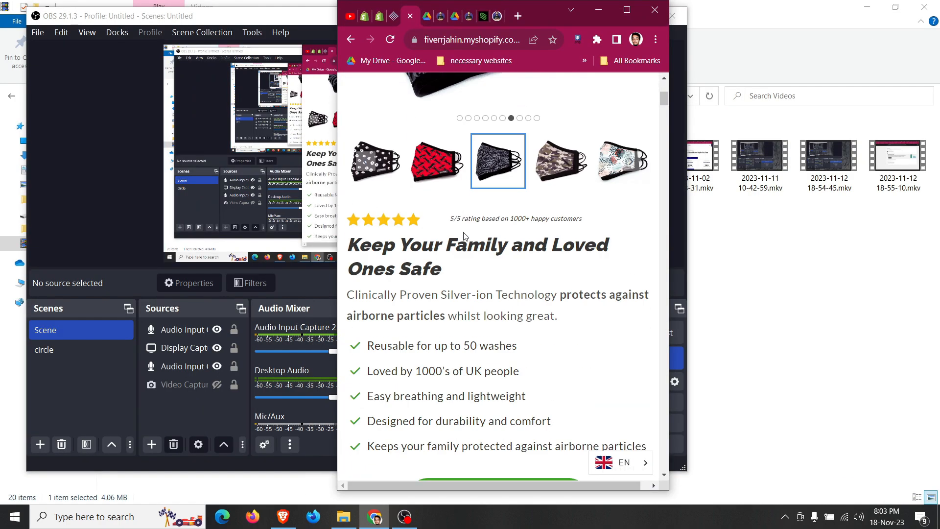
scroll(399, 230, "up", 4)
left_click(627, 10)
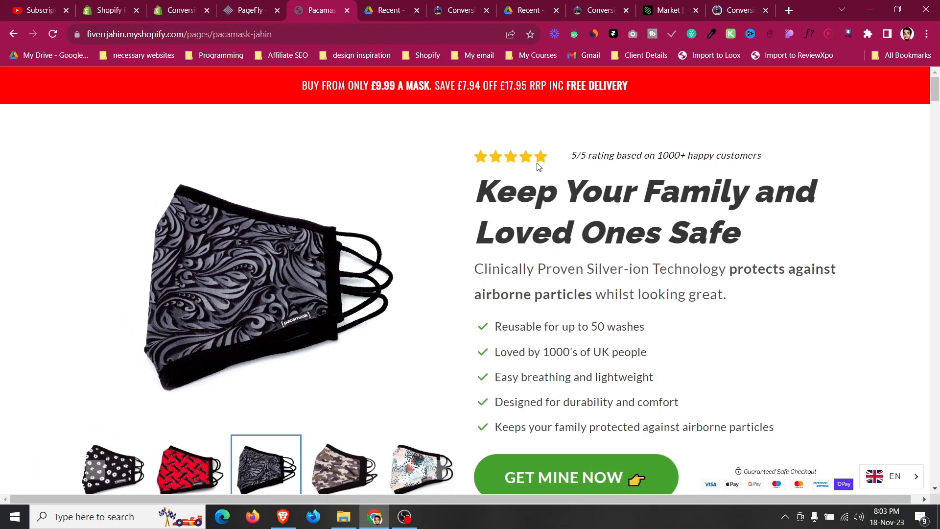
Highlight the Pacamask headline, subheadline, benefit bullets and first testimonial to review the above-the-fold content.
left_click_drag(541, 158, 509, 129)
left_click_drag(477, 191, 683, 234)
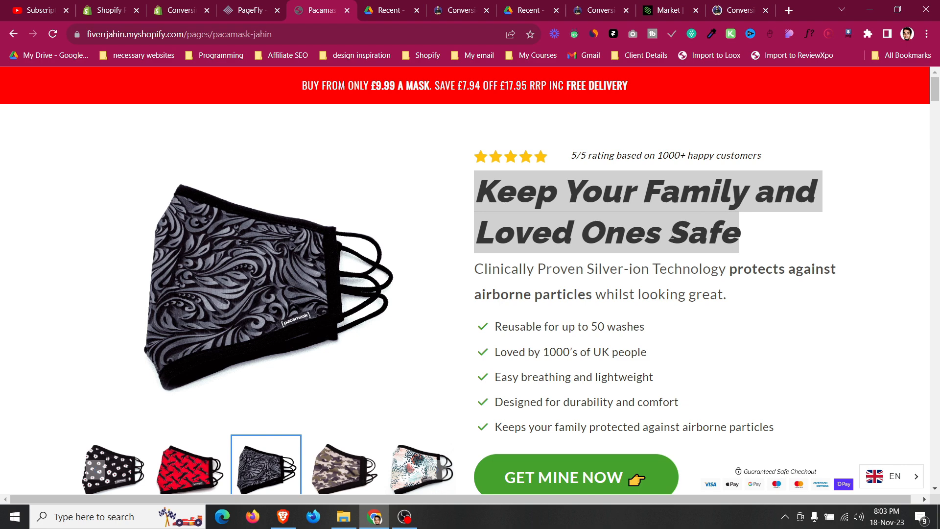
left_click(648, 224)
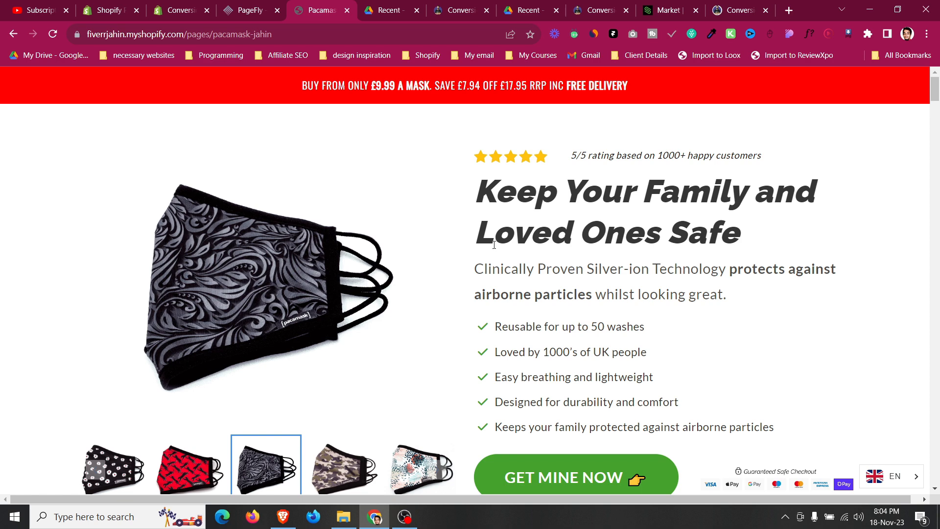
left_click_drag(473, 270, 746, 306)
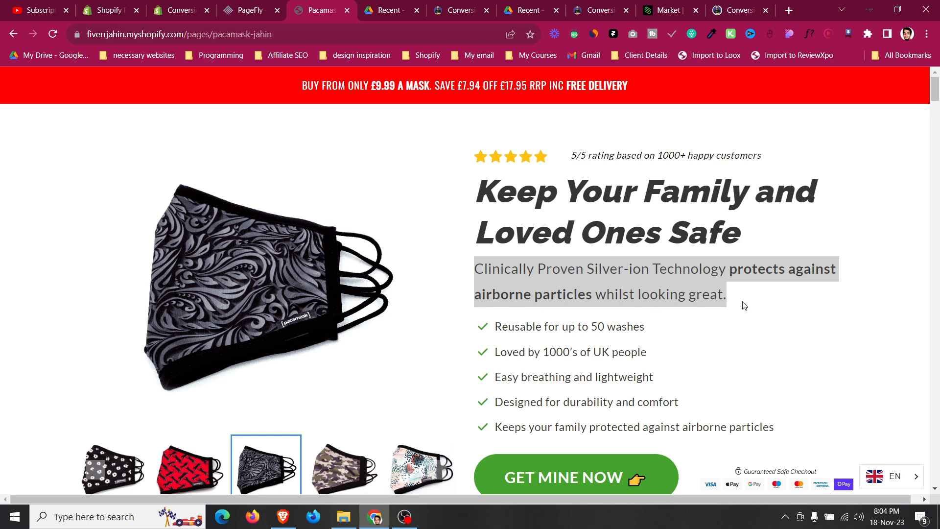
left_click(735, 302)
scroll(623, 268, "down", 1)
scroll(623, 268, "down", 2)
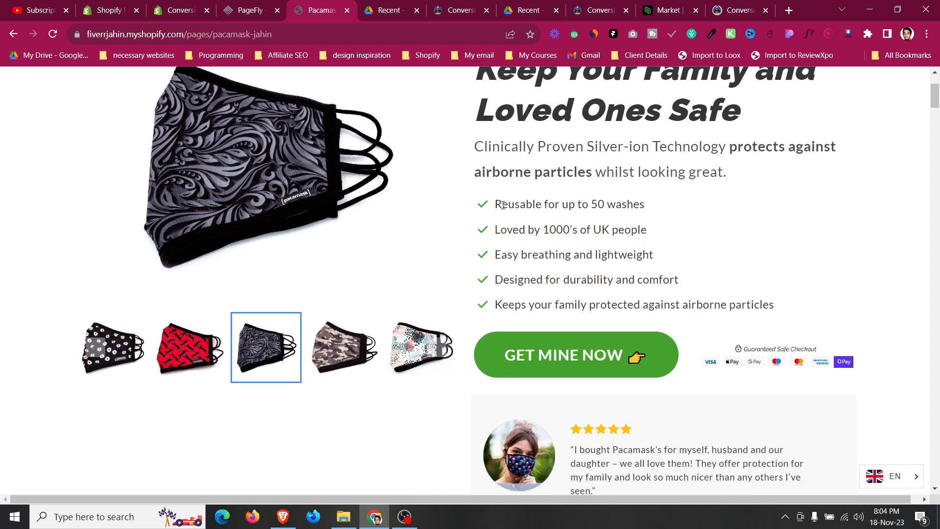
left_click_drag(495, 205, 742, 302)
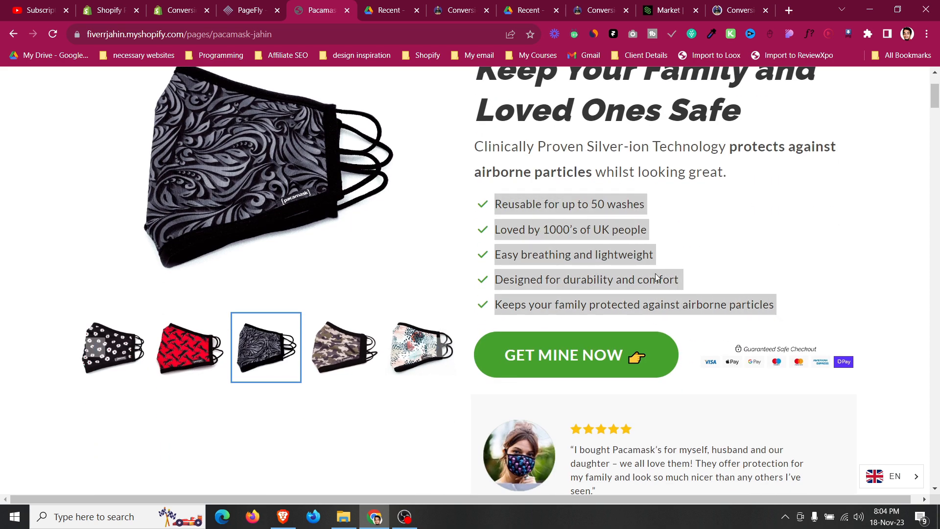
left_click(760, 305)
scroll(673, 299, "down", 1)
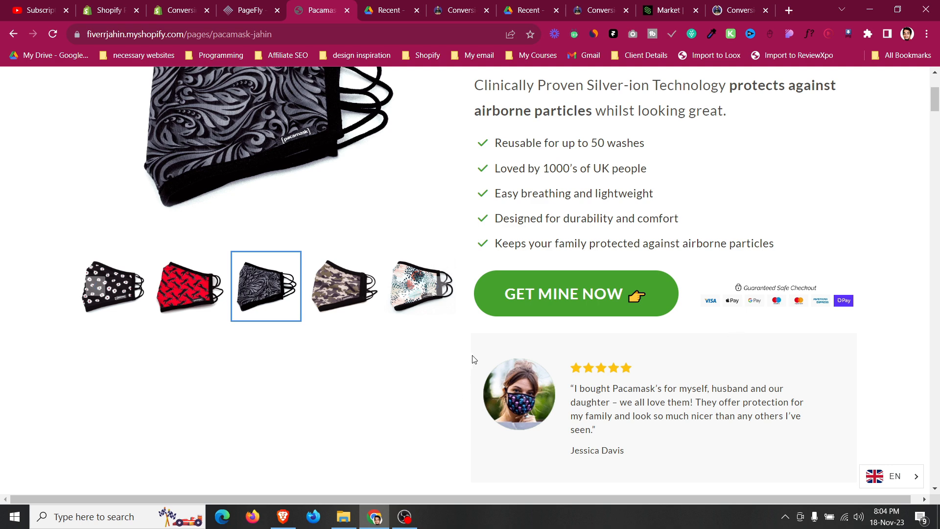
mouse_move(498, 405)
left_mouse_down()
mouse_move(475, 362)
mouse_move(486, 395)
left_mouse_up()
scroll(486, 394, "down", 2)
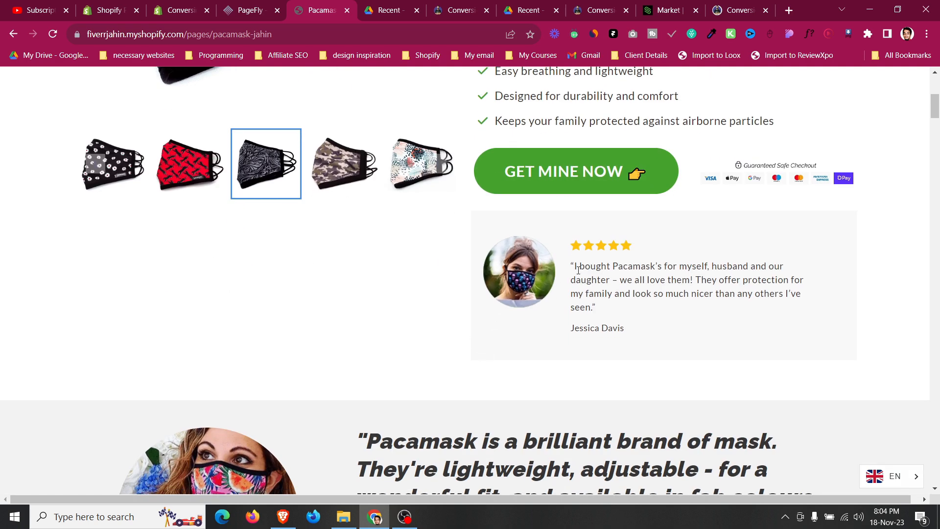
left_click_drag(572, 264, 646, 309)
left_click(652, 297)
scroll(651, 297, "up", 6)
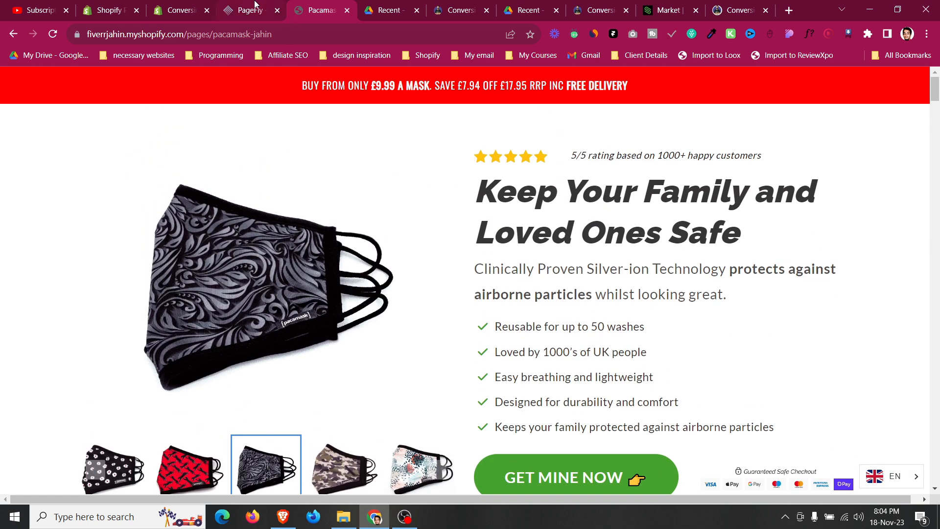
Compare the ConversionWise template's top section with the Pacamask announcement bar.
left_click(465, 7)
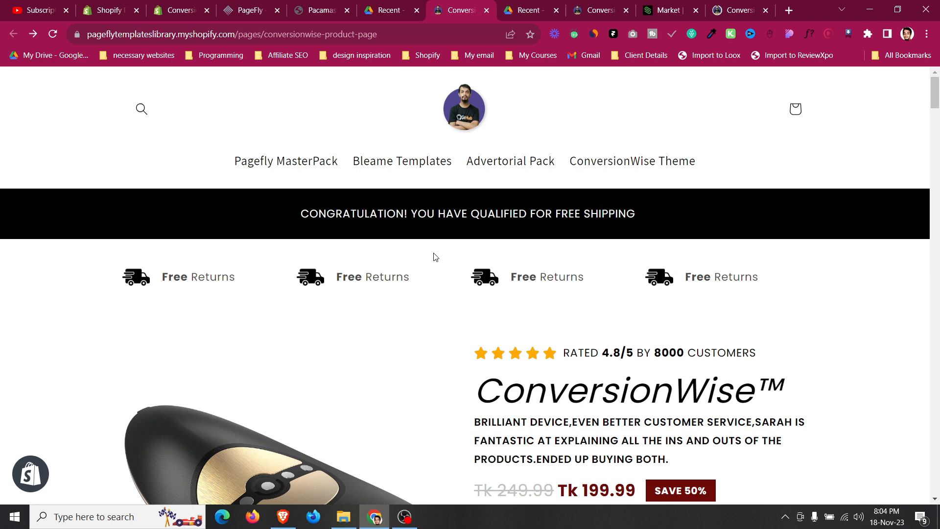
scroll(437, 249, "down", 3)
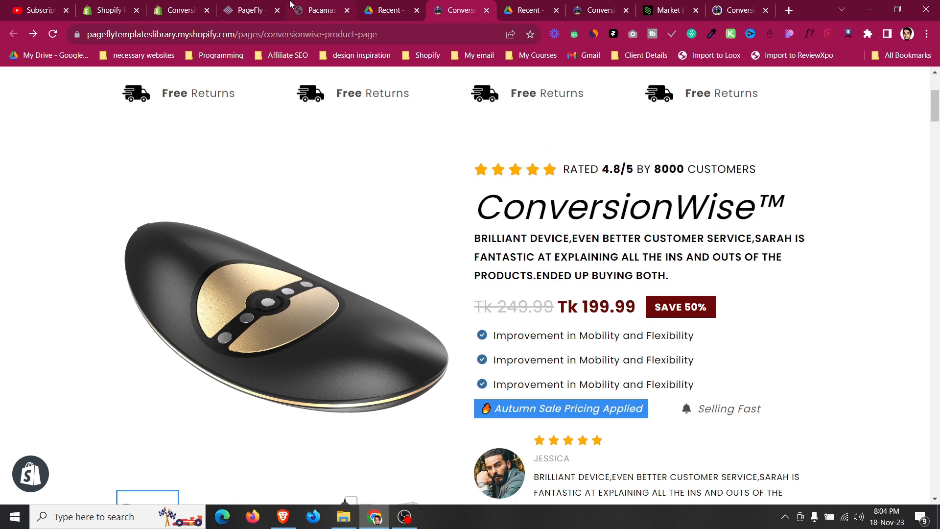
left_click(336, 11)
left_click_drag(286, 87, 633, 87)
left_click(633, 86)
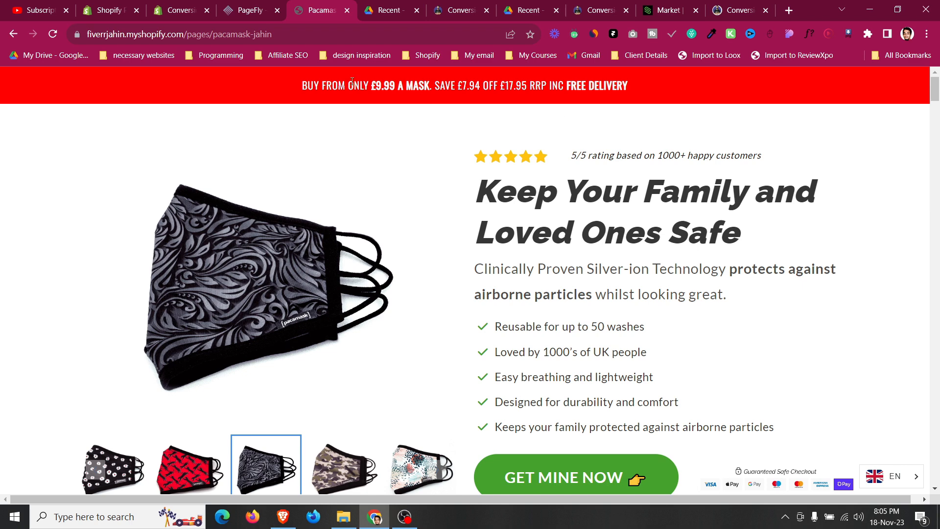
Open the PageFly add-element panel and browse the container and basic element lists.
left_click(240, 7)
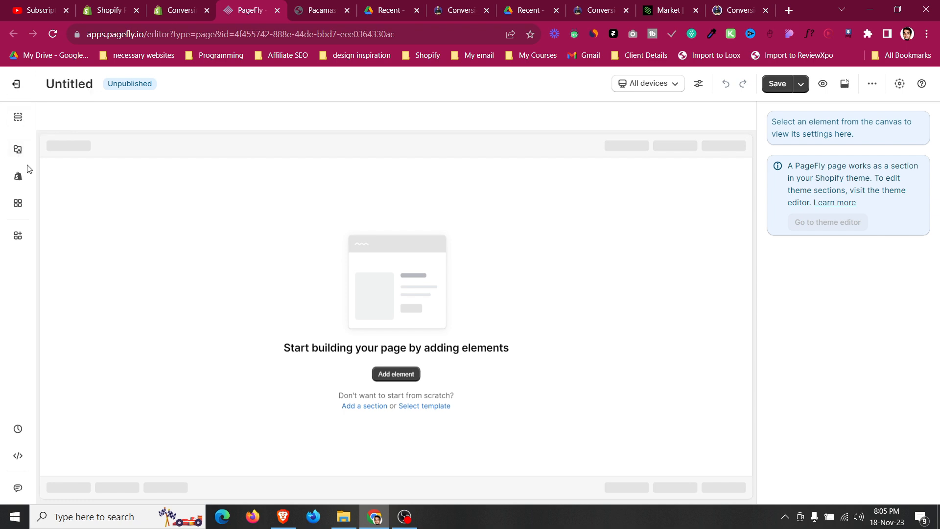
left_click(19, 150)
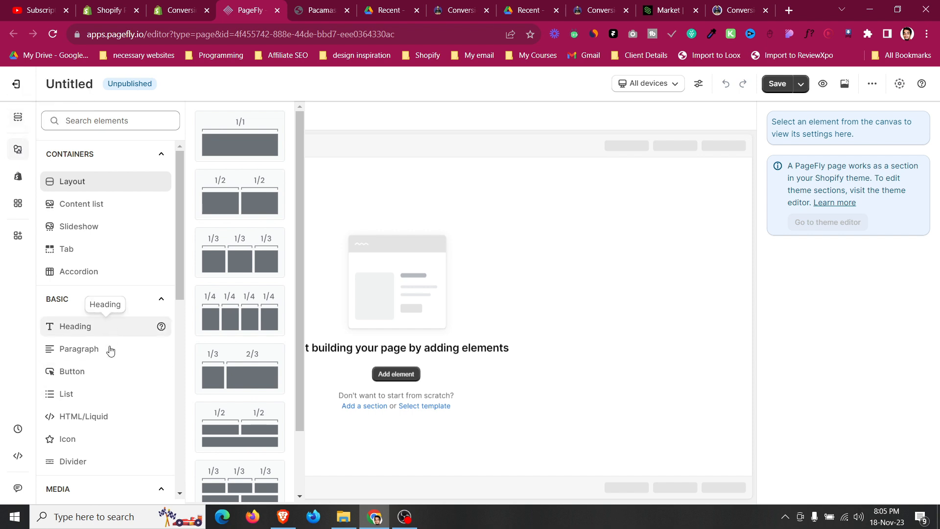
scroll(99, 415, "down", 5)
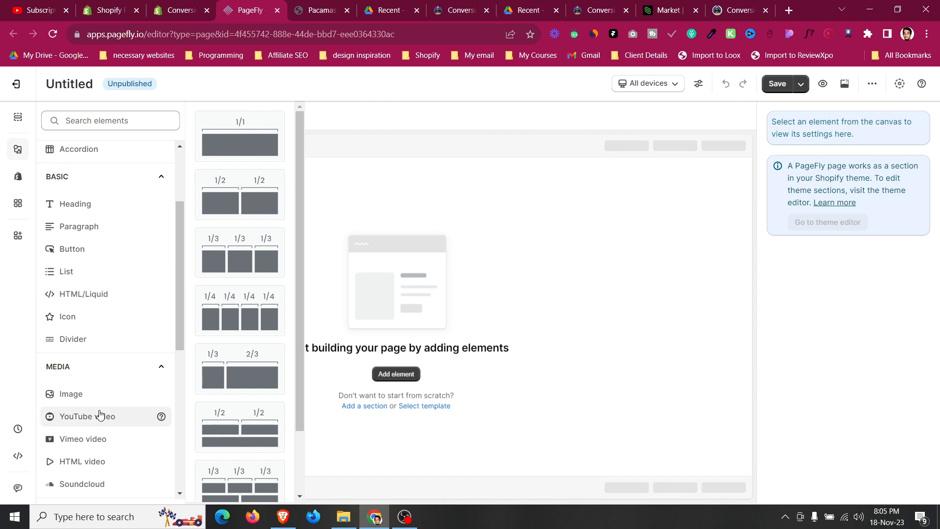
scroll(99, 415, "up", 5)
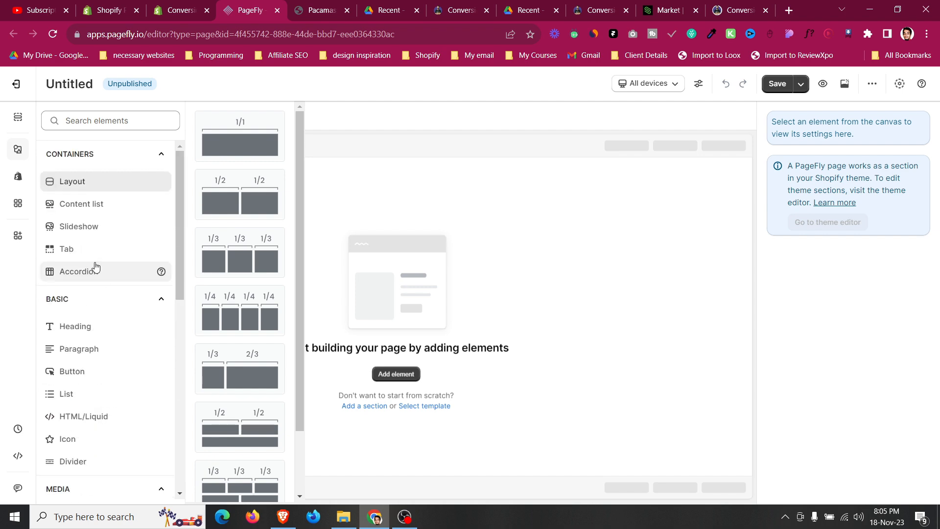
key("ctrl+Tab")
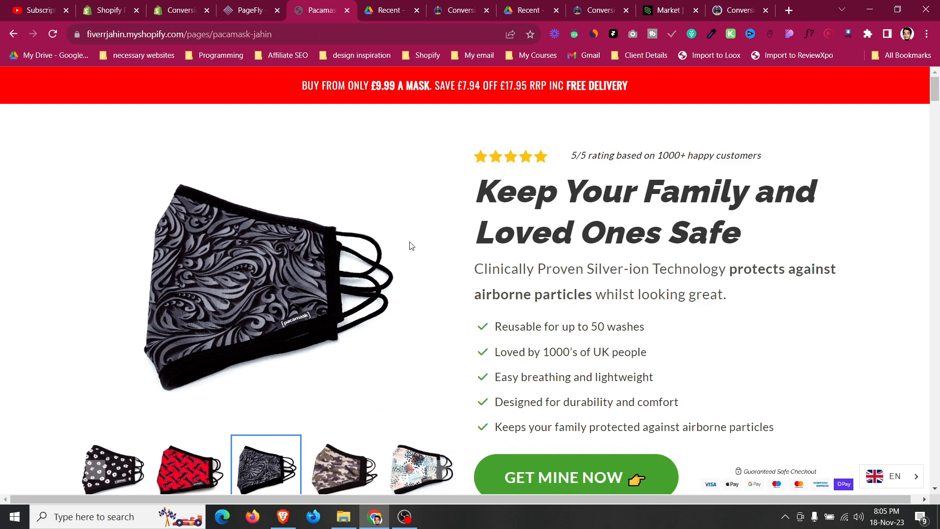
scroll(430, 268, "down", 1)
scroll(429, 268, "up", 1)
scroll(582, 185, "down", 2)
scroll(582, 184, "up", 2)
scroll(374, 126, "down", 1)
scroll(368, 126, "up", 1)
scroll(398, 178, "down", 1)
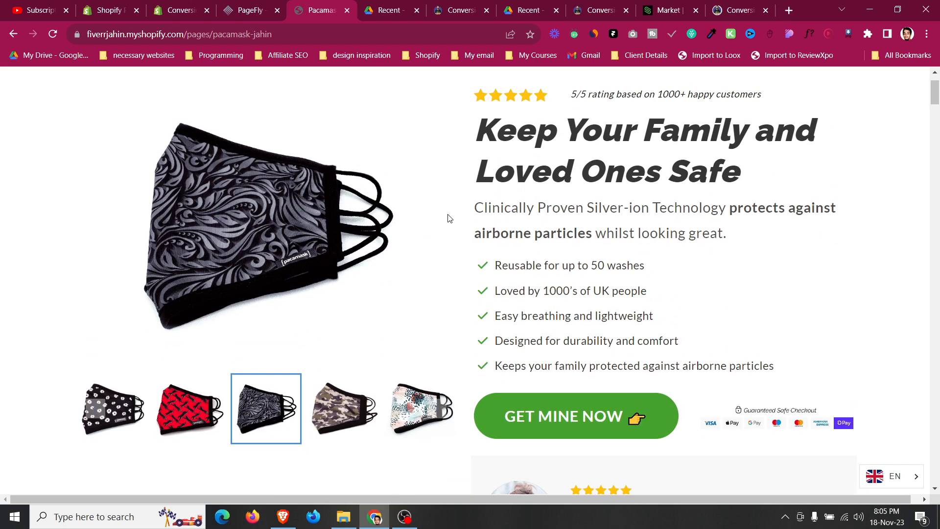
left_click(784, 516)
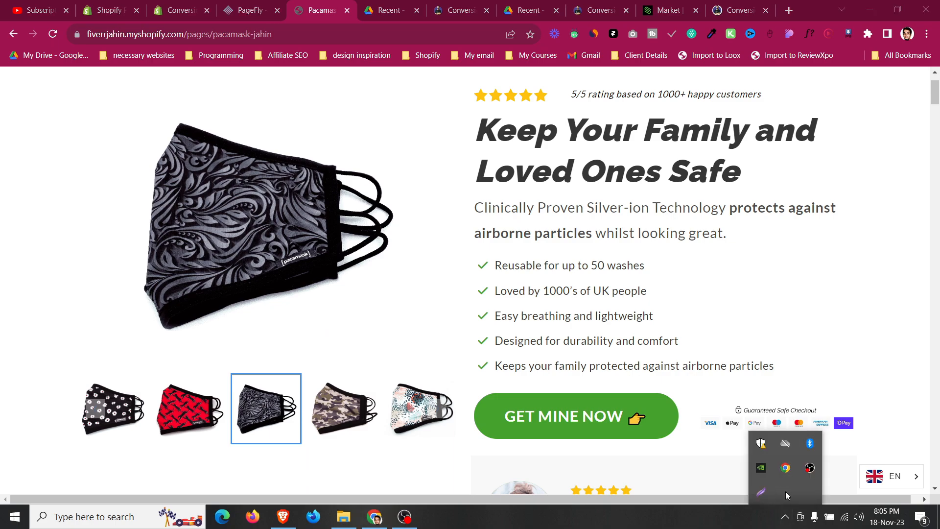
Outline the Pacamask hero's product image and text column with rectangles in a screenshot tool, then close it.
left_click(761, 492)
left_click_drag(23, 64, 918, 482)
mouse_move(47, 98)
left_mouse_down()
mouse_move(451, 497)
mouse_move(432, 466)
left_mouse_up()
mouse_move(468, 75)
left_mouse_down()
mouse_move(498, 124)
mouse_move(852, 466)
mouse_move(881, 471)
left_mouse_up()
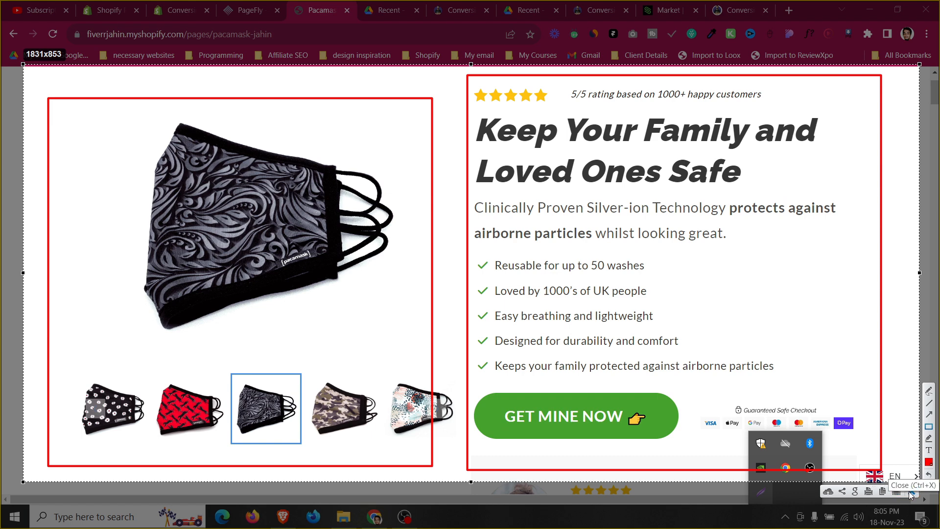
left_click(911, 494)
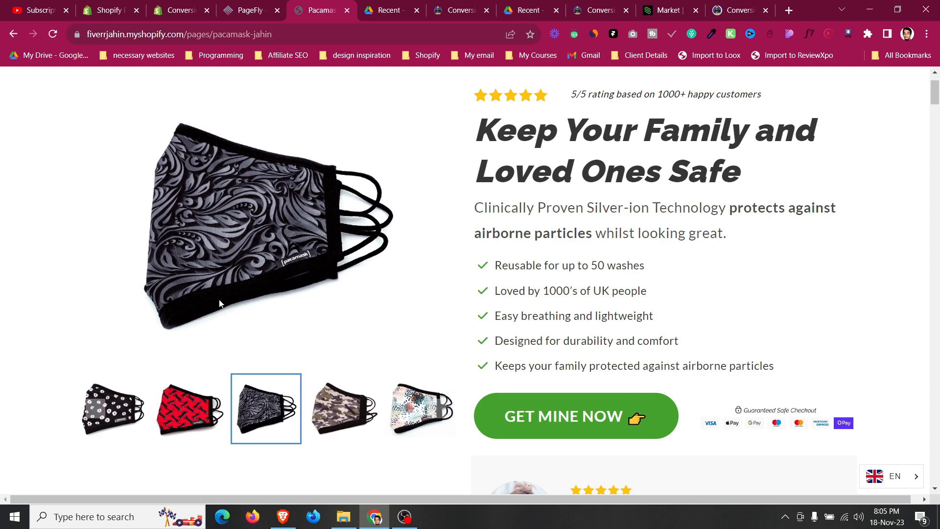
Examine the Pacamask page layout in a narrower browser window, scrolling through the hero content.
left_click(897, 10)
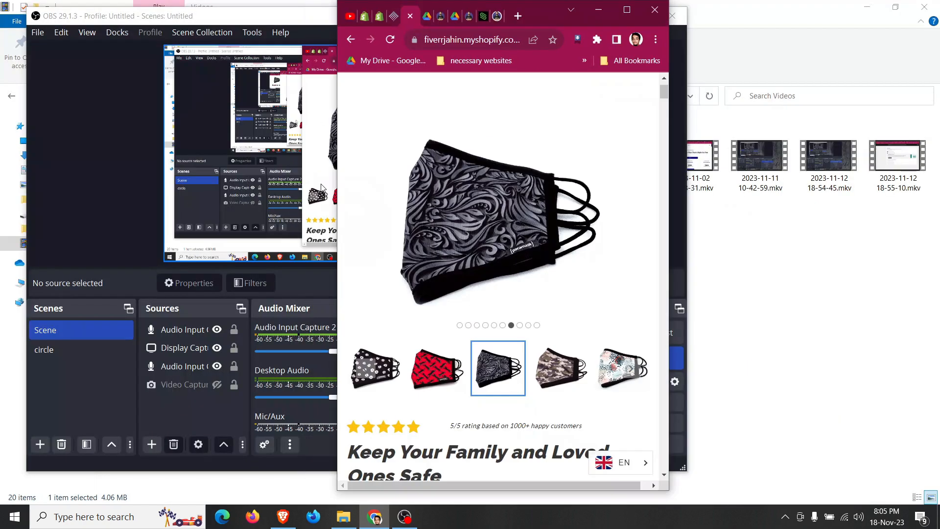
scroll(539, 213, "down", 10)
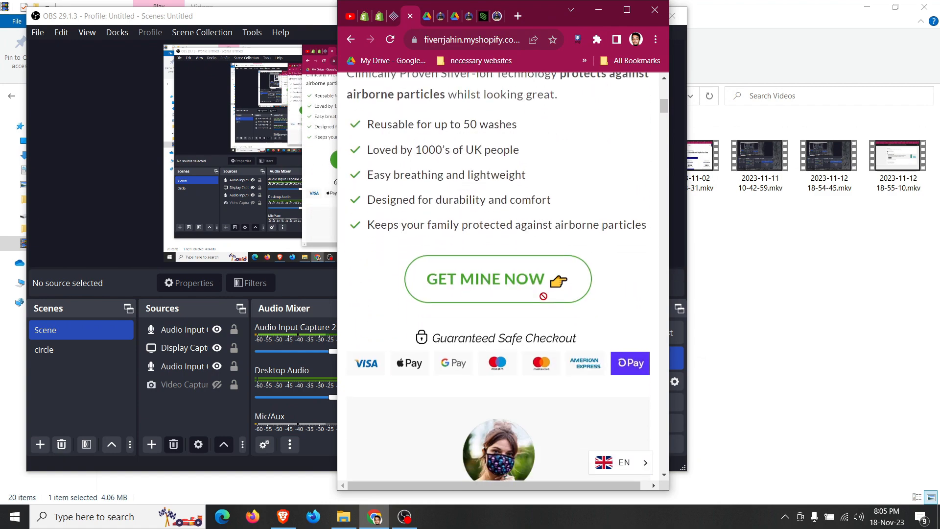
left_click(626, 10)
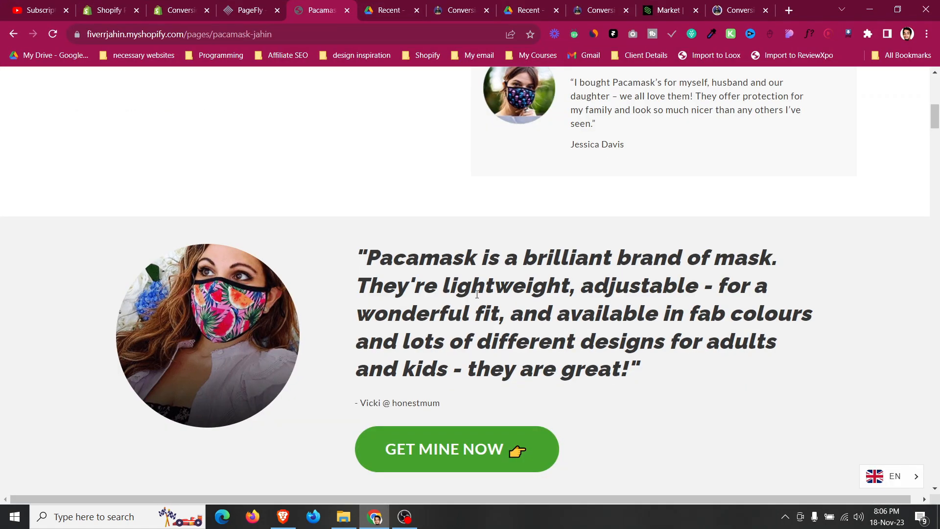
scroll(477, 294, "up", 10)
Add a full-width 1/1 layout section to the empty PageFly canvas.
left_click(268, 7)
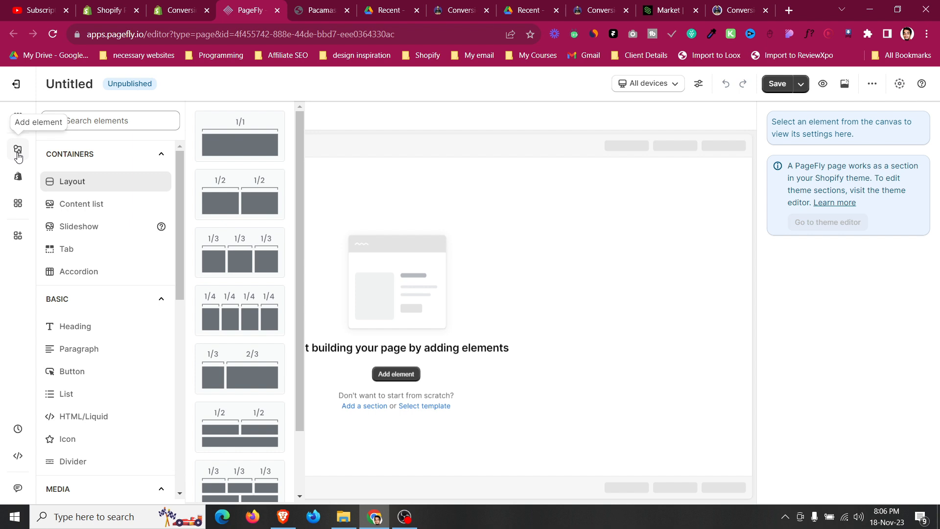
left_click(18, 179)
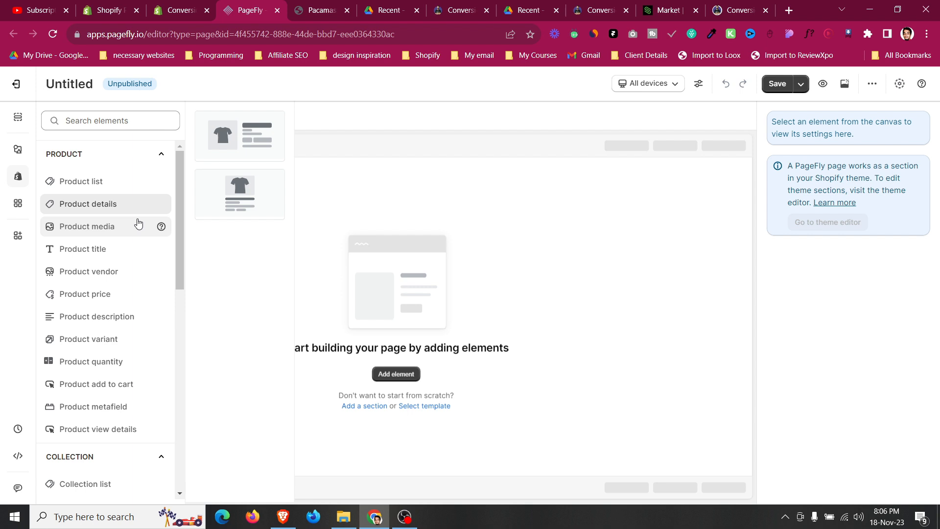
left_click(16, 155)
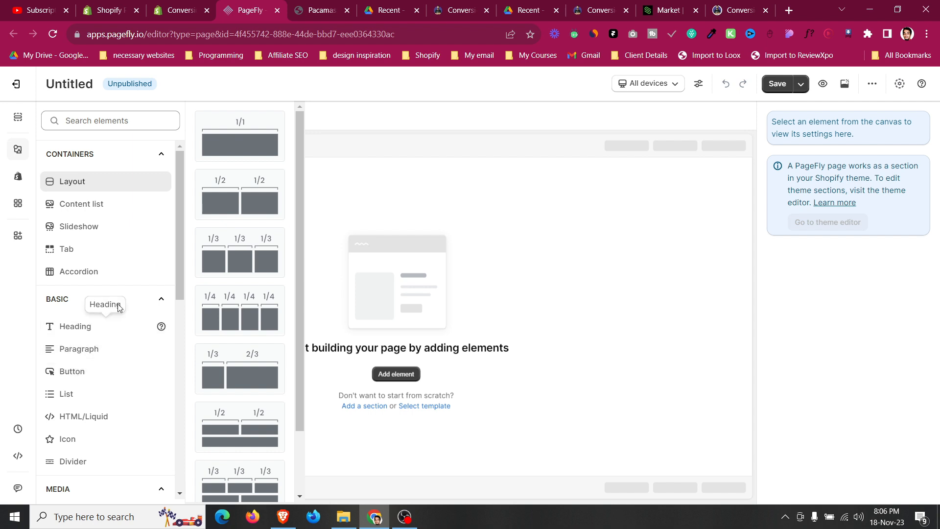
left_click_drag(218, 168, 465, 163)
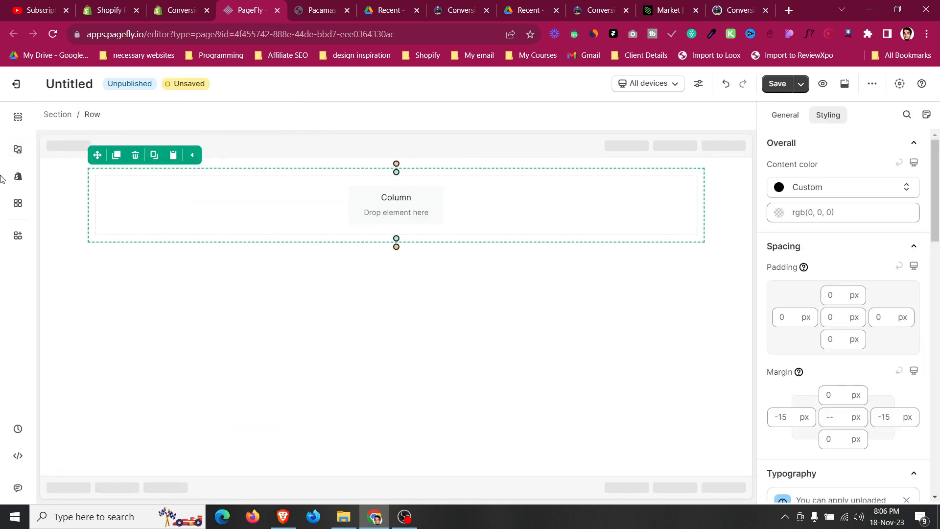
Select the new section and set its background color to red (rgb 208, 2, 27) to match the announcement bar.
left_click(320, 10)
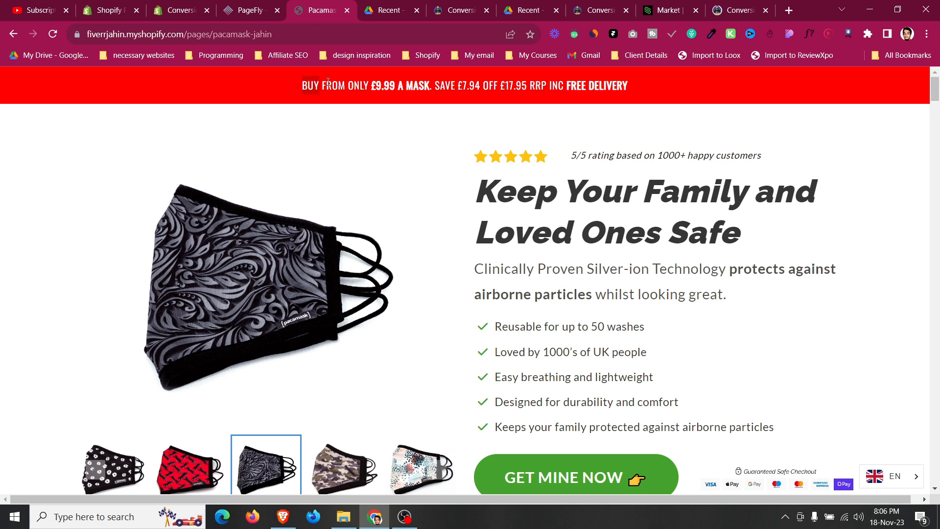
left_click(621, 96)
left_click(250, 10)
left_click(54, 202)
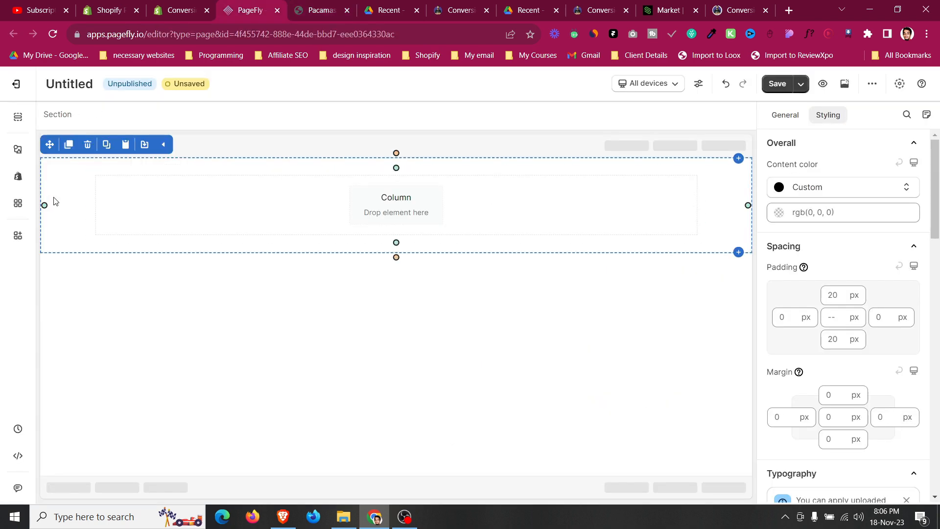
left_click(112, 174)
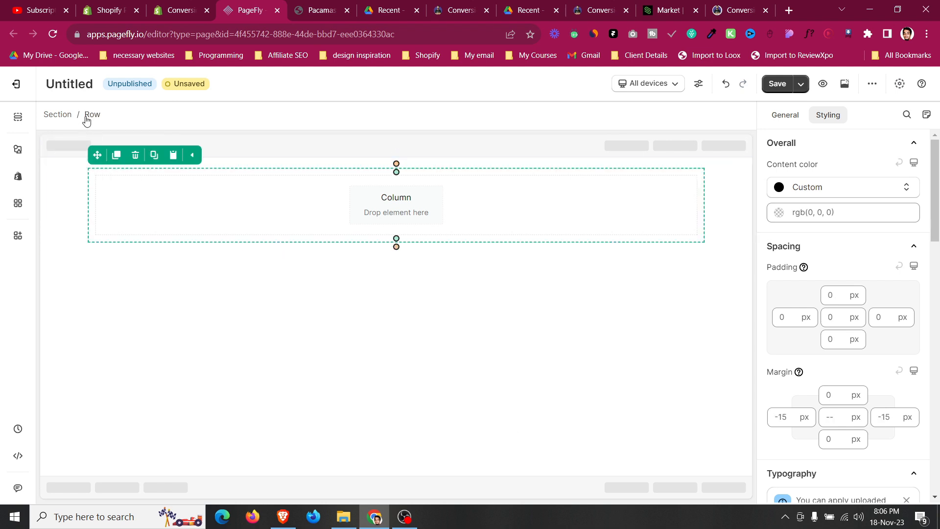
left_click(58, 115)
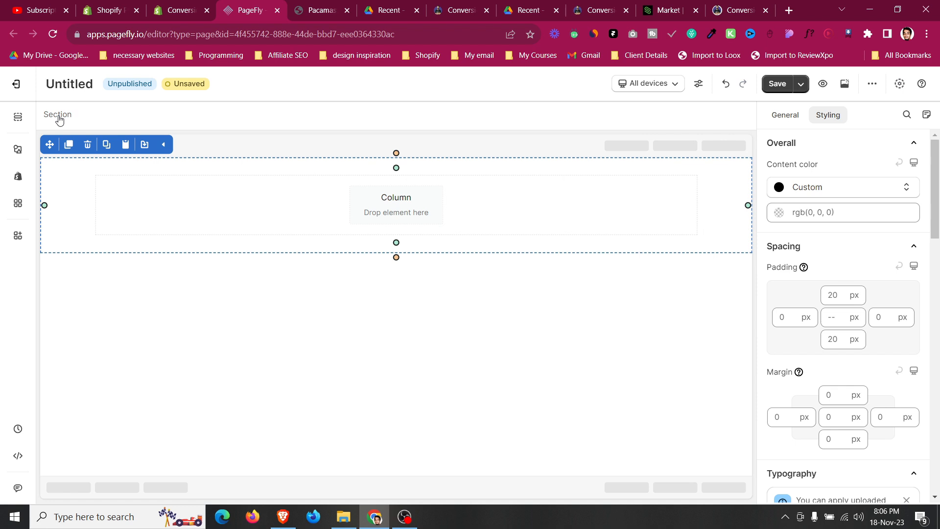
left_click(786, 117)
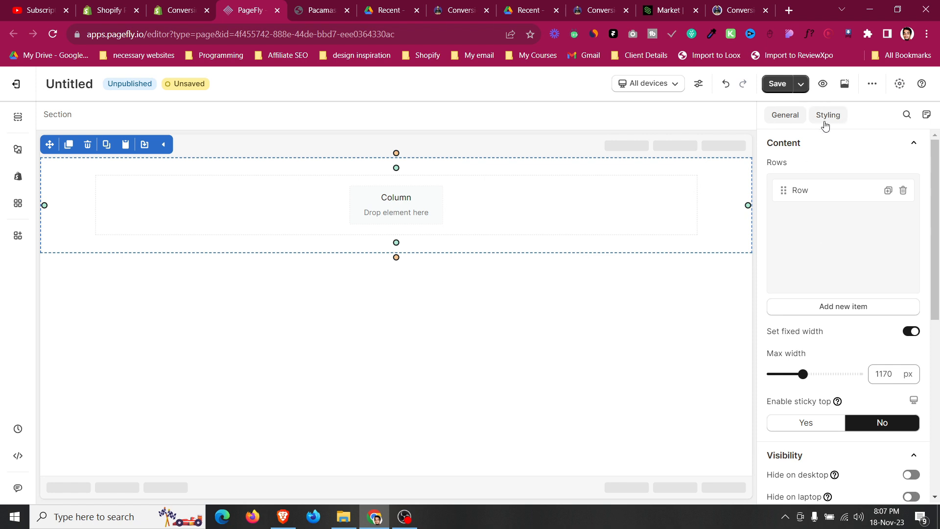
left_click(827, 115)
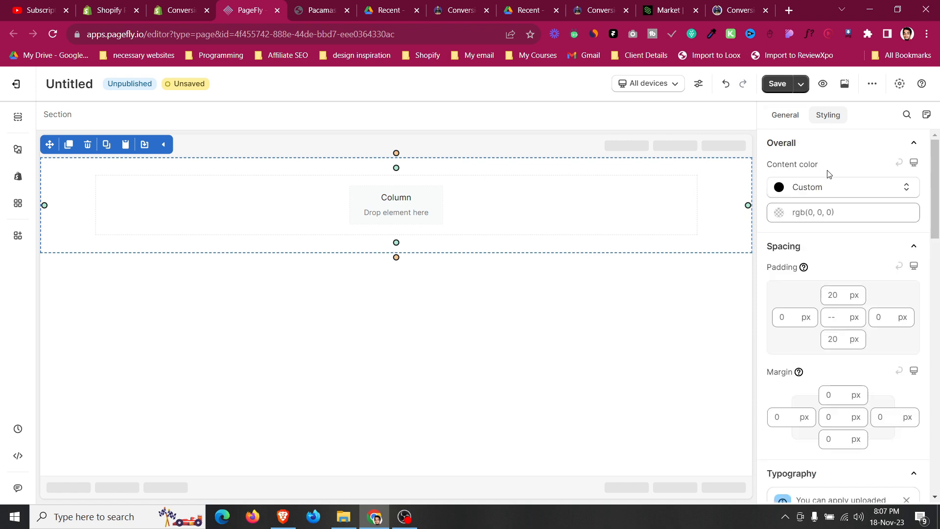
scroll(828, 174, "down", 7)
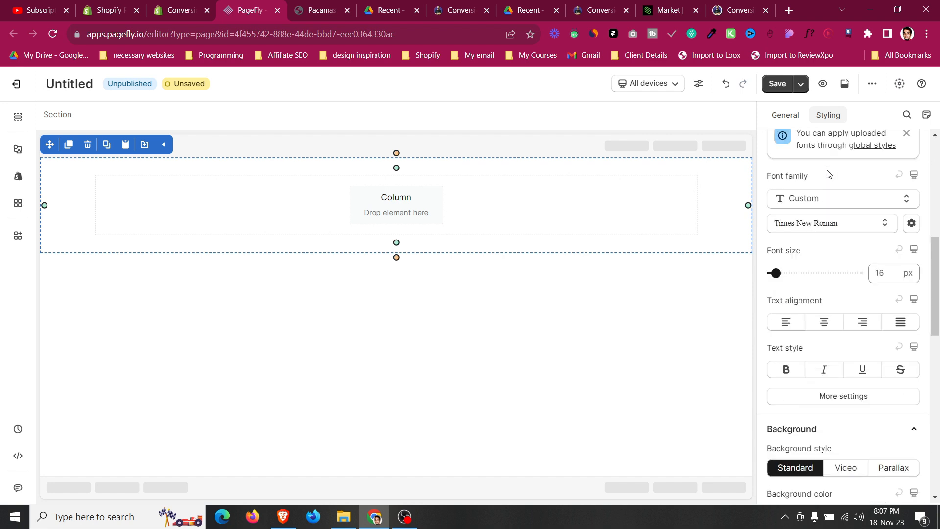
scroll(829, 175, "down", 1)
scroll(851, 380, "down", 1)
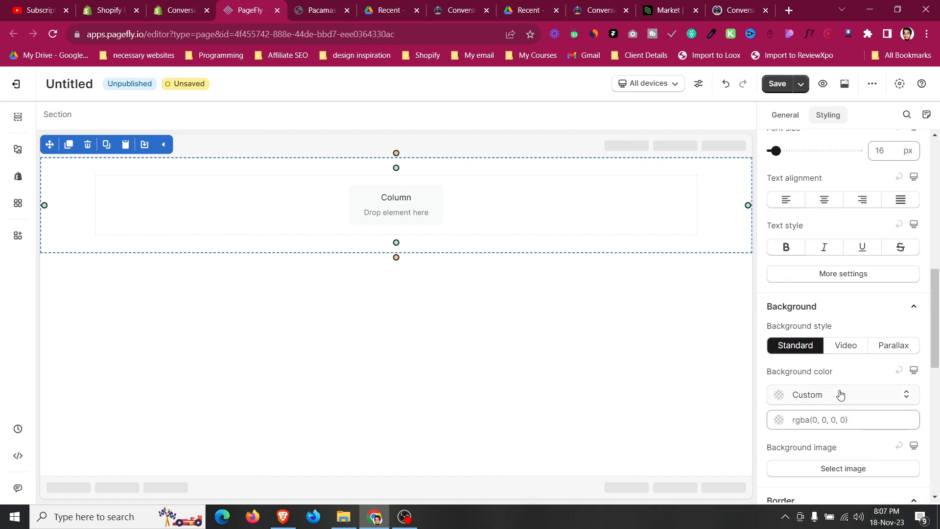
scroll(835, 395, "down", 1)
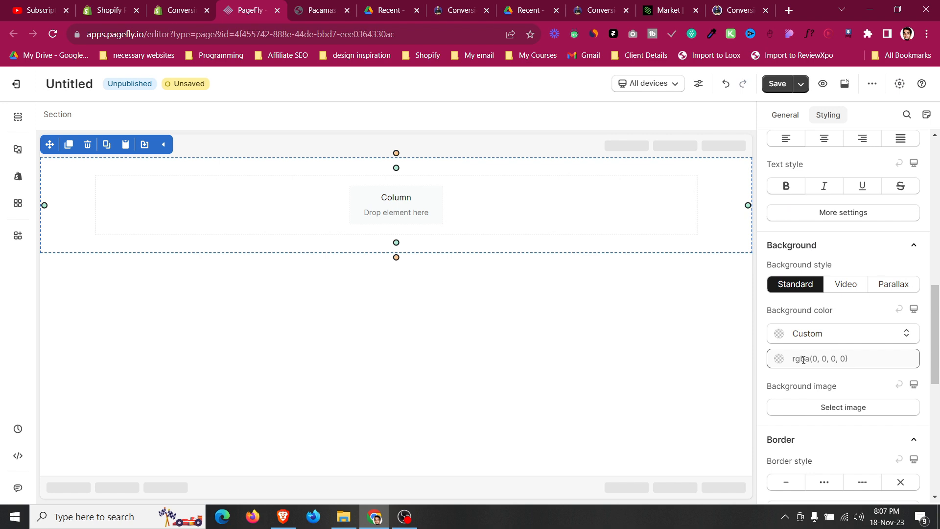
left_click(779, 359)
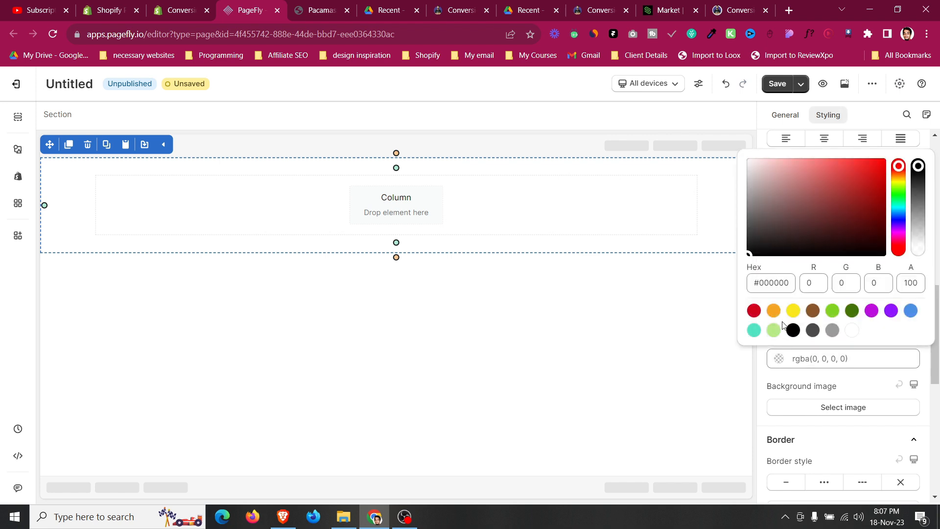
left_click(793, 312)
left_click(774, 311)
left_click(753, 311)
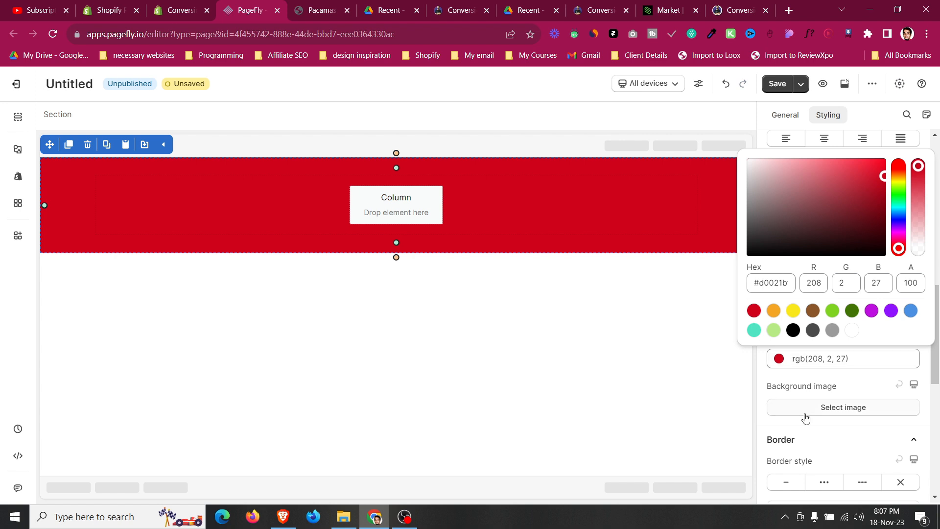
Browse the section's border, display and effects styling options.
scroll(803, 411, "down", 3)
left_click(865, 183)
left_click(788, 361)
left_click(789, 361)
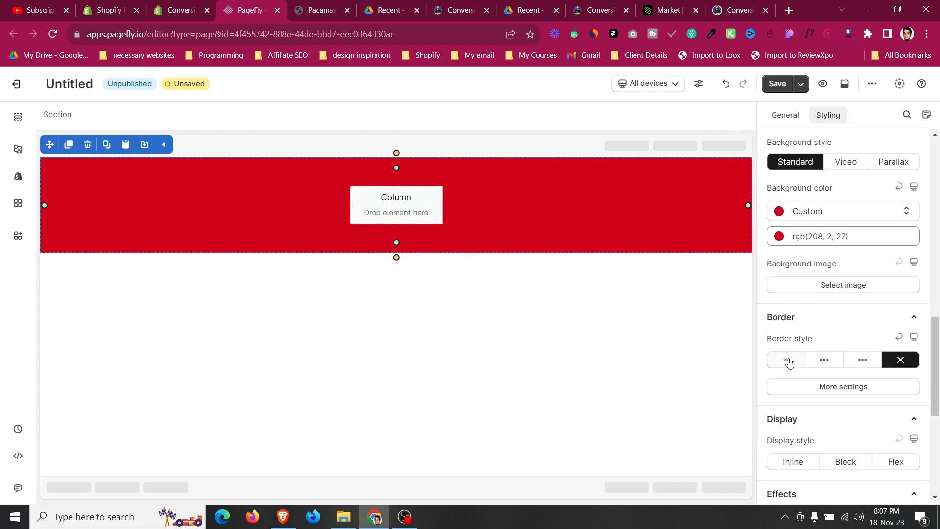
scroll(792, 353, "down", 4)
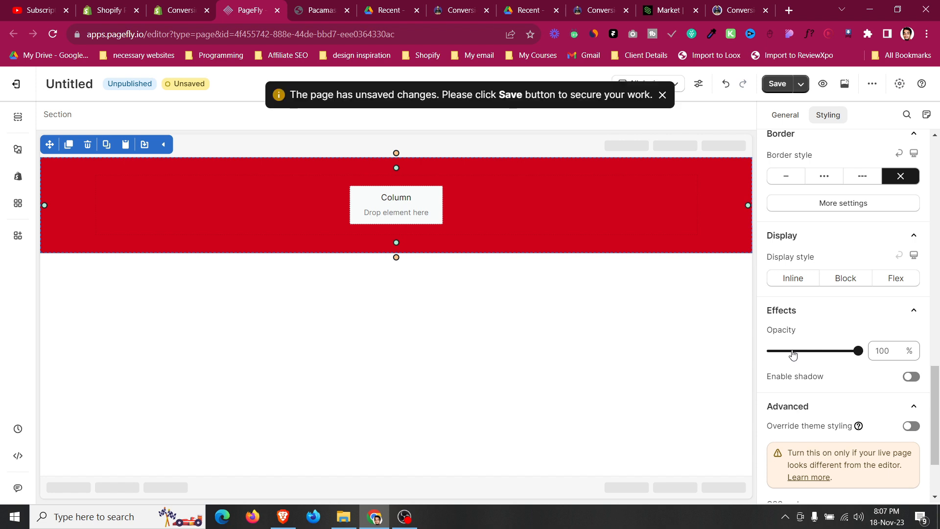
scroll(798, 352, "up", 6)
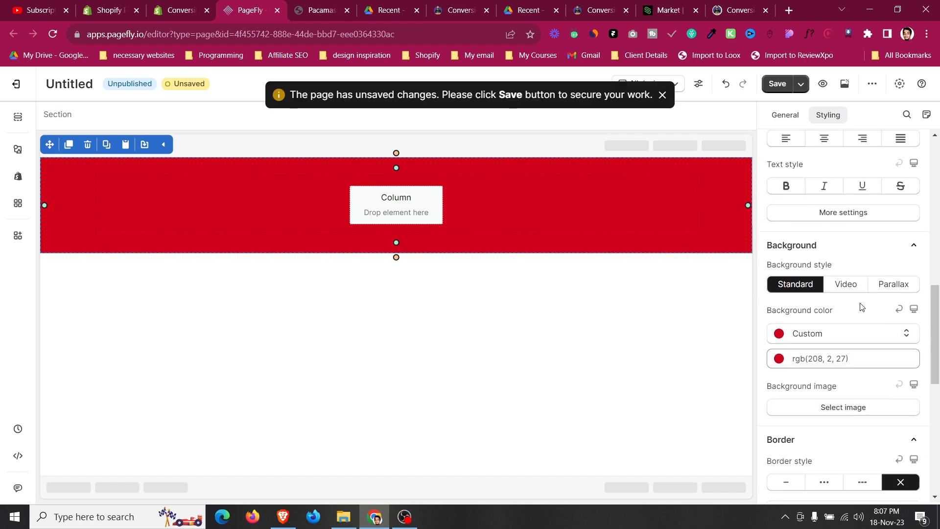
scroll(855, 306, "up", 3)
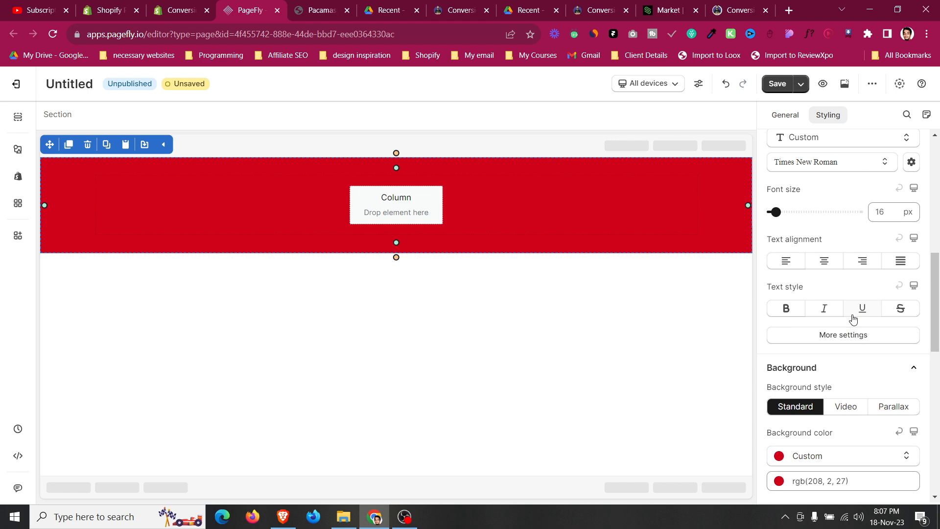
scroll(853, 318, "up", 8)
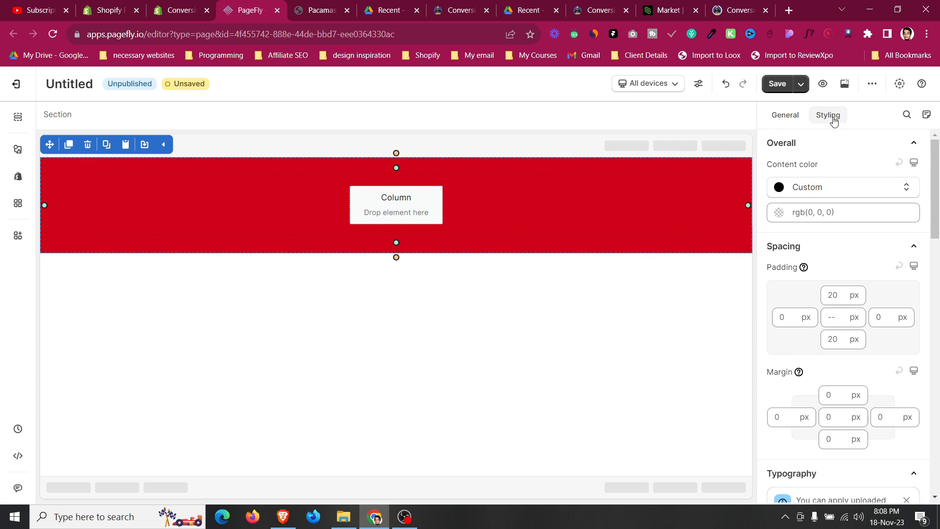
Set the section's background color to black after rechecking the Pacamask announcement bar.
left_click(313, 10)
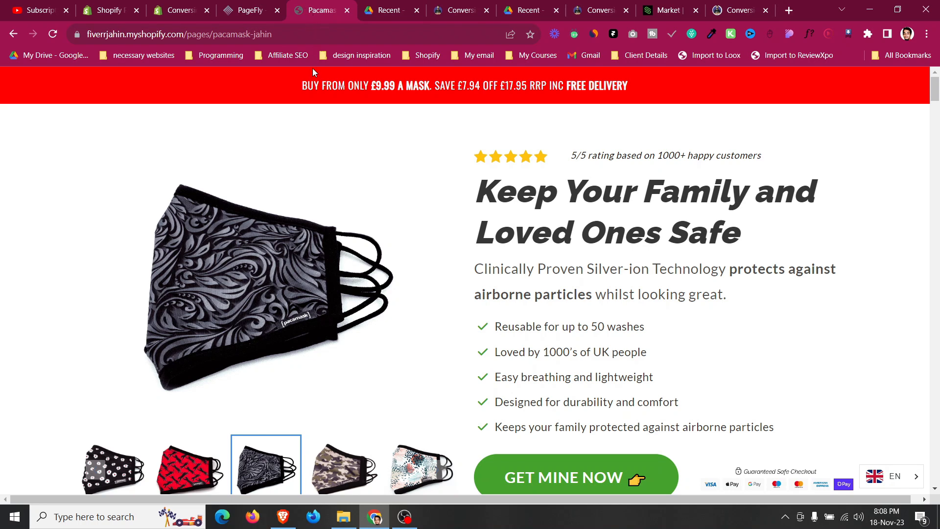
left_click(268, 9)
scroll(842, 365, "down", 6)
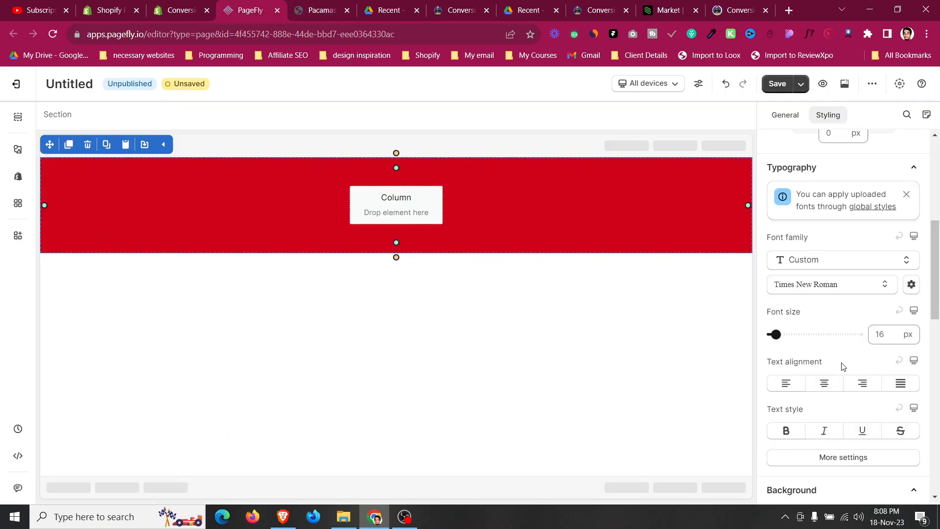
scroll(842, 365, "down", 1)
left_click(779, 359)
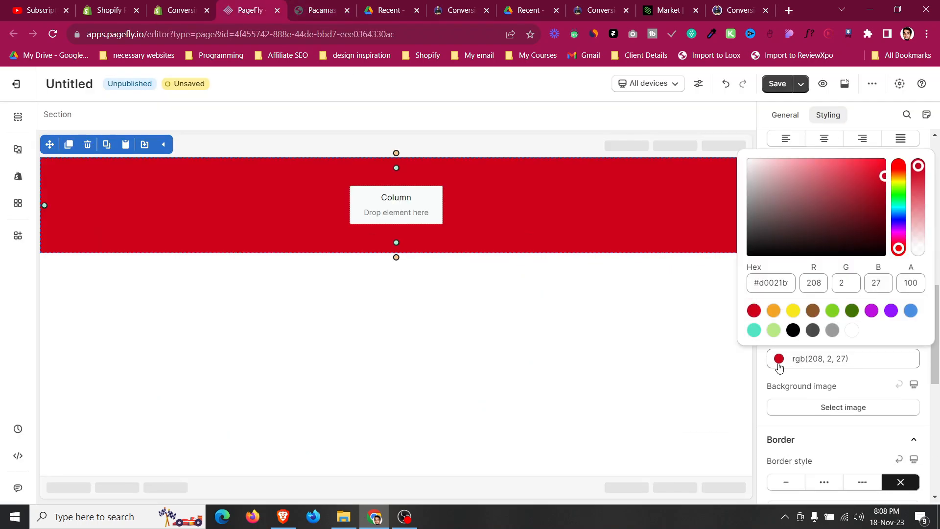
left_click(793, 330)
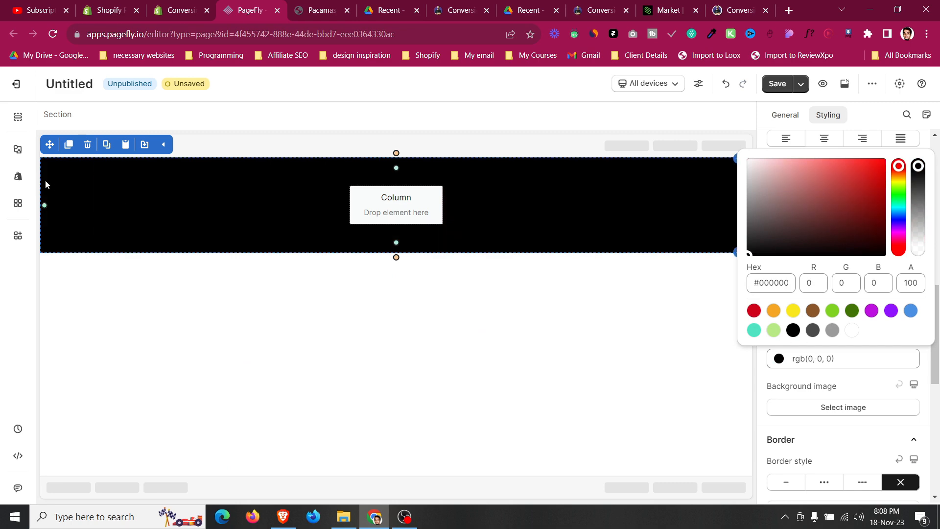
Add a Heading element into the section's column.
left_click(314, 5)
left_click(267, 5)
left_click(19, 149)
mouse_move(76, 326)
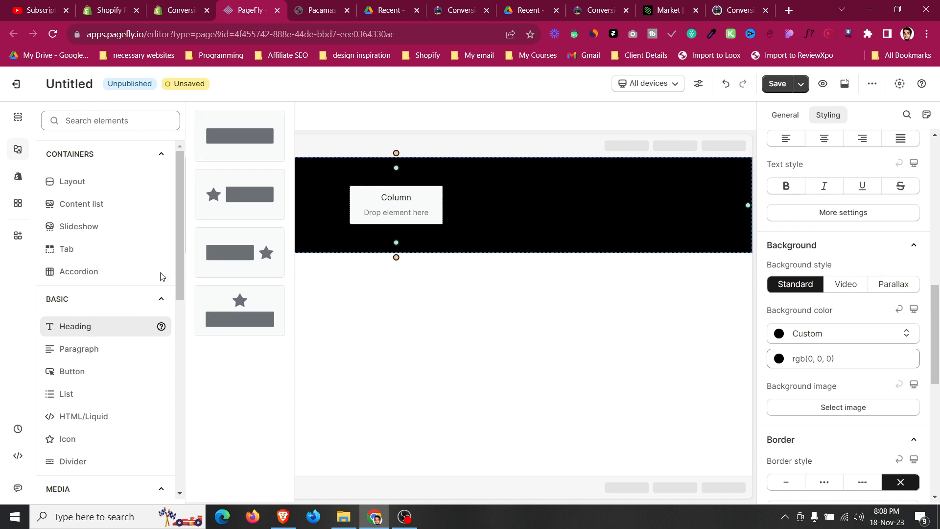
left_click_drag(239, 147, 410, 207)
Set the heading's content color to white and its margins to 0 px.
left_click(828, 115)
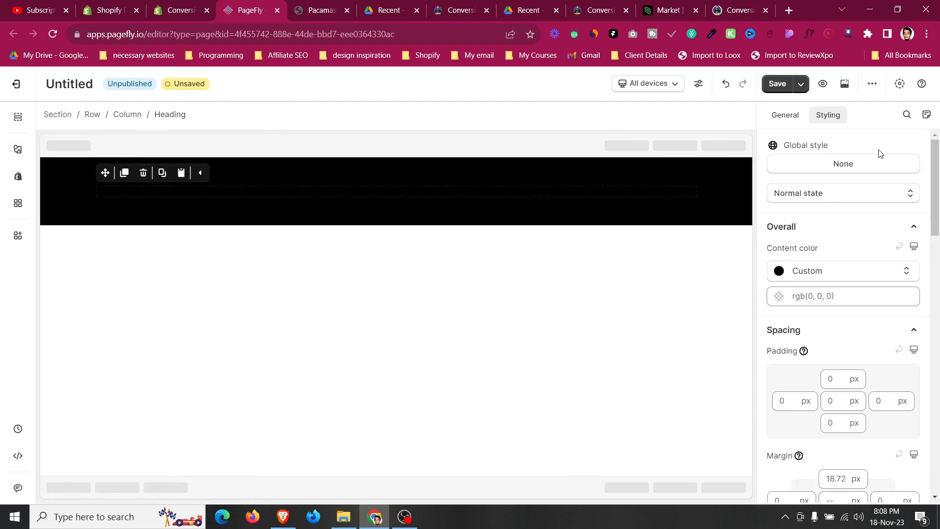
left_click(779, 296)
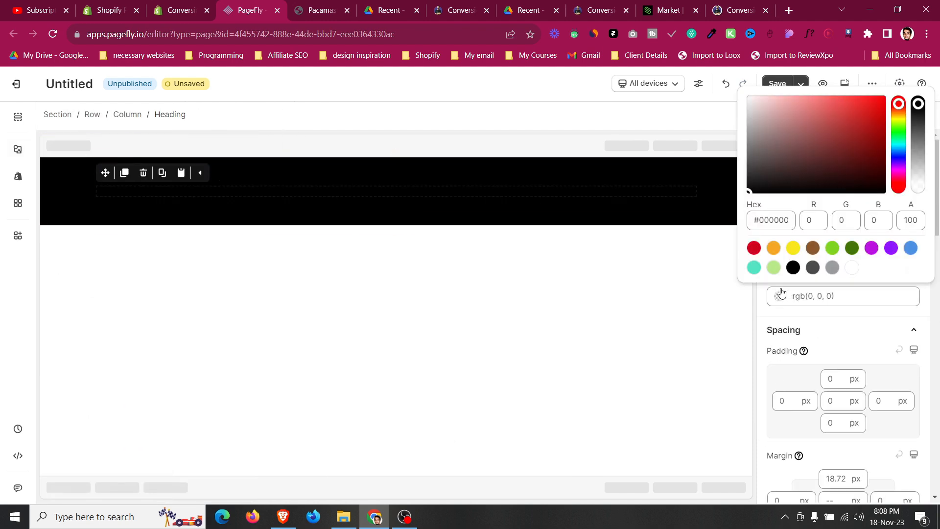
left_click(852, 269)
scroll(850, 398, "down", 2)
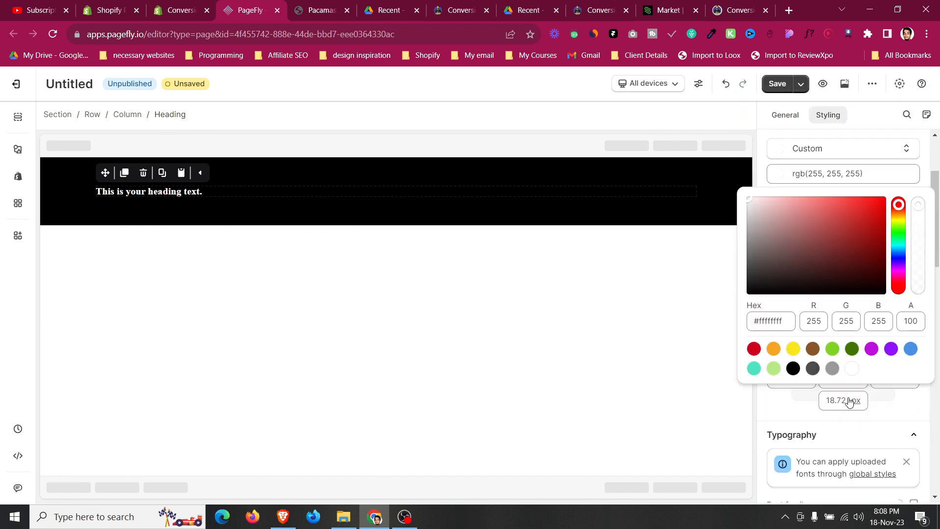
left_click(781, 417)
left_click(833, 373)
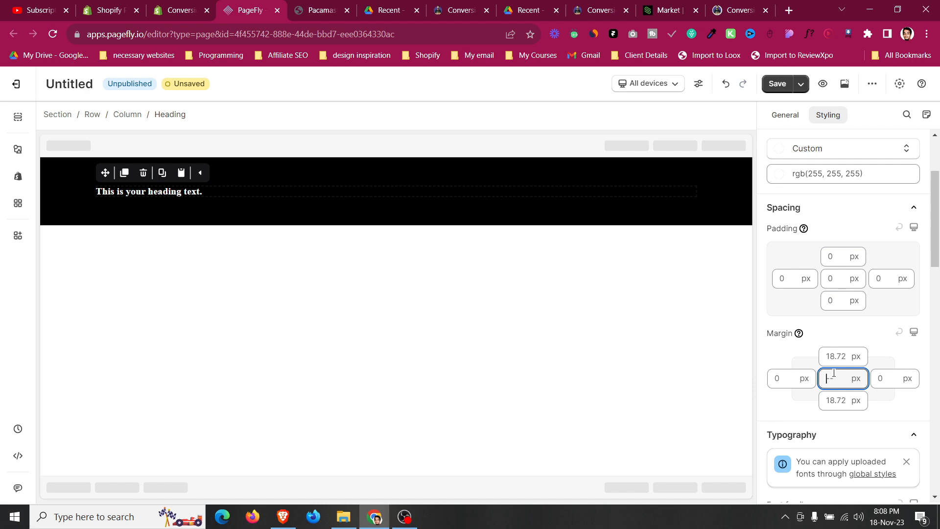
type("0")
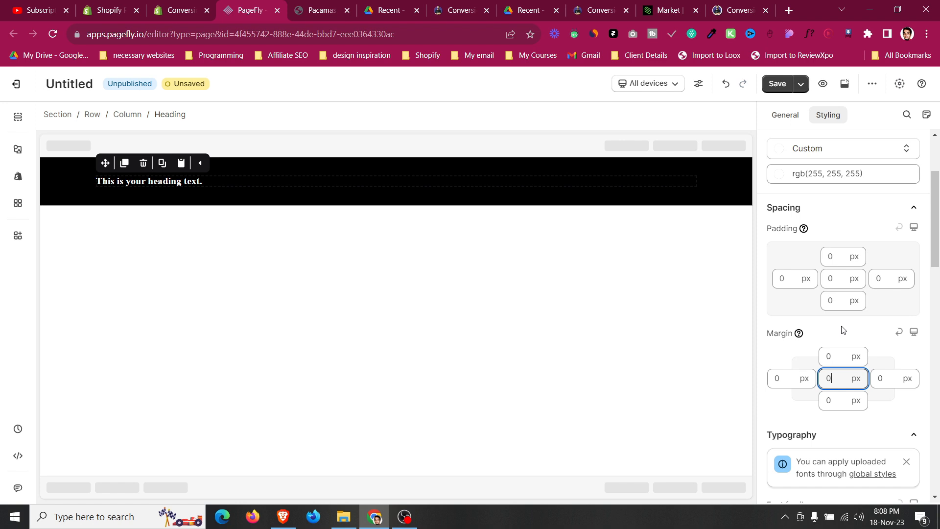
Add the Poppins Google font through the font manager and apply it as the heading's font family.
scroll(843, 330, "down", 5)
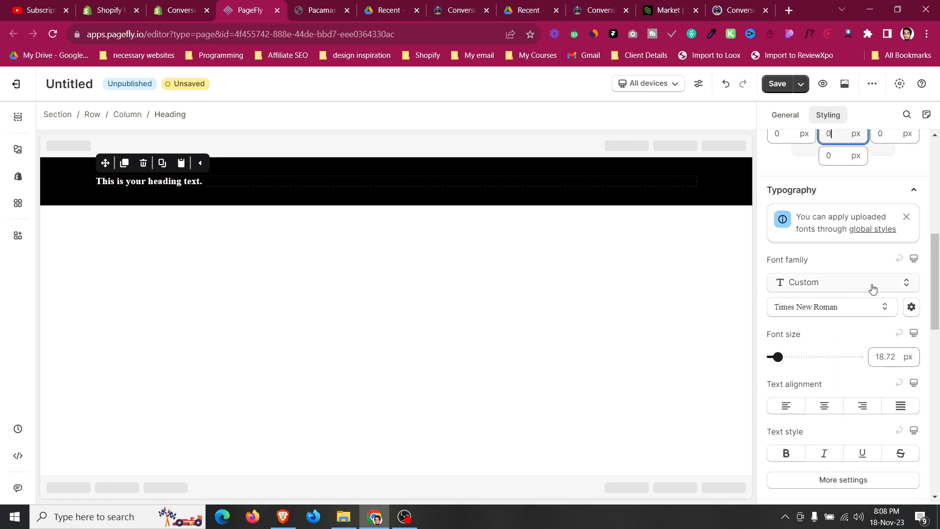
left_click(911, 309)
left_click(410, 189)
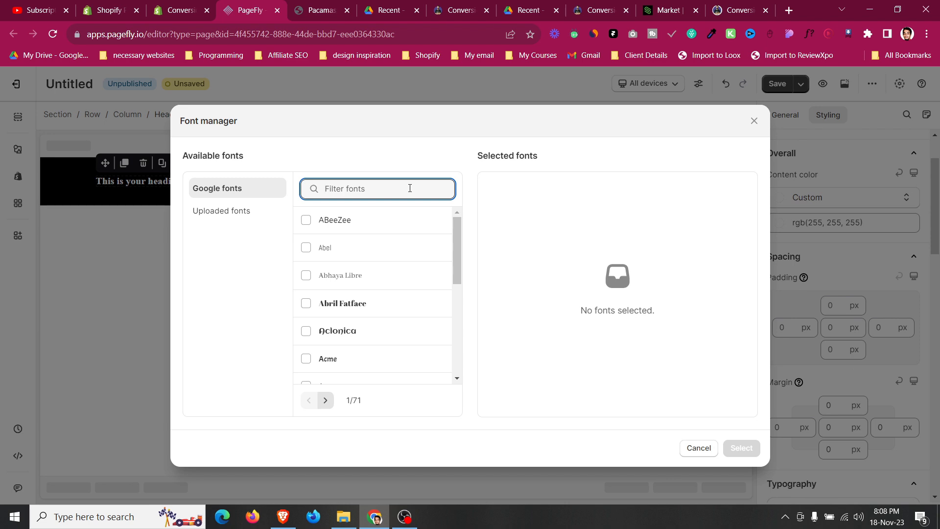
type("popp")
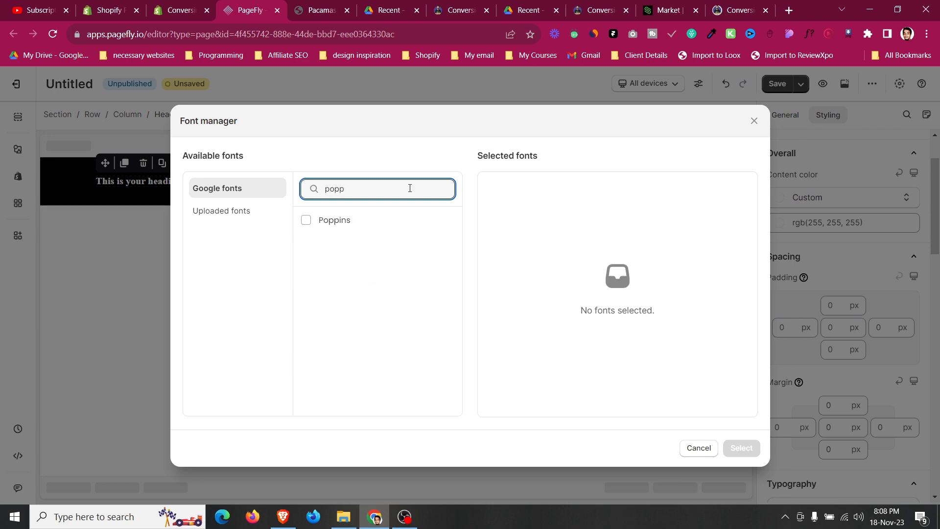
left_click(407, 225)
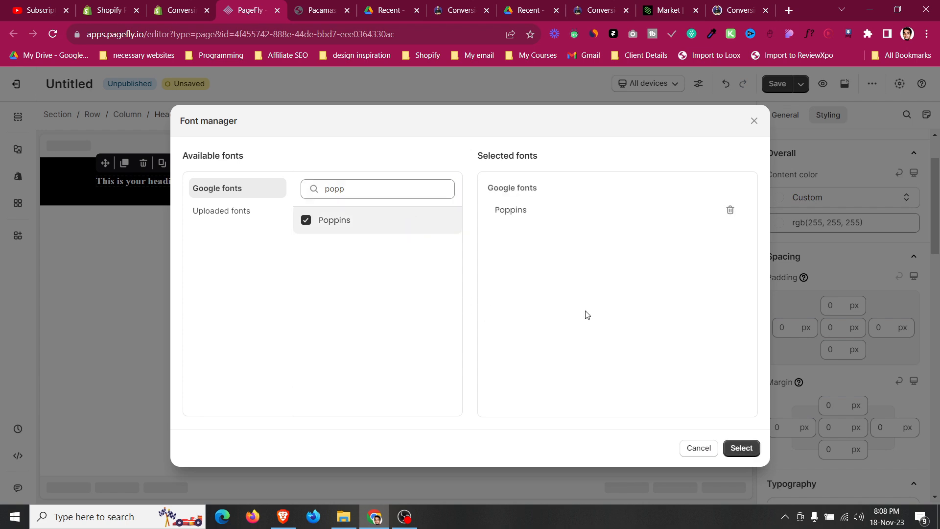
left_click(740, 447)
scroll(864, 341, "down", 3)
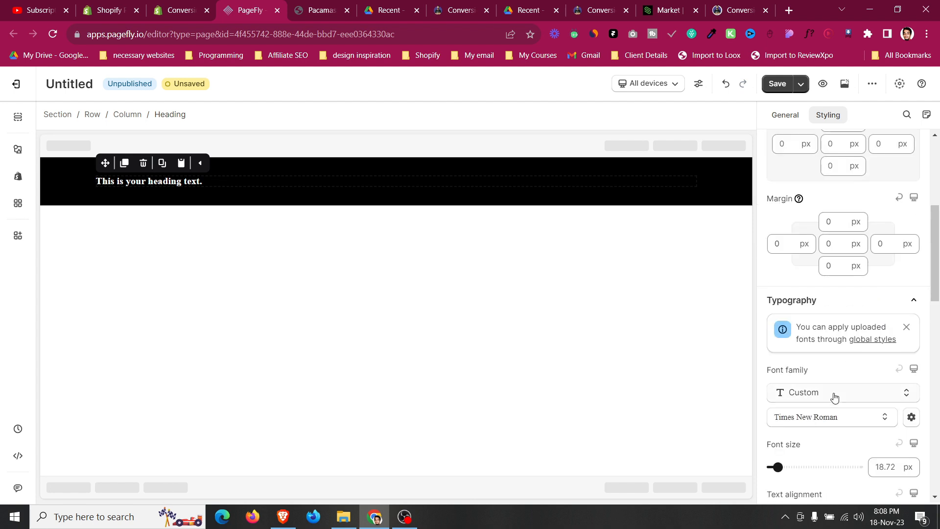
scroll(832, 377, "down", 1)
left_click(831, 357)
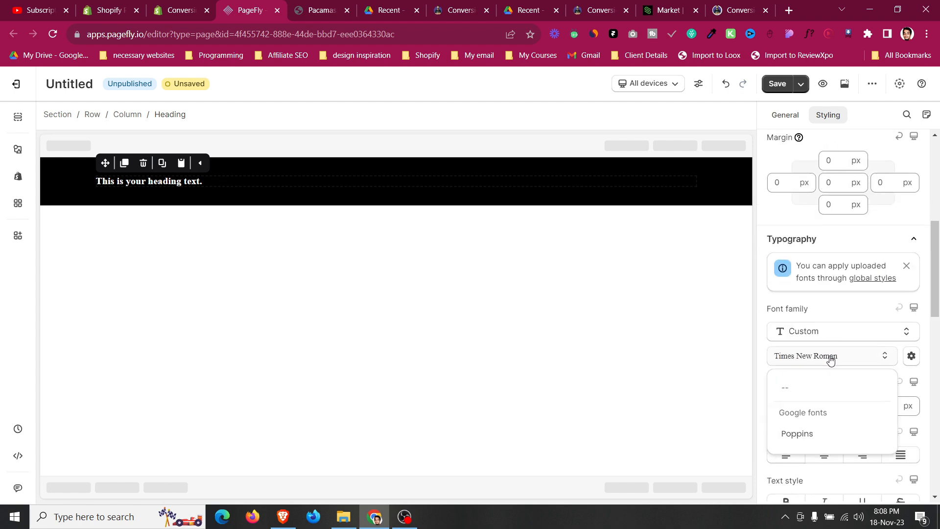
left_click(826, 437)
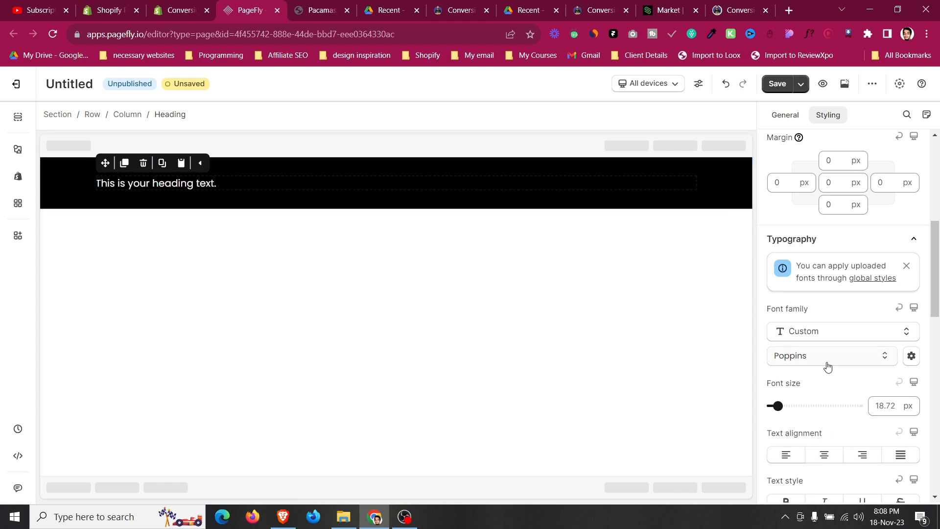
Set the heading's font size to 25 px and center-align the text.
scroll(854, 357, "down", 1)
left_click(886, 338)
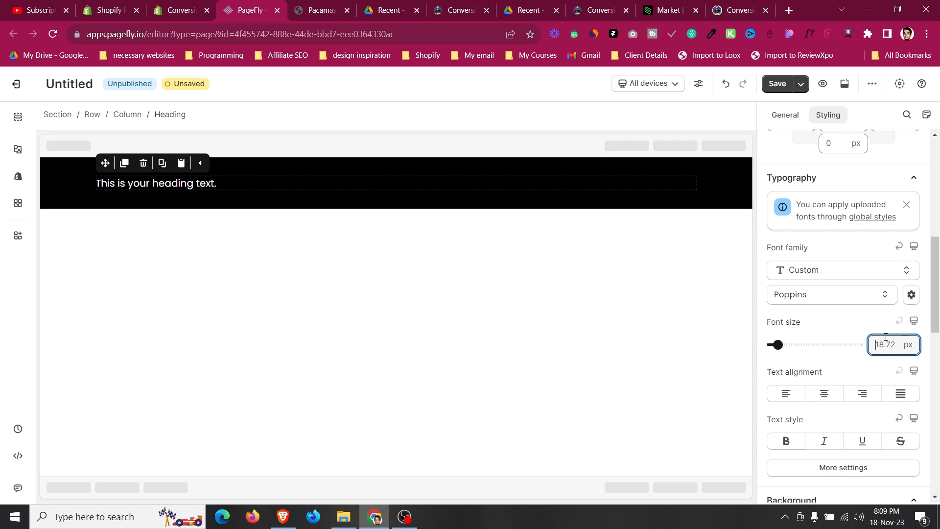
type("25")
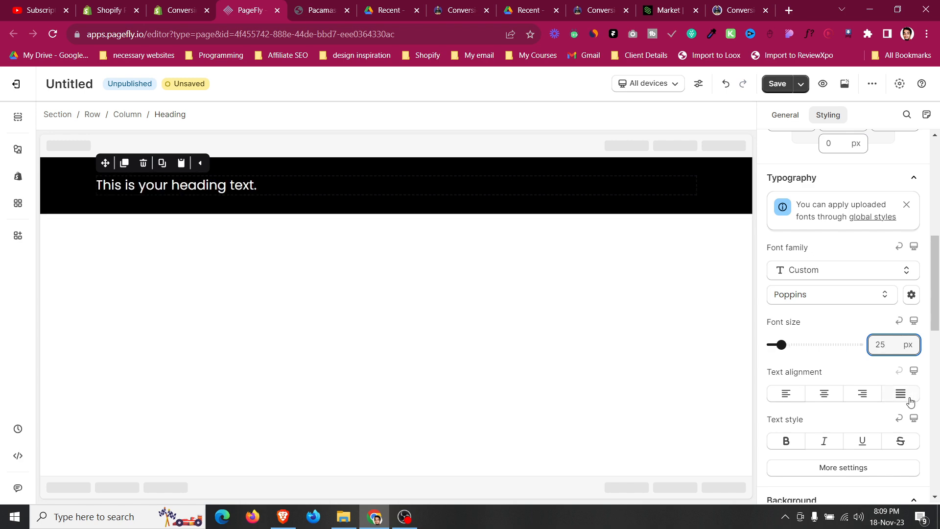
left_click(824, 393)
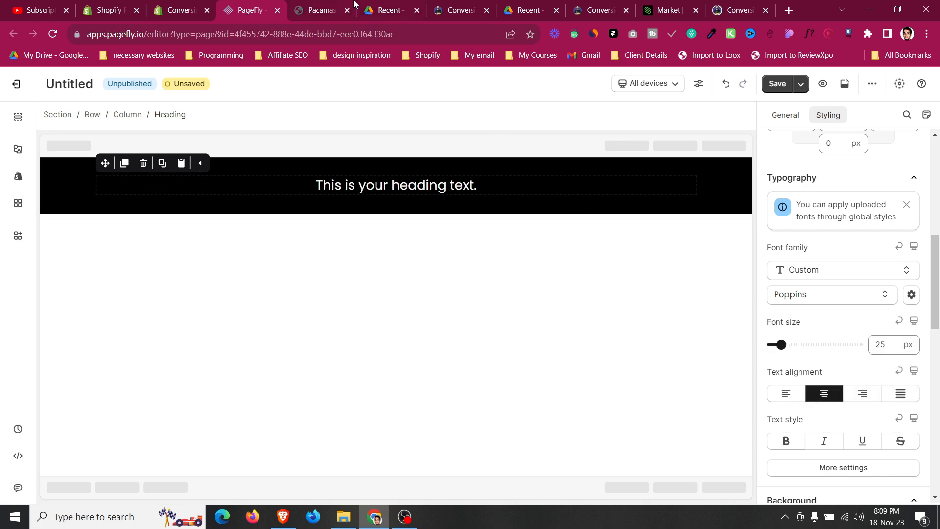
Replace the heading text with the Pacamask announcement text 'BUY FROM ONLY £9.99 A MASK. SAVE £7.94 OFF £17.95 RRP INC FREE DELIVERY'.
left_click(319, 10)
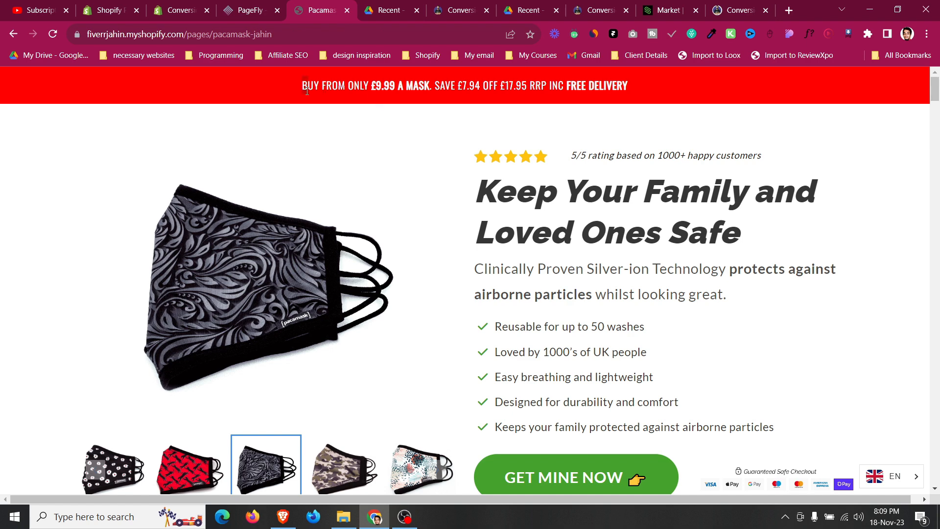
left_click(250, 10)
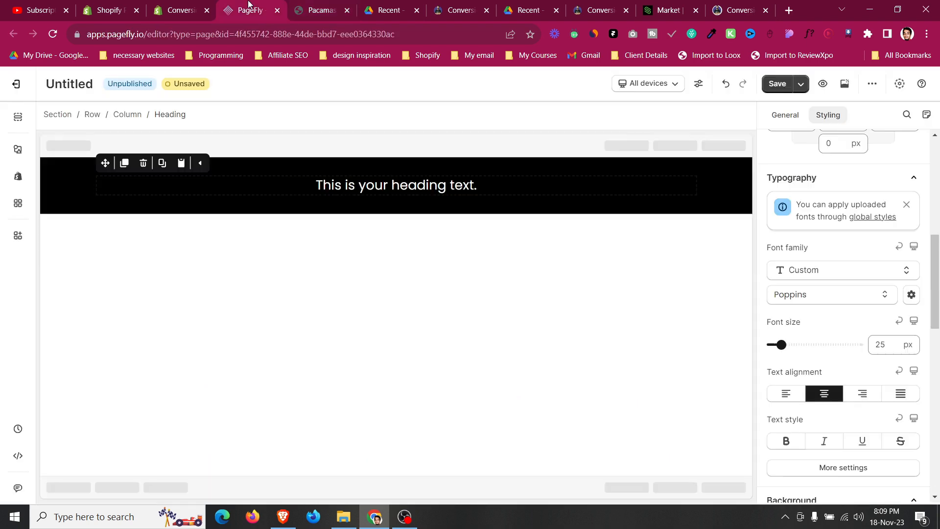
left_click(786, 121)
left_click(838, 268)
key("ctrl+a")
type("BUY FROM ONLY £9.99 A MASK. SAVE £7.94 OFF £17.95 RRP INC FREE DELIVERY")
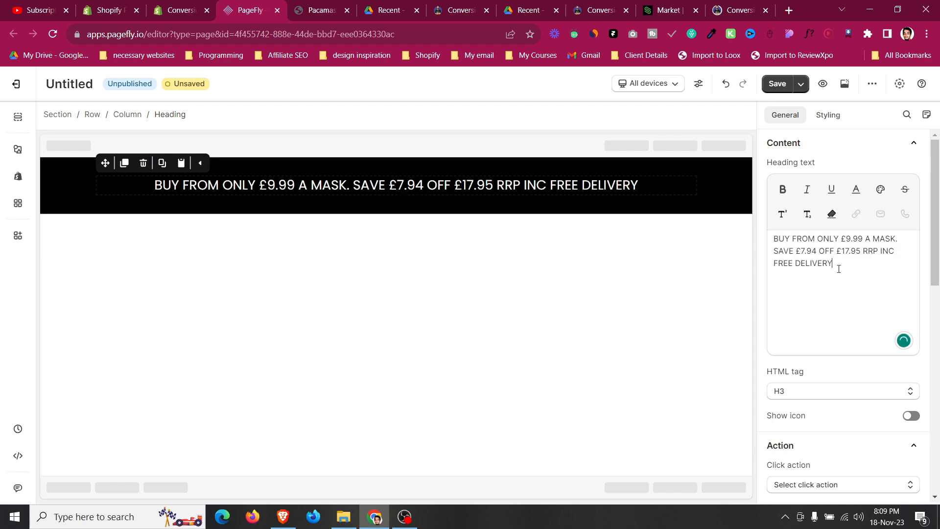
Step the heading's font size down a few pixels.
left_click(828, 114)
scroll(842, 343, "down", 3)
scroll(853, 367, "down", 1)
left_click(880, 283)
key("Down")
key("Down")
key("Down")
key("Down")
key("Down")
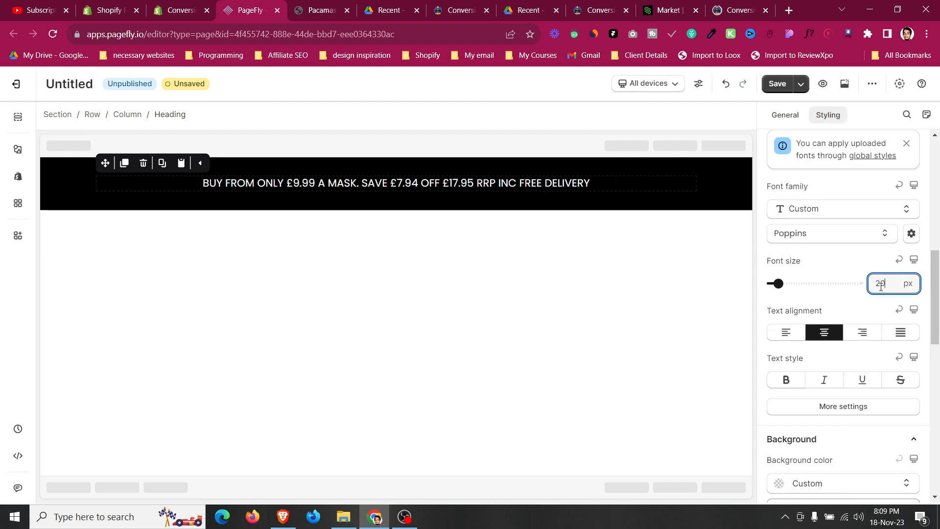
Set the heading's font weight to Light.
left_click(859, 411)
left_click(821, 232)
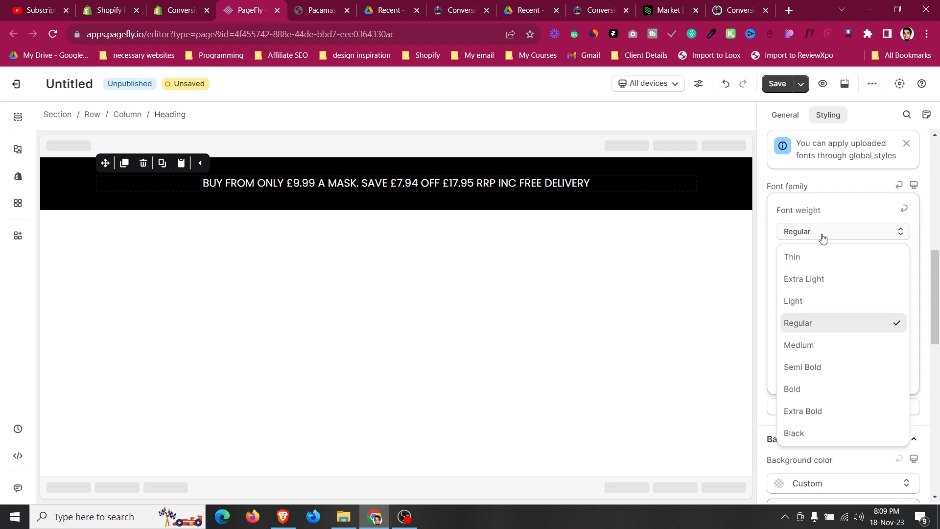
left_click(829, 305)
left_click(810, 235)
left_click(816, 319)
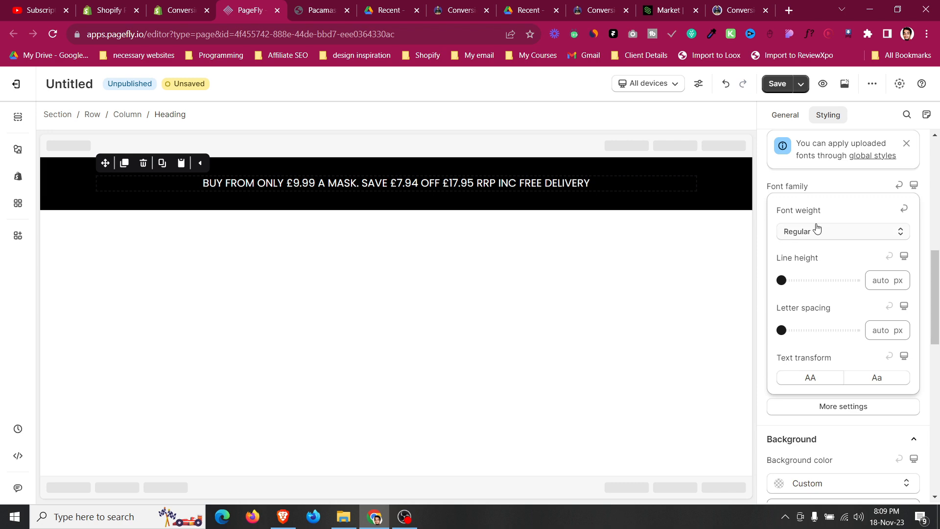
left_click(816, 230)
left_click(816, 306)
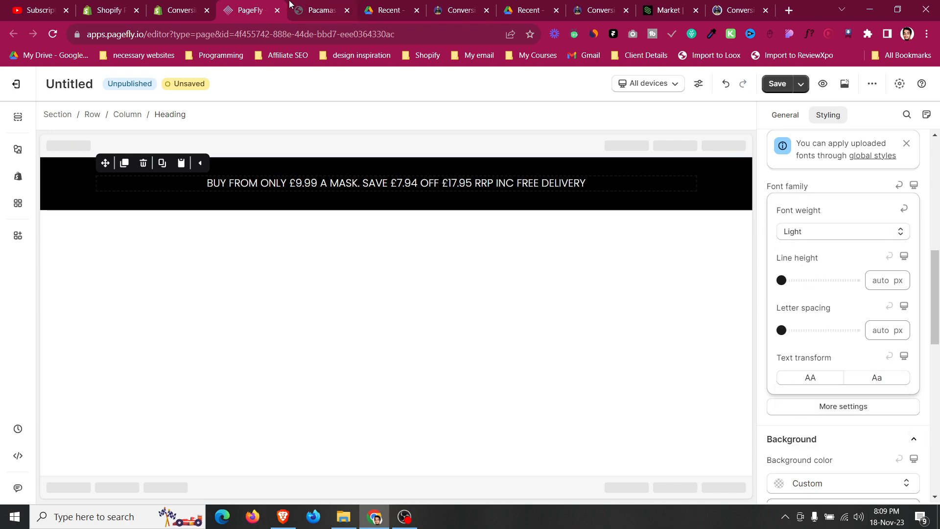
Bold '£9.99' and 'FREE DELIVERY' in the heading text to match the Pacamask announcement bar.
left_click(305, 14)
left_click_drag(371, 86, 397, 87)
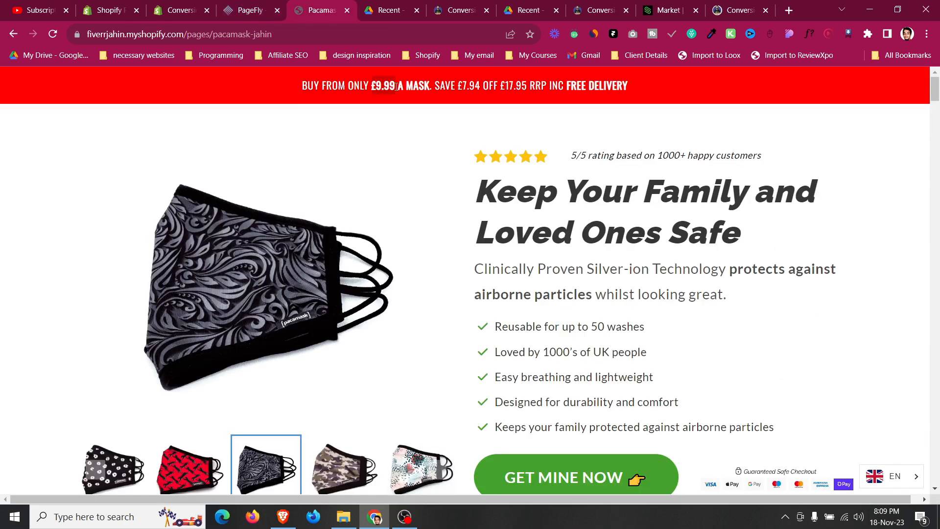
left_click(261, 8)
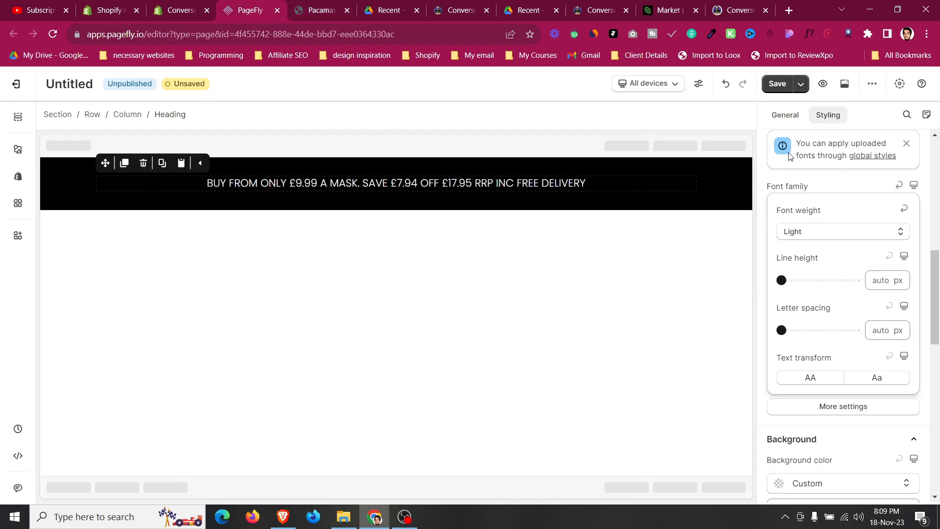
left_click(793, 117)
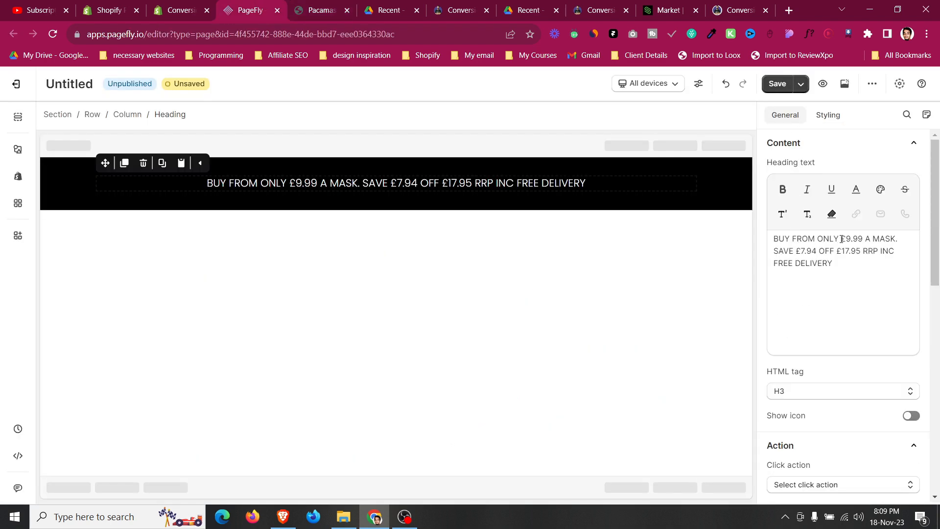
left_click_drag(840, 239, 862, 240)
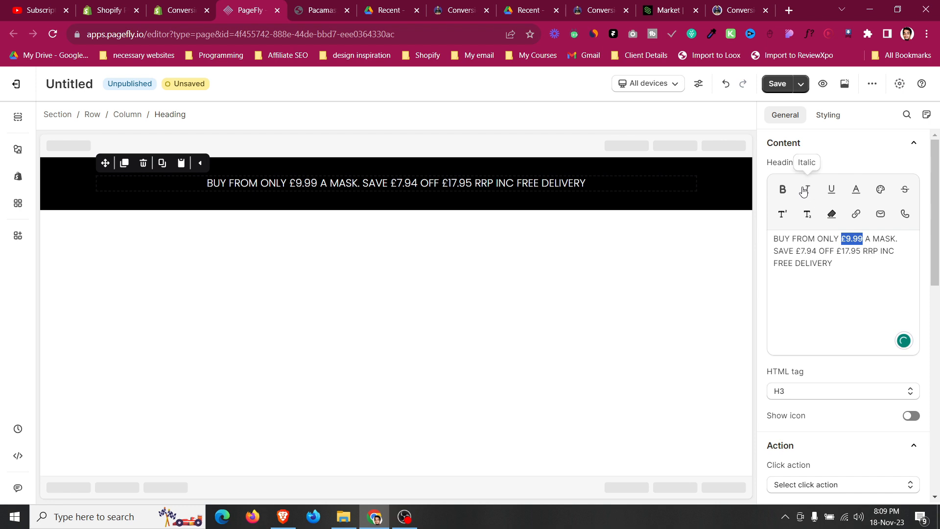
left_click(786, 191)
left_click(792, 289)
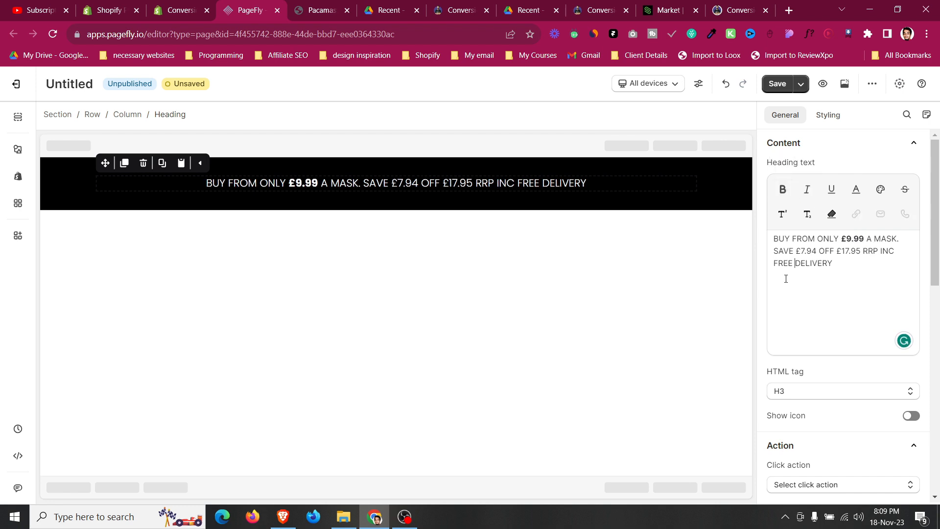
left_click_drag(774, 264, 834, 263)
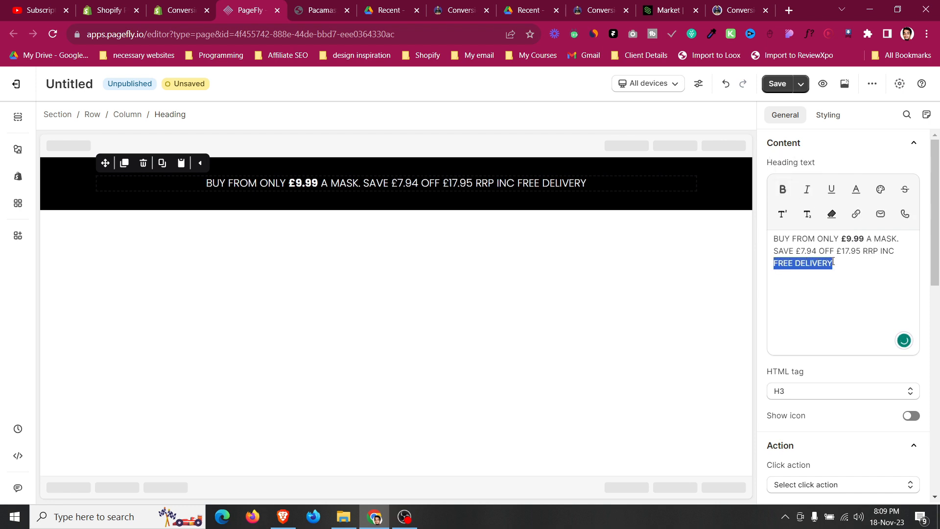
left_click(785, 191)
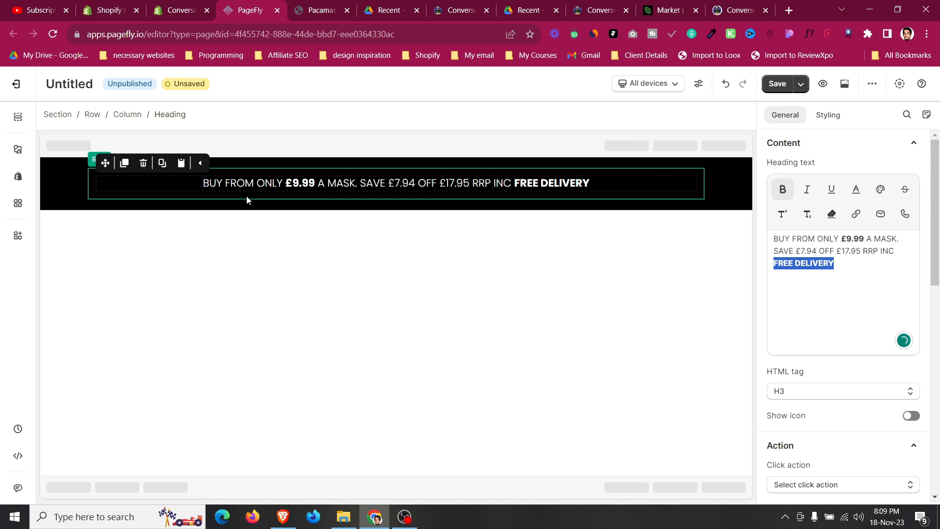
Select the section and set its top and bottom padding to 0 px.
left_click(68, 180)
left_click(828, 115)
scroll(824, 254, "down", 5)
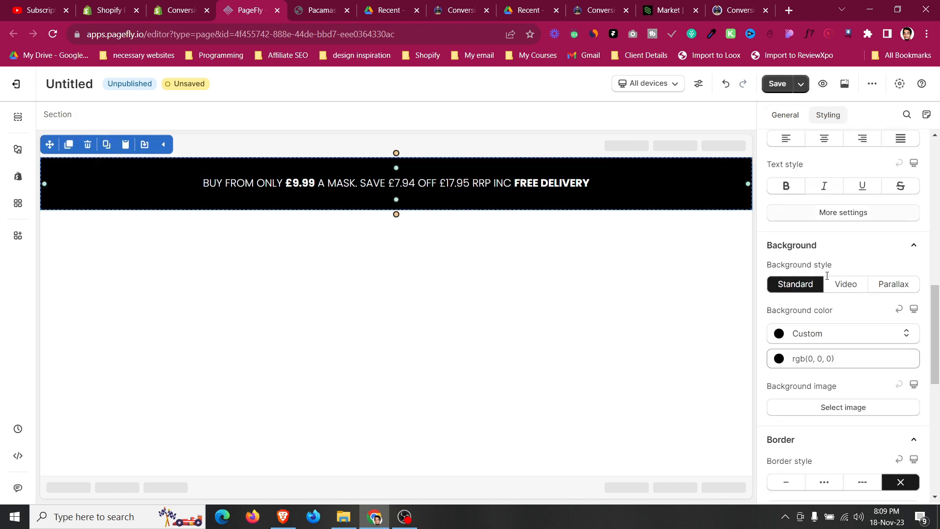
scroll(846, 289, "up", 5)
left_click(838, 295)
key("BackSpace")
key("BackSpace")
type("0")
double_click(838, 339)
type("0")
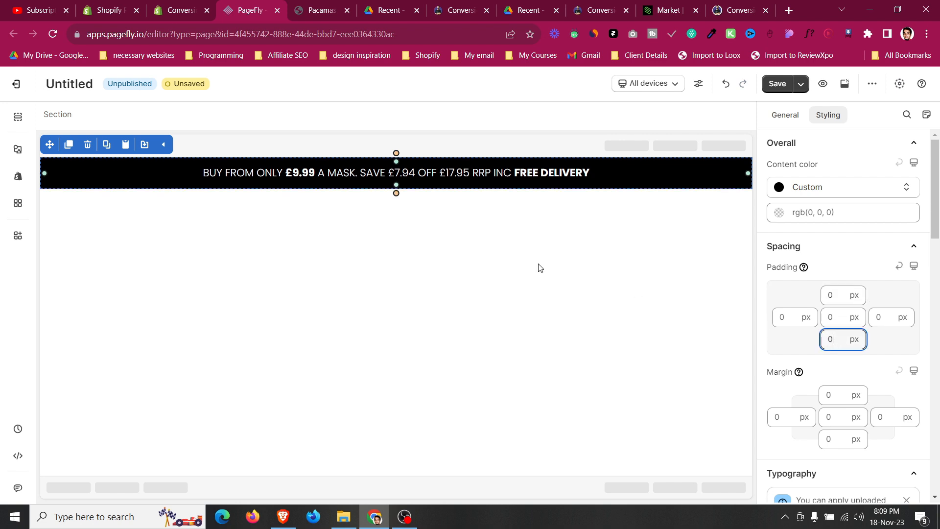
Set the section's top and bottom padding to 5 px after comparing with the Pacamask bar.
left_click(325, 9)
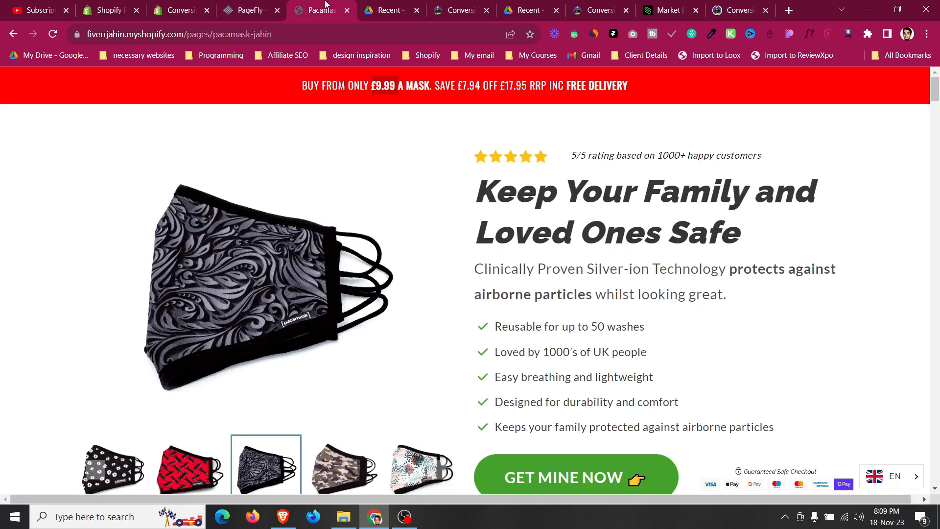
left_click(274, 6)
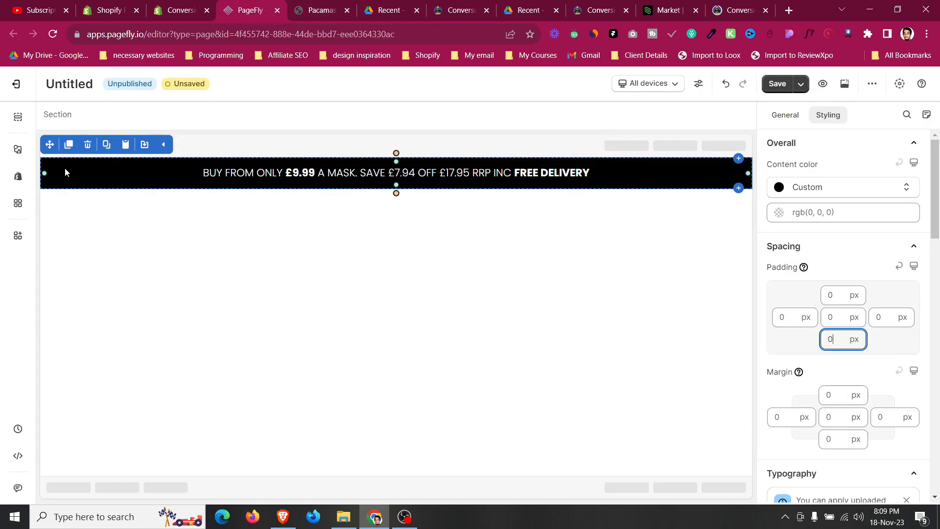
left_click(835, 295)
type("1")
key("BackSpace")
type("5")
left_click(836, 338)
type("5")
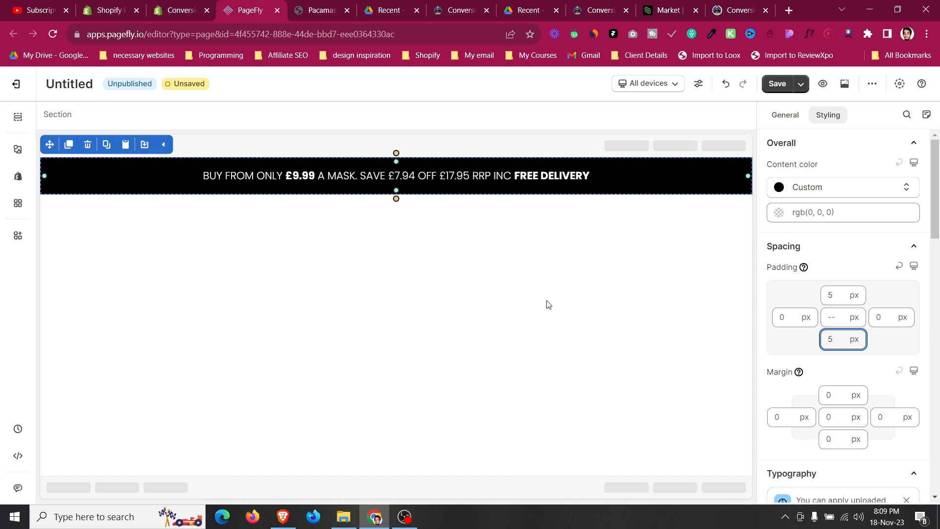
Review the Pacamask page and the ConversionWise template page for the next sections.
left_click(309, 7)
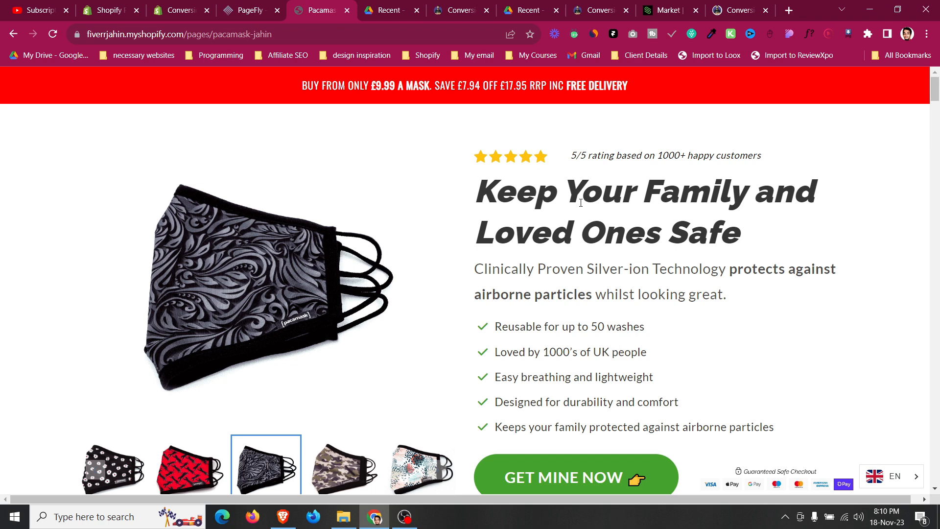
scroll(567, 250, "down", 1)
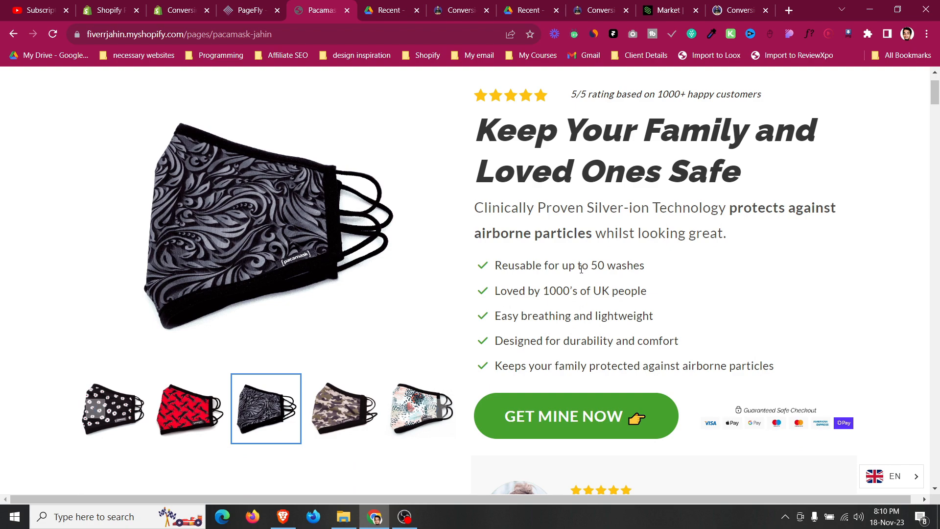
left_click(460, 10)
scroll(727, 287, "down", 4)
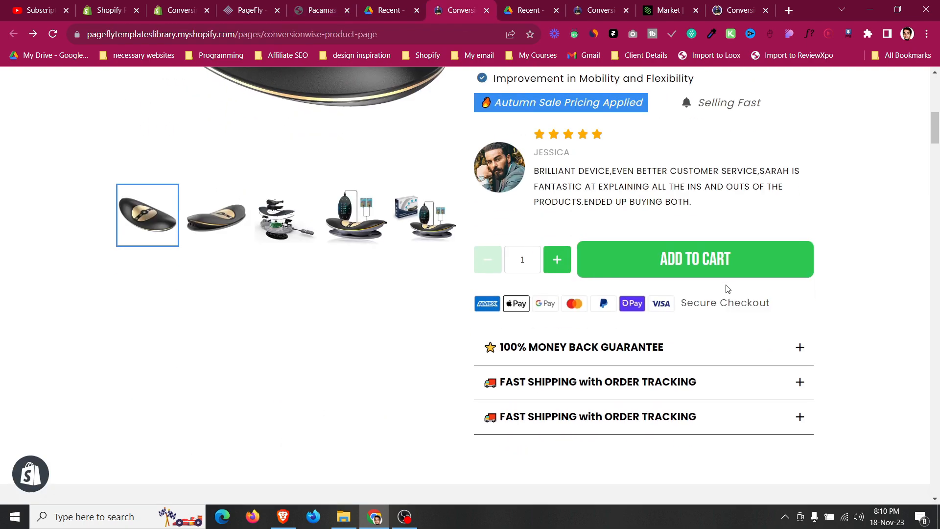
scroll(715, 268, "up", 7)
scroll(714, 264, "down", 3)
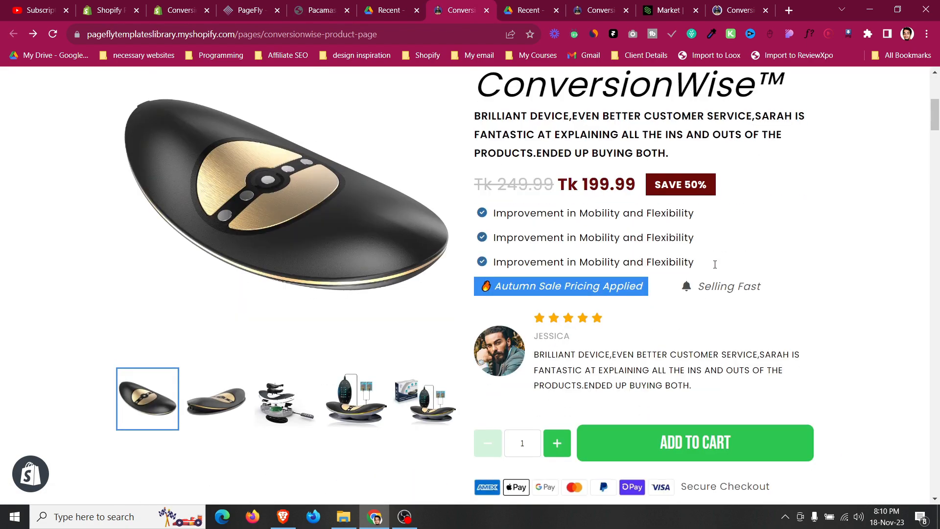
scroll(715, 268, "down", 1)
left_click(654, 379)
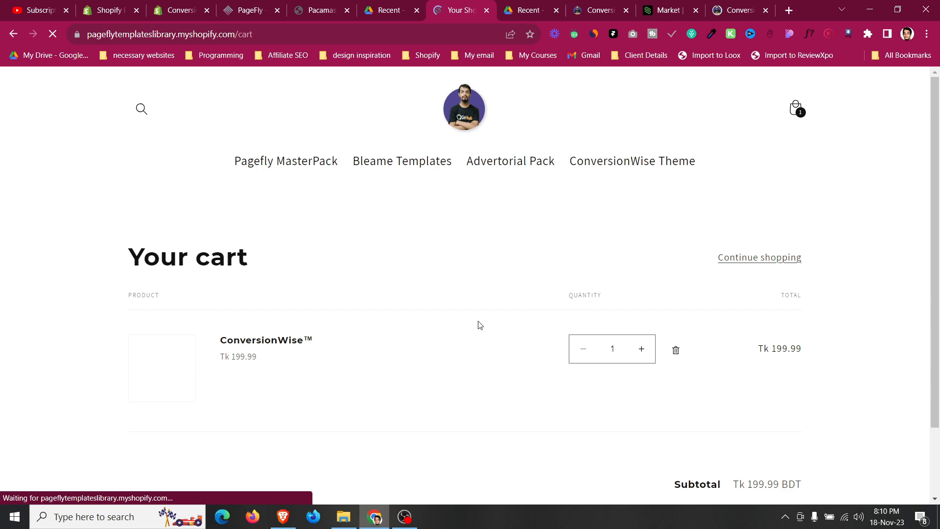
left_click(13, 34)
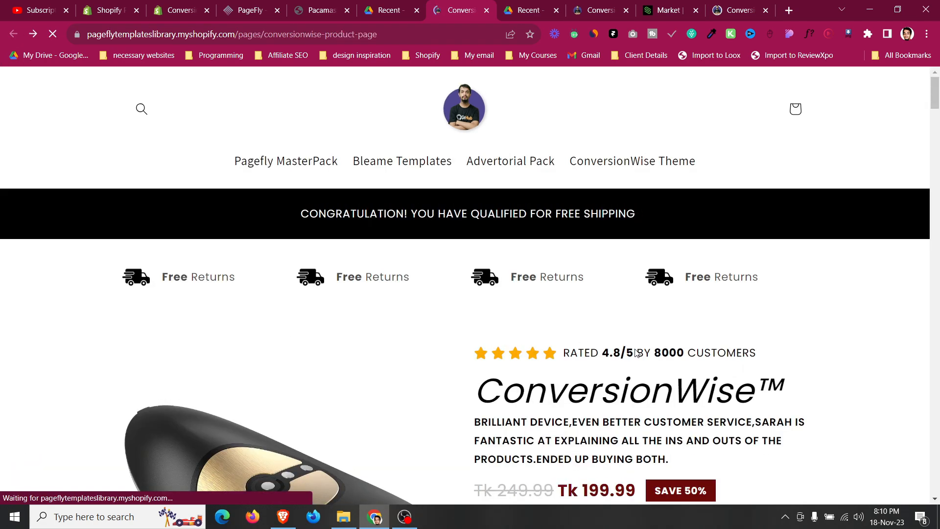
Review the ConversionWise template's product section layout.
scroll(633, 356, "down", 3)
scroll(633, 356, "down", 2)
scroll(631, 361, "down", 2)
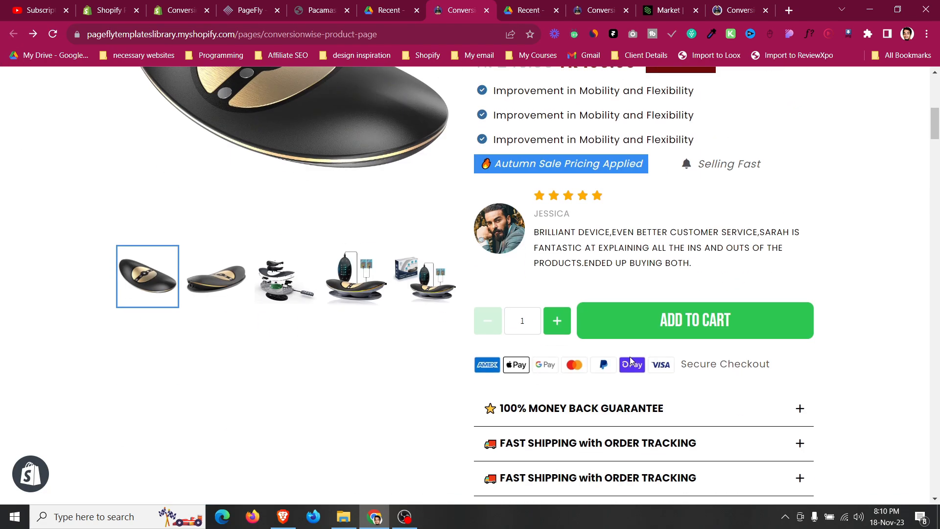
scroll(628, 362, "up", 7)
scroll(626, 358, "down", 4)
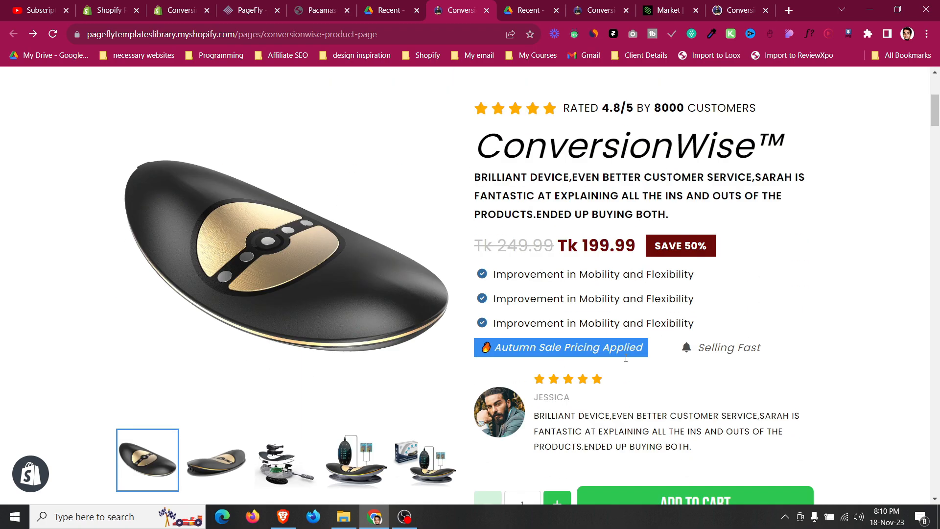
scroll(323, 247, "up", 5)
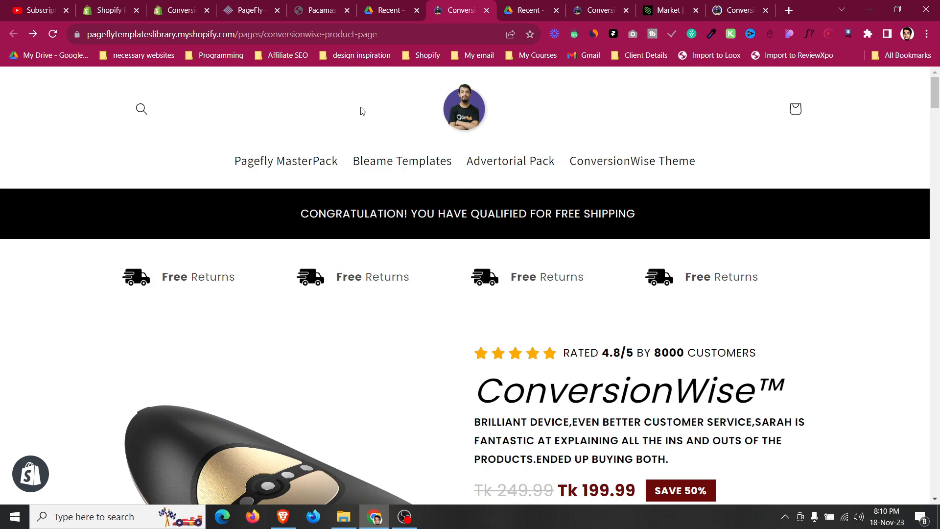
Add a Product details element to the page below the announcement bar.
left_click(266, 5)
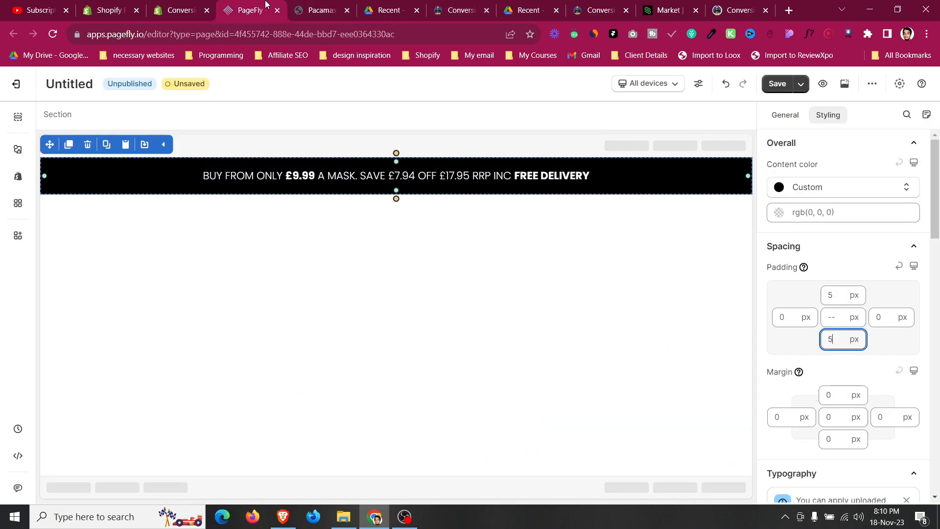
left_click(23, 182)
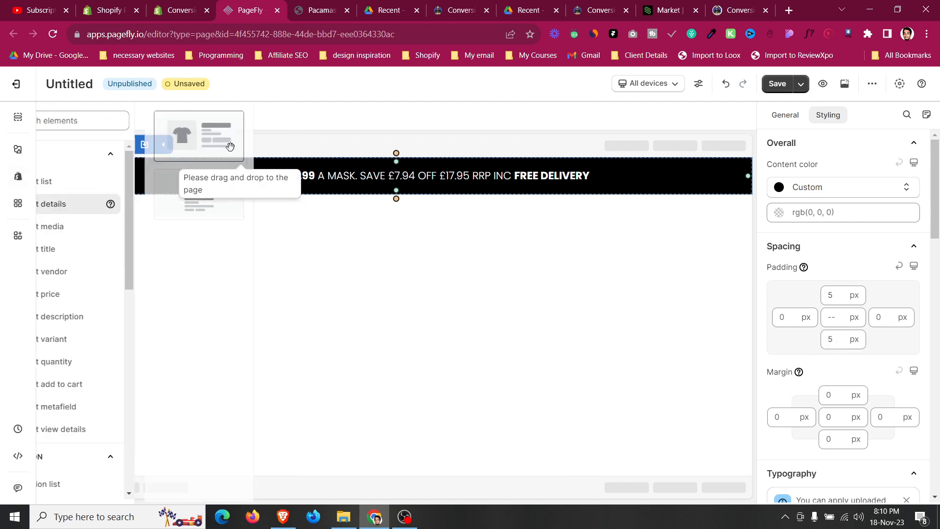
left_click_drag(230, 147, 426, 204)
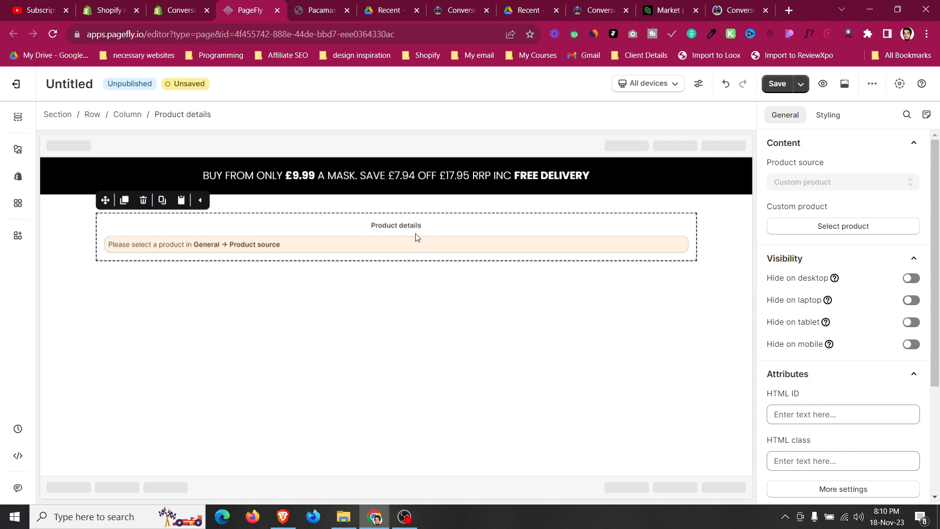
Search the products for 'paca' and set Pacamask as the element's custom product.
left_click(863, 229)
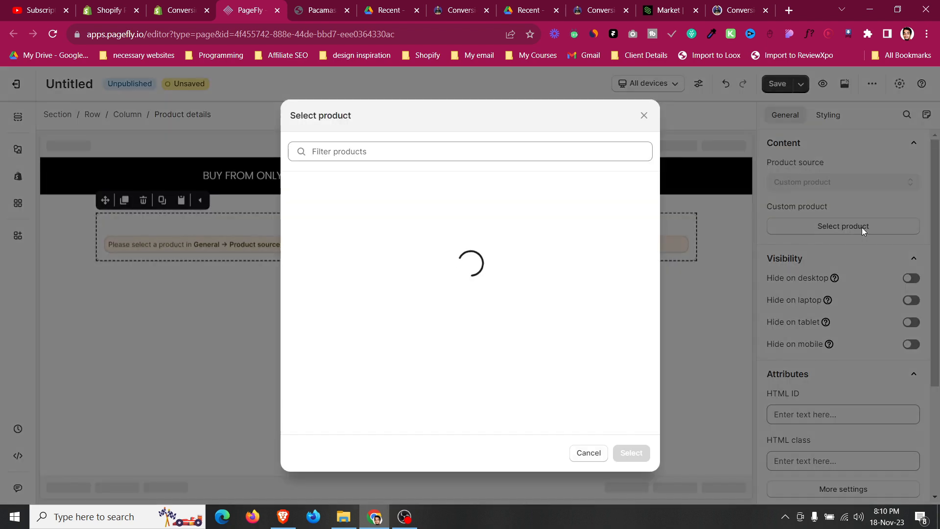
left_click(405, 150)
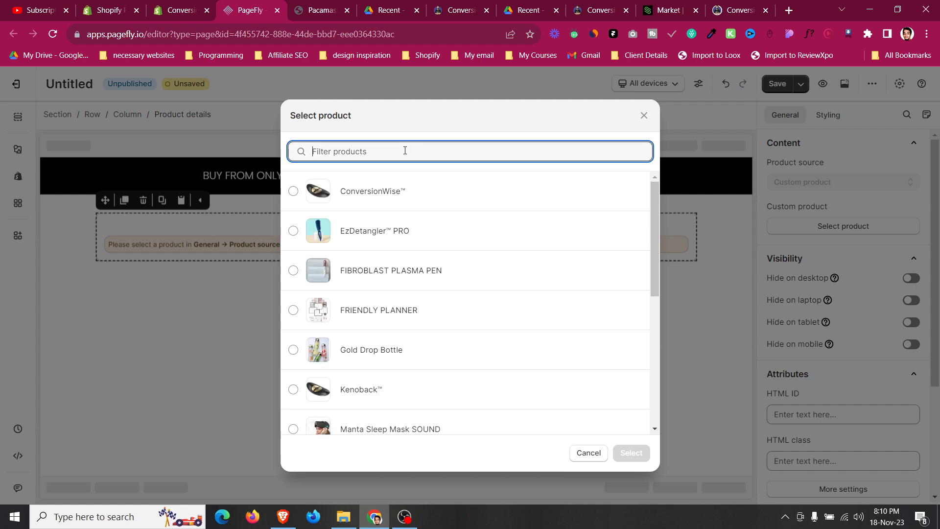
type("paca")
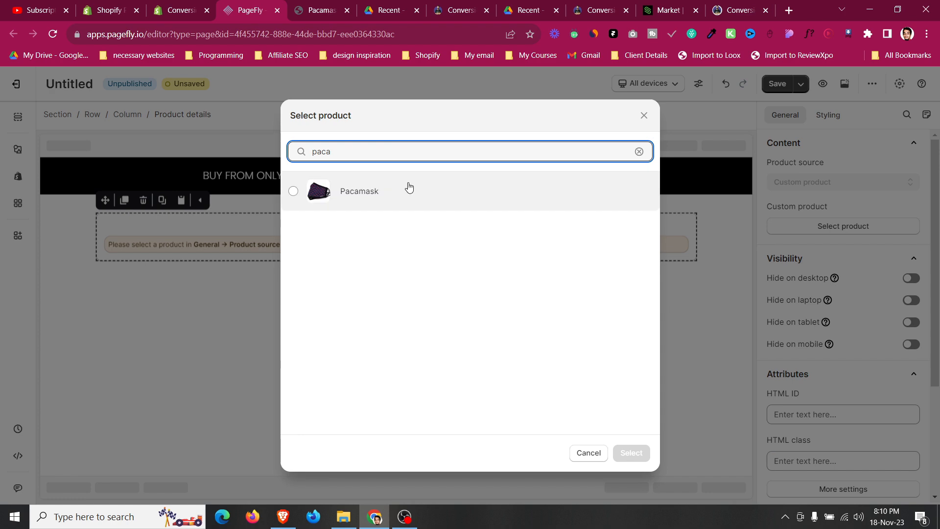
left_click(409, 189)
left_click(631, 453)
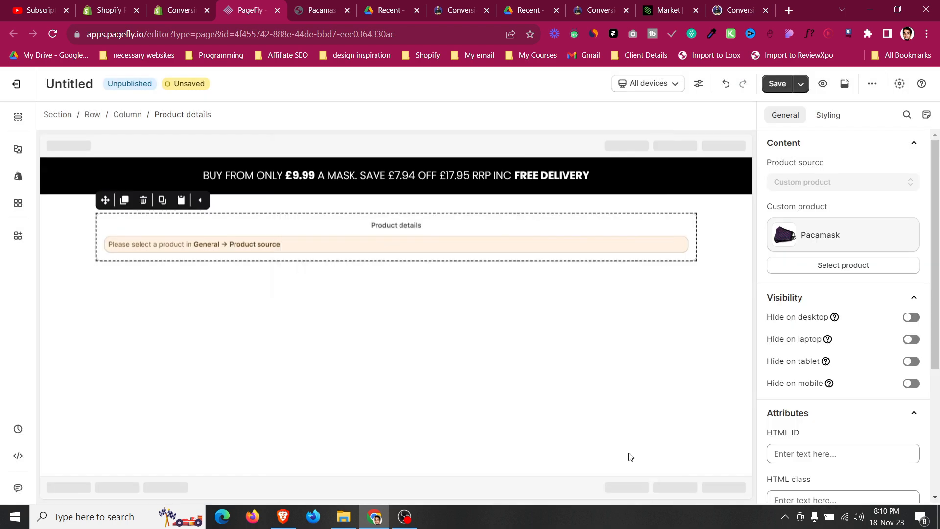
Compare the product details block with the Pacamask page and inspect the main media settings.
scroll(628, 453, "down", 3)
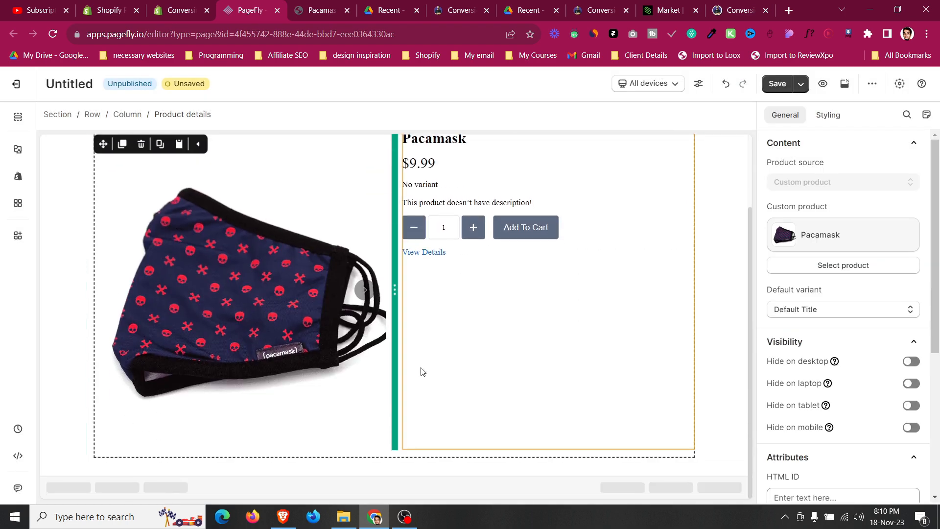
scroll(304, 368, "up", 1)
scroll(304, 368, "up", 1)
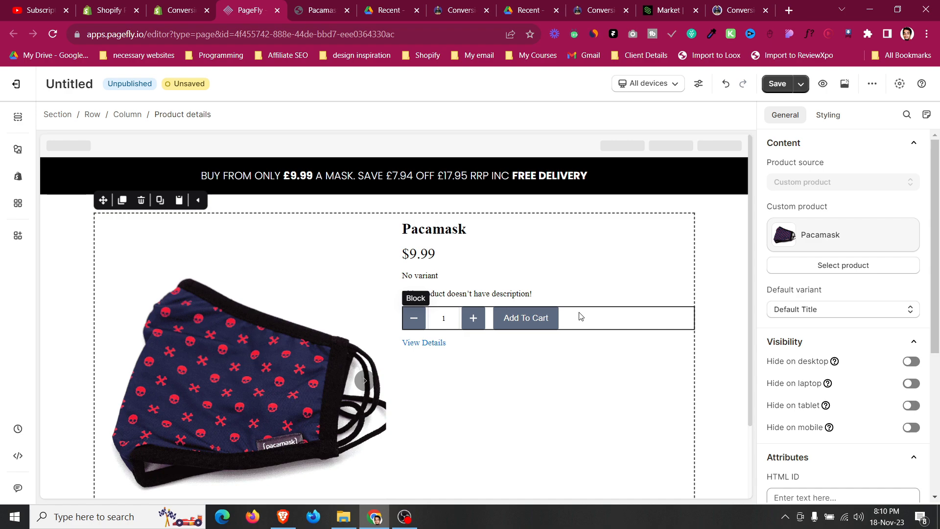
scroll(242, 342, "down", 1)
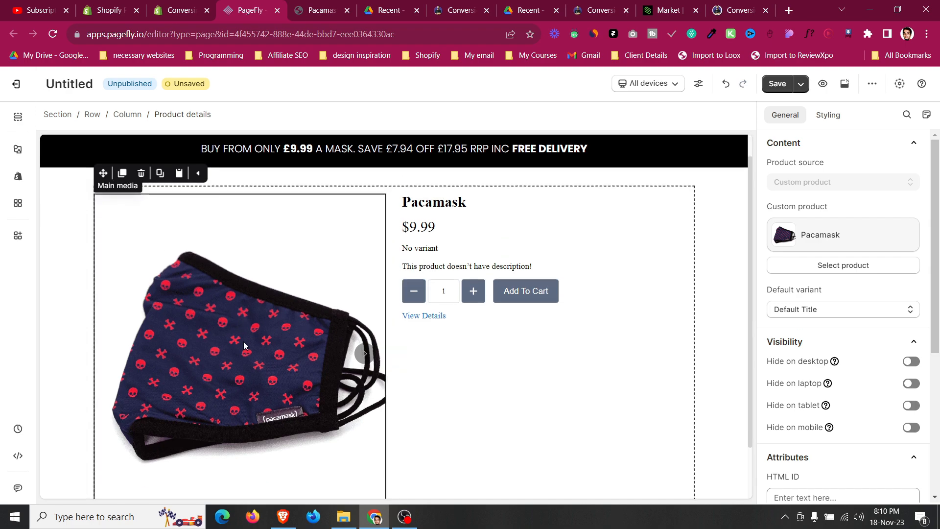
scroll(245, 340, "up", 1)
left_click(327, 4)
scroll(277, 396, "down", 3)
scroll(282, 399, "up", 3)
left_click(274, 4)
left_click(236, 302)
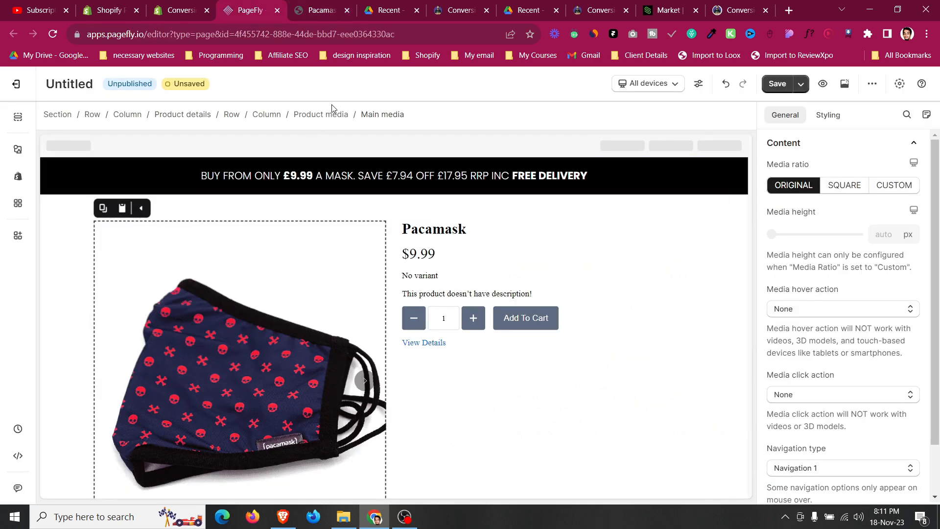
scroll(797, 321, "down", 1)
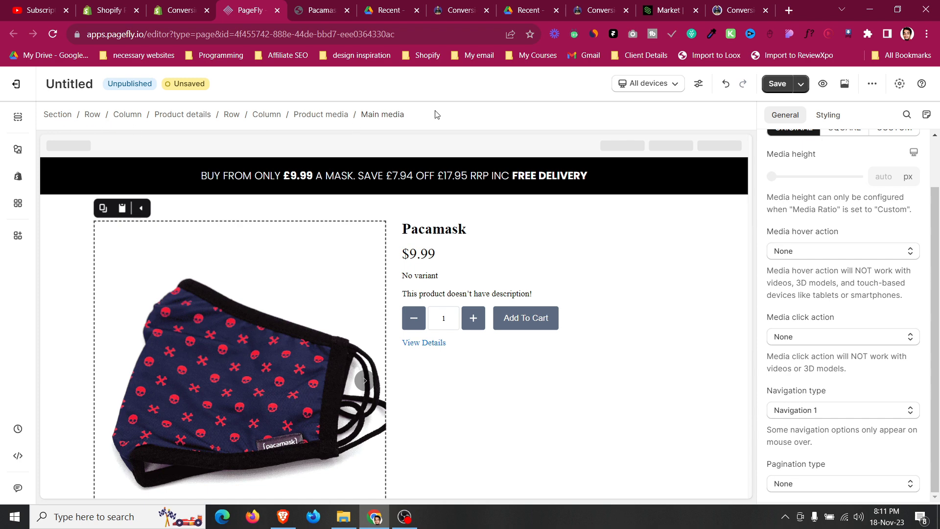
left_click(785, 517)
left_click(760, 491)
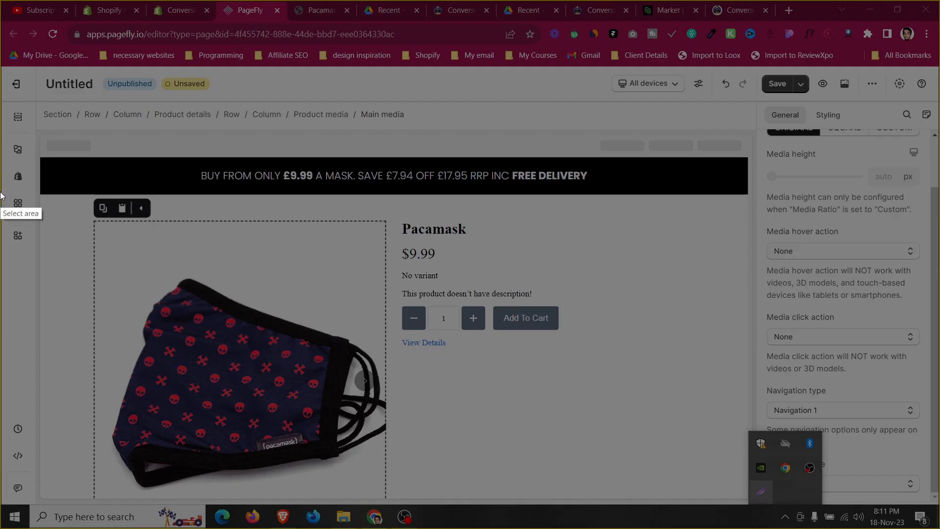
left_click_drag(26, 92, 667, 413)
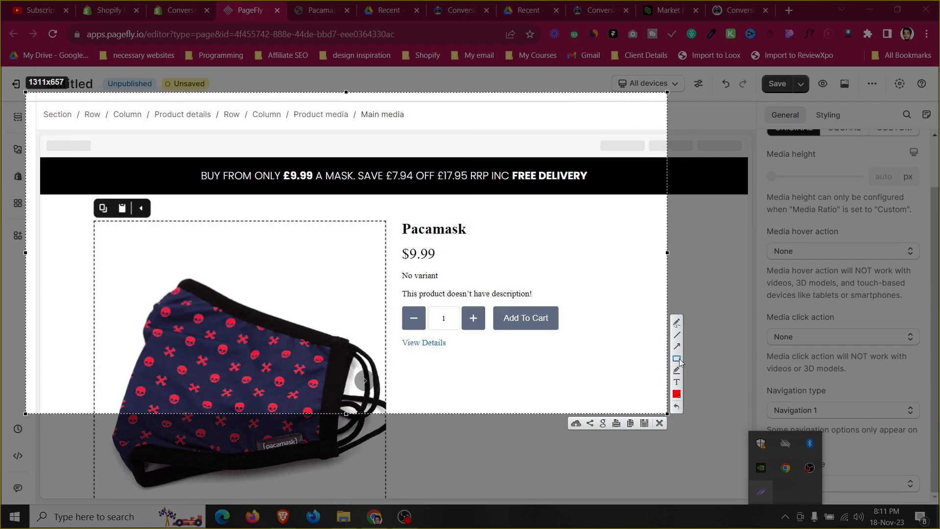
left_click_drag(29, 95, 549, 142)
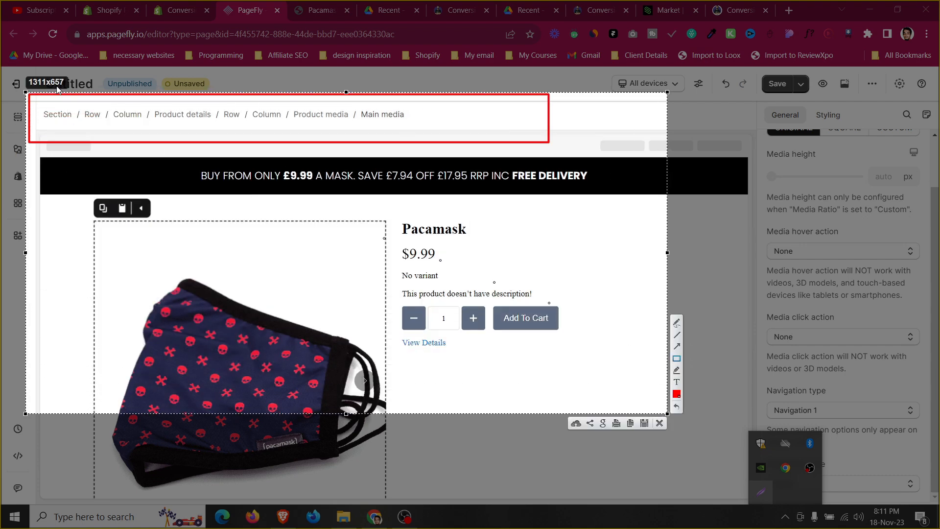
mouse_move(36, 106)
left_mouse_down()
mouse_move(80, 122)
mouse_move(204, 127)
left_mouse_up()
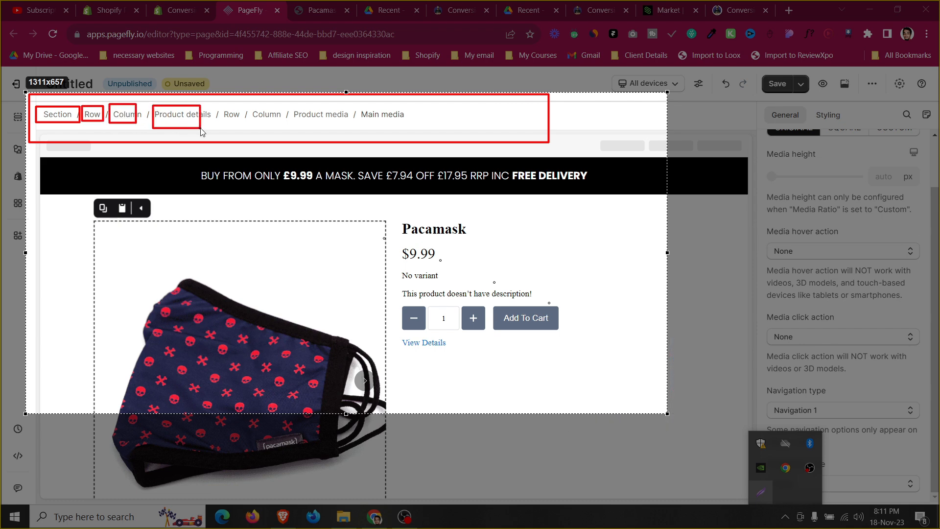
left_click_drag(236, 99, 456, 133)
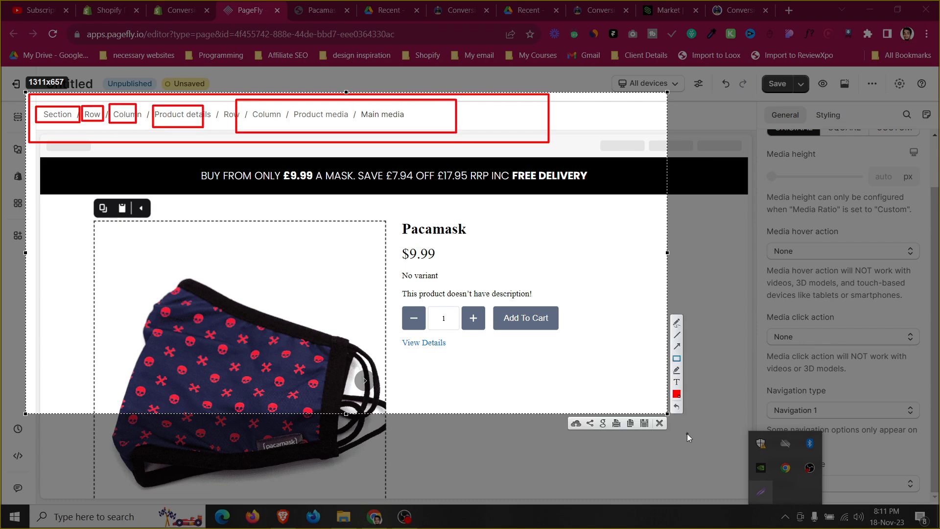
left_click(660, 423)
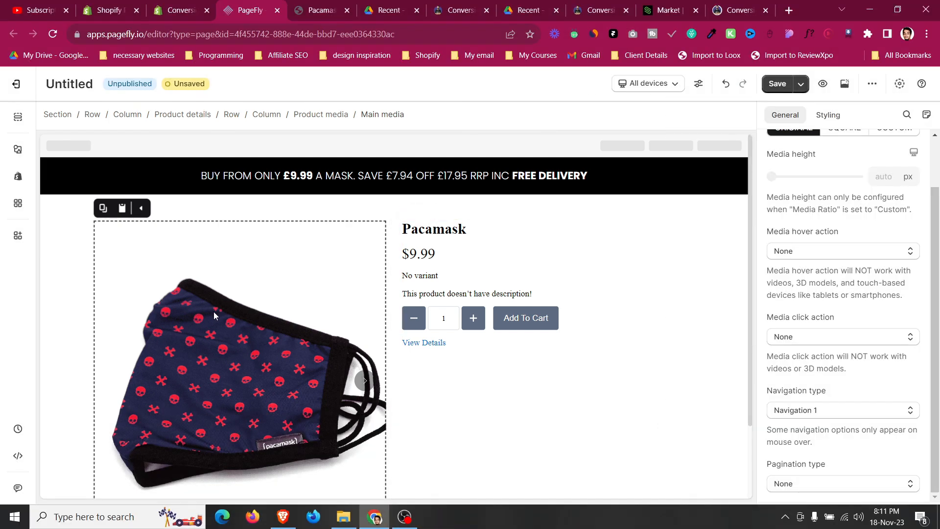
Turn on the media list for the product media element.
left_click(334, 118)
scroll(837, 293, "down", 1)
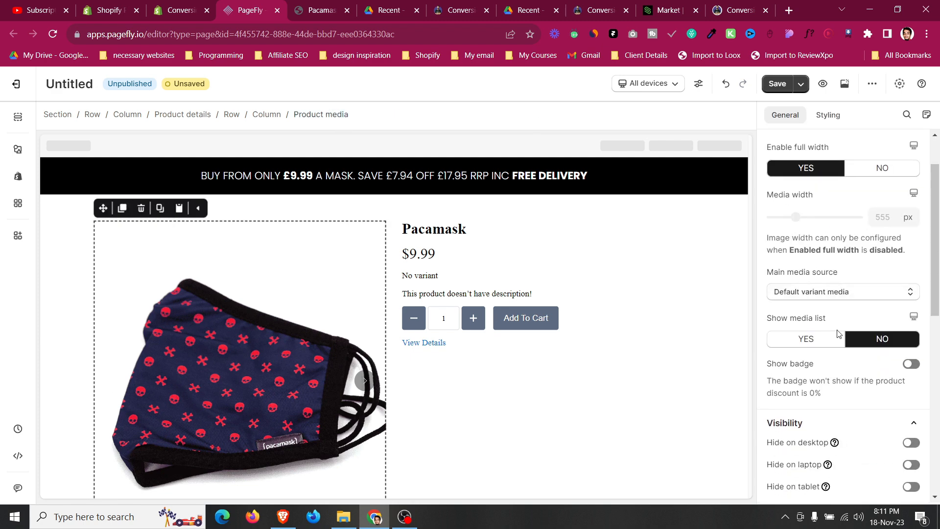
left_click(824, 341)
scroll(191, 351, "down", 3)
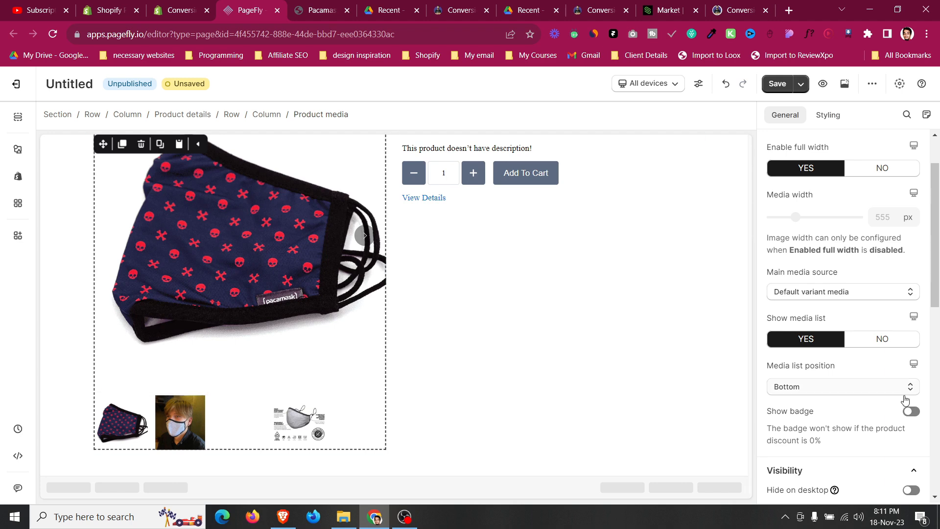
scroll(879, 395, "down", 3)
scroll(879, 395, "up", 4)
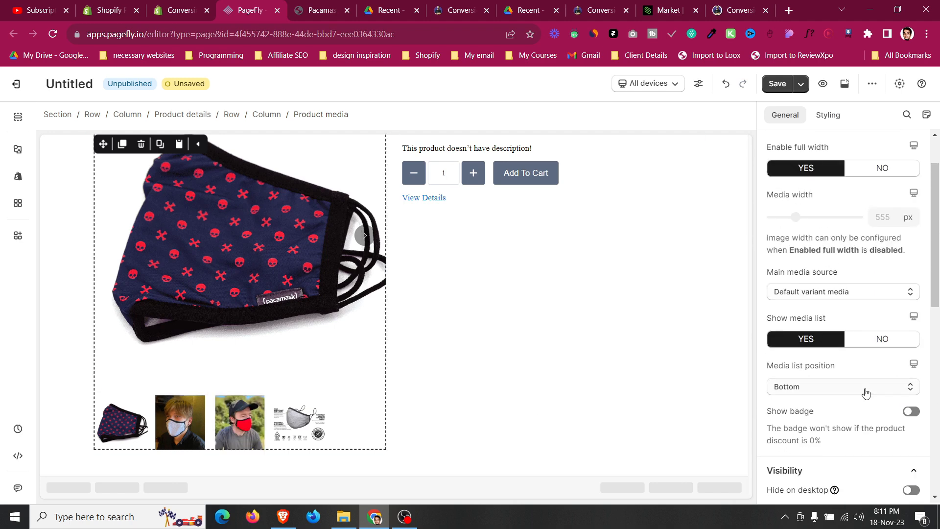
Set the media list to show 4 items with 0 px item spacing.
left_click(122, 421)
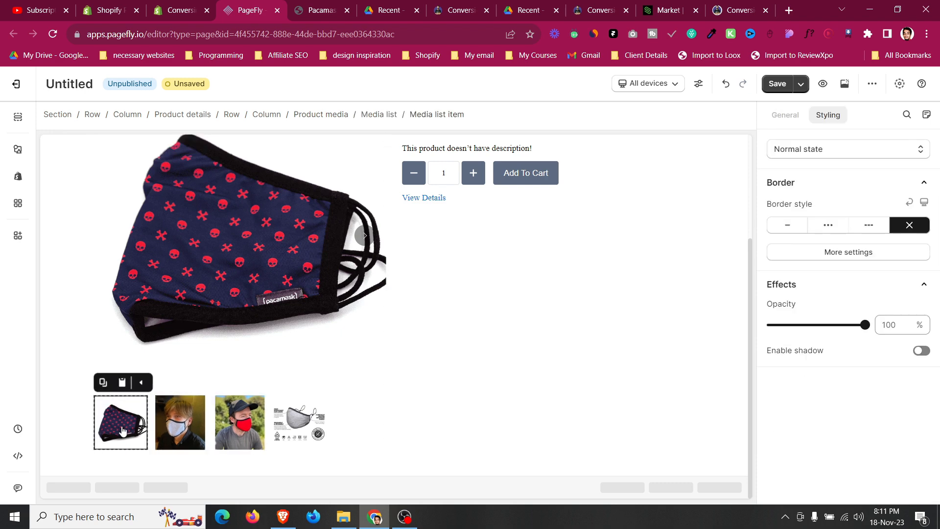
left_click(388, 116)
double_click(863, 230)
type("4")
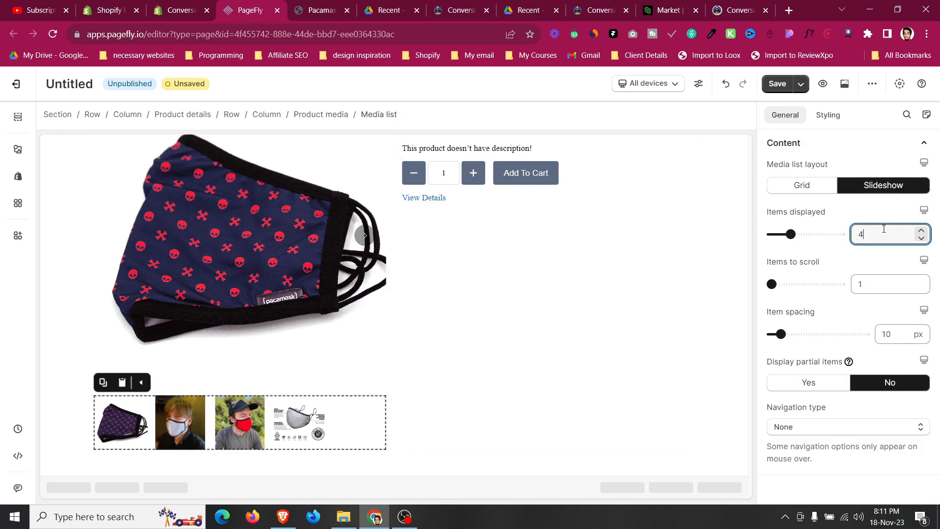
left_click(890, 333)
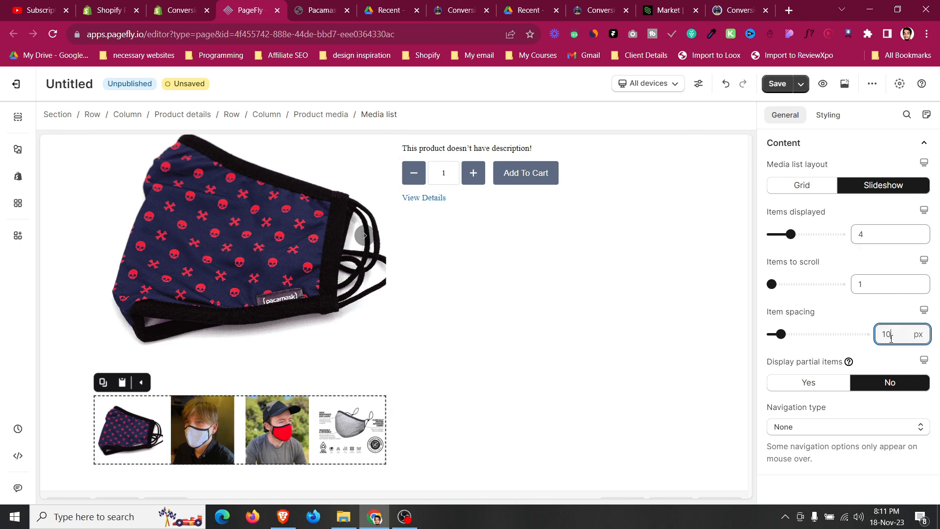
key("BackSpace")
key("BackSpace")
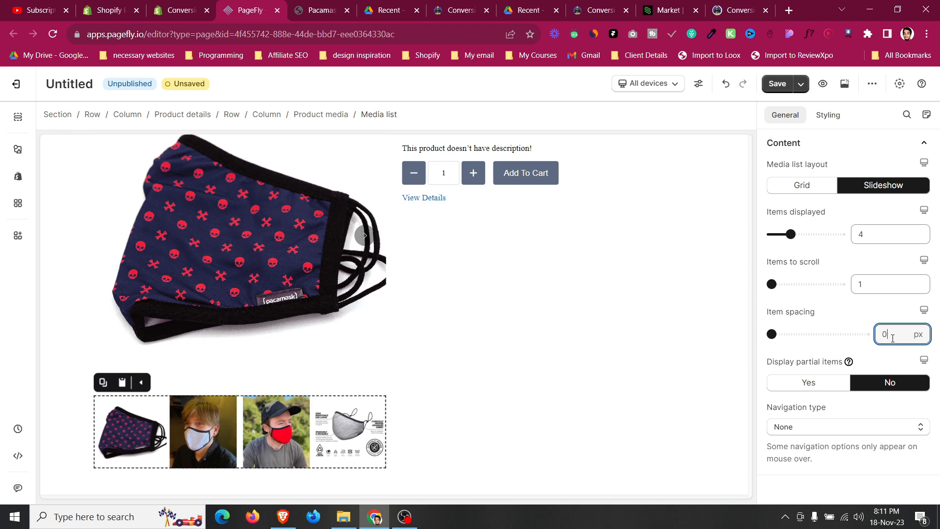
Inspect the media list items and the product details layout.
left_click(369, 295)
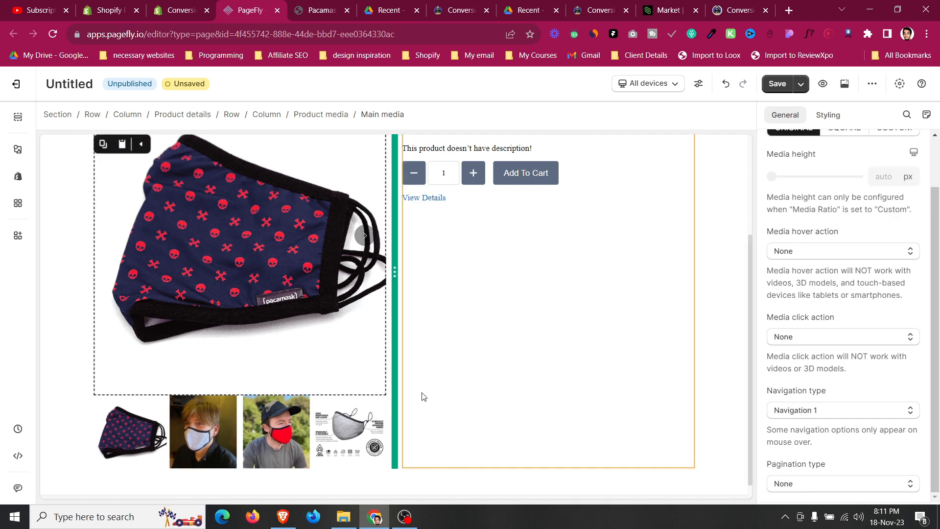
left_click(338, 419)
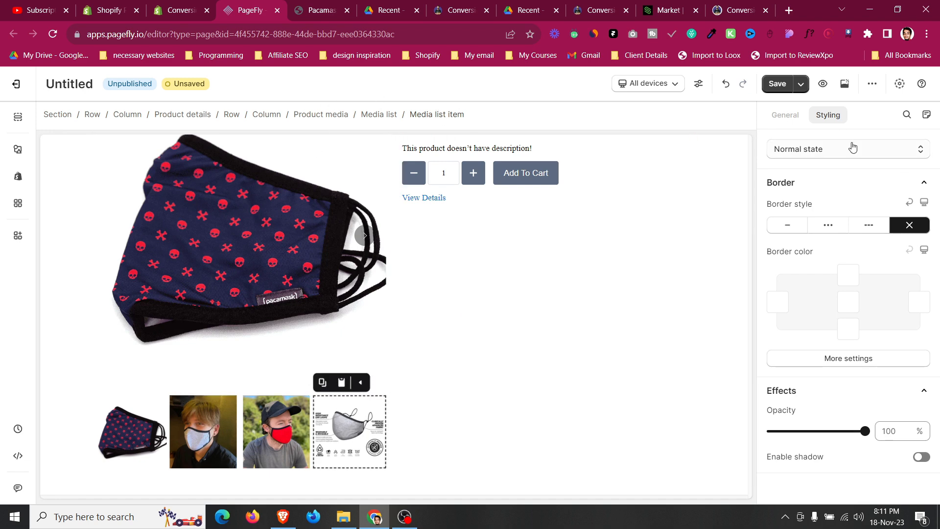
left_click(376, 114)
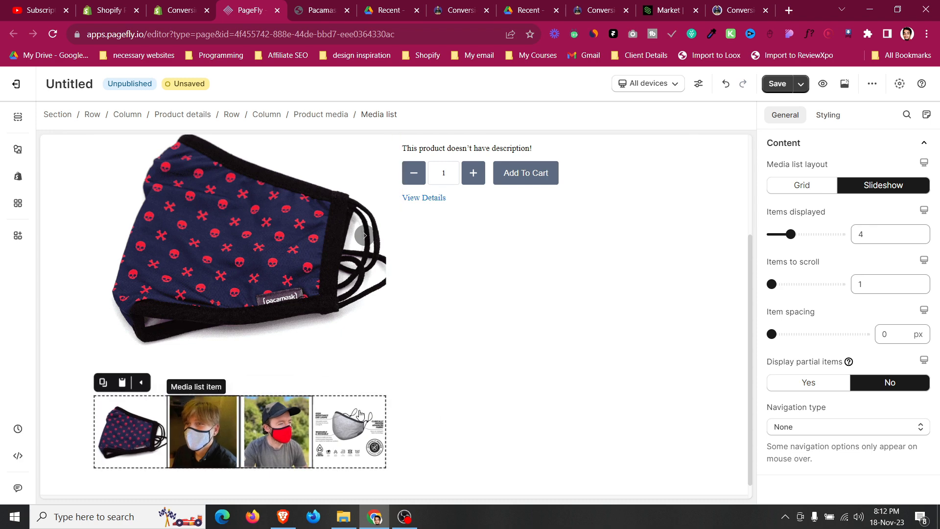
scroll(406, 323, "up", 2)
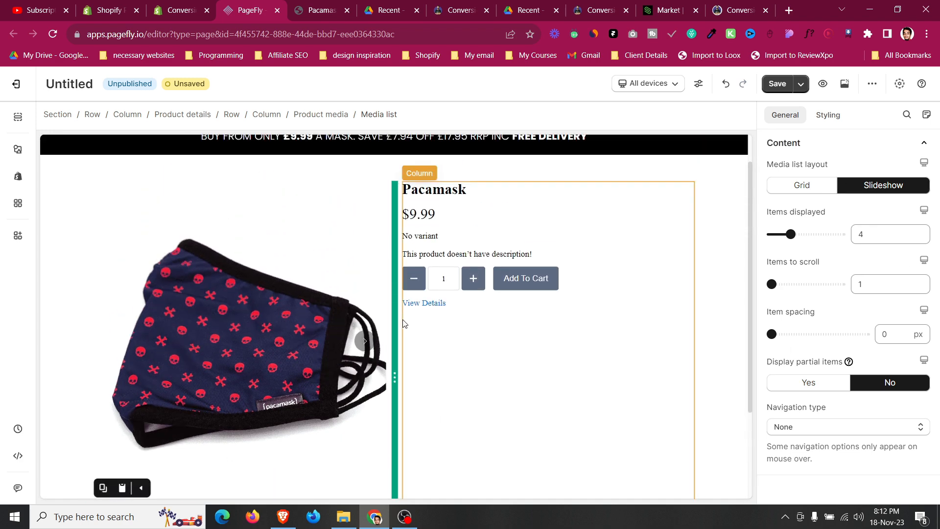
scroll(410, 325, "down", 3)
scroll(367, 217, "up", 3)
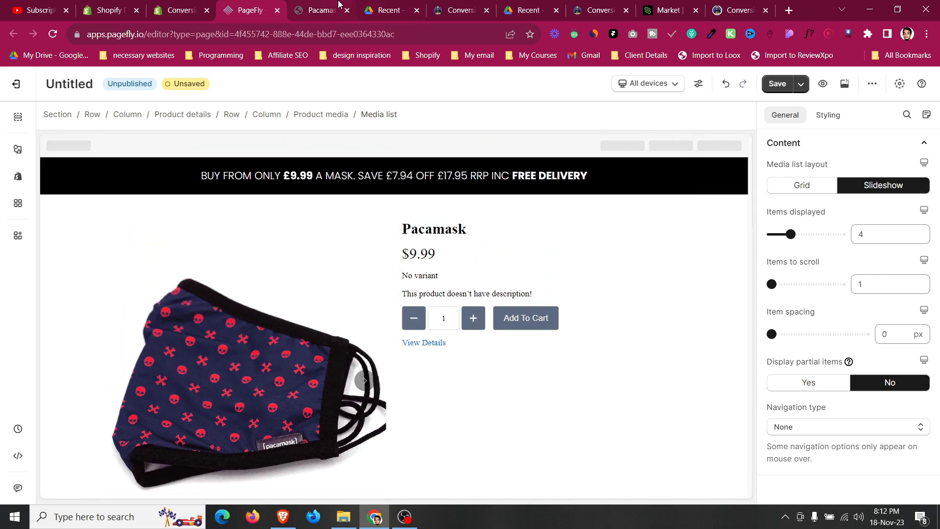
Copy the rating line text from the Pacamask page.
key("ctrl+Tab")
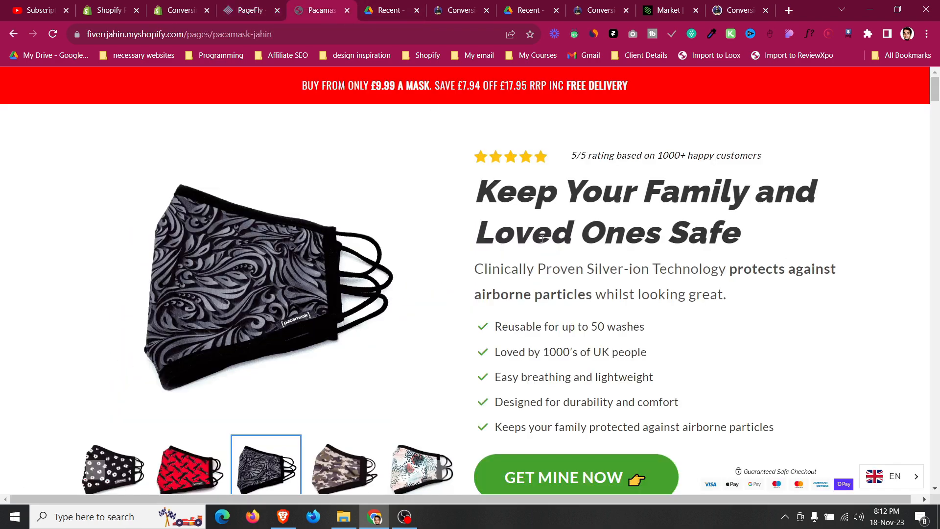
triple_click(585, 155)
right_click(592, 157)
left_click(607, 164)
Insert a layout block above the price in the product details column.
left_click(250, 10)
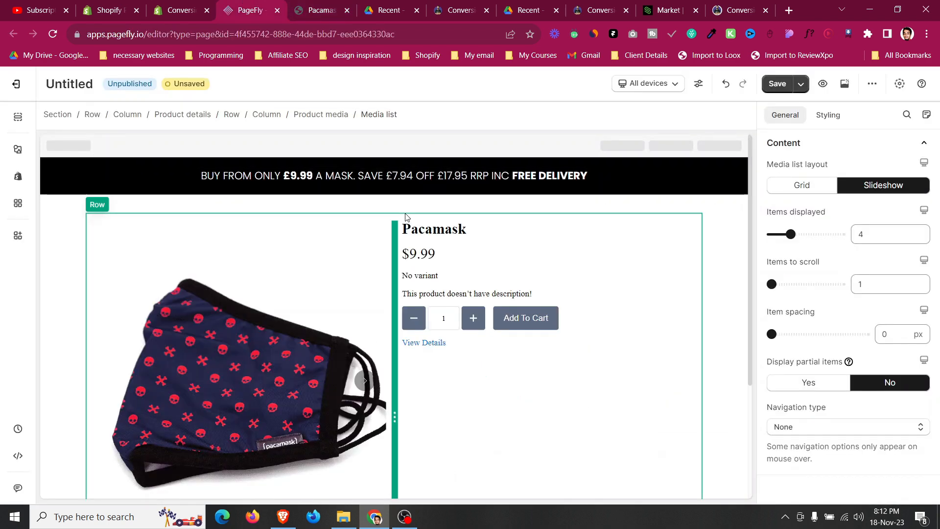
left_click(18, 149)
mouse_move(74, 182)
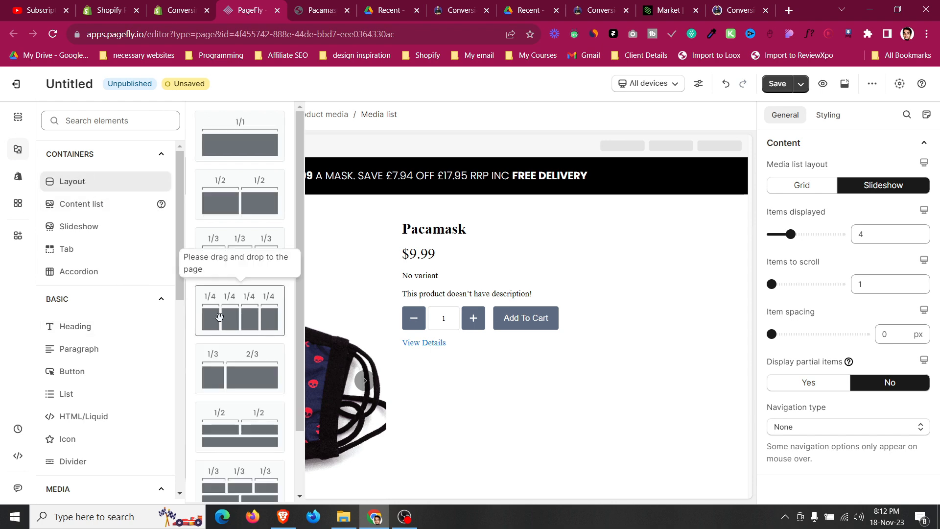
scroll(244, 426, "down", 4)
left_click_drag(309, 429, 513, 238)
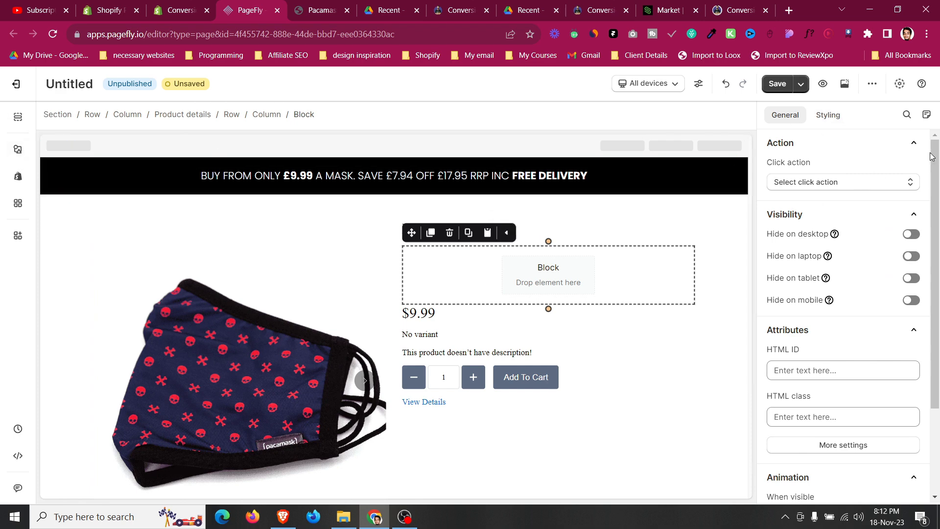
Set the new block's top and bottom padding to 10 px.
left_click(829, 115)
left_click(829, 296)
type("1")
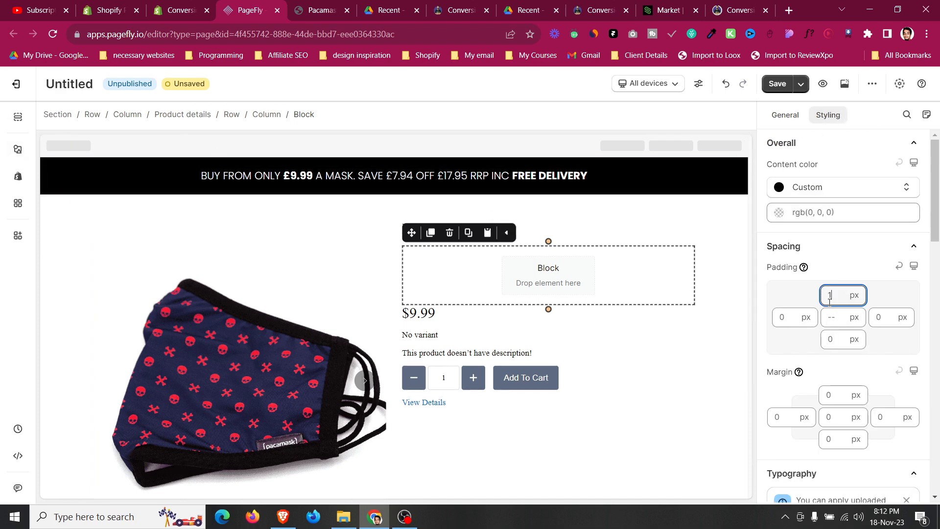
type("0")
left_click(831, 339)
type("10")
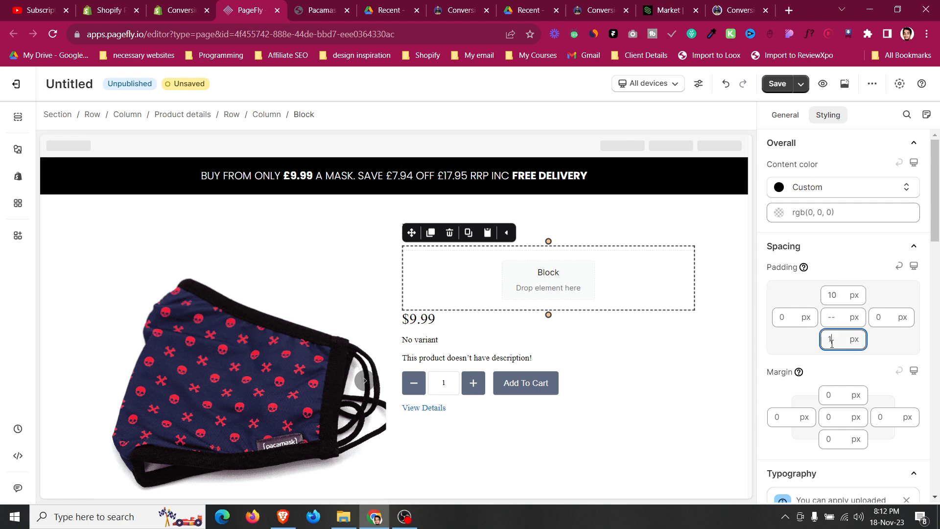
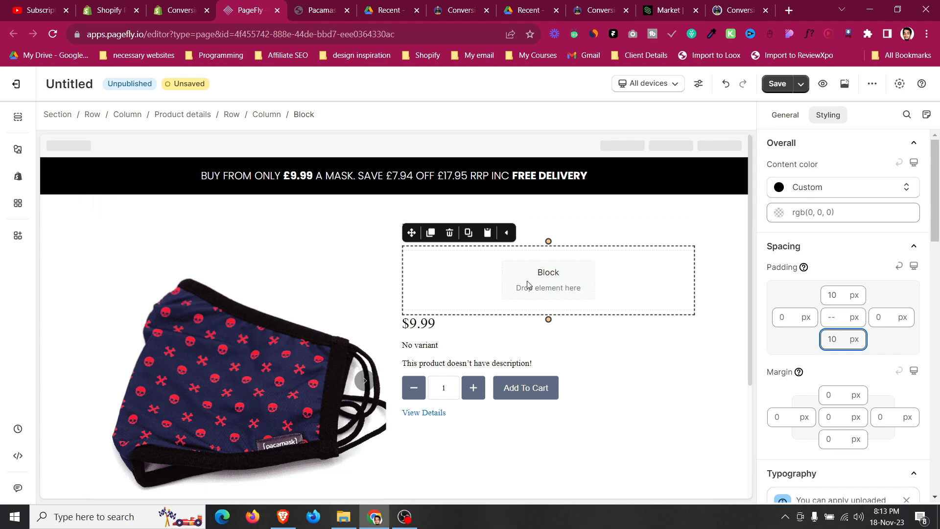
Add an Icon element into the new empty block above the price.
left_click(14, 163)
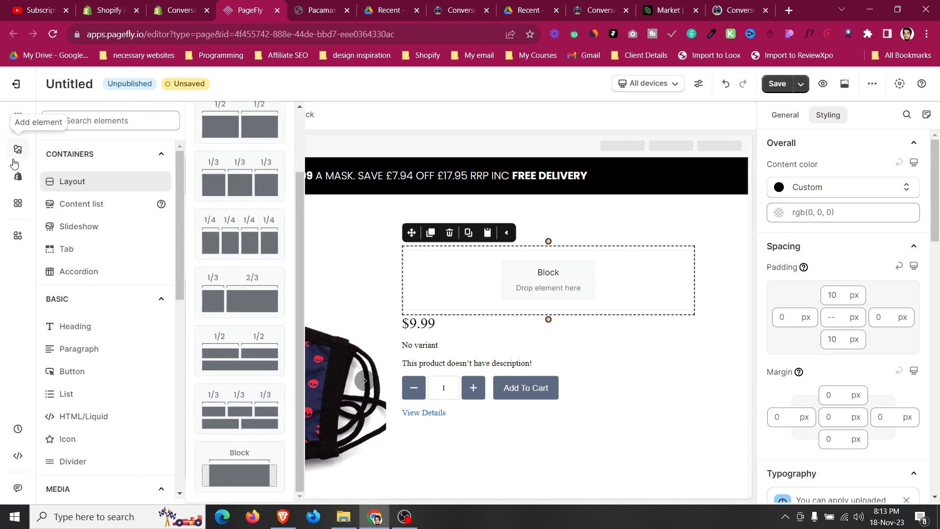
left_click(323, 9)
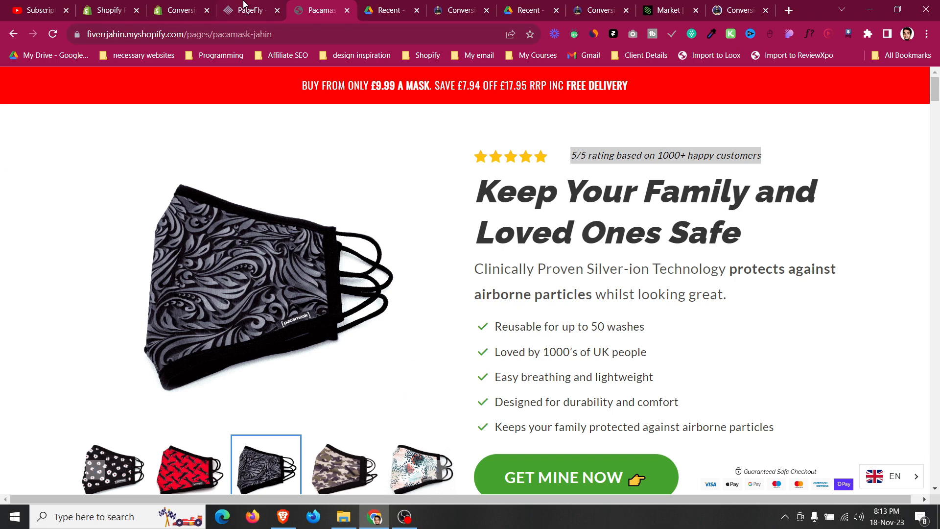
left_click(243, 9)
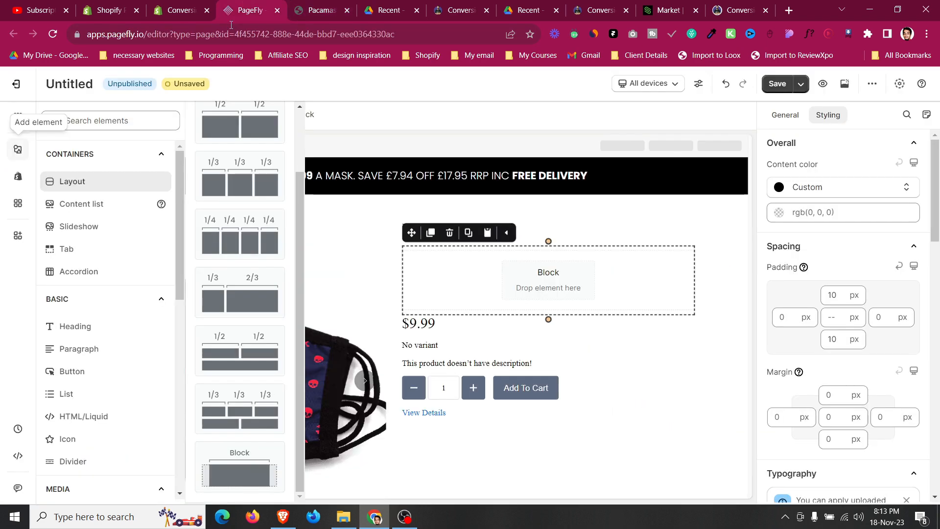
left_click(22, 148)
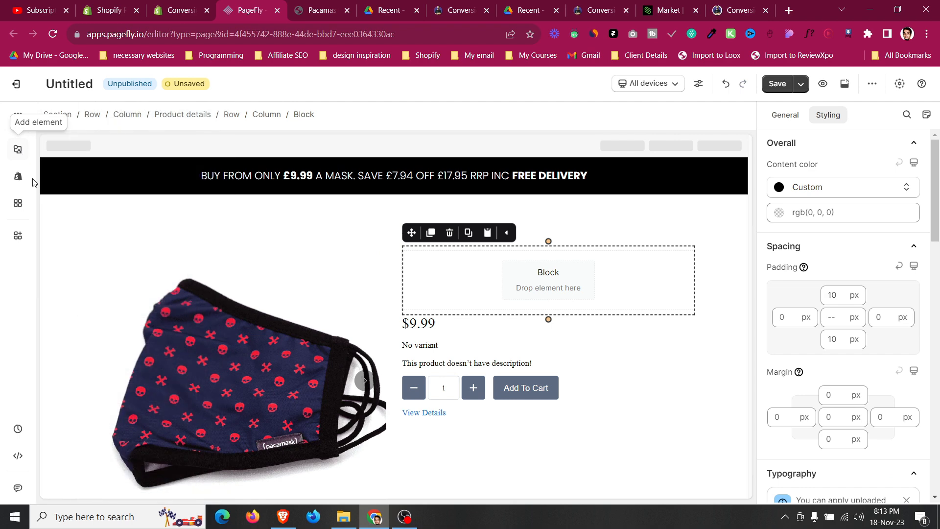
left_click(18, 149)
scroll(128, 439, "down", 1)
left_click(105, 381)
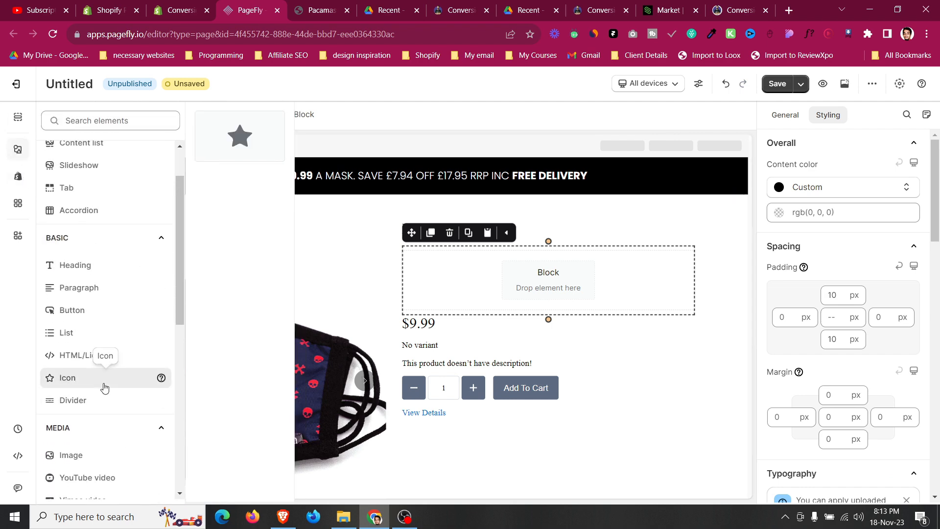
left_click_drag(213, 150, 458, 275)
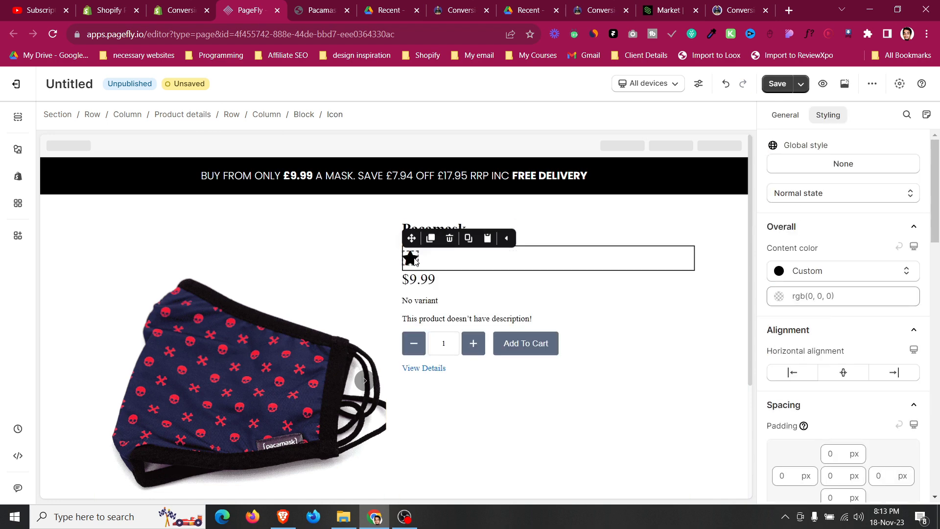
Set the star icon's size to 20 px.
left_click(785, 114)
double_click(886, 253)
type("18")
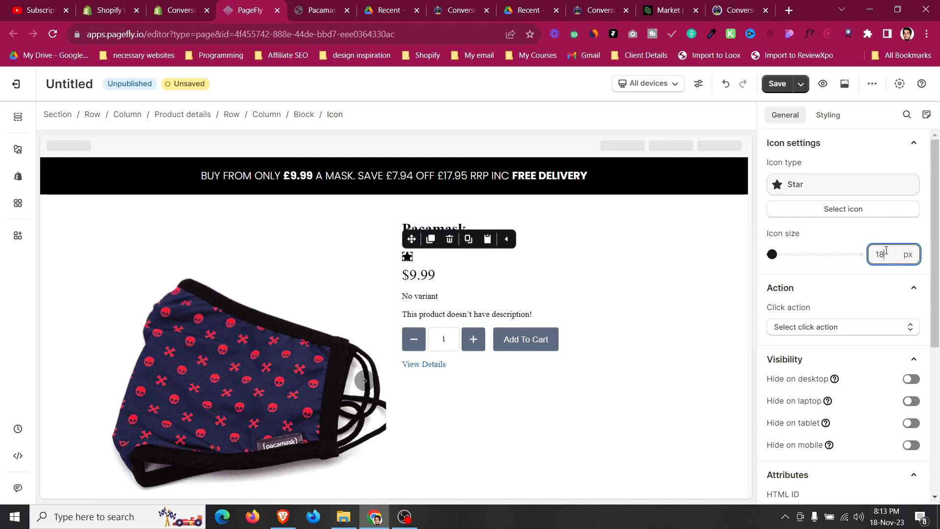
key("Up")
key("Up")
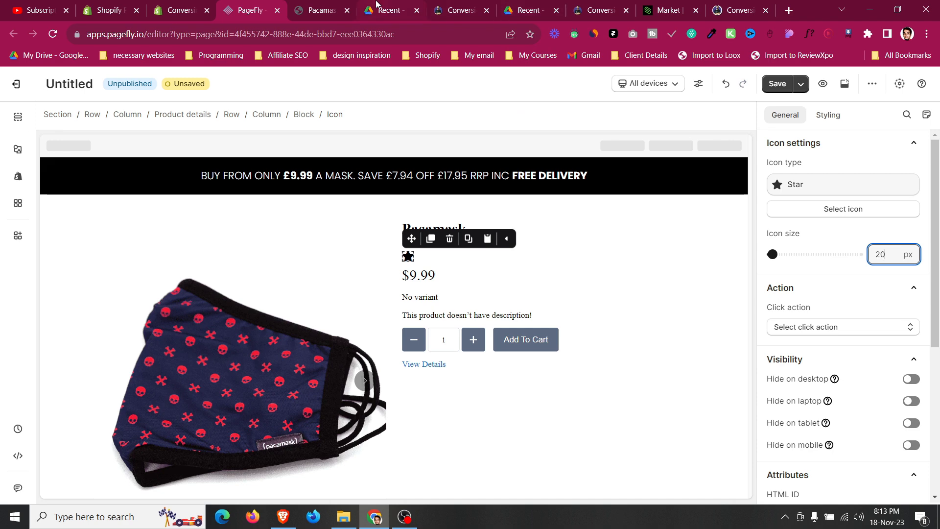
Inspect the template page's rating stars and copy their colour value #ffac00.
scroll(532, 320, "down", 1)
right_click(483, 290)
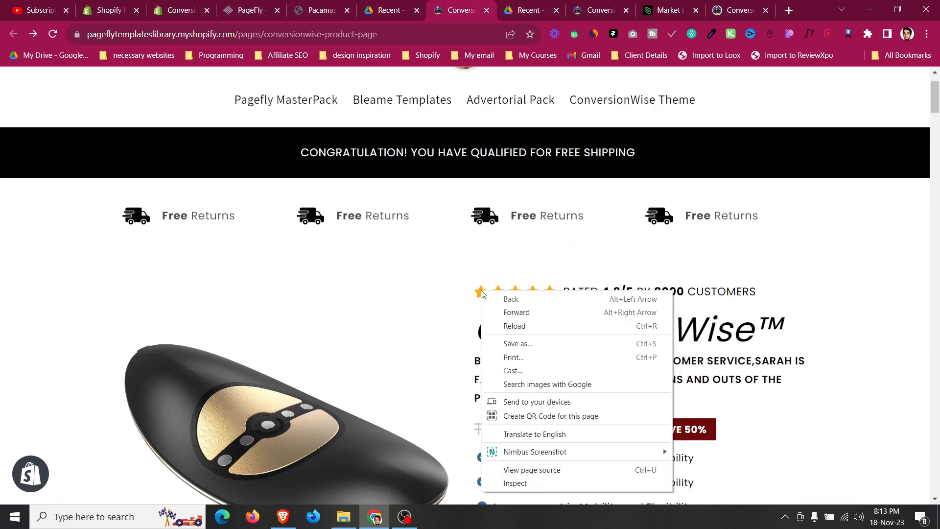
left_click(537, 482)
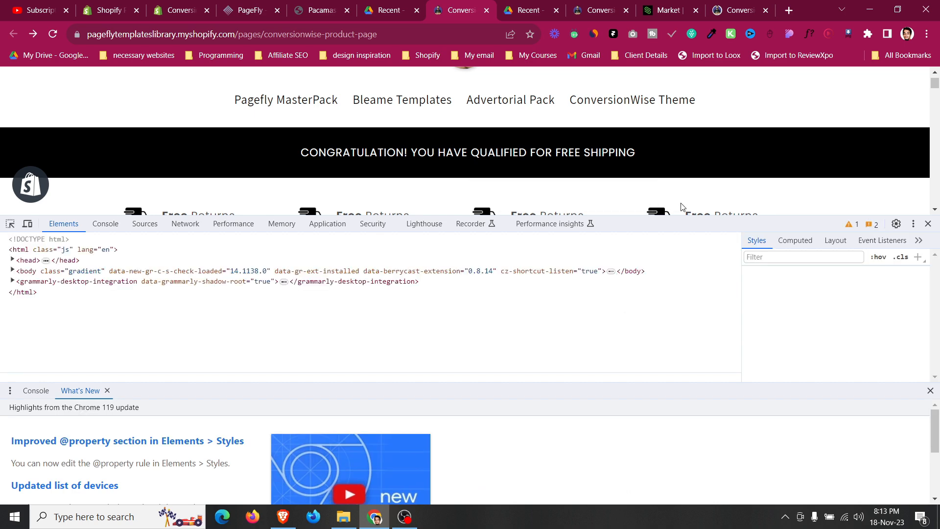
left_click_drag(692, 216, 717, 230)
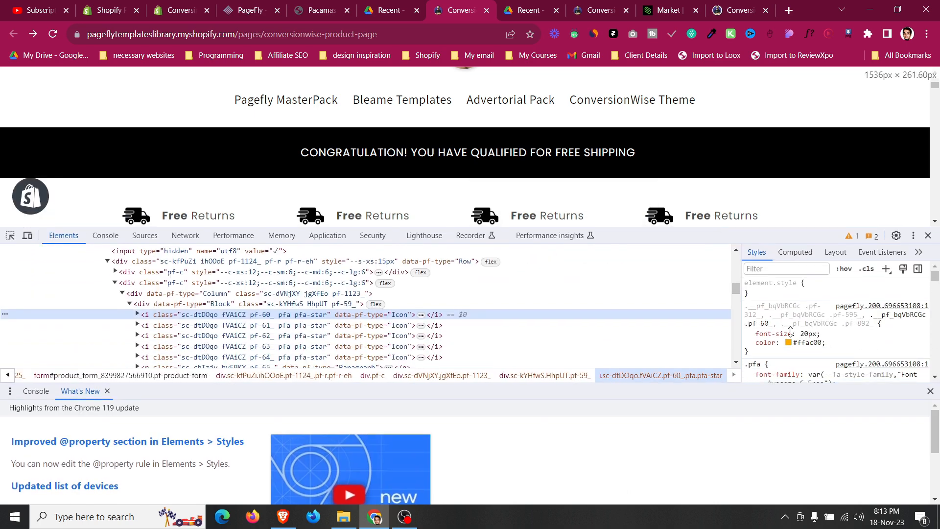
left_click(807, 343)
key("ctrl+c")
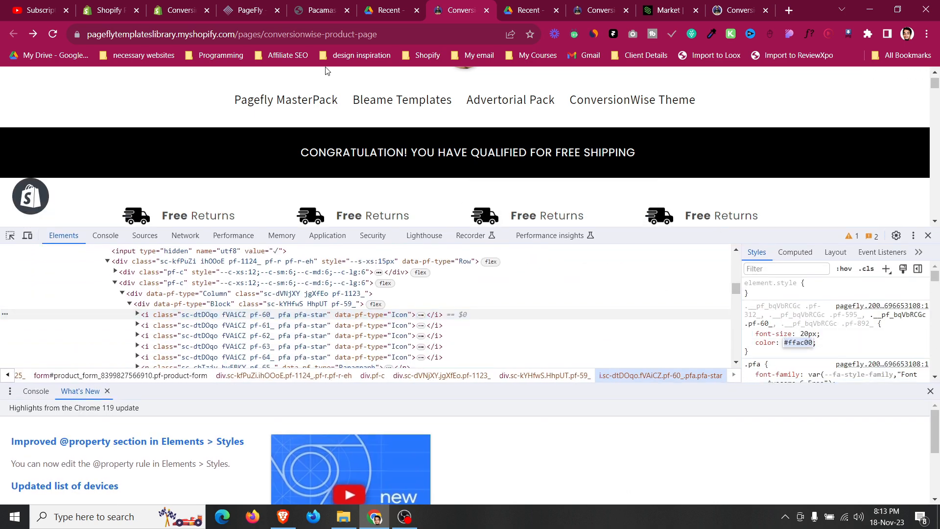
Paste the copied colour as the star icon's content colour, rgb(255, 172, 0).
left_click(243, 8)
left_click(411, 257)
left_click(827, 116)
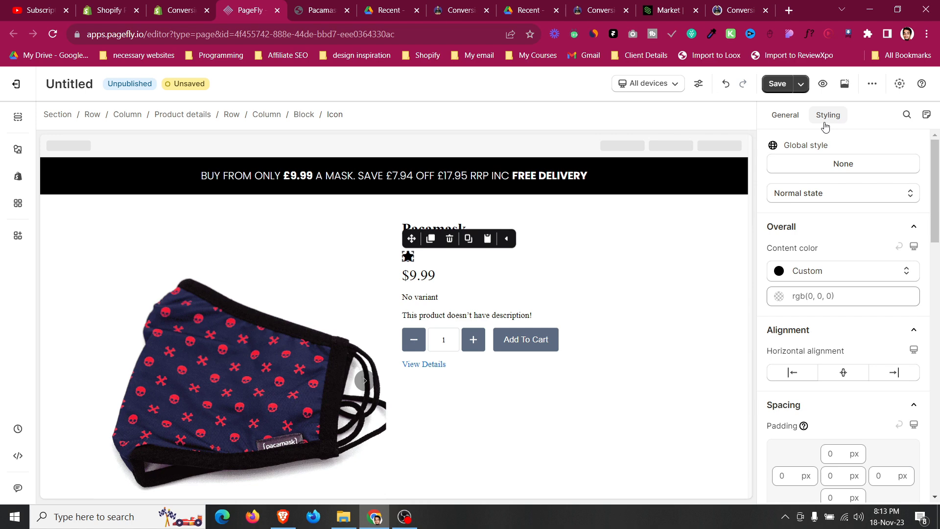
left_click(829, 301)
key("ctrl+a")
key("ctrl+v")
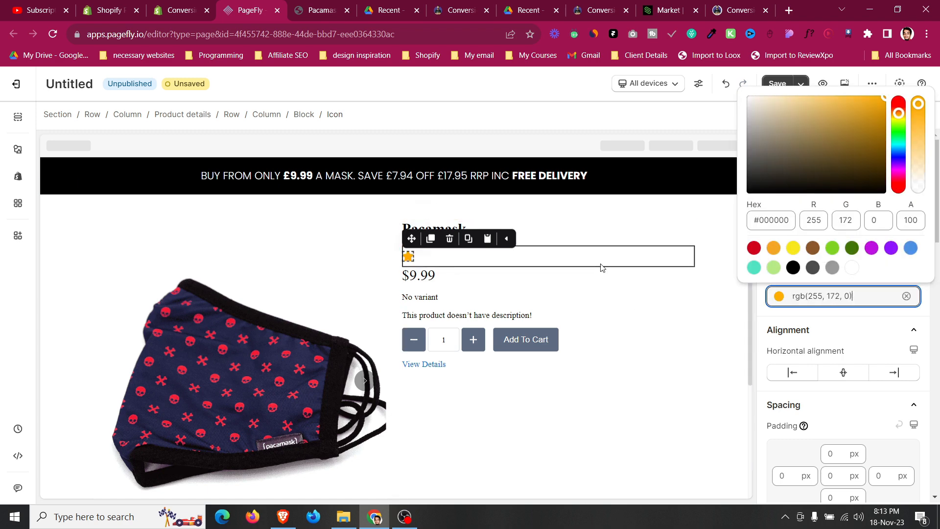
left_click(602, 267)
Duplicate the star icon four times to make a row of five stars.
left_click(410, 255)
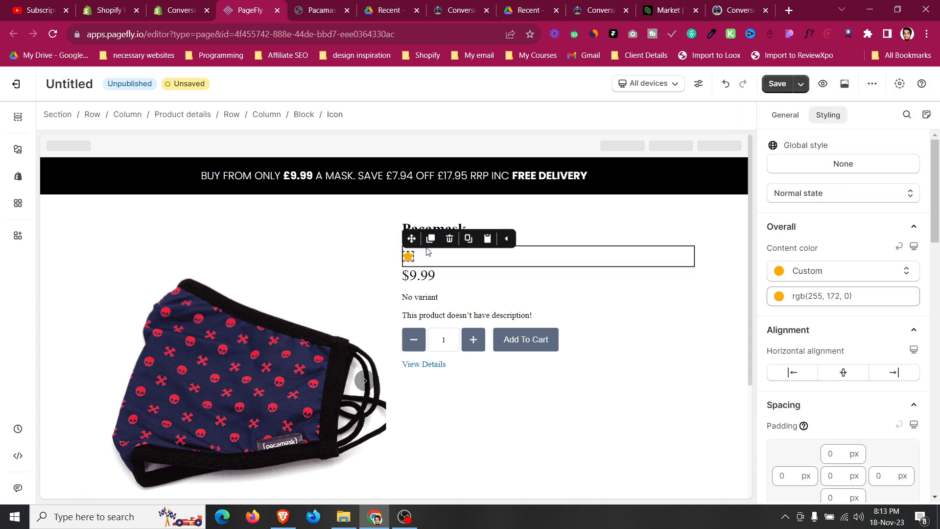
left_click(431, 240)
left_click(430, 239)
left_click(430, 239)
left_click(430, 240)
left_click(556, 245)
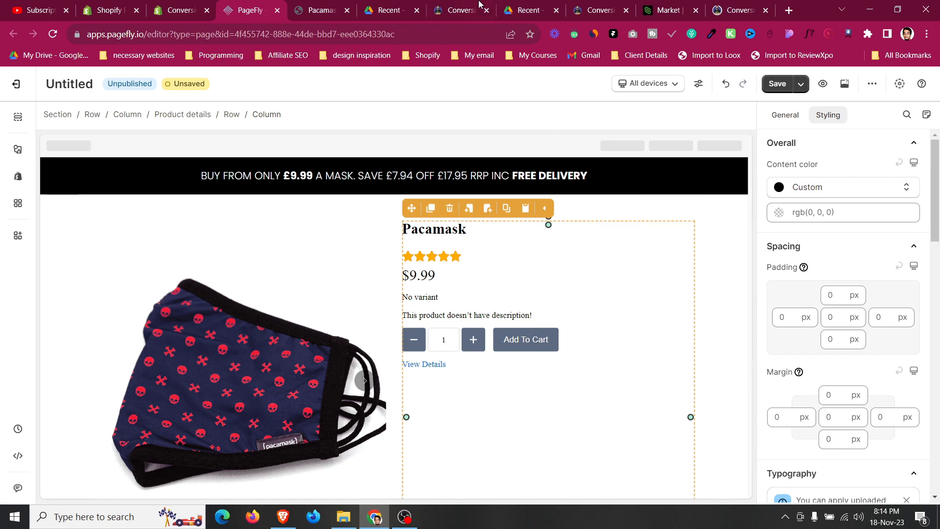
Copy the rating line text '5/5 rating based on 1000+ happy customers' from the Pacamask page.
left_click(329, 6)
left_click(255, 9)
key("ctrl+Tab")
right_click(666, 161)
left_click(628, 153)
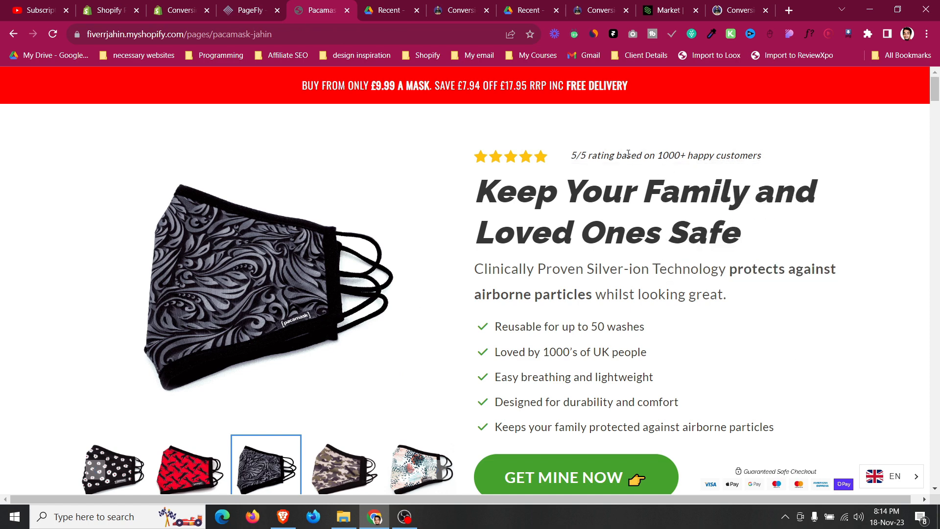
left_click_drag(574, 154, 746, 196)
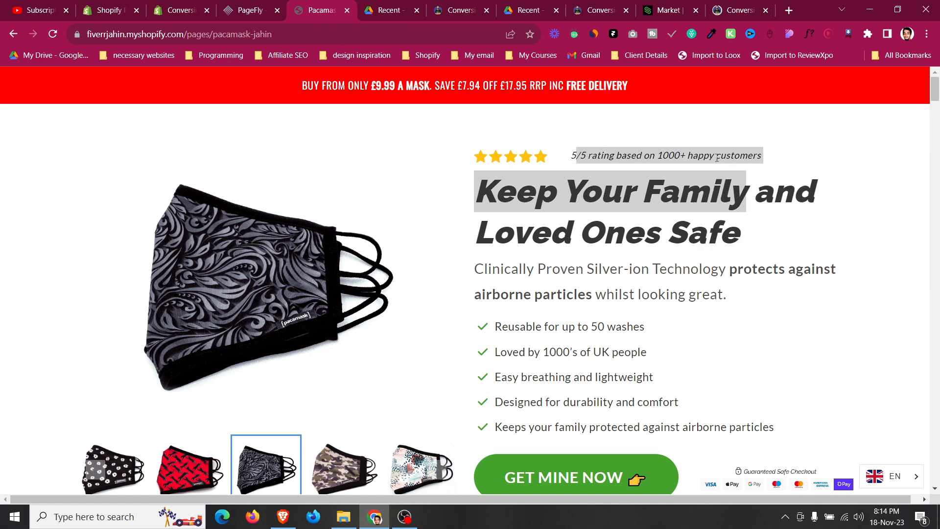
left_click(611, 174)
left_click_drag(568, 157, 761, 156)
right_click(667, 154)
left_click(682, 160)
left_click(254, 5)
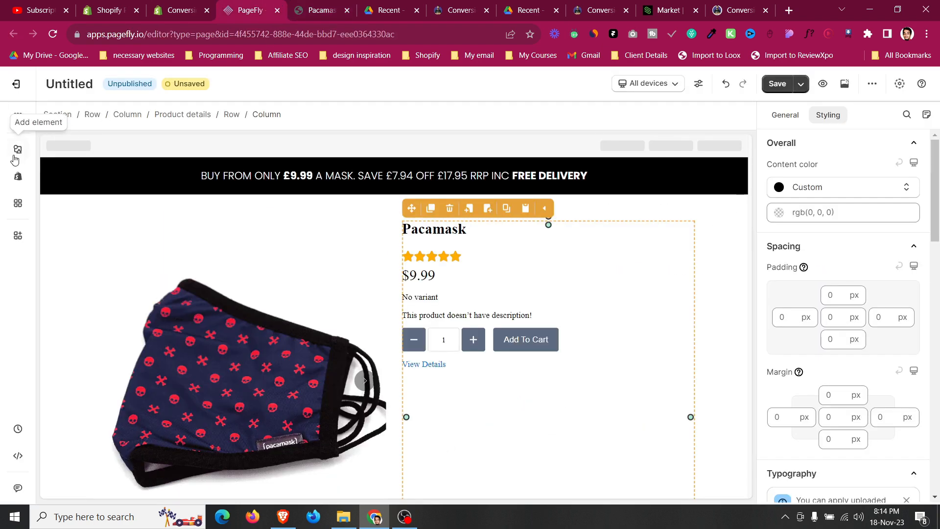
Add a Paragraph element into the star block and set its margins to 0 px.
left_click(15, 159)
left_click_drag(126, 284, 463, 257)
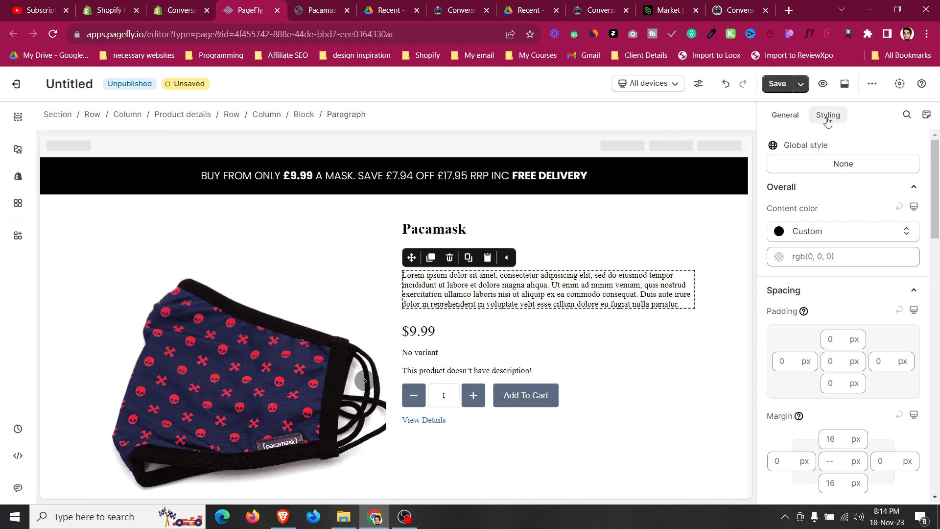
left_click(836, 463)
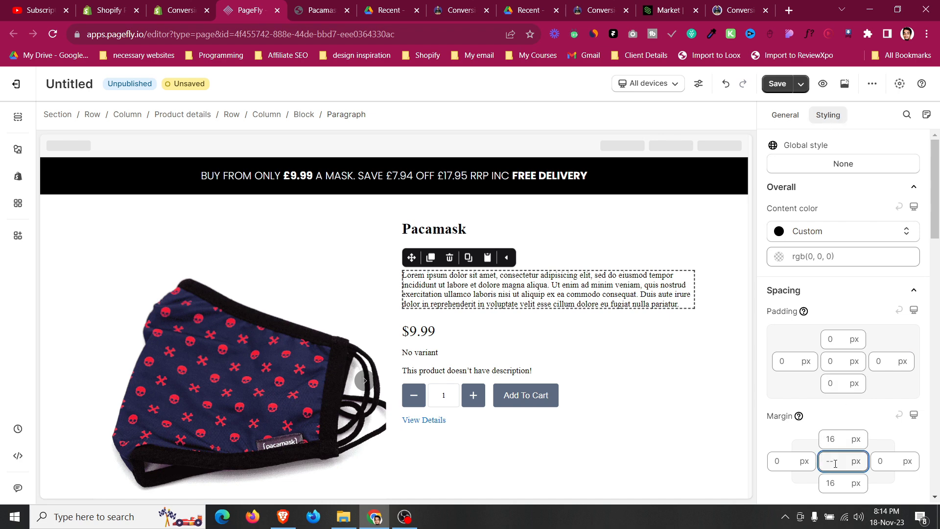
type("0")
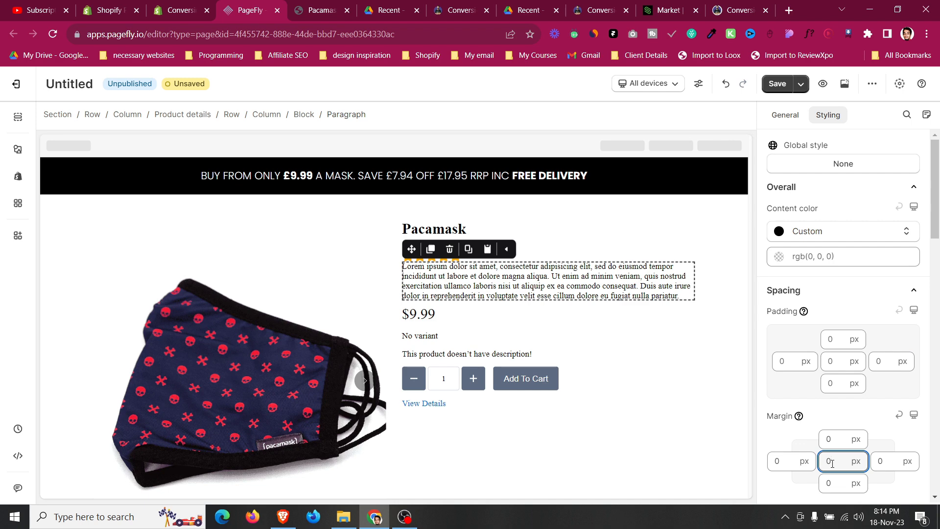
Replace the paragraph text with the copied rating line.
left_click(786, 115)
key("ctrl+a")
key("ctrl+v")
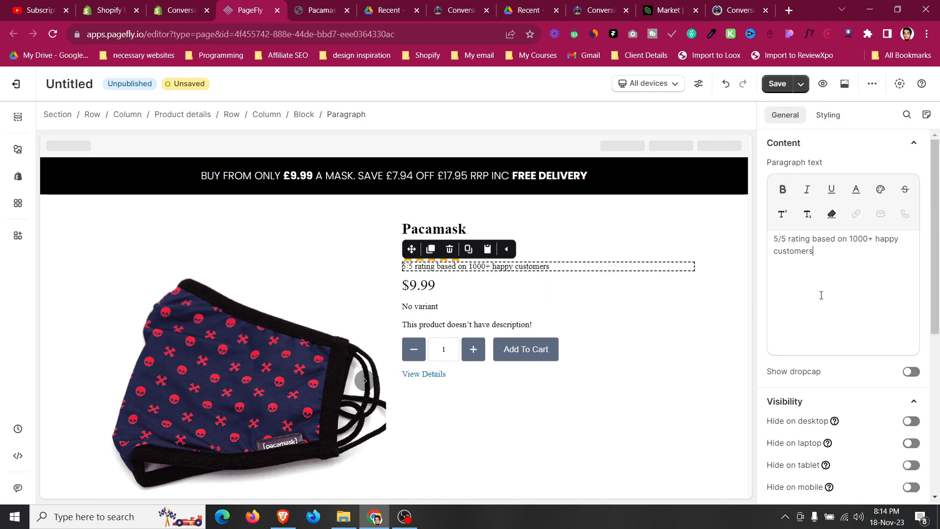
Set the rating paragraph's font to Poppins and make it italic.
left_click(828, 115)
scroll(830, 307, "down", 1)
scroll(830, 308, "down", 6)
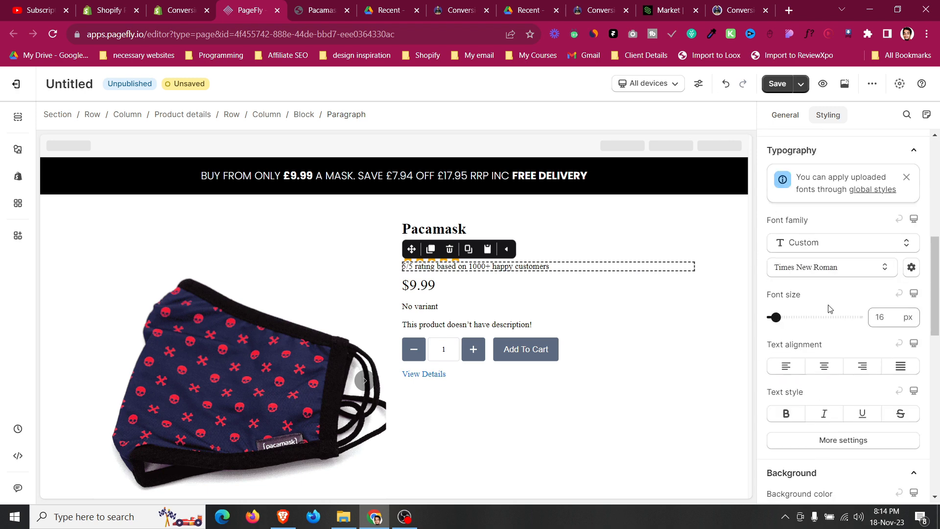
left_click(829, 278)
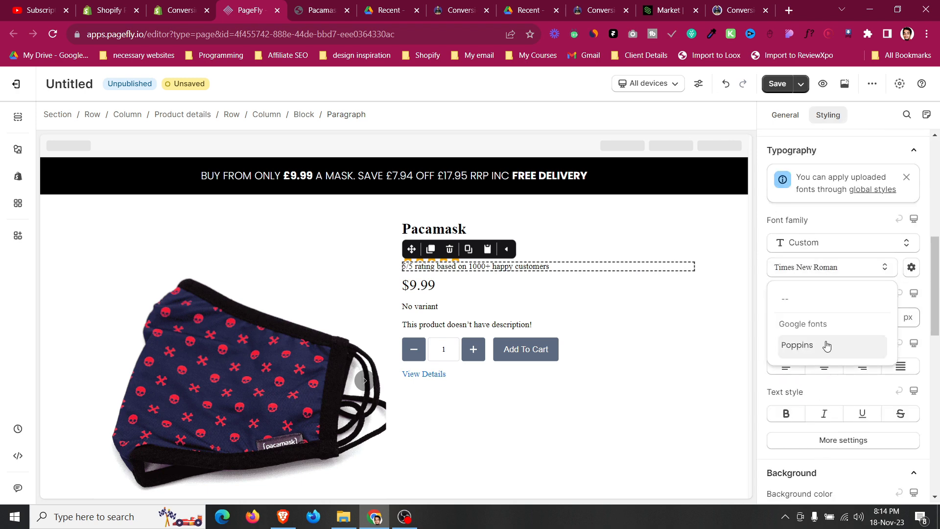
left_click(826, 345)
left_click(888, 314)
left_click(824, 414)
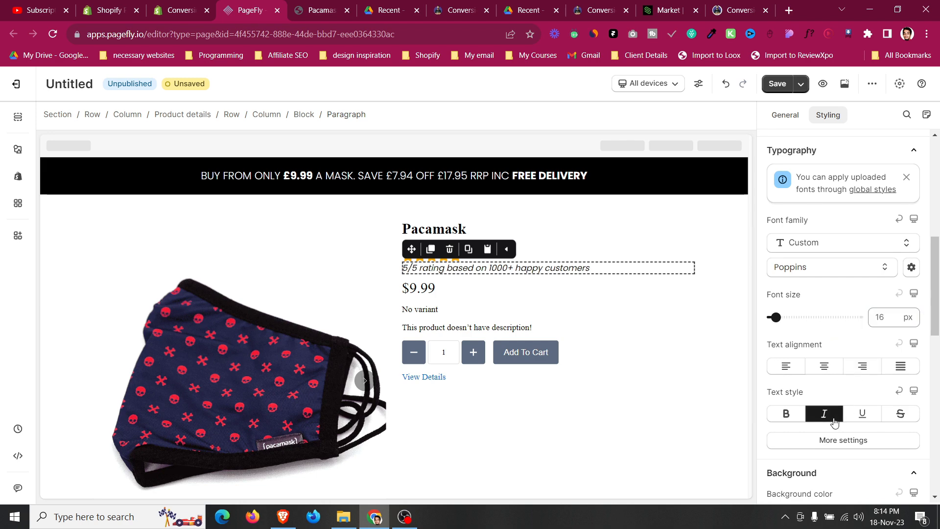
Set the rating block's display style to Flex so stars and text sit on one line.
left_click(307, 117)
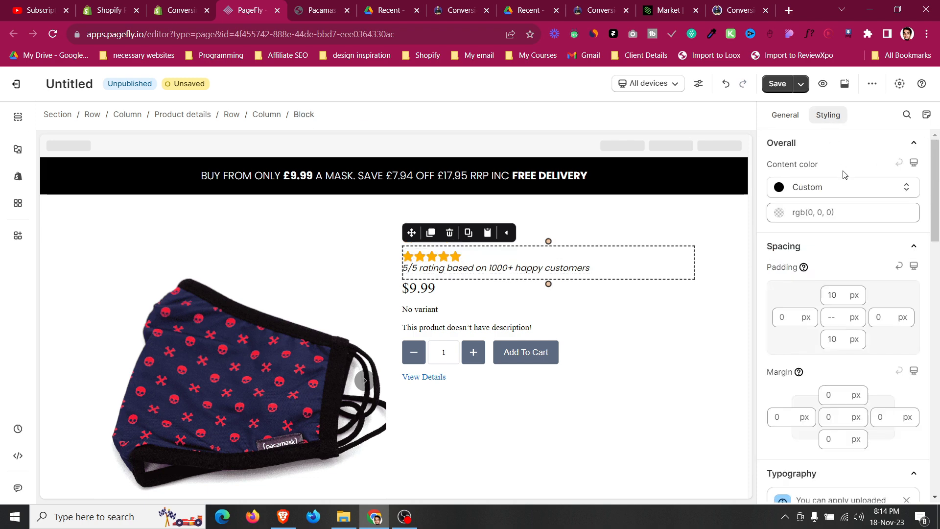
scroll(842, 176, "down", 10)
scroll(844, 176, "down", 3)
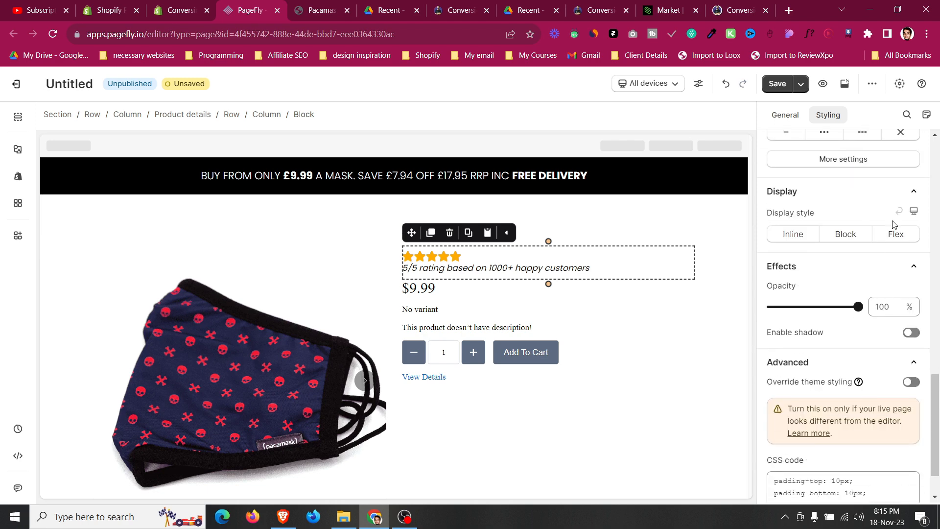
left_click(894, 234)
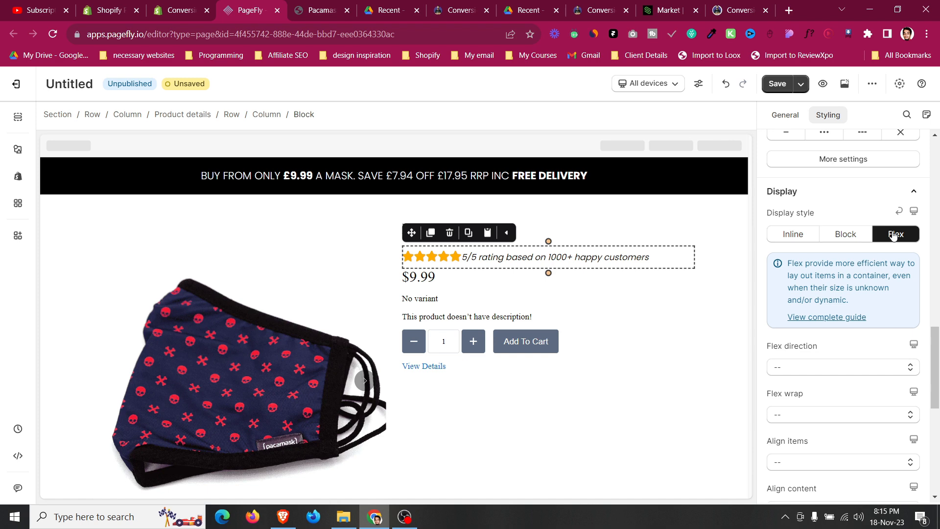
Set the rating paragraph's font size to 18 px.
left_click(637, 259)
left_click(881, 319)
key("BackSpace")
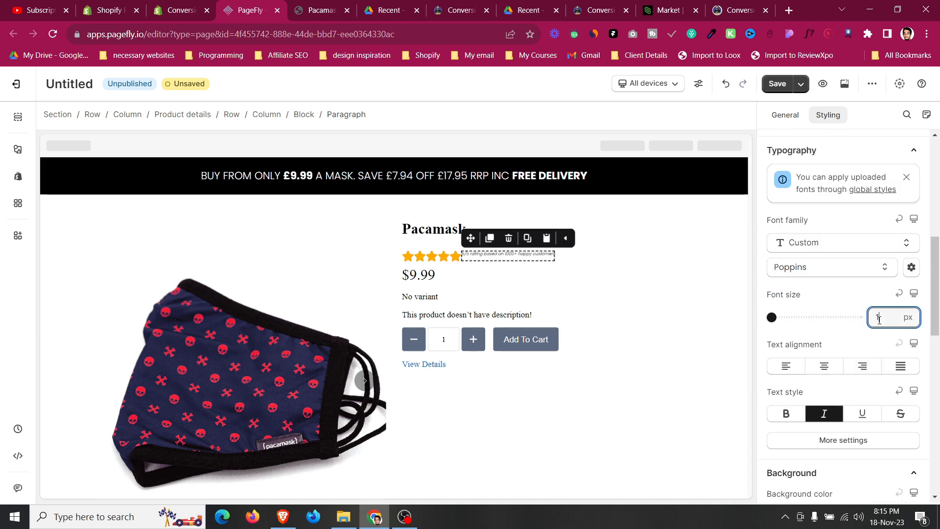
type("9")
key("BackSpace")
type("8")
left_click(548, 246)
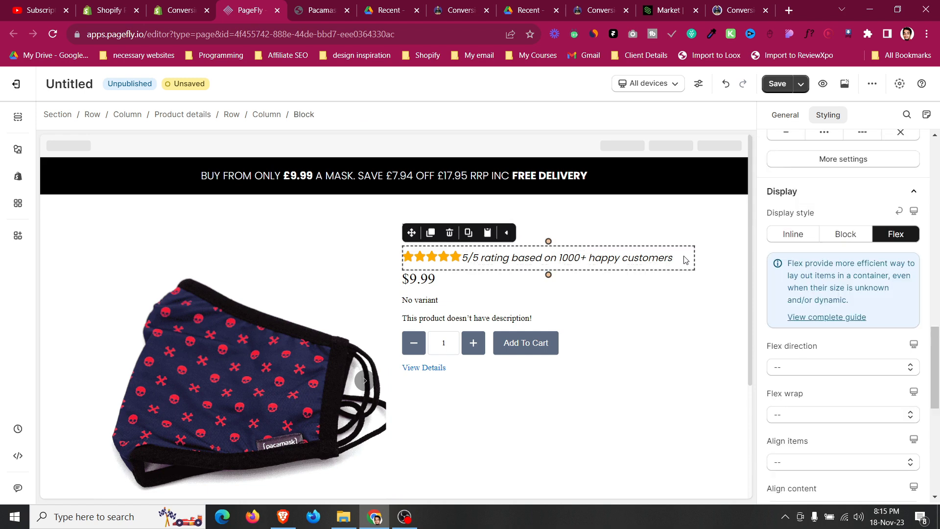
Give the rating paragraph a left margin of 5 px to separate it from the stars.
left_click(618, 260)
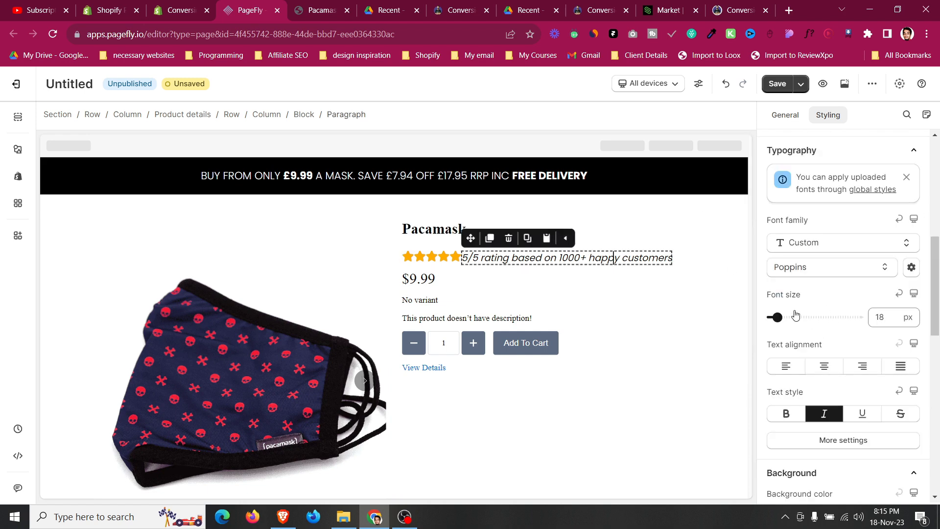
scroll(799, 311, "down", 4)
scroll(799, 311, "up", 8)
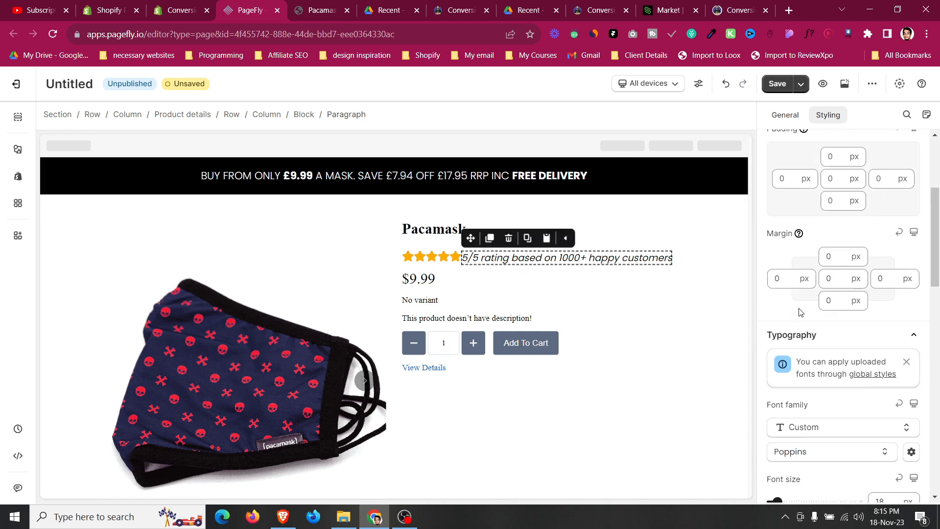
left_click(781, 339)
key("BackSpace")
type("5")
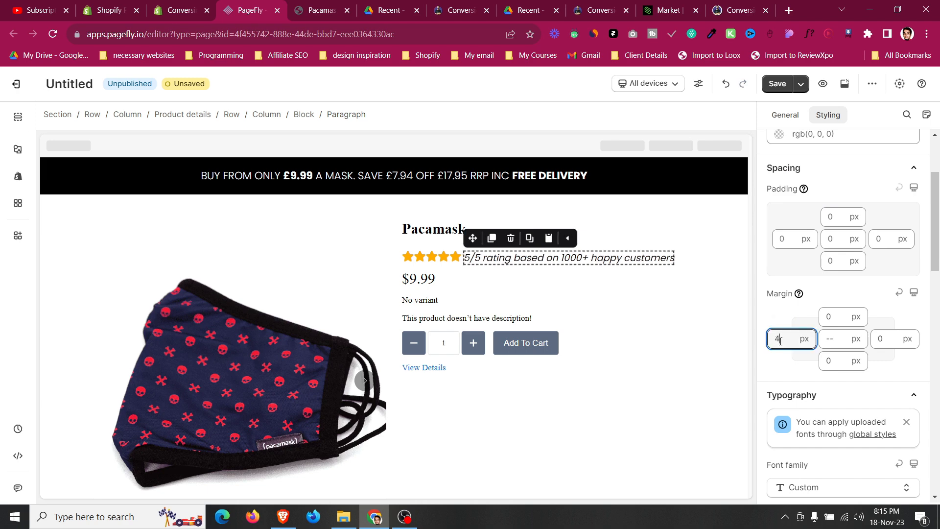
left_click(663, 251)
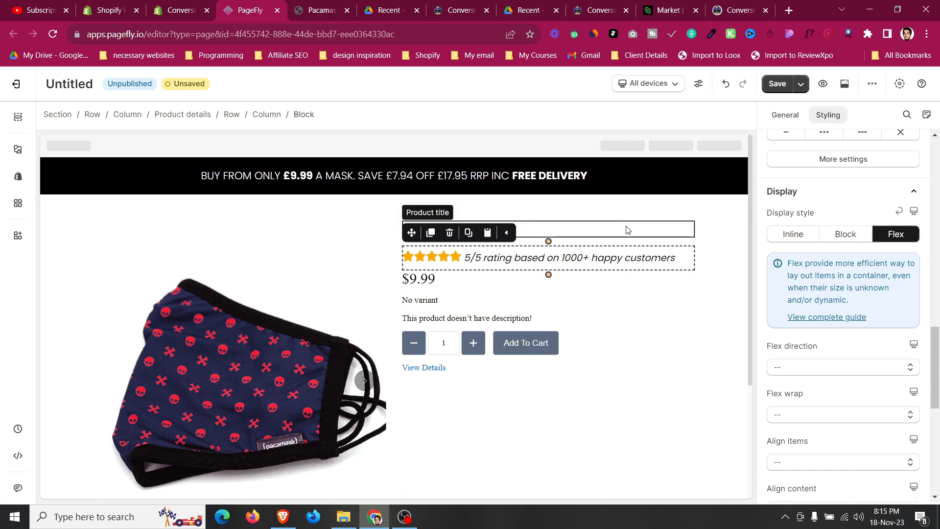
Delete the product title element from the product details column.
left_click(626, 227)
left_click(448, 209)
left_click(450, 210)
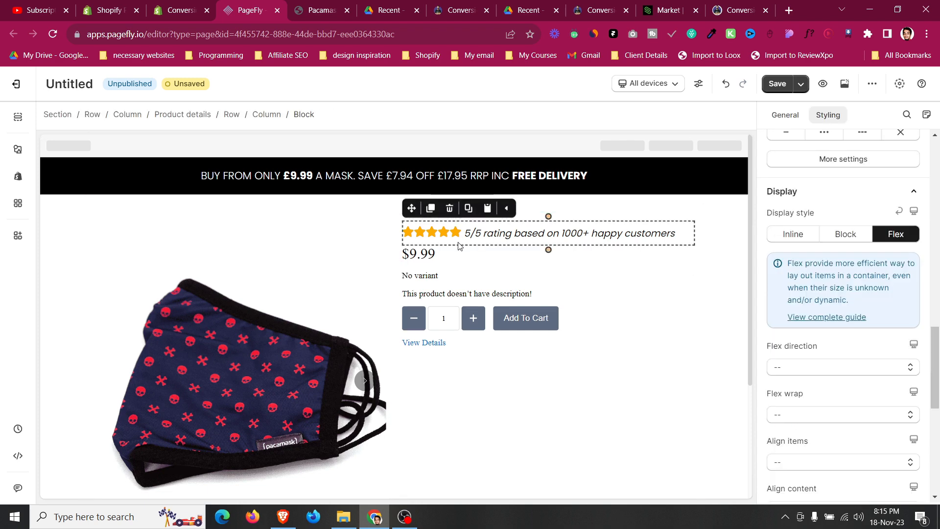
Copy the 'Keep Your Family and Loved Ones Safe' headline from the live Pacamask page.
left_click(312, 5)
left_click_drag(486, 196, 736, 233)
key("ctrl+c")
right_click(689, 226)
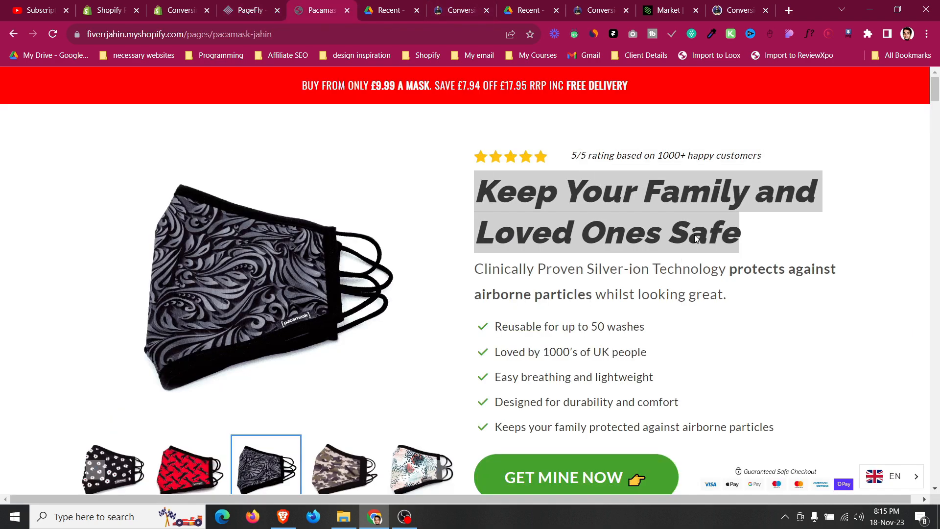
left_click(388, 178)
left_click(245, 6)
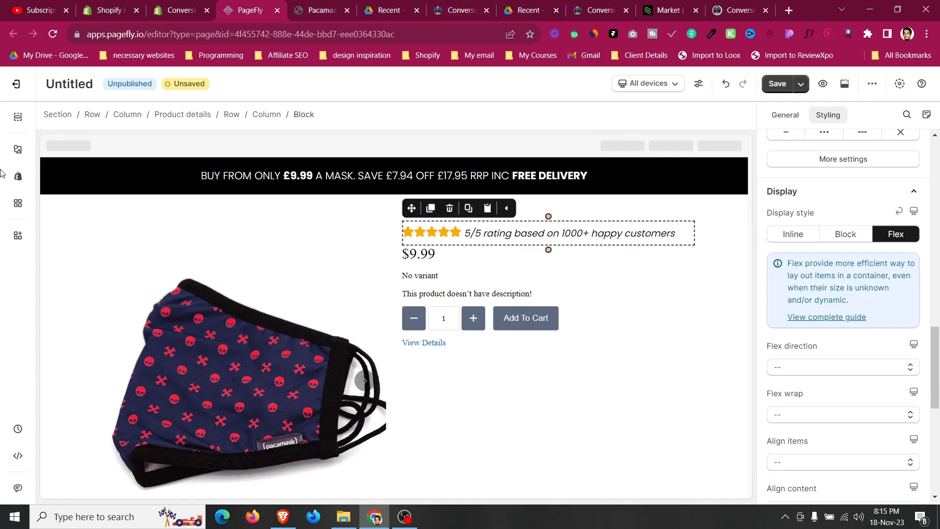
Add a Heading element between the rating block and the price.
left_click(17, 148)
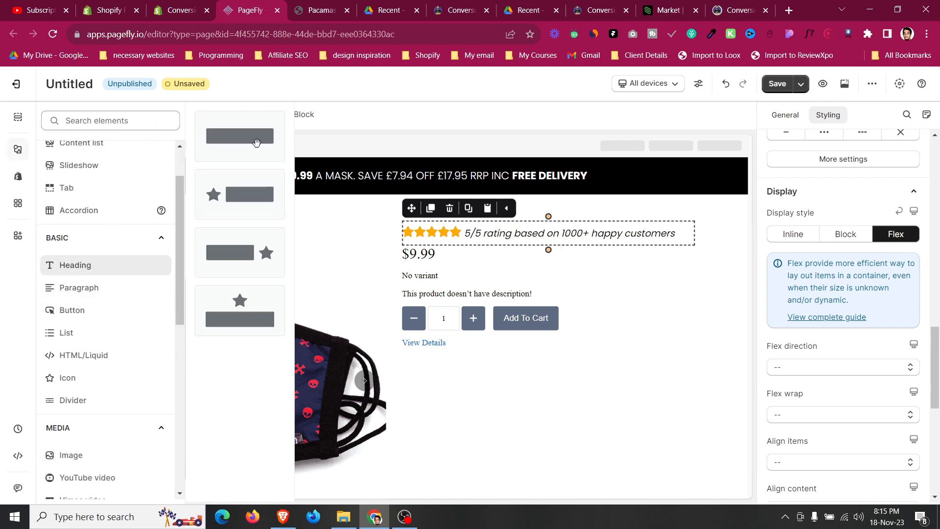
mouse_move(236, 139)
left_mouse_down()
mouse_move(588, 270)
mouse_move(597, 253)
mouse_move(598, 264)
left_mouse_up()
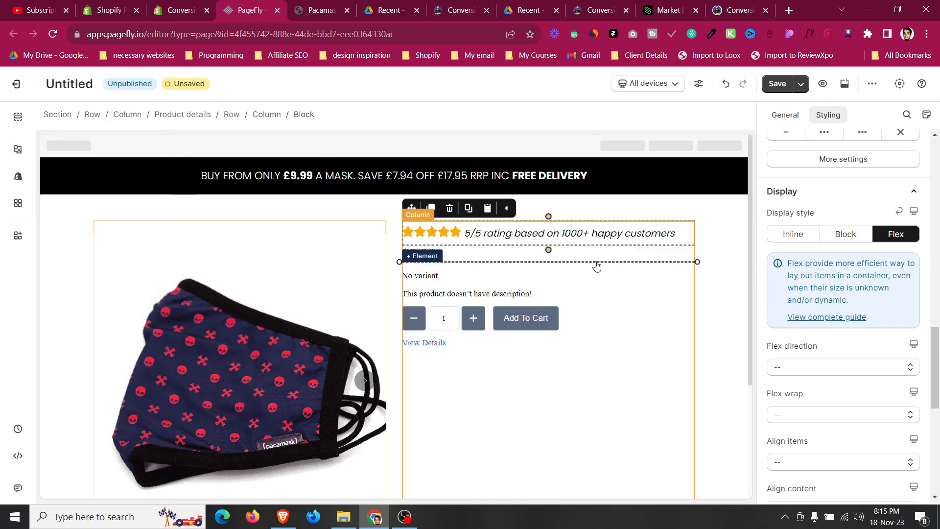
left_click(555, 260)
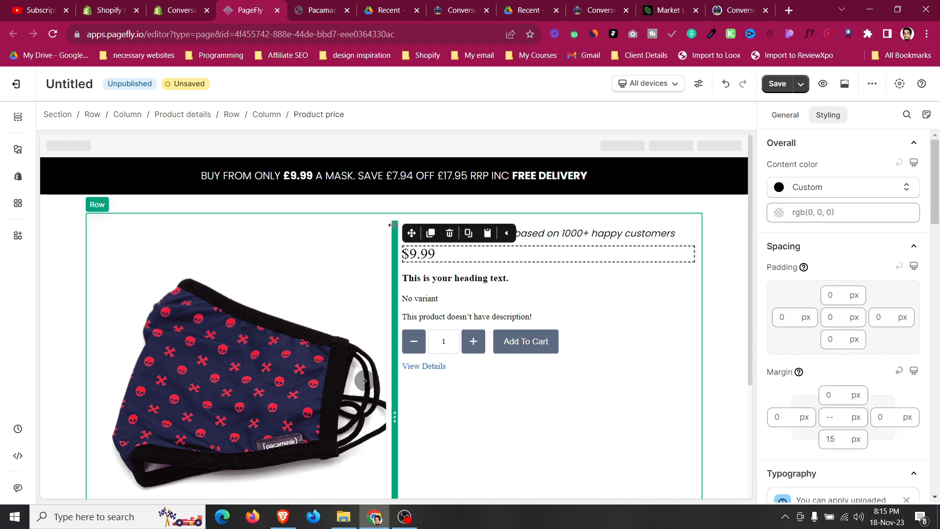
mouse_move(411, 233)
left_mouse_down()
mouse_move(483, 277)
mouse_move(481, 289)
left_mouse_up()
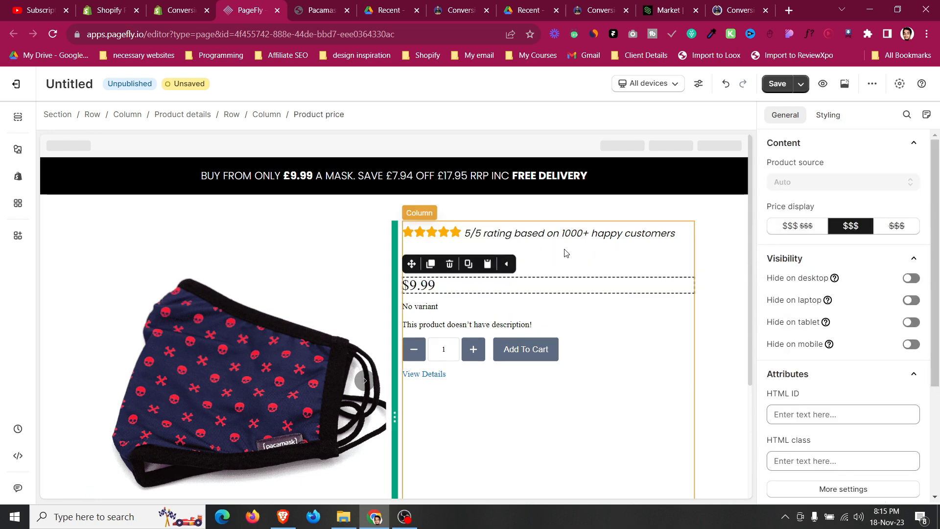
left_click(566, 257)
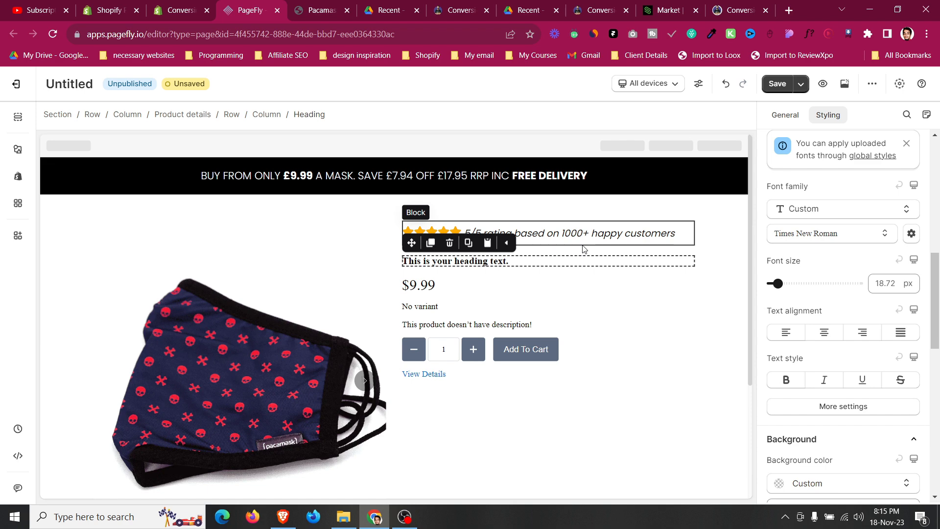
Set the new heading's margin to 0 px.
left_click(584, 247)
left_click(470, 261)
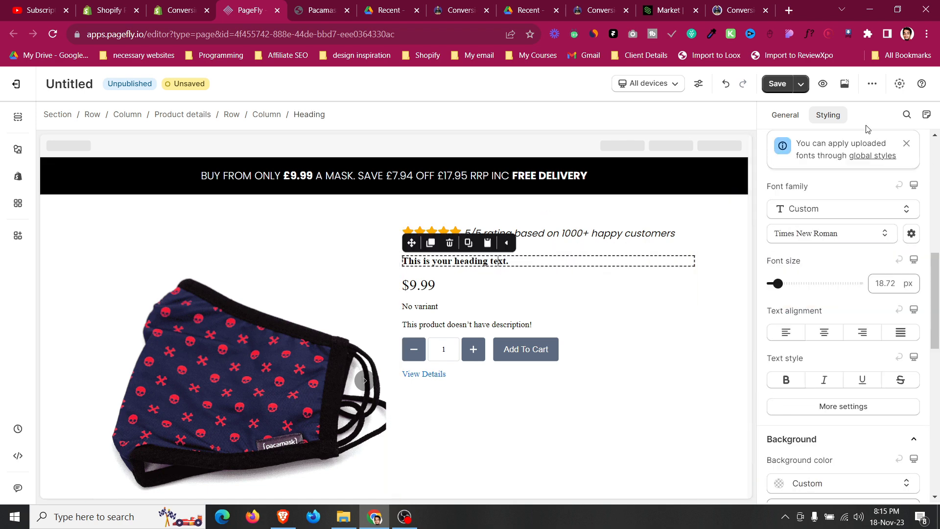
scroll(882, 372, "up", 9)
scroll(861, 377, "down", 3)
left_click(835, 367)
type("0")
scroll(860, 357, "down", 5)
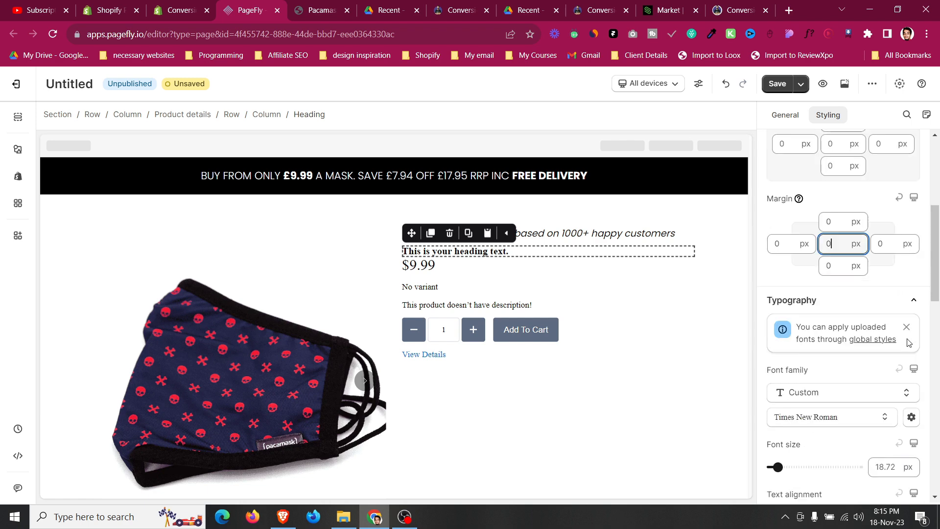
Set the heading's font to Poppins at 45 px.
left_click(823, 294)
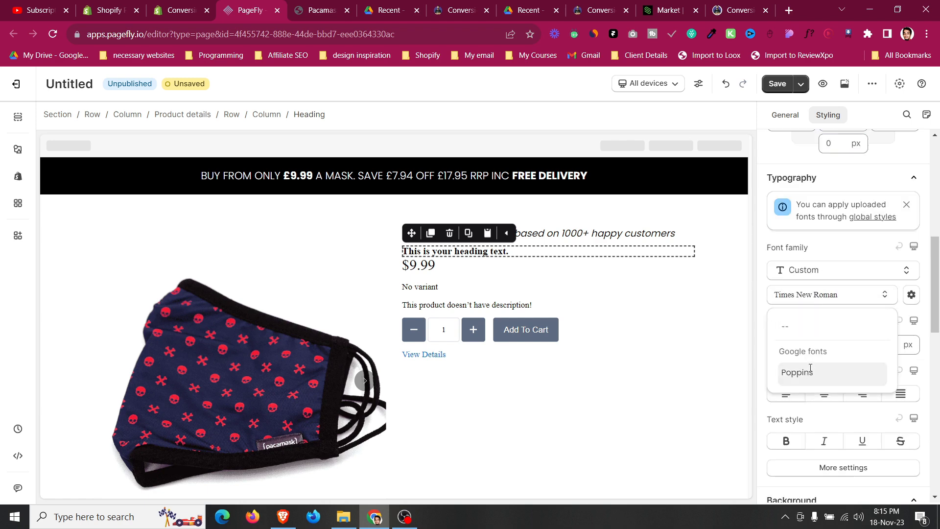
left_click(809, 372)
left_click(883, 345)
type("45")
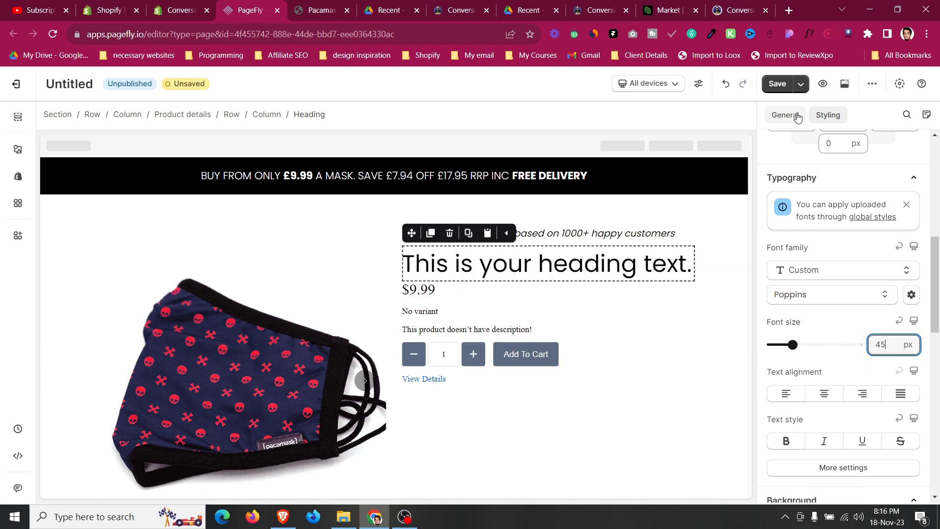
Replace the heading text with the copied 'Keep Your Family and Loved Ones Safe' headline.
left_click(786, 115)
left_click(814, 283)
key("ctrl+a")
key("ctrl+v")
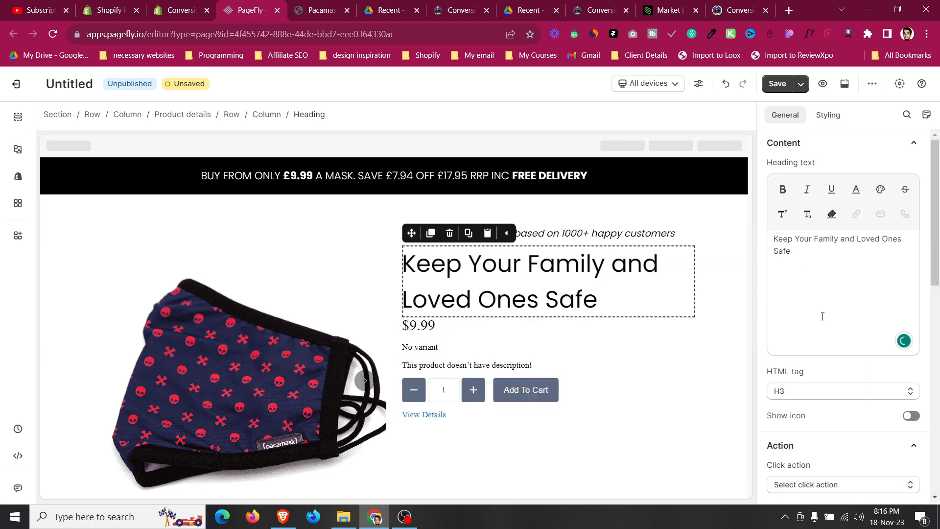
Change the heading's HTML tag to H1.
left_click(826, 397)
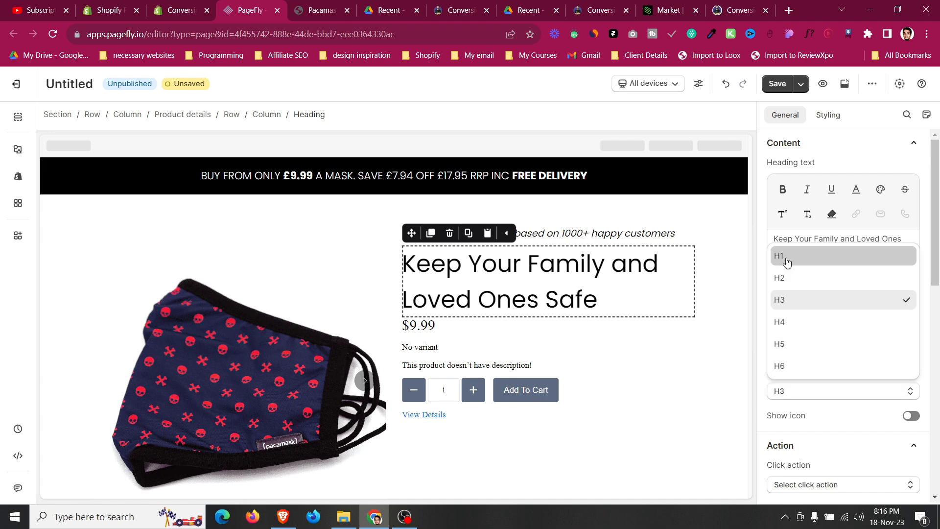
left_click(787, 255)
Set the heading's line height to 52 px.
left_click(828, 115)
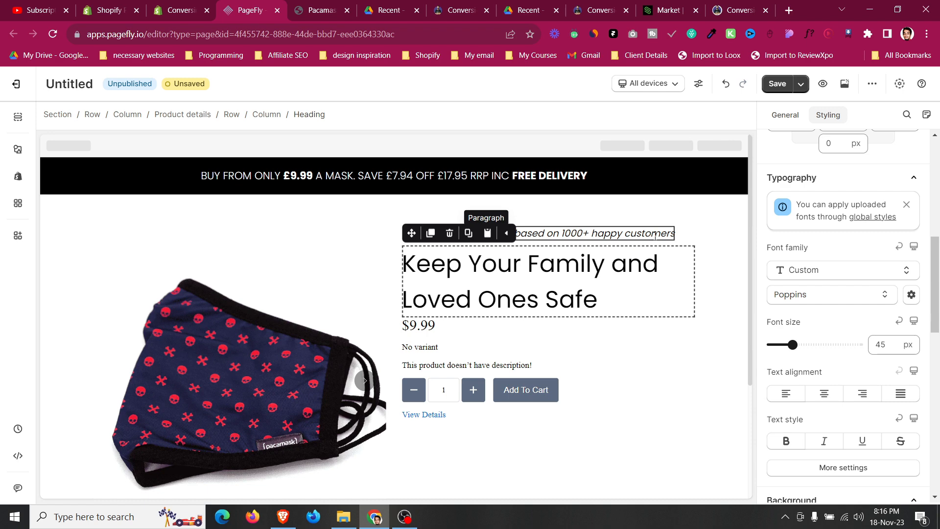
scroll(849, 350, "down", 1)
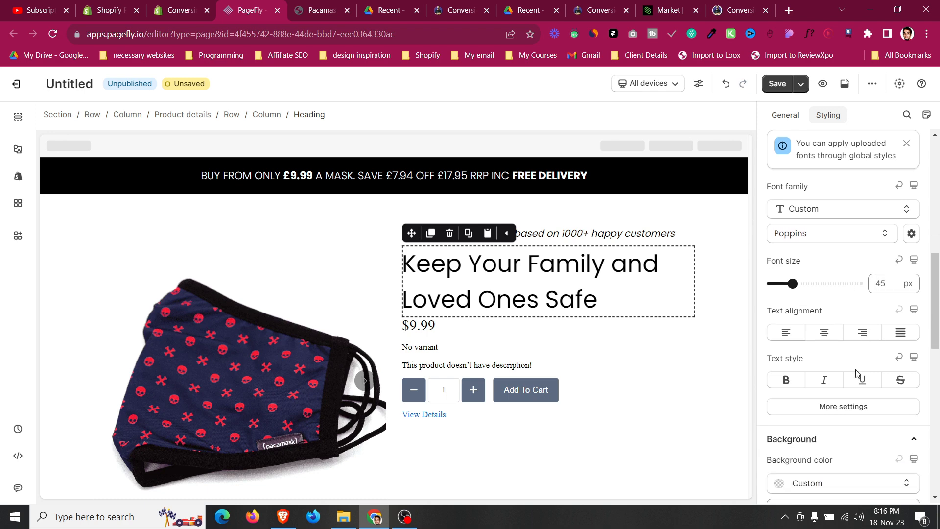
left_click(857, 406)
left_click(880, 284)
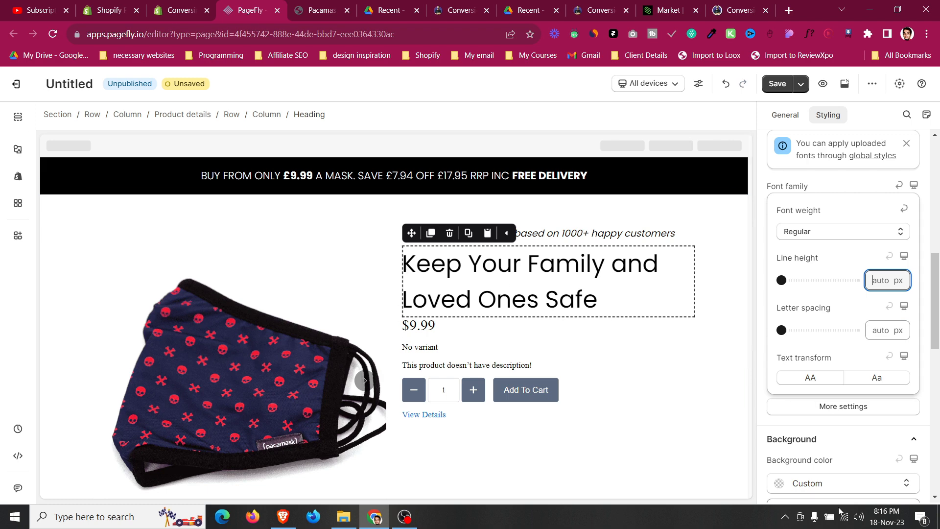
left_click(785, 516)
left_click(768, 492)
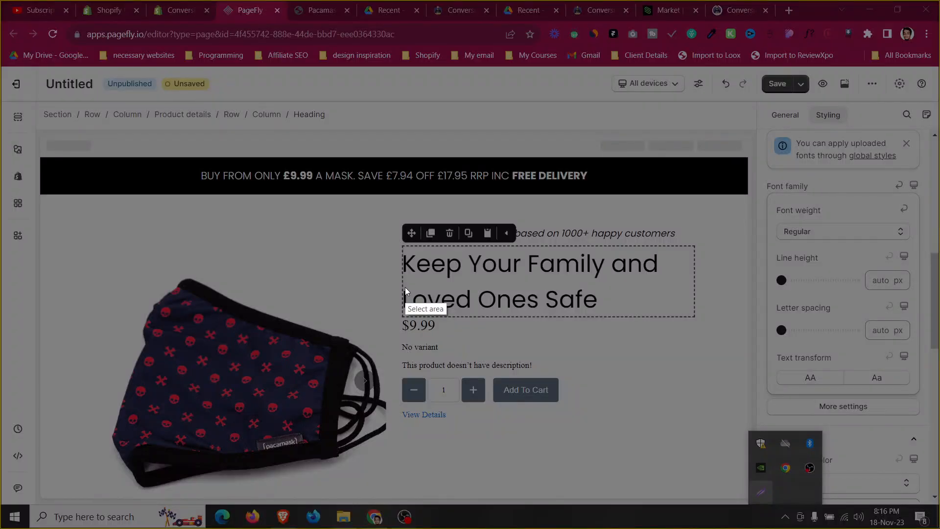
left_click_drag(401, 269, 451, 294)
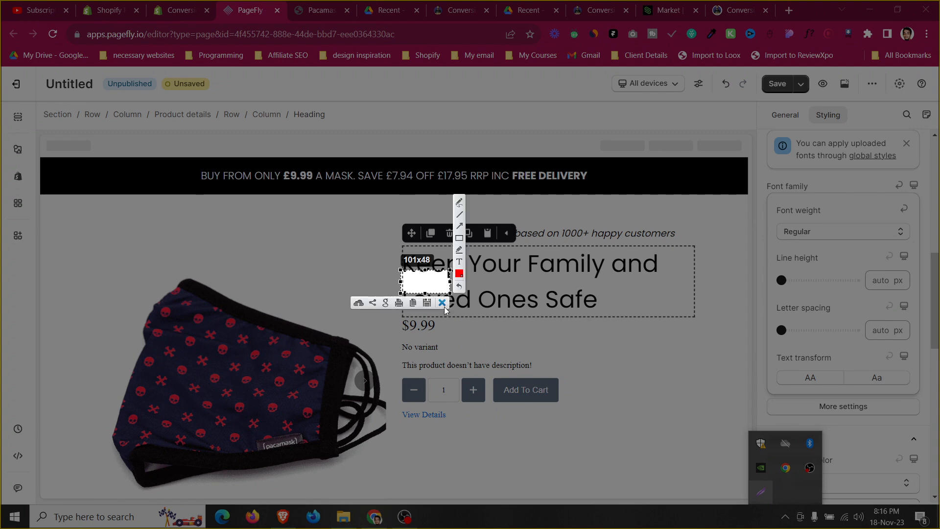
key("ctrl+c")
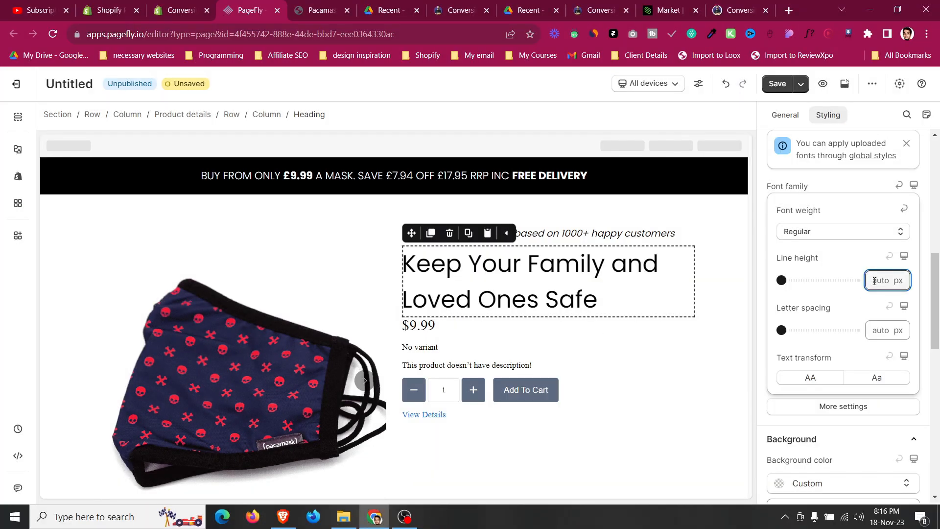
type("52")
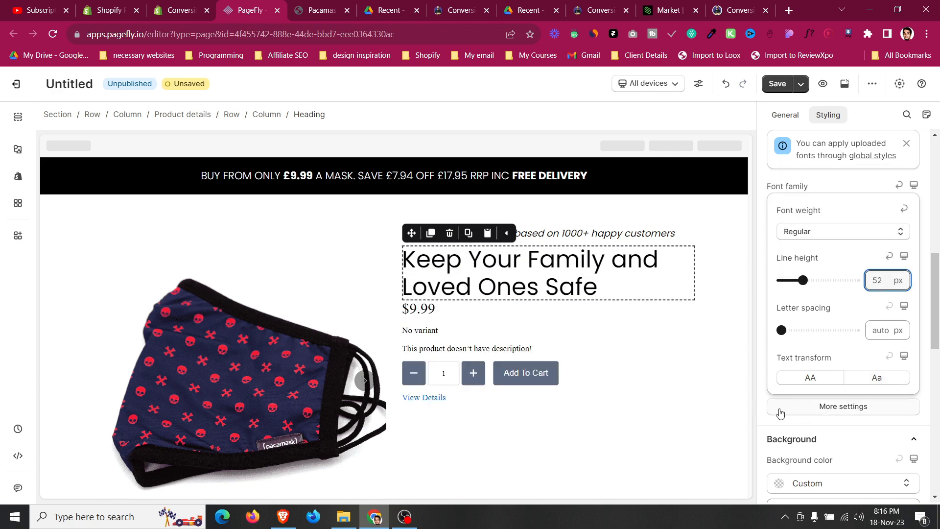
Set the heading's font weight to Semi Bold.
left_click(760, 398)
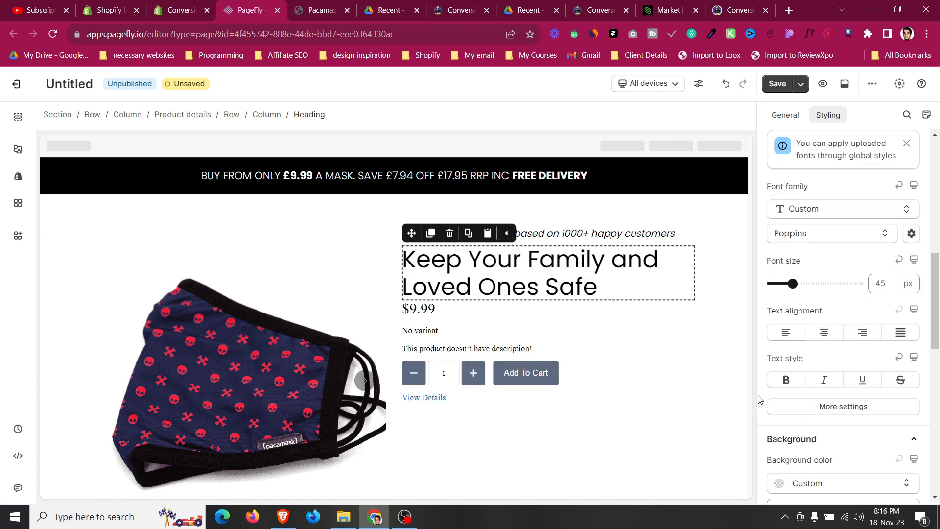
left_click(833, 407)
left_click(833, 231)
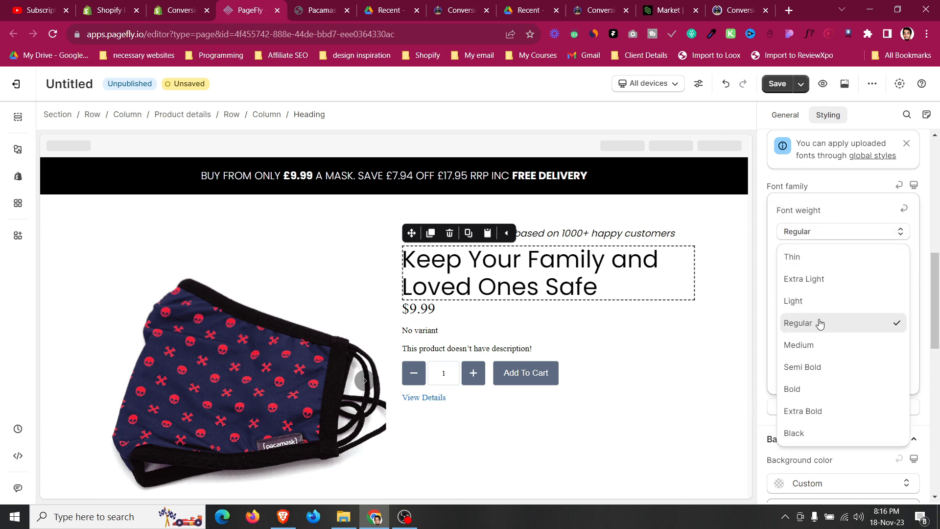
left_click(817, 368)
Increase the heading's font size to 50 px.
left_click(762, 396)
left_click(887, 282)
key("Up")
key("Up")
key("Up")
key("Up")
key("Up")
key("Up")
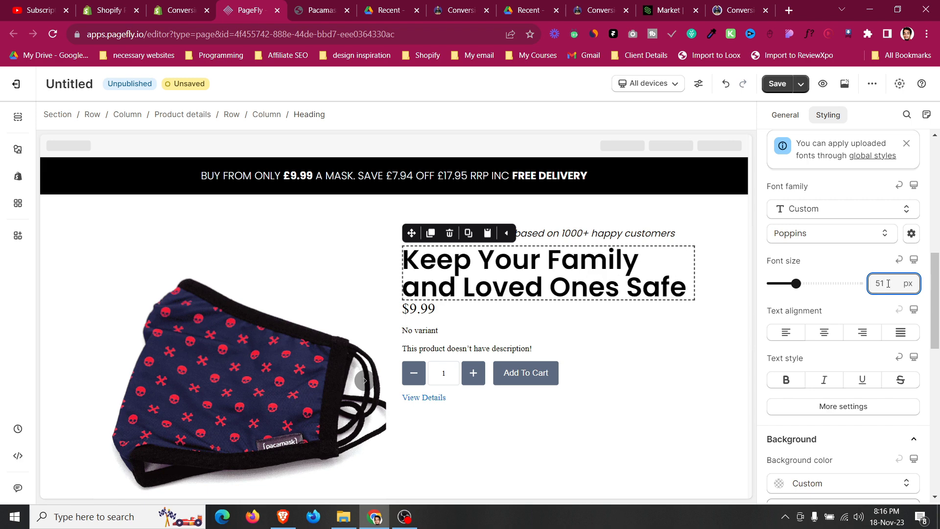
key("Up")
Increase the heading's line height to 57 px.
left_click(860, 407)
left_click(883, 288)
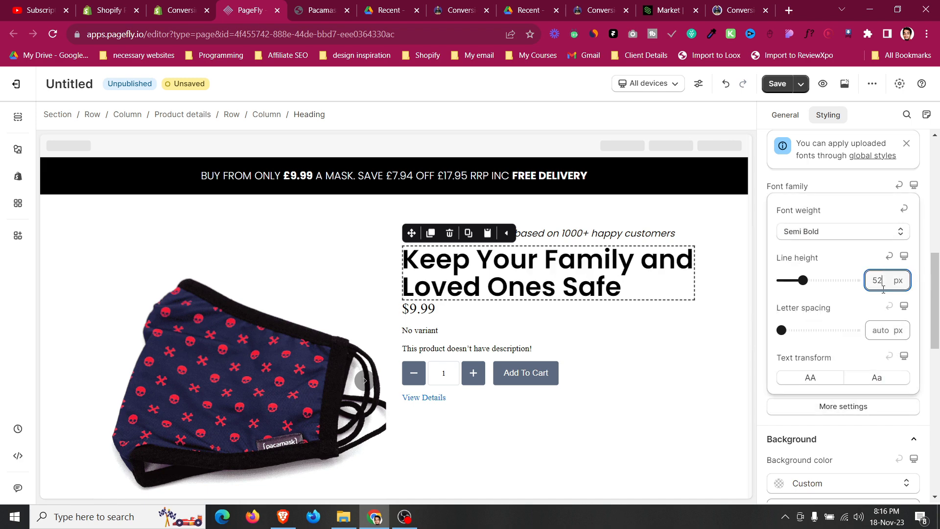
key("Up")
key("Up")
key("Up")
key("Up")
key("Up")
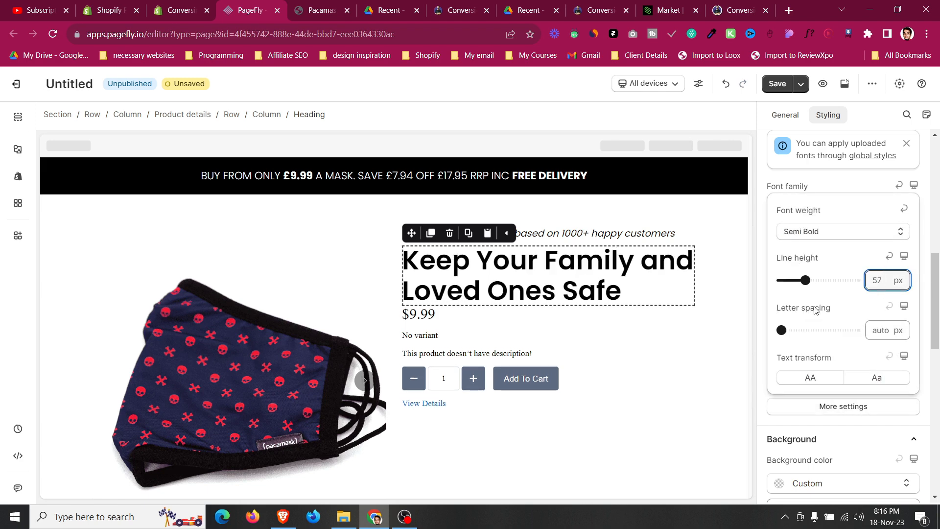
Compare with the live page and make the heading italic.
left_click(688, 234)
left_click(332, 4)
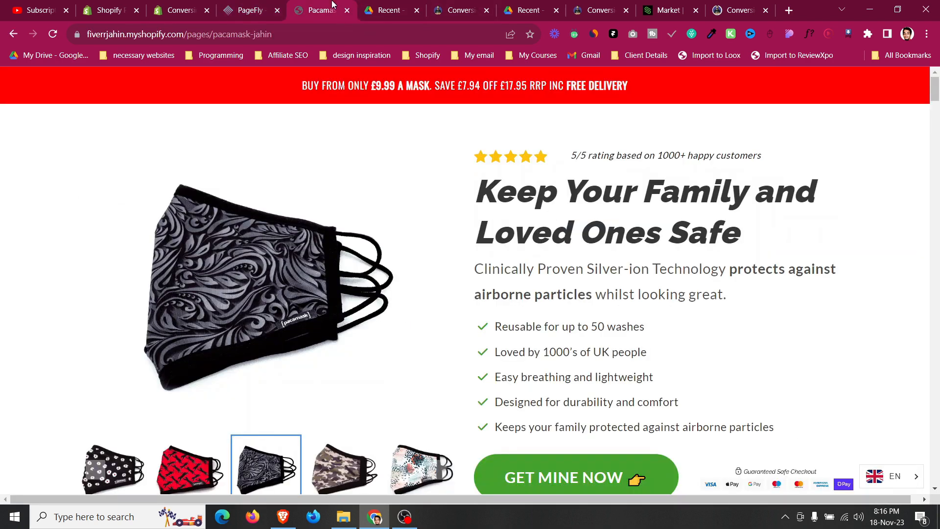
left_click(247, 10)
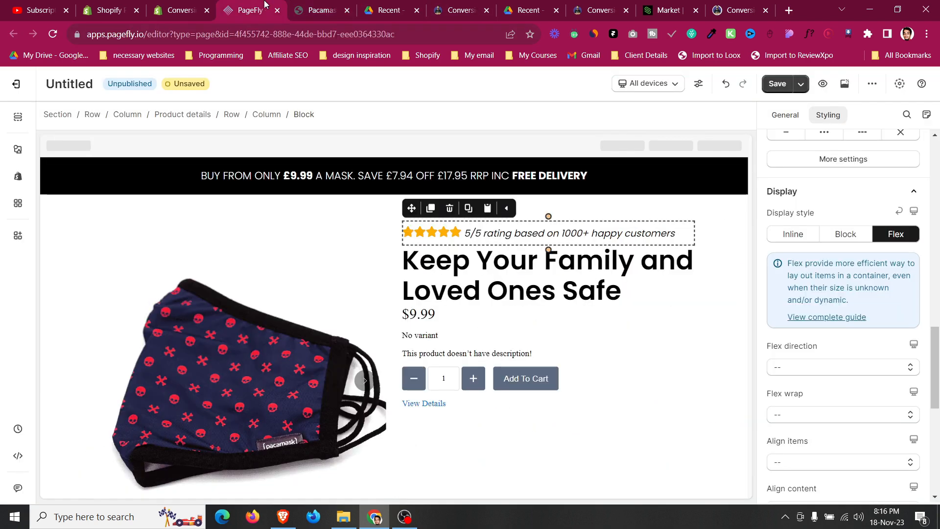
scroll(832, 245, "down", 3)
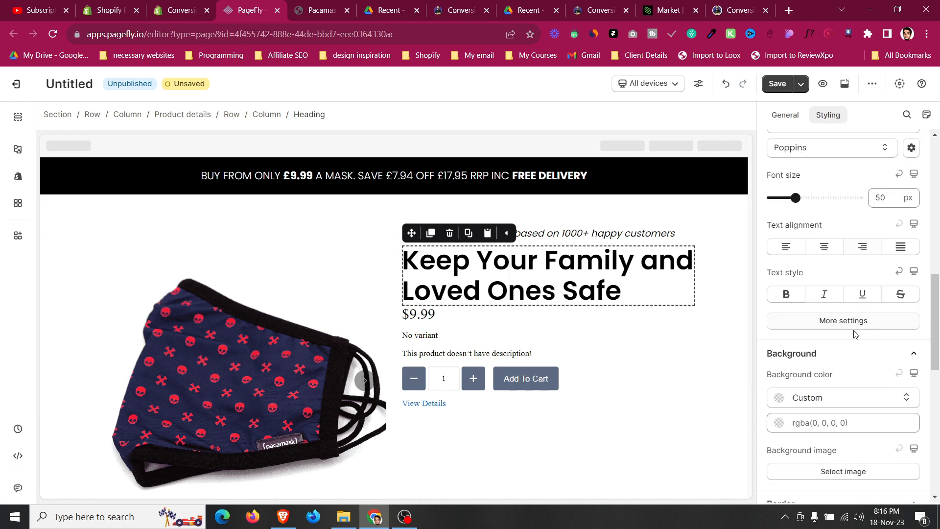
left_click(827, 257)
scroll(832, 342, "up", 7)
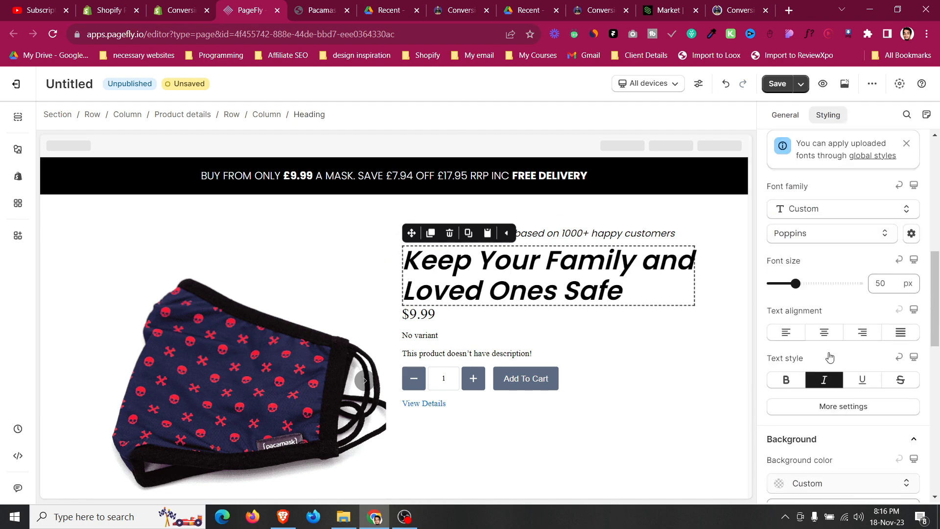
Set the heading's top and bottom margins to 5 px.
left_click(834, 342)
type("1")
key("BackSpace")
type("5")
left_click(835, 388)
key("BackSpace")
type("5")
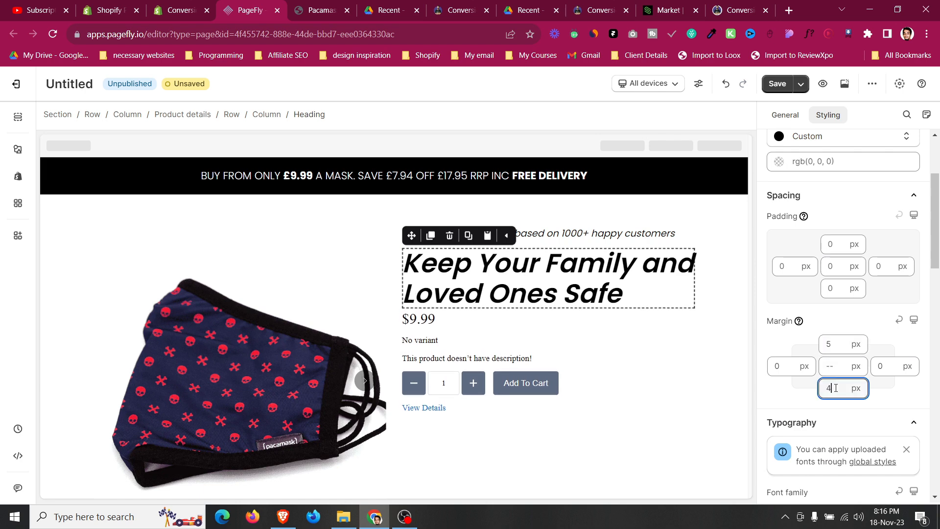
left_click(685, 237)
scroll(831, 238, "up", 5)
scroll(832, 237, "up", 5)
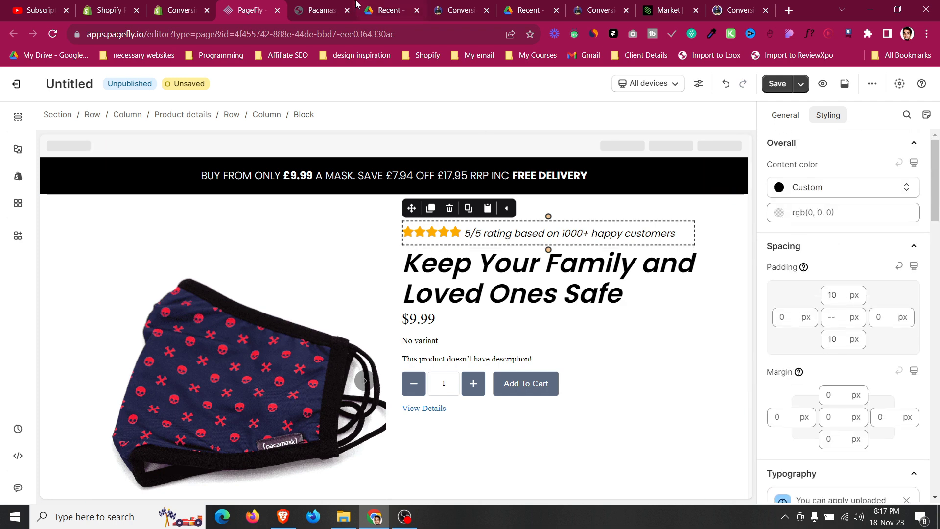
Copy the subtitle paragraph text from the live Pacamask page.
left_click(318, 5)
left_click_drag(476, 269, 745, 298)
key("ctrl+c")
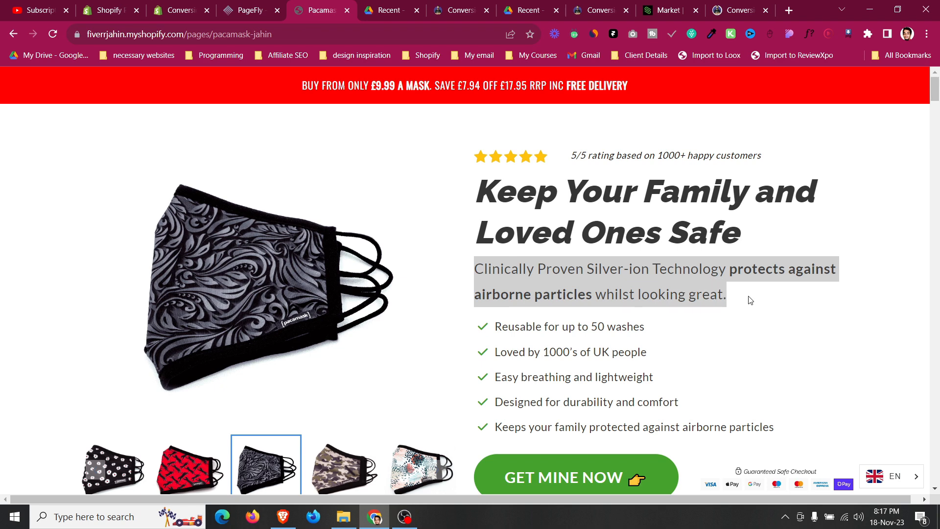
left_click(493, 246)
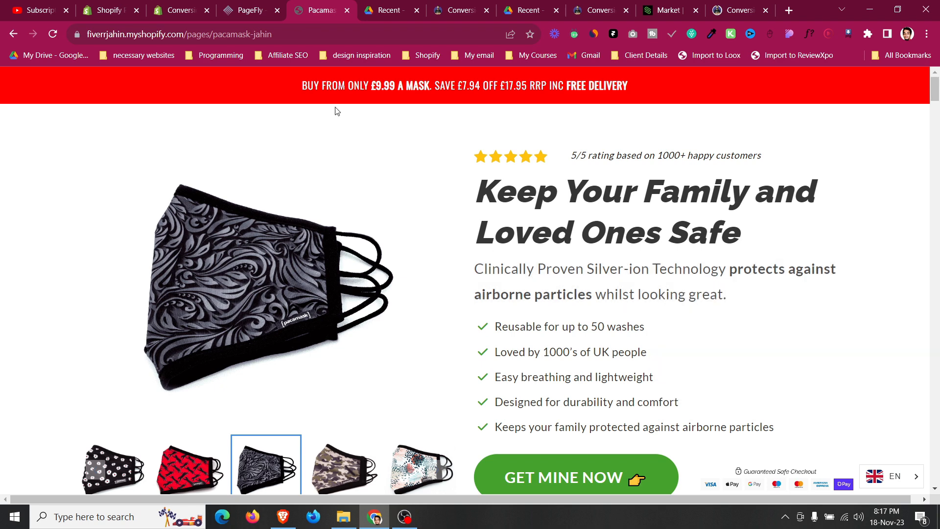
Add a Paragraph element below the heading in the product details section.
left_click(240, 5)
left_click(17, 150)
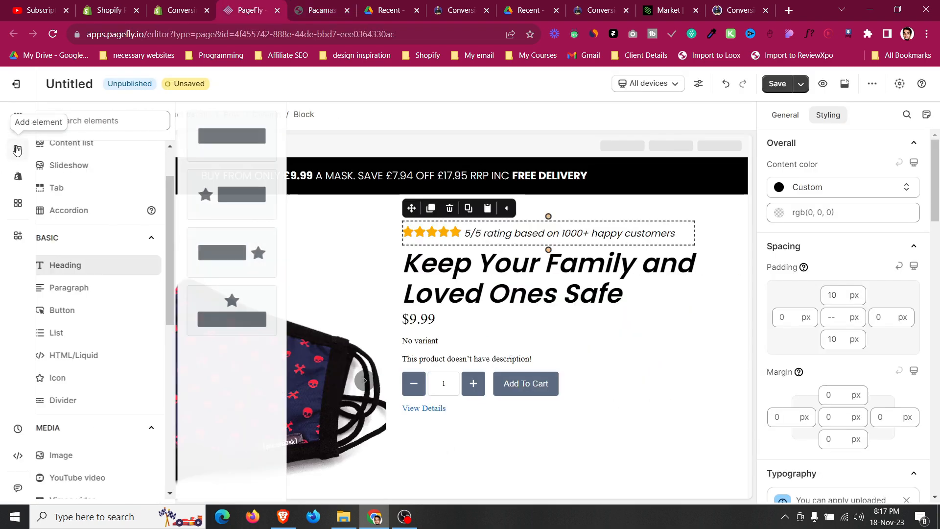
left_click(108, 293)
left_click_drag(237, 137, 693, 311)
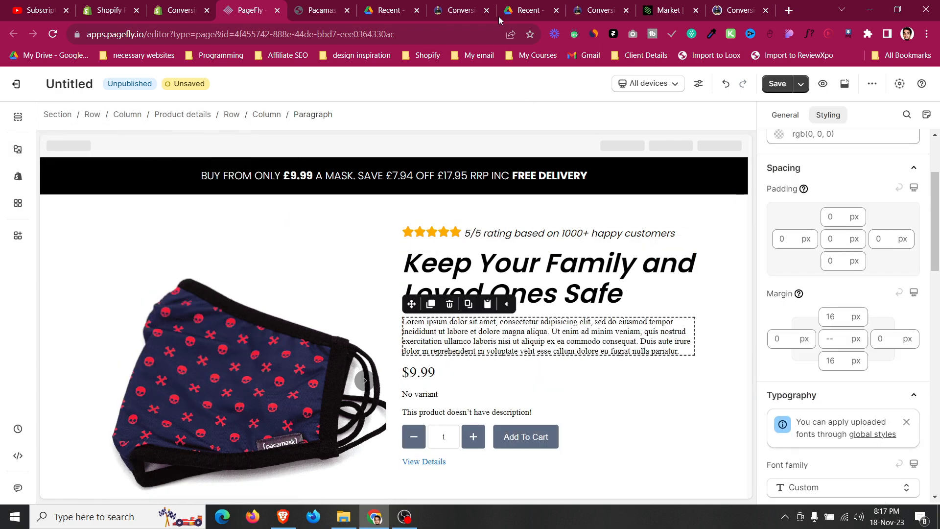
Check the ConversionWise template, then set the paragraph's top and bottom margins to 10 px.
left_click(436, 5)
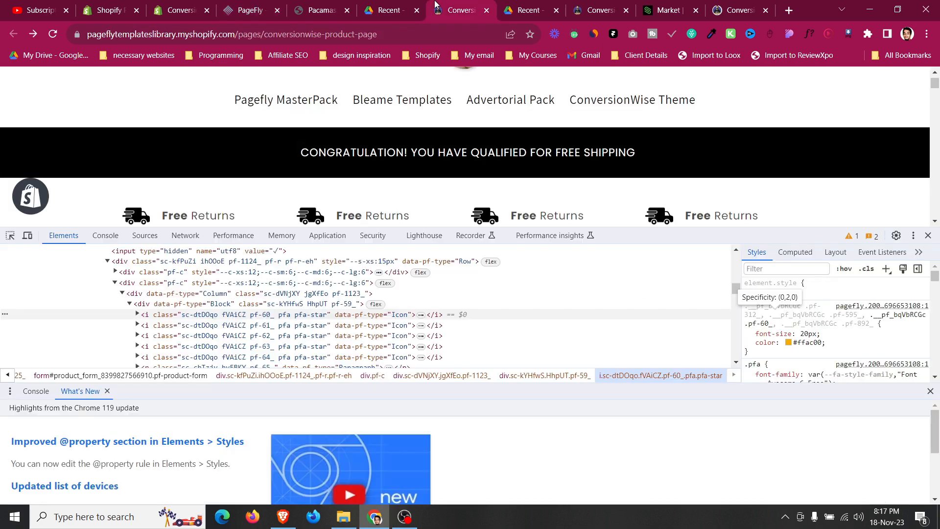
left_click(928, 236)
scroll(574, 323, "down", 3)
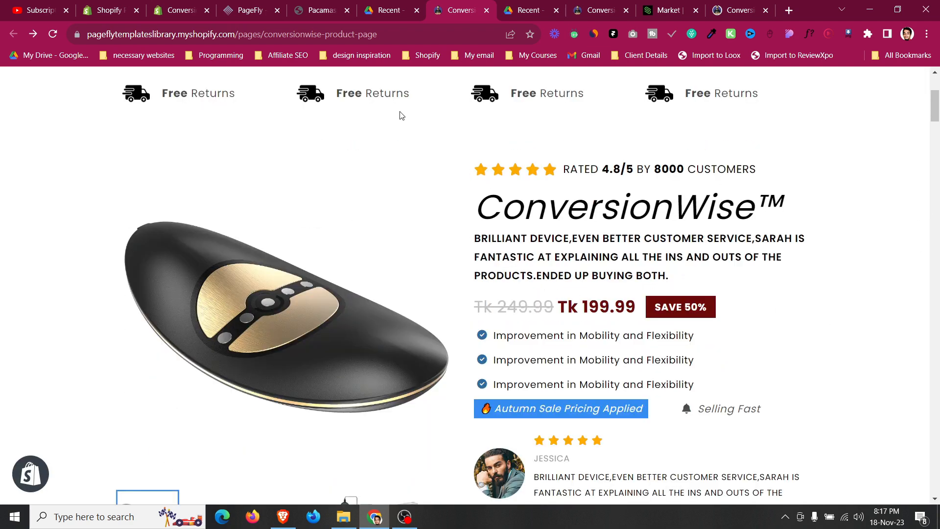
left_click(230, 6)
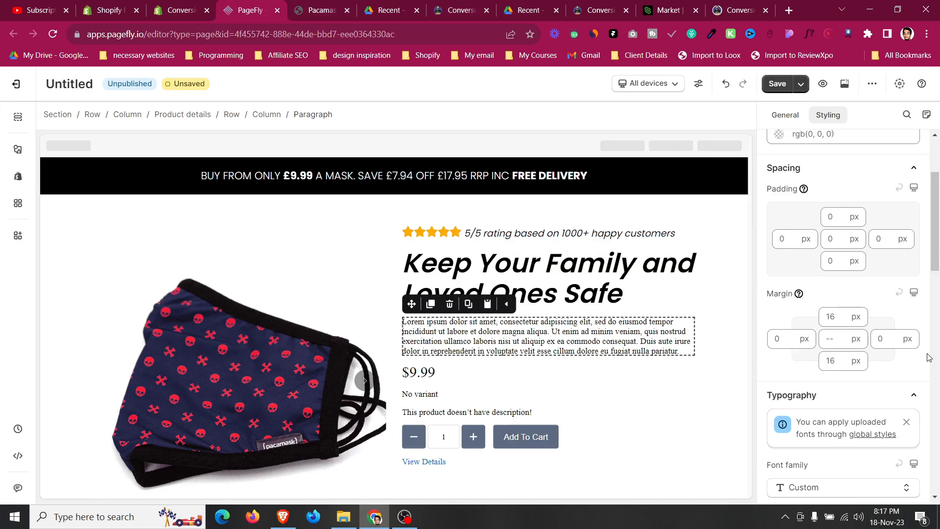
left_click(827, 339)
type("0")
left_click(834, 318)
type("4")
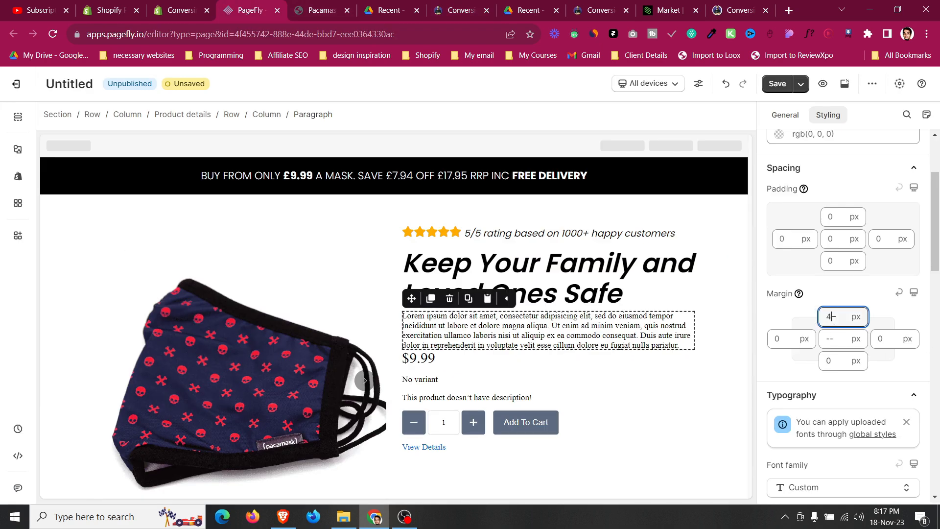
key("BackSpace")
type("10")
left_click(833, 360)
key("BackSpace")
type("6")
key("BackSpace")
type("10")
Set the paragraph's font family to Poppins.
scroll(827, 352, "down", 4)
left_click(815, 337)
left_click(821, 405)
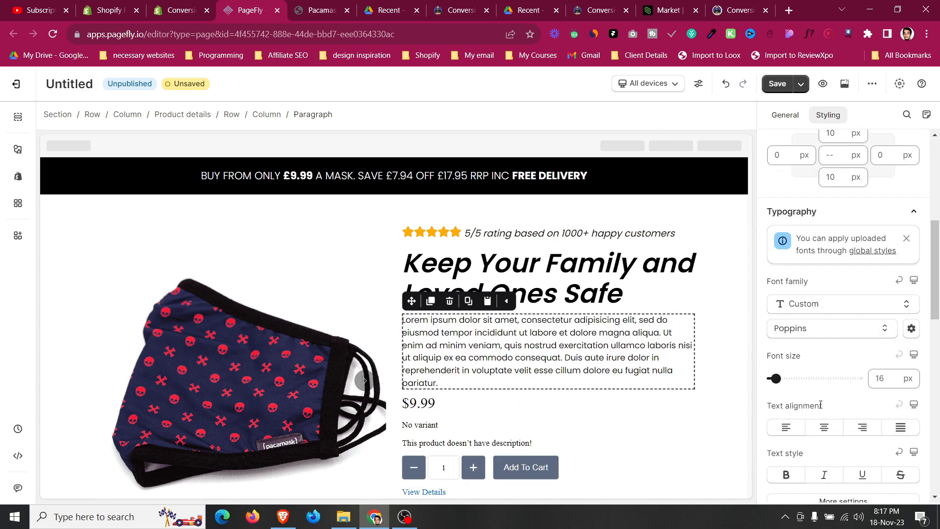
Replace the placeholder paragraph text with the copied subtitle text.
left_click(785, 115)
key("ctrl+a")
key("ctrl+v")
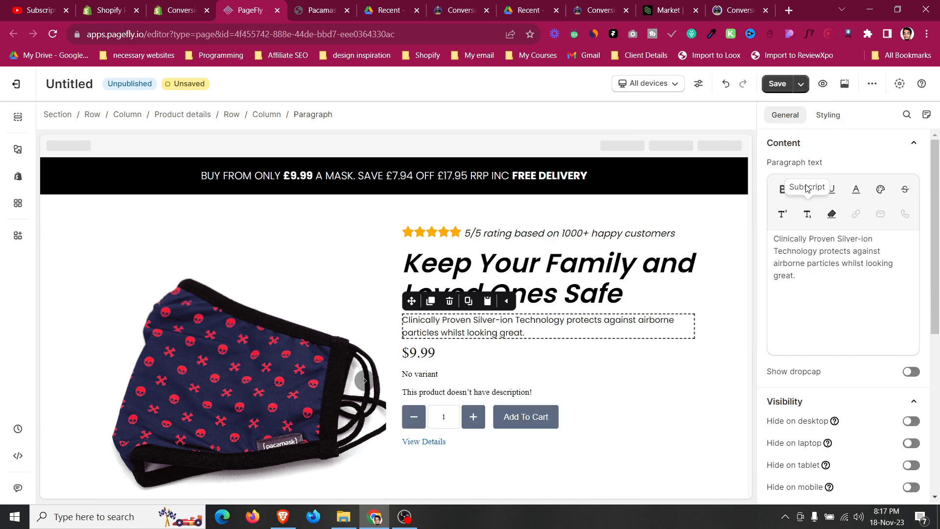
Set the paragraph's font size to 20 px.
left_click(833, 119)
scroll(842, 294, "down", 3)
left_click(878, 201)
type("20")
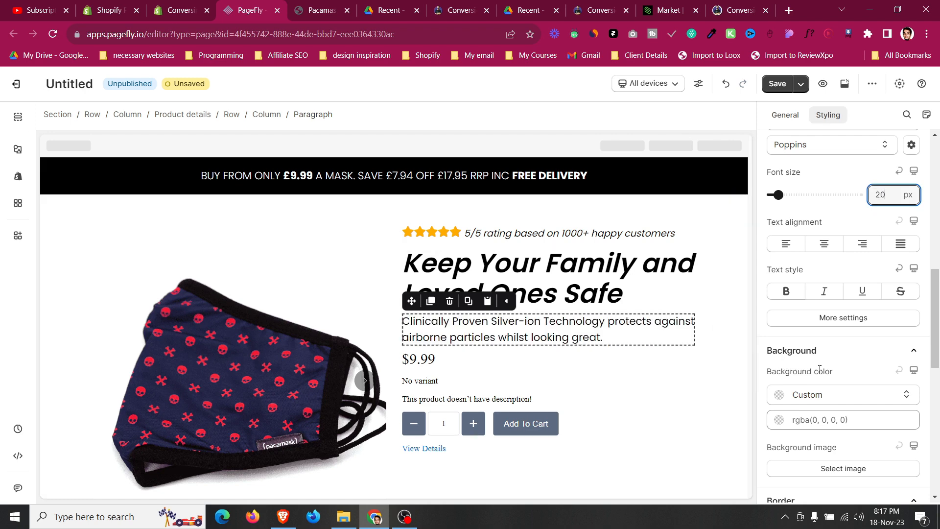
Compare with the live page and make "protects against airborne" bold in the paragraph text.
left_click(332, 6)
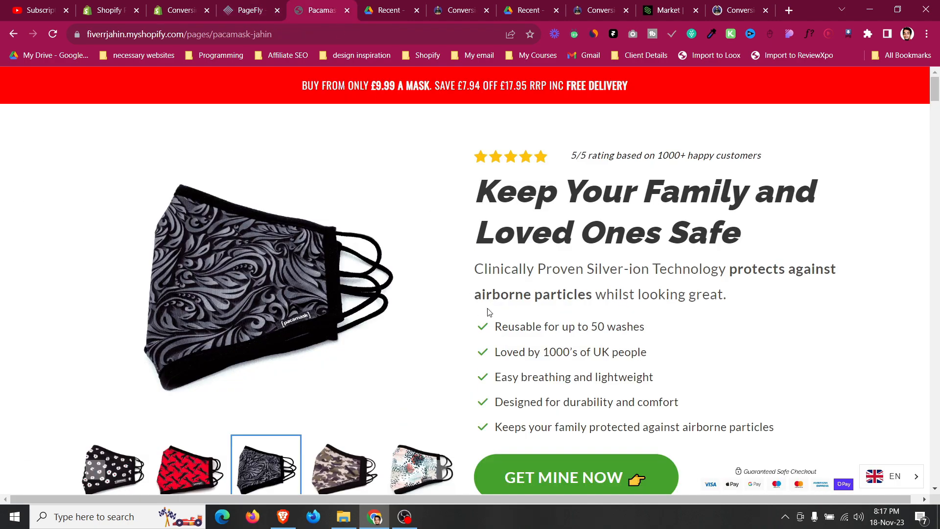
left_click(260, 9)
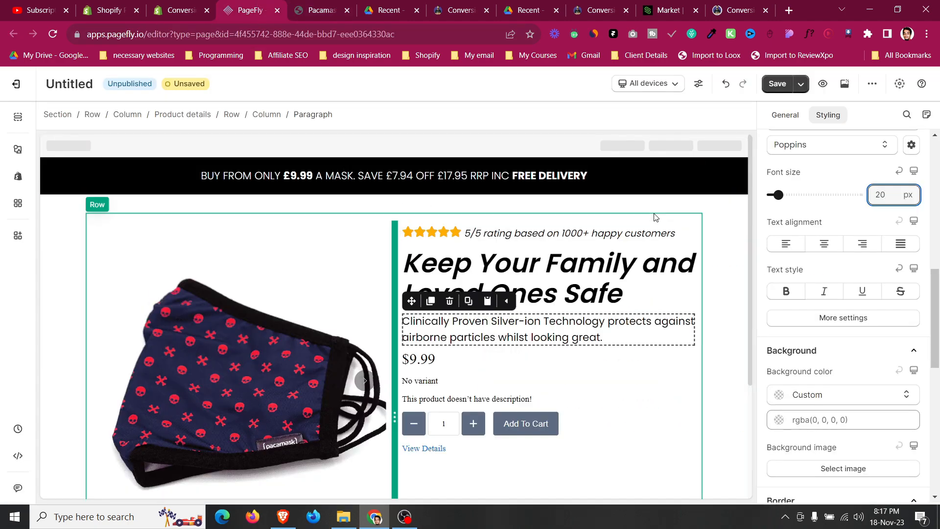
left_click(781, 118)
left_click(313, 7)
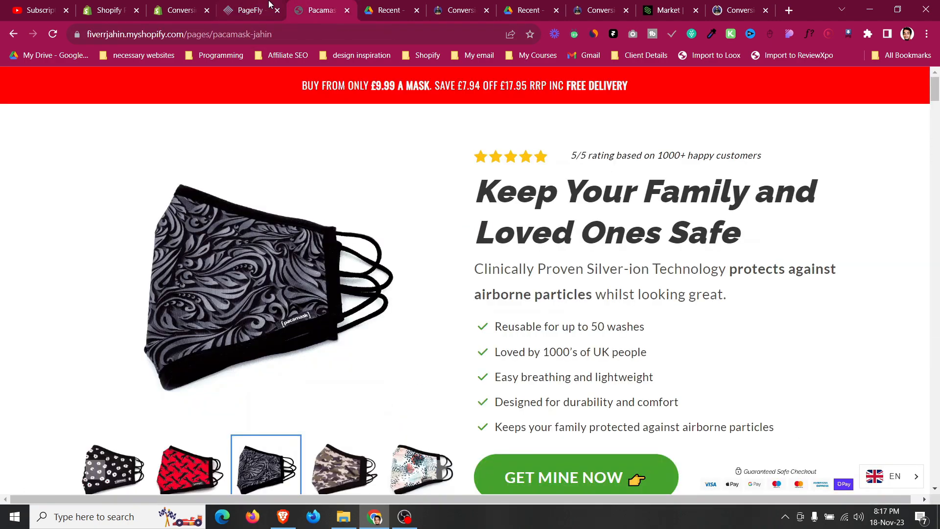
left_click(262, 6)
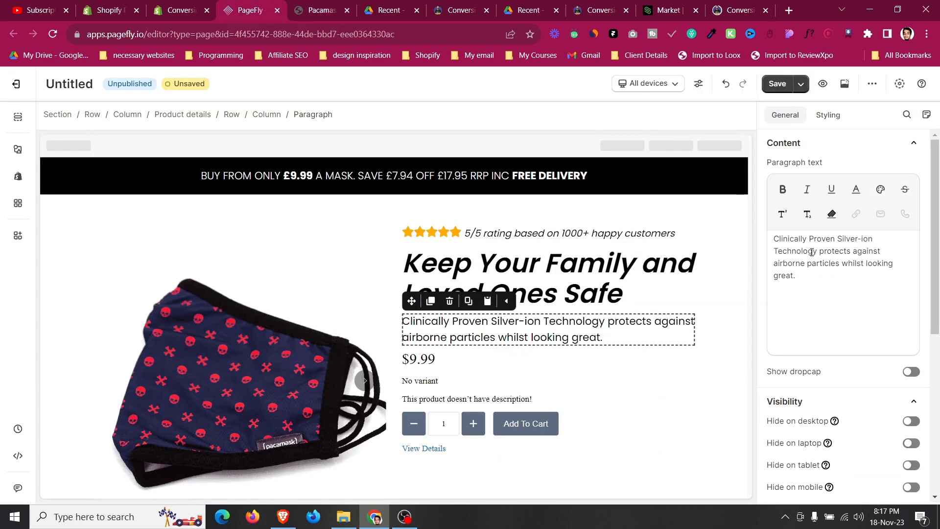
left_click_drag(819, 252, 802, 264)
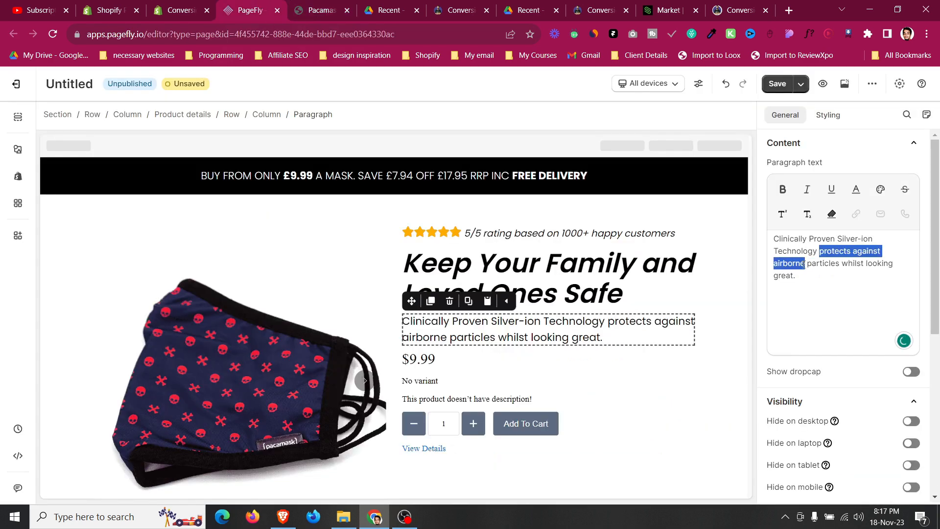
left_click(782, 189)
left_click(661, 286)
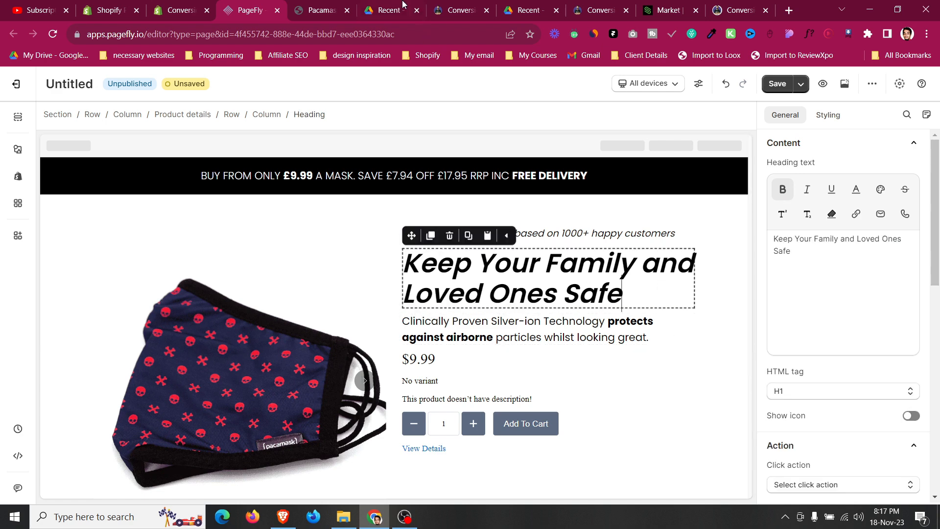
Compare with the template and set the product price to show the compare-at price, with price position to the right.
left_click(323, 4)
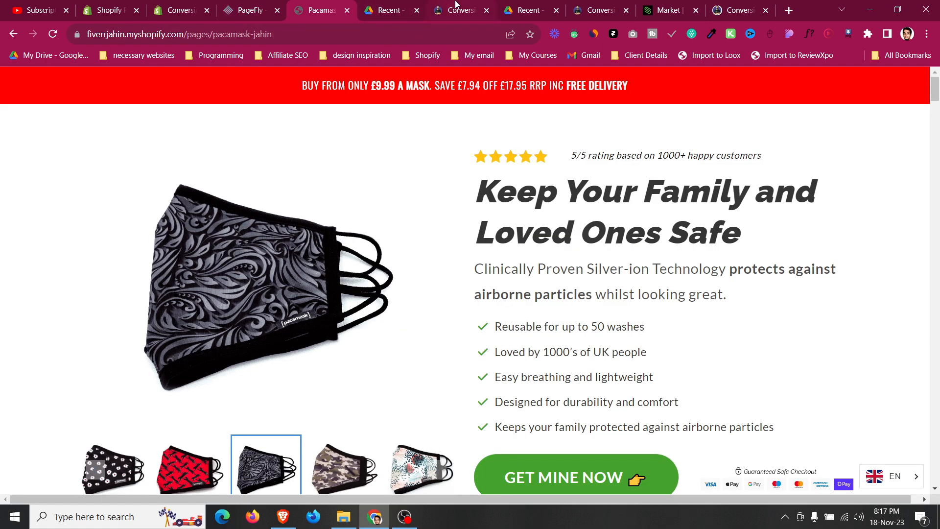
left_click(482, 4)
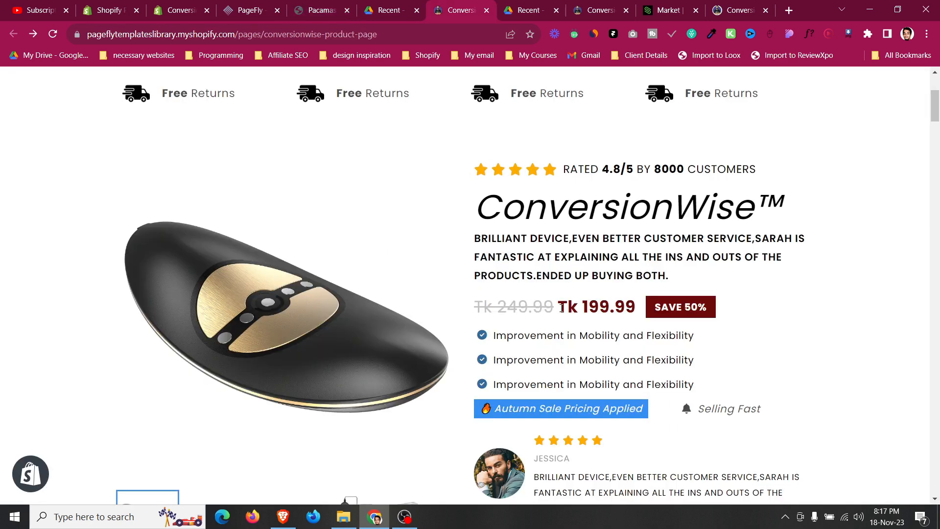
left_click_drag(475, 308, 721, 311)
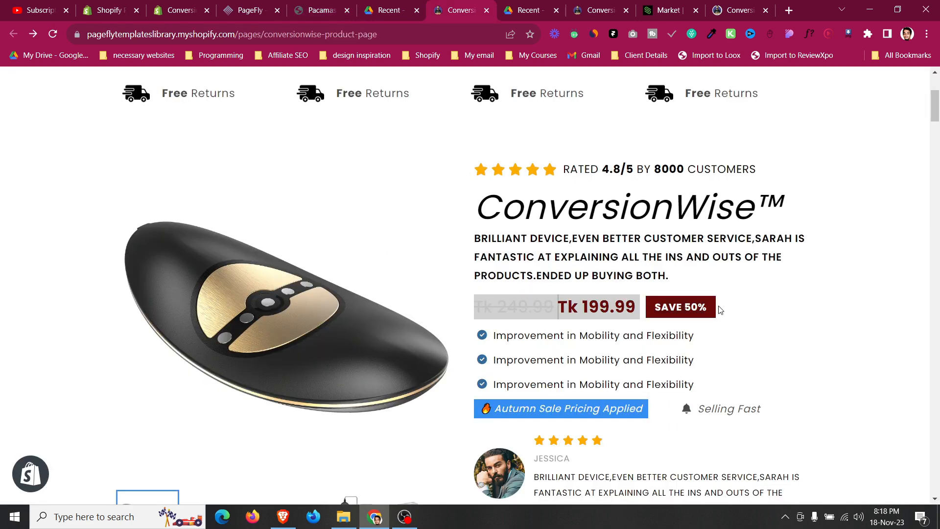
left_click(656, 302)
left_click(260, 4)
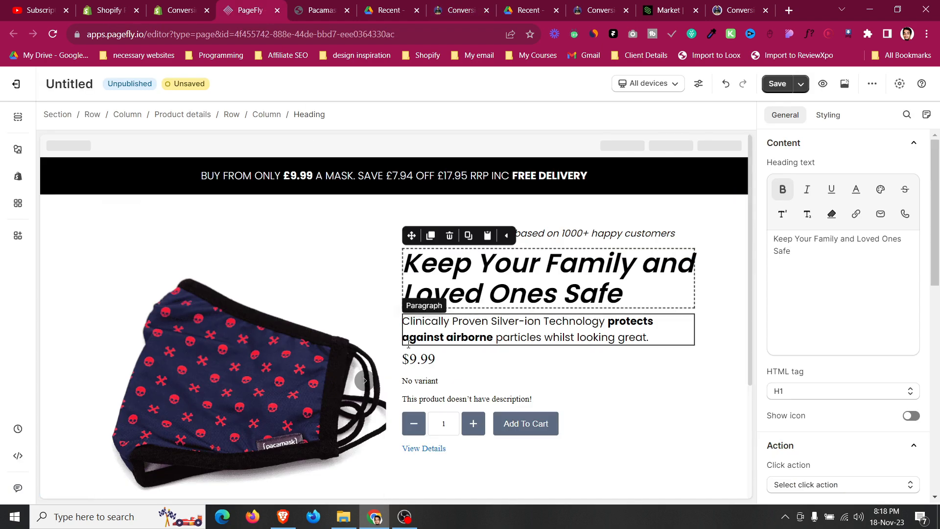
left_click(420, 359)
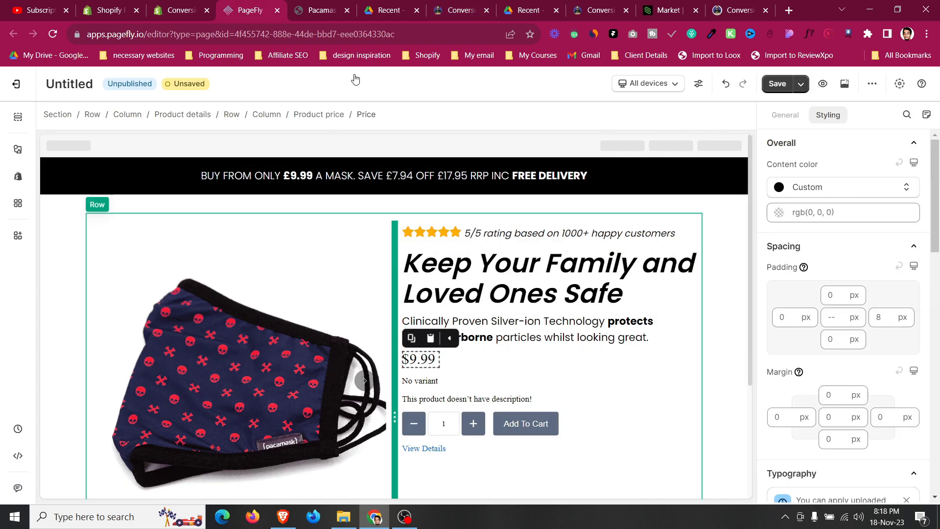
left_click(338, 117)
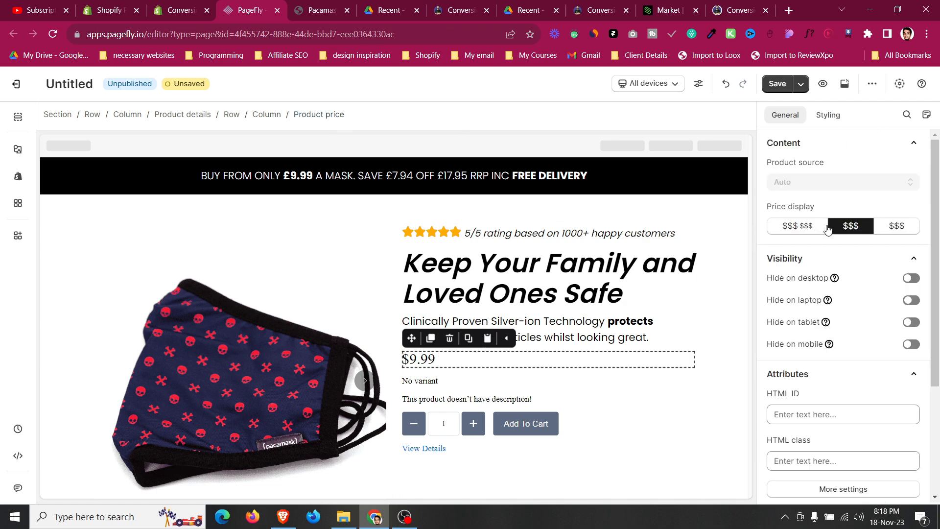
left_click(797, 226)
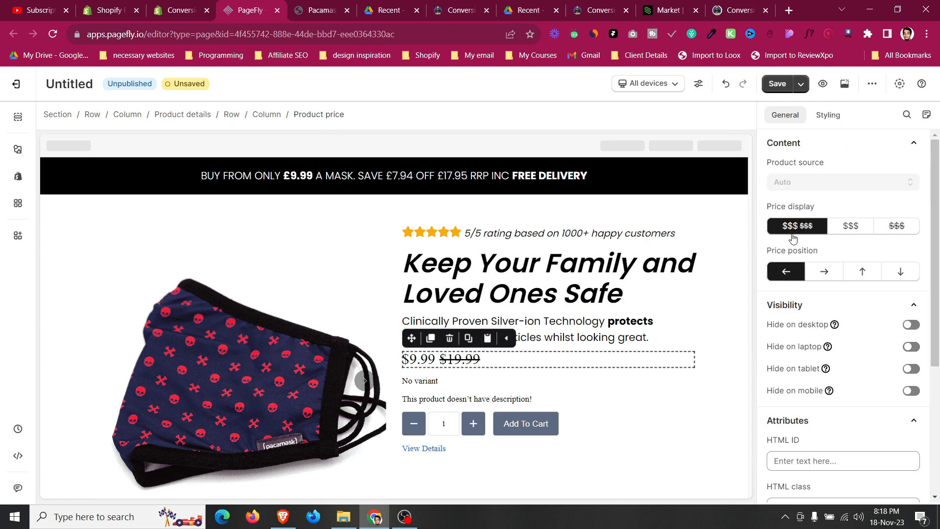
left_click(810, 277)
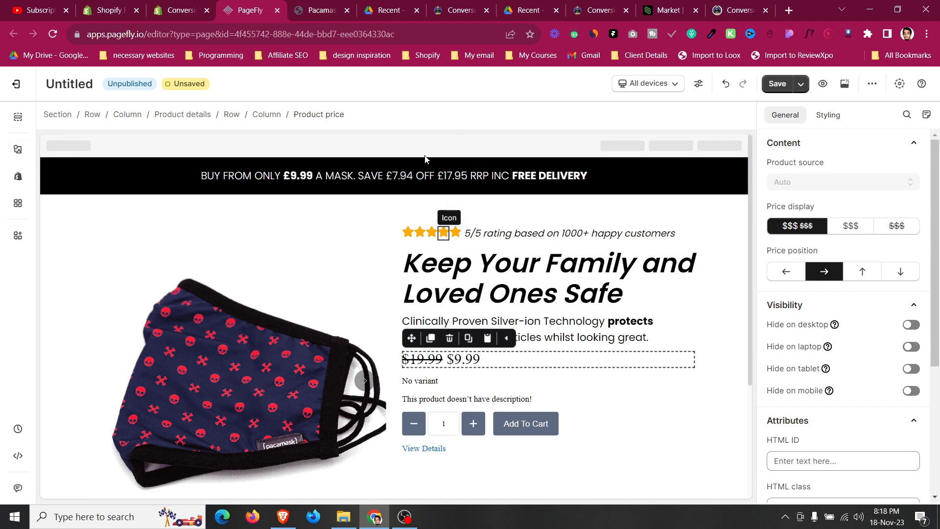
Insert a Block element above the product price and move the price into it.
left_click(328, 4)
left_click(395, 7)
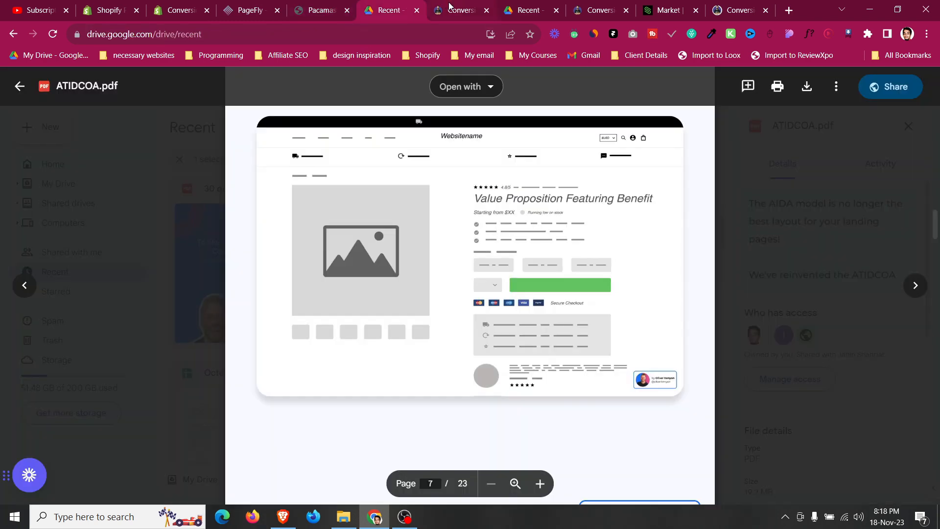
left_click(450, 7)
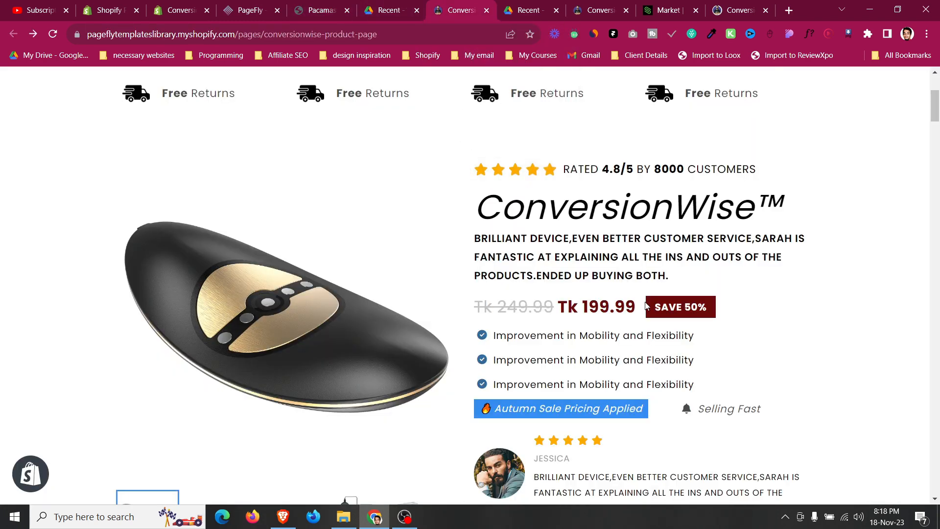
left_click(247, 5)
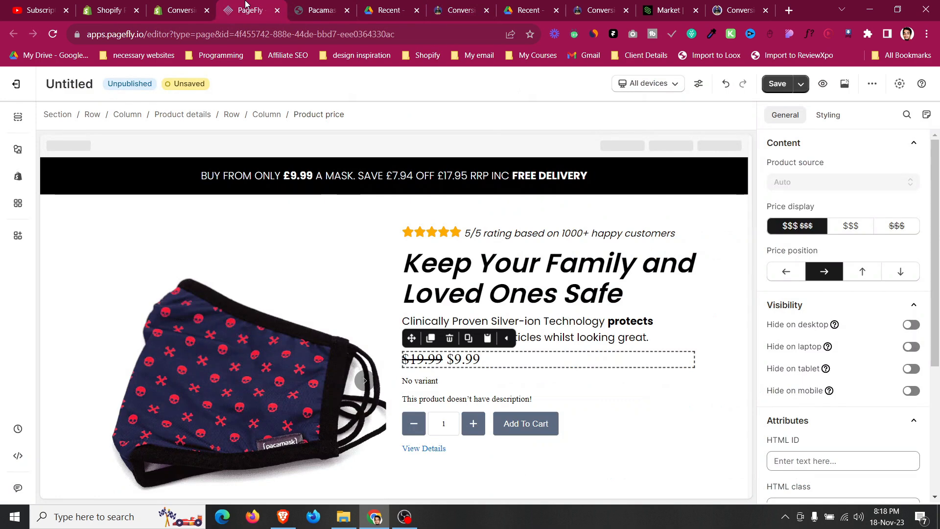
left_click(18, 148)
scroll(240, 343, "down", 5)
left_click_drag(243, 465, 533, 354)
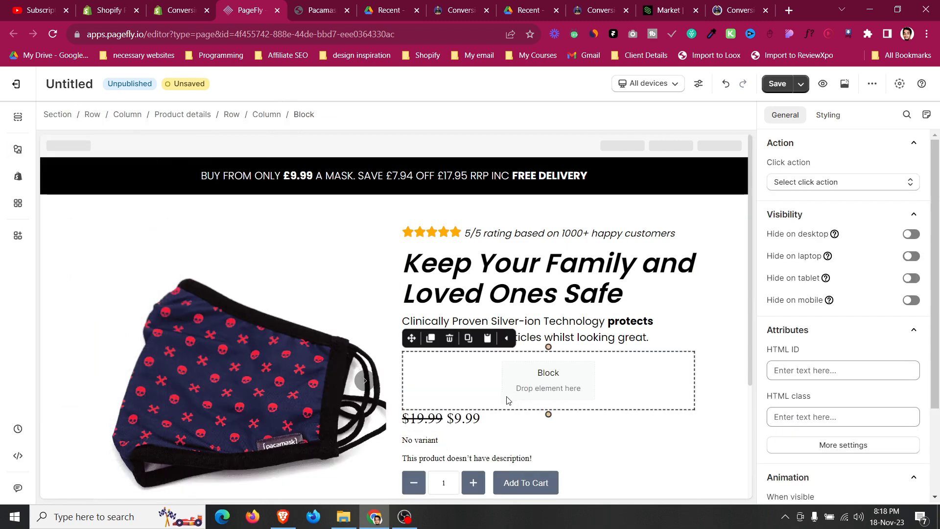
left_click(425, 417)
left_click_drag(415, 392, 554, 373)
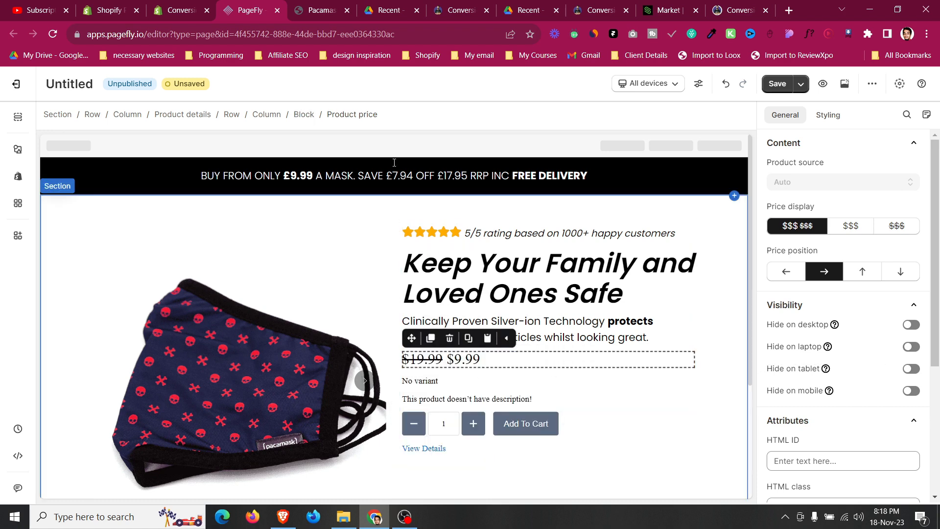
Set the price block's bottom padding to 10 px.
left_click(302, 115)
left_click(828, 115)
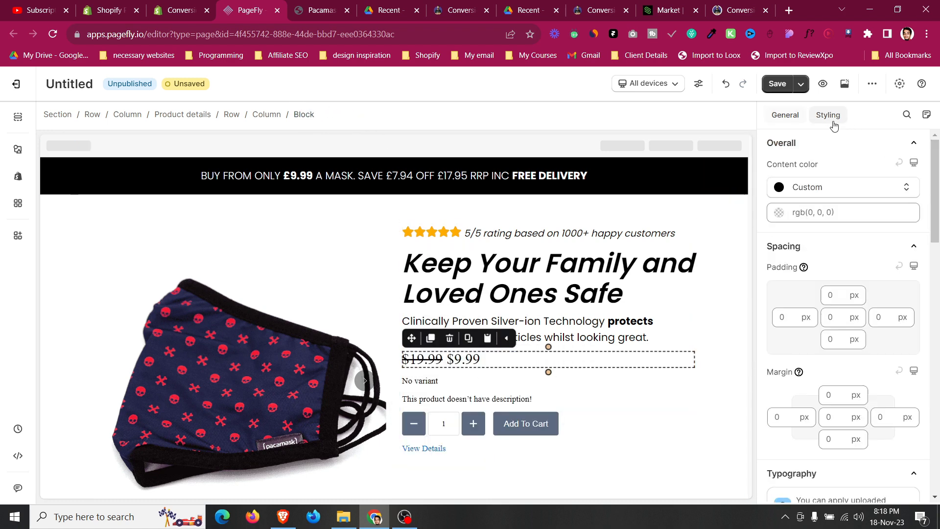
left_click(838, 338)
type("7")
key("BackSpace")
type("10")
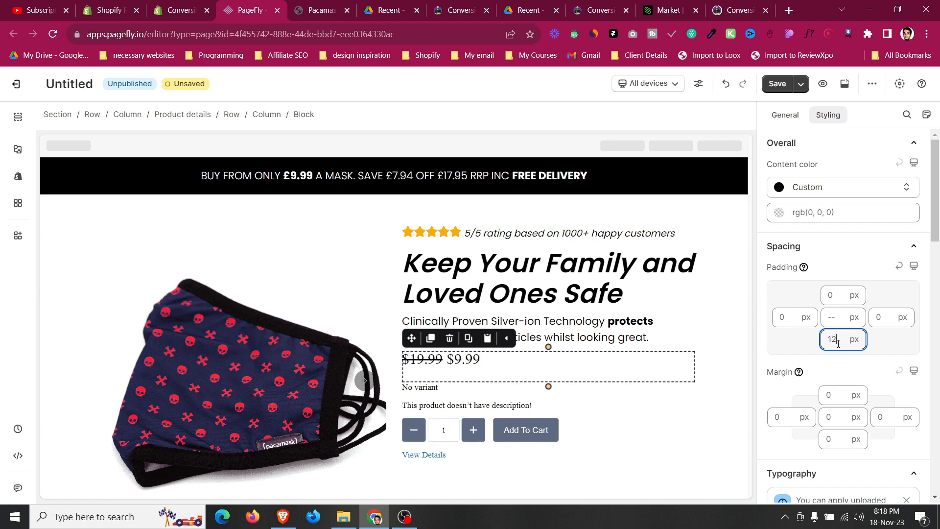
Duplicate the rating paragraph and move the copy into the price block.
left_click(535, 233)
left_click(449, 6)
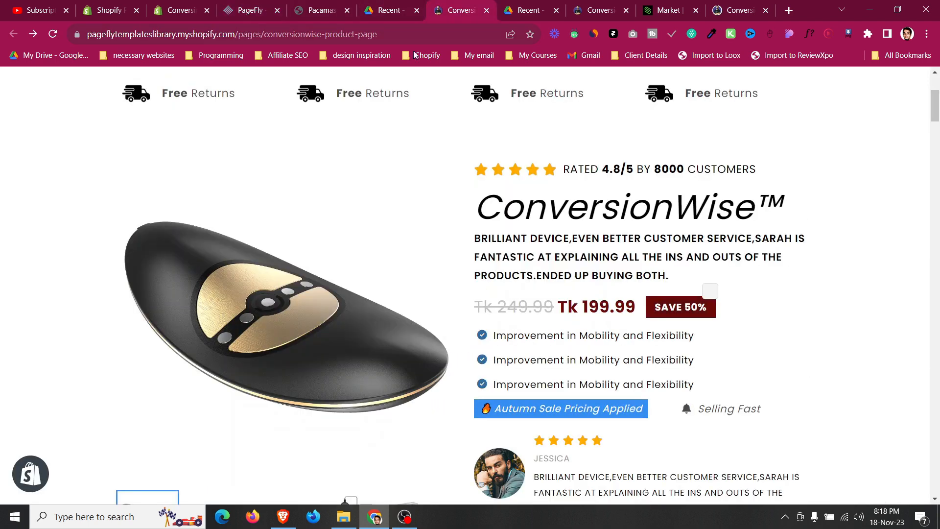
left_click(269, 5)
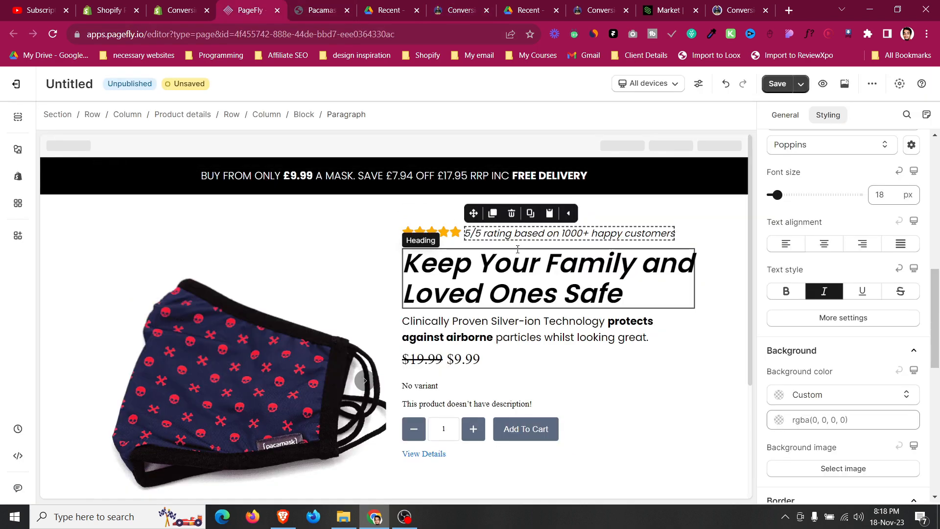
left_click(492, 214)
left_click_drag(474, 213, 479, 384)
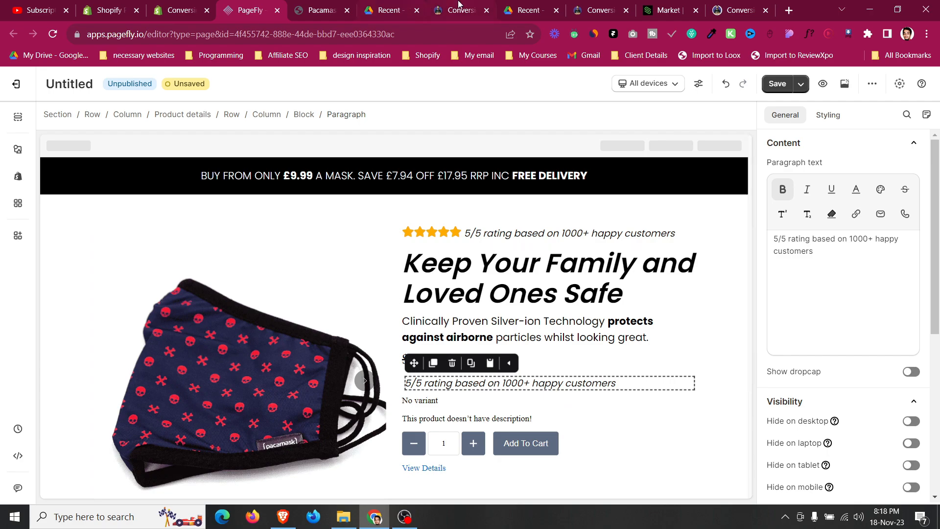
Compare the price area with the live Pacamask page in the other tab.
left_click(458, 5)
left_click(318, 10)
scroll(481, 277, "down", 10)
scroll(487, 299, "down", 20)
scroll(487, 376, "up", 20)
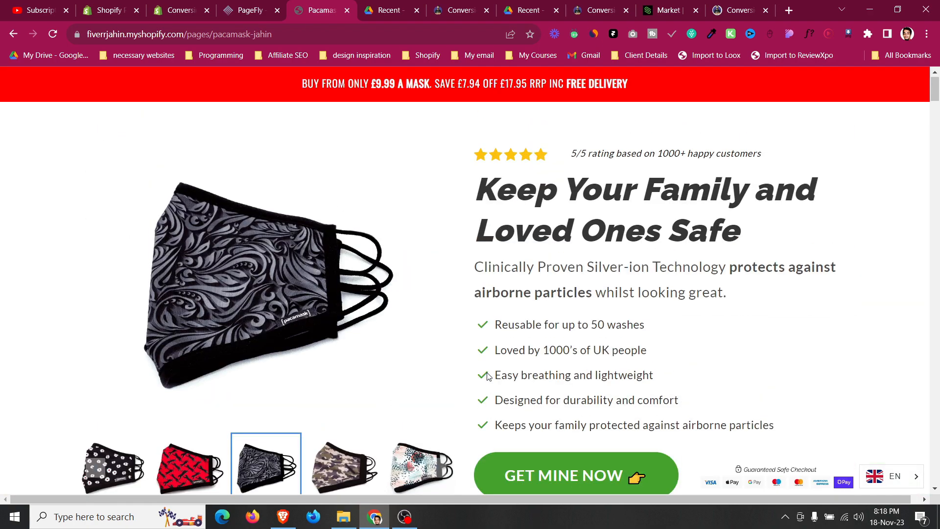
scroll(488, 376, "down", 4)
left_click(246, 9)
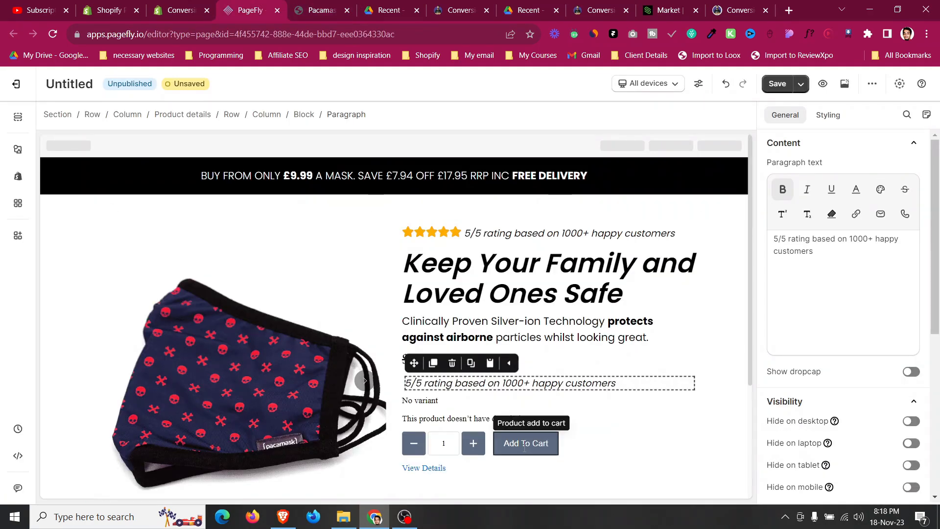
Set the price block's display style to Flex so its contents sit side by side.
left_click(563, 357)
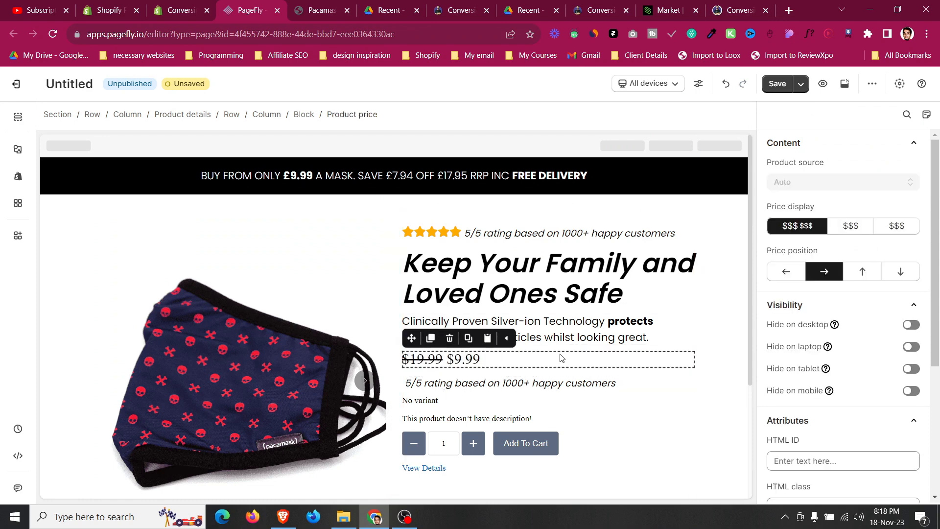
left_click(304, 114)
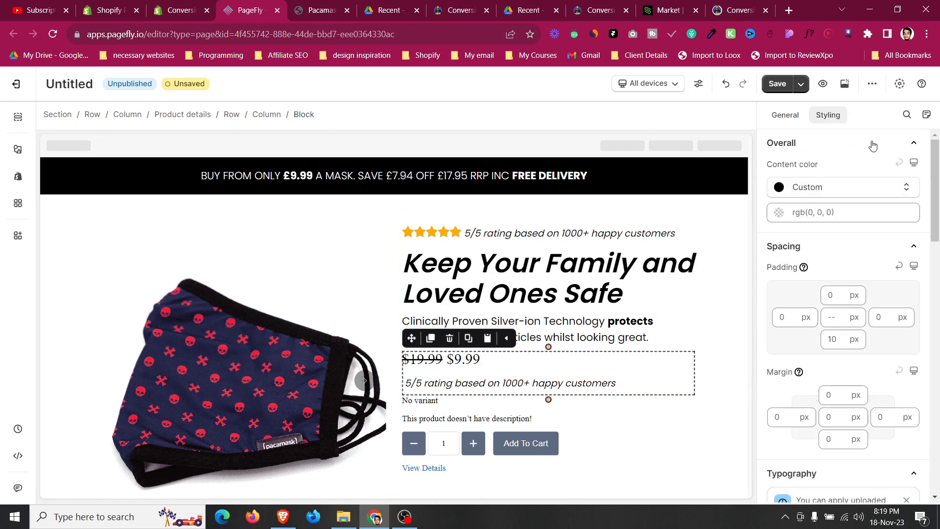
scroll(880, 314, "down", 8)
scroll(880, 314, "down", 5)
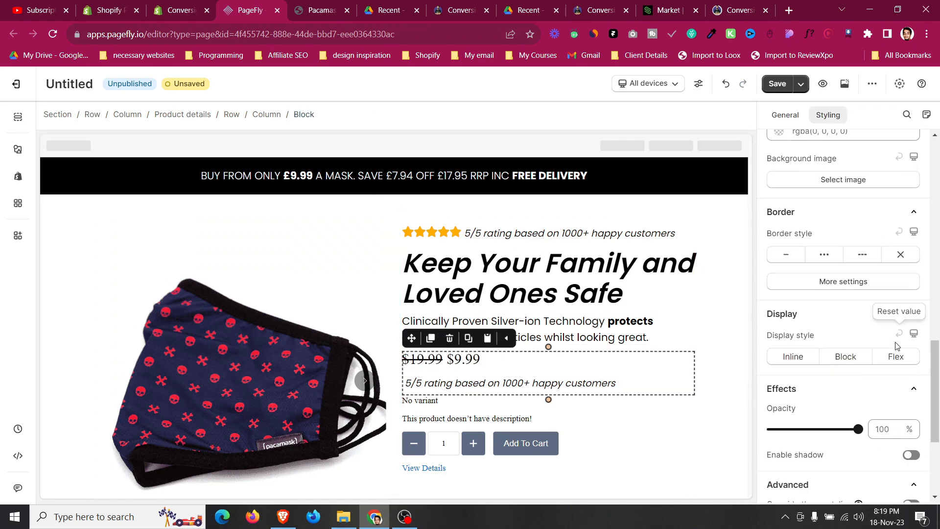
left_click(897, 357)
Replace the copied rating paragraph's text with "50% OFF".
left_click(563, 365)
left_click(785, 114)
left_click(837, 275)
key("ctrl+a")
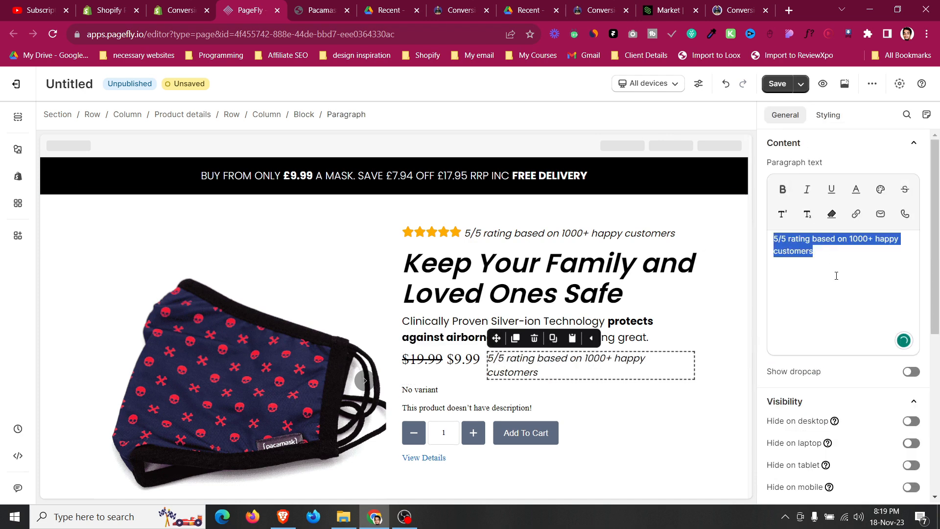
type("50% OFF")
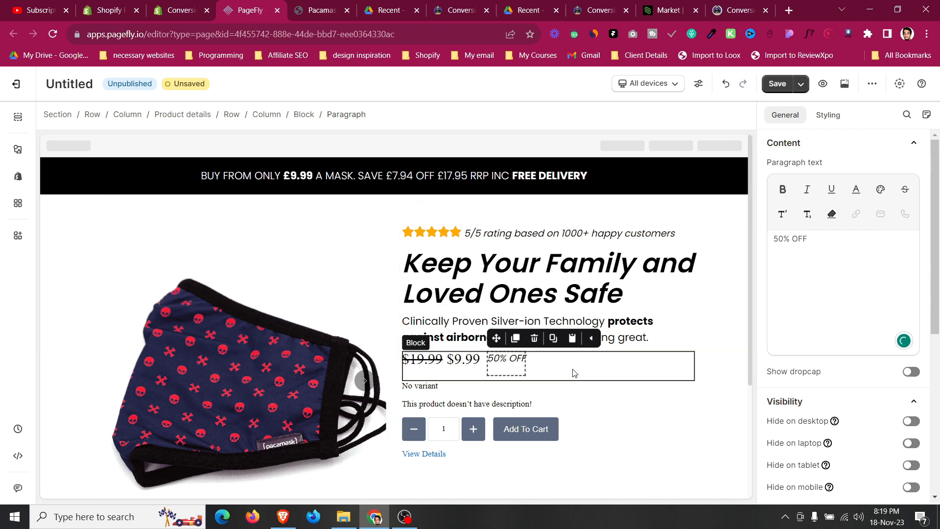
Set the product price element's margins to 0 px.
left_click(428, 362)
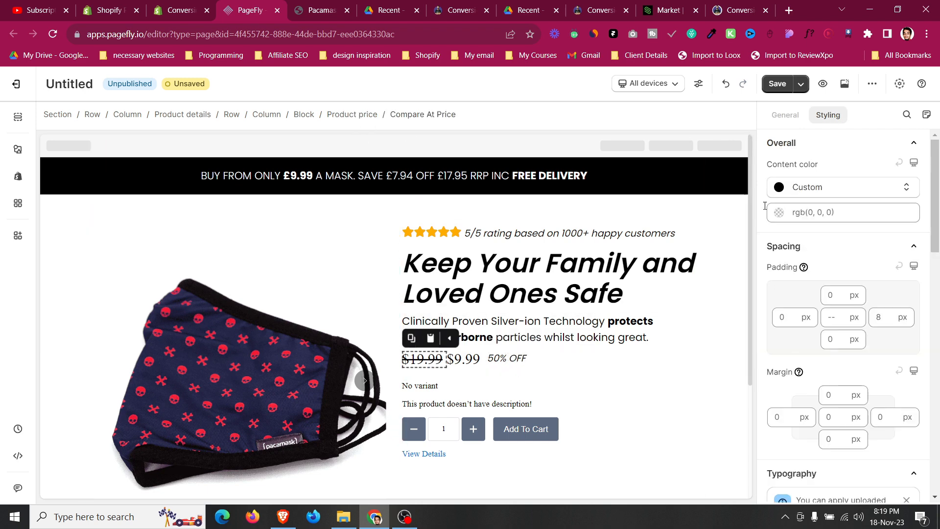
left_click(344, 116)
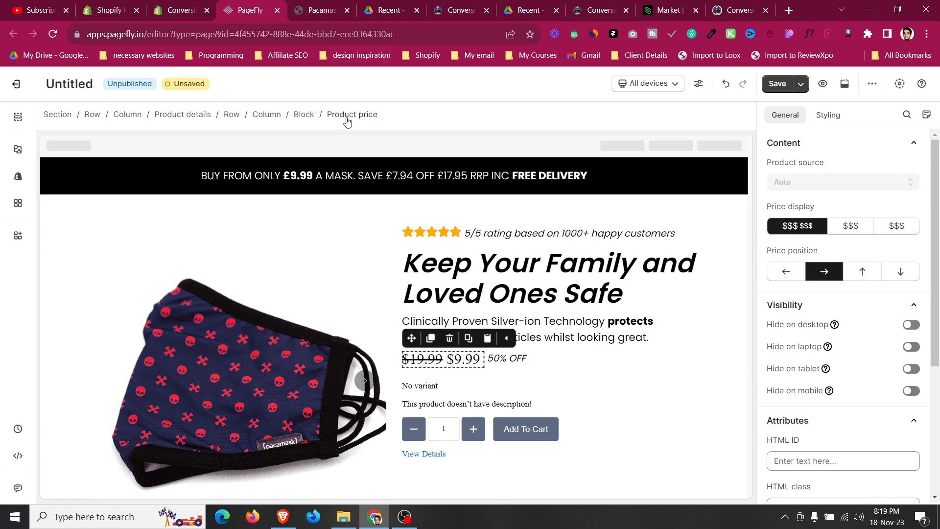
left_click(828, 115)
left_click(828, 417)
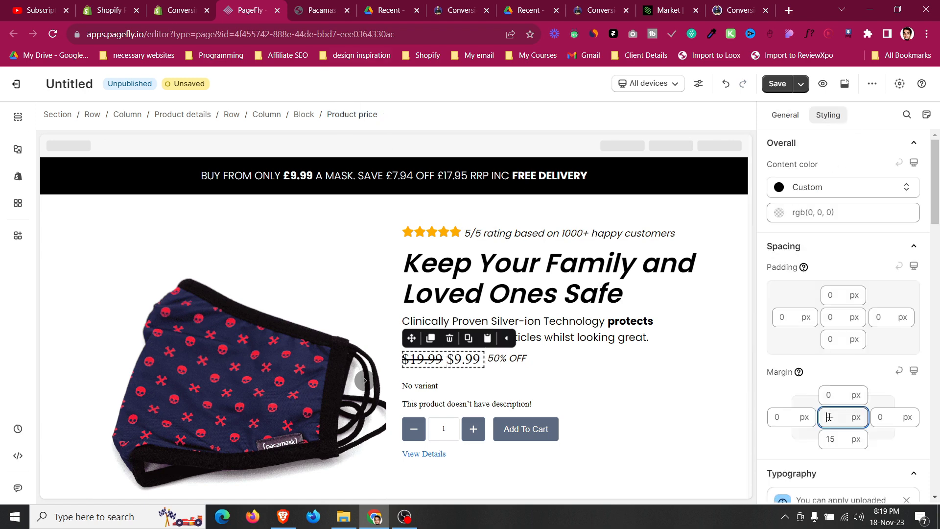
type("0")
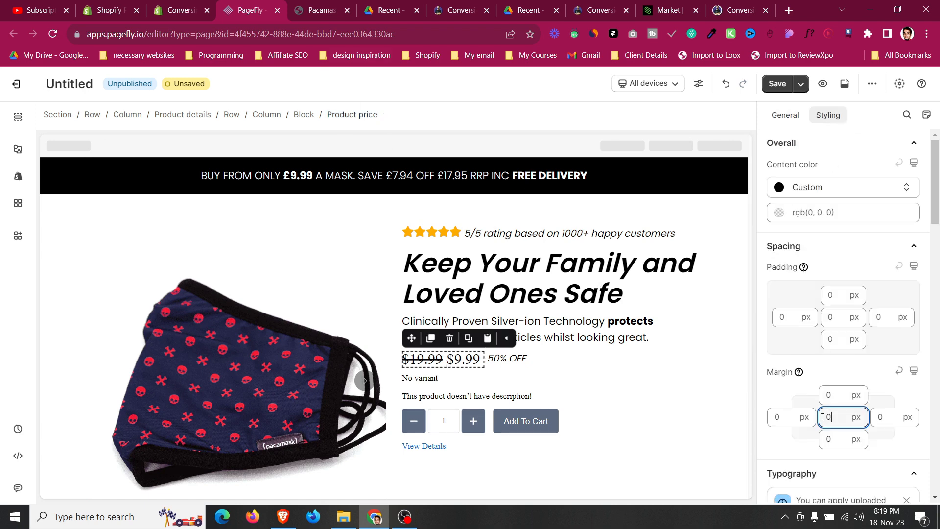
Set the font family of both the compare-at price and the sale price to Poppins.
left_click(572, 365)
left_click(427, 358)
scroll(784, 295, "down", 6)
left_click(807, 290)
left_click(813, 362)
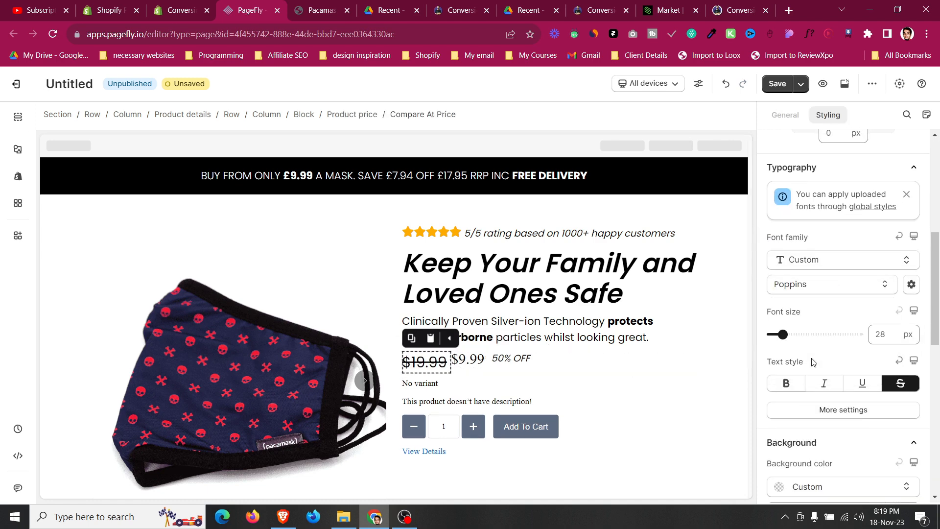
left_click(468, 359)
left_click(824, 286)
left_click(817, 362)
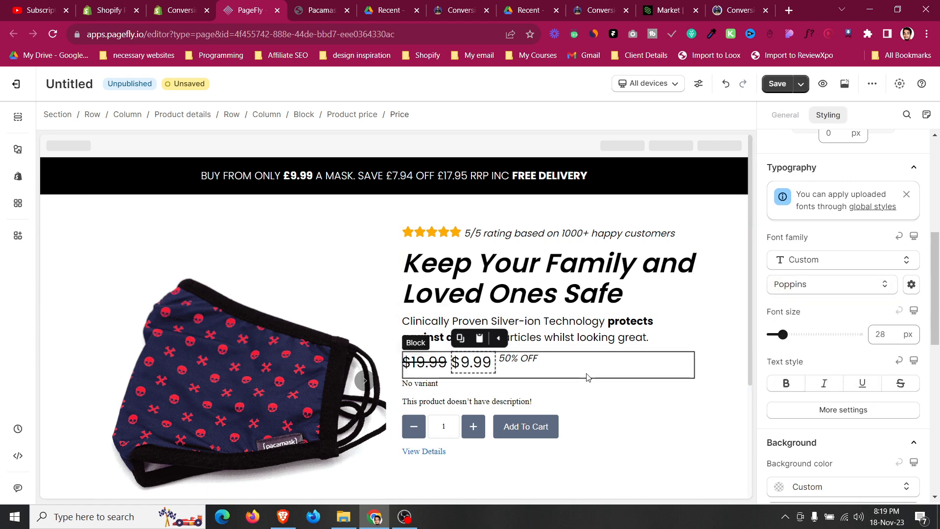
Adjust the compare-at price's text style and set the sale price's font weight to Semi Bold.
left_click(420, 370)
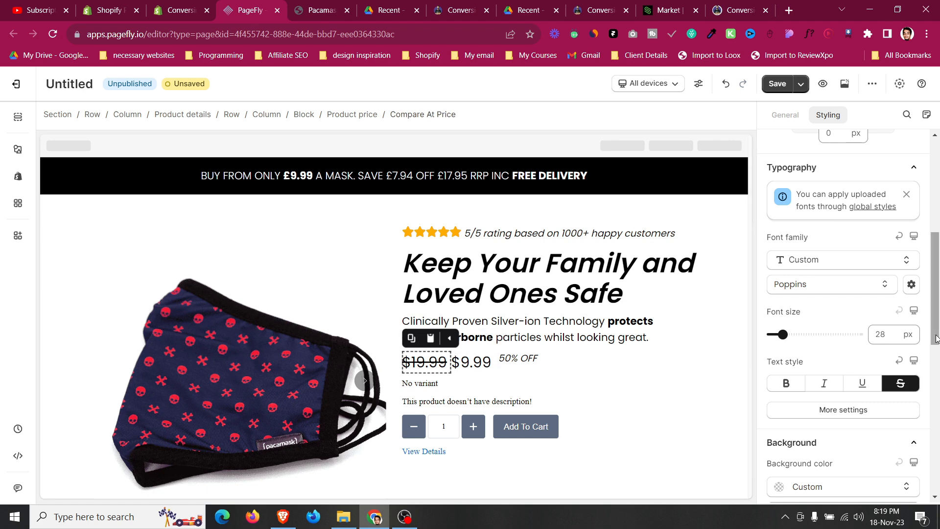
left_click(907, 385)
left_click(908, 387)
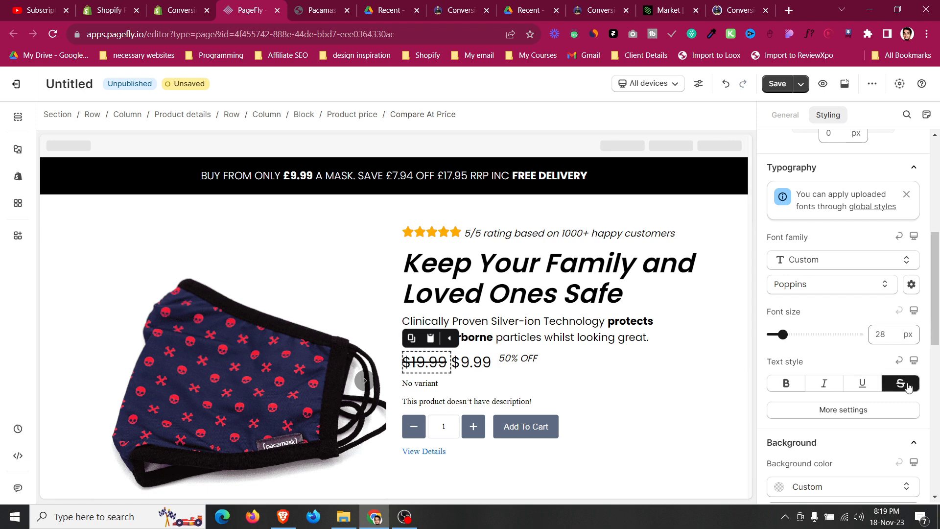
left_click(874, 414)
left_click(841, 280)
left_click(822, 381)
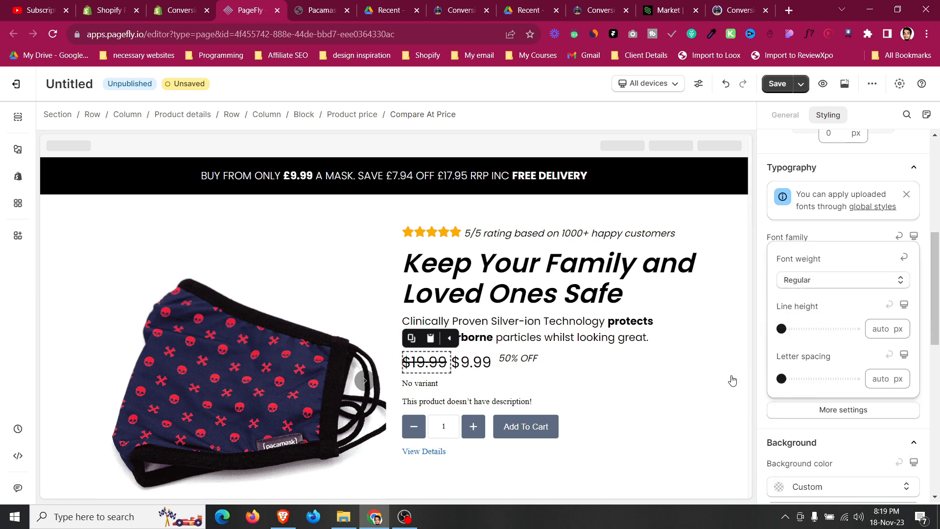
left_click(466, 363)
left_click(830, 417)
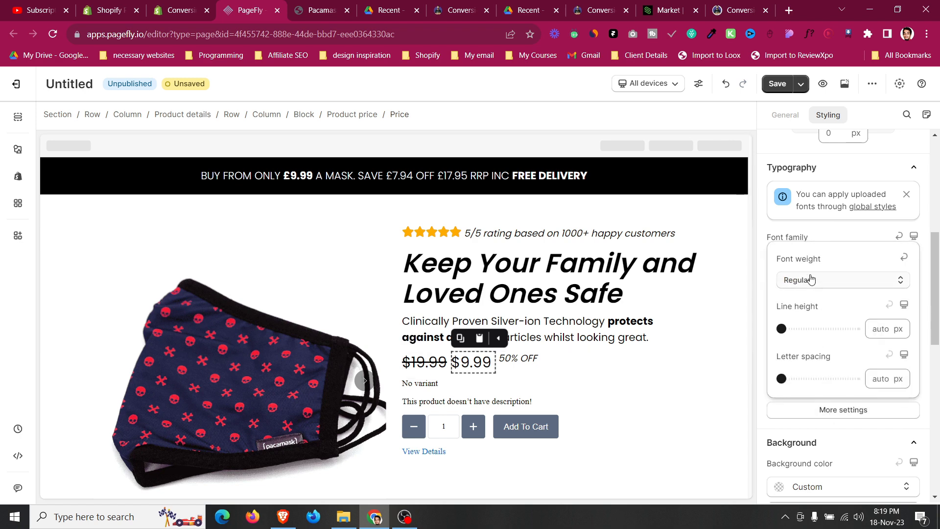
left_click(808, 280)
left_click(810, 413)
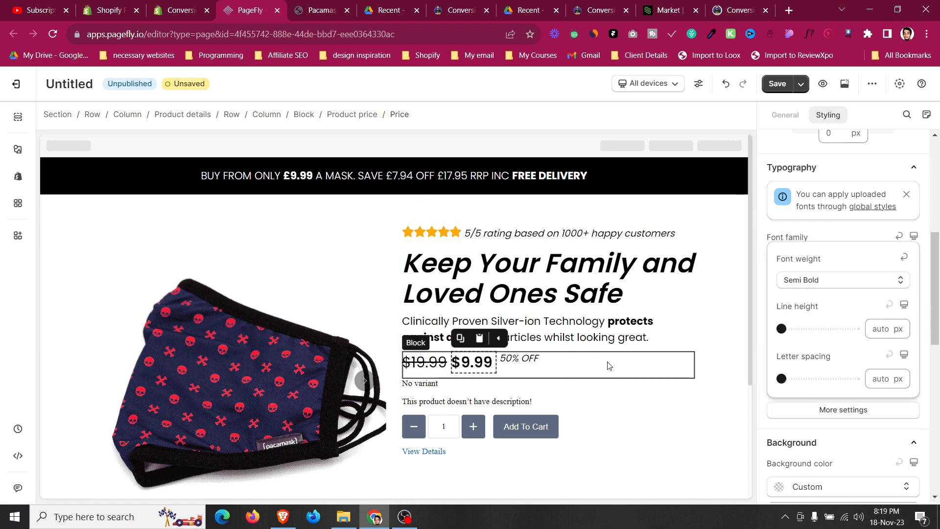
left_click(765, 421)
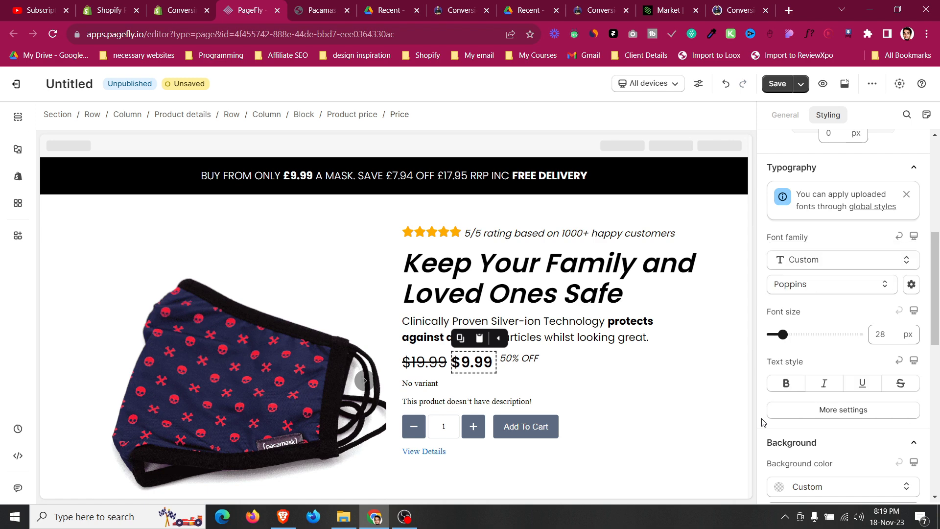
Set the "50% OFF" paragraph's font size to 25 px.
left_click(884, 328)
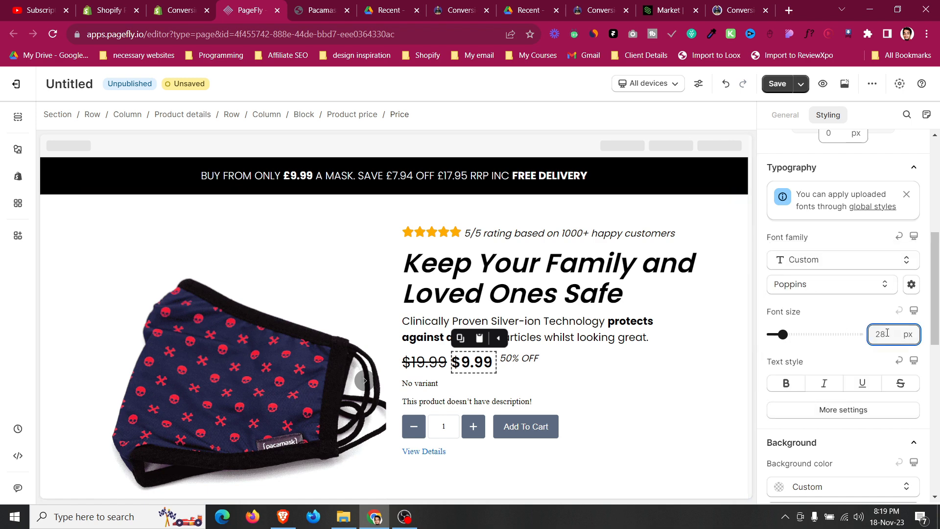
left_click(424, 363)
left_click(883, 335)
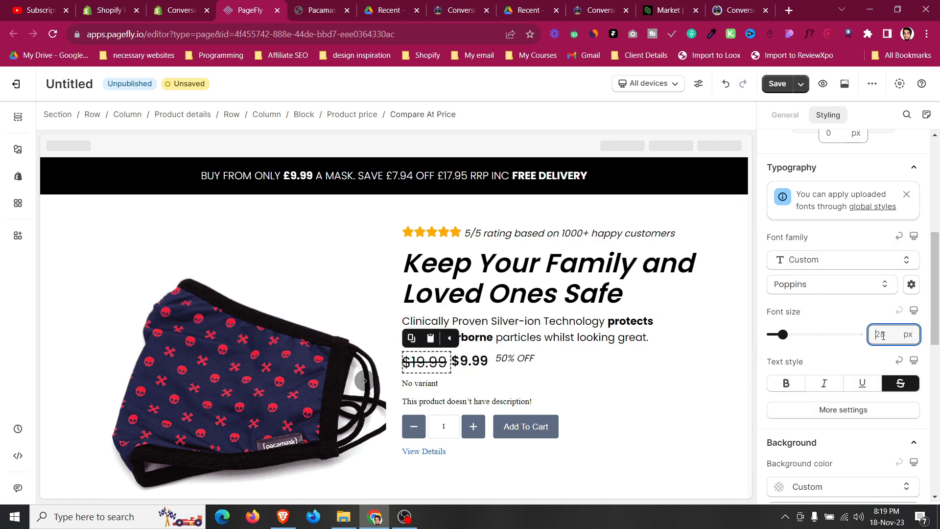
left_click(514, 360)
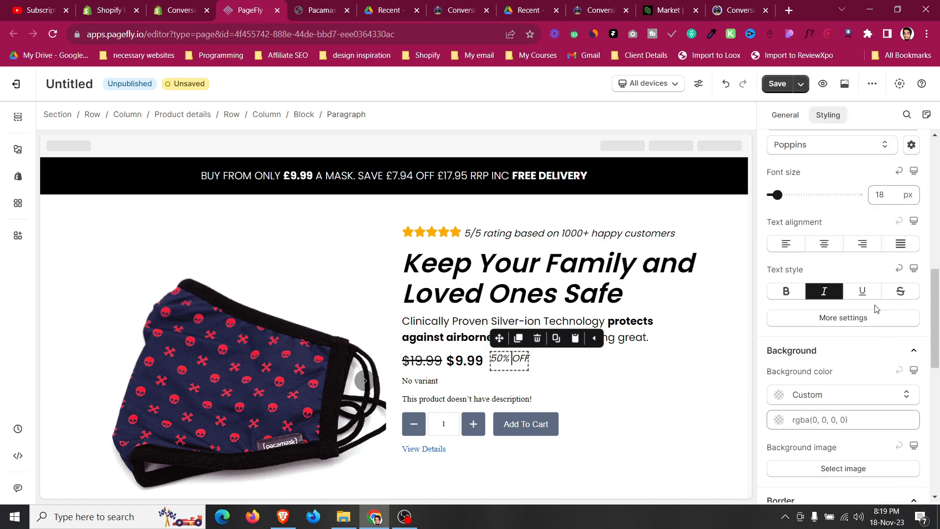
scroll(878, 309, "up", 6)
scroll(876, 338, "down", 4)
left_click(880, 317)
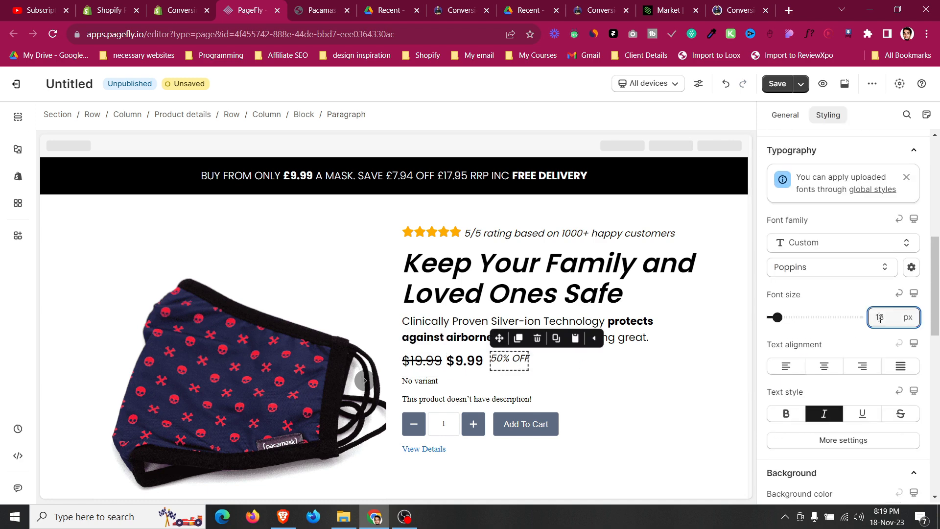
key("BackSpace")
key("BackSpace")
type("25")
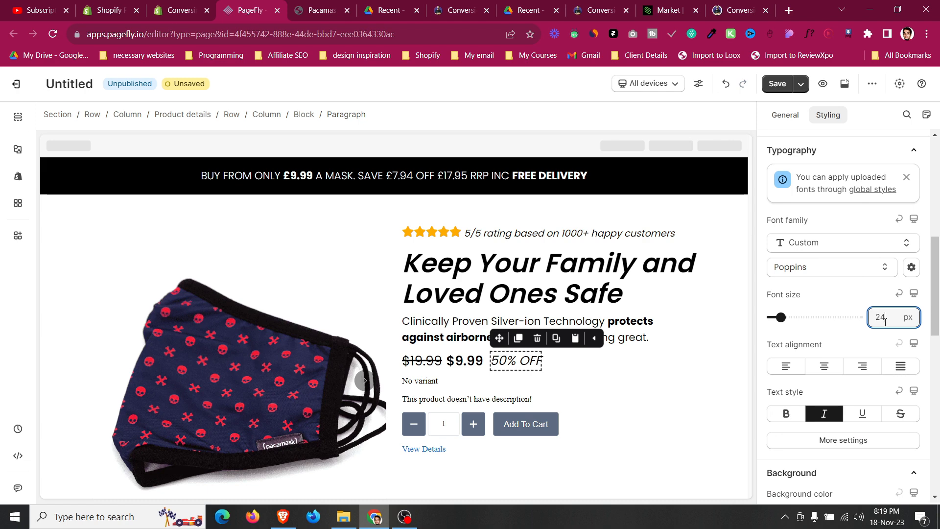
Give the "50% OFF" paragraph a black background colour and white text colour.
left_click(341, 118)
scroll(833, 245, "up", 5)
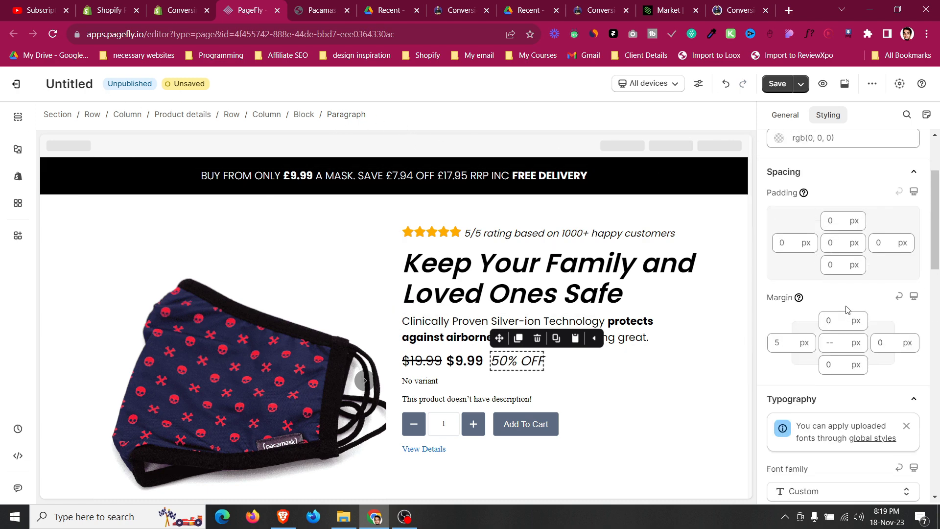
scroll(793, 282, "down", 11)
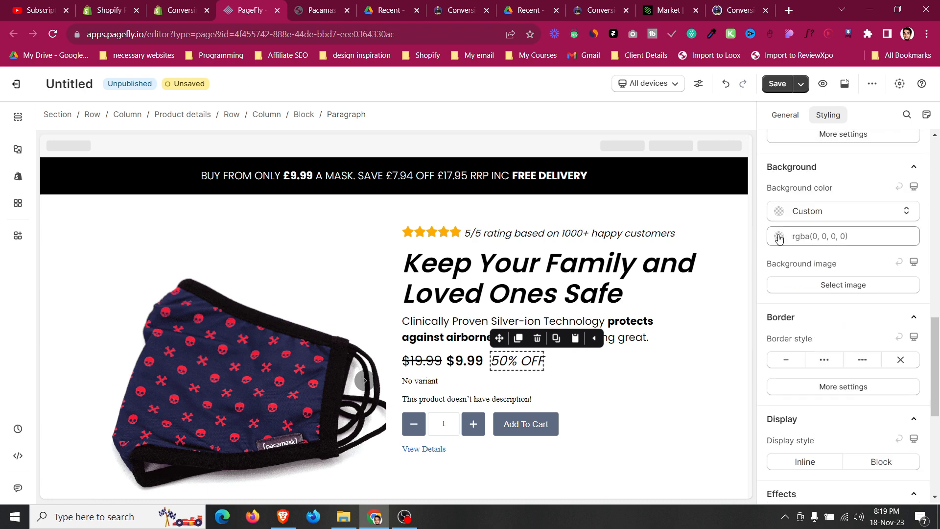
left_click(779, 238)
left_click(792, 431)
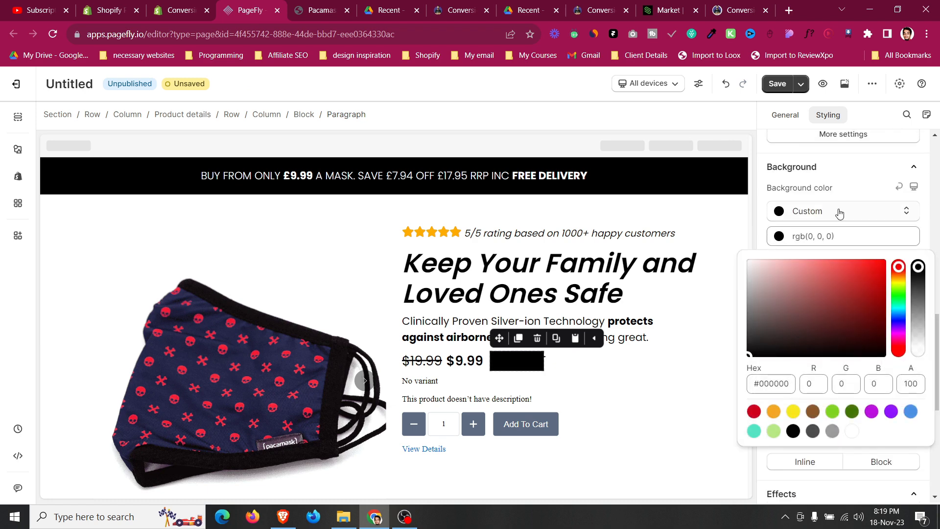
left_click(844, 192)
scroll(826, 298, "up", 10)
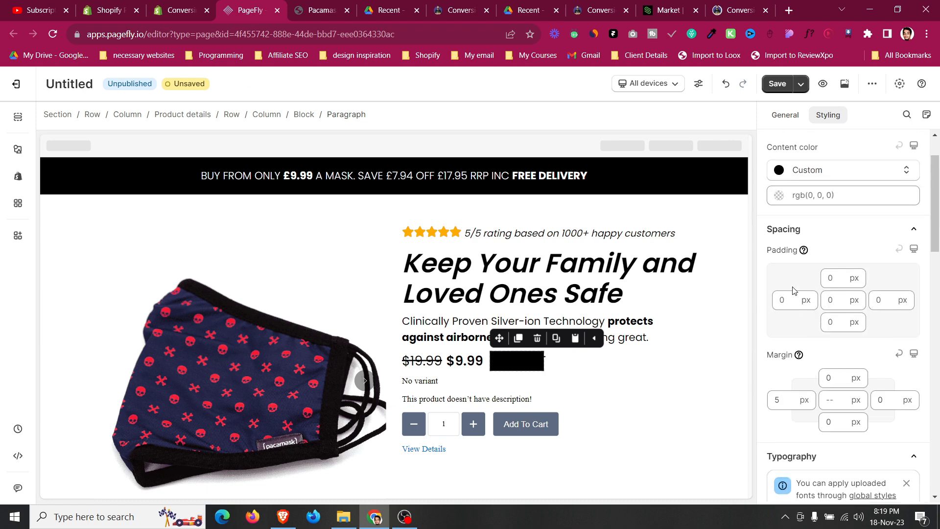
left_click(779, 195)
left_click(852, 390)
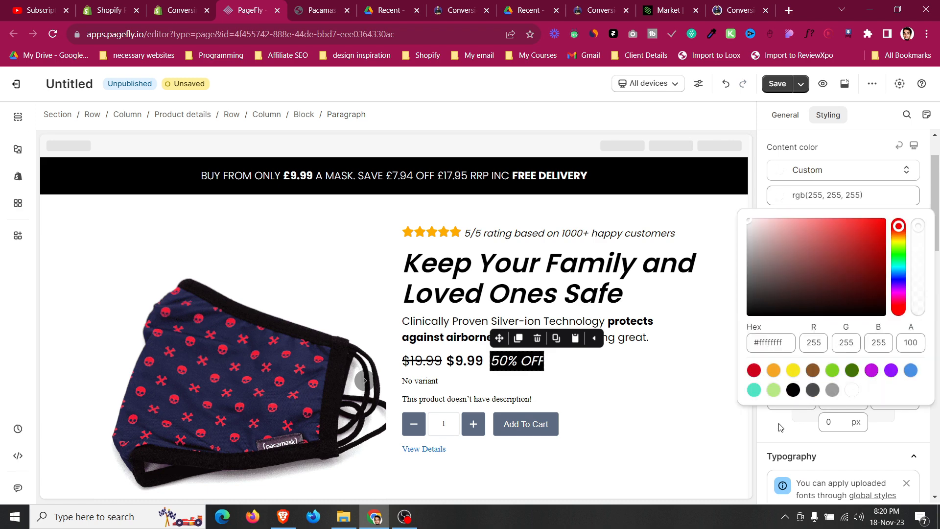
Set the "50% OFF" paragraph's padding to 6 px top and bottom and 15 px left and right.
scroll(832, 411, "down", 6)
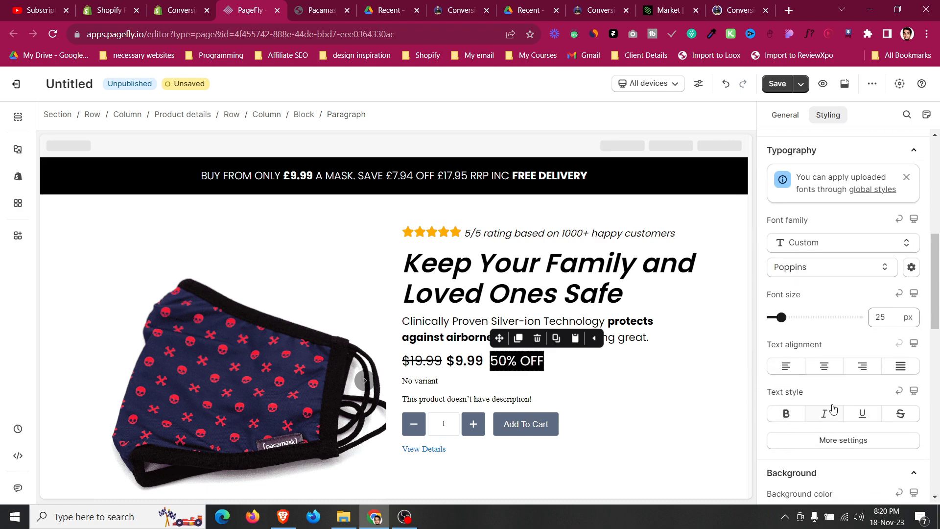
scroll(875, 349, "up", 6)
left_click(781, 301)
type("14")
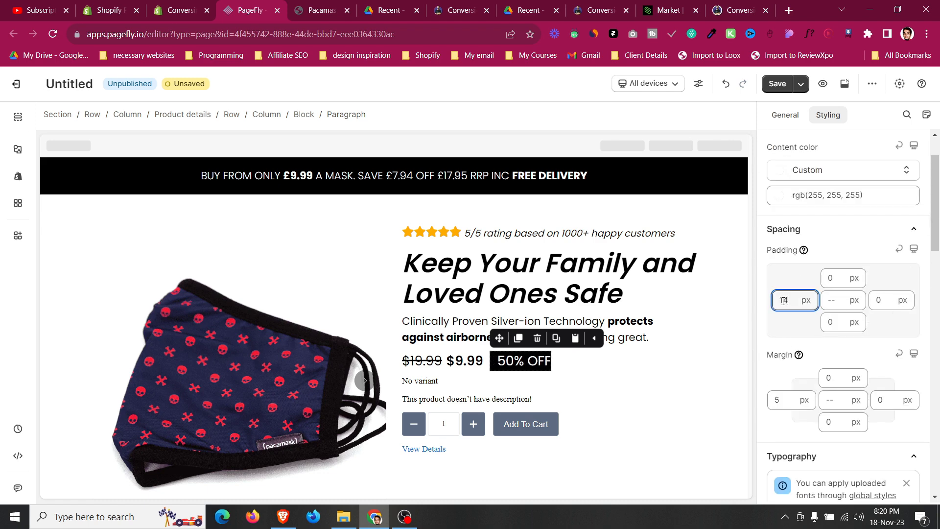
key("BackSpace")
type("5")
left_click(880, 301)
left_click(832, 274)
type("7")
key("Up")
key("Down")
key("Down")
left_click(838, 325)
type("6")
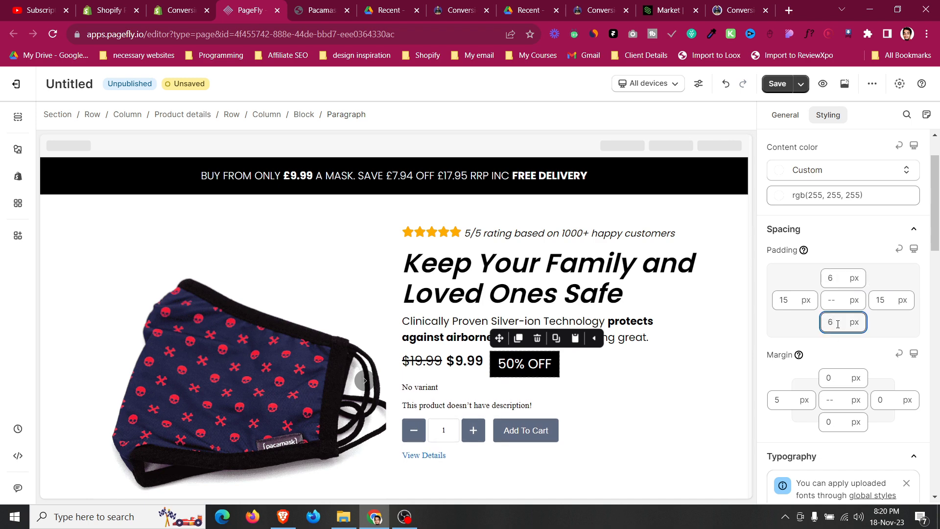
Reduce the "50% OFF" paragraph's font size to 22 px.
left_click(580, 374)
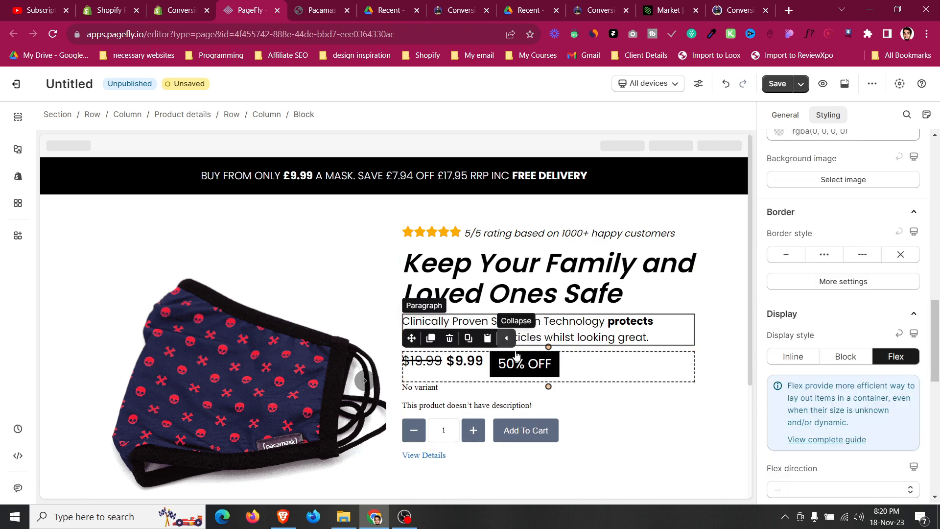
left_click(534, 328)
scroll(893, 330, "down", 3)
scroll(892, 332, "down", 1)
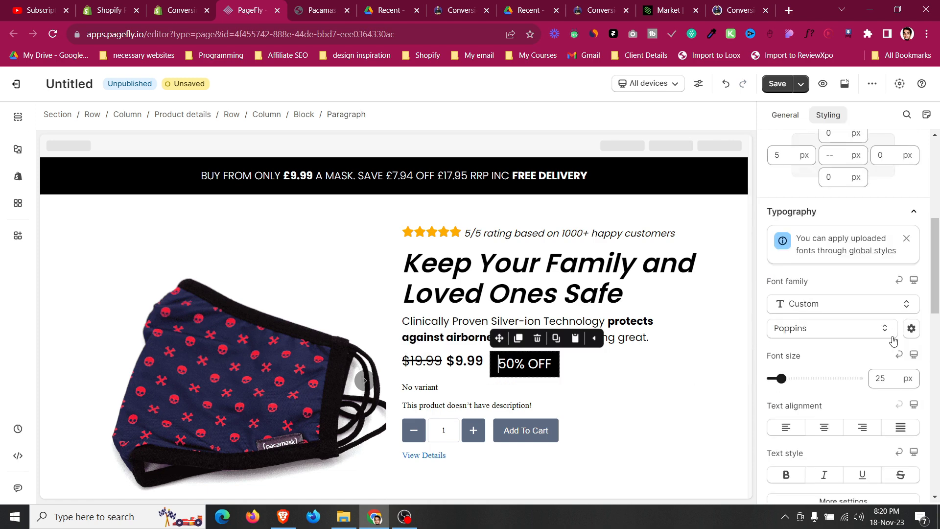
key("Down")
key("Down")
key("Down")
scroll(869, 477, "down", 3)
left_click(856, 442)
left_click(837, 443)
scroll(832, 409, "down", 5)
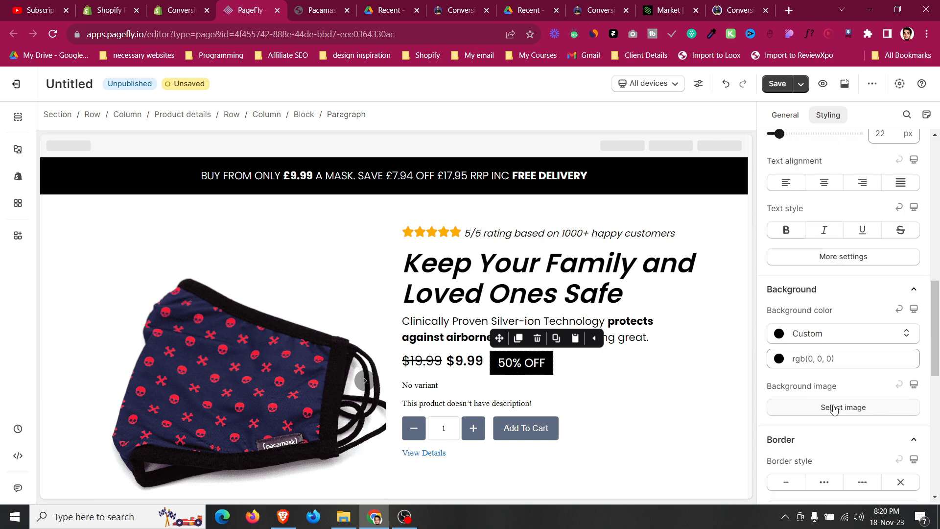
Round the "50% OFF" paragraph's corners with a 10 px border radius.
left_click(841, 452)
type("4")
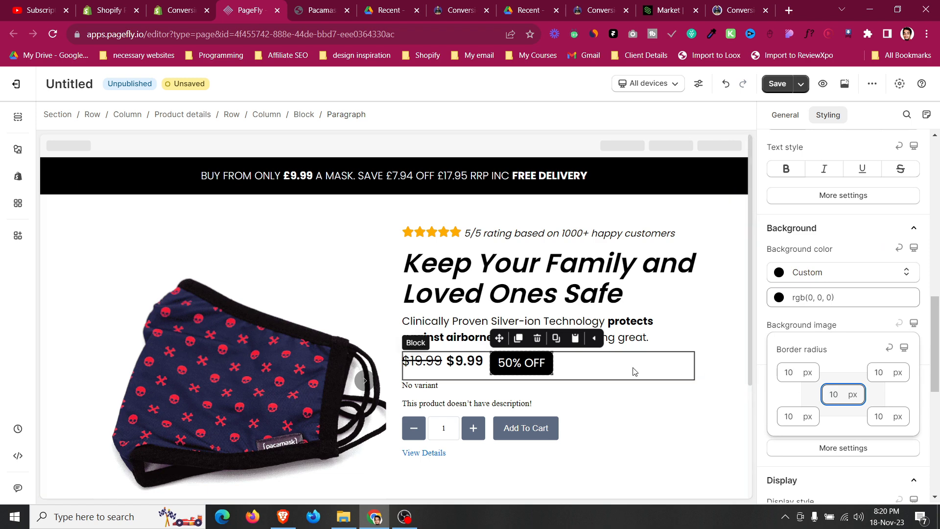
Set the price block's align items option to Center.
left_click(634, 372)
scroll(937, 328, "down", 6)
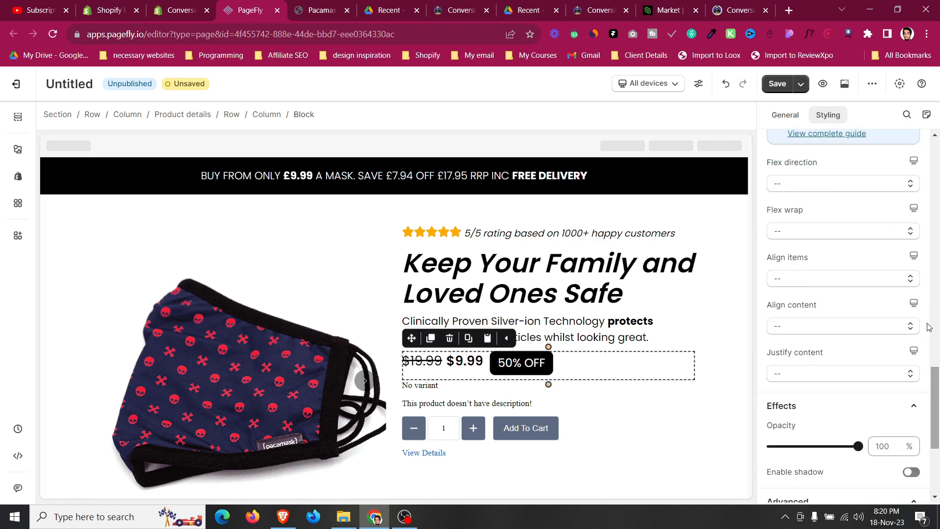
left_click(828, 284)
left_click(829, 325)
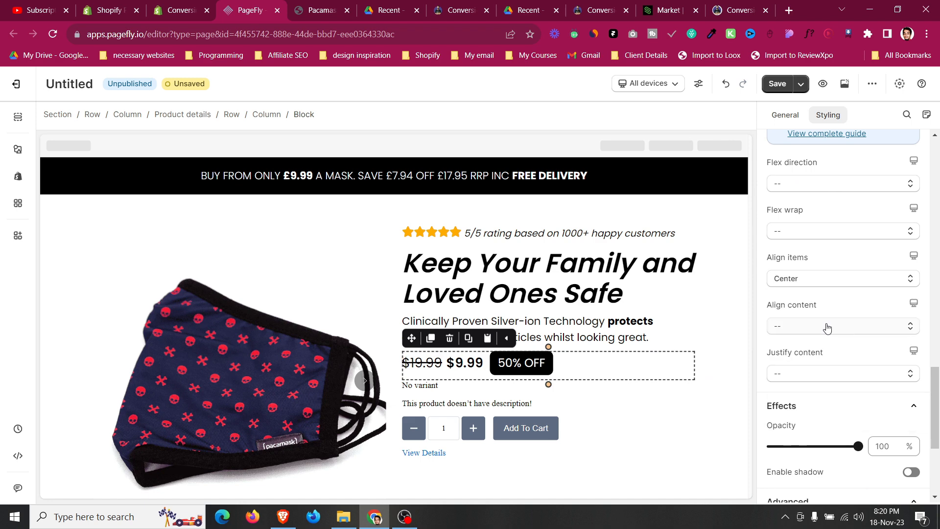
left_click(678, 333)
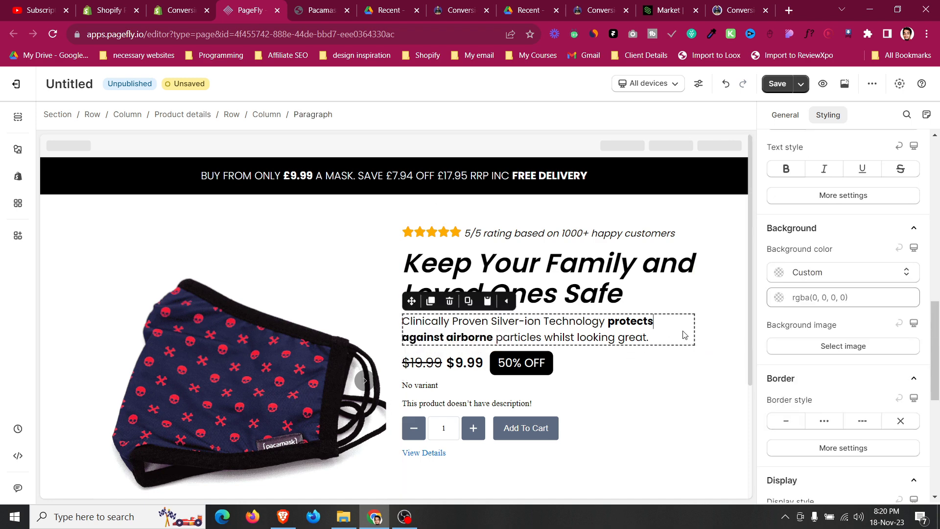
left_click(662, 370)
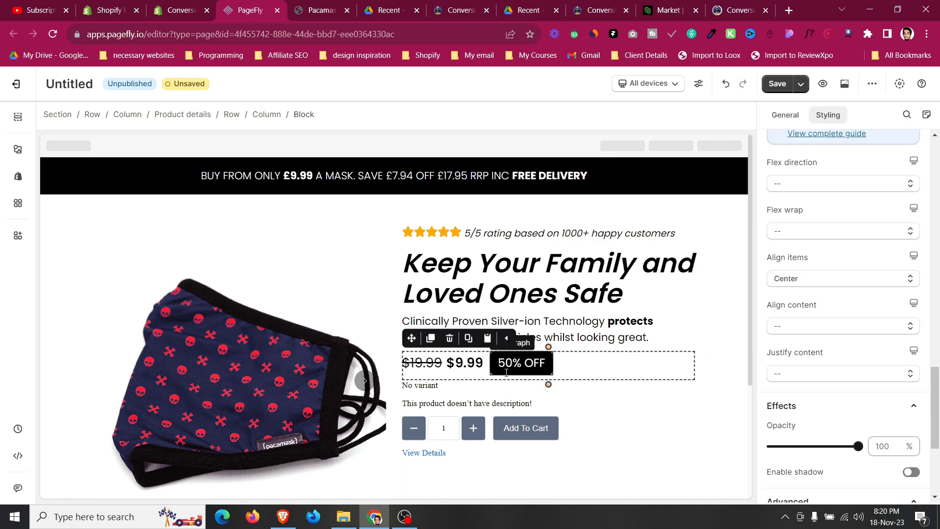
scroll(844, 365, "down", 10)
scroll(842, 328, "up", 2)
scroll(840, 289, "down", 6)
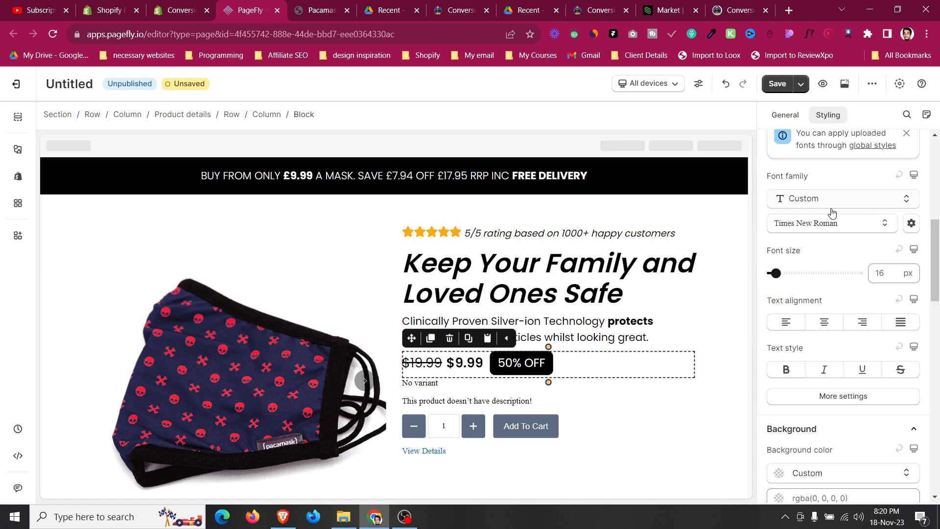
scroll(833, 212, "up", 7)
left_click(837, 338)
type("2")
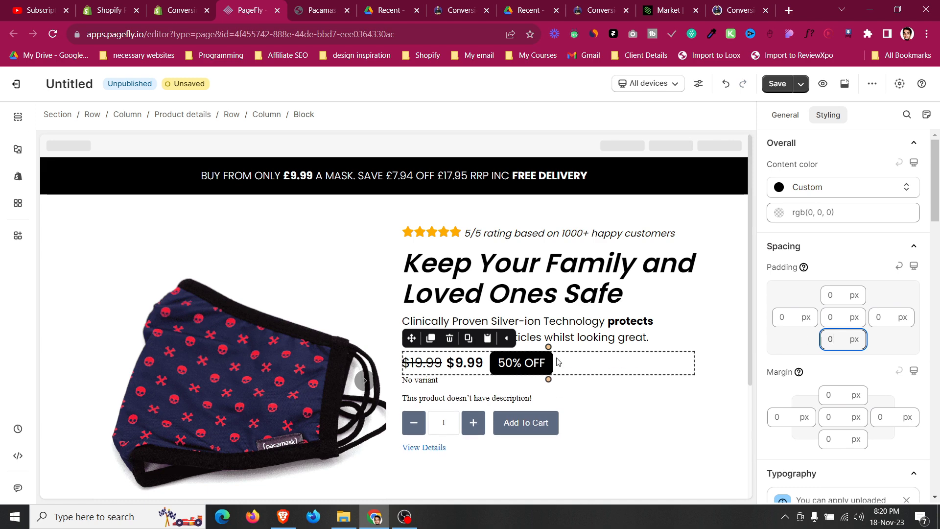
left_click(569, 329)
Increase the $9.99 price's font size to 28 px.
left_click(467, 365)
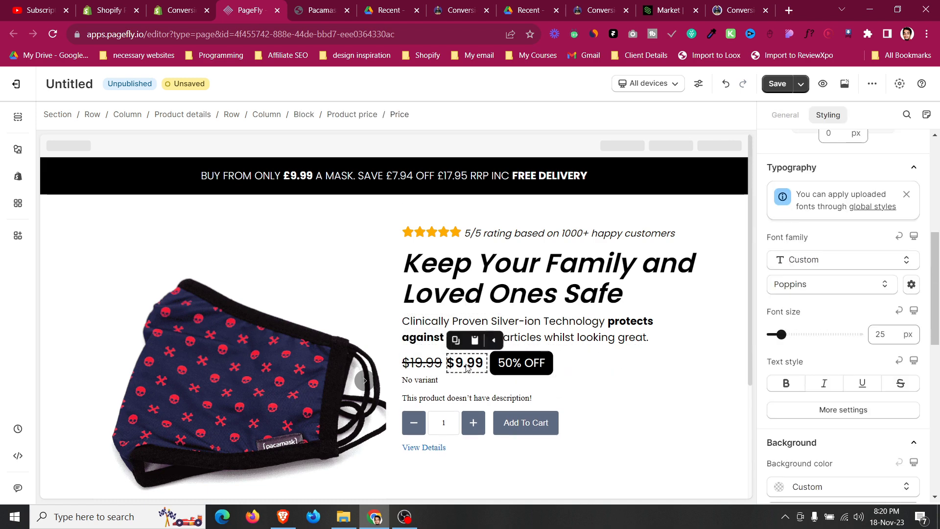
left_click(890, 335)
key("Up")
key("Up")
key("Up")
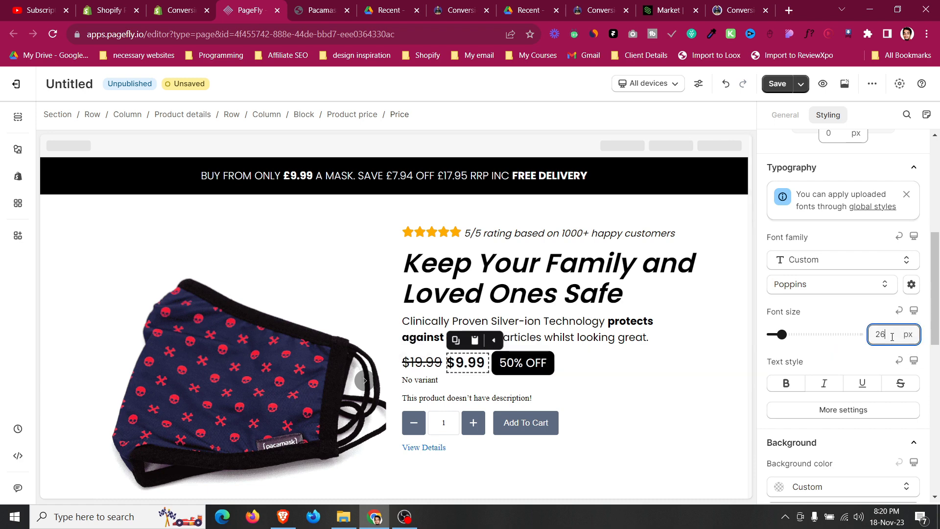
Increase the $19.99 compare-at price's font size to 28 px.
left_click(422, 362)
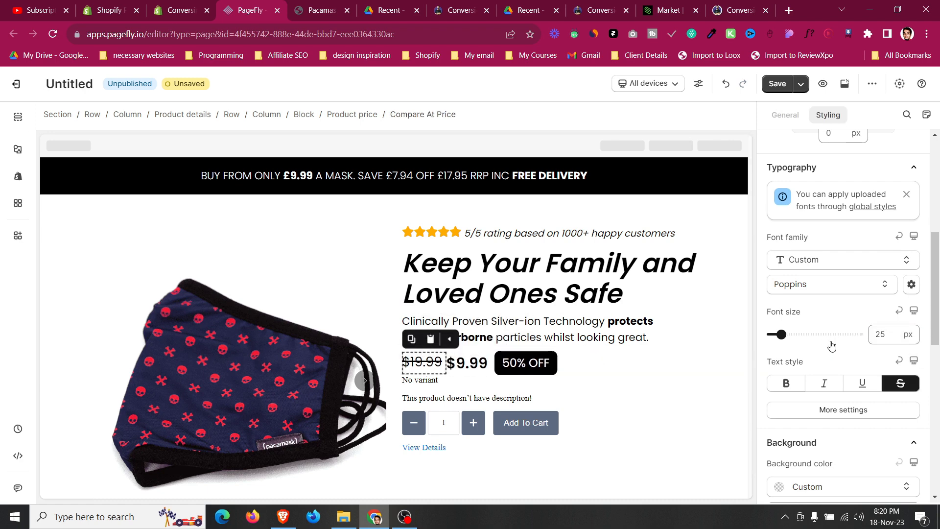
key("Up")
key("Up")
key("Up")
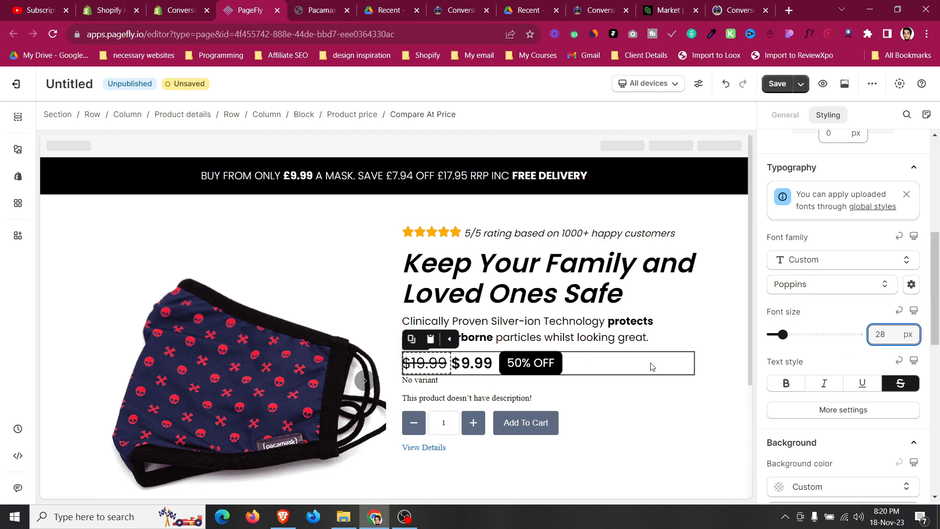
left_click(659, 360)
left_click(680, 330)
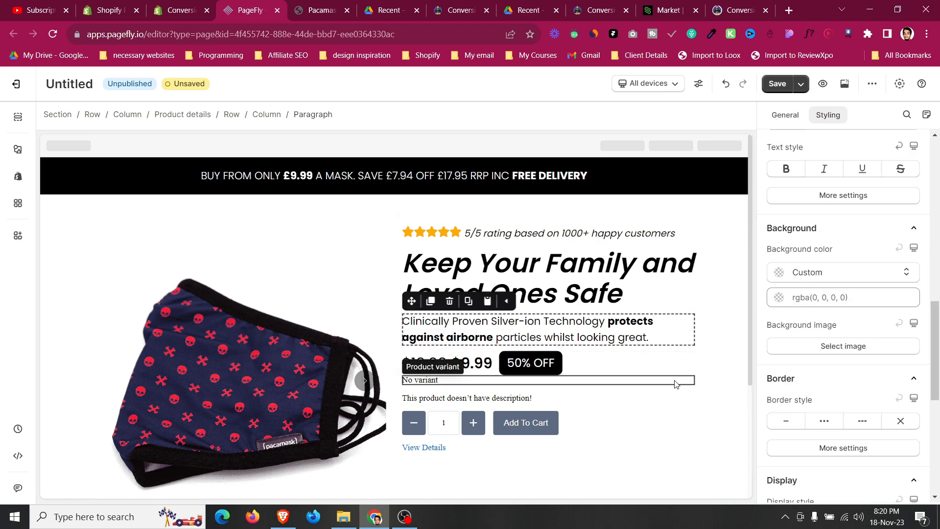
left_click(489, 272)
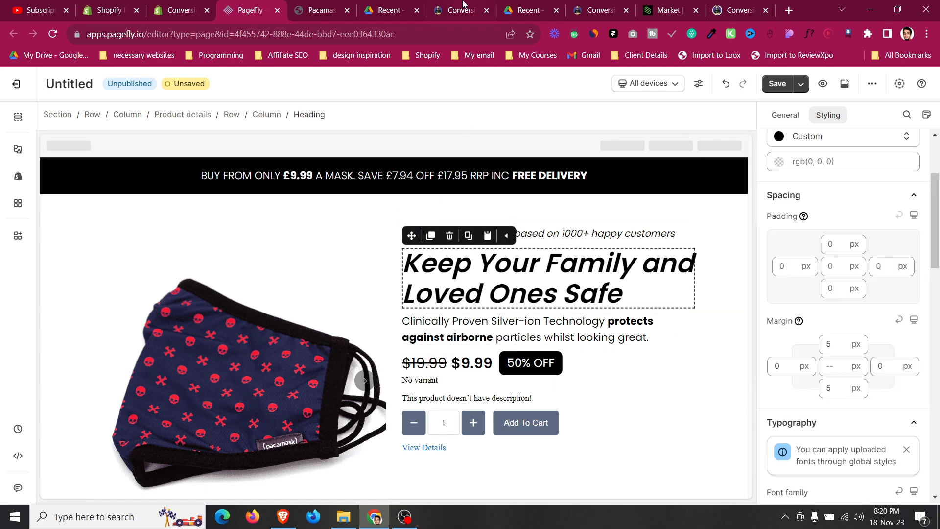
left_click(623, 378)
Inspect the colour of the check icons in the reference Pacamask page's feature list.
key("ctrl+Tab")
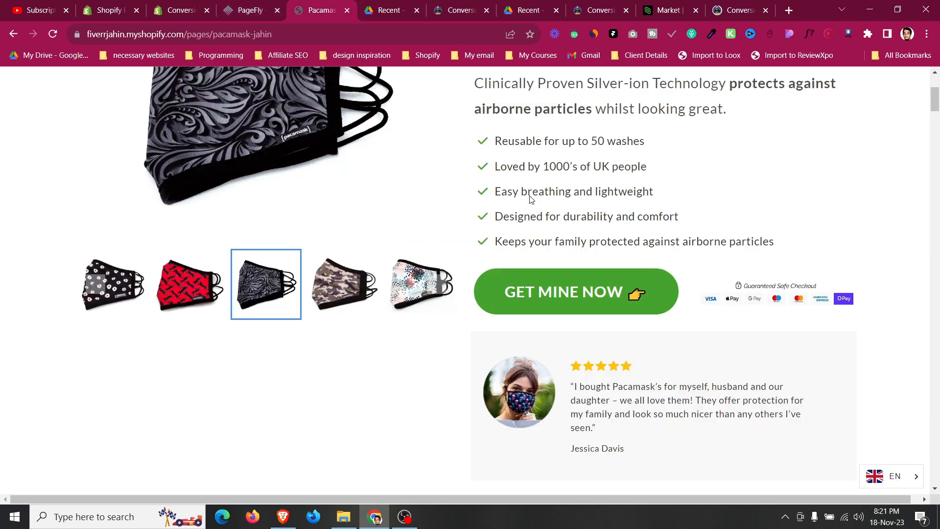
left_click_drag(513, 148, 784, 241)
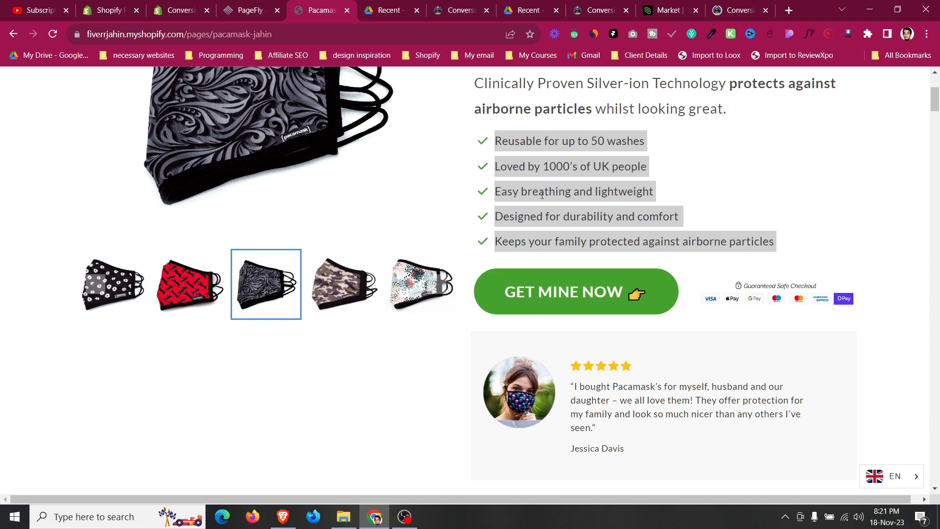
left_click(551, 192)
right_click(481, 142)
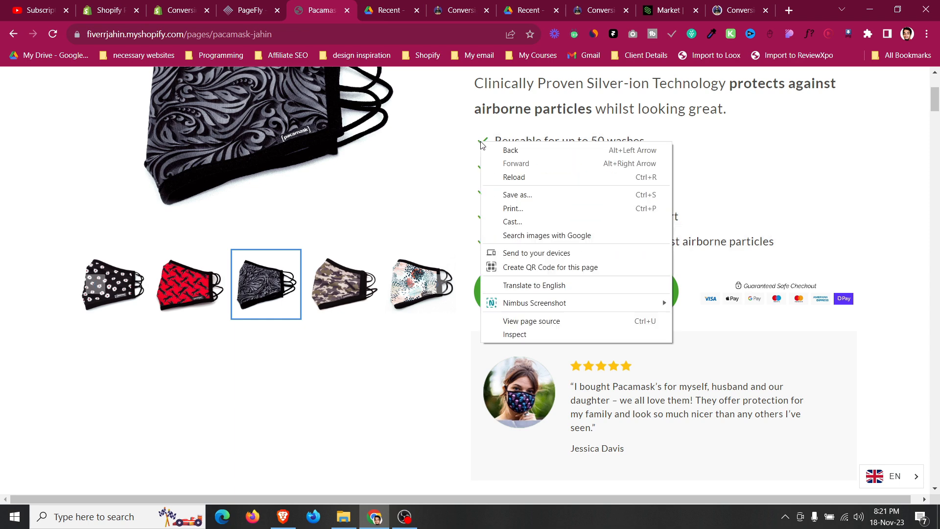
left_click(524, 339)
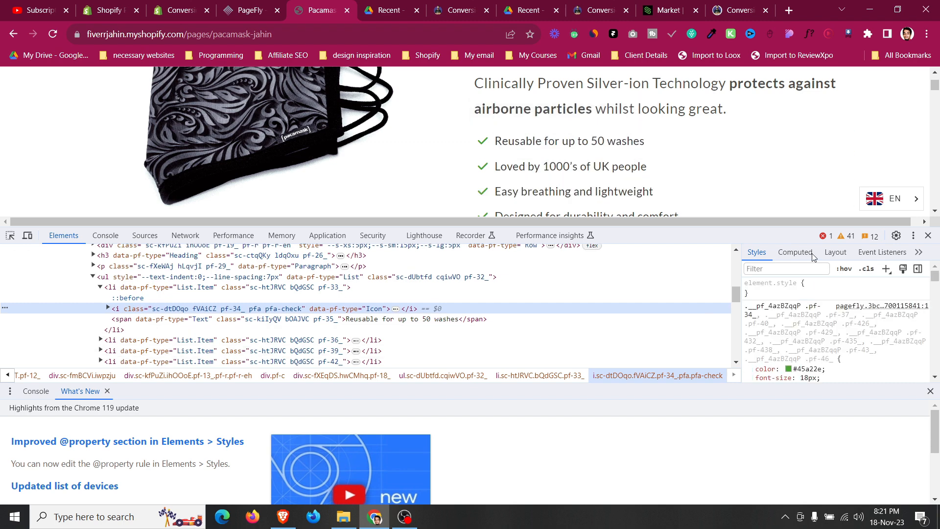
left_click(806, 367)
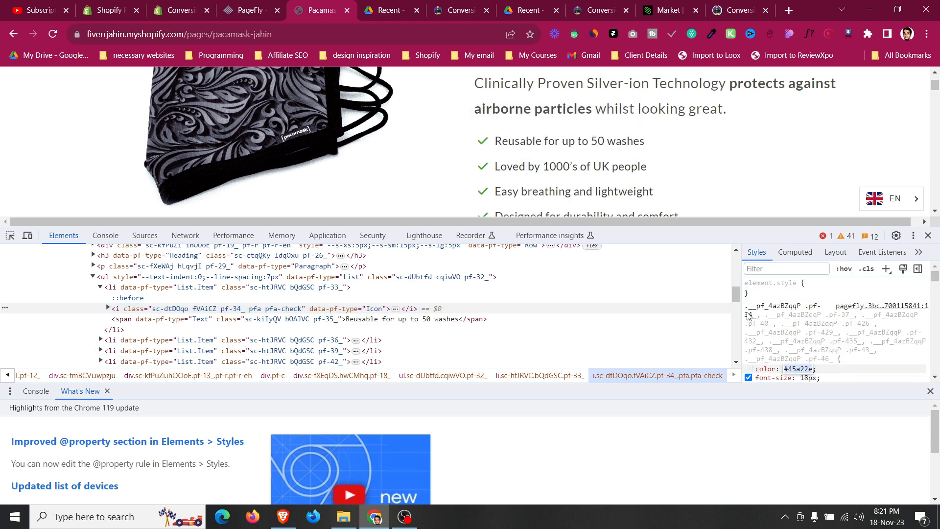
Delete the product variant, product description and View Details elements from the product details.
left_click(265, 4)
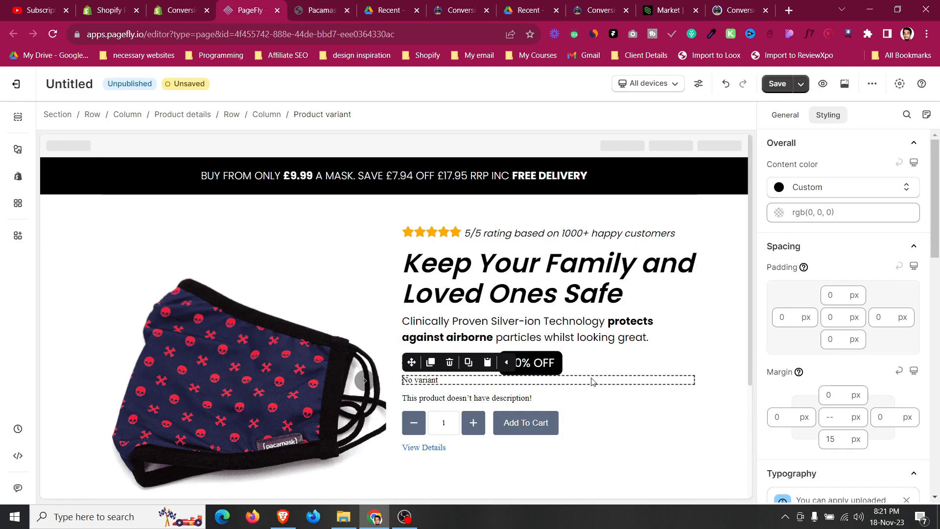
left_click(609, 338)
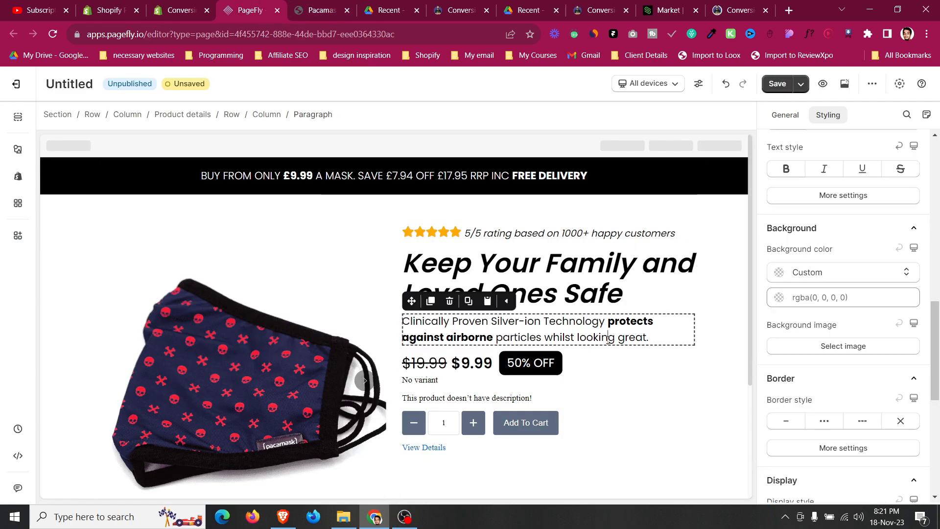
left_click(459, 385)
key("Delete")
left_click(466, 390)
key("Delete")
left_click(443, 409)
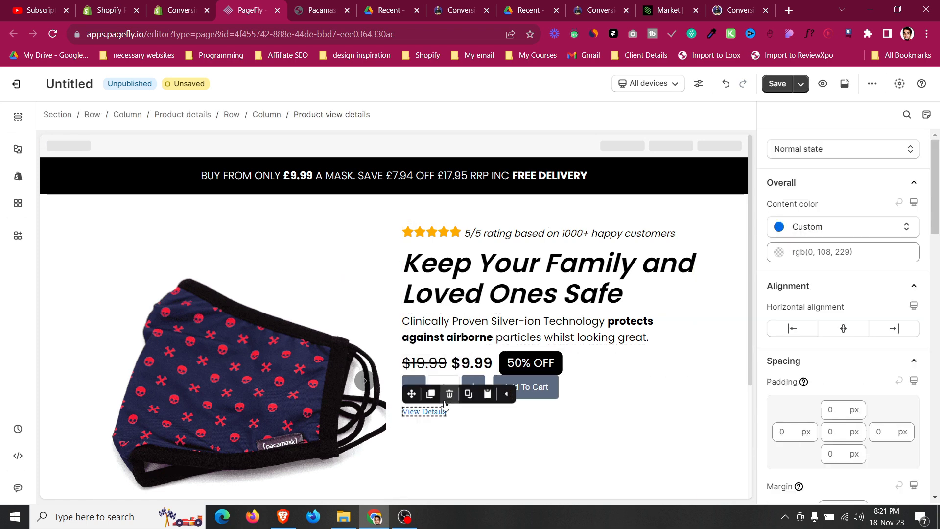
left_click(449, 394)
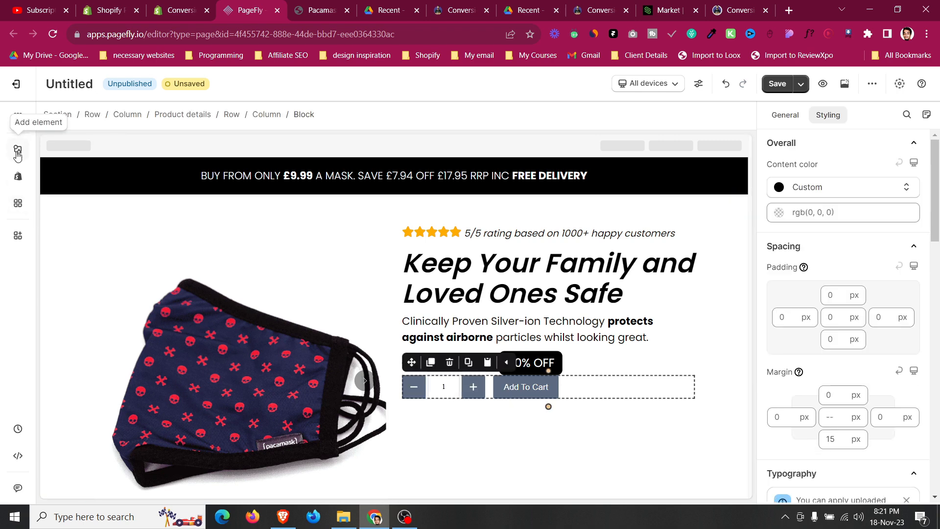
Add a List element between the price row and the Add To Cart row.
left_click(18, 152)
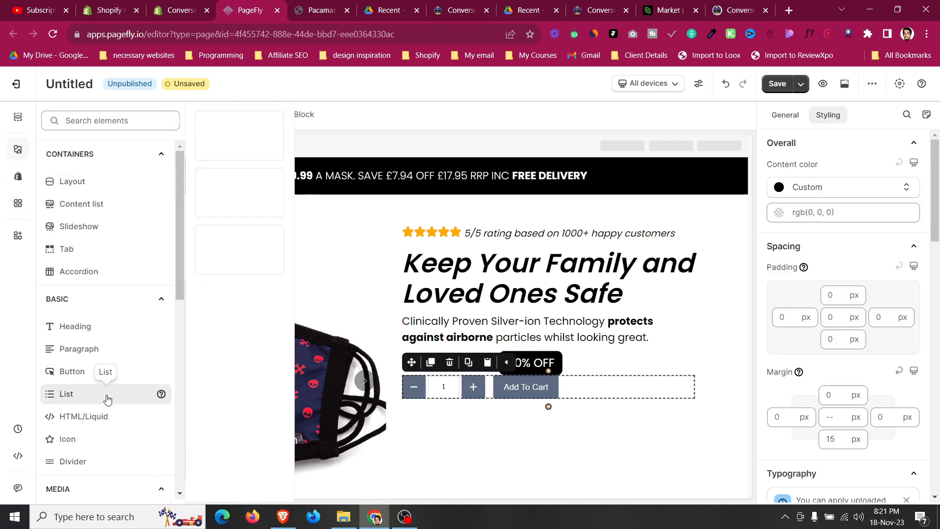
left_click_drag(237, 247, 638, 400)
left_click(640, 388)
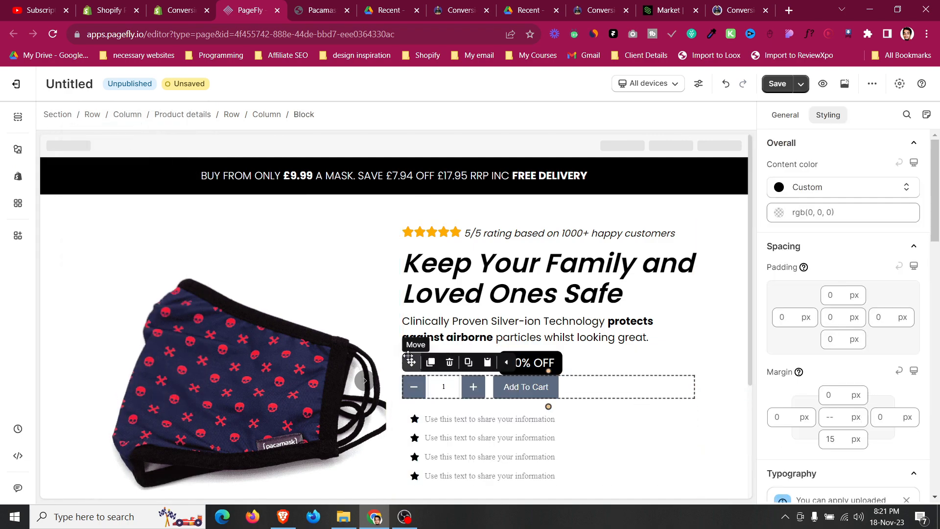
scroll(505, 377, "down", 3)
left_click_drag(505, 378, 505, 377)
left_click(408, 223)
Set the list's left and right padding to 0 px and its top and bottom margins to 10 px.
left_click(827, 114)
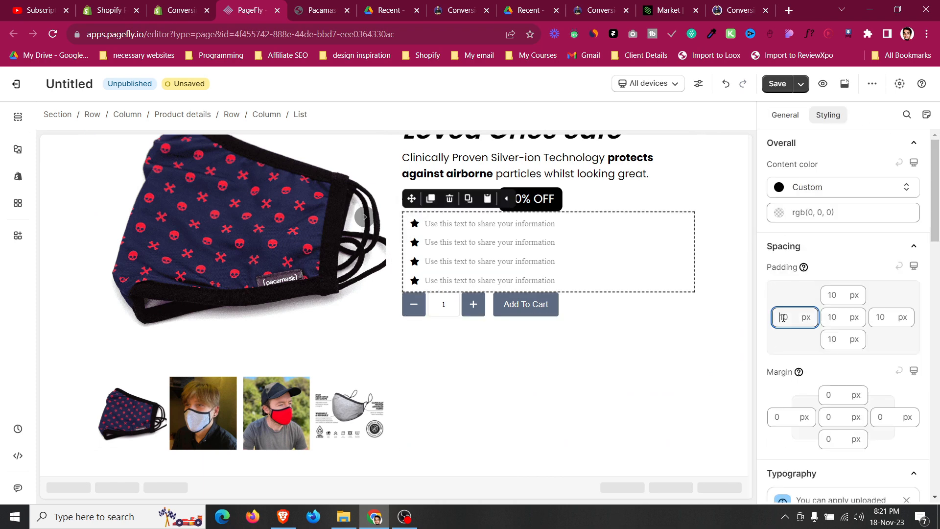
type("0")
left_click(876, 318)
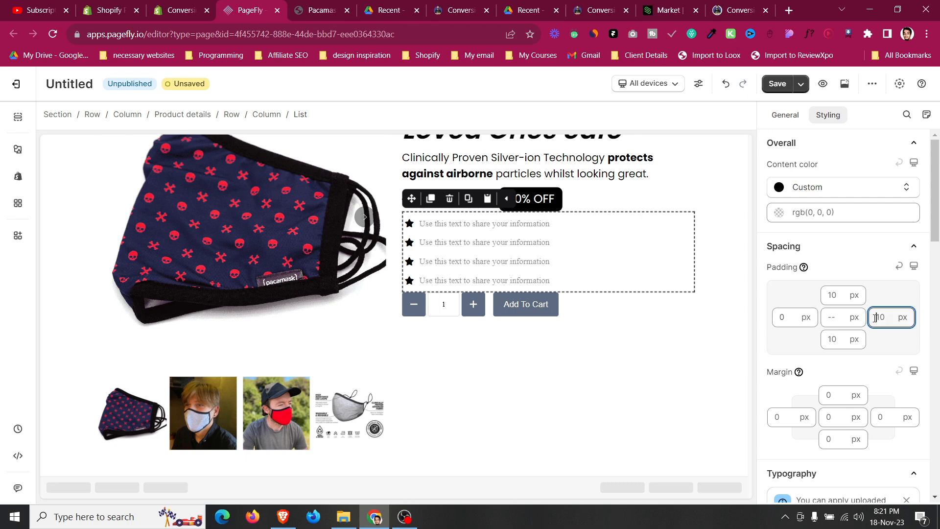
left_click(835, 409)
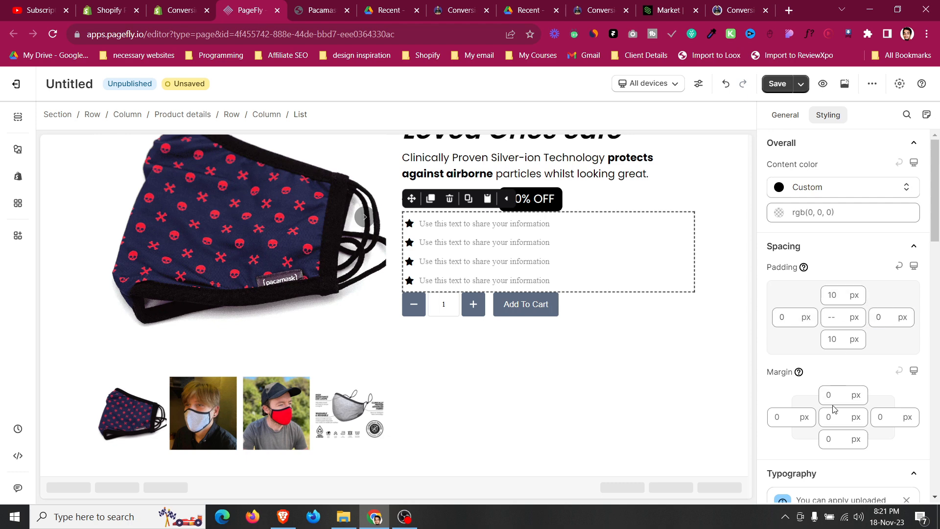
type("7")
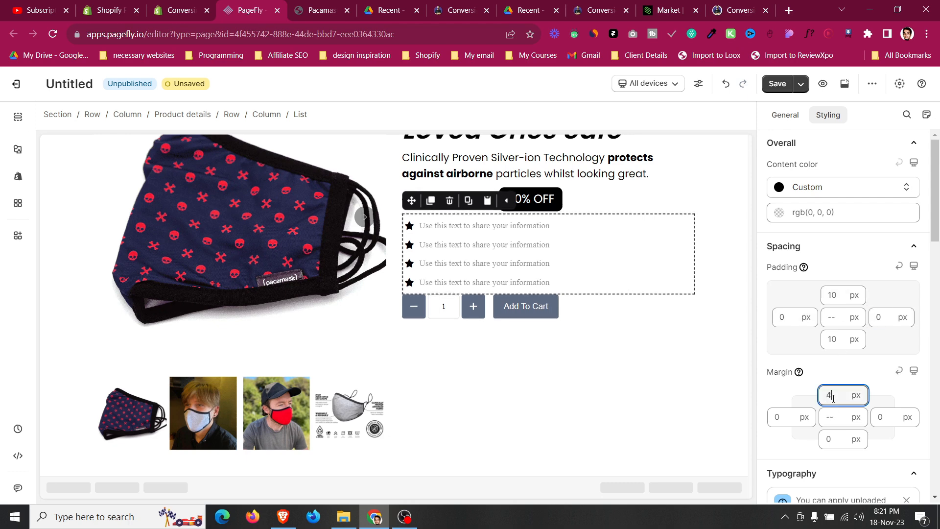
key("BackSpace")
type("10")
left_click(836, 437)
type("14")
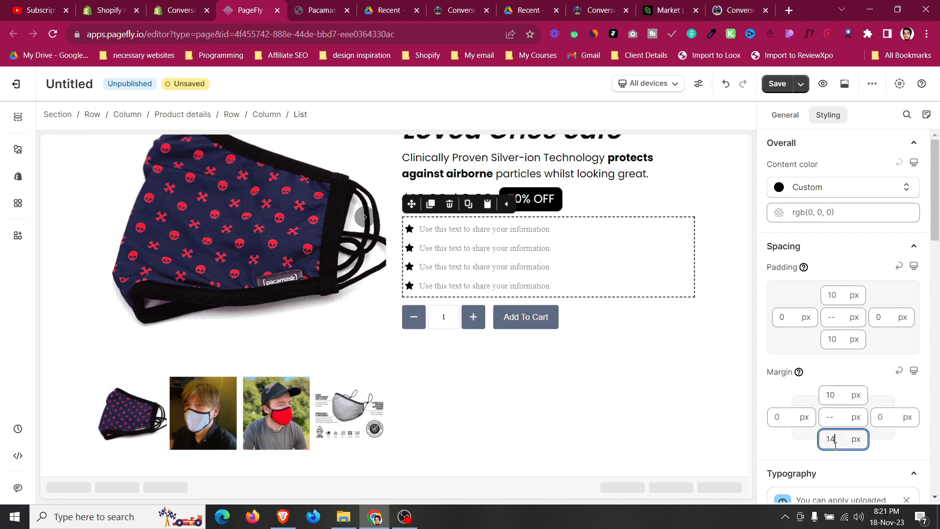
key("Down")
key("Down")
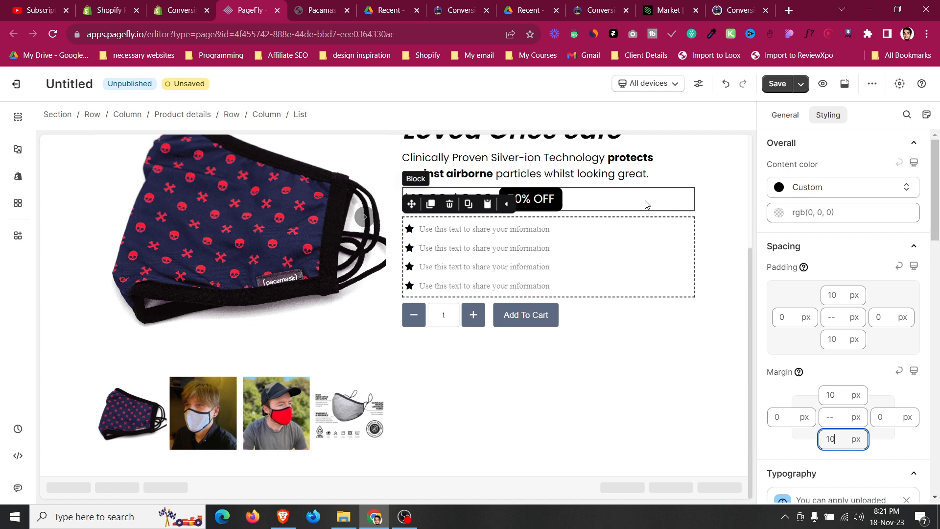
Set the first list item's icon size to 20 px.
left_click(647, 204)
left_click(410, 229)
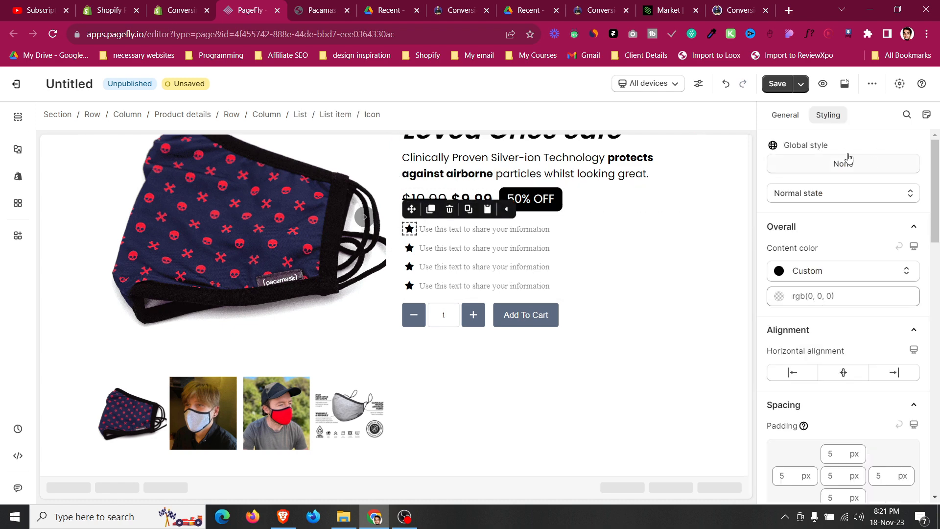
left_click(792, 117)
key("Up")
key("Up")
key("Up")
key("Up")
key("Up")
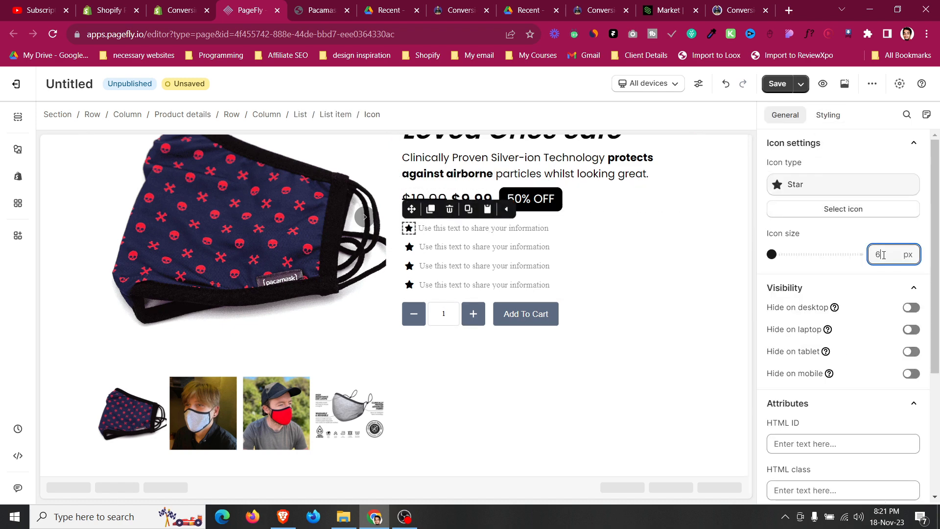
key("Down")
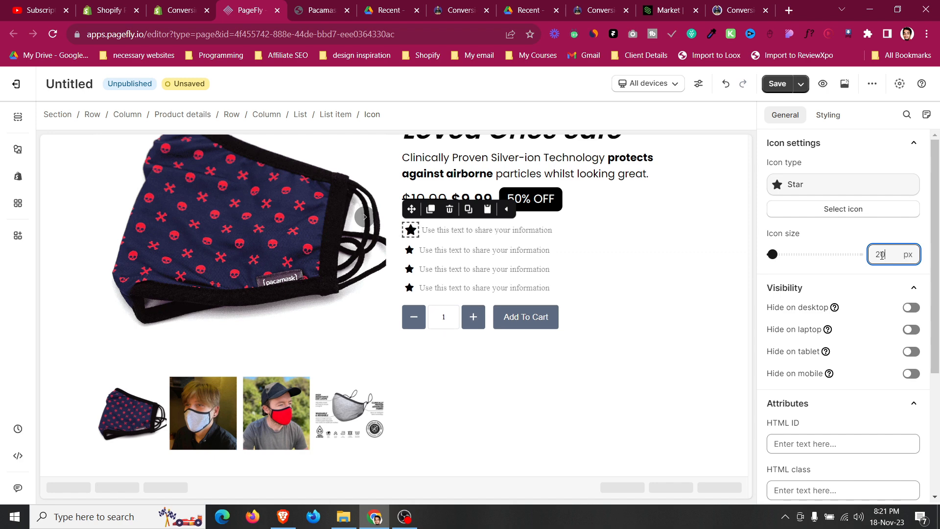
Replace the first list item's star icon with the Check icon found by searching "check".
left_click(473, 229)
left_click(416, 231)
left_click(844, 210)
left_click(293, 136)
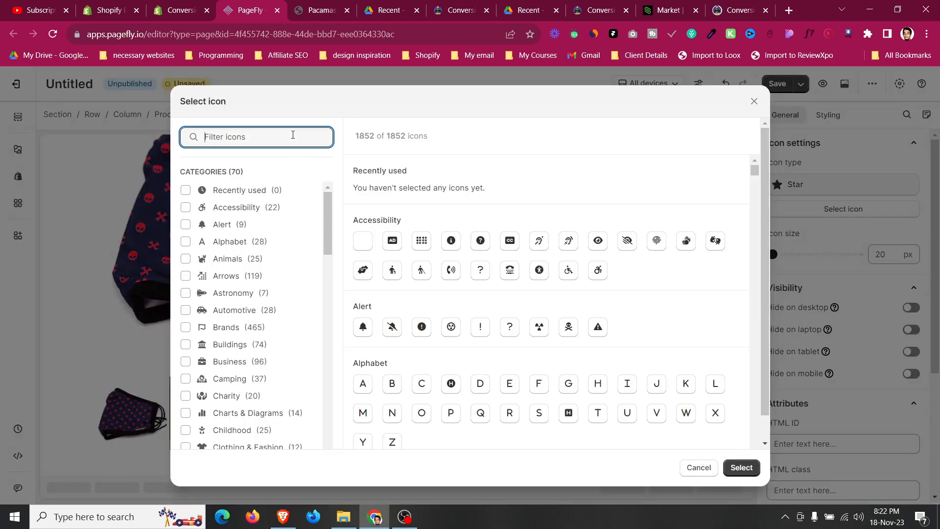
type("check")
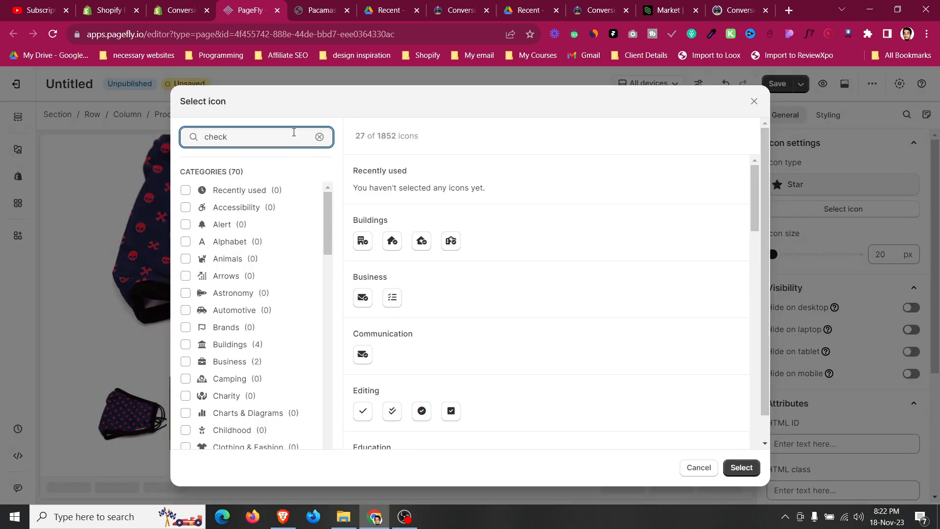
left_click(362, 350)
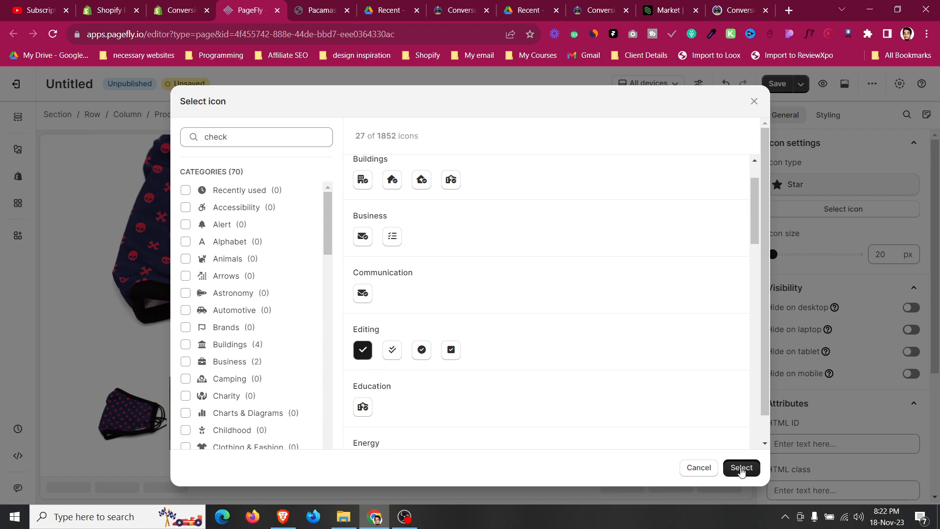
left_click(741, 467)
Set the check icon's content color to rgb(69, 162, 46).
left_click(828, 115)
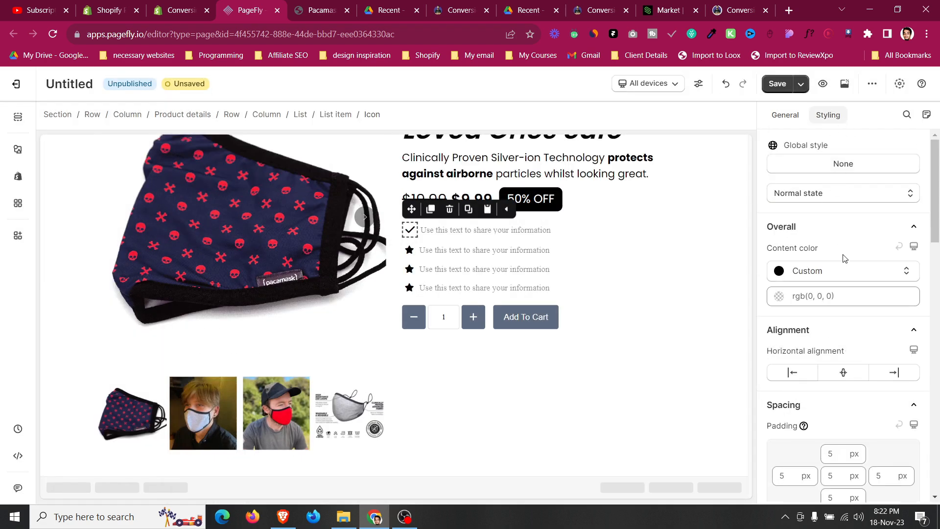
left_click(831, 295)
type("#45a22e")
left_click(836, 341)
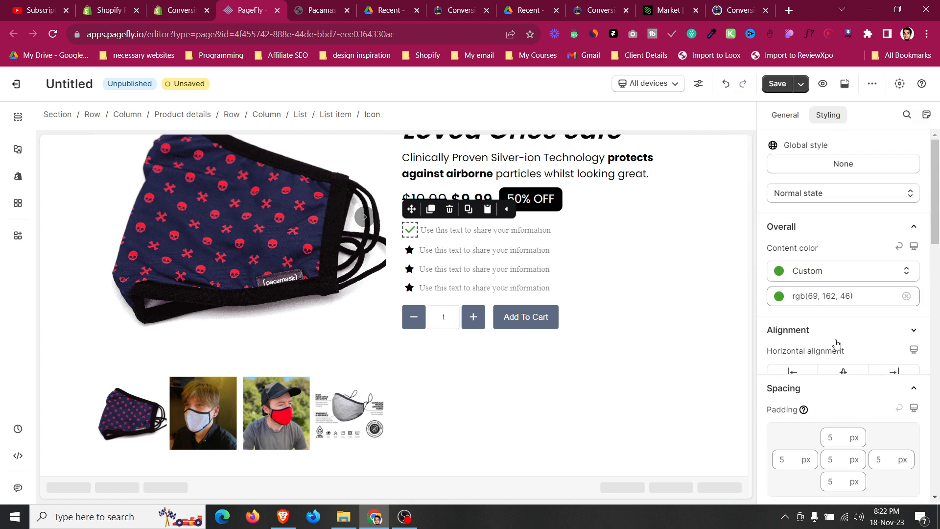
Copy "Reusable for up to 50 washes" from the live Pacamask page into the first list item's text.
left_click(480, 233)
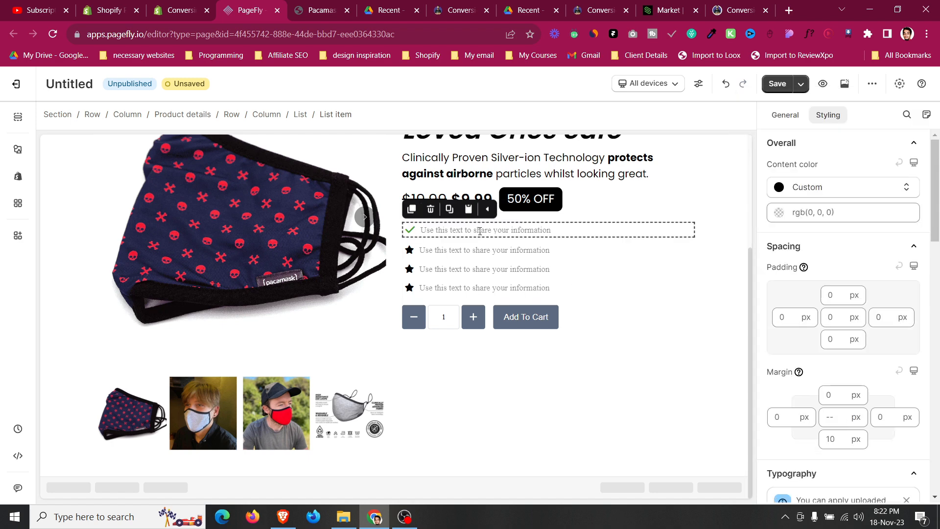
left_click(318, 10)
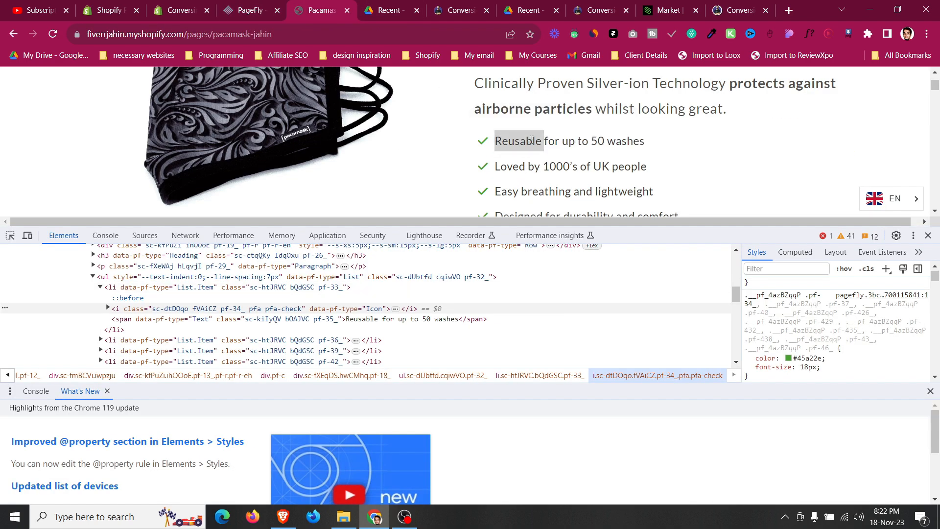
triple_click(532, 139)
right_click(532, 141)
left_click(550, 149)
left_click(228, 5)
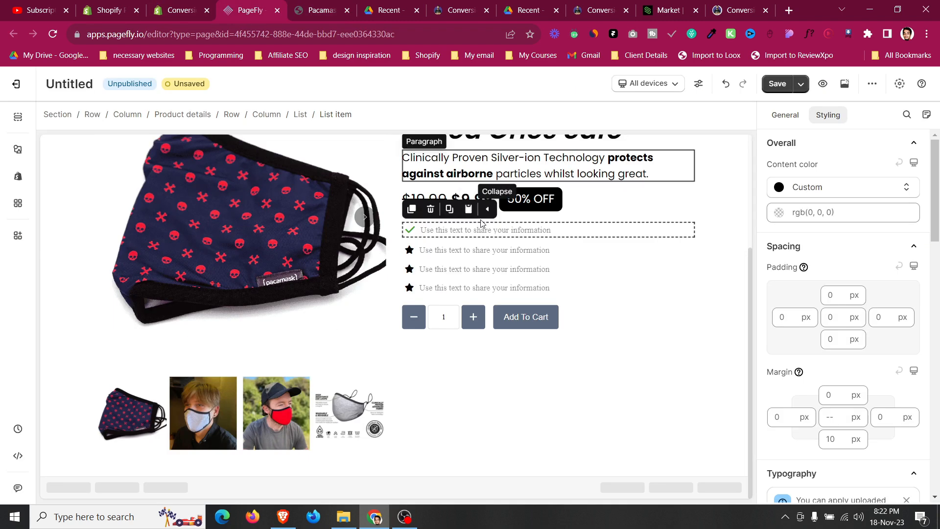
left_click(782, 115)
key("ctrl+v")
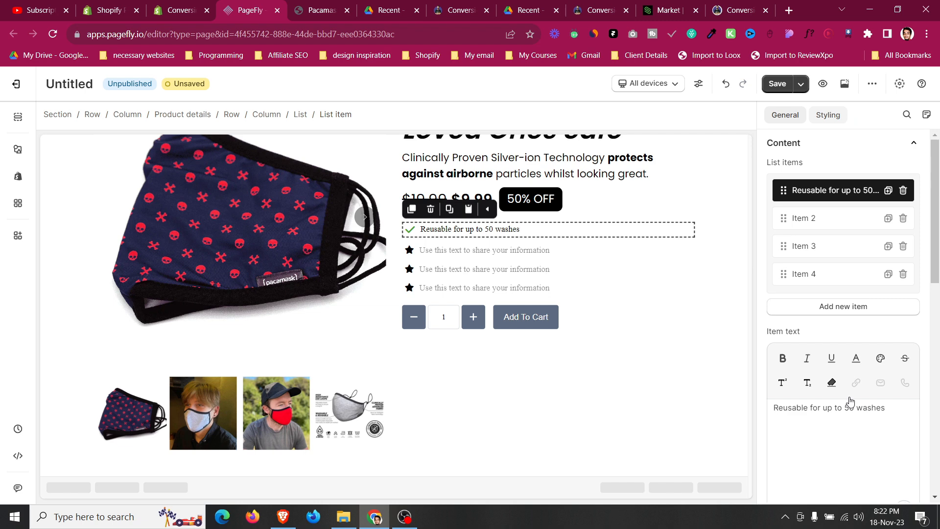
Set the first list item's font size to 20 px.
left_click(828, 115)
scroll(837, 293, "down", 1)
left_click(838, 345)
left_click(824, 421)
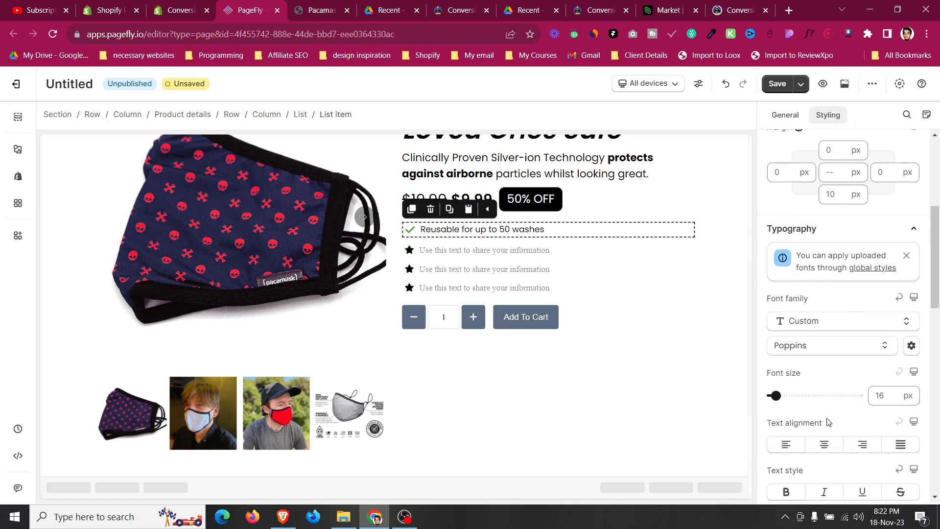
double_click(882, 395)
type("20")
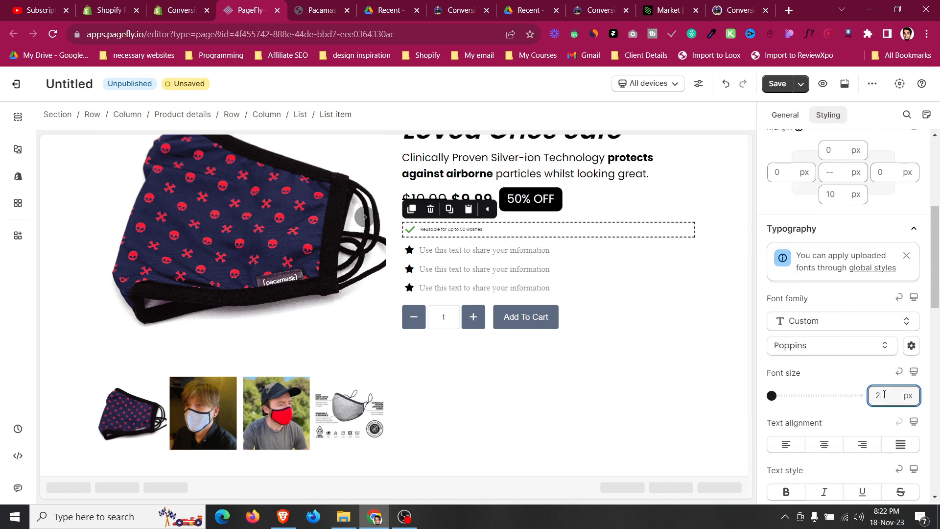
Replace the placeholder list items with copies of the first item, making four checklist rows.
left_click(416, 232)
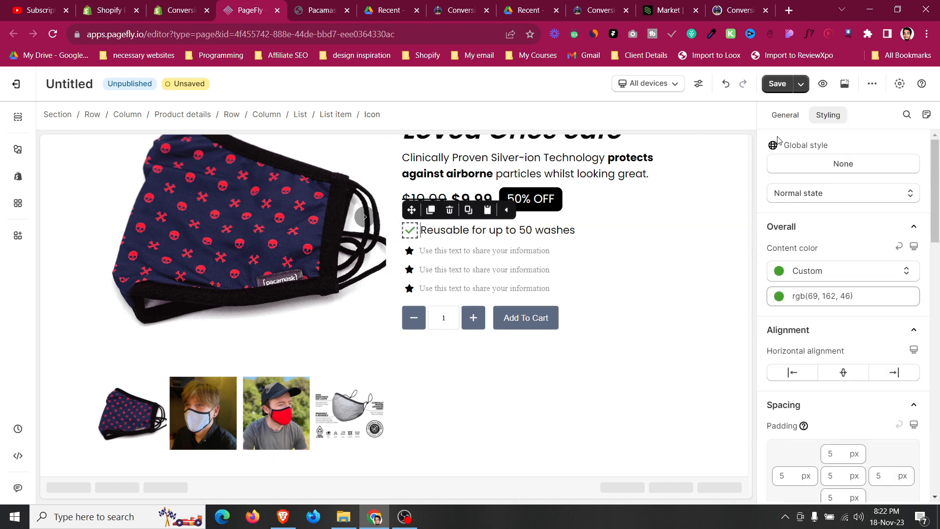
left_click(780, 122)
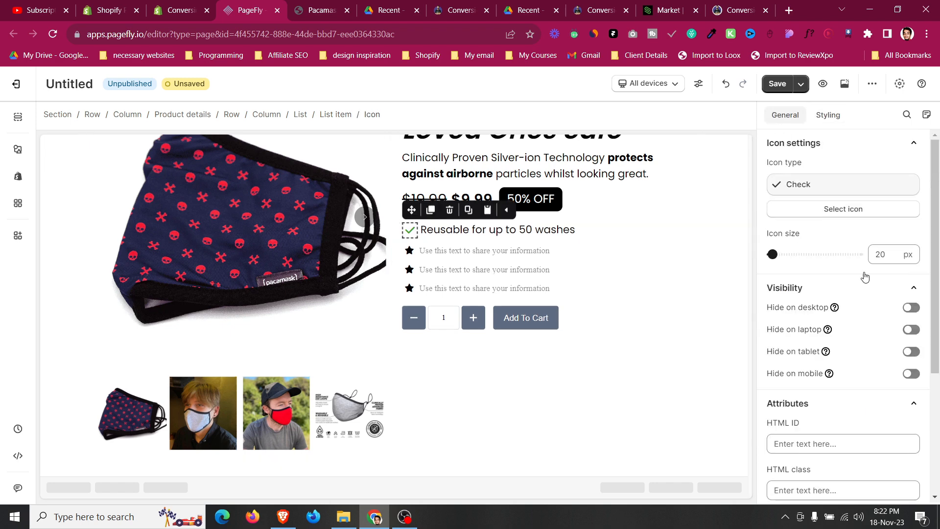
left_click(600, 229)
left_click(301, 115)
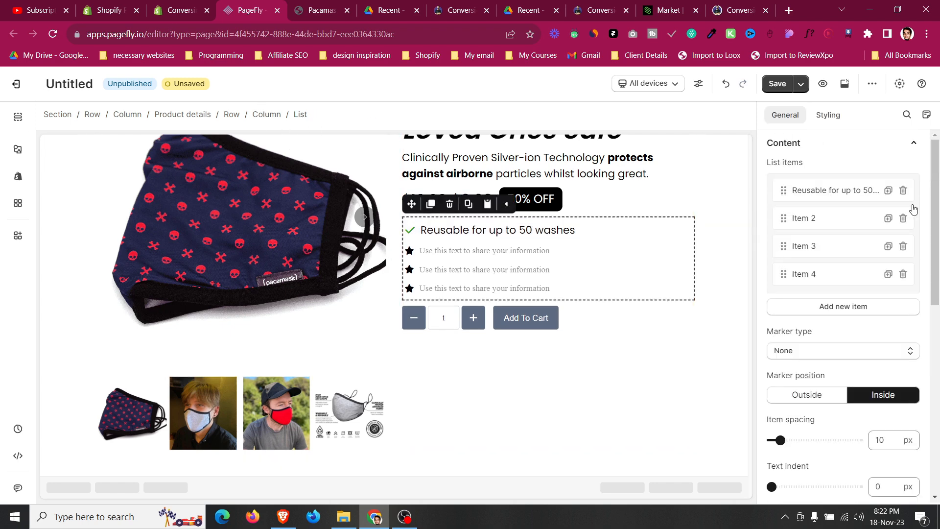
left_click(903, 218)
left_click(903, 219)
left_click(904, 218)
left_click(889, 191)
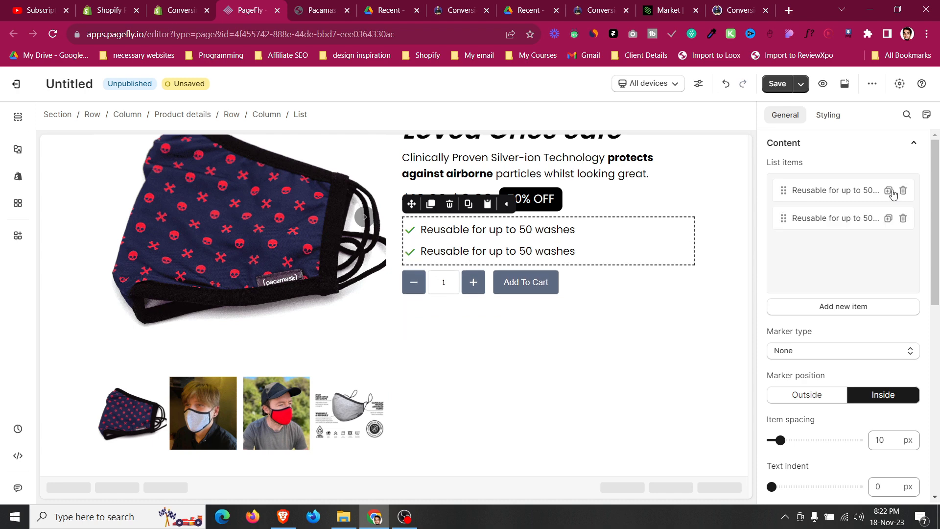
left_click(888, 219)
left_click(888, 246)
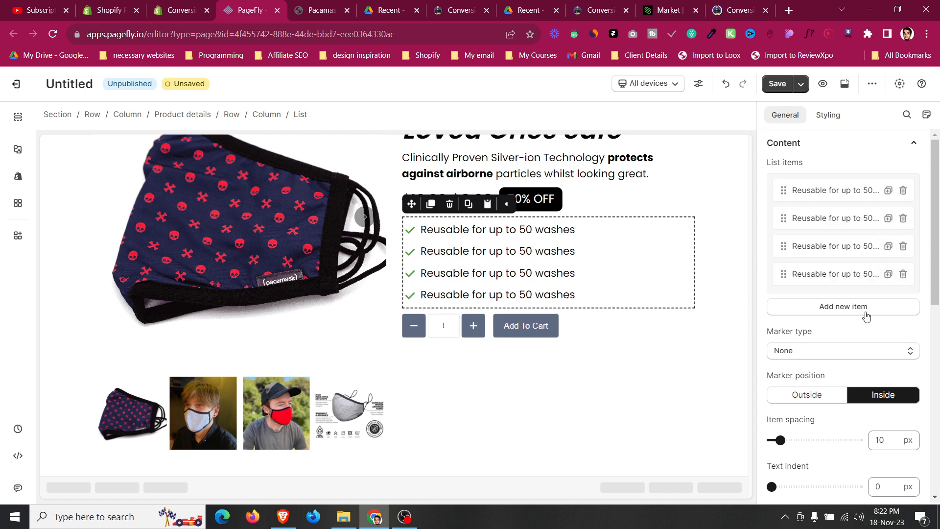
Set the list's item spacing to 8 px.
scroll(856, 333, "down", 1)
left_click(885, 374)
key("Down")
key("Down")
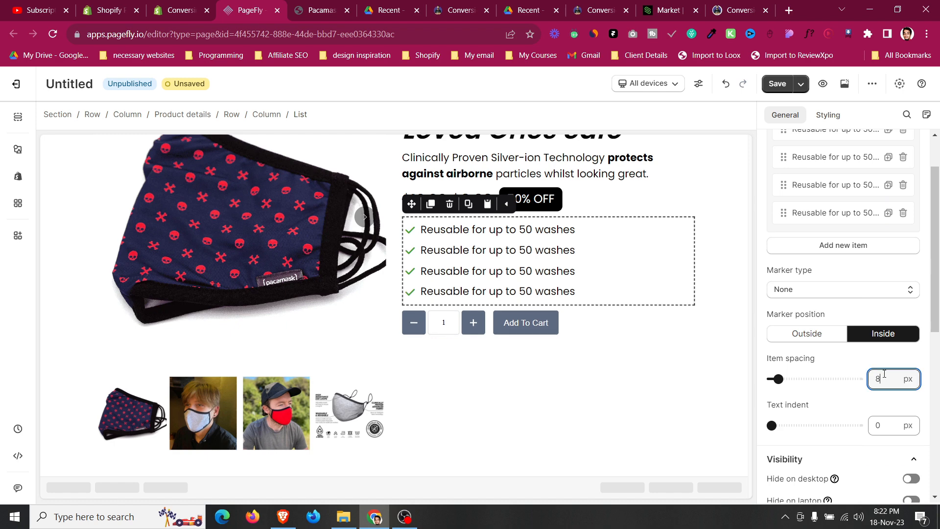
Change the second list item's text to "Loved by 1000's of UK people" copied from the live page.
left_click(651, 203)
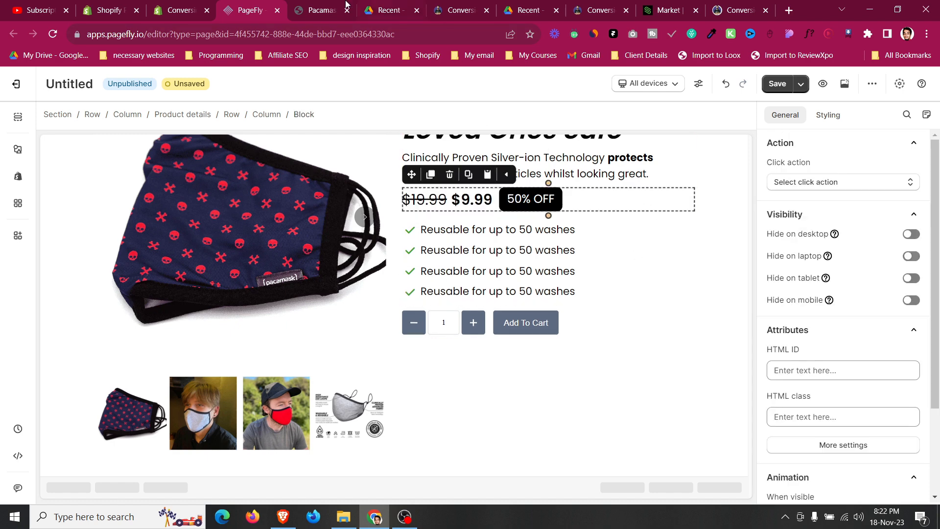
left_click(323, 10)
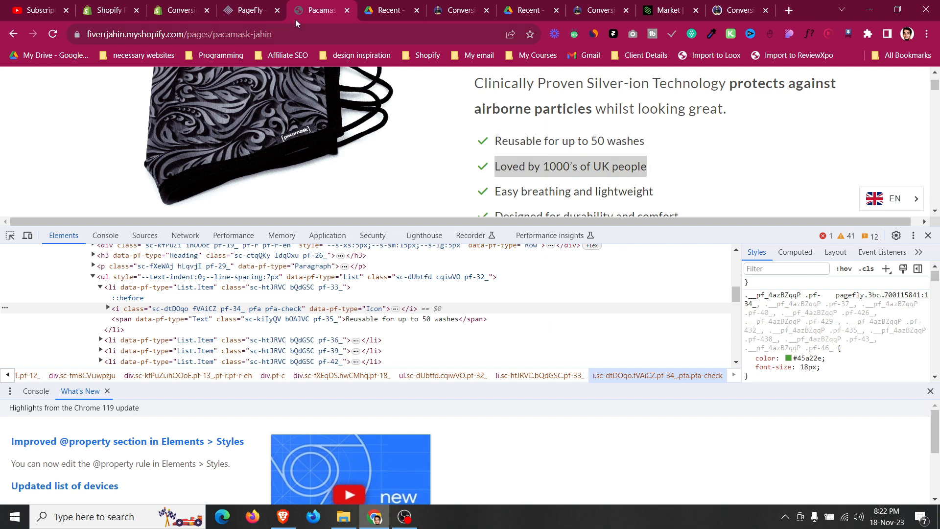
left_click(251, 10)
left_click(465, 251)
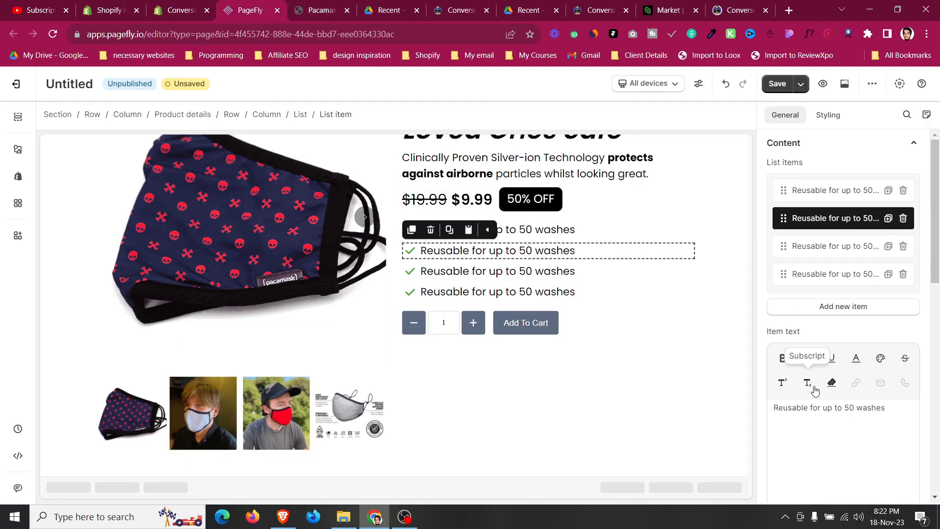
key("ctrl+a")
key("ctrl+v")
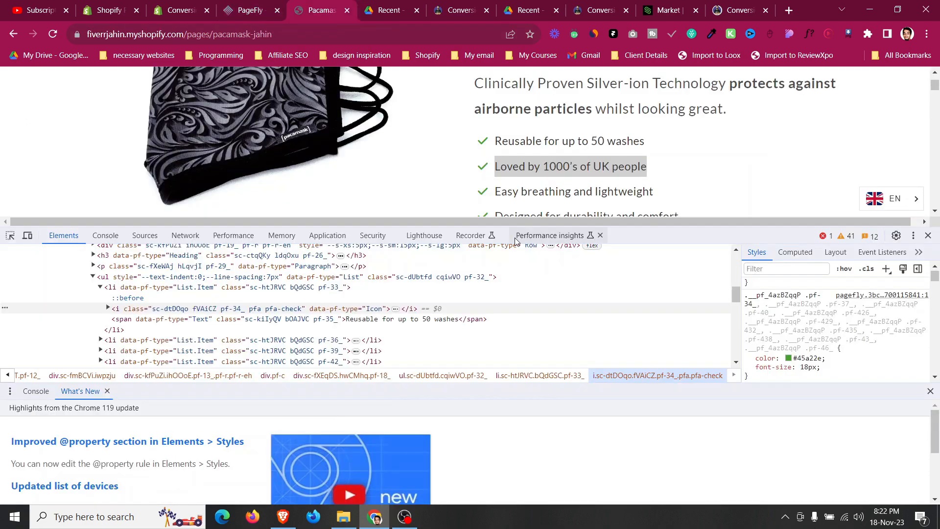
Change the third list item's text to "Easy breathing and lightweight" copied from the live page.
left_click(322, 9)
triple_click(544, 192)
left_click(251, 10)
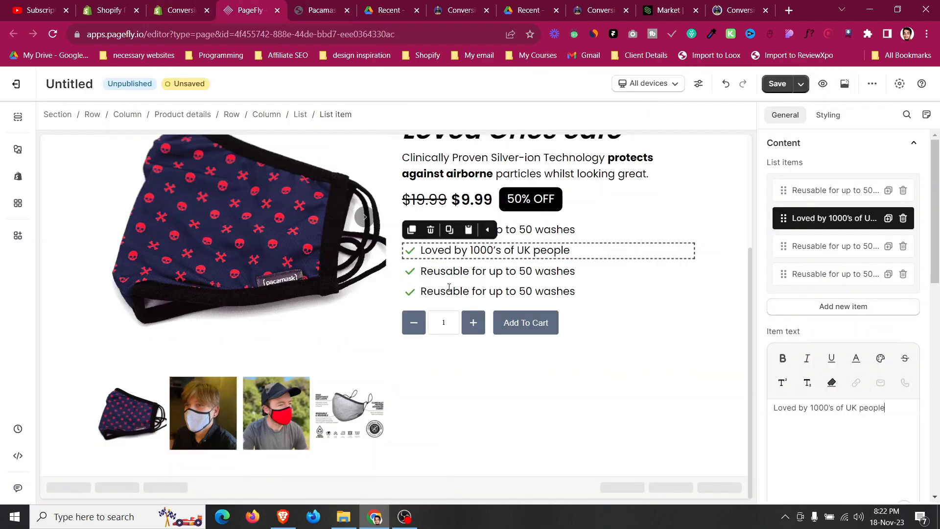
left_click(460, 272)
key("ctrl+a")
key("ctrl+v")
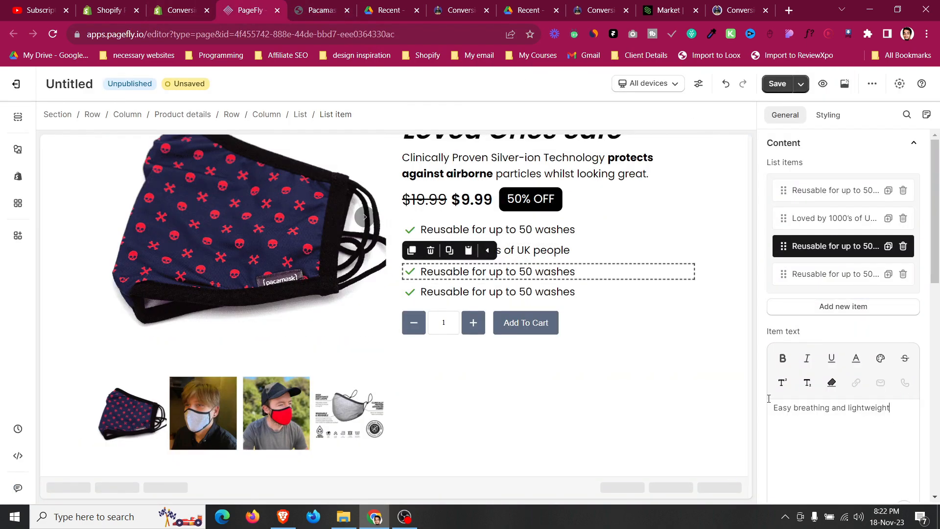
left_click(591, 322)
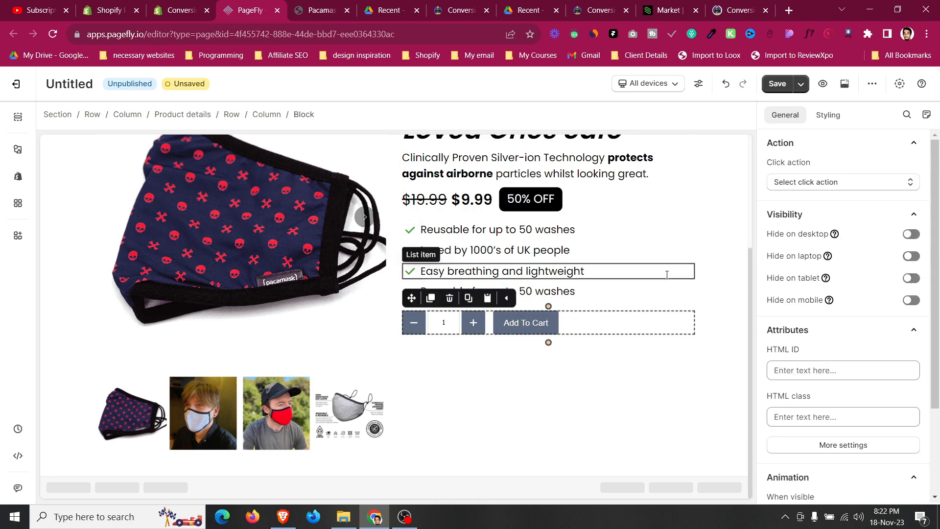
Inspect the live page's Get Mine Now button styles and copy its background color.
left_click(314, 5)
scroll(596, 142, "down", 3)
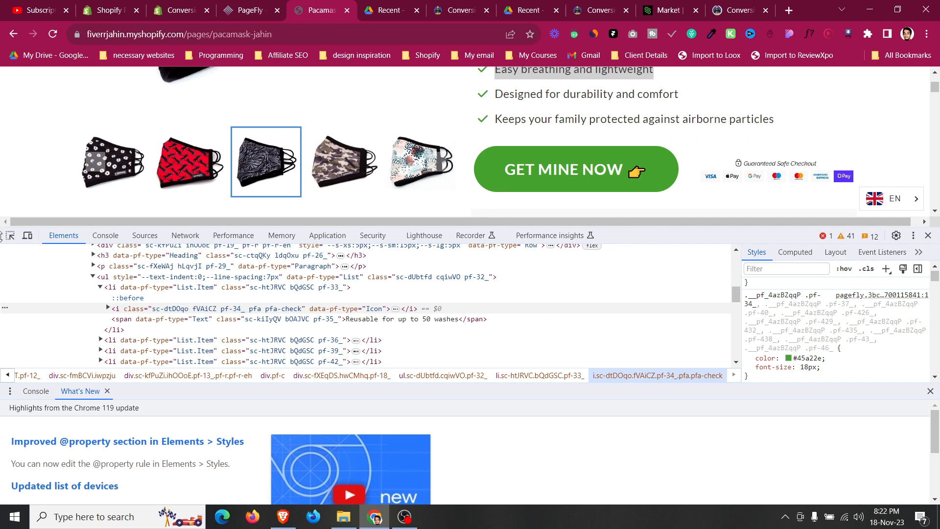
left_click(7, 239)
left_click(492, 152)
left_click(855, 349)
key("ctrl+c")
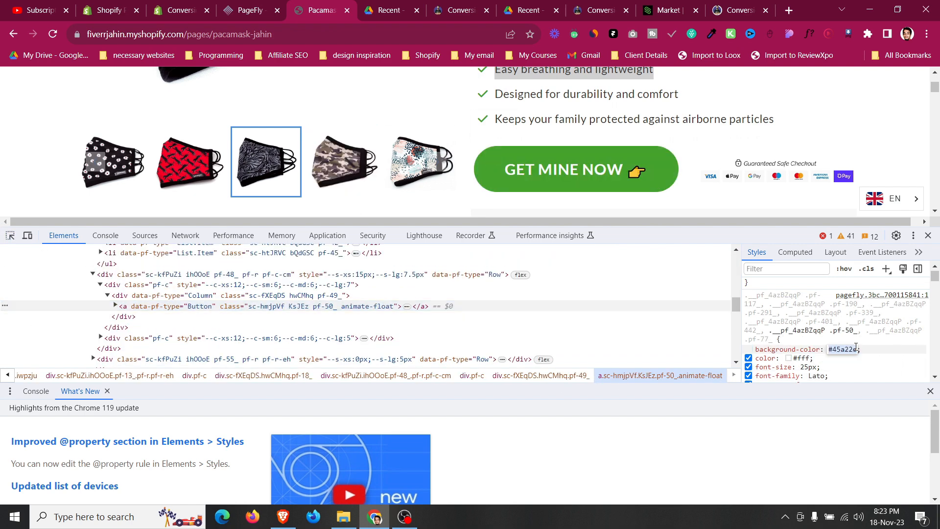
left_click(249, 5)
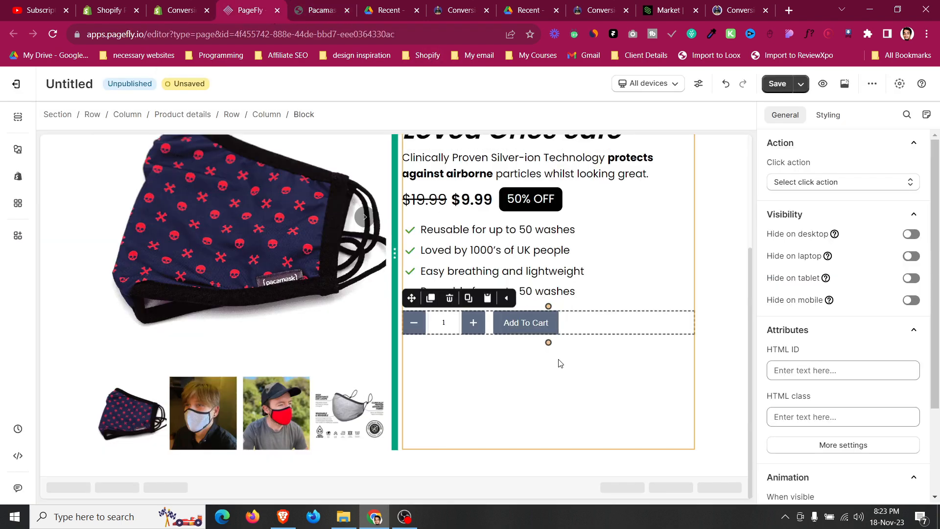
Set the Add To Cart button's after-add-to-cart action to Go to cart page.
left_click(552, 329)
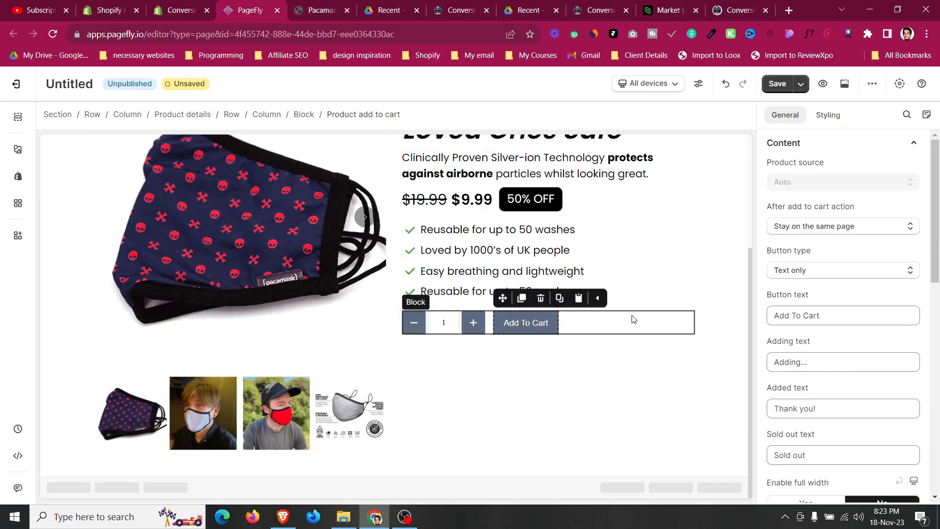
left_click(827, 232)
left_click(830, 227)
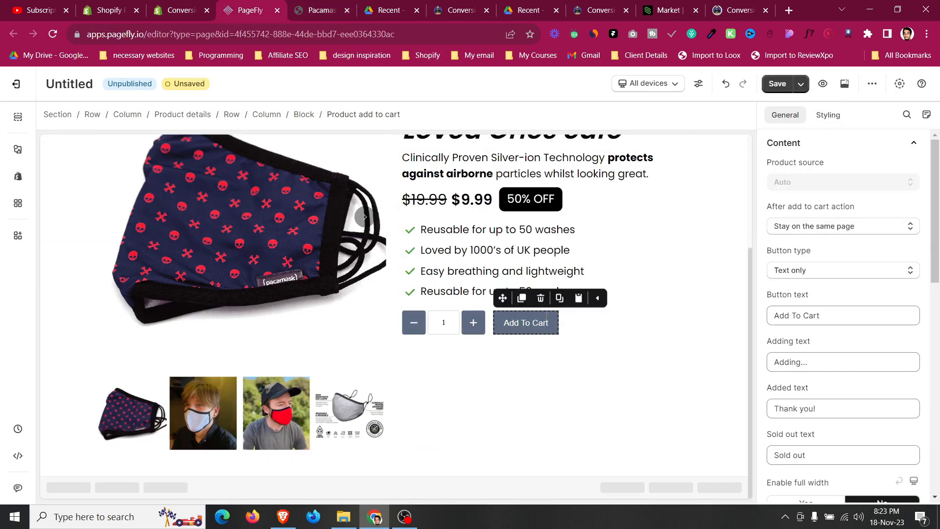
left_click(886, 226)
left_click(850, 274)
Set the Add To Cart button's background color to the copied green #45a22e.
left_click(828, 114)
scroll(821, 338, "down", 5)
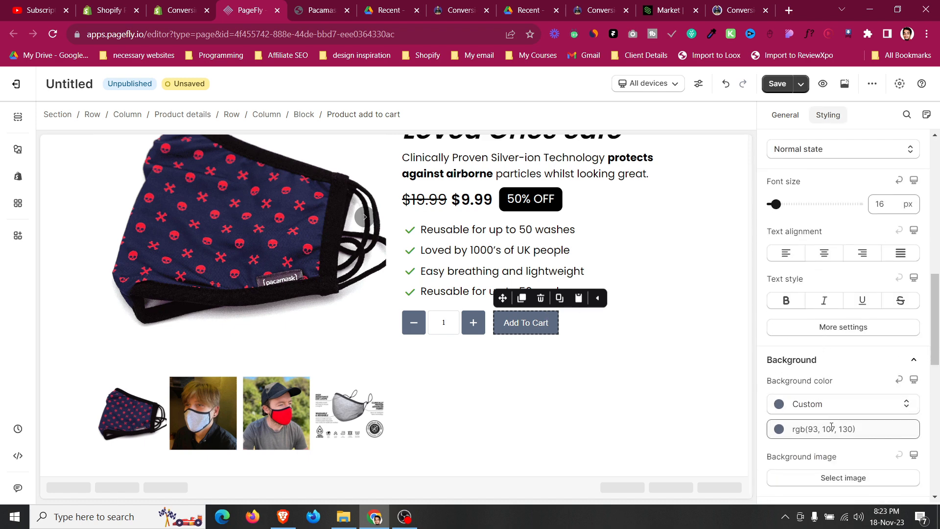
left_click(830, 425)
key("ctrl+v")
left_click(765, 447)
Set the button's font family to Poppins and its font size to 30 px.
scroll(815, 329, "up", 2)
left_click(814, 276)
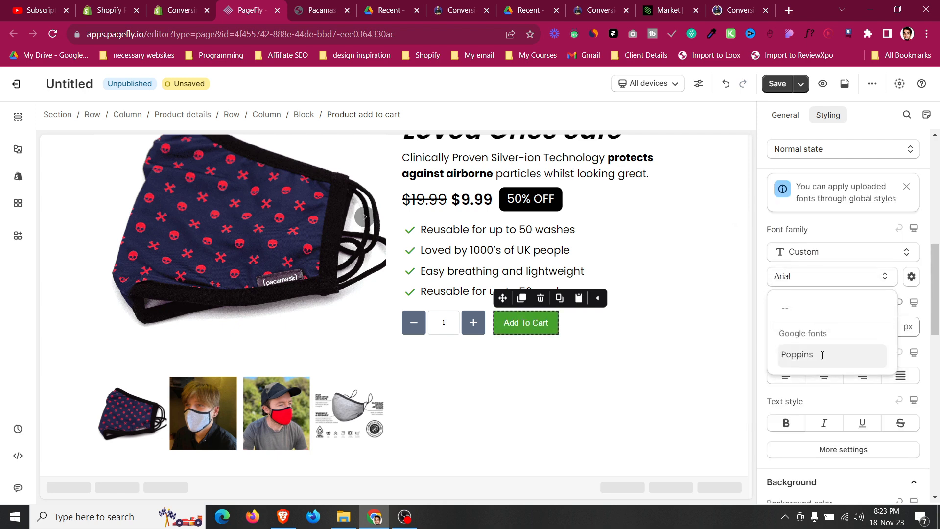
left_click(822, 358)
key("Up")
key("Up")
key("Up")
key("Up")
key("Up")
key("Up")
key("Up")
key("Up")
key("Up")
key("Up")
key("Up")
key("Up")
key("Up")
key("Up")
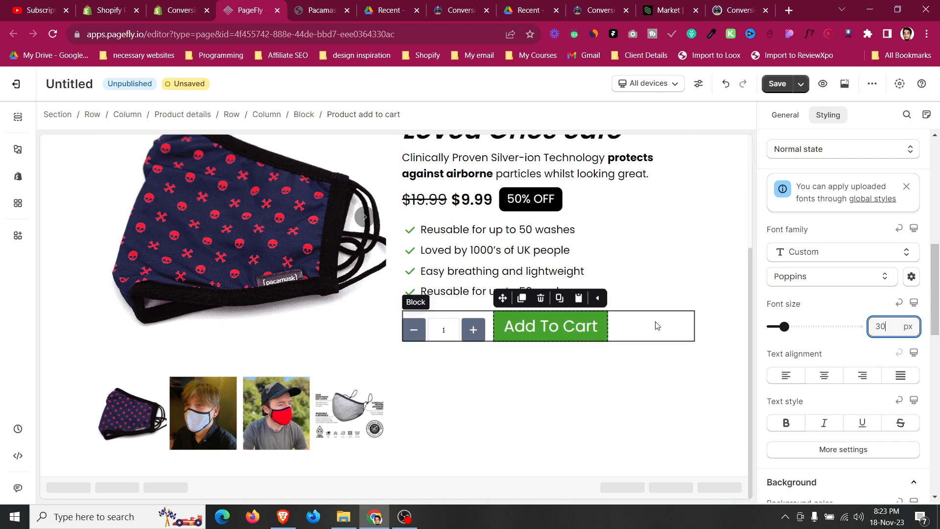
Copy the live button's label and set the button text to "Get mine now 👉".
left_click(342, 4)
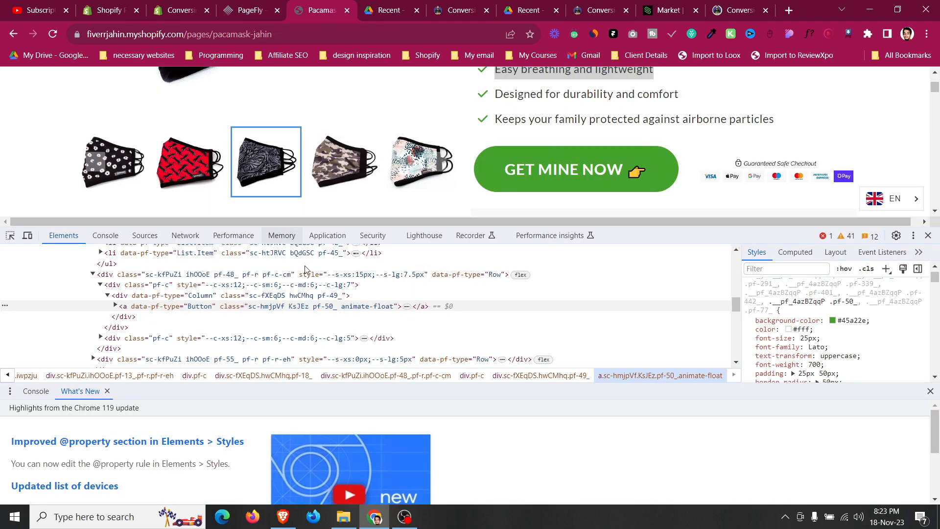
left_click(115, 306)
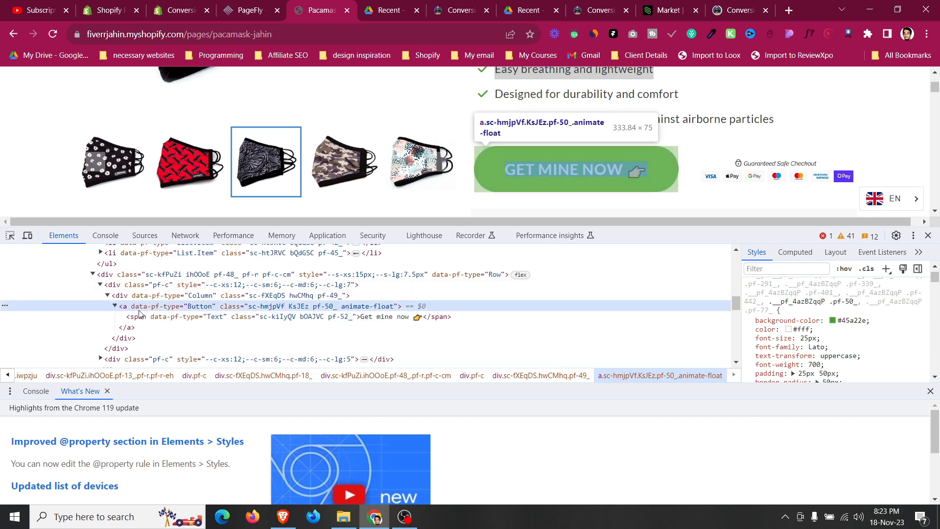
left_click(383, 319)
double_click(382, 317)
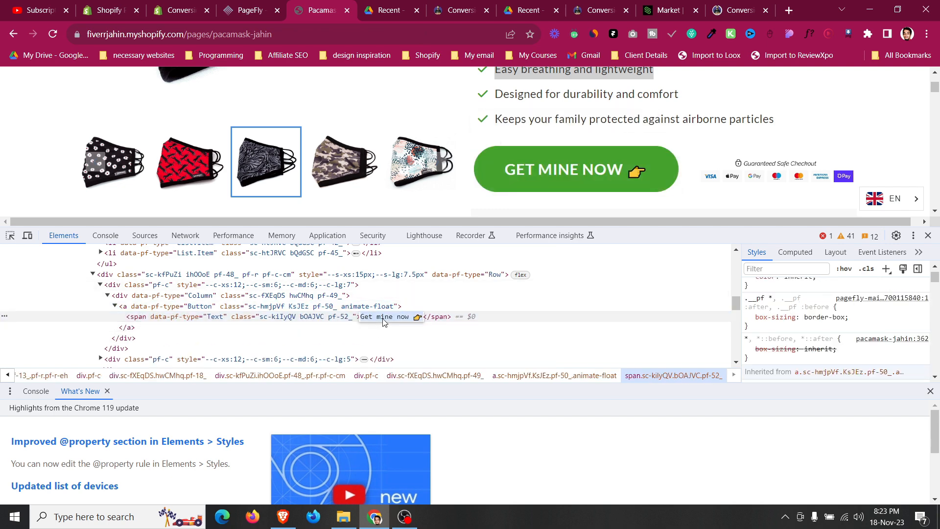
left_click(264, 4)
left_click(786, 114)
left_click(819, 316)
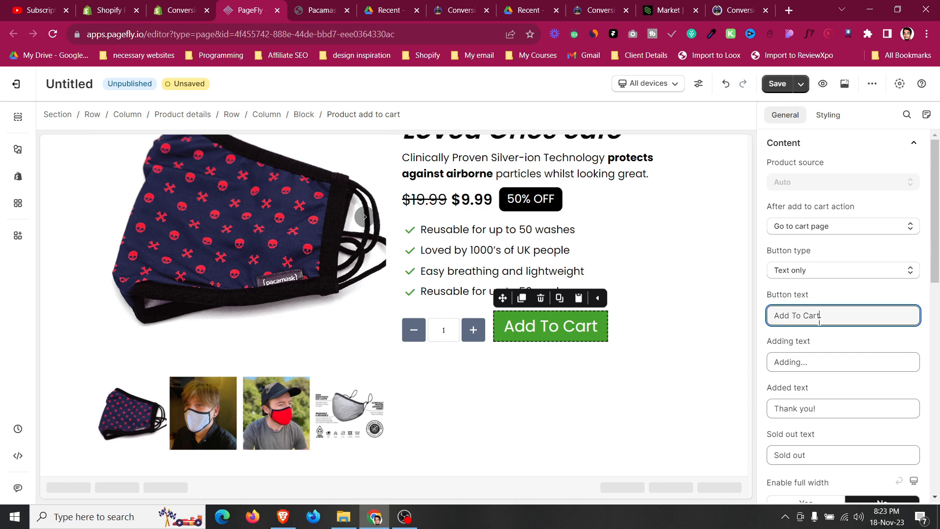
type("Get mine now 👉")
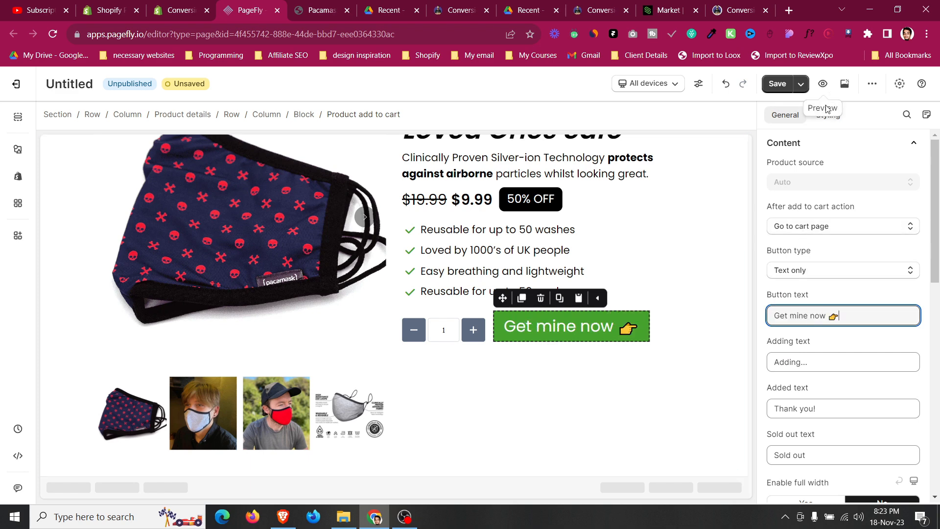
Set the Add To Cart button's padding to 16 px top and bottom and 30 px left and right.
scroll(823, 364, "up", 7)
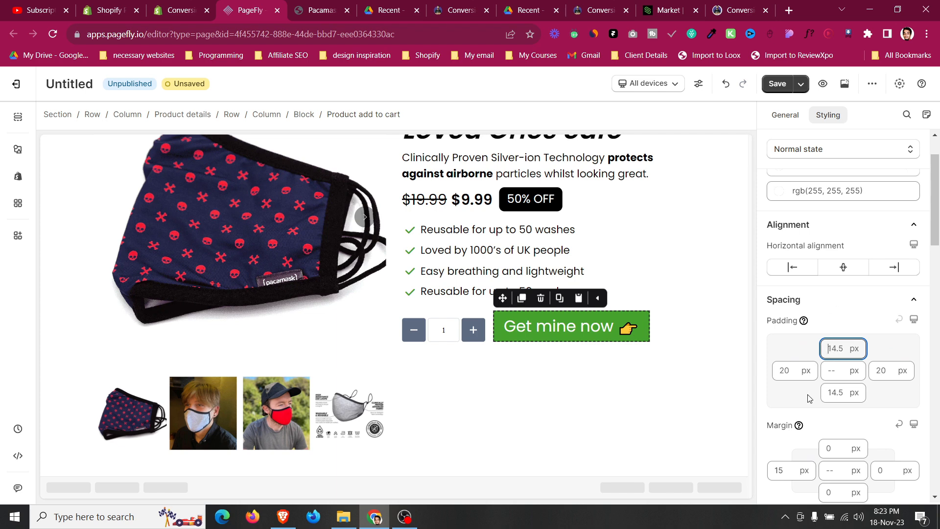
type("30")
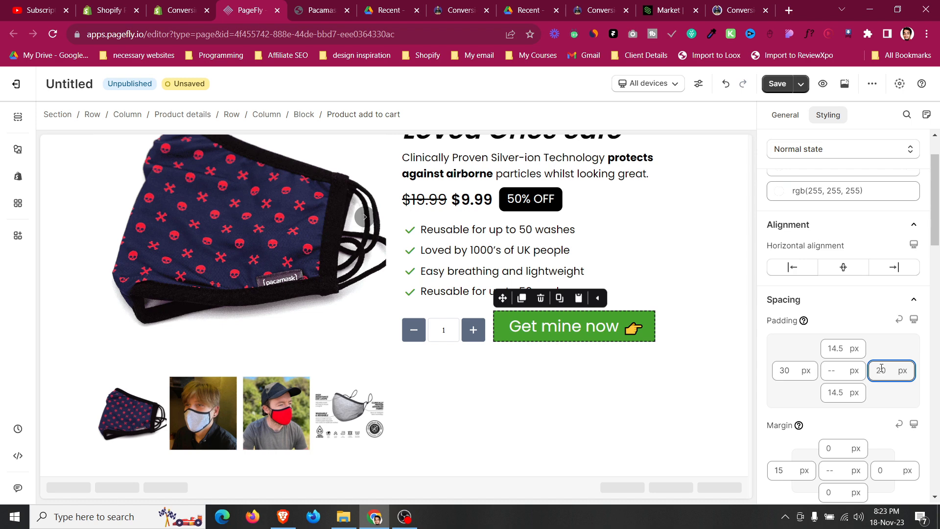
left_click(845, 351)
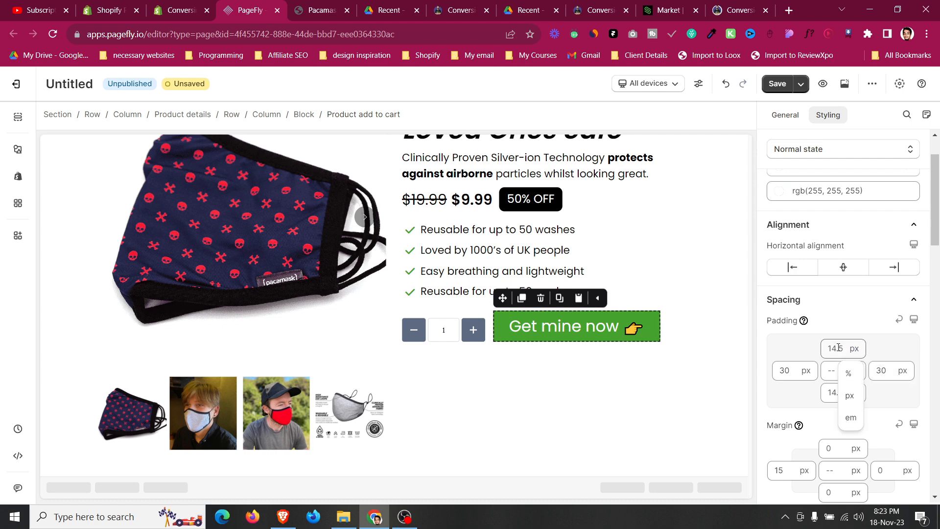
type("16")
left_click(834, 388)
type("16")
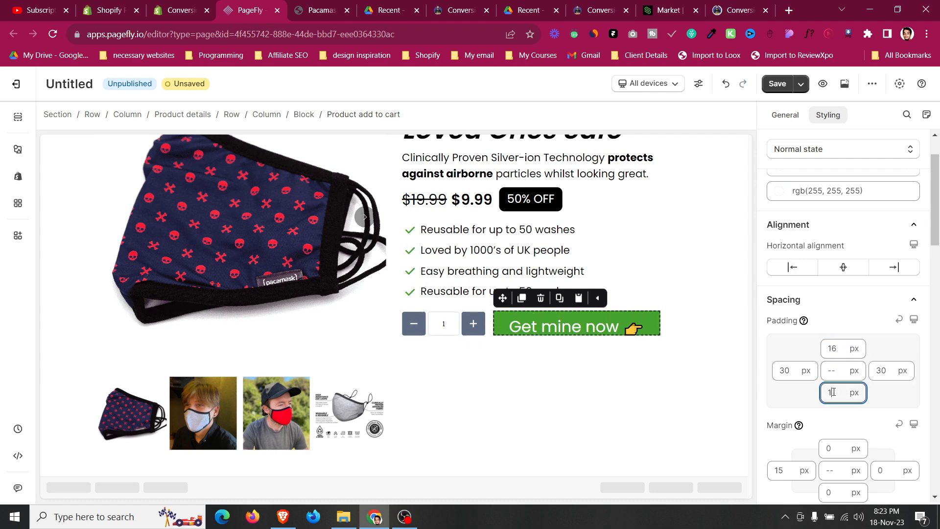
Open and review the button's border radius settings.
scroll(843, 421, "down", 8)
scroll(843, 421, "down", 5)
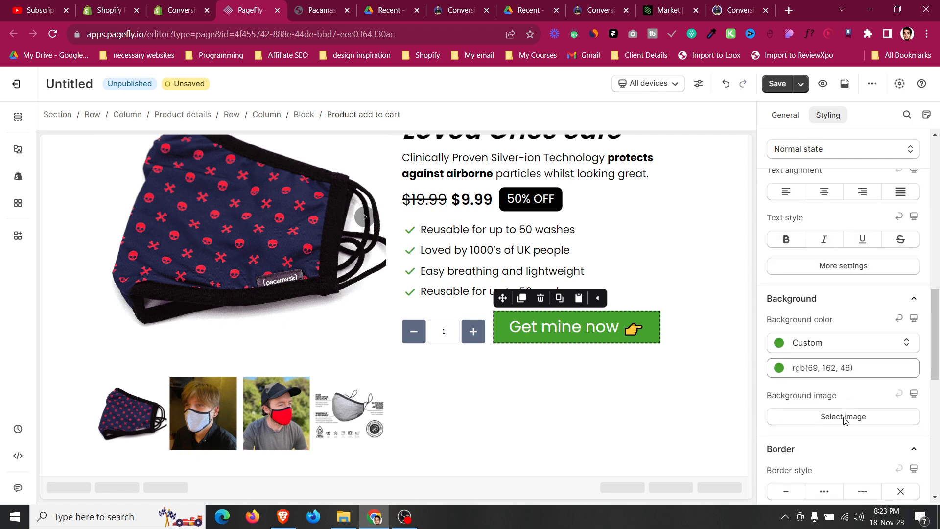
left_click(847, 398)
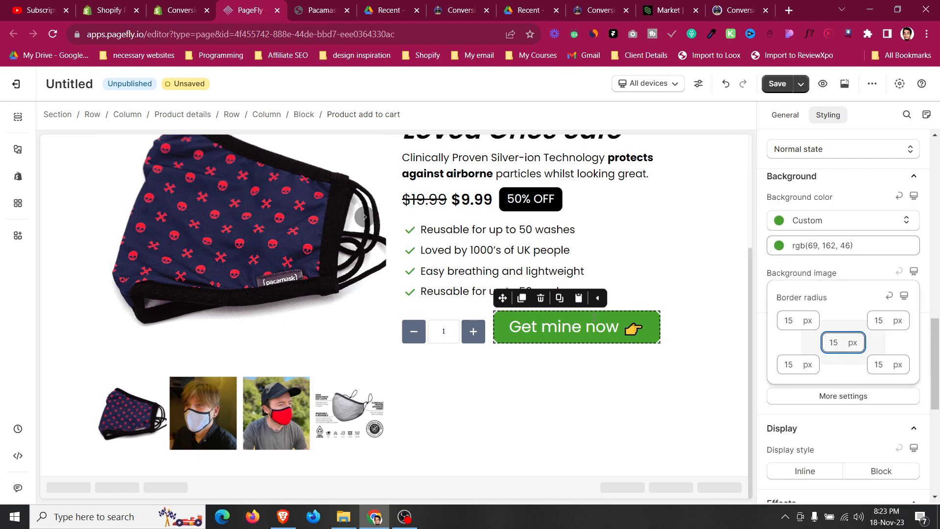
left_click(689, 329)
left_click(643, 328)
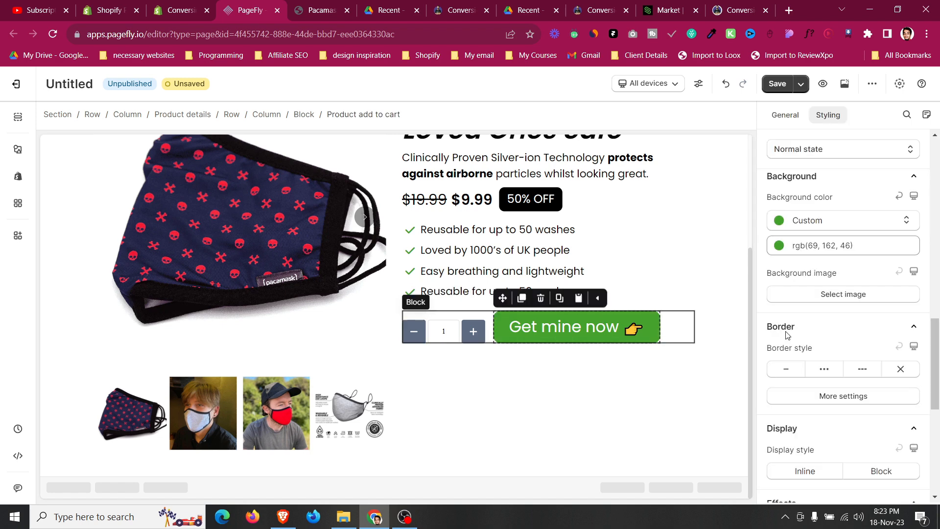
Set the block holding the quantity selector and button to Flex display with items aligned to Center.
left_click(308, 119)
left_click(413, 332)
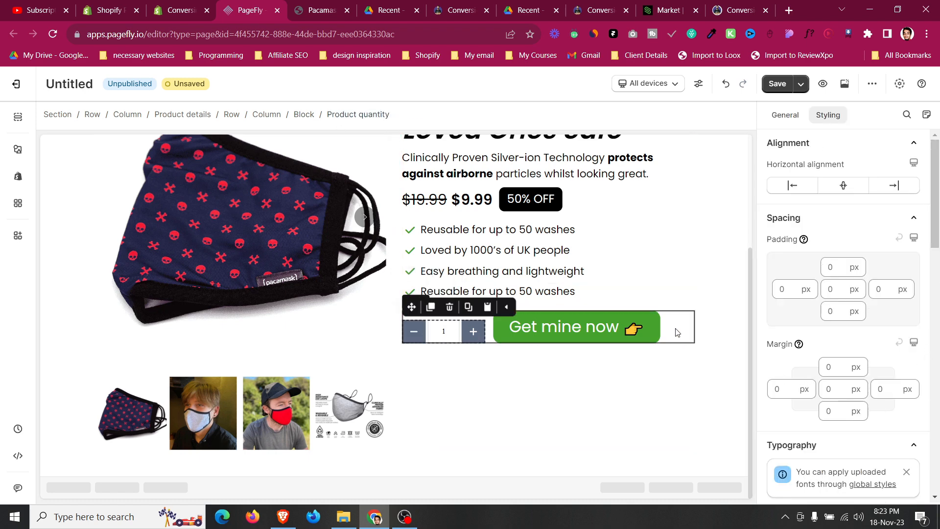
left_click(677, 333)
scroll(901, 335, "down", 12)
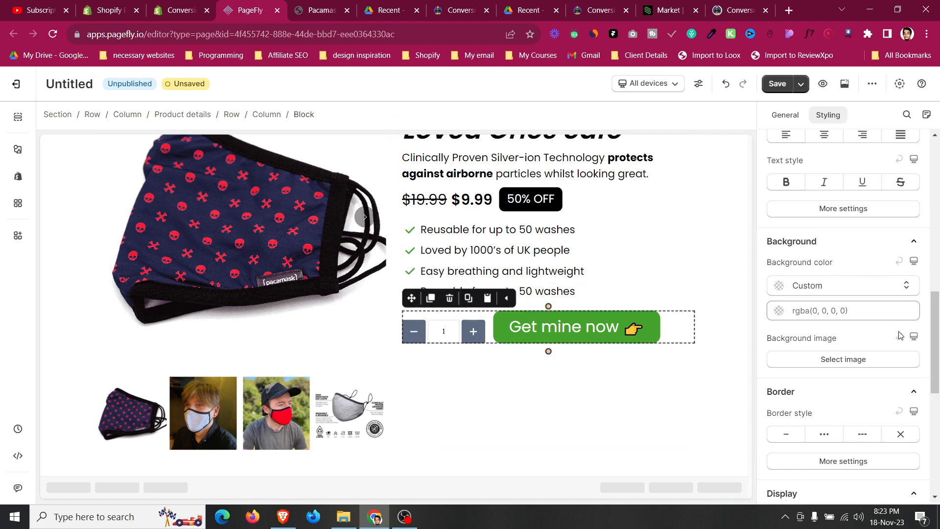
scroll(900, 335, "down", 1)
left_click(894, 180)
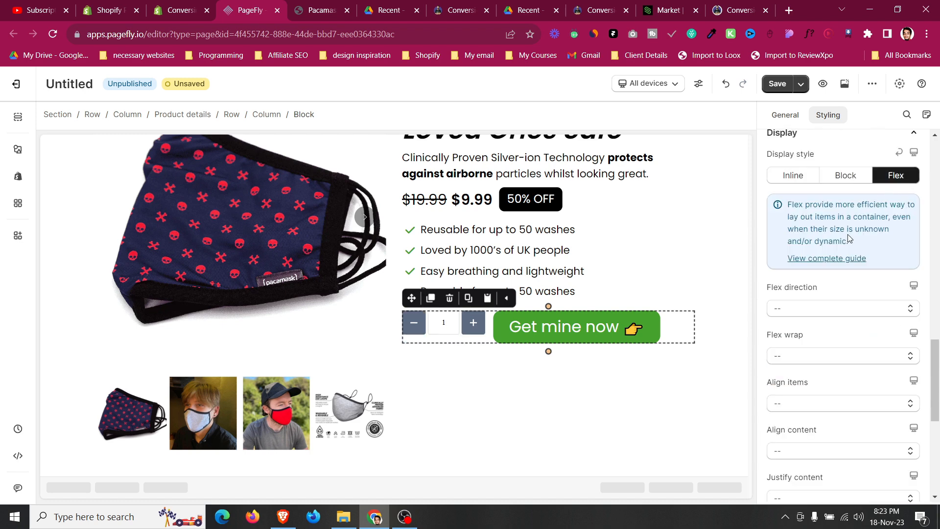
scroll(849, 238, "down", 2)
left_click(803, 288)
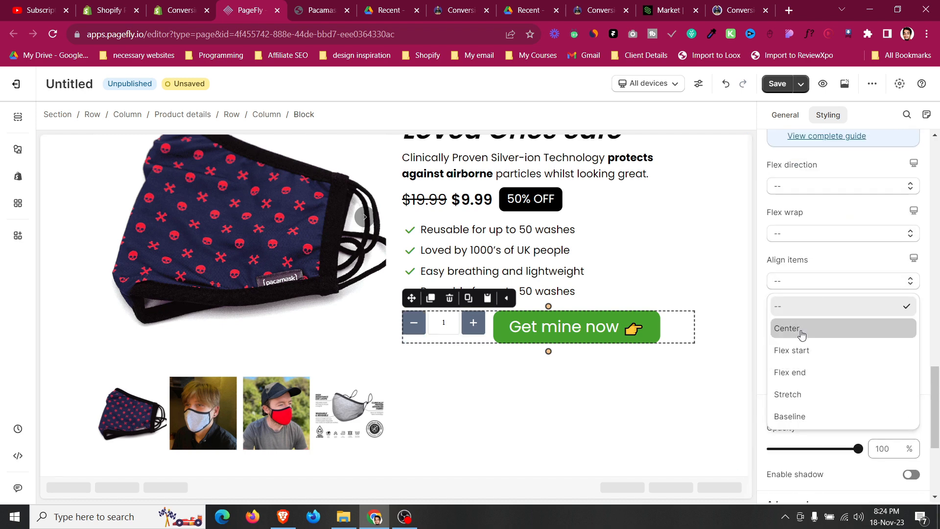
left_click(800, 331)
Inspect the live page's Get Mine Now button styles in the browser developer tools.
left_click(671, 294)
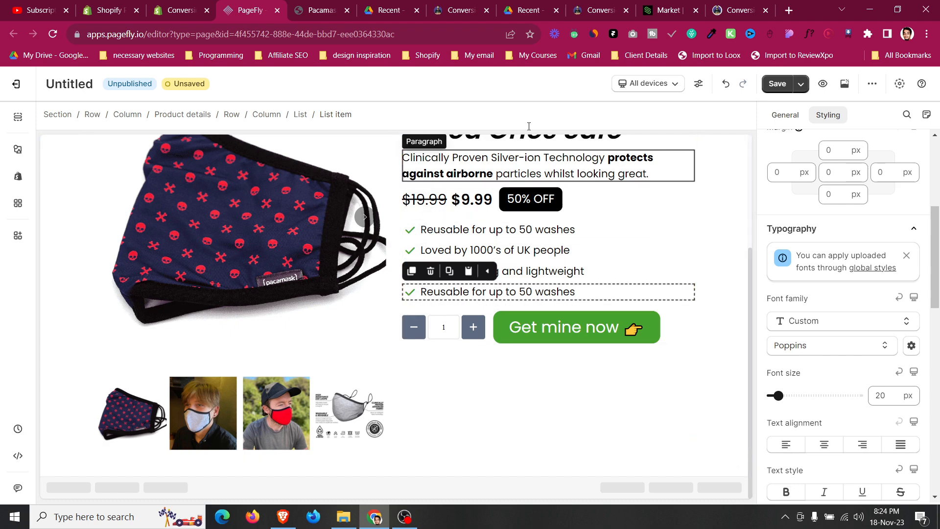
left_click(344, 4)
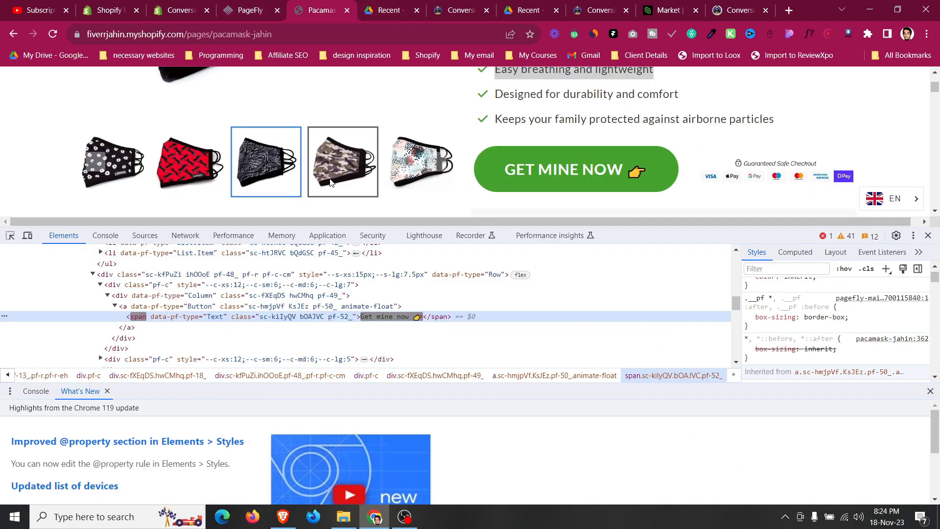
left_click(9, 235)
left_click(557, 159)
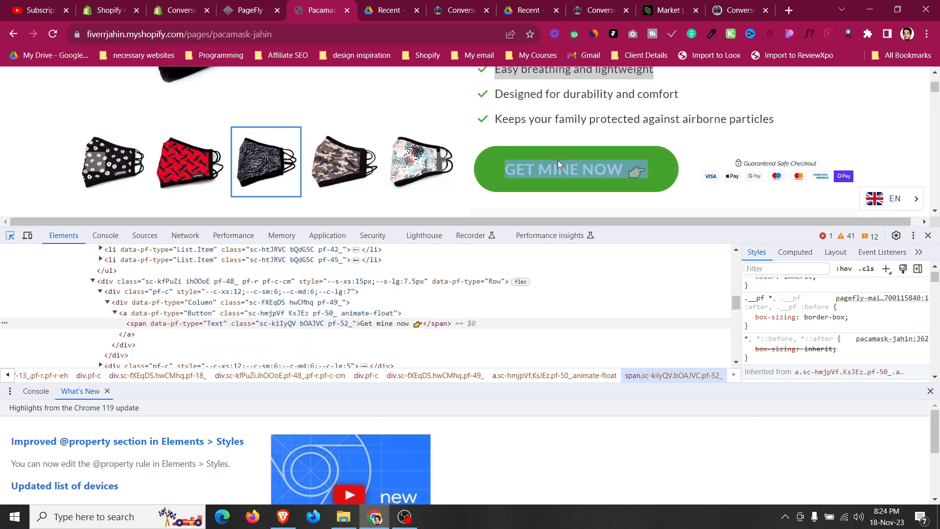
scroll(847, 343, "up", 5)
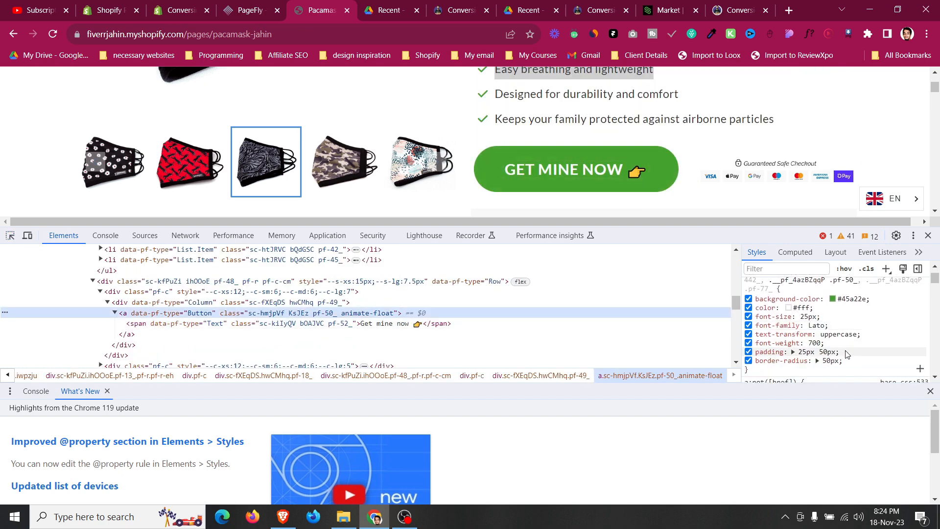
left_click(256, 4)
Increase the Add To Cart button's top and bottom padding to 20 px.
left_click(512, 327)
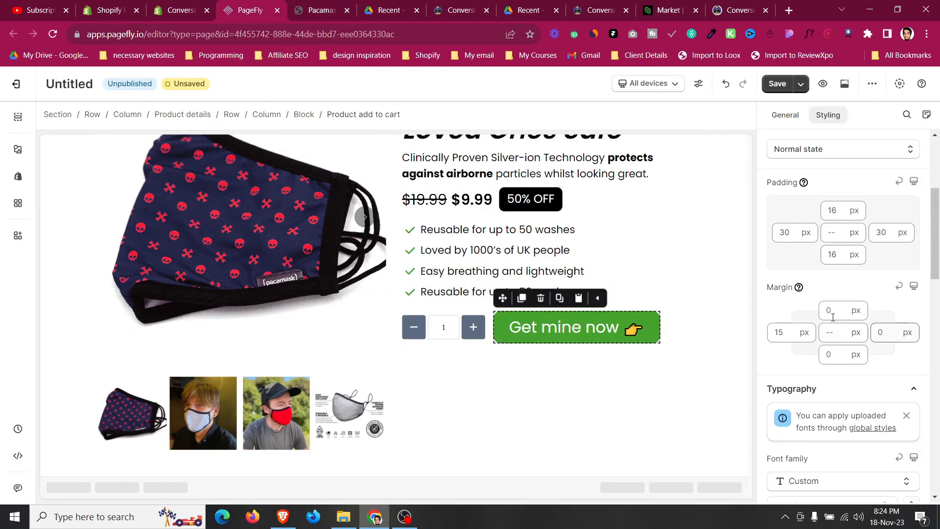
key("Up")
key("Up")
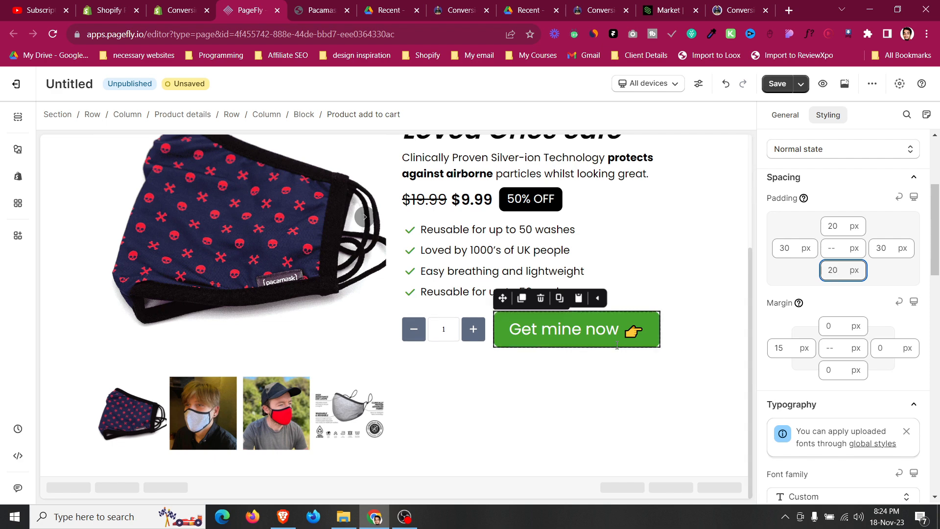
Set the button's text transform to uppercase.
scroll(860, 356, "down", 8)
left_click(862, 337)
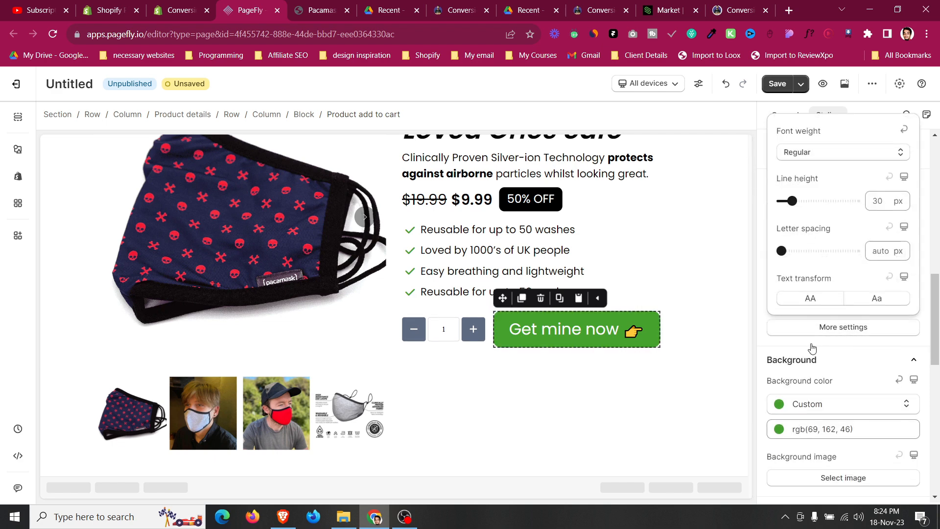
left_click(816, 297)
left_click(691, 334)
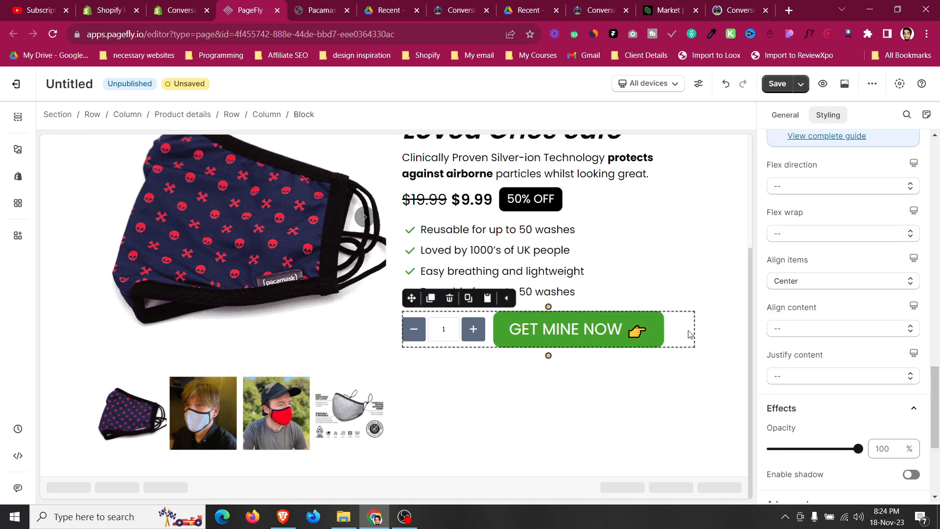
Enable full width for the Add To Cart button.
left_click(637, 318)
left_click(785, 115)
scroll(809, 319, "down", 5)
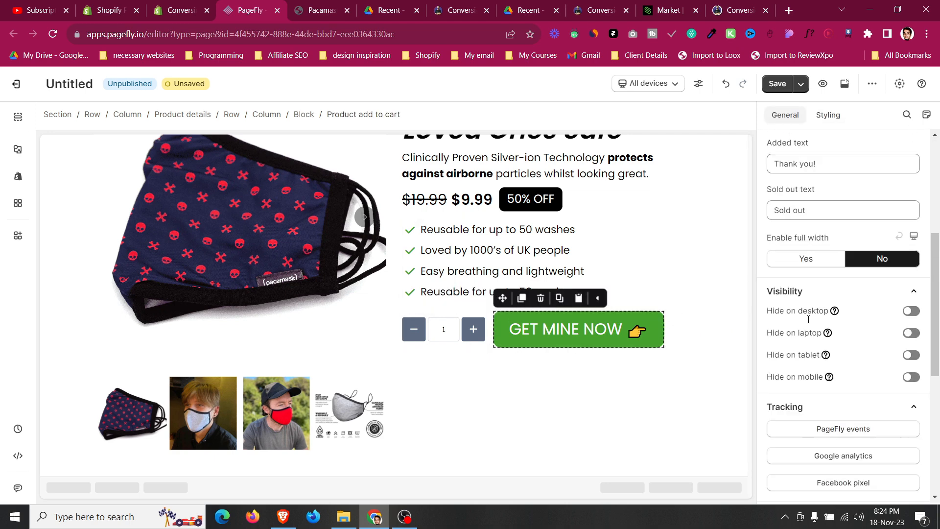
left_click(813, 268)
left_click(644, 298)
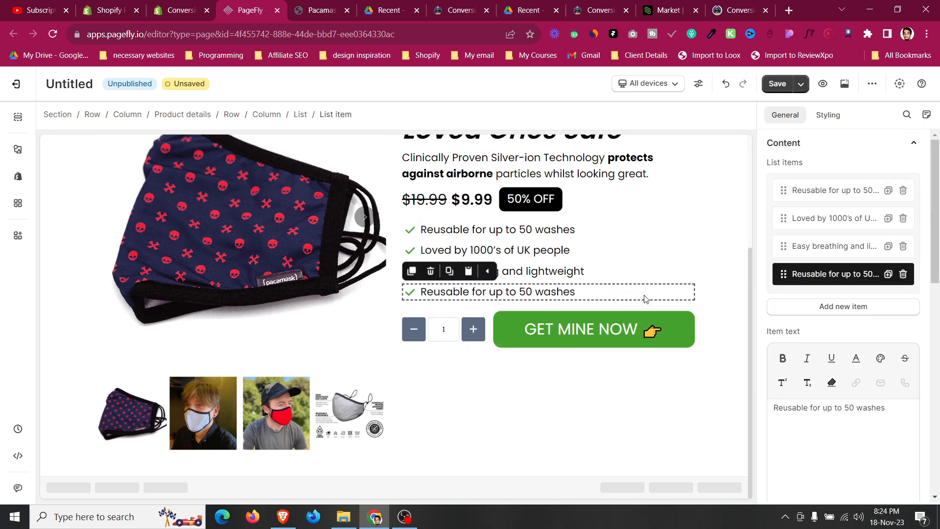
left_click(492, 317)
left_click(577, 332)
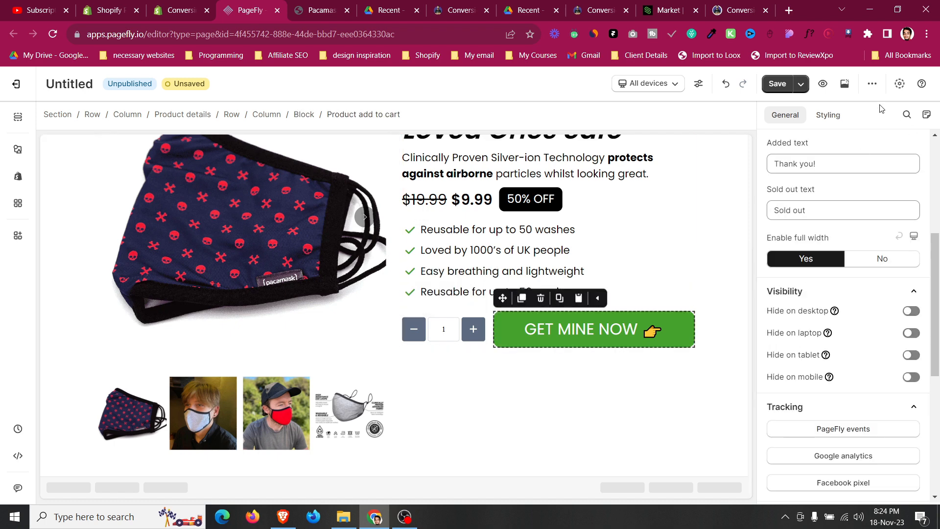
Set the button's mouse-over animation to Float.
scroll(815, 265, "down", 7)
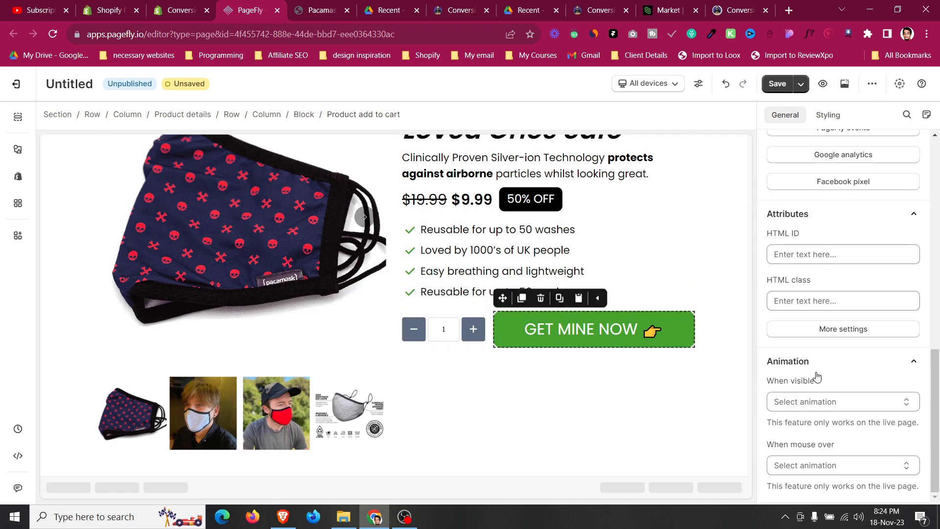
left_click(806, 464)
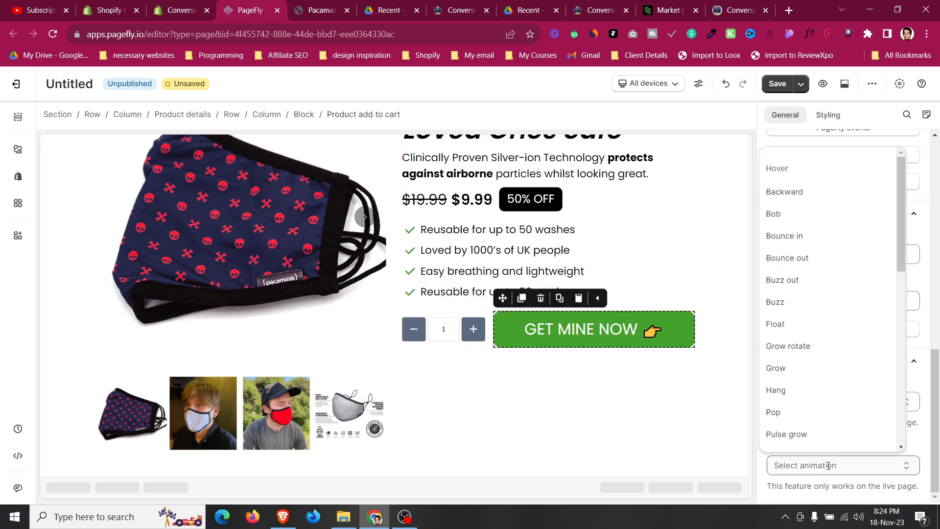
left_click(829, 326)
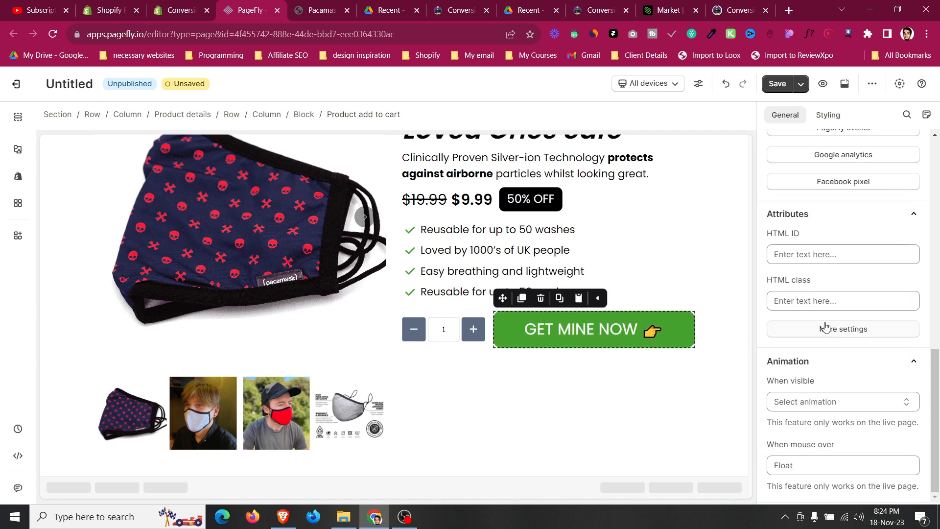
left_click(549, 422)
Try changing the quantity button's width and increase its icon size slightly.
left_click(413, 330)
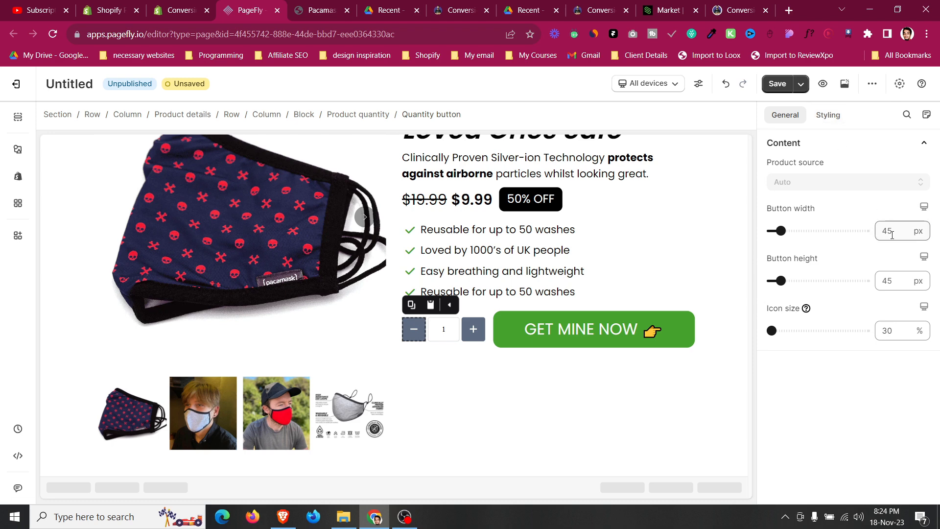
double_click(888, 231)
type("26")
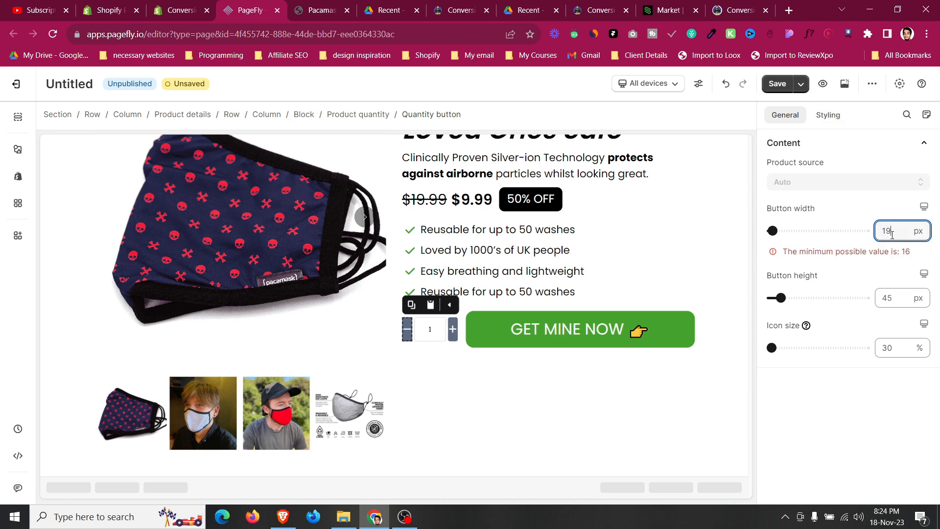
key("Up")
key("Up")
key("Up")
key("Up")
key("Up")
key("Up")
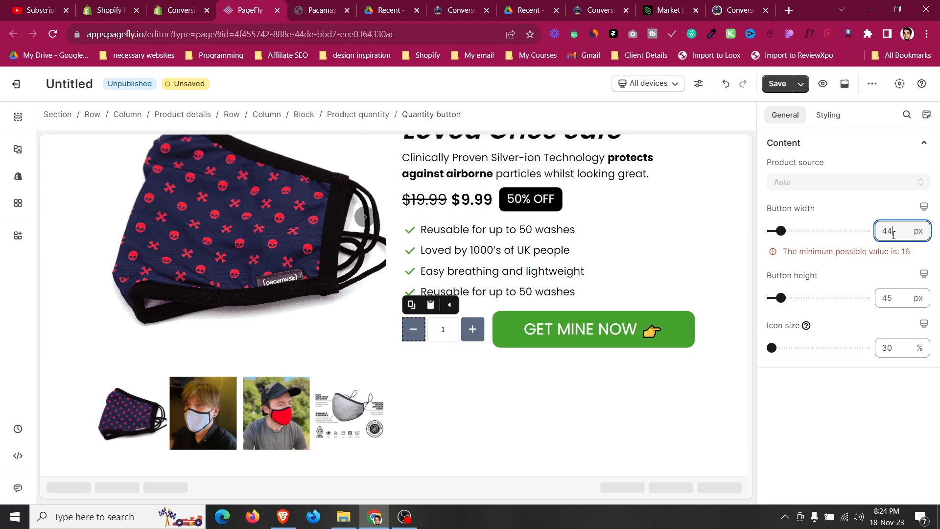
left_click(894, 332)
key("Up")
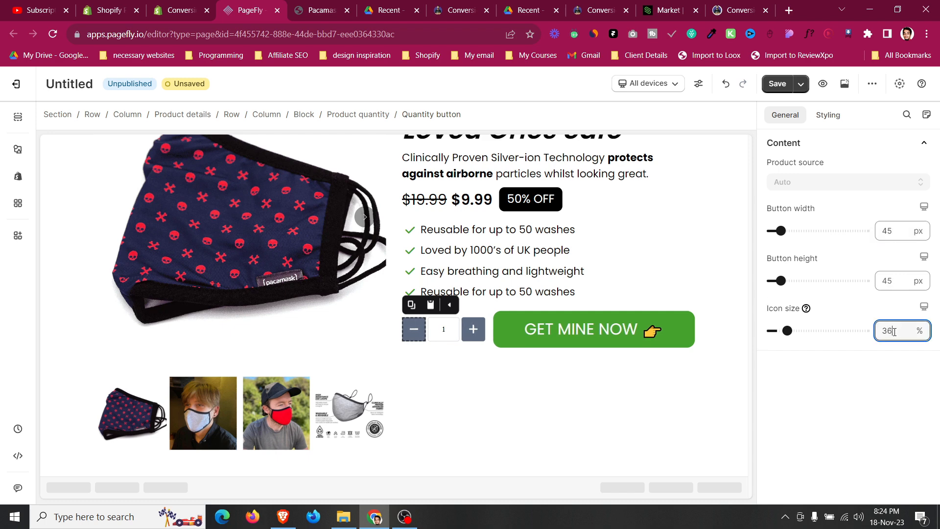
Set the quantity buttons' background color to black.
left_click(831, 114)
scroll(775, 254, "down", 4)
left_click(779, 233)
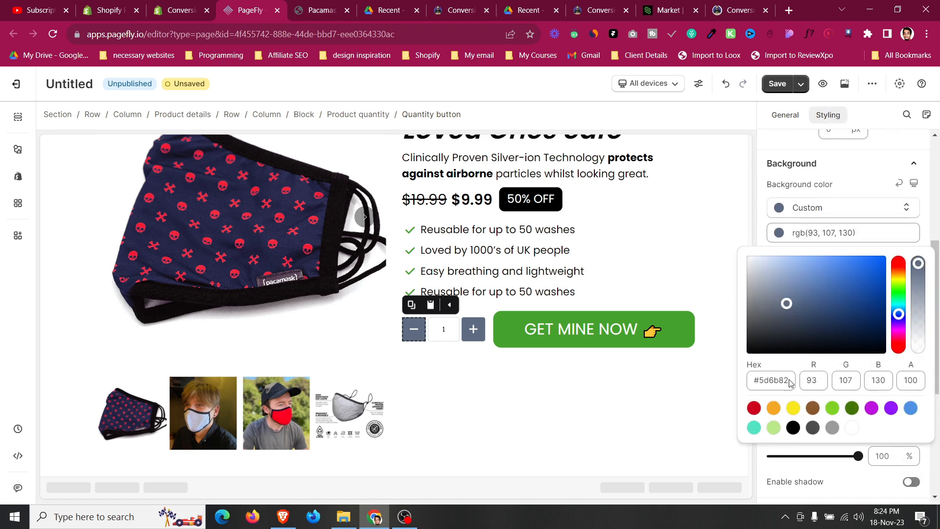
left_click(793, 427)
left_click(663, 291)
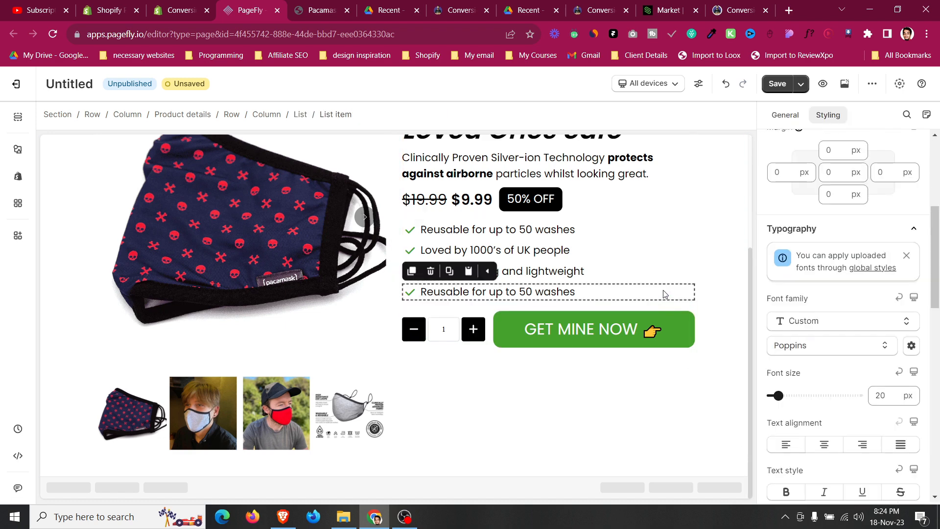
left_click(530, 381)
Save the live page's payment icons image to the Downloads folder.
scroll(530, 382, "up", 1)
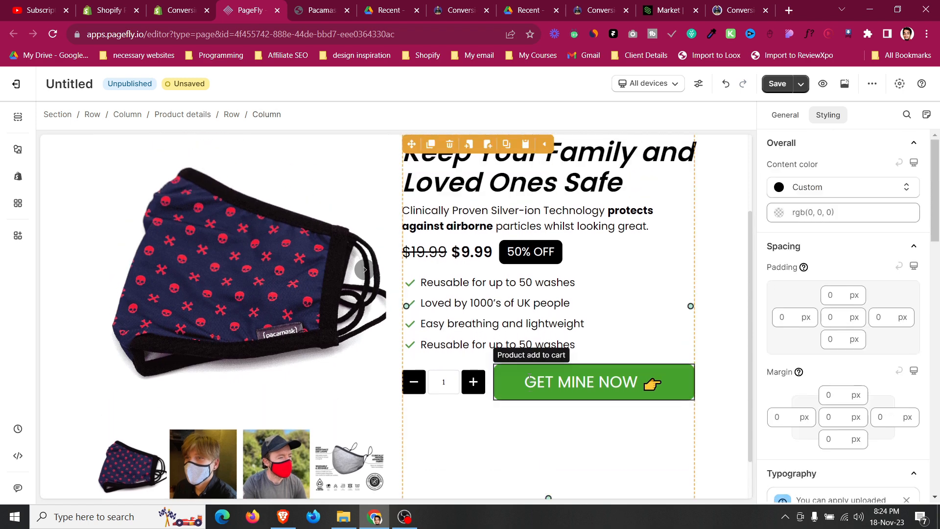
left_click(591, 345)
key("ctrl+Tab")
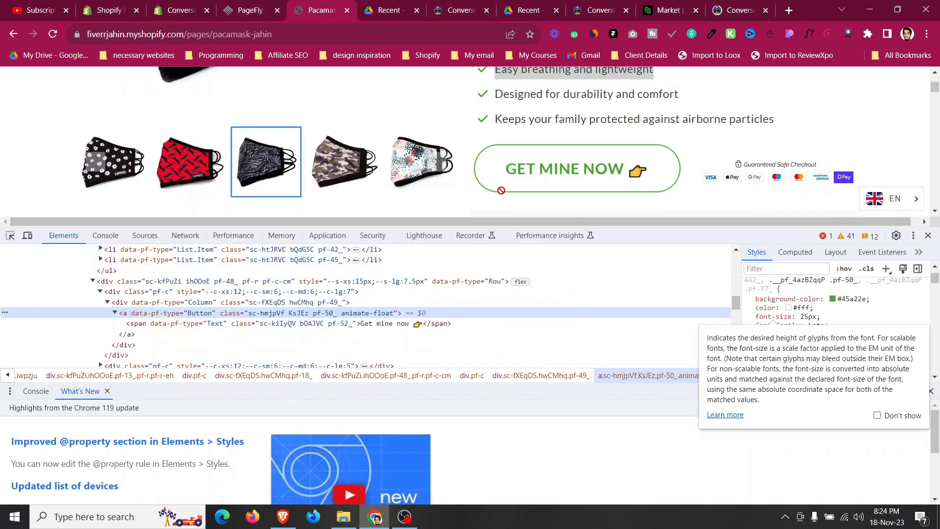
scroll(779, 116, "down", 1)
right_click(754, 121)
left_click(766, 139)
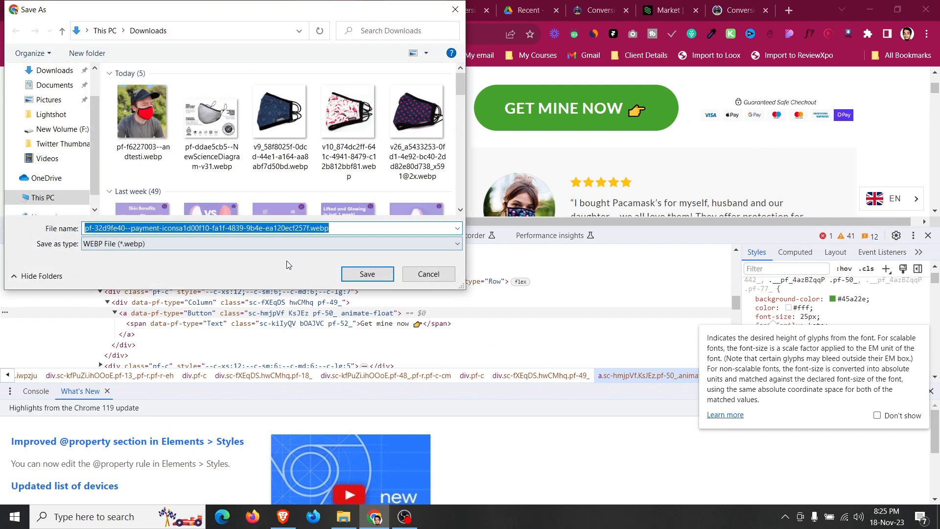
left_click(366, 277)
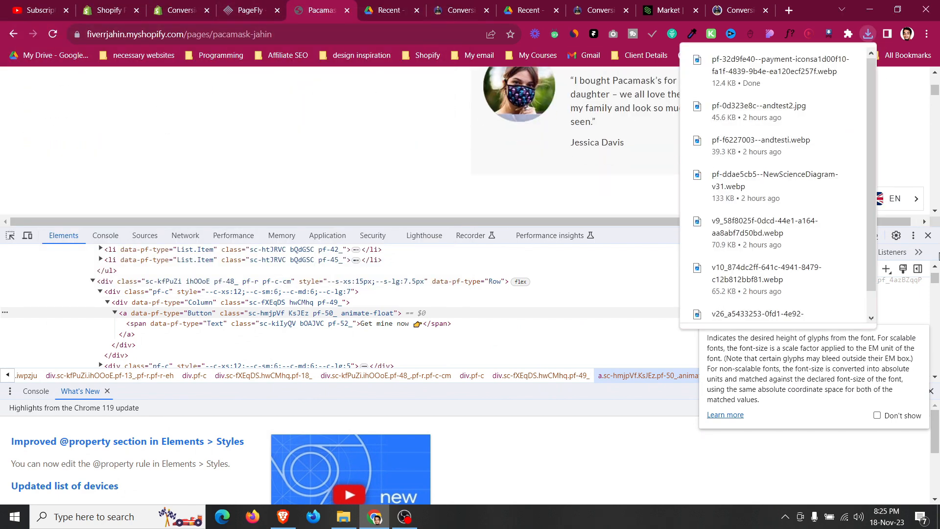
left_click(928, 237)
scroll(536, 193, "up", 2)
right_click(536, 194)
left_click(434, 274)
left_click(427, 276)
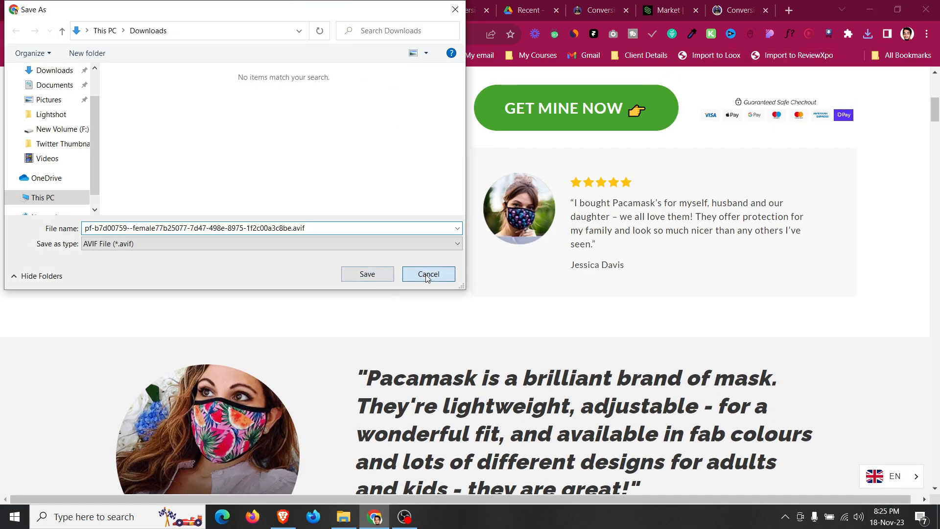
scroll(191, 328, "down", 12)
right_click(195, 162)
left_click(239, 182)
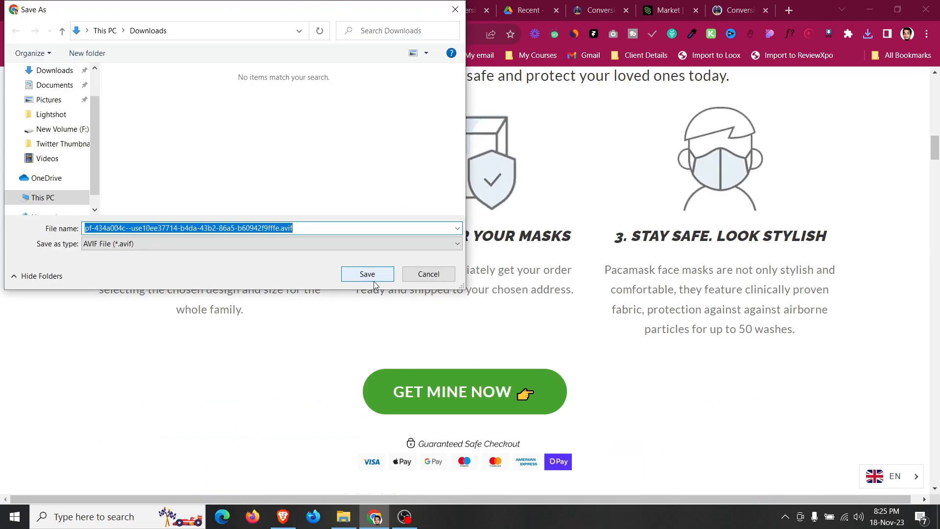
left_click(424, 275)
Save the three step icons (mask, box and face) from the live page as PNG images to Downloads.
right_click(198, 151)
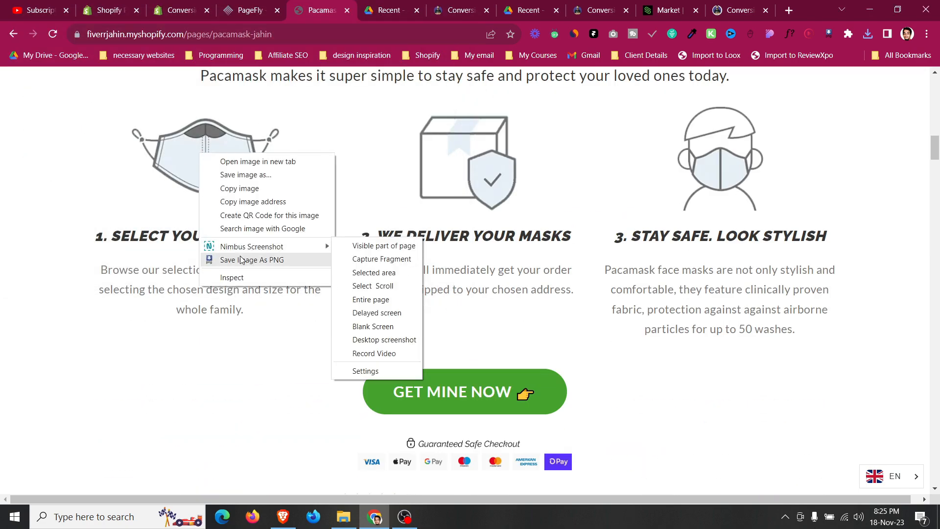
left_click(240, 259)
left_click(377, 281)
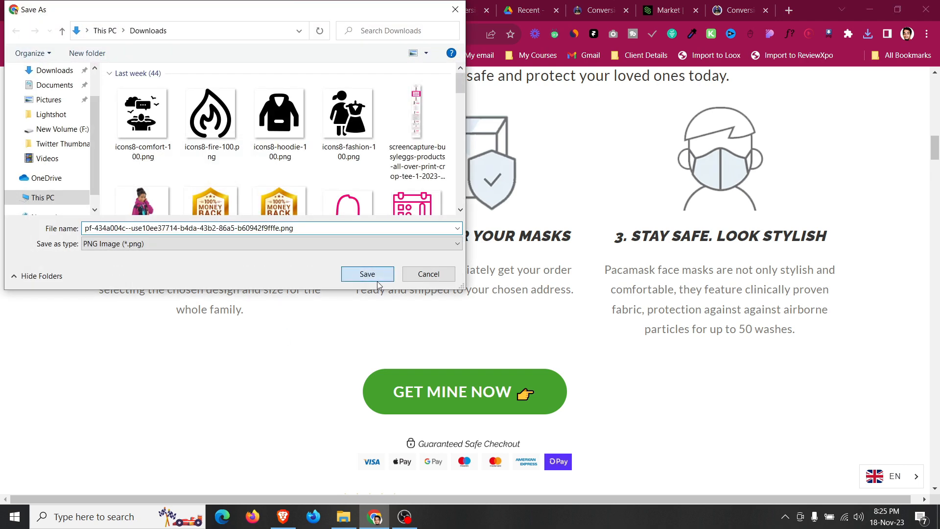
right_click(469, 137)
left_click(506, 243)
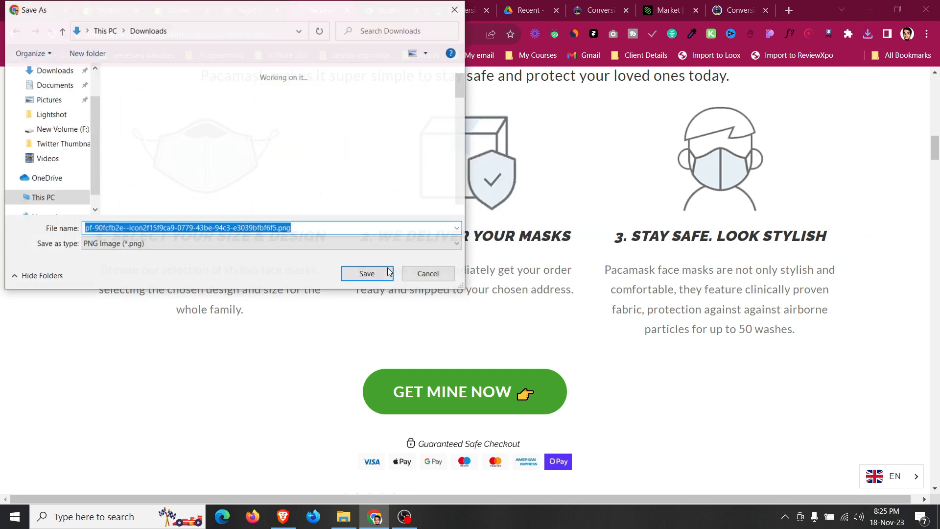
left_click(366, 273)
right_click(729, 133)
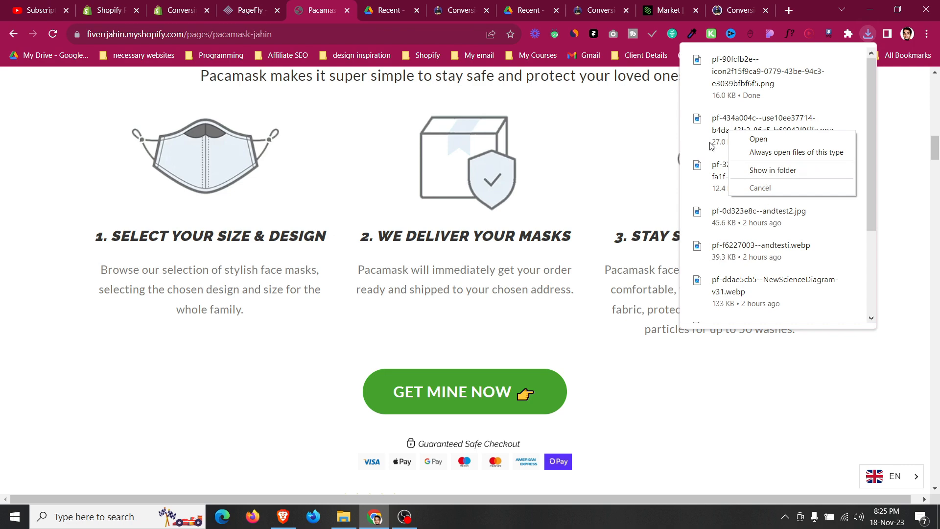
right_click(625, 149)
right_click(707, 130)
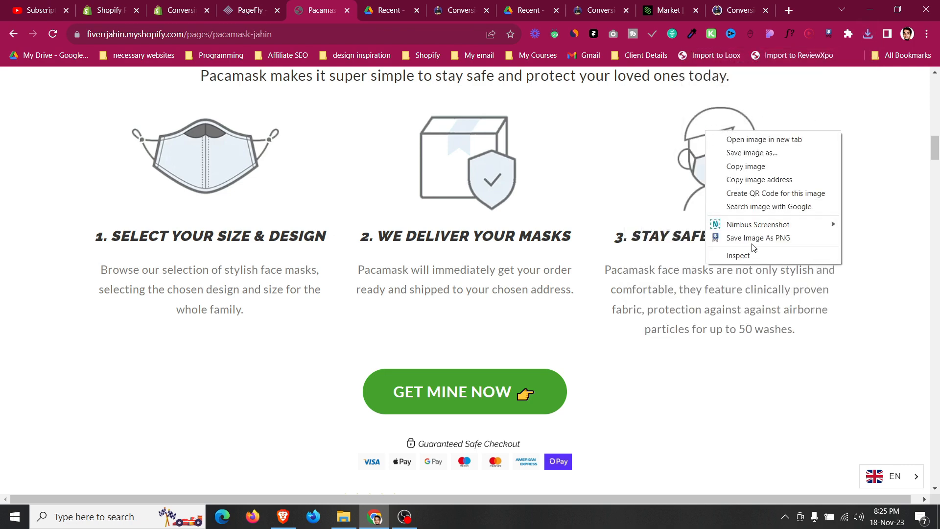
left_click(754, 239)
left_click(366, 273)
Save the payment icons strip under the second Get Mine Now button as a PNG image.
scroll(381, 280, "down", 1)
scroll(382, 281, "down", 3)
right_click(463, 217)
left_click(489, 323)
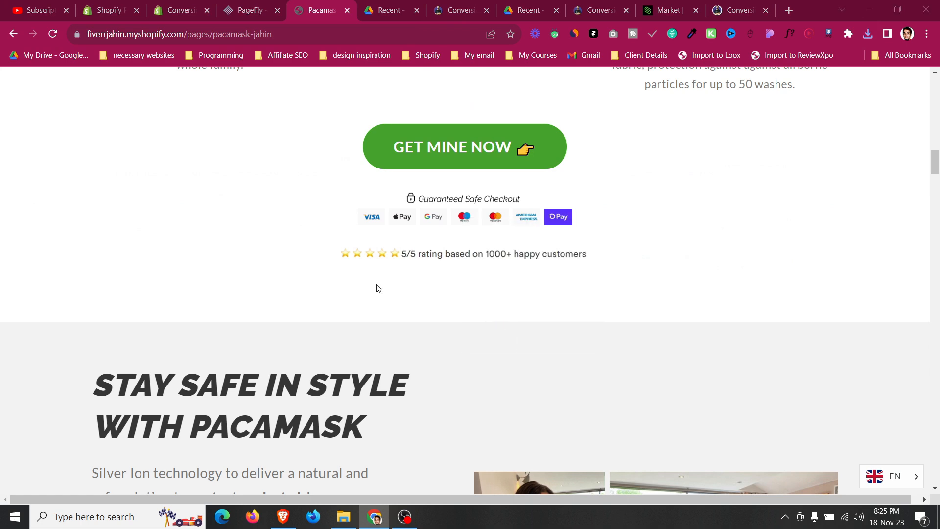
left_click(356, 280)
Save the mask photo collage and the testimonial customer photo as PNG images.
scroll(589, 280, "down", 5)
right_click(589, 276)
left_click(636, 384)
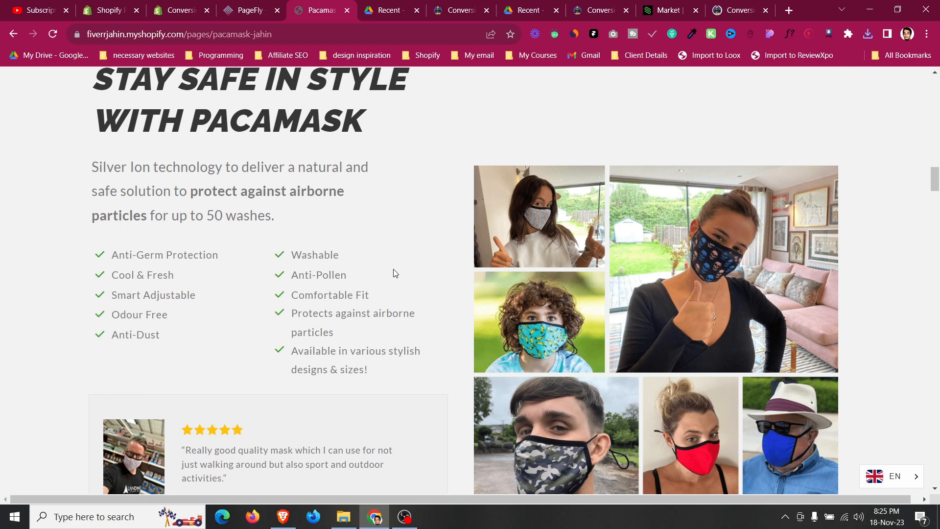
left_click(366, 273)
scroll(129, 307, "down", 4)
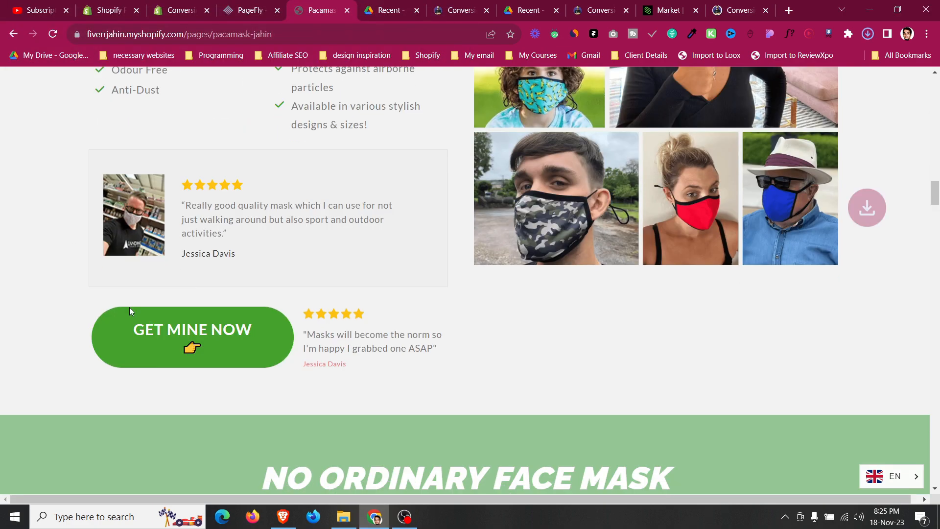
right_click(129, 208)
left_click(186, 311)
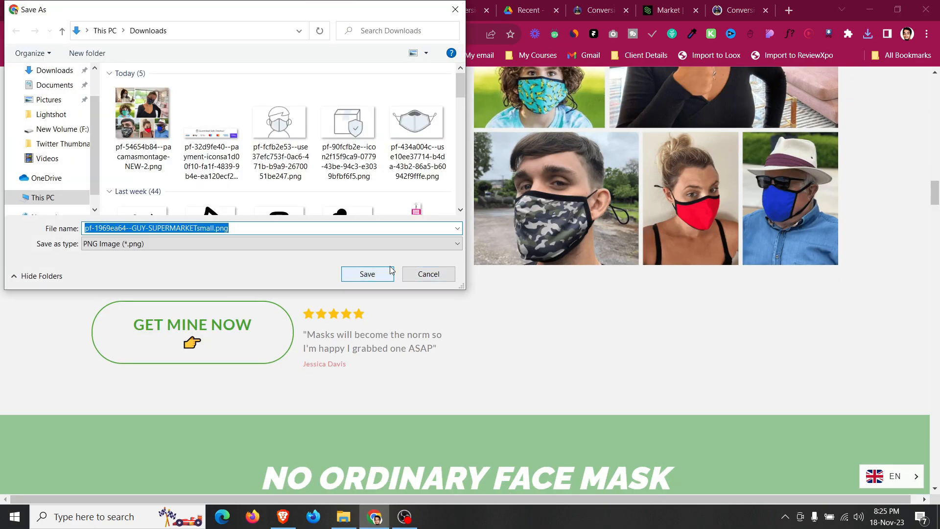
left_click(392, 271)
Save the circular mask close-up and the washable feature icon as PNG images.
scroll(401, 296, "down", 6)
right_click(439, 248)
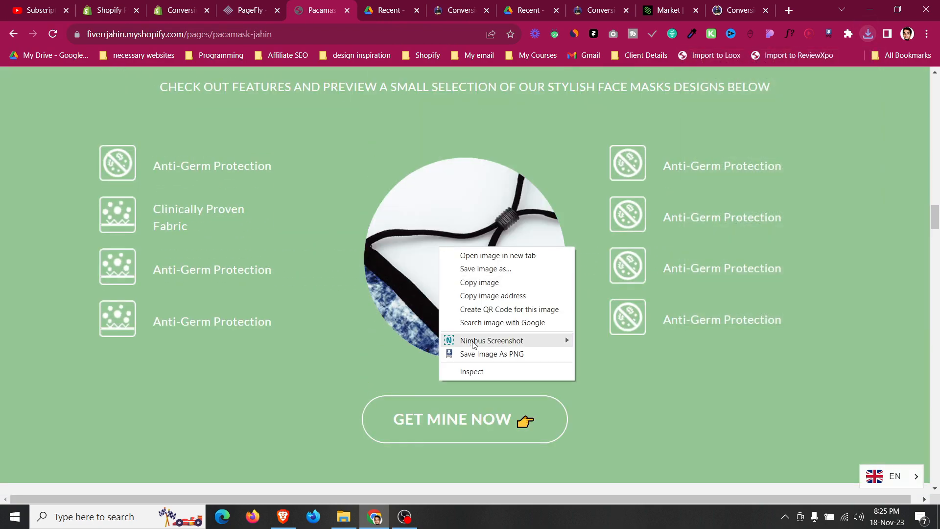
left_click(470, 354)
left_click(348, 276)
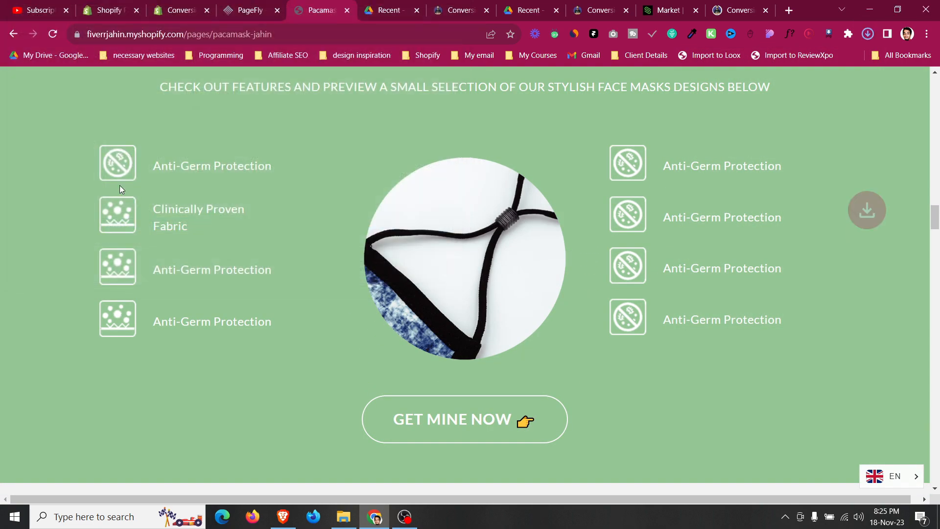
right_click(106, 165)
left_click(162, 272)
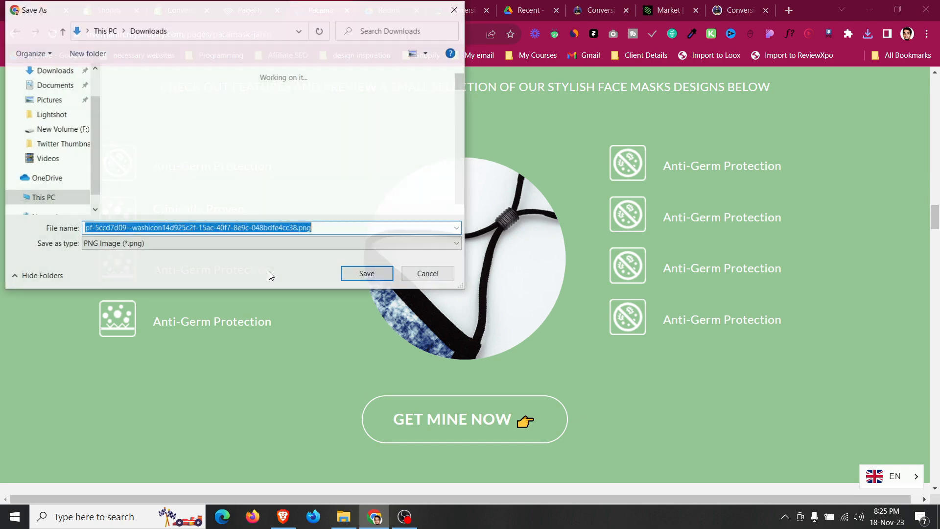
left_click(357, 273)
Save the reviewer's circular photo and the mask science diagram as PNG images.
scroll(342, 284, "down", 8)
right_click(241, 170)
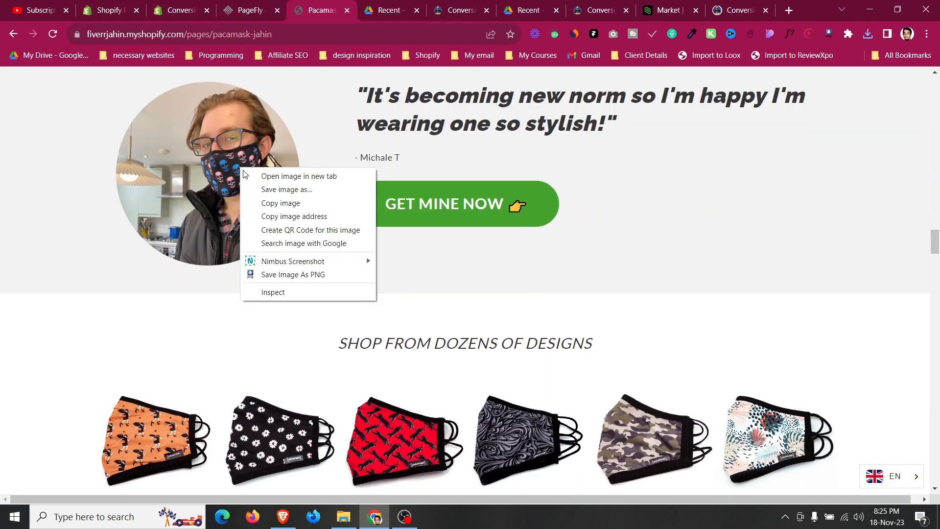
left_click(286, 274)
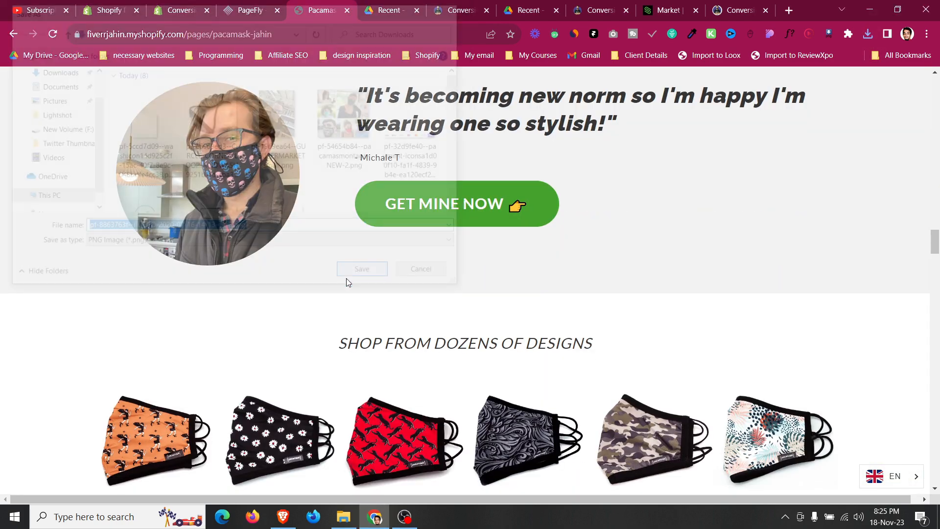
left_click(346, 277)
scroll(346, 290, "down", 10)
right_click(657, 251)
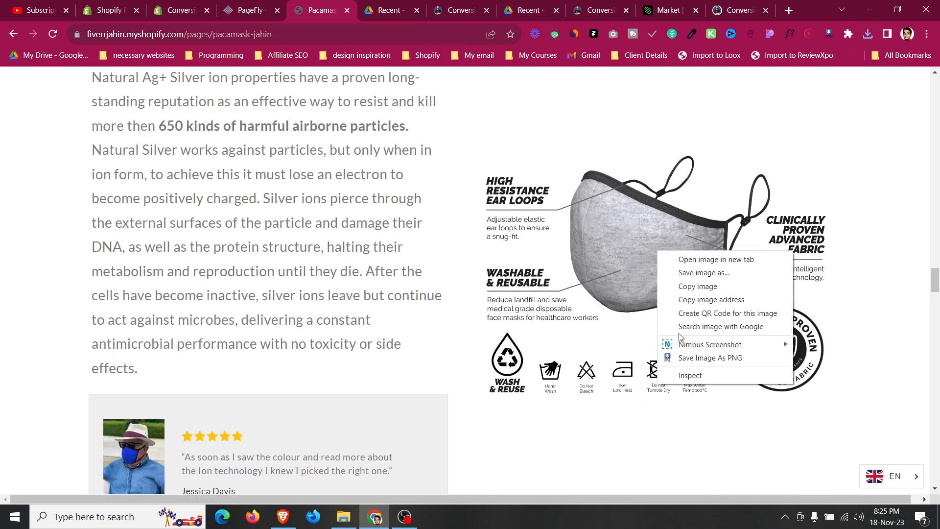
left_click(688, 358)
left_click(367, 275)
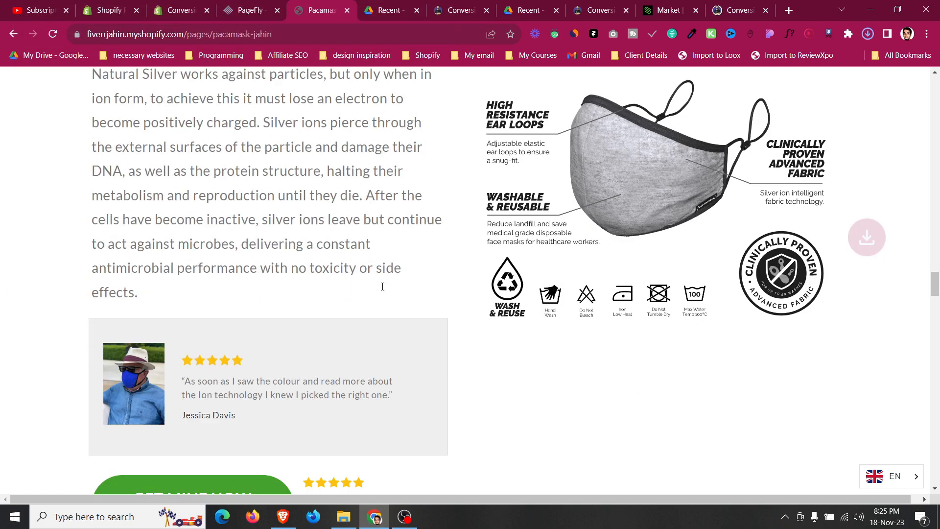
Save the testimonial photo and the striped mask banner image as PNG images.
scroll(381, 288, "down", 12)
right_click(223, 223)
left_click(275, 328)
left_click(360, 273)
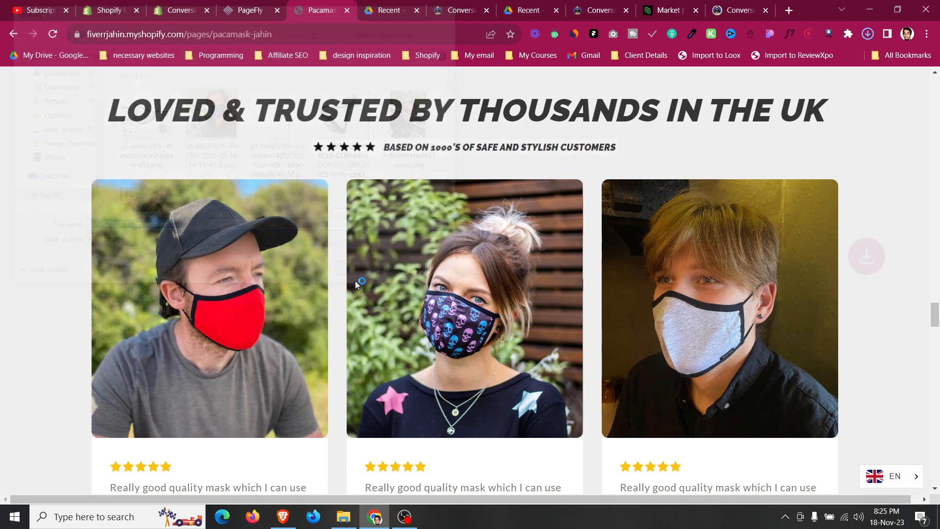
scroll(355, 294, "down", 20)
scroll(354, 295, "down", 10)
scroll(353, 294, "up", 7)
right_click(329, 225)
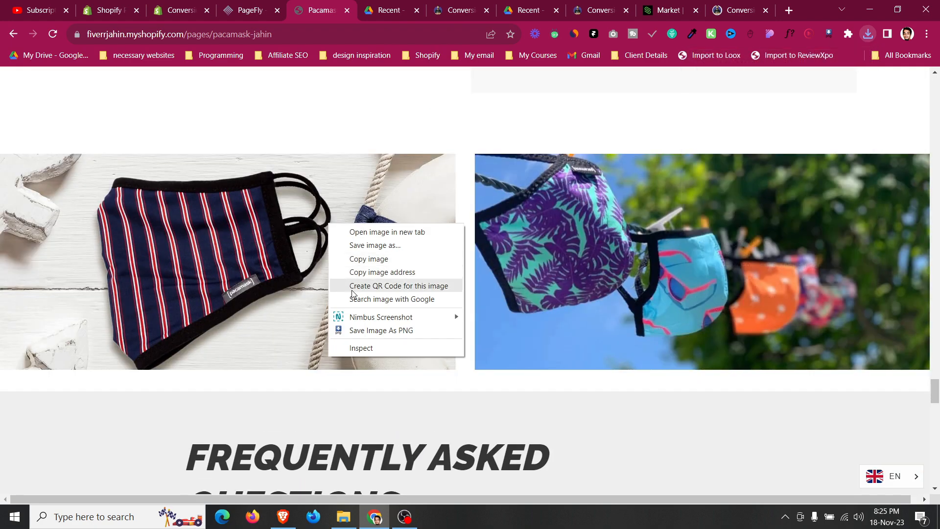
left_click(357, 330)
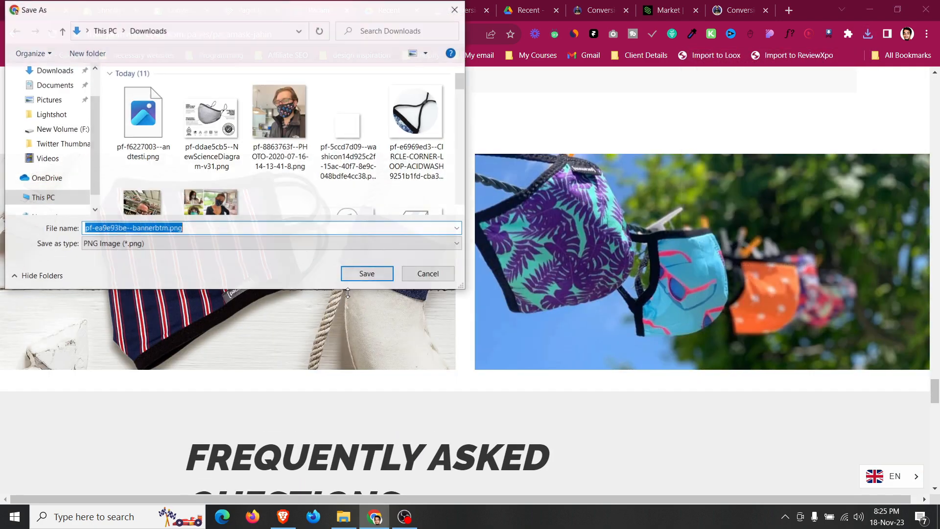
left_click(356, 274)
Save the hanging masks photo and the banana mask banner image as PNG images.
right_click(571, 246)
left_click(619, 350)
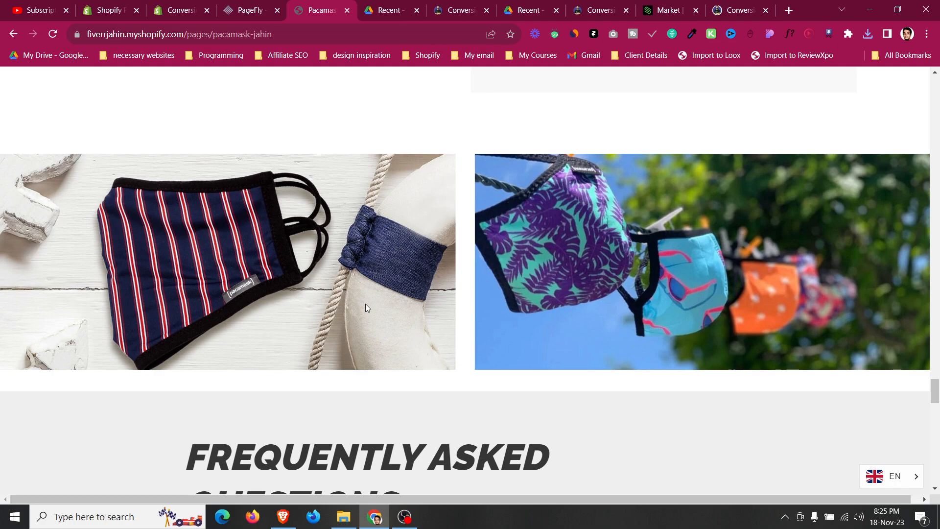
left_click(361, 270)
scroll(362, 294, "down", 15)
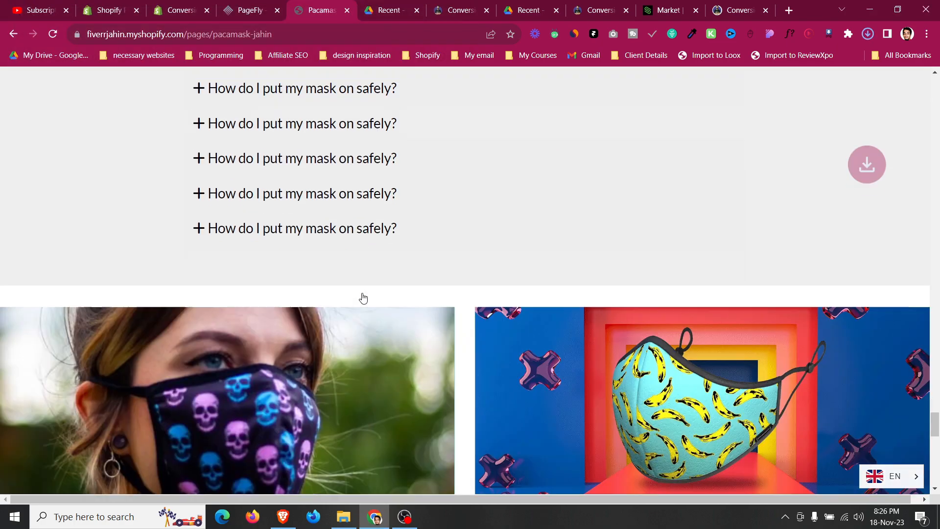
scroll(363, 297, "down", 5)
scroll(362, 296, "up", 10)
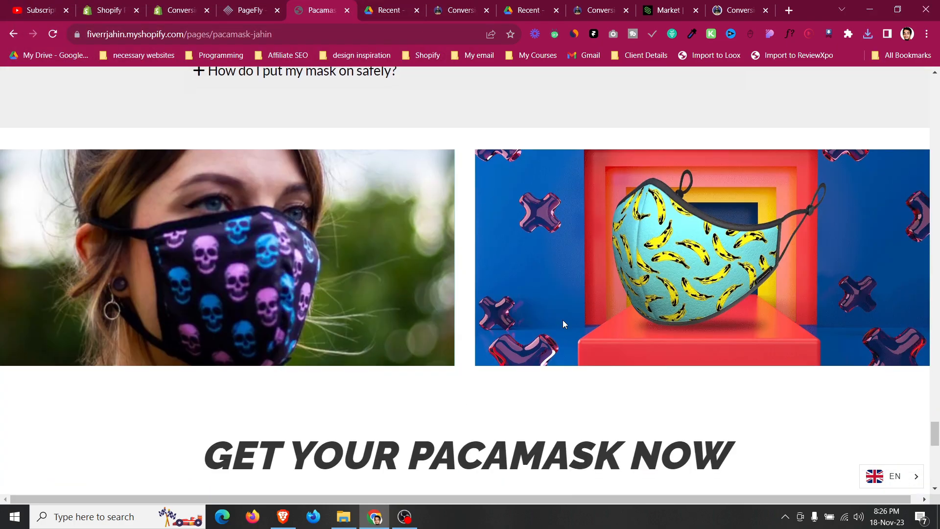
right_click(562, 319)
left_click(595, 394)
left_click(361, 272)
Return to the PageFly editor and save the page with the title Pacamask.
scroll(347, 281, "up", 5)
left_click(244, 10)
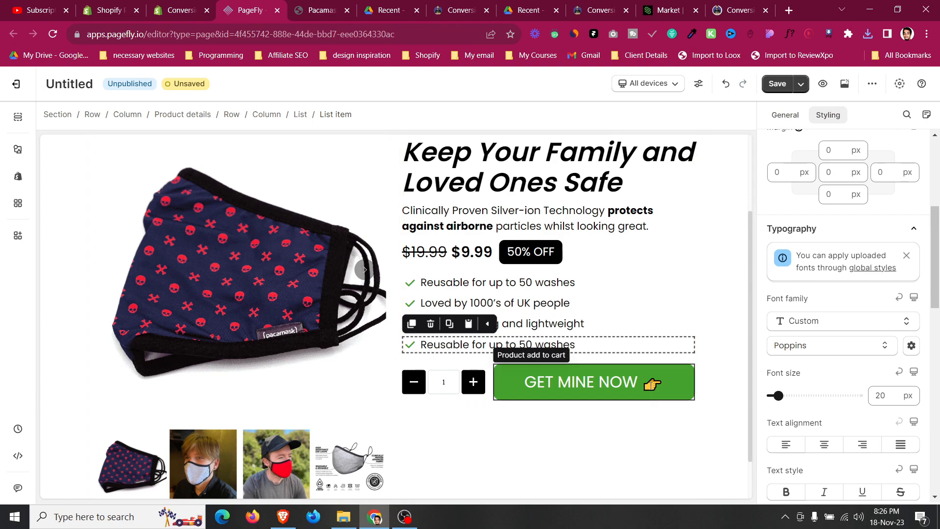
scroll(421, 352, "up", 3)
left_click(69, 227)
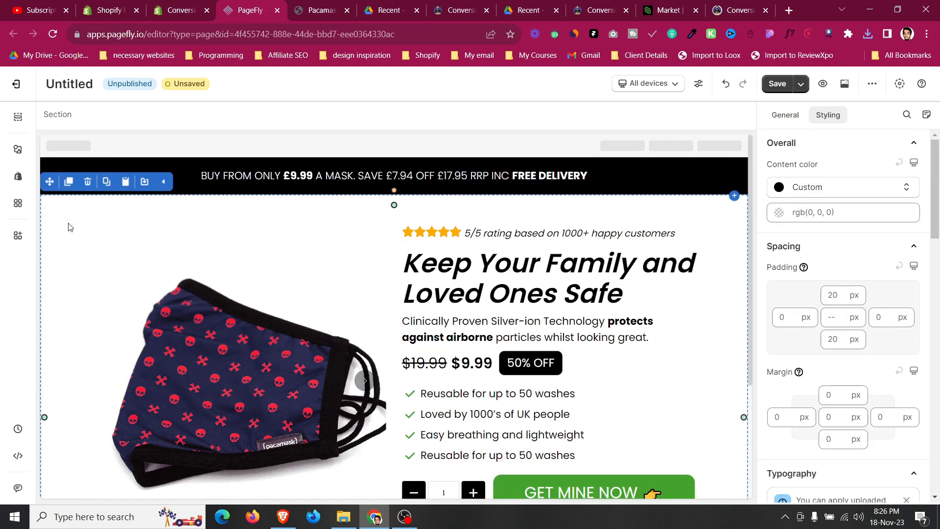
left_click(778, 85)
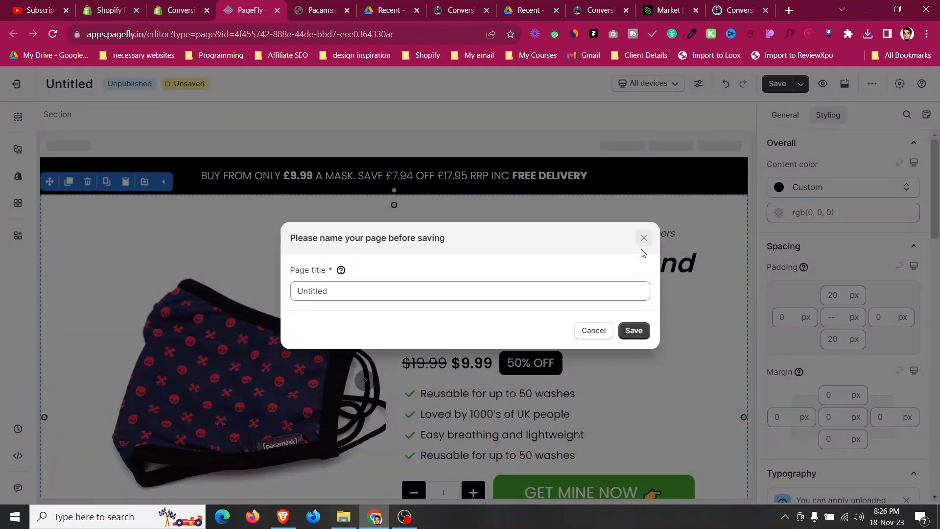
left_click(444, 293)
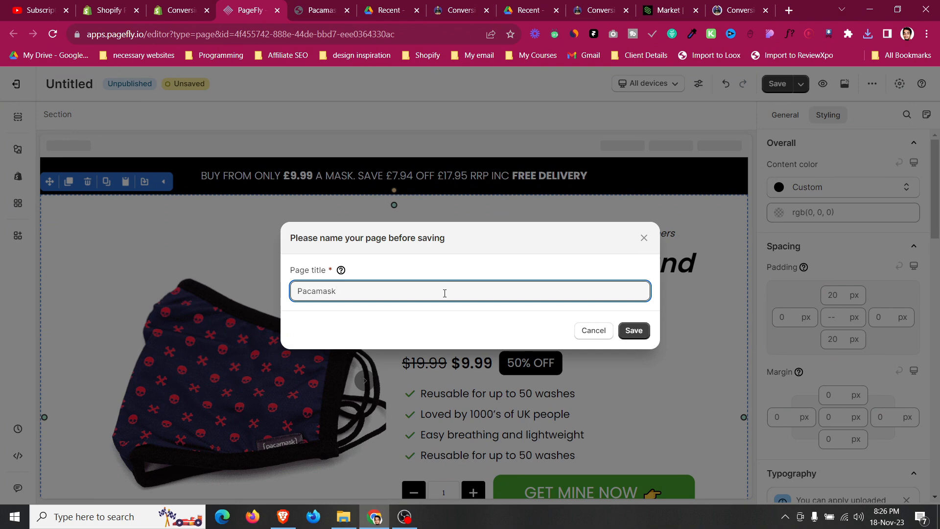
type("Pacamask")
left_click(634, 330)
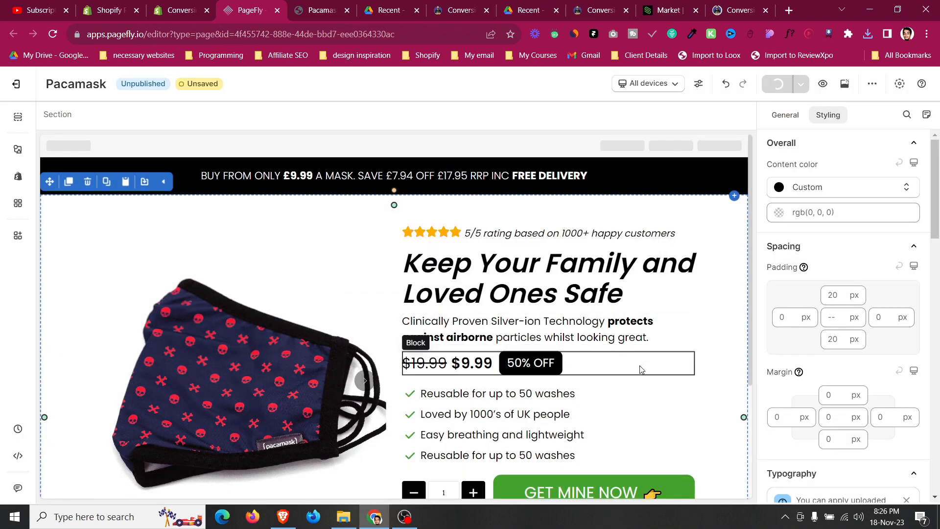
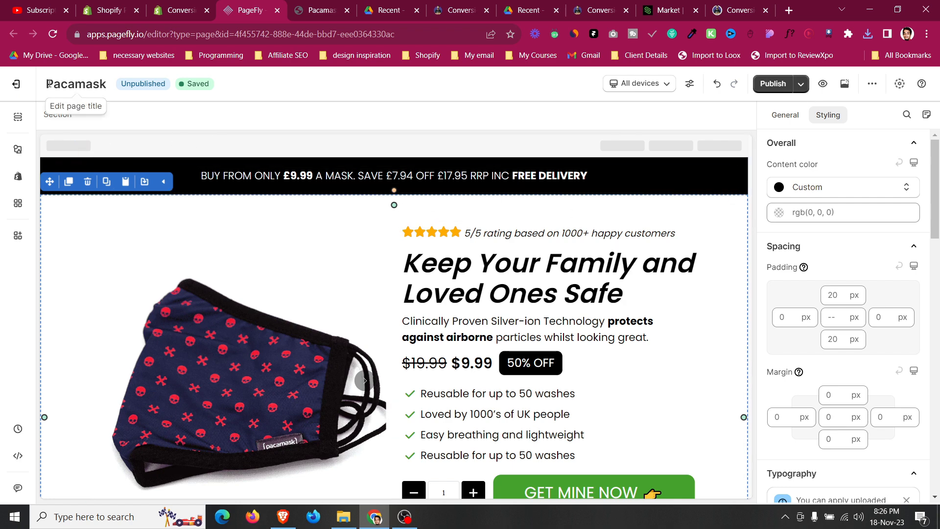
Leave the page editor and open the PageFly media files manager from the Shopify admin.
scroll(602, 384, "down", 1)
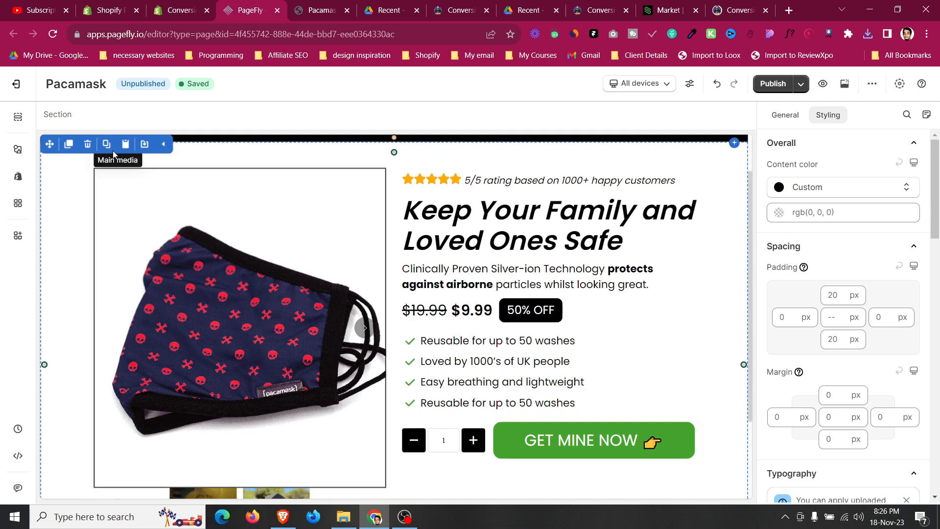
left_click(13, 88)
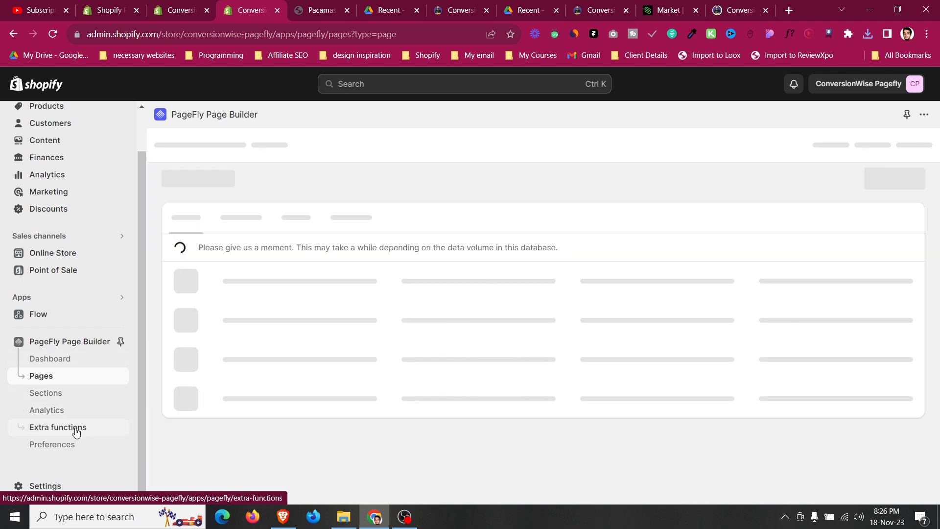
left_click(76, 428)
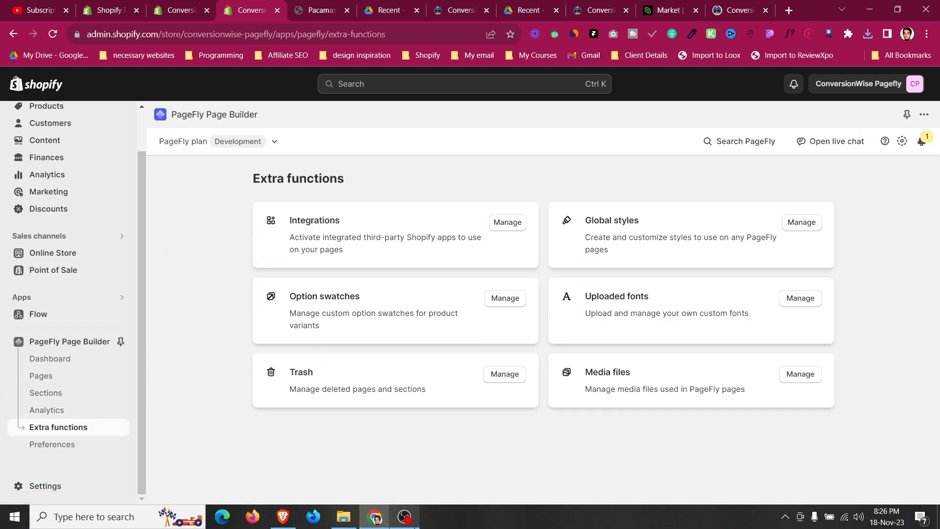
left_click(800, 375)
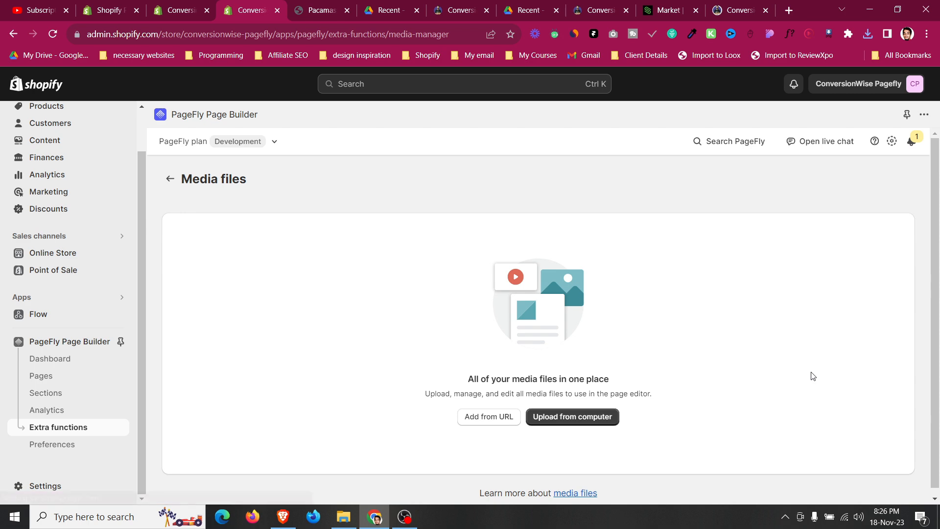
Upload the 15 saved PNG images from the Downloads folder to the PageFly media files.
left_click(593, 422)
left_click(539, 291)
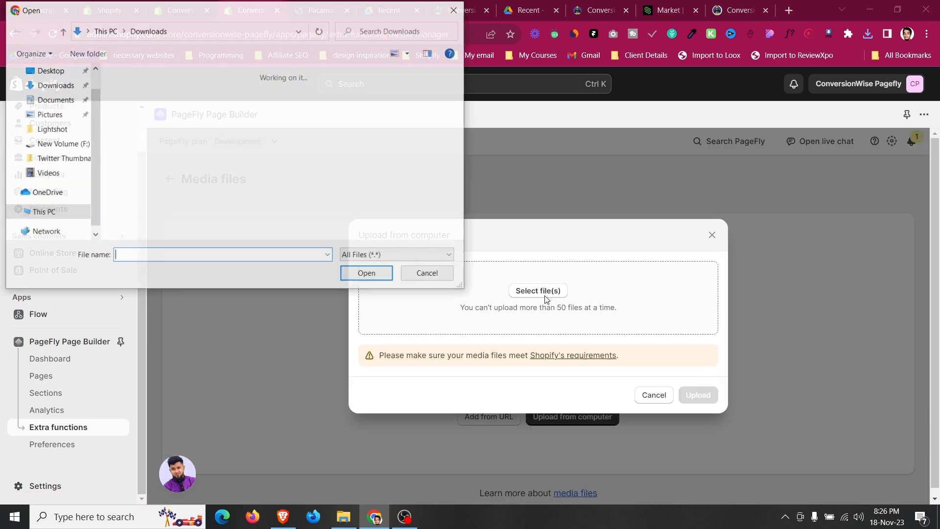
left_click(405, 203)
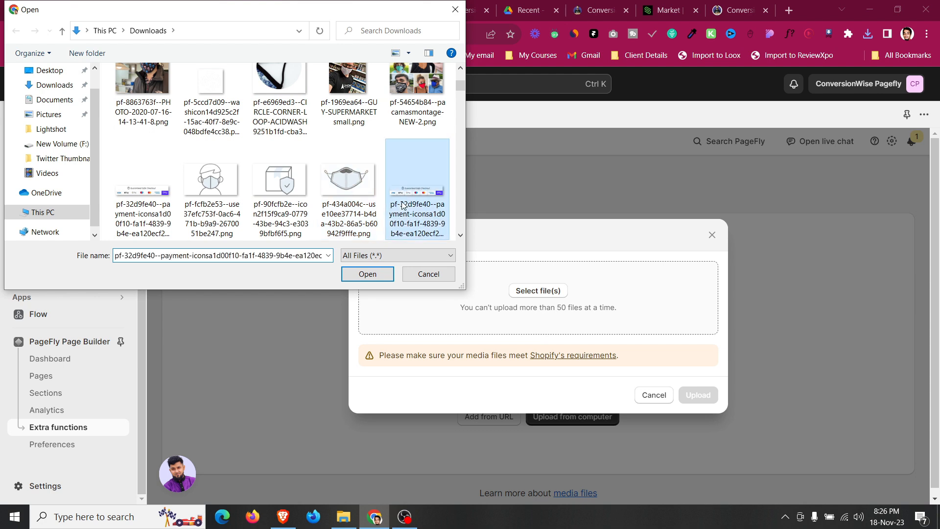
left_click(346, 189, "ctrl")
left_click(288, 182, "ctrl")
left_click(225, 187, "ctrl")
left_click(139, 195, "ctrl")
left_click(416, 81, "ctrl")
scroll(416, 98, "up", 1)
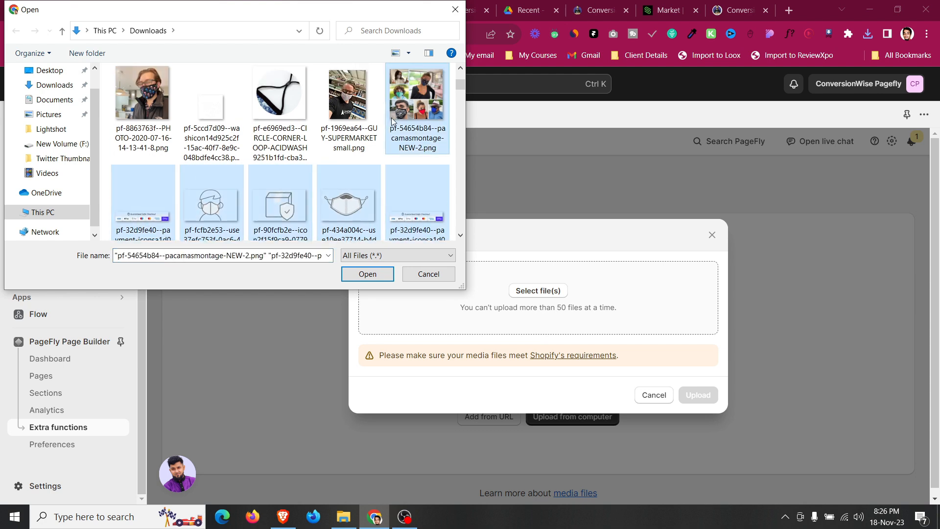
left_click(348, 95, "ctrl")
left_click(280, 93, "ctrl")
left_click(211, 105, "ctrl")
left_click(167, 105, "ctrl")
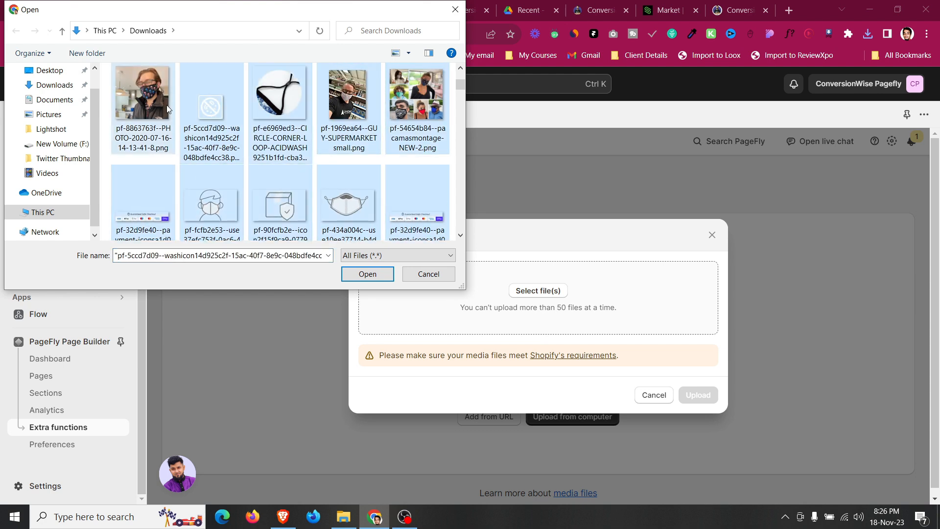
scroll(245, 113, "up", 1)
left_click(416, 103, "ctrl")
left_click(347, 98, "ctrl")
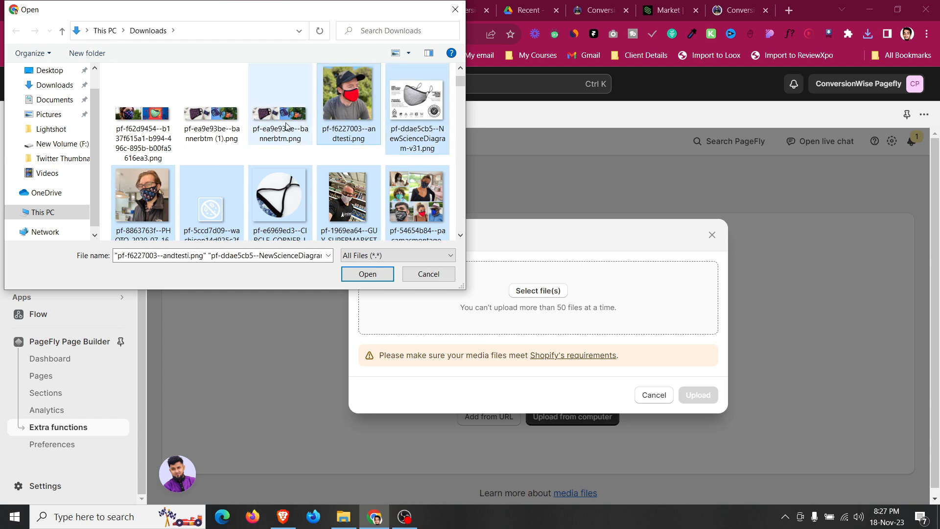
left_click(279, 98, "ctrl")
left_click(210, 102, "ctrl")
left_click(142, 117, "ctrl")
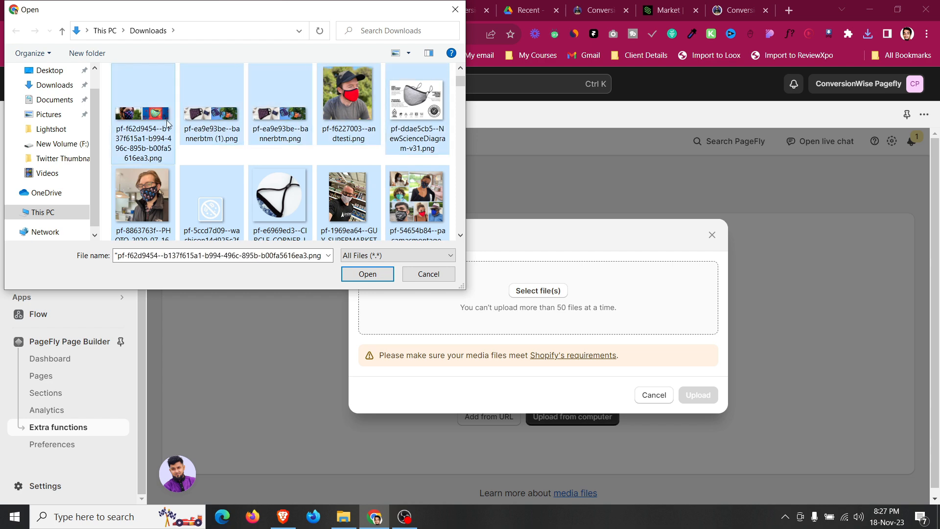
left_click(368, 274)
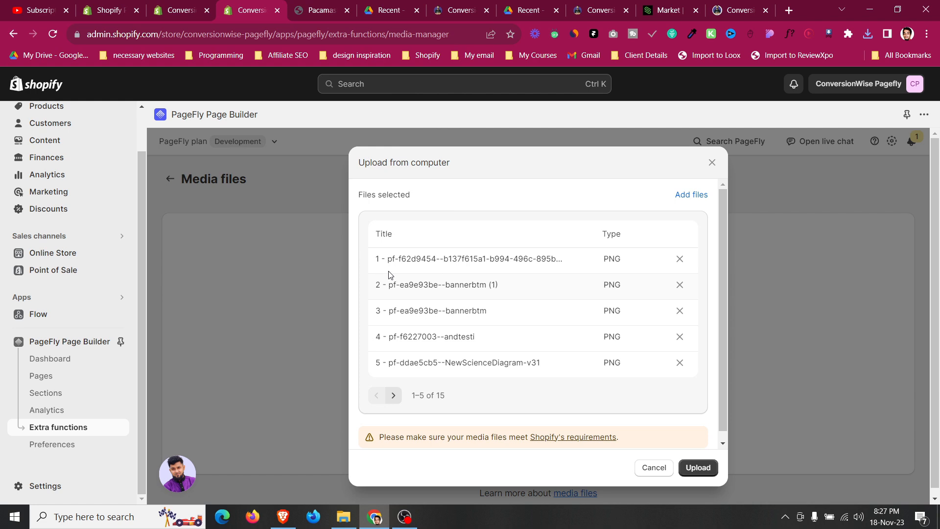
scroll(539, 312, "down", 1)
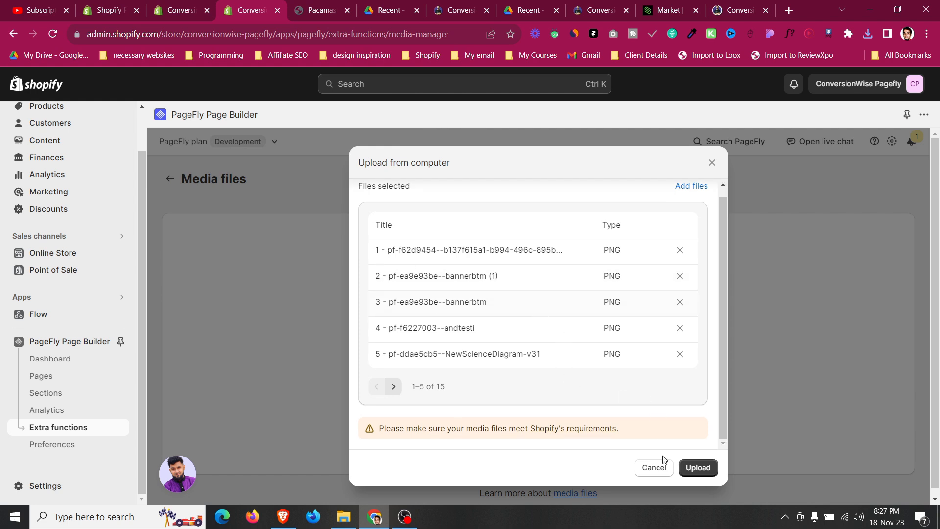
left_click(696, 467)
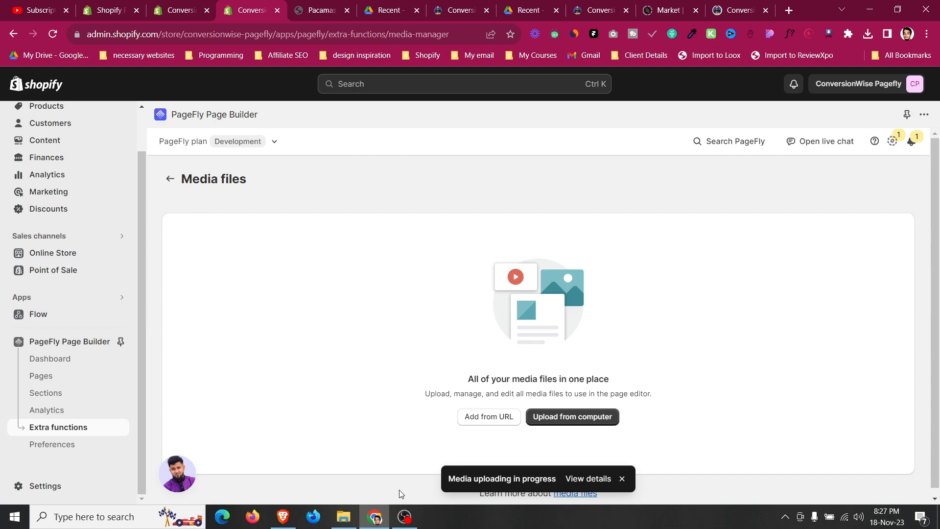
Review the uploaded images in the media files list.
left_click(404, 517)
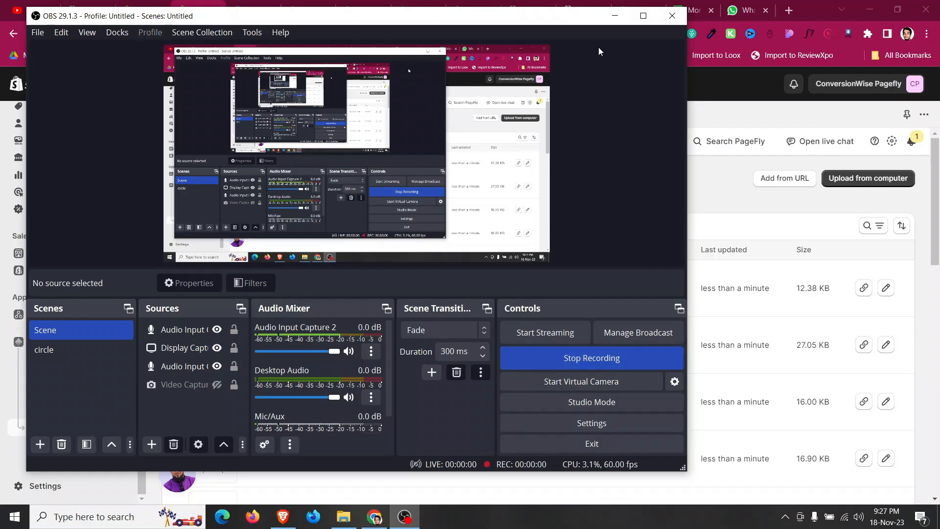
left_click(615, 15)
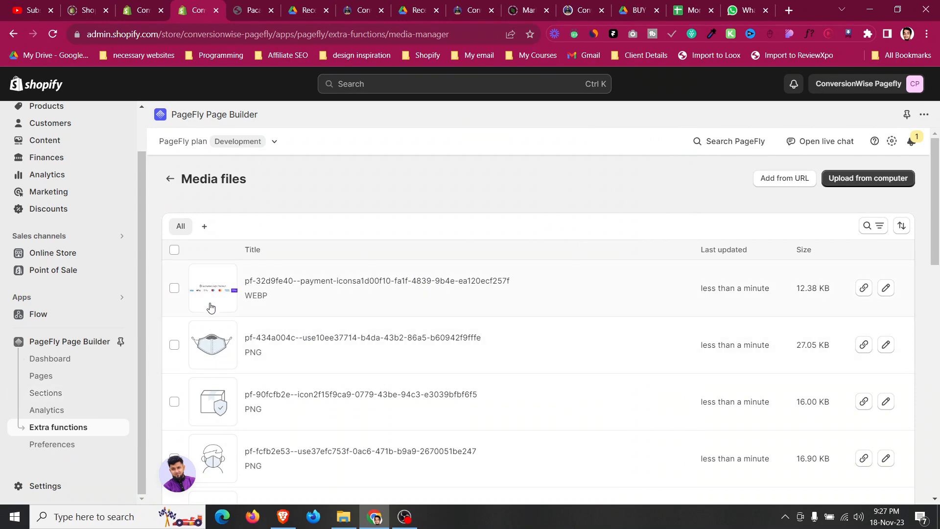
scroll(211, 307, "down", 8)
scroll(172, 331, "up", 8)
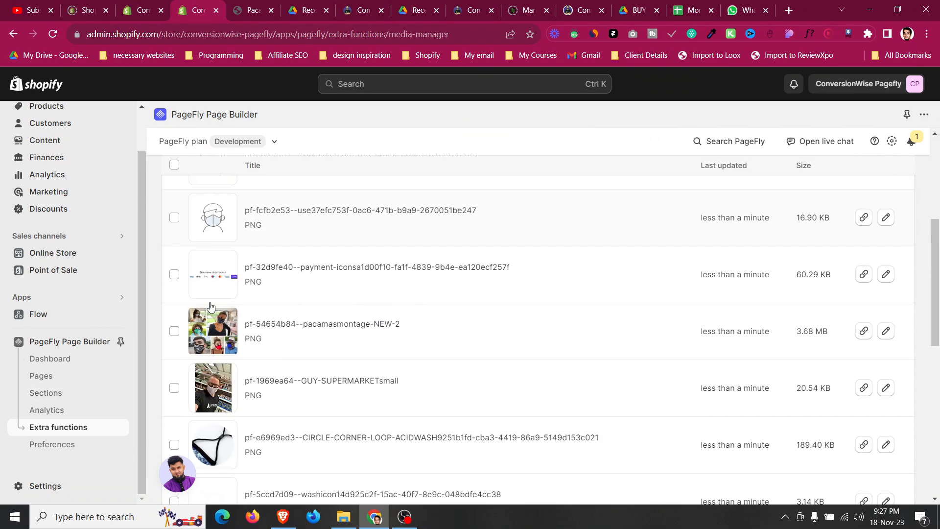
Reopen the Pacamask page in the editor and compare its product section with the original Pacamask landing page.
left_click(44, 377)
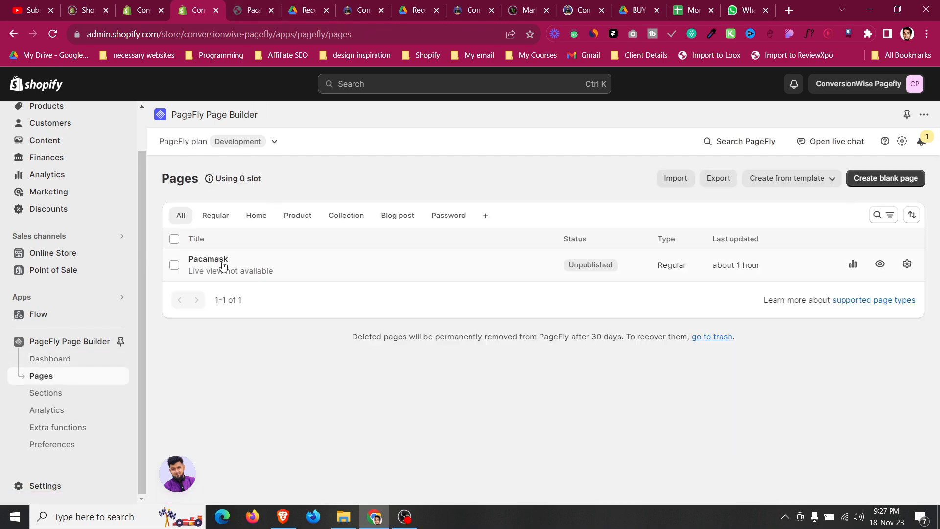
left_click(222, 263)
left_click(277, 5)
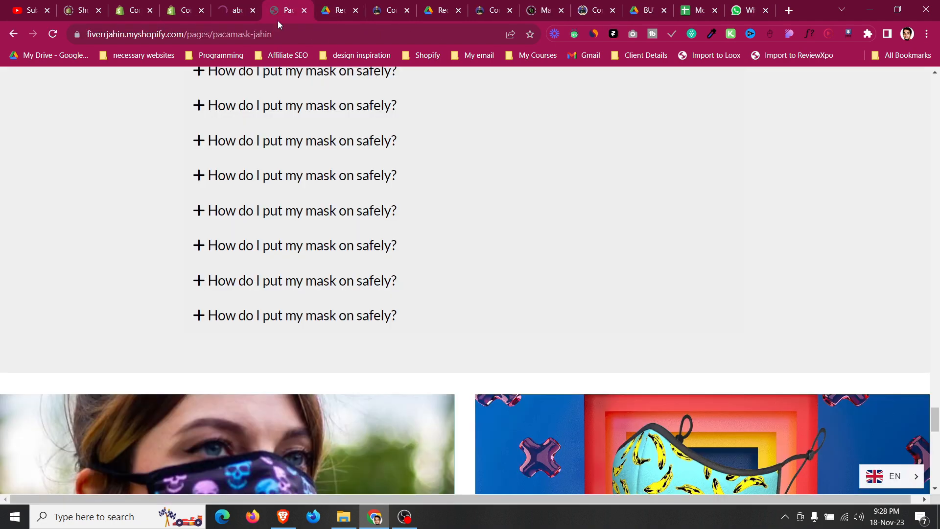
scroll(316, 176, "up", 10)
scroll(316, 176, "up", 15)
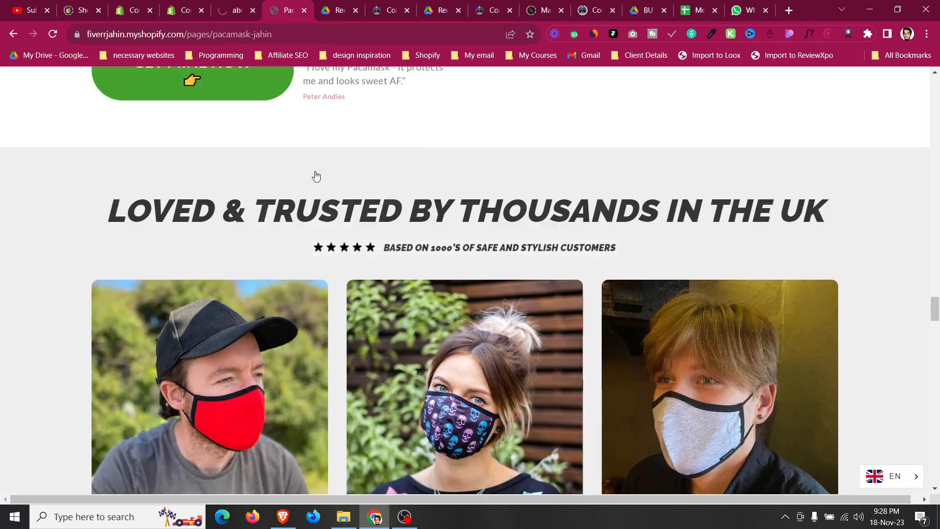
scroll(315, 177, "up", 15)
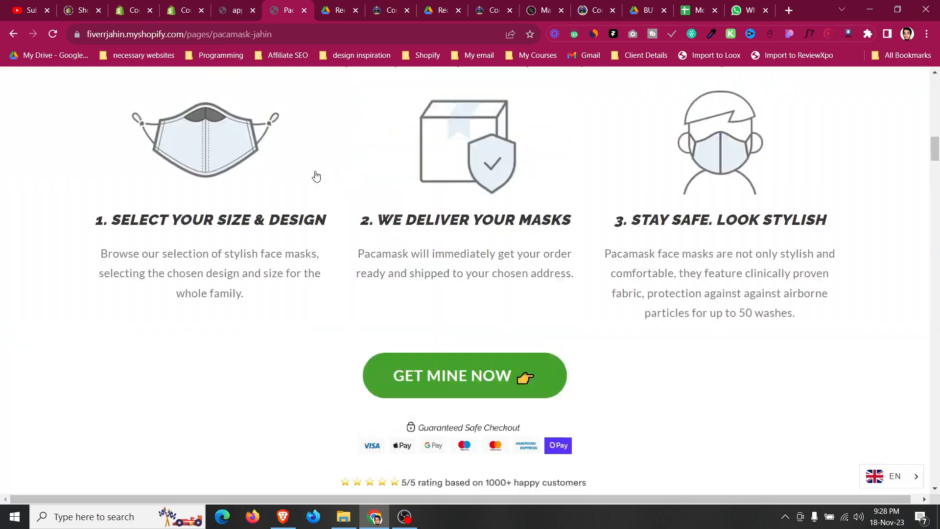
scroll(316, 176, "down", 4)
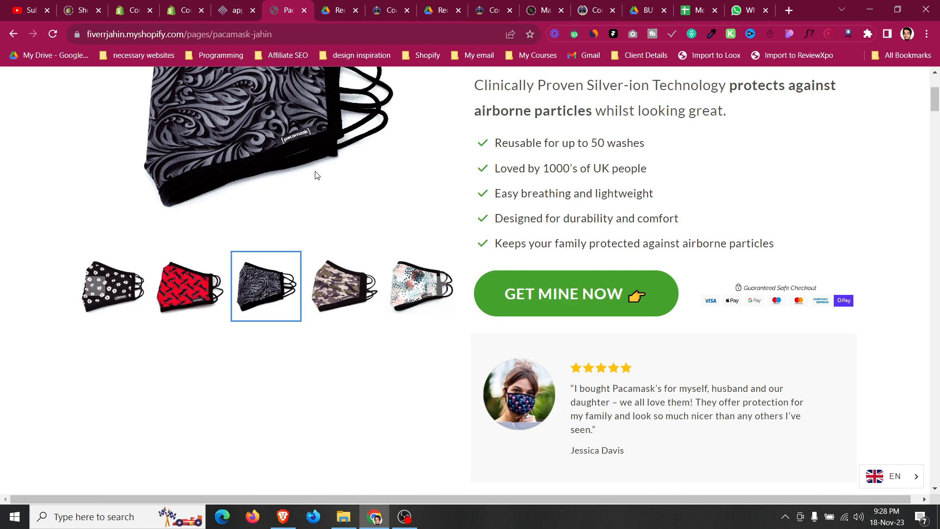
left_click(235, 11)
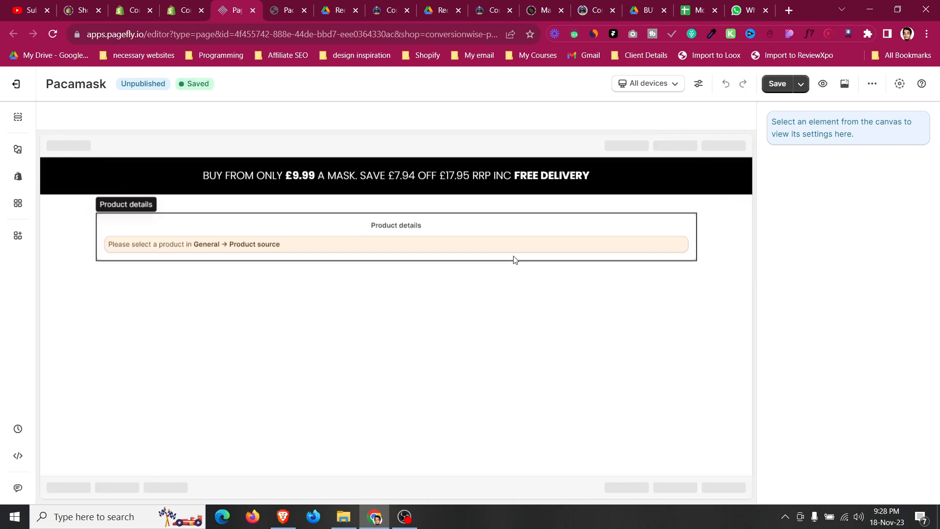
scroll(515, 254, "down", 3)
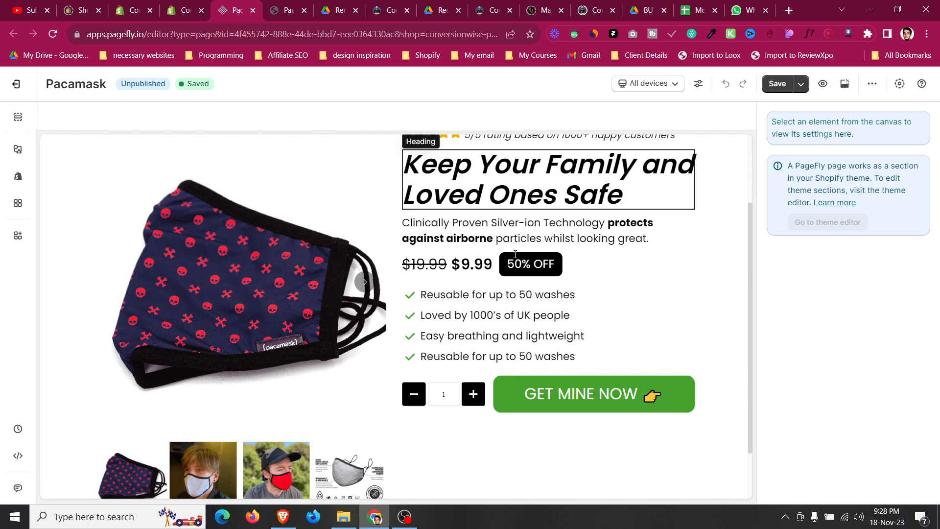
left_click(288, 9)
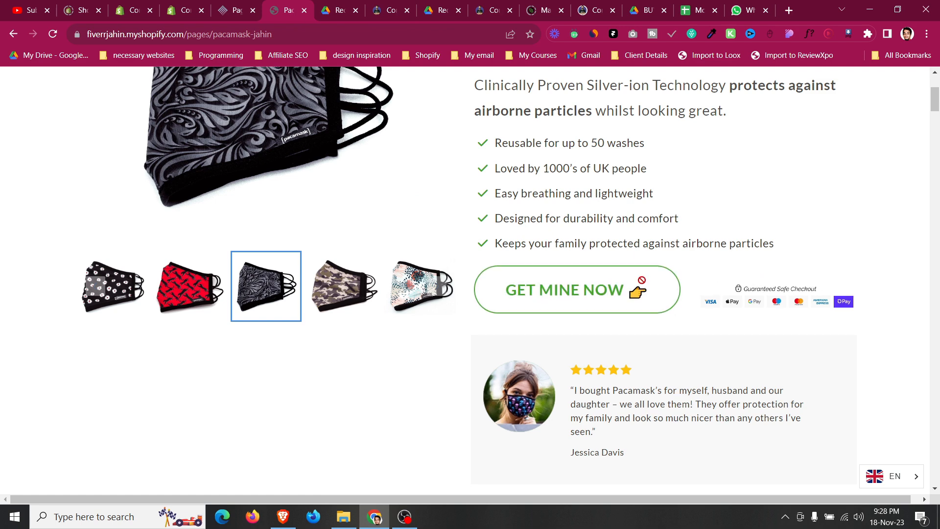
left_click(223, 5)
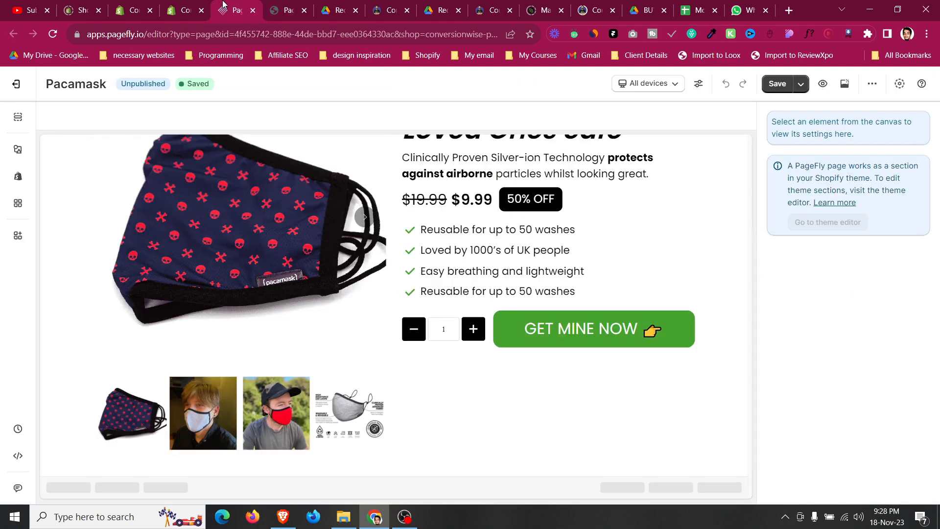
Add a block layout below the quantity selector and Get Mine Now button in the product section.
left_click(17, 150)
scroll(240, 353, "down", 5)
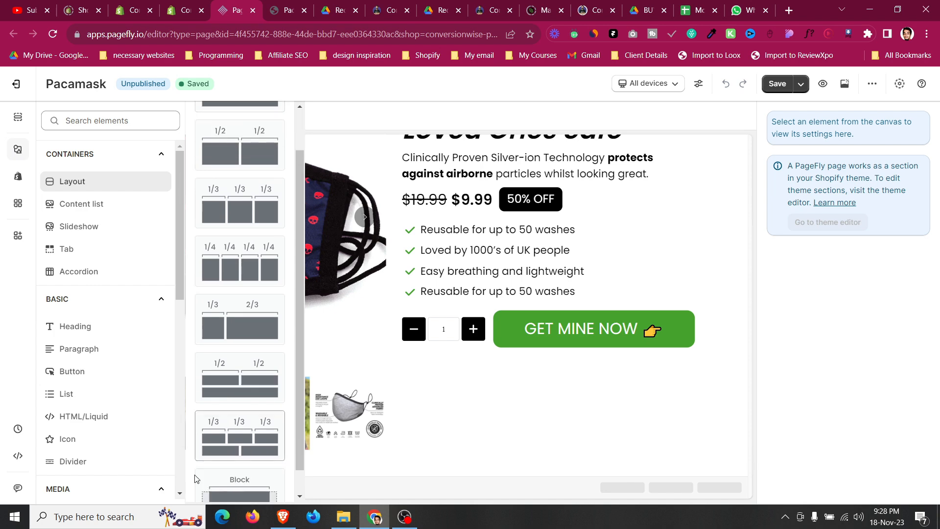
left_click_drag(236, 448, 622, 381)
left_click(568, 387)
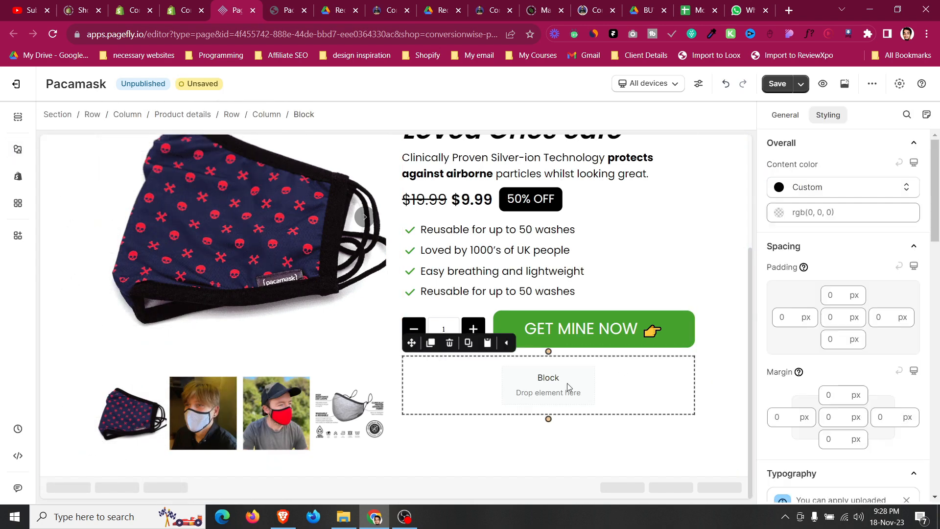
Insert an image element into the new block.
left_click(18, 149)
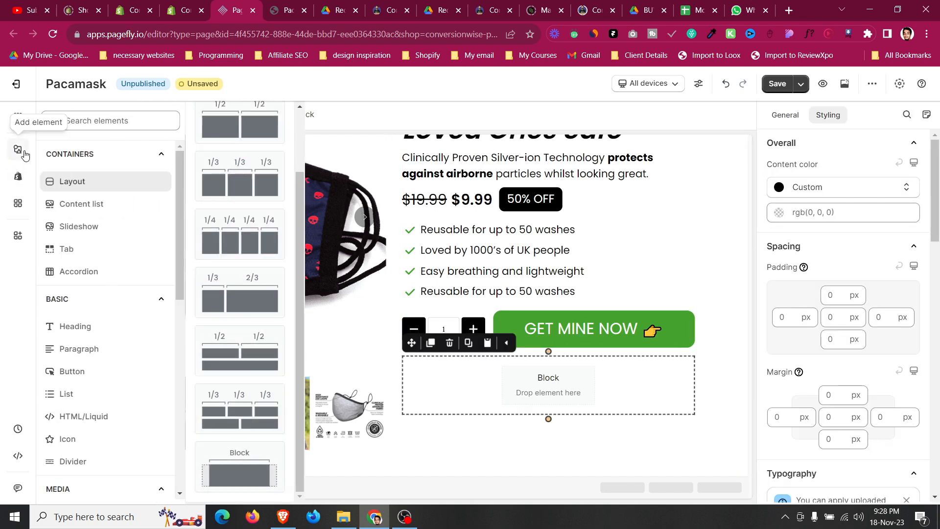
scroll(81, 370, "down", 3)
left_click(71, 393)
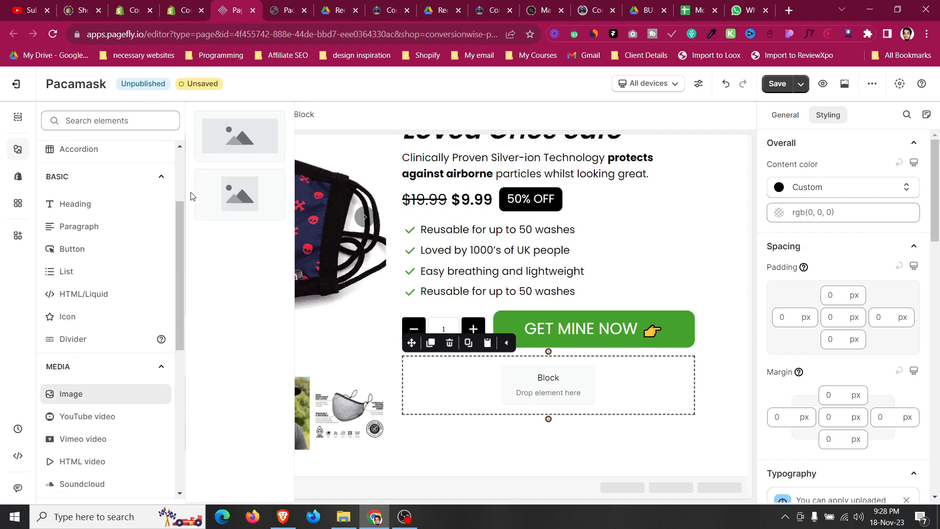
left_click_drag(232, 140, 543, 386)
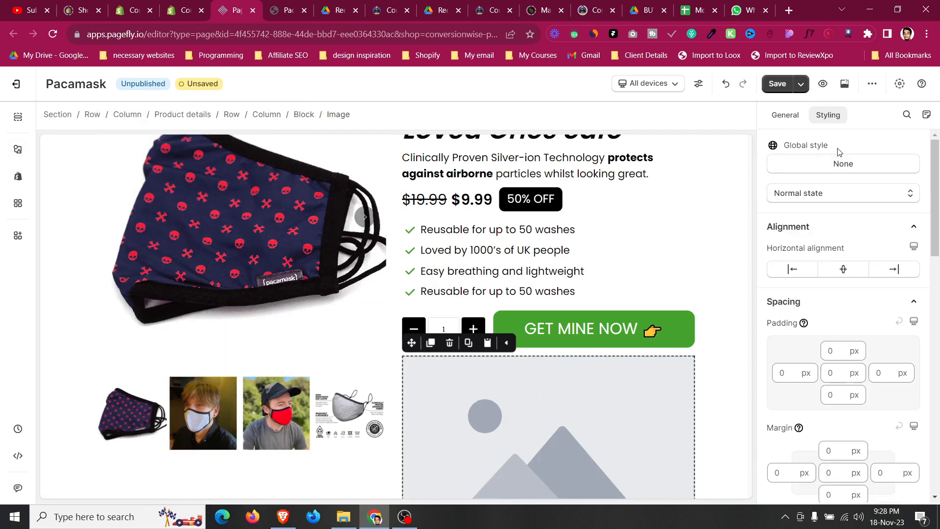
Set the new image element's source to the Guaranteed Safe Checkout payment icons image from the media library.
left_click(802, 121)
left_click(817, 184)
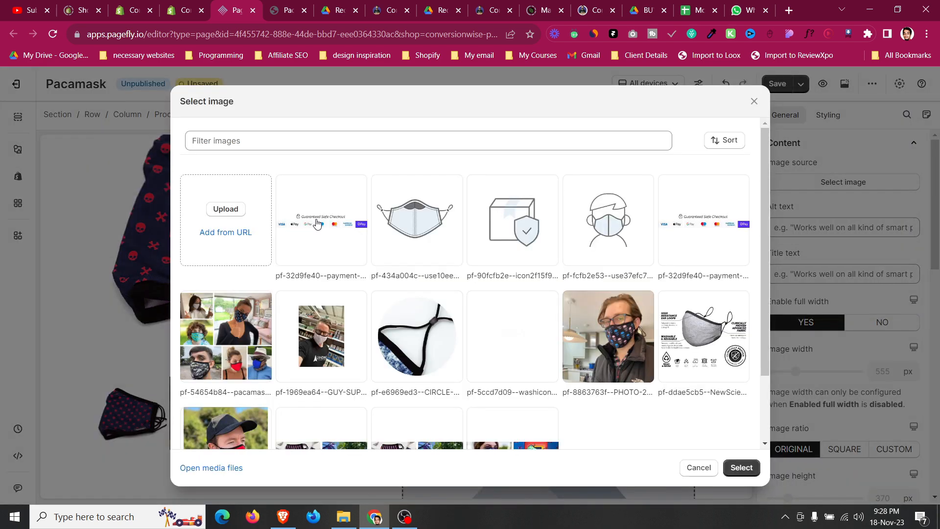
left_click(215, 211)
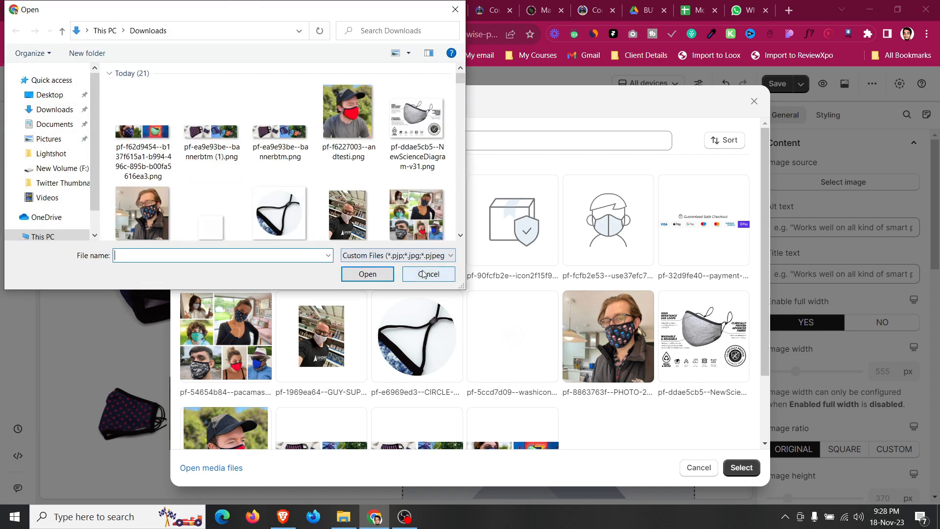
left_click(424, 273)
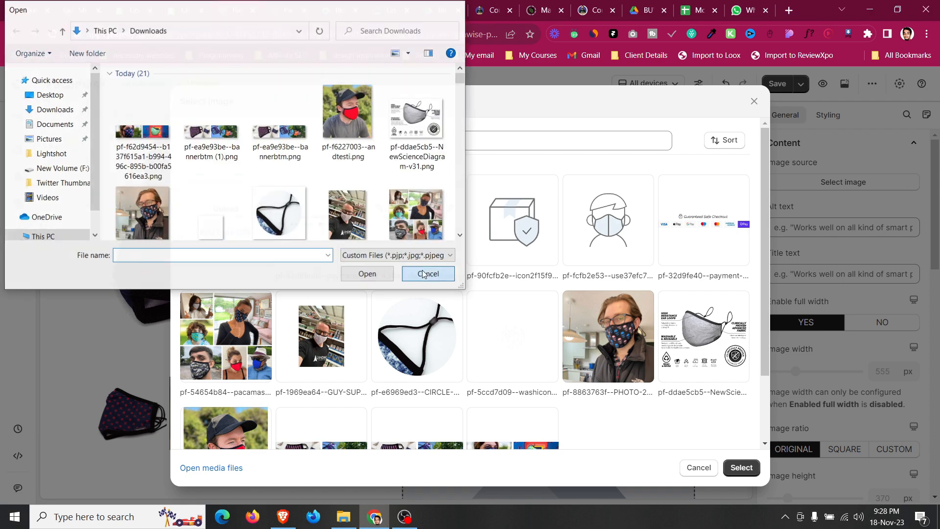
scroll(419, 305, "down", 3)
scroll(420, 367, "up", 3)
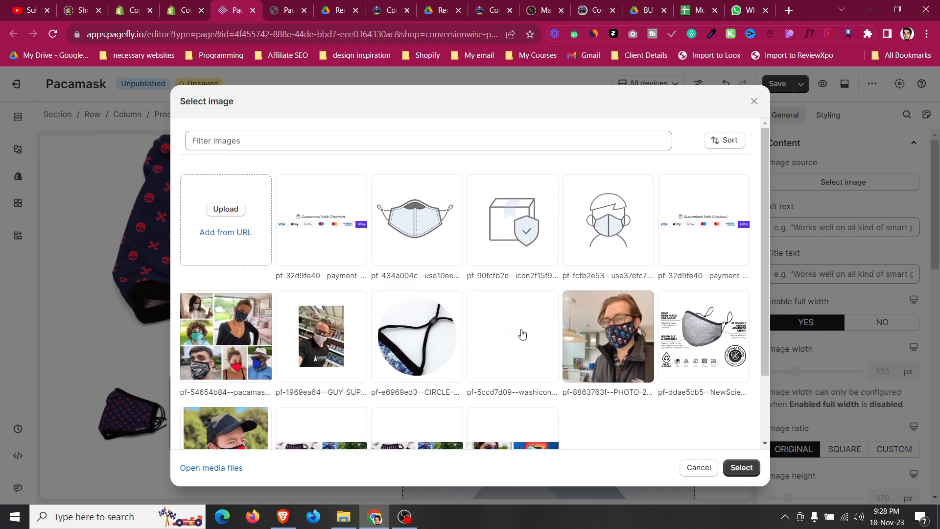
left_click(711, 237)
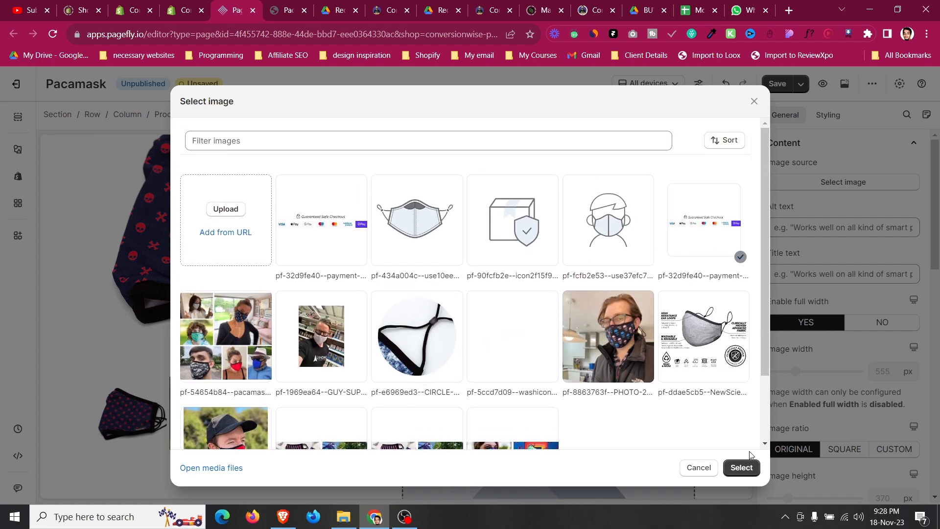
left_click(750, 463)
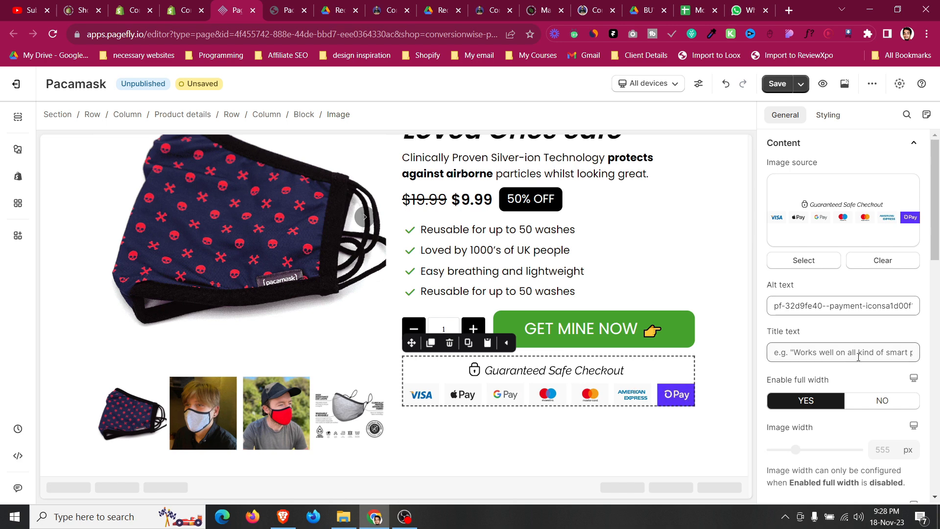
scroll(779, 352, "down", 3)
left_click(886, 277)
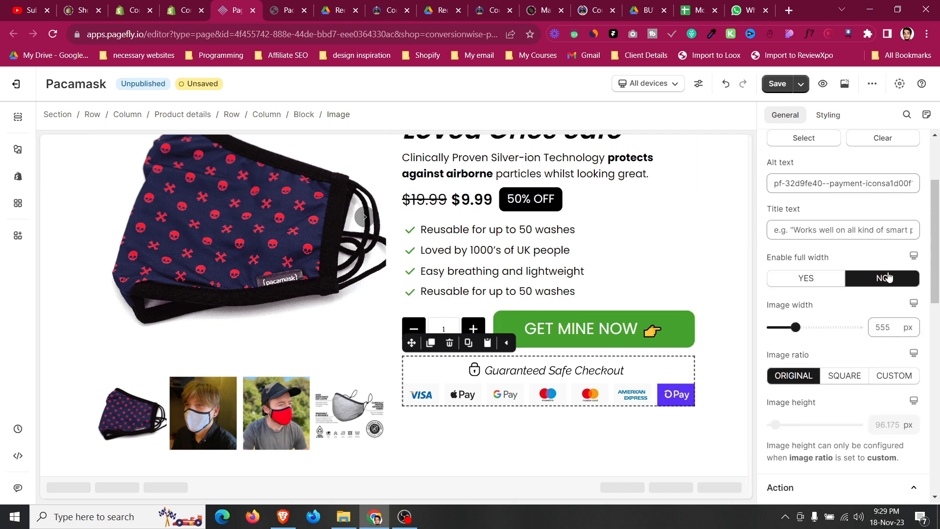
mouse_move(795, 327)
left_mouse_down()
mouse_move(784, 327)
mouse_move(794, 327)
left_mouse_up()
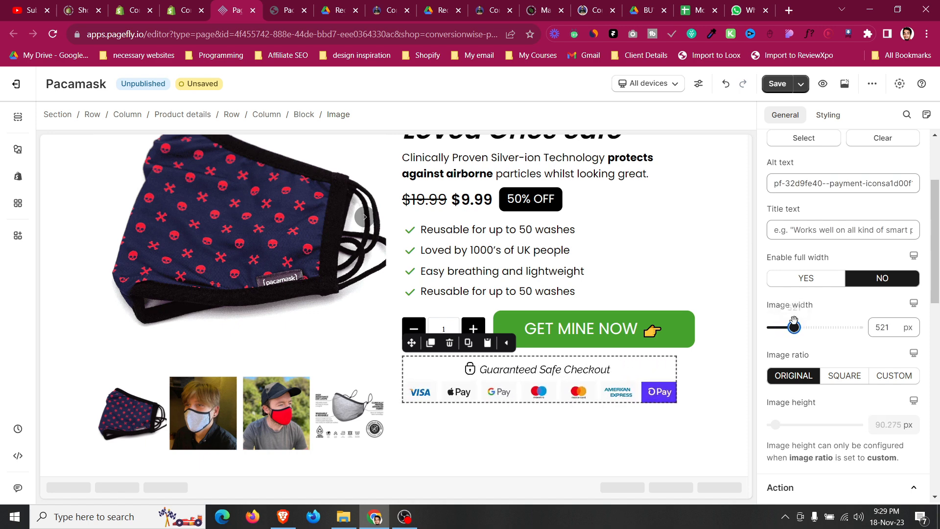
left_click(808, 286)
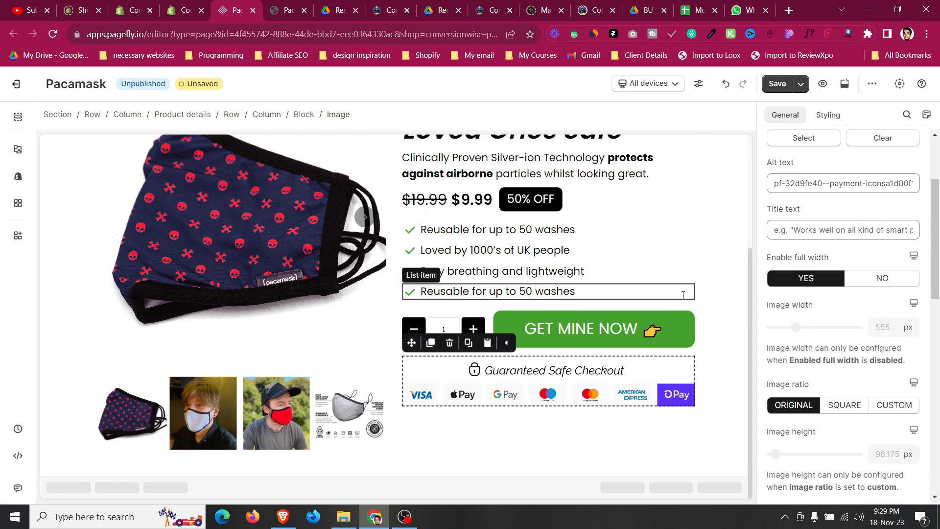
Set the feature list's bottom margin to 15 px.
left_click(684, 298)
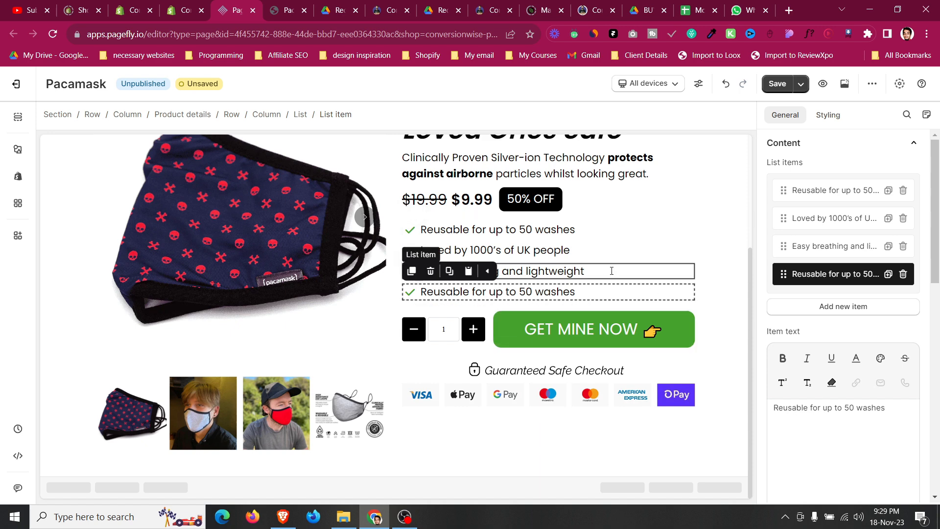
left_click(471, 320)
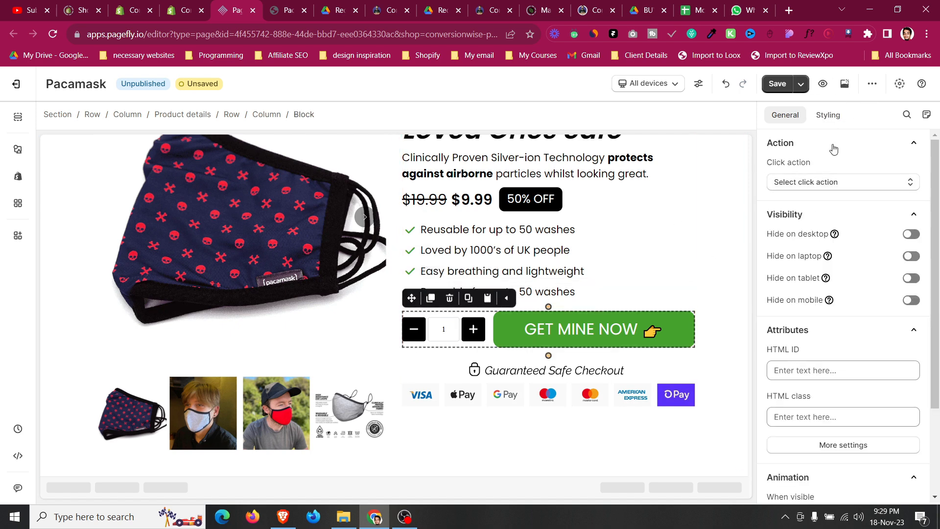
left_click(828, 115)
left_click(834, 393)
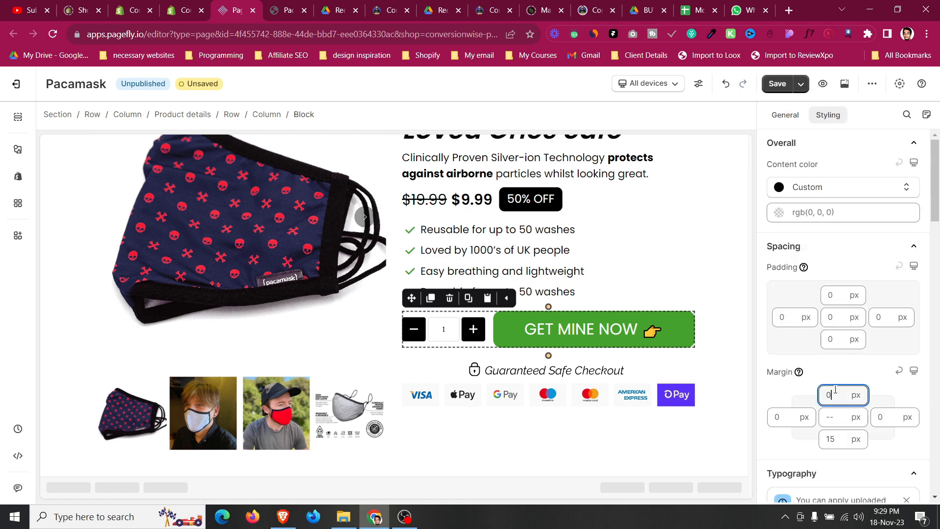
left_click(617, 292)
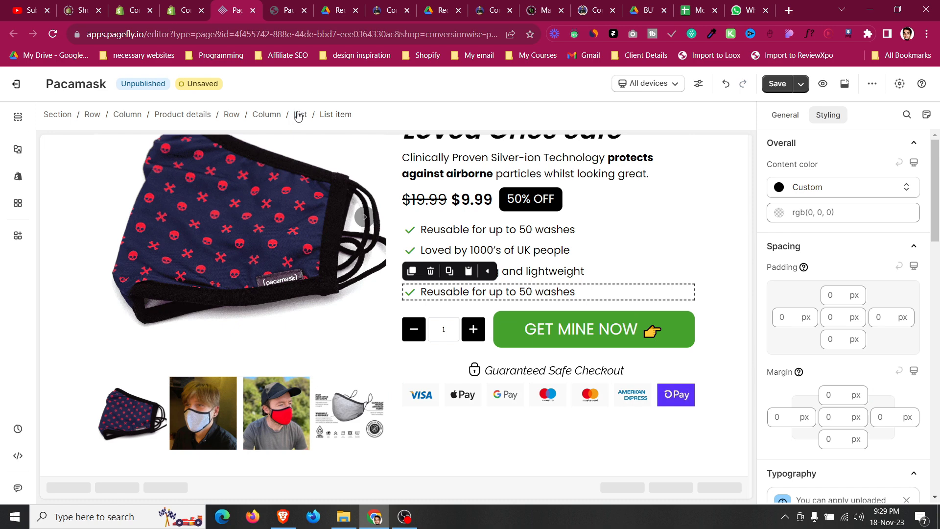
left_click(301, 114)
left_click(837, 437)
key("BackSpace")
type("1")
key("Up")
key("Up")
key("Up")
key("Up")
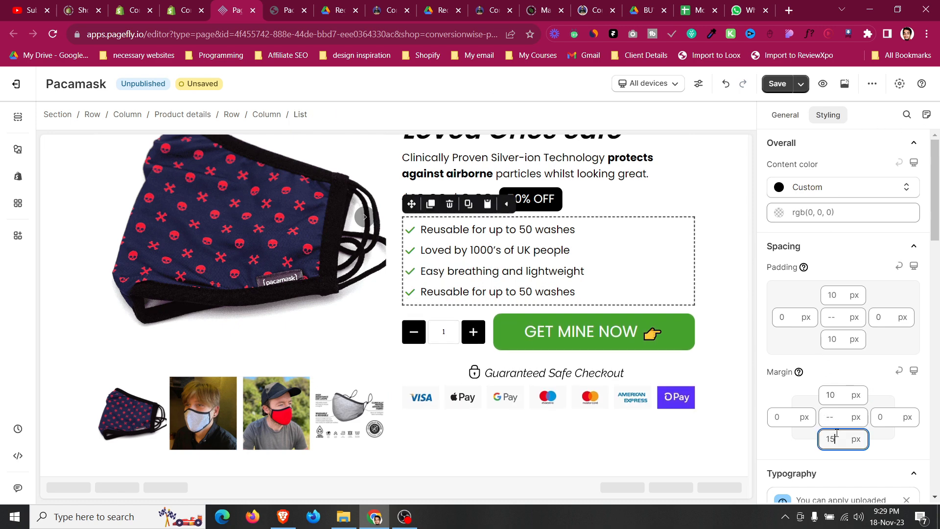
Set the payment icons image's top margin to 5 px.
left_click(531, 399)
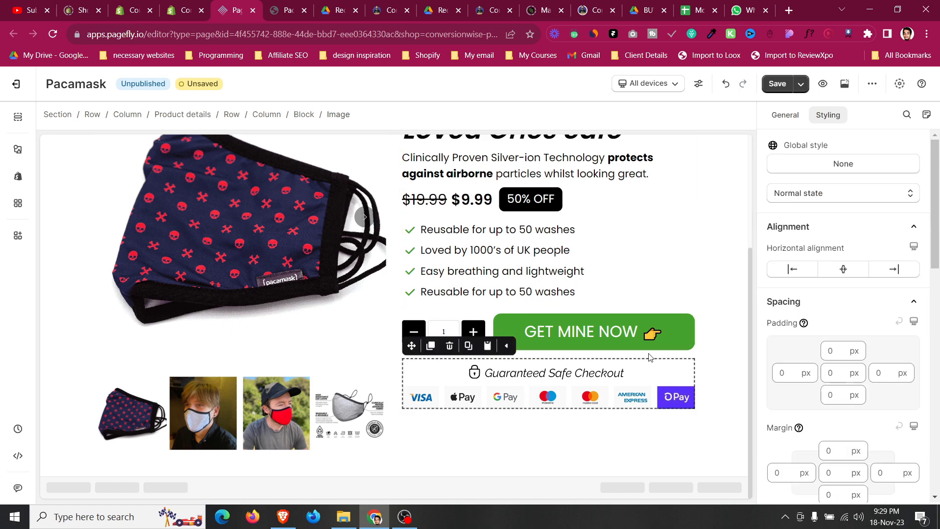
left_click(828, 450)
key("Up")
key("Up")
key("Up")
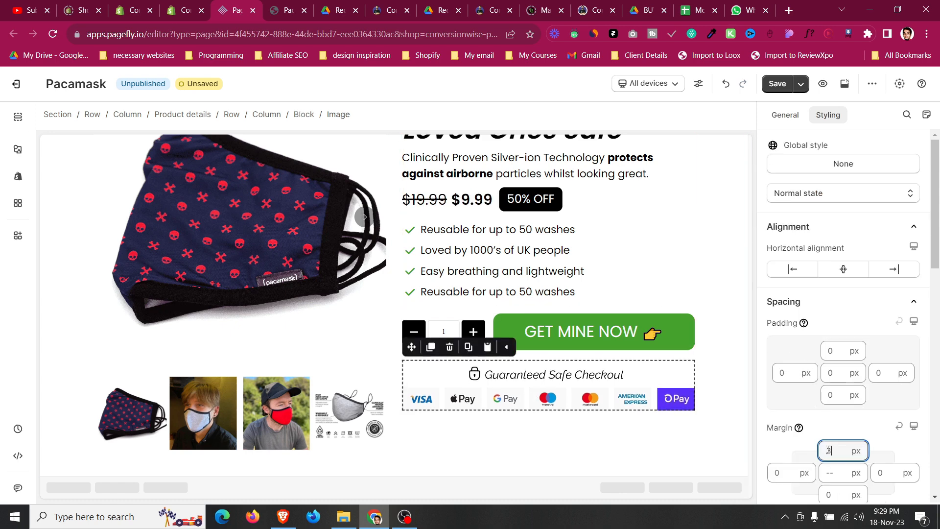
key("Up")
key("Up")
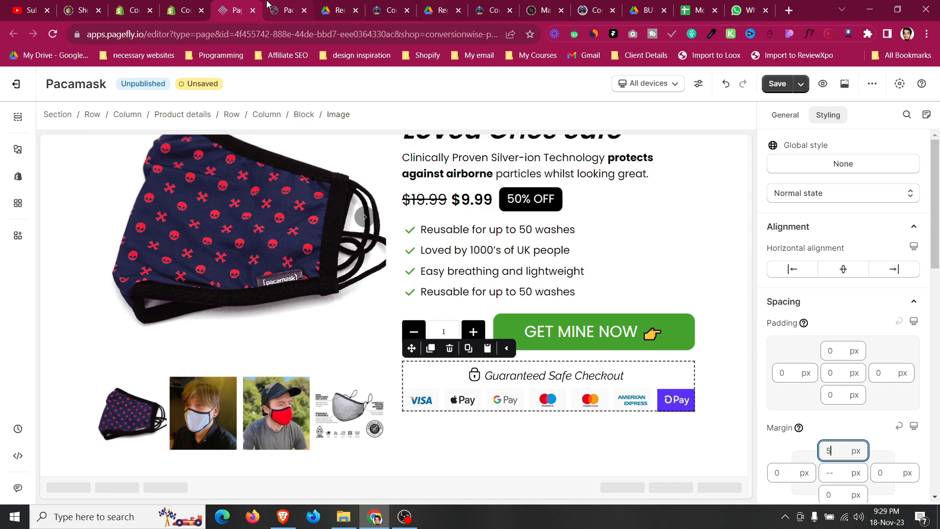
Compare the edited product section with the original Pacamask page and the ATIDCOA landing-page guide PDF.
left_click(268, 5)
scroll(483, 337, "down", 1)
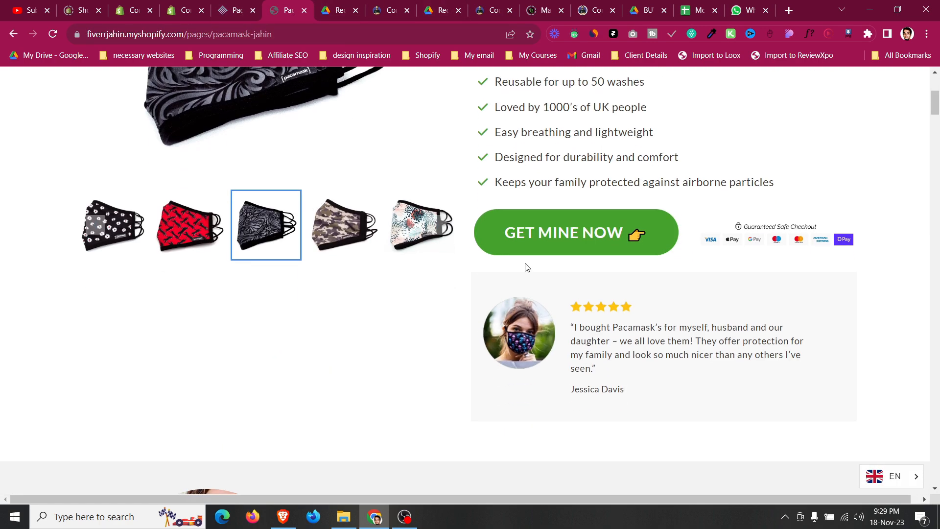
scroll(540, 287, "down", 2)
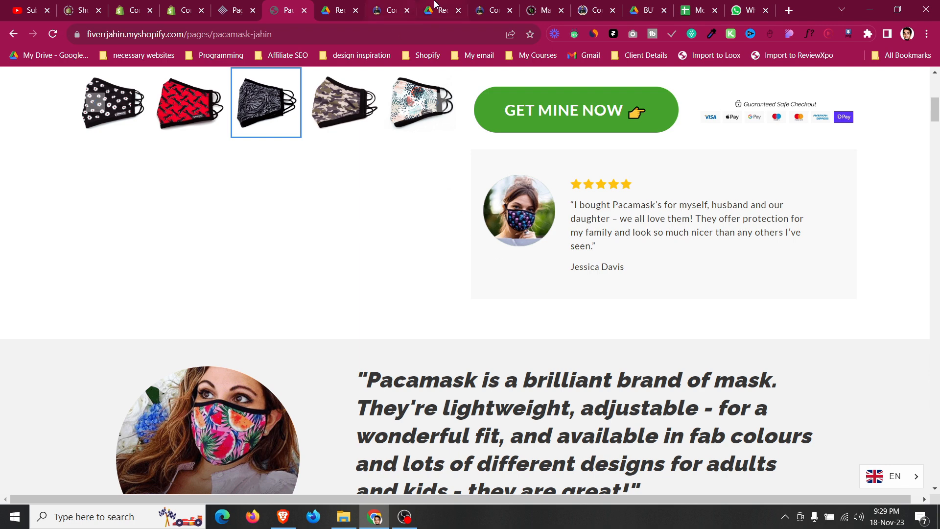
left_click(328, 5)
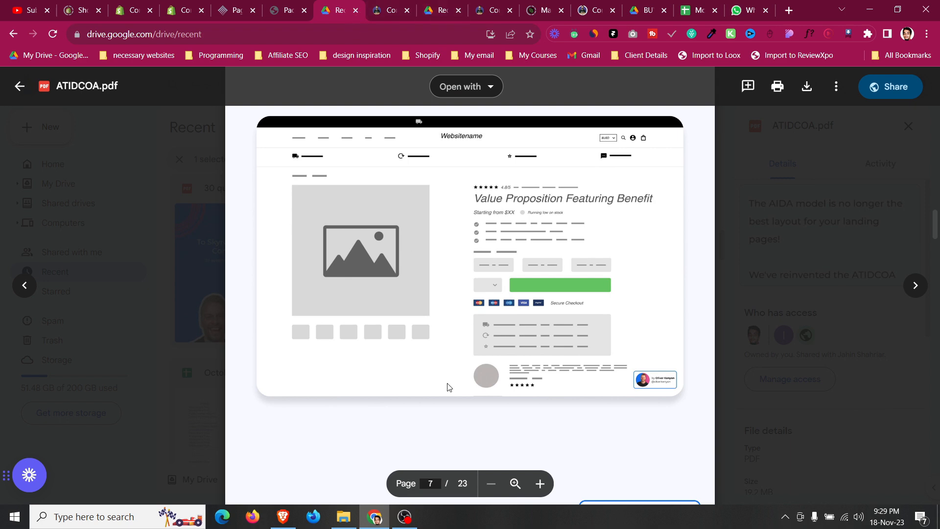
scroll(448, 386, "up", 10)
scroll(451, 387, "up", 1)
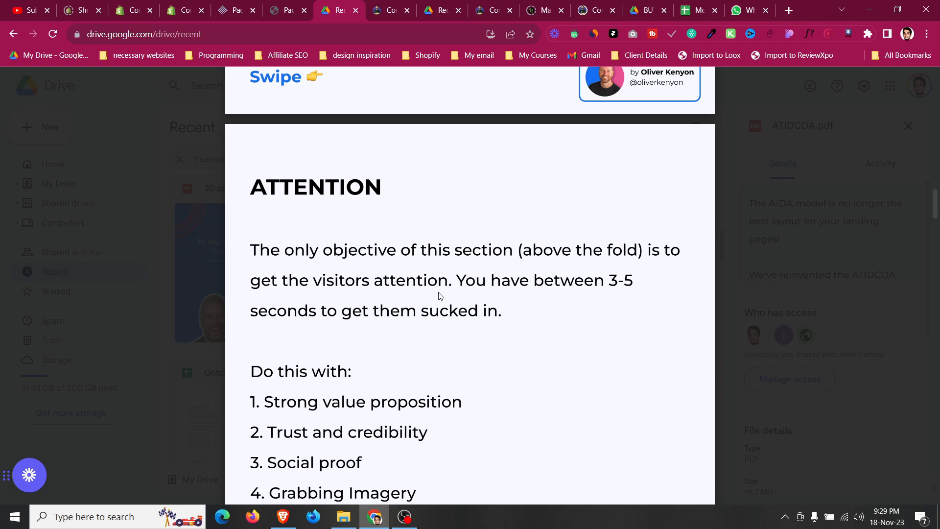
scroll(436, 298, "down", 2)
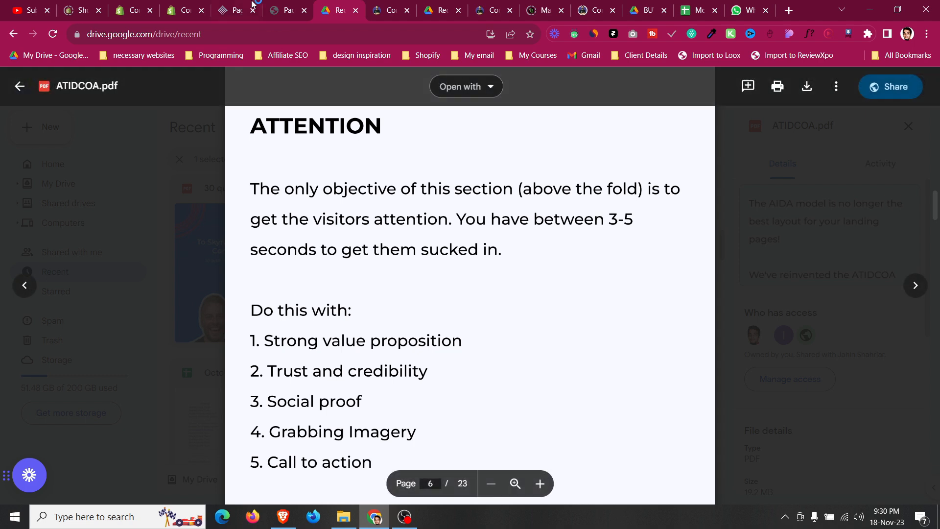
left_click(238, 10)
scroll(421, 213, "up", 2)
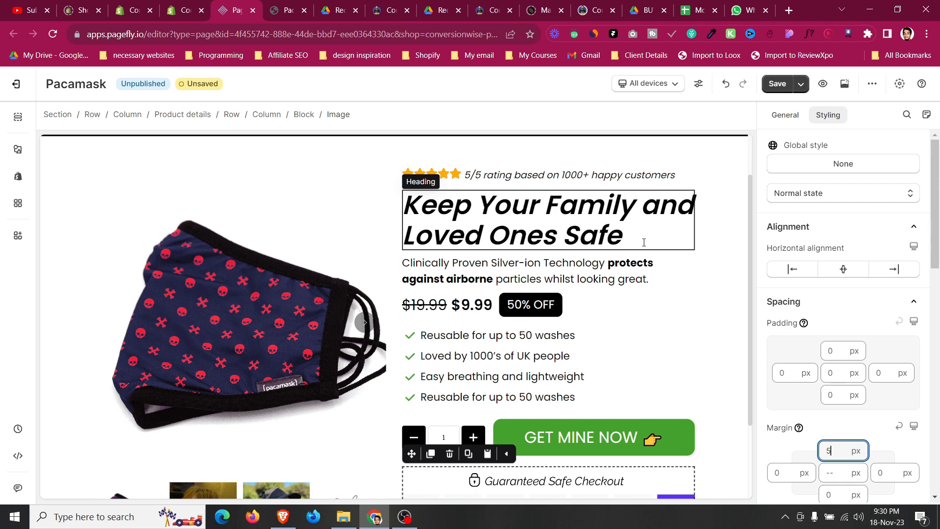
scroll(644, 242, "up", 1)
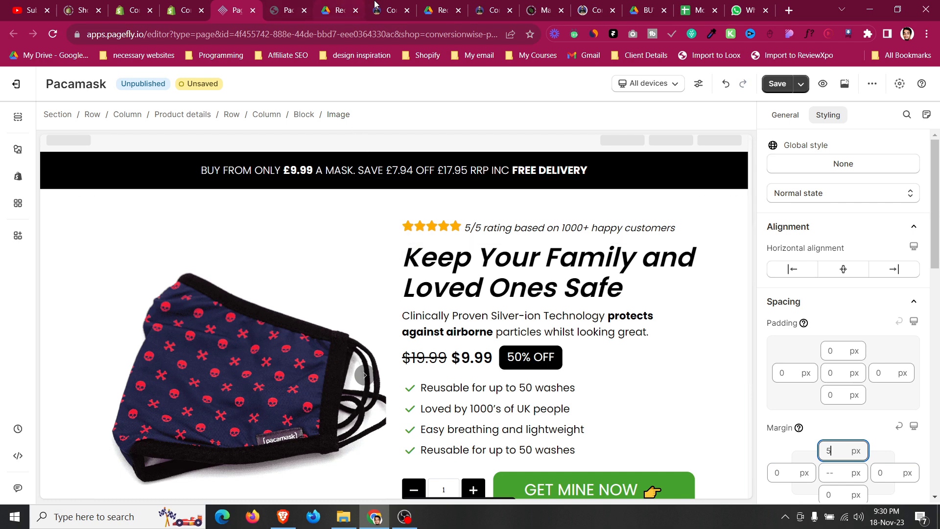
left_click(340, 6)
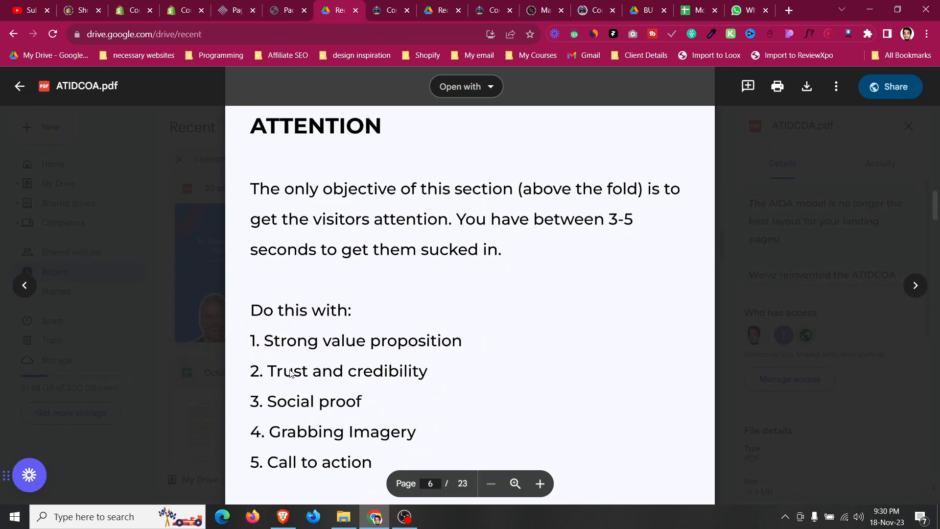
left_click(250, 6)
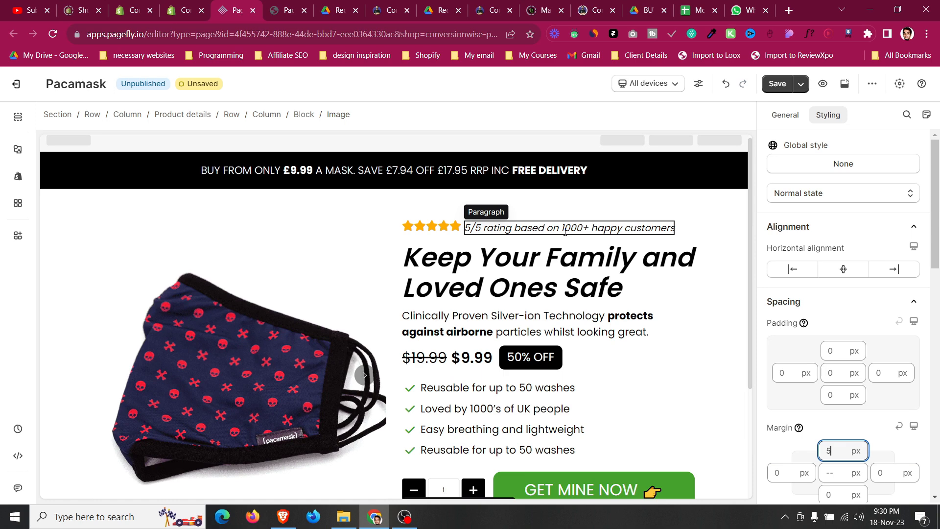
scroll(566, 230, "down", 3)
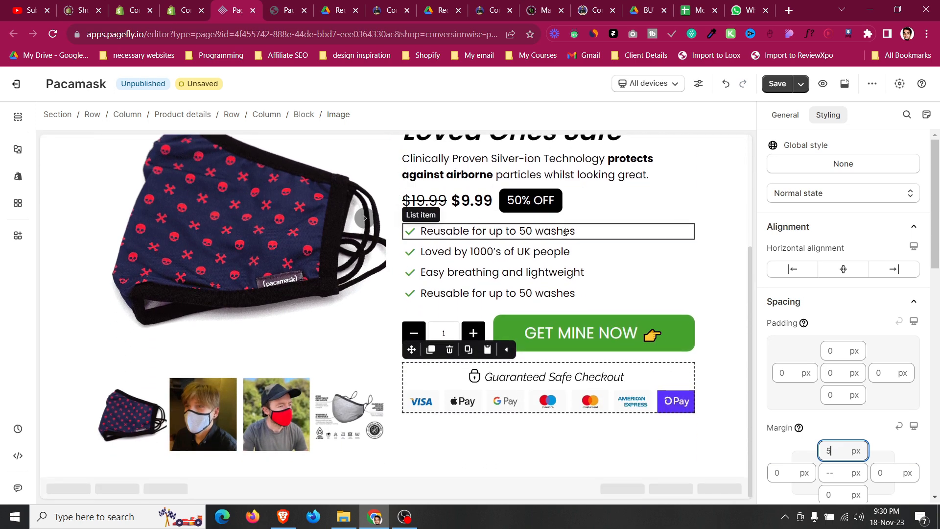
left_click(297, 6)
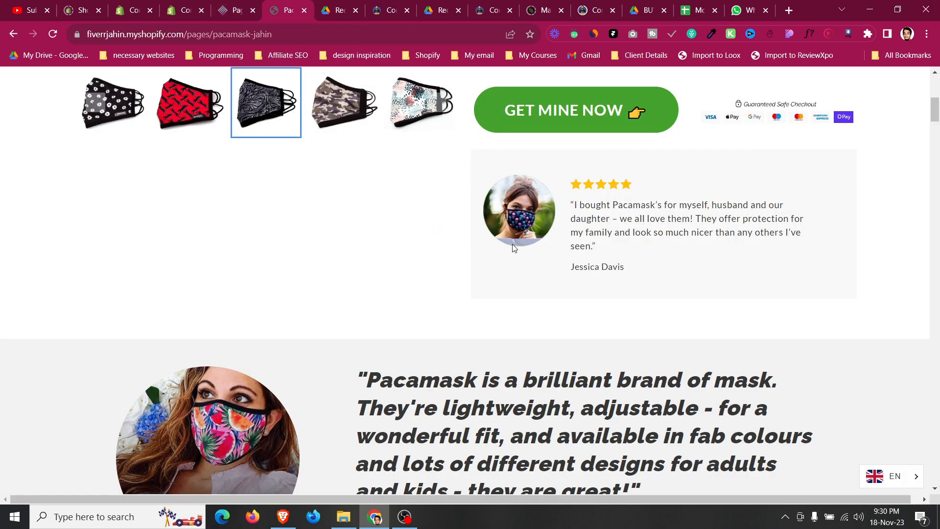
left_click(355, 6)
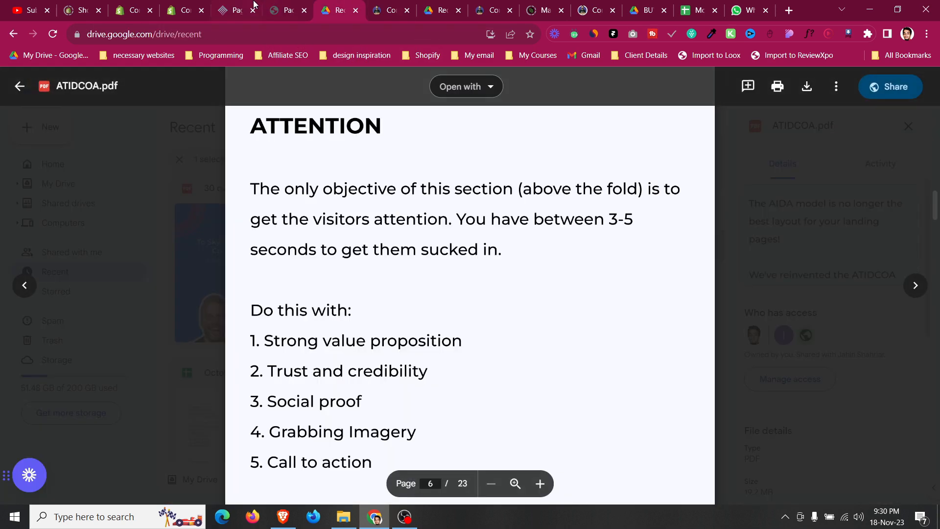
key("ctrl+5")
left_click(293, 6)
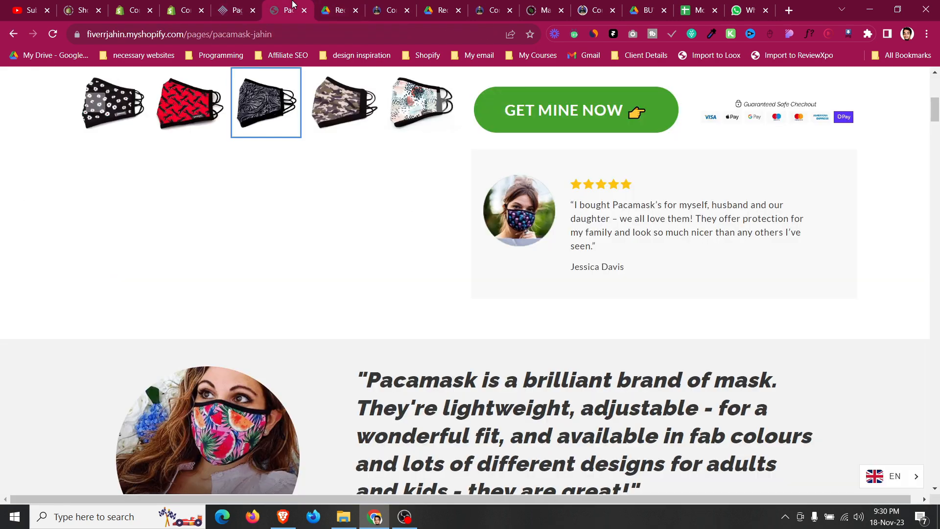
left_click(333, 6)
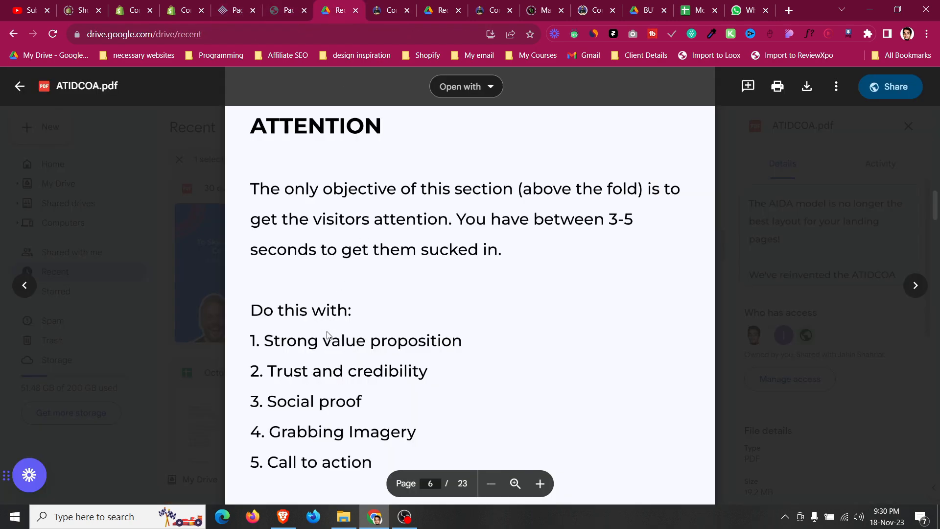
left_click(258, 5)
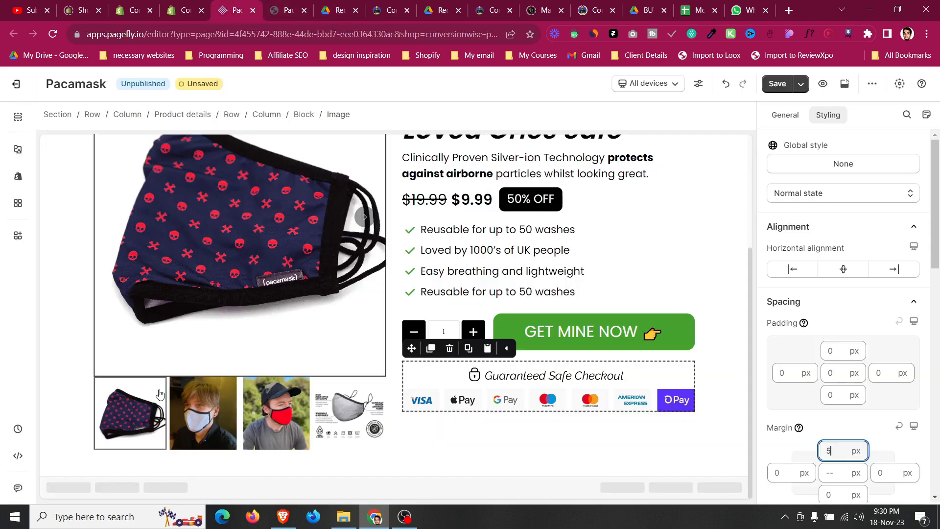
left_click(278, 5)
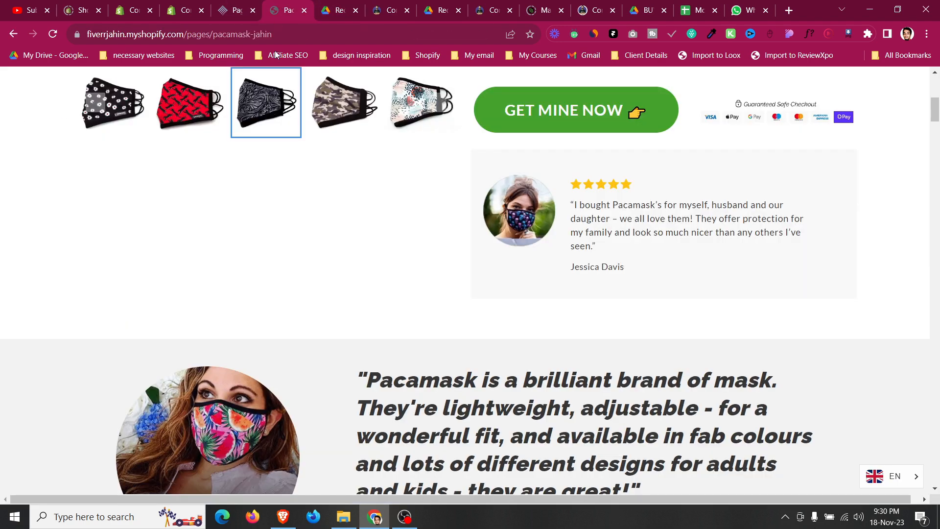
left_click(323, 5)
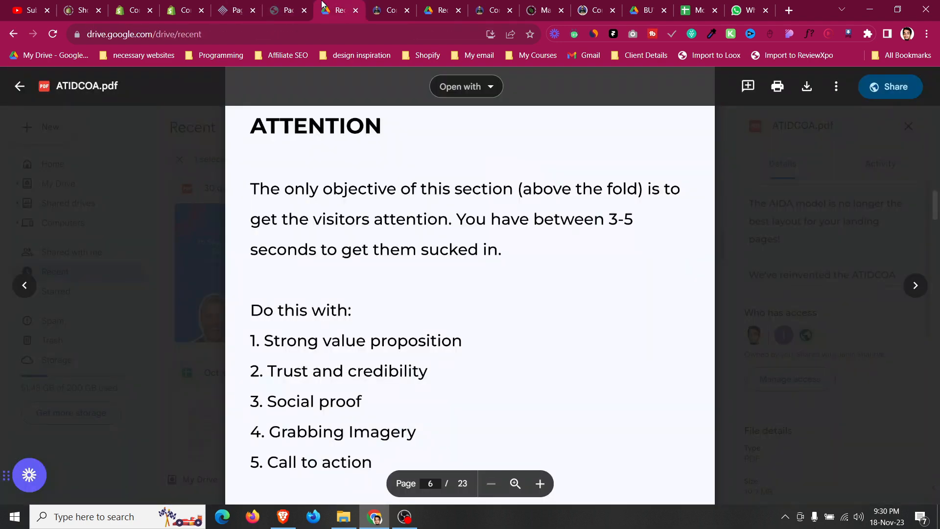
left_click(248, 6)
Review the buy button, payment icons and testimonial card area on the original Pacamask page against the editor.
left_click(675, 290)
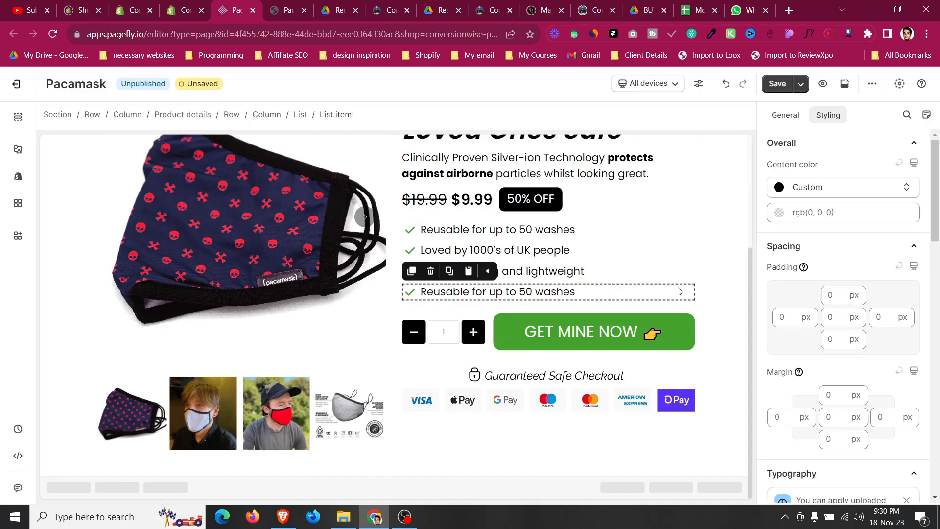
scroll(678, 291, "up", 2)
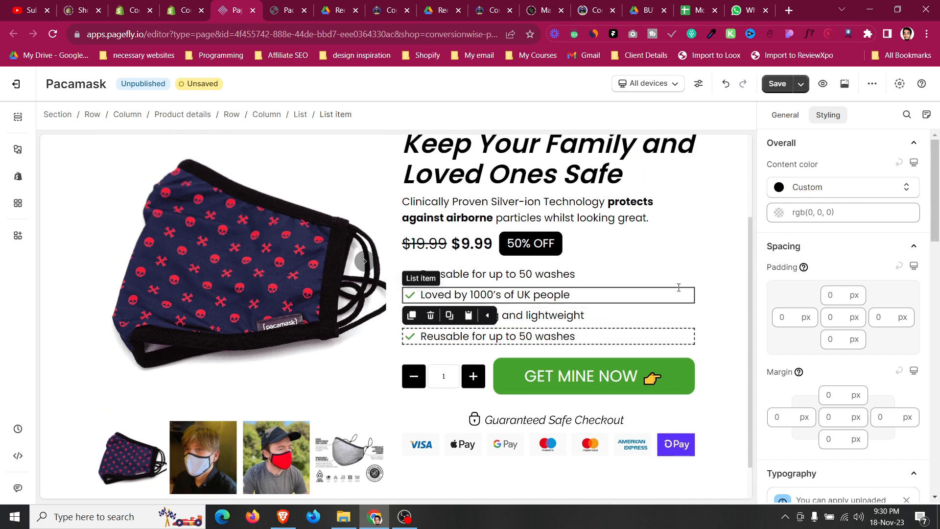
scroll(677, 289, "down", 2)
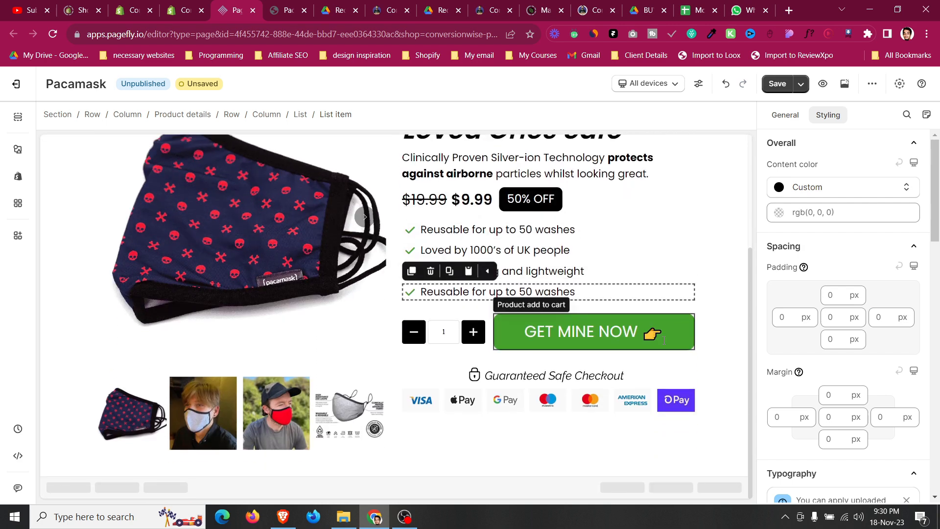
left_click(664, 340)
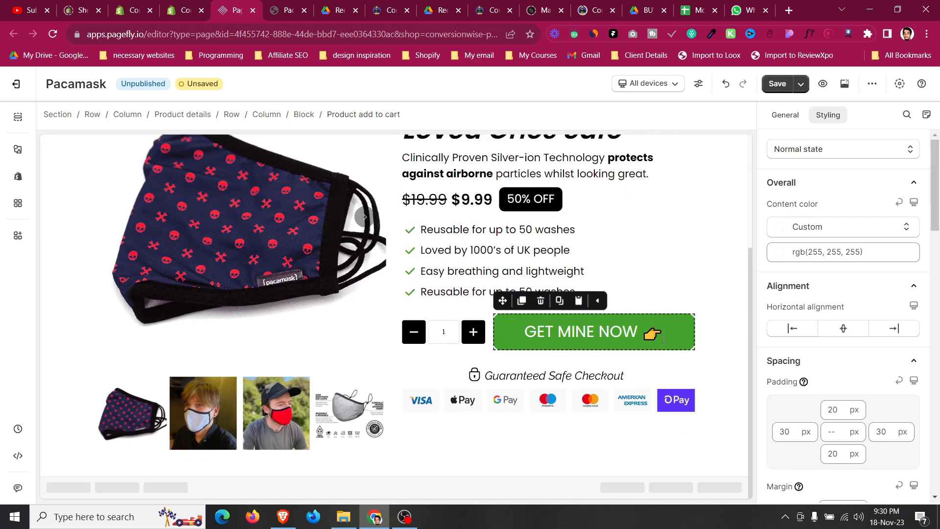
left_click(284, 5)
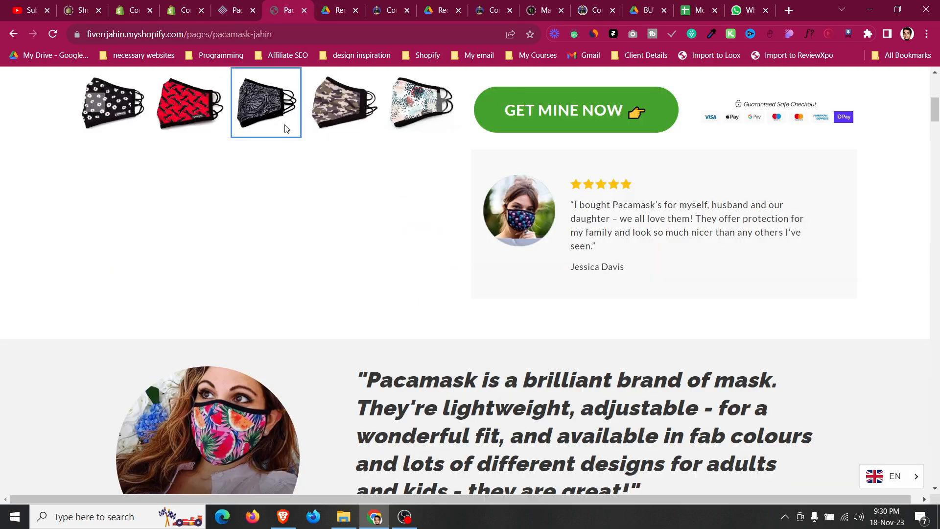
scroll(306, 319, "down", 5)
scroll(306, 319, "up", 3)
scroll(26, 305, "down", 20)
scroll(28, 304, "down", 10)
scroll(104, 285, "down", 15)
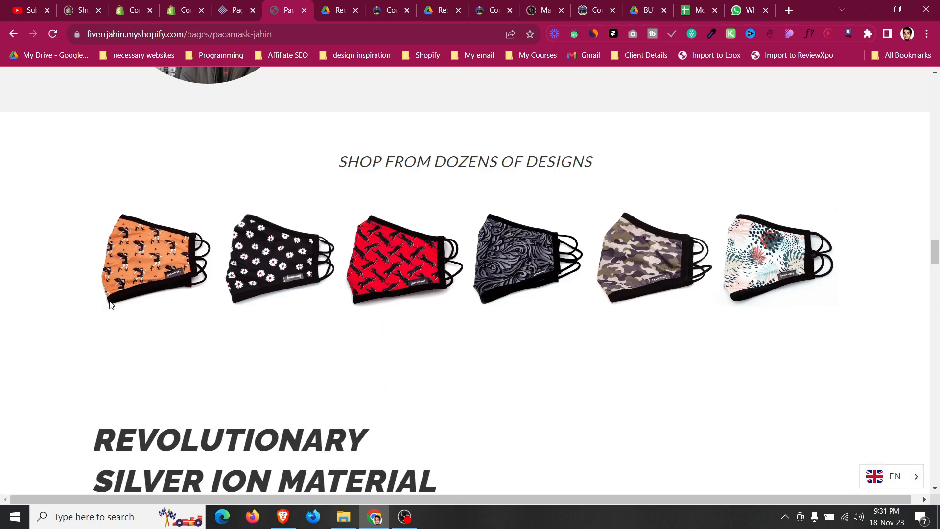
left_click_drag(937, 277, 937, 86)
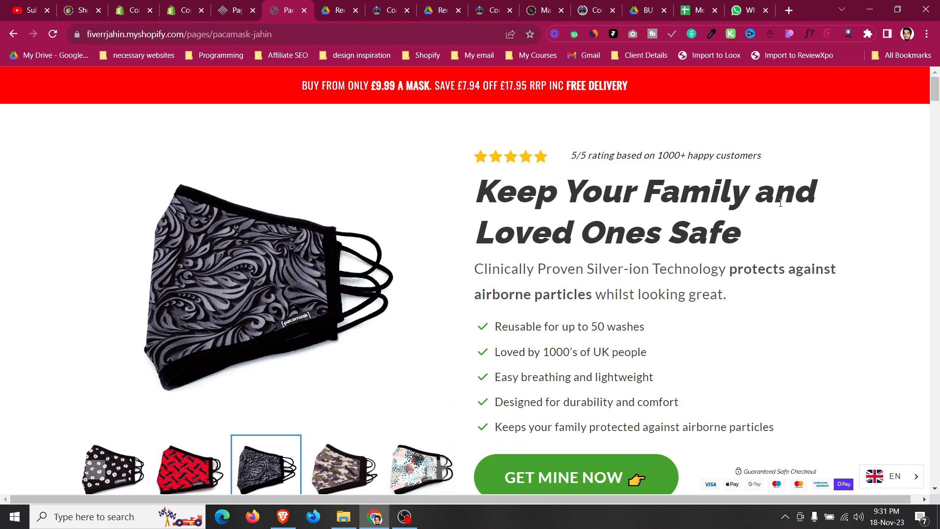
left_click(260, 5)
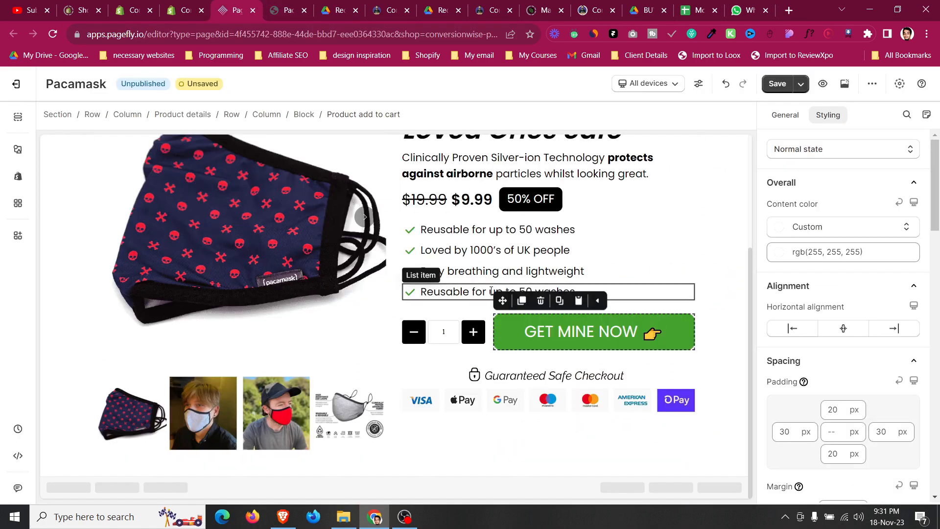
left_click(278, 5)
scroll(499, 232, "down", 6)
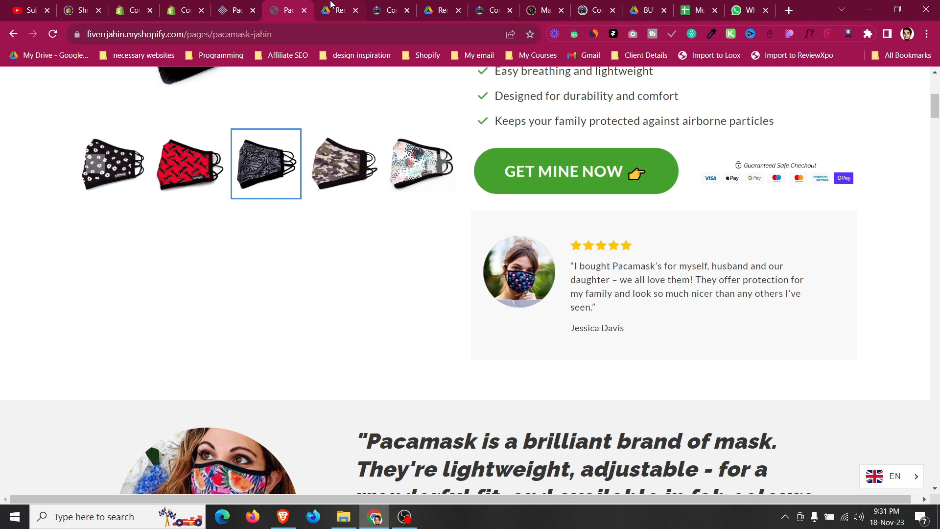
left_click(249, 5)
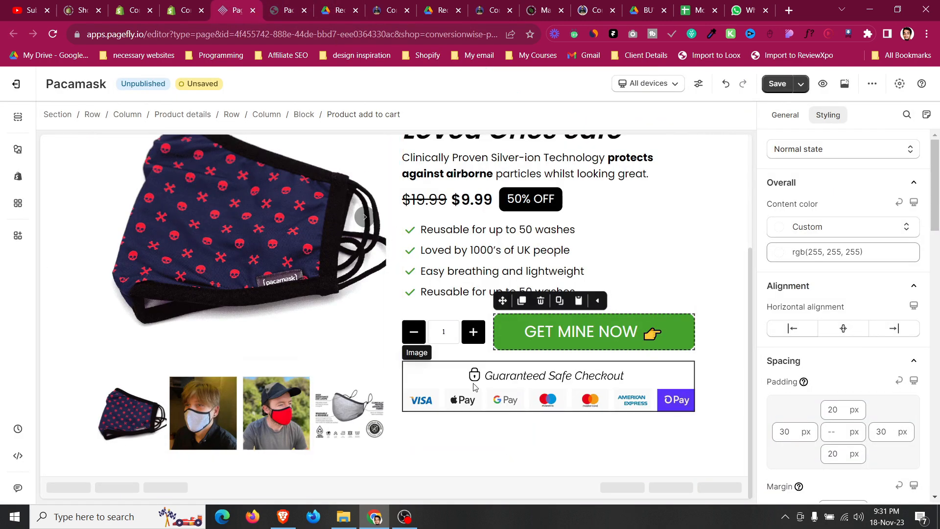
left_click(18, 149)
scroll(63, 216, "up", 3)
left_click_drag(239, 193, 21, 154)
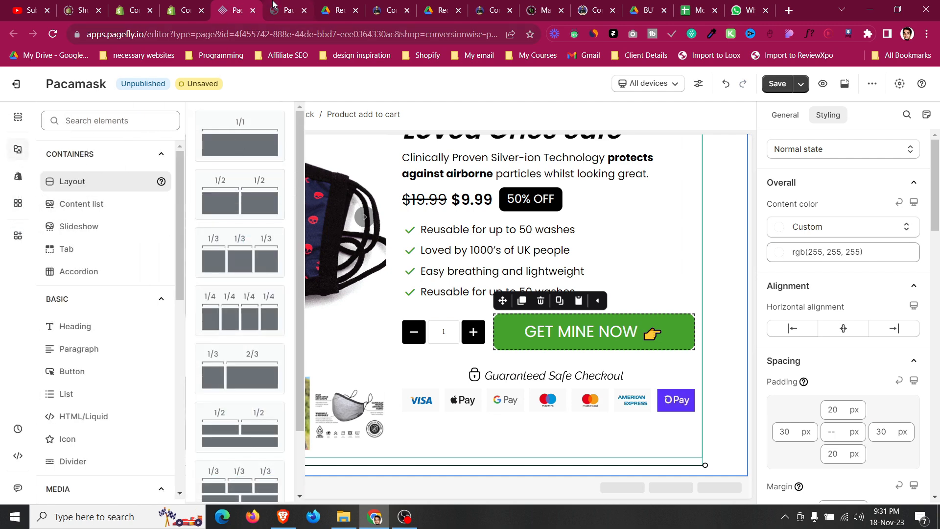
left_click(286, 11)
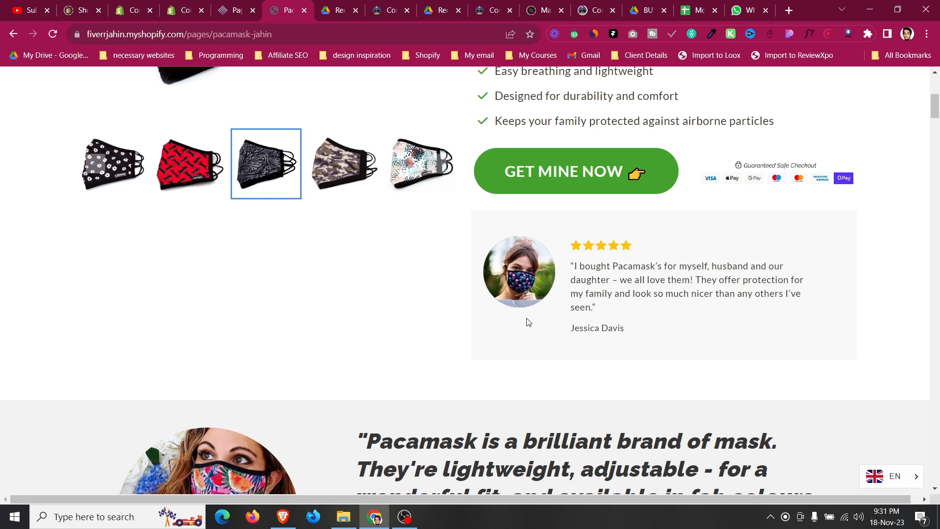
left_click(230, 6)
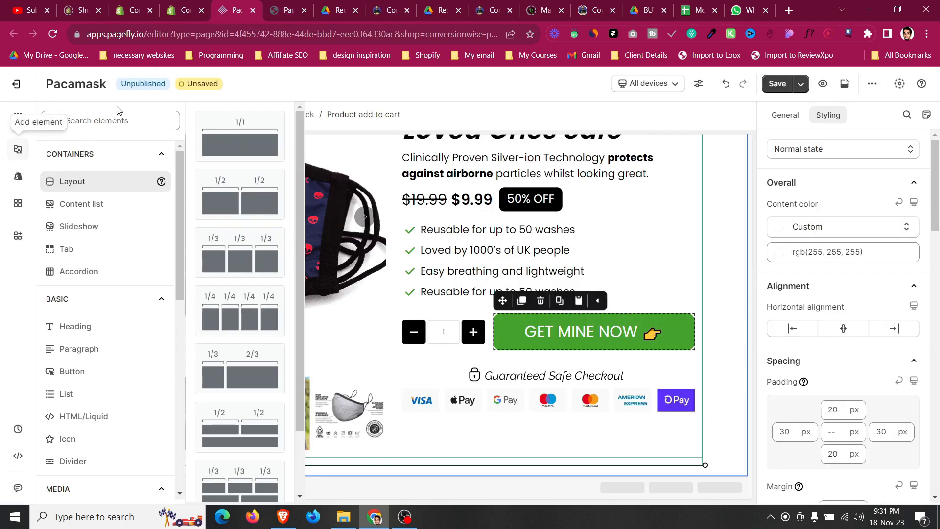
left_click_drag(235, 471, 538, 421)
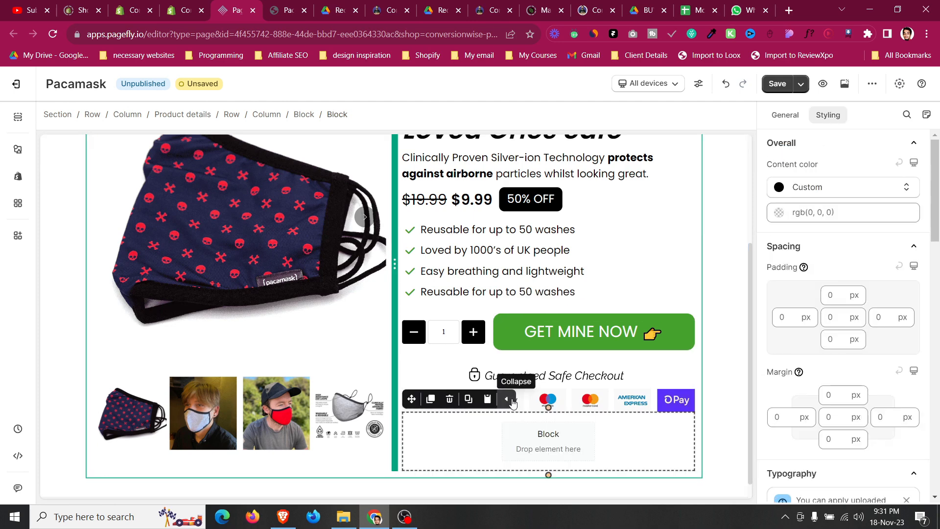
left_click(304, 116)
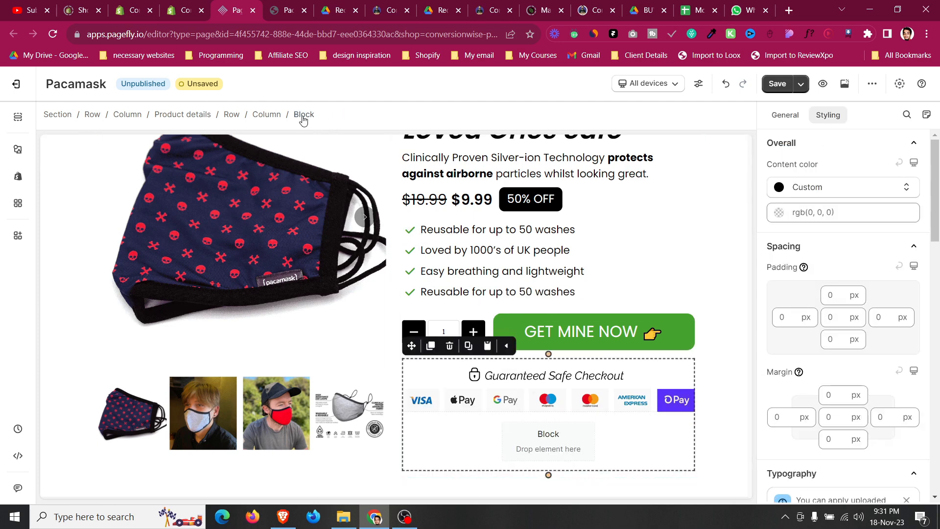
left_click(493, 453)
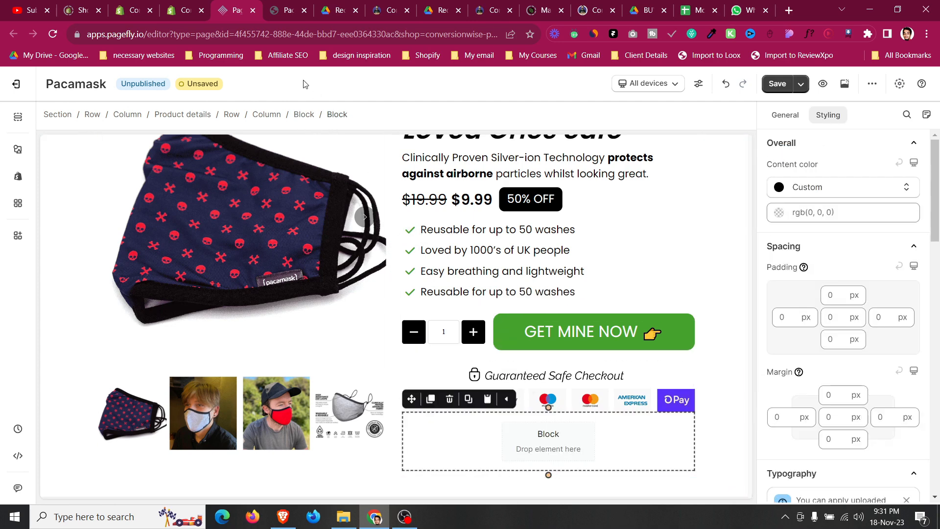
left_click(450, 399)
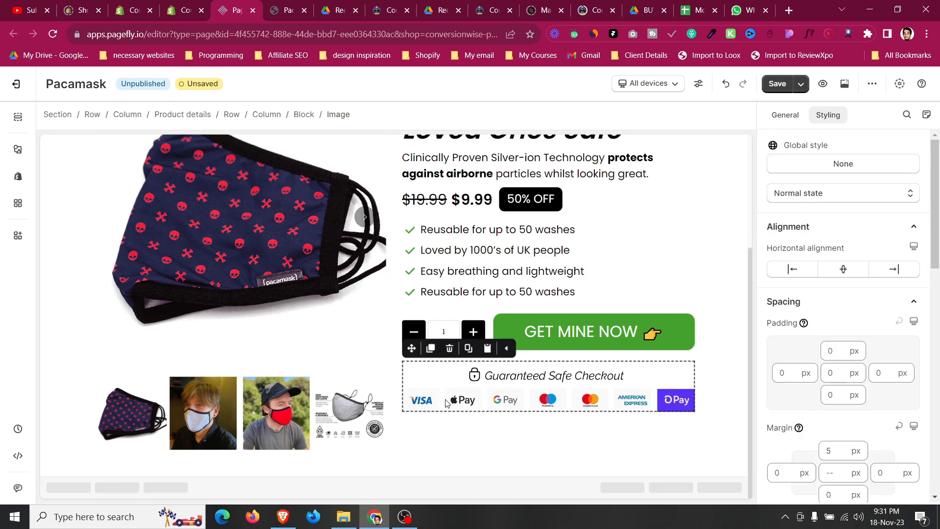
Add an empty Block below the payment icons image in the product details column.
left_click(304, 115)
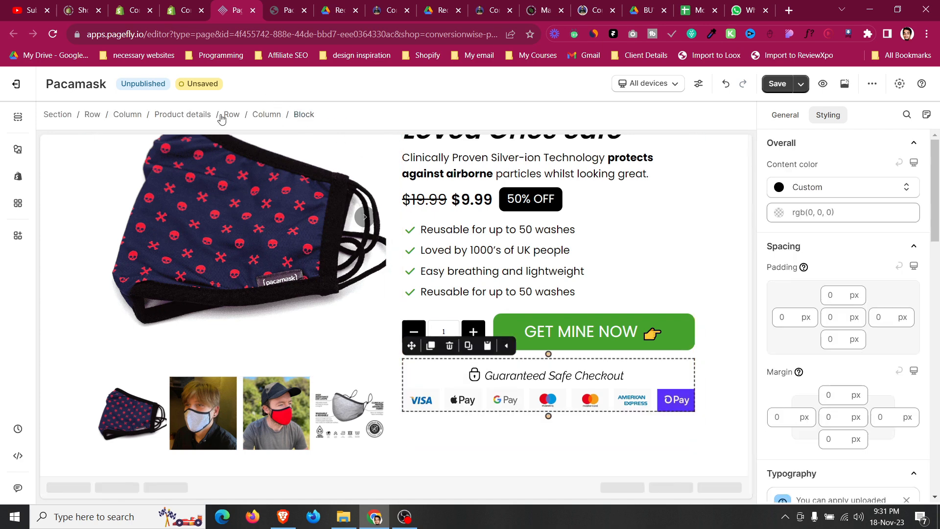
left_click(18, 150)
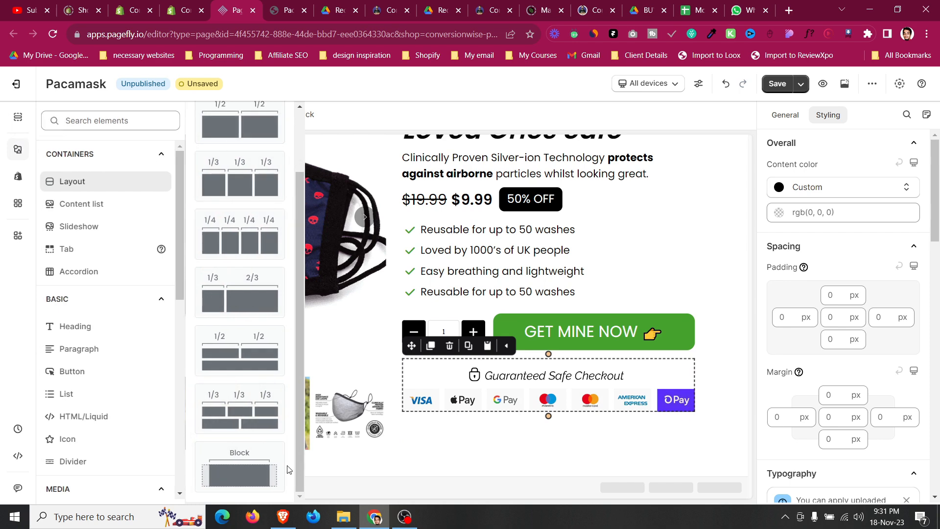
mouse_move(270, 462)
left_mouse_down()
mouse_move(561, 447)
mouse_move(559, 421)
left_mouse_up()
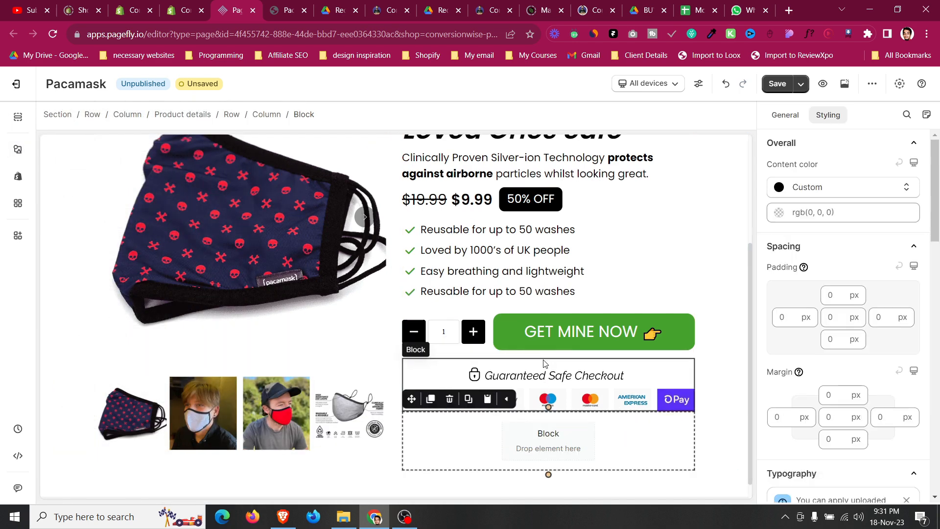
Set the block's top and bottom padding to 10 px.
left_click(834, 296)
type("10")
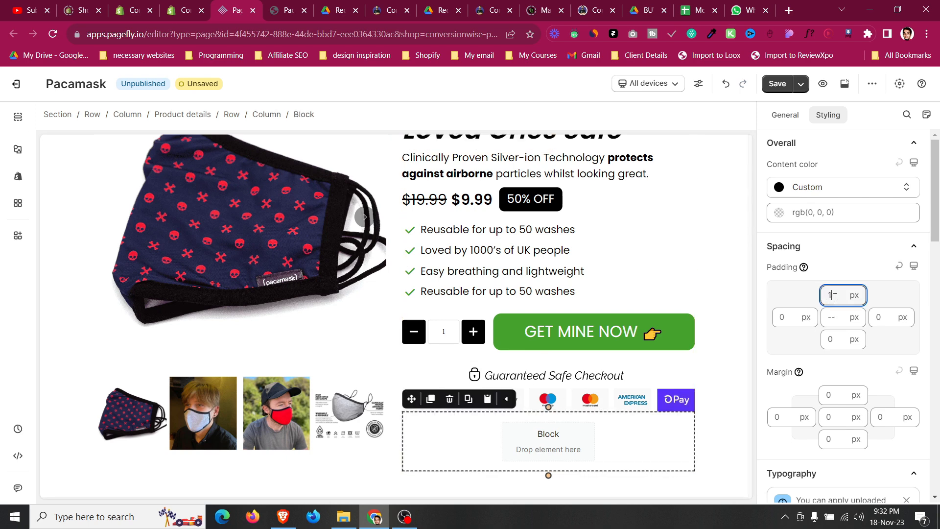
left_click(833, 340)
type("10")
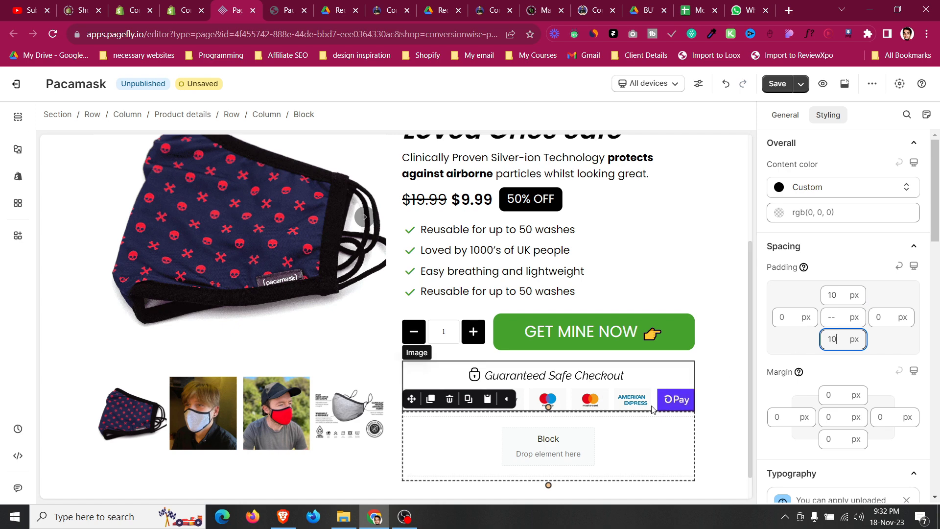
Add a Block inside the new block and duplicate it to make two stacked inner blocks.
left_click(312, 5)
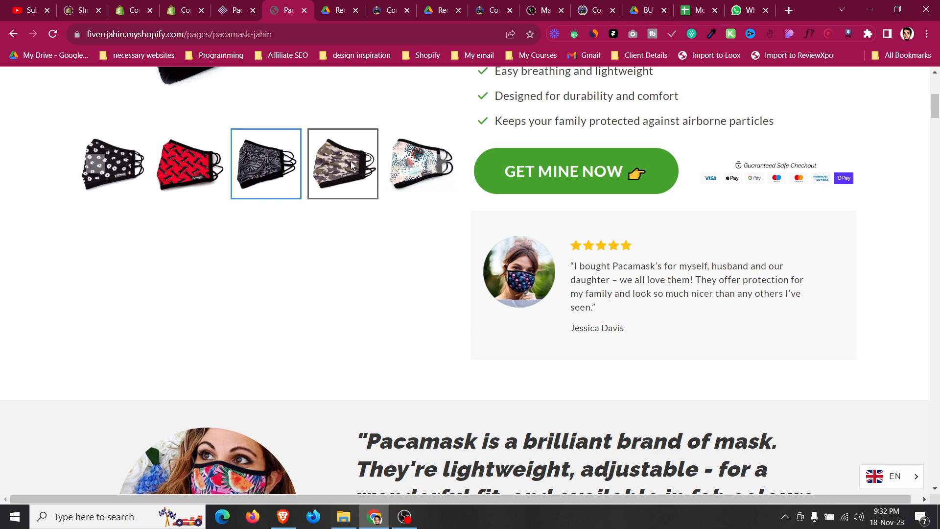
left_click(237, 10)
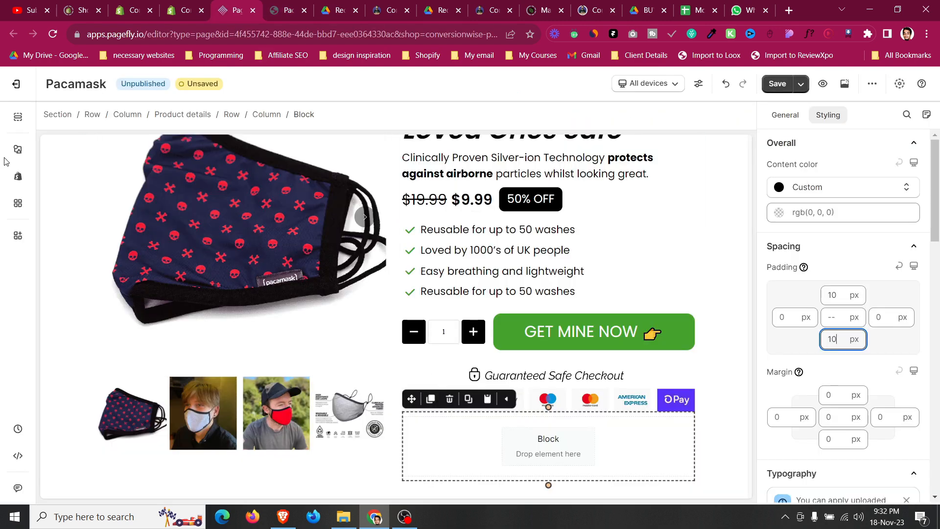
left_click(18, 149)
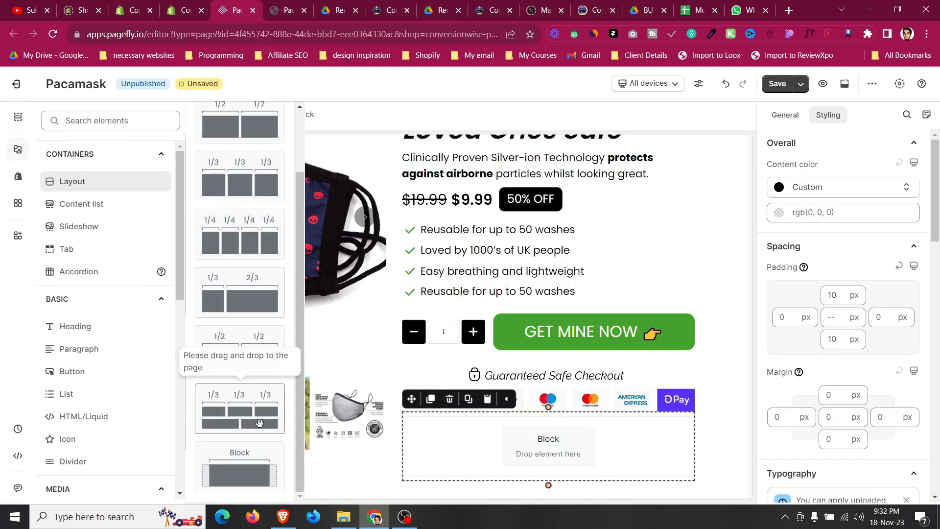
left_click_drag(259, 463, 483, 441)
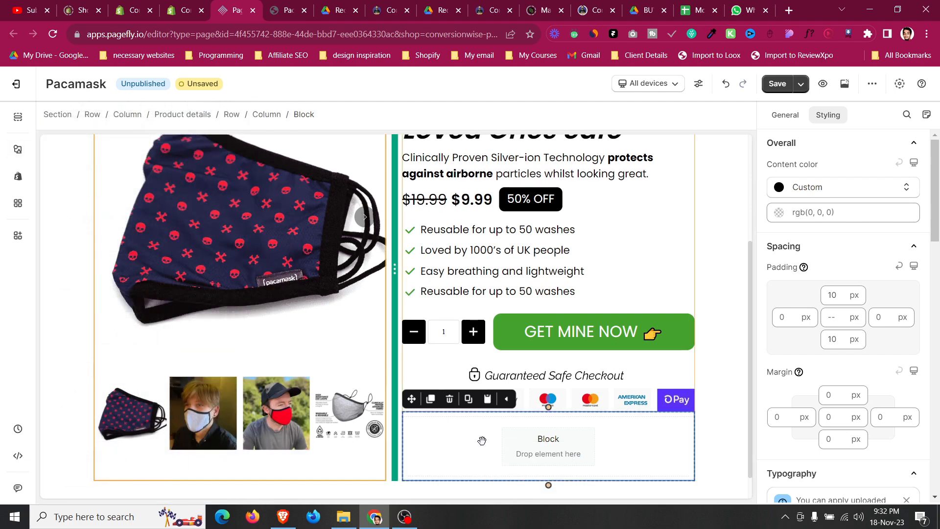
left_click(432, 403)
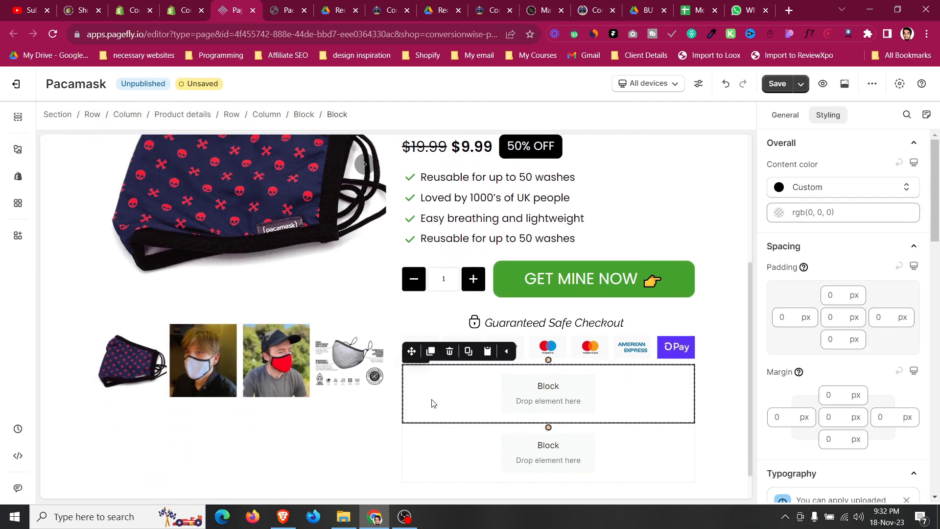
Insert an Image element into the upper inner block.
left_click(440, 436)
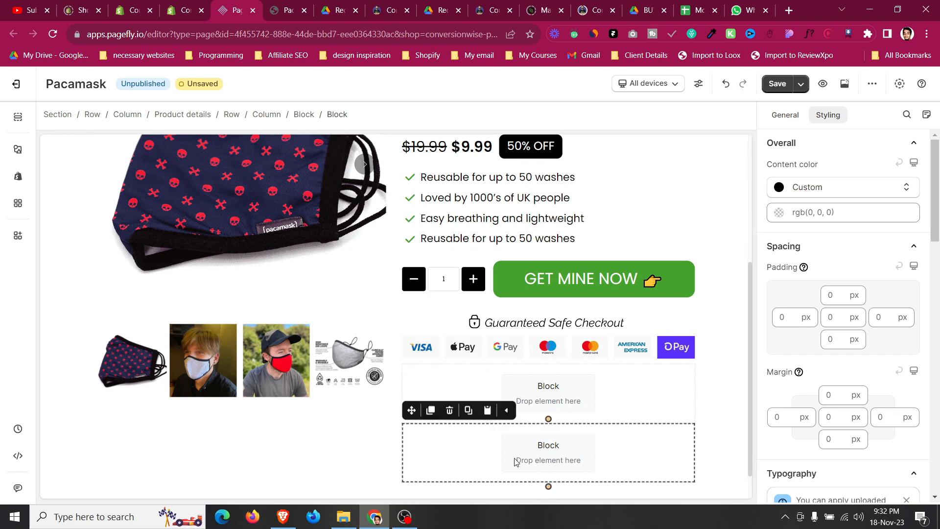
left_click(17, 155)
scroll(124, 377, "down", 3)
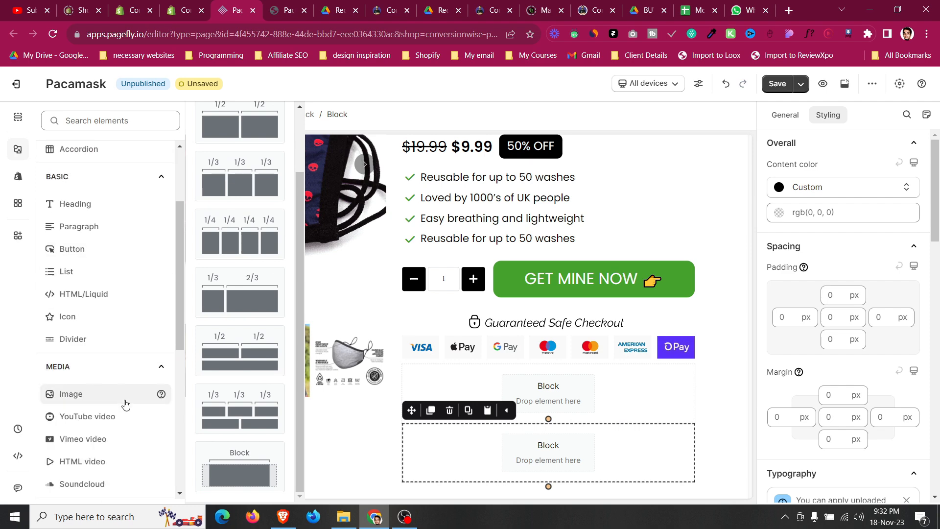
mouse_move(125, 394)
left_click_drag(237, 147, 594, 383)
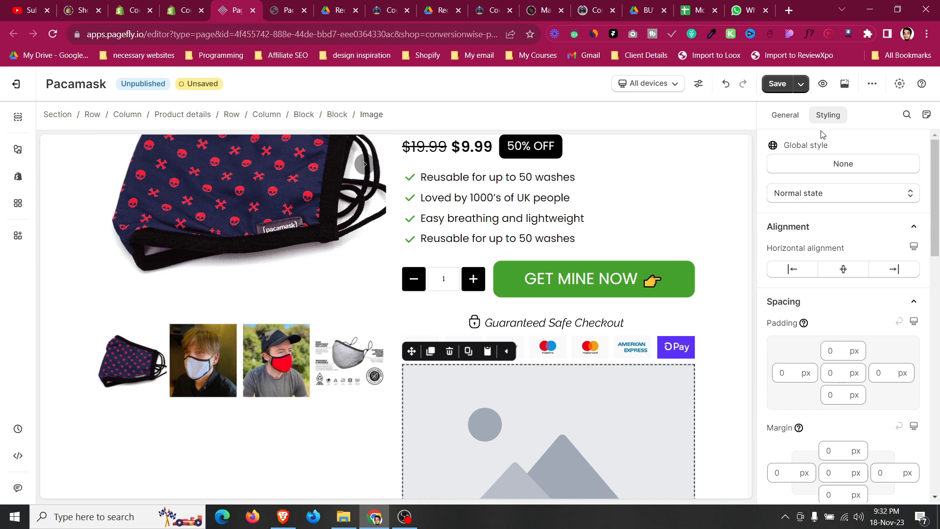
Set the new image's source to the man in the red mask photo from the media library and its ratio to Square.
left_click(785, 115)
left_click(826, 186)
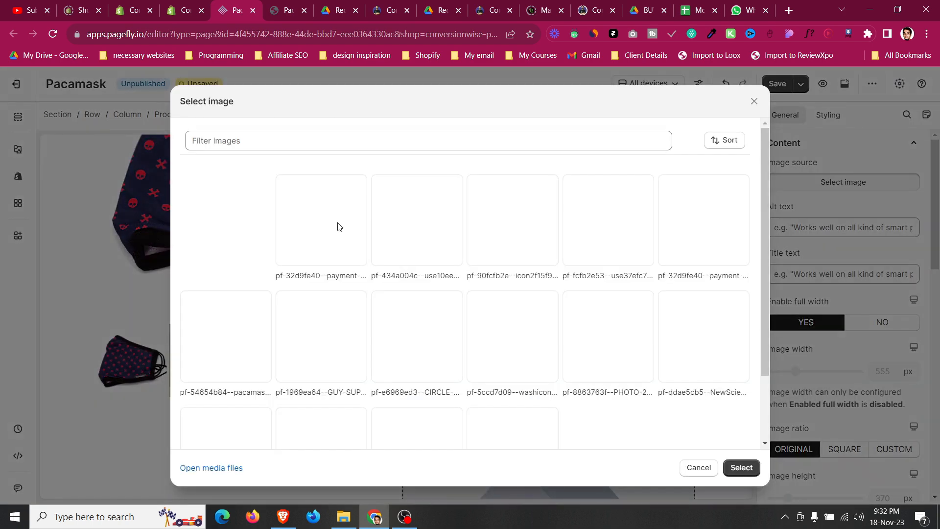
scroll(333, 251, "down", 2)
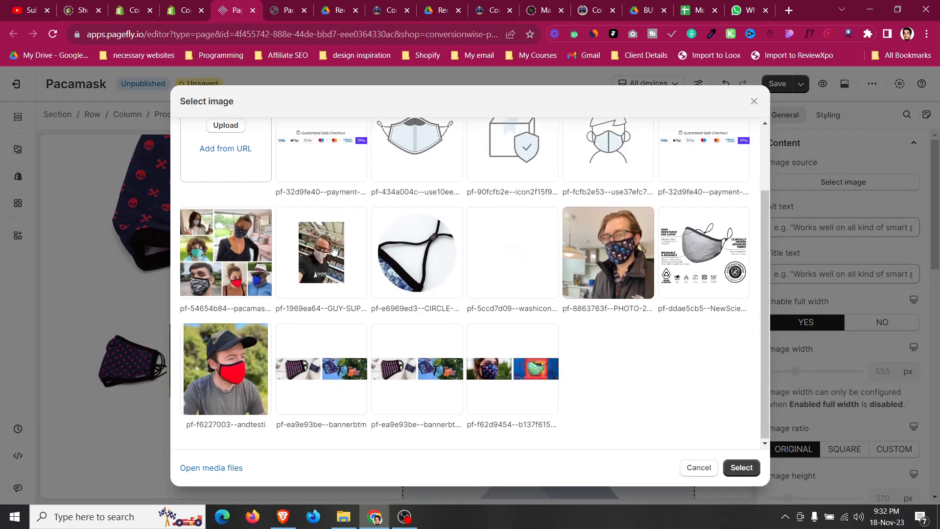
scroll(338, 252, "up", 2)
scroll(349, 260, "down", 2)
left_click(264, 351)
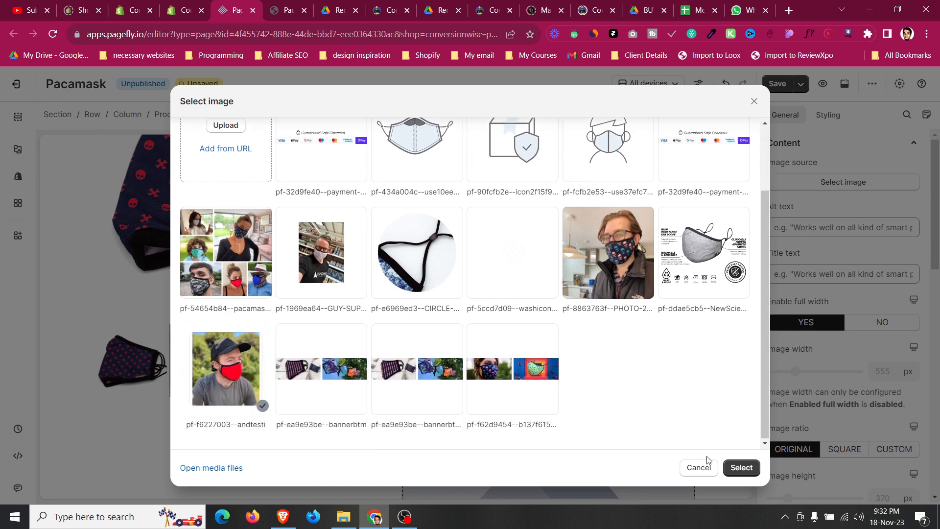
left_click(744, 472)
scroll(785, 332, "down", 3)
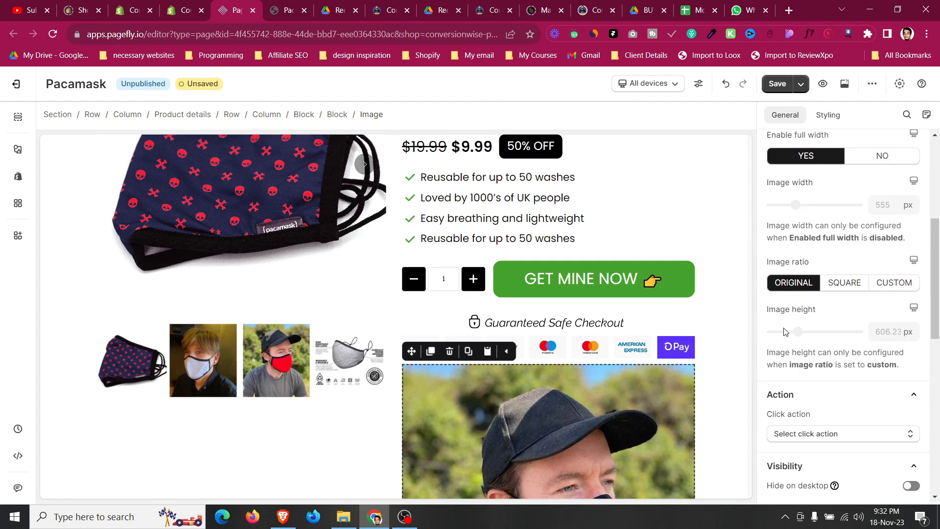
left_click(852, 286)
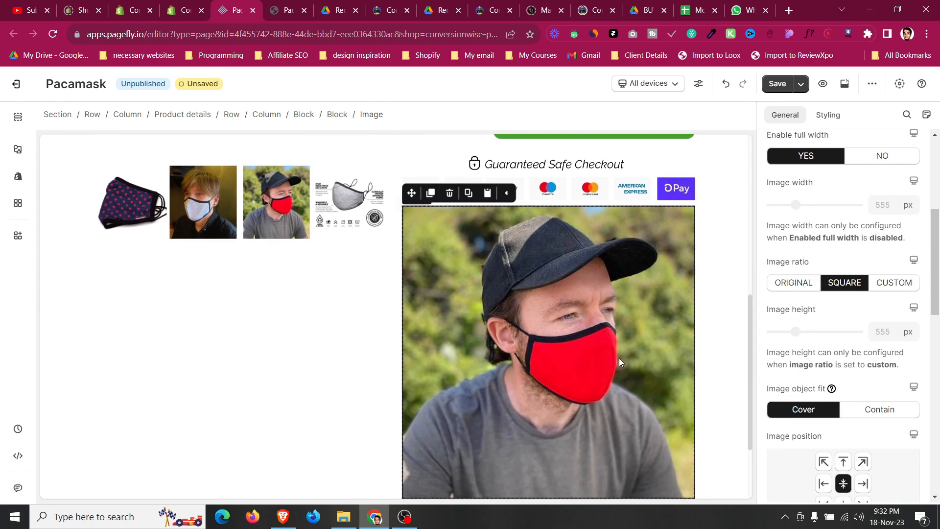
Set the testimonial image's ratio to Original, turn off full width, and set its width to 100 px.
left_click(809, 283)
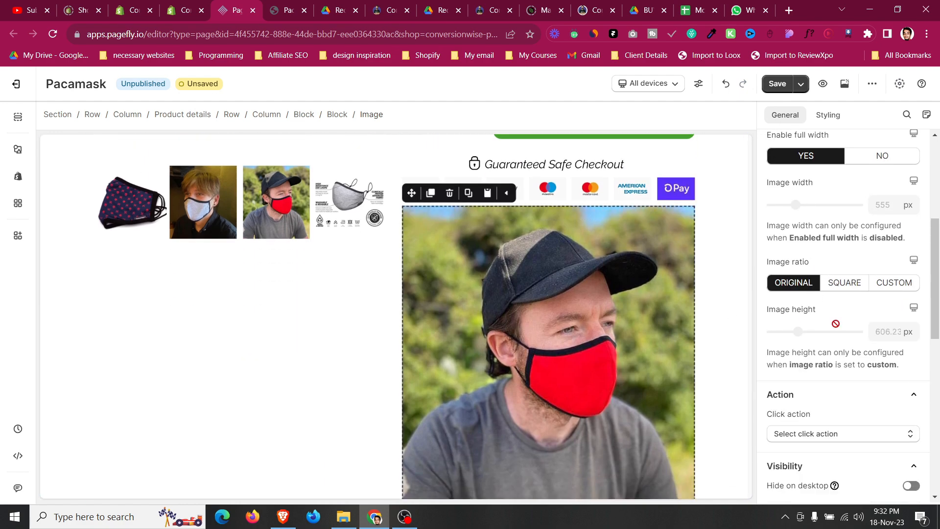
scroll(835, 326, "up", 2)
left_click(881, 278)
left_click_drag(796, 324, 776, 326)
double_click(881, 327)
type("100")
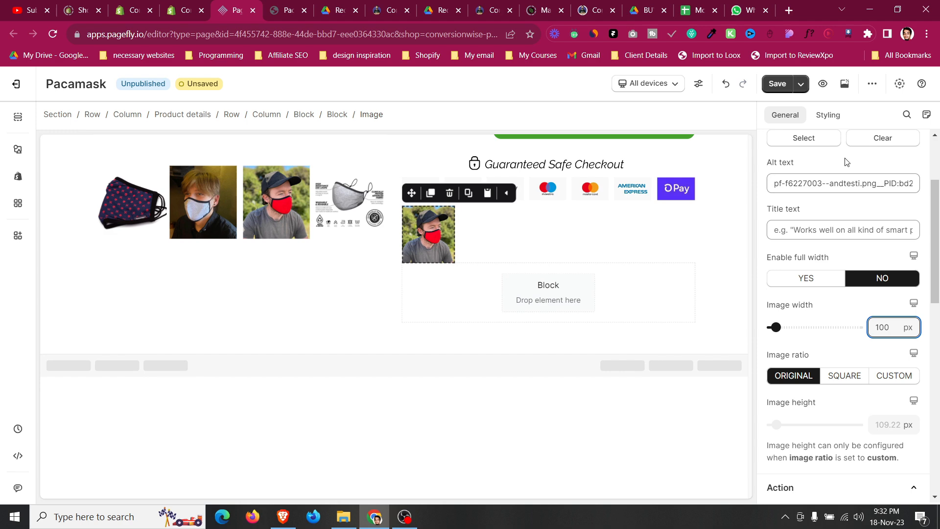
Round the testimonial image by setting its border radius to 100 px on all corners.
left_click(828, 115)
scroll(829, 297, "down", 7)
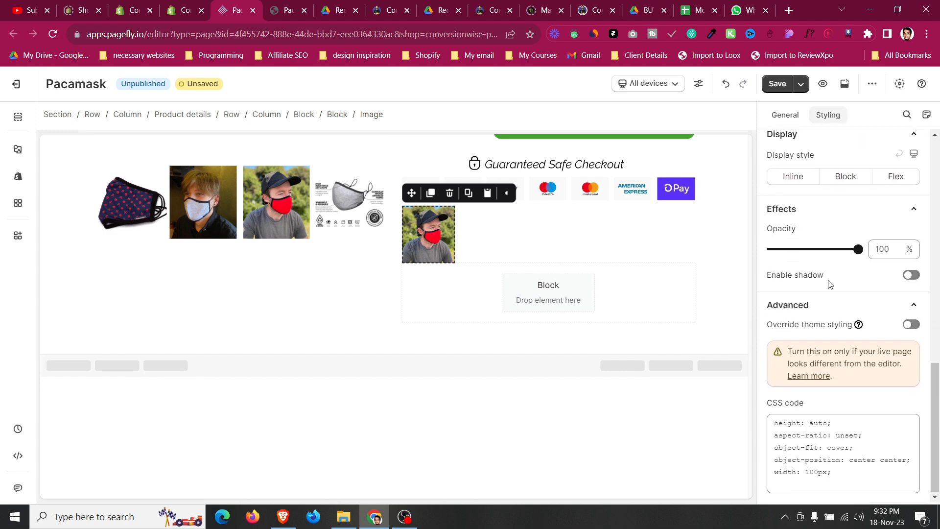
scroll(831, 281, "up", 4)
left_click(833, 284)
left_click(834, 359)
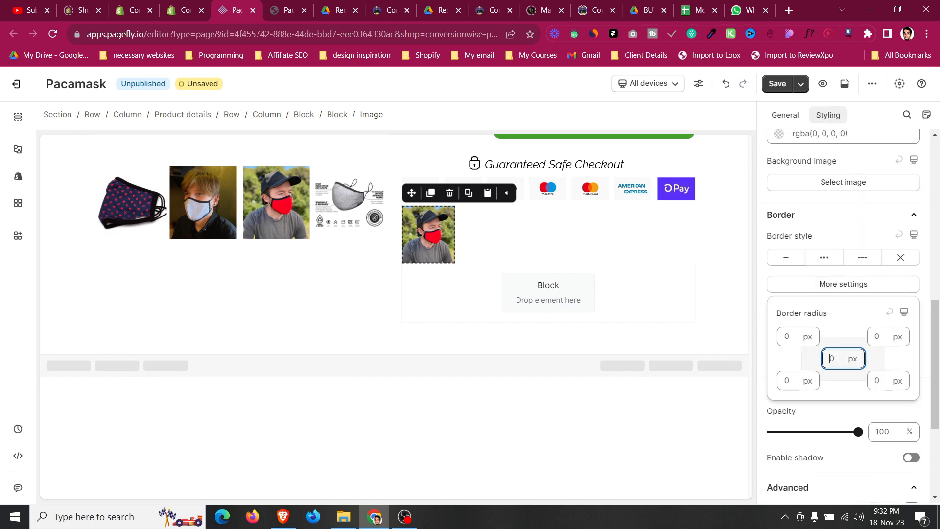
type("100")
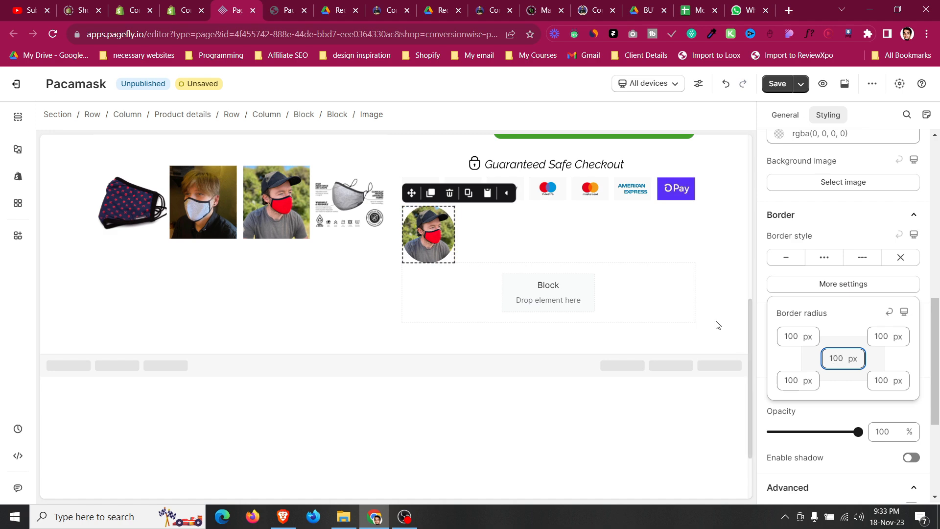
Copy the five-star rating icons into the testimonial block below the round image.
scroll(740, 340, "up", 3)
left_click(542, 368)
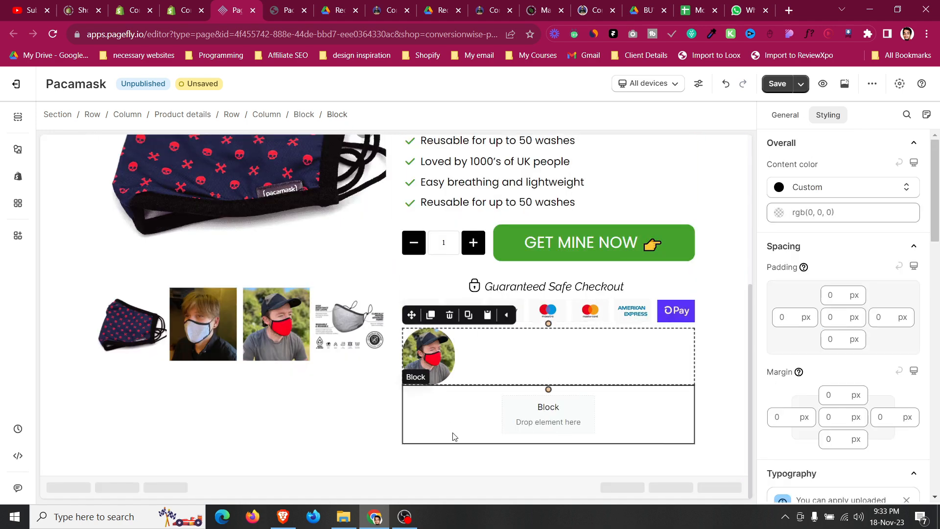
left_click(267, 6)
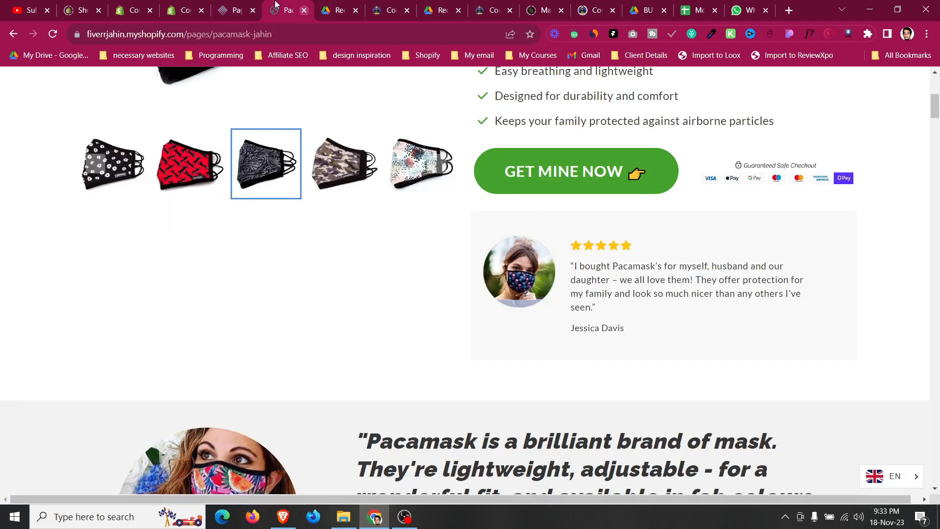
left_click(237, 10)
scroll(521, 227, "up", 5)
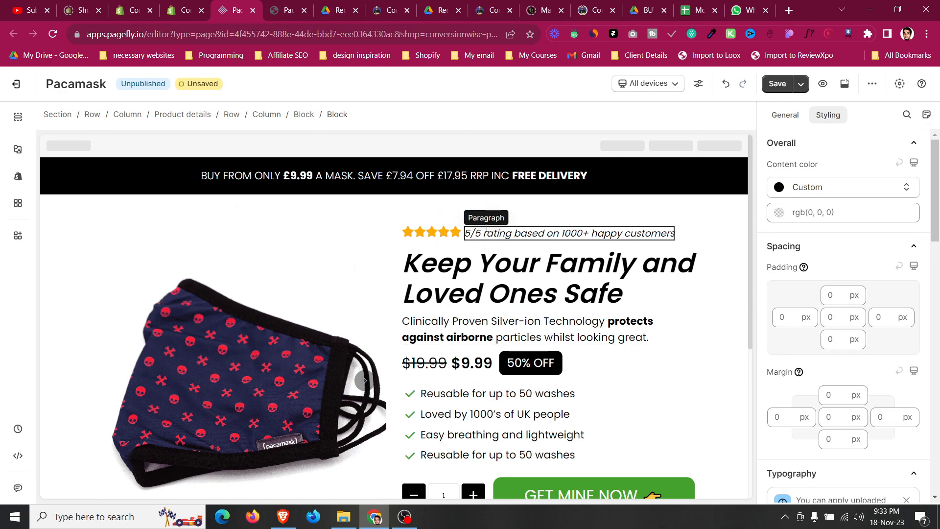
left_click(408, 232)
left_click_drag(412, 213, 499, 440)
left_click(431, 423)
left_click(431, 422)
left_click(431, 422)
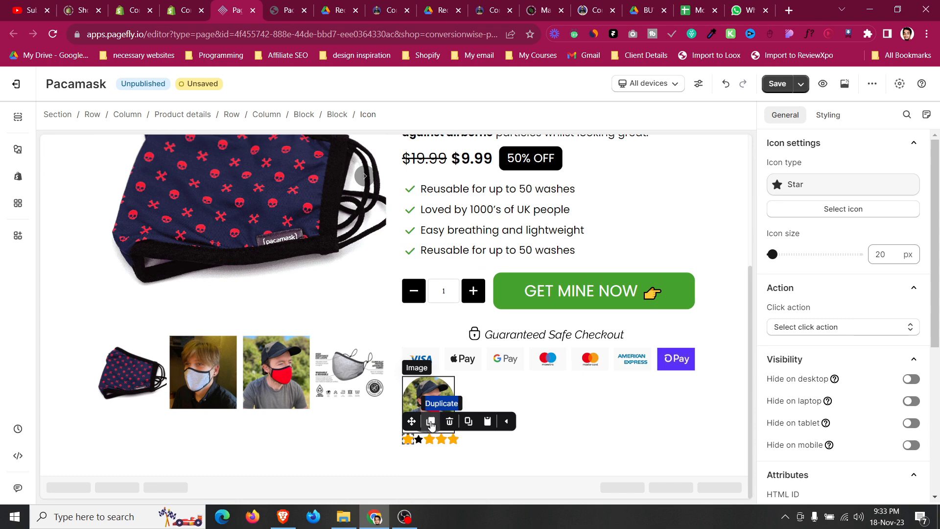
Place a copy of the product description paragraph under the star rating in the testimonial block.
left_click(17, 156)
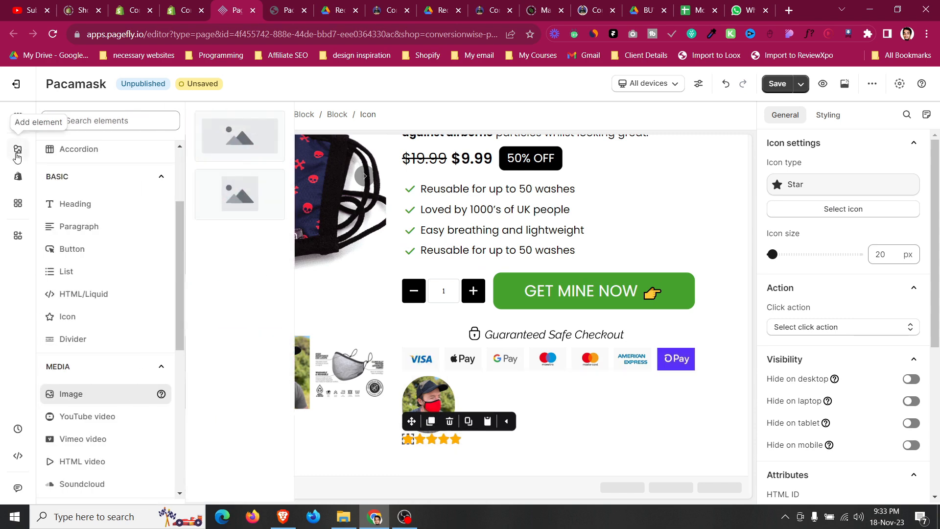
left_click(286, 5)
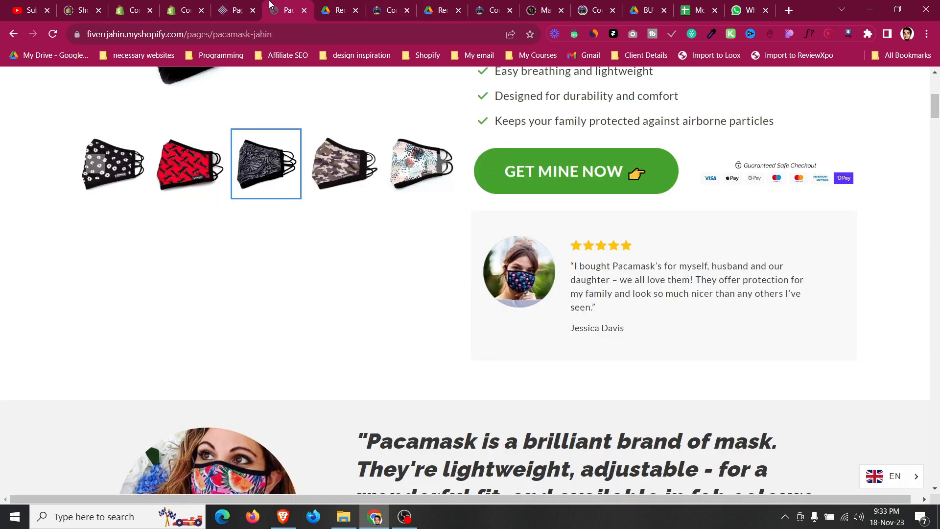
left_click(225, 6)
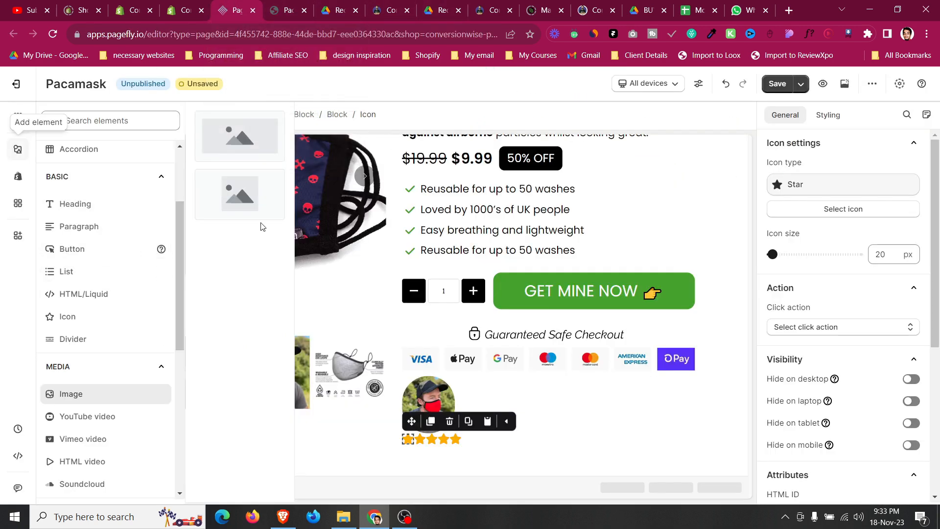
scroll(576, 223, "up", 2)
left_click(576, 274)
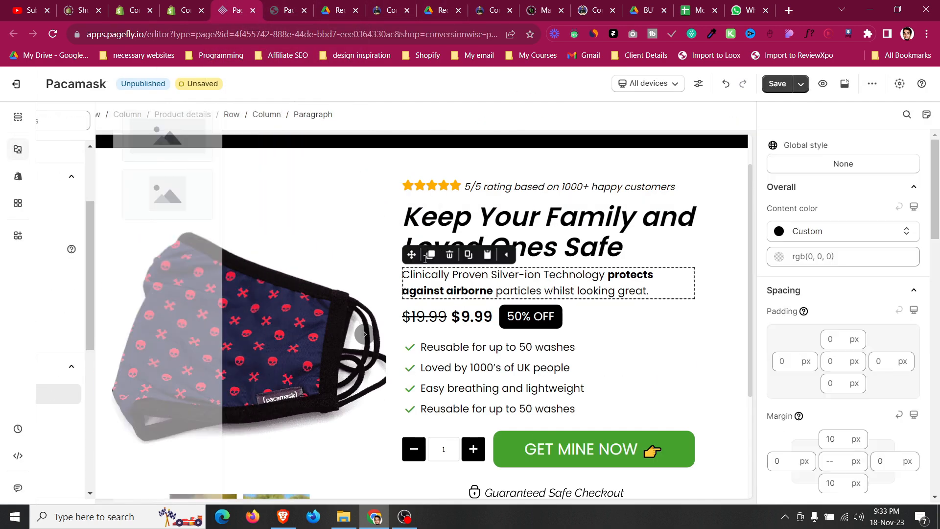
left_click_drag(412, 254, 464, 443)
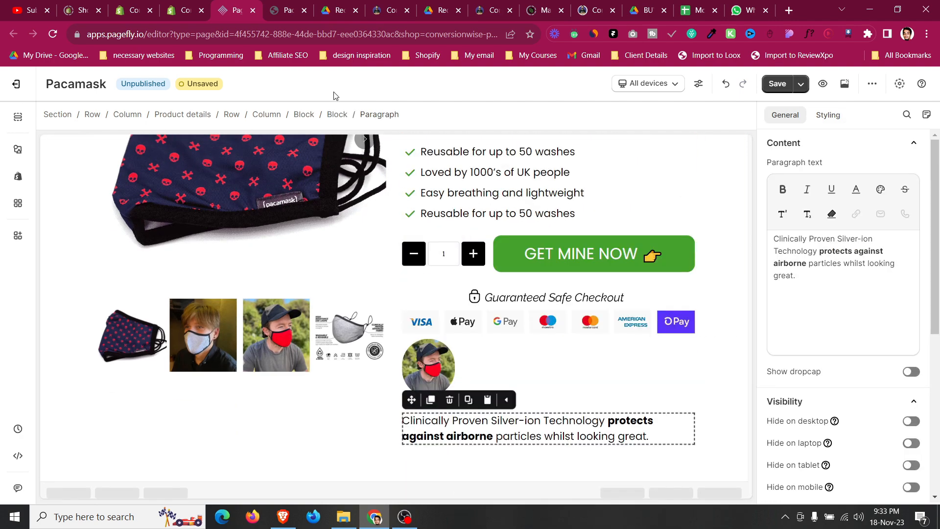
Set the testimonial block's display style to Flex so the image sits beside the text.
left_click(332, 115)
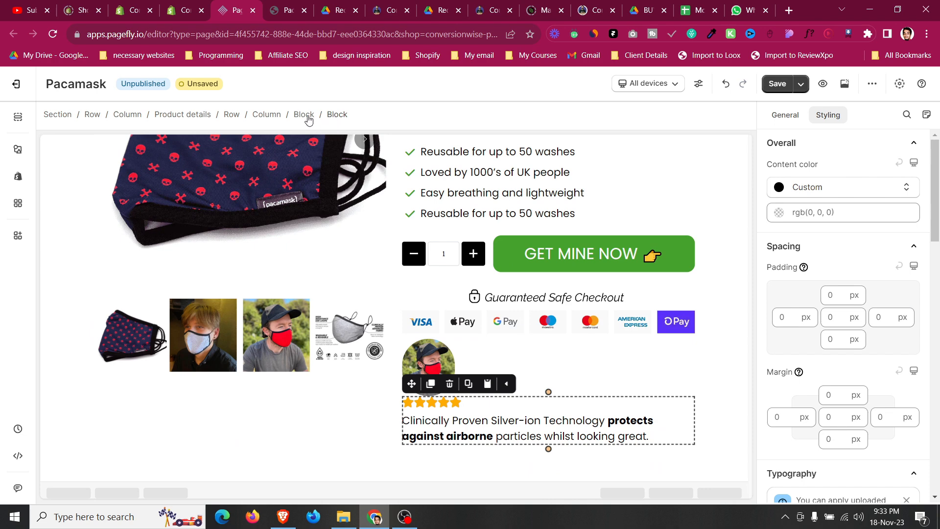
left_click(308, 119)
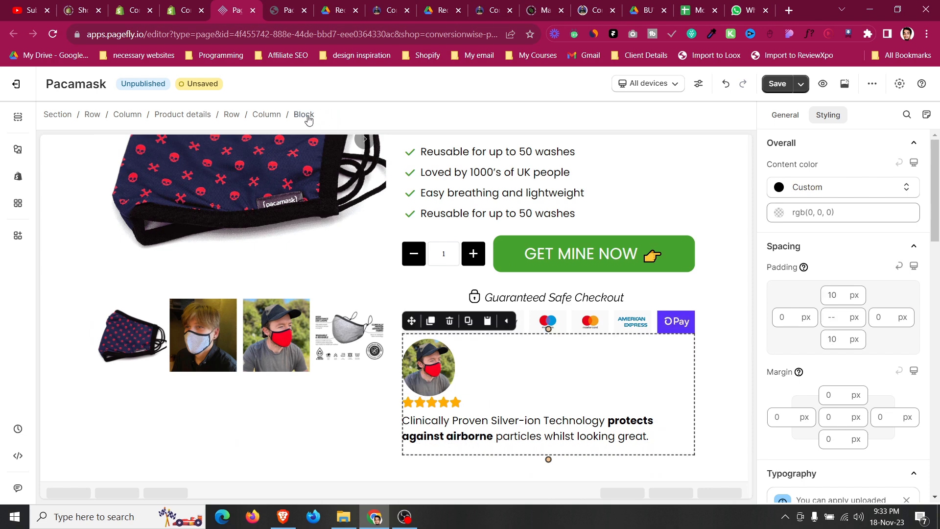
scroll(866, 218, "down", 10)
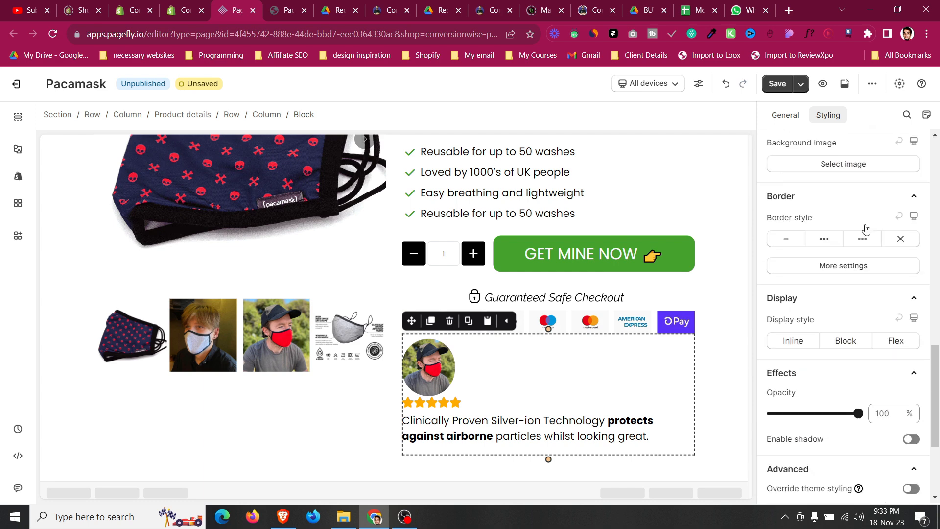
left_click(898, 177)
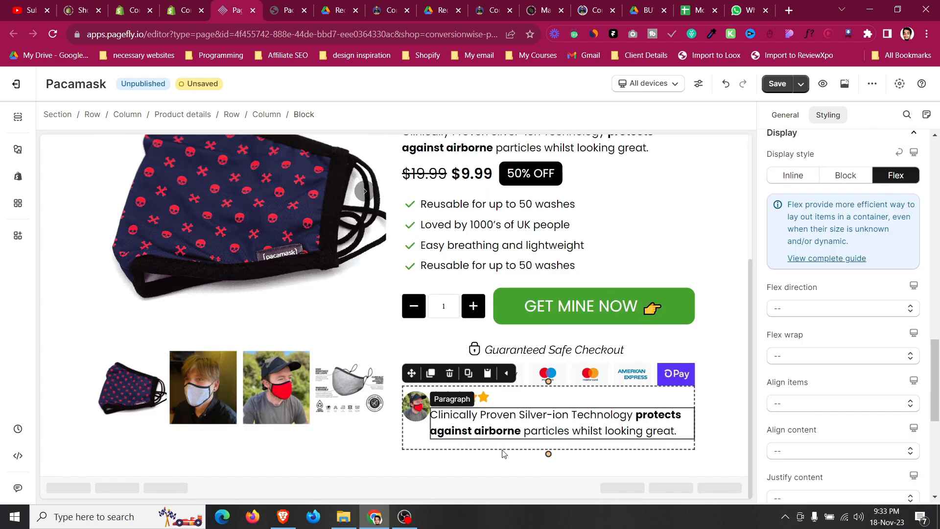
Adjust the round testimonial image's width in its settings.
left_click(417, 407)
left_click(793, 118)
left_click(888, 327)
scroll(888, 327, "up", 20)
scroll(889, 327, "up", 20)
scroll(888, 327, "up", 20)
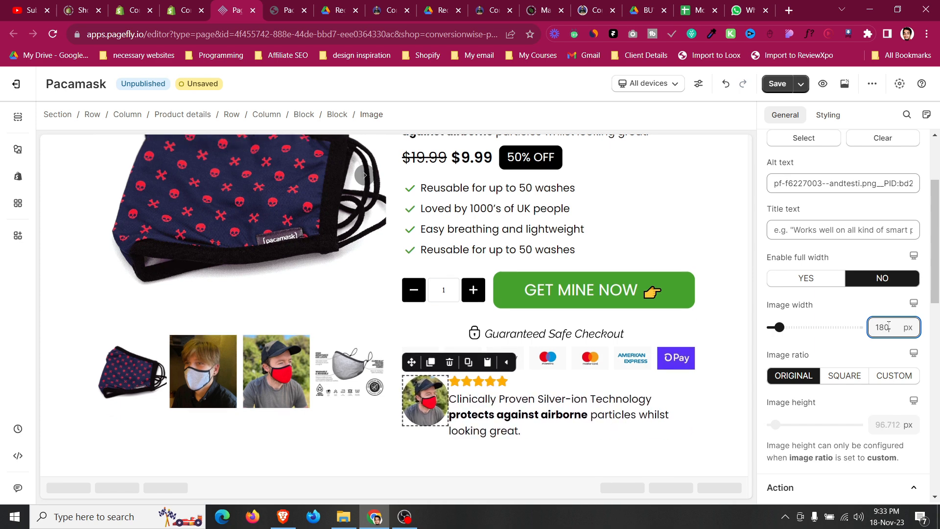
Set the testimonial block's top margin to 15 px.
left_click(304, 119)
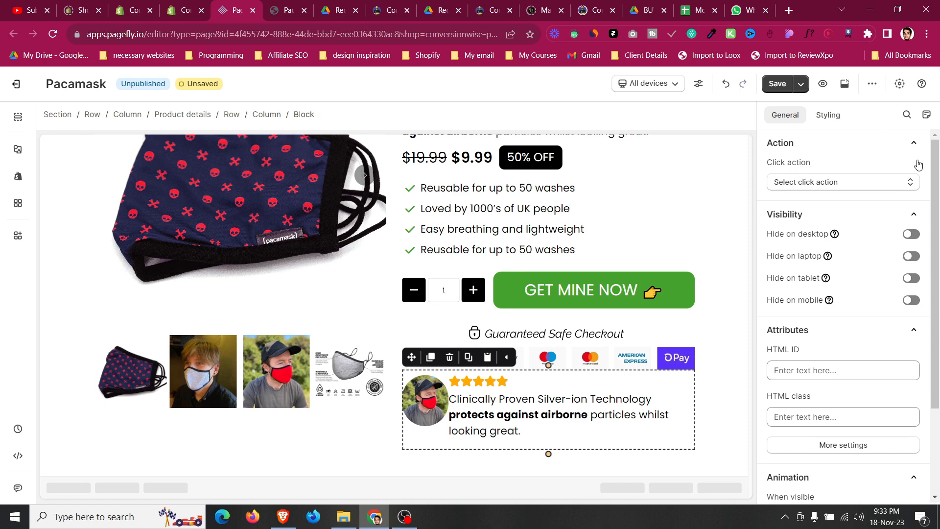
left_click(828, 115)
scroll(860, 256, "down", 6)
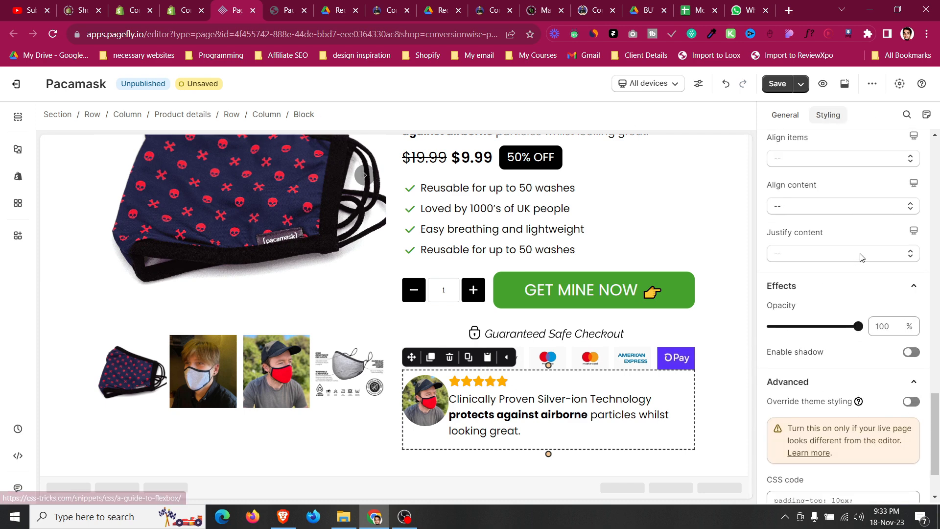
scroll(852, 275, "up", 10)
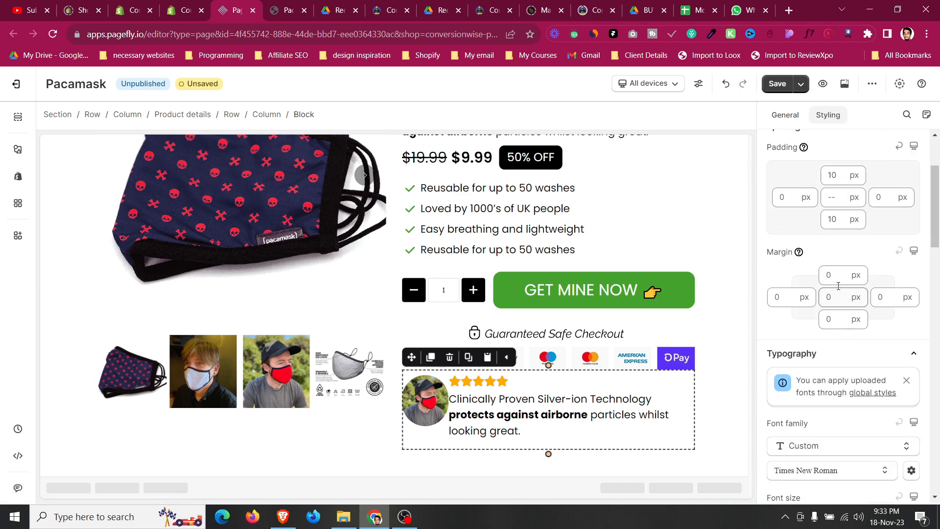
type("15")
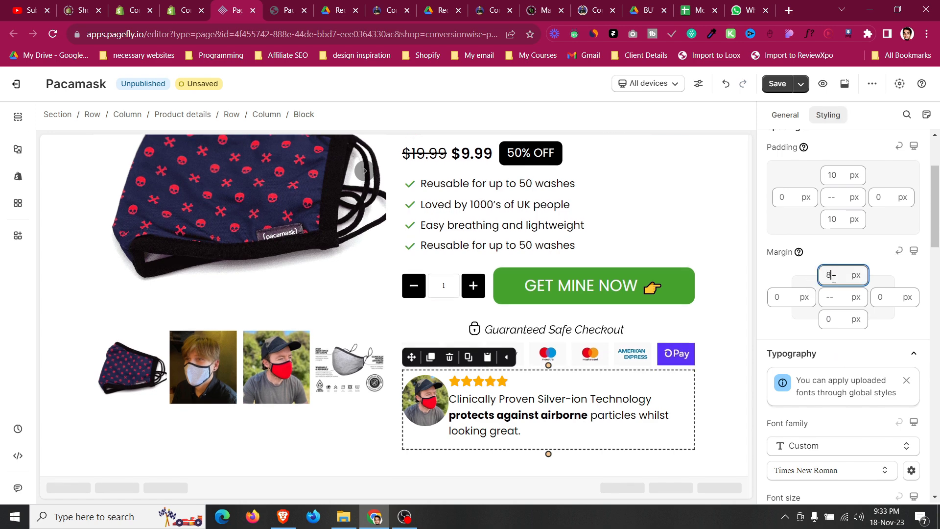
Set the testimonial block's background color to #f9f9f9.
scroll(834, 278, "down", 9)
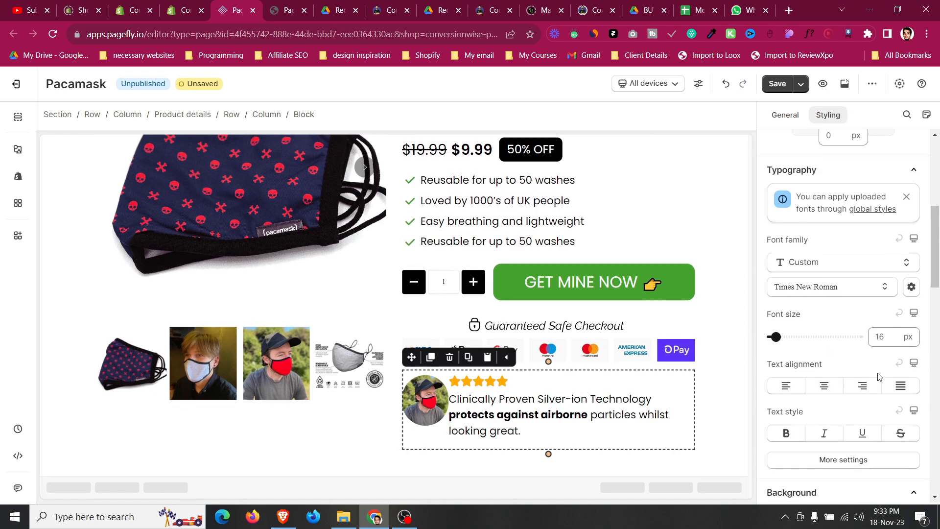
left_click(856, 321)
left_click(781, 241)
double_click(781, 242)
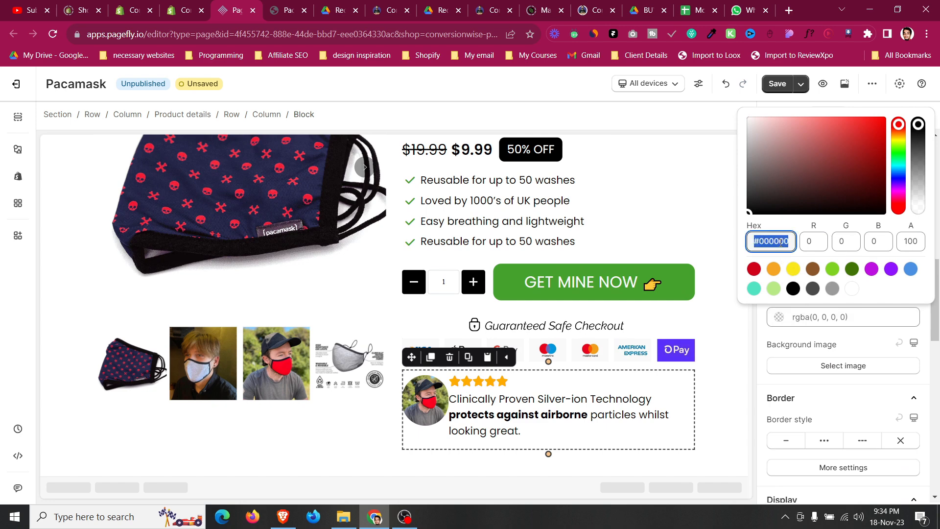
type("#f9f9f9")
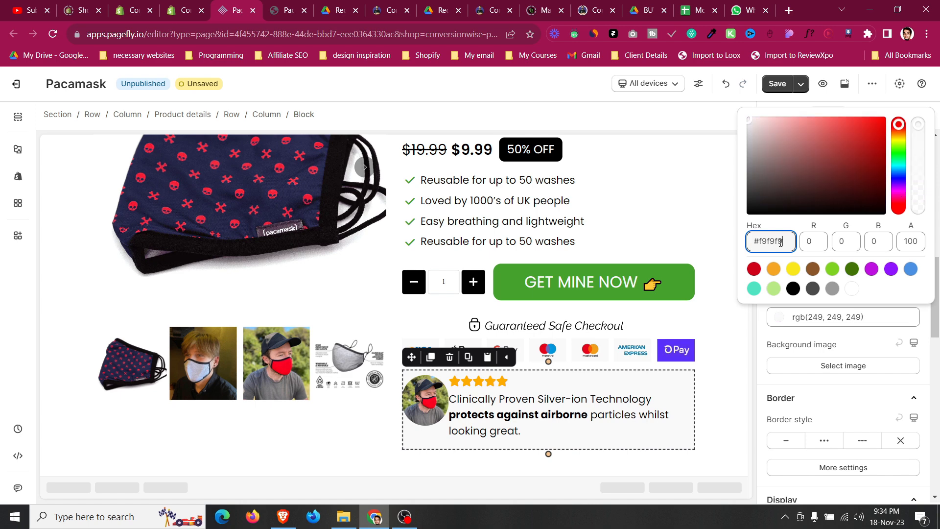
left_click(857, 342)
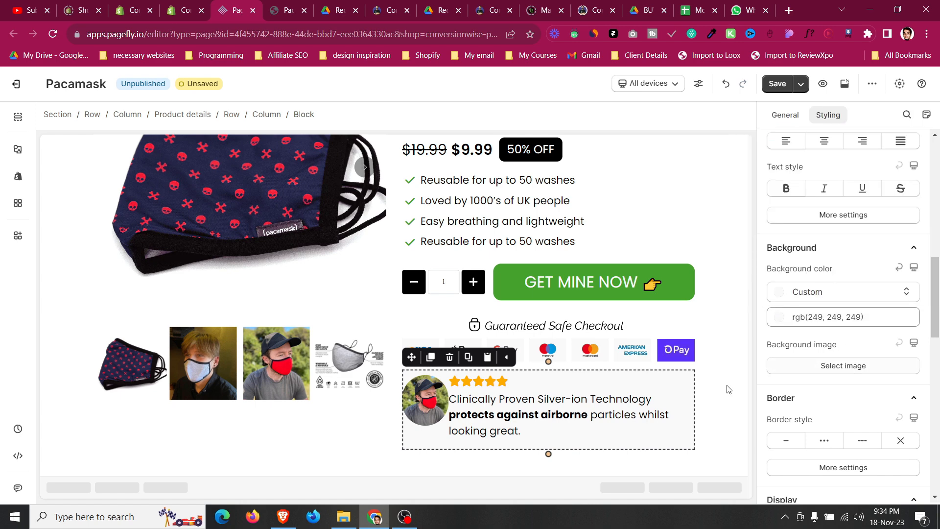
Replace the testimonial paragraph with the customer quote copied from the reference Pacamask page.
left_click(623, 411)
left_click(287, 10)
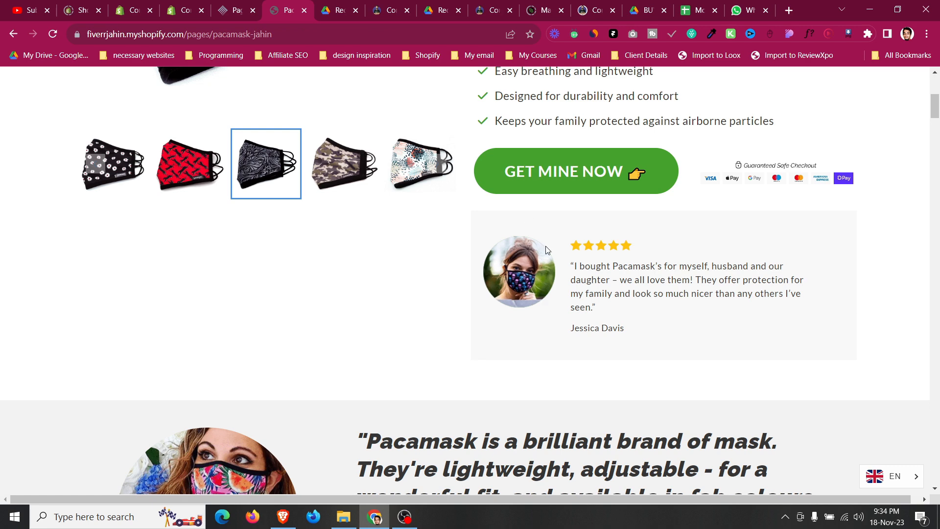
left_click_drag(571, 269, 599, 307)
key("ctrl+c")
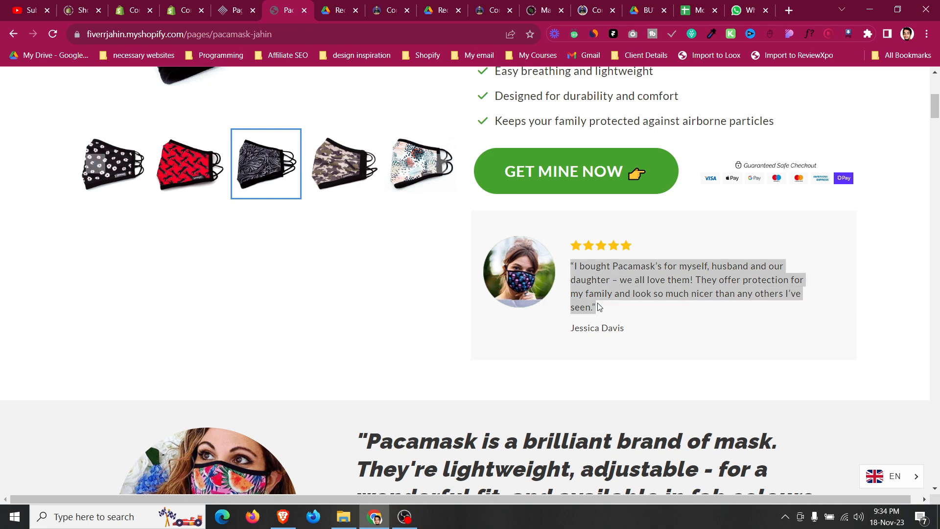
left_click(247, 8)
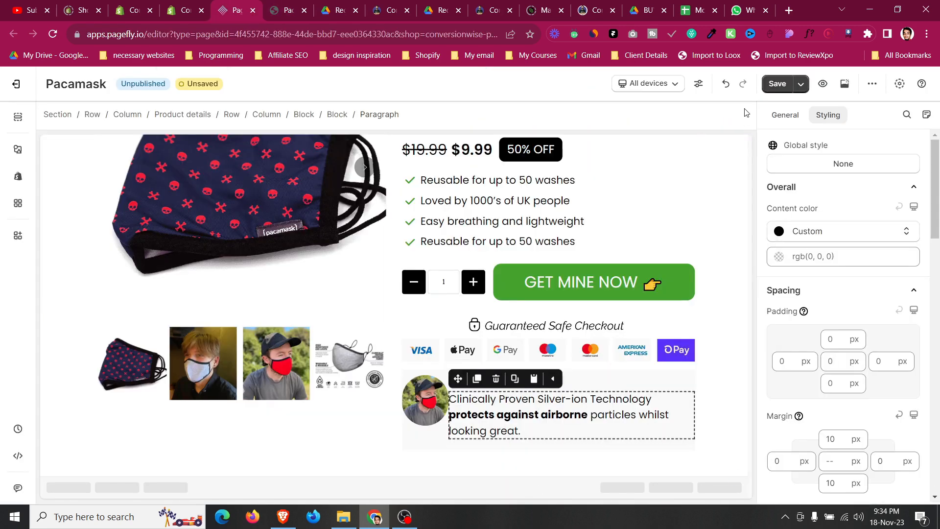
key("ctrl+a")
key("ctrl+v")
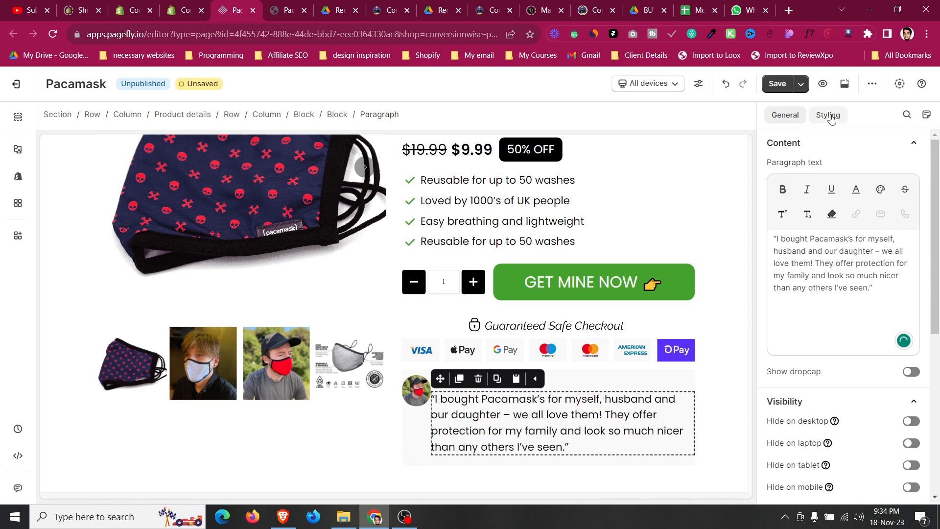
Set the testimonial paragraph's font size to 16 px.
left_click(827, 115)
scroll(881, 387, "down", 3)
scroll(881, 387, "down", 3)
double_click(888, 318)
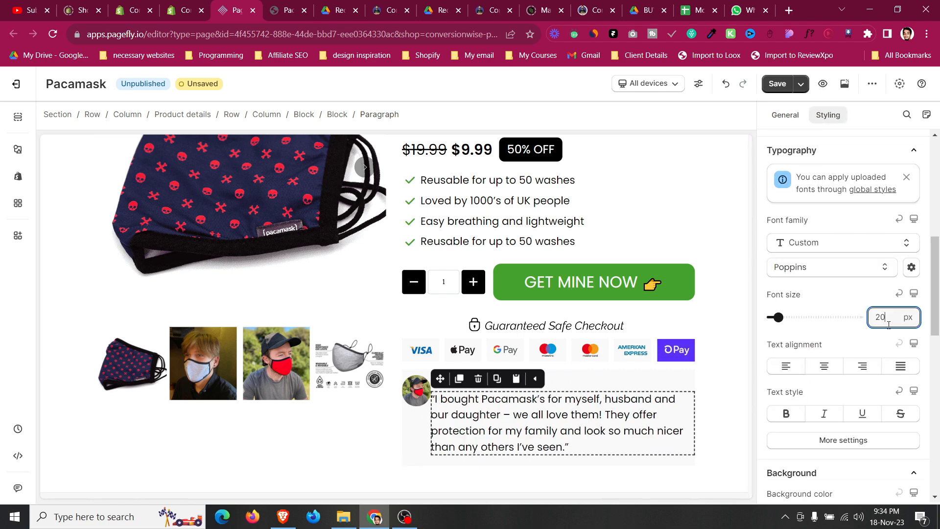
type("16")
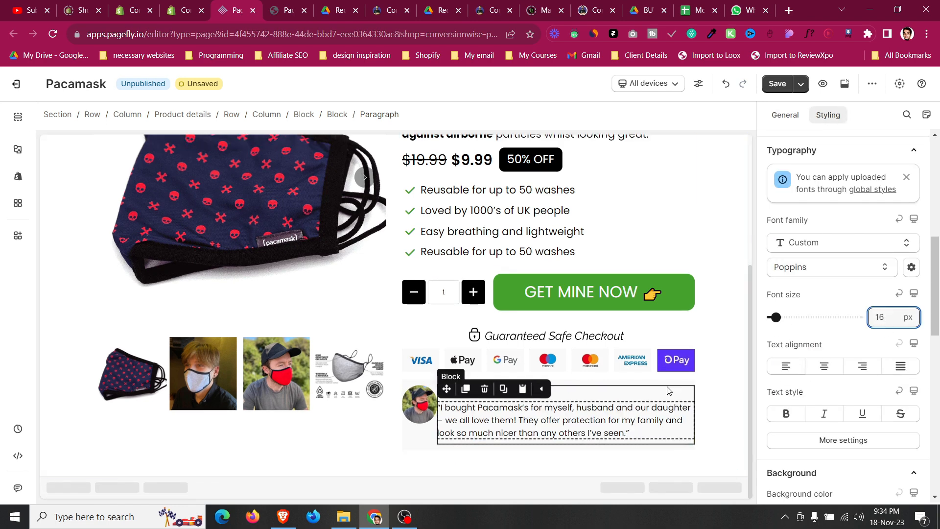
Add about 10 px of left spacing to the text block beside the testimonial image.
left_click(438, 390)
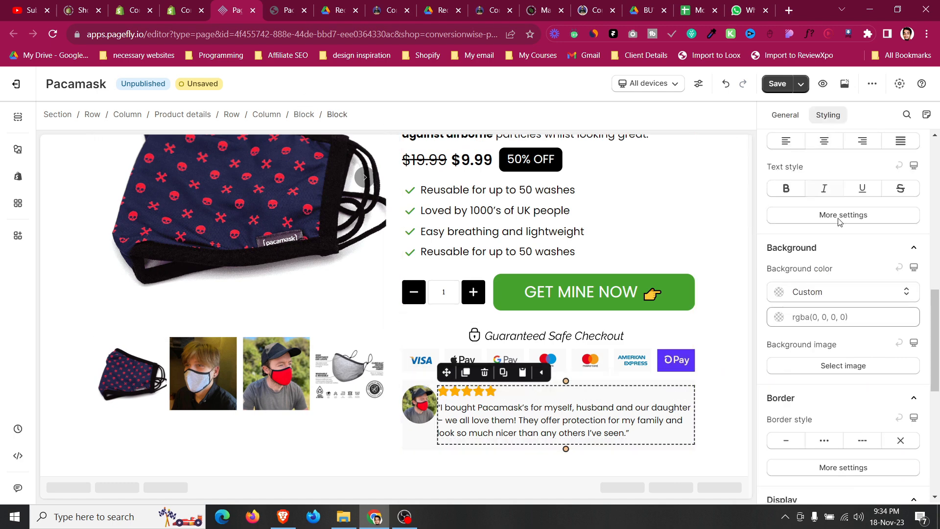
scroll(832, 186, "up", 8)
left_click(787, 233)
type("4")
key("BackSpace")
type("9")
key("Up")
left_click(420, 382)
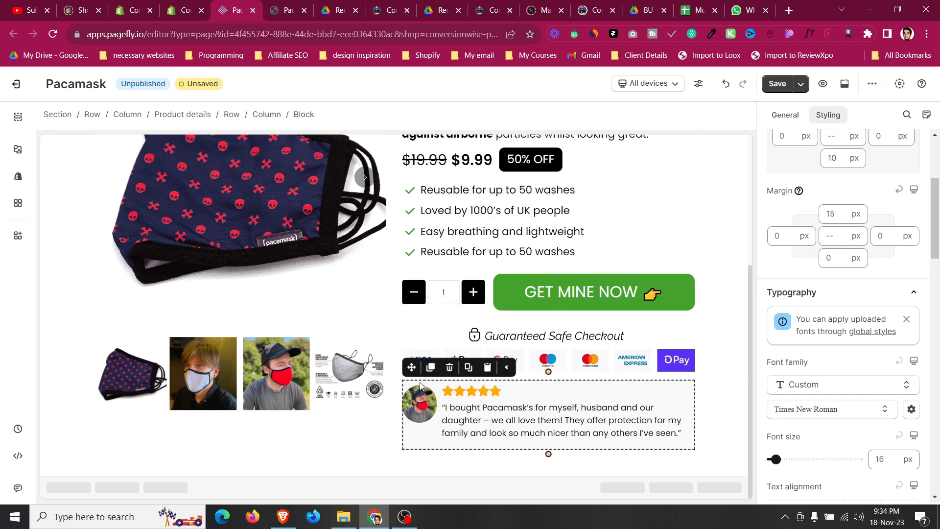
Set the testimonial block's flex item alignment to Center.
scroll(870, 130, "down", 15)
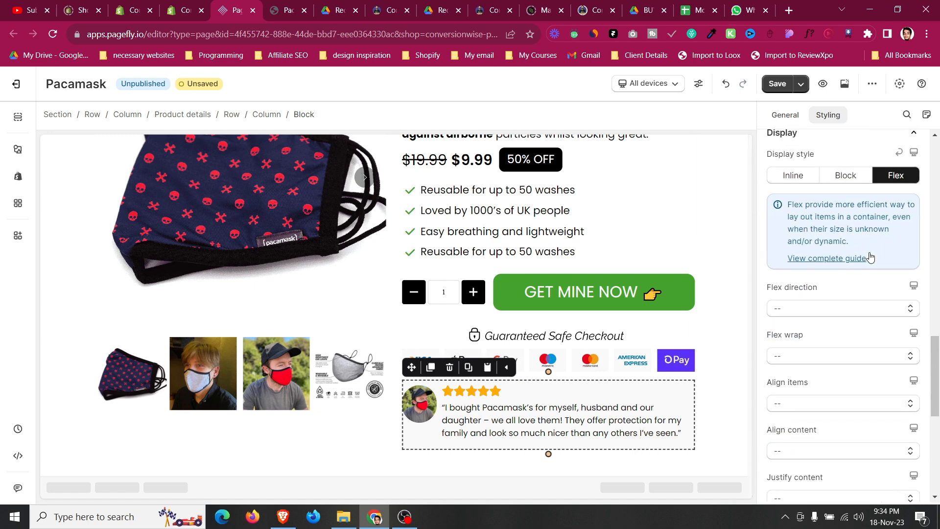
left_click(816, 284)
left_click(806, 330)
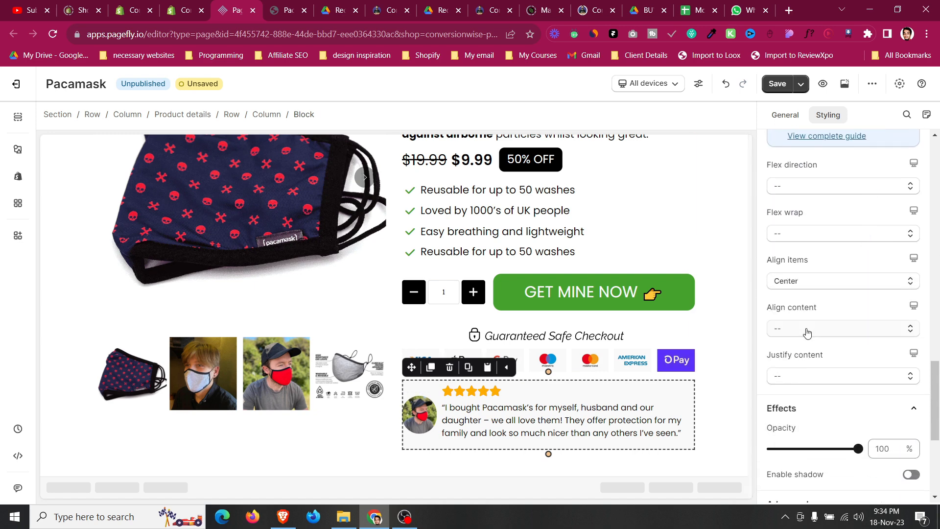
Set the testimonial block's left and right padding to 10 px.
scroll(791, 324, "up", 18)
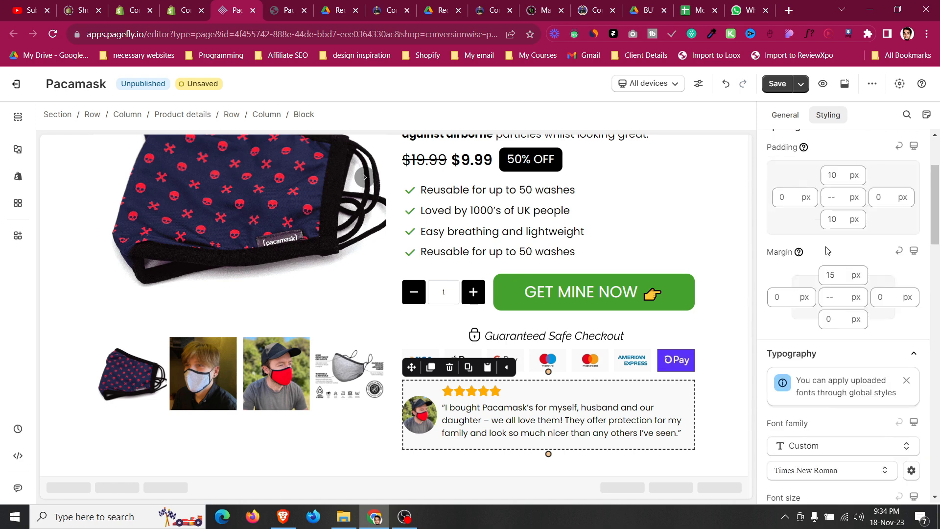
left_click(784, 317)
type("11")
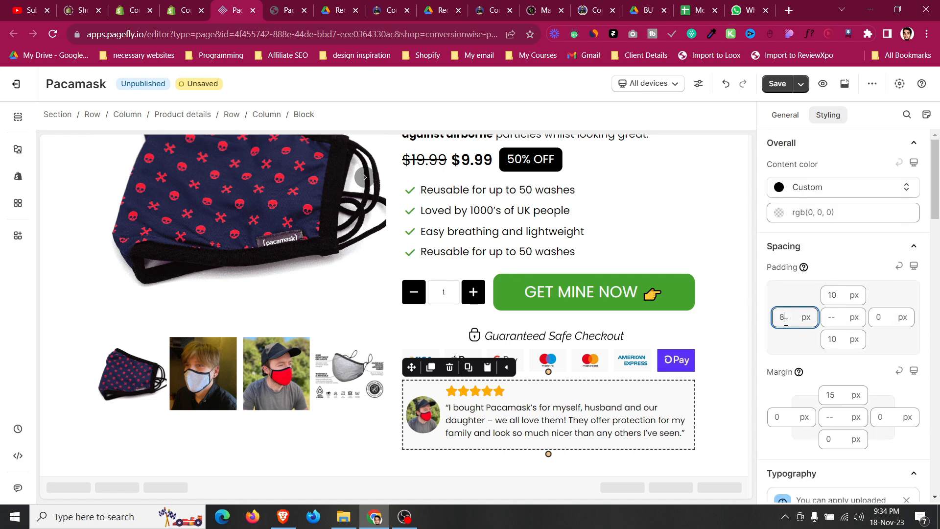
key("BackSpace")
type("0")
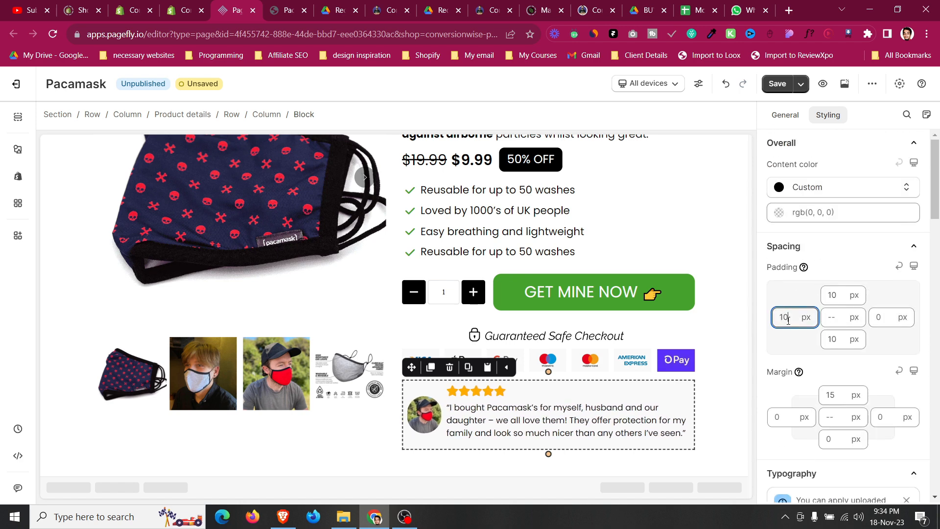
left_click(886, 318)
type("7")
key("BackSpace")
type("9")
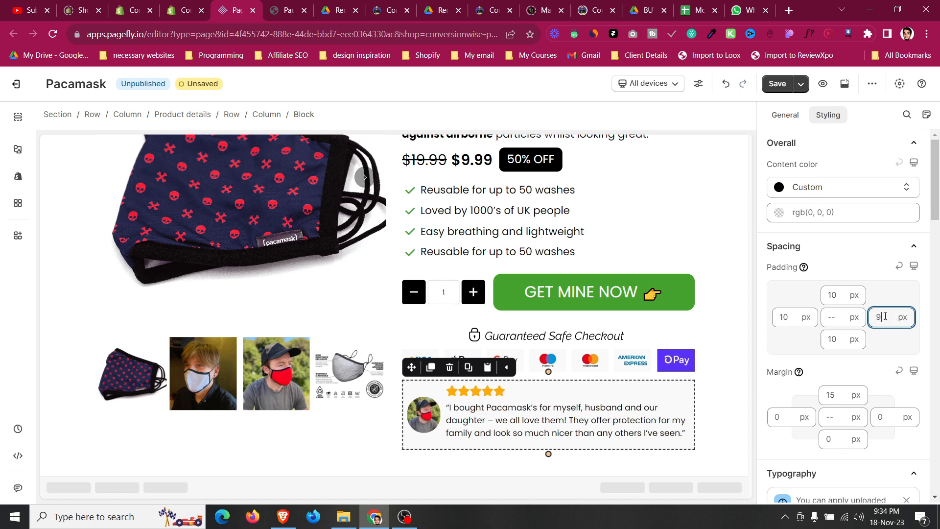
Increase the testimonial image's width to about 239 px.
left_click(423, 414)
left_click(783, 112)
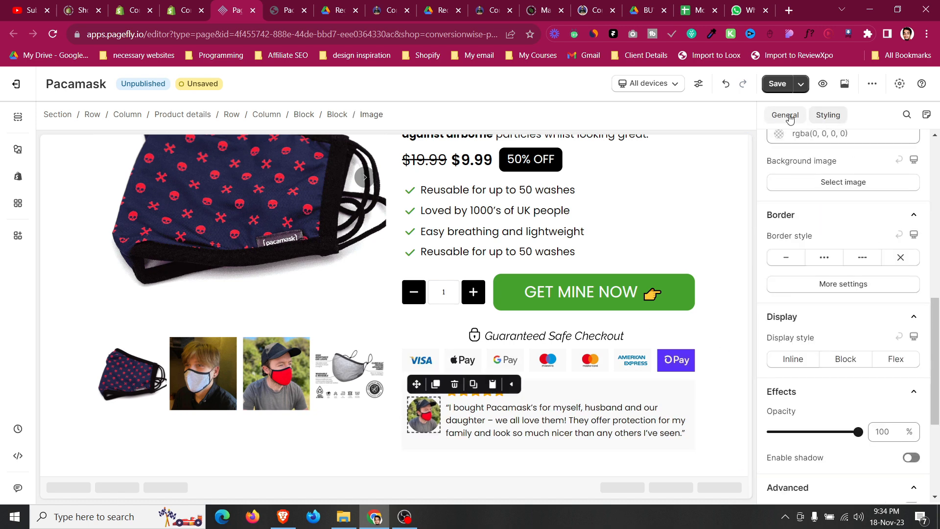
left_click(886, 327)
key("Up")
key("Up")
key("Up")
key("Up")
key("Up")
key("Up")
key("Up")
key("Up")
key("Up")
key("Up")
key("Up")
key("Up")
key("Up")
key("Up")
key("Up")
key("Up")
key("Up")
key("Up")
key("Up")
key("Up")
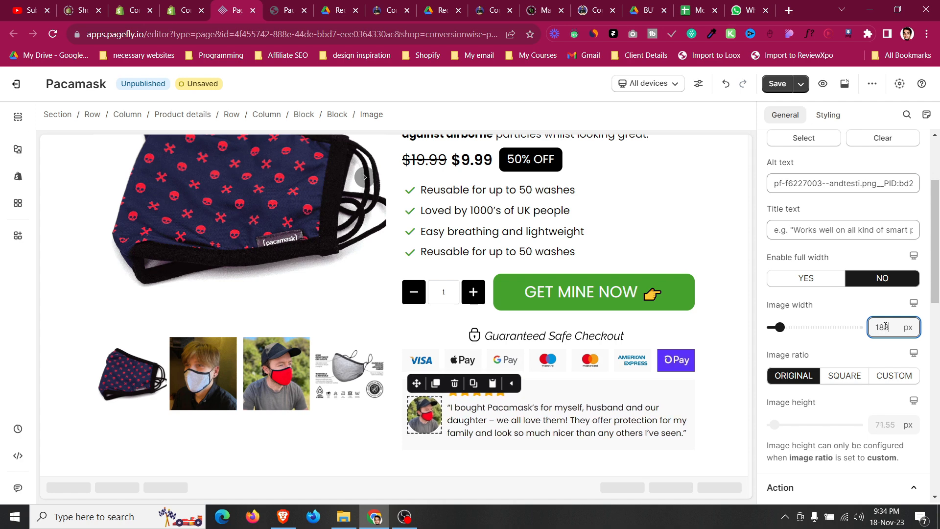
key("Up")
key("Up")
key("Up")
key("Up")
key("Up")
key("Up")
key("Up")
key("Up")
key("Up")
key("Up")
key("Up")
key("Up")
key("Up")
key("Up")
key("Up")
key("Up")
key("Up")
key("Up")
key("Up")
key("Up")
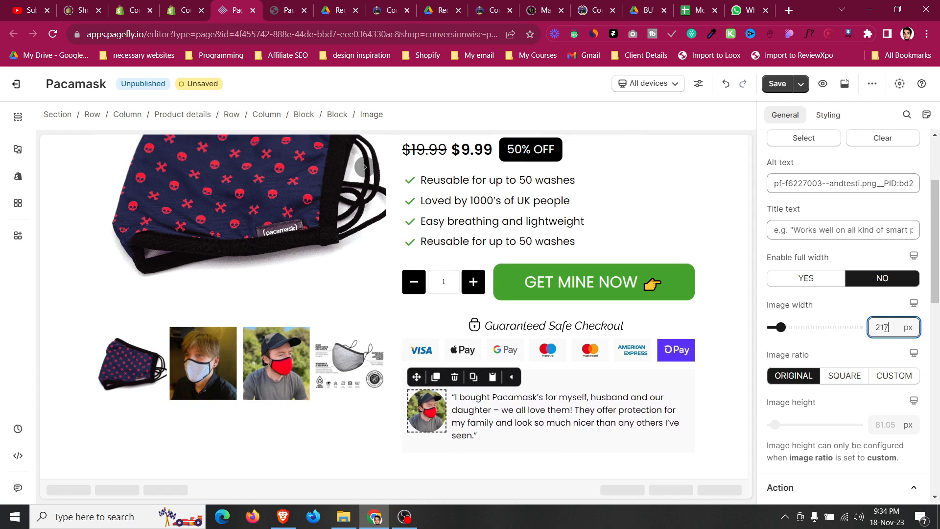
key("Up")
key("Up")
key("Up")
key("Up")
key("Up")
key("Up")
key("Up")
key("Up")
key("Up")
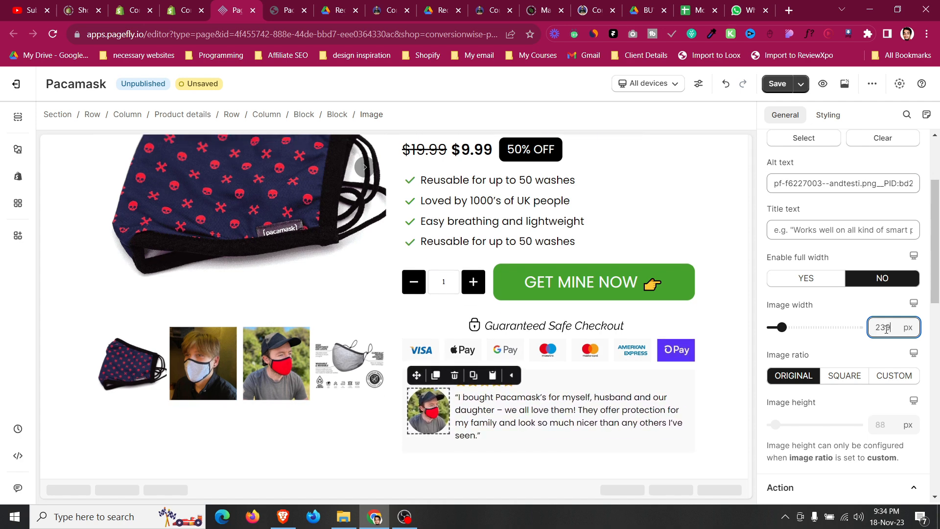
Copy the reviewer's name shown beneath the testimonial on the reference Pacamask page.
left_click(530, 382)
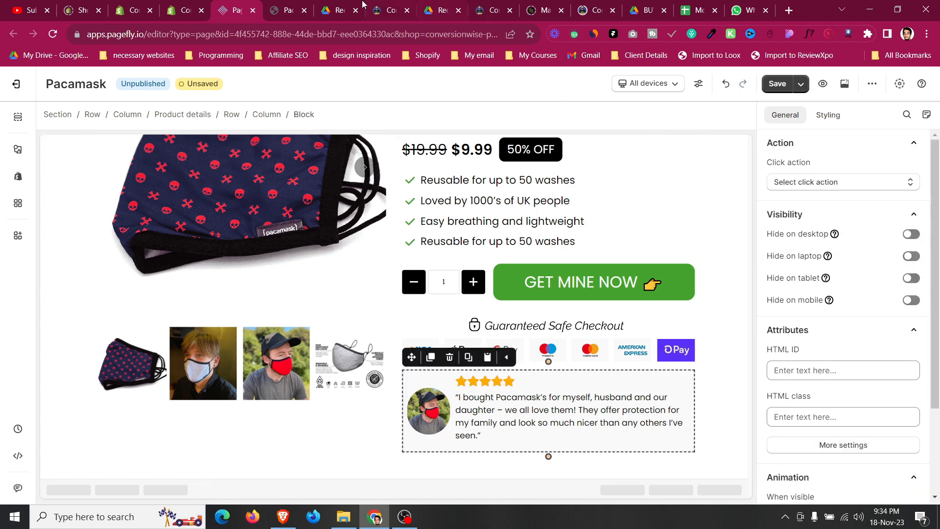
left_click(294, 5)
left_click(605, 341)
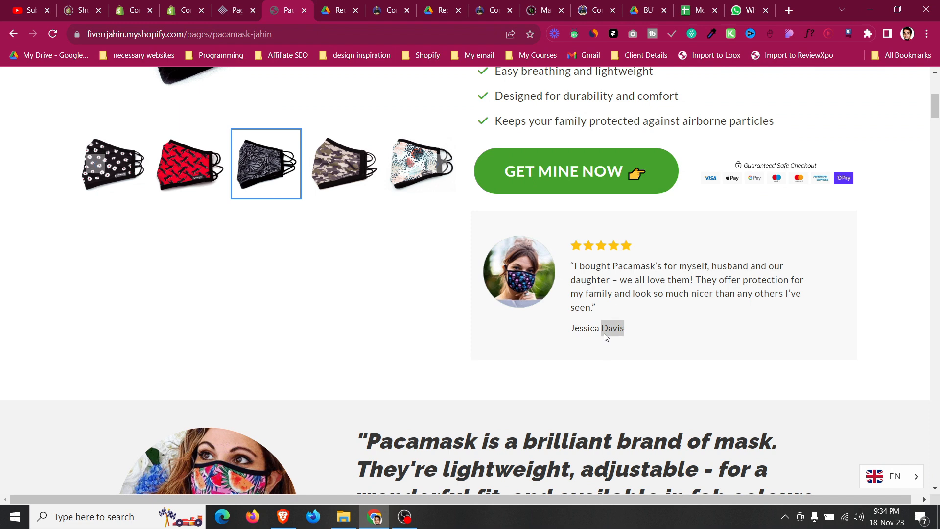
triple_click(604, 333)
right_click(604, 333)
left_click(617, 343)
Paste the reviewer's name on a new line below the testimonial quote in the paragraph text.
left_click(236, 5)
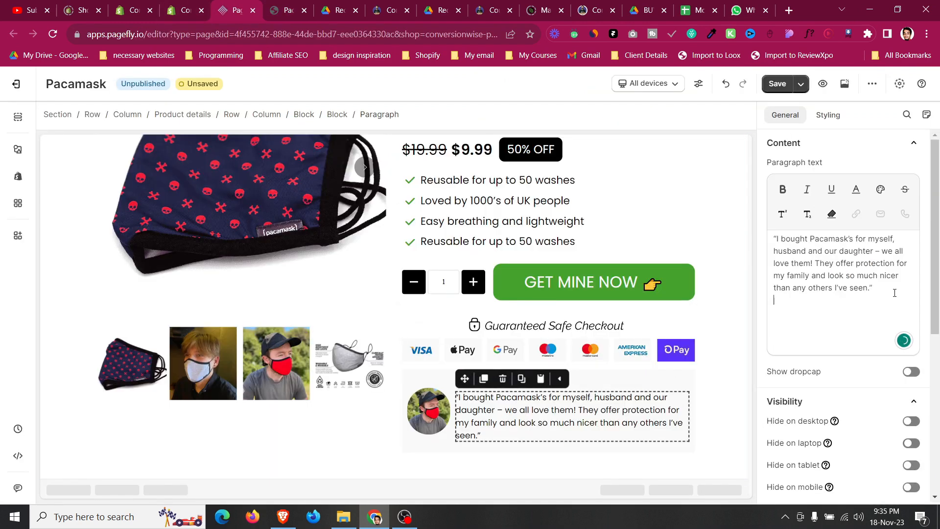
left_click(895, 293)
key("Return")
key("Return")
key("ctrl+v")
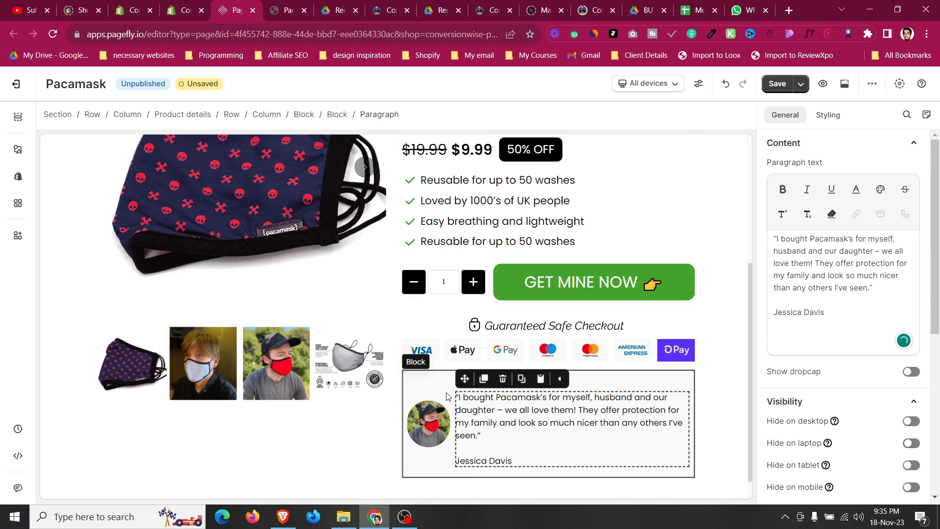
Set the left margin of the text block beside the testimonial image to 15 px.
left_click(447, 396)
left_click(458, 397)
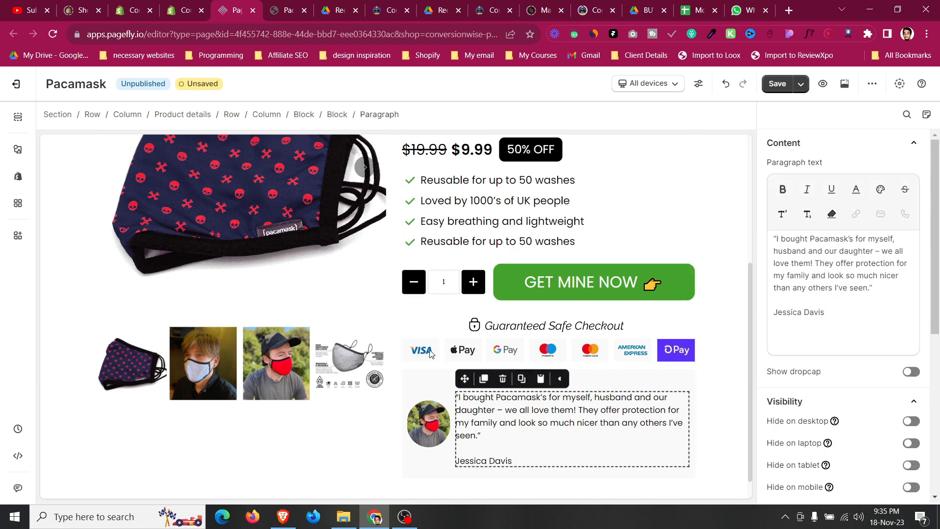
left_click(337, 114)
left_click(831, 117)
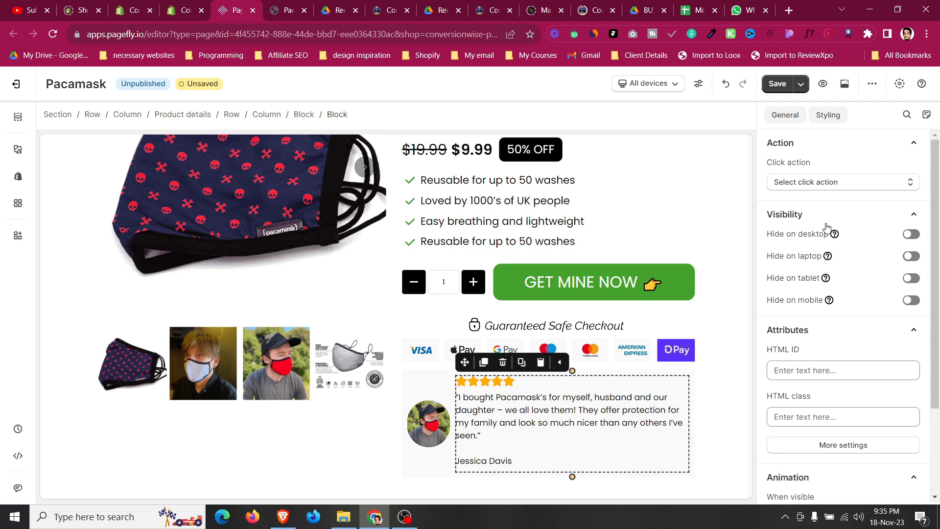
left_click(787, 417)
type("12")
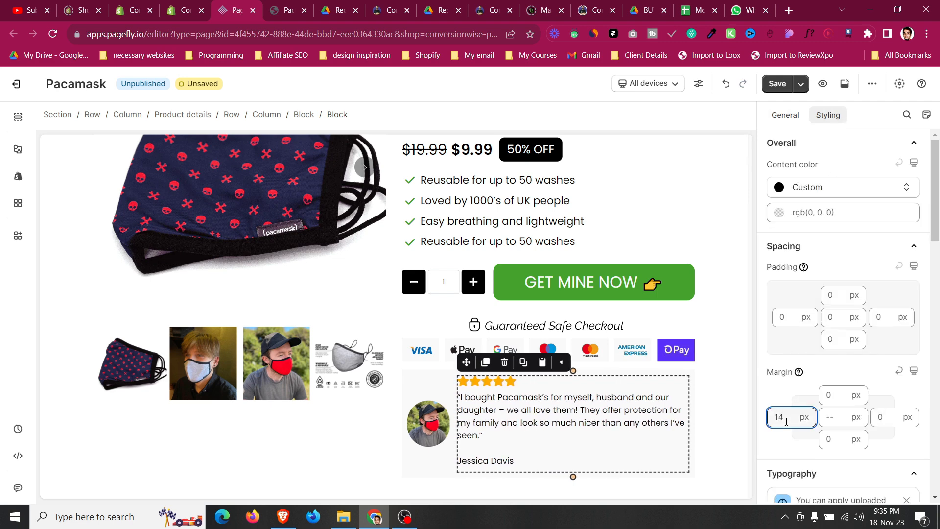
key("BackSpace")
type("5")
Increase the testimonial block's top margin to 20 px.
left_click(424, 383)
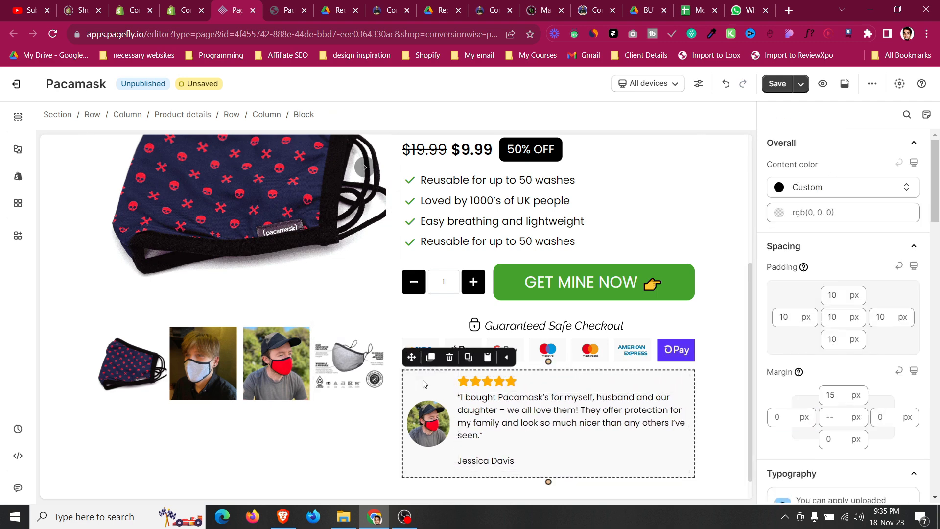
left_click(838, 391)
key("Up")
key("Up")
key("Up")
key("Up")
key("Up")
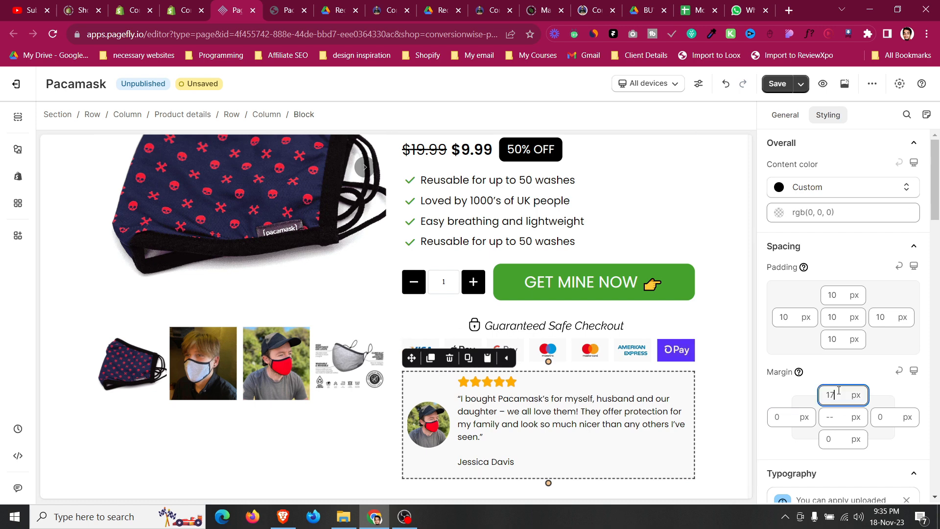
Enlarge the testimonial image's width to about 275 px.
left_click(420, 424)
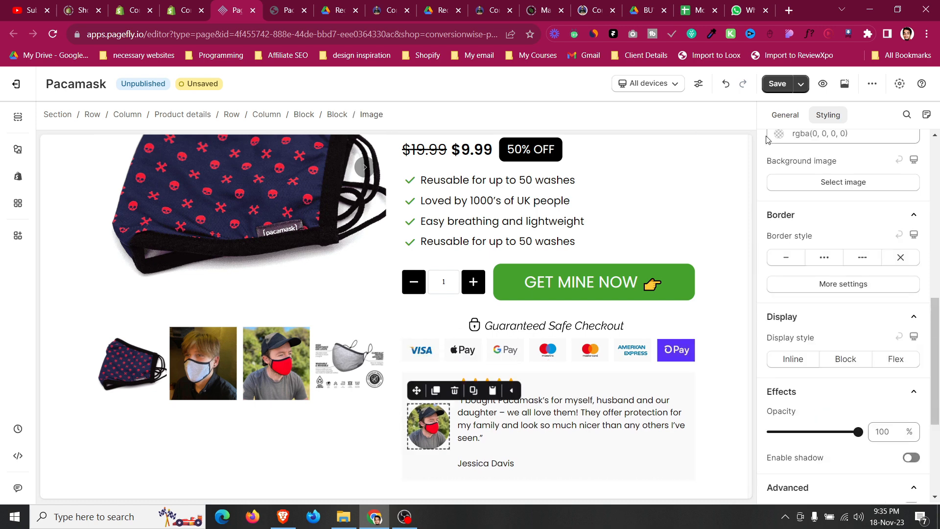
left_click(784, 116)
left_click(891, 328)
key("Up")
key("Up")
key("Up")
key("Up")
key("Up")
key("Up")
key("Up")
key("Up")
key("Up")
key("Up")
key("Up")
key("Up")
key("Up")
key("Up")
key("Up")
key("Up")
key("Up")
key("Up")
key("Up")
key("Up")
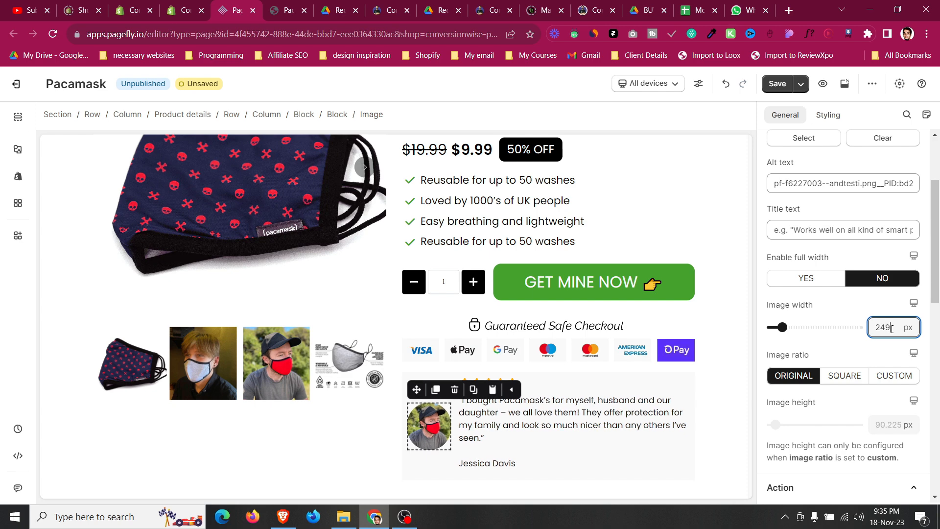
key("Up")
key("Up")
key("Up")
key("Up")
key("Up")
key("Up")
key("Up")
key("Up")
key("Up")
key("Up")
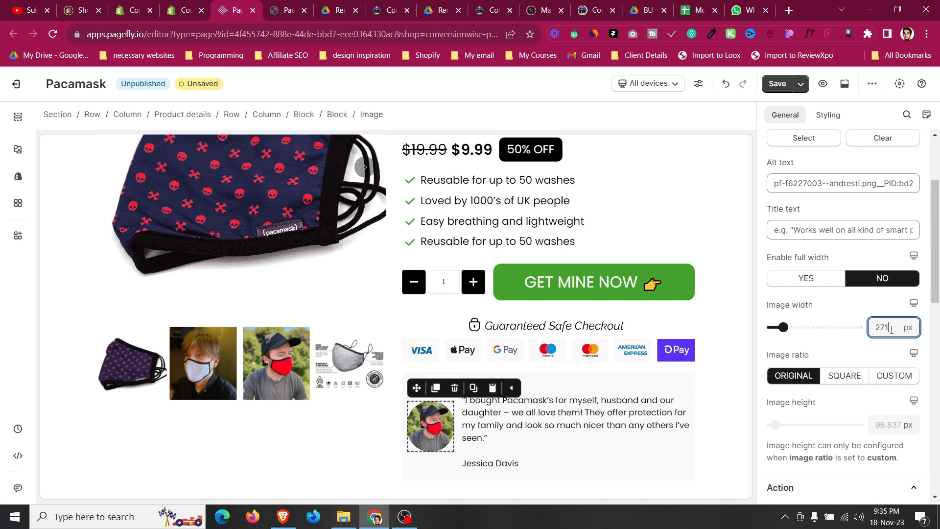
Set the testimonial block's left and right padding to 15 px.
left_click(461, 389)
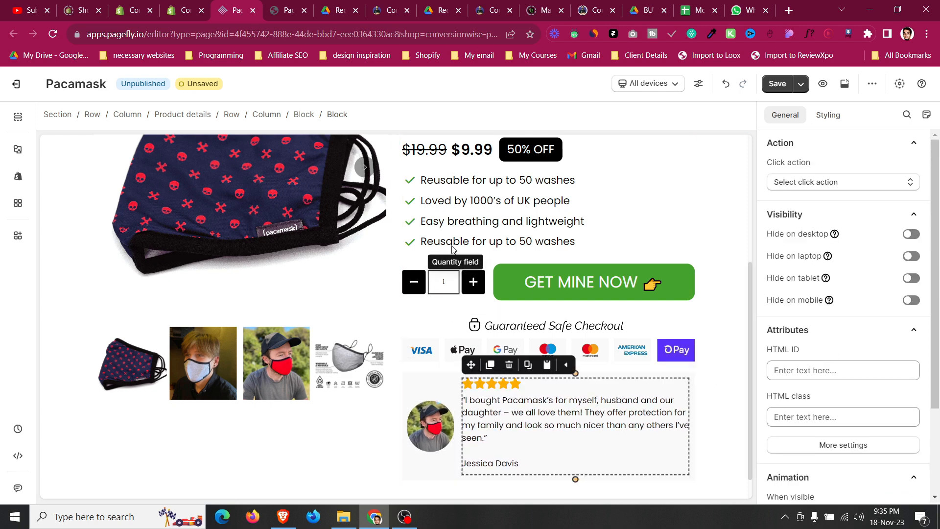
left_click(438, 386)
scroll(437, 386, "down", 1)
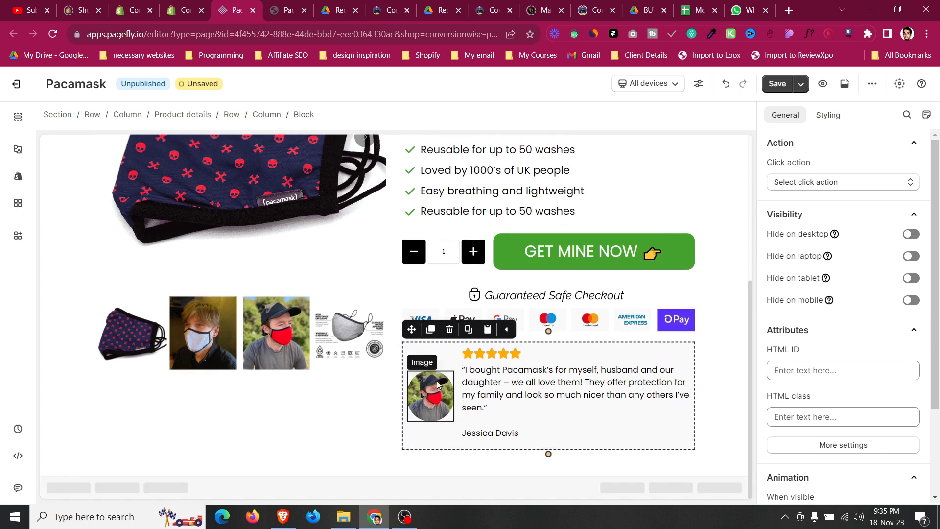
left_click(828, 115)
left_click(888, 316)
key("Up")
key("Up")
key("Up")
key("Up")
key("Up")
left_click(784, 321)
key("Up")
key("Up")
Set the testimonial block's top and bottom padding to 20 px.
key("Up")
key("Up")
key("Up")
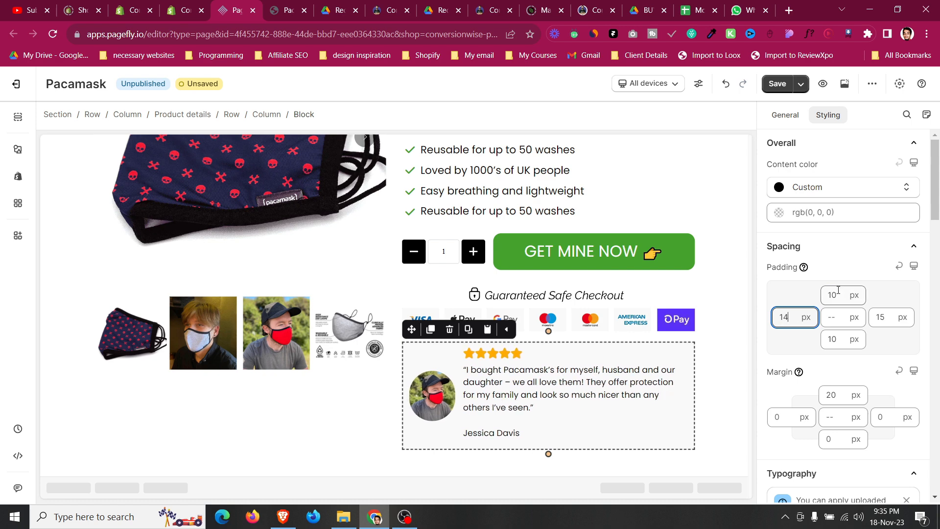
left_click(840, 297)
key("Up")
key("Up")
key("Up")
key("Up")
key("Up")
key("Up")
key("Up")
key("Up")
key("Up")
key("Up")
key("Up")
key("Up")
key("Up")
key("Down")
key("Down")
key("Down")
left_click(833, 342)
key("Up")
key("Up")
key("Up")
key("Up")
key("Up")
key("Up")
key("Up")
key("Up")
key("Up")
key("Up")
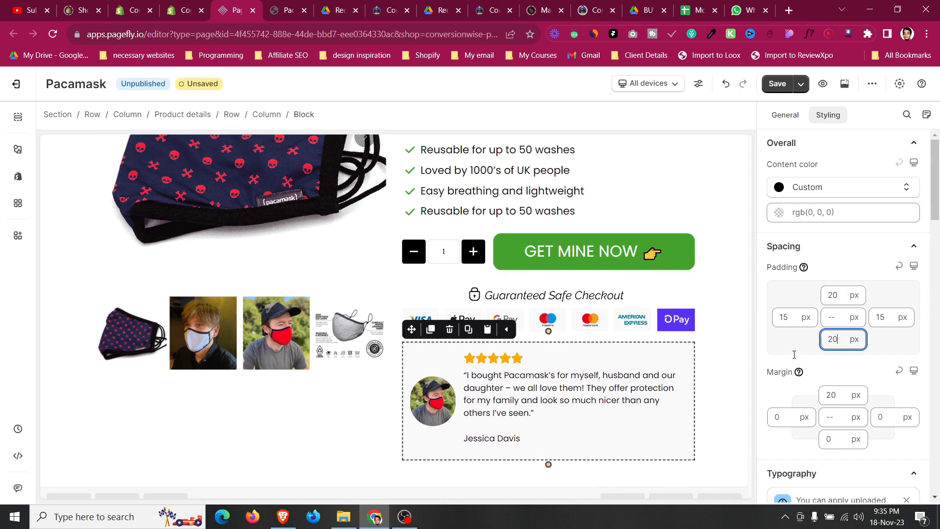
Set the testimonial paragraph's top margin to 15 px and bottom margin to 0 px.
left_click(553, 394)
scroll(835, 317, "up", 3)
scroll(836, 317, "up", 3)
left_click(831, 377)
key("Up")
key("Up")
key("Up")
key("Up")
key("Up")
left_click(835, 422)
key("Down")
key("Down")
key("Down")
key("Down")
key("Down")
key("Down")
key("Down")
key("Down")
key("Down")
key("Down")
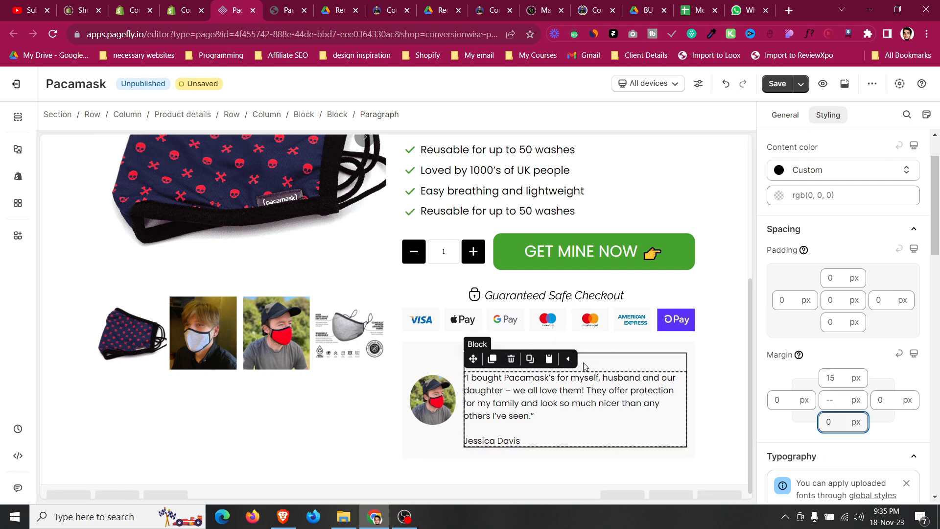
Review the finished product section and its testimonial card on the canvas.
left_click(429, 365)
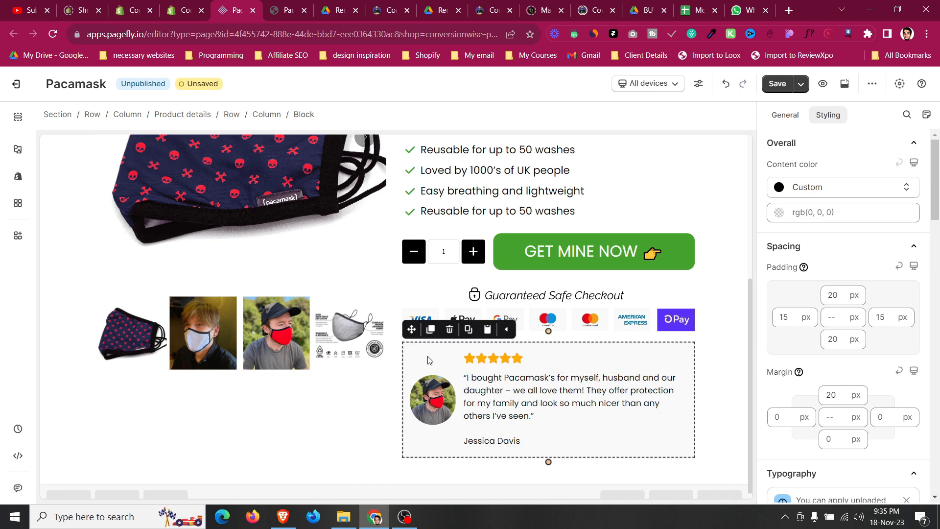
scroll(428, 361, "down", 1)
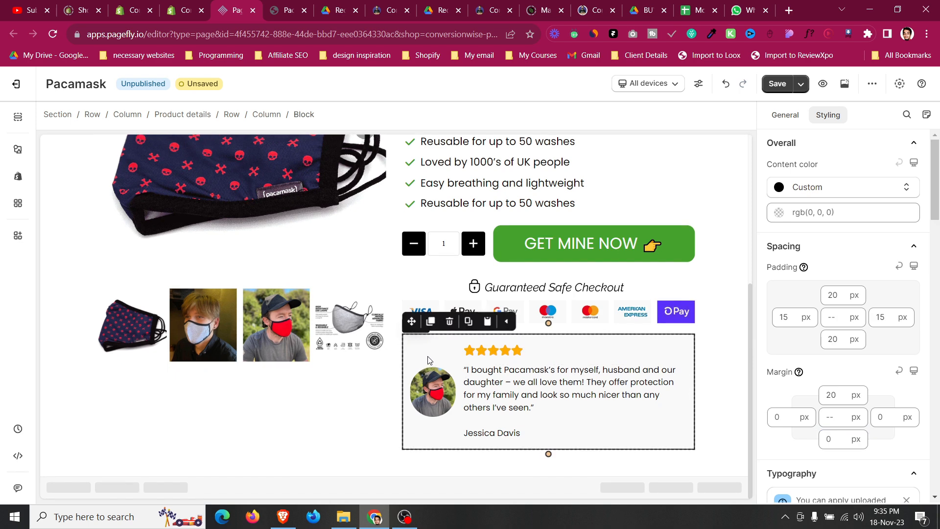
left_click(57, 382)
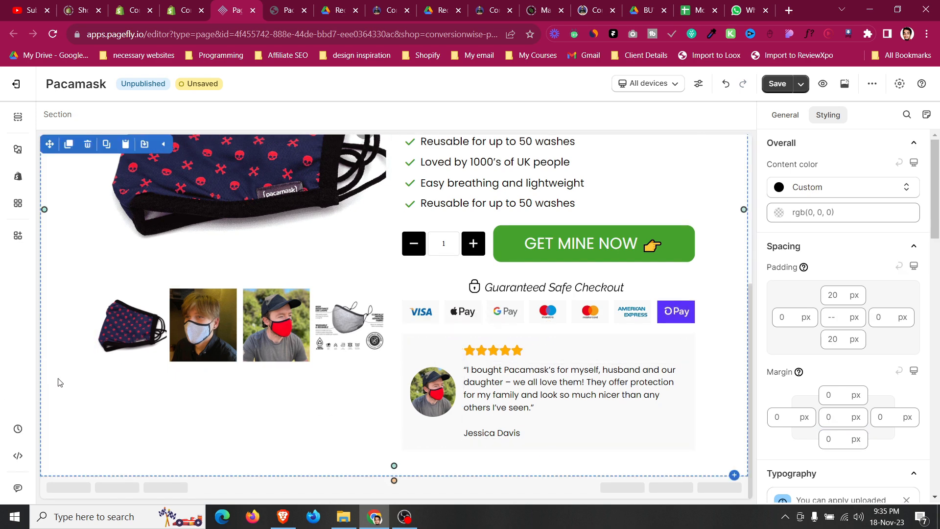
scroll(337, 311, "up", 5)
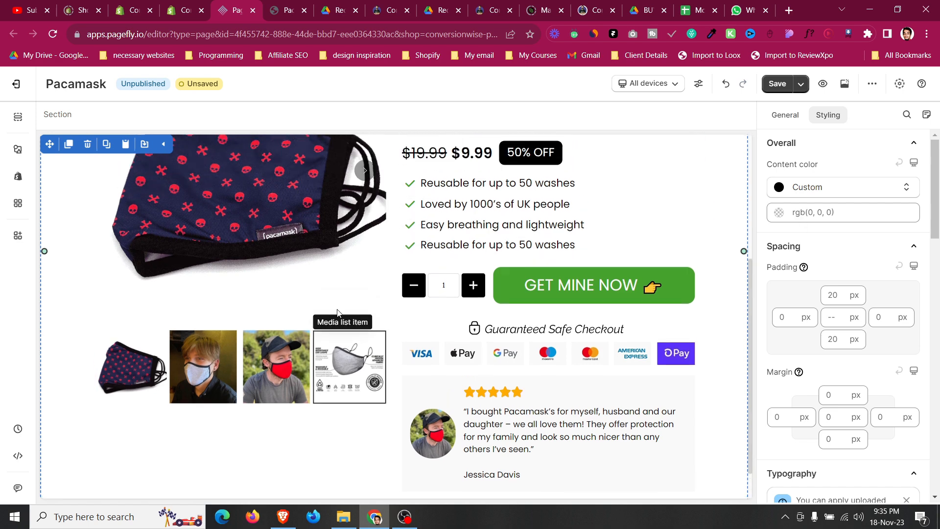
scroll(69, 216, "down", 3)
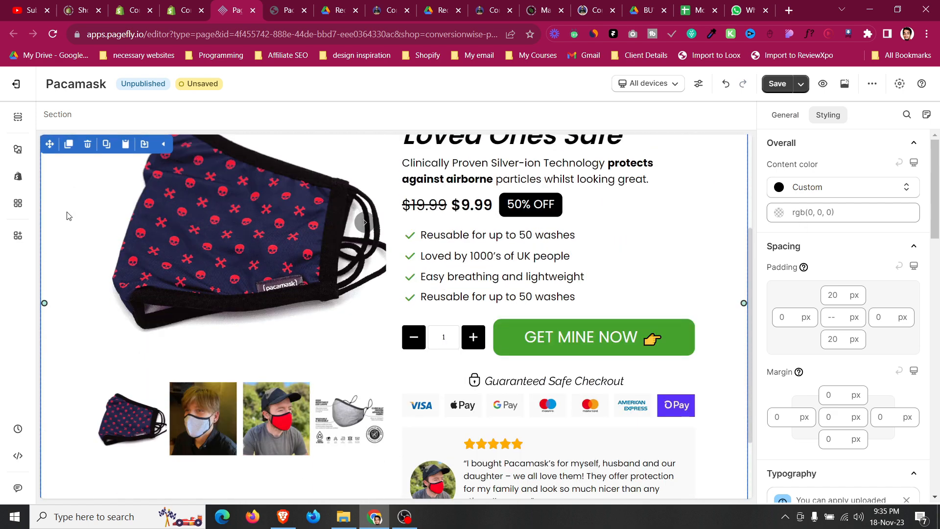
scroll(69, 216, "up", 3)
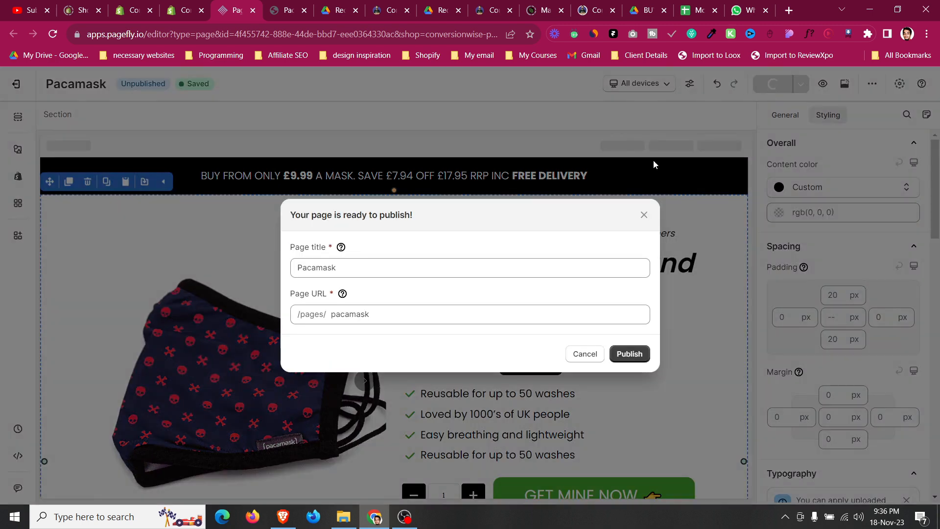
Publish the page with the title Pacamask and the URL handle pacamask.
double_click(299, 264)
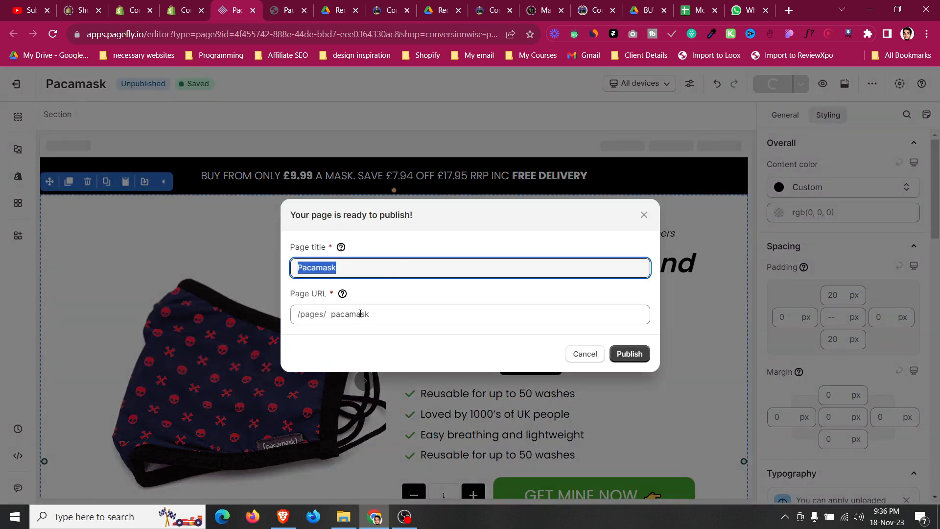
left_click(324, 317)
double_click(338, 314)
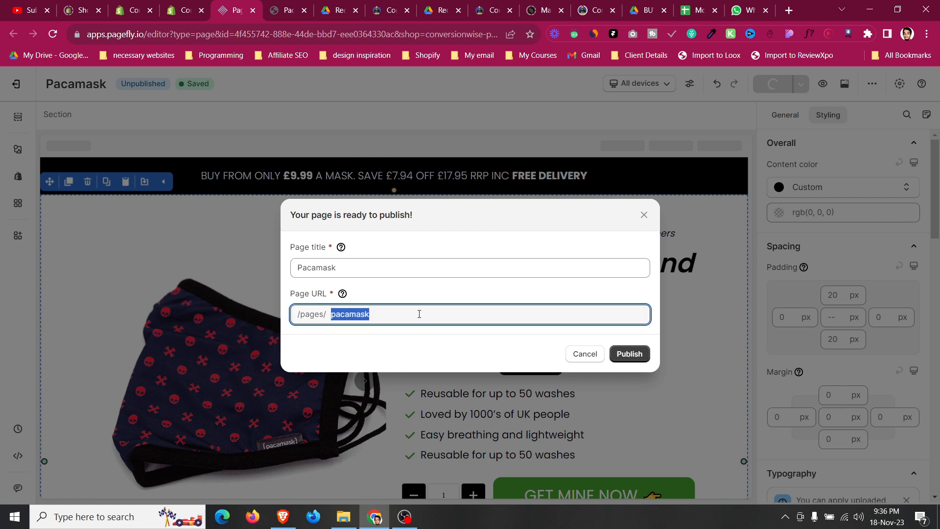
left_click(618, 354)
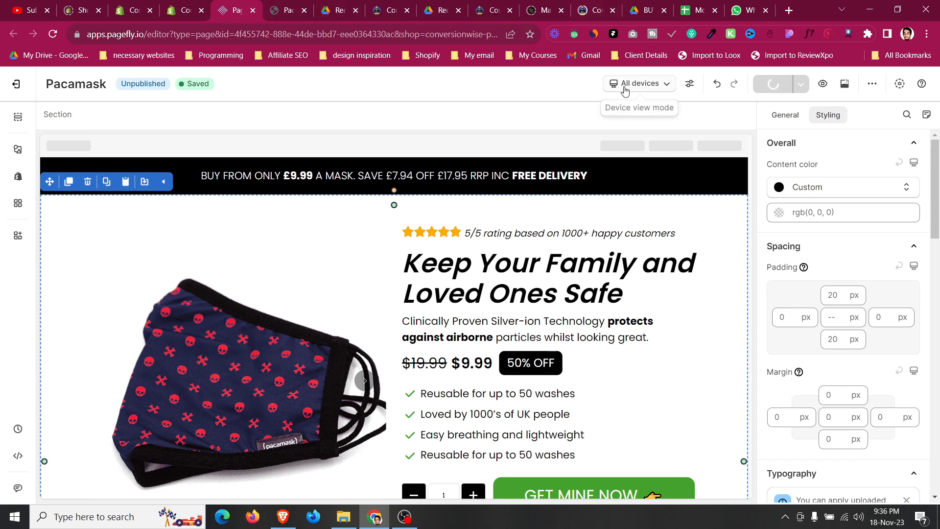
left_click(277, 6)
left_click(226, 4)
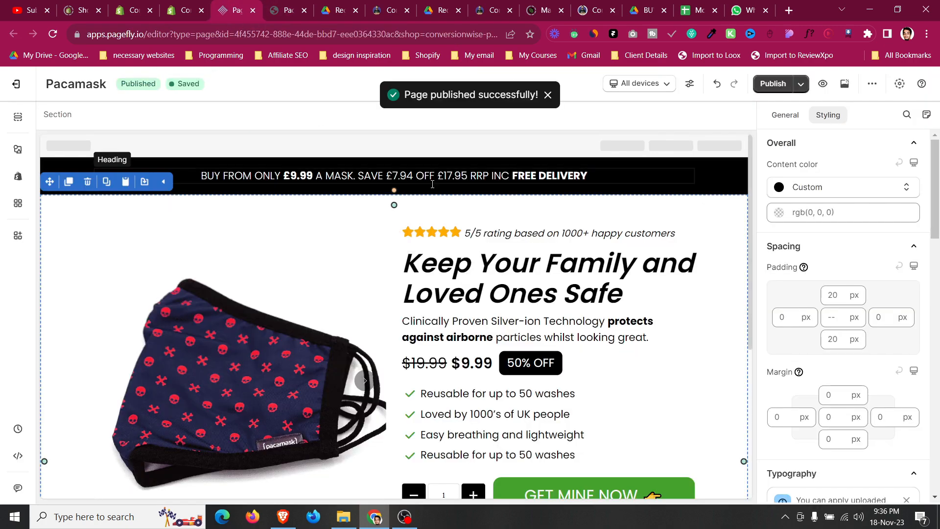
Switch the editor to mobile view and set the announcement bar heading's font size to 14 px.
left_click(607, 87)
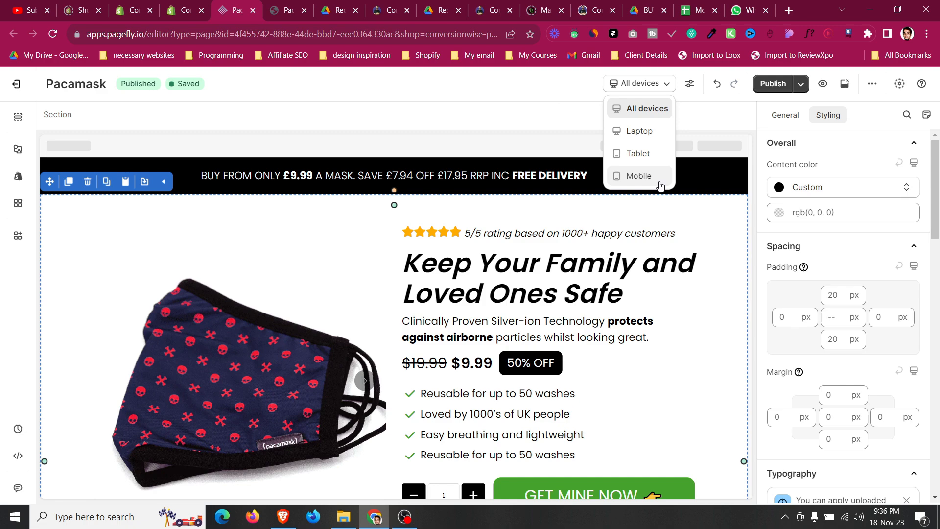
left_click(657, 180)
scroll(465, 255, "down", 7)
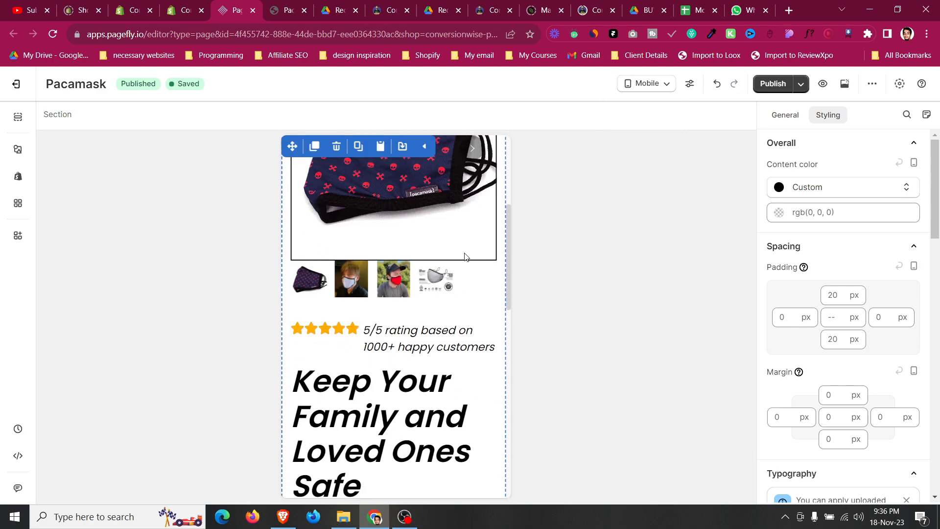
scroll(465, 245, "up", 7)
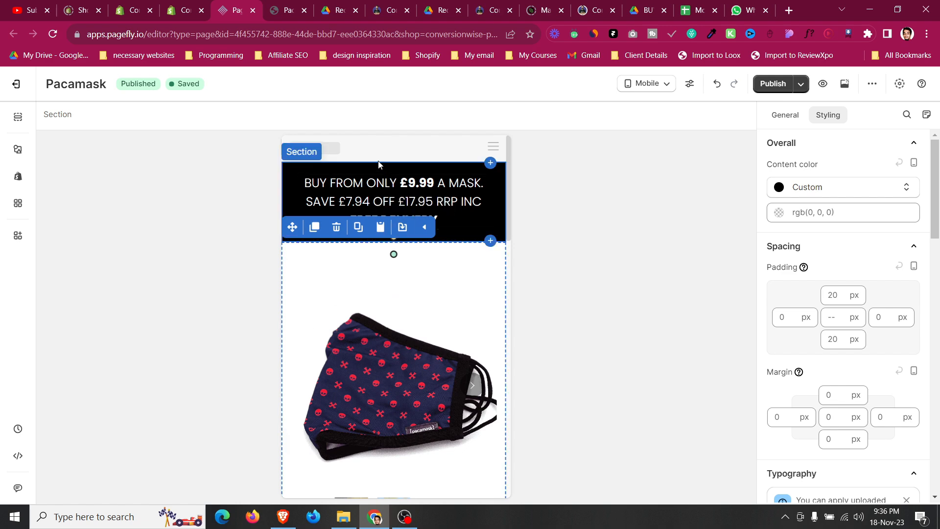
left_click(383, 187)
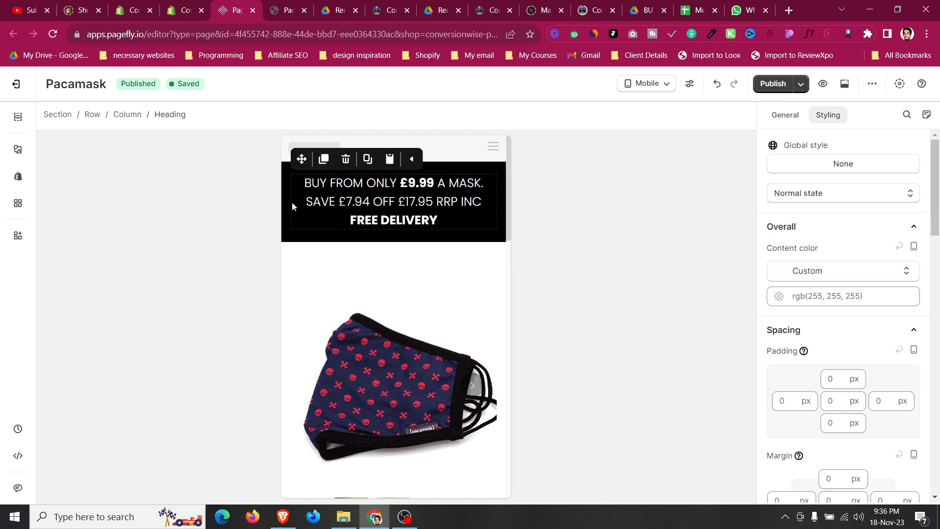
left_click(286, 183)
left_click(356, 180)
scroll(924, 321, "down", 7)
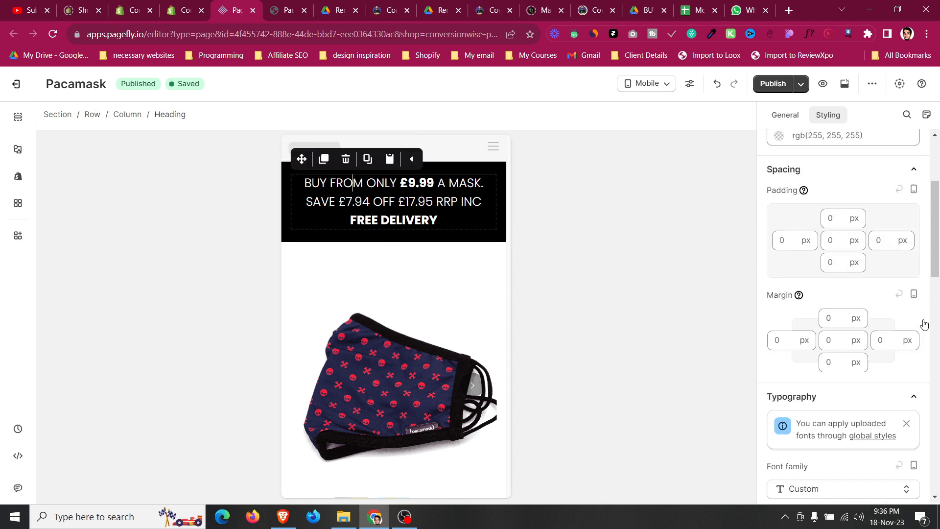
left_click(881, 234)
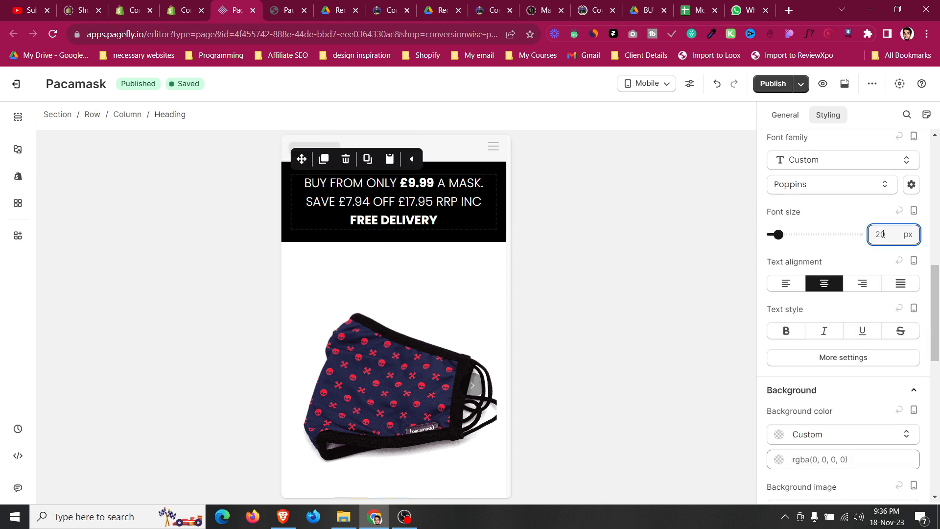
key("BackSpace")
key("BackSpace")
type("14")
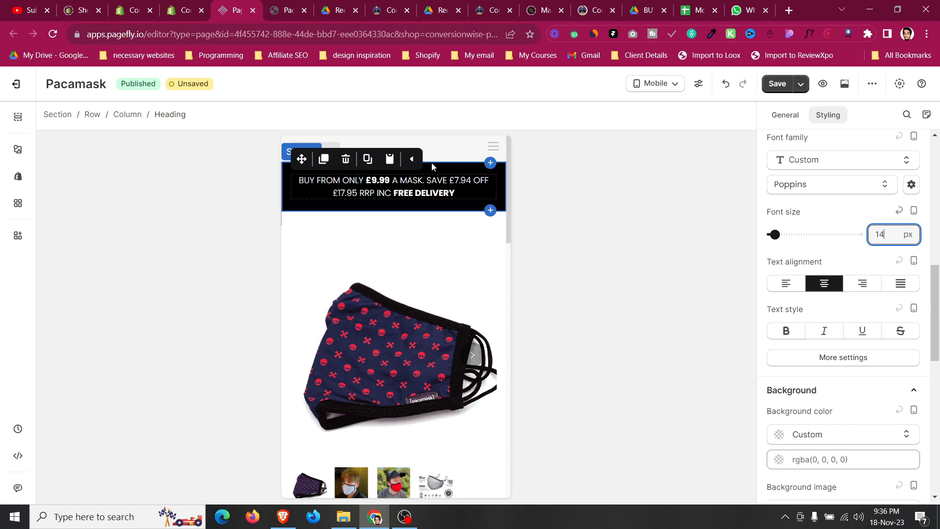
Set the announcement section's top and bottom padding to 0 px on mobile.
left_click(439, 166)
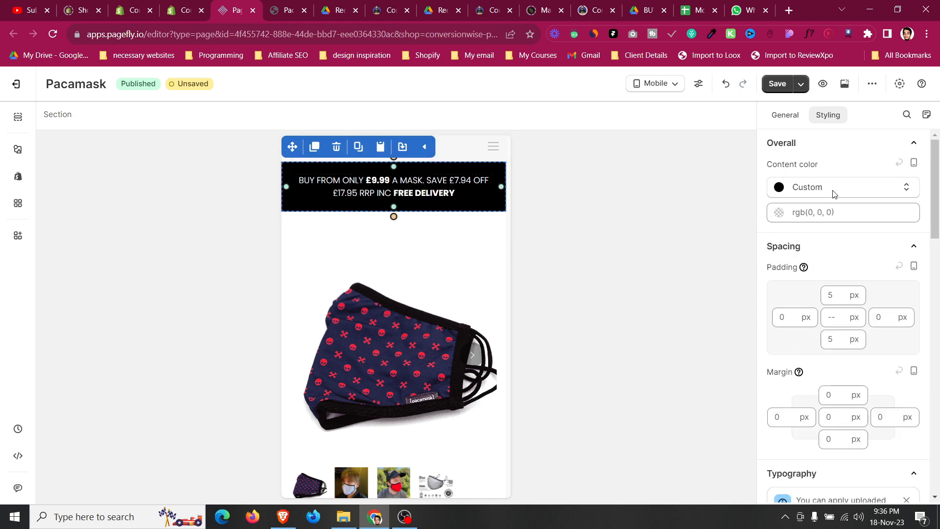
left_click(835, 296)
key("BackSpace")
type("0")
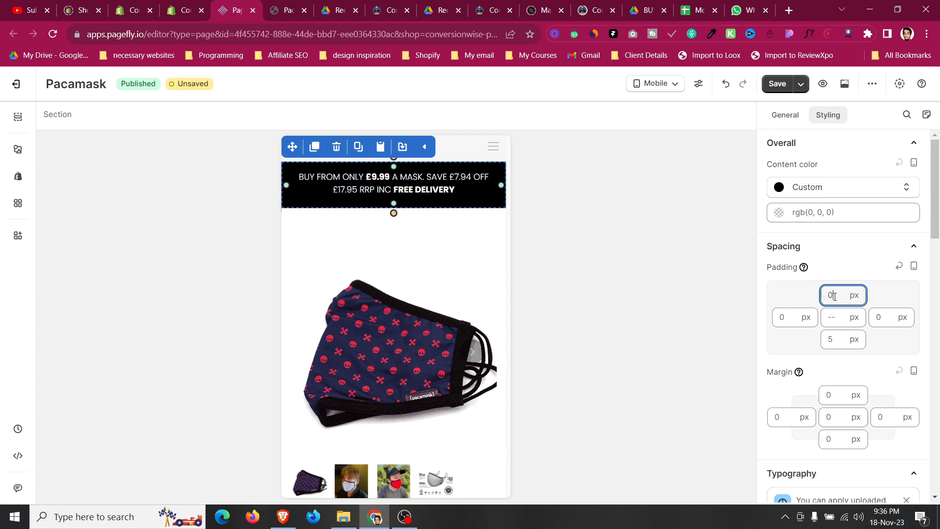
left_click(832, 339)
type("0")
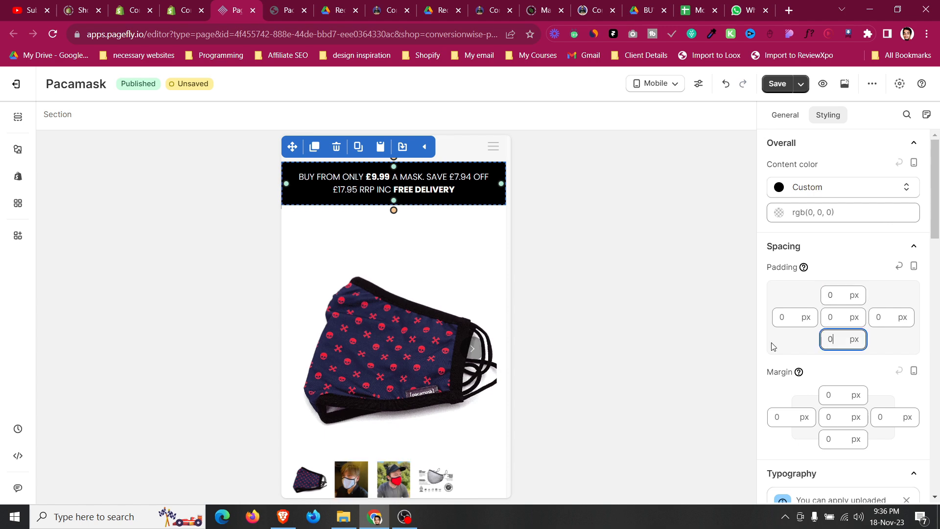
Set the product row's top padding to 0 px on mobile.
left_click(300, 216)
left_click(842, 296)
type("0")
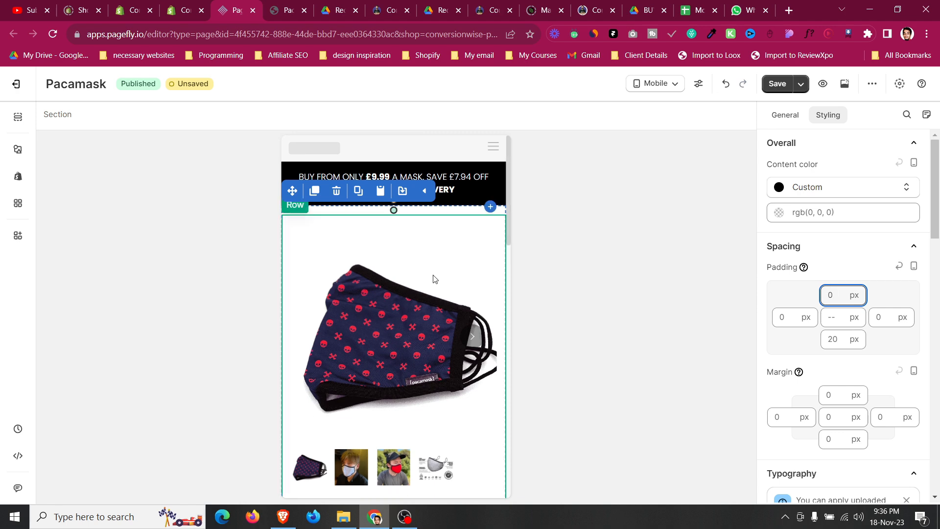
Reduce the column spacing of the inner product details row on mobile.
left_click(355, 222)
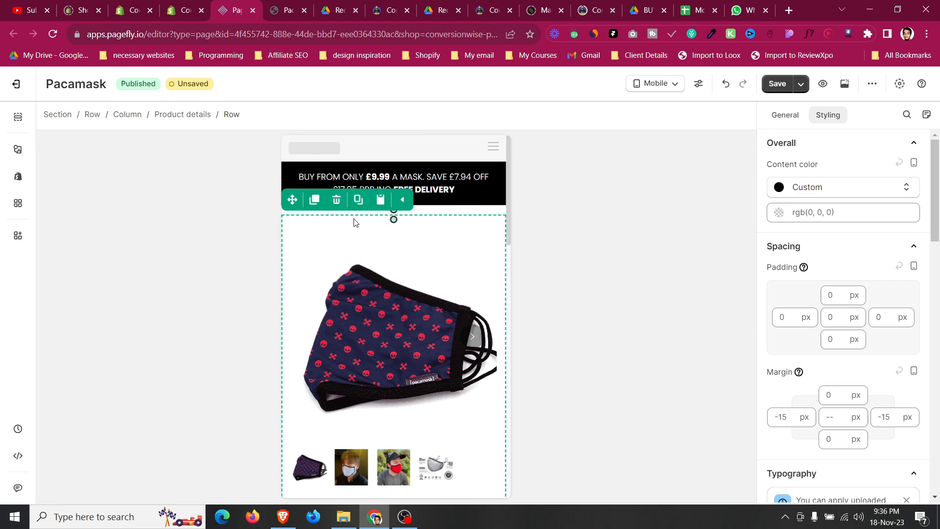
scroll(360, 221, "down", 5)
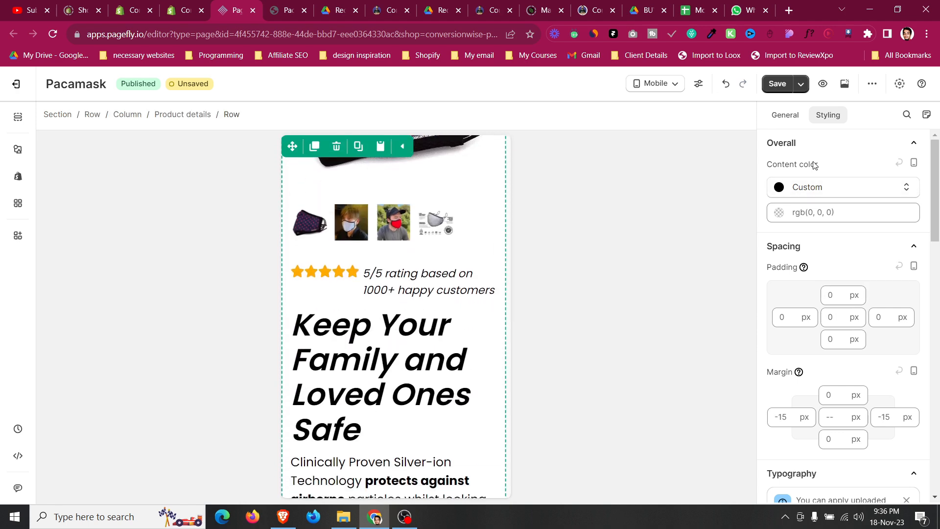
left_click(789, 123)
scroll(861, 313, "down", 4)
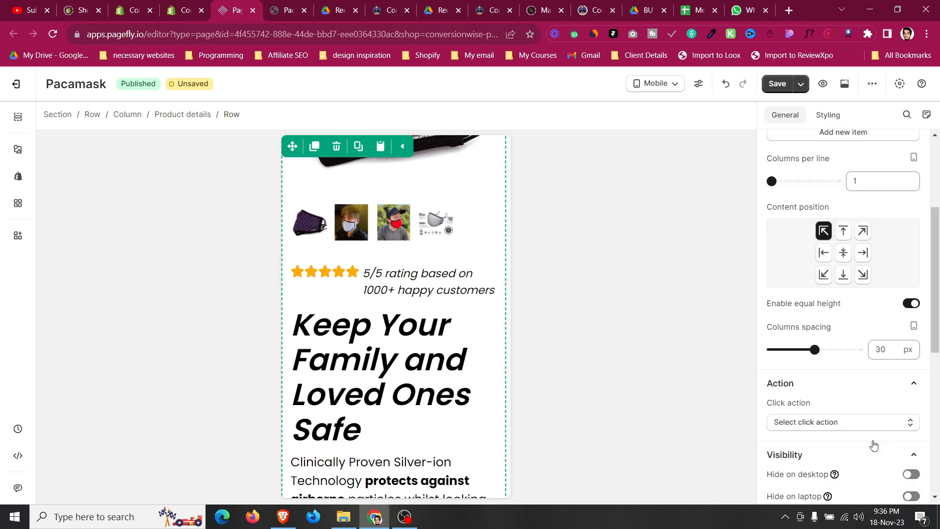
left_click(878, 342)
key("Down")
key("Down")
key("Down")
key("Down")
key("Down")
key("Down")
key("Down")
key("Down")
key("Down")
key("Down")
key("Down")
key("Down")
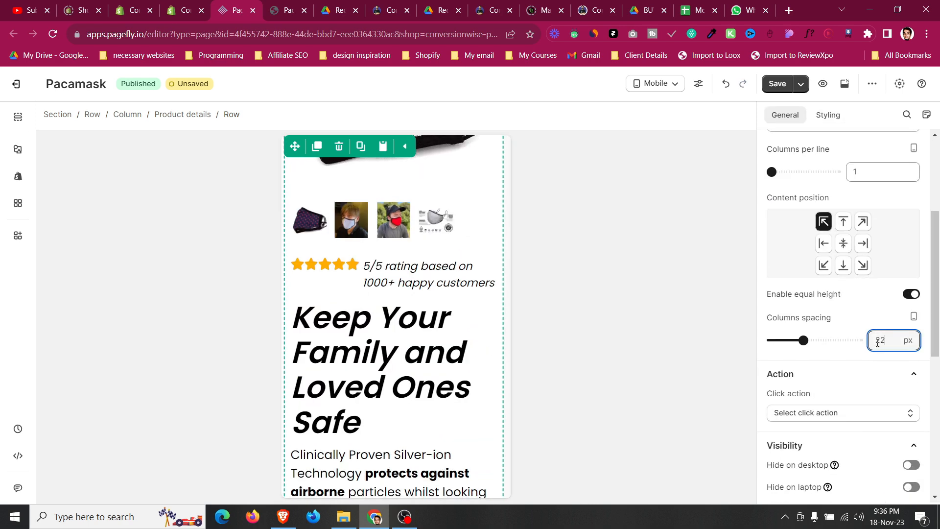
key("Down")
key("Down")
key("Down")
key("Down")
key("Down")
key("Down")
key("Down")
key("Down")
key("Down")
key("Down")
key("Down")
key("Down")
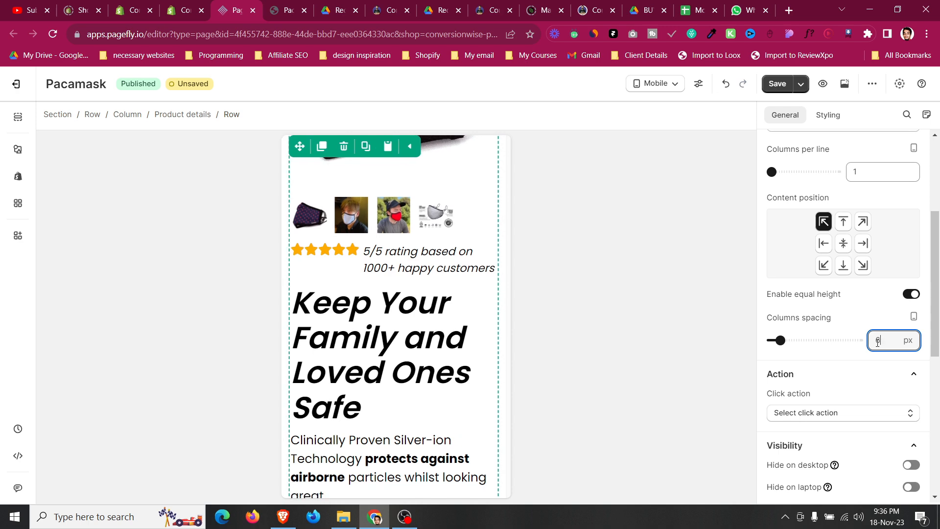
key("Up")
key("Up")
key("Up")
key("Up")
key("Up")
key("Up")
Set the product media thumbnail list's item spacing to 0 px.
scroll(505, 346, "up", 5)
scroll(450, 406, "down", 1)
left_click(451, 406)
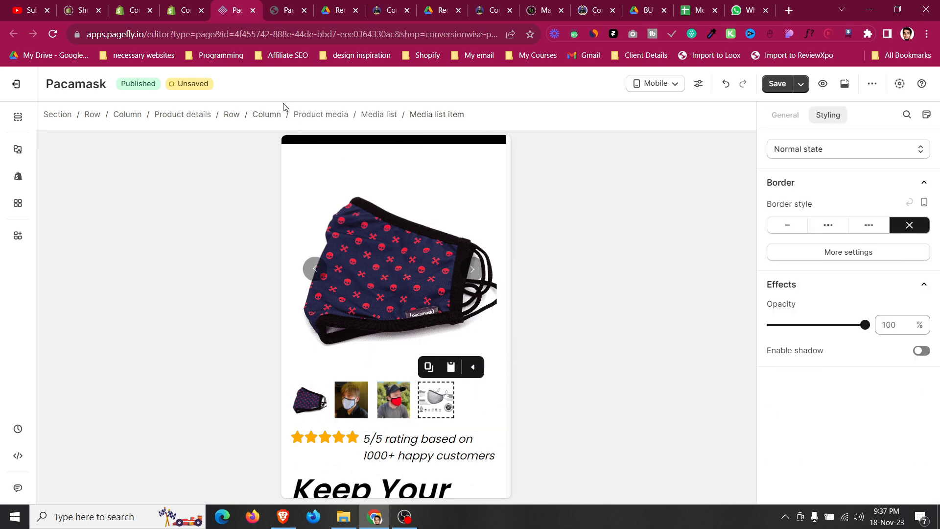
left_click(390, 116)
left_click(870, 236)
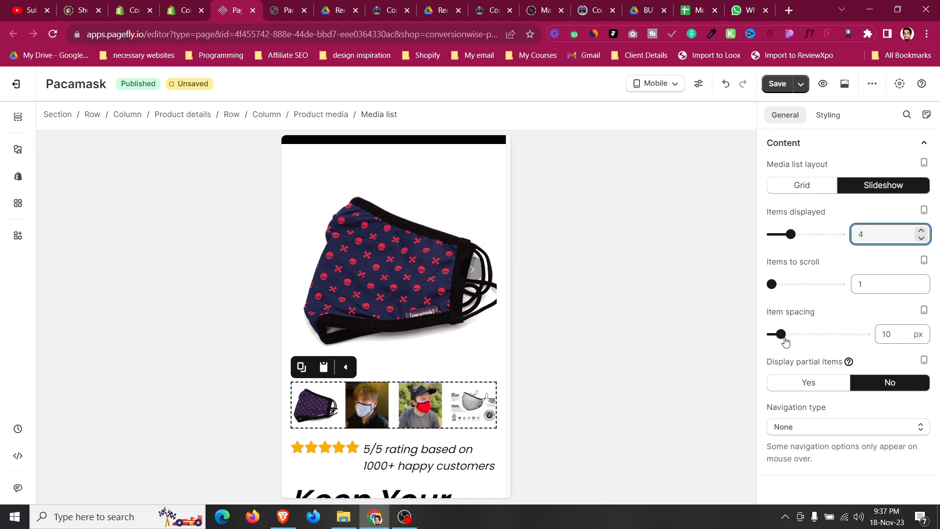
left_click_drag(782, 336, 751, 334)
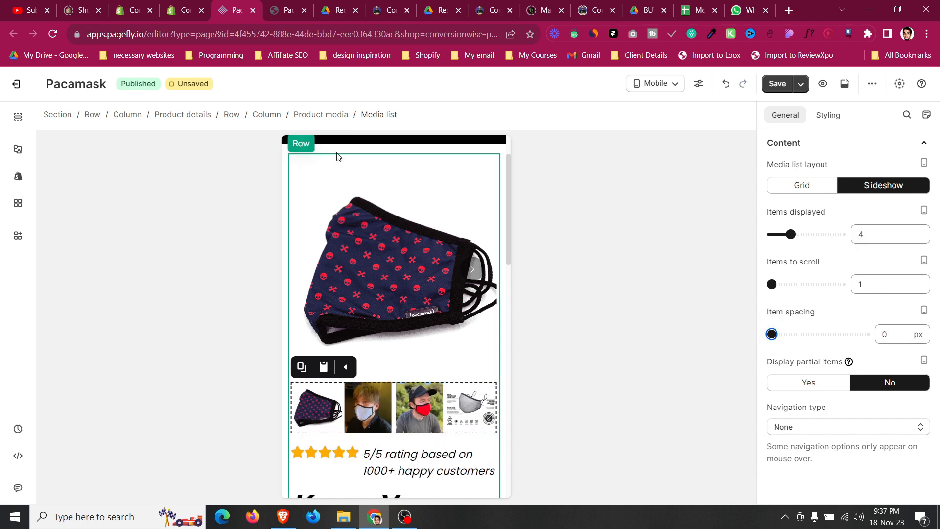
Set the star rating block's display style to Block and center its text alignment.
scroll(336, 153, "down", 4)
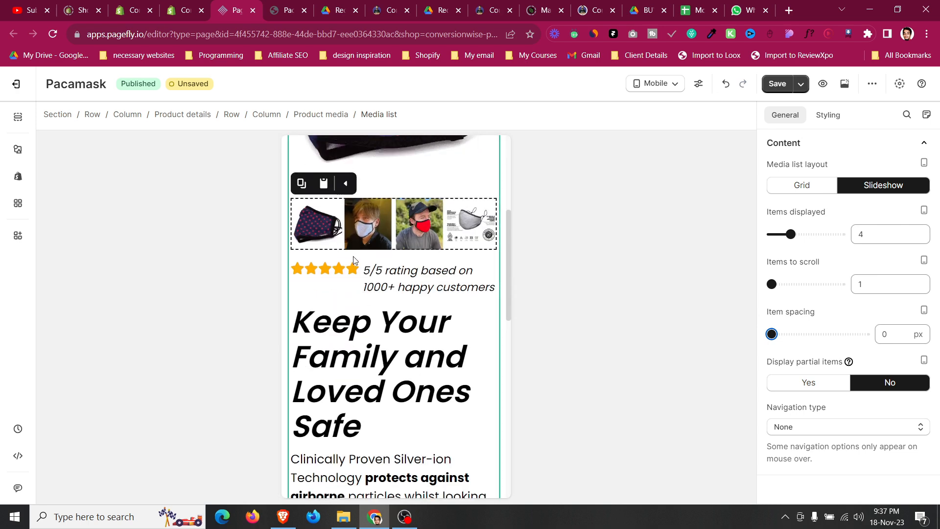
left_click(353, 258)
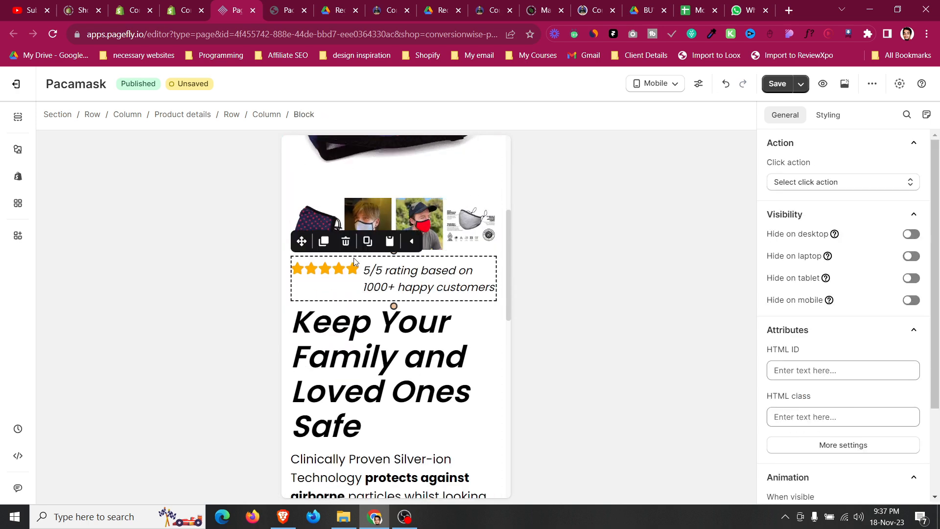
left_click(824, 116)
scroll(845, 240, "down", 10)
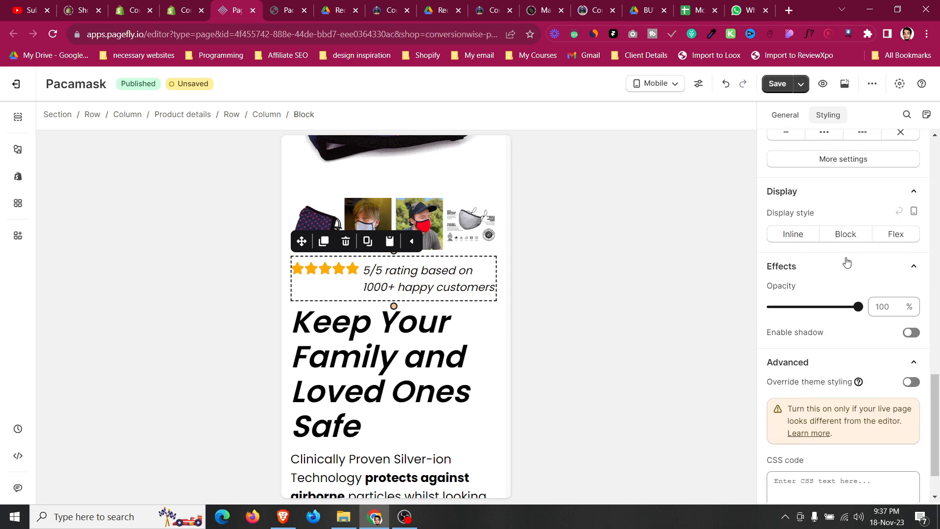
left_click(844, 236)
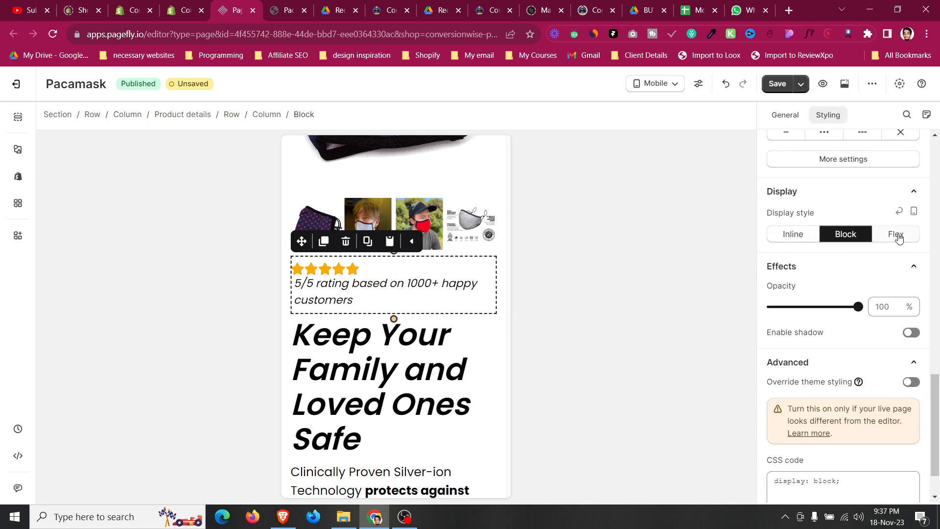
scroll(848, 252, "up", 8)
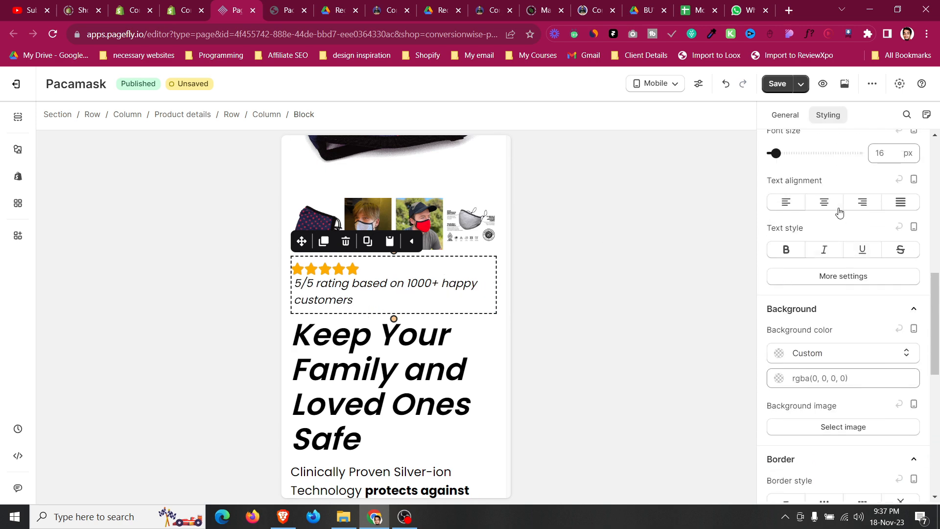
left_click(825, 202)
Set the rating paragraph's top margin to 5 px and left margin to 0 px.
left_click(393, 301)
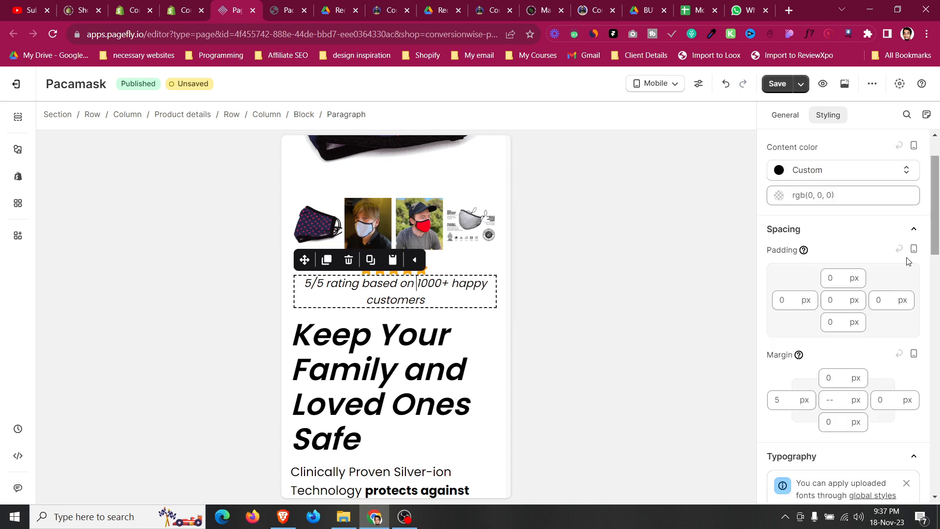
scroll(832, 374, "up", 2)
left_click(833, 439)
type("5")
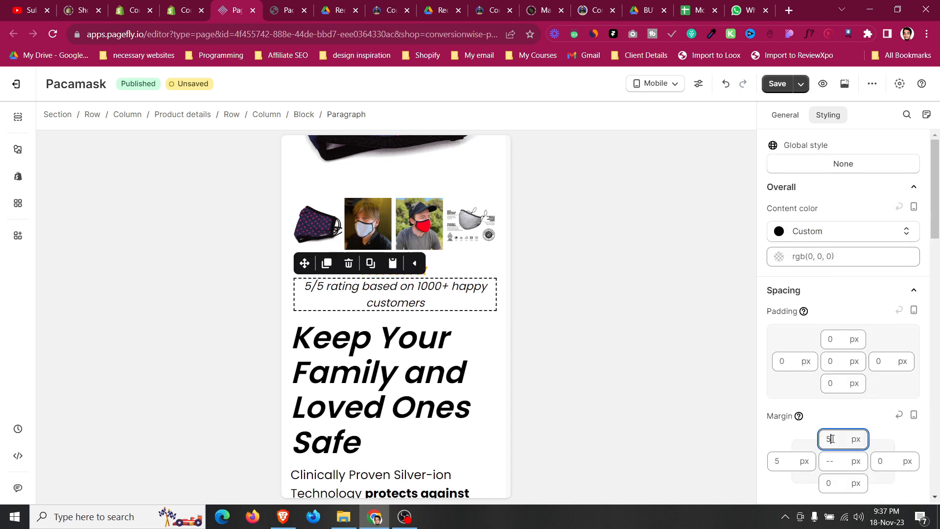
left_click(787, 460)
type("-1")
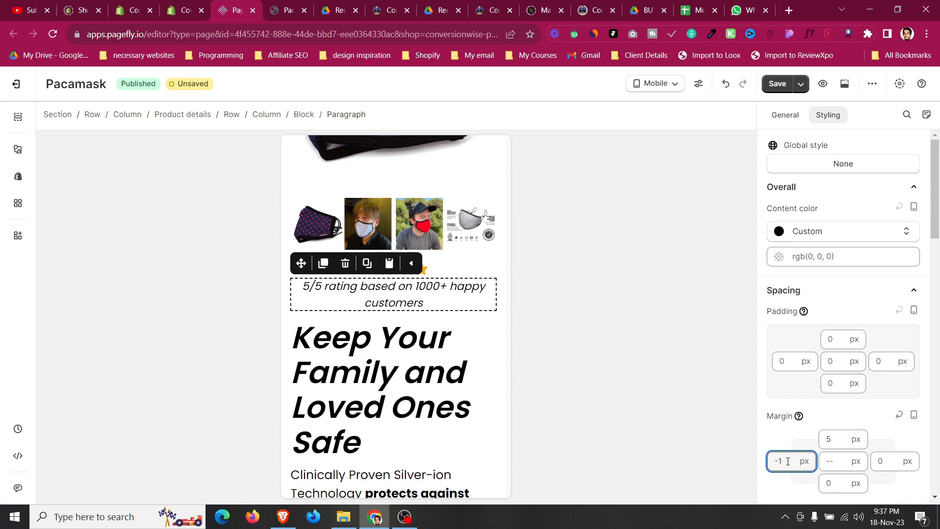
scroll(877, 381, "down", 6)
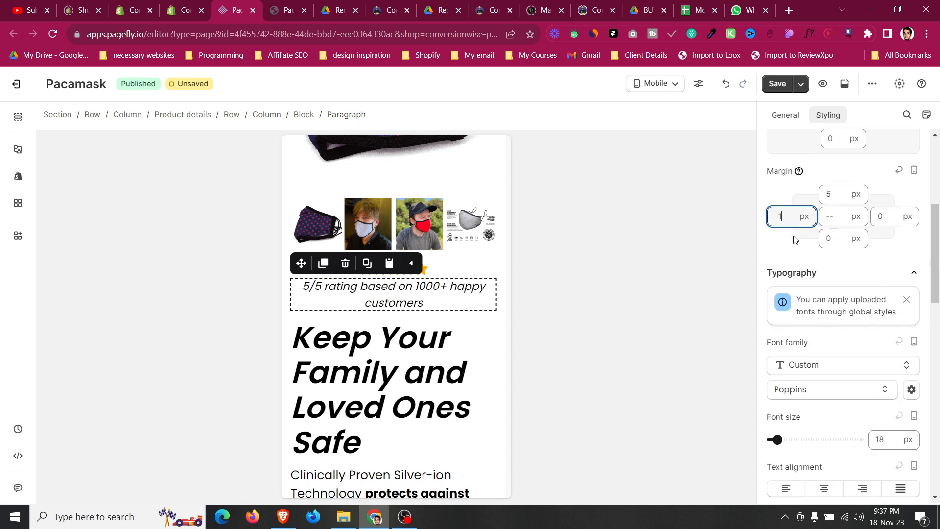
key("BackSpace")
key("BackSpace")
type("0")
Set the rating paragraph's font size to 14 px and its line height to 19 px.
scroll(894, 335, "down", 1)
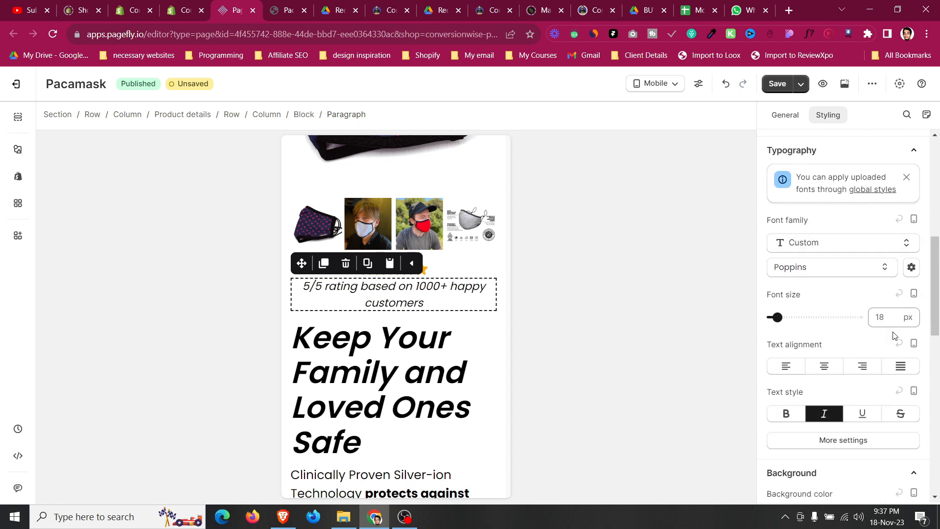
type("14")
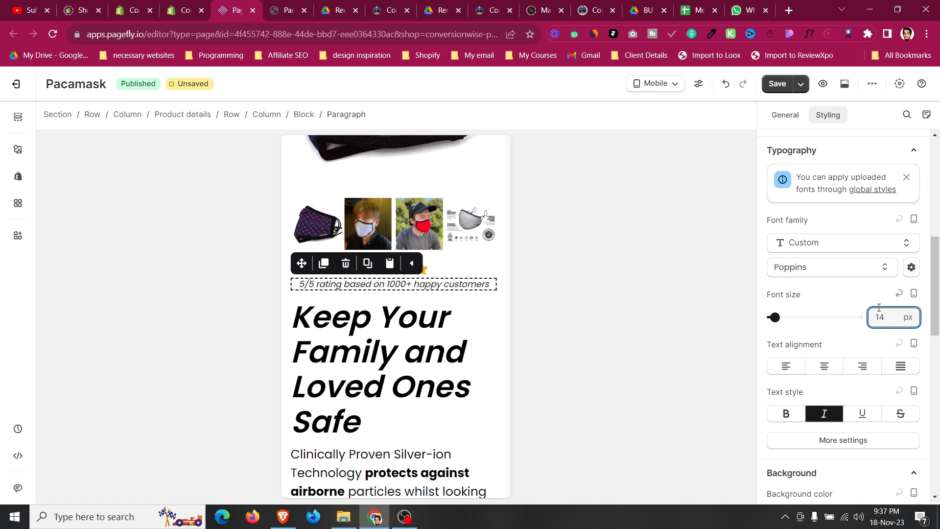
left_click(854, 444)
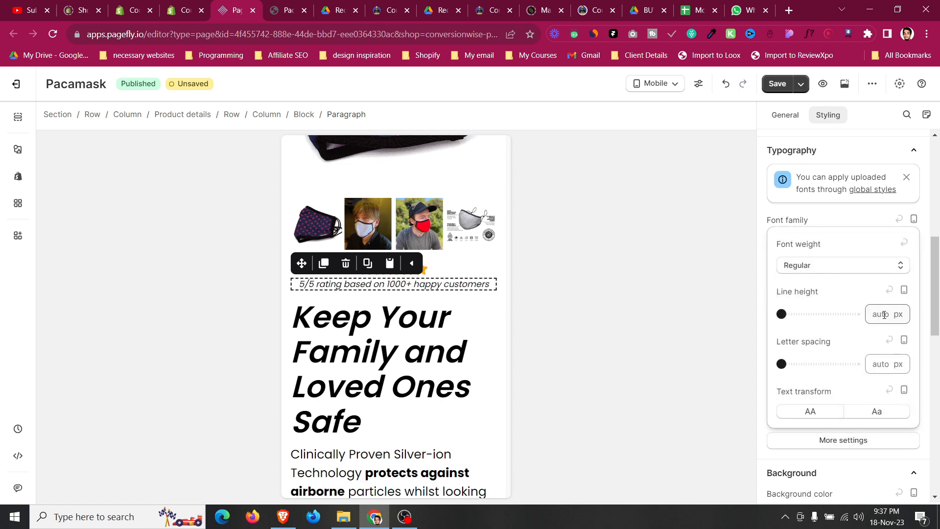
type("19")
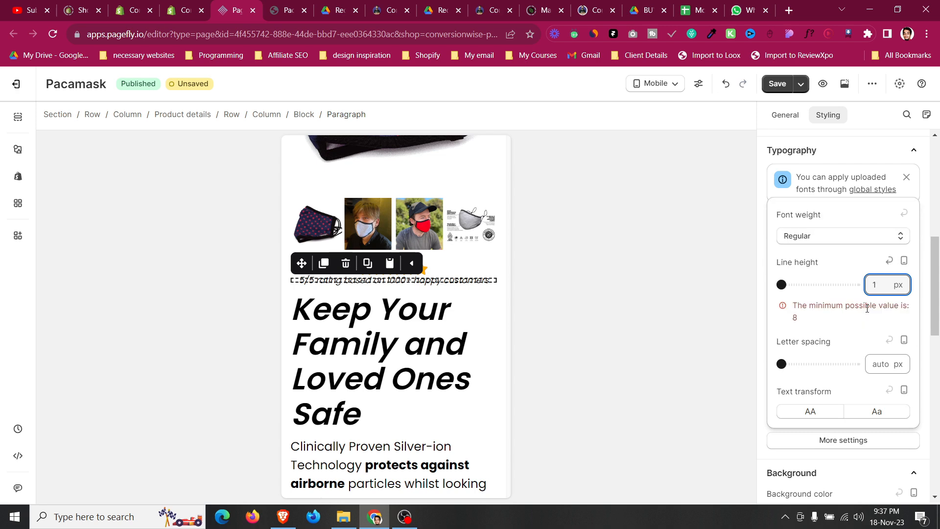
Set the main heading's font size to 30 px on mobile.
left_click(395, 353)
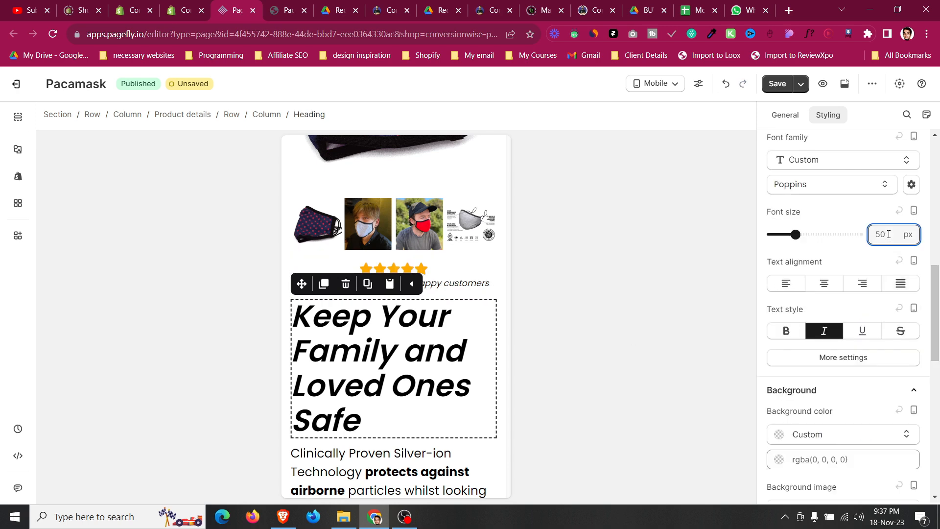
key("BackSpace")
key("BackSpace")
type("30")
Set the main heading's line height to 37 px and center its text alignment.
left_click(890, 358)
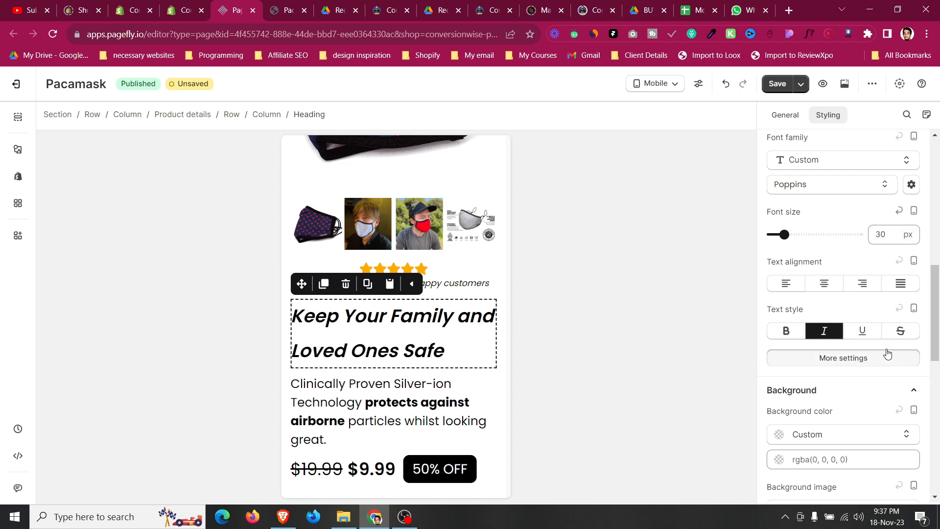
type("1")
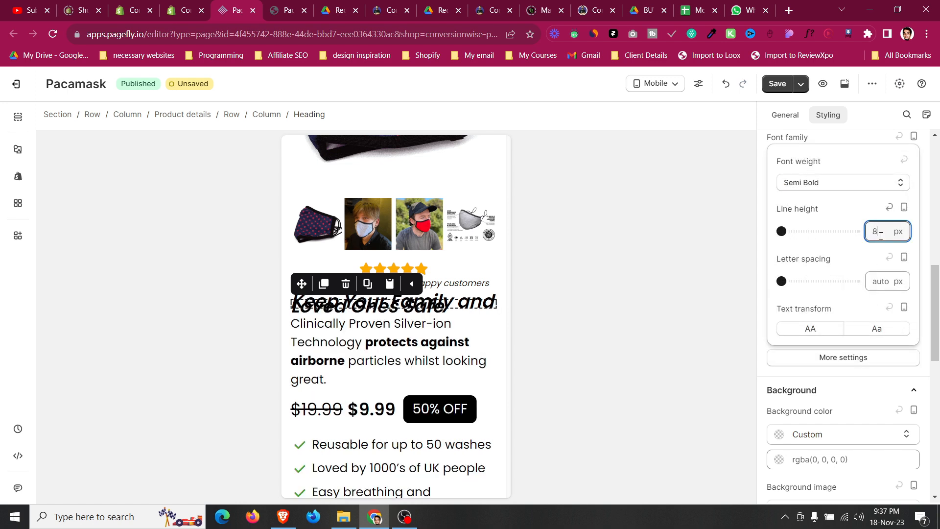
key("Up")
key("Up")
key("Up")
key("Up")
key("Up")
key("Up")
key("Up")
key("Up")
key("Up")
key("Up")
key("Up")
key("Up")
key("Up")
key("Up")
key("Up")
key("Up")
key("Up")
key("Up")
key("Up")
key("Up")
key("Up")
key("Up")
key("Up")
key("Up")
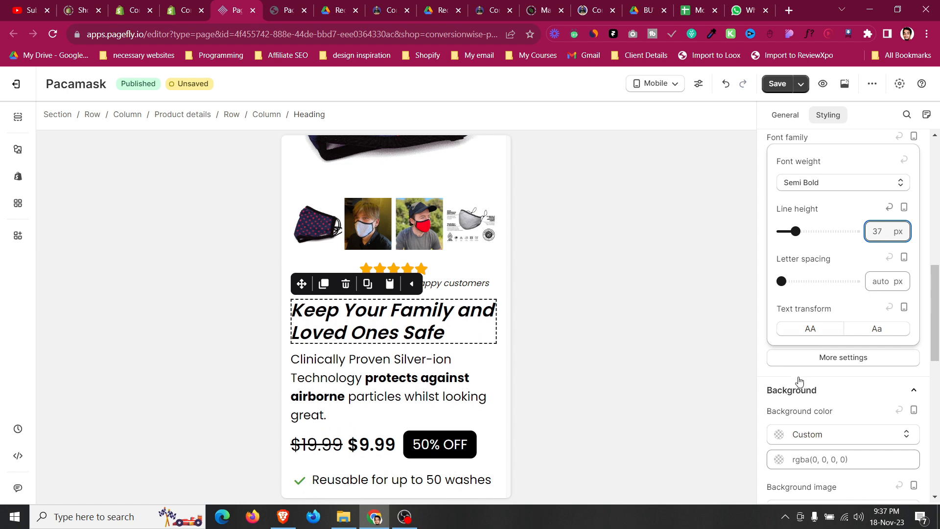
left_click(799, 382)
left_click(825, 285)
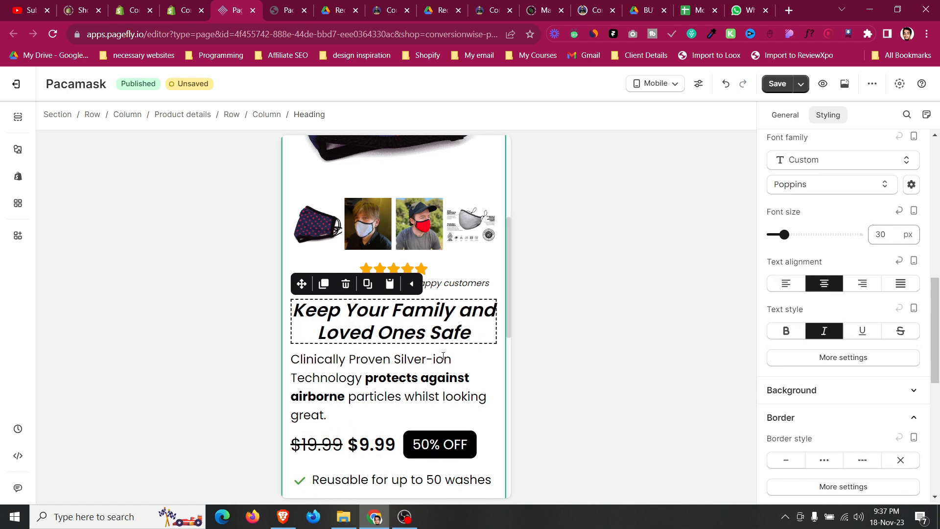
Reduce the description paragraph's font size to 16 px.
left_click(422, 396)
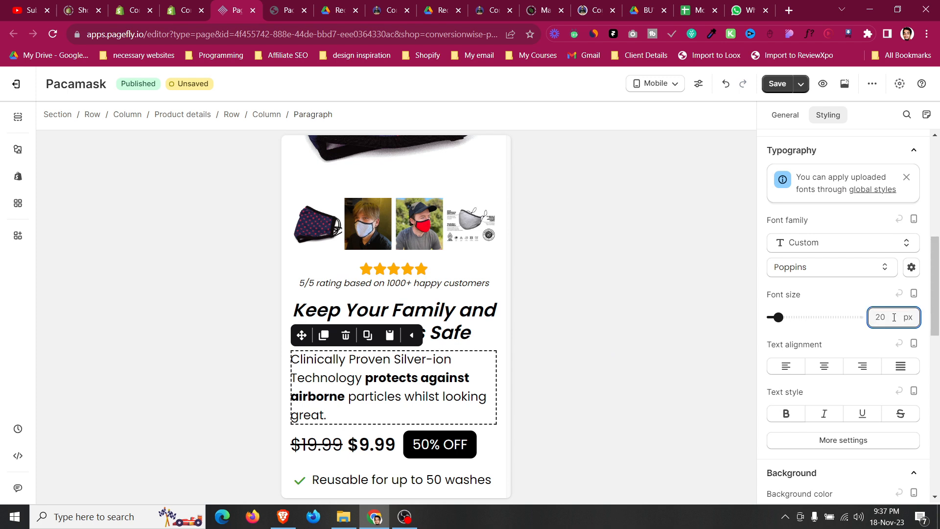
key("Down")
key("Down")
key("Down")
key("Down")
Set the description paragraph's line height to 22 px and center its text alignment.
left_click(863, 445)
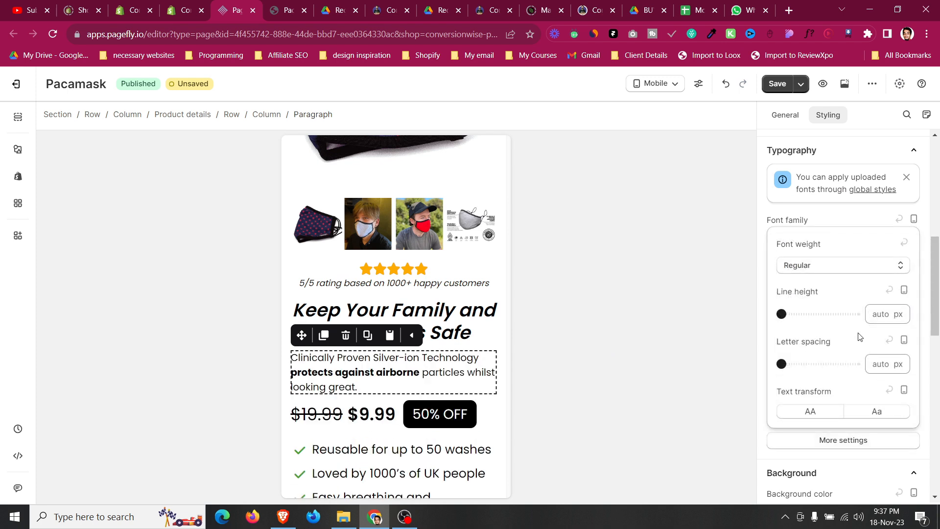
type("22")
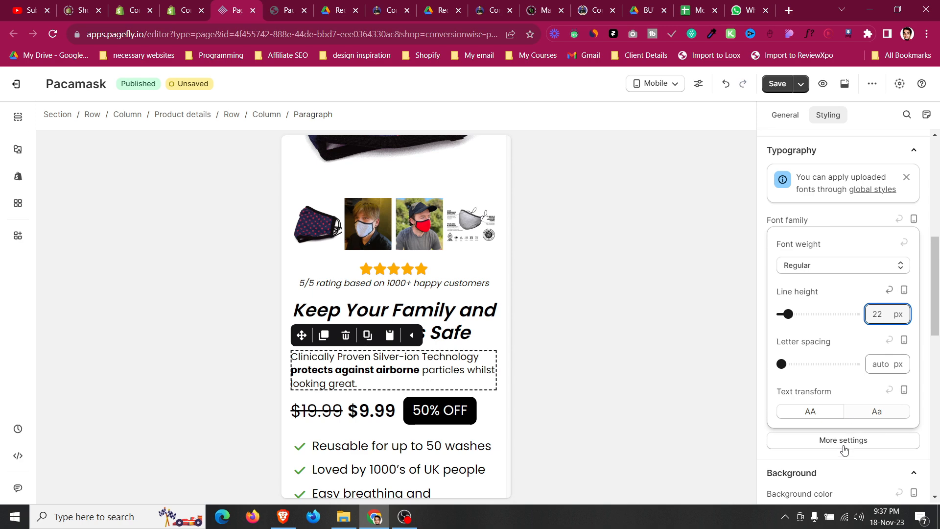
left_click(772, 454)
left_click(821, 368)
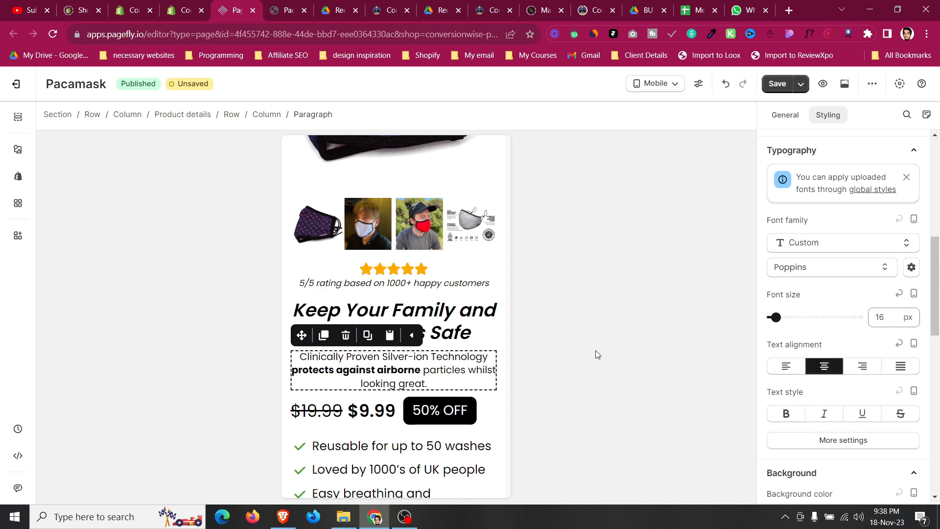
Set the description paragraph's top and bottom margins to 5 px.
left_click(458, 323)
scroll(838, 292, "up", 5)
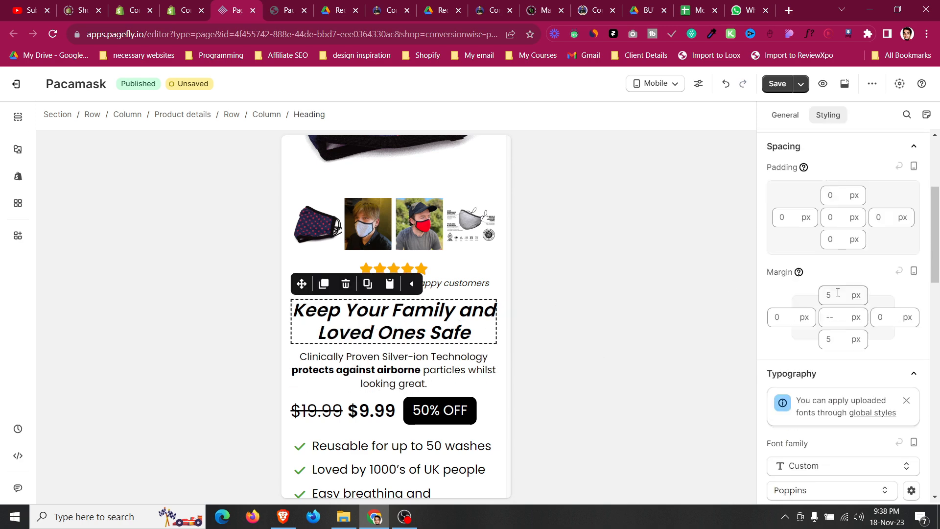
left_click(398, 369)
scroll(835, 325, "up", 5)
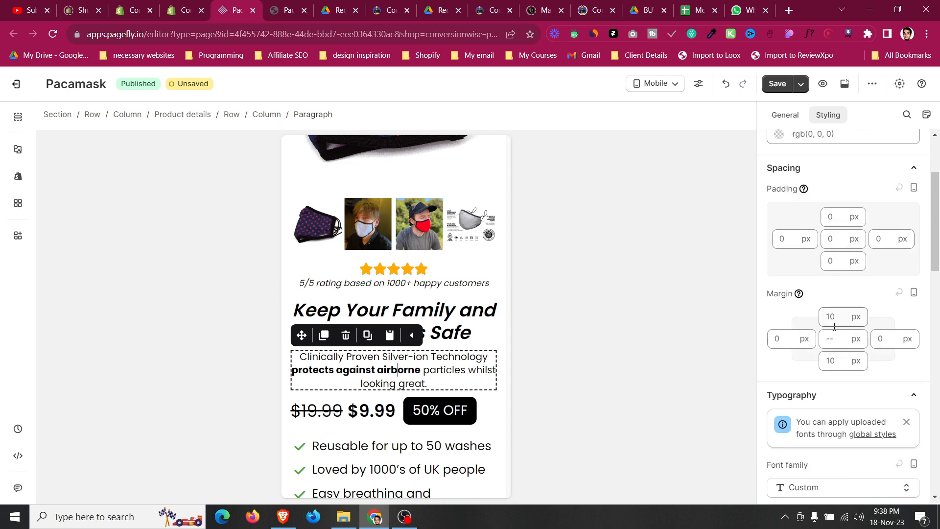
type("3")
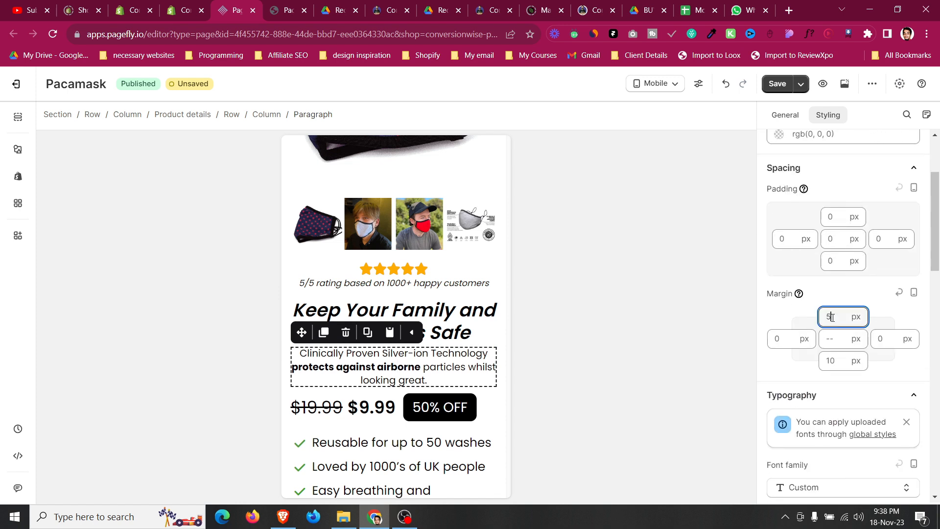
left_click(833, 356)
key("BackSpace")
key("BackSpace")
type("6")
key("BackSpace")
type("5")
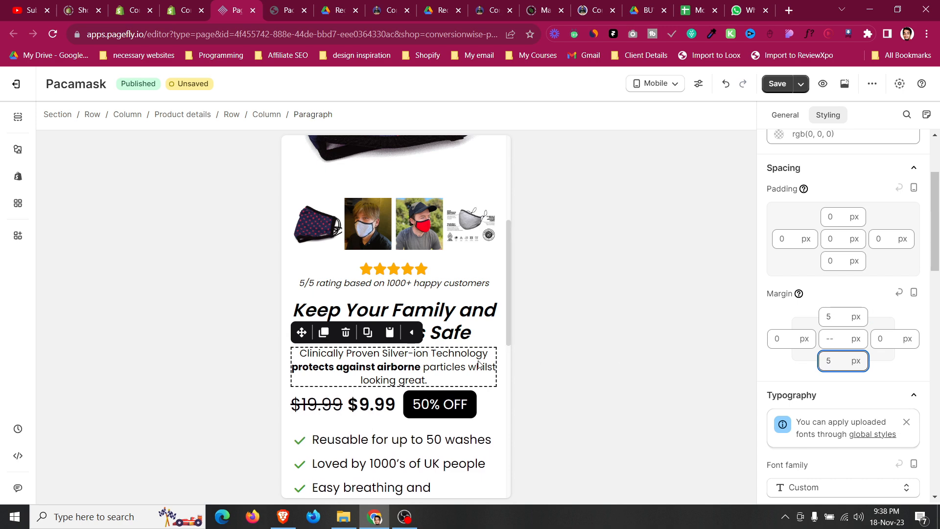
Set the price block's display style to Flex and justify its content to Center.
left_click(486, 404)
scroll(856, 329, "down", 2)
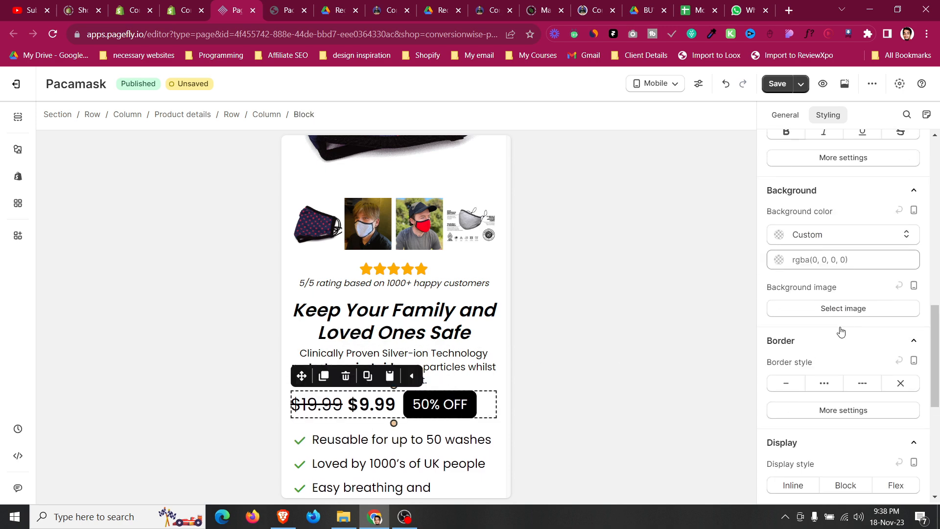
scroll(840, 331, "up", 5)
scroll(832, 336, "down", 10)
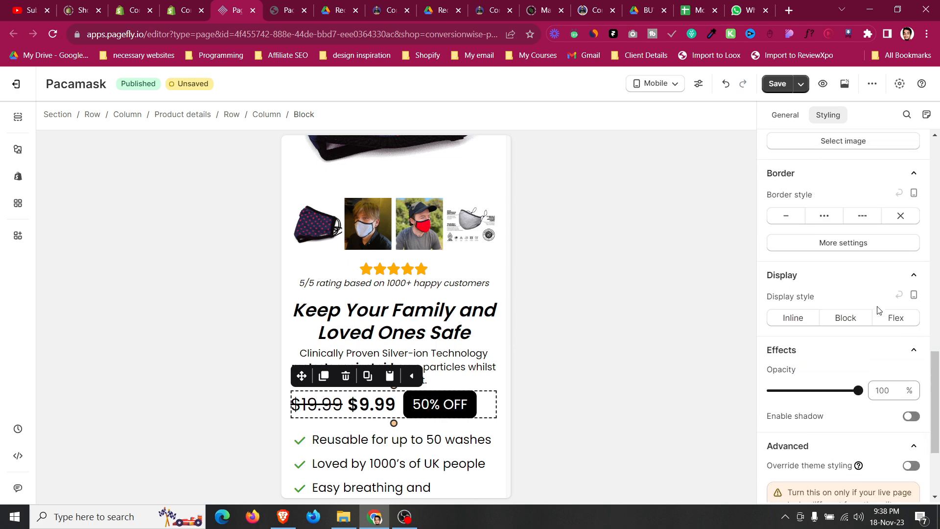
left_click(890, 172)
scroll(829, 247, "down", 2)
left_click(815, 196)
left_click(812, 240)
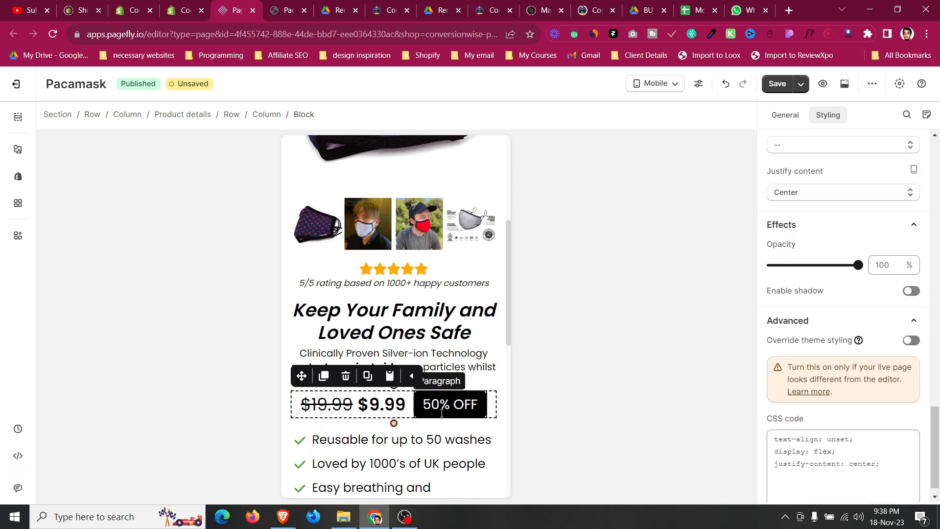
Set the 50% OFF badge's font size to 19 px.
left_click(431, 404)
scroll(865, 277, "up", 3)
scroll(866, 277, "down", 6)
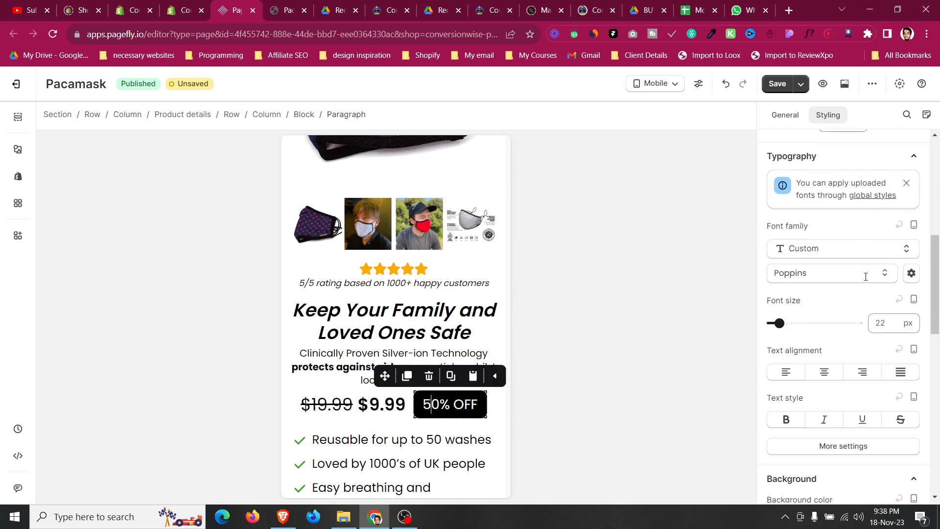
type("19")
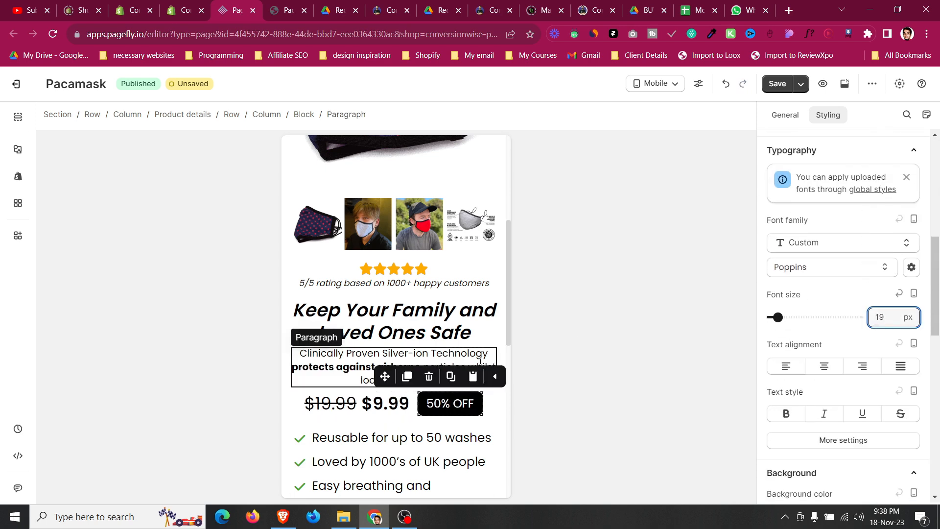
Set both the compare-at price and the sale price font sizes to 24 px.
left_click(336, 399)
scroll(877, 342, "down", 5)
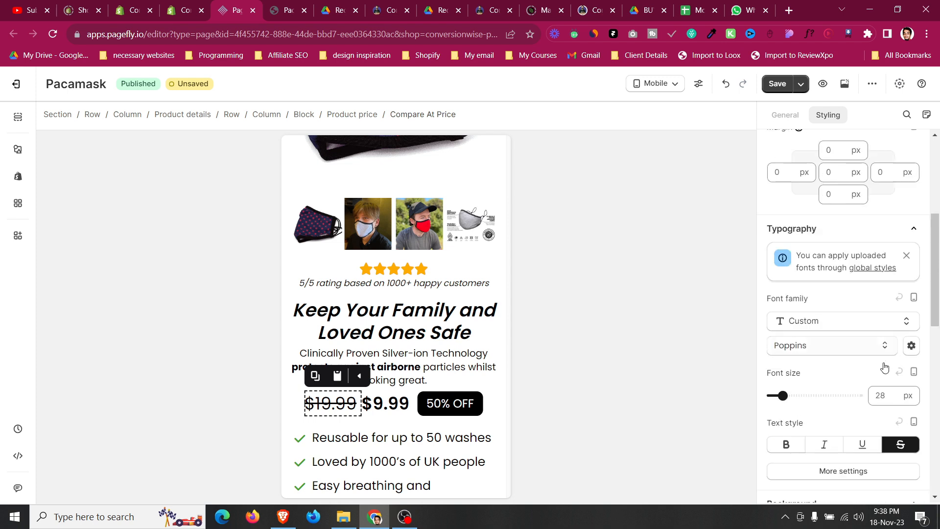
type("24")
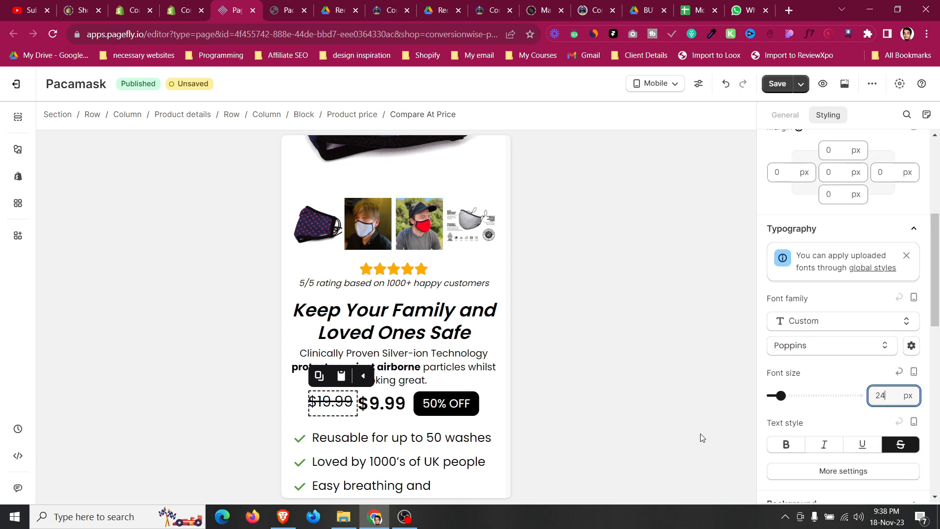
left_click(384, 413)
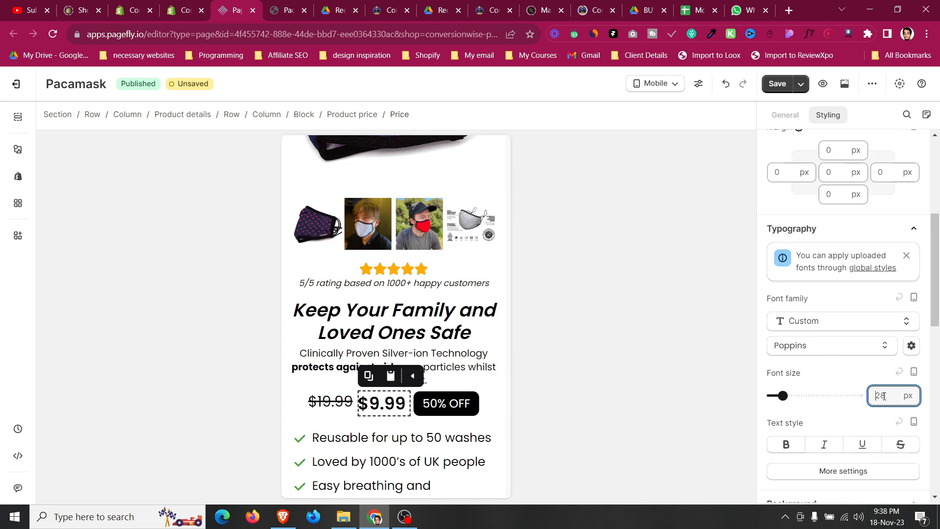
type("24")
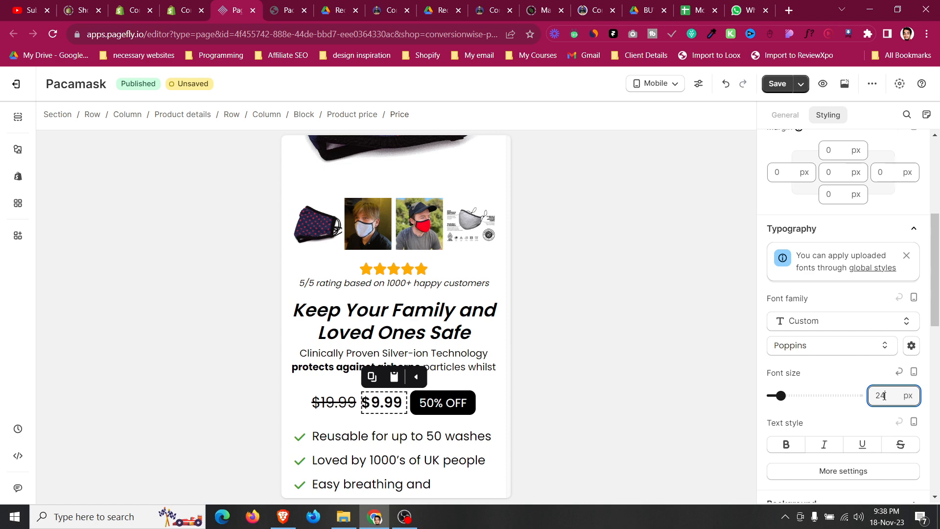
Set the price block's top margin to 5 px.
left_click(297, 406)
scroll(832, 284, "up", 10)
scroll(826, 263, "up", 5)
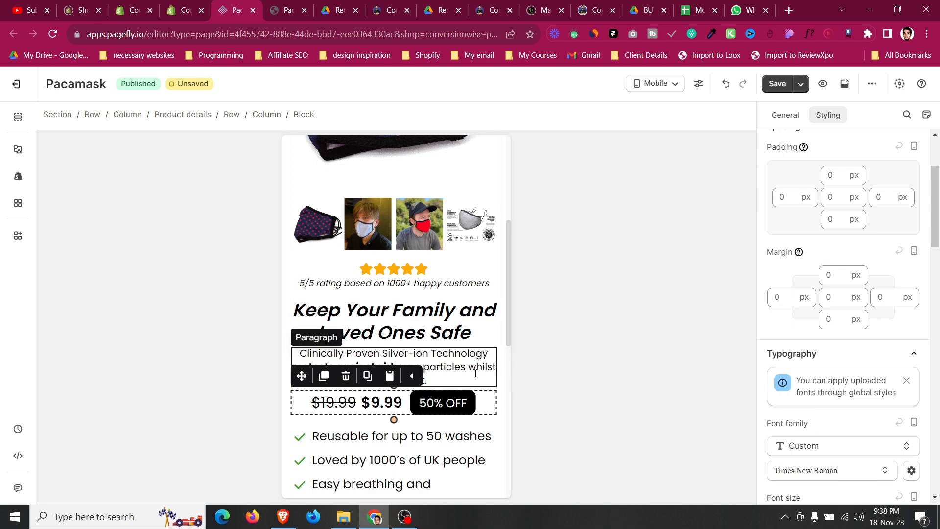
left_click(476, 373)
left_click(306, 406)
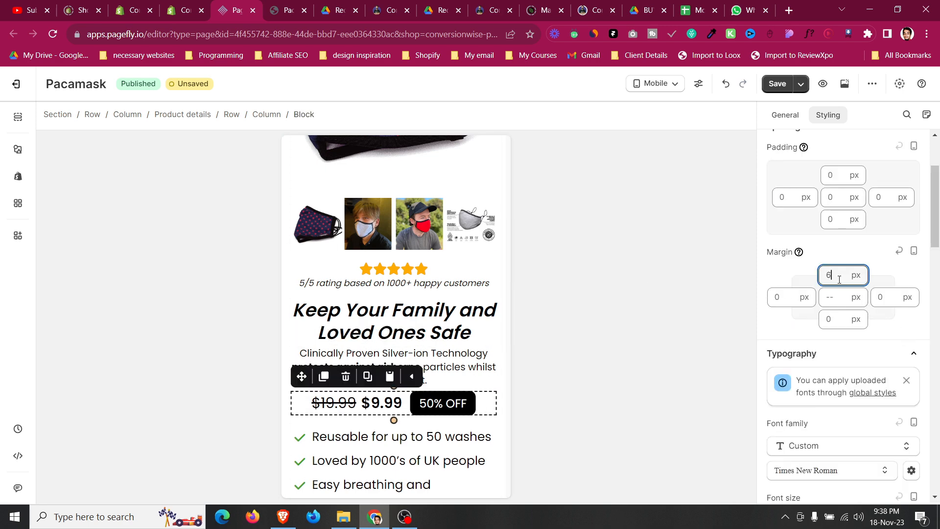
scroll(364, 314, "down", 3)
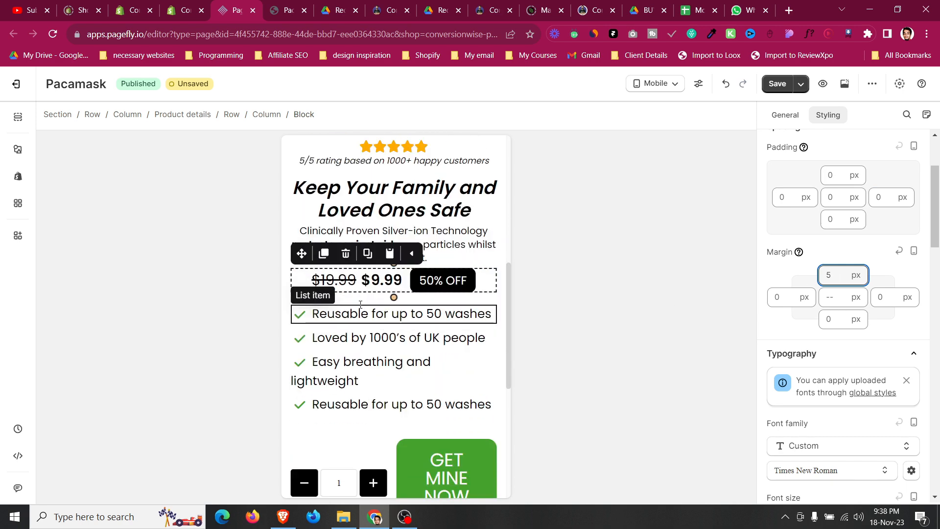
Set the first feature list item's font size to 17 px.
left_click(360, 309)
left_click(361, 309)
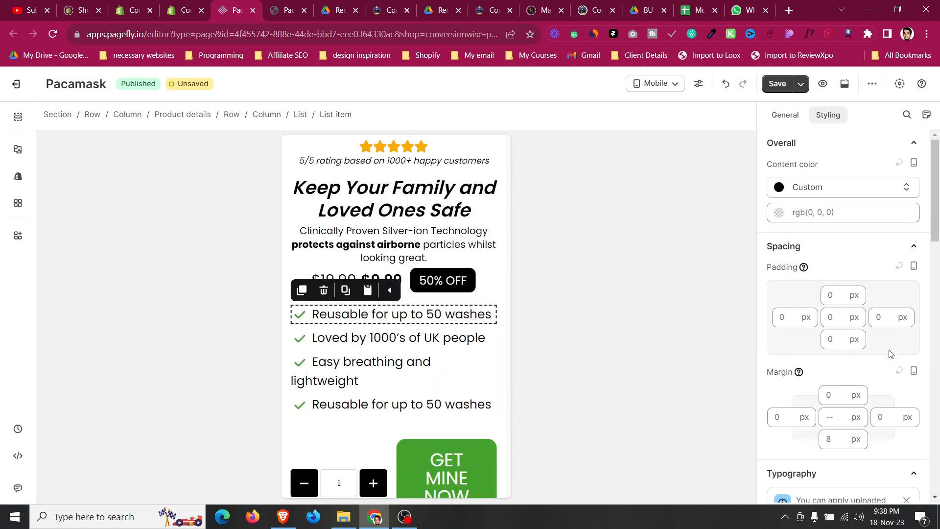
scroll(894, 349, "down", 5)
type("17")
Set the first list item's check icon size to 17 px.
left_click(299, 313)
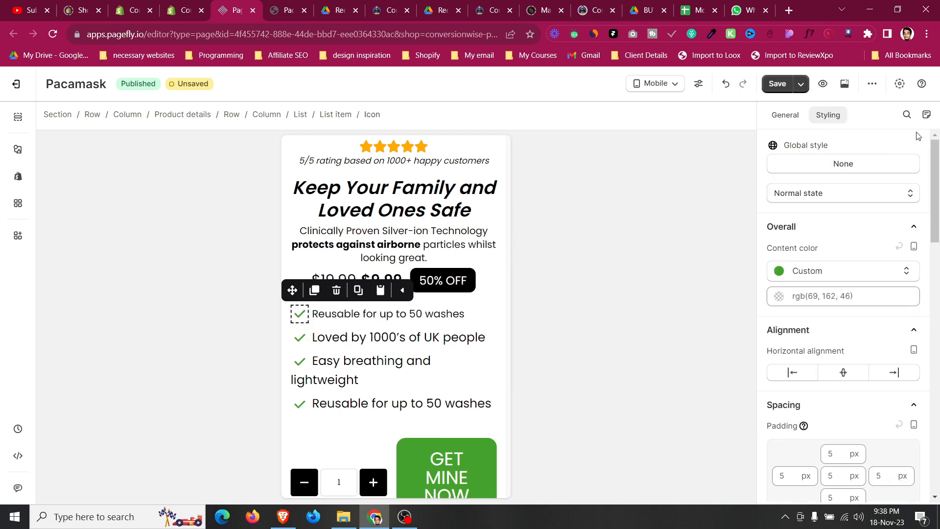
left_click(789, 121)
type("17")
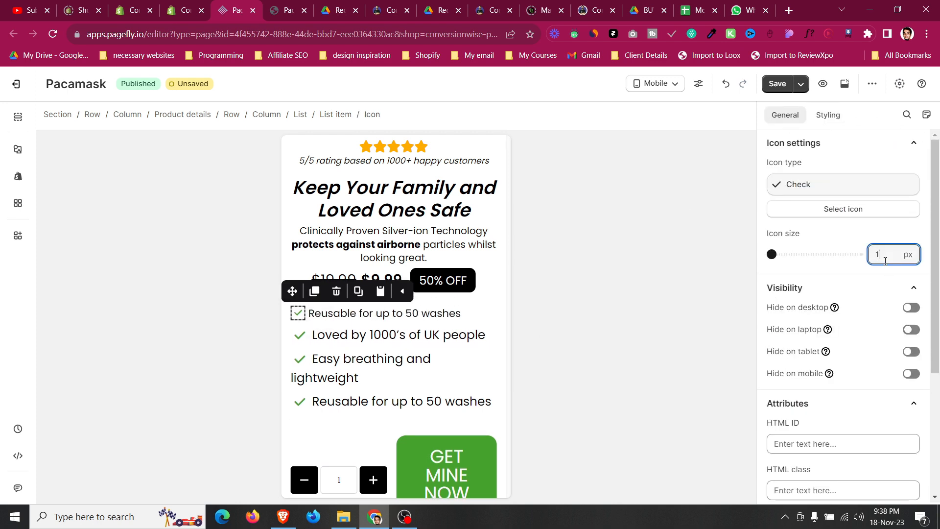
Copy the first check icon's styles and paste them onto the second list item's icon.
left_click(302, 316)
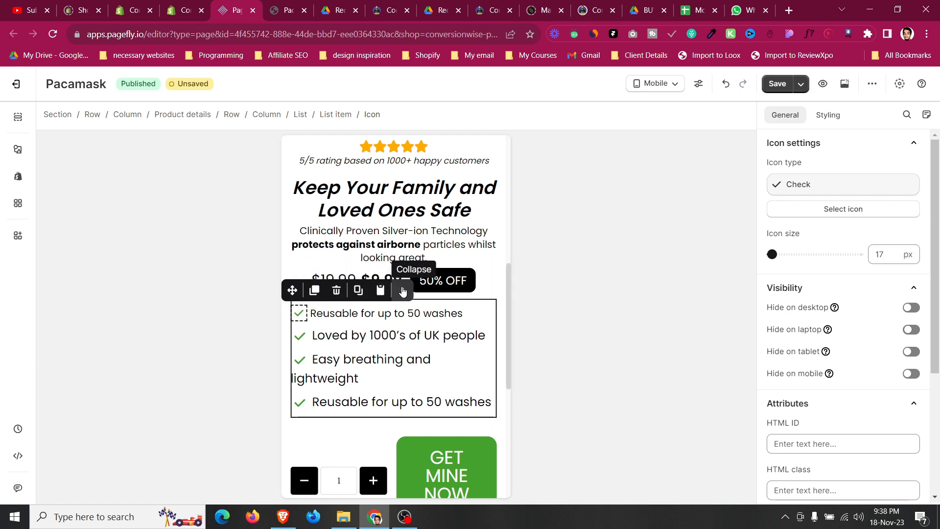
left_click(364, 293)
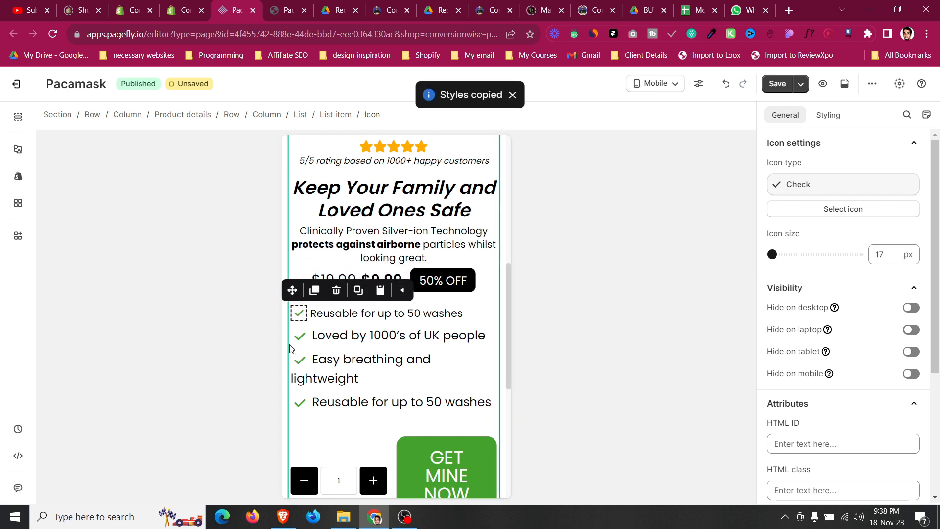
left_click(299, 336)
left_click(376, 316)
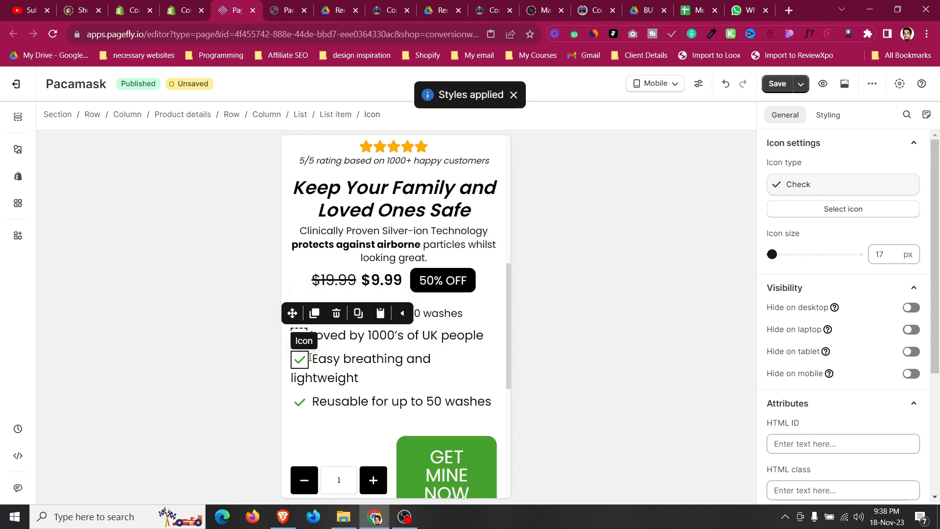
Paste the copied check icon styles onto the third and fourth list items' icons.
left_click(300, 360)
left_click(300, 401)
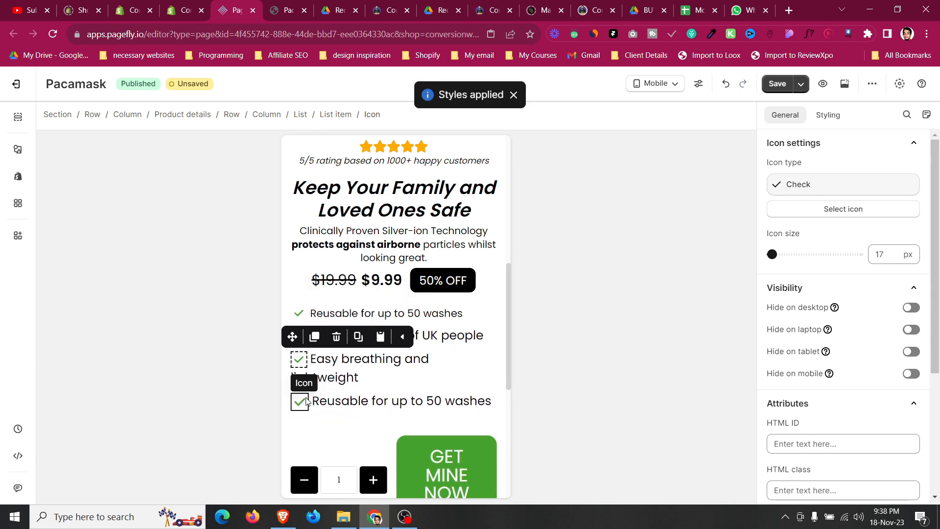
left_click(380, 379)
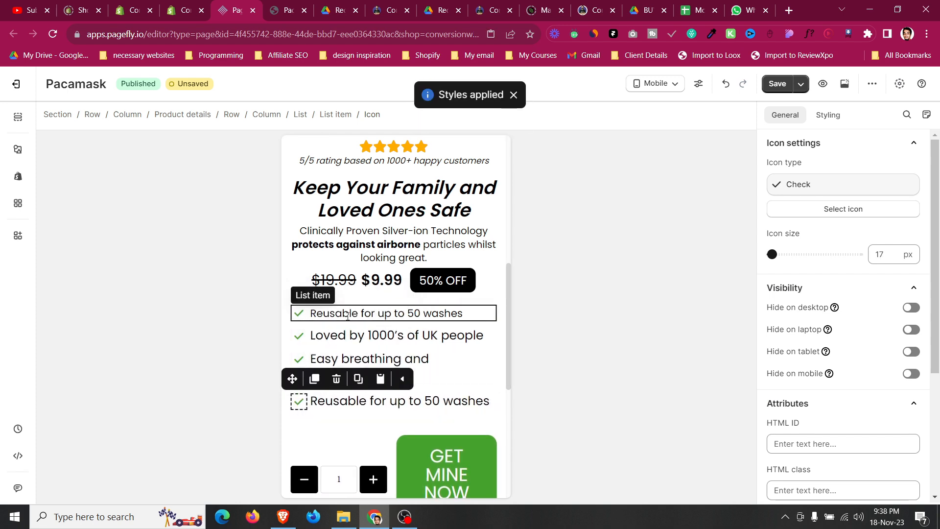
Copy the first feature list item's styles and paste them onto the second, third and fourth list items.
left_click(347, 316)
left_click(352, 291)
left_click(349, 338)
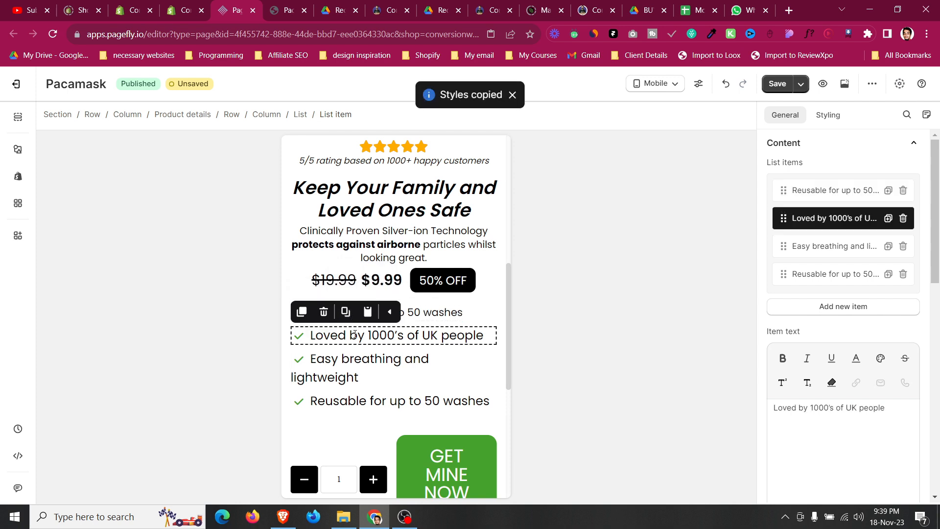
left_click(368, 312)
left_click(337, 359)
left_click(367, 333)
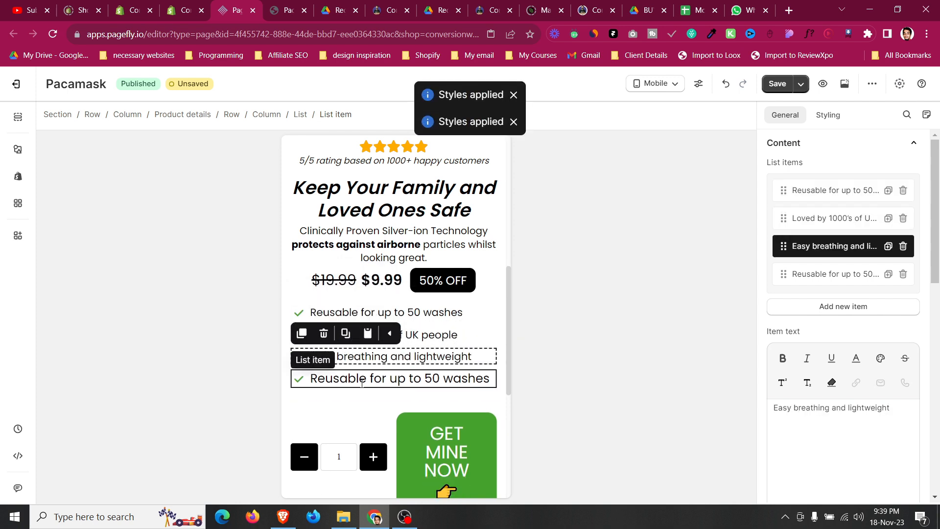
left_click(362, 382)
left_click(367, 355)
Set the quantity and add-to-cart block's display style to Block and center-align its content.
left_click(344, 428)
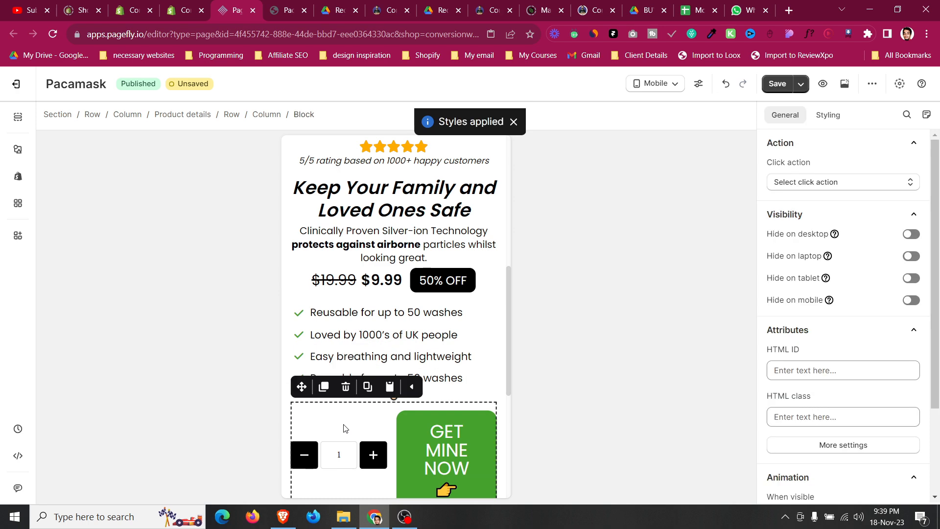
left_click(829, 116)
scroll(842, 252, "down", 8)
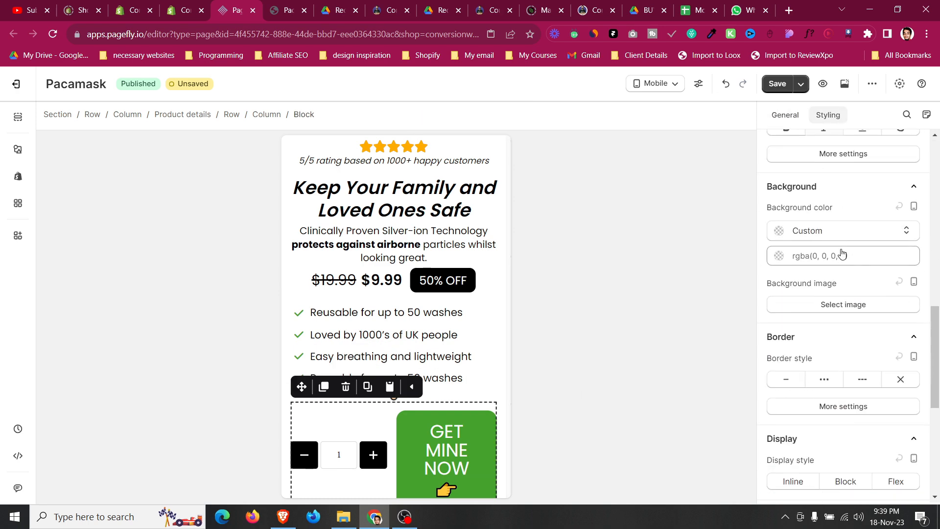
scroll(841, 253, "up", 3)
scroll(828, 216, "down", 10)
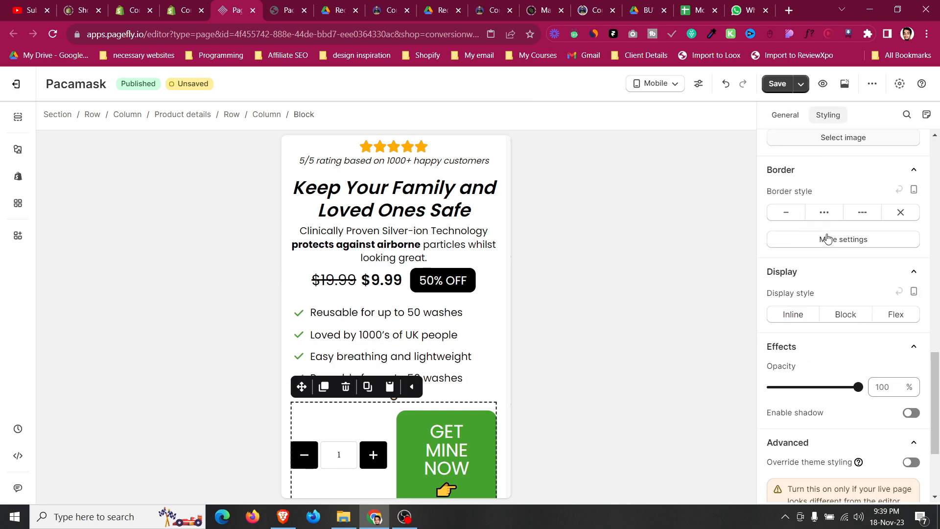
left_click(840, 180)
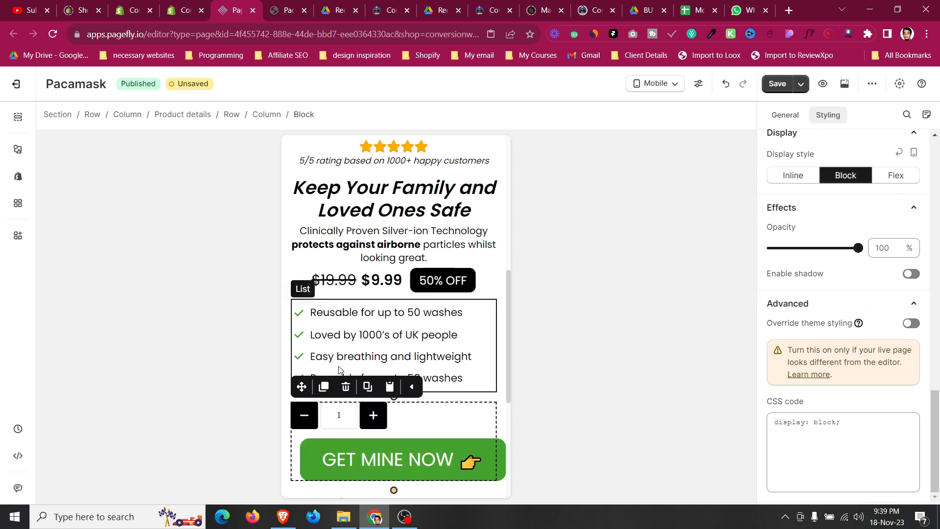
scroll(864, 247, "up", 8)
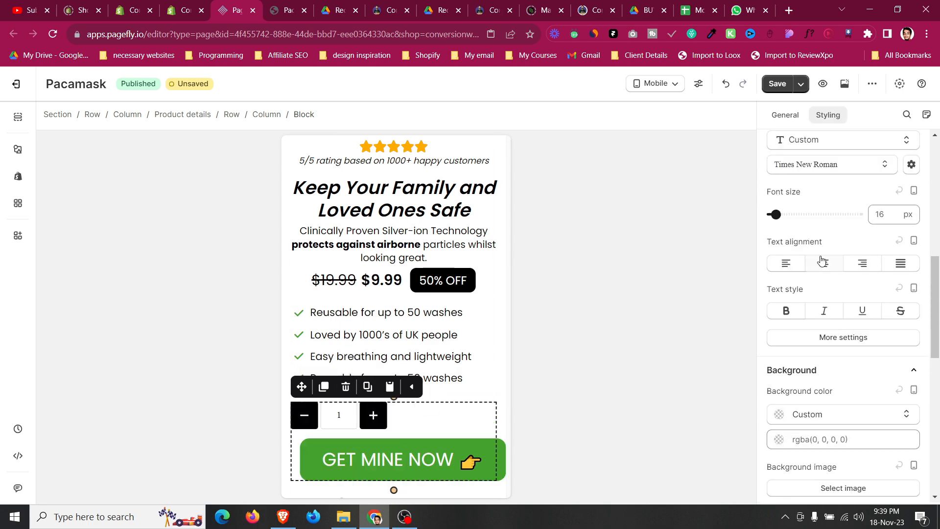
left_click(823, 261)
Set the GET MINE NOW button's left margin to 2 px.
left_click(437, 453)
scroll(767, 291, "down", 5)
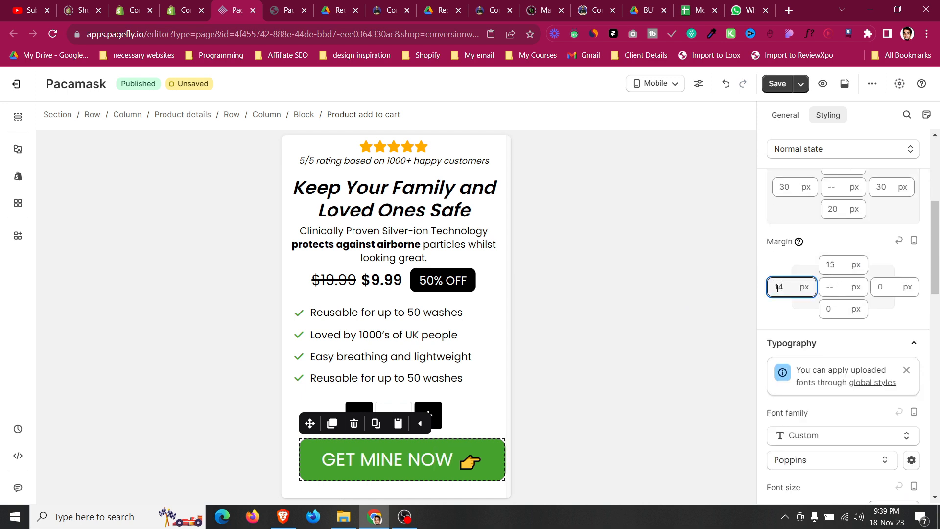
key("Down")
key("Down")
key("Down")
key("Down")
key("Down")
key("Down")
key("Down")
key("Down")
key("Down")
key("Down")
key("Down")
key("Down")
key("Down")
key("Down")
key("Down")
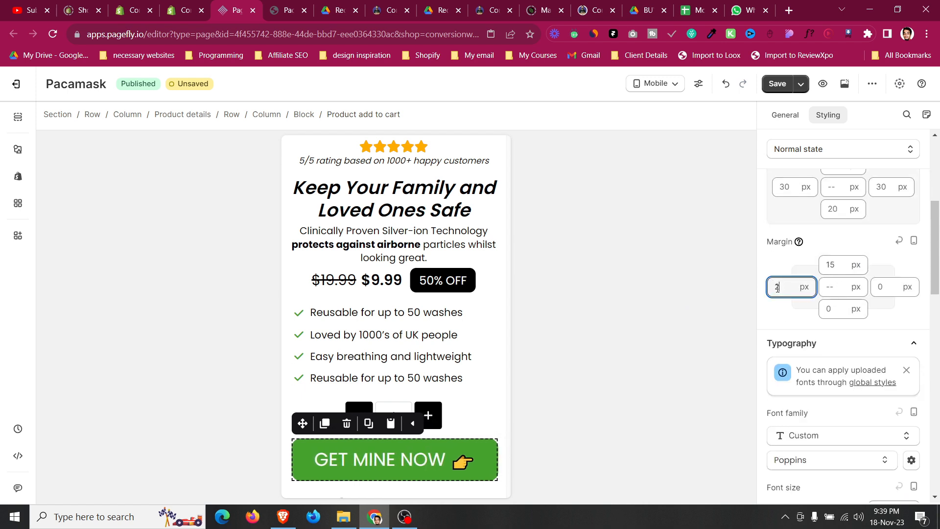
Set the GET MINE NOW button's font size to 22 px.
scroll(832, 304, "down", 4)
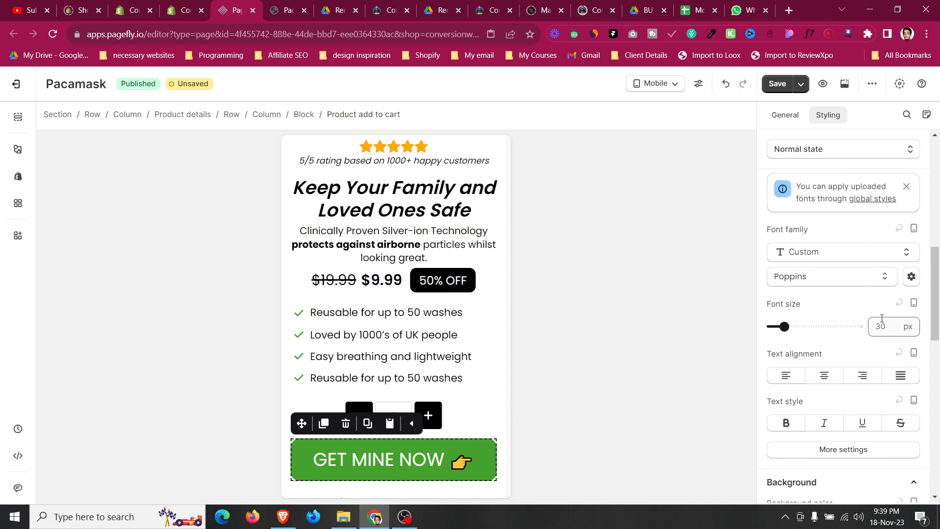
key("BackSpace")
key("BackSpace")
type("24")
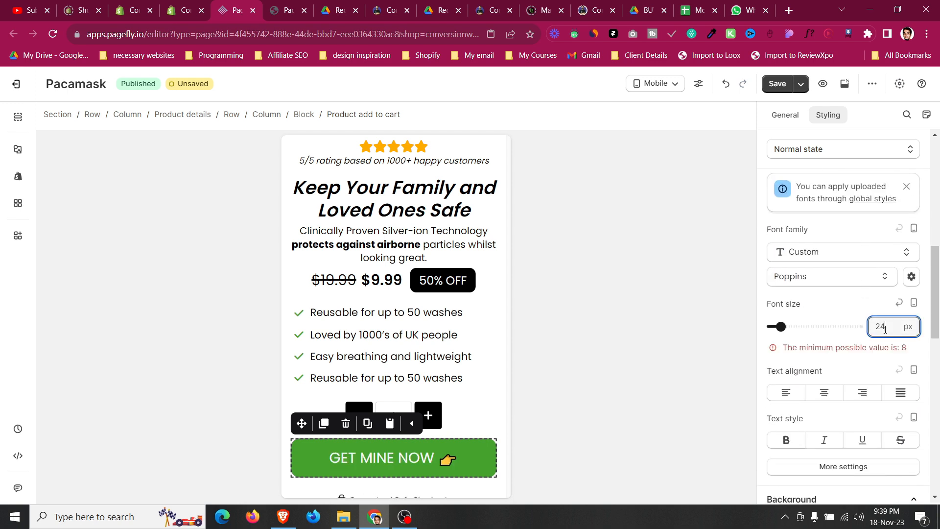
key("Down")
key("Down")
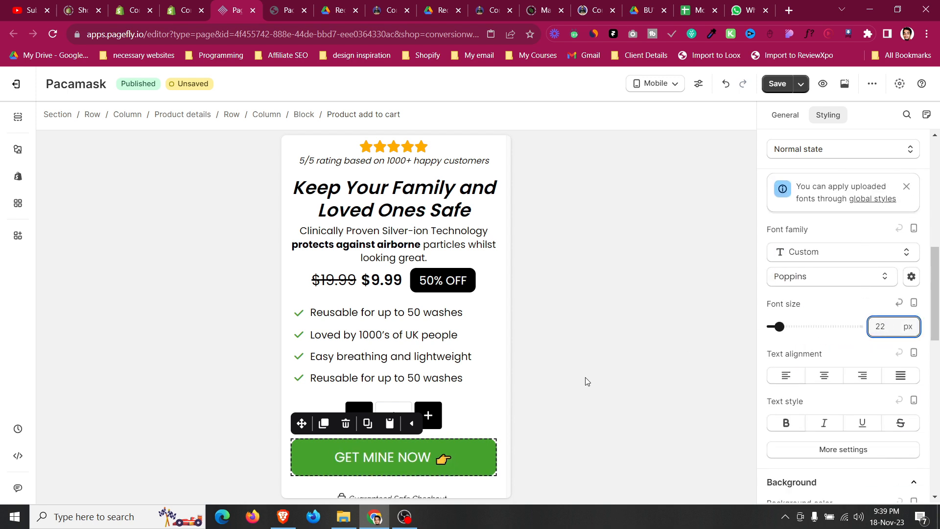
Set the Guaranteed Safe Checkout payment image's top margin to 0 px.
left_click(483, 412)
scroll(483, 412, "down", 3)
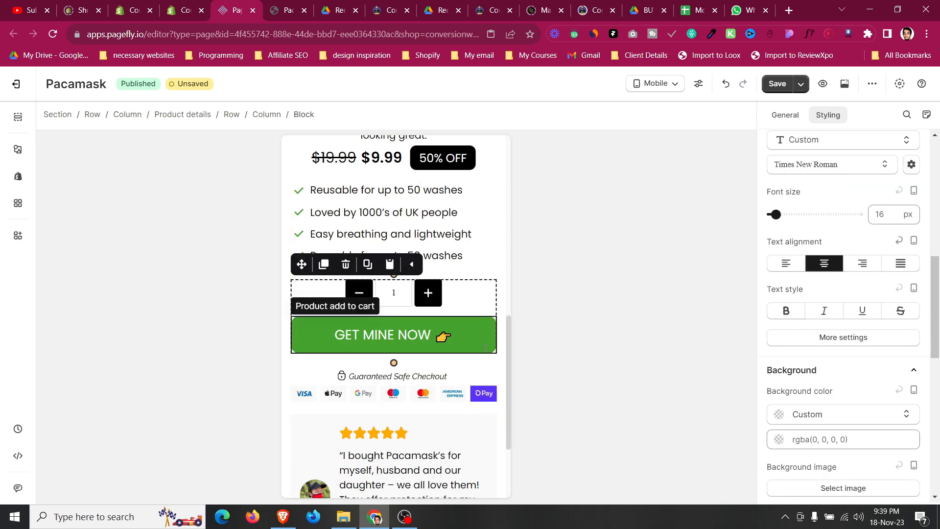
left_click(449, 340)
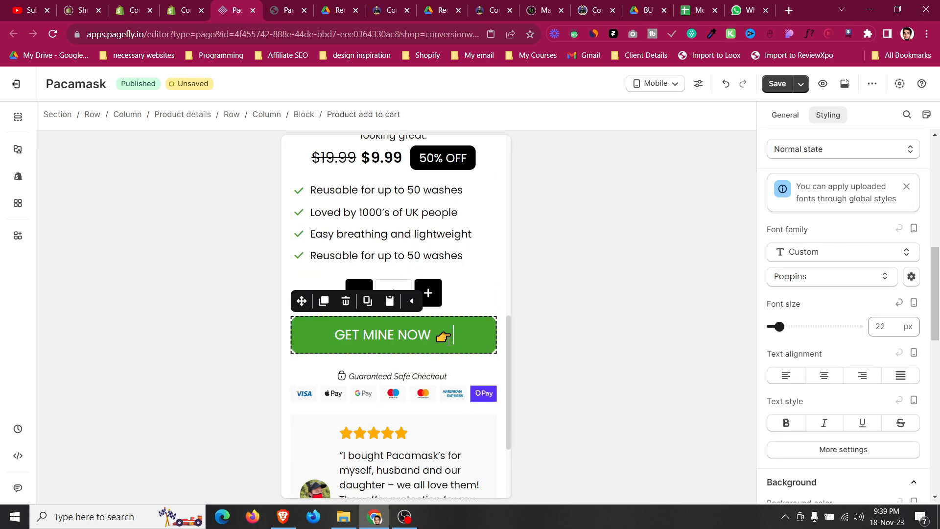
left_click(345, 375)
scroll(840, 304, "up", 8)
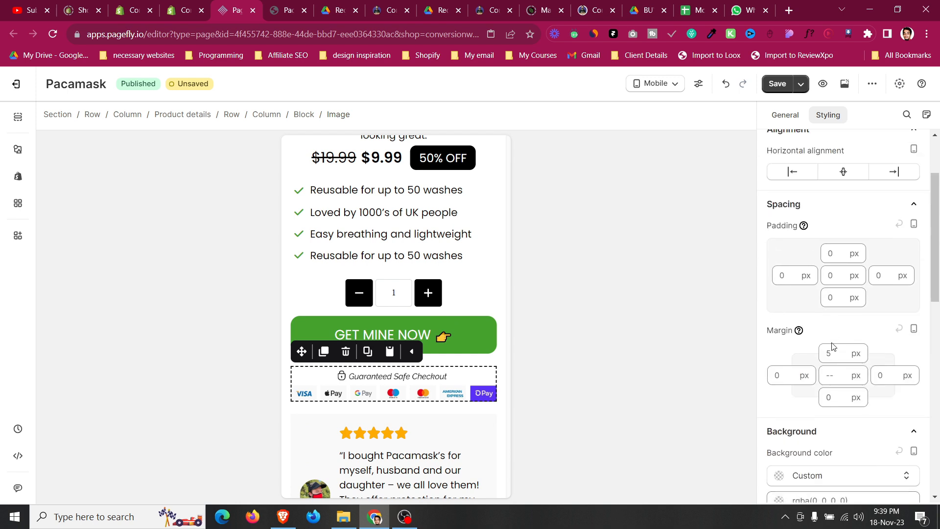
type("0")
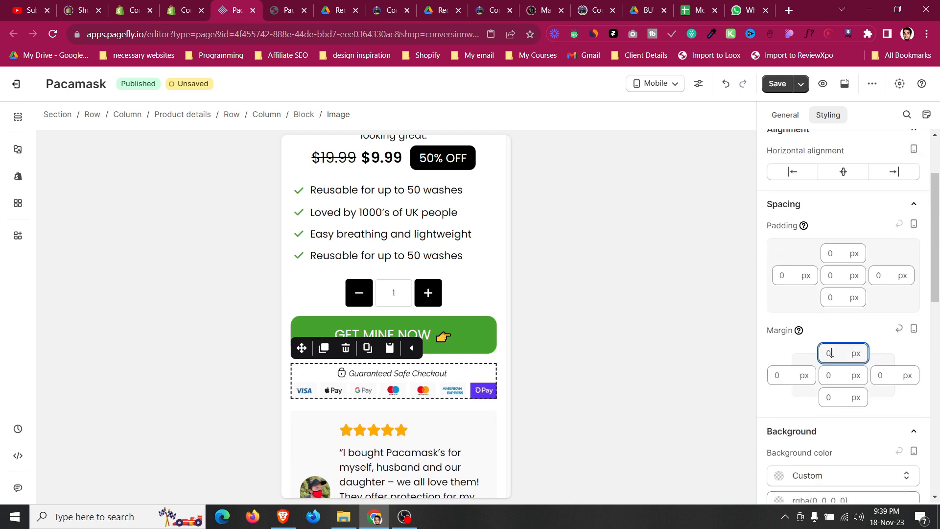
Set the review card block's display style to Block.
scroll(343, 343, "down", 1)
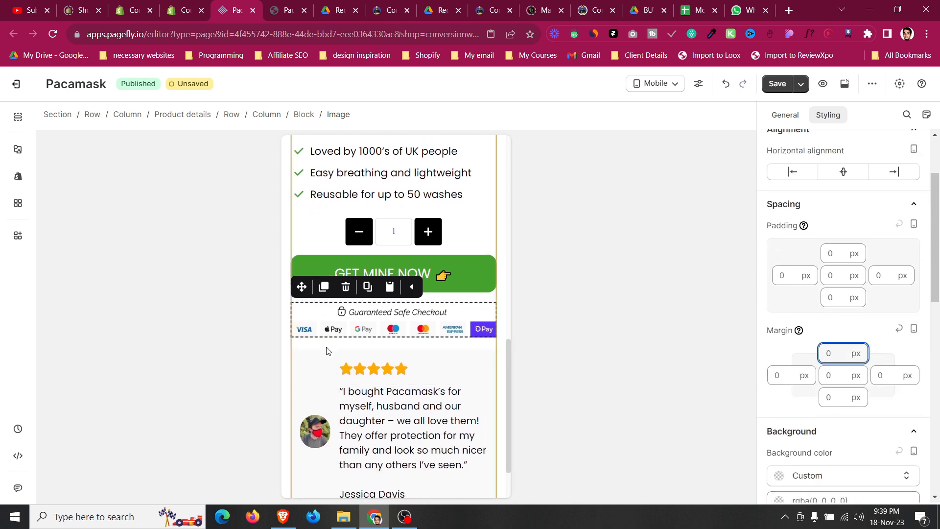
left_click(321, 367)
scroll(813, 303, "down", 5)
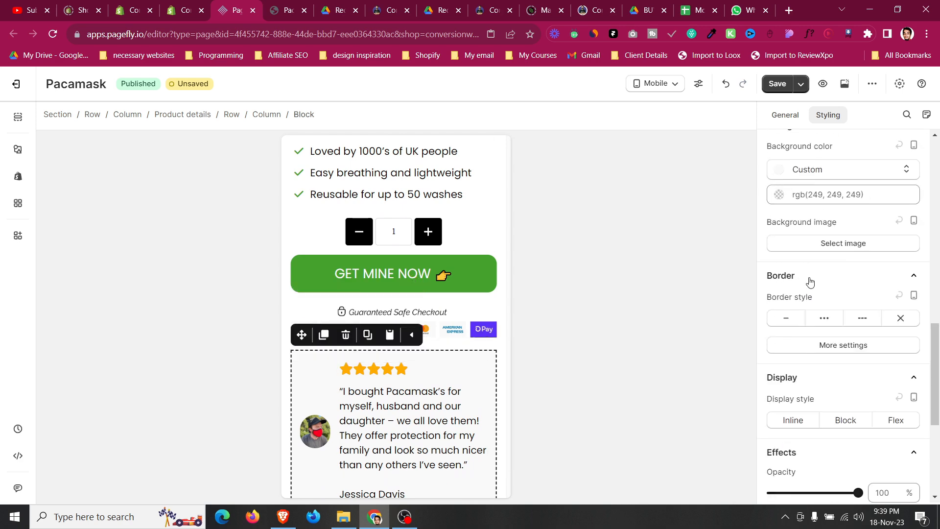
scroll(817, 269, "down", 3)
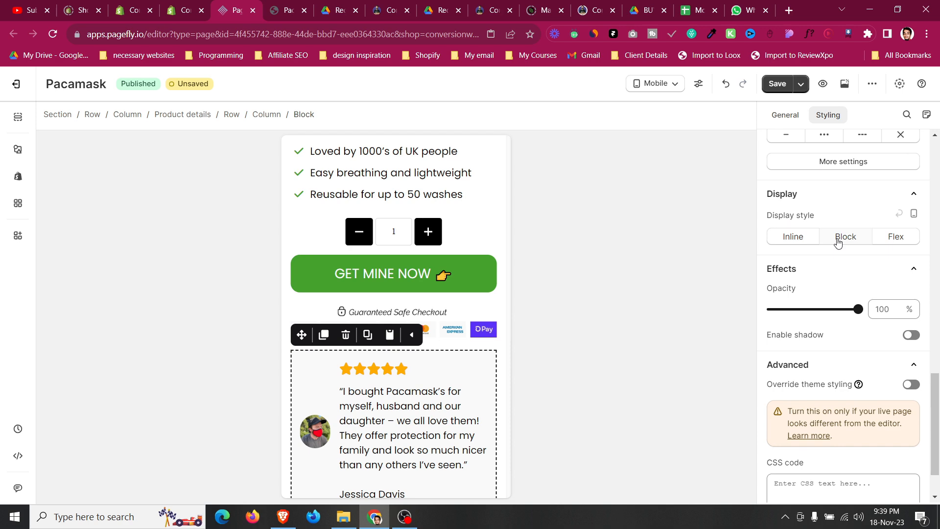
left_click(838, 242)
Center the reviewer's photo horizontally within the review card.
scroll(448, 307, "down", 2)
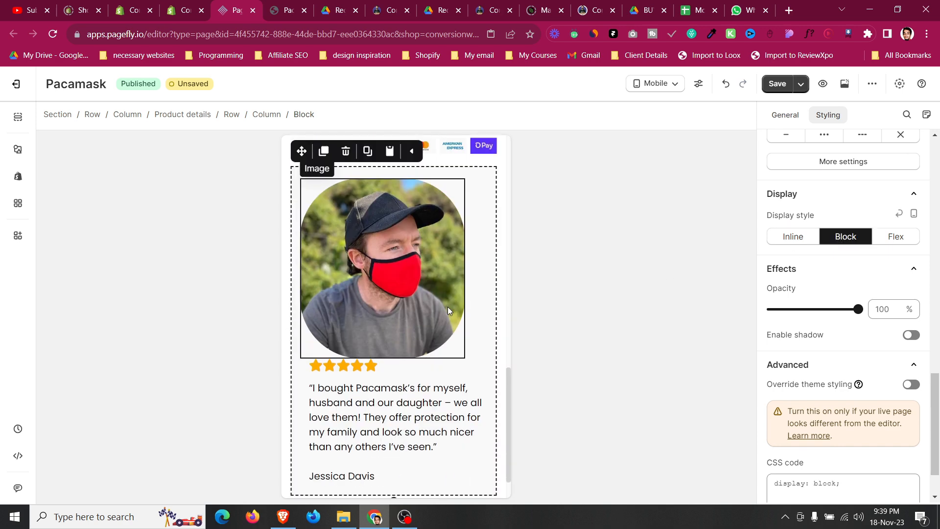
left_click(447, 307)
left_click(829, 178)
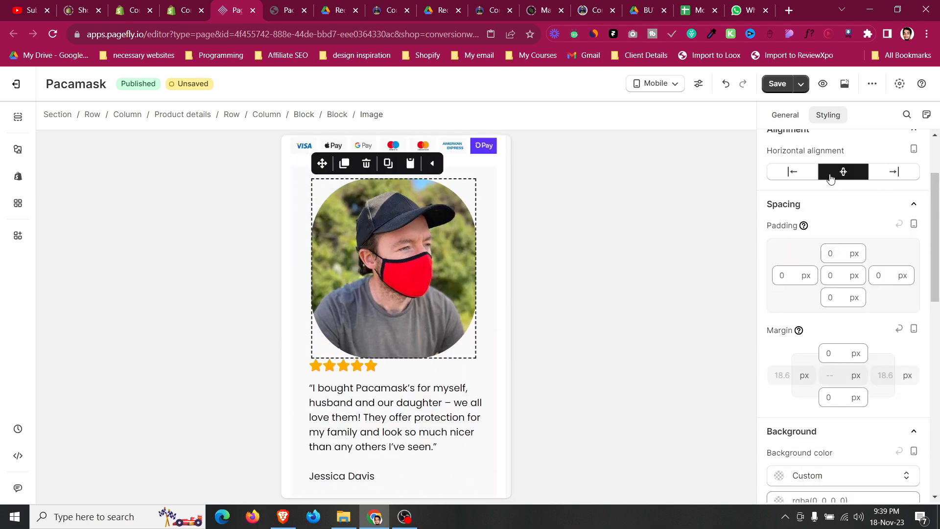
Keep full width off for the reviewer's photo and set its image width to 100 px.
left_click(785, 115)
left_click(874, 321)
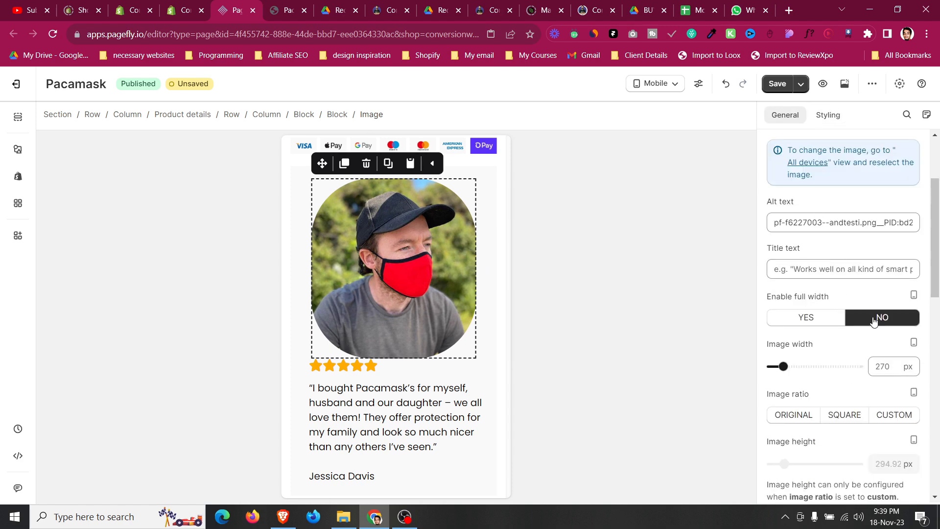
left_click_drag(783, 366, 776, 366)
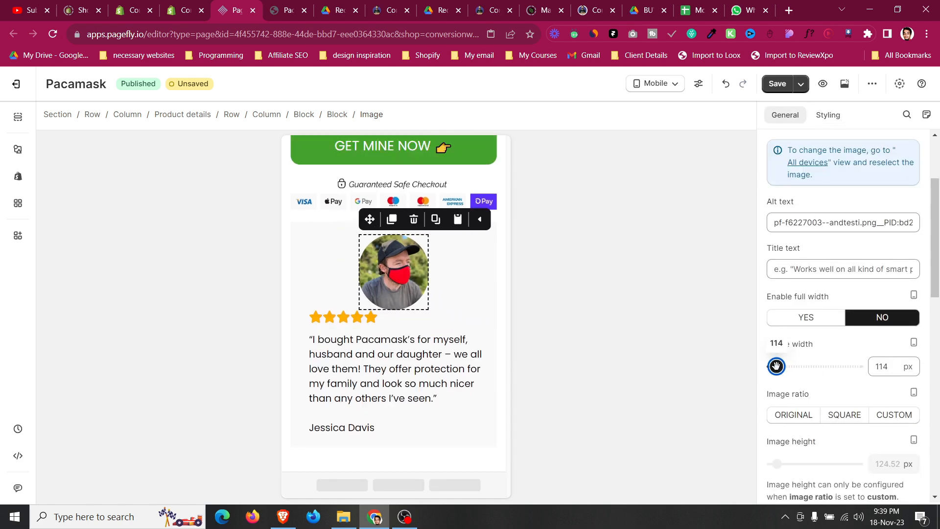
double_click(882, 367)
type("100")
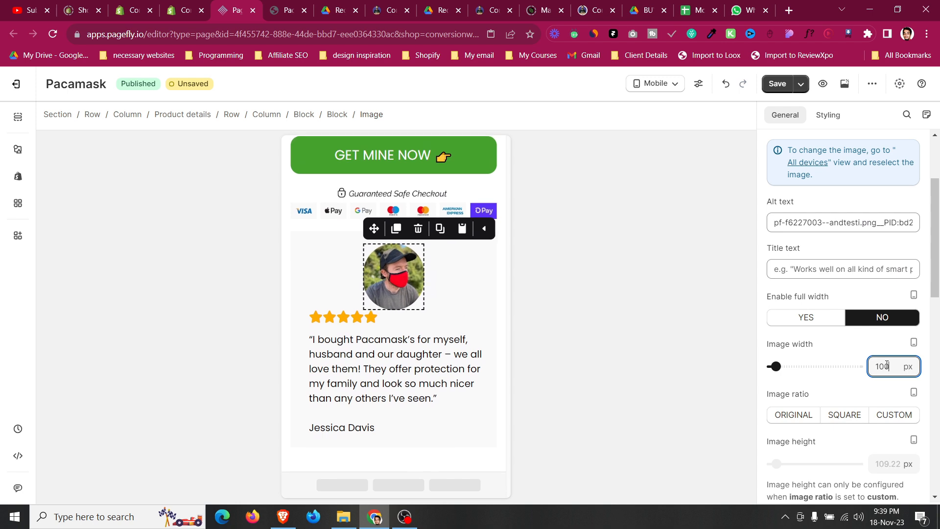
Set the reviewer photo's bottom margin to 10 px.
left_click(827, 120)
scroll(829, 210, "down", 3)
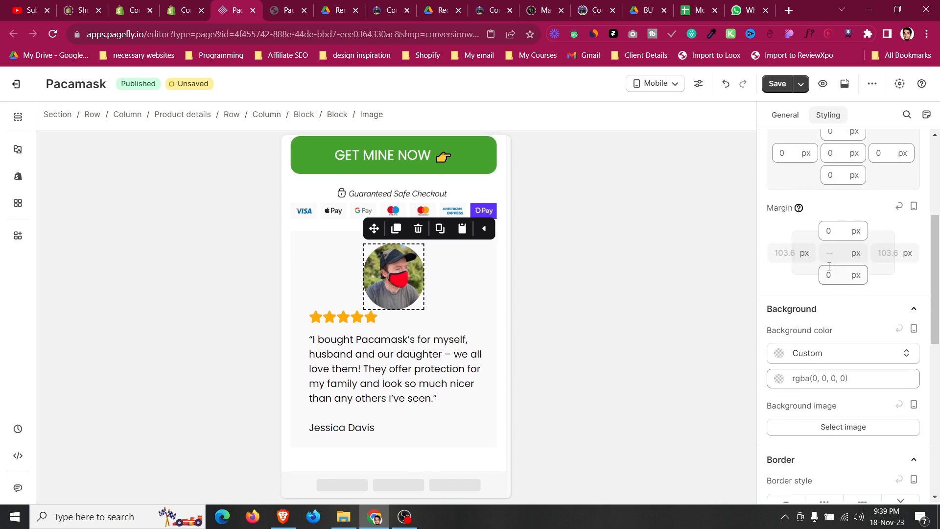
type("15")
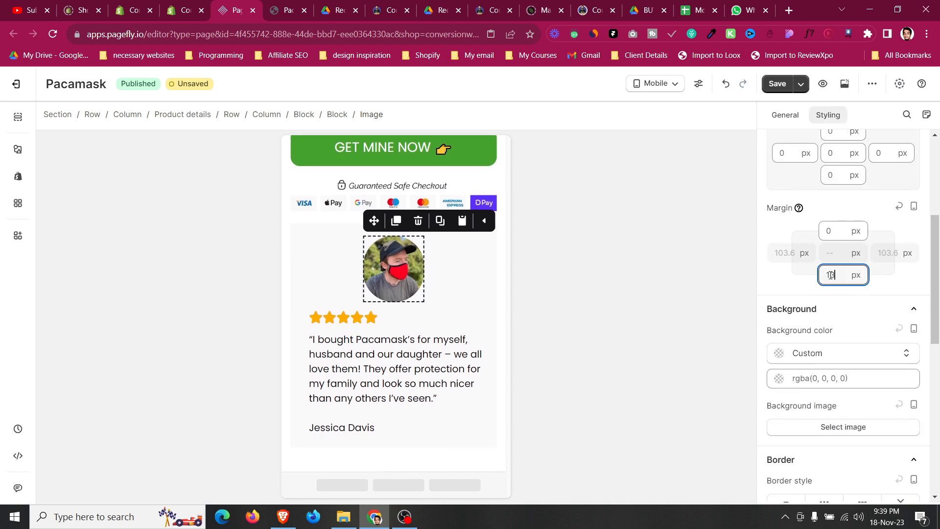
type("0")
Set the review text block's left margin to 0 px and center-align its text.
left_click(460, 318)
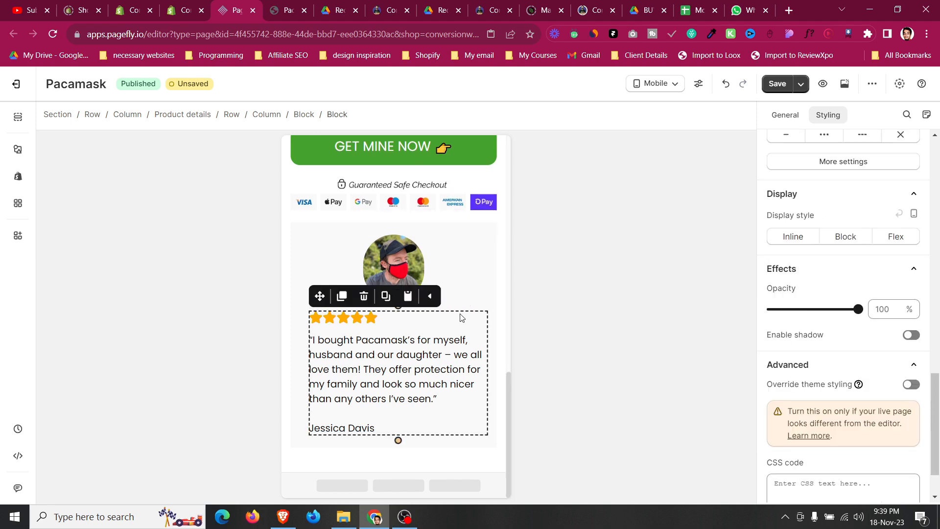
scroll(787, 270, "up", 15)
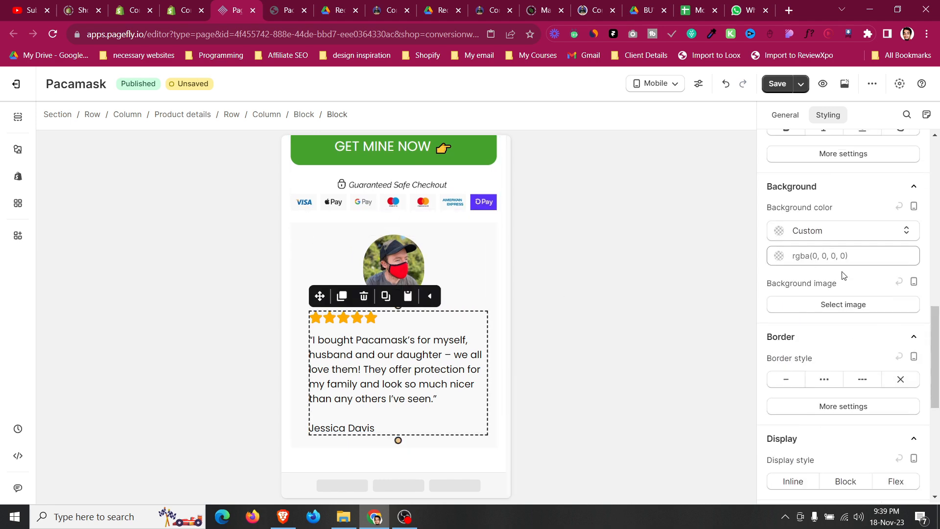
left_click(781, 358)
key("BackSpace")
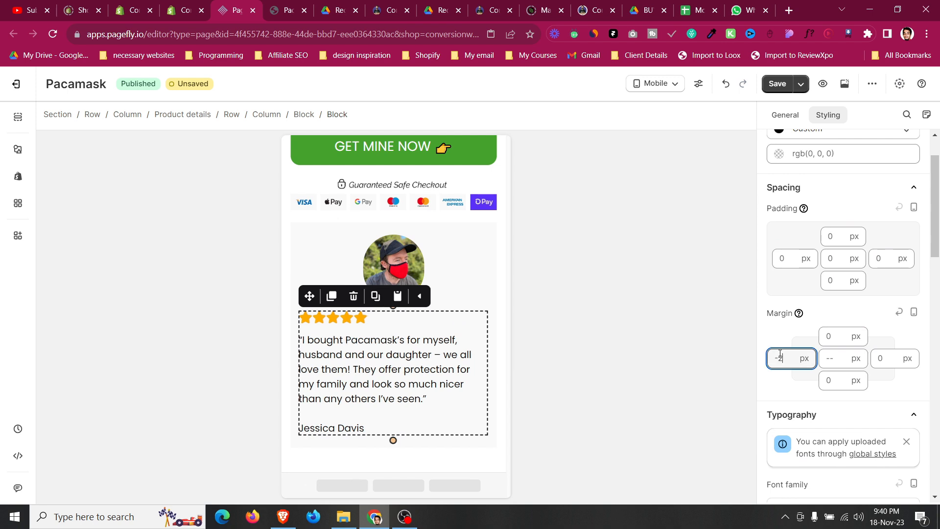
key("BackSpace")
type("0")
scroll(855, 309, "down", 3)
scroll(855, 309, "down", 1)
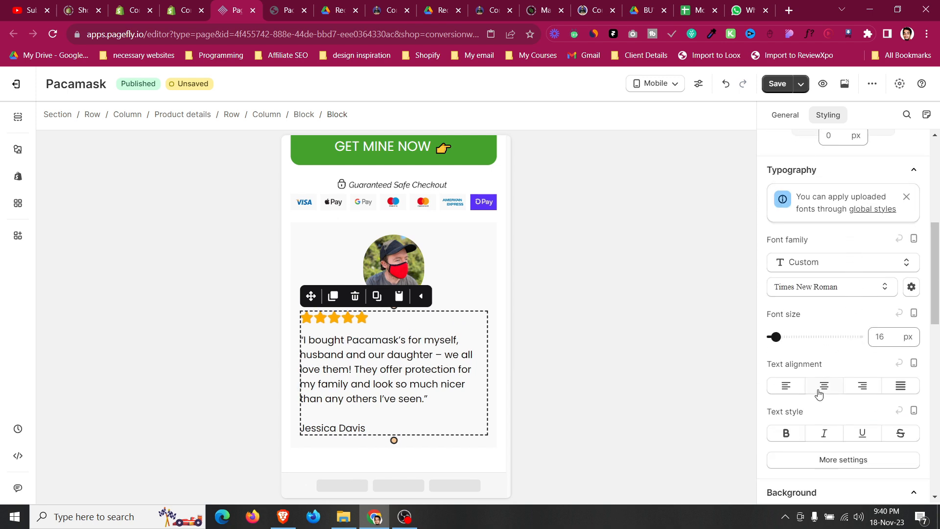
left_click(823, 386)
Select the row containing the review card.
left_click(463, 269)
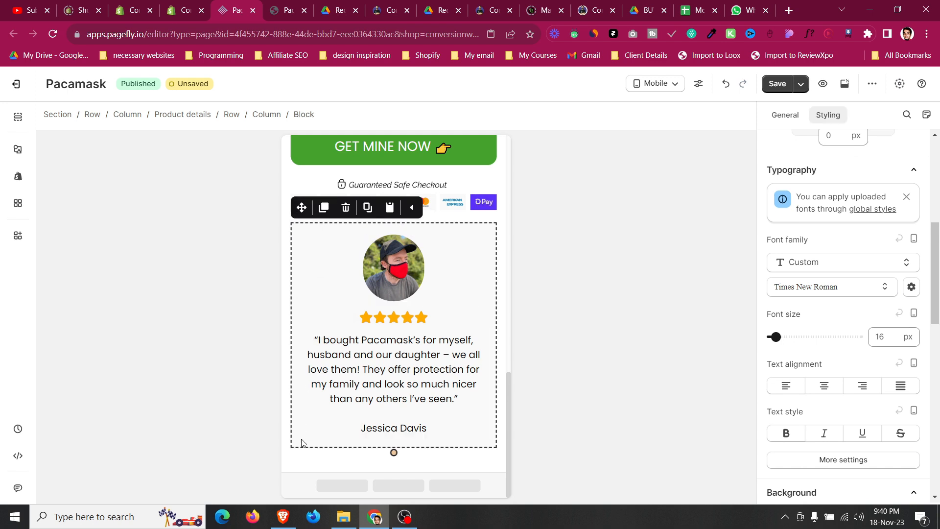
left_click(288, 398)
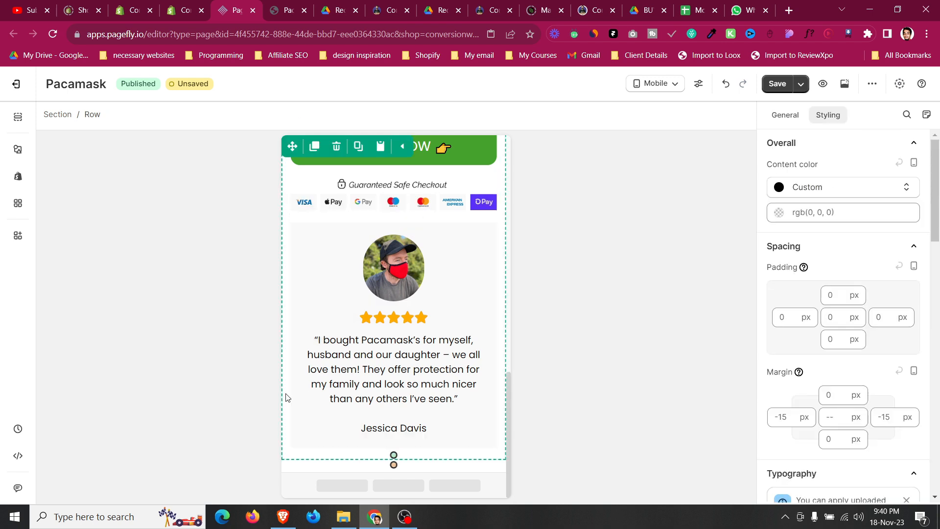
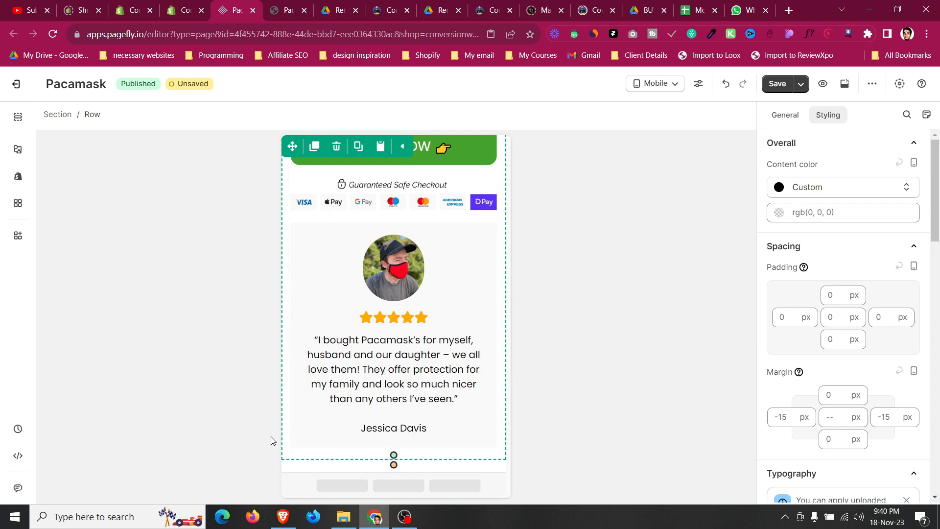
Scroll through the mobile layout to review the product and review sections.
scroll(289, 424, "up", 6)
scroll(289, 424, "up", 3)
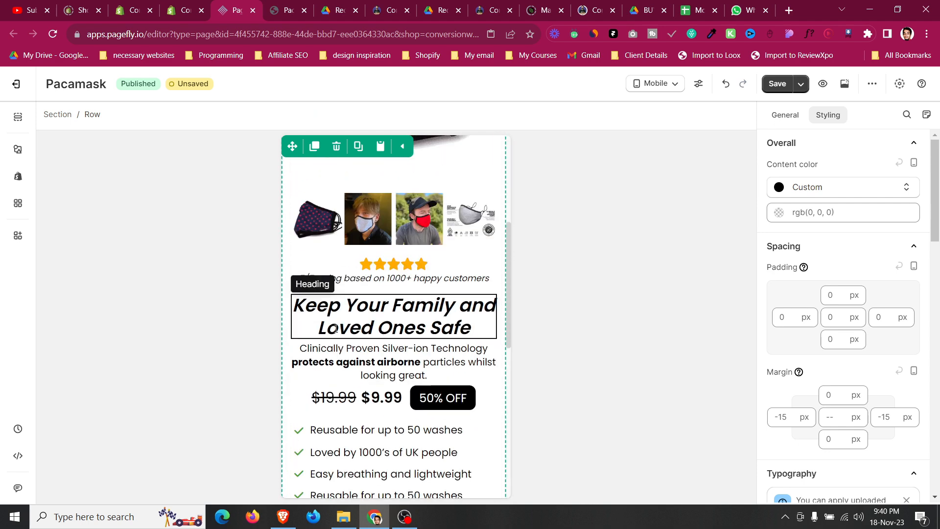
scroll(299, 371, "down", 4)
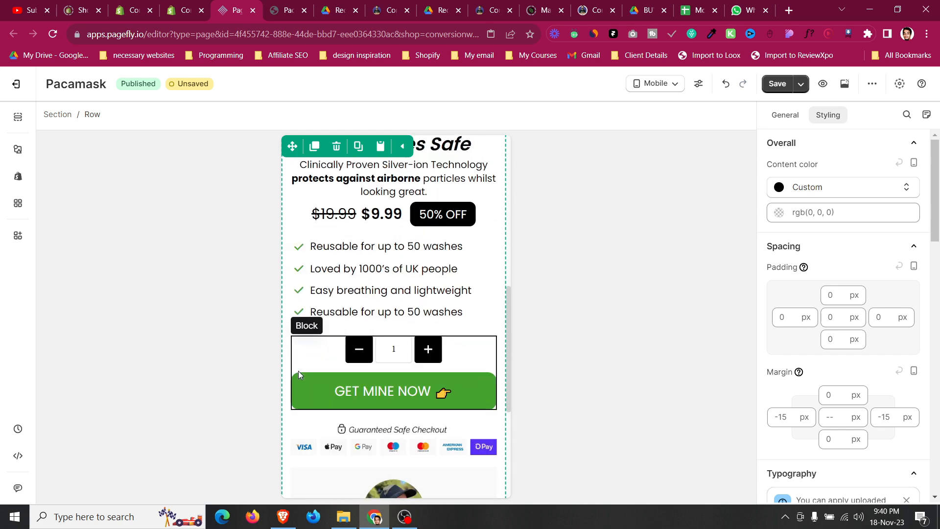
left_click(300, 374)
scroll(298, 371, "up", 9)
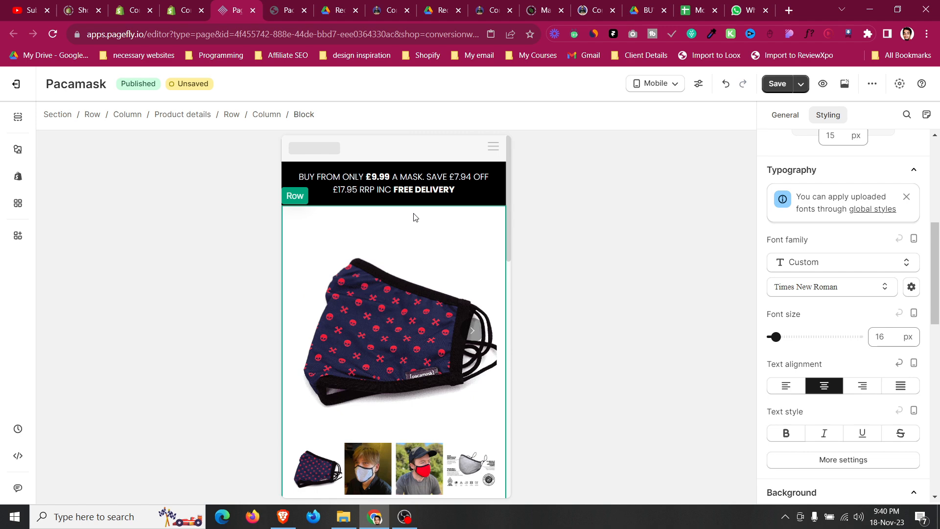
left_click(413, 216)
left_click(784, 115)
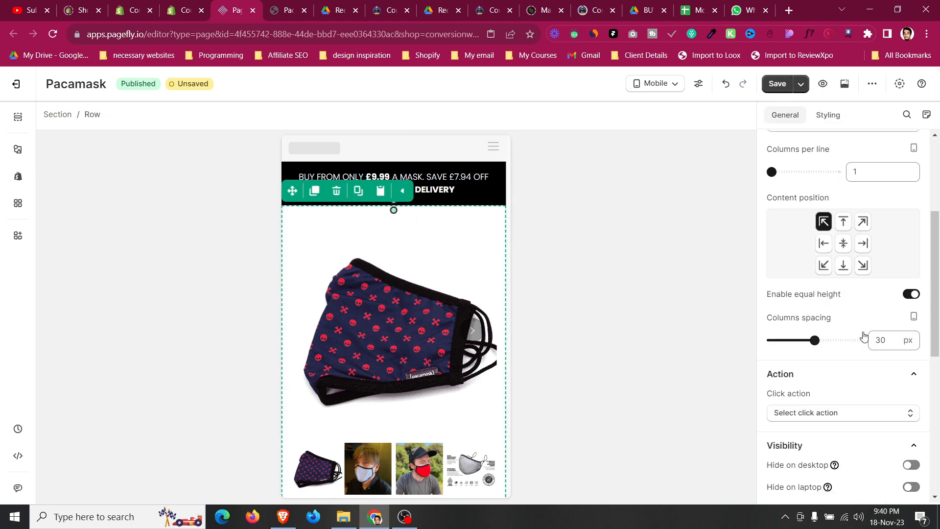
scroll(866, 313, "down", 4)
key("Down")
key("Down")
key("Down")
key("Down")
key("Down")
key("Down")
key("Down")
key("Down")
key("Down")
key("Down")
key("Down")
key("Down")
key("Down")
key("Down")
key("Down")
key("Down")
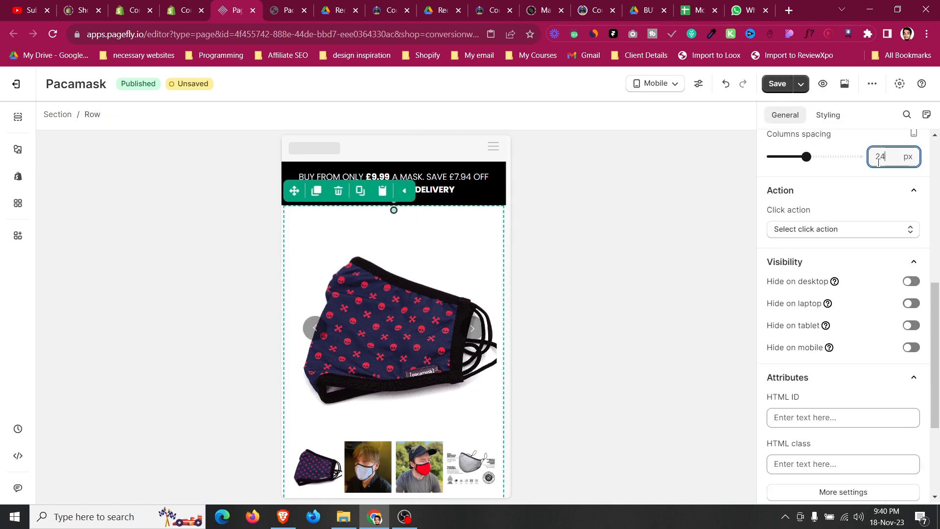
key("Down")
key("Down")
key("Down")
key("Down")
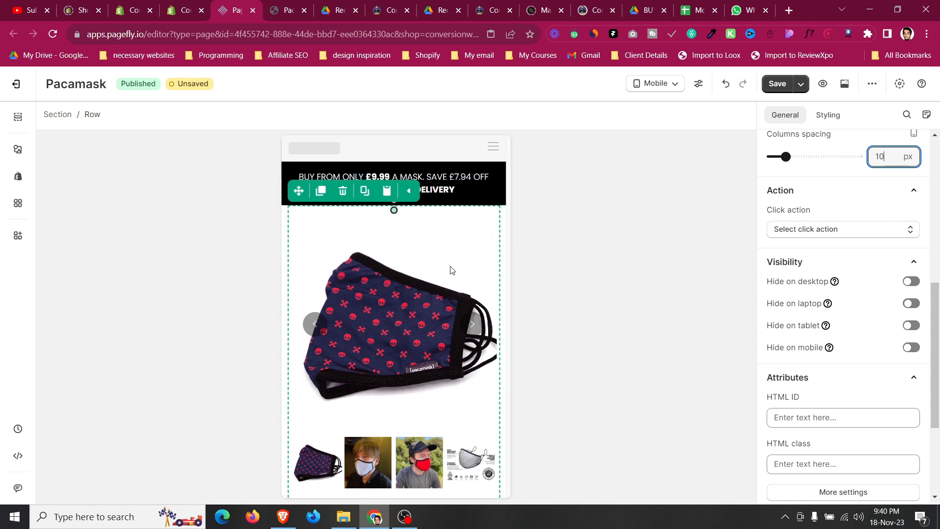
scroll(331, 299, "down", 10)
scroll(332, 300, "down", 1)
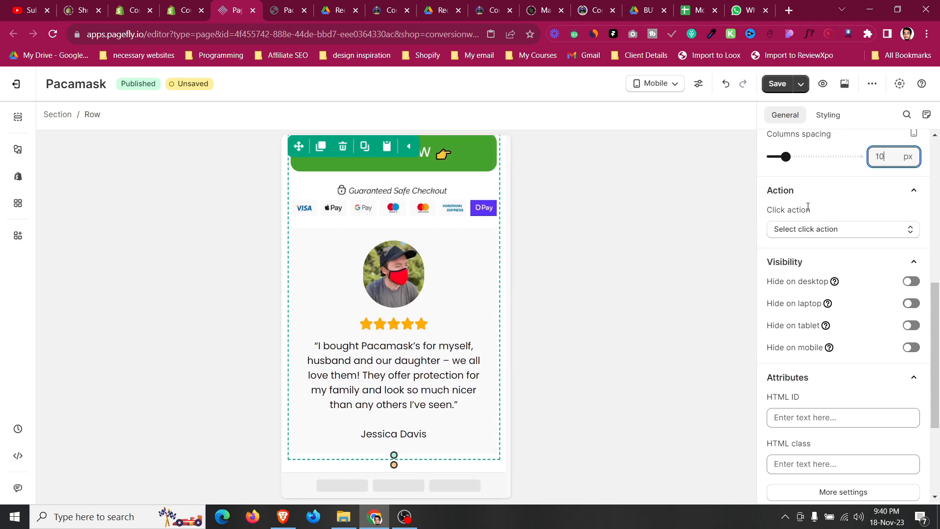
scroll(879, 161, "up", 8)
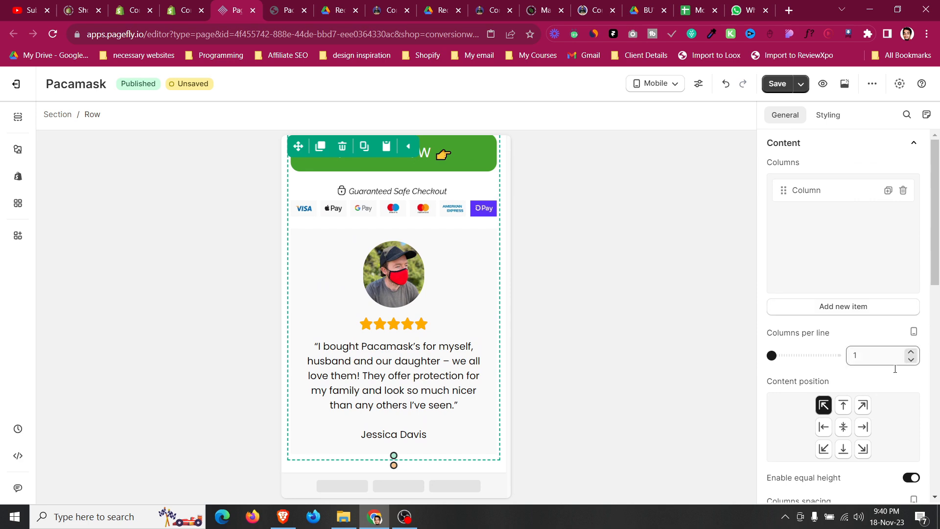
scroll(899, 354, "down", 4)
scroll(886, 345, "up", 15)
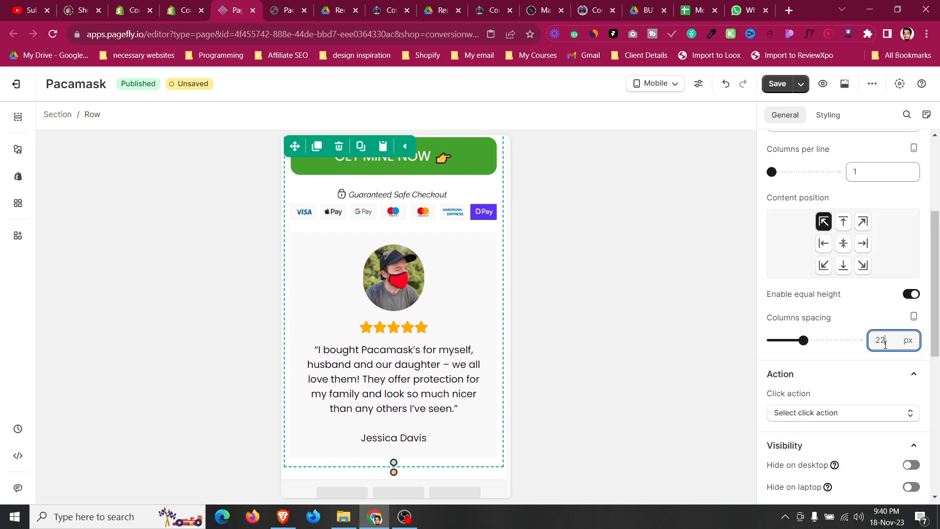
scroll(886, 344, "up", 4)
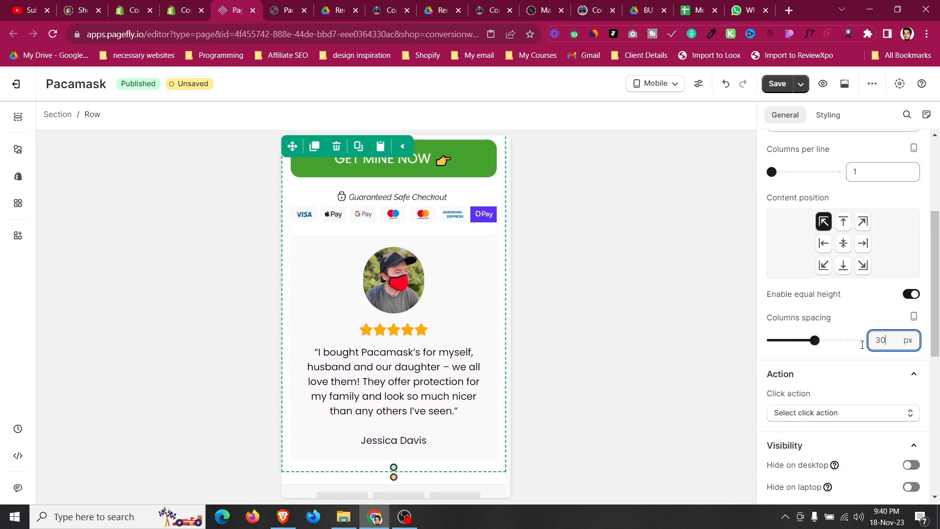
scroll(398, 287, "up", 8)
scroll(377, 263, "up", 3)
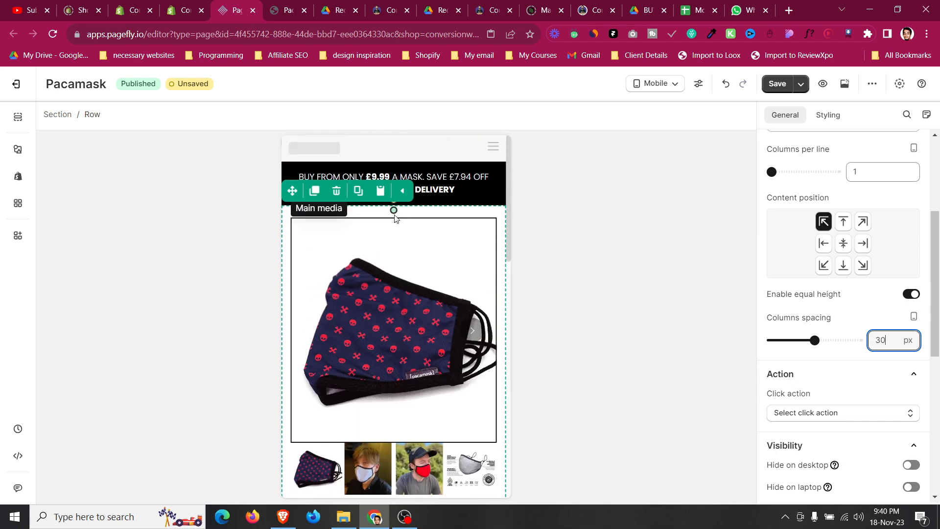
Set the top product row's top margin to -20 px.
left_click(426, 216)
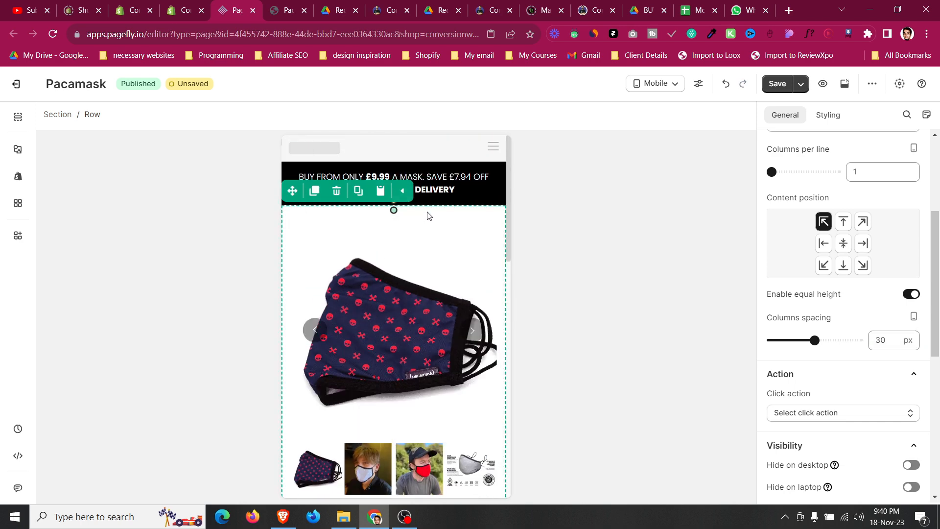
left_click(832, 118)
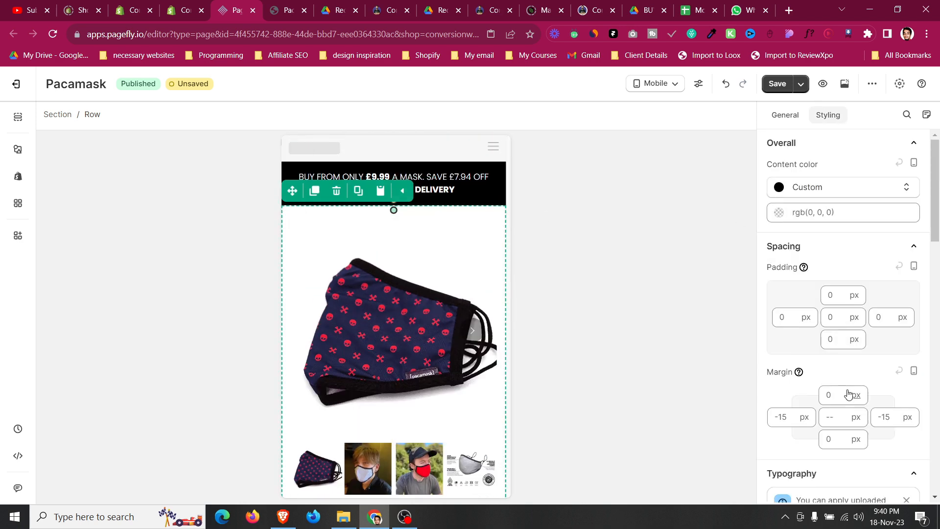
left_click(833, 400)
type("-15")
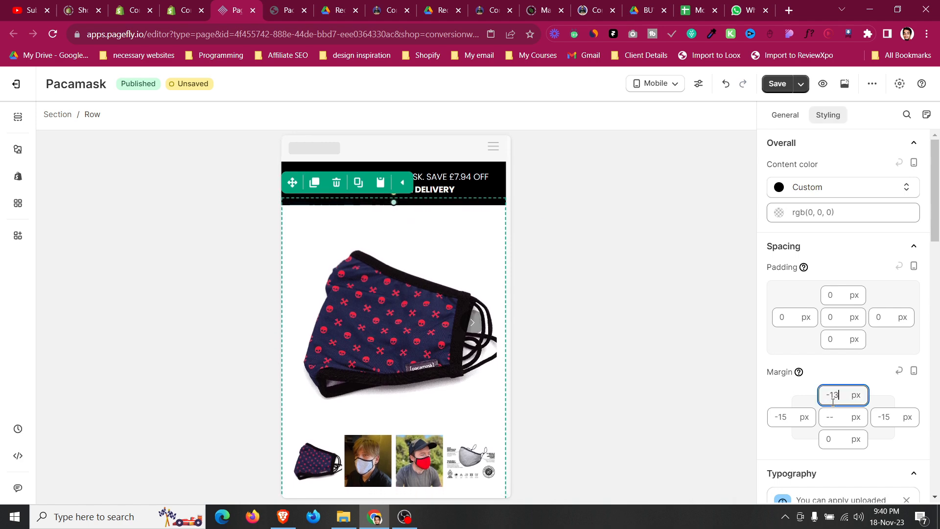
key("BackSpace")
key("BackSpace")
type("20")
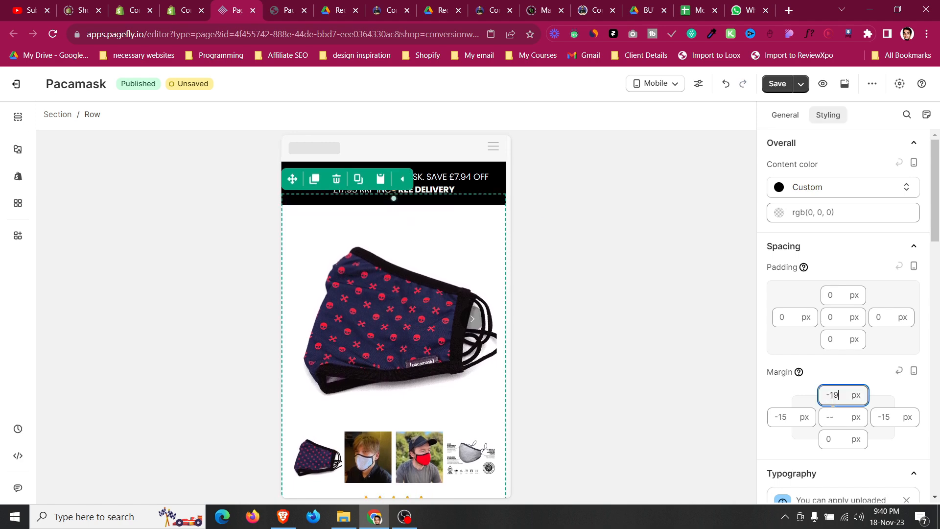
Select the page section and save and publish the page.
left_click(456, 168)
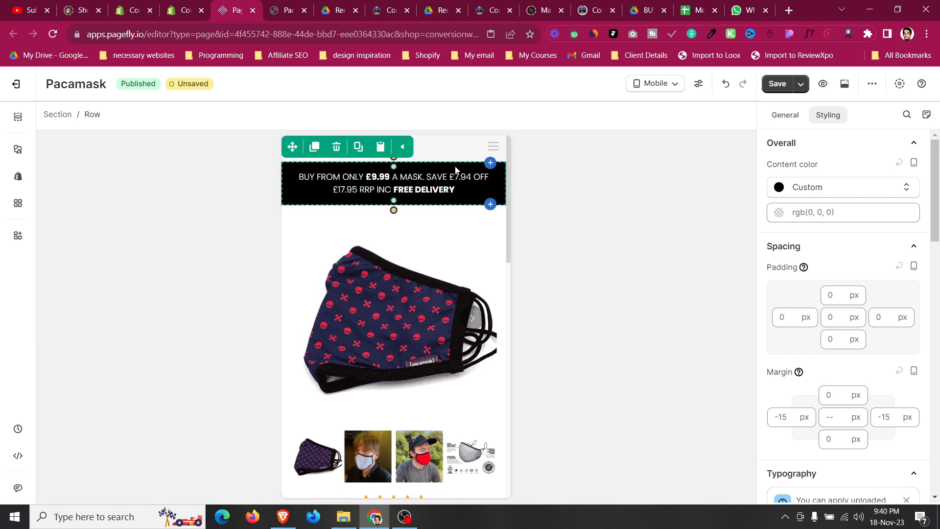
left_click(68, 119)
left_click(807, 86)
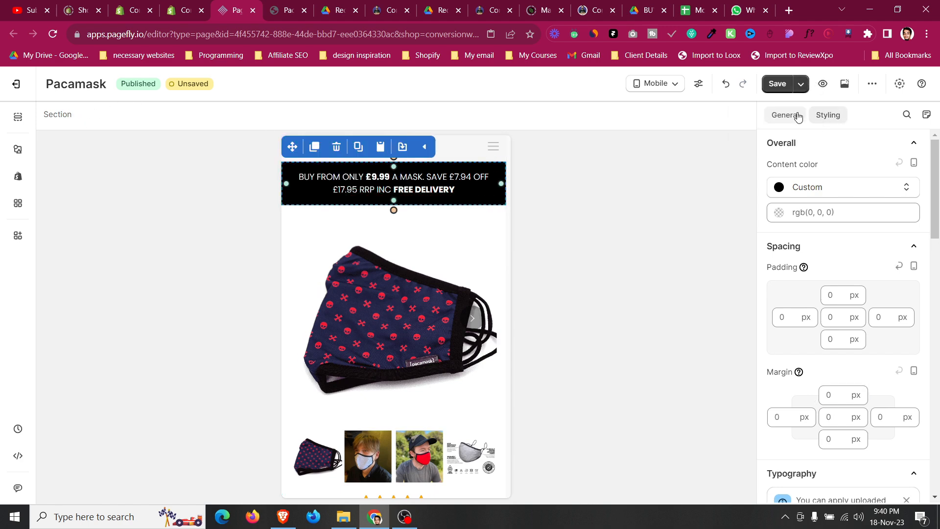
left_click(786, 110)
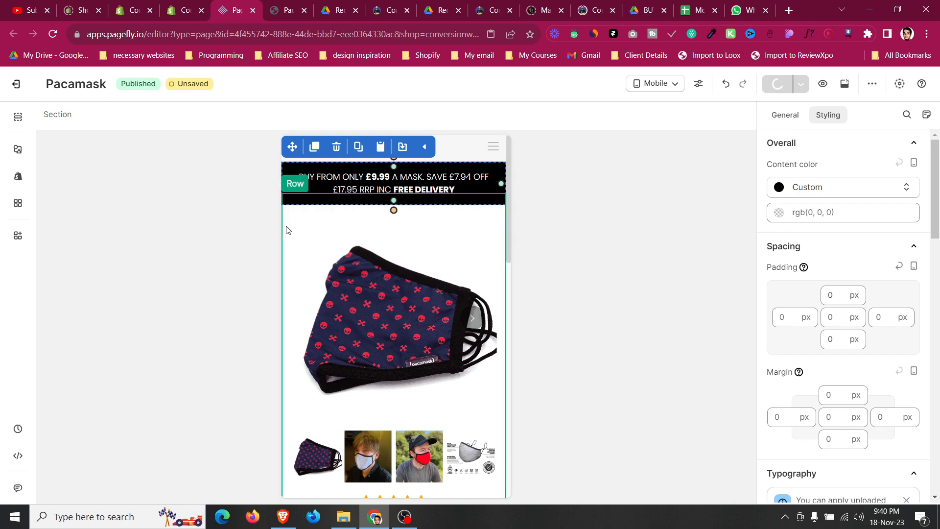
Inspect the styles of the rating paragraph and the main heading.
scroll(287, 230, "down", 5)
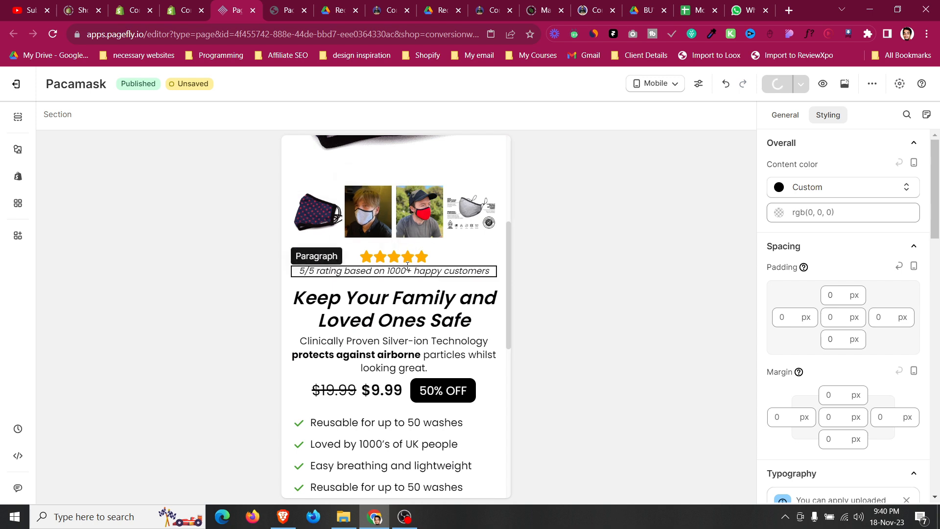
left_click(394, 272)
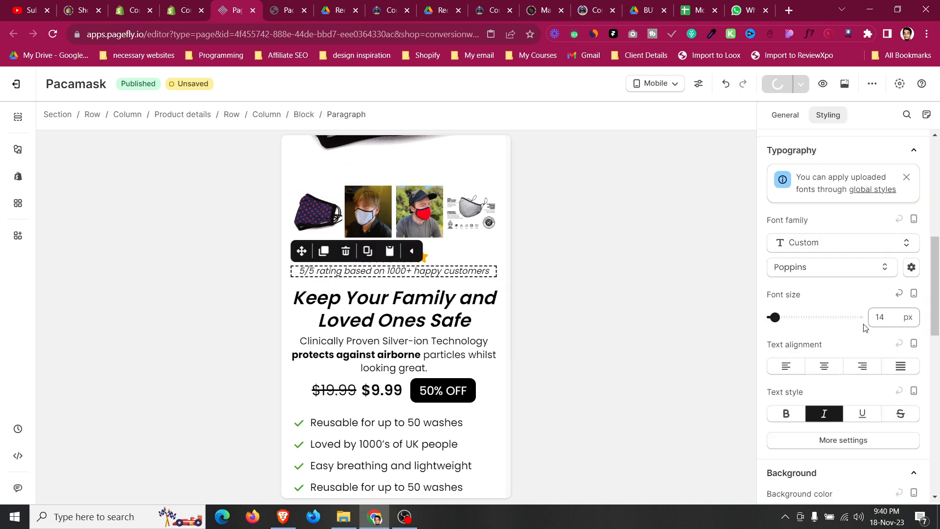
scroll(844, 335, "up", 5)
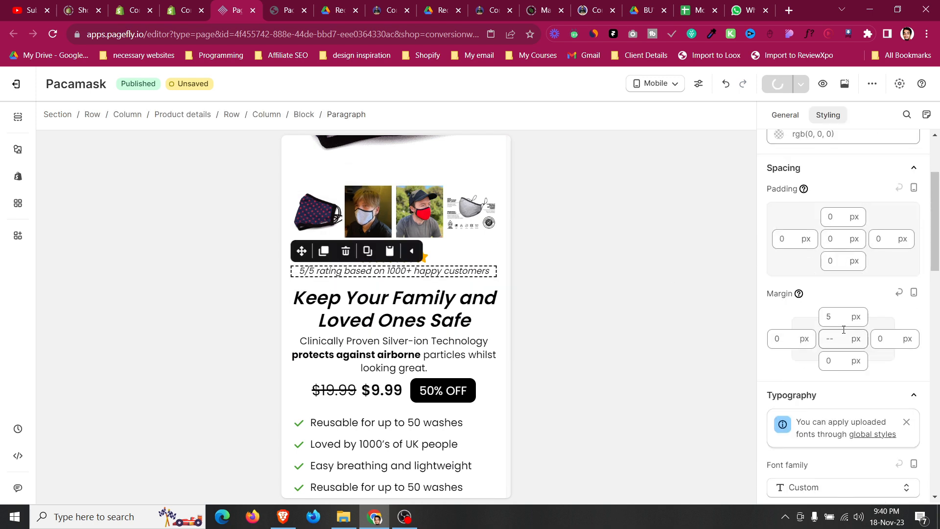
left_click(413, 299)
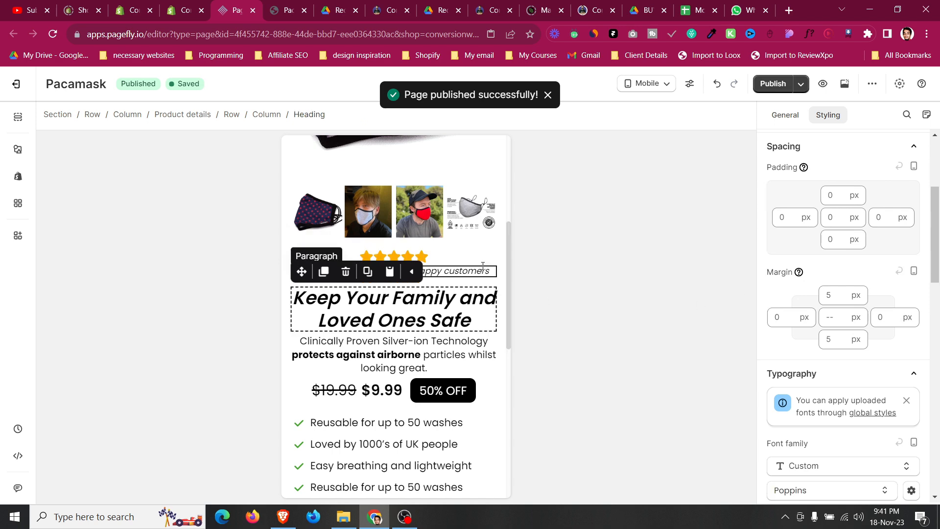
Open the live page and enter the store password to view it.
left_click(846, 84)
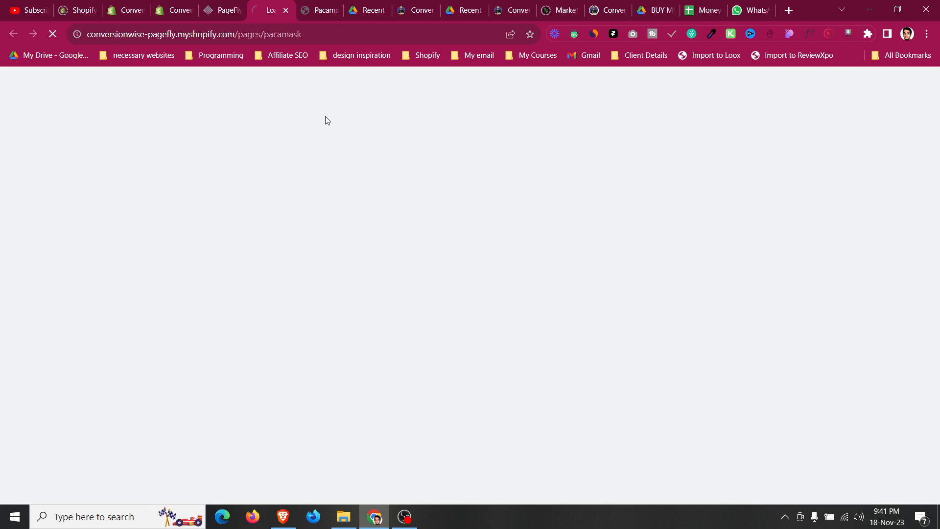
left_click(276, 4)
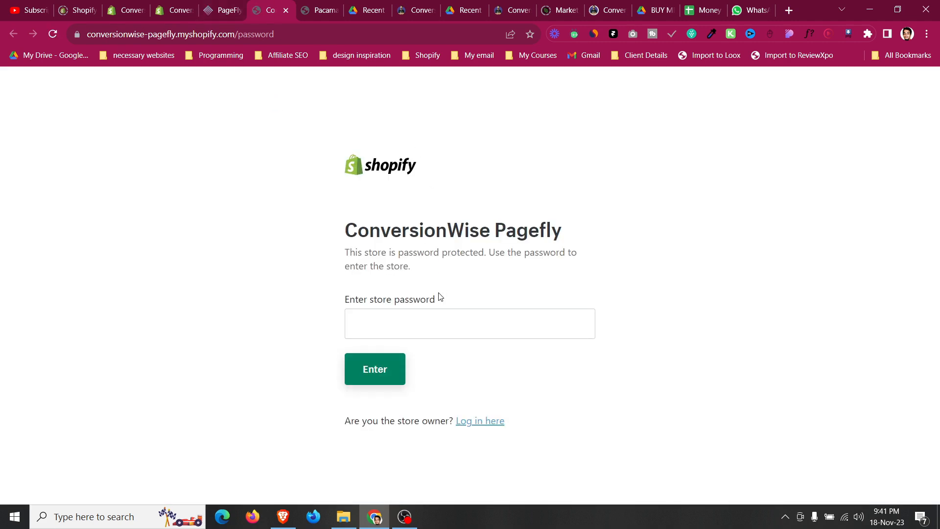
left_click(437, 313)
type("****")
left_click(377, 370)
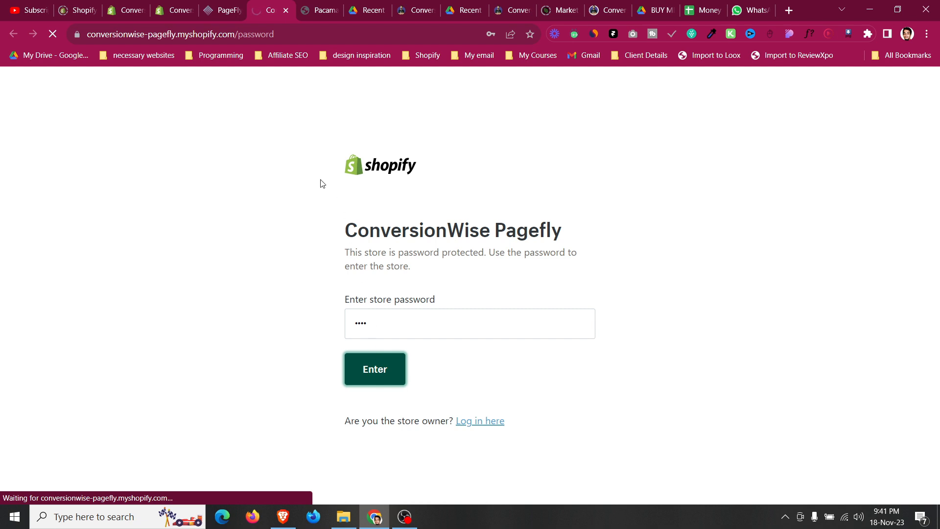
Change the online store's access password in the Online Store preferences and save it.
left_click(178, 4)
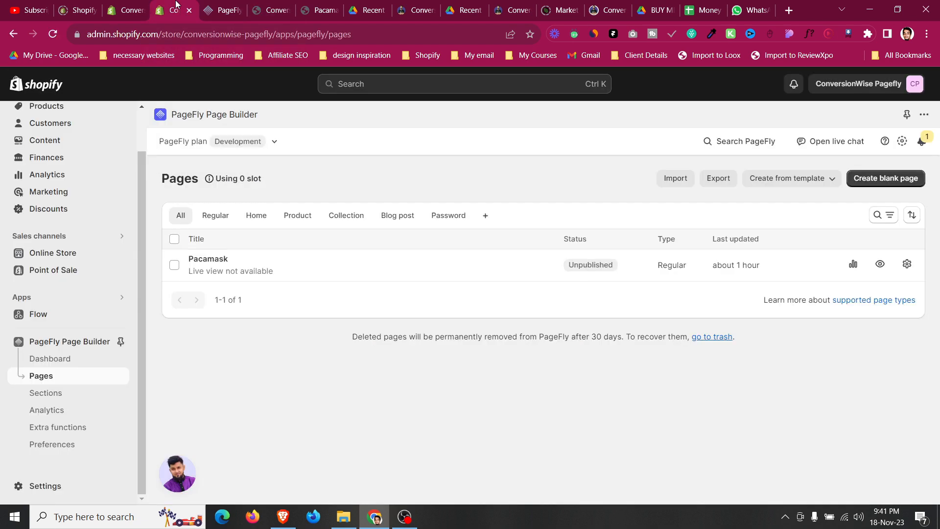
left_click(80, 257)
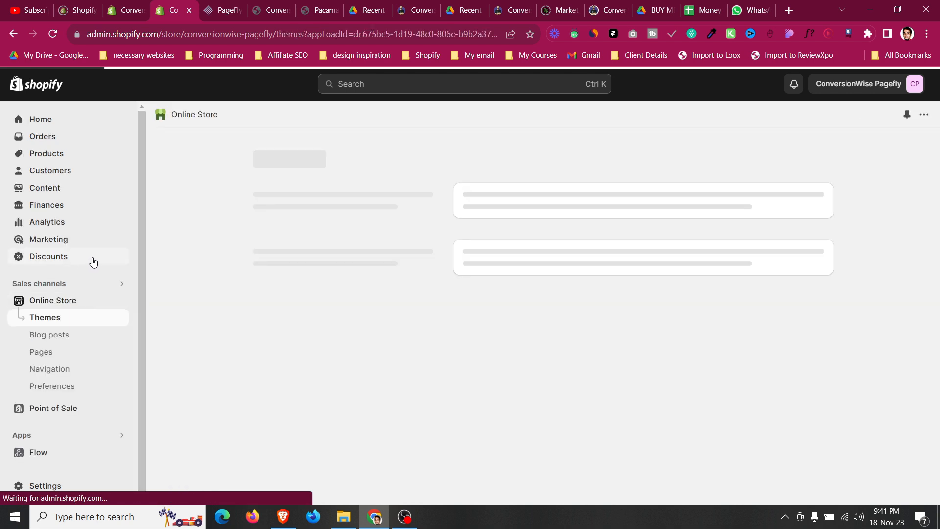
left_click(77, 386)
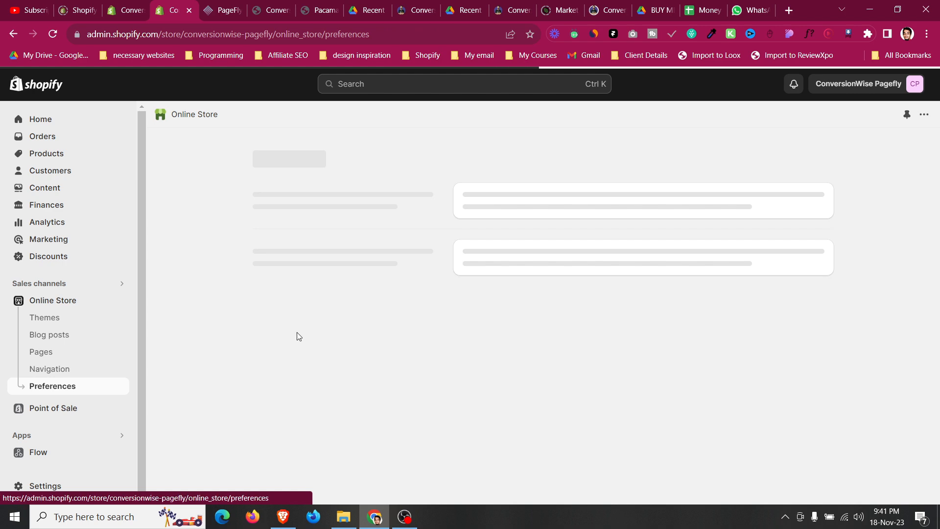
scroll(299, 338, "down", 3)
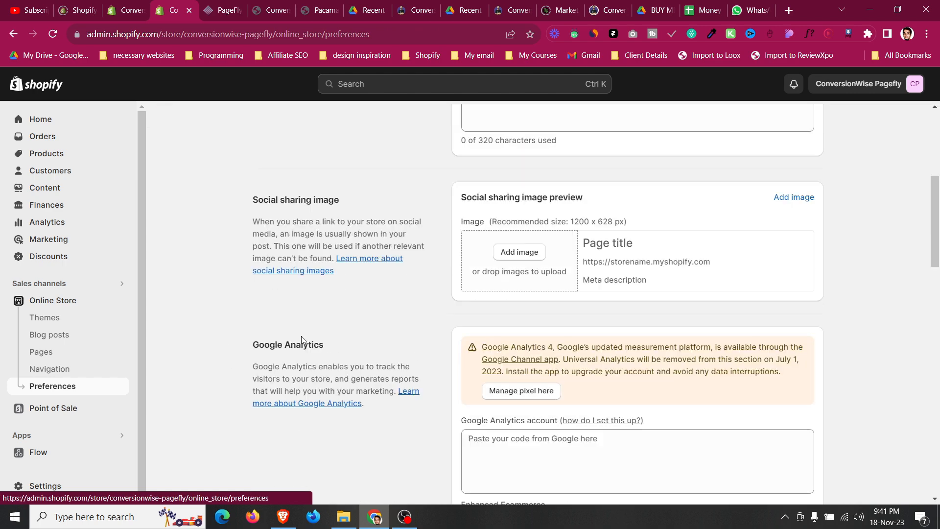
scroll(302, 340, "down", 20)
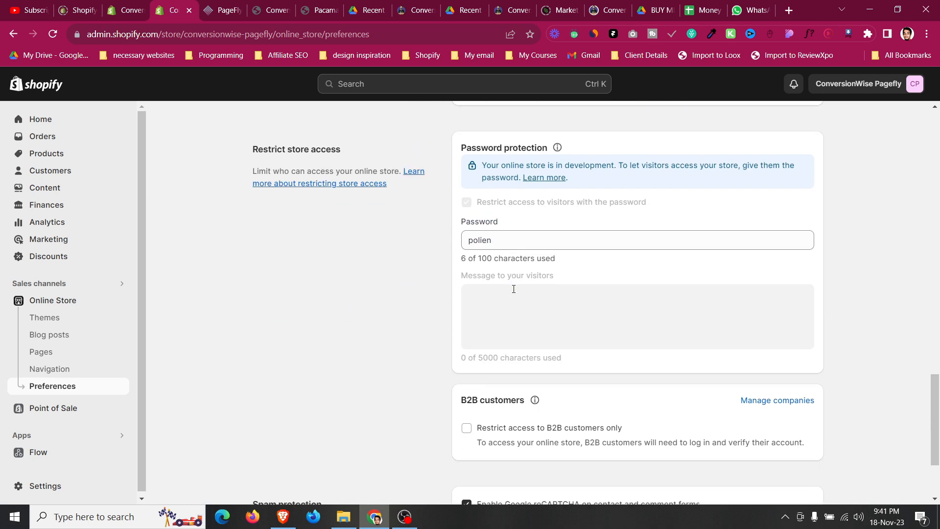
key("ctrl+a")
left_click(532, 239)
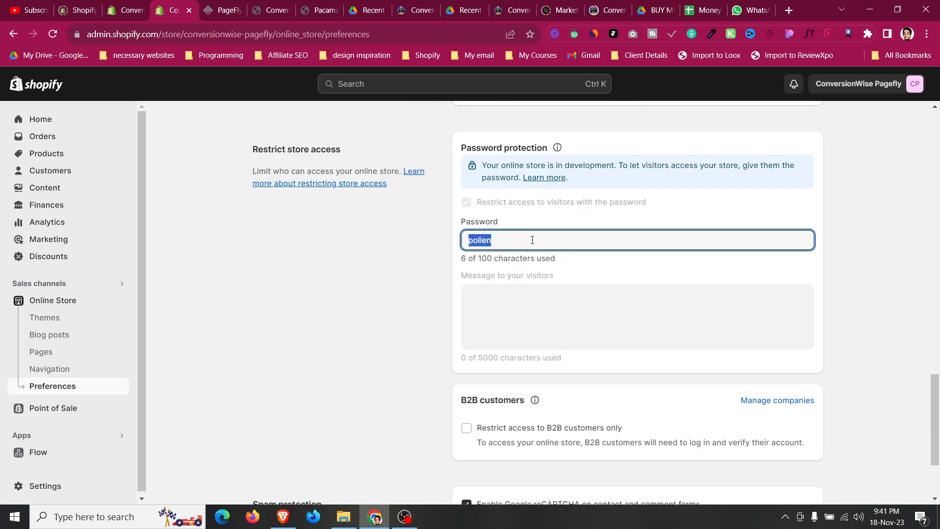
type("1234")
left_click(812, 84)
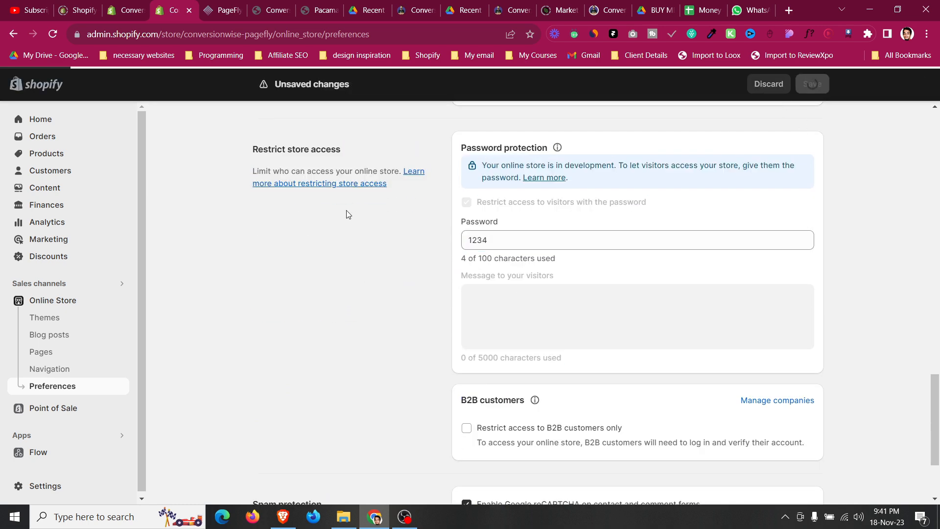
Open the live page again from the editor and enter the new store password.
left_click(272, 4)
left_click(287, 10)
left_click(230, 5)
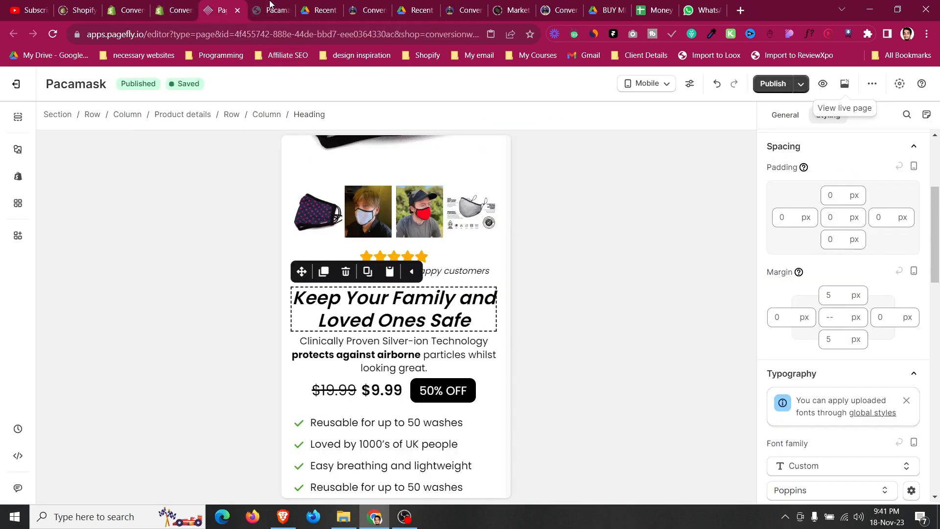
left_click(845, 83)
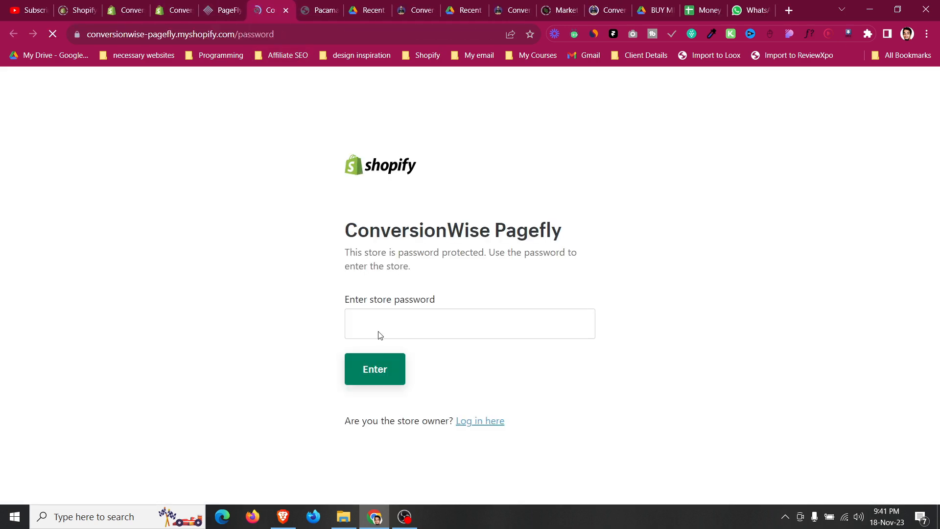
left_click(379, 326)
type("••••")
left_click(374, 368)
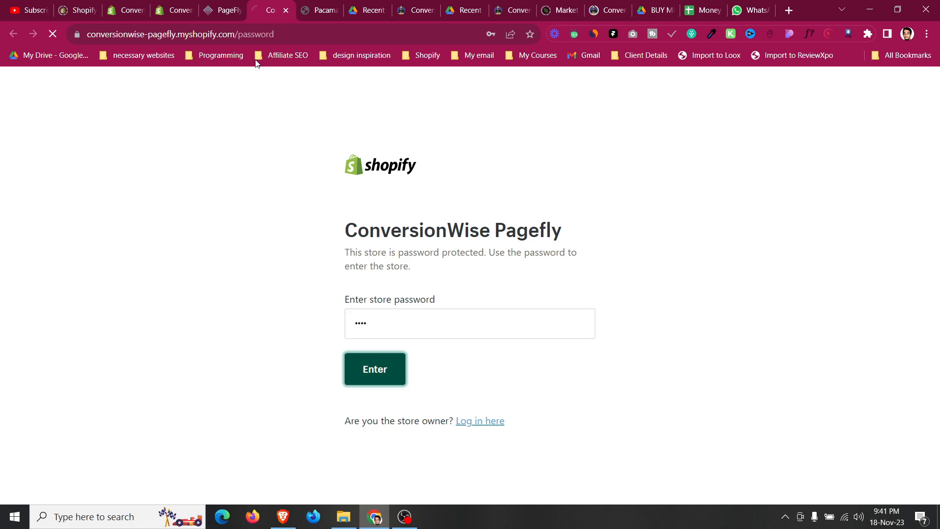
Open the live page and scroll through it to review the published layout.
left_click(286, 11)
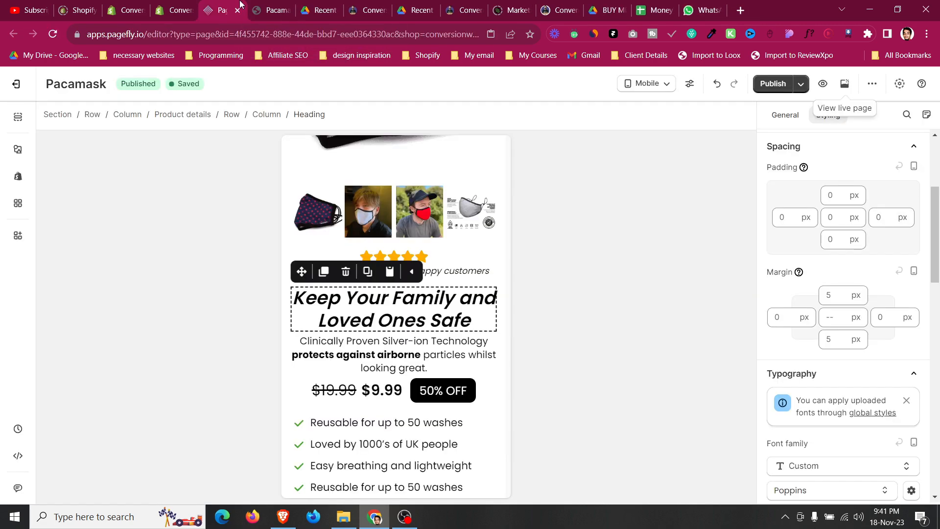
left_click(823, 84)
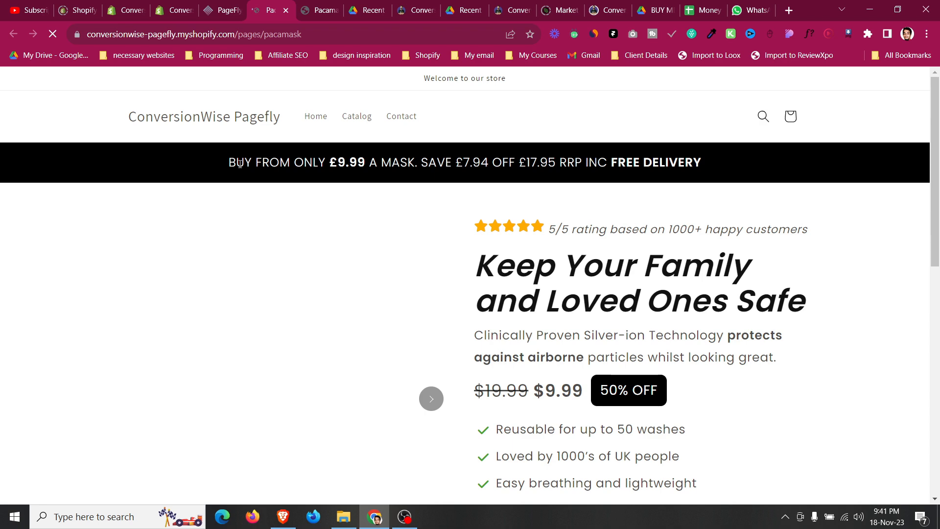
scroll(289, 179, "down", 1)
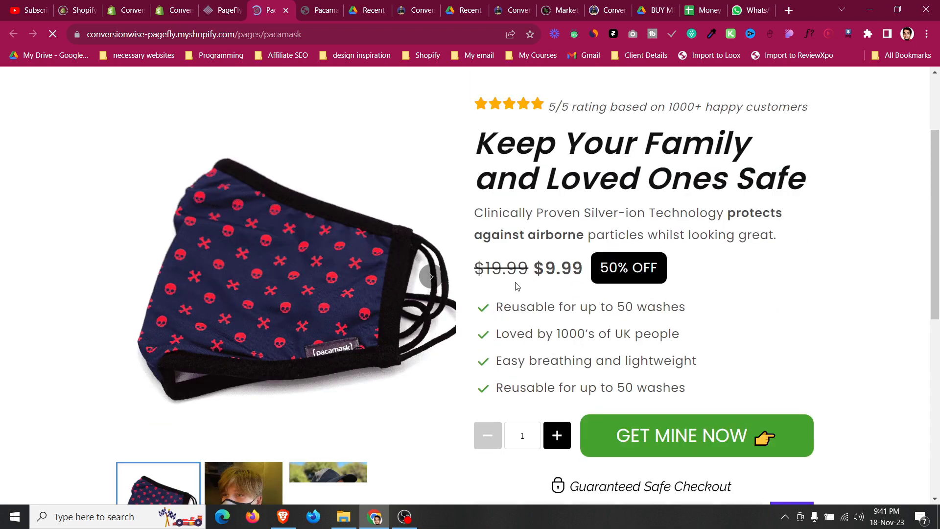
scroll(518, 282, "down", 4)
scroll(519, 286, "down", 4)
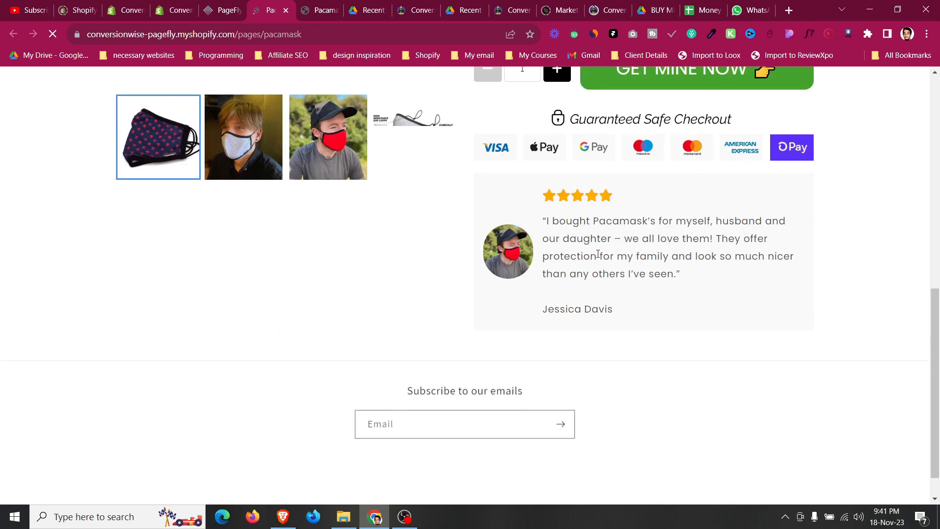
scroll(599, 253, "up", 9)
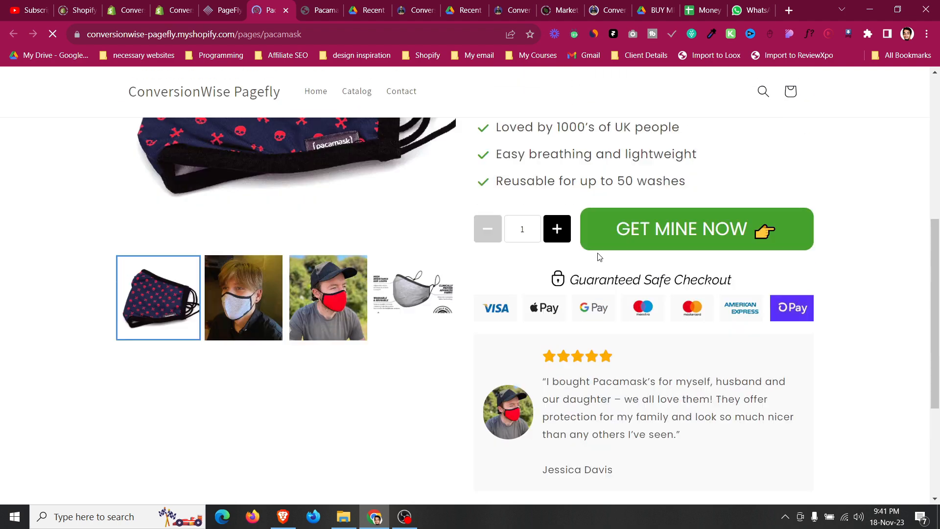
left_click(230, 5)
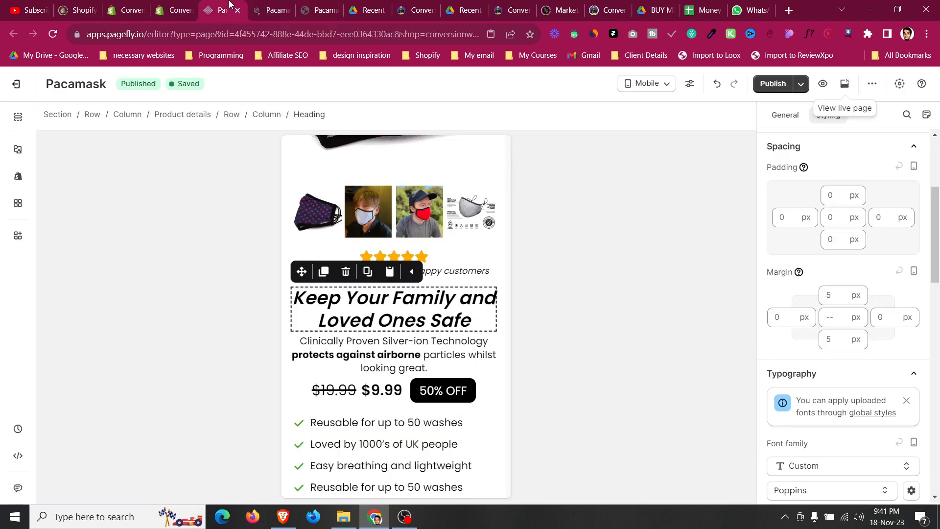
Switch the editor preview to All devices and inspect the rating paragraph's content colour against the live page.
left_click(639, 89)
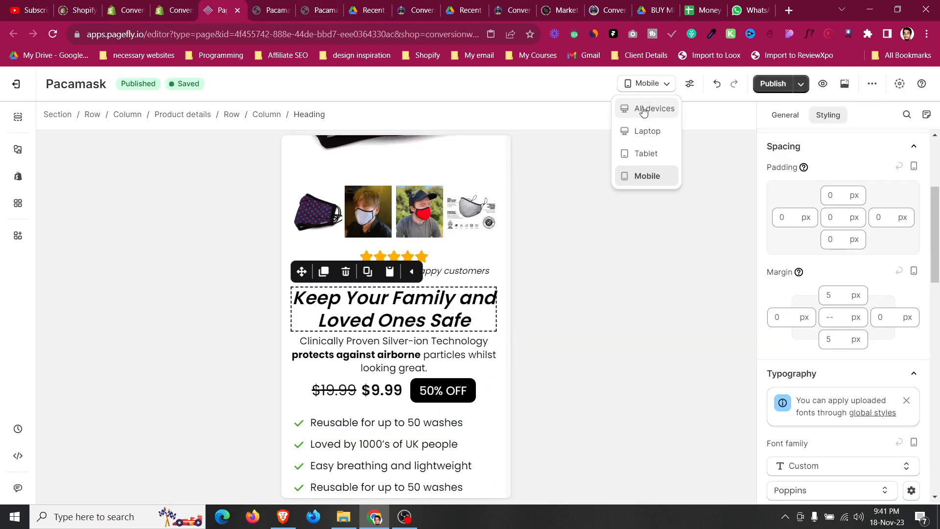
left_click(643, 110)
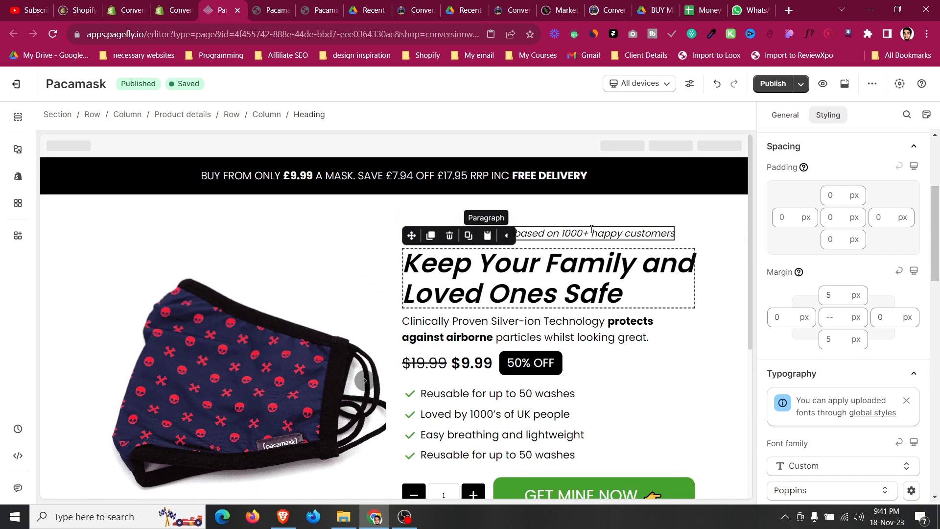
left_click(592, 229)
scroll(832, 245, "up", 3)
left_click(779, 257)
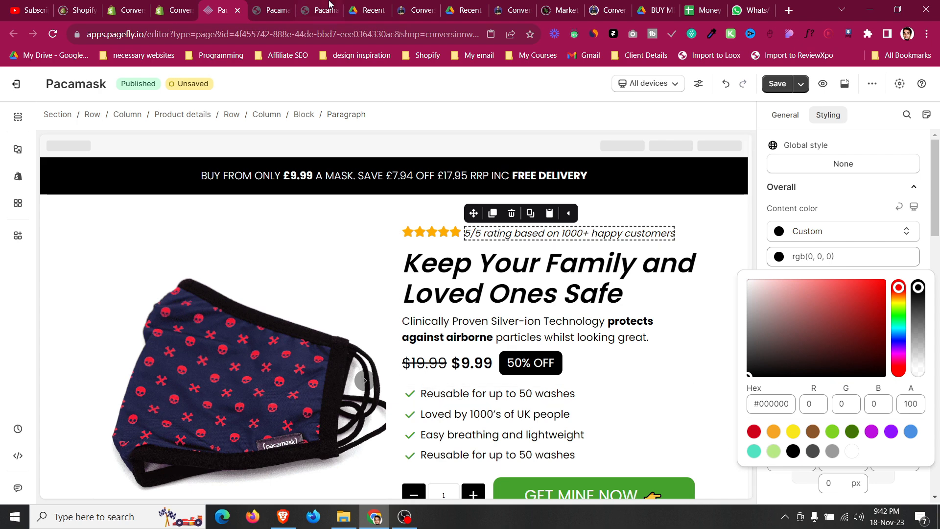
left_click(276, 7)
scroll(561, 287, "down", 1)
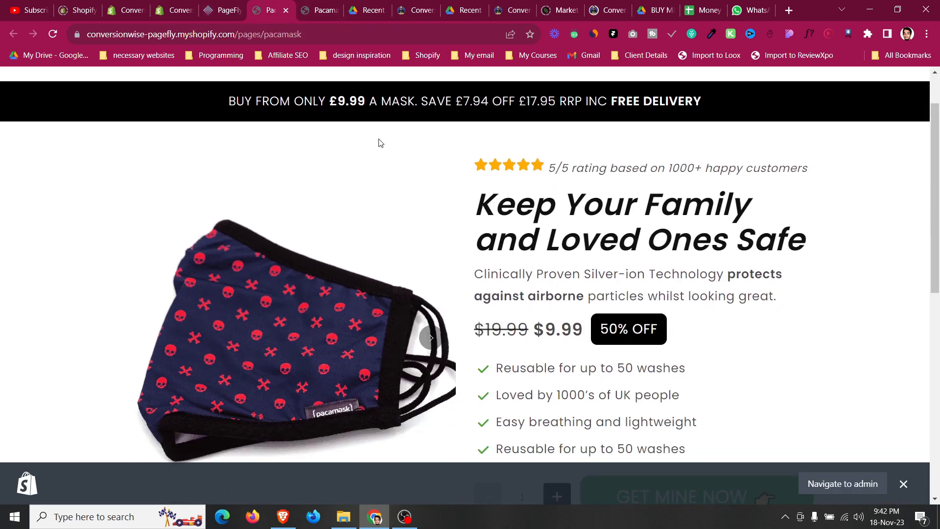
left_click(219, 4)
Set the description paragraph's content colour to black.
left_click(832, 257)
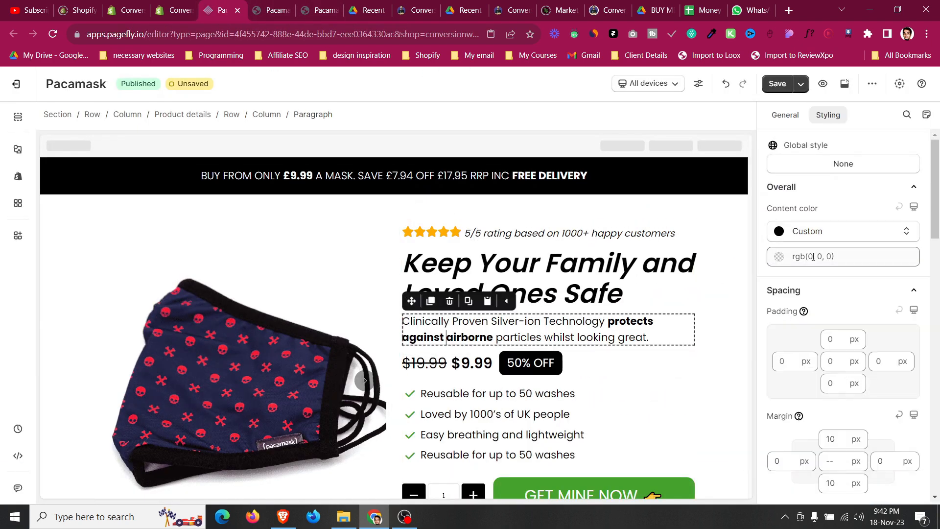
left_click(783, 262)
left_click(793, 451)
scroll(474, 357, "down", 3)
left_click(263, 4)
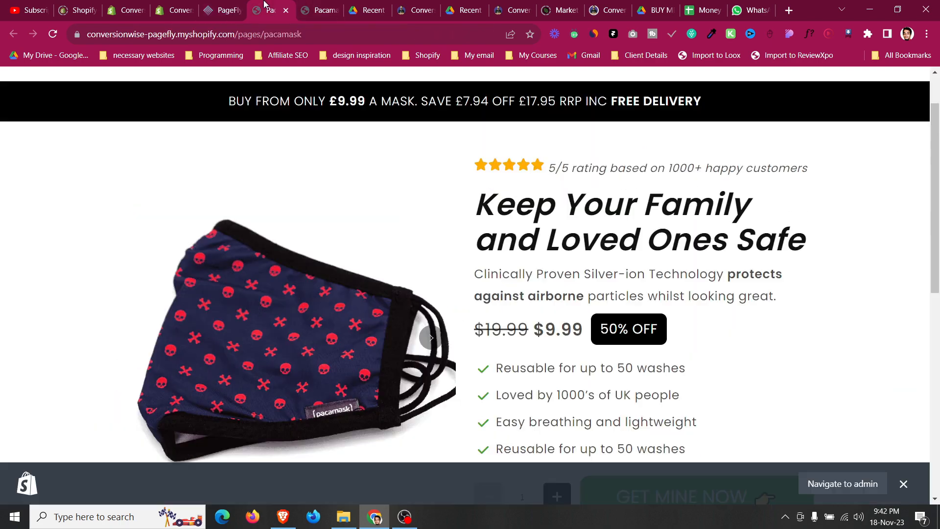
left_click(219, 10)
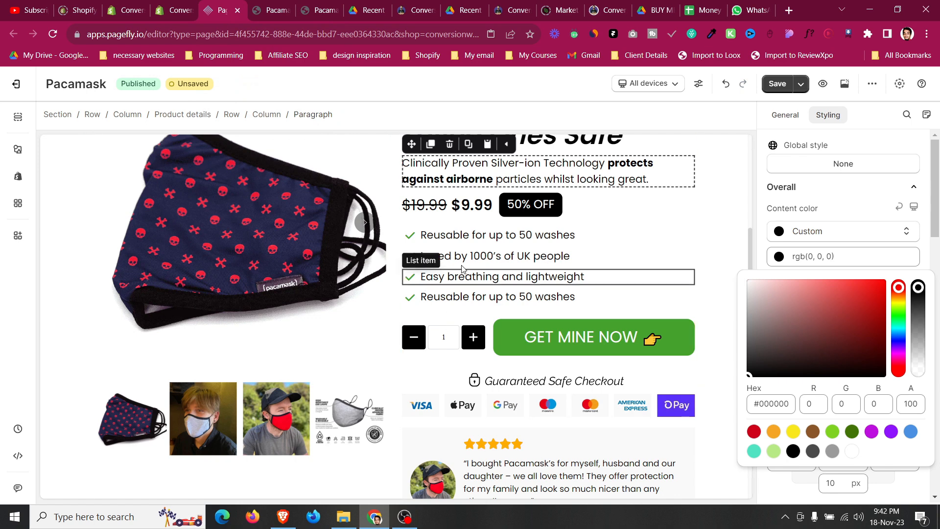
Copy the first benefit list item's styles and paste them onto the other list items.
left_click(469, 235)
scroll(782, 232, "up", 5)
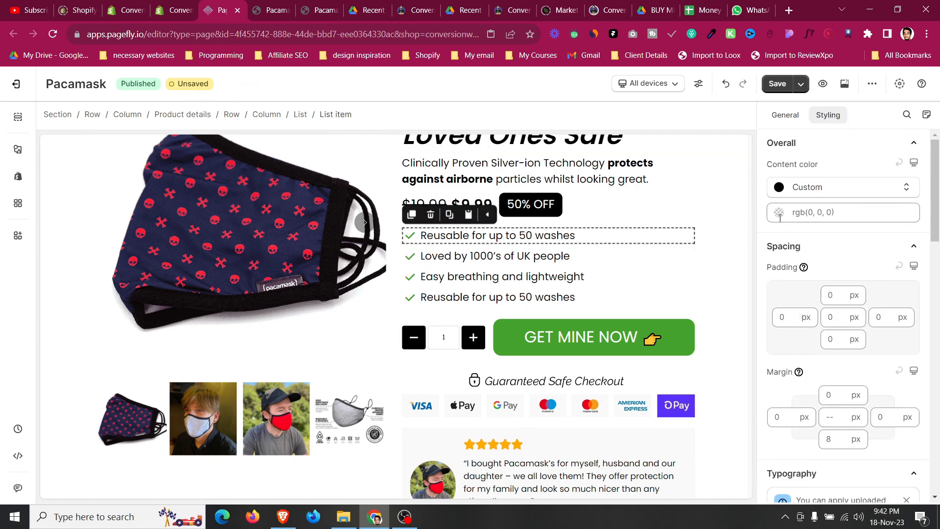
left_click(780, 215)
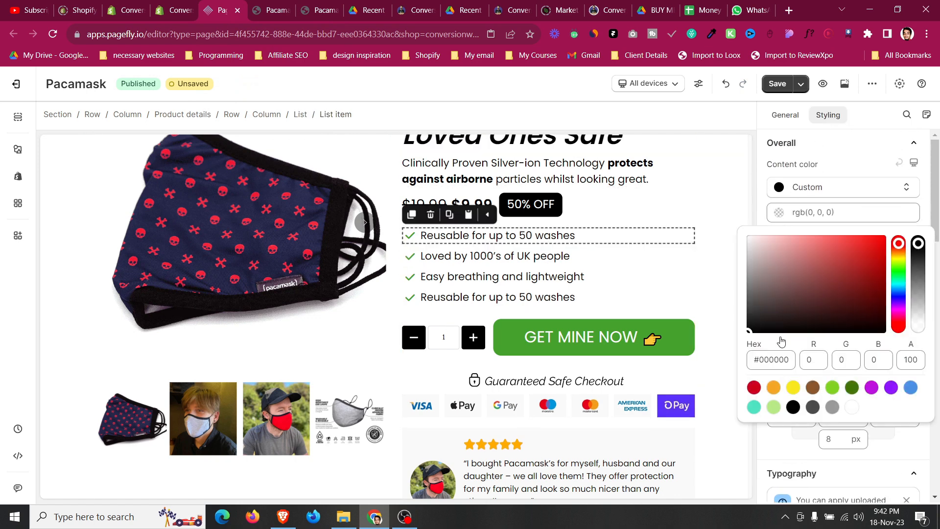
left_click(469, 215)
left_click(466, 249)
left_click(468, 236)
left_click(469, 275)
left_click(468, 256)
left_click(471, 296)
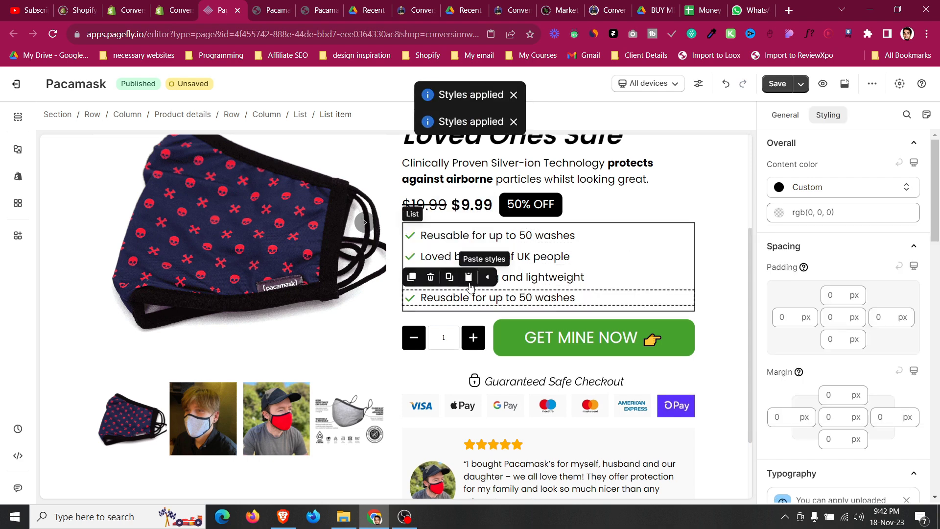
left_click(468, 276)
Inspect the testimonial paragraph's content colour.
scroll(515, 388, "down", 2)
left_click(514, 388)
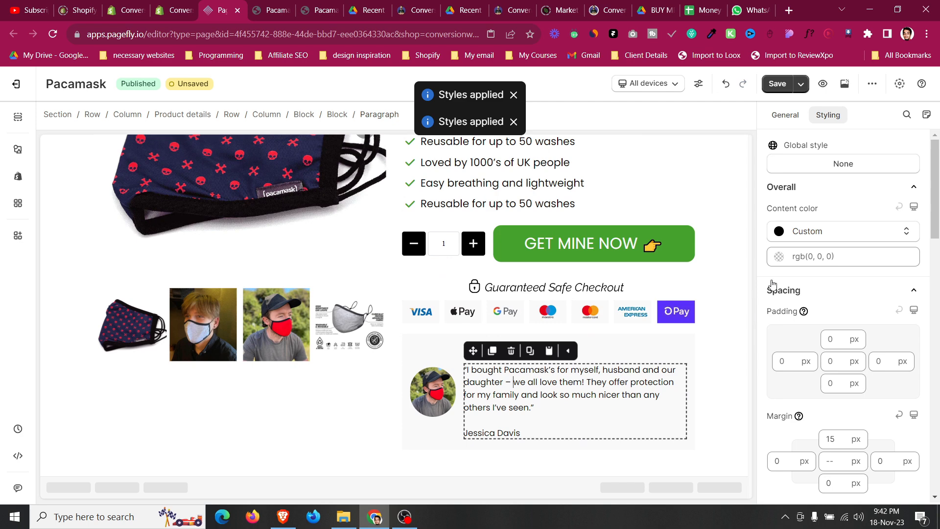
left_click(779, 256)
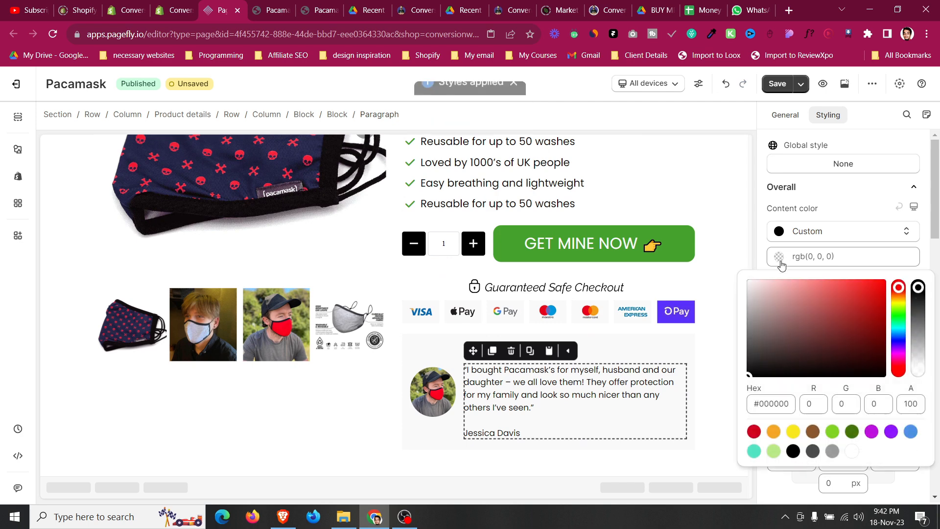
Save and publish the page.
left_click(801, 84)
left_click(803, 109)
left_click(286, 10)
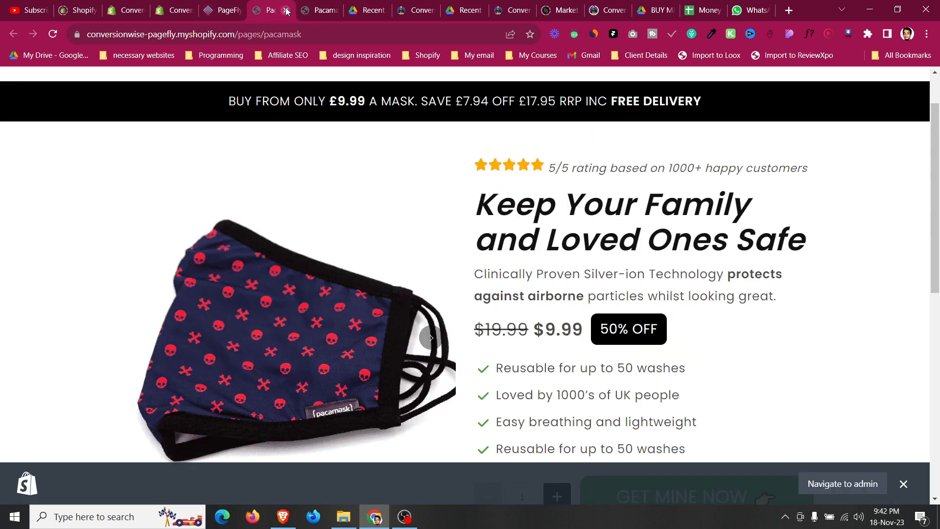
left_click(286, 10)
Set the hero section's top padding to 0 px.
scroll(632, 217, "up", 5)
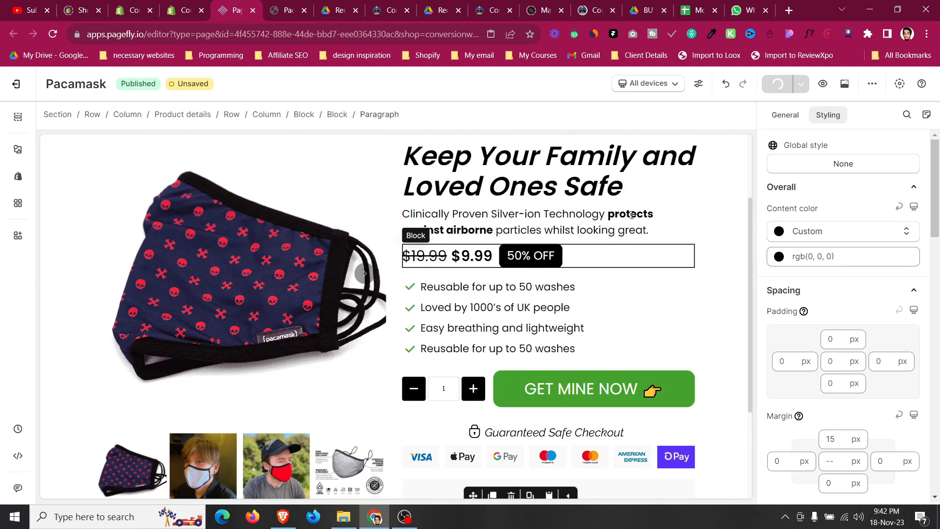
left_click(246, 199)
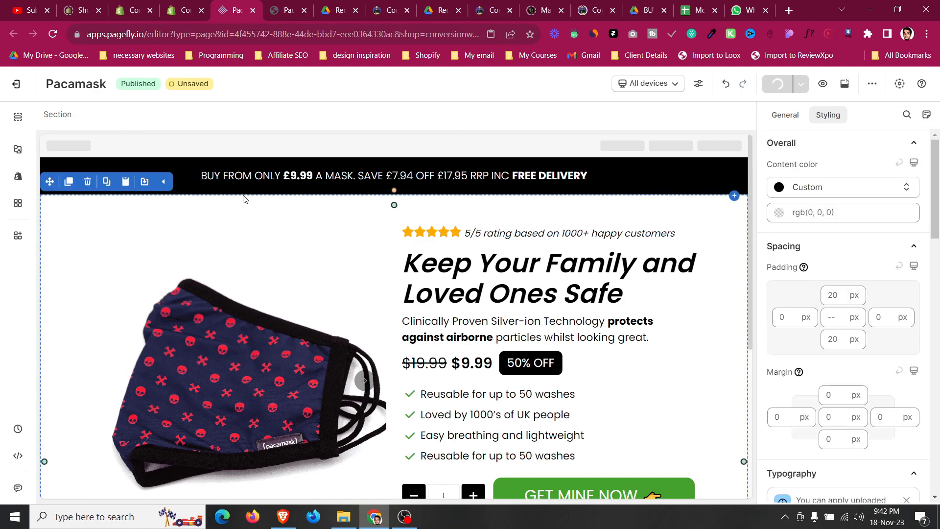
type("0")
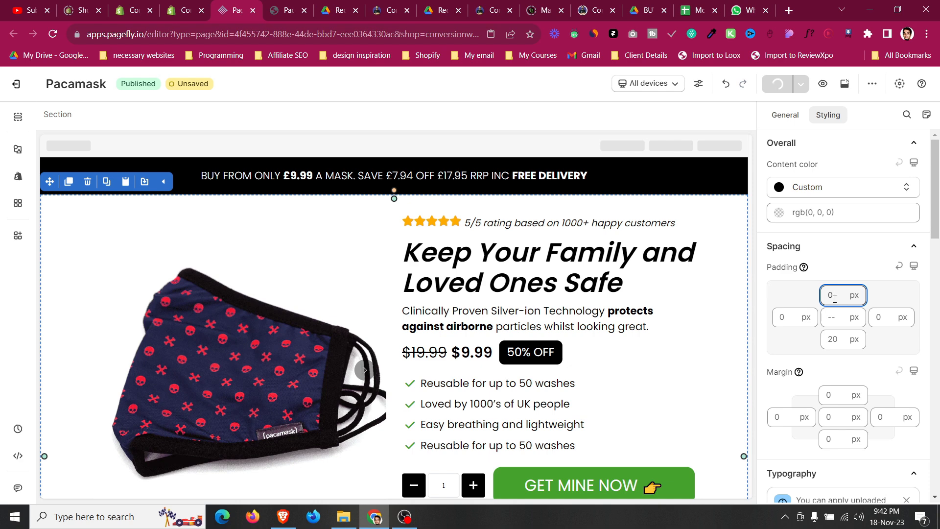
Open the live page again and highlight the rating text to compare it.
left_click(850, 86)
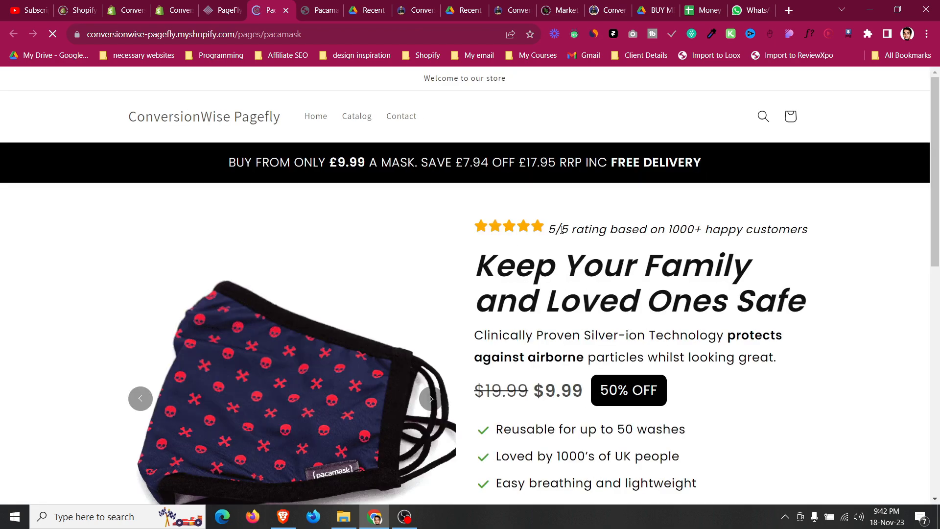
left_click_drag(555, 228, 807, 229)
left_click(560, 206)
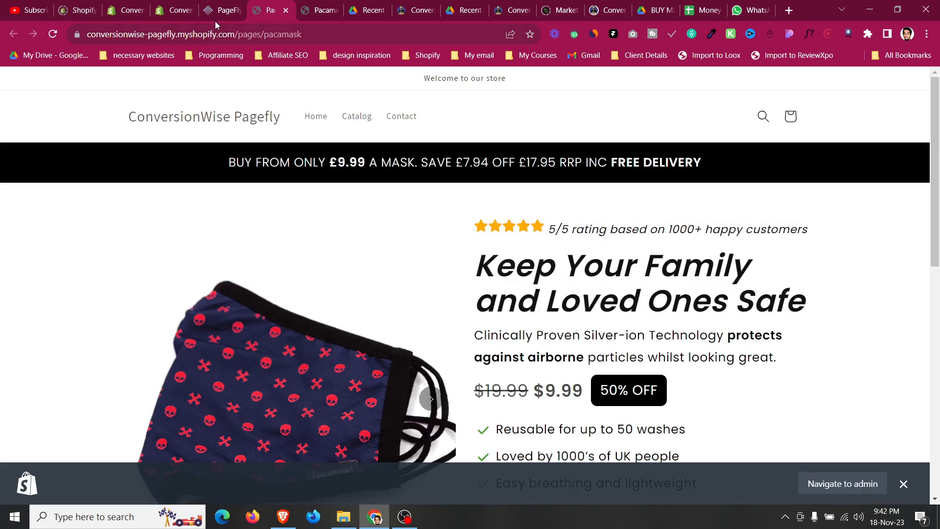
left_click(216, 10)
Increase the rating paragraph's font size to 20 px.
left_click(568, 225)
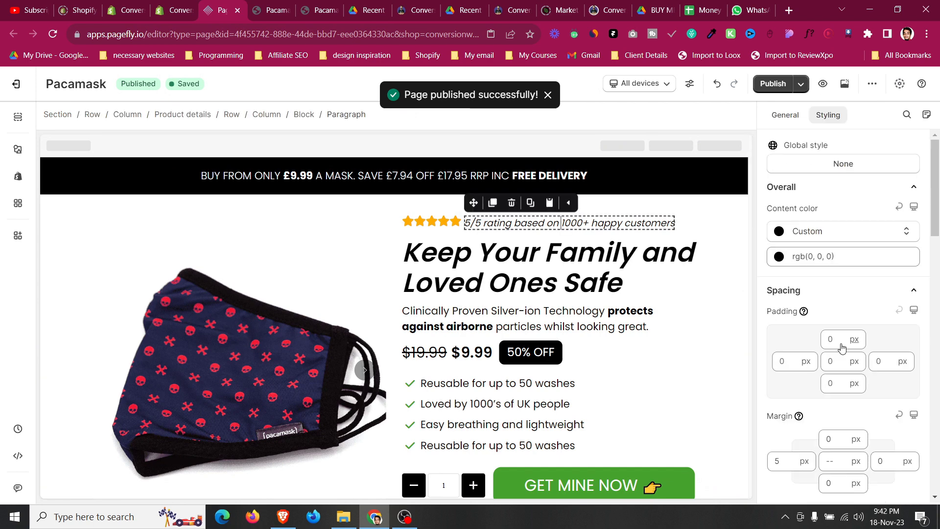
left_click(687, 221)
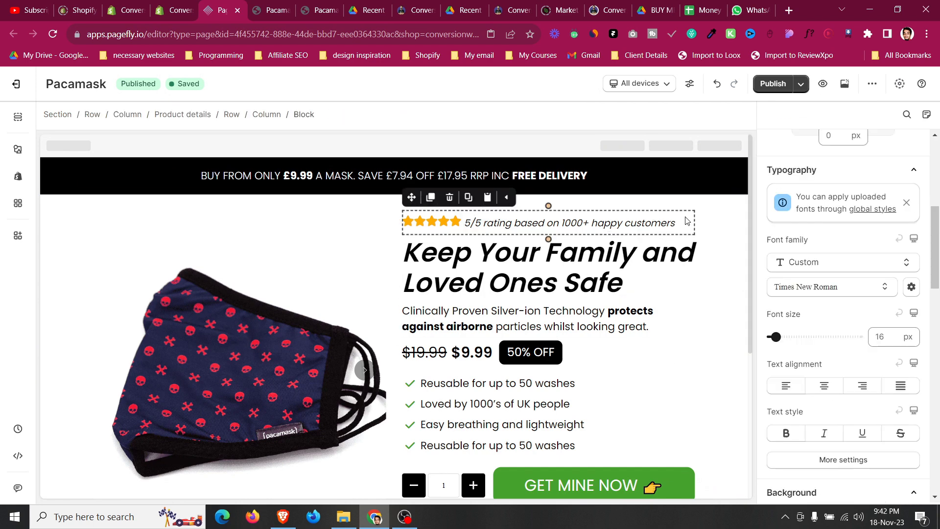
scroll(869, 242, "up", 3)
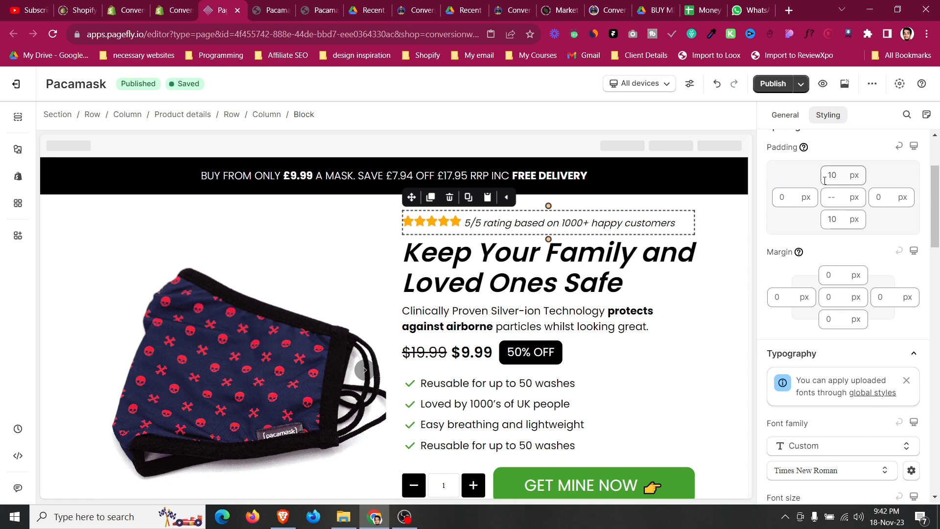
left_click(455, 222)
scroll(855, 294, "down", 1)
scroll(855, 294, "down", 3)
left_click(622, 223)
scroll(782, 309, "down", 2)
key("Up")
key("Up")
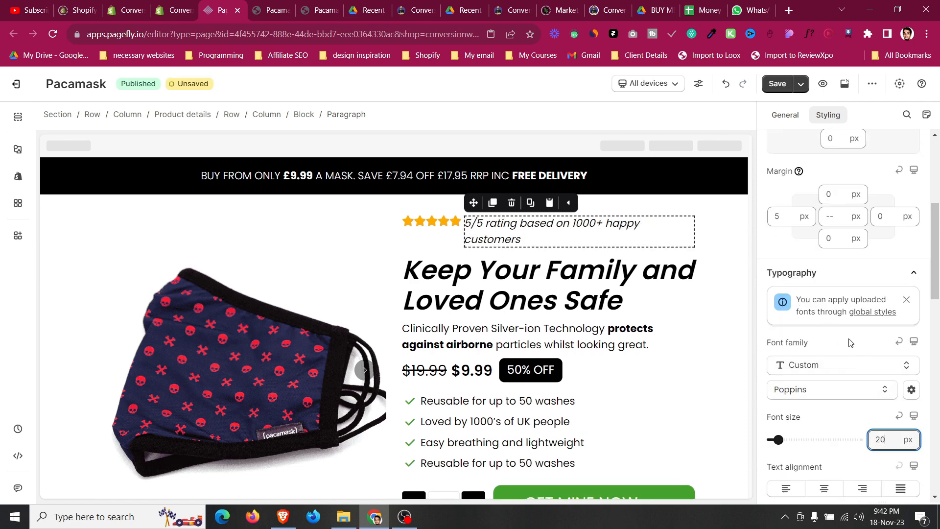
Set the rating paragraph's font size to 19 px.
scroll(880, 262, "up", 3)
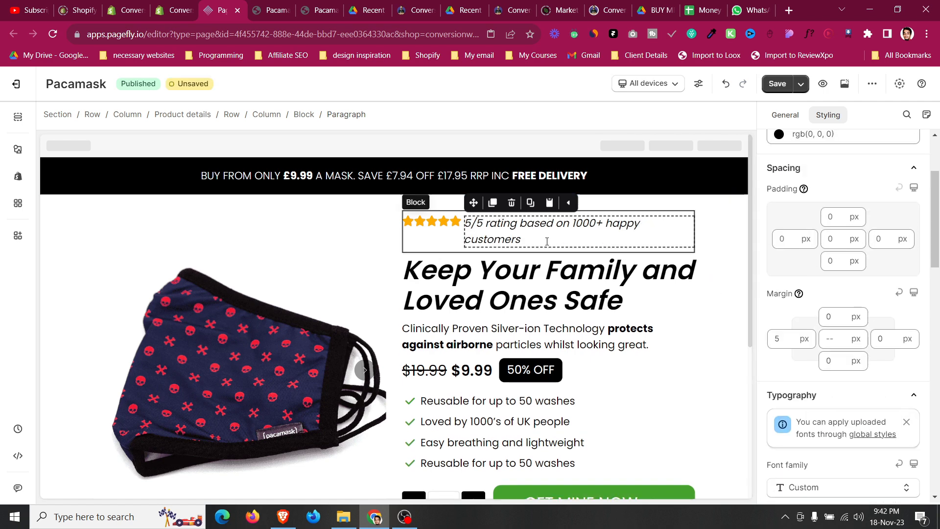
left_click(442, 215)
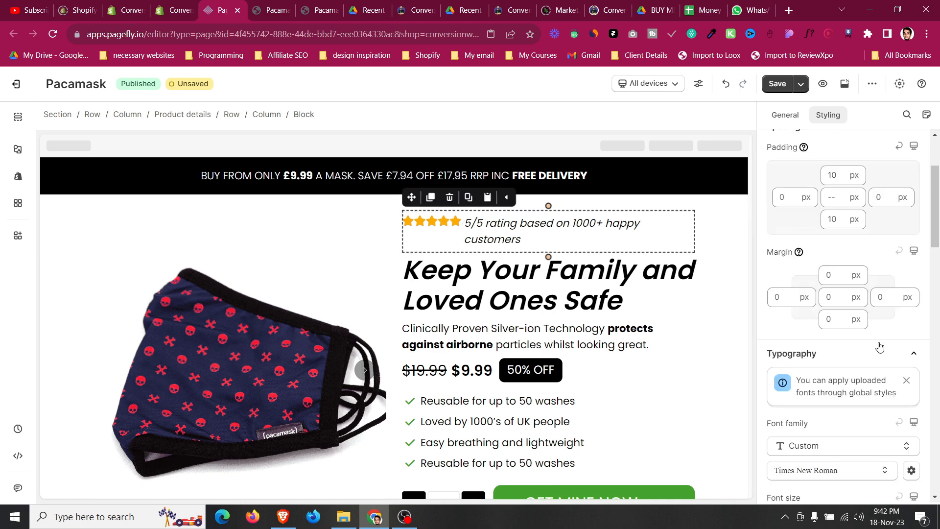
scroll(853, 318, "up", 3)
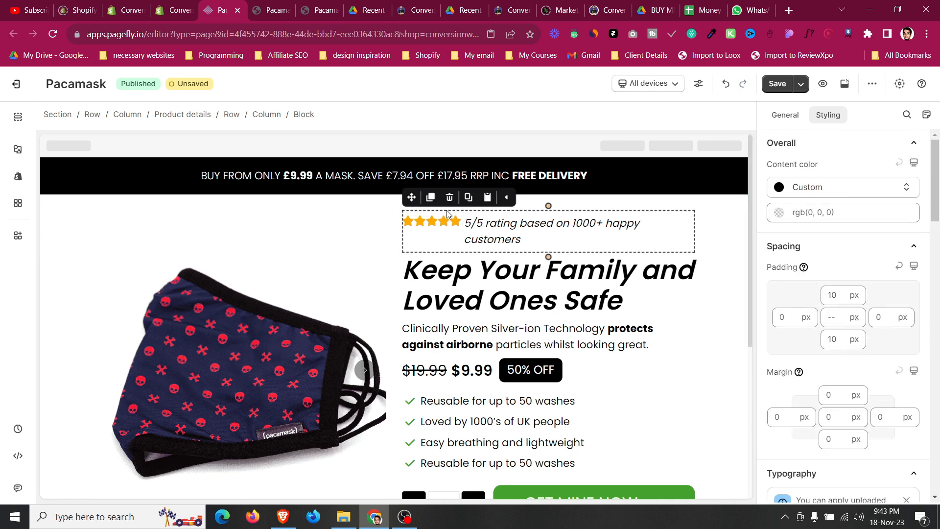
left_click(454, 222)
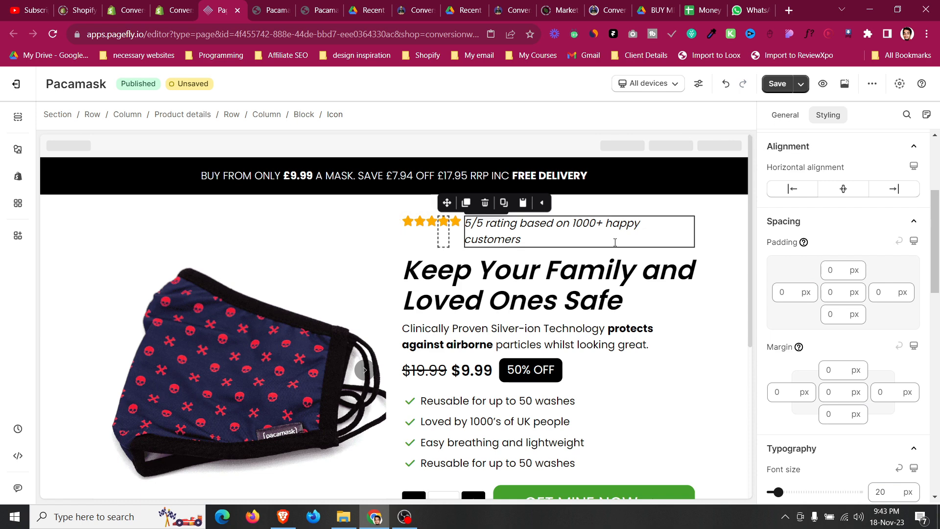
left_click(610, 244)
scroll(797, 247, "down", 5)
left_click(888, 316)
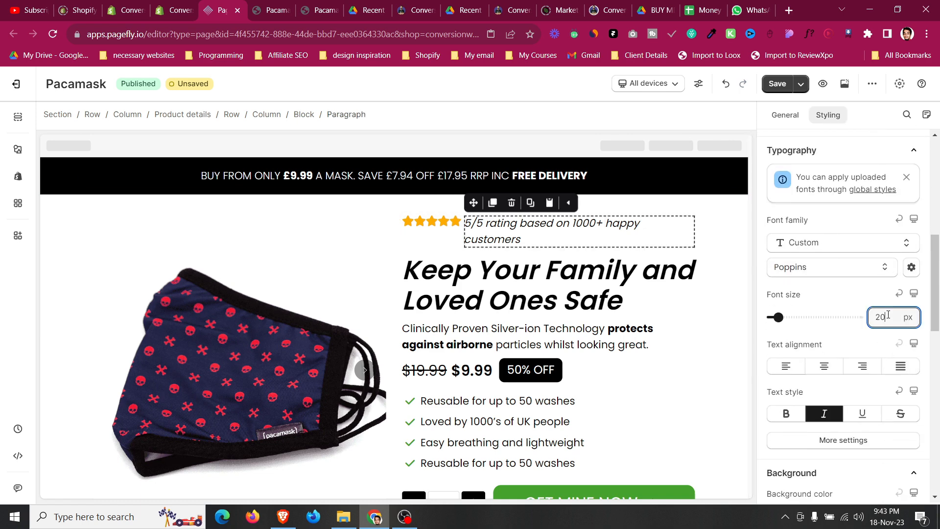
key("Down")
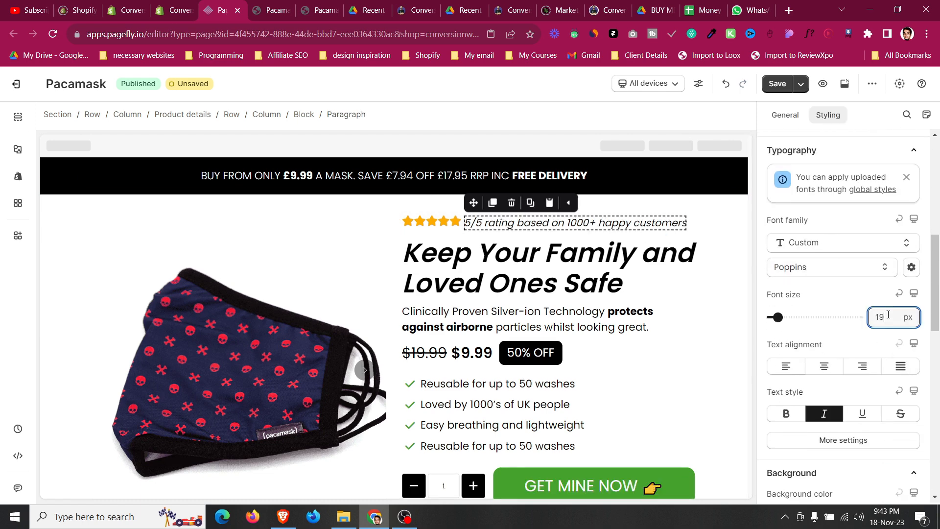
Select the rating block, set its items to center alignment, and publish the page.
left_click(692, 225)
left_click(483, 223)
scroll(854, 377, "up", 5)
scroll(831, 283, "up", 2)
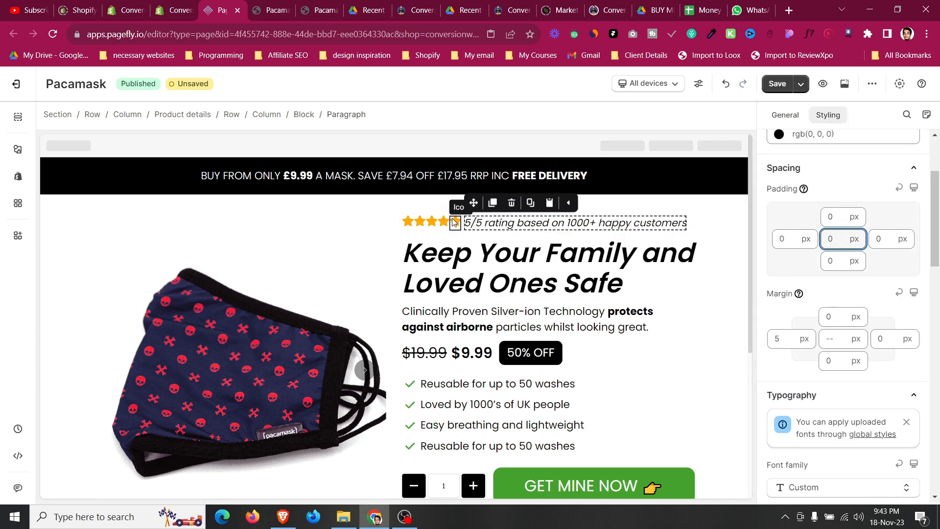
left_click(438, 216)
scroll(854, 352, "down", 10)
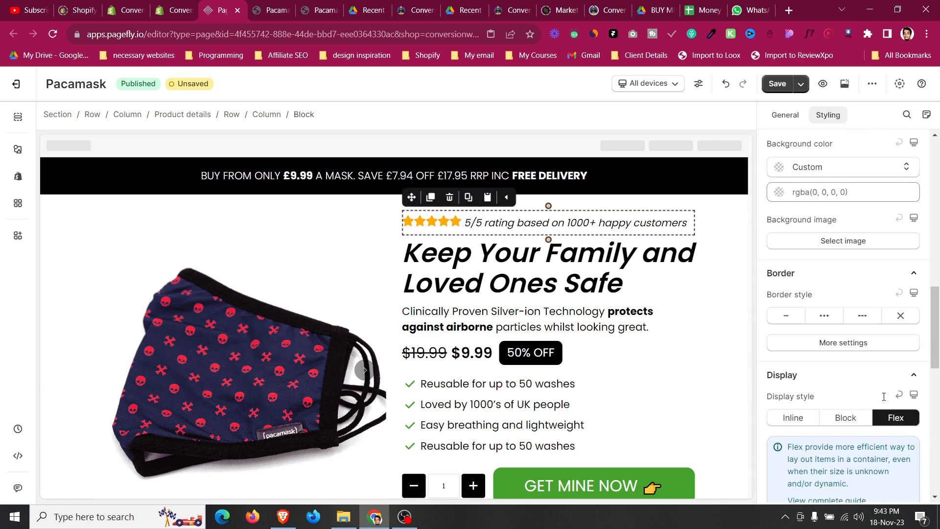
left_click(797, 275)
left_click(804, 326)
left_click(801, 85)
left_click(779, 109)
Open the live page after publishing and compare the rating line with the editor.
left_click(274, 11)
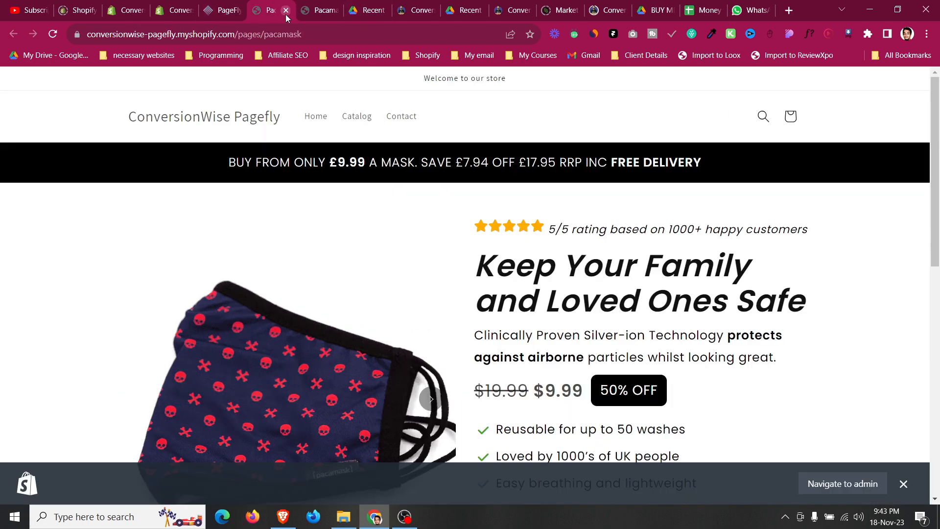
left_click(286, 10)
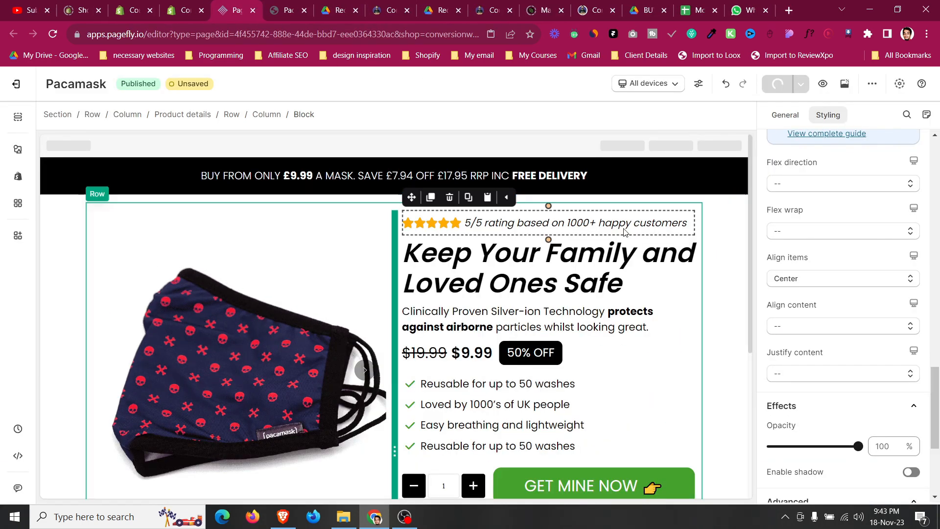
left_click(846, 85)
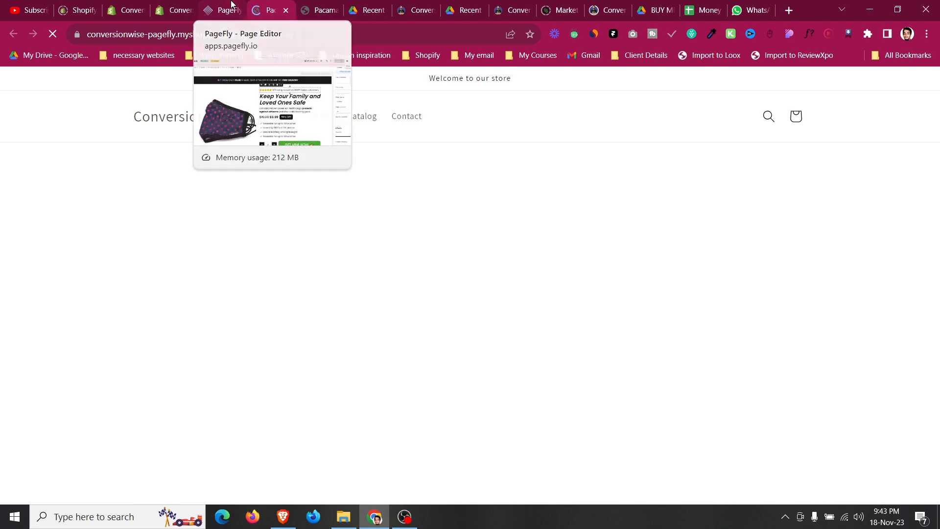
left_click(228, 8)
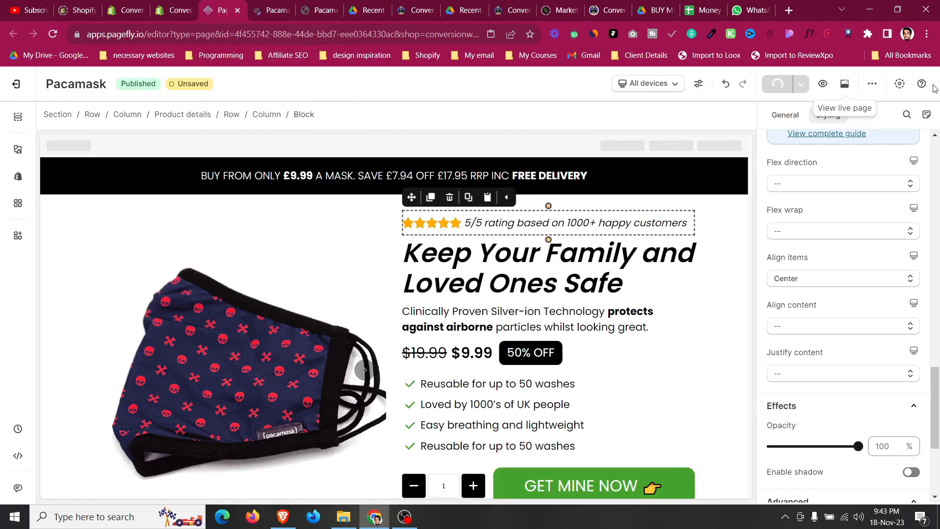
left_click(844, 84)
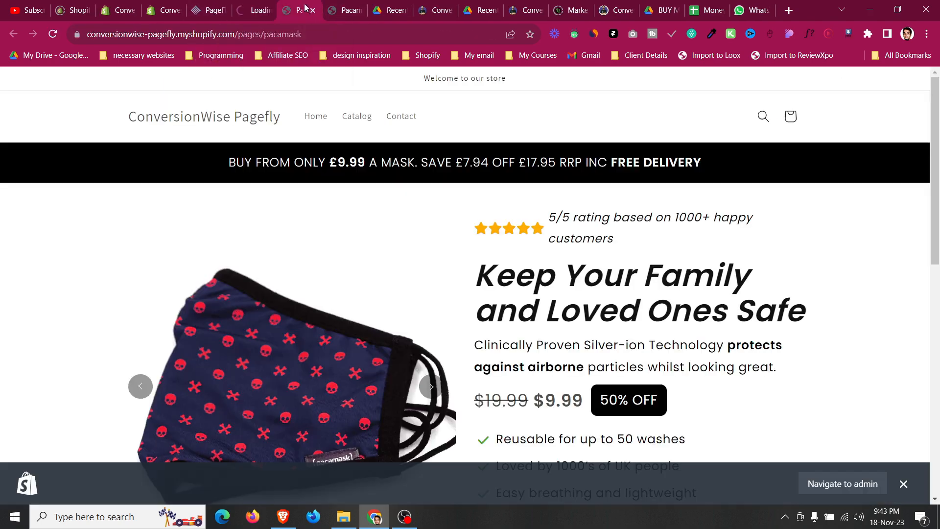
left_click(268, 12)
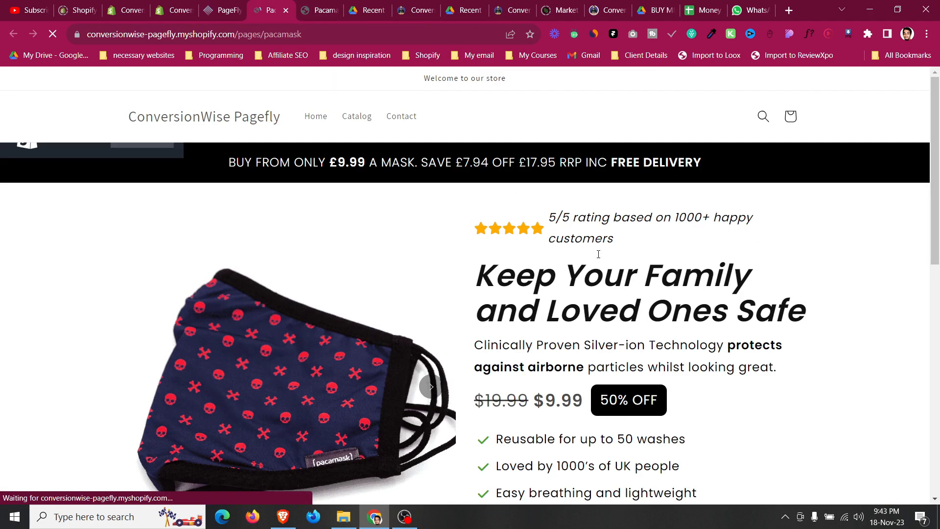
left_click(229, 6)
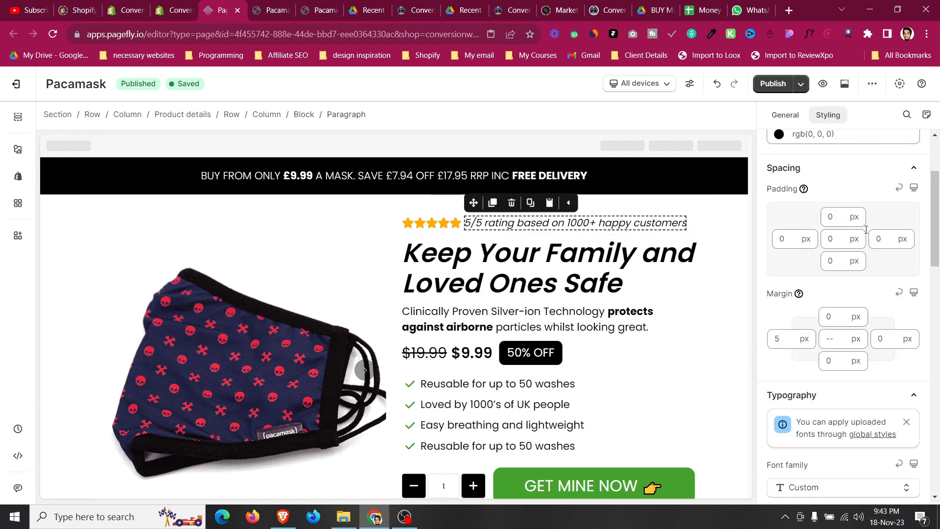
Set the rating paragraph's font size to 18 px.
scroll(874, 253, "down", 5)
key("Down")
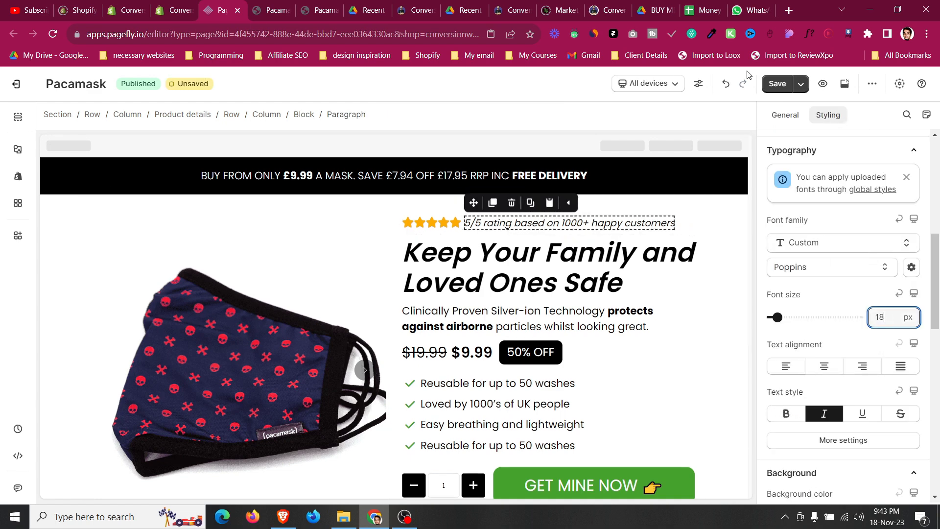
Review the live page at different window sizes and compare it with the reference Pacamask page.
left_click(286, 5)
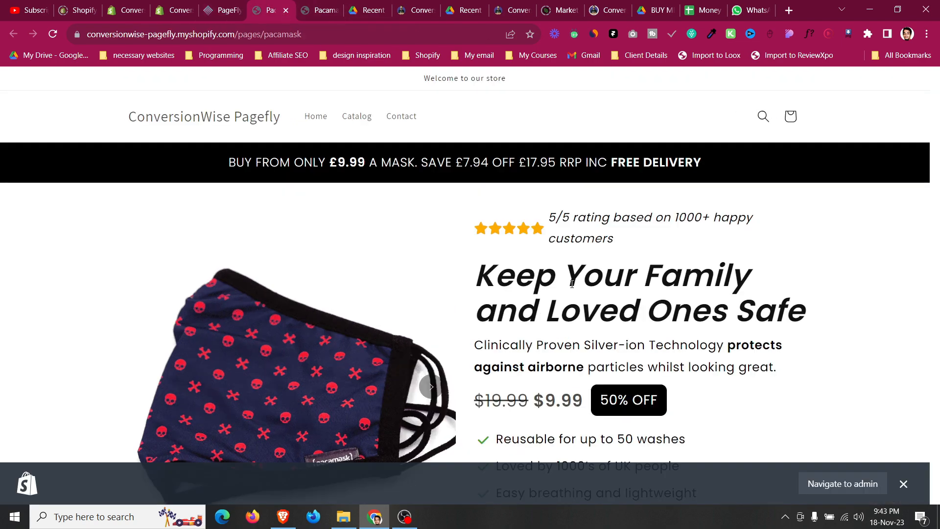
scroll(572, 284, "down", 5)
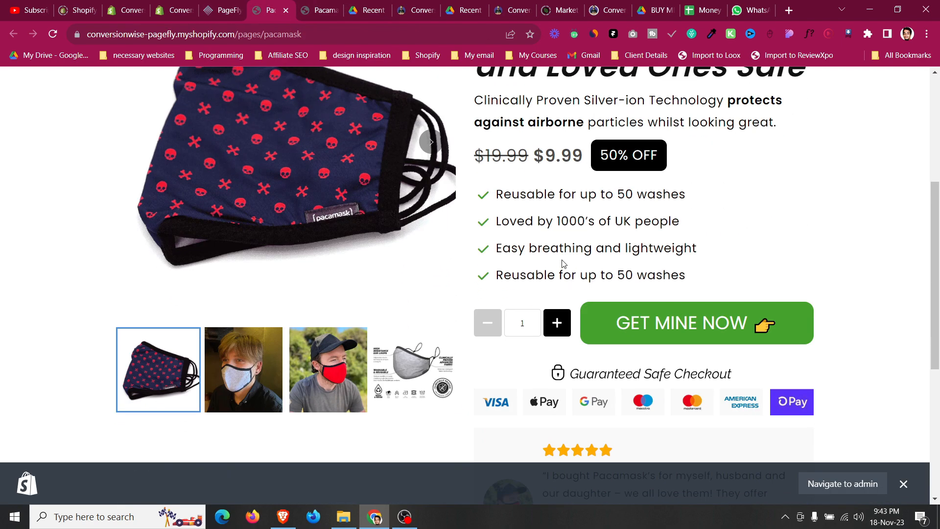
left_click(897, 10)
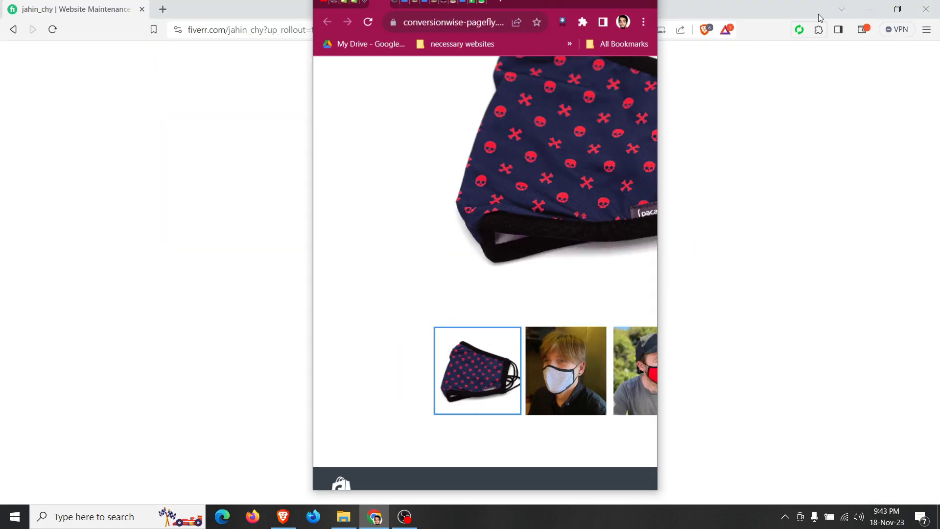
left_click(628, 16)
scroll(262, 308, "up", 2)
scroll(262, 308, "down", 3)
left_click(903, 483)
scroll(618, 421, "down", 3)
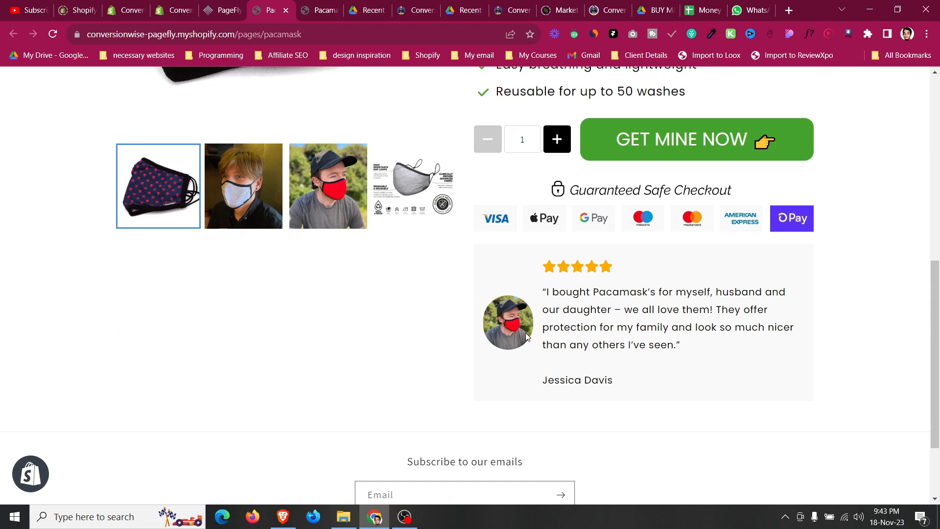
left_click(313, 5)
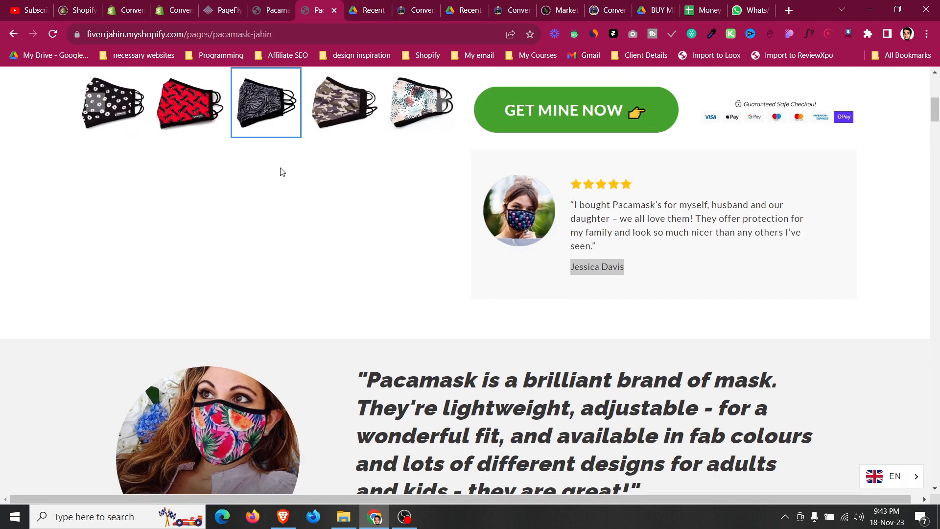
left_click(270, 6)
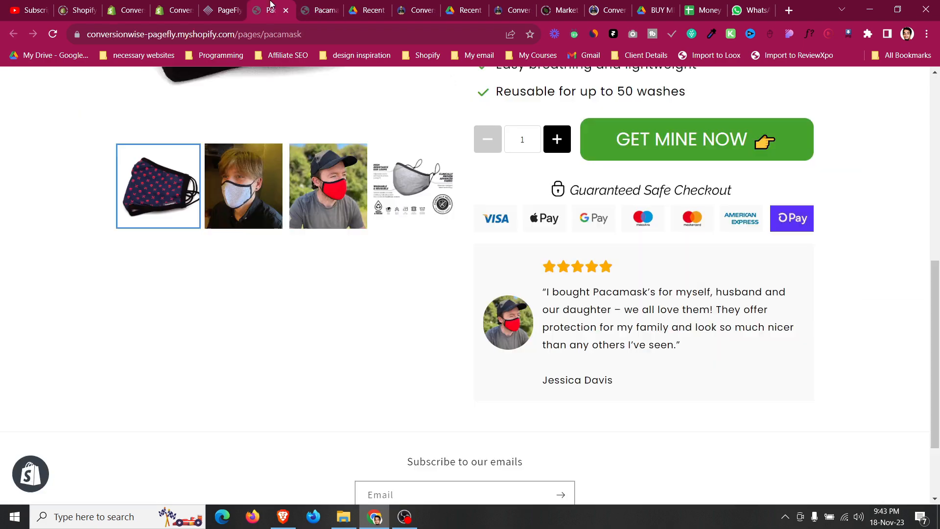
left_click(237, 4)
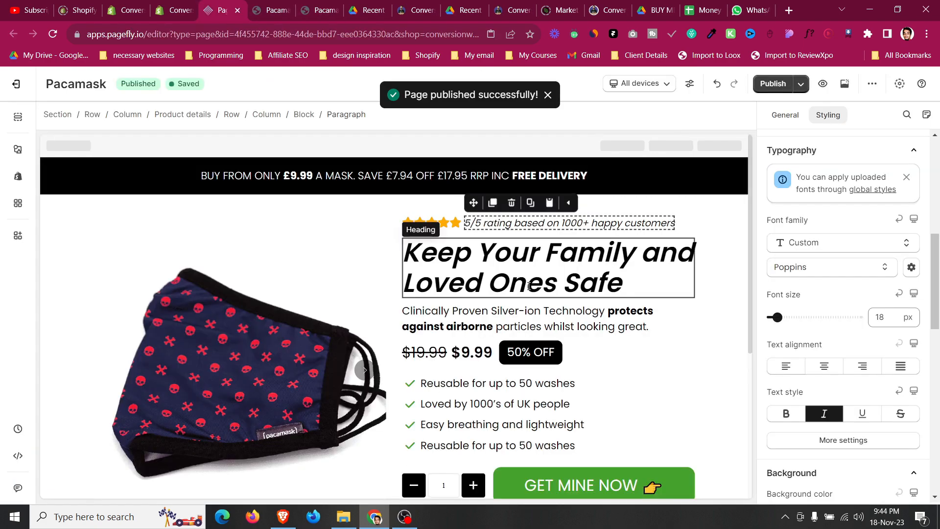
Clear the align items setting of the testimonial block.
scroll(436, 342, "down", 5)
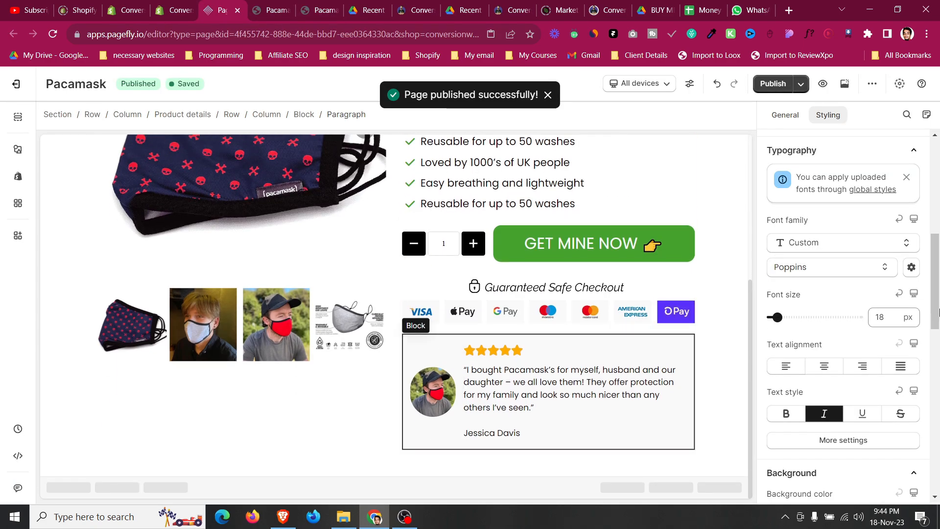
scroll(859, 273, "down", 5)
scroll(860, 272, "up", 4)
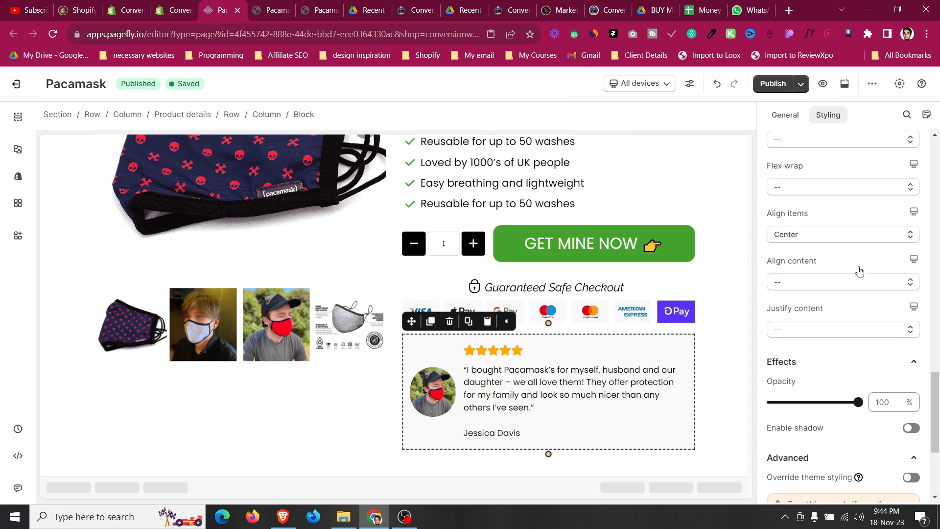
scroll(858, 270, "up", 3)
scroll(817, 294, "down", 2)
left_click(811, 295)
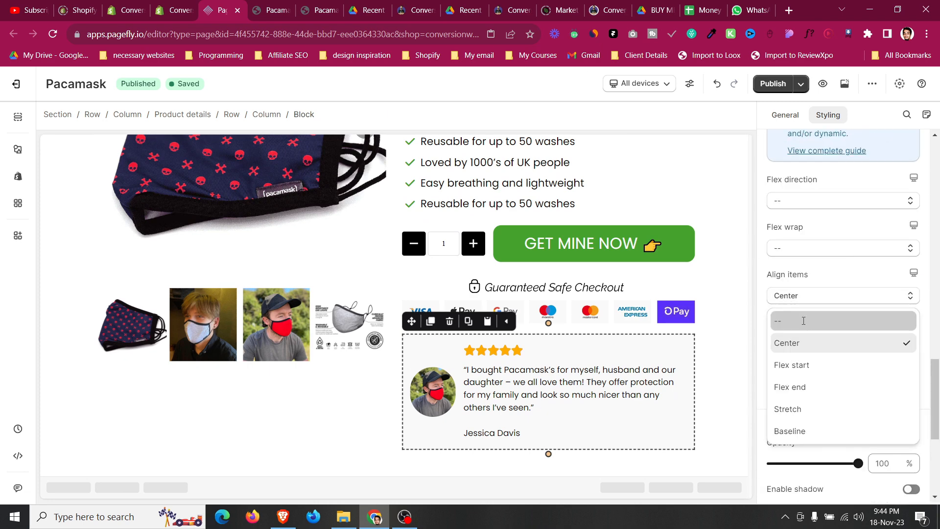
left_click(804, 325)
Set the testimonial quote's font size to 15 px and publish the page.
left_click(582, 382)
scroll(884, 300, "up", 1)
scroll(887, 300, "down", 1)
left_click(888, 311)
key("Down")
scroll(597, 307, "up", 5)
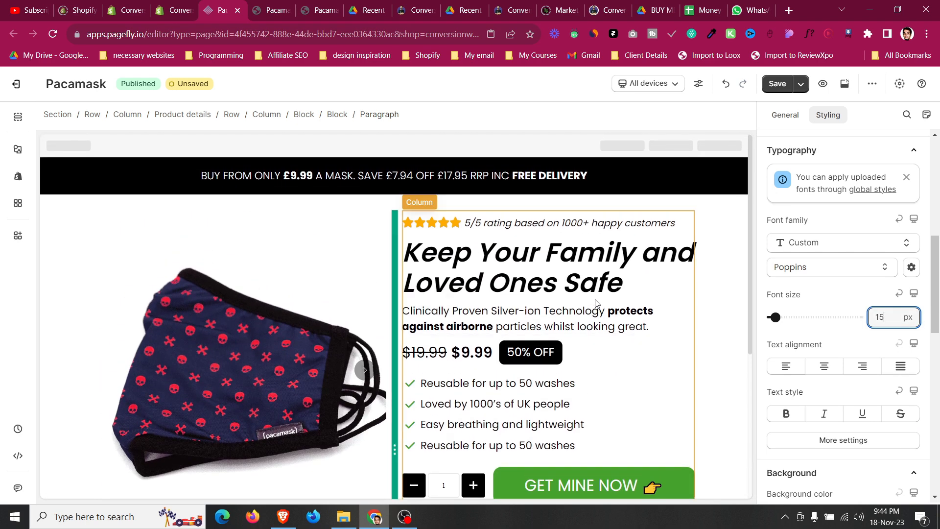
left_click(801, 84)
left_click(772, 109)
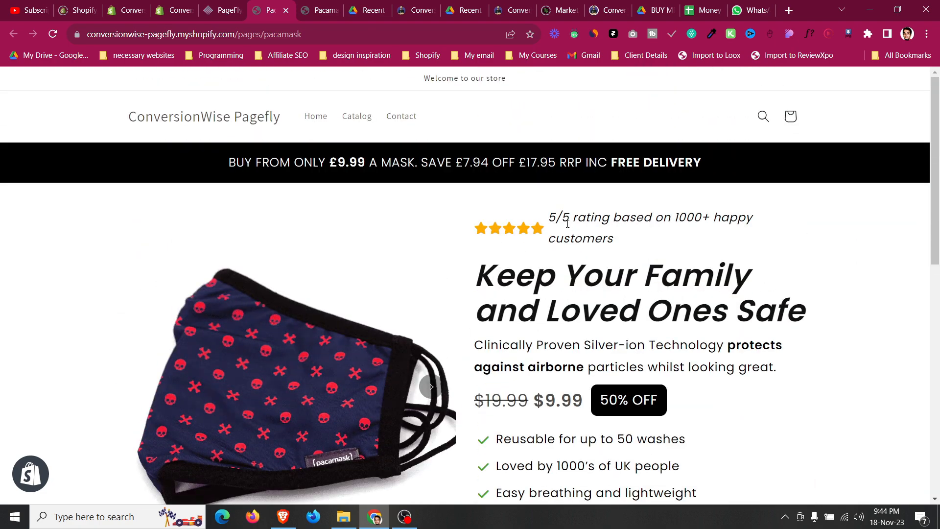
Open the live page and review the hero and testimonial sections.
left_click(286, 11)
left_click(224, 10)
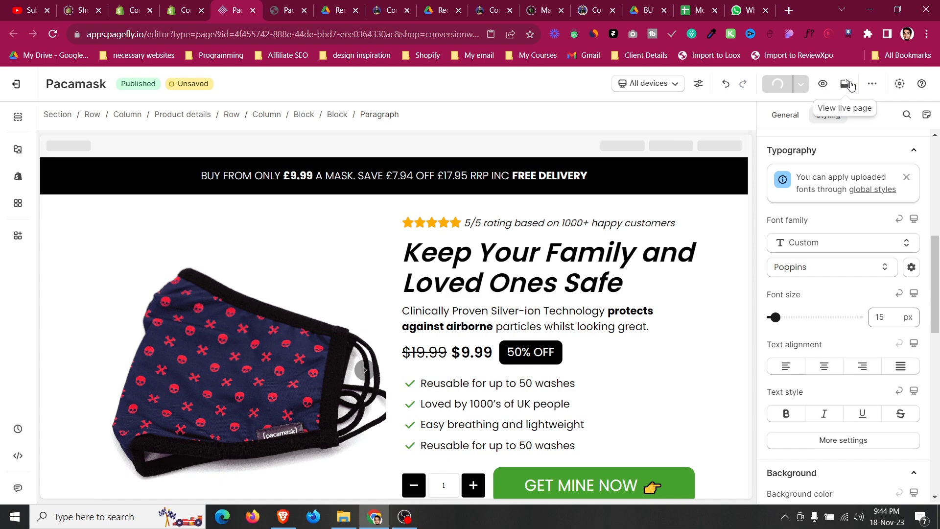
left_click(850, 85)
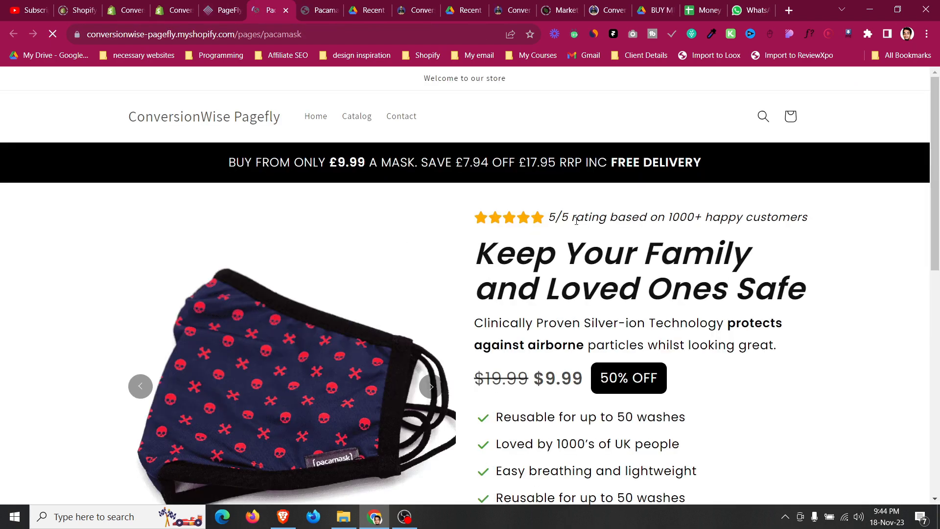
scroll(576, 221, "down", 9)
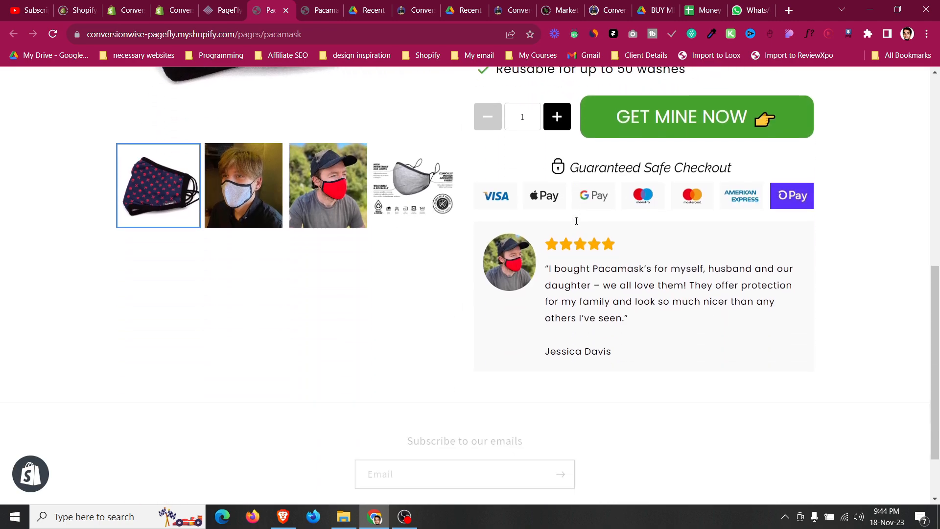
scroll(591, 346, "up", 9)
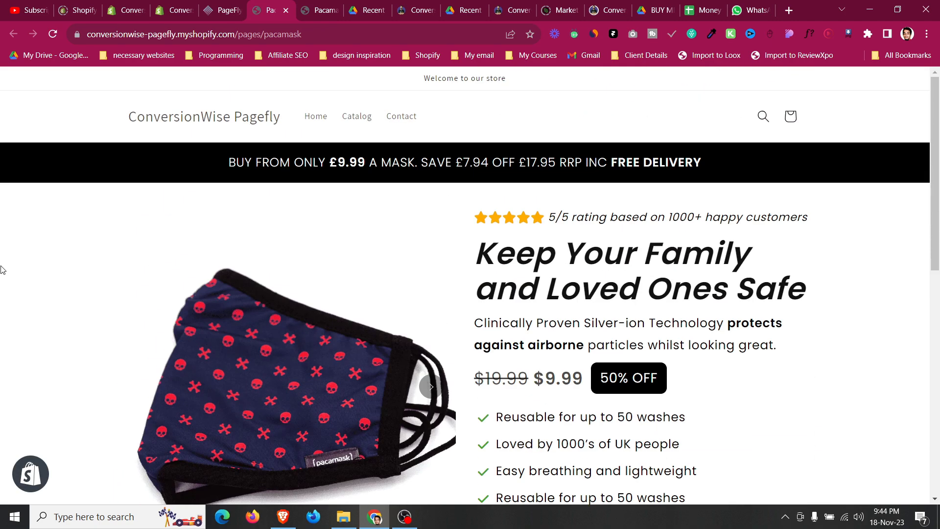
Inspect the live page in a mobile-width responsive view using the browser's developer tools.
right_click(3, 268)
left_click(71, 460)
left_click(27, 236)
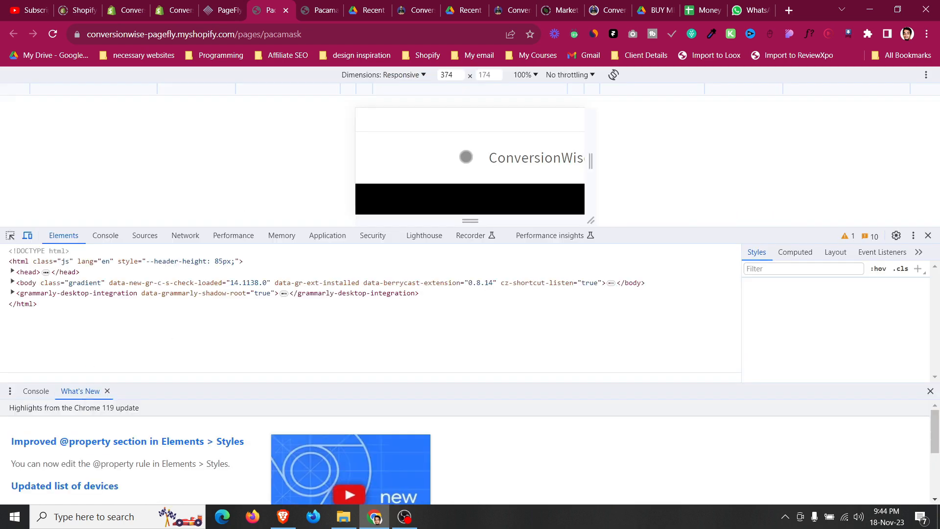
left_click_drag(761, 228, 771, 433)
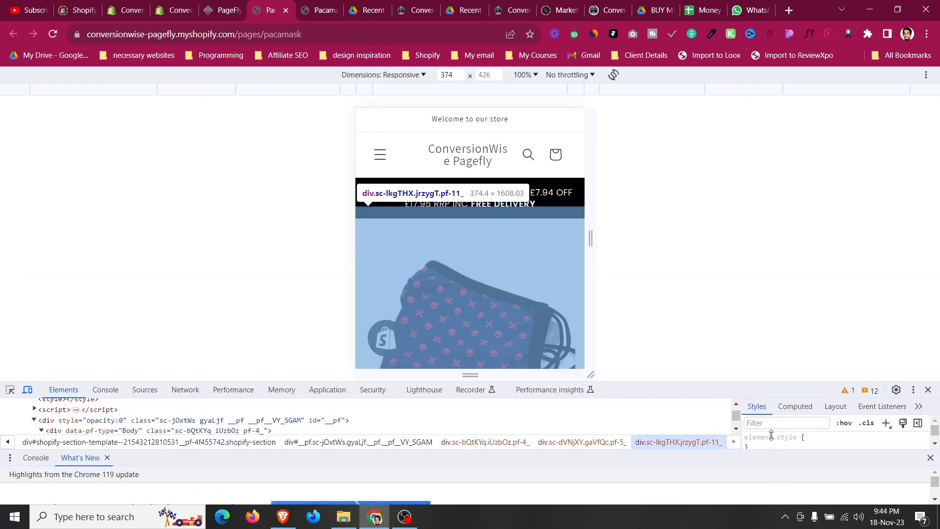
scroll(469, 240, "down", 6)
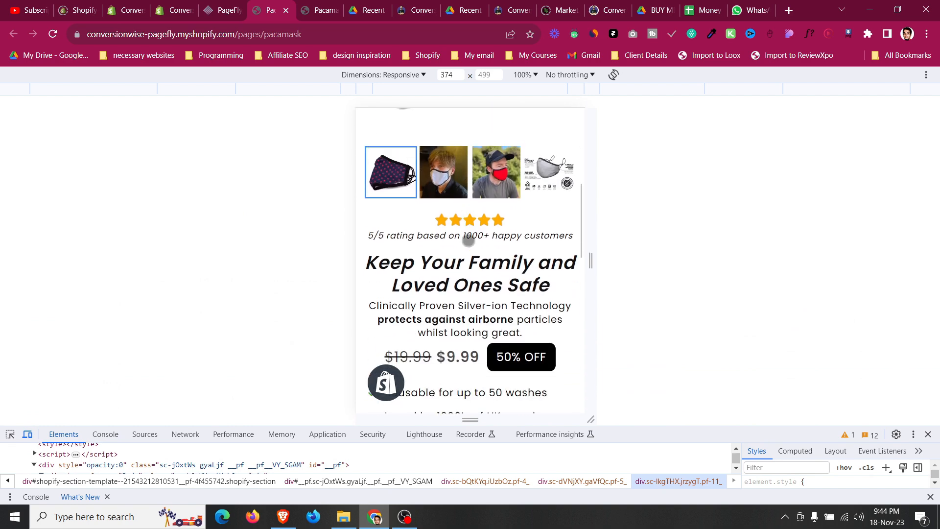
scroll(468, 240, "up", 5)
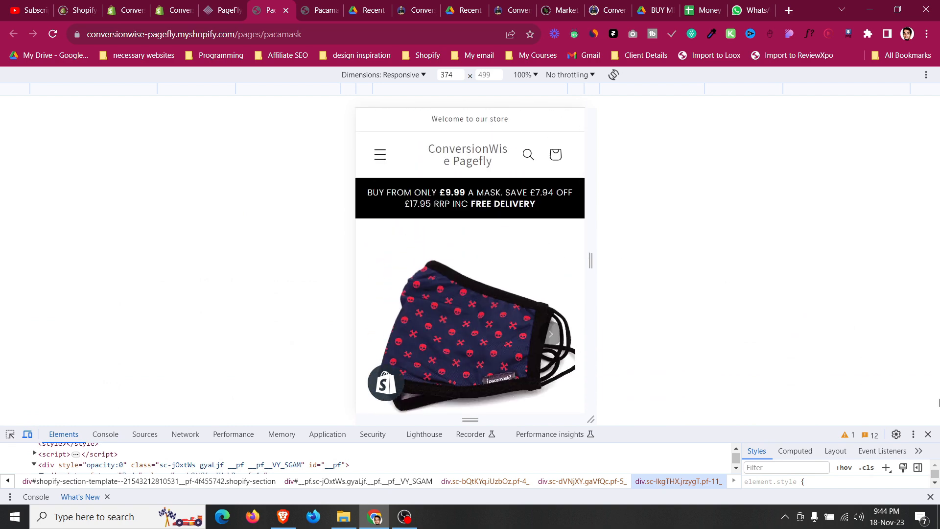
left_click(928, 434)
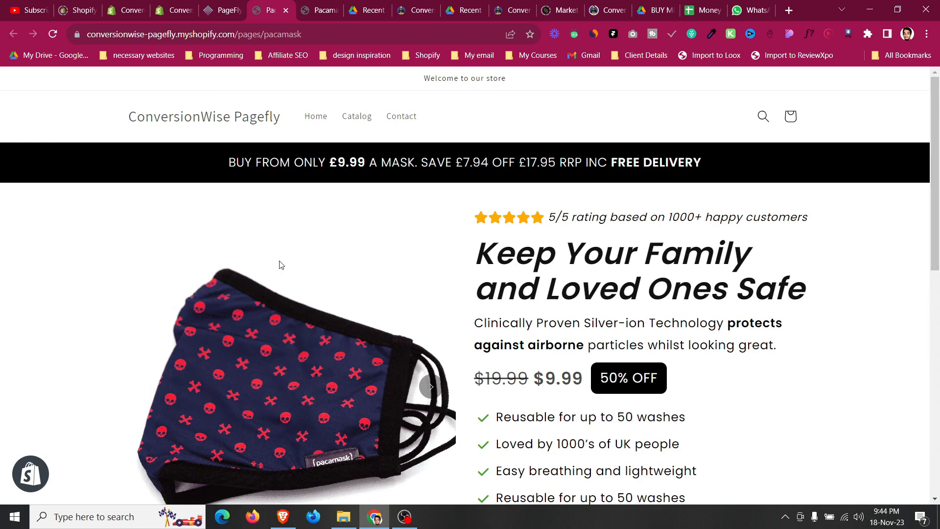
Review the live page in a narrow browser window, scrolling through the hero and testimonial.
left_click(898, 10)
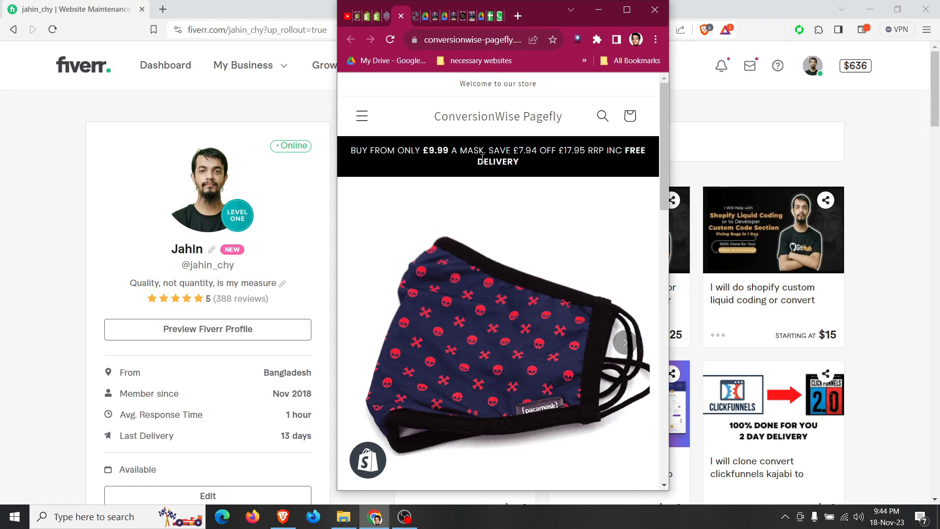
scroll(482, 157, "down", 2)
scroll(482, 161, "up", 2)
scroll(482, 162, "down", 6)
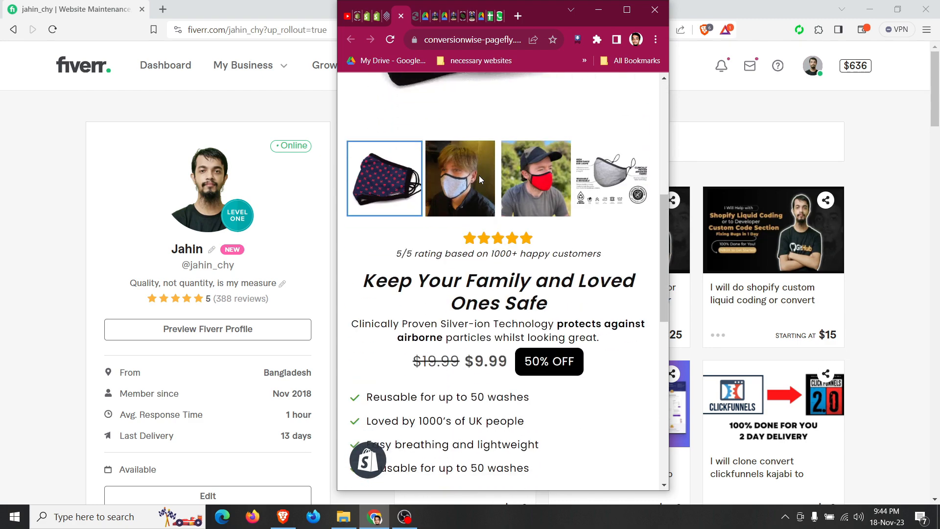
scroll(480, 181, "down", 5)
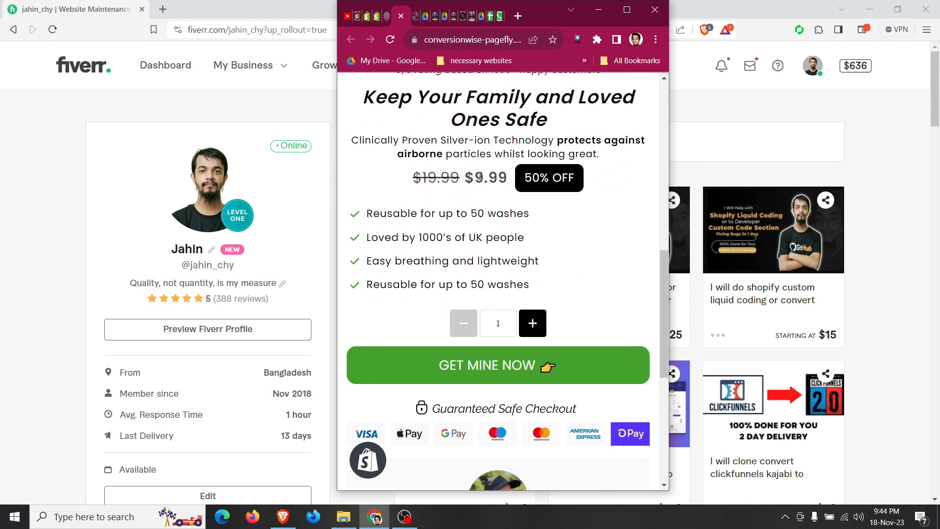
scroll(480, 184, "down", 4)
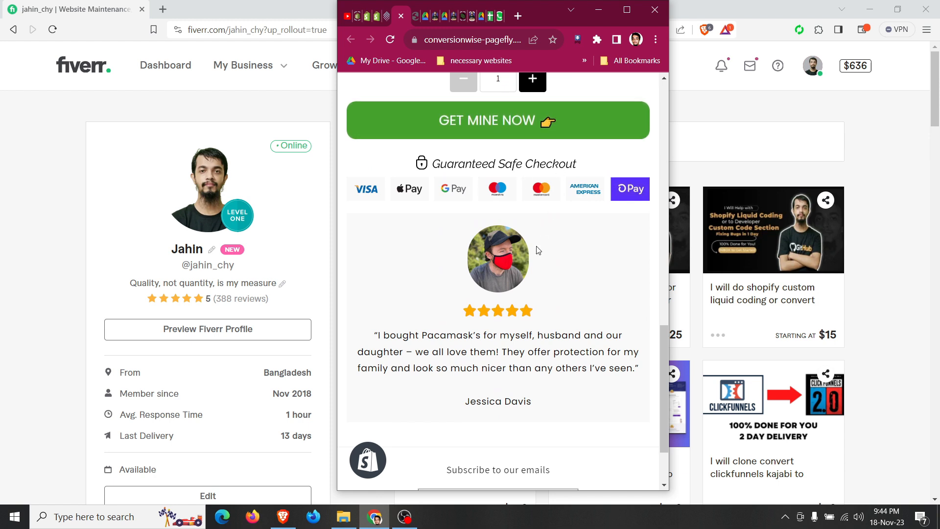
Scroll the narrow live page down and back up, then maximise the browser window again.
scroll(536, 260, "down", 1)
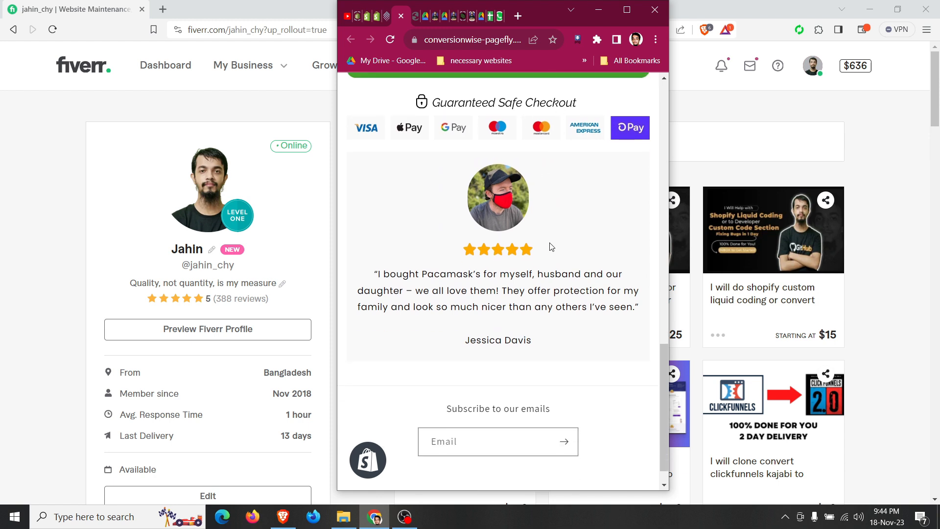
scroll(553, 247, "up", 15)
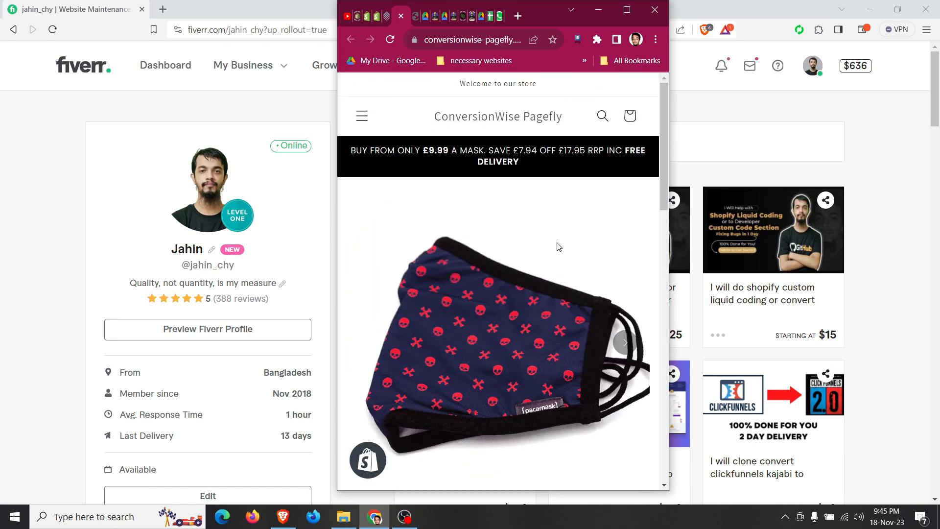
left_click(627, 10)
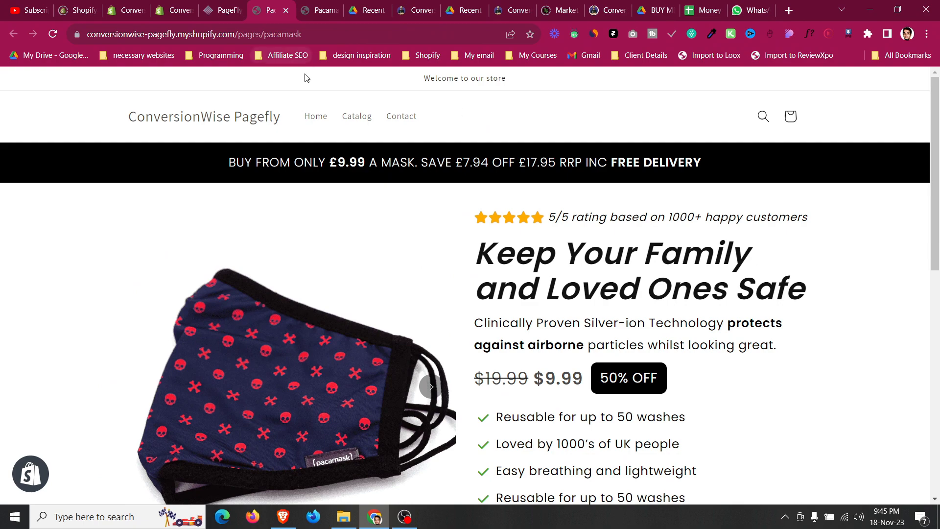
Return to the page editor and inspect the product section's testimonial block and hero area.
left_click(215, 7)
scroll(591, 300, "down", 2)
scroll(591, 300, "down", 2)
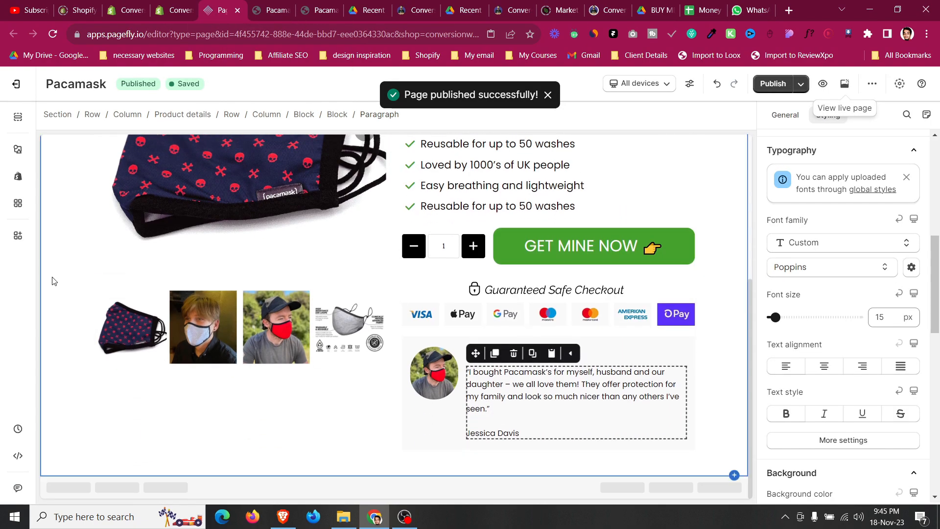
left_click(54, 280)
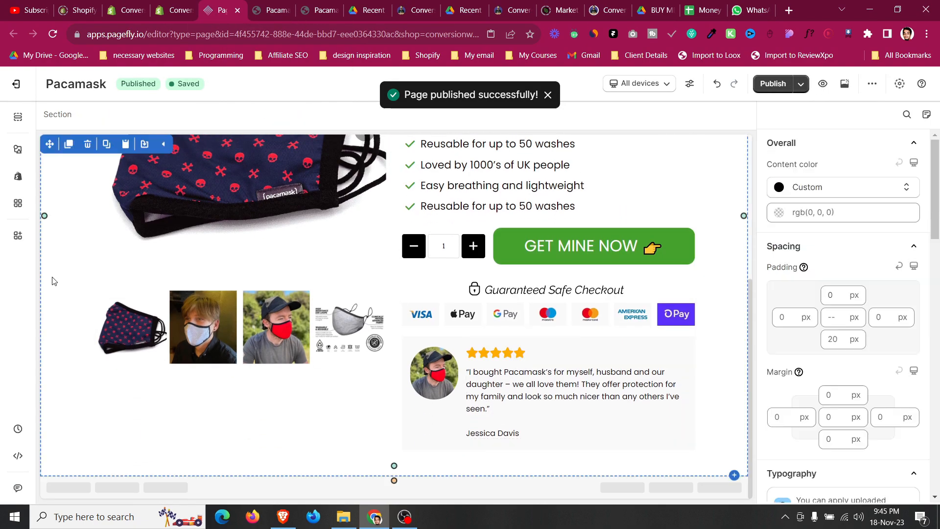
left_click(563, 341)
scroll(564, 338, "up", 5)
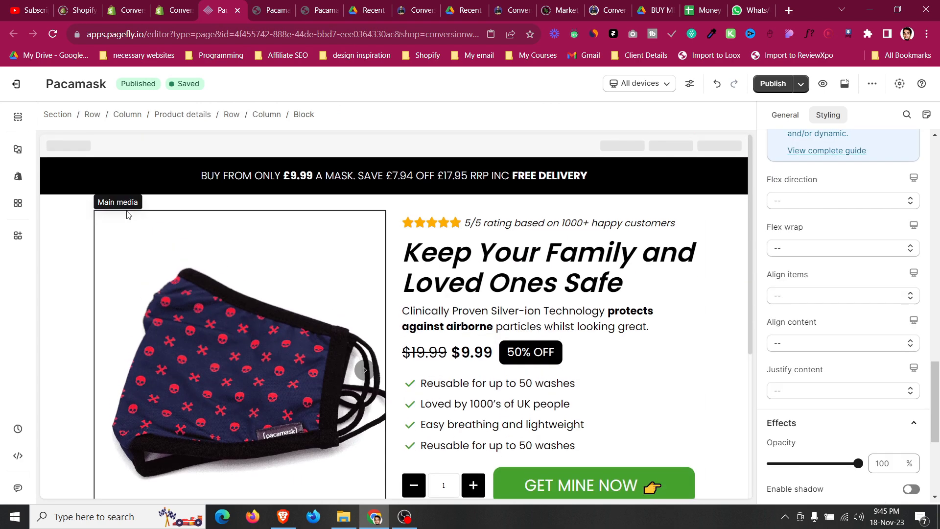
left_click(78, 212)
Read the ATIDCOA guide PDF's pages on the attention, transformation and benefits sections.
left_click(372, 9)
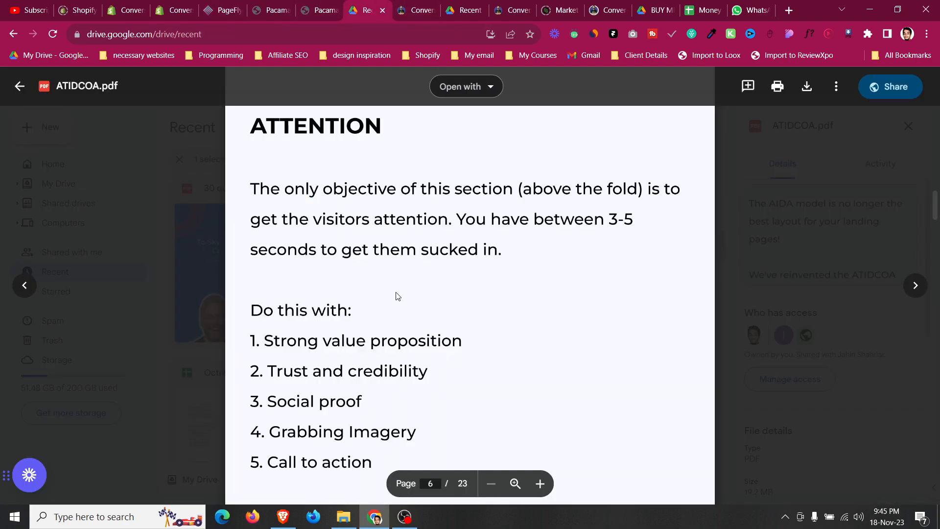
scroll(398, 296, "down", 10)
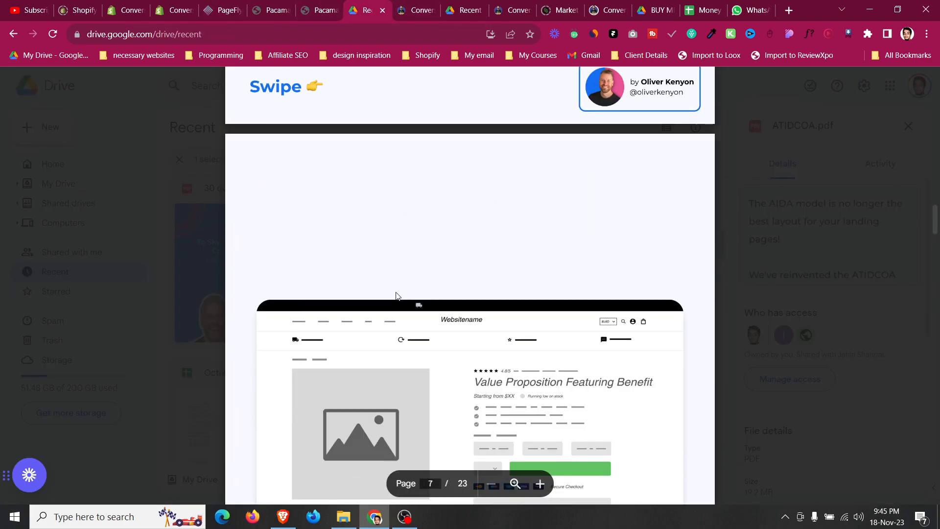
scroll(396, 291, "down", 10)
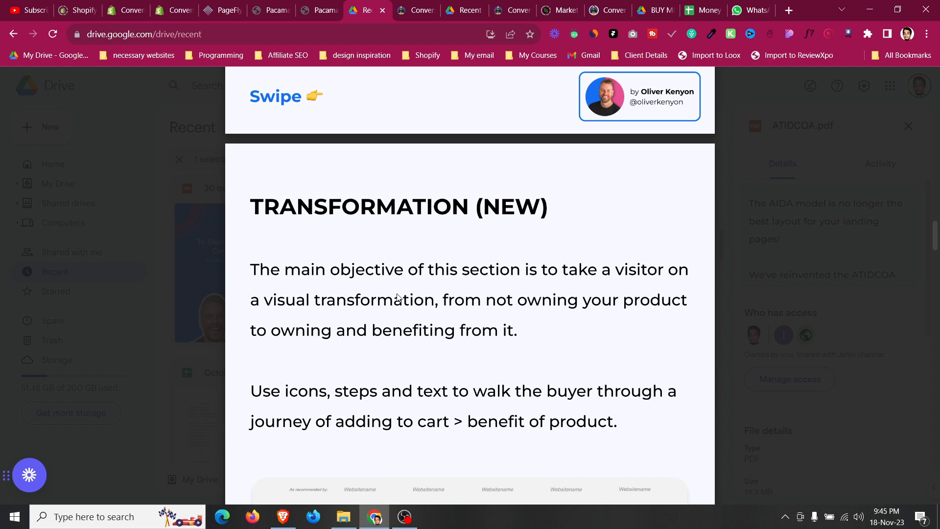
scroll(398, 297, "down", 3)
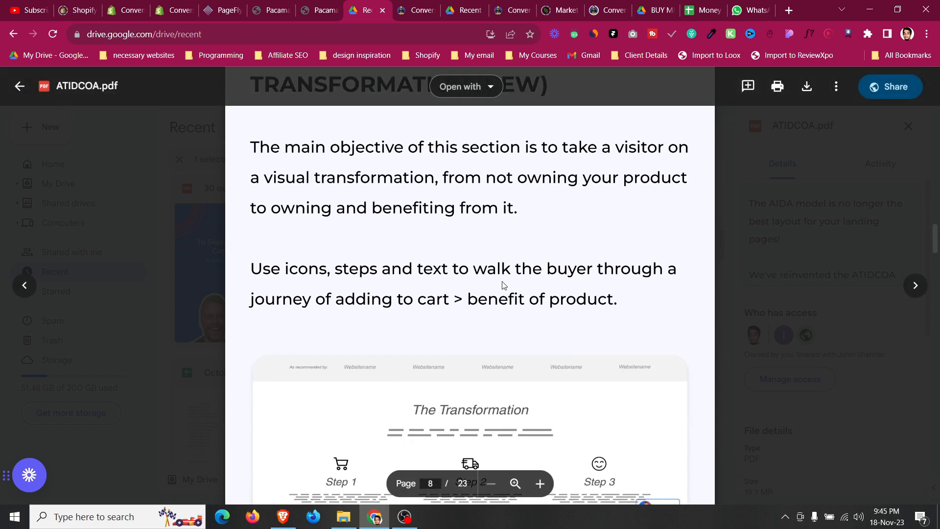
scroll(501, 289, "down", 8)
scroll(501, 292, "up", 7)
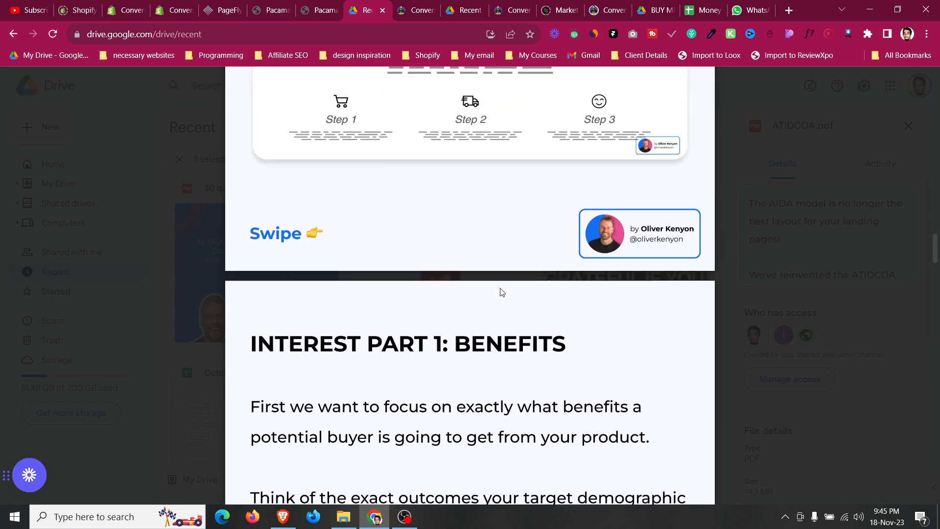
Examine the original Pacamask page's testimonial, 'Stay Safe In 3 Easy Steps' and call-to-action sections.
left_click(319, 6)
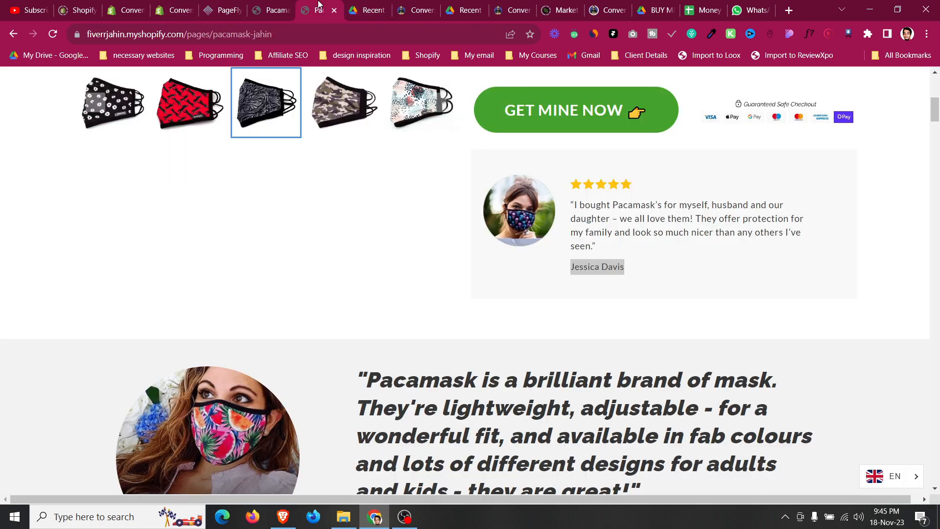
scroll(433, 205, "down", 10)
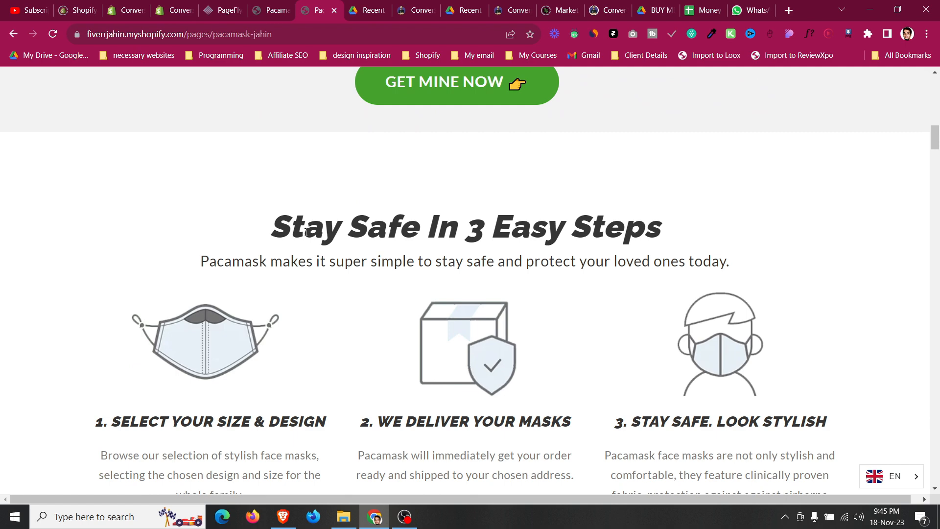
left_click_drag(273, 230, 686, 237)
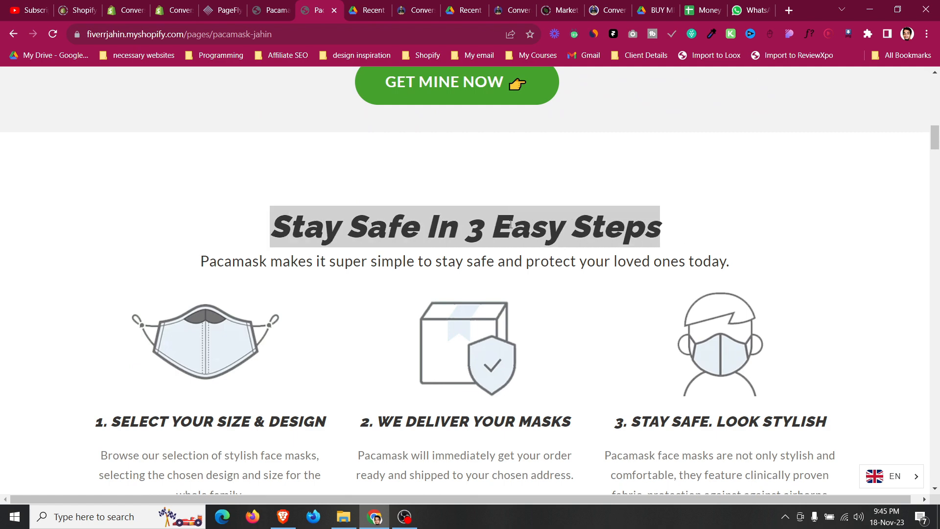
scroll(511, 224, "down", 3)
left_click(152, 317)
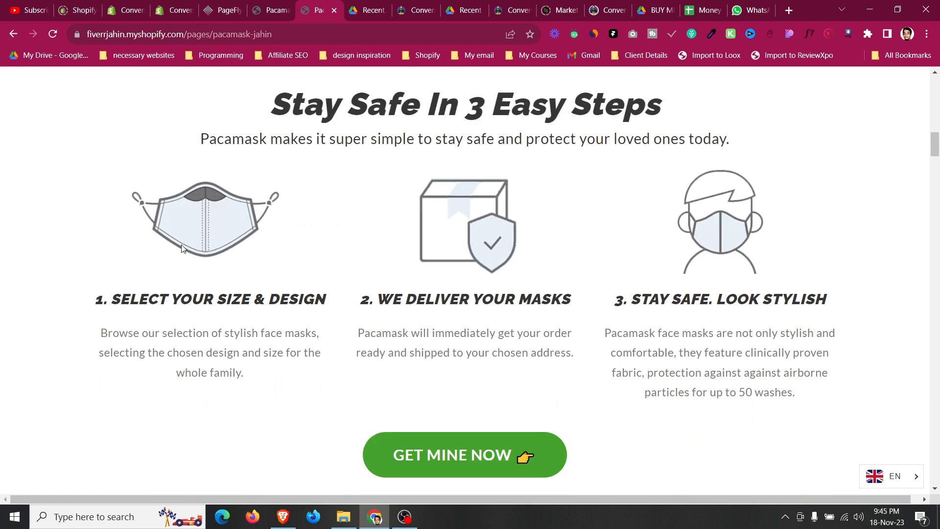
left_click_drag(179, 298, 294, 319)
left_click(320, 300)
scroll(772, 268, "up", 3)
scroll(772, 268, "down", 3)
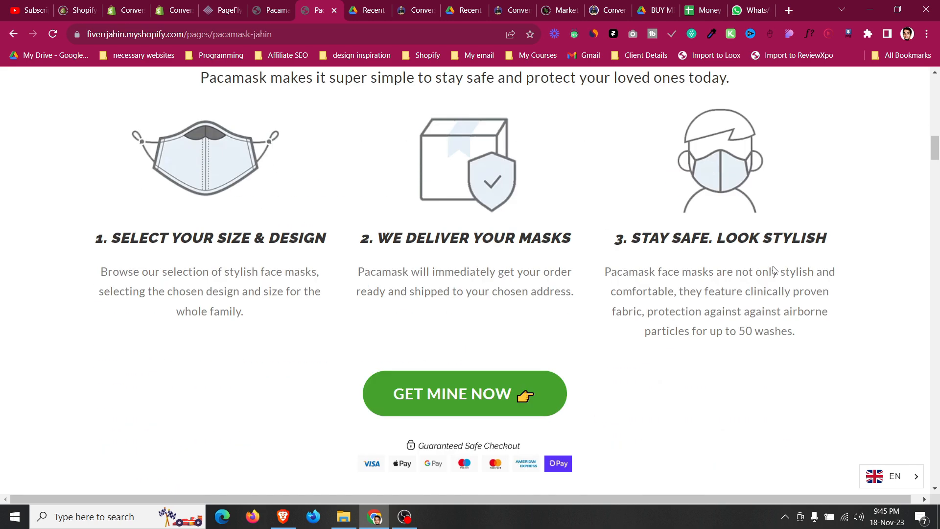
scroll(451, 250, "up", 1)
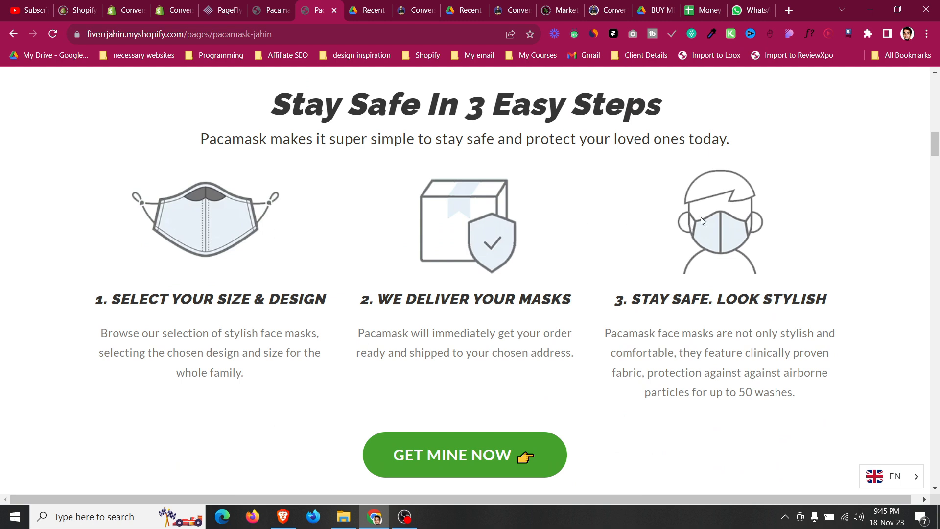
scroll(561, 305, "down", 2)
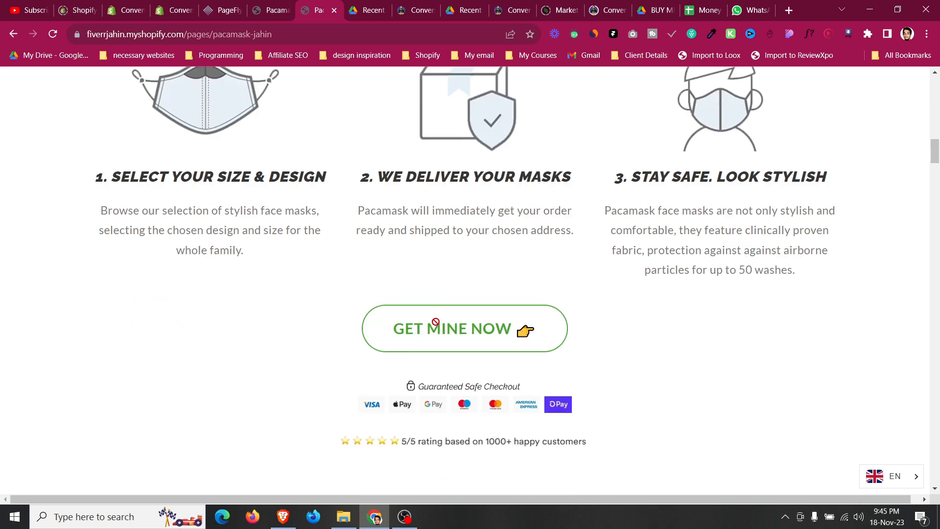
scroll(442, 284, "down", 1)
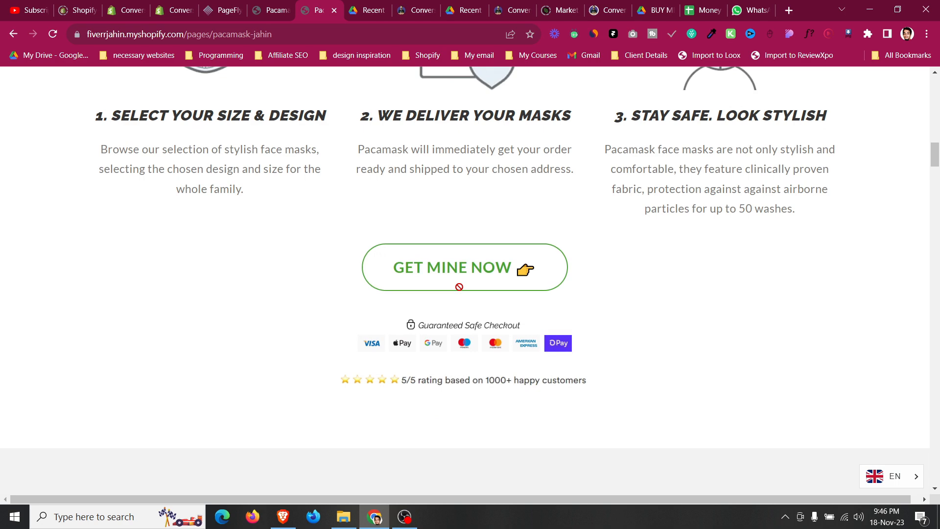
scroll(272, 295, "down", 3)
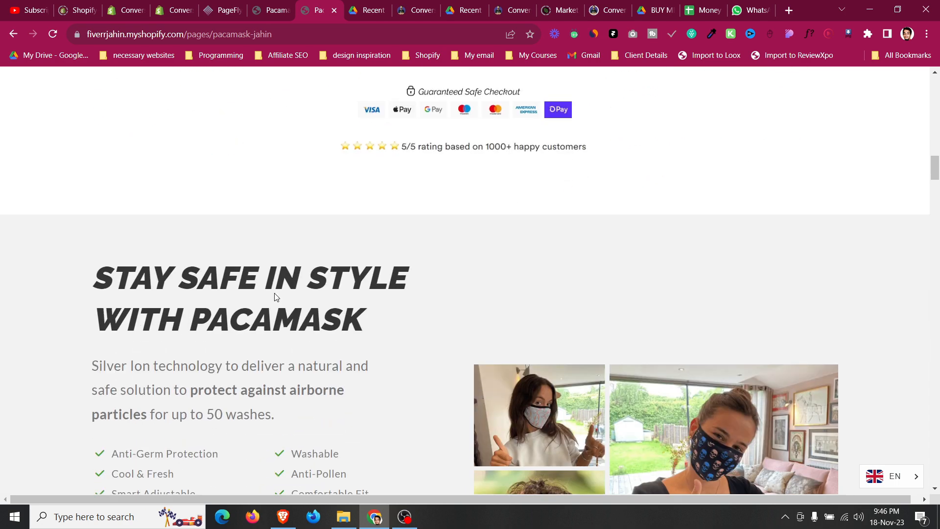
scroll(281, 279, "up", 10)
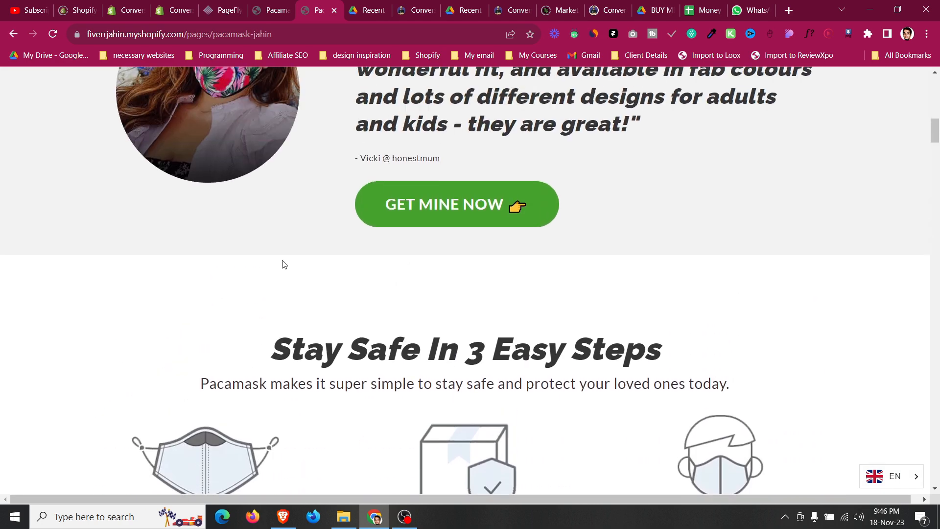
Browse the template page's 'As Seen On' logo carousel and 'The Transformation' section.
left_click(407, 6)
scroll(405, 189, "down", 7)
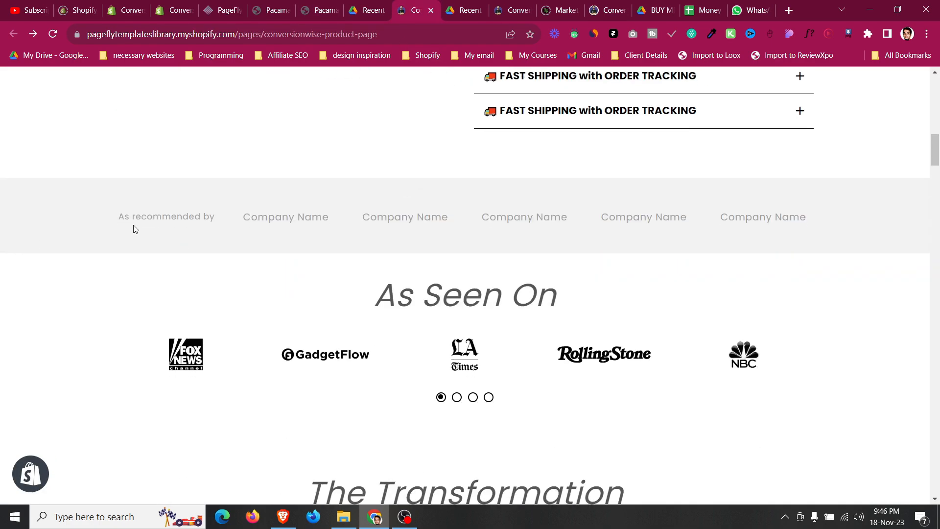
scroll(391, 255, "down", 2)
left_click_drag(388, 173, 561, 142)
left_click(479, 170)
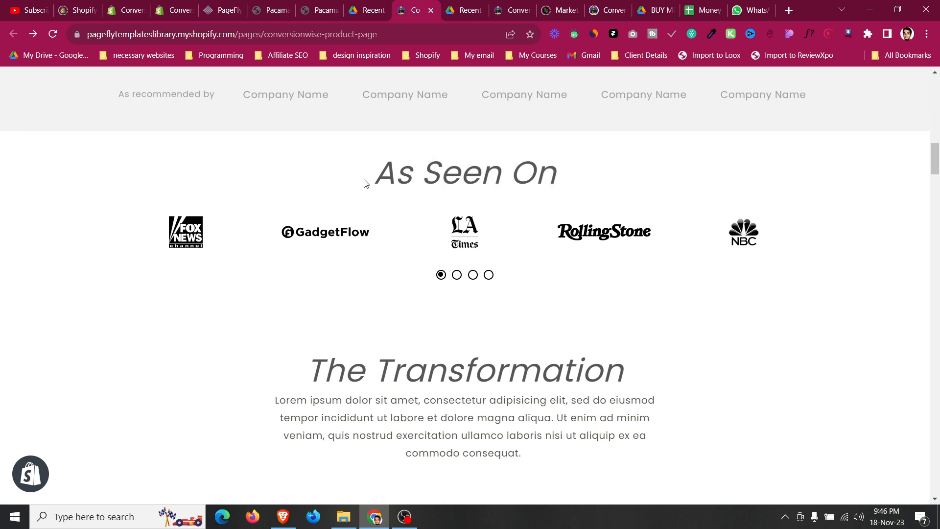
left_click(457, 274)
left_click(472, 275)
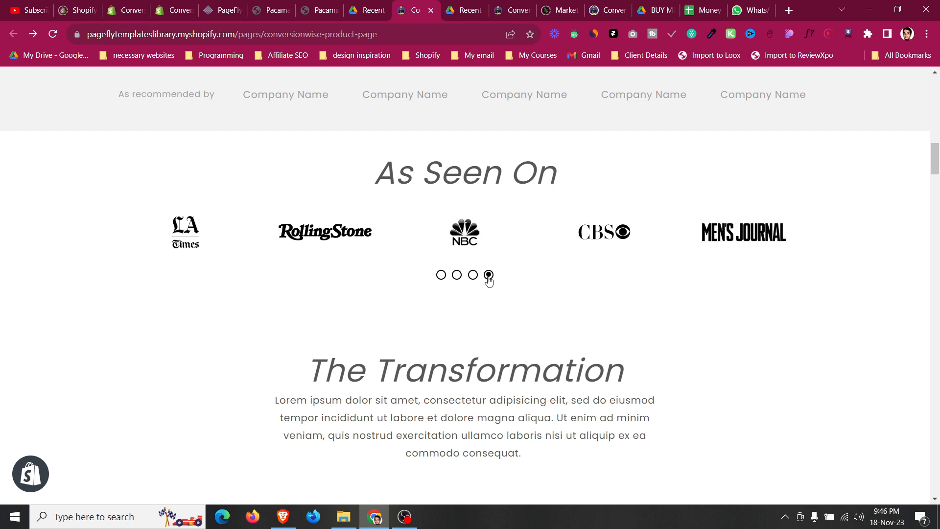
left_click(488, 275)
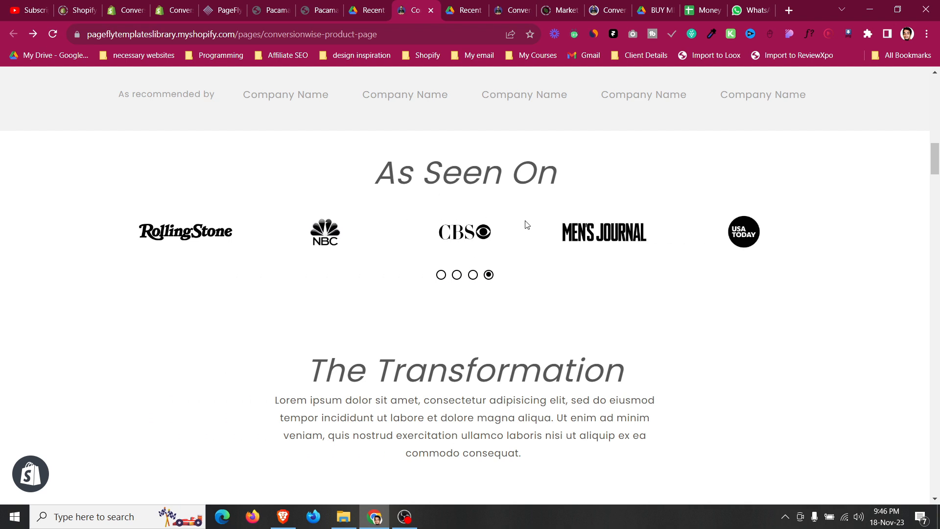
left_click(440, 275)
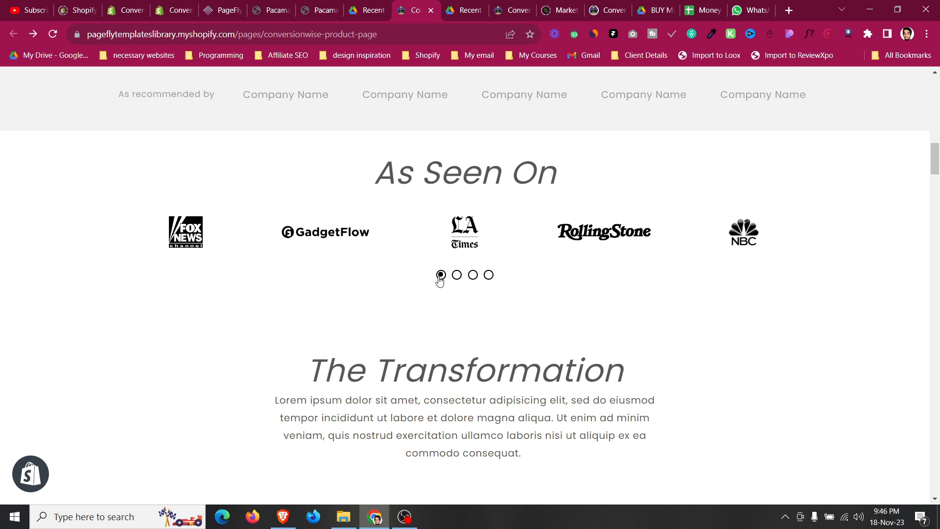
left_click_drag(381, 174, 568, 141)
left_click(568, 141)
Compare the reference steps section with the template and the product-page wireframe PDF's transformation layout.
left_click(317, 10)
scroll(405, 286, "down", 5)
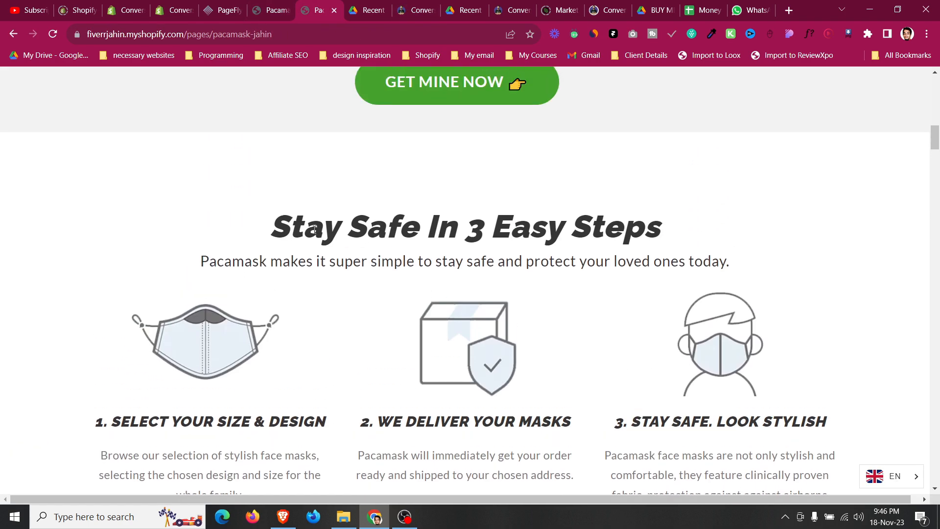
scroll(314, 229, "down", 3)
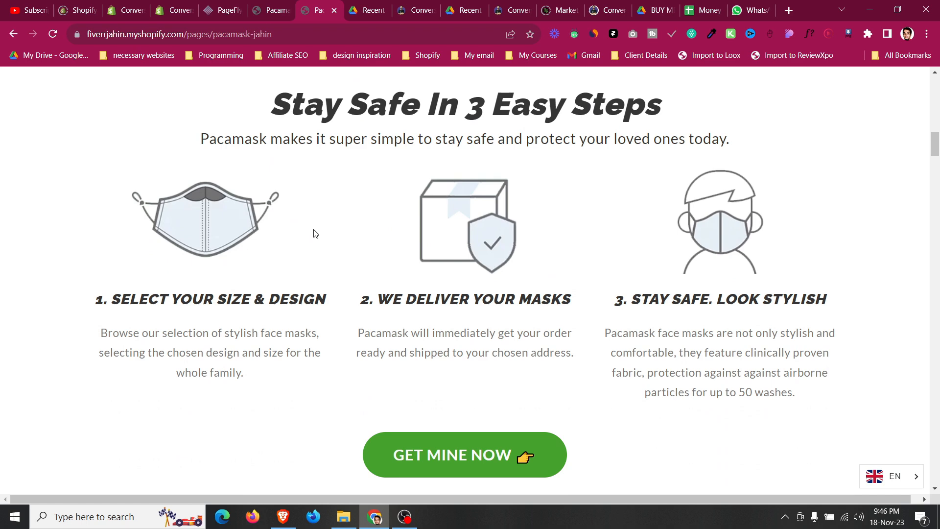
scroll(314, 234, "up", 7)
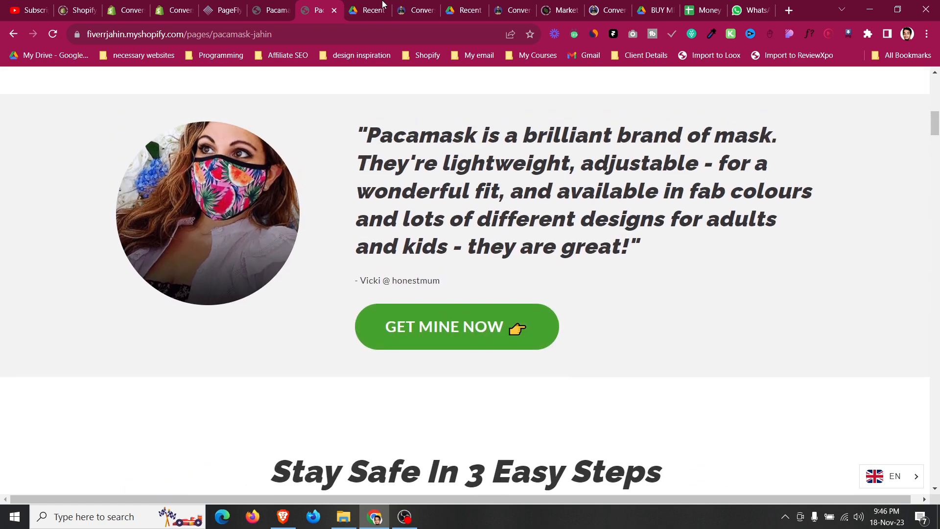
left_click(414, 5)
scroll(401, 110, "up", 3)
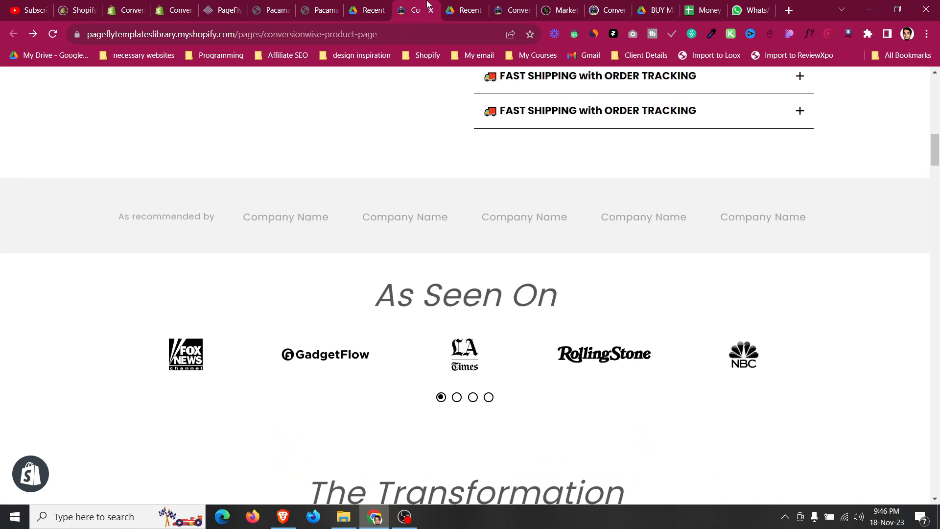
left_click(485, 7)
scroll(498, 360, "down", 3)
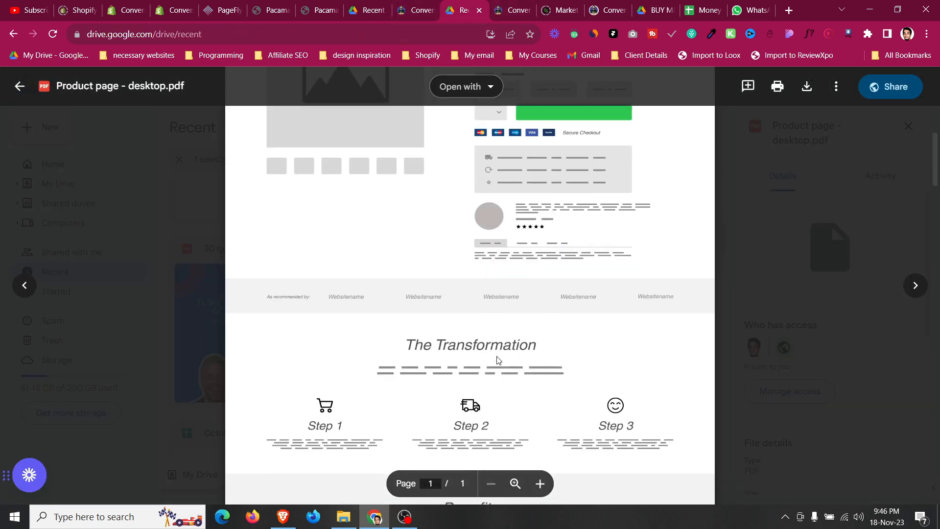
scroll(498, 360, "down", 4)
scroll(496, 355, "up", 1)
scroll(387, 159, "up", 10)
Insert a single-column layout row beneath the product section in the editor.
left_click(222, 9)
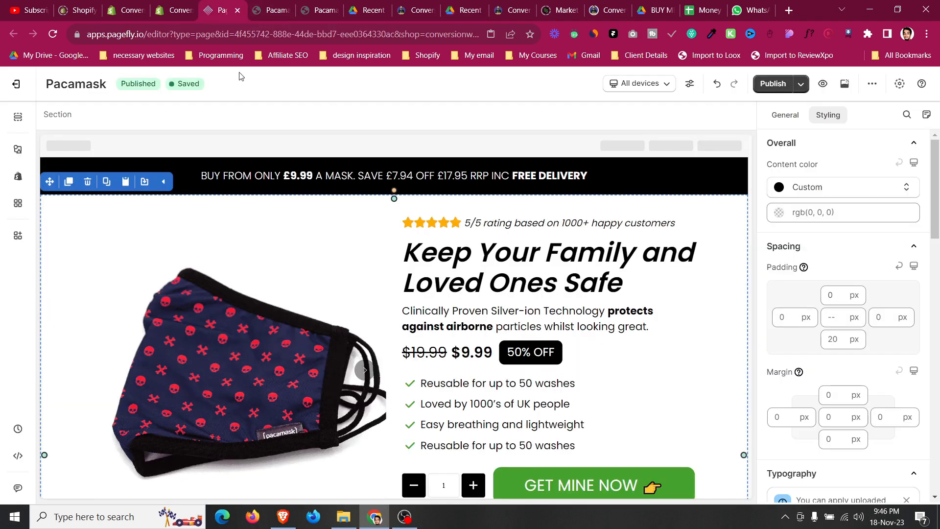
scroll(260, 284, "down", 5)
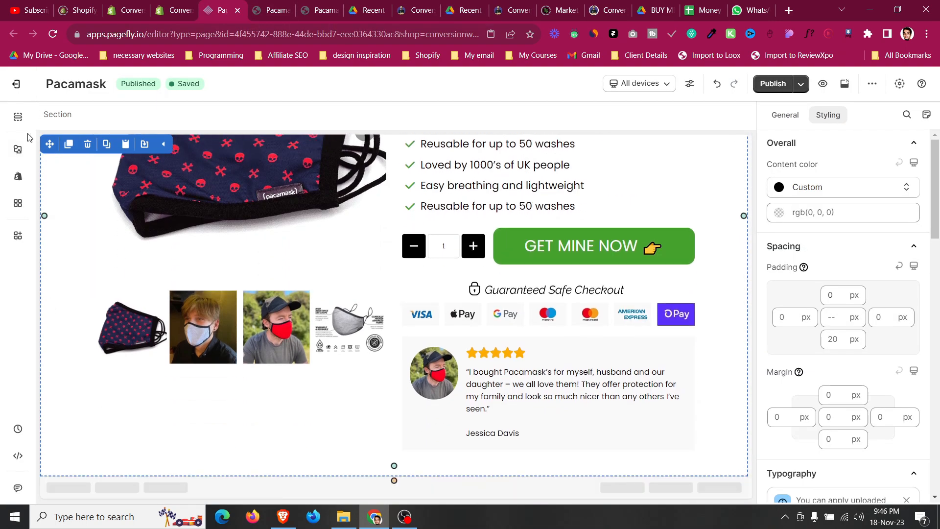
left_click(18, 149)
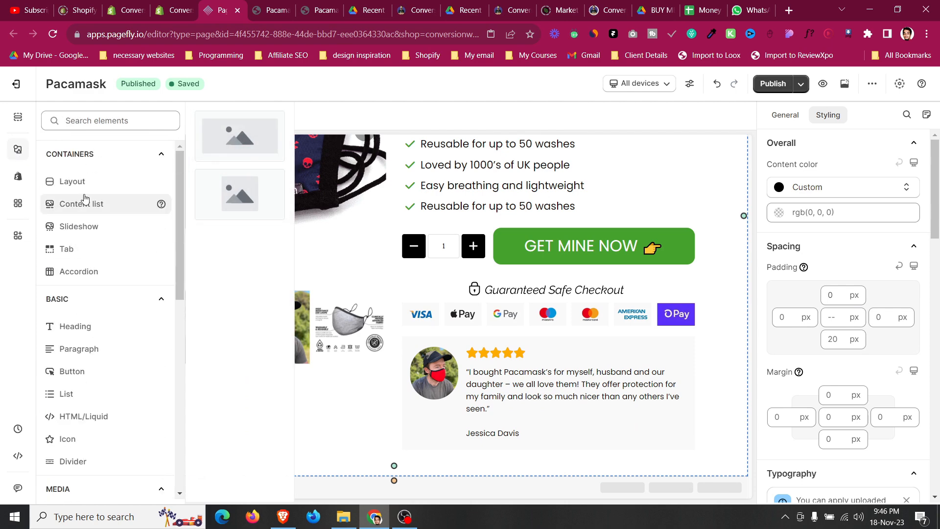
mouse_move(84, 181)
left_click_drag(241, 130, 441, 472)
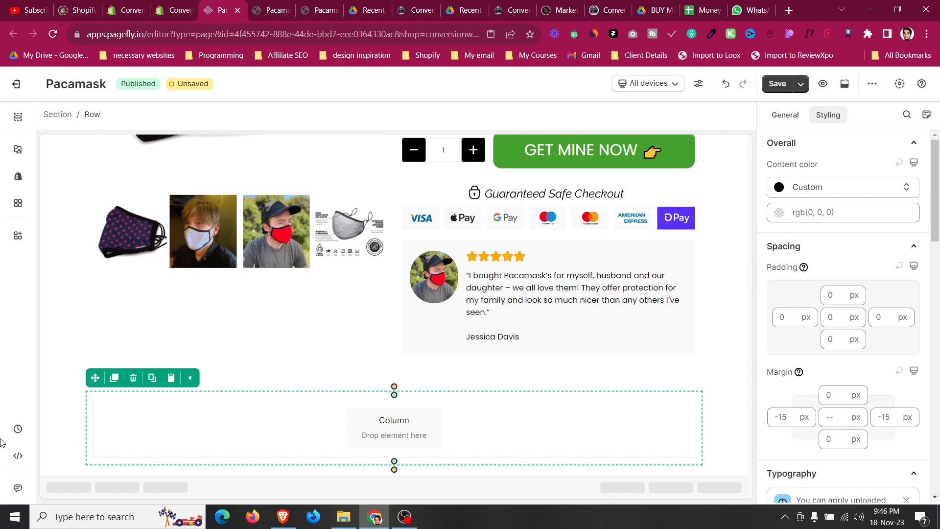
Examine the original page's 'Stay Safe In 3 Easy Steps' section and copy its heading text.
left_click(63, 416)
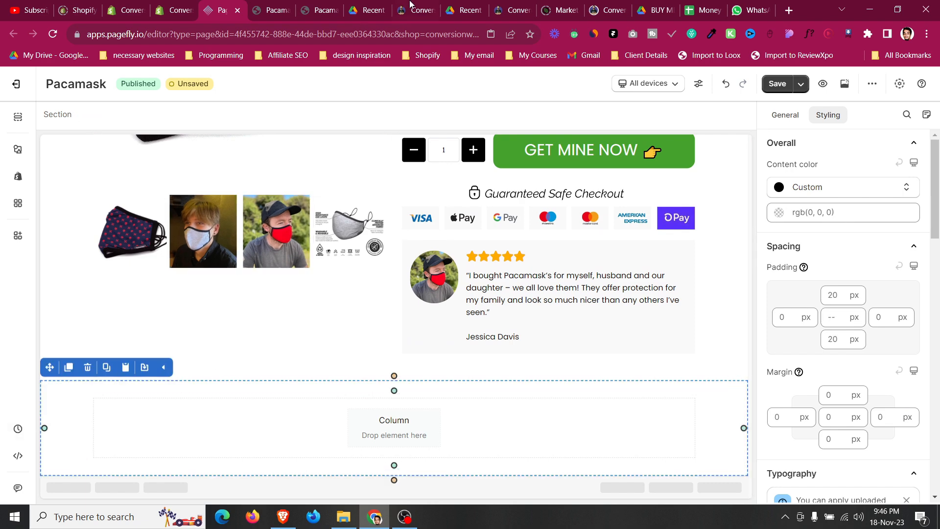
left_click(282, 4)
left_click(319, 6)
scroll(406, 264, "down", 5)
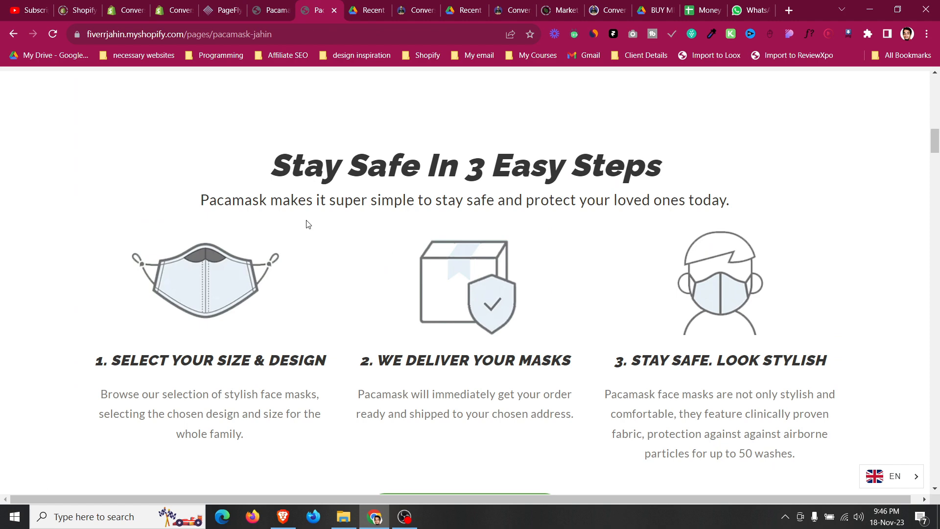
left_click_drag(214, 200, 535, 201)
left_click(408, 226)
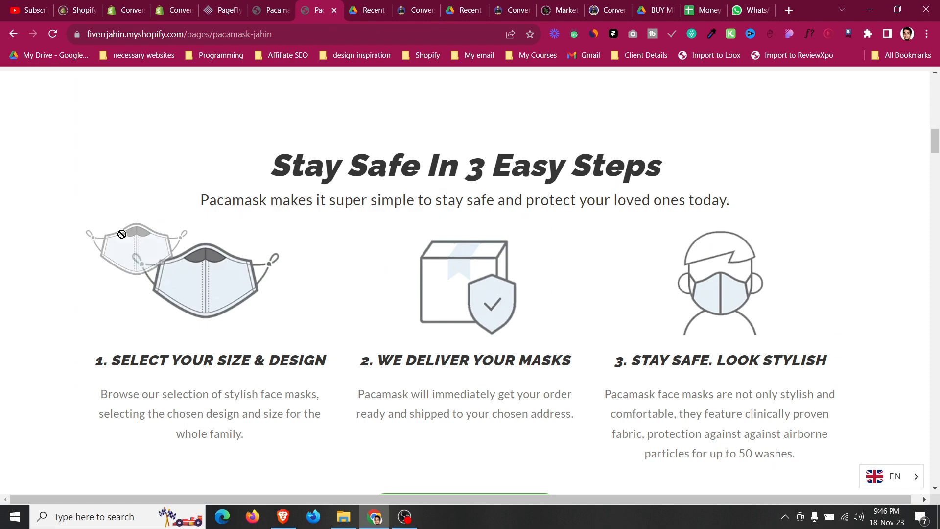
scroll(220, 280, "down", 2)
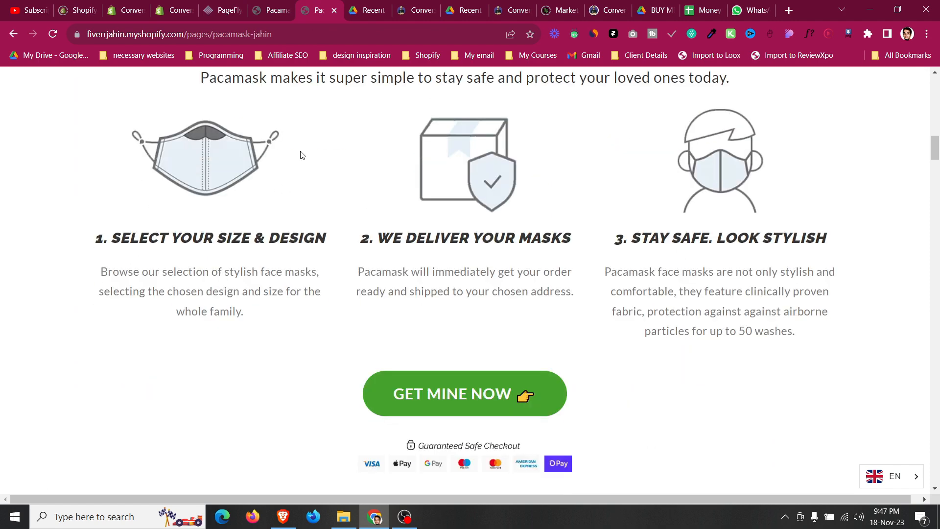
scroll(384, 270, "down", 2)
left_click_drag(411, 341, 396, 355)
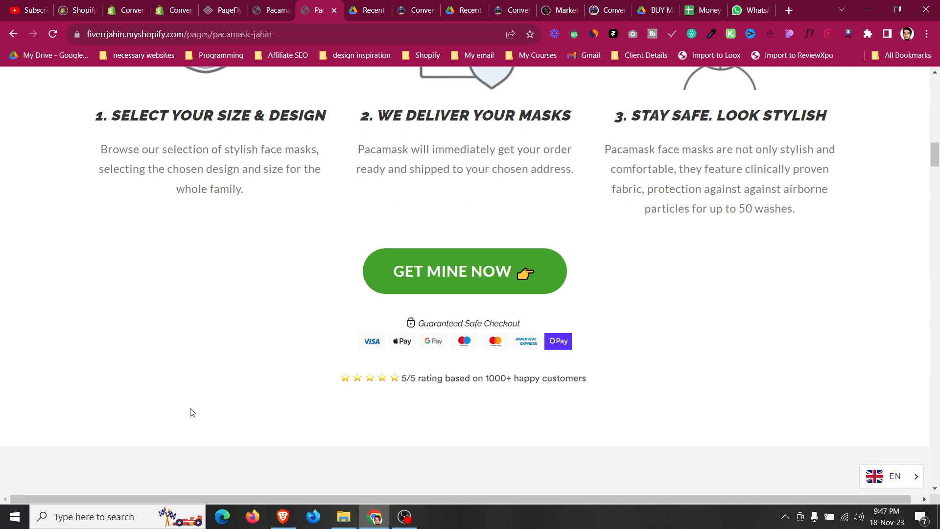
scroll(196, 407, "up", 2)
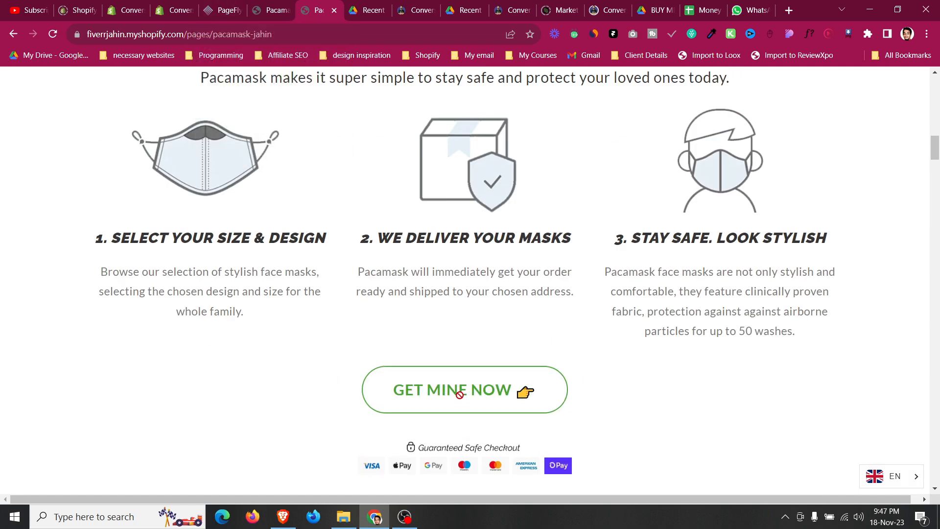
scroll(460, 394, "up", 1)
scroll(460, 392, "down", 2)
scroll(483, 335, "up", 10)
scroll(578, 318, "up", 2)
scroll(311, 400, "down", 12)
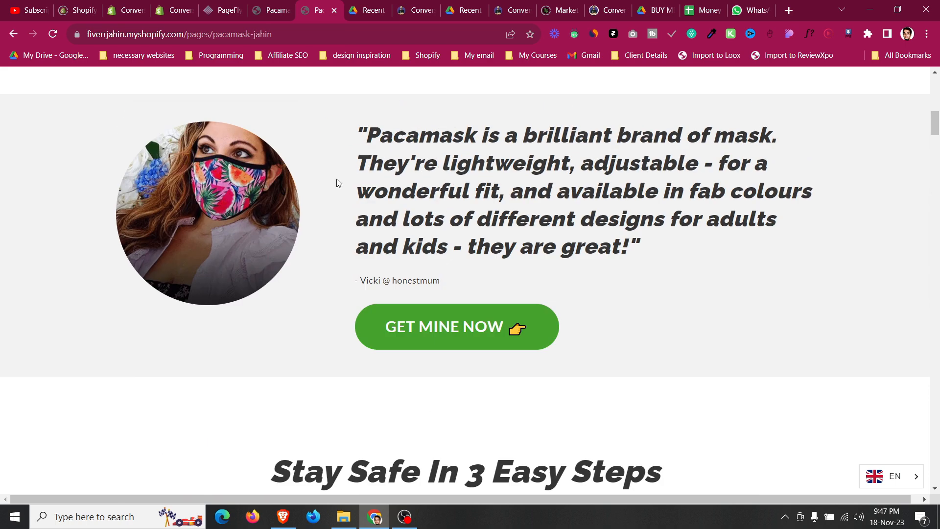
scroll(299, 228, "down", 8)
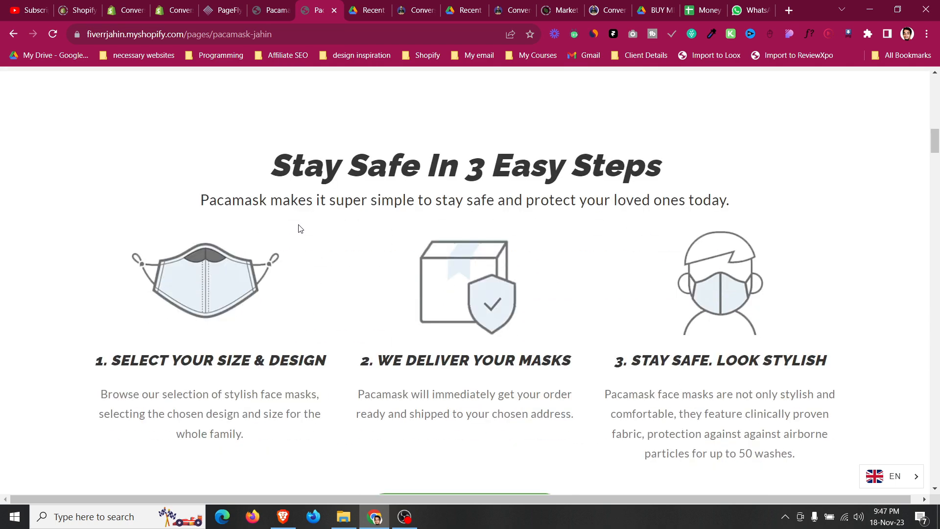
scroll(298, 227, "up", 3)
left_click_drag(267, 228, 653, 212)
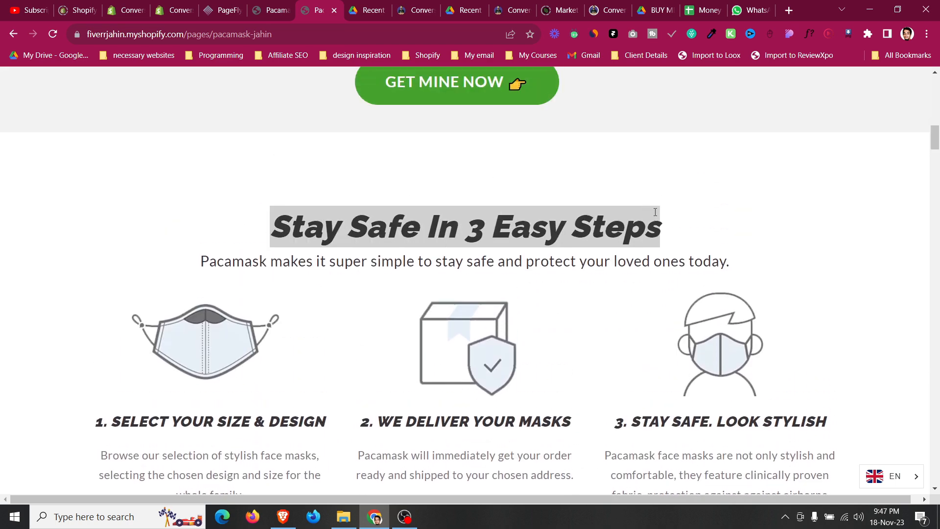
Set the new section's background colour to #f9f9f9.
left_click(221, 10)
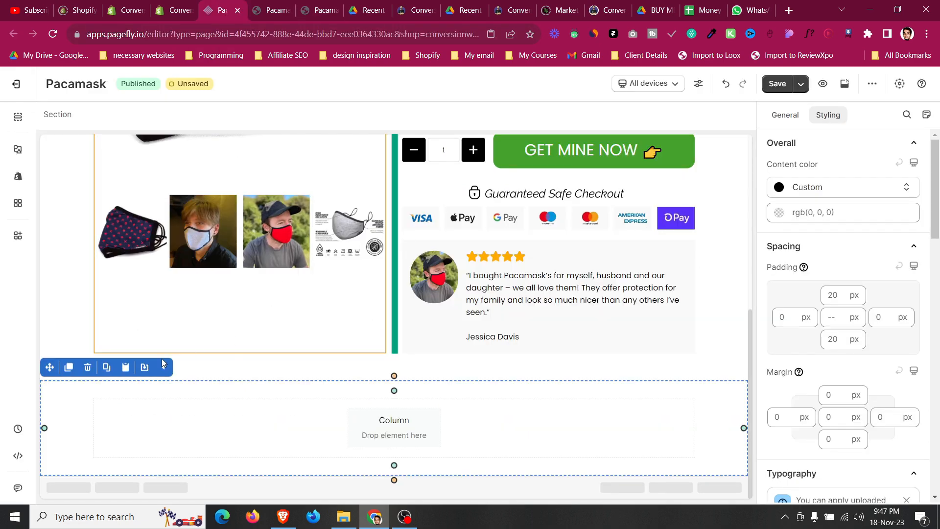
scroll(842, 180, "down", 15)
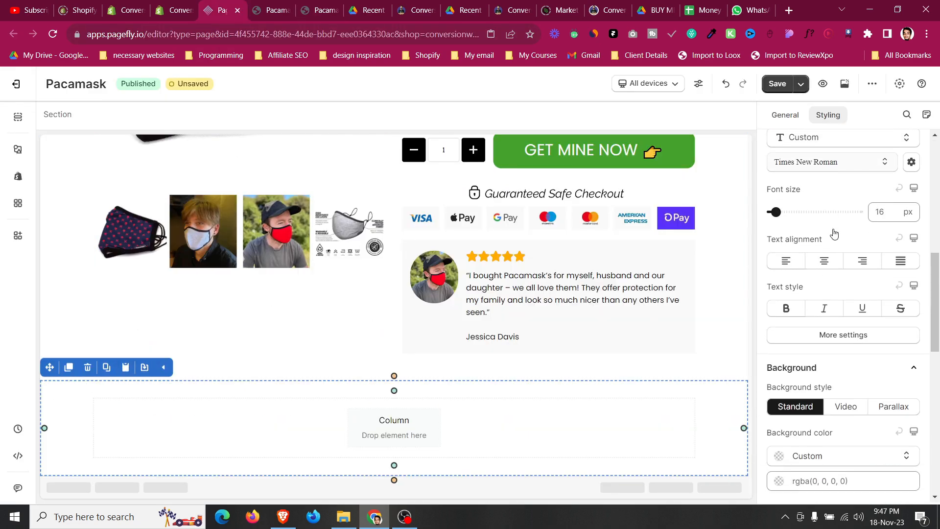
left_click(821, 242)
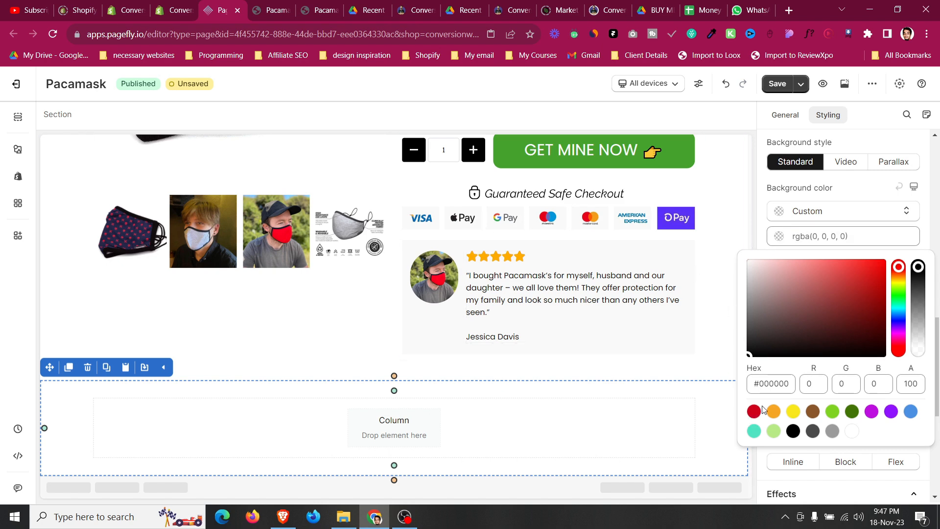
type("#f9f9f9")
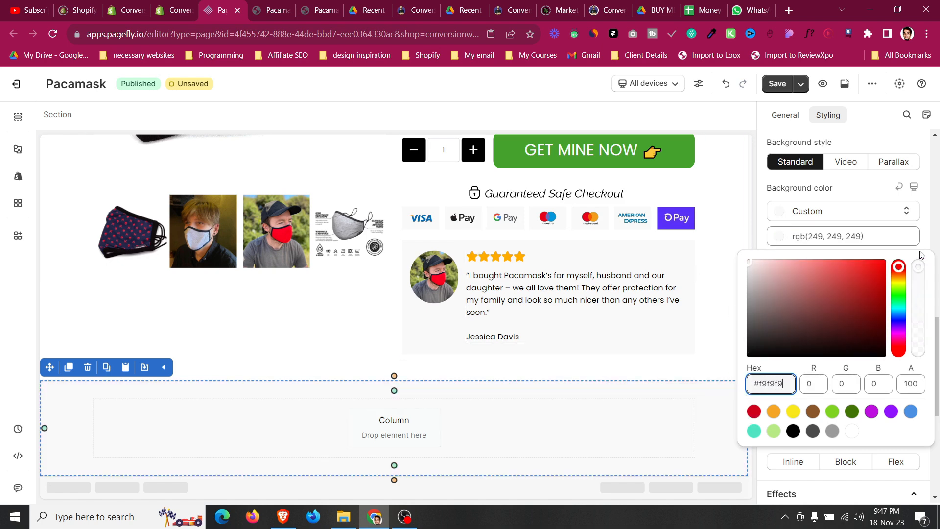
Copy the product area's main heading into the new section's column.
left_click(18, 150)
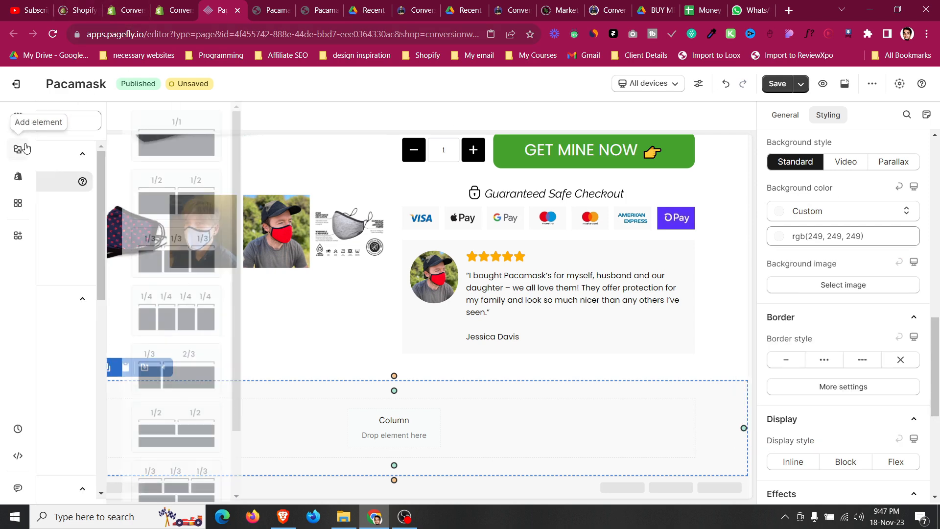
scroll(536, 251, "up", 6)
left_click(536, 250)
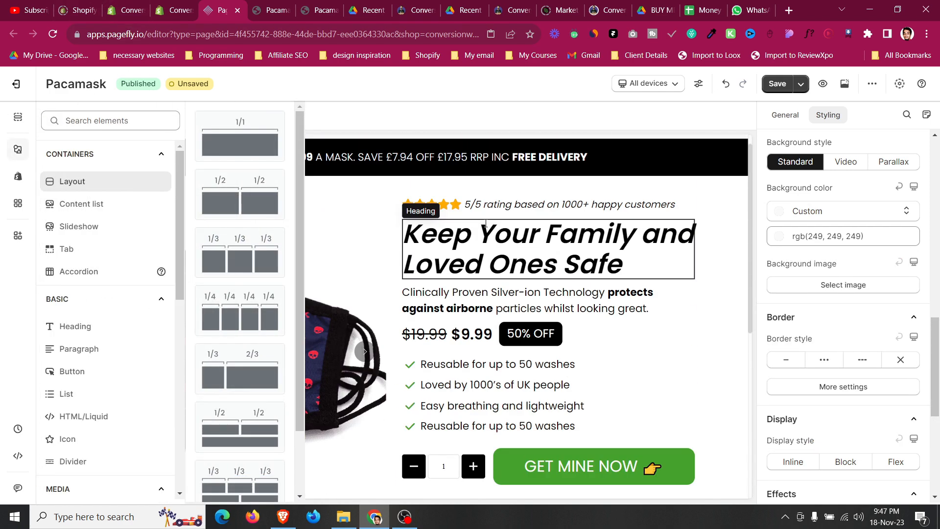
left_click(431, 206)
left_click_drag(398, 284, 407, 427)
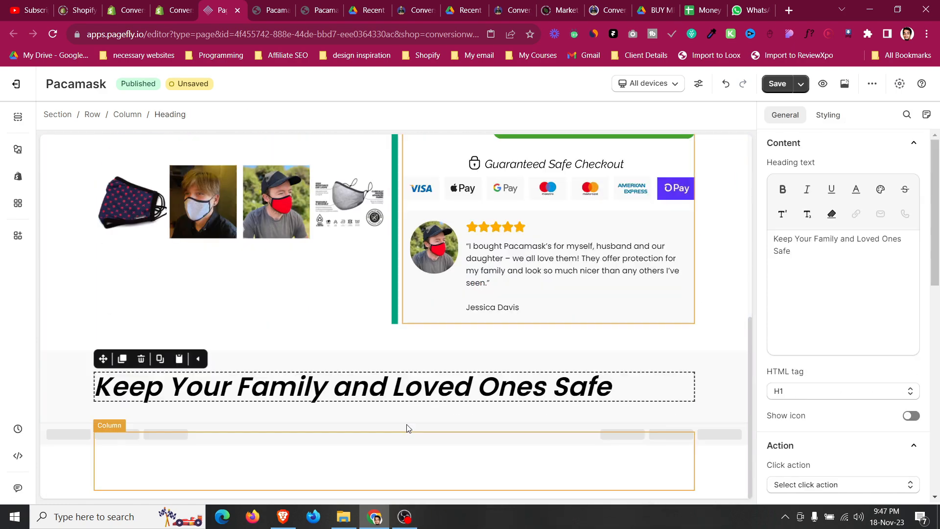
Set the copied heading's HTML tag to H2 and centre-align it.
left_click(809, 394)
left_click(828, 115)
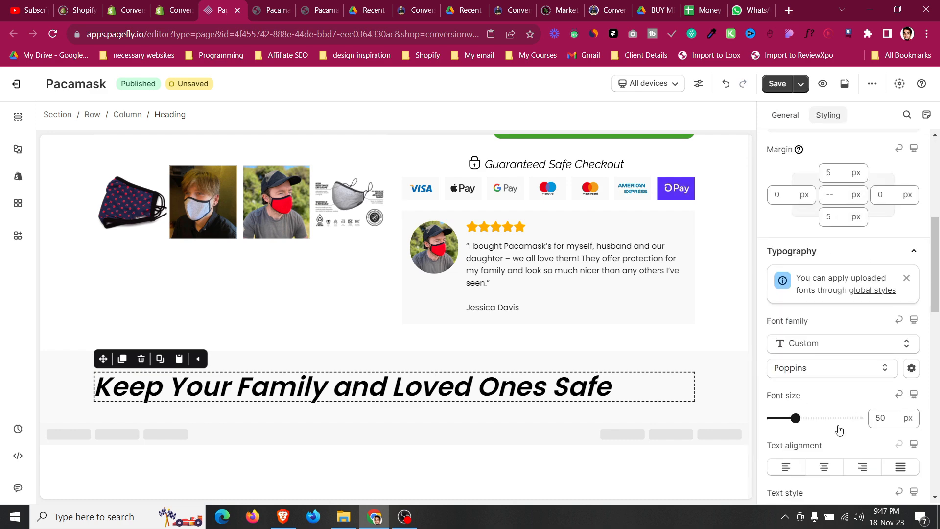
left_click(833, 467)
Replace the copied heading's text with 'Stay Safe In 3 Easy Steps'.
left_click(275, 4)
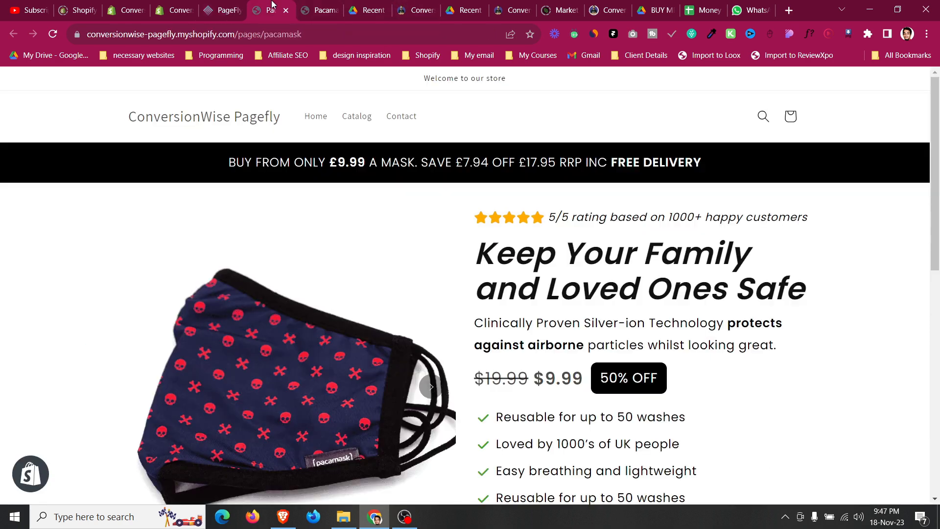
scroll(391, 264, "down", 2)
key("ctrl+Tab")
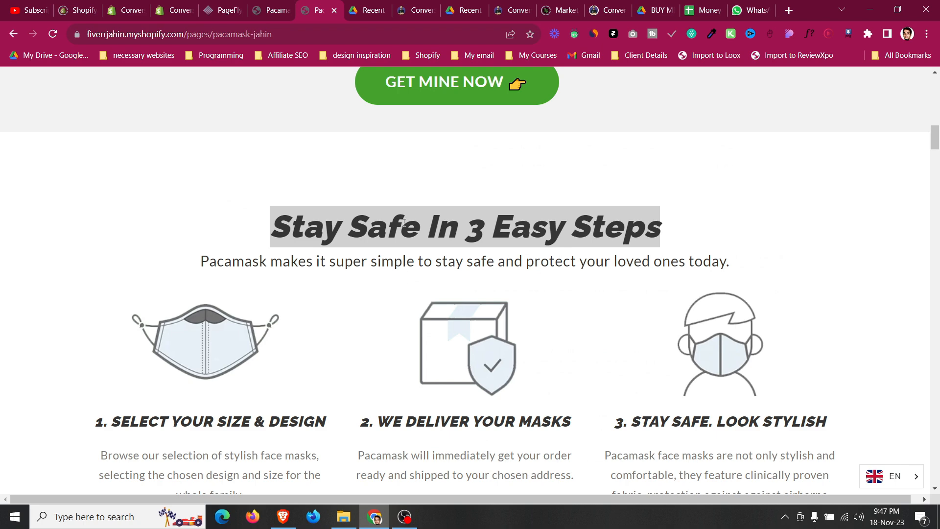
left_click(226, 4)
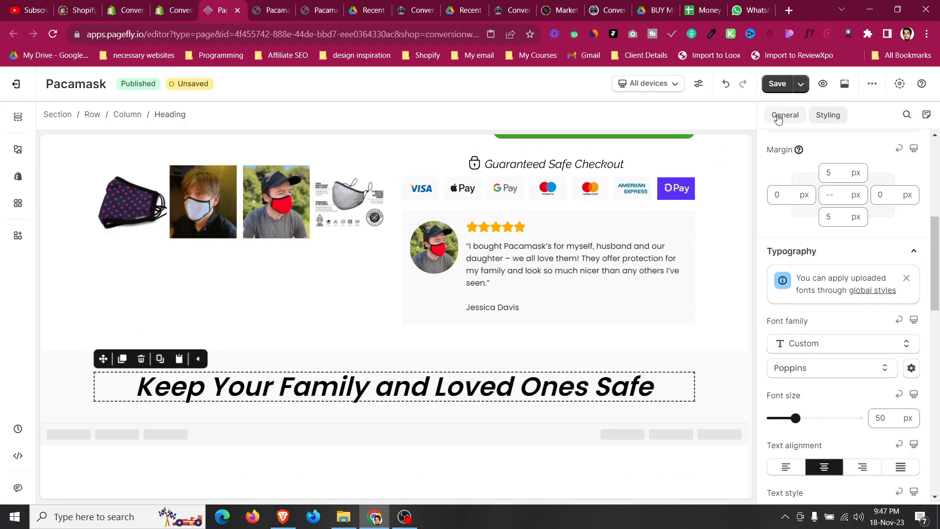
left_click(785, 115)
left_click(828, 277)
key("ctrl+a")
type("Stay Safe In 3 Easy Steps")
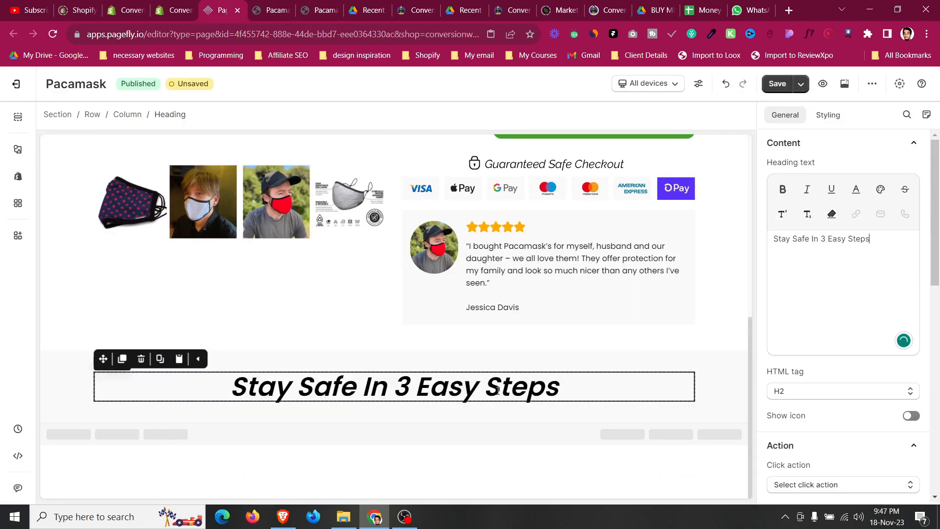
Copy the product description paragraph below the new heading and centre-align it.
left_click(306, 5)
left_click(272, 10)
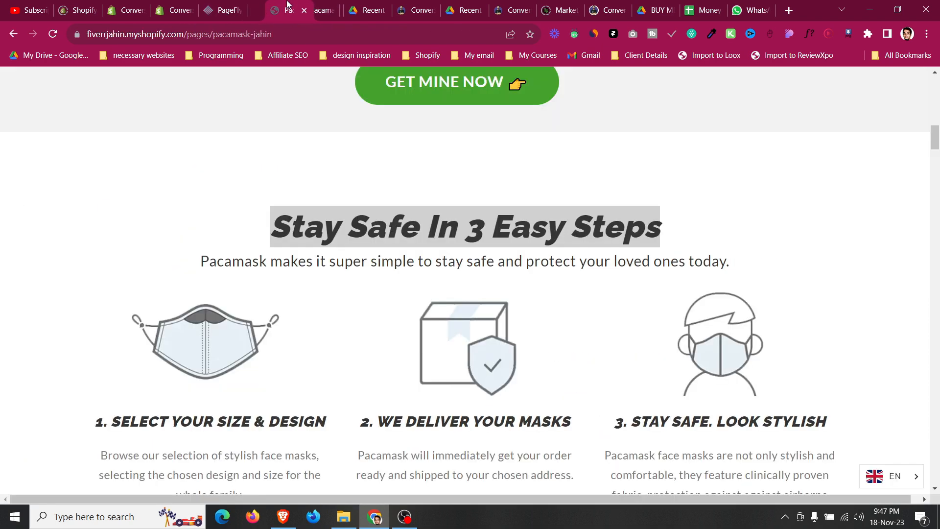
left_click(315, 253)
left_click(226, 5)
scroll(535, 228, "up", 5)
left_click(462, 208)
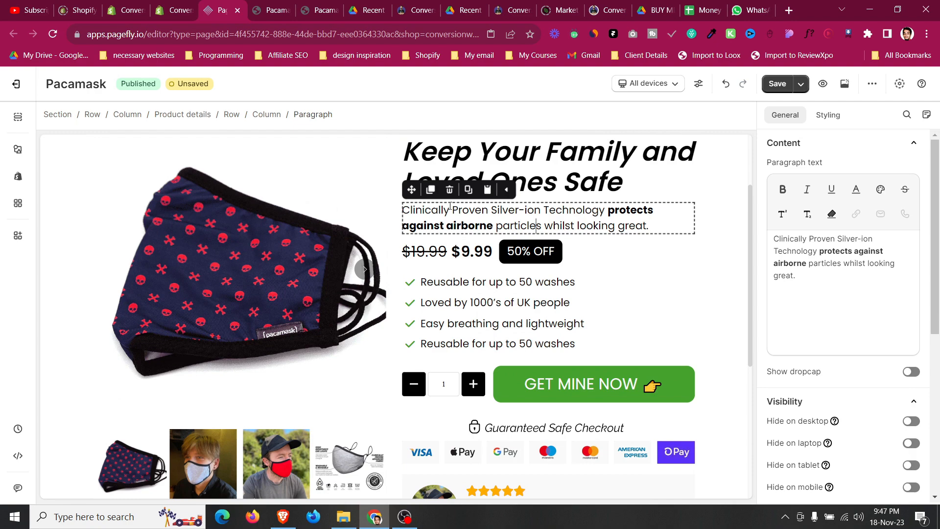
left_click(429, 193)
left_click_drag(429, 216, 105, 455)
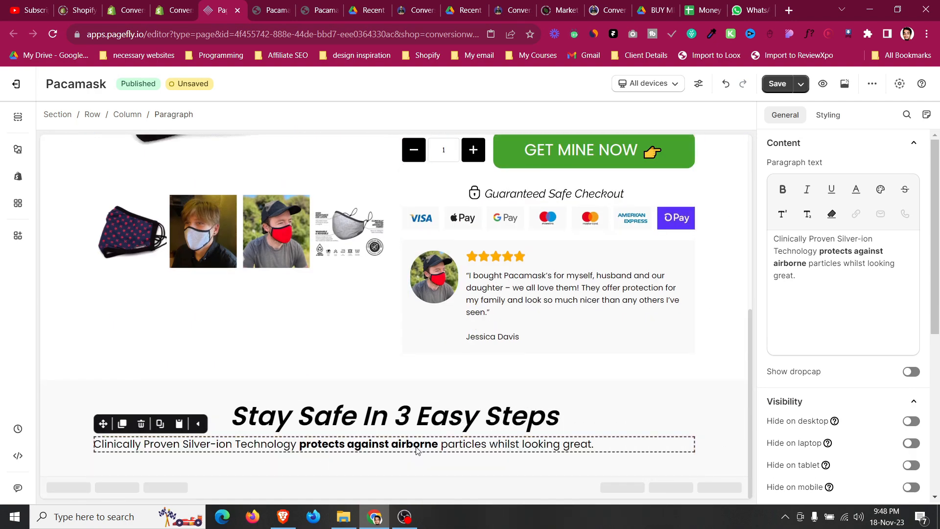
scroll(832, 290, "down", 10)
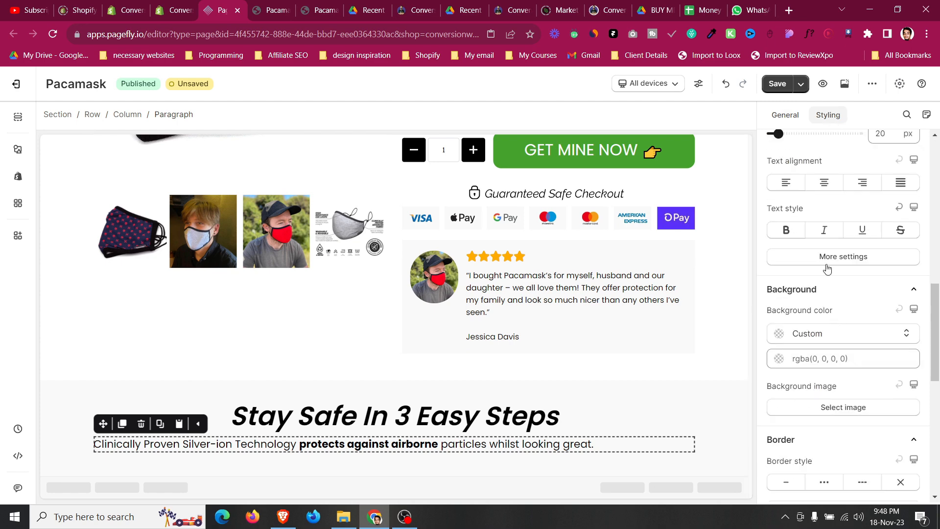
left_click(825, 183)
Replace the copied paragraph's text with 'Pacamask makes it super simple to stay safe and protect your loved ones today.'.
left_click(321, 10)
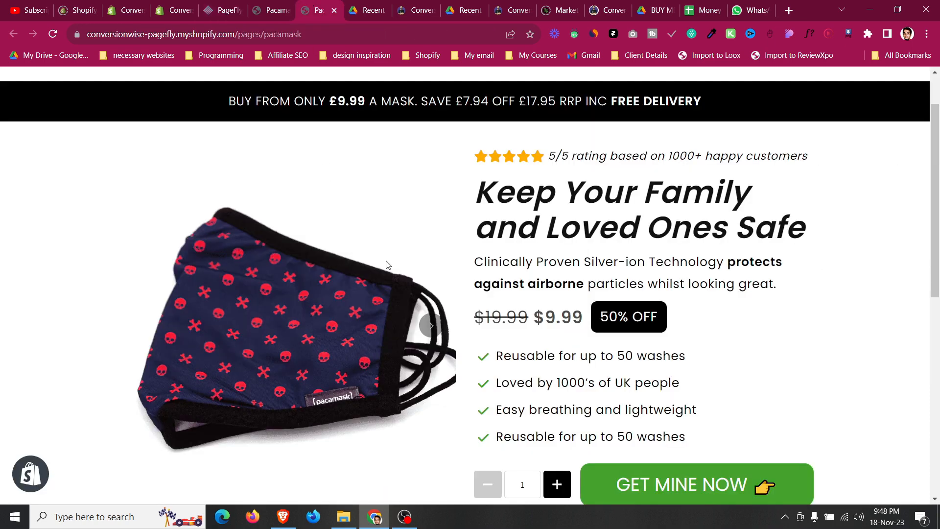
scroll(436, 250, "down", 2)
key("ctrl+shift+Tab")
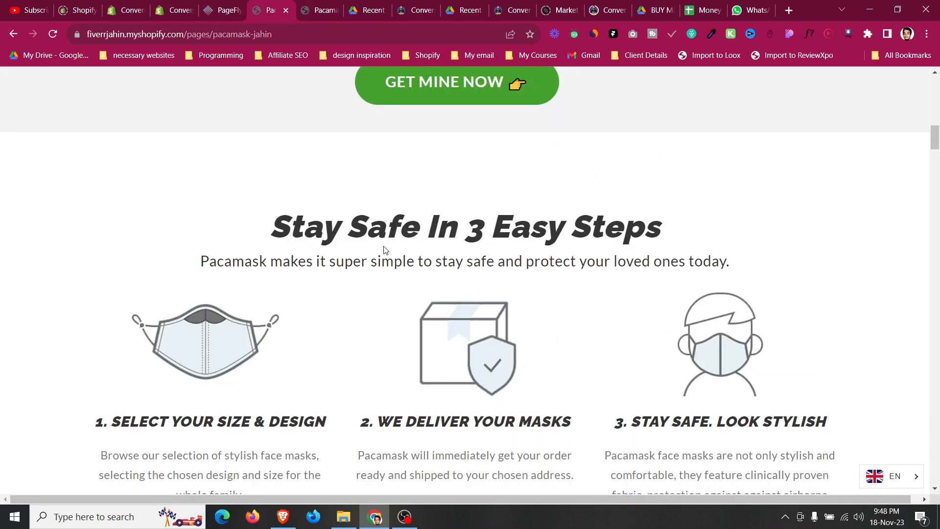
triple_click(419, 266)
key("ctrl+c")
left_click(233, 4)
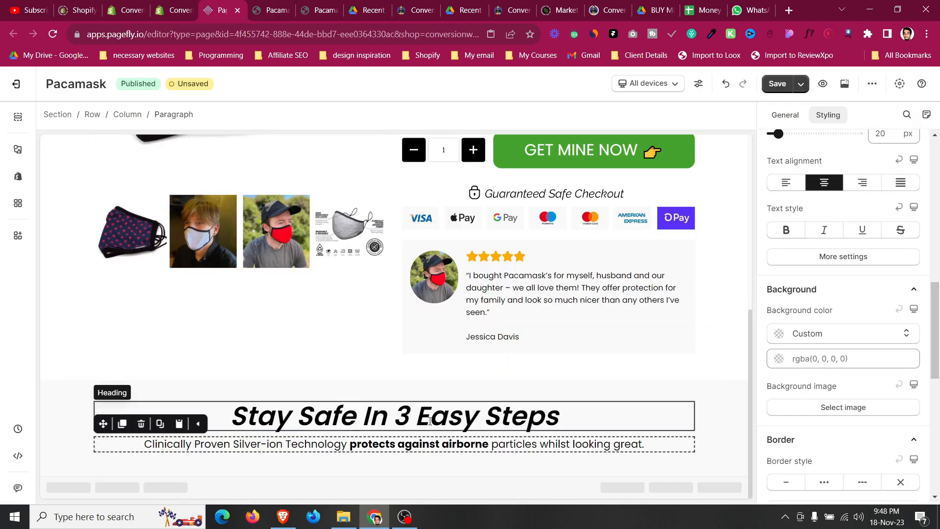
left_click(785, 115)
left_click(845, 289)
key("ctrl+a")
key("ctrl+v")
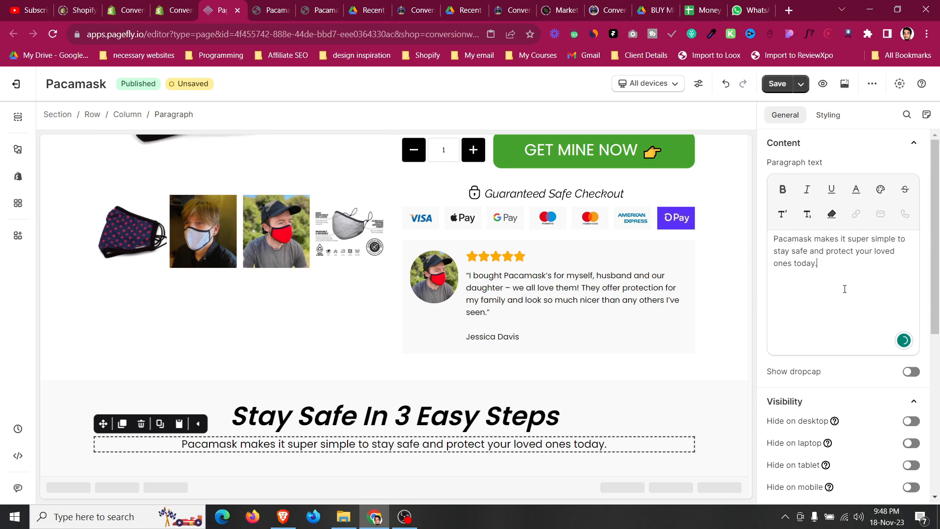
Inspect the subtitle paragraph's spacing and typography settings against the reference page.
left_click(828, 115)
scroll(836, 312, "down", 15)
scroll(835, 310, "up", 13)
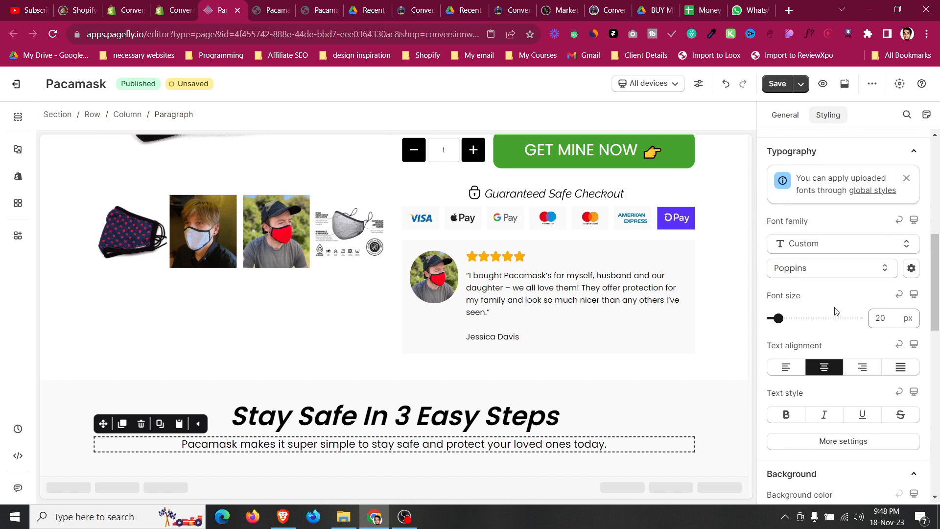
key("Down")
key("Down")
key("Down")
key("Down")
key("Down")
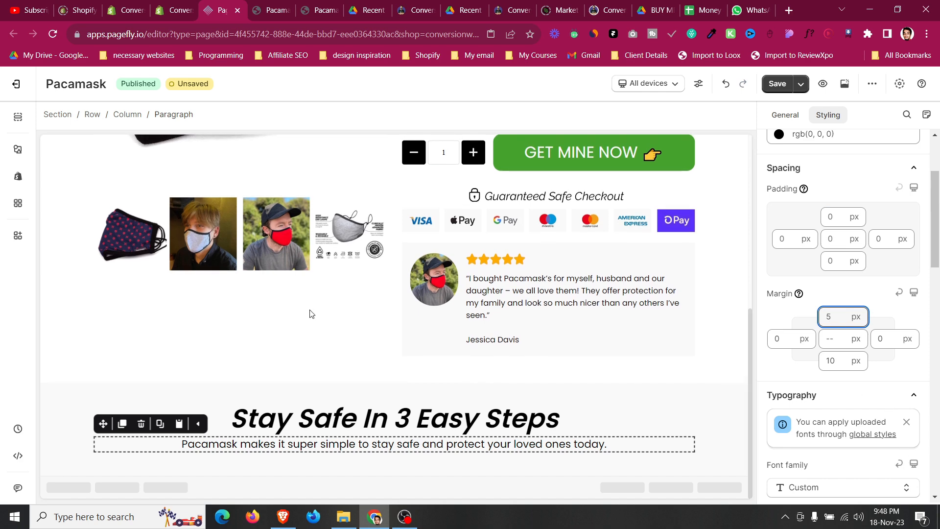
left_click(268, 6)
left_click(232, 5)
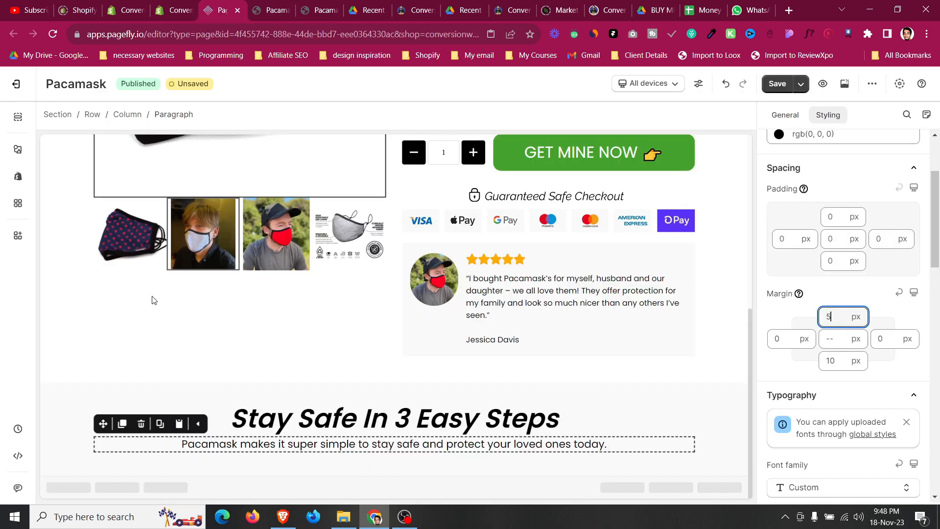
left_click(176, 435)
left_click(237, 445)
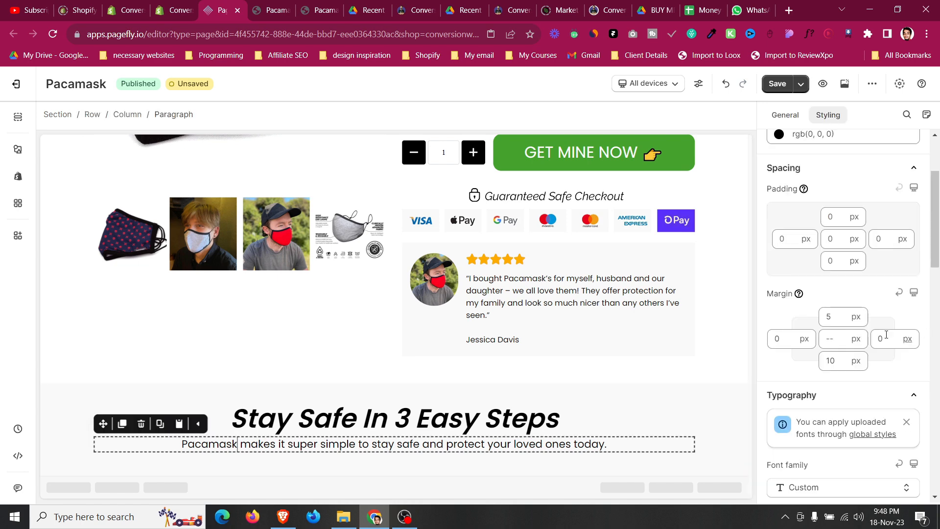
scroll(906, 336, "down", 5)
left_click(269, 6)
scroll(353, 258, "down", 1)
left_click(239, 6)
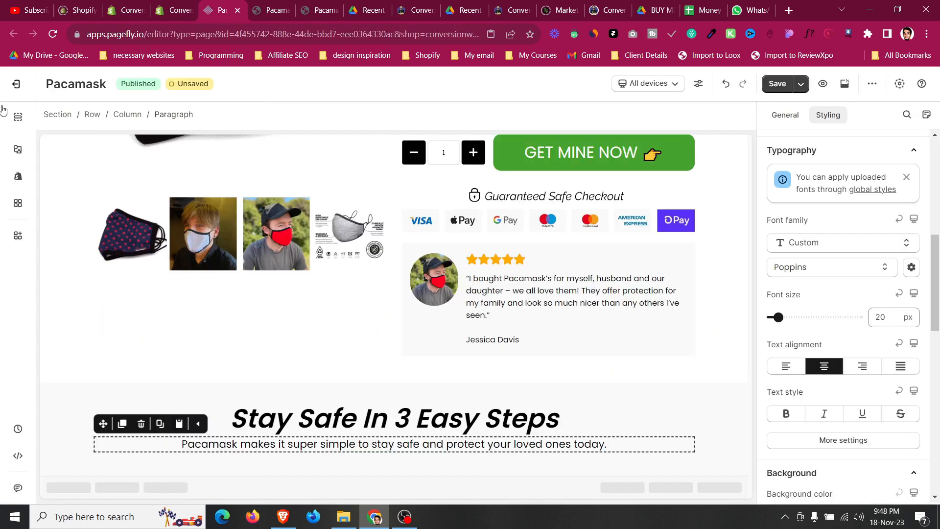
Add a three-column layout row below the subtitle paragraph.
left_click(18, 147)
left_click_drag(239, 252, 377, 450)
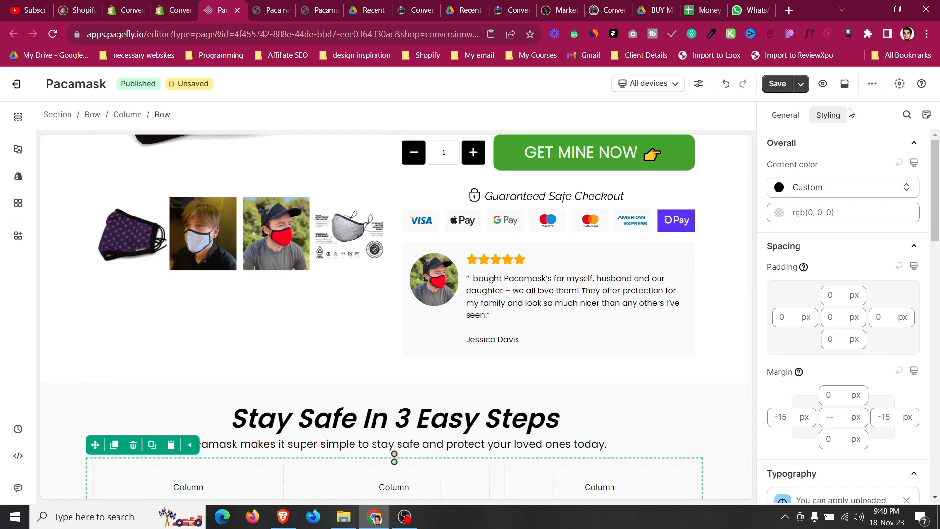
Set the three-column layout row's top margin to 15 px.
left_click(833, 395)
type("15")
scroll(361, 380, "down", 2)
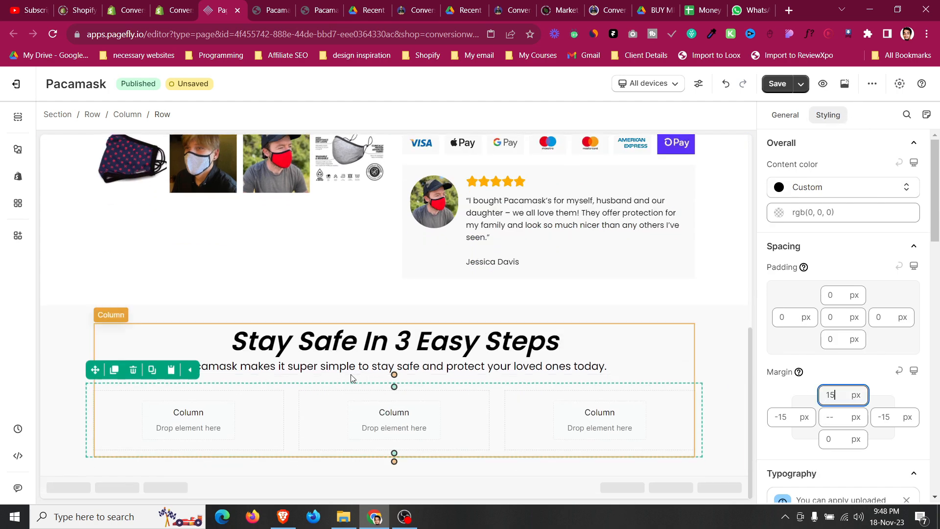
left_click(281, 5)
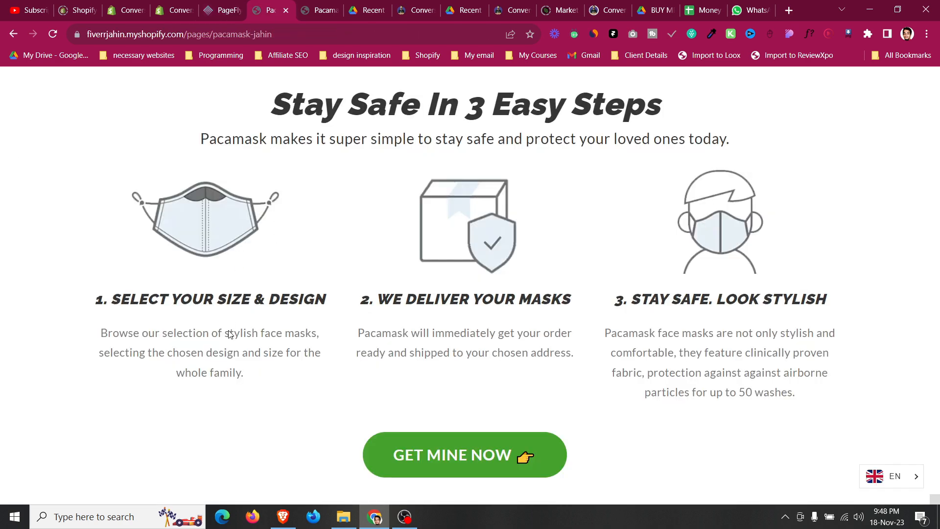
left_click(237, 6)
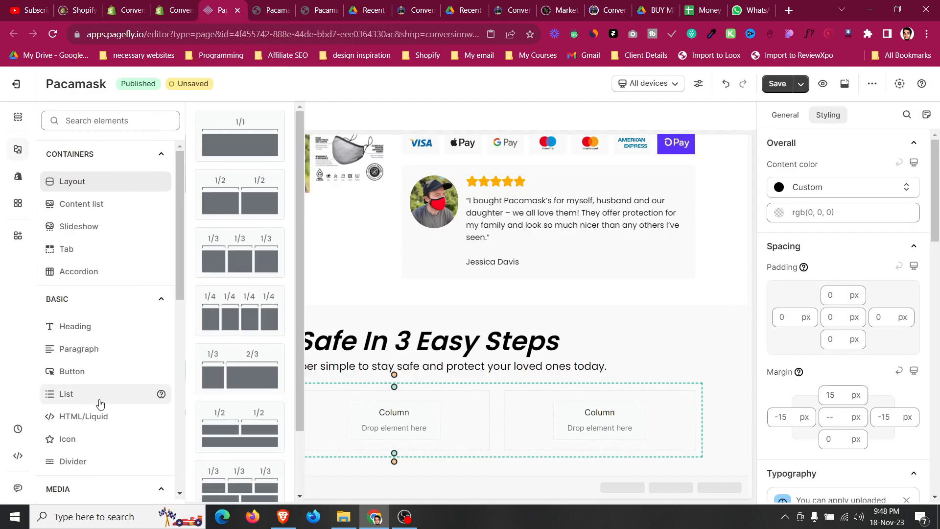
left_click(406, 519)
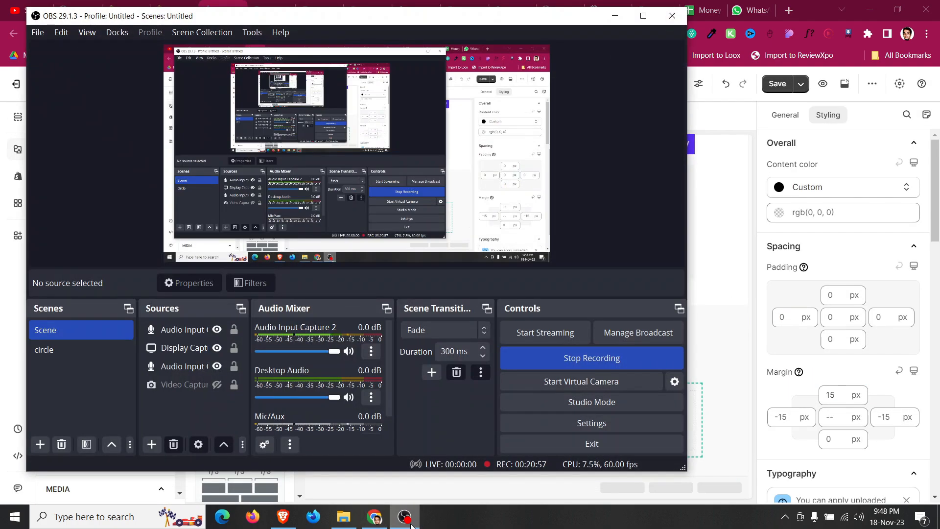
left_click(410, 523)
Insert an image element into the first column and choose the face-mask illustration from the media library.
scroll(67, 367, "down", 3)
mouse_move(73, 394)
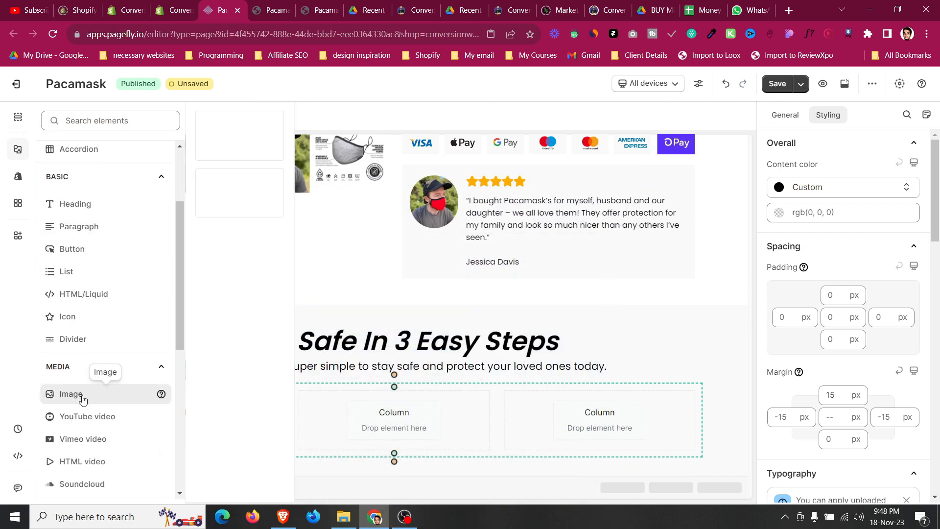
left_click_drag(248, 133, 201, 416)
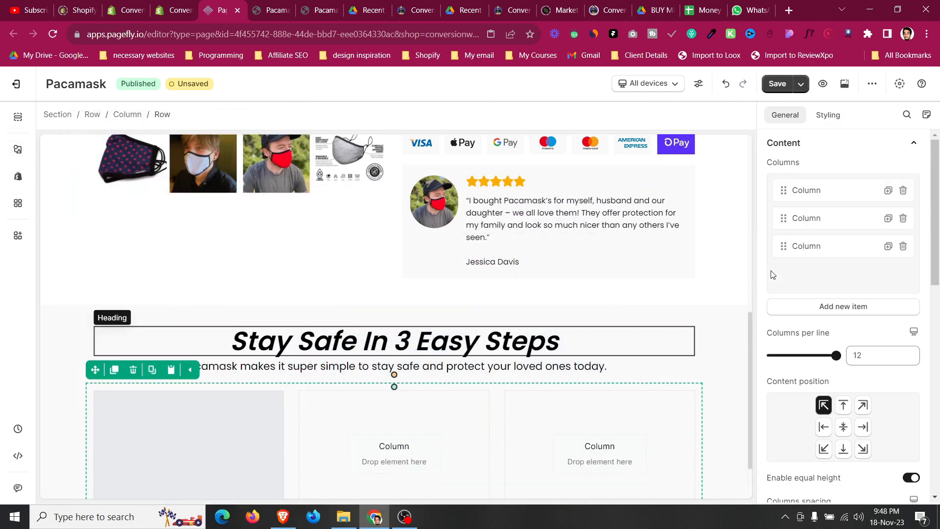
left_click(785, 116)
scroll(807, 230, "up", 5)
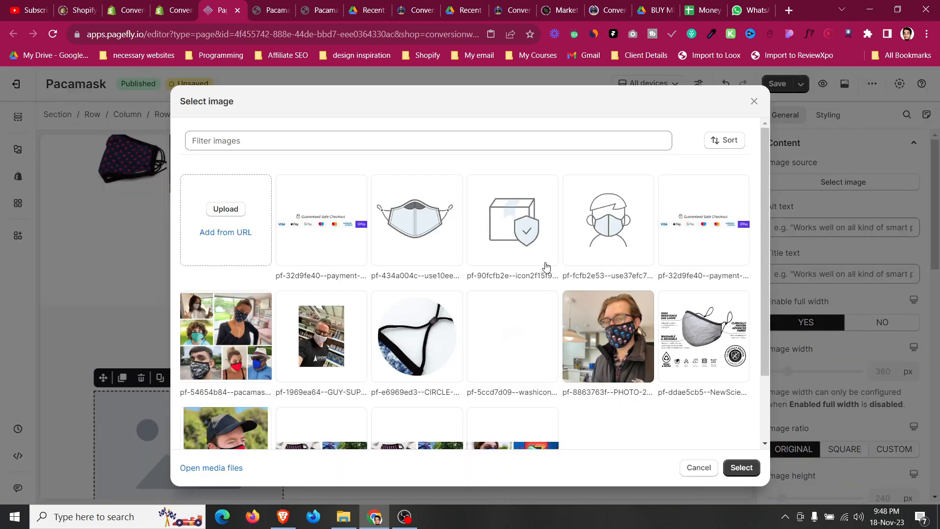
left_click(415, 224)
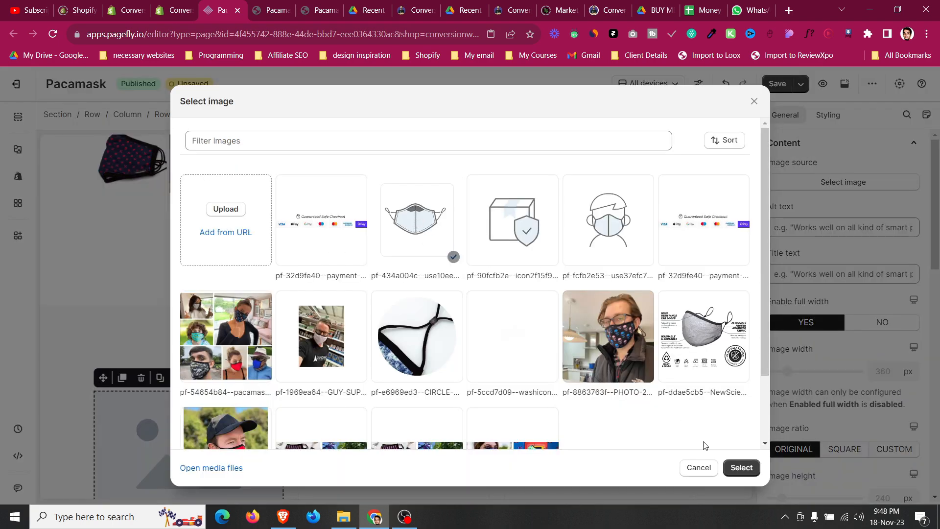
left_click(283, 5)
left_click(226, 5)
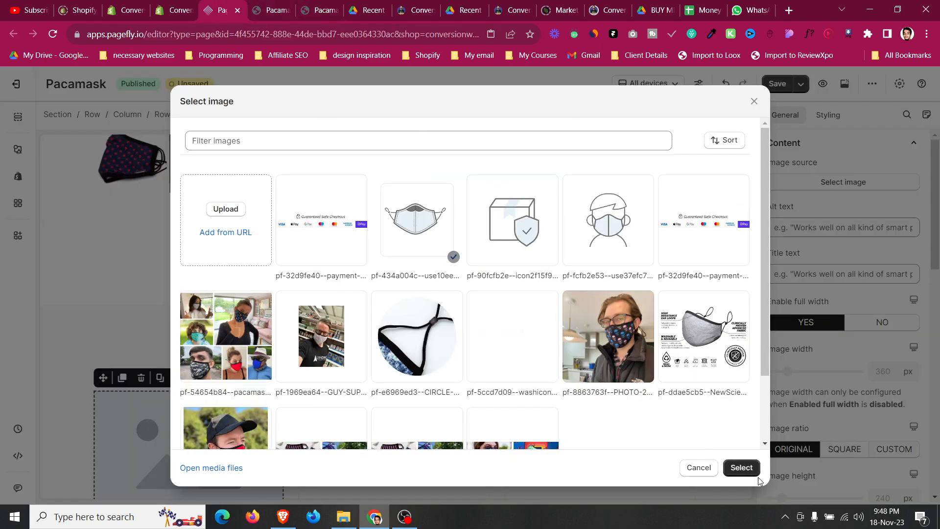
left_click(741, 467)
scroll(94, 375, "down", 1)
left_click(63, 361)
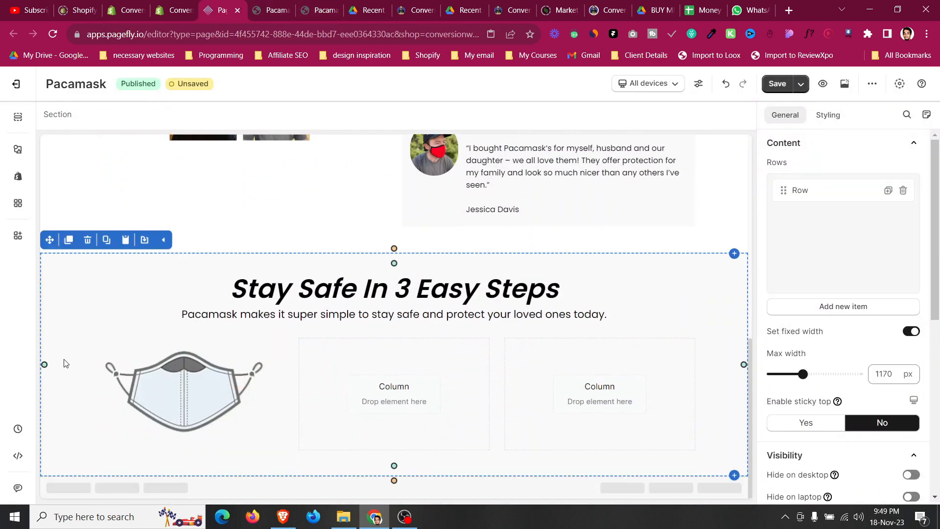
Inspect the reference page's first step heading with WhatFont and copy its colour value.
left_click(276, 6)
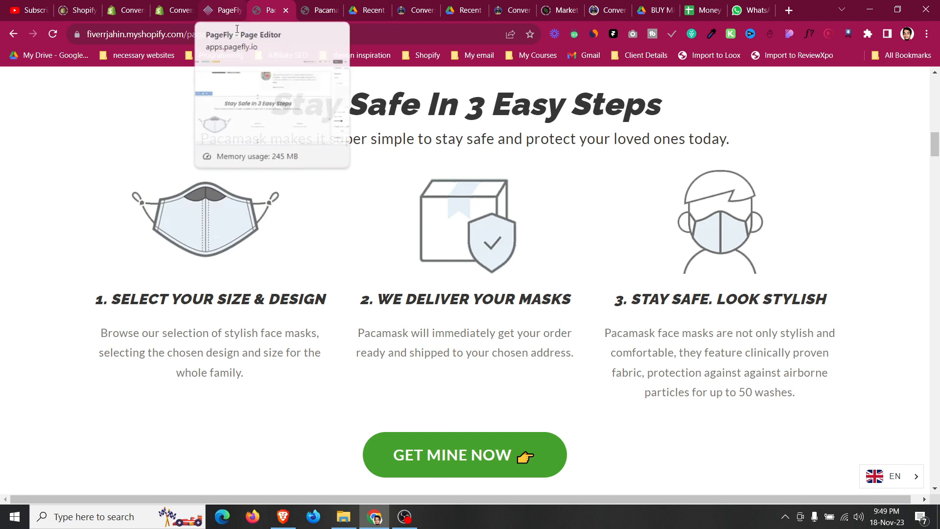
left_click(810, 35)
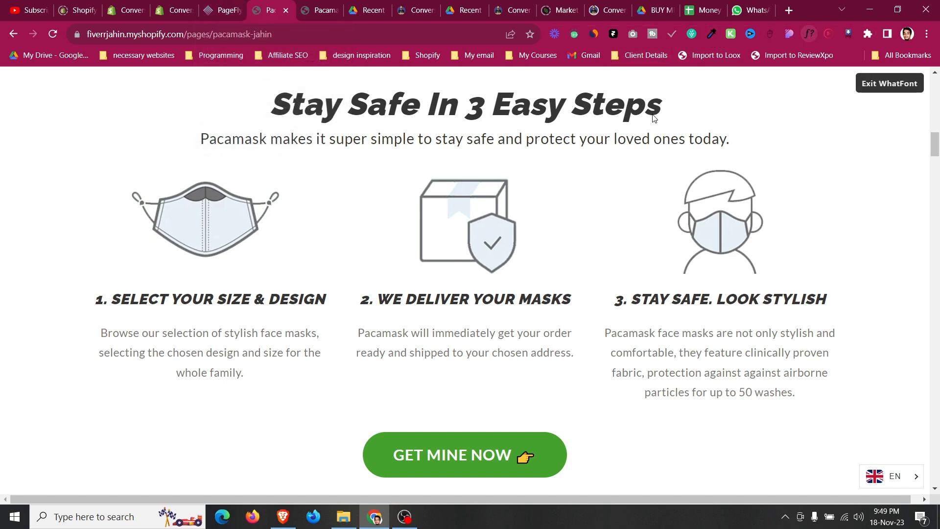
left_click(283, 301)
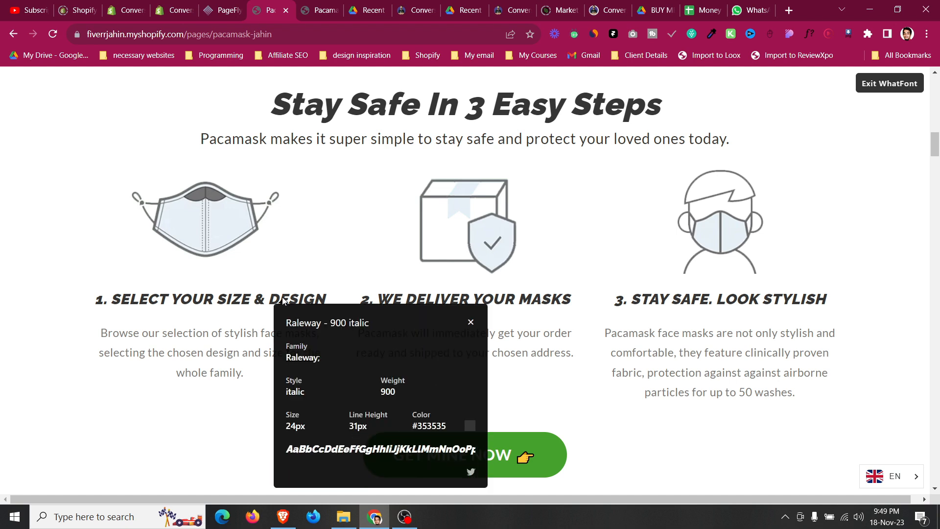
double_click(425, 426)
right_click(440, 427)
left_click(519, 310)
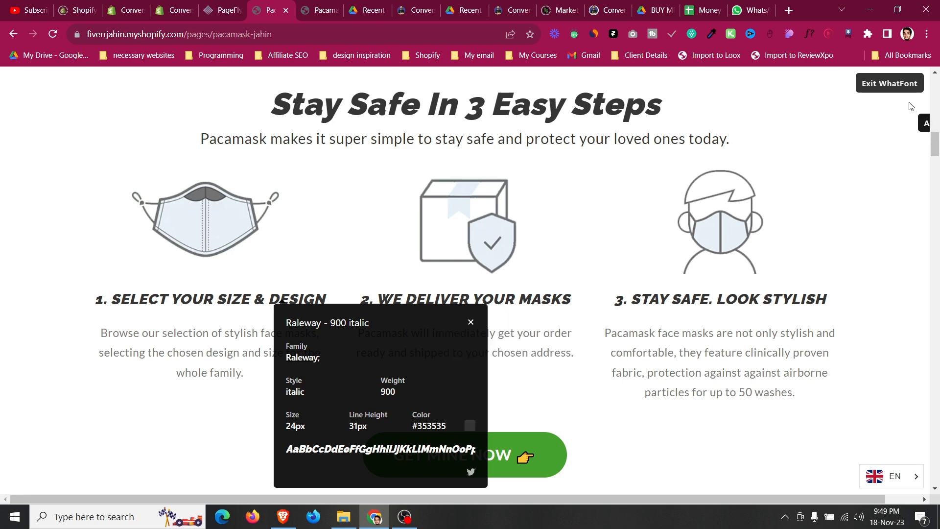
left_click(906, 84)
left_click(224, 10)
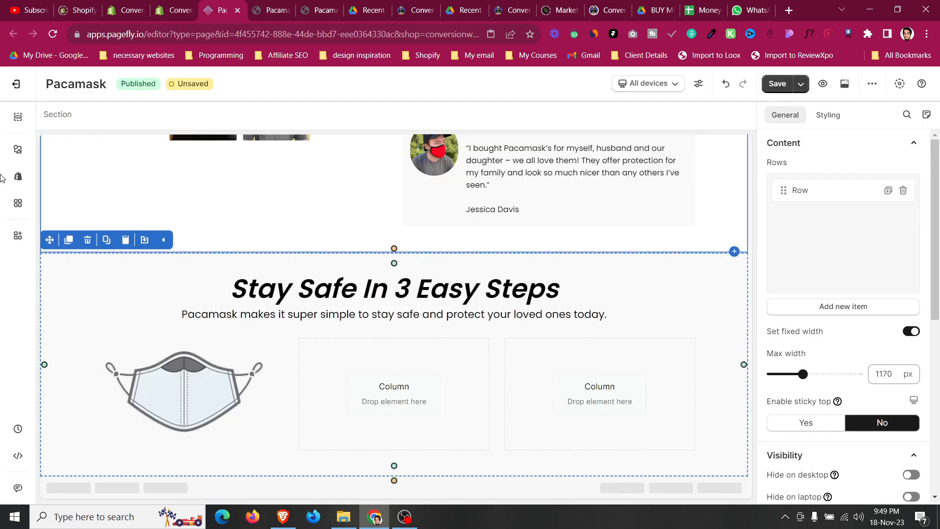
Add a heading element into the first column below the mask image.
left_click(18, 149)
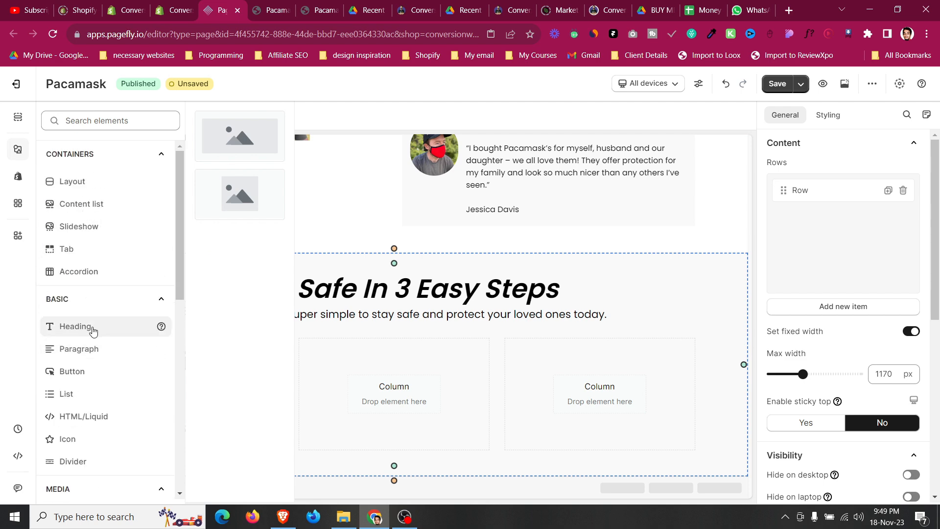
mouse_move(91, 328)
left_click_drag(240, 138, 216, 434)
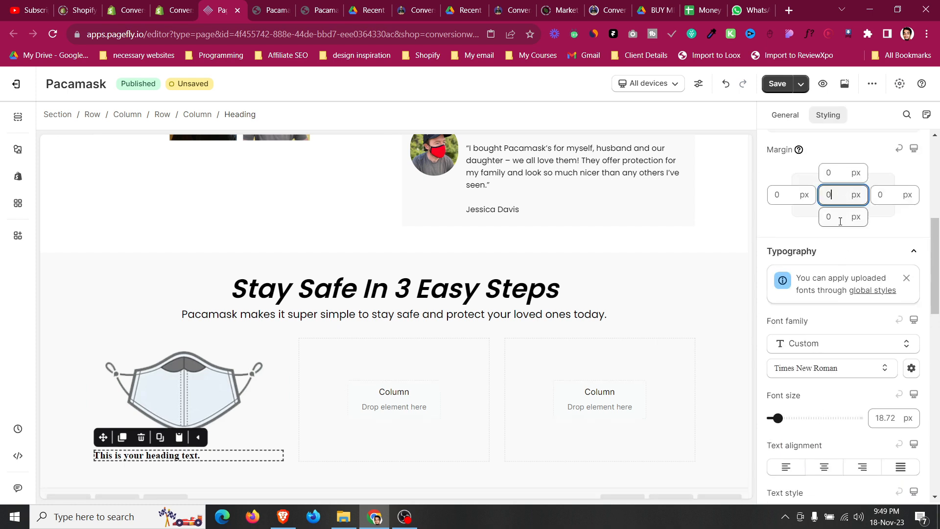
Style the new heading with Poppins at 24 px, centre alignment, bold and italic.
scroll(835, 309, "down", 4)
left_click(795, 192)
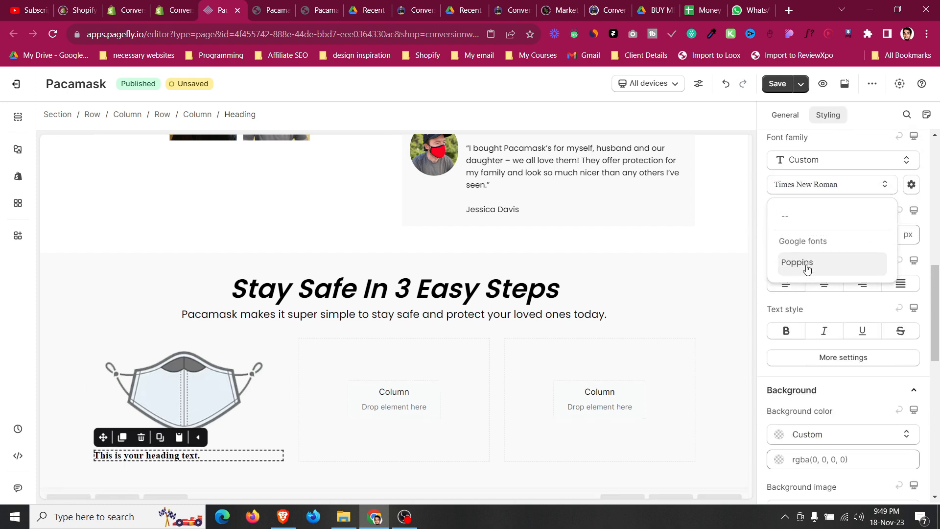
left_click(806, 268)
type("24")
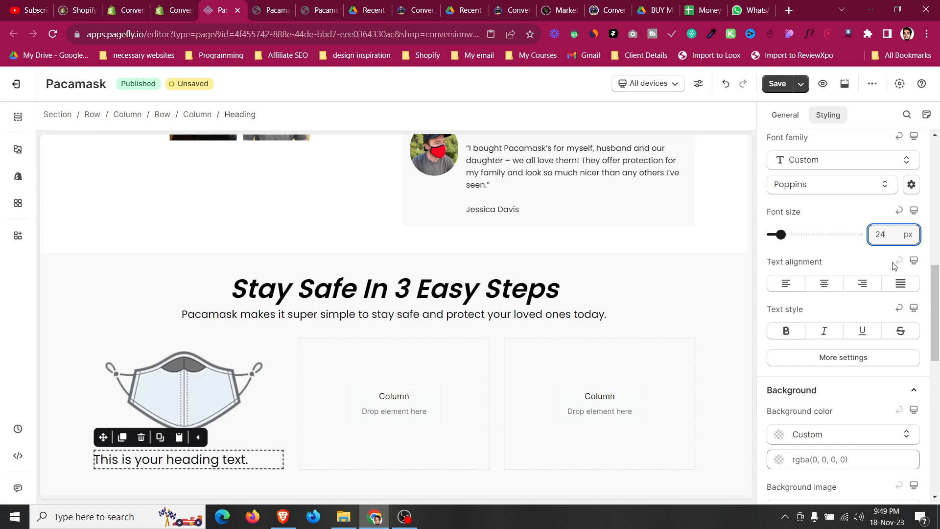
left_click(827, 283)
left_click(829, 357)
left_click(827, 188)
left_click(827, 316)
left_click(294, 5)
left_click(234, 3)
left_click(853, 403)
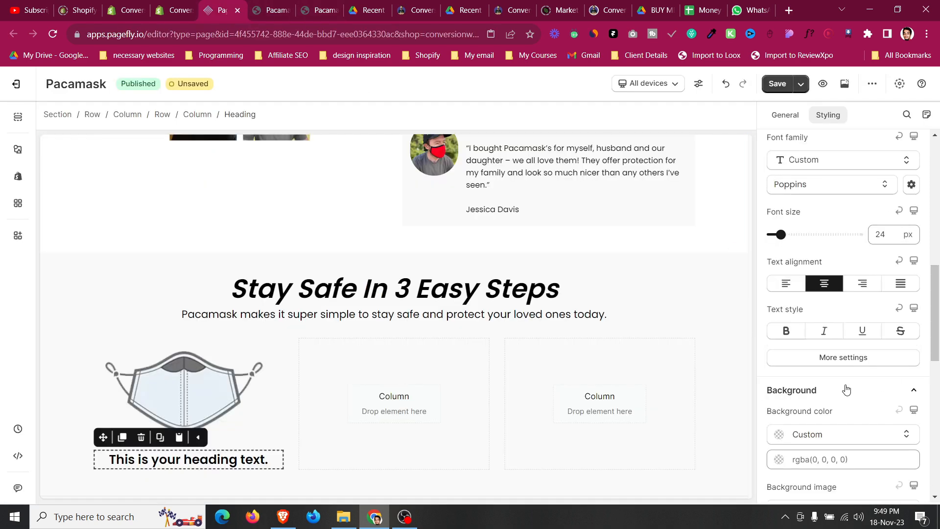
left_click(825, 332)
left_click(106, 401)
left_click(248, 451)
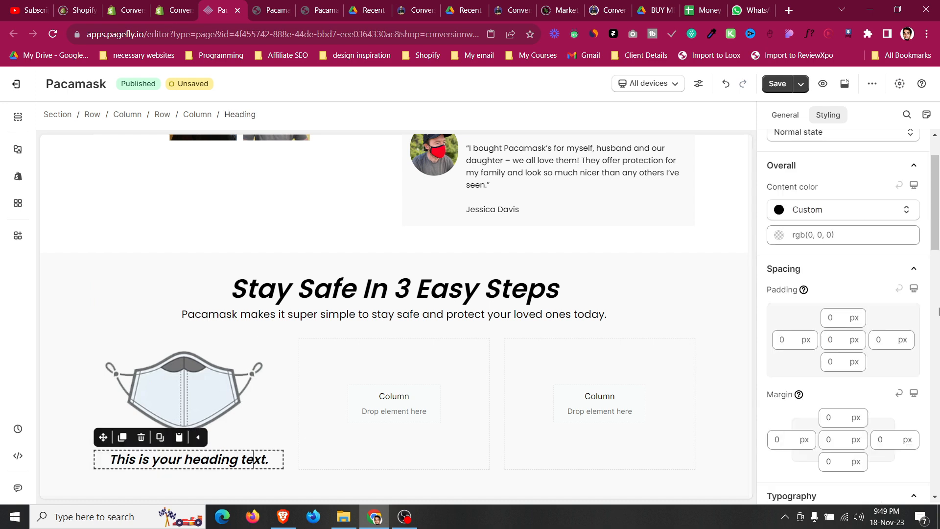
Set the step heading's content colour to #353535.
left_click(784, 235)
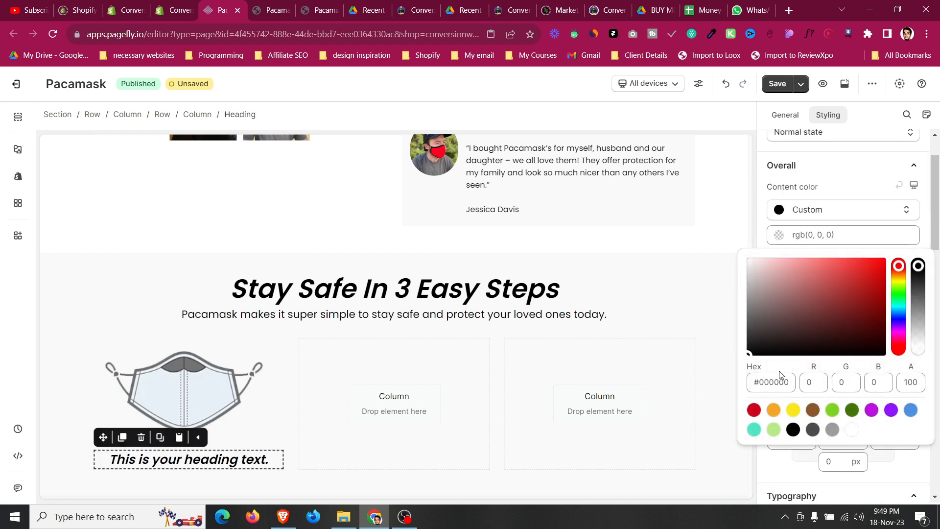
key("ctrl+v")
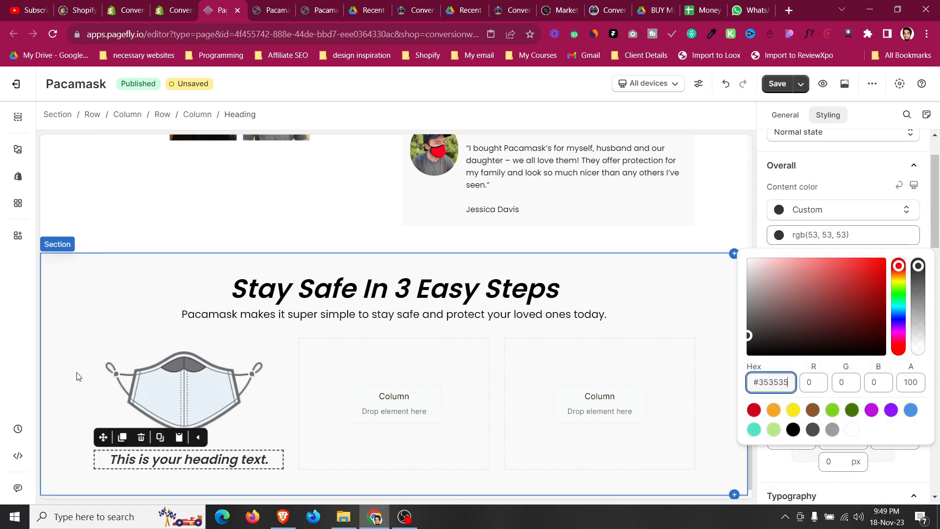
left_click(77, 376)
Replace the step heading's text with '1. SELECT YOUR SIZE & DESIGN' copied from the reference page.
left_click(288, 5)
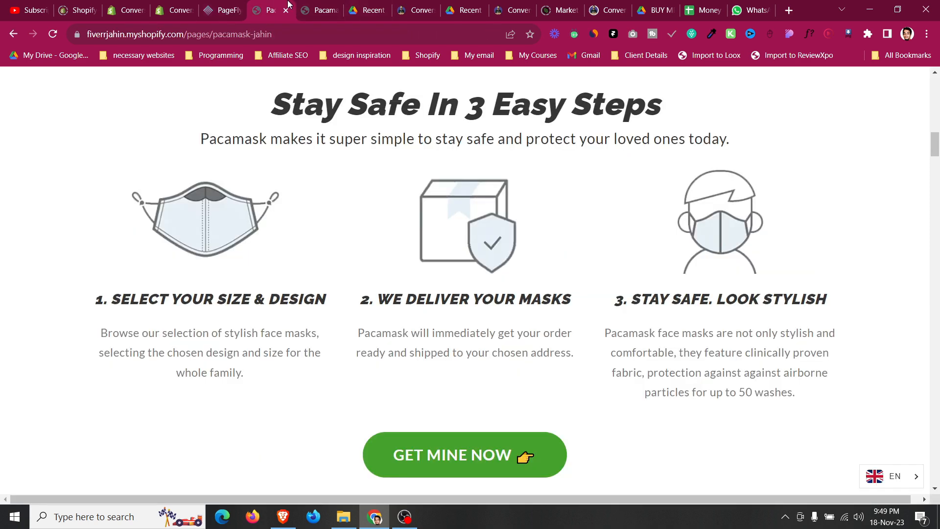
triple_click(244, 305)
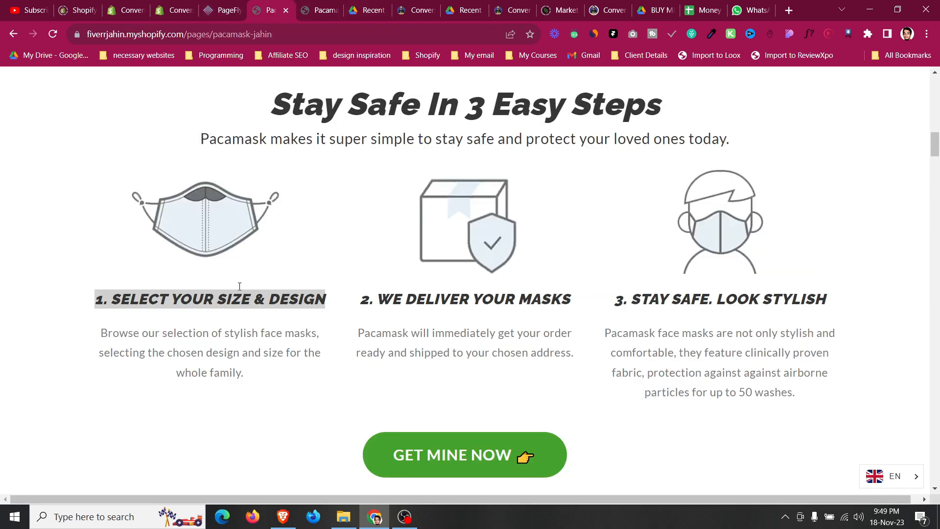
left_click(222, 5)
left_click(237, 456)
triple_click(832, 246)
key("ctrl+v")
left_click(860, 394)
left_click(860, 394)
left_click(78, 346)
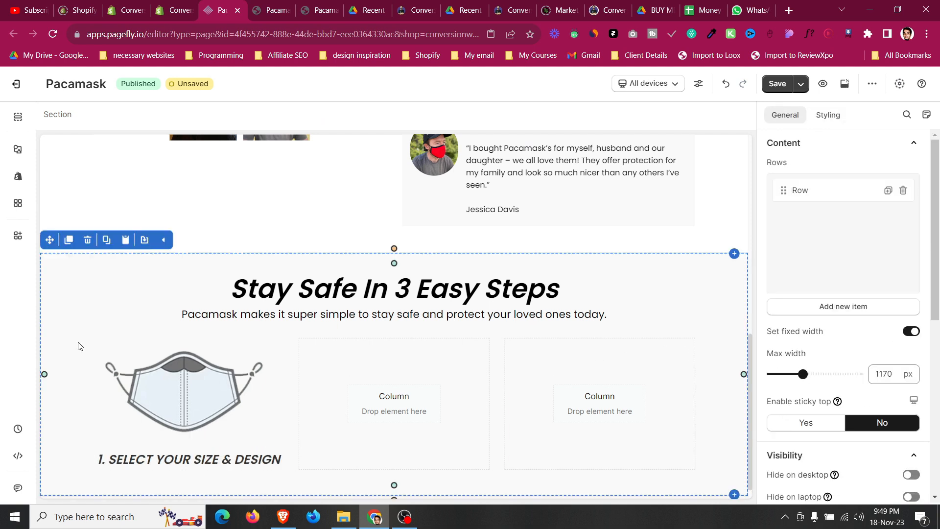
Inspect the reference page's first step description font settings with WhatFont.
left_click(283, 5)
scroll(283, 333, "up", 14)
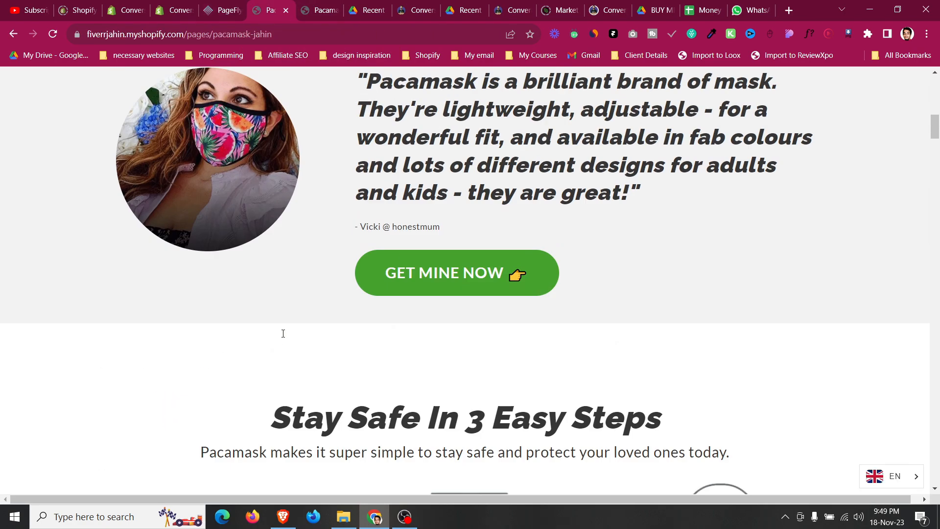
scroll(283, 337, "up", 3)
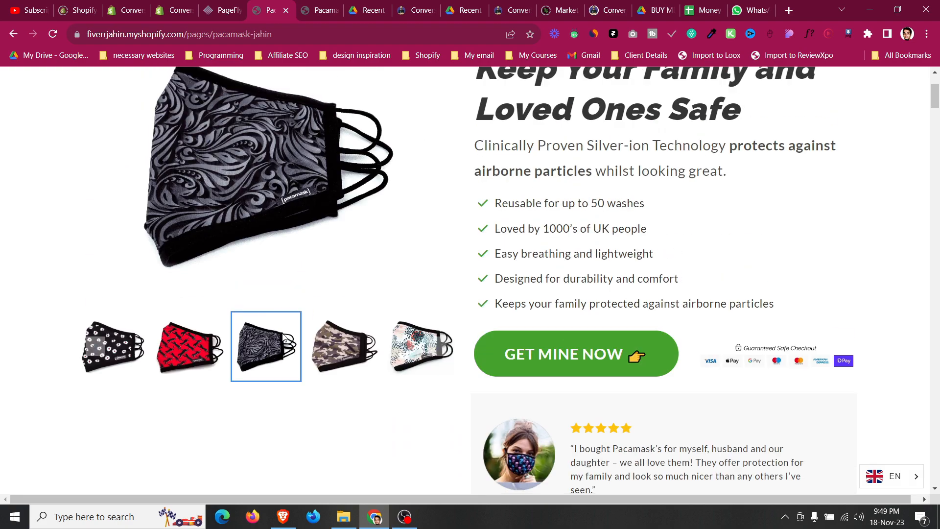
scroll(283, 337, "down", 13)
scroll(299, 281, "down", 3)
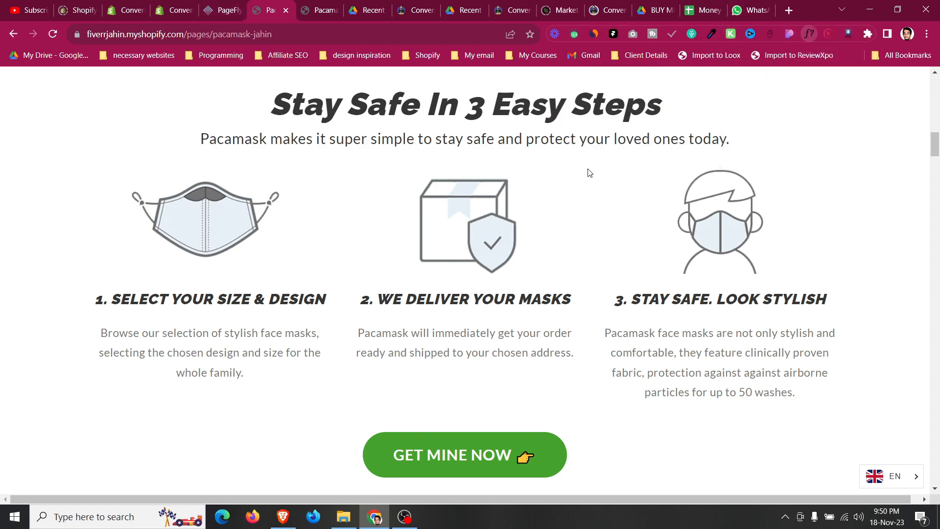
left_click(261, 335)
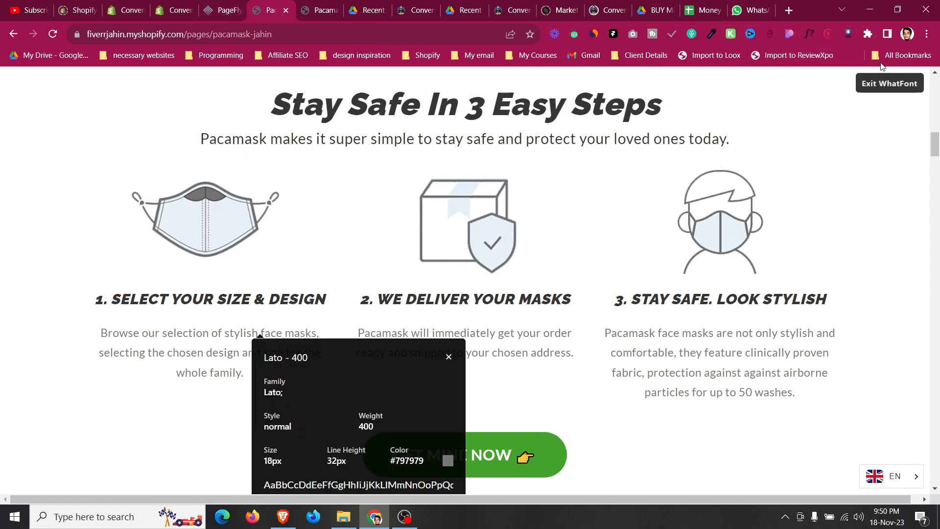
left_click(223, 10)
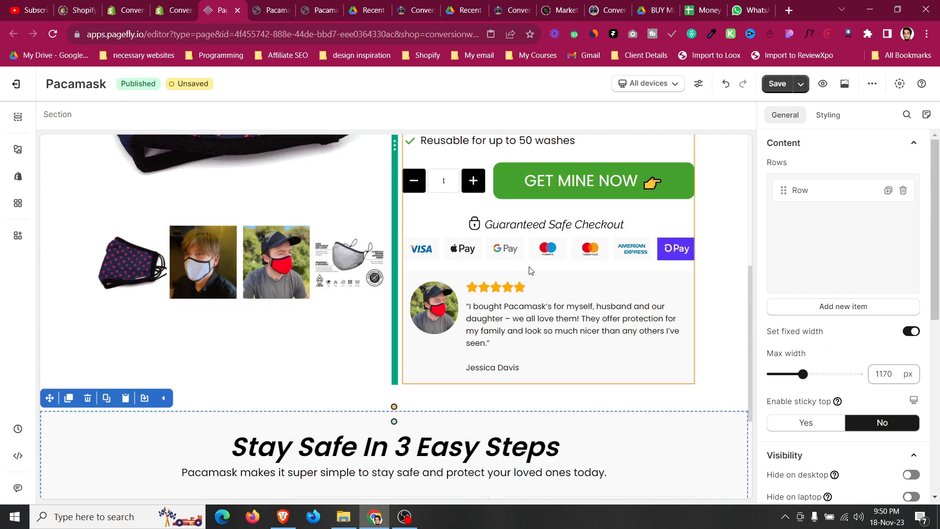
Copy the review paragraph into the first column below the step heading.
left_click(529, 327)
left_click(495, 288)
left_click_drag(476, 288, 205, 448)
Centre-align the copied paragraph and raise its font size by one pixel.
left_click(840, 121)
scroll(827, 318, "down", 4)
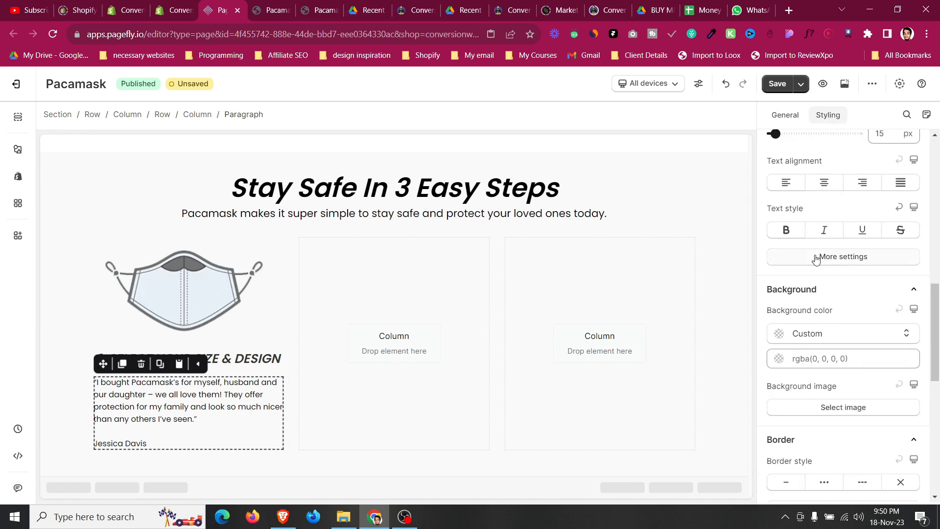
scroll(822, 250, "up", 2)
left_click(824, 242)
scroll(833, 294, "up", 2)
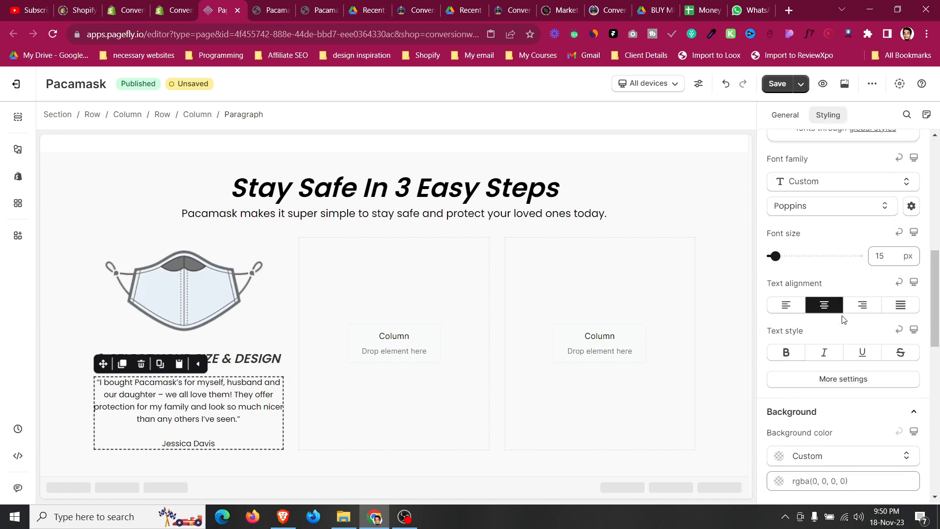
left_click(885, 257)
key("Up")
Set the first column's paragraph text colour to #797979.
scroll(821, 269, "up", 8)
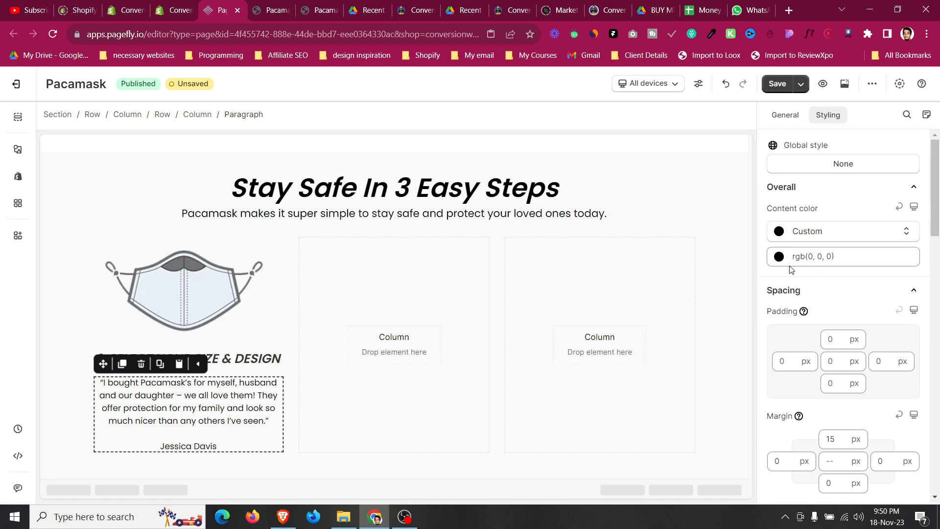
left_click(779, 257)
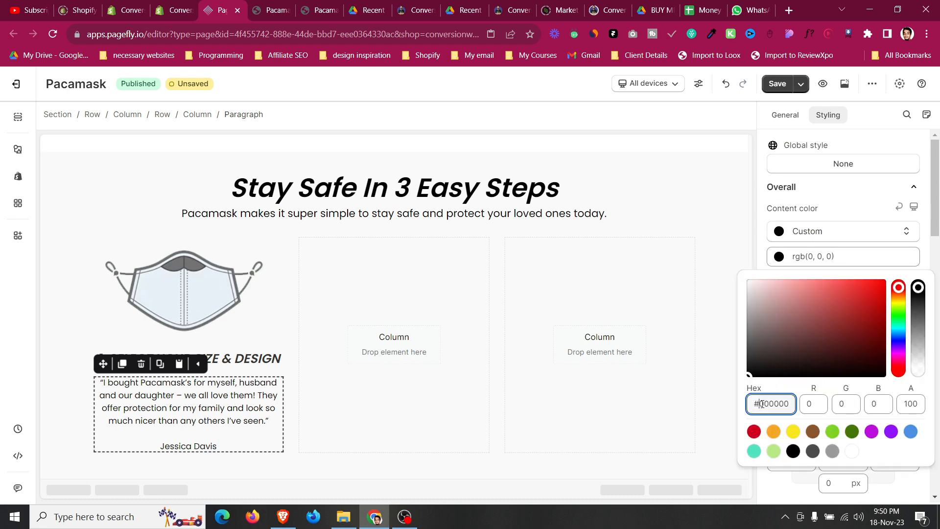
type("#797979")
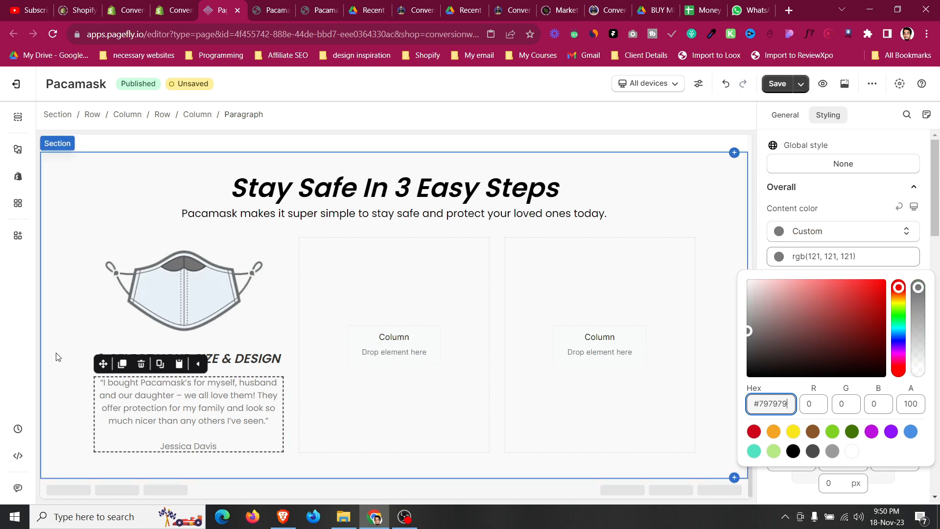
left_click(70, 351)
Set the paragraph's top margin to 10 px.
left_click(160, 398)
scroll(839, 342, "down", 2)
left_click(838, 378)
key("BackSpace")
type("0")
left_click(68, 307)
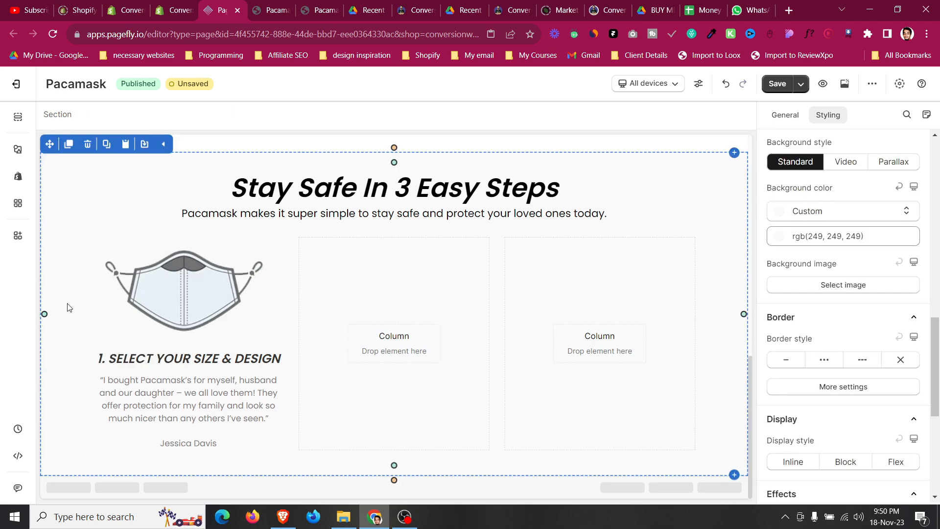
Compare the step heading's typography with the reference page's description font details.
left_click(156, 358)
scroll(920, 323, "down", 3)
scroll(919, 324, "down", 2)
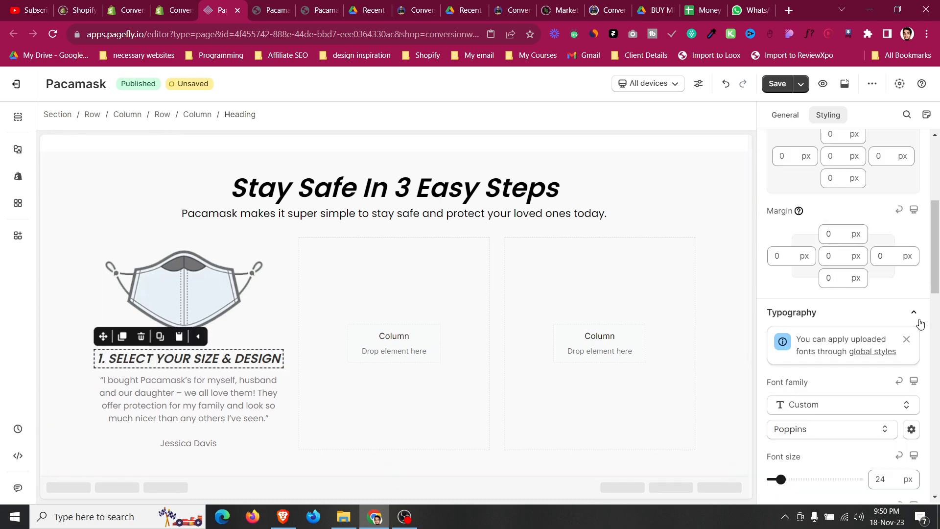
left_click(46, 273)
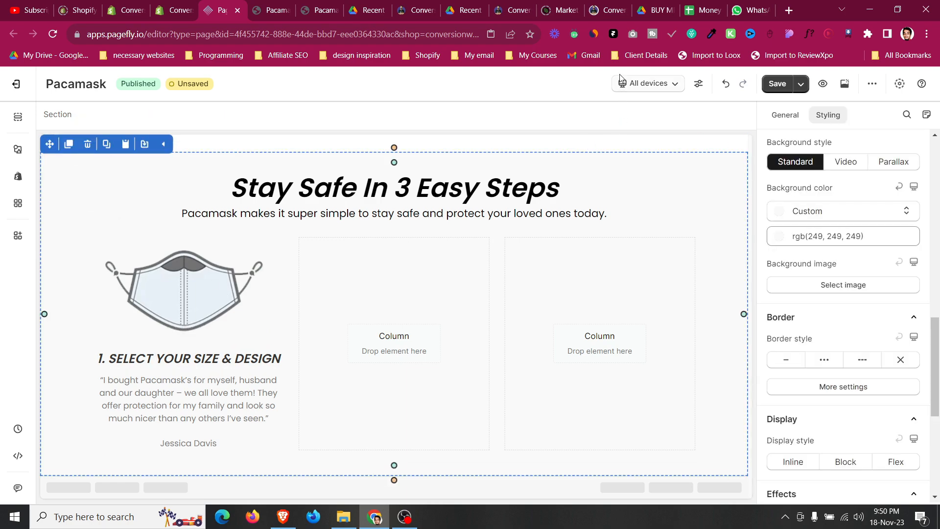
scroll(110, 248, "up", 2)
left_click(272, 4)
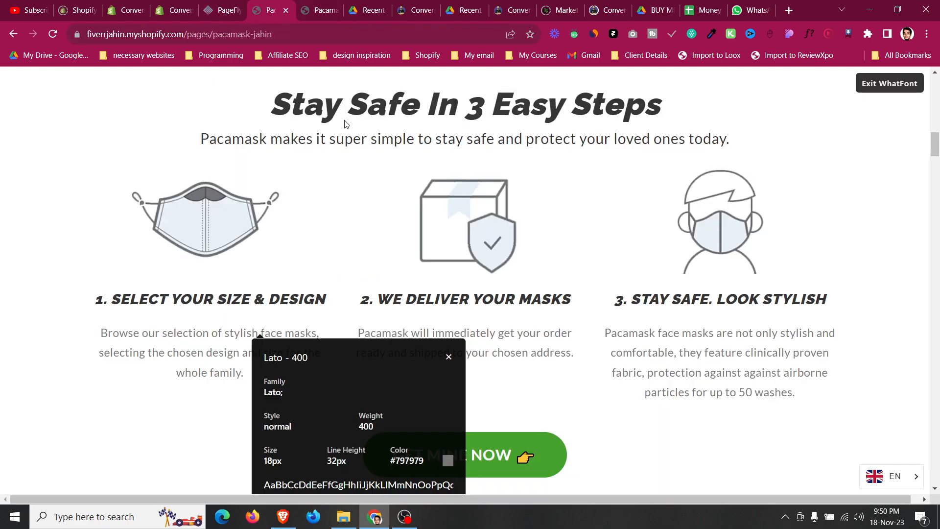
scroll(399, 256, "up", 8)
left_click(203, 4)
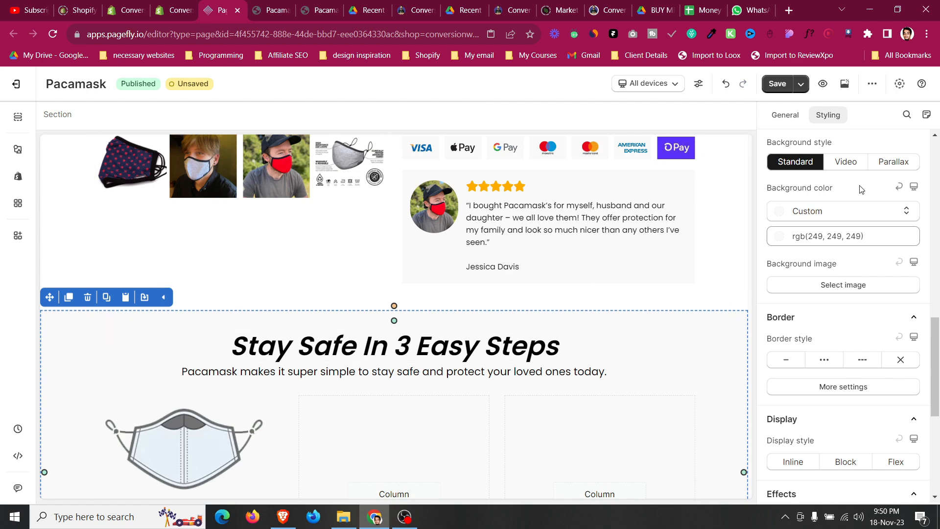
Set the section's top and bottom padding to 30 px.
scroll(842, 294, "down", 10)
scroll(827, 206, "up", 5)
double_click(833, 234)
type("30")
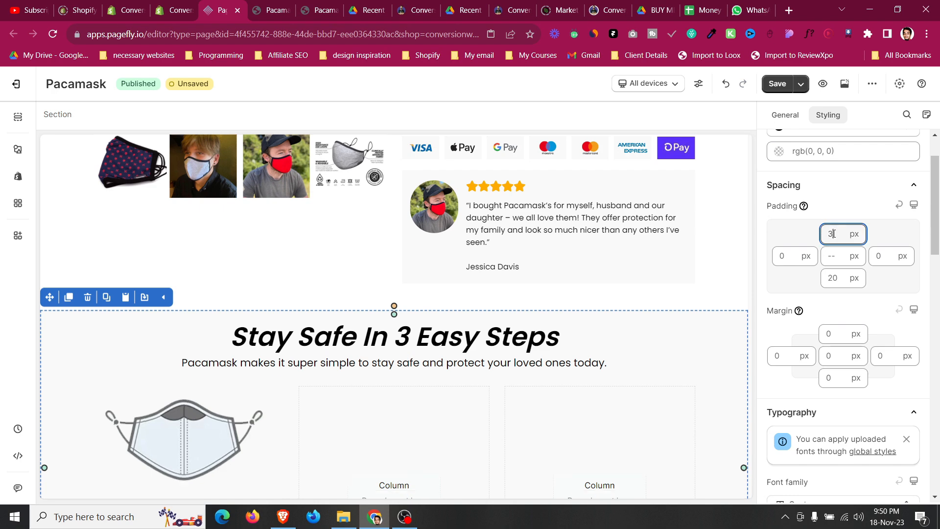
left_click(835, 283)
type("30")
Switch to mobile view and set the step heading's mobile font size to 19 px.
left_click(648, 84)
left_click(647, 176)
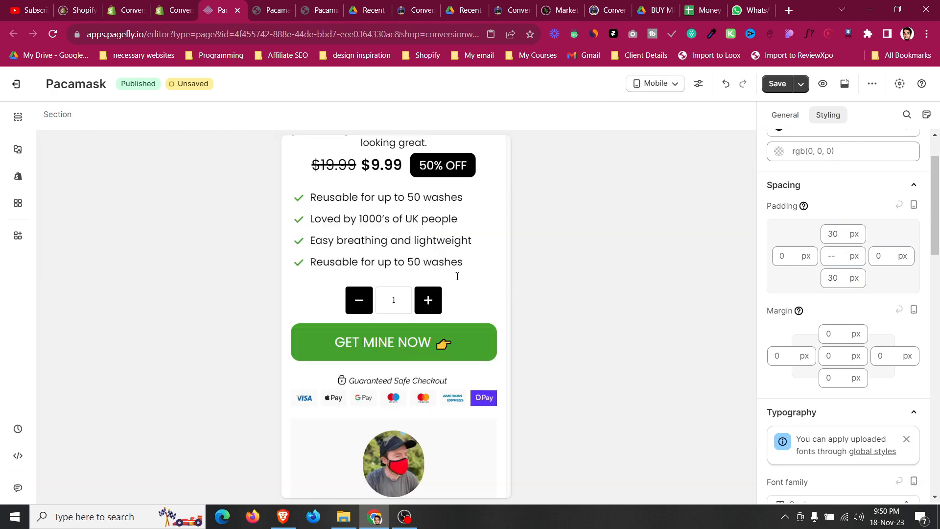
left_click(413, 328)
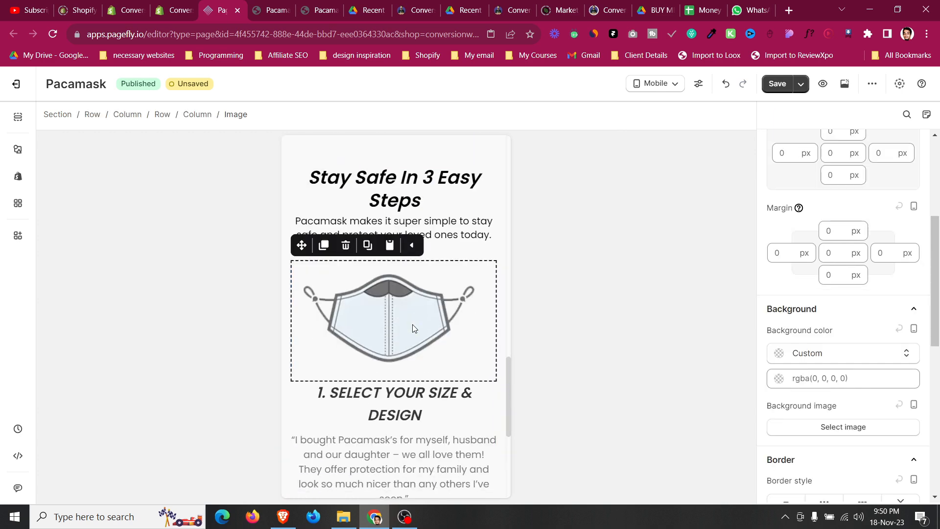
left_click(429, 399)
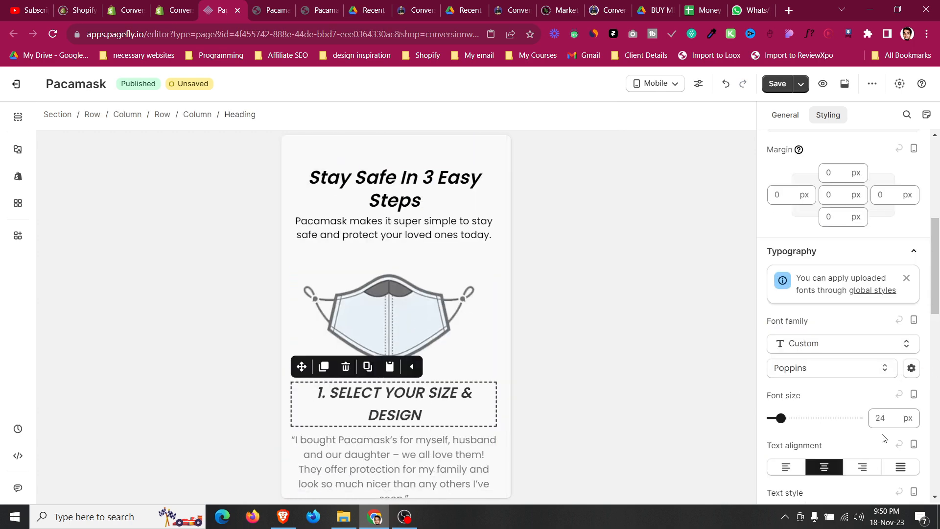
key("BackSpace")
key("BackSpace")
type("20")
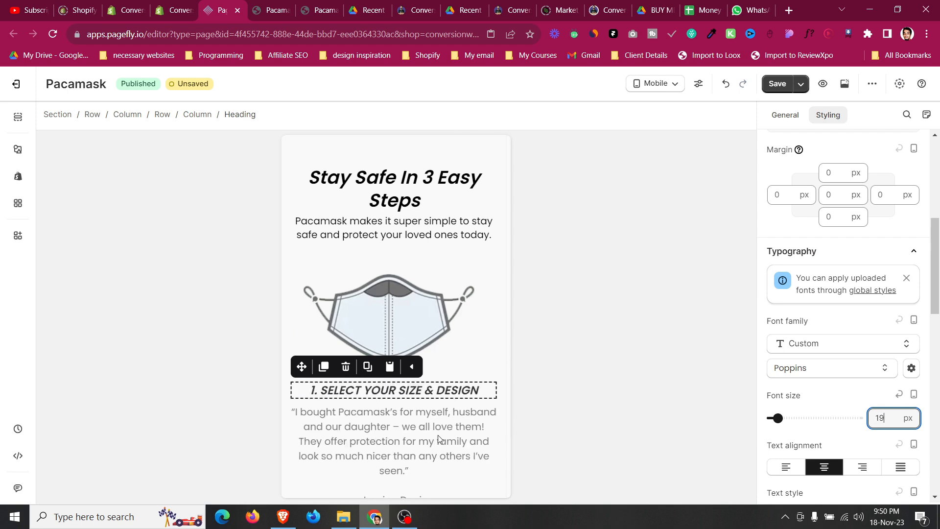
Copy the first step's description from the reference page and paste it over the first column's paragraph text.
left_click(403, 435)
scroll(938, 367, "down", 2)
scroll(938, 368, "down", 3)
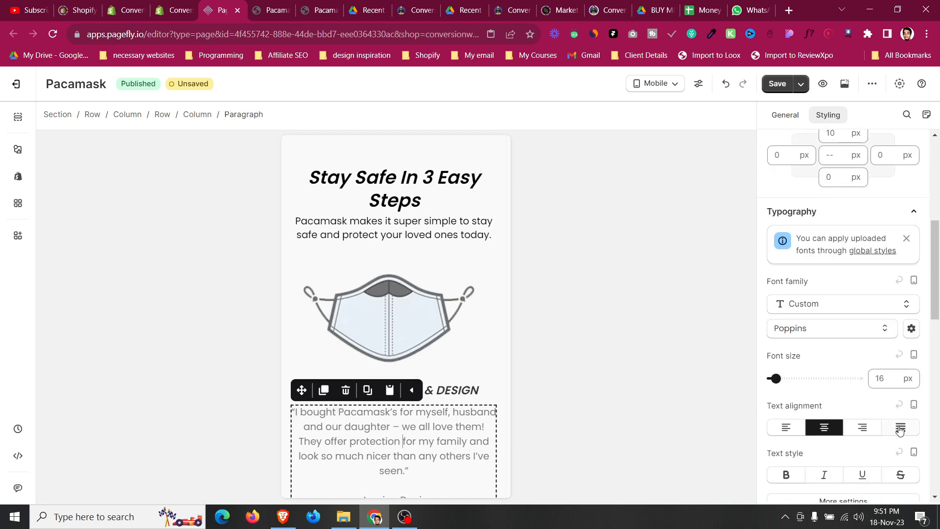
left_click(877, 376)
scroll(512, 430, "down", 1)
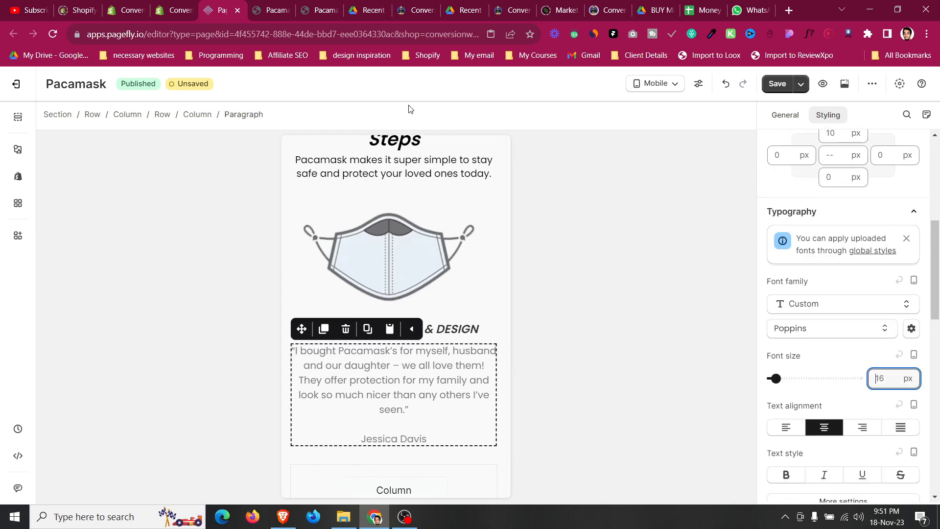
left_click(270, 5)
scroll(506, 191, "down", 5)
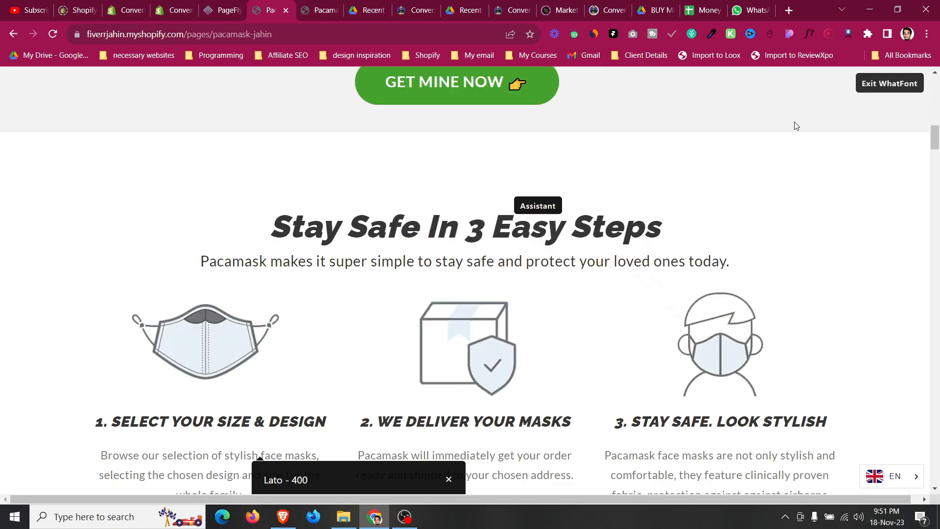
scroll(242, 287, "down", 3)
triple_click(244, 298)
key("ctrl+c")
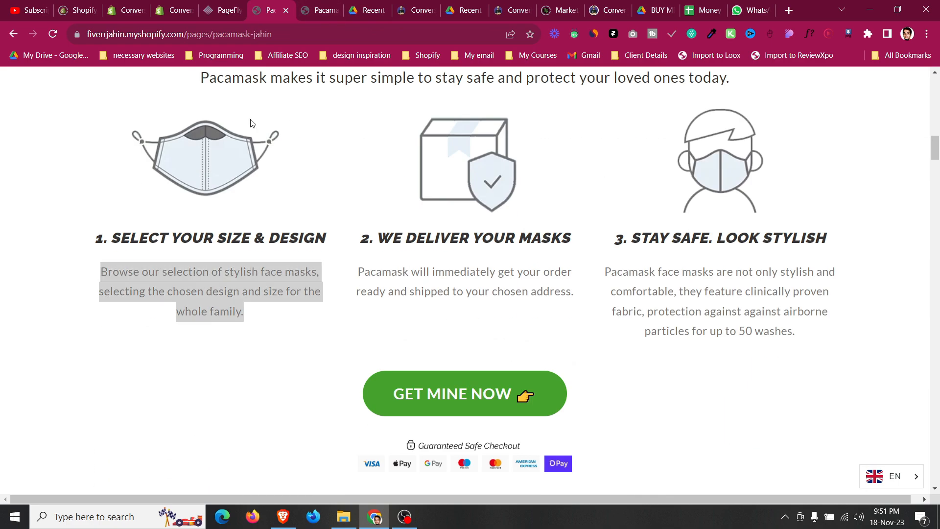
left_click(240, 5)
left_click(785, 114)
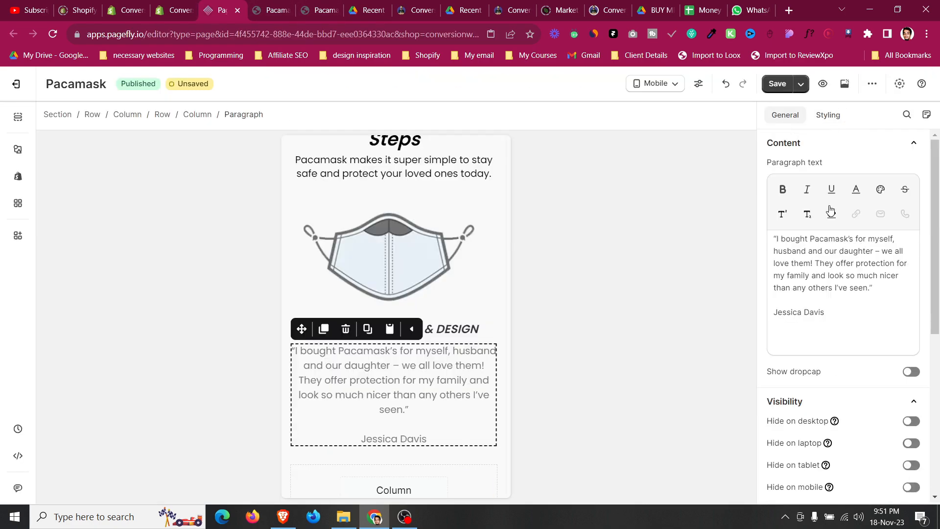
key("ctrl+a")
key("ctrl+v")
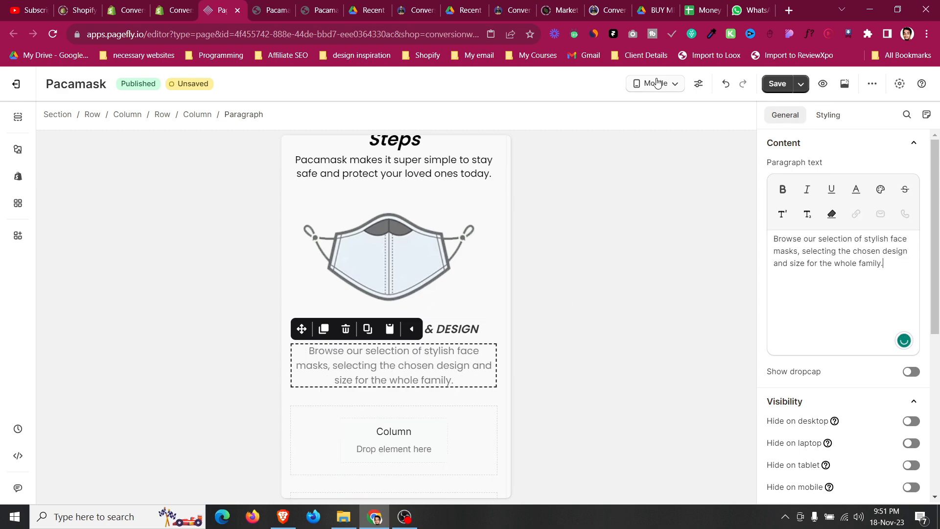
Return to all devices and duplicate the first column's image, heading and description into the second column.
left_click(657, 83)
left_click(661, 108)
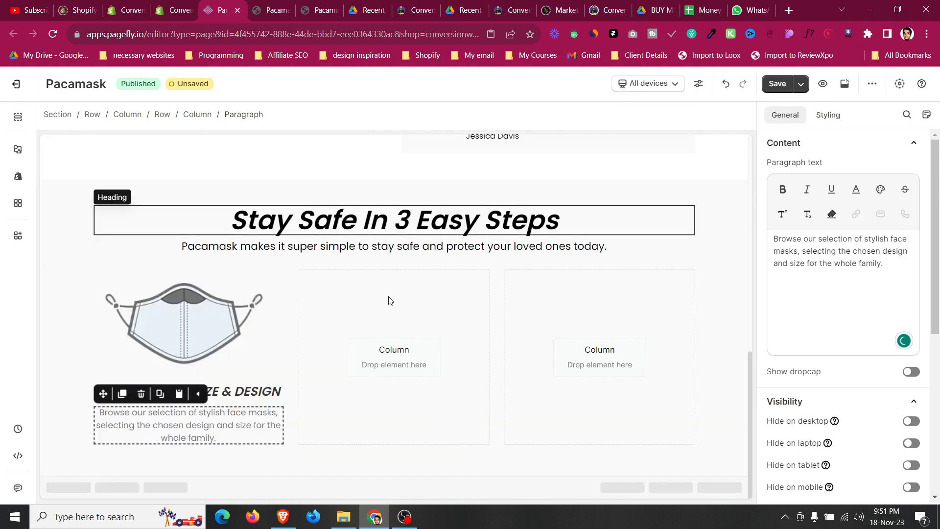
left_click(196, 289)
left_click(122, 258)
left_click_drag(103, 258, 352, 323)
left_click(132, 326)
left_click_drag(104, 301, 407, 421)
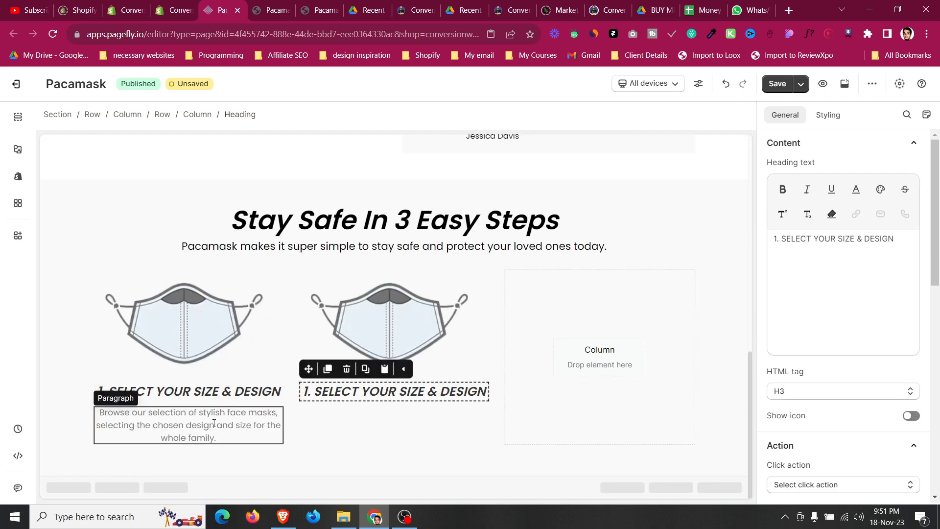
left_click(214, 424)
left_click(122, 394)
left_click_drag(103, 394, 338, 416)
Duplicate the second column's image, heading and description into the third column.
left_click(375, 334)
left_click(328, 258)
left_click_drag(302, 251, 587, 365)
left_click(343, 391)
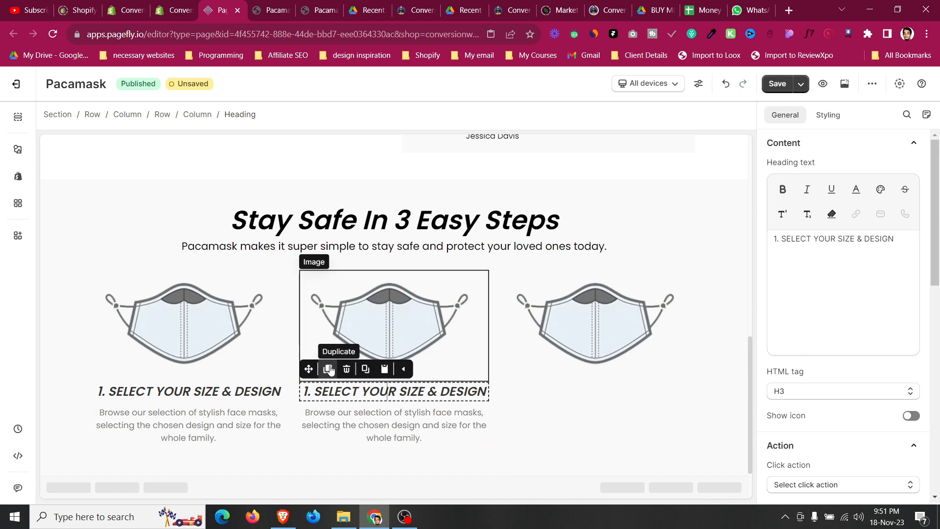
left_click(329, 369)
left_click_drag(309, 369, 607, 386)
left_click(402, 425)
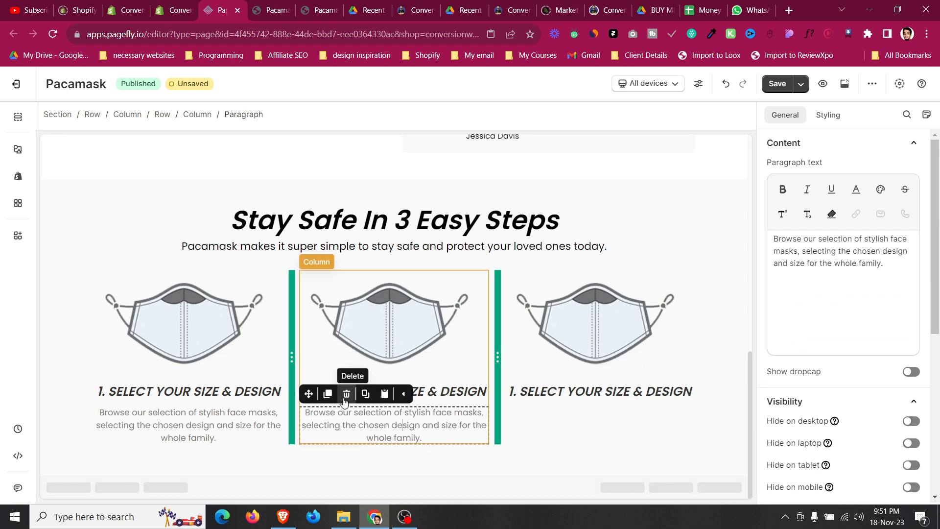
left_click(328, 393)
left_click_drag(309, 394, 600, 421)
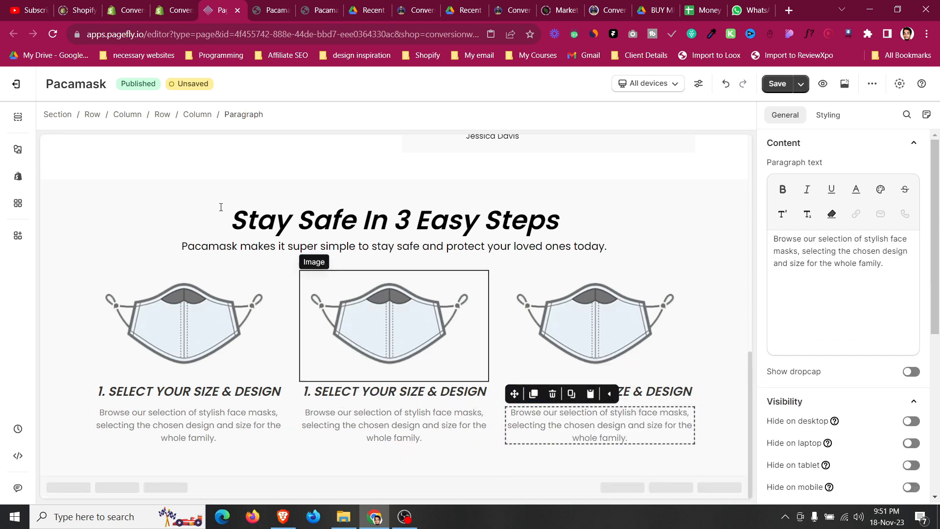
Replace the second column's heading with '2. WE DELIVER YOUR MASKS' copied from the reference page.
left_click(272, 8)
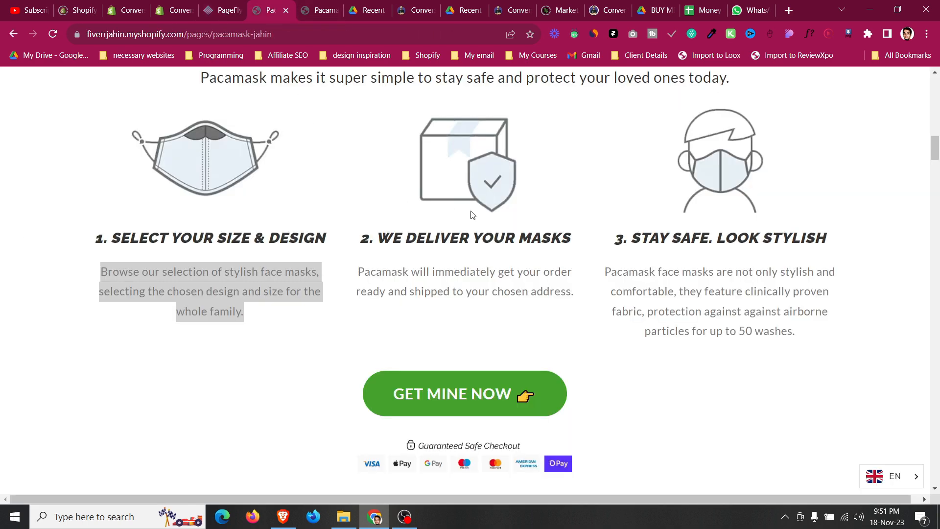
triple_click(477, 231)
key("ctrl+c")
left_click(222, 10)
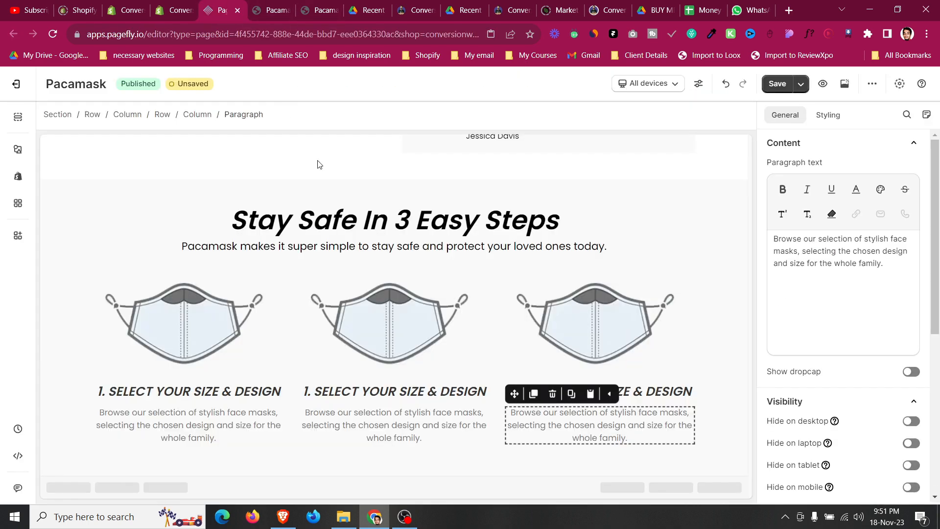
left_click(418, 399)
triple_click(823, 239)
key("ctrl+v")
Replace the second column's description with the reference page's second step text.
left_click(270, 10)
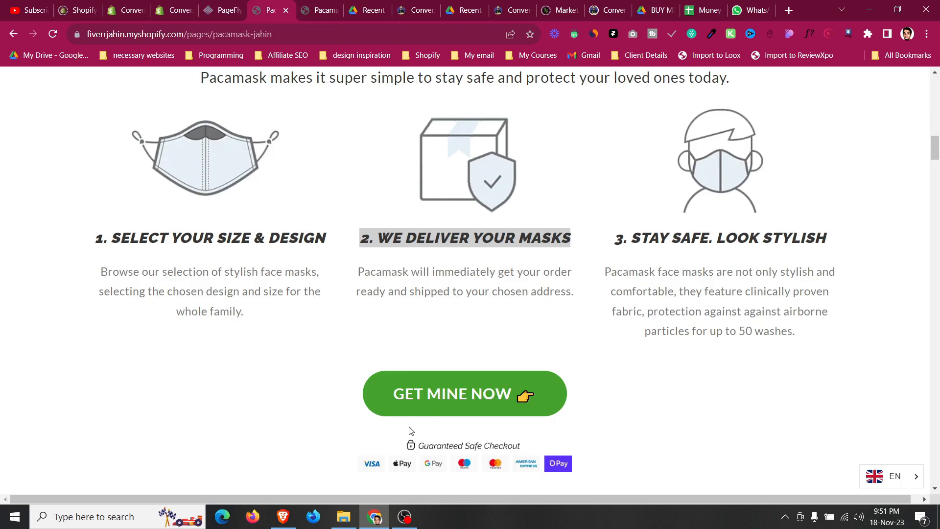
triple_click(448, 288)
key("ctrl+c")
left_click(213, 4)
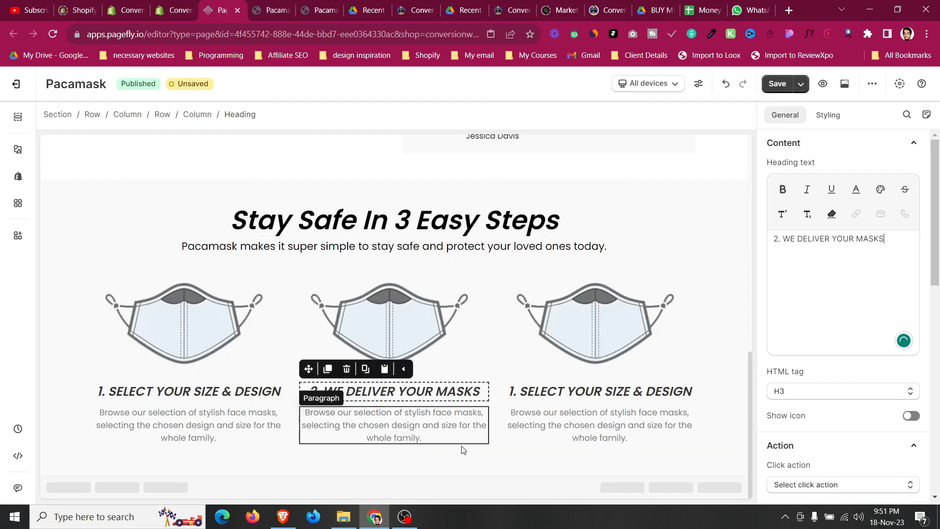
left_click(854, 308)
key("ctrl+a")
key("ctrl+v")
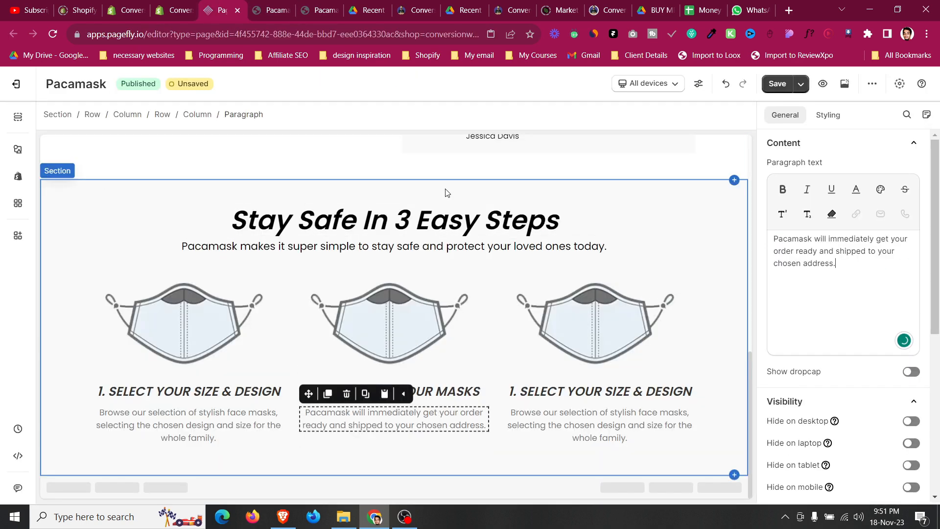
Replace the third column's heading with '3. STAY SAFE. LOOK STYLISH' copied from the reference page.
left_click(281, 4)
triple_click(682, 240)
key("ctrl+c")
left_click(223, 10)
left_click(615, 399)
left_click(806, 274)
key("ctrl+a")
key("ctrl+v")
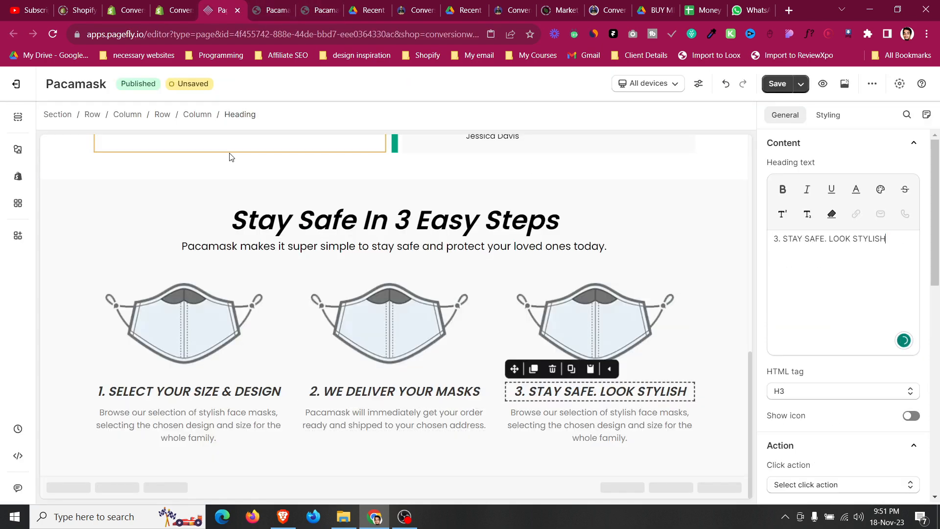
Replace the third column's description with the reference page's third step text.
left_click(272, 7)
left_click(644, 266)
triple_click(645, 268)
key("ctrl+c")
left_click(222, 9)
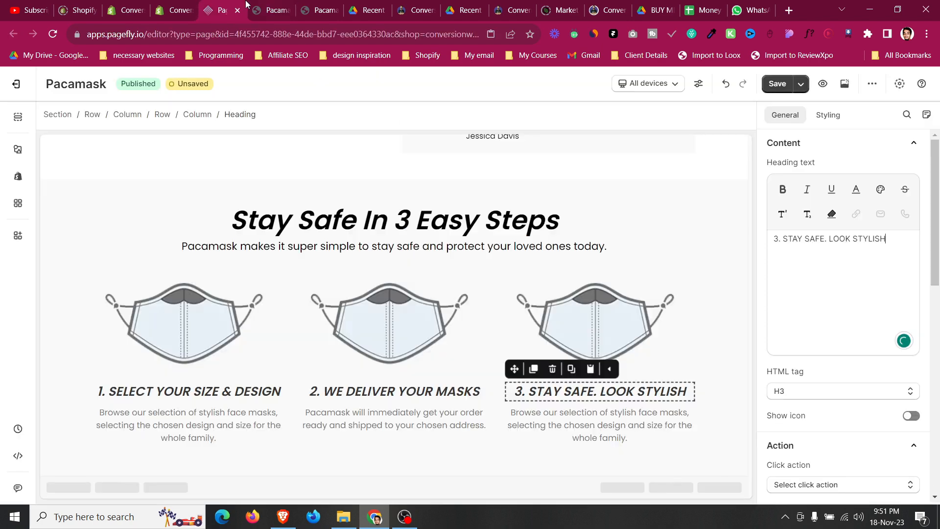
left_click(646, 431)
left_click(832, 293)
key("ctrl+a")
key("ctrl+v")
Replace the second column's image with the box-and-shield icon from the image library.
left_click(420, 299)
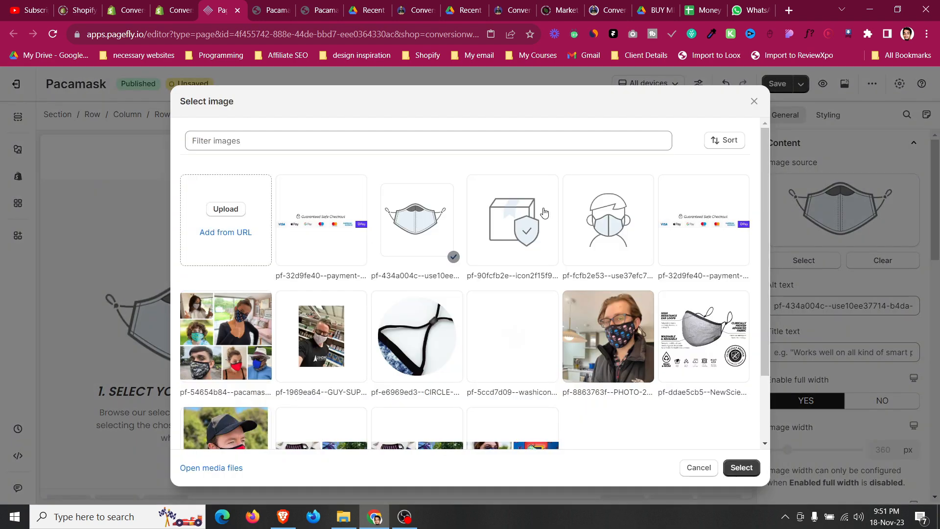
left_click(545, 212)
left_click(741, 468)
Replace the third column's image with the masked-person icon from the image library.
left_click(628, 315)
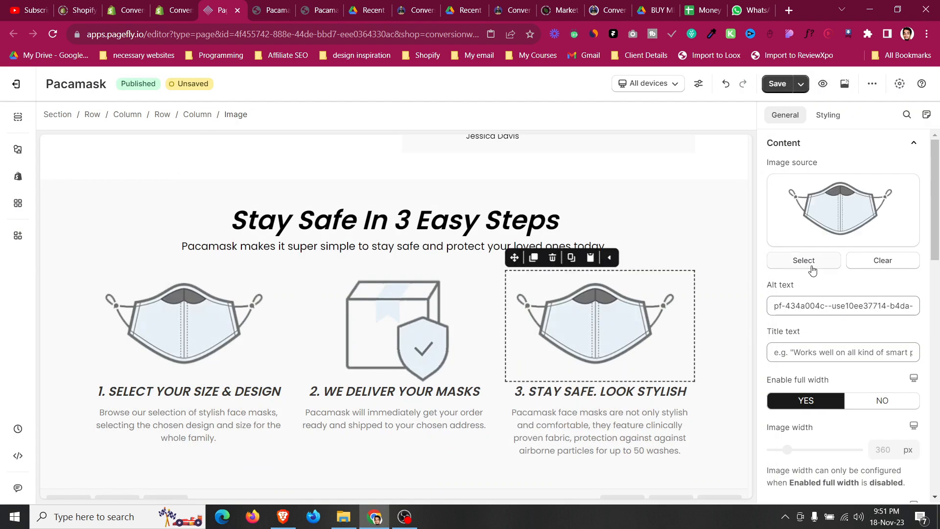
left_click(804, 260)
left_click(631, 217)
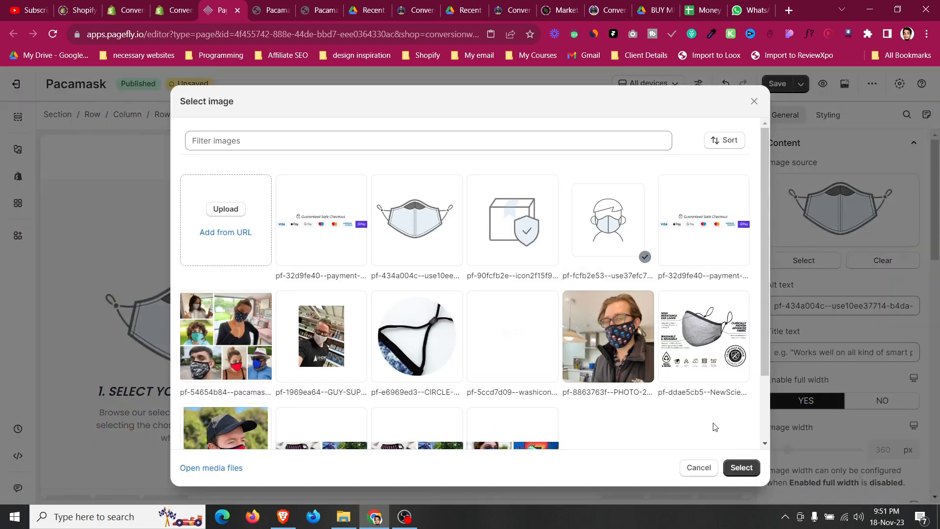
left_click(741, 468)
left_click(86, 334)
left_click(69, 324)
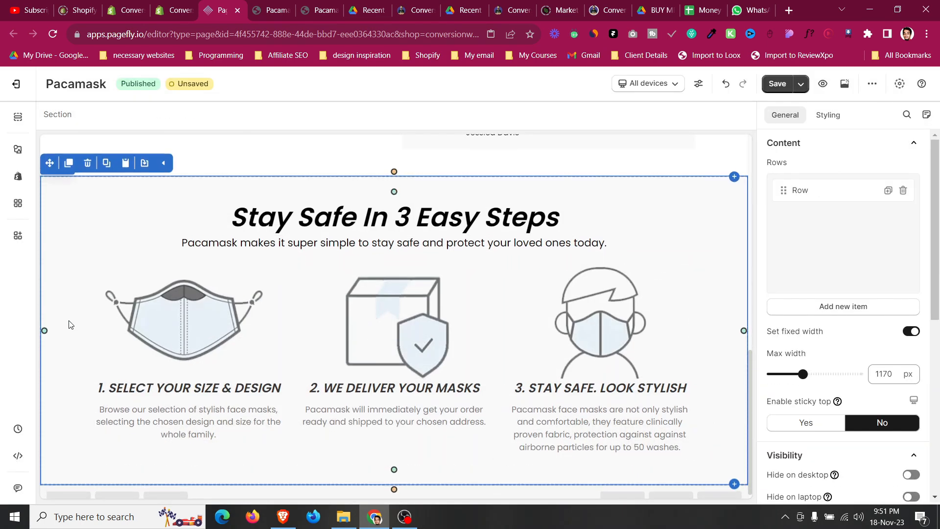
Scroll the reference page to view the call-to-action area below the three steps.
left_click(272, 10)
scroll(289, 177, "up", 3)
scroll(313, 220, "down", 4)
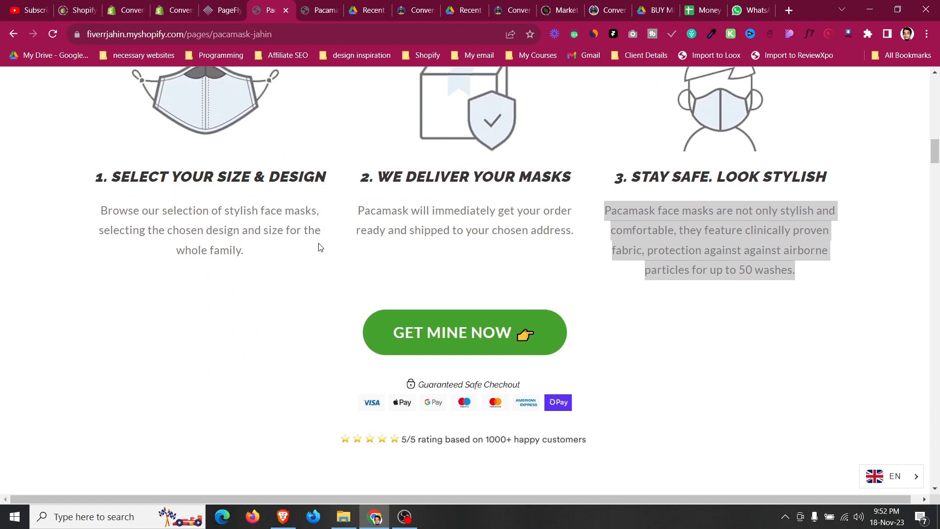
scroll(319, 247, "down", 3)
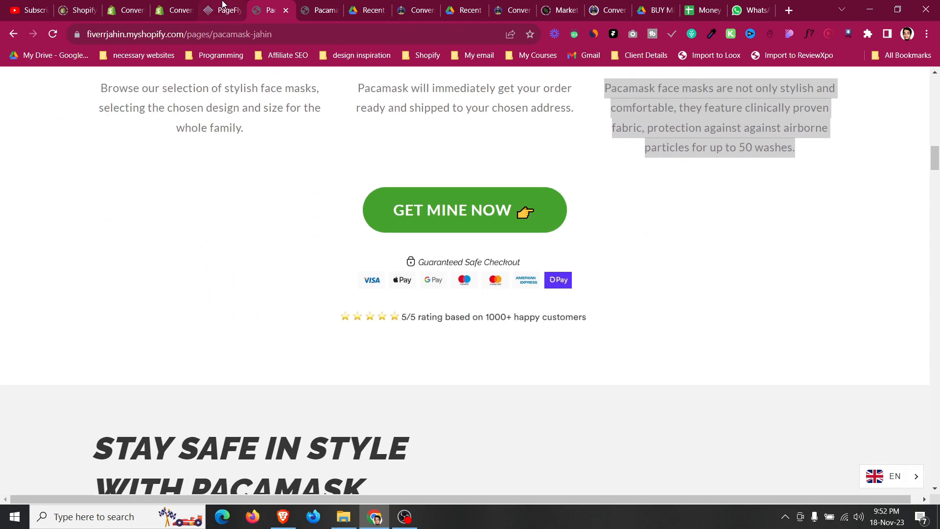
left_click(223, 5)
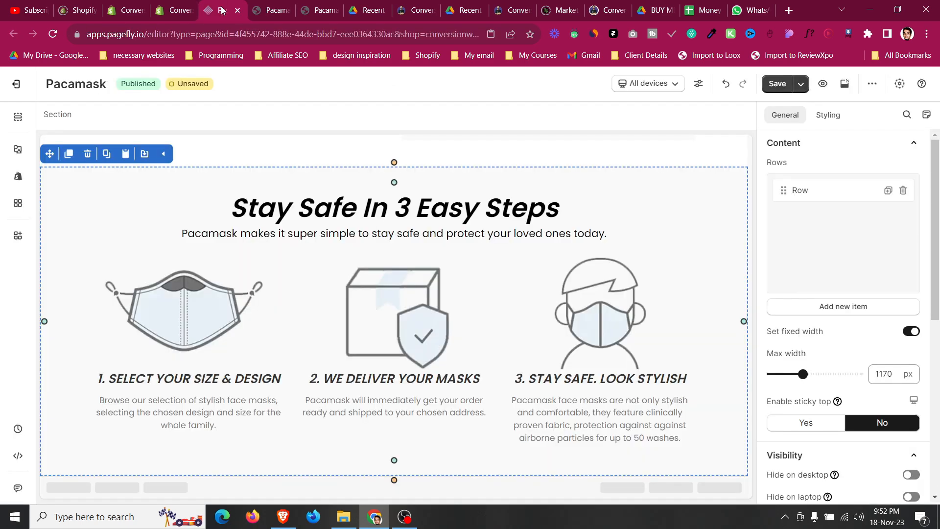
Add a one-column layout below the steps section and drop a Button element into its column.
left_click(16, 152)
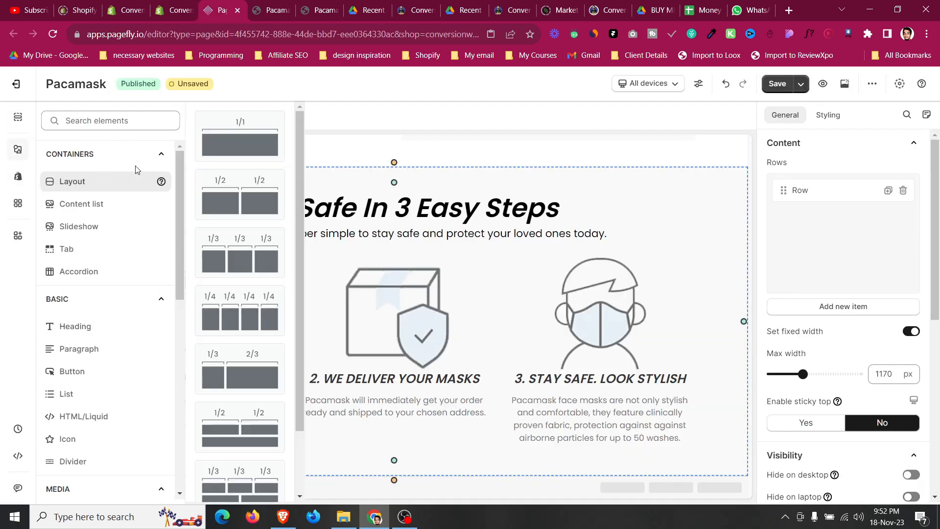
left_click_drag(374, 352, 435, 457)
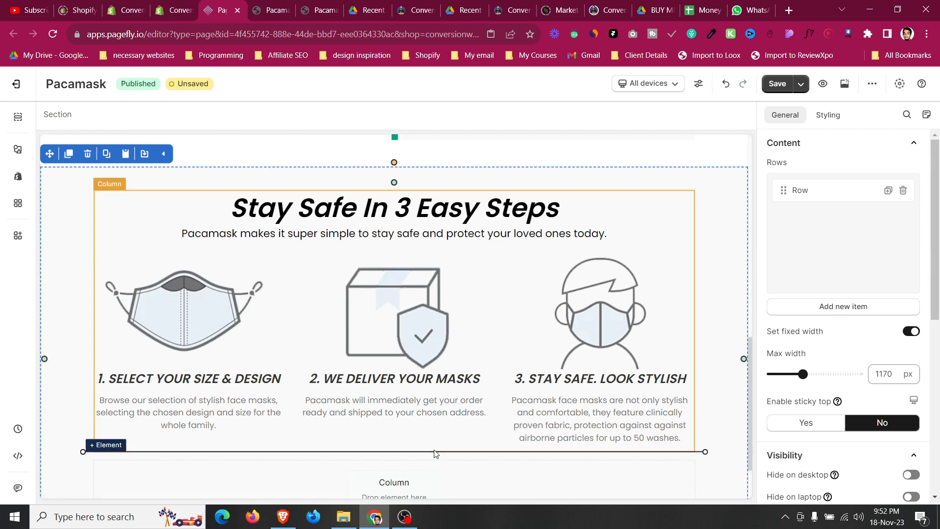
left_click(16, 156)
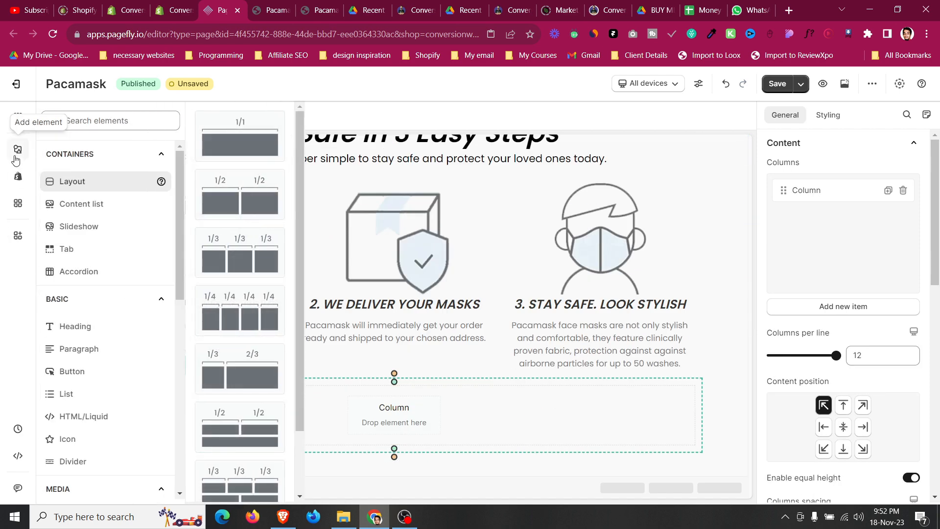
mouse_move(104, 366)
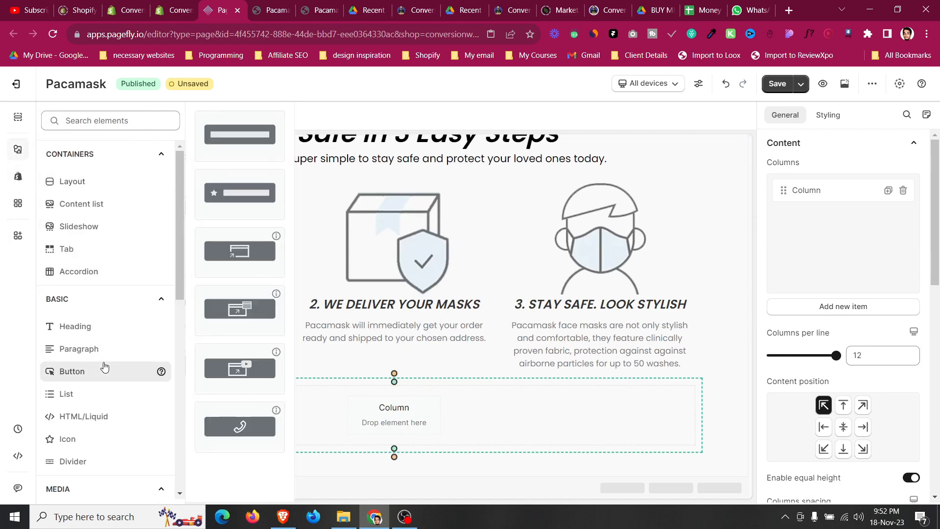
left_click_drag(224, 135, 419, 425)
Select the hero's GET MINE NOW button and open its border radius settings in the styling options.
scroll(644, 366, "up", 10)
left_click(612, 427)
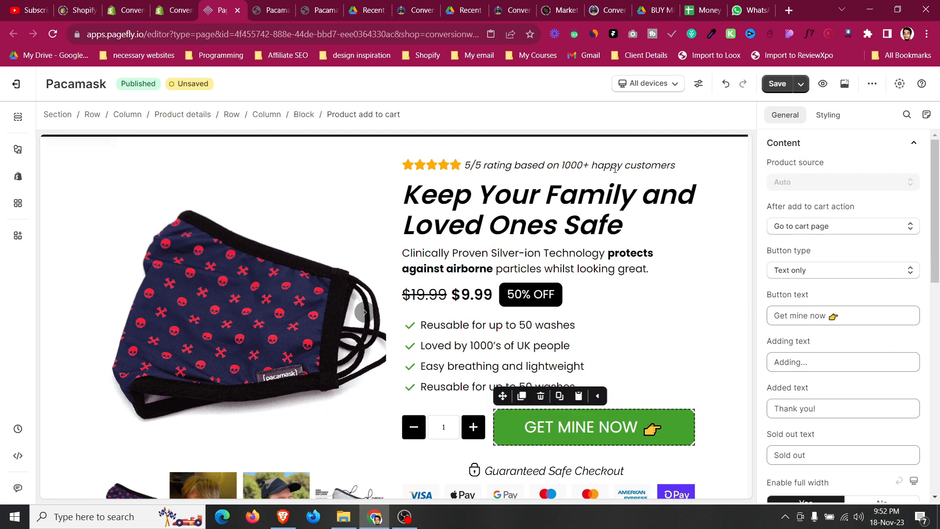
left_click(270, 5)
left_click(219, 4)
left_click(833, 116)
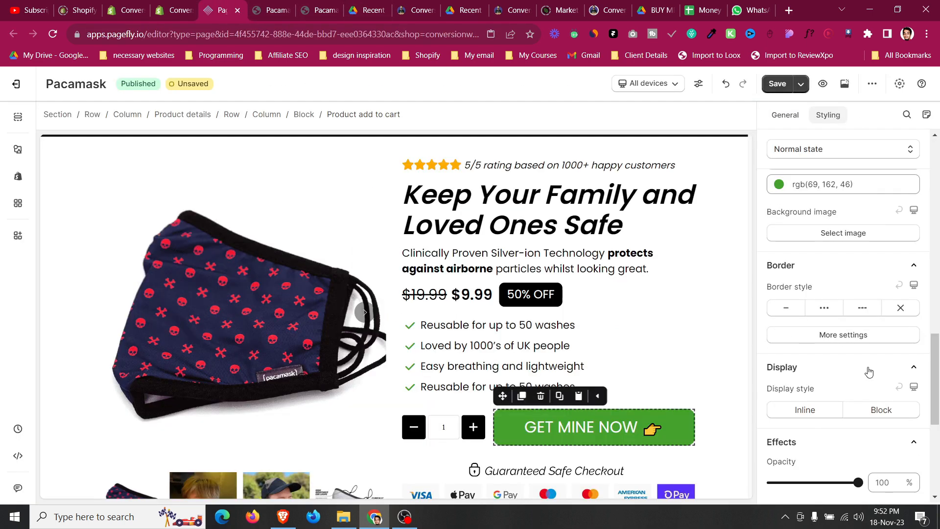
left_click(860, 336)
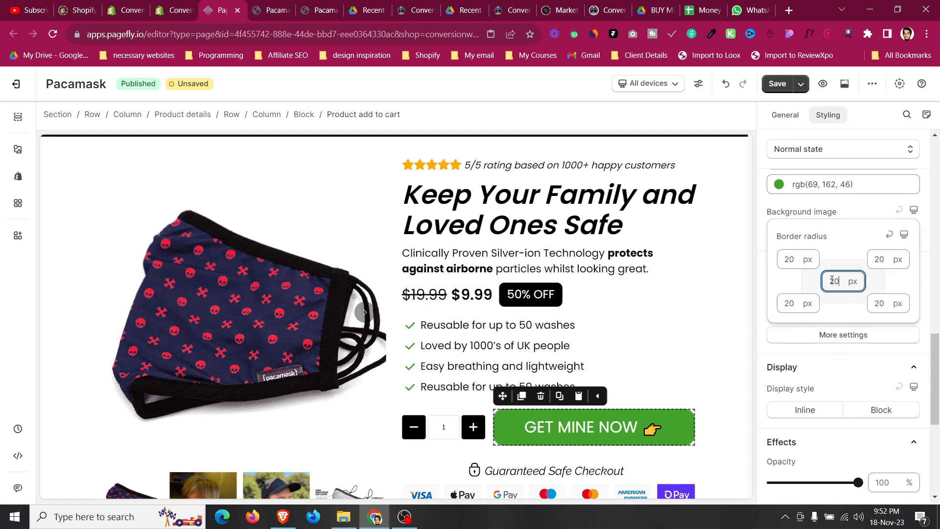
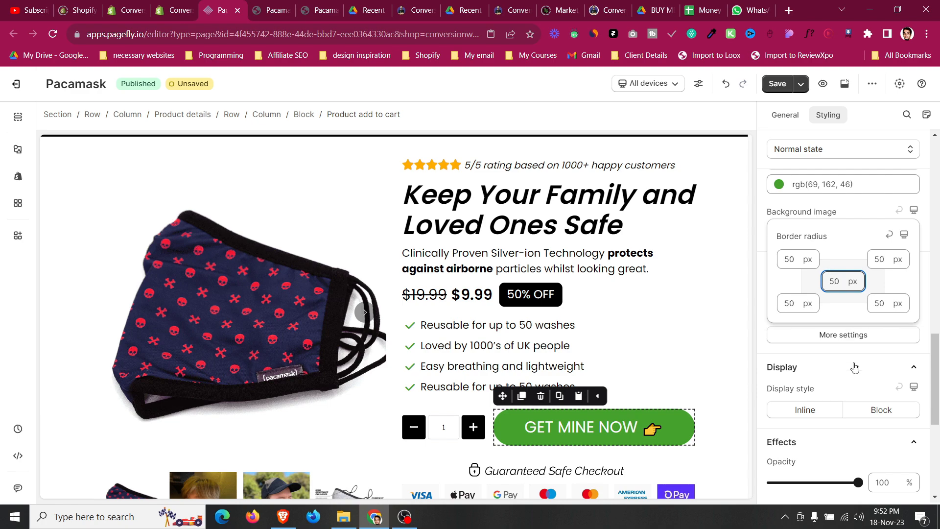
Copy the add-to-cart button's custom CSS code and paste it into the CSS code of the new button in the Stay Safe section.
scroll(855, 367, "down", 6)
left_click(864, 442)
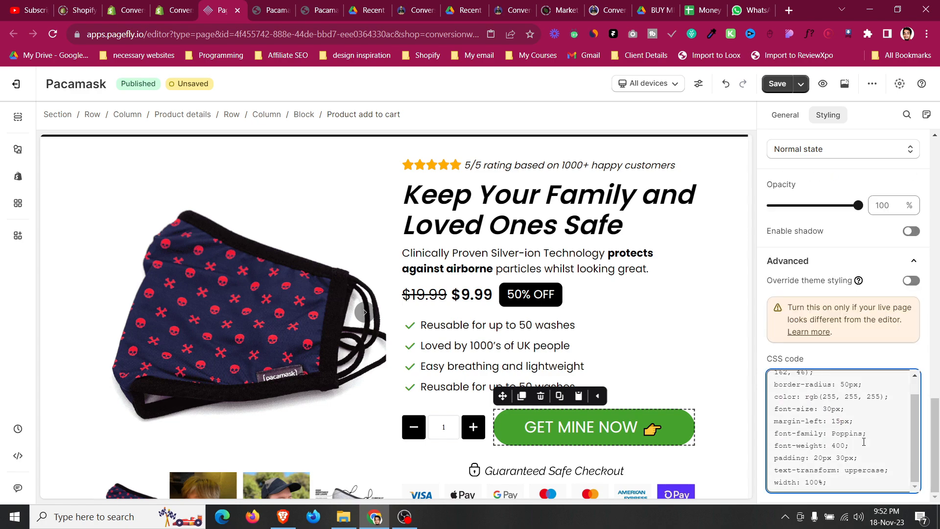
key("ctrl+a")
scroll(519, 392, "down", 8)
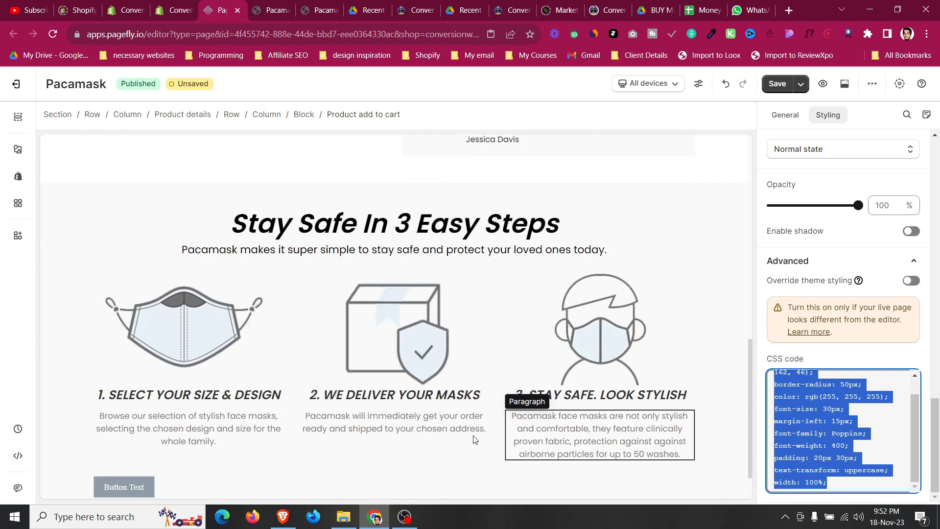
scroll(863, 431, "down", 15)
scroll(858, 473, "down", 3)
left_click(901, 476)
key("ctrl+a")
key("ctrl+v")
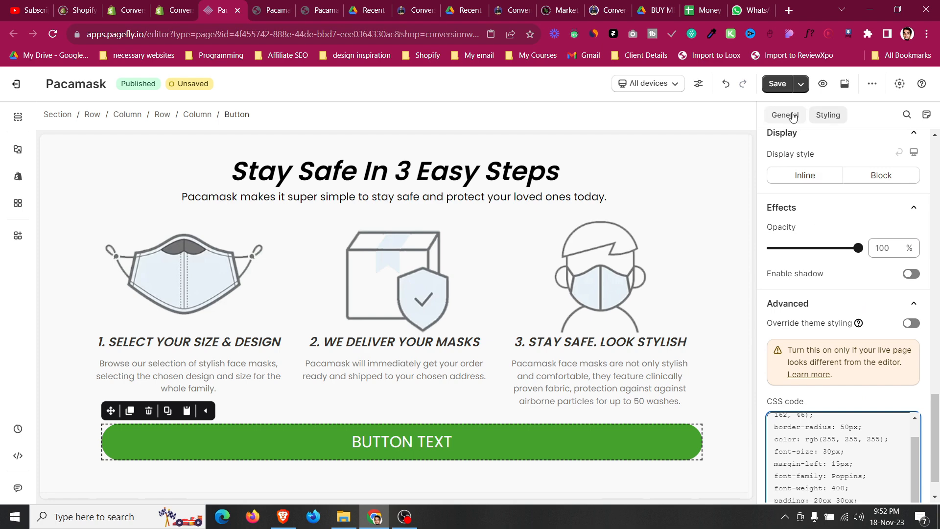
Turn off full width for the new button.
left_click(792, 116)
scroll(814, 362, "down", 1)
left_click(881, 388)
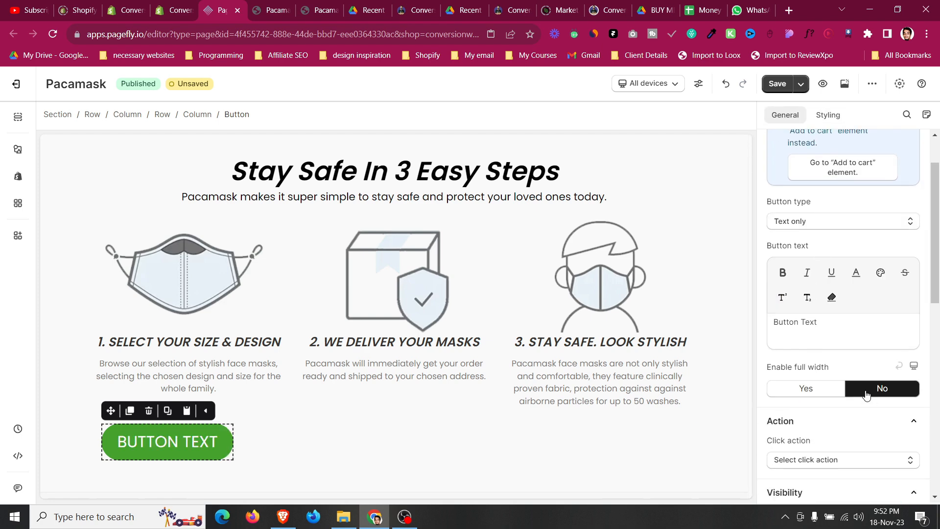
Set the new button's text to "Get mine now 👉", matching the add-to-cart button's text.
scroll(473, 363, "down", 5)
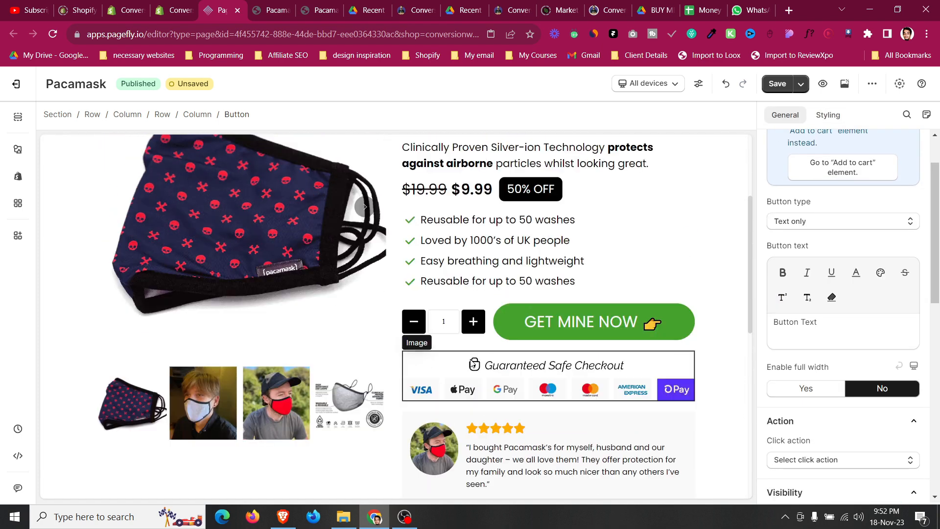
left_click(542, 327)
key("ctrl+minus")
key("ctrl+minus")
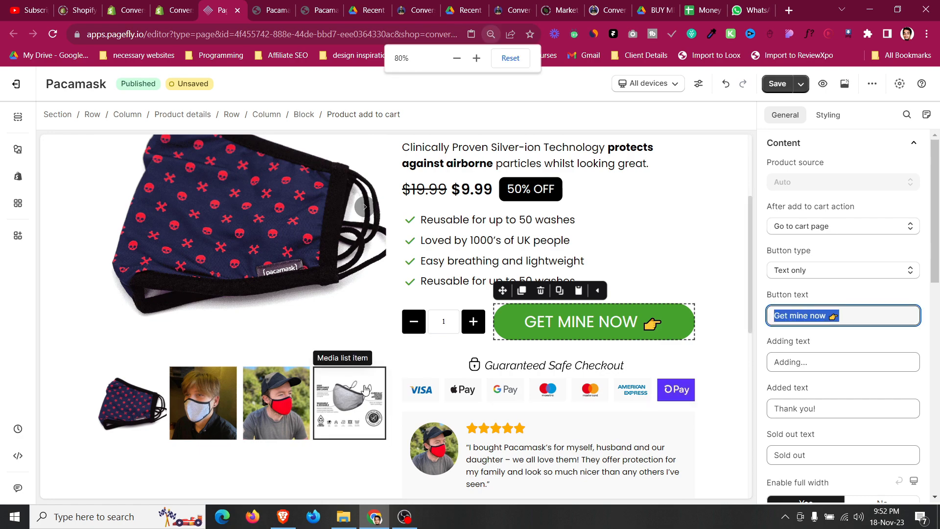
left_click(475, 56)
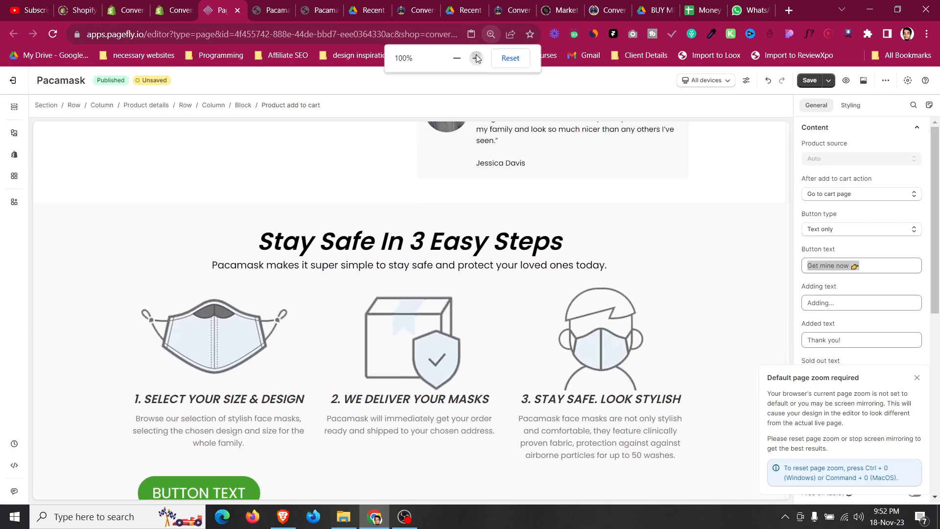
left_click(476, 57)
left_click(167, 432)
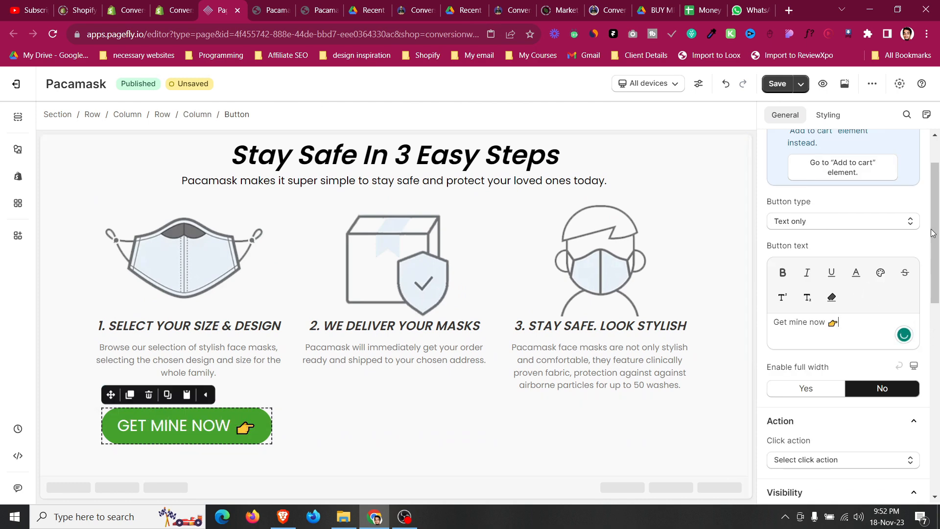
Set the new button's left and right padding to 50 px and center it horizontally.
left_click(836, 122)
scroll(810, 333, "up", 10)
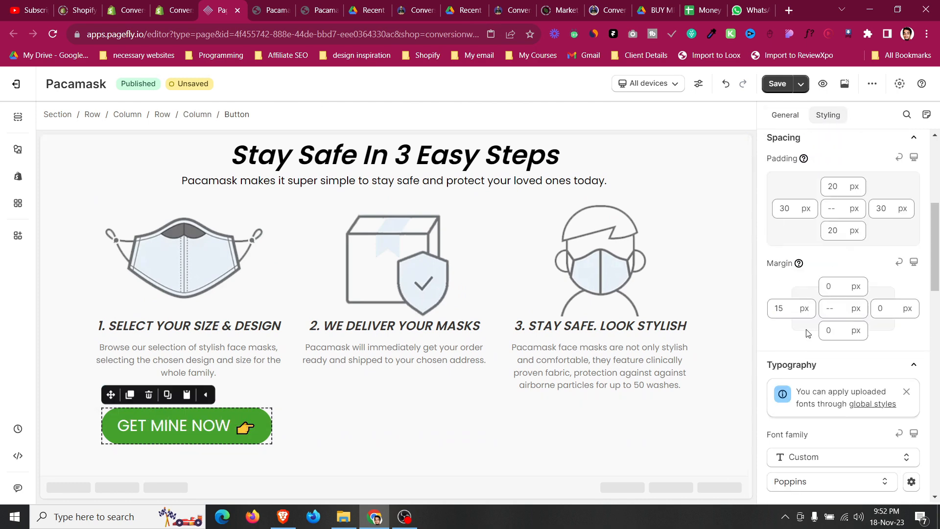
left_click(776, 205)
scroll(784, 210, "up", 20)
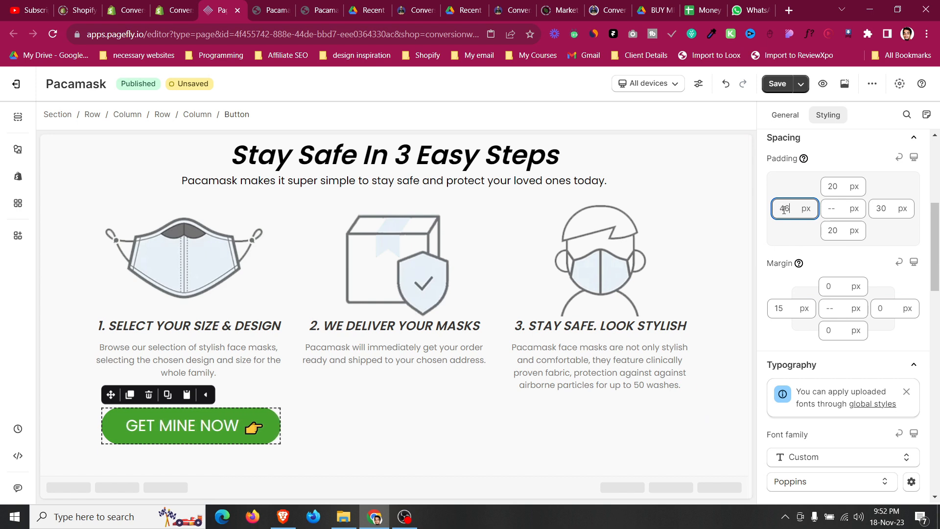
left_click(885, 210)
scroll(885, 209, "up", 2)
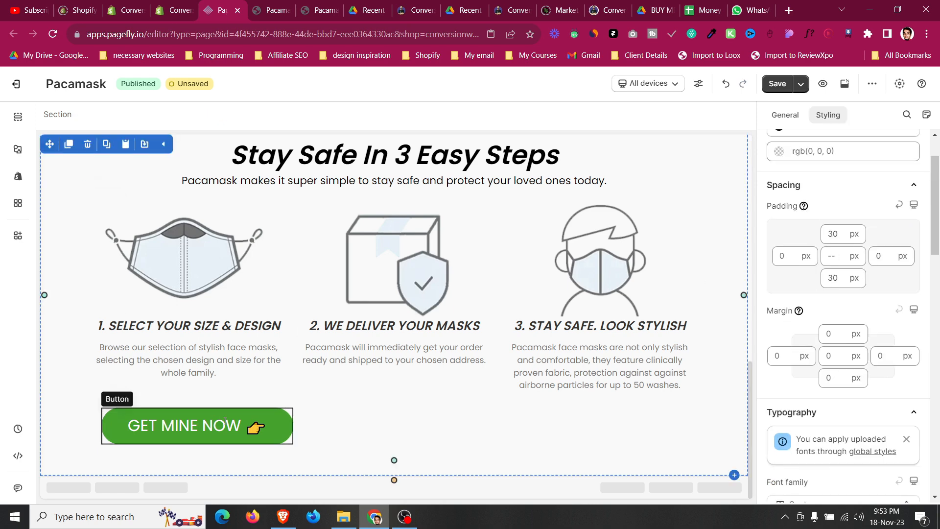
scroll(862, 394, "down", 6)
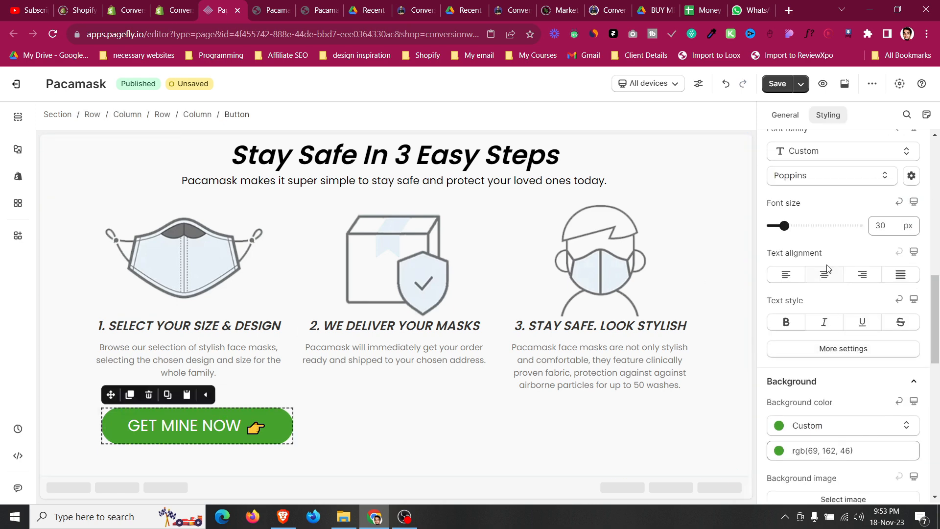
scroll(831, 279, "up", 6)
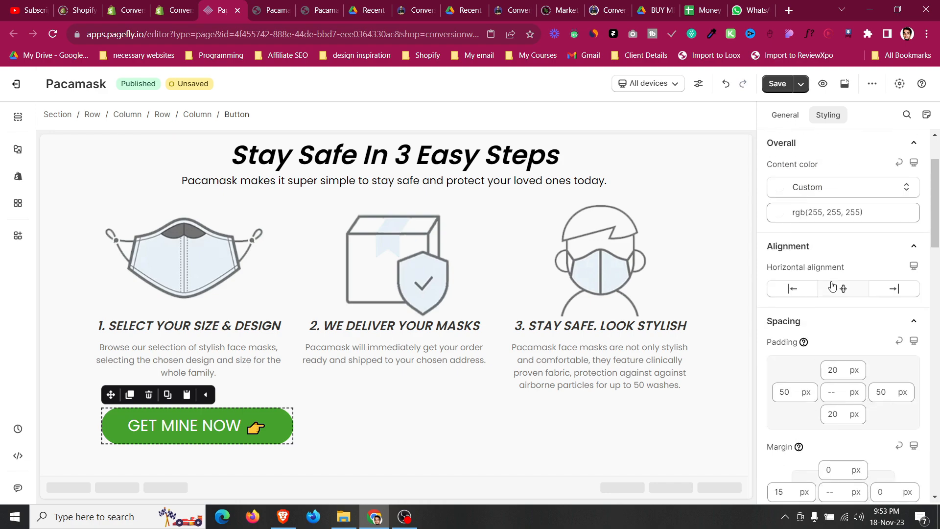
left_click(848, 352)
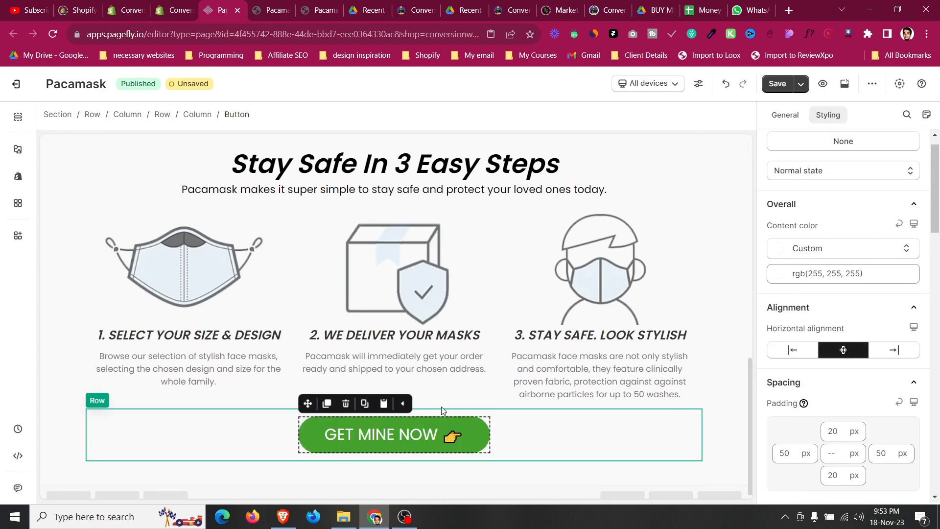
Drag the Guaranteed Safe Checkout payment icons image into the Stay Safe section below the new button.
scroll(442, 406, "up", 6)
left_click(433, 240)
left_click(437, 217)
left_click_drag(411, 217, 408, 440)
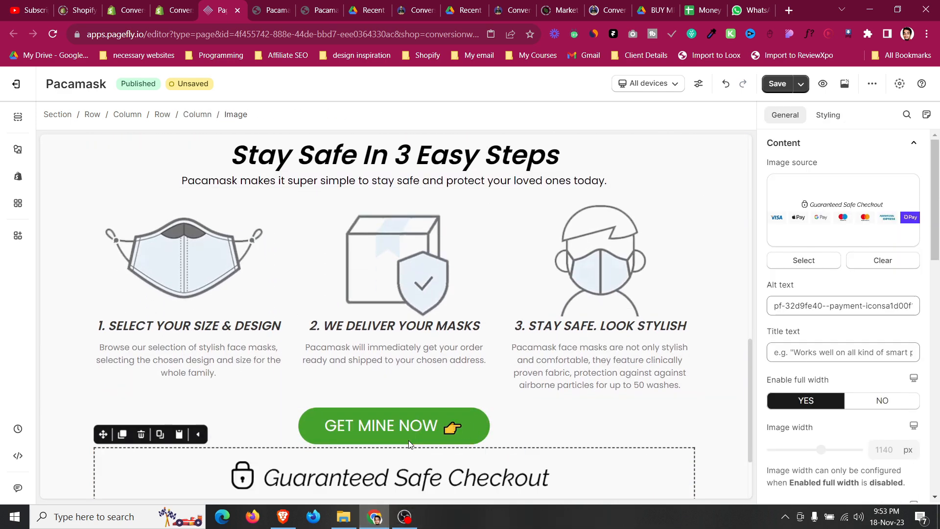
Turn off full width for the payment icons image and set its width to 401 px.
left_click(869, 406)
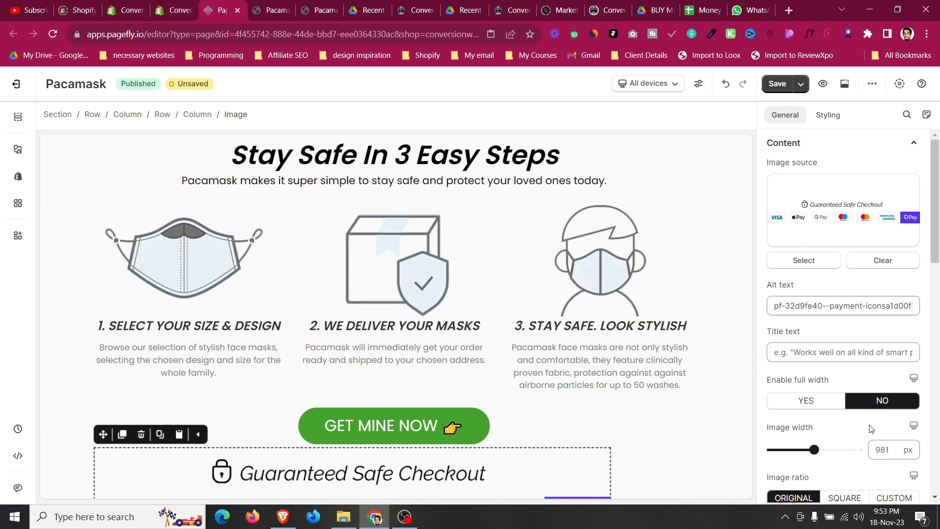
left_click_drag(813, 449, 787, 449)
left_click(886, 453)
key("Up")
key("Up")
key("Up")
key("Up")
key("Up")
key("Up")
key("Up")
key("Up")
key("Up")
key("Up")
key("Up")
key("Up")
key("Up")
key("Up")
key("Up")
key("Up")
key("Up")
key("Up")
key("Up")
key("Up")
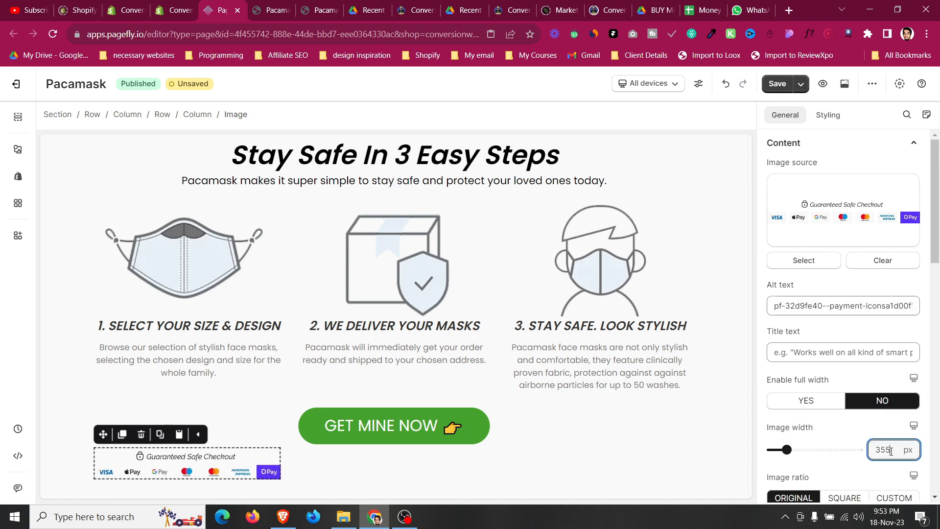
key("Up")
key("Up")
key("Up")
key("Up")
key("Up")
key("Up")
key("Up")
key("Up")
key("Up")
key("Up")
key("Up")
key("Up")
key("Up")
key("Up")
key("Up")
key("Up")
key("Up")
key("Up")
key("Up")
key("Up")
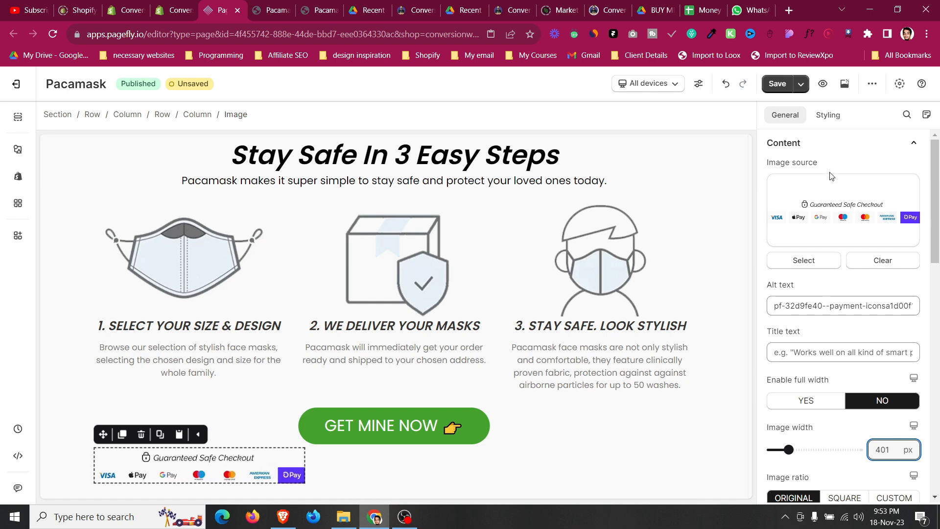
Center the payment icons image horizontally.
left_click(831, 123)
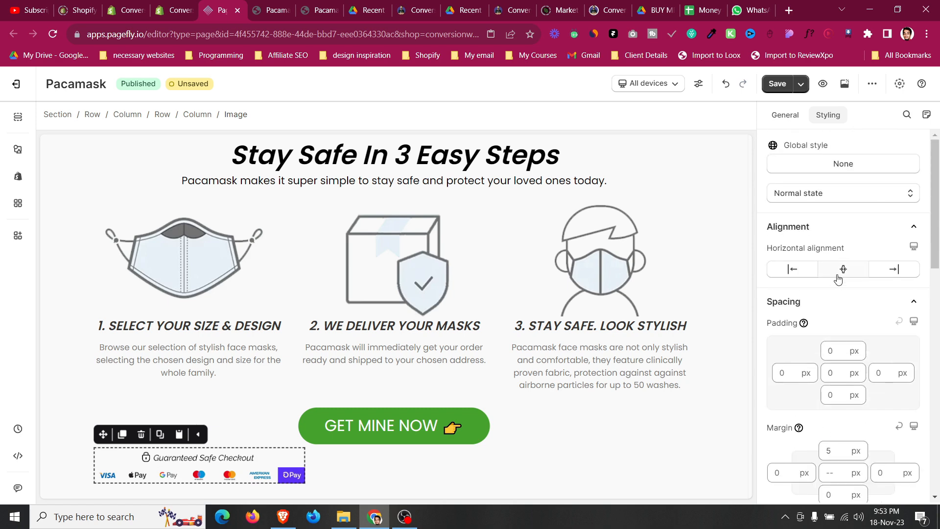
left_click(838, 272)
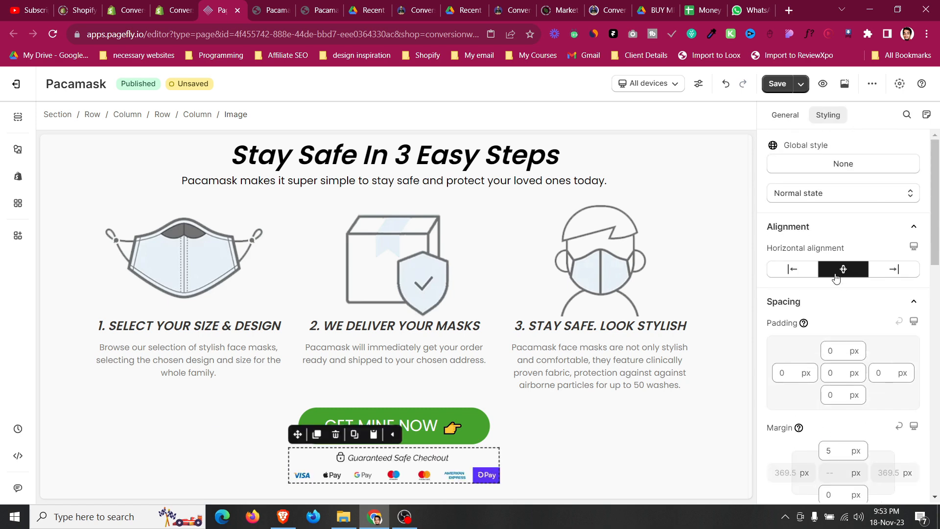
left_click(75, 421)
Compare the section with the live Pacamask page in the other browser tab.
left_click(279, 13)
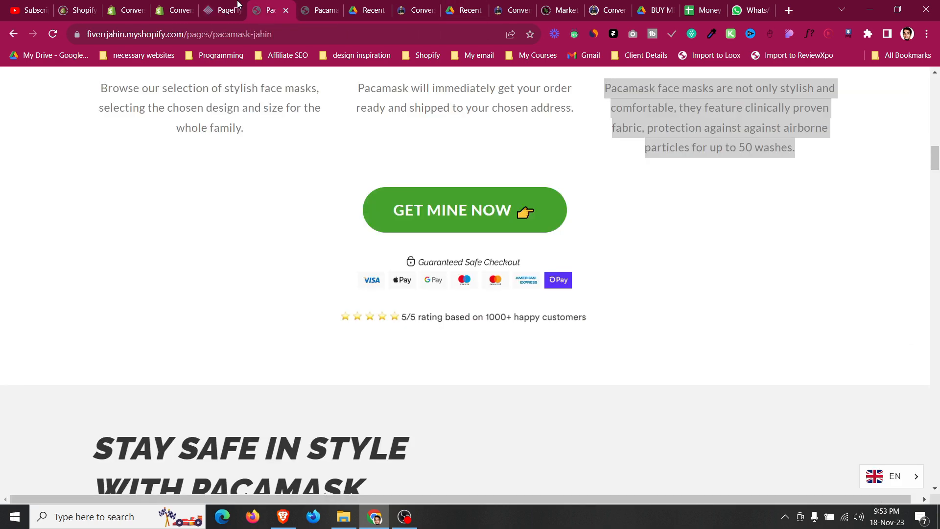
left_click(218, 10)
Set the payment icons image's top margin to 15 px.
left_click(482, 461)
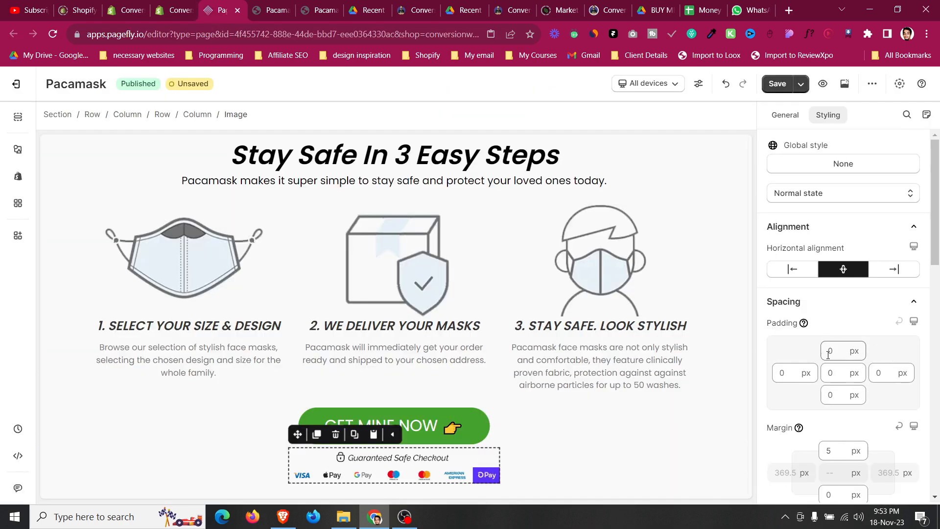
left_click(839, 450)
key("Up")
key("Up")
key("Up")
key("Up")
key("Up")
key("Up")
key("Up")
key("Up")
key("Up")
key("Up")
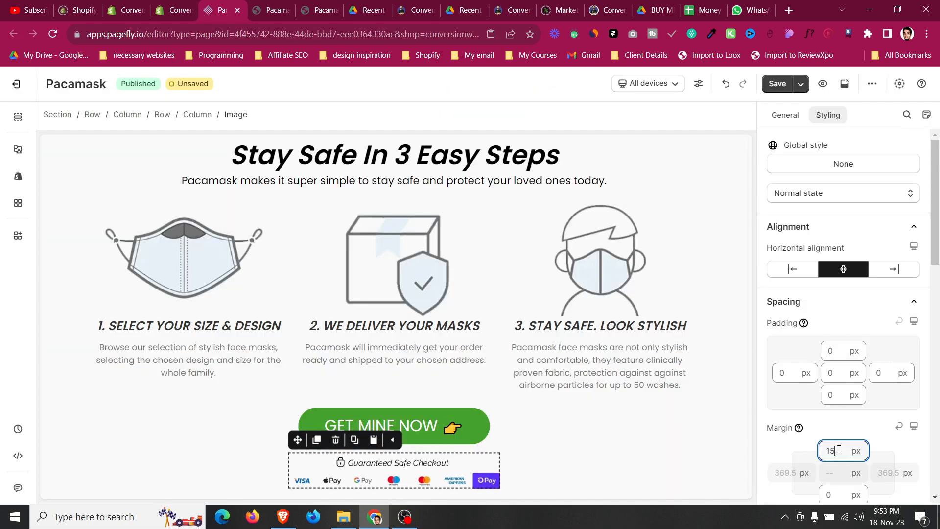
Review the updated section and check it again against the live page.
scroll(282, 441, "down", 1)
scroll(282, 441, "down", 1)
left_click(59, 395)
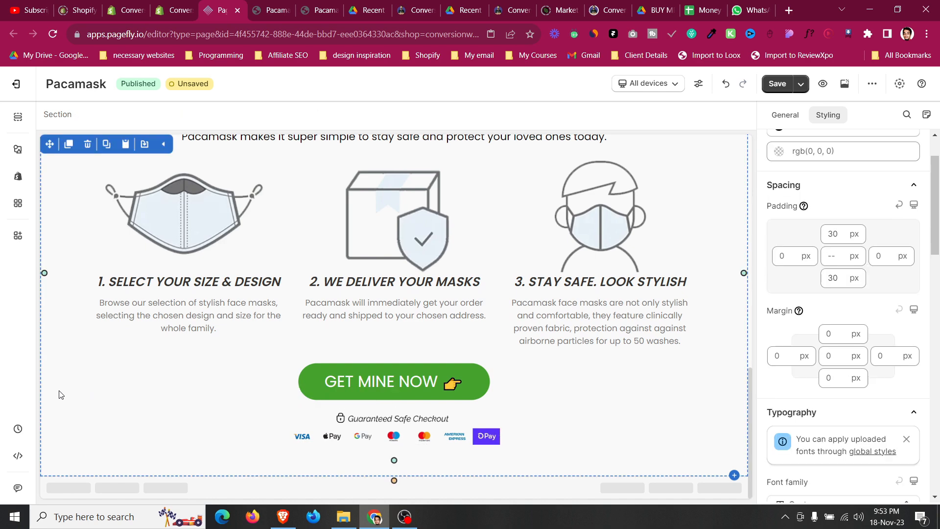
left_click(286, 4)
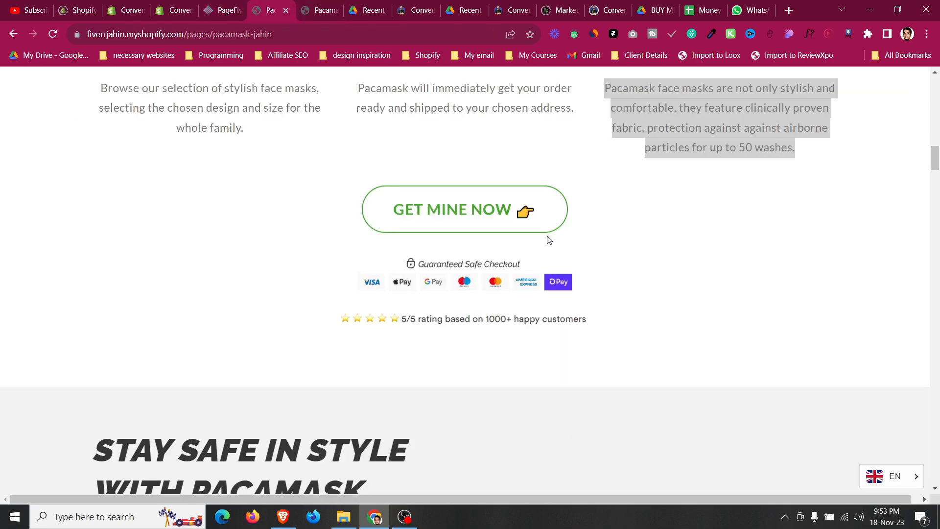
left_click(232, 4)
Drag the 5/5 rating block from the product section to below the payment icons image.
scroll(479, 346, "up", 10)
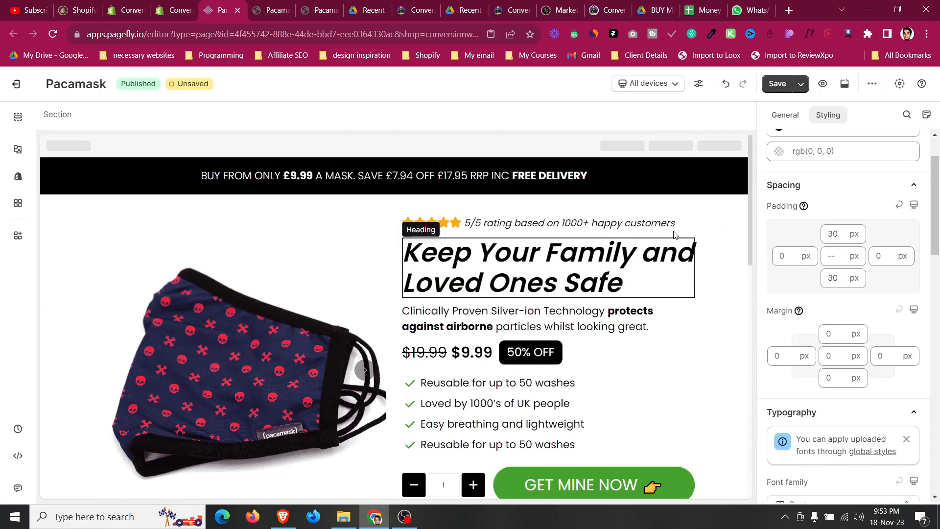
left_click(690, 228)
left_click(431, 196)
left_click_drag(411, 197, 428, 446)
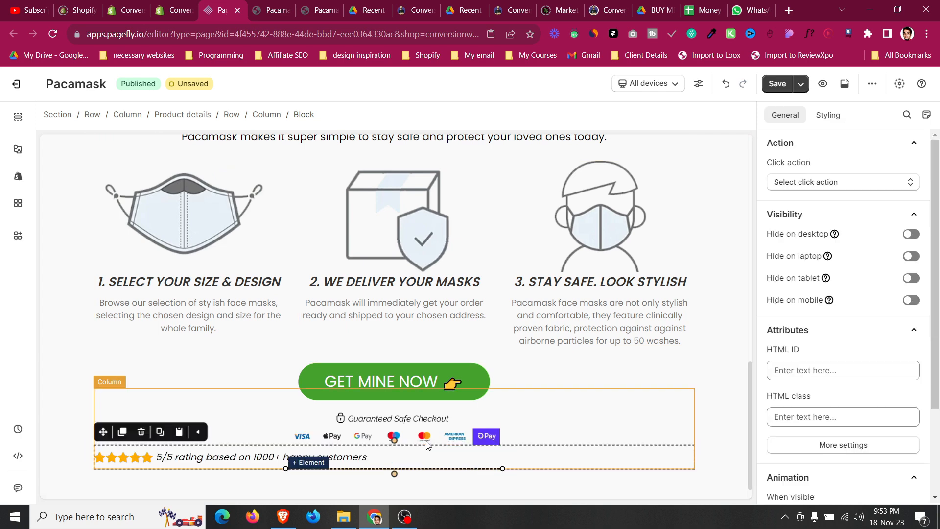
Set the rating block's justify content to Center.
left_click(828, 115)
scroll(849, 256, "down", 5)
scroll(886, 220, "up", 4)
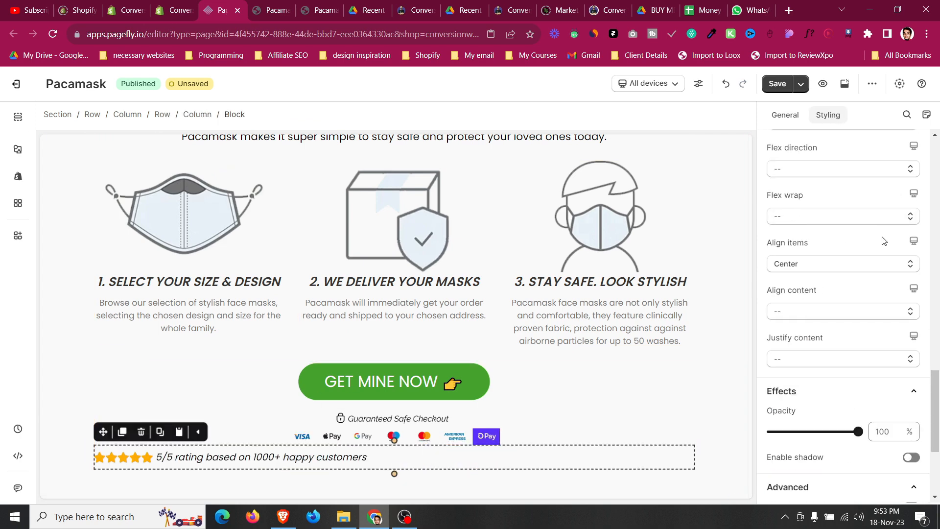
left_click(803, 364)
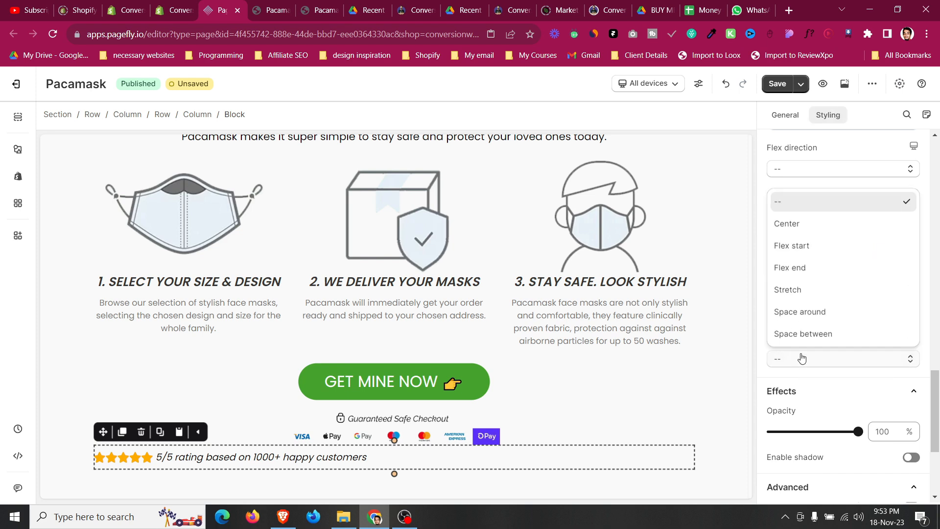
left_click(800, 223)
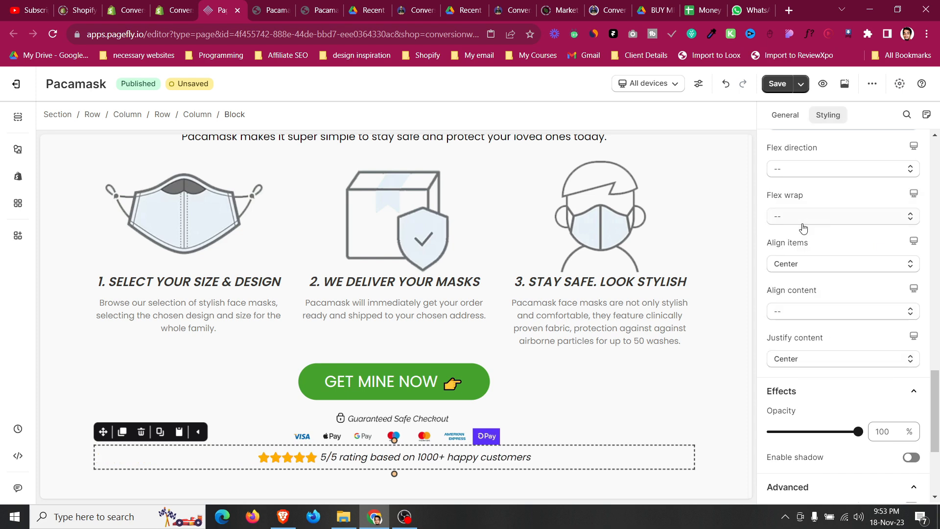
left_click(80, 384)
Set the rating block's top margin to 10 px.
left_click(153, 460)
scroll(823, 391, "up", 10)
scroll(828, 265, "down", 8)
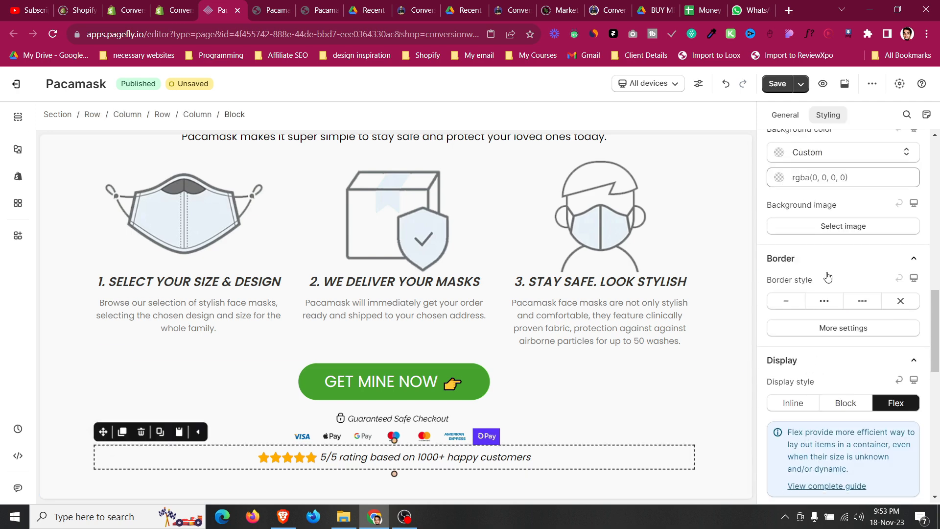
scroll(827, 289, "up", 11)
scroll(827, 290, "up", 4)
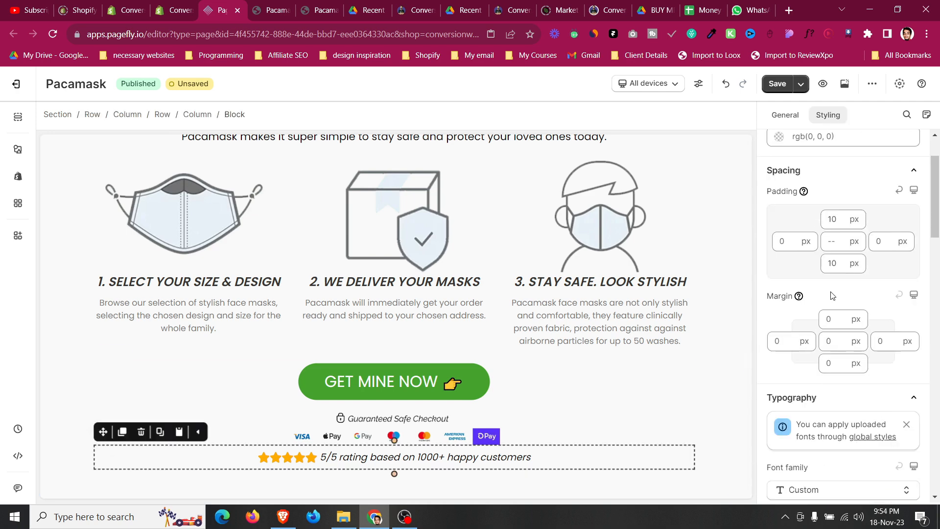
type("10")
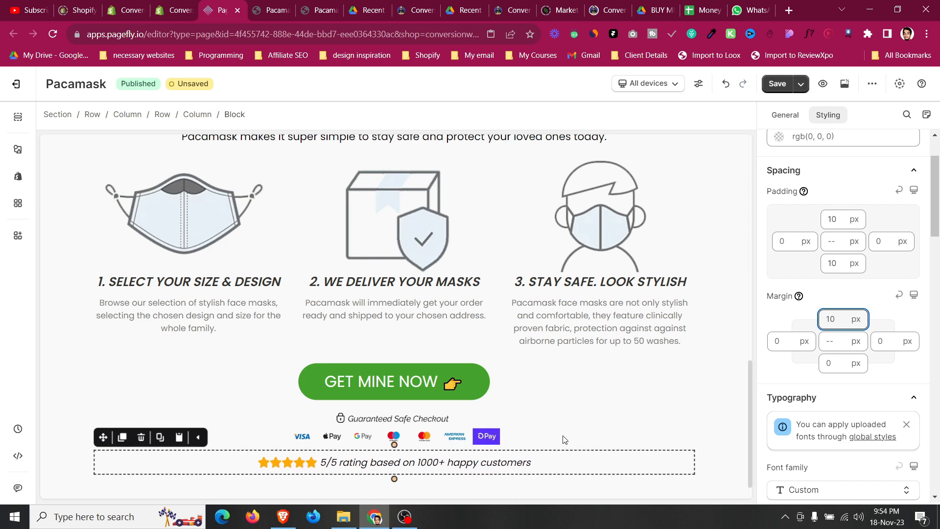
left_click(52, 381)
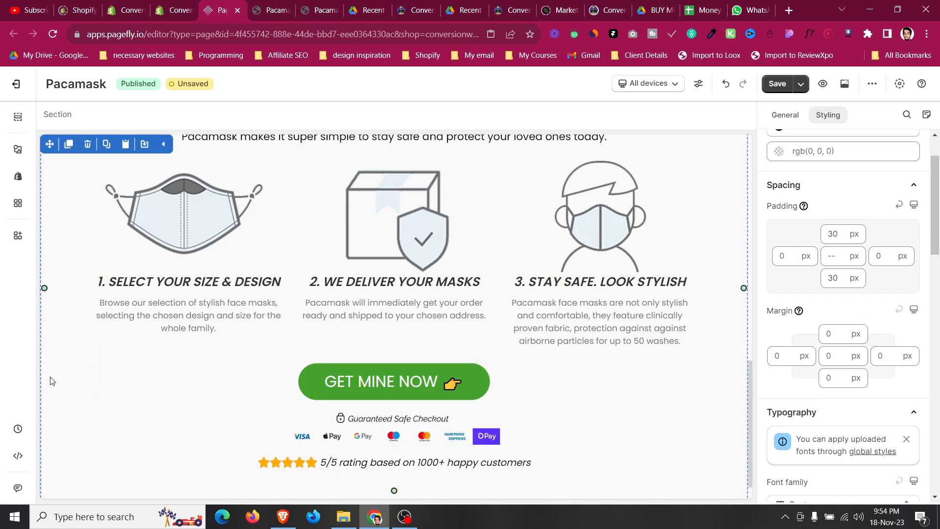
Set the call-to-action row's top margin to 30 px.
left_click(377, 382)
scroll(313, 391, "down", 1)
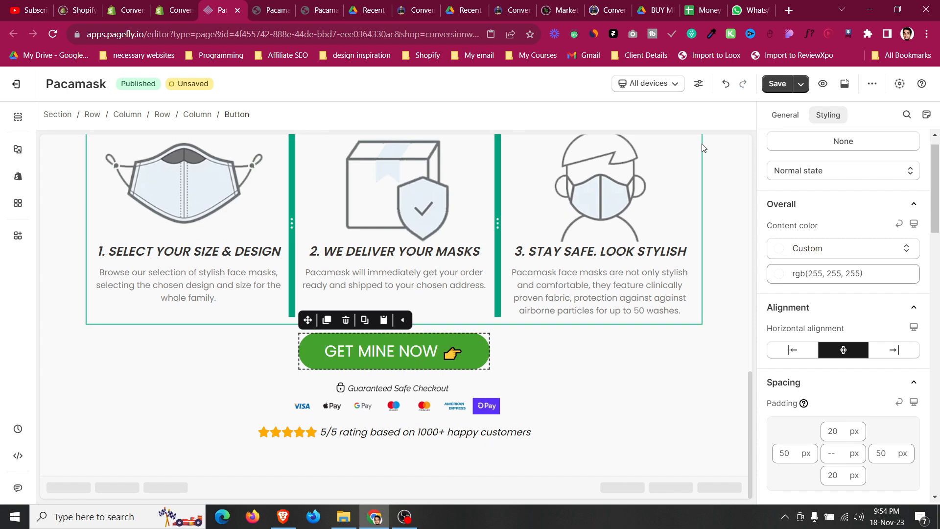
left_click(136, 347)
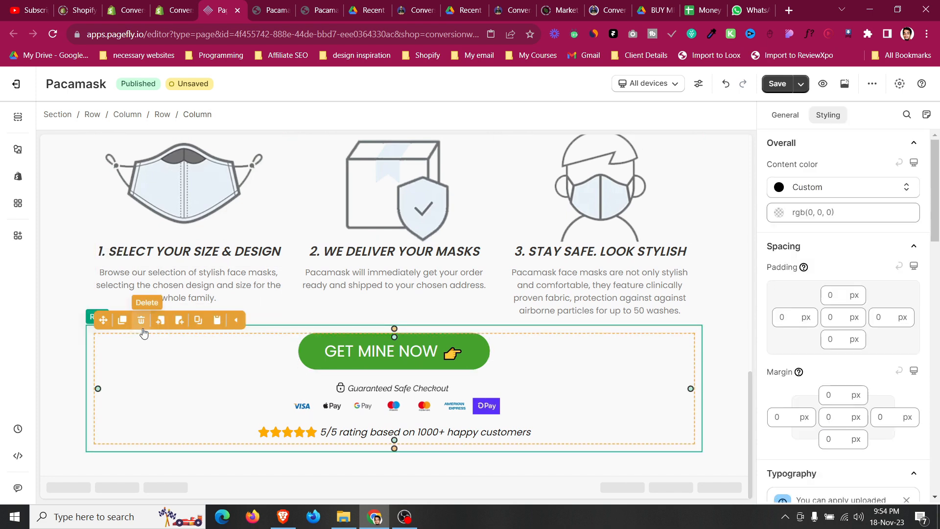
left_click(92, 334)
key("Up")
key("Up")
key("Up")
key("Up")
key("Up")
key("Up")
key("Up")
key("Up")
key("Up")
key("Up")
key("Up")
key("Up")
key("Up")
key("Up")
key("Up")
key("Up")
key("Up")
key("Up")
key("Up")
key("Up")
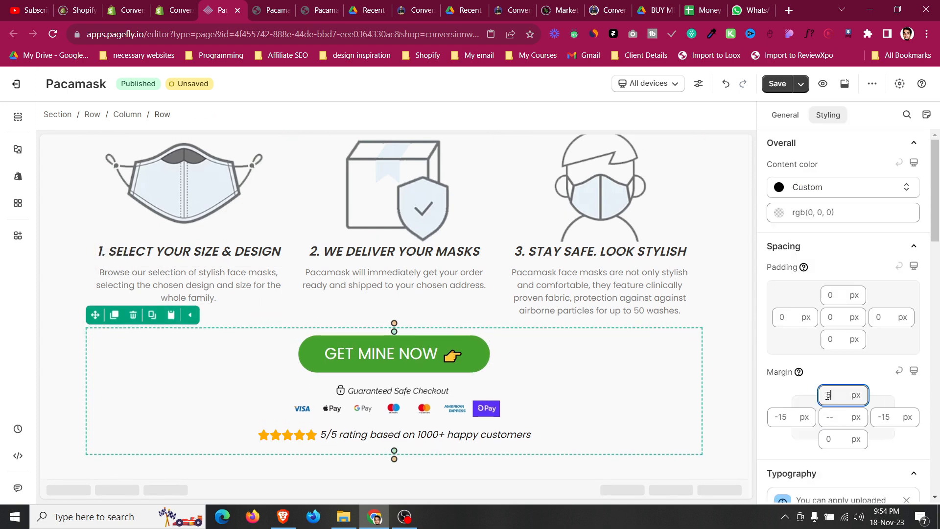
key("Up")
key("Up")
key("Up")
key("Up")
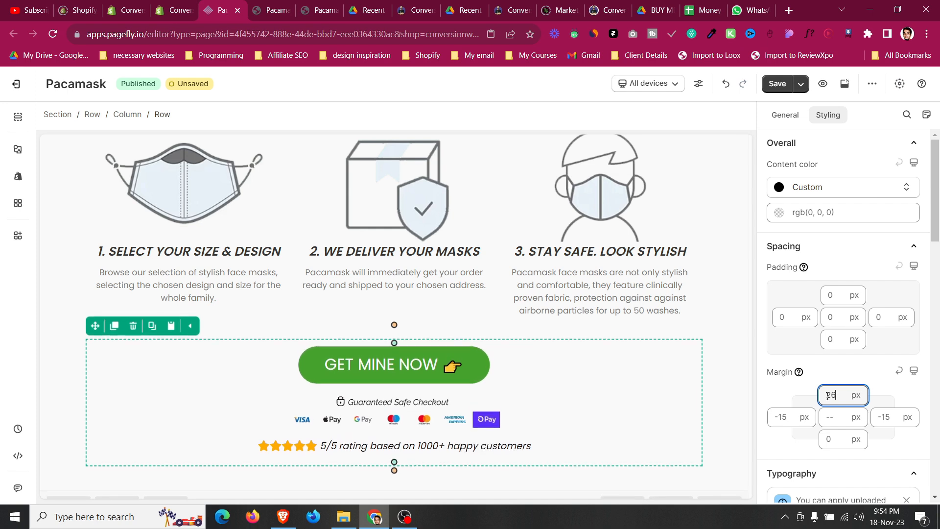
key("Up")
key("Up")
key("Up")
key("Up")
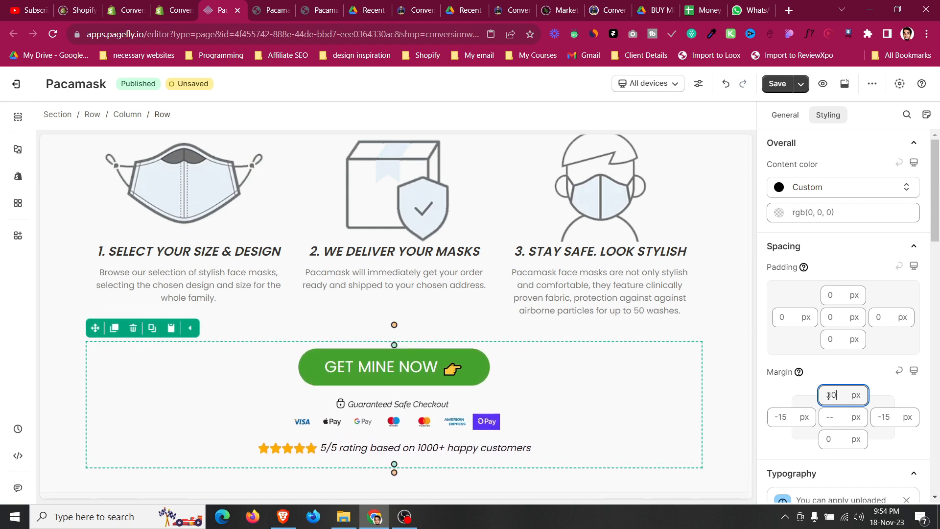
In the Mobile view, set the CTA button's left and right padding to 10 px and enable full width.
left_click(659, 87)
left_click(656, 176)
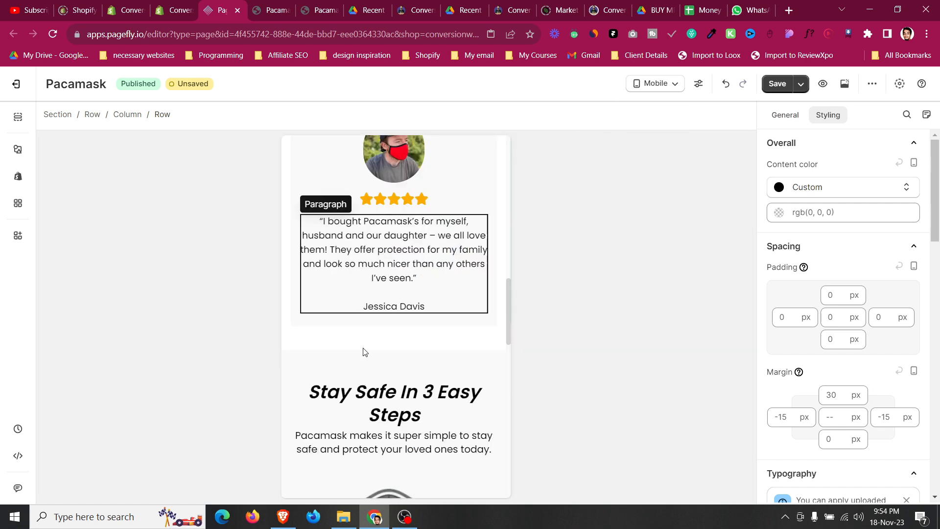
scroll(349, 370, "down", 10)
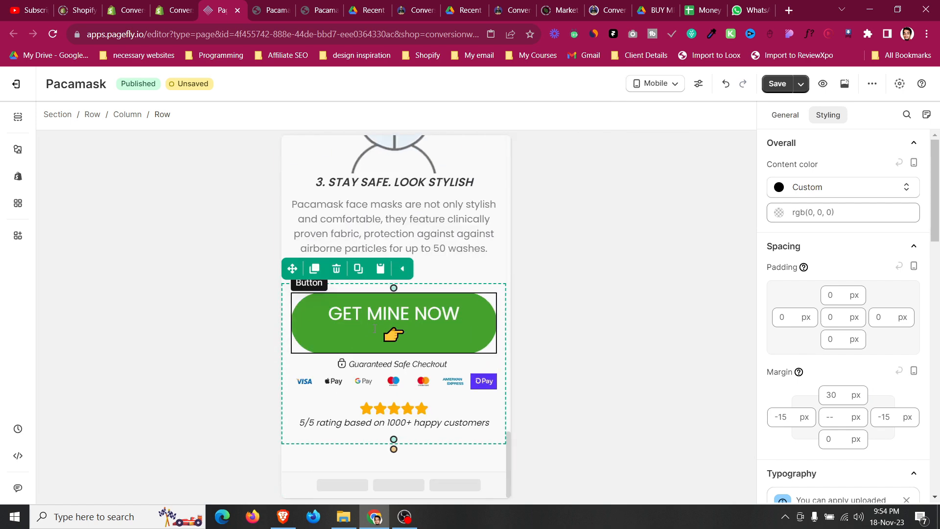
left_click(375, 328)
scroll(793, 350, "down", 3)
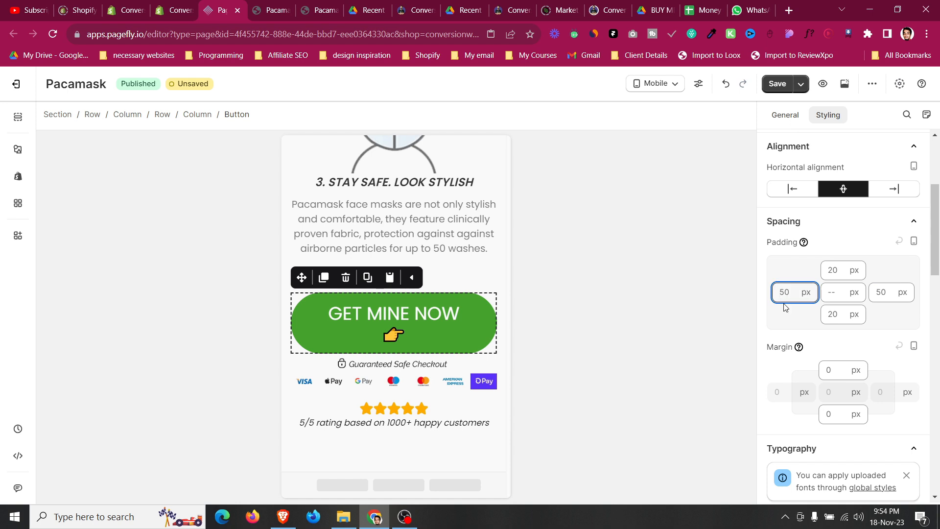
type("10")
double_click(882, 293)
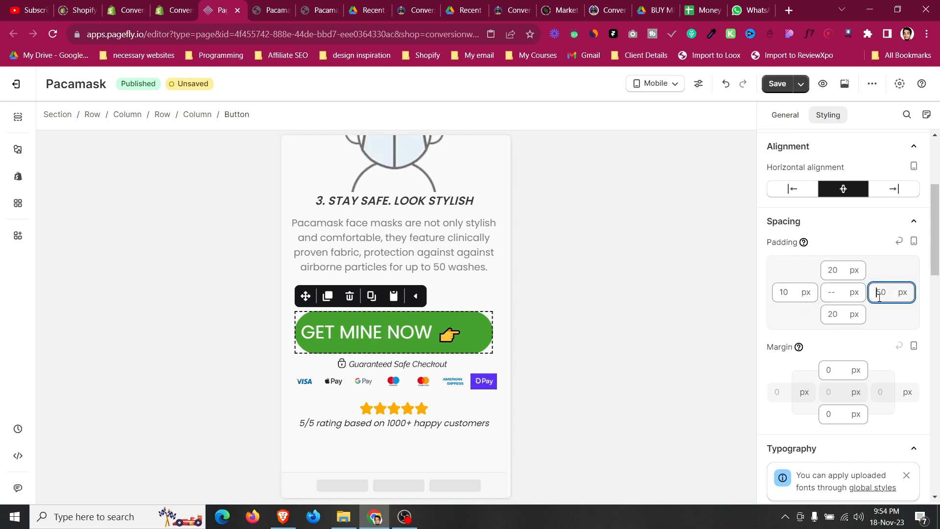
type("10")
left_click(790, 117)
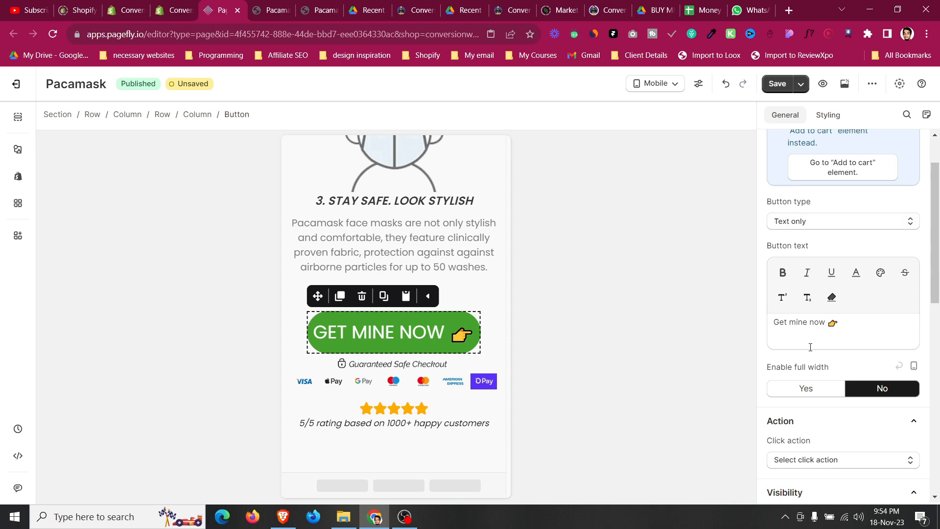
left_click(816, 389)
Check the product section's add-to-cart button font size and set the CTA button's font size to 22 px.
scroll(351, 355, "up", 10)
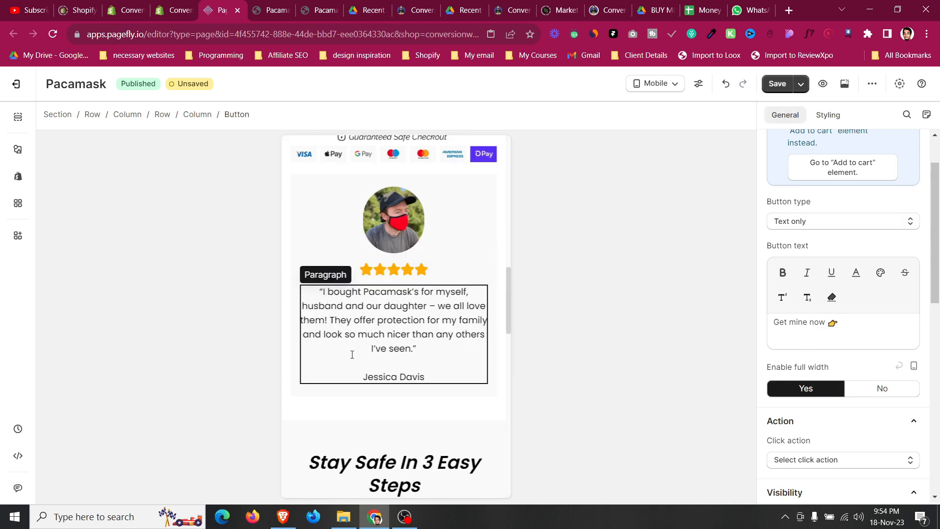
left_click(352, 362)
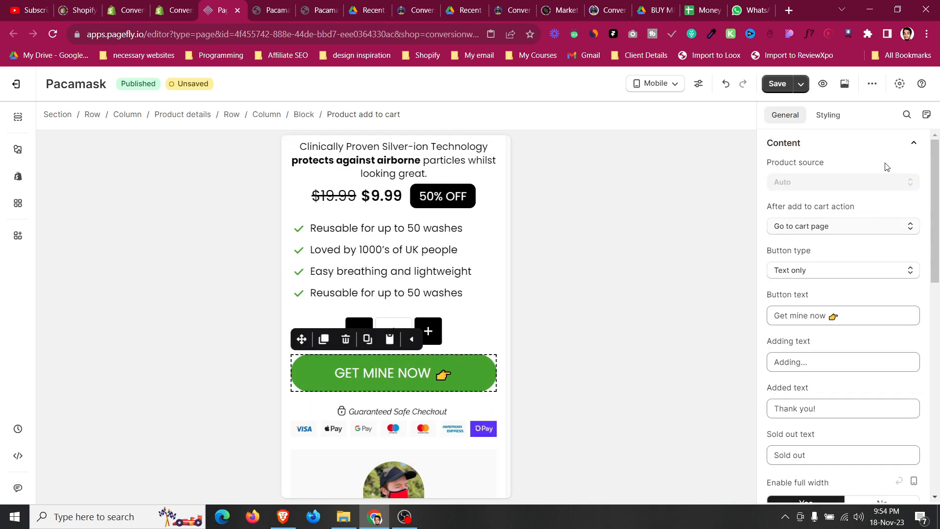
left_click(818, 116)
scroll(871, 289, "up", 10)
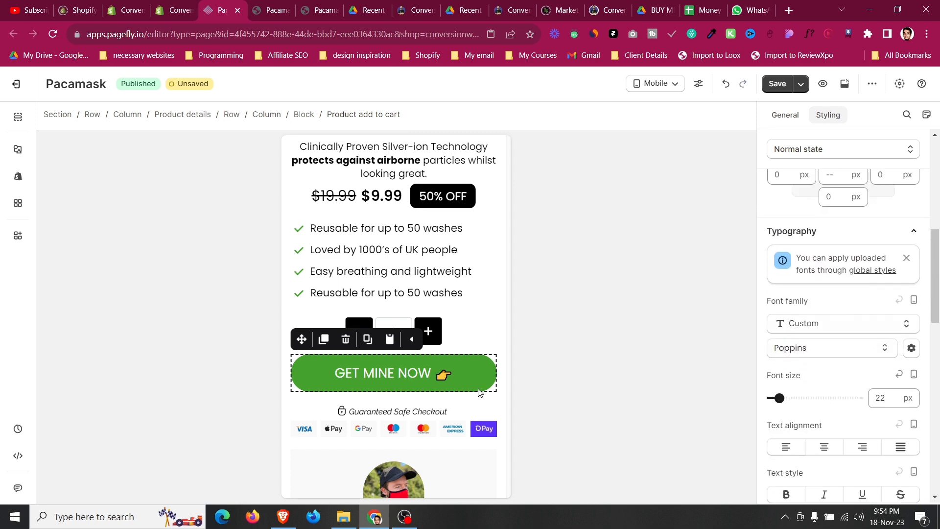
scroll(440, 363, "down", 20)
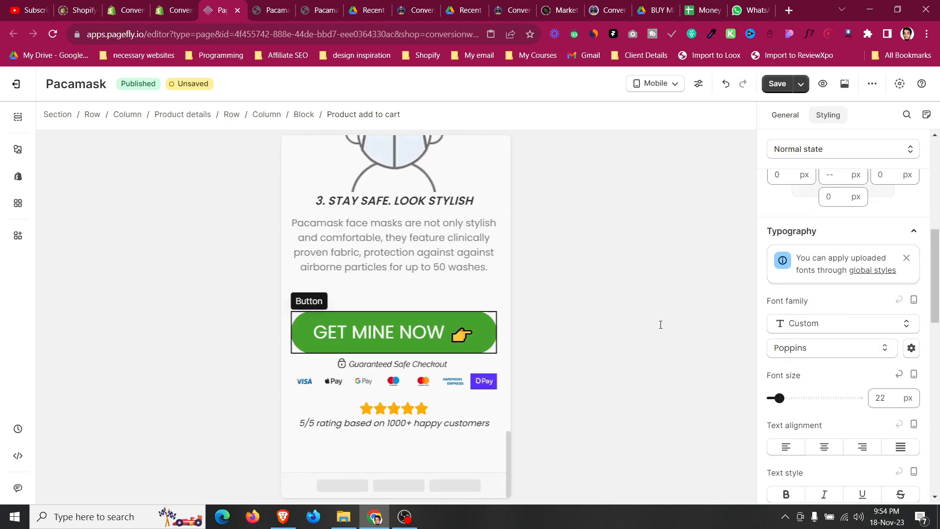
left_click(480, 335)
scroll(871, 360, "down", 6)
type("25")
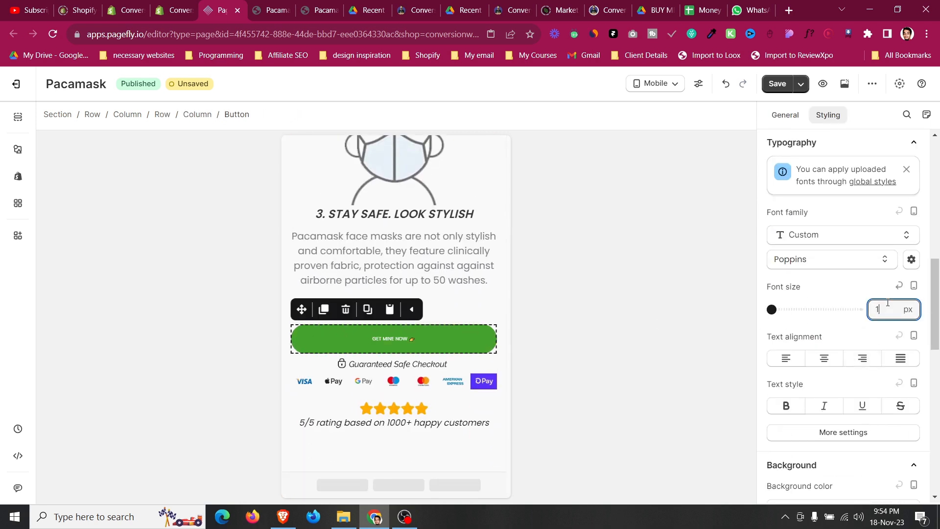
key("Down")
key("Down")
key("Down")
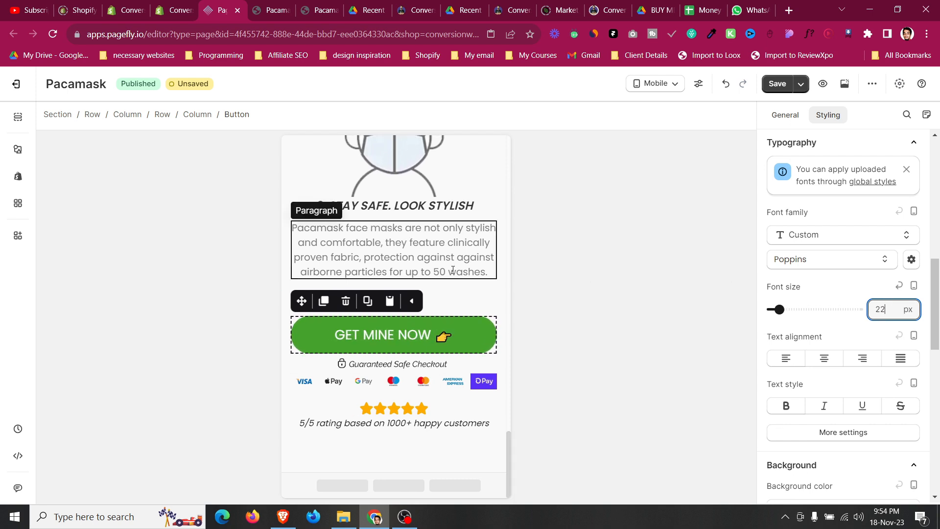
Set the payment icons image's top margin to 10 px on mobile.
left_click(453, 270)
left_click(433, 372)
left_click(833, 460)
type("10")
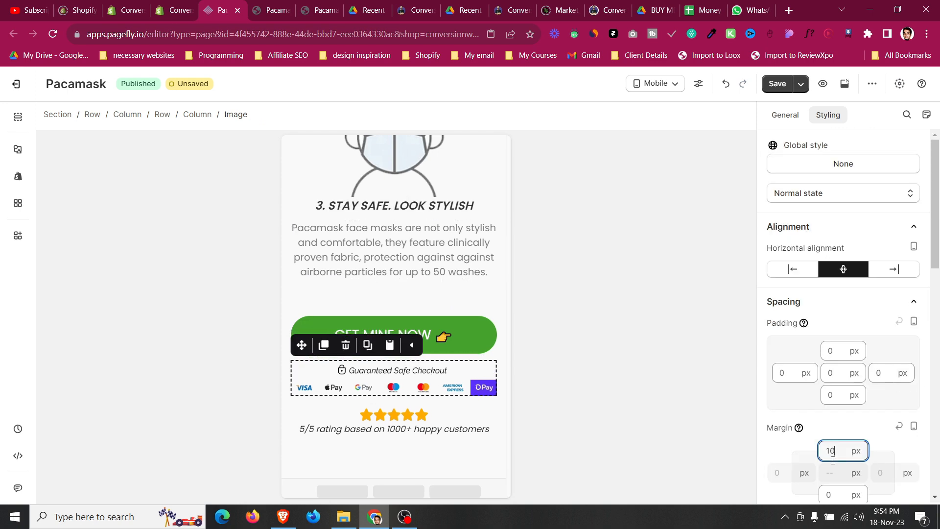
Set the call-to-action row's top margin to 15 px on mobile.
left_click(462, 411)
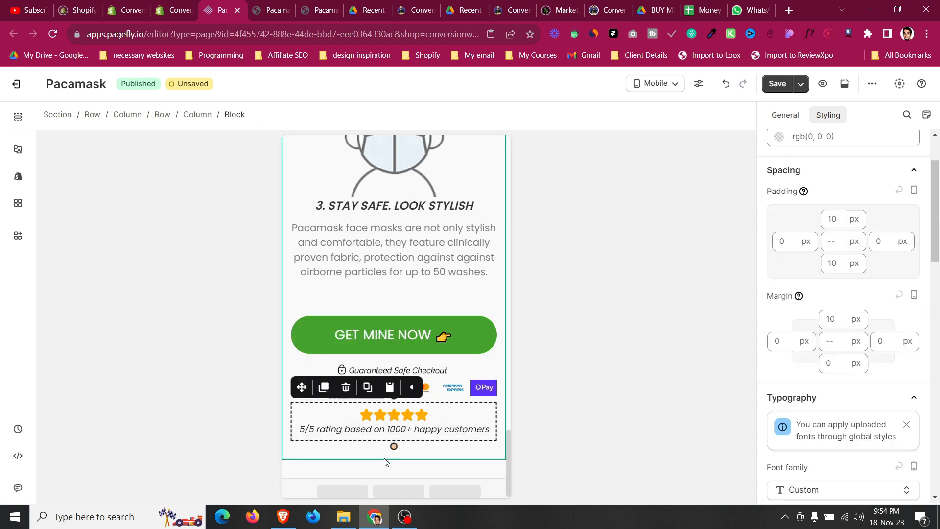
left_click(384, 470)
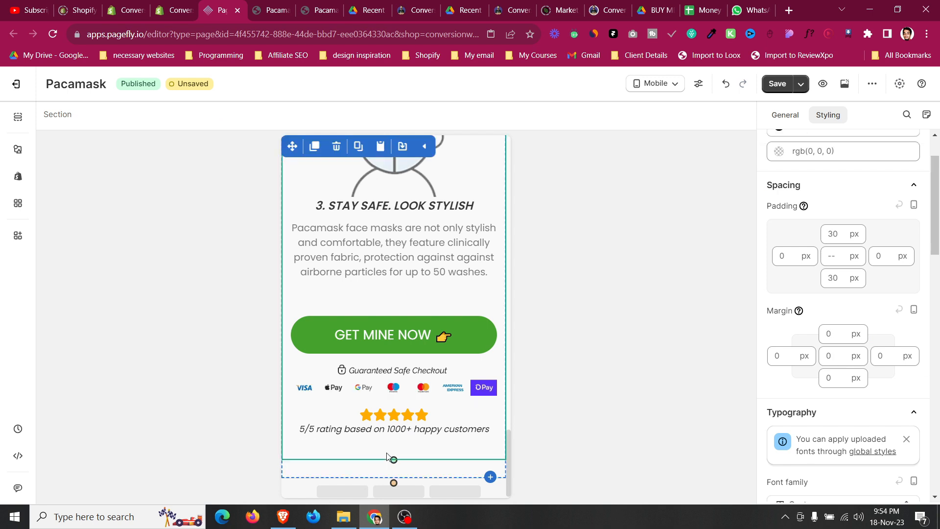
left_click(347, 311)
left_click(833, 392)
type("15")
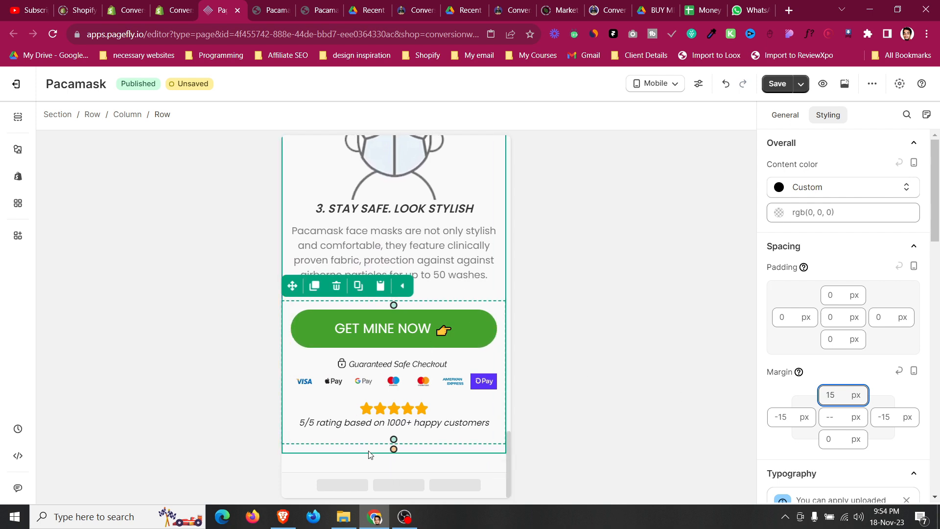
Set the Stay Safe section's bottom padding to 10 px.
left_click(365, 464)
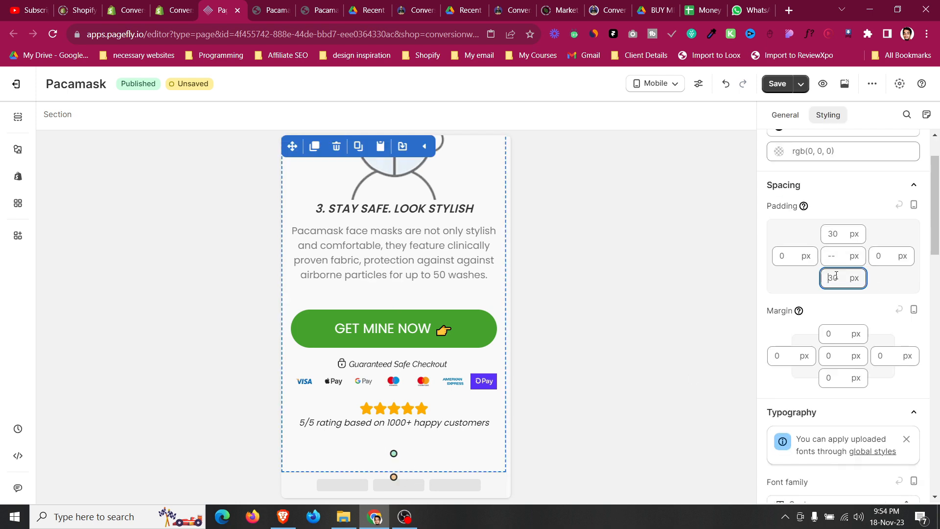
key("BackSpace")
type("10")
Disable full width on the first step's mask image, set its width to 250 px and center it.
scroll(461, 332, "up", 8)
scroll(426, 287, "up", 3)
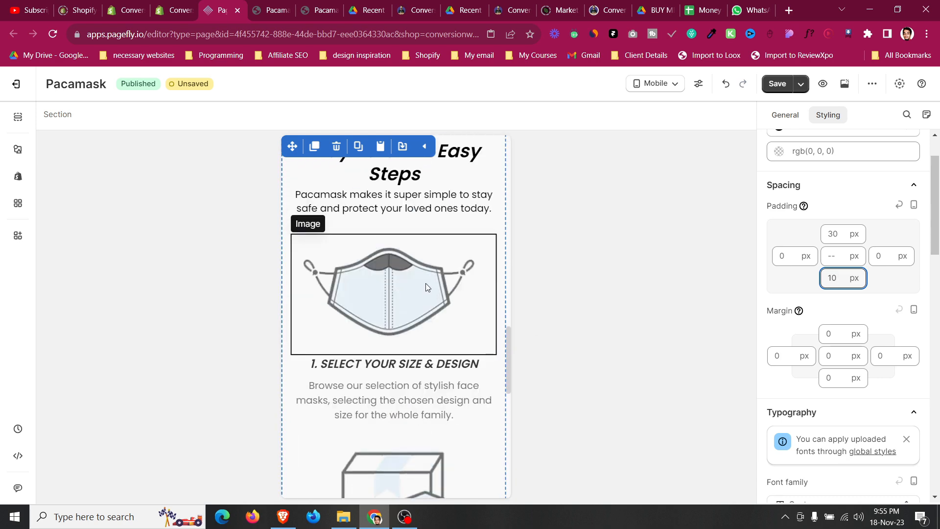
left_click(425, 284)
left_click(785, 115)
scroll(861, 359, "down", 1)
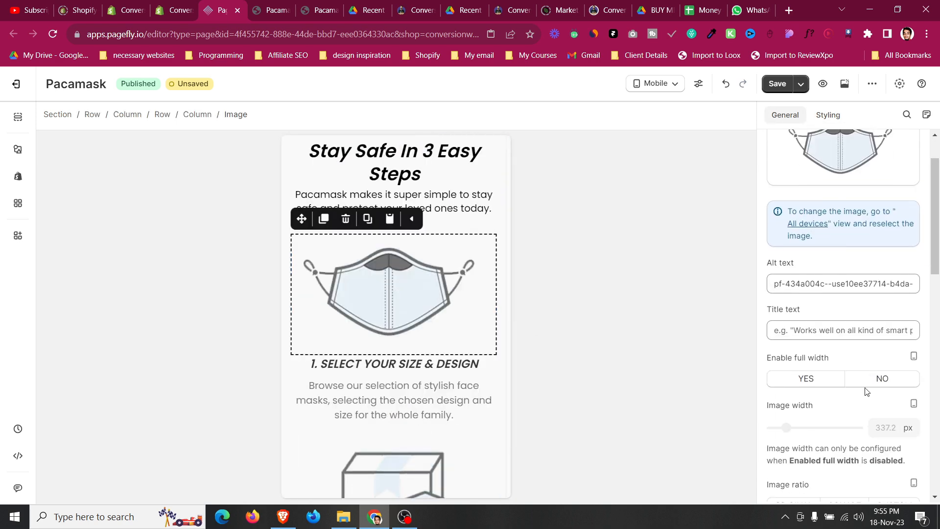
left_click(873, 380)
left_click_drag(786, 429, 782, 429)
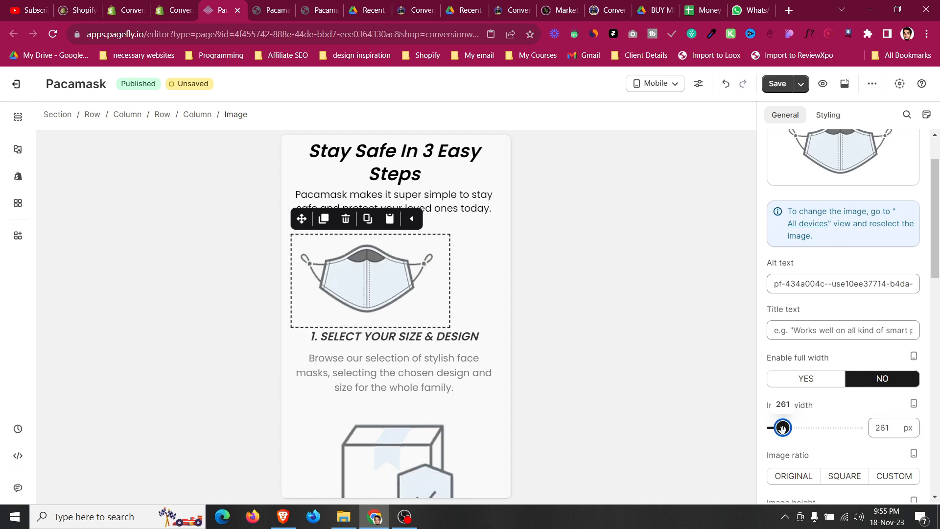
left_click(884, 429)
key("Down")
key("Down")
key("Down")
key("Down")
key("Down")
key("Down")
key("Down")
key("Down")
key("Down")
key("Down")
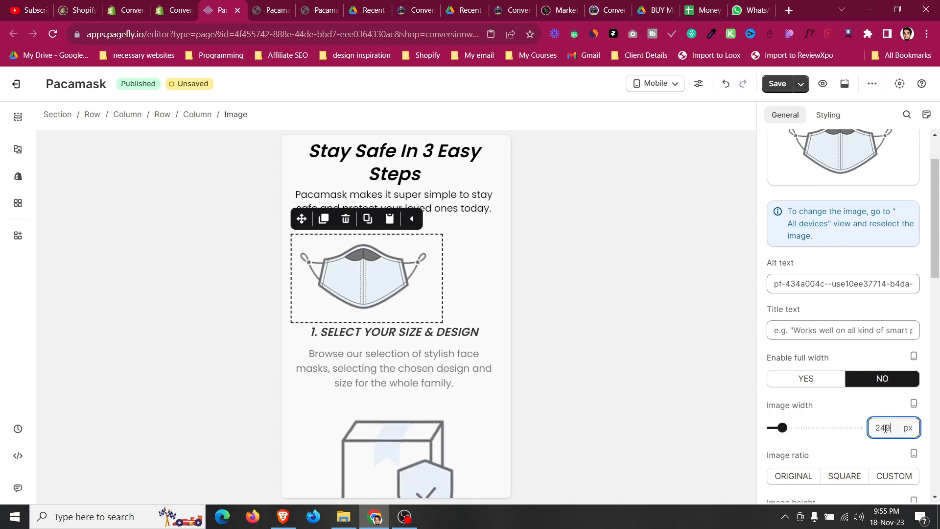
key("Down")
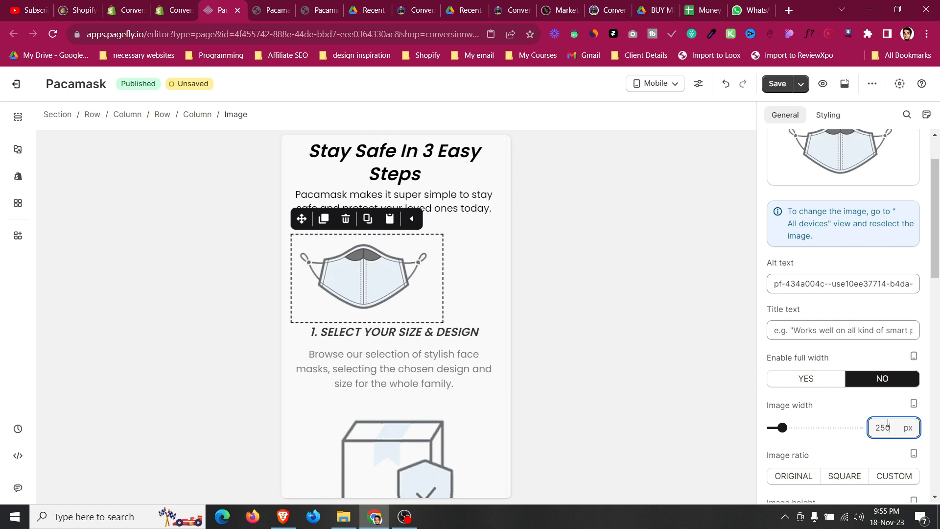
left_click(828, 114)
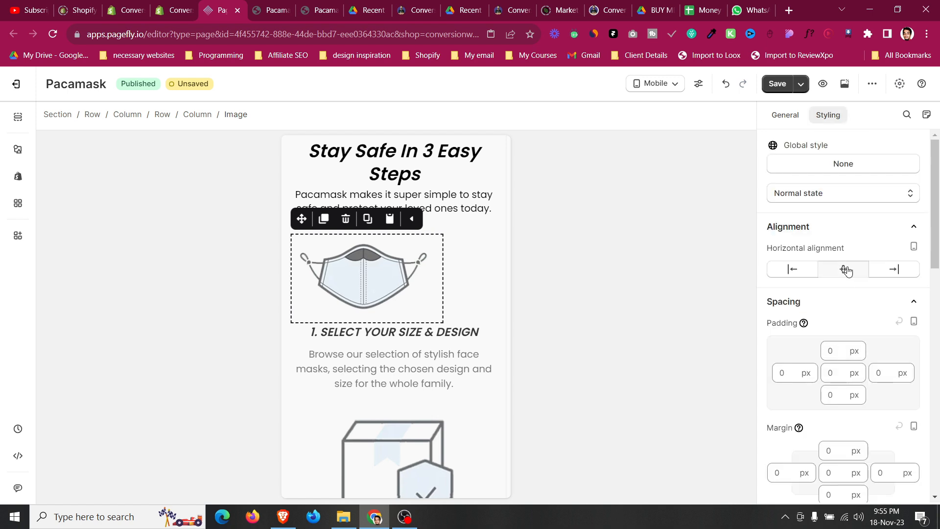
left_click(846, 271)
Copy the first step image's styles and paste them onto the second and third step images.
left_click(296, 263)
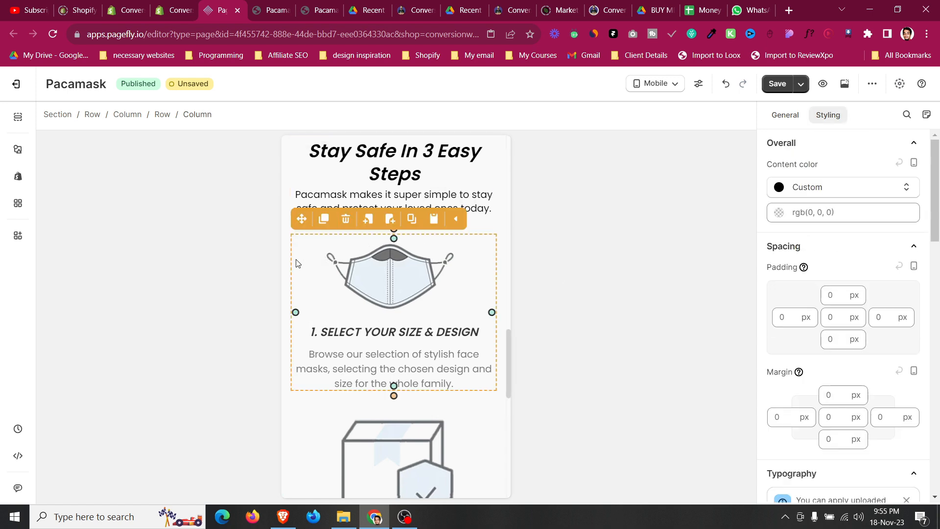
left_click(362, 291)
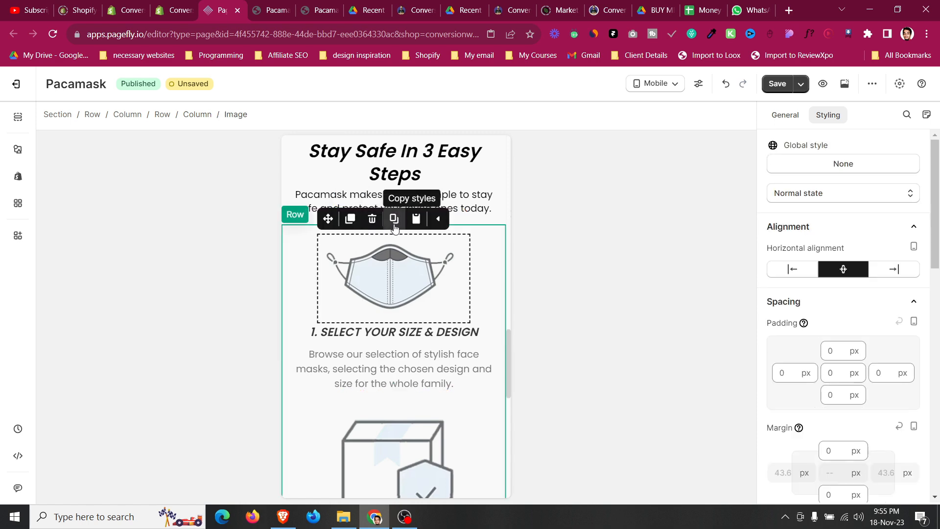
left_click(394, 219)
scroll(400, 300, "down", 3)
left_click(400, 301)
left_click(416, 211)
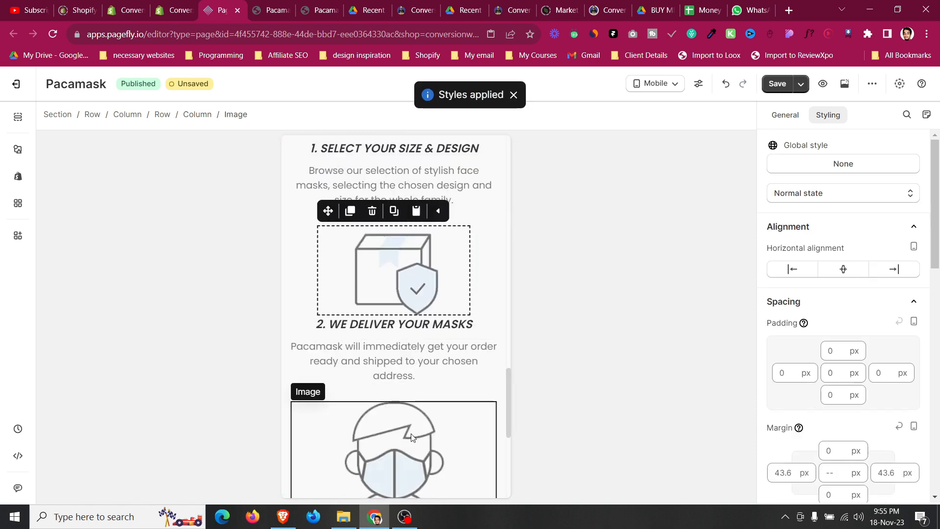
left_click(411, 438)
left_click(416, 387)
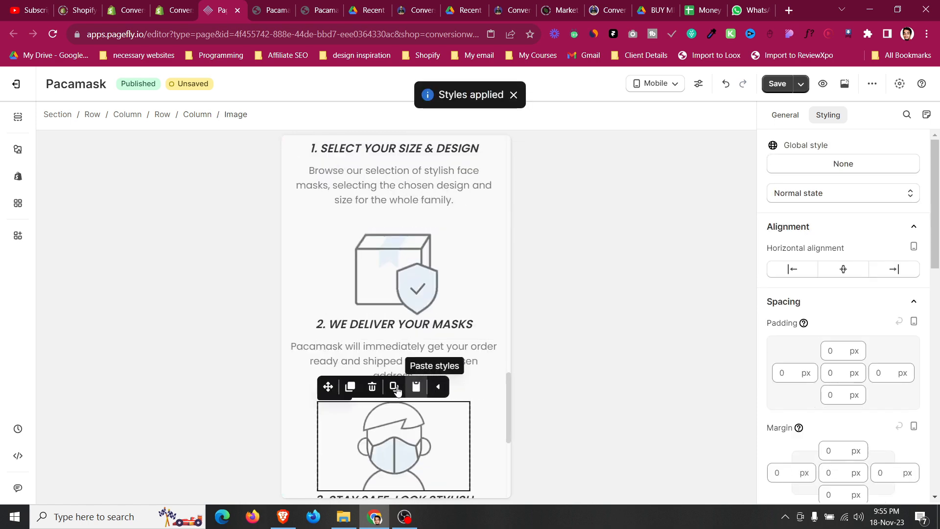
Set the '2. WE DELIVER YOUR MASKS' heading's top margin to 10 px.
left_click(299, 391)
scroll(299, 391, "down", 3)
scroll(298, 391, "up", 5)
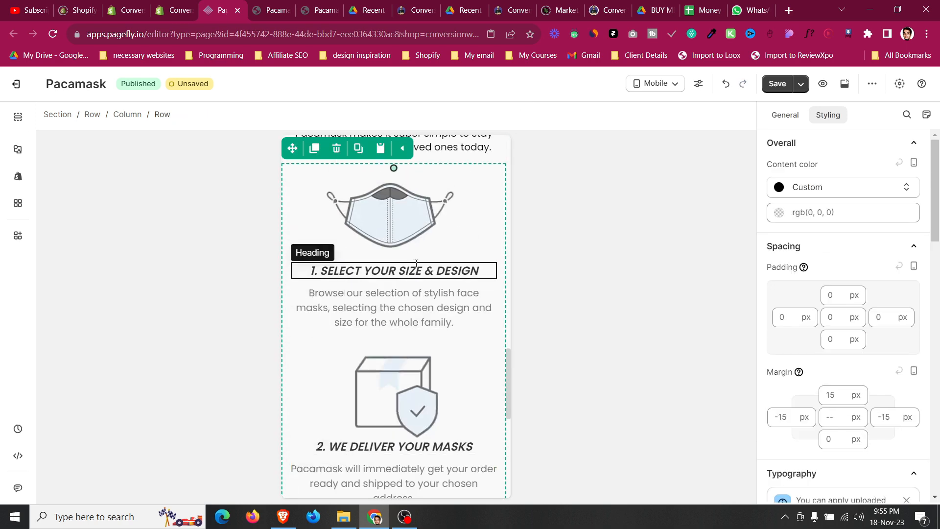
left_click(401, 446)
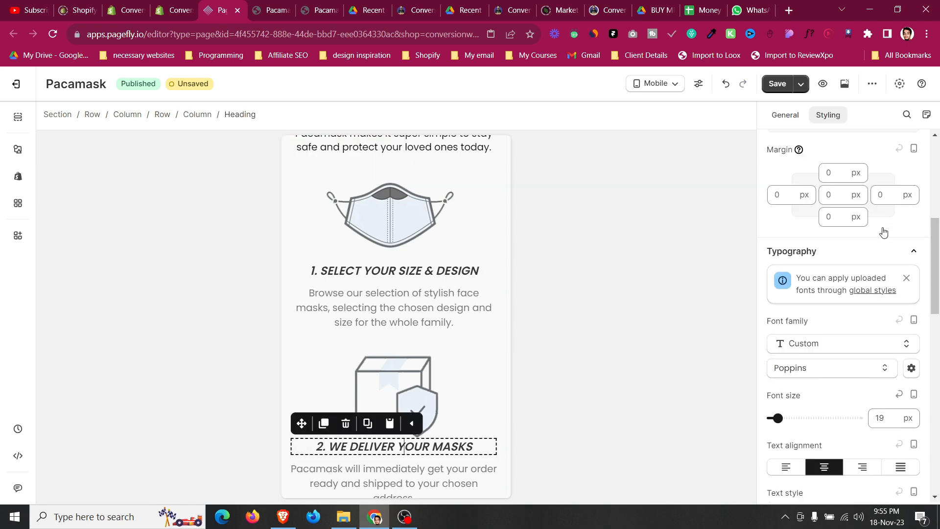
left_click(835, 169)
type("10")
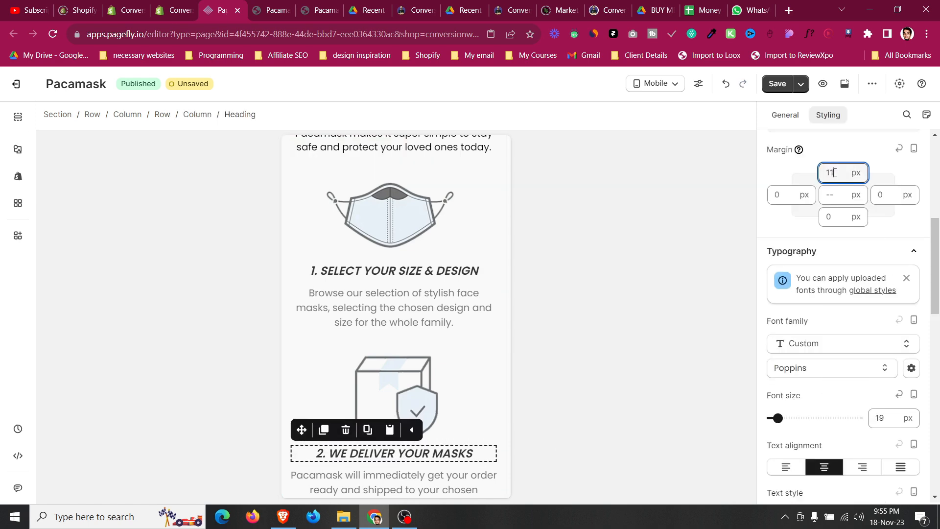
Set the '3. STAY SAFE. LOOK STYLISH' heading's top margin to 10 px on mobile.
scroll(339, 331, "down", 6)
left_click(382, 323)
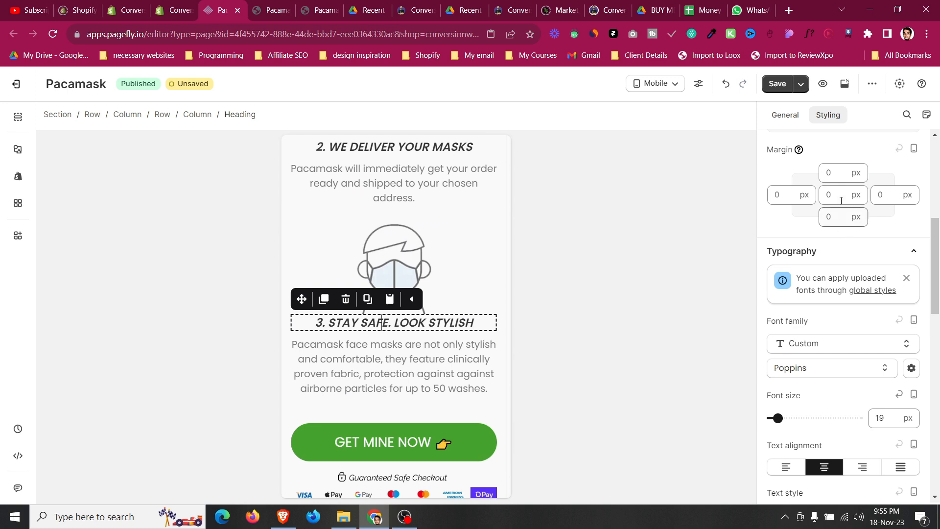
type("10")
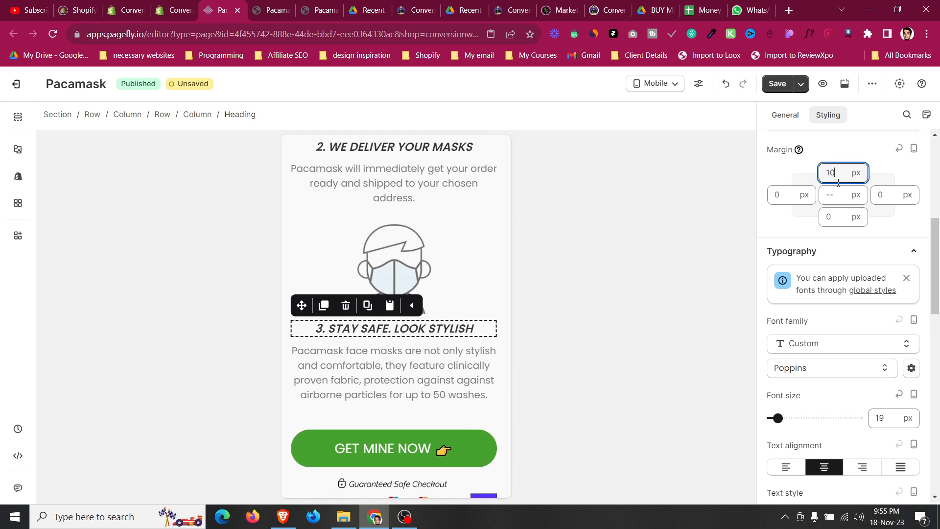
Set the 'Stay Safe In 3 Easy Steps' title's top margin to 0 px on mobile.
left_click(286, 444)
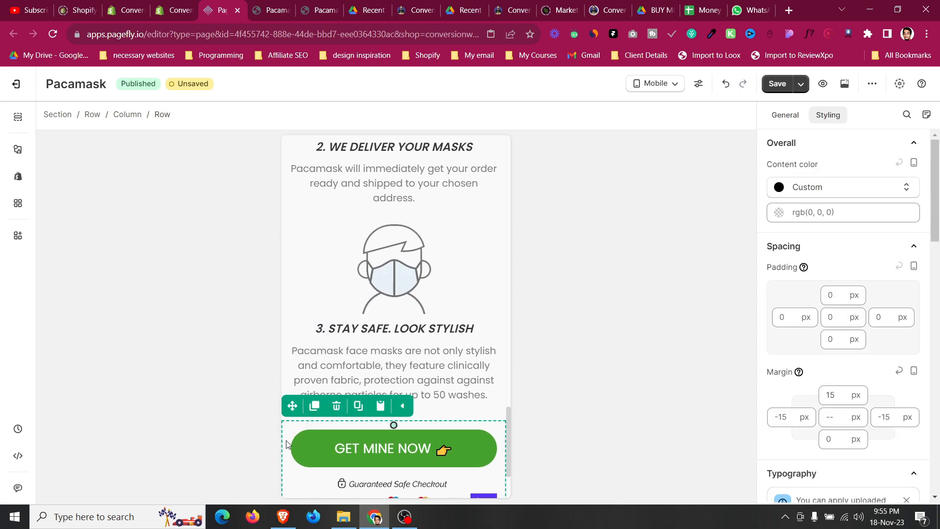
scroll(287, 443, "up", 8)
scroll(288, 444, "up", 3)
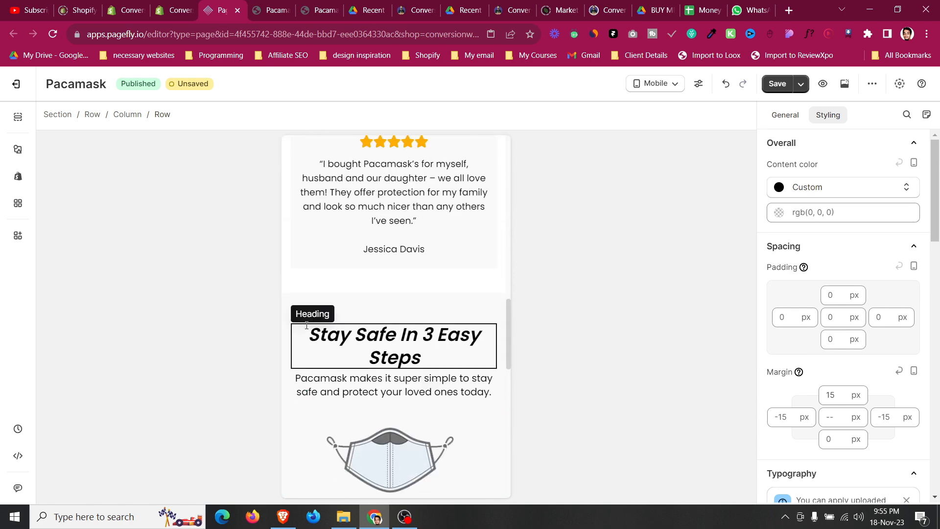
left_click(316, 305)
left_click(356, 333)
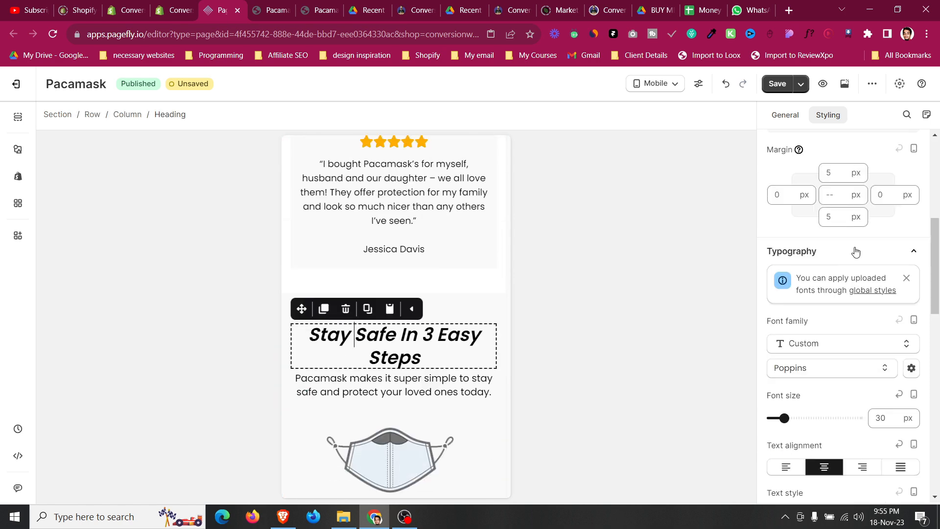
double_click(831, 173)
type("0")
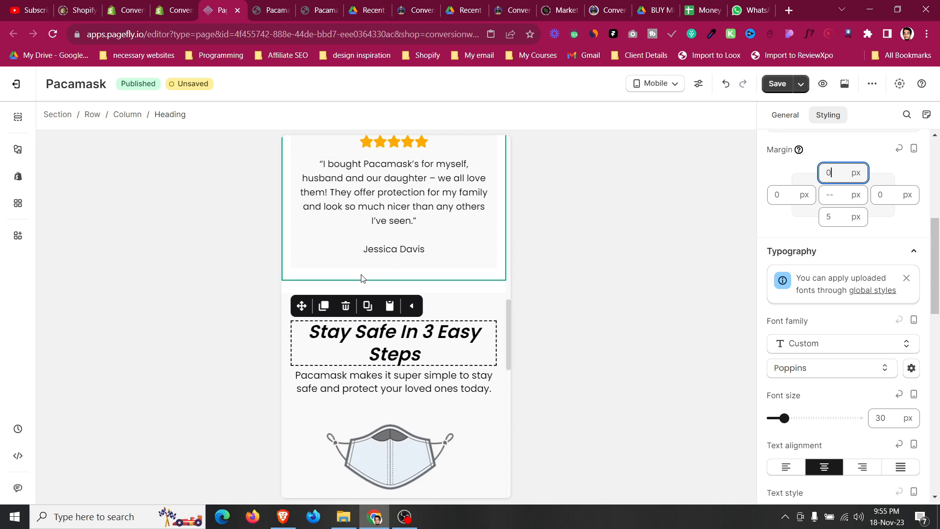
Select the Stay Safe section, switch the editor preview to All devices and save the page.
left_click(289, 305)
left_click(345, 353)
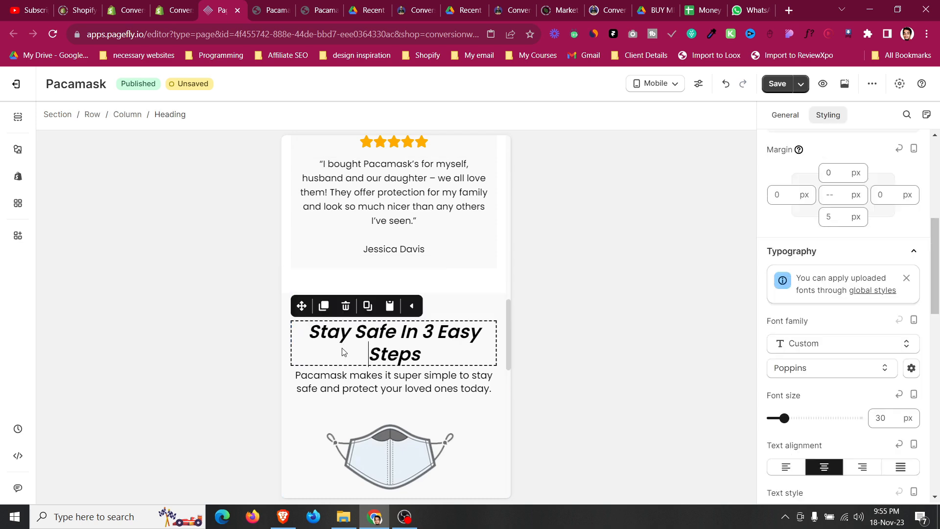
left_click(488, 310)
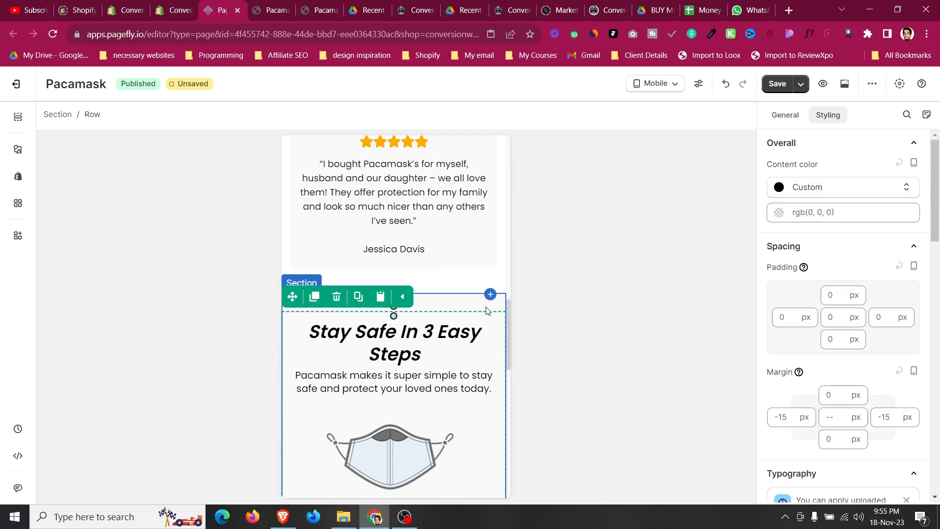
left_click(462, 307)
left_click(673, 83)
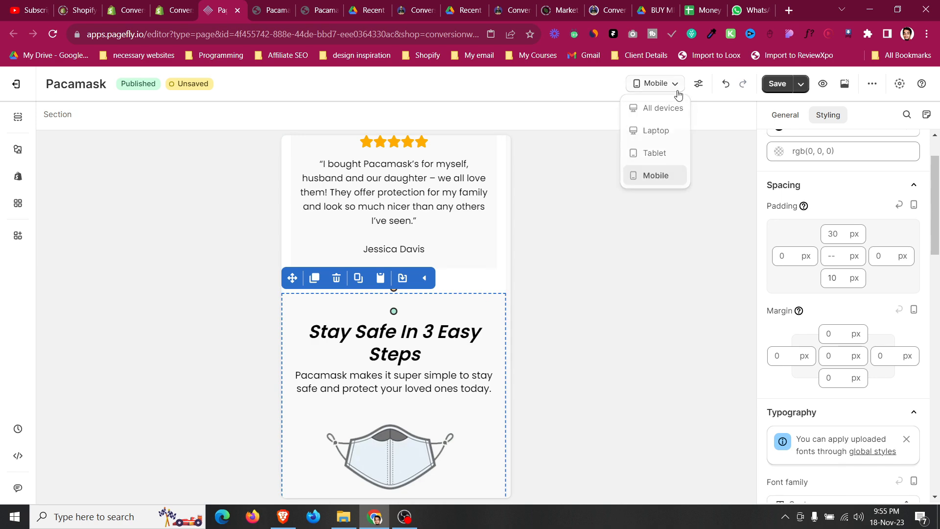
left_click(662, 108)
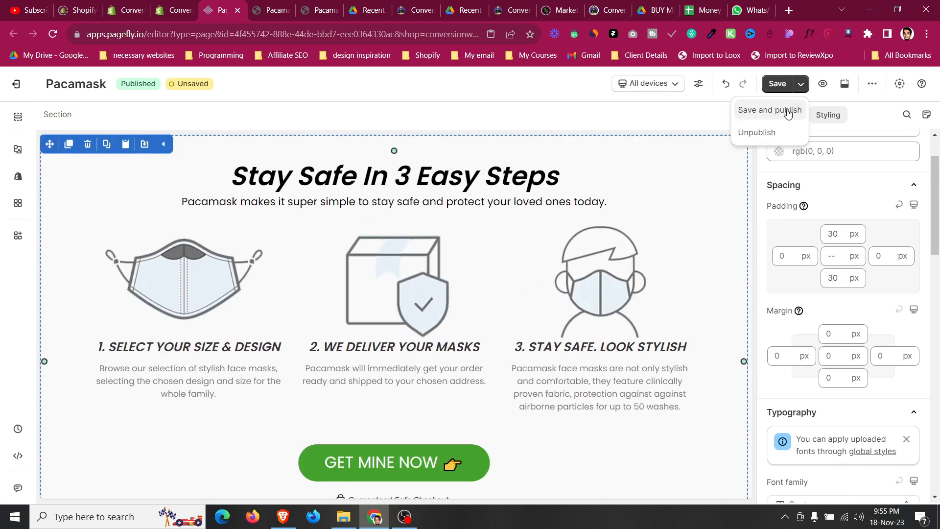
key("ctrl+s")
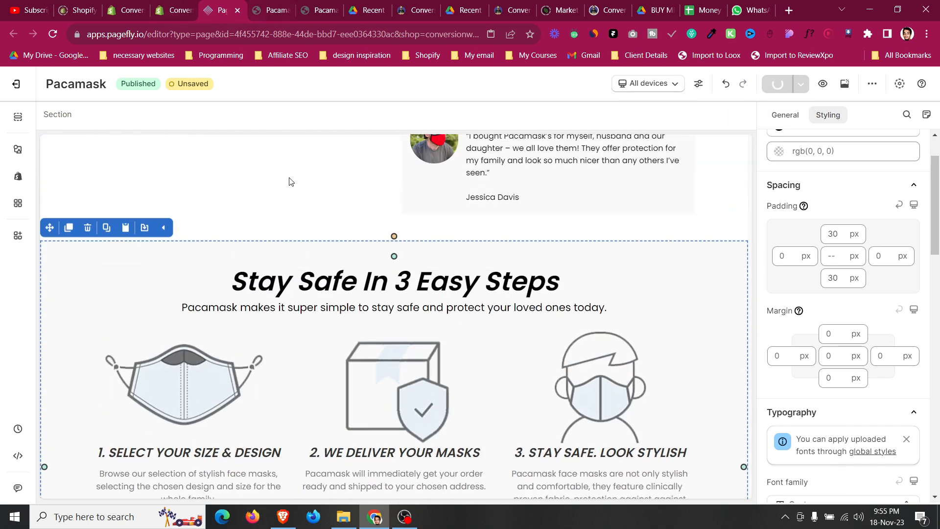
Switch to the live page and then the ATIDCOA.pdf in Google Drive, reading its transformation and interest pages.
left_click(275, 11)
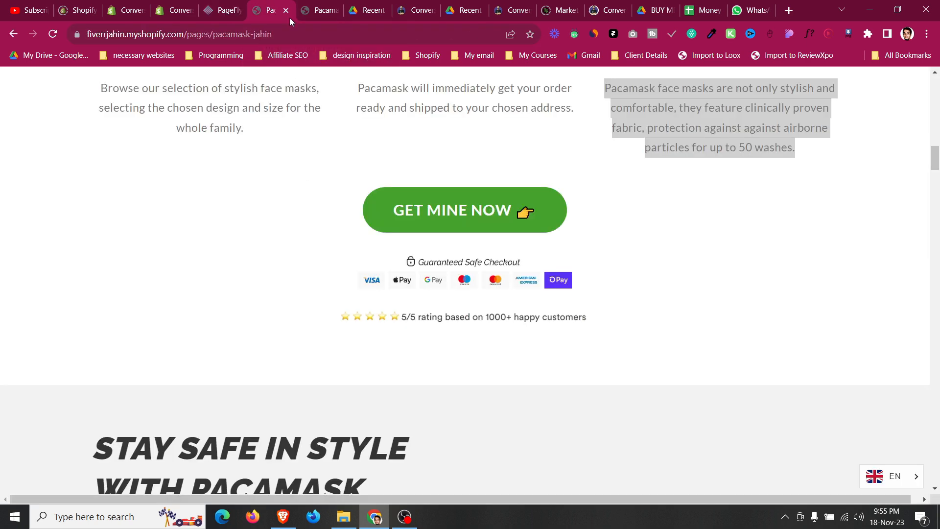
scroll(333, 284, "up", 7)
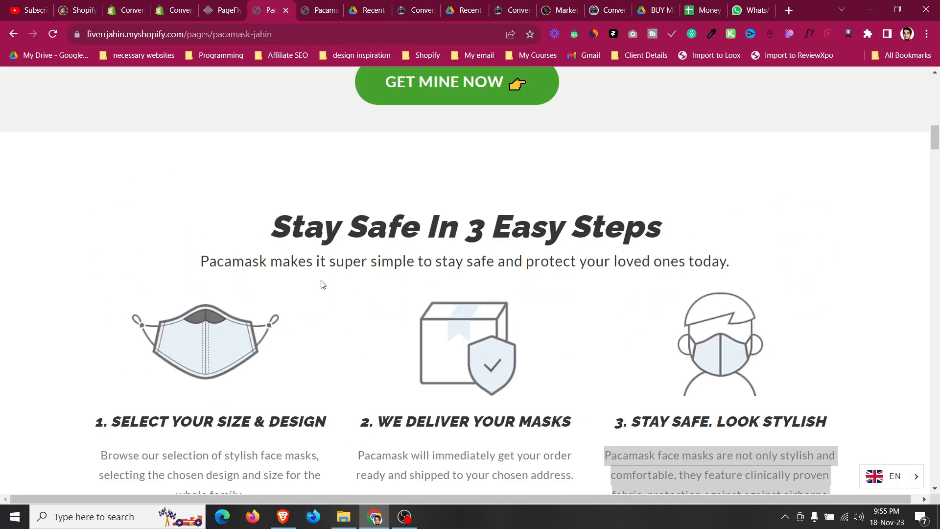
left_click(371, 9)
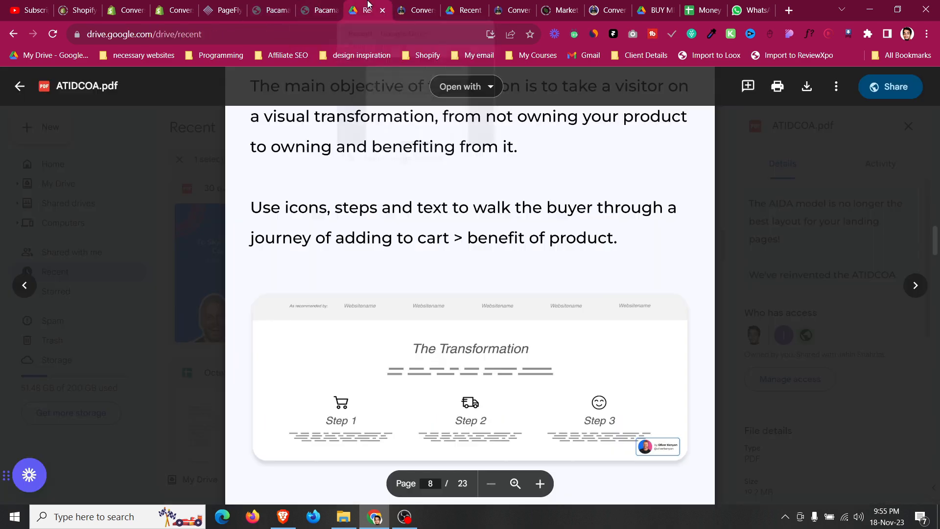
scroll(417, 317, "down", 5)
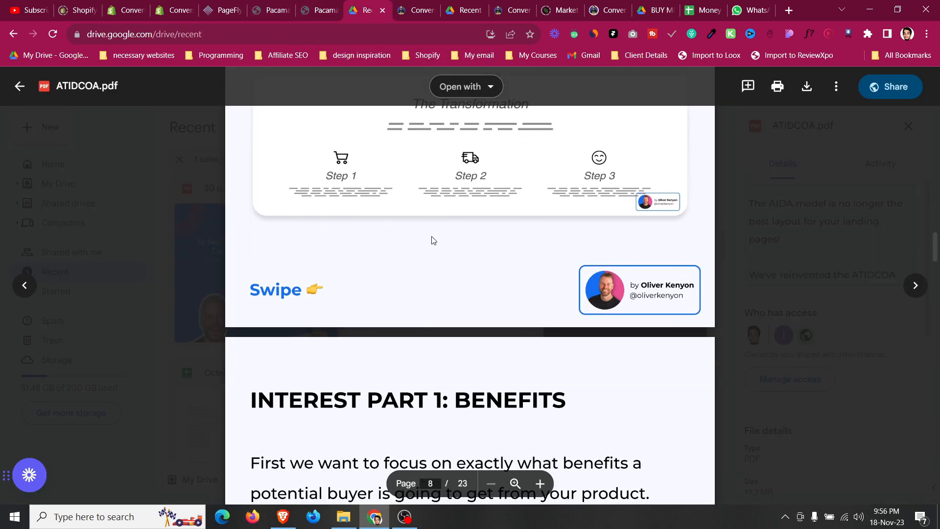
scroll(423, 237, "up", 20)
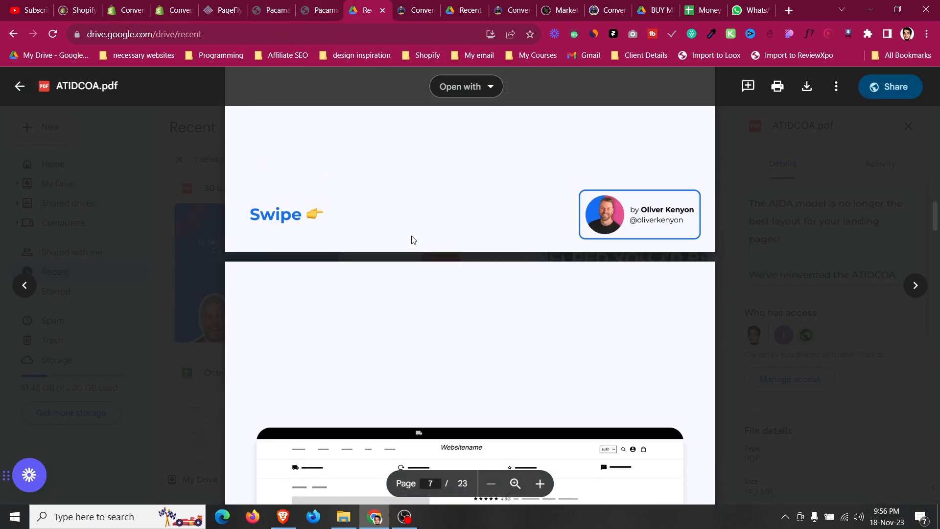
scroll(412, 239, "up", 5)
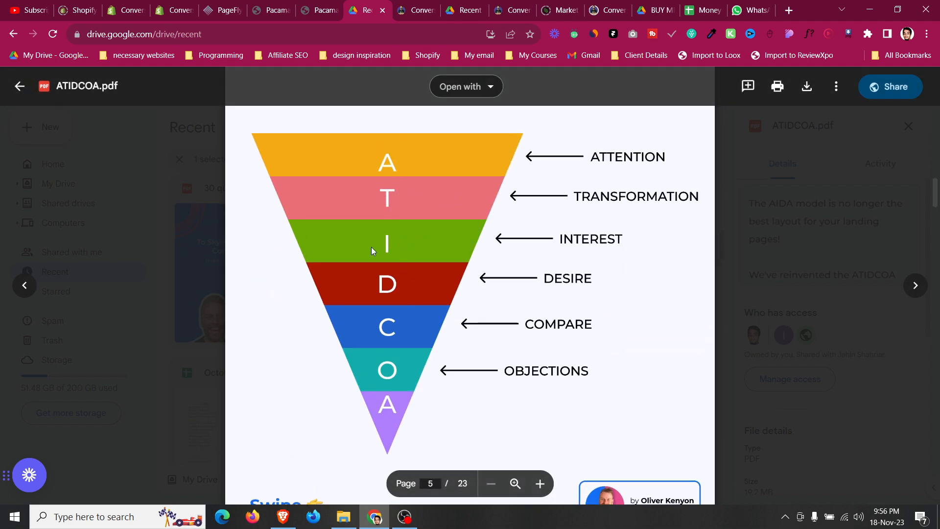
scroll(510, 343, "down", 15)
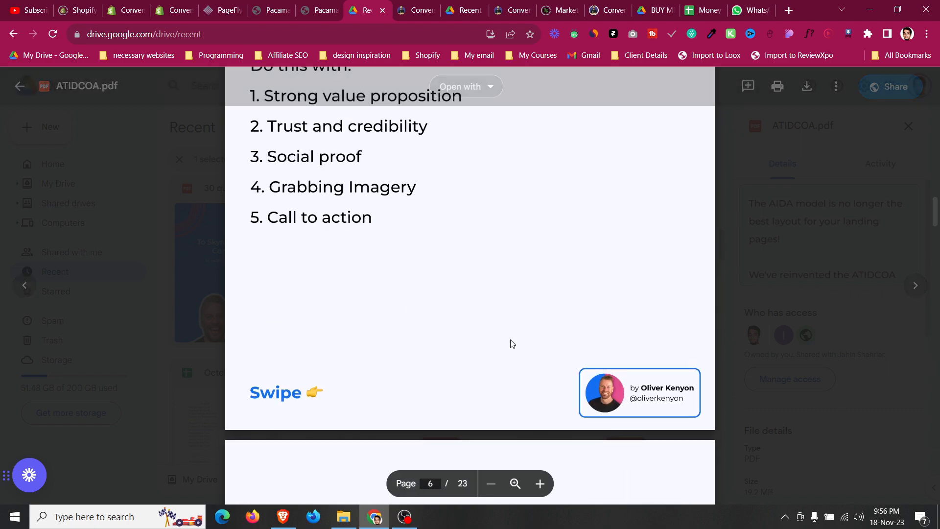
scroll(510, 343, "down", 7)
scroll(511, 343, "up", 2)
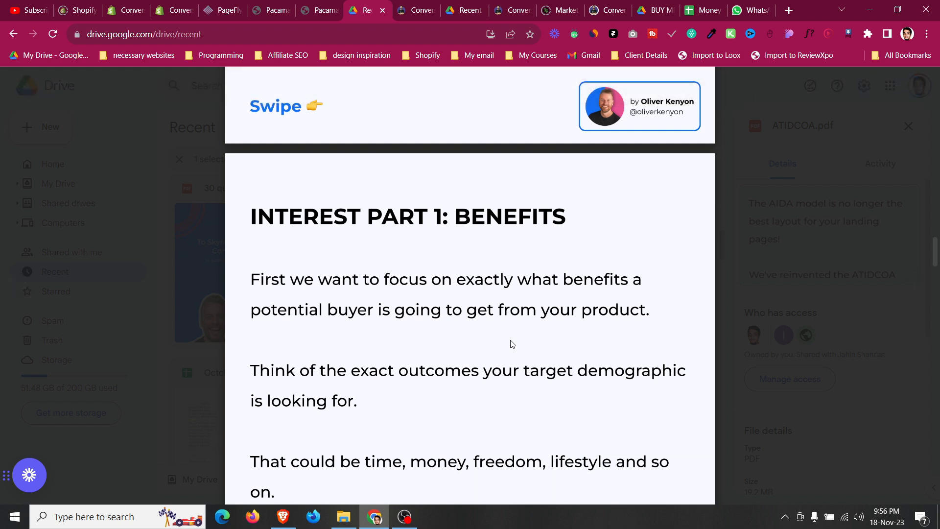
scroll(438, 424, "down", 6)
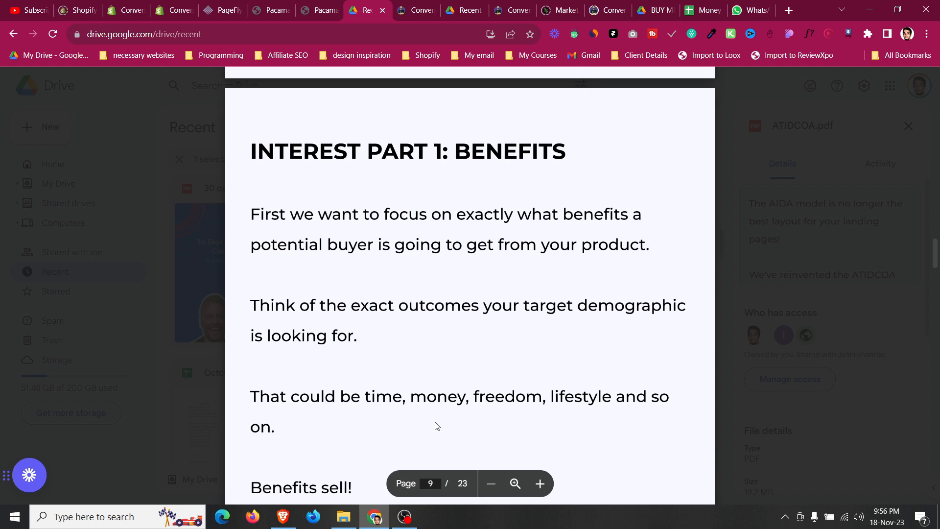
scroll(438, 425, "down", 1)
scroll(438, 424, "down", 8)
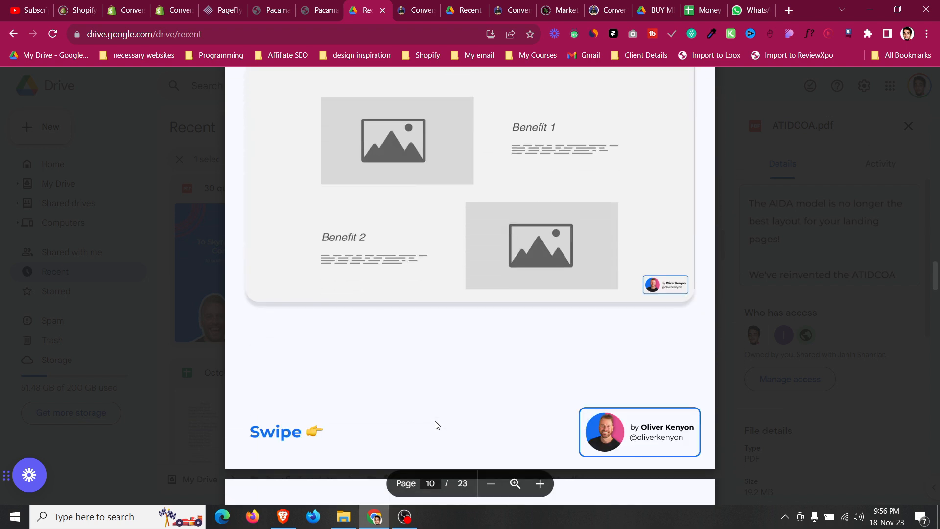
scroll(437, 425, "down", 7)
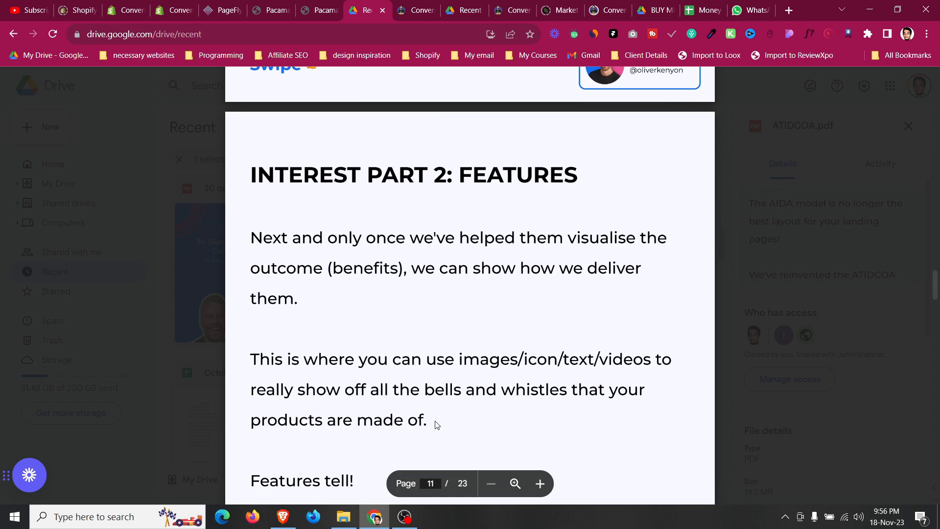
scroll(438, 424, "down", 4)
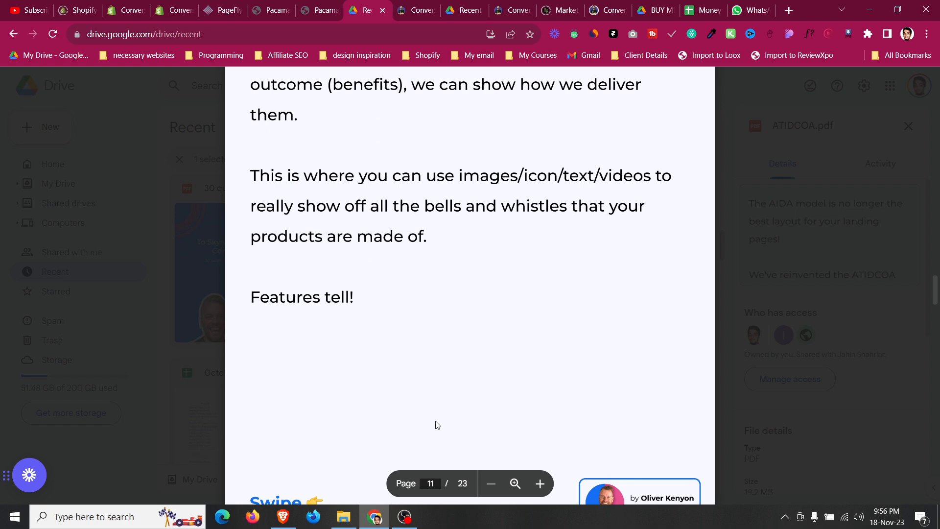
scroll(437, 424, "up", 3)
Return to the live Pacamask page and examine the sections below the Stay Safe steps.
left_click(286, 6)
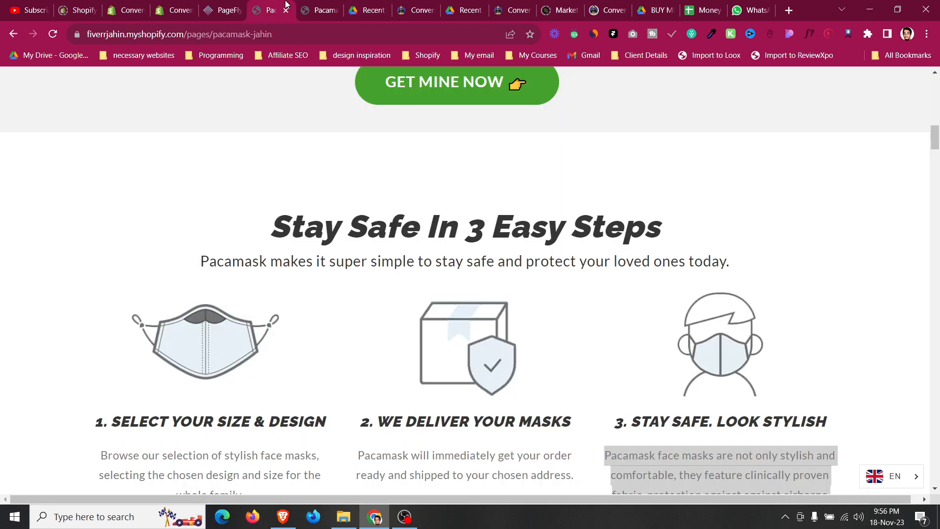
scroll(282, 222, "down", 14)
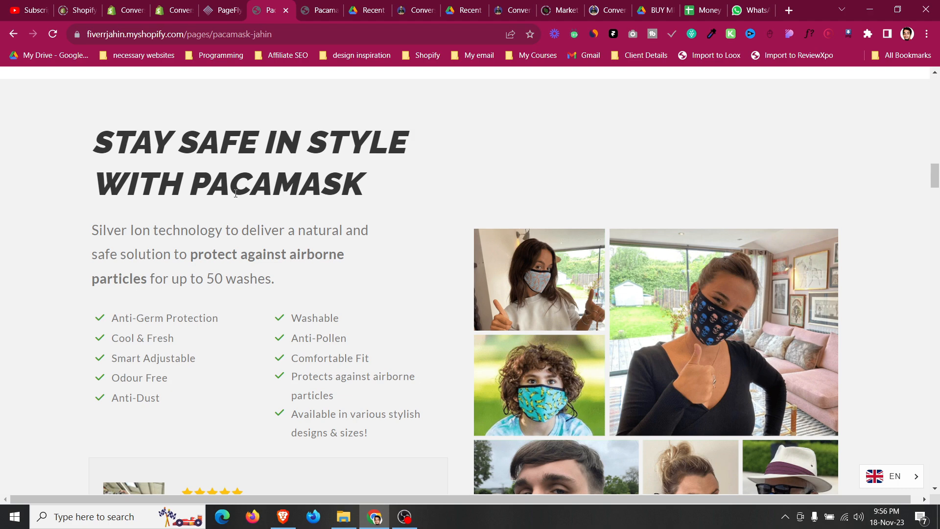
scroll(217, 213, "down", 9)
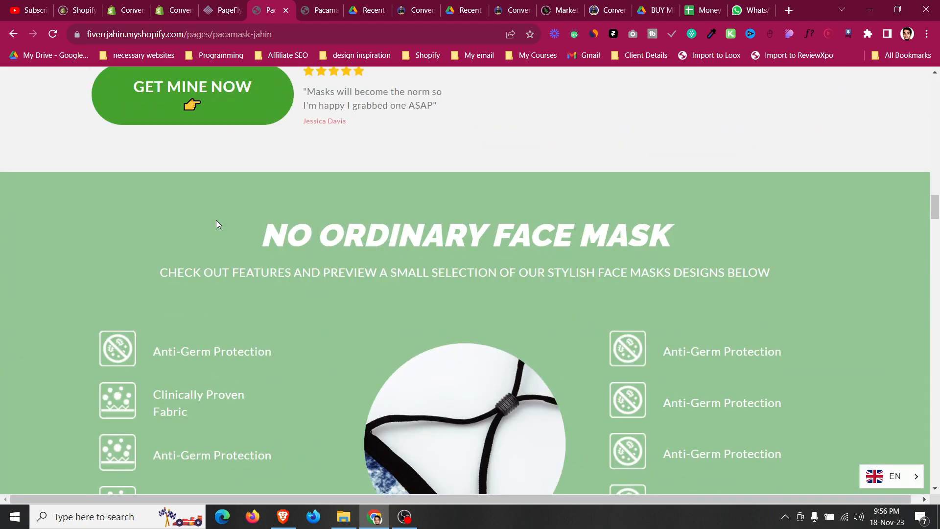
scroll(216, 221, "down", 3)
scroll(227, 222, "up", 1)
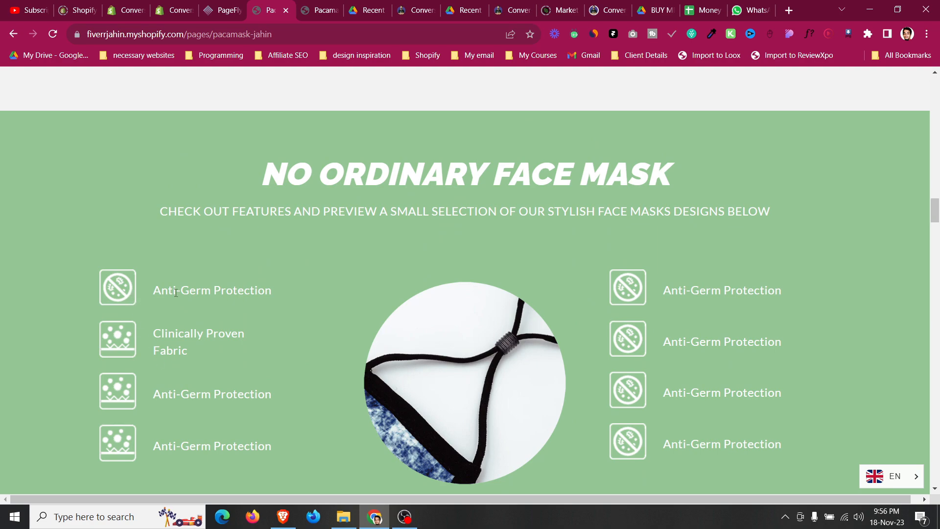
scroll(176, 294, "down", 11)
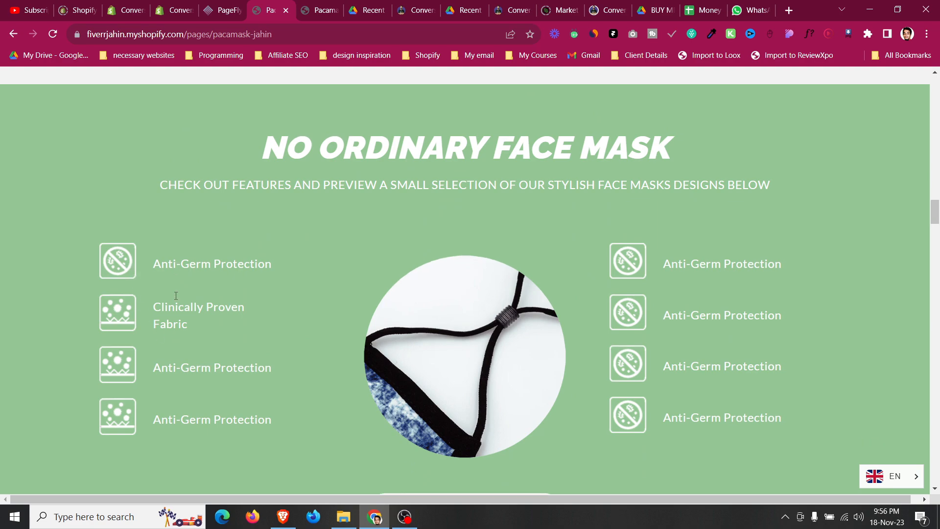
scroll(176, 302, "up", 15)
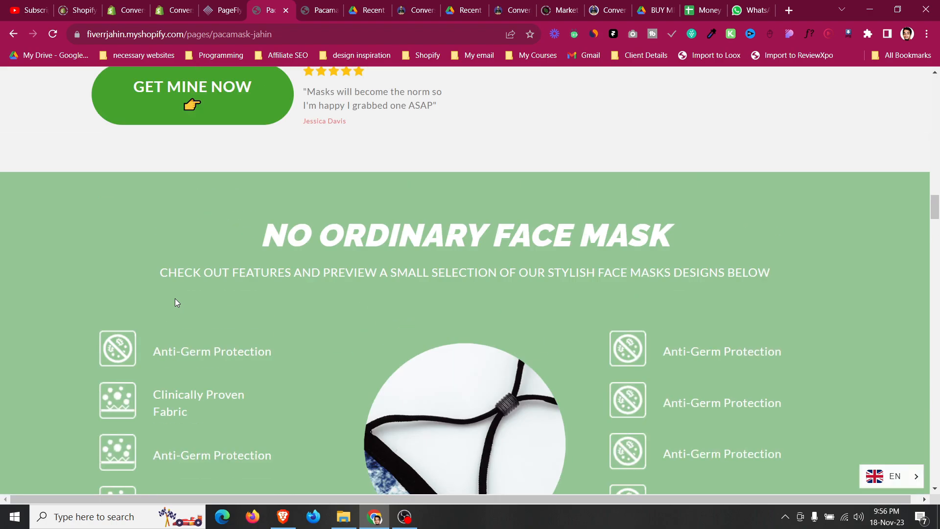
scroll(181, 301, "up", 5)
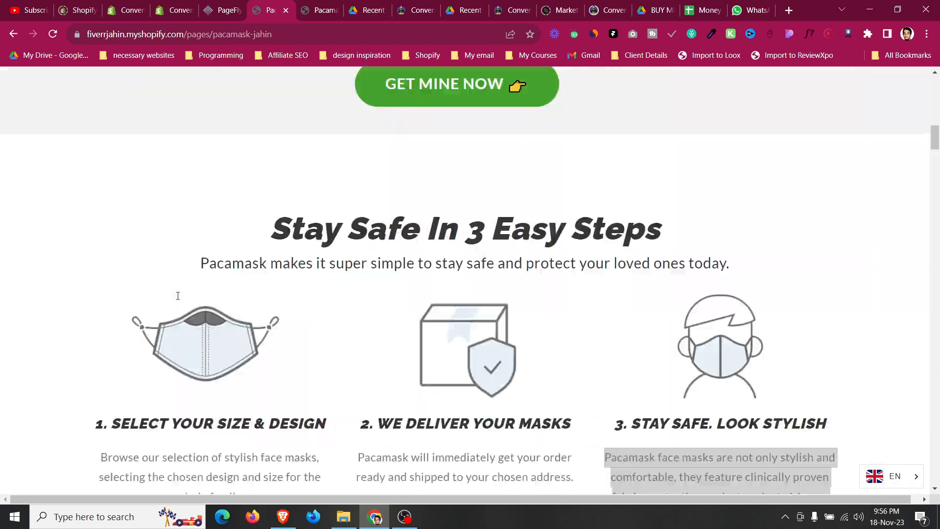
scroll(191, 323, "down", 20)
scroll(206, 314, "up", 4)
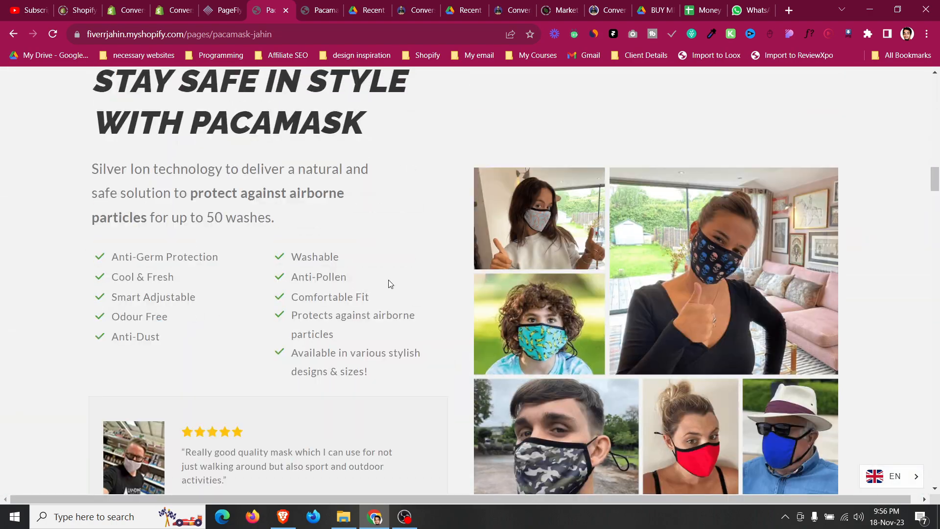
scroll(384, 278, "up", 2)
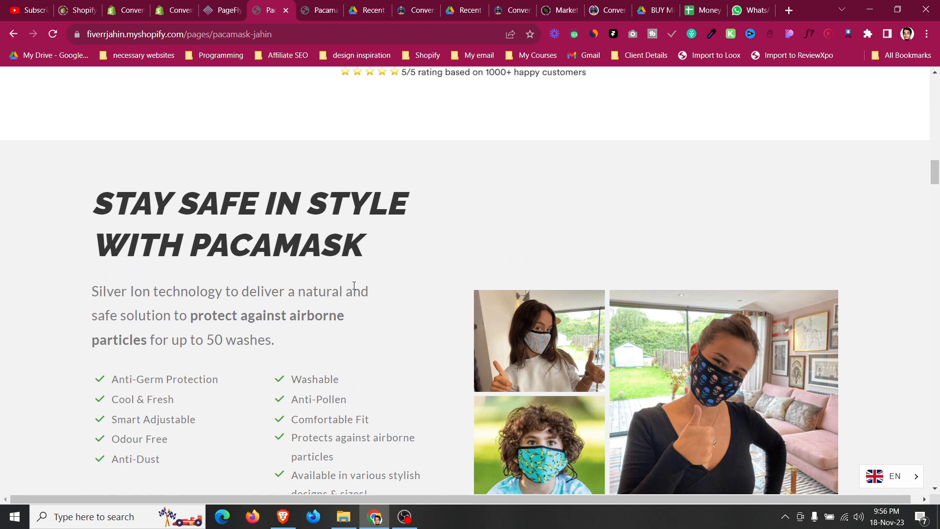
scroll(354, 285, "down", 8)
scroll(199, 279, "up", 7)
scroll(198, 289, "down", 7)
scroll(245, 304, "down", 4)
scroll(270, 313, "up", 10)
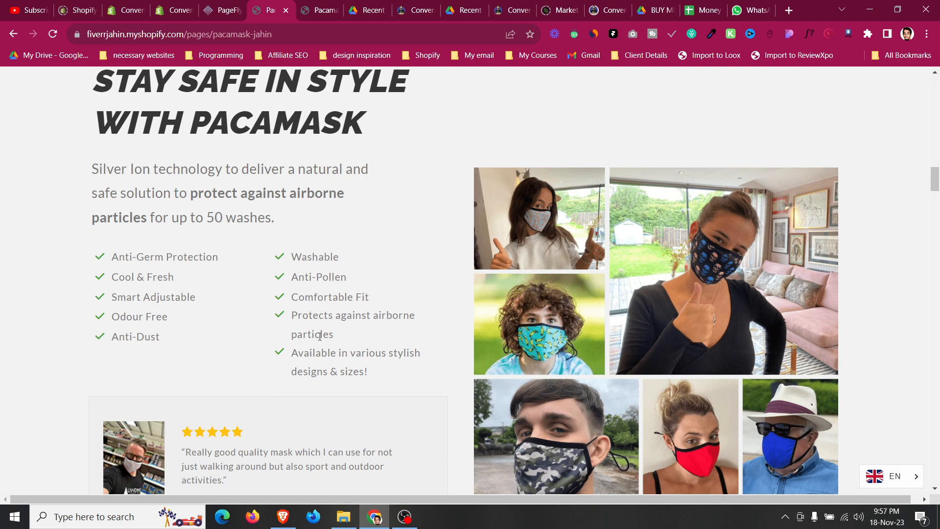
scroll(320, 336, "down", 3)
scroll(317, 340, "up", 5)
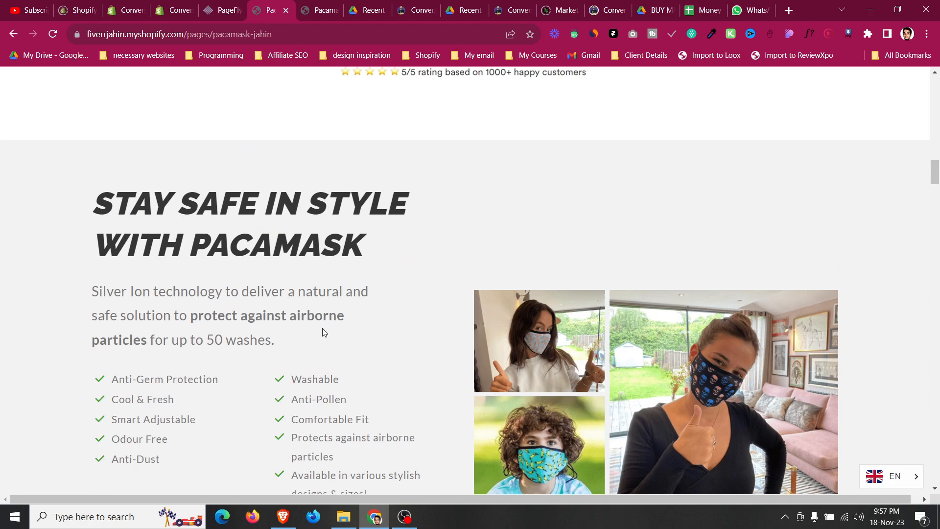
scroll(323, 336, "down", 13)
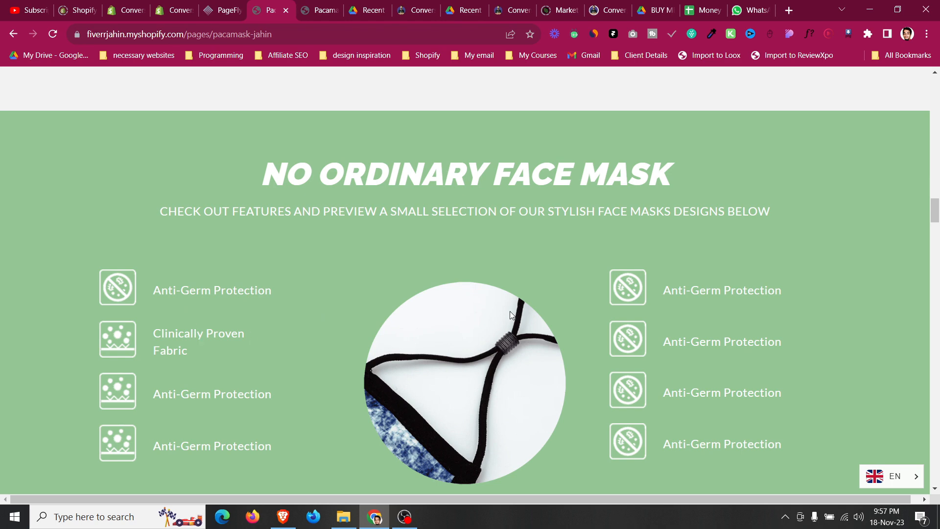
Compare the live page's sections with the benefits and features layout in the product-page wireframe PDF.
scroll(509, 313, "up", 10)
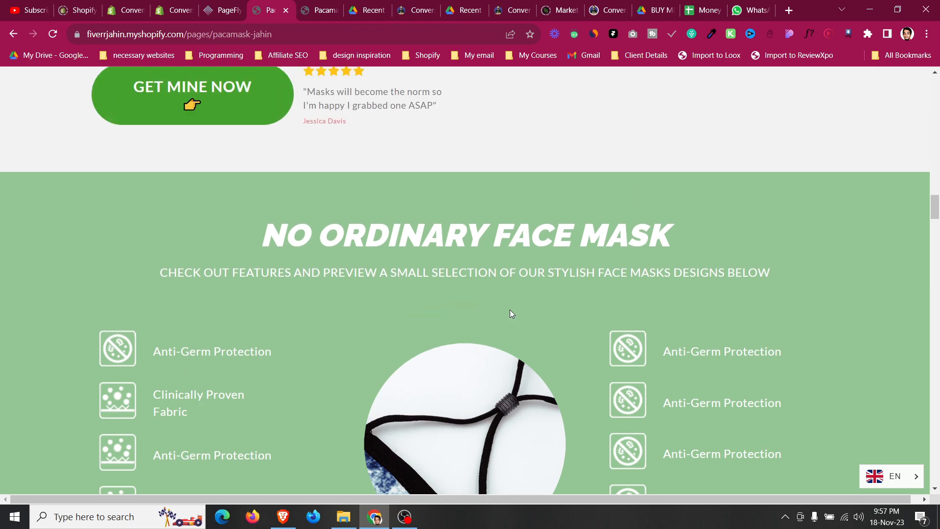
scroll(511, 304, "up", 7)
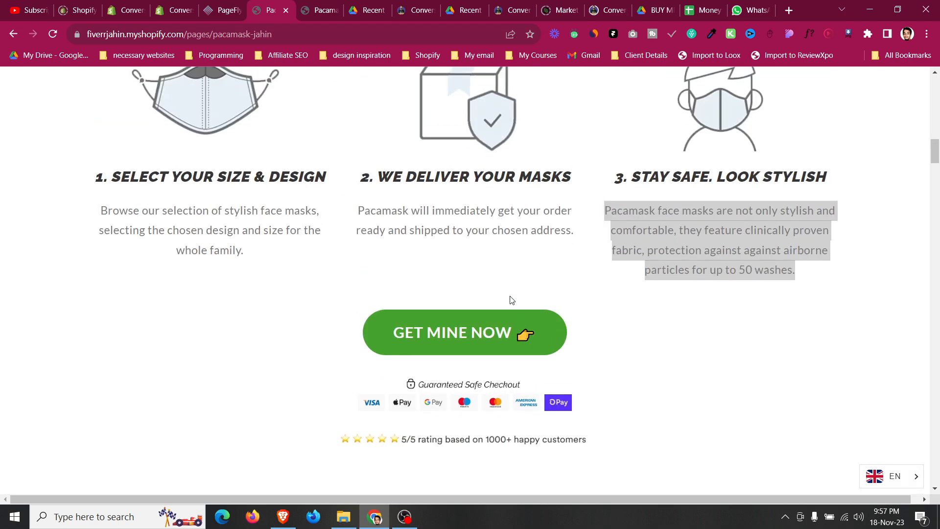
scroll(511, 301, "down", 6)
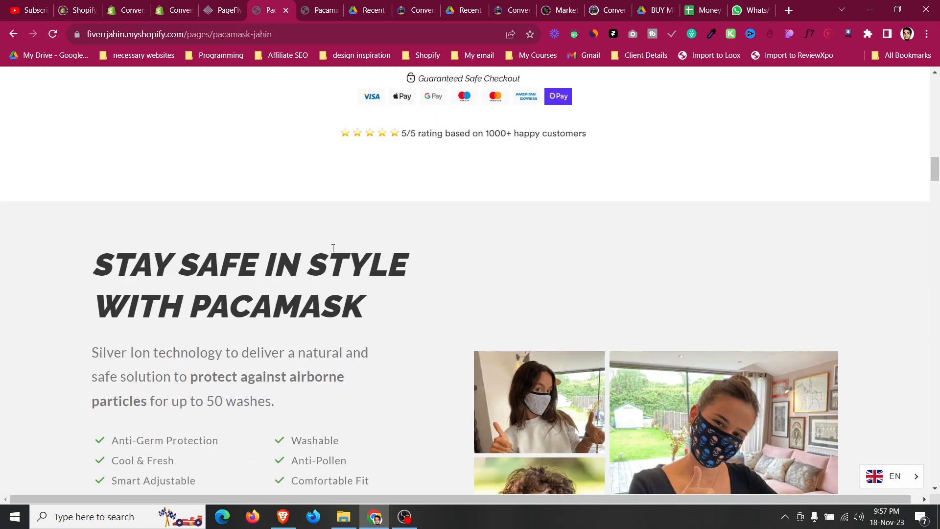
left_click(332, 5)
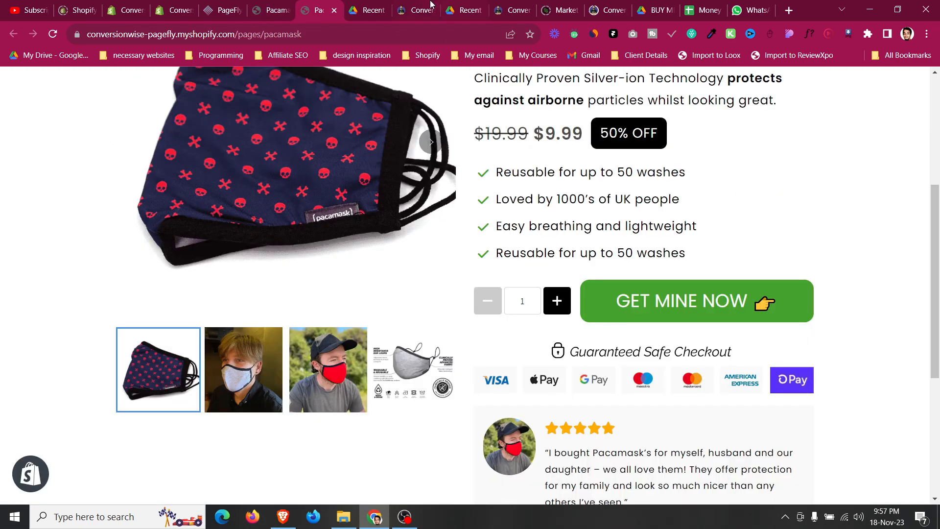
left_click(457, 4)
scroll(470, 369, "down", 10)
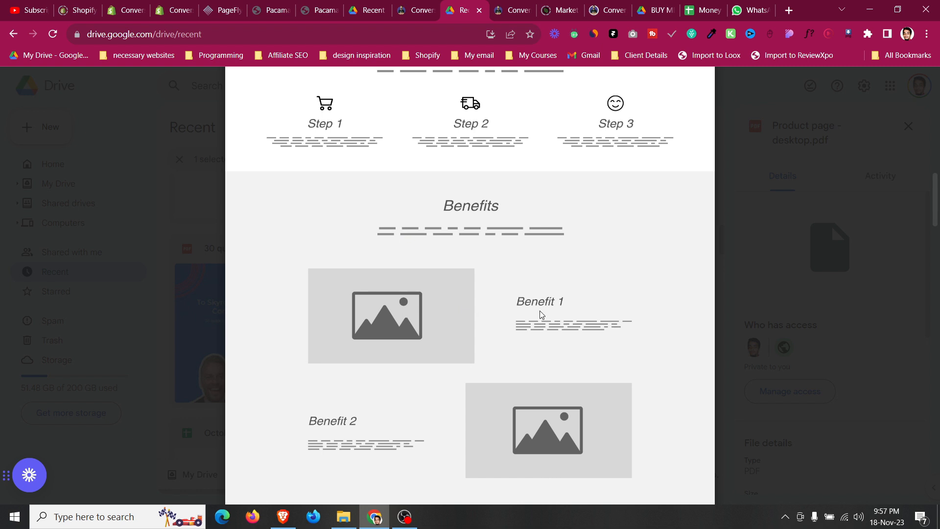
scroll(470, 332, "down", 3)
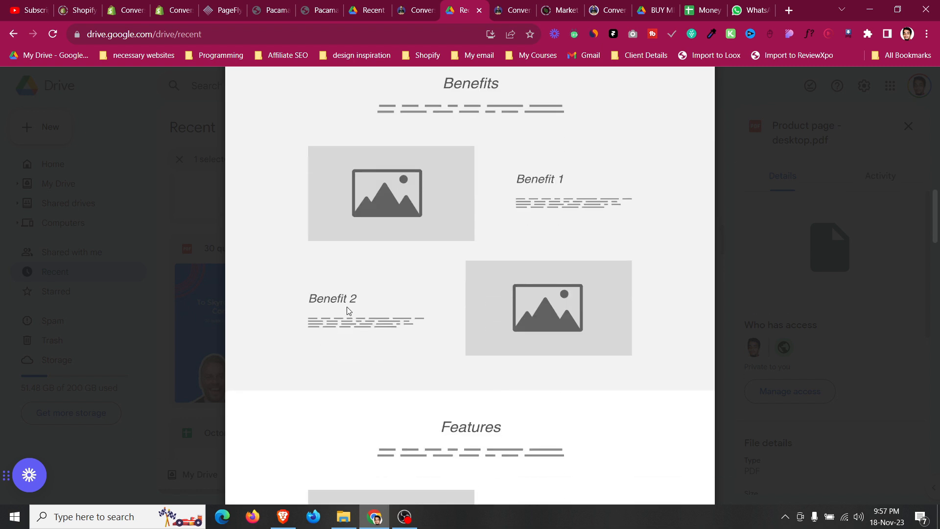
scroll(348, 311, "down", 7)
scroll(348, 311, "down", 1)
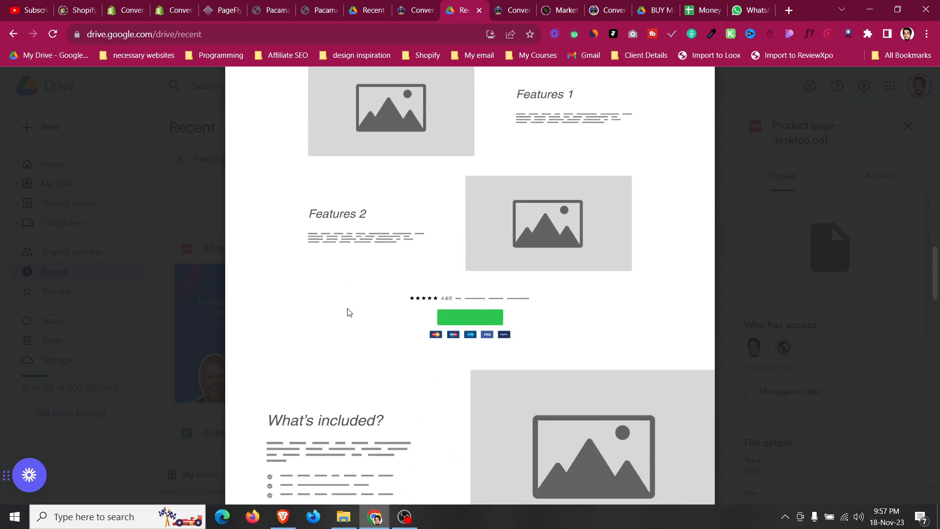
scroll(433, 334, "down", 5)
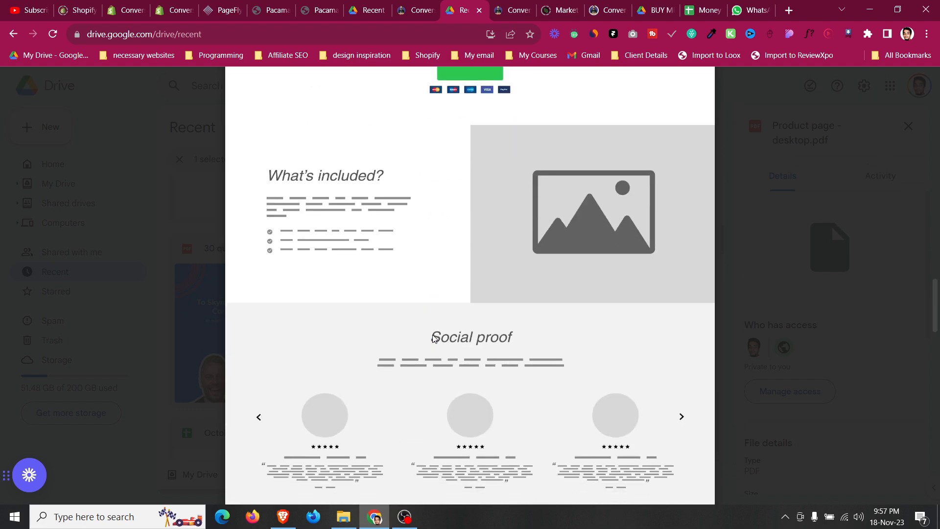
scroll(432, 338, "up", 10)
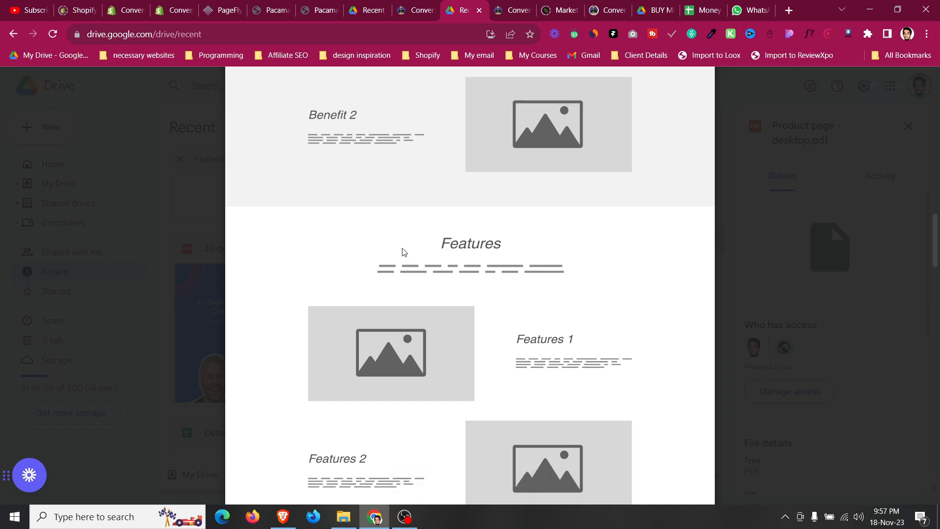
Review the live page's Stay Safe In Style section and the features page of the ATIDCOA PDF.
left_click(222, 10)
scroll(303, 251, "down", 2)
left_click(282, 6)
scroll(327, 183, "down", 5)
scroll(328, 177, "up", 3)
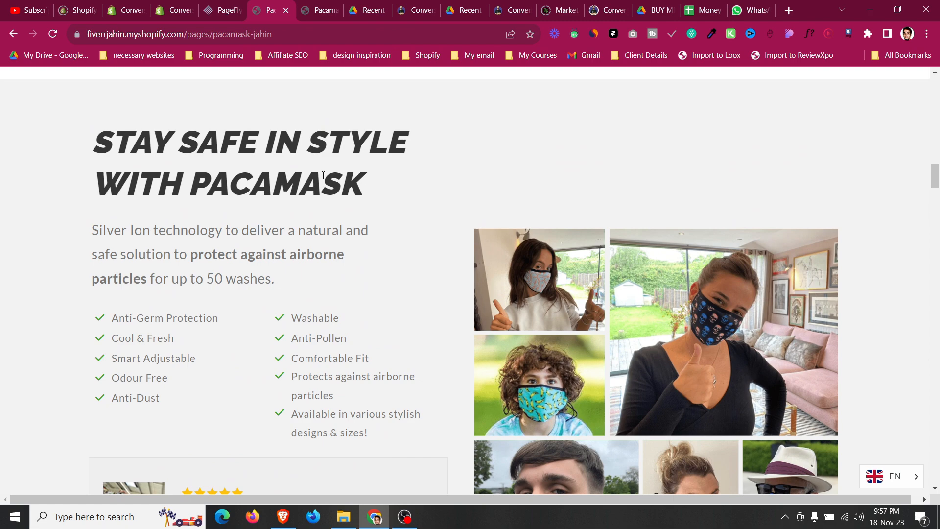
scroll(322, 174, "down", 3)
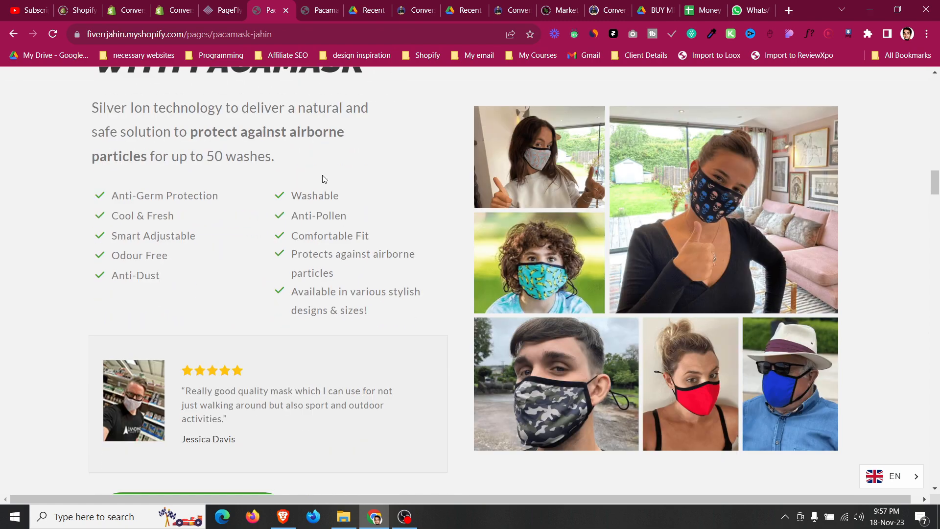
scroll(322, 175, "up", 4)
scroll(322, 179, "up", 4)
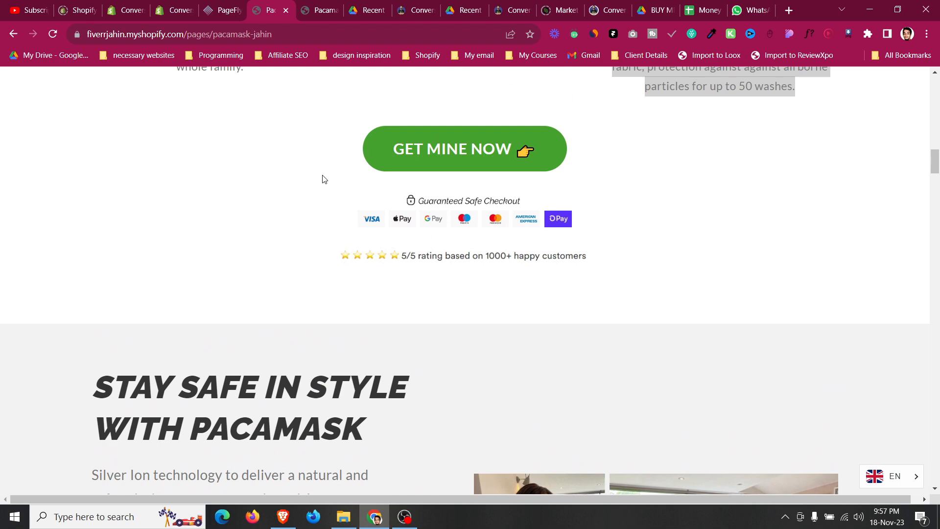
left_click(237, 6)
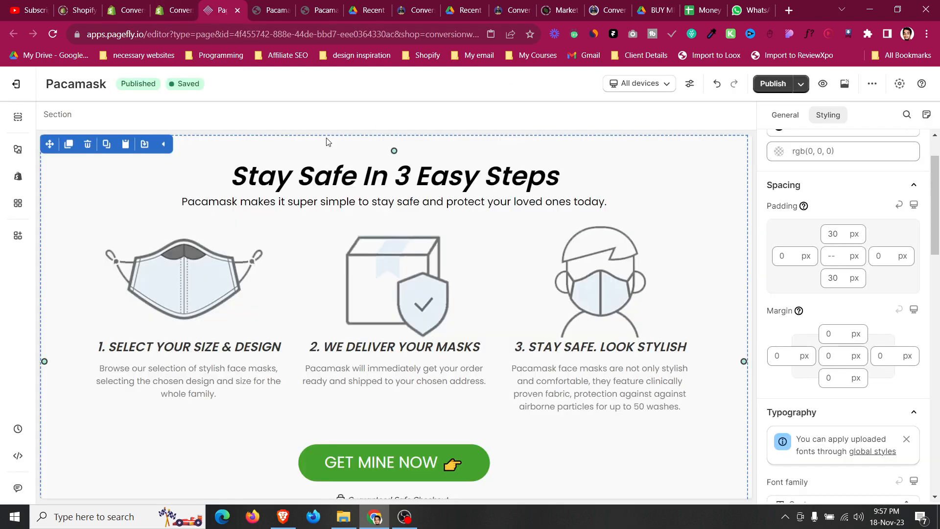
left_click(372, 7)
left_click(468, 6)
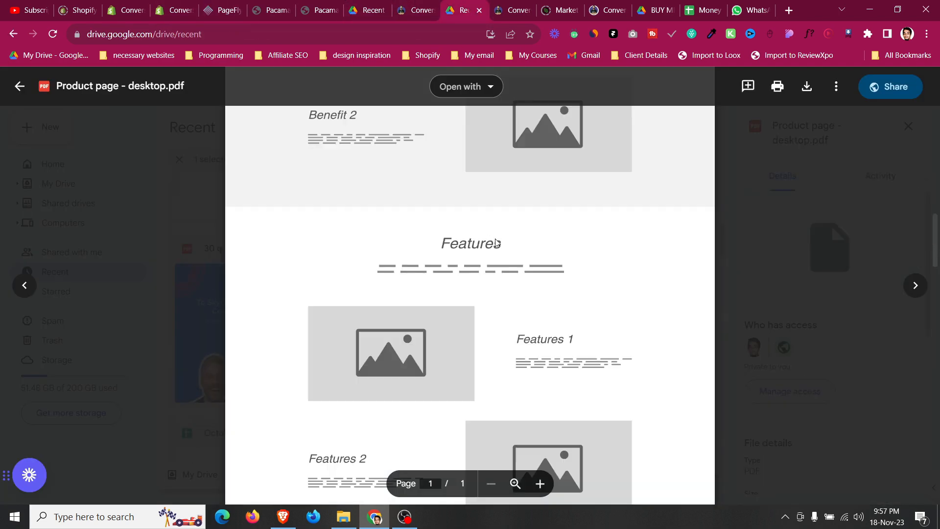
left_click(431, 7)
left_click(377, 7)
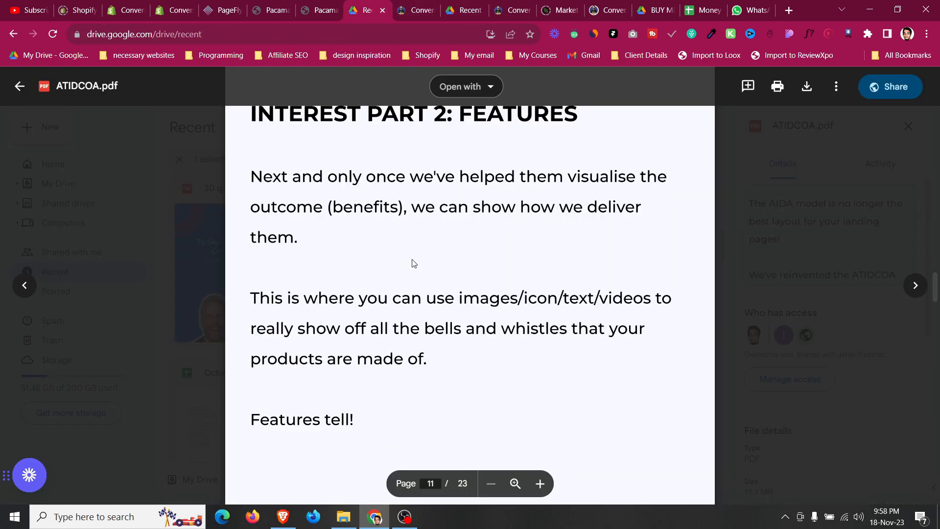
scroll(413, 262, "down", 12)
scroll(413, 266, "up", 18)
scroll(412, 267, "up", 10)
scroll(412, 267, "down", 8)
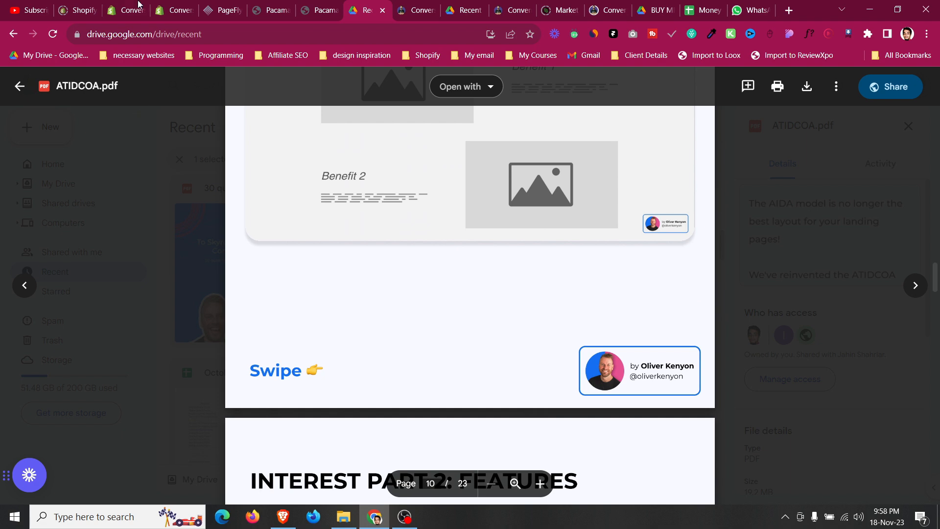
left_click(212, 6)
scroll(189, 272, "down", 3)
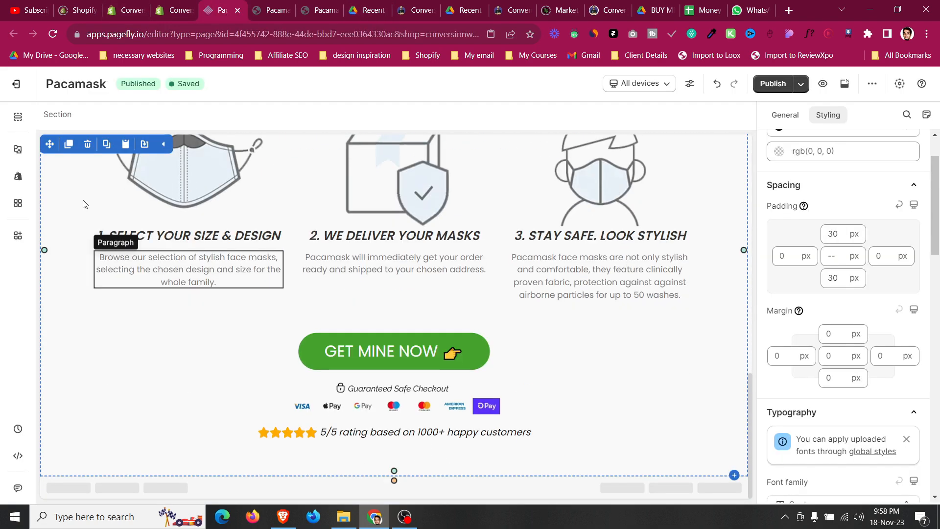
Add a new section with a row and column below the Stay Safe steps section.
left_click(19, 150)
left_click_drag(216, 140, 431, 458)
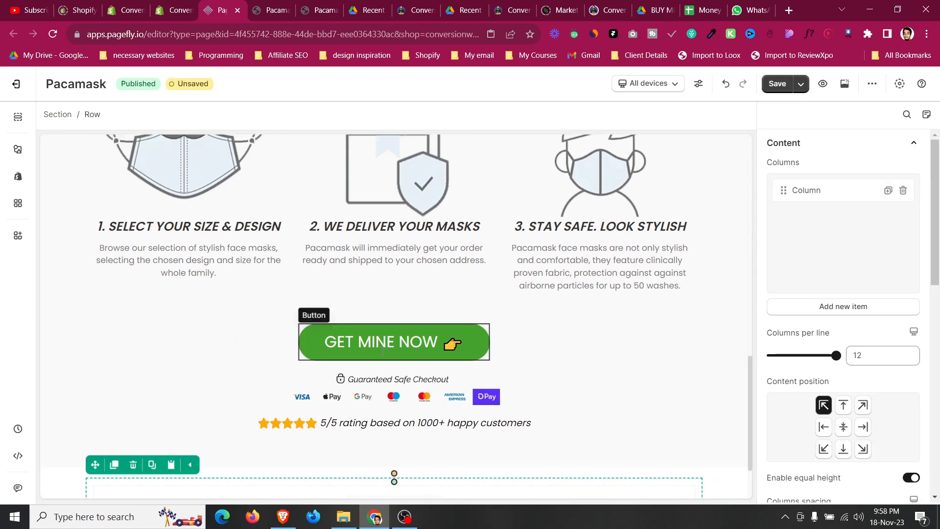
scroll(852, 259, "down", 1)
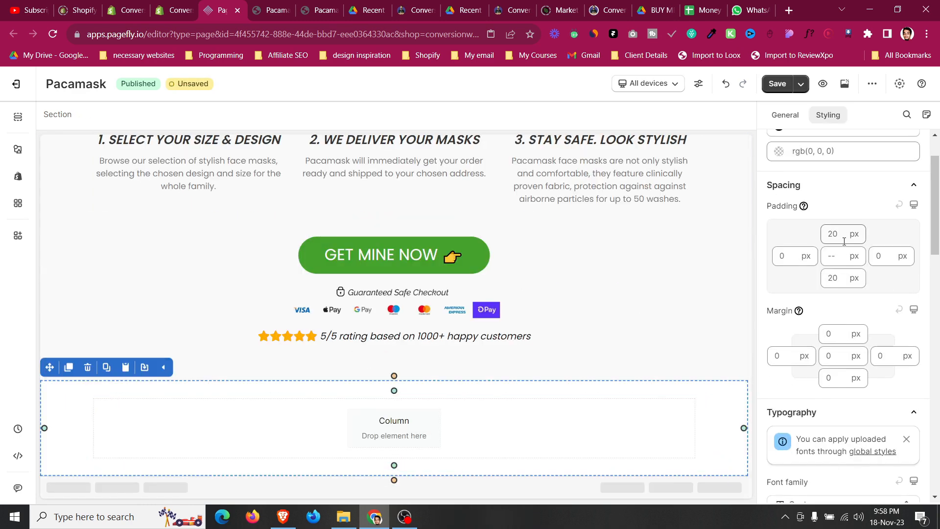
Set the new section's top and bottom padding to 30 px.
double_click(837, 232)
type("30")
double_click(839, 278)
type("30")
scroll(324, 318, "up", 5)
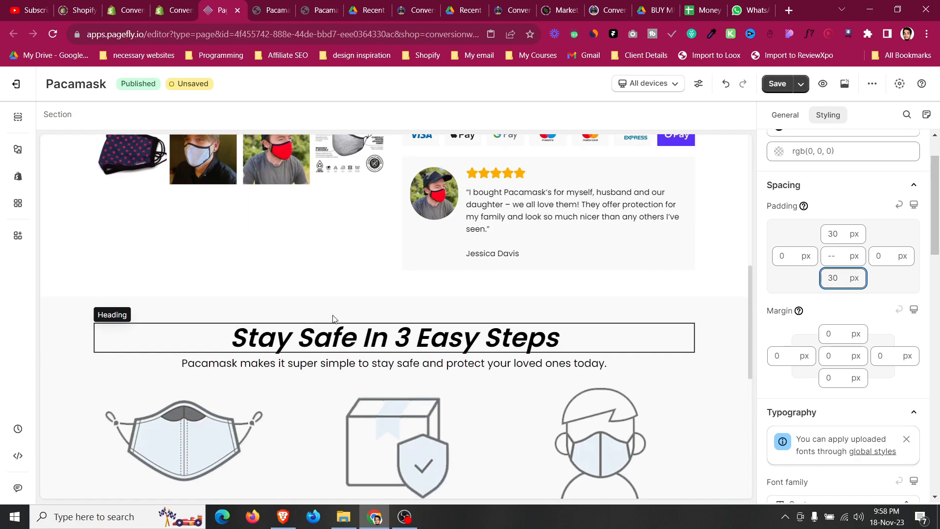
Duplicate the 'Stay Safe In 3 Easy Steps' heading and move the copy into the new section.
left_click(345, 335)
left_click(122, 310)
left_click_drag(103, 310, 394, 420)
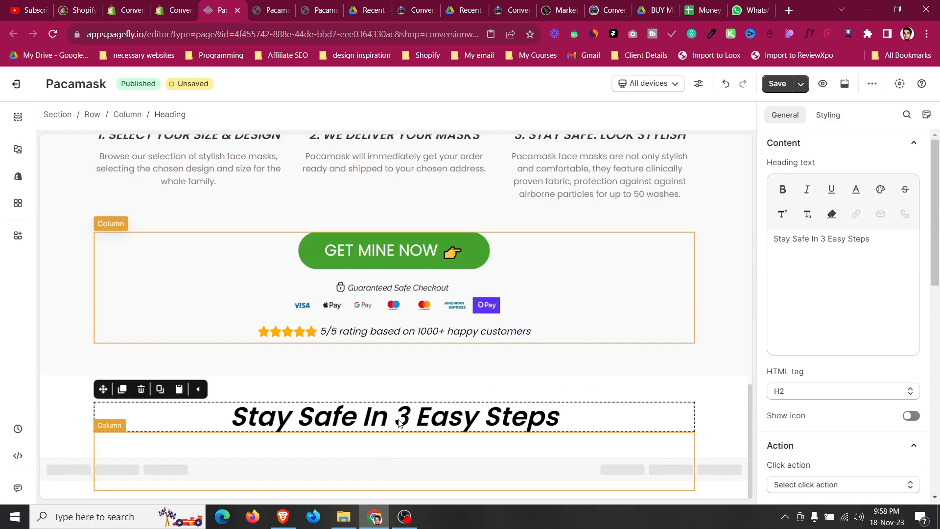
Duplicate the subtitle paragraph and move the copy into the new section below the heading.
scroll(395, 319, "up", 4)
left_click(206, 196)
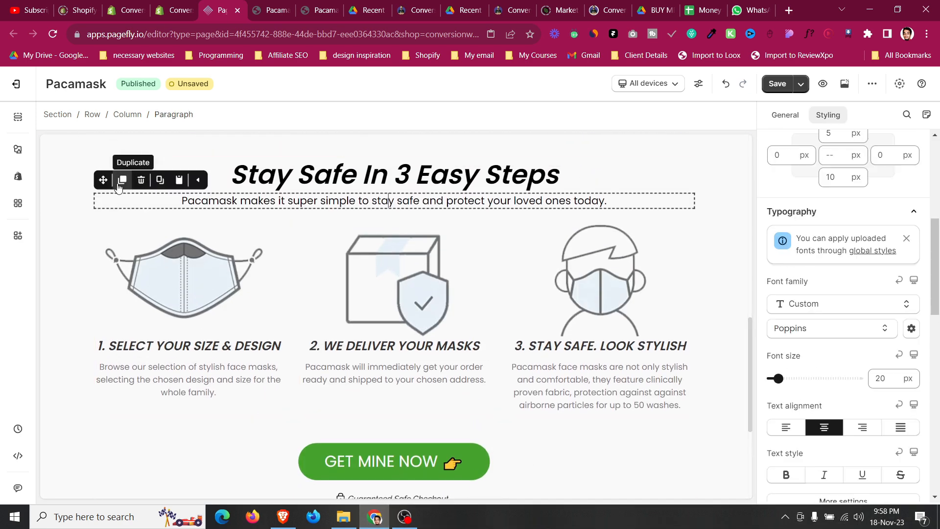
left_click(122, 179)
left_click_drag(109, 180, 385, 440)
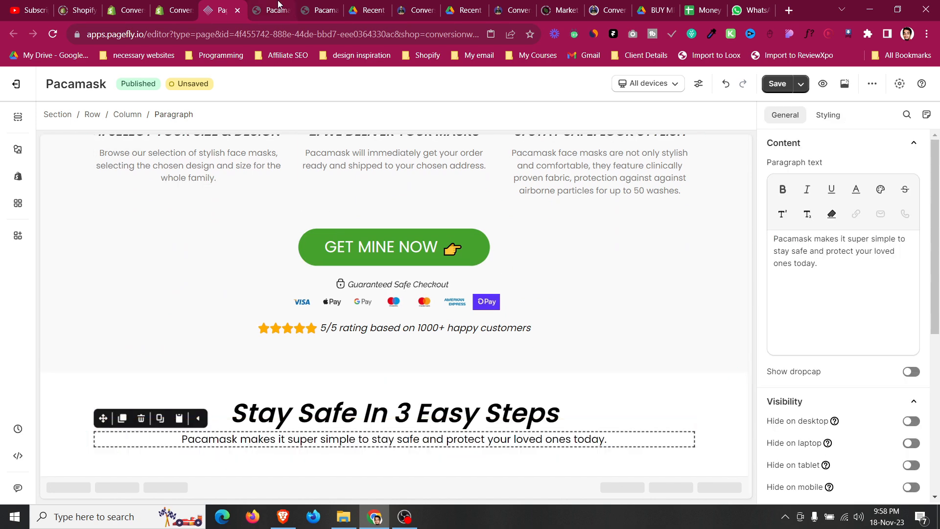
Copy the 'STAY SAFE IN STYLE WITH PACAMASK' title from the live page into the new section's heading.
left_click(278, 4)
scroll(314, 377, "down", 1)
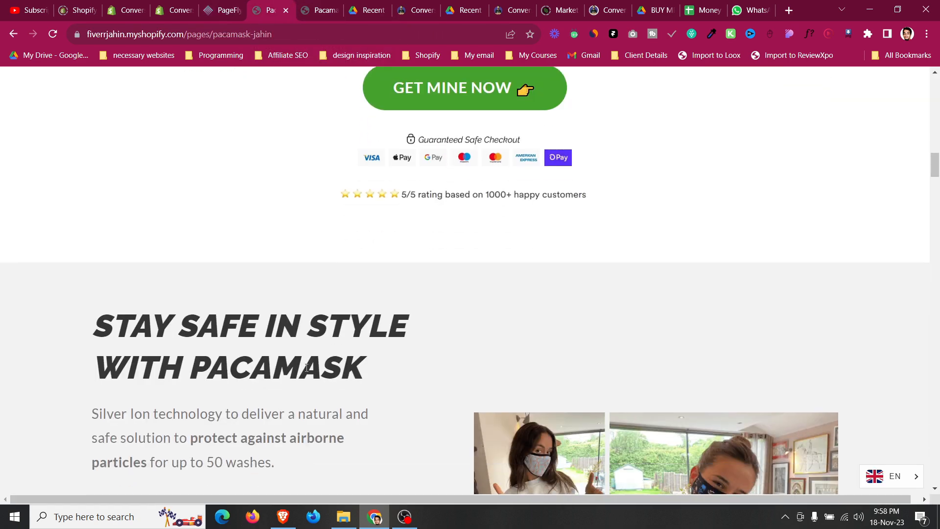
triple_click(359, 329)
key("ctrl+c")
left_click(220, 7)
left_click(504, 416)
left_click(863, 299)
key("ctrl+a")
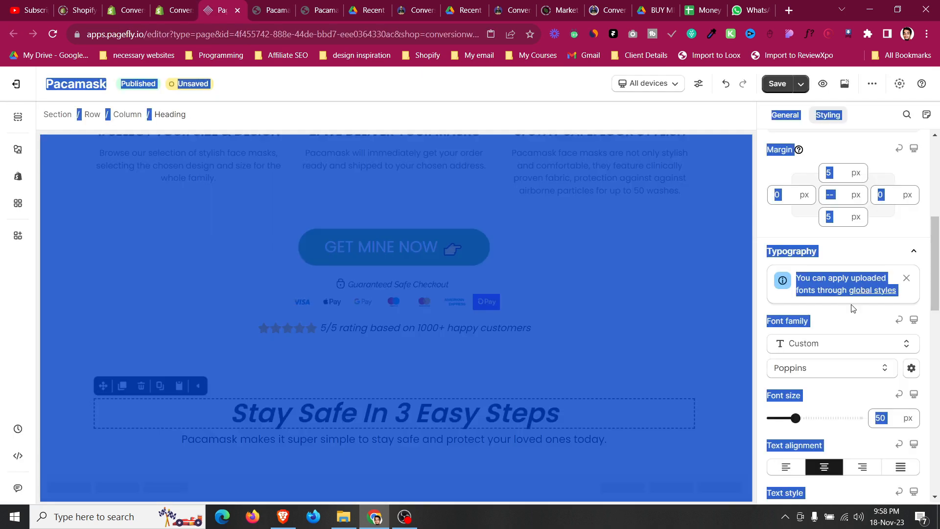
left_click(786, 115)
left_click(832, 270)
key("ctrl+a")
key("ctrl+v")
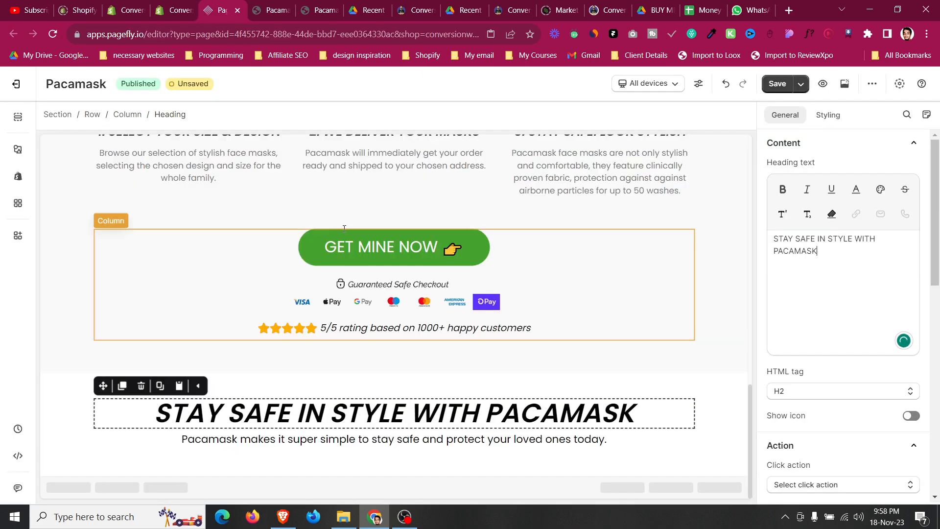
Copy the Silver Ion technology paragraph from the live page into the new section's paragraph.
left_click(267, 7)
scroll(348, 415, "down", 3)
left_click(133, 272)
left_click_drag(94, 227, 121, 227)
left_click(269, 251)
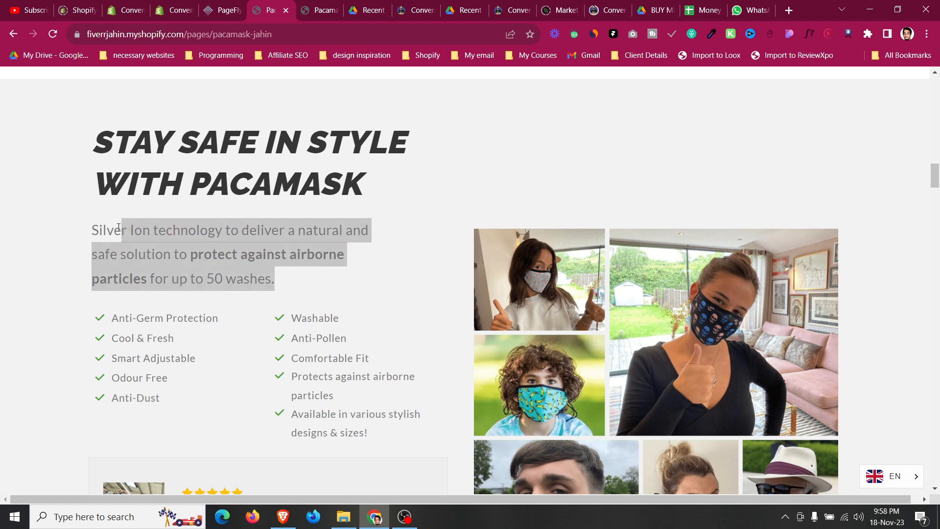
left_click(230, 6)
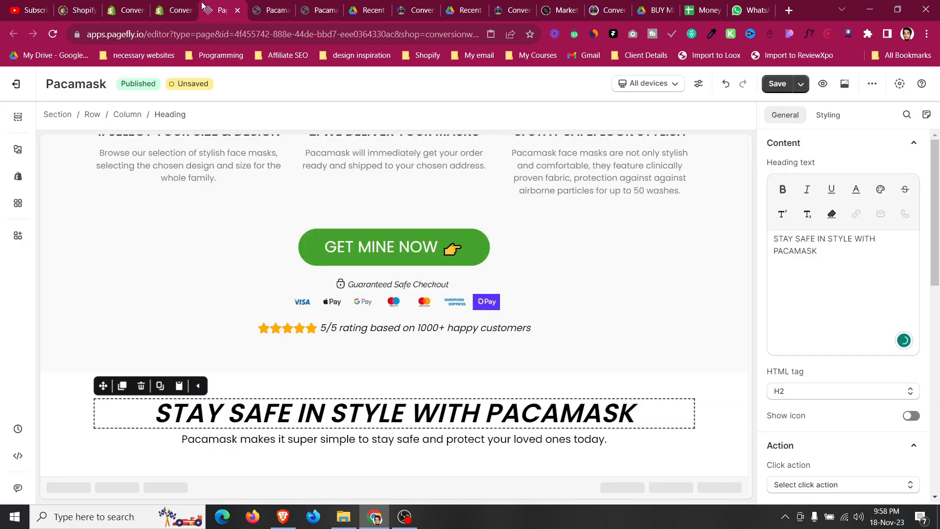
left_click(369, 437)
key("ctrl+a")
type("Silver Ion technology to deliver a natural and safe solution to protect against airborne particles for up to 50 washes.")
Examine the live page's Revolutionary Silver Ion Material Protection section and compare it with the new section.
left_click(274, 10)
scroll(409, 409, "down", 15)
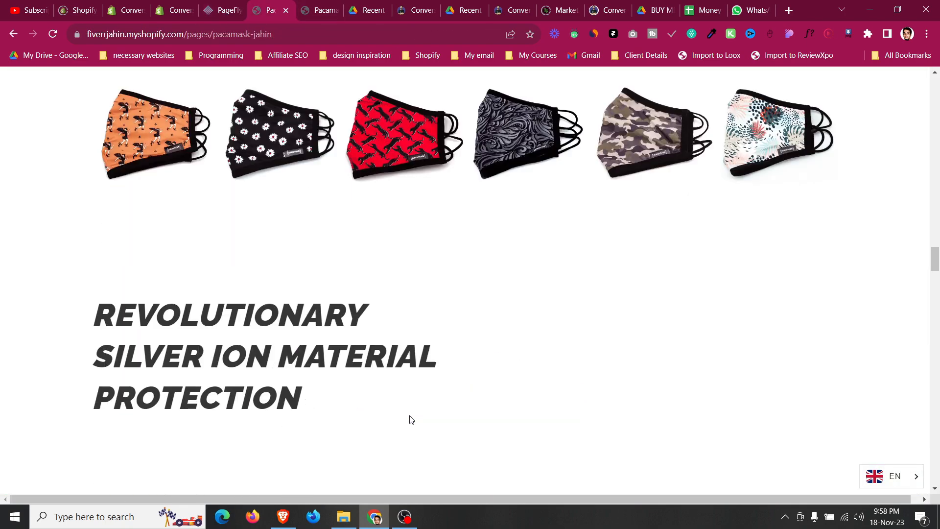
scroll(409, 420, "up", 12)
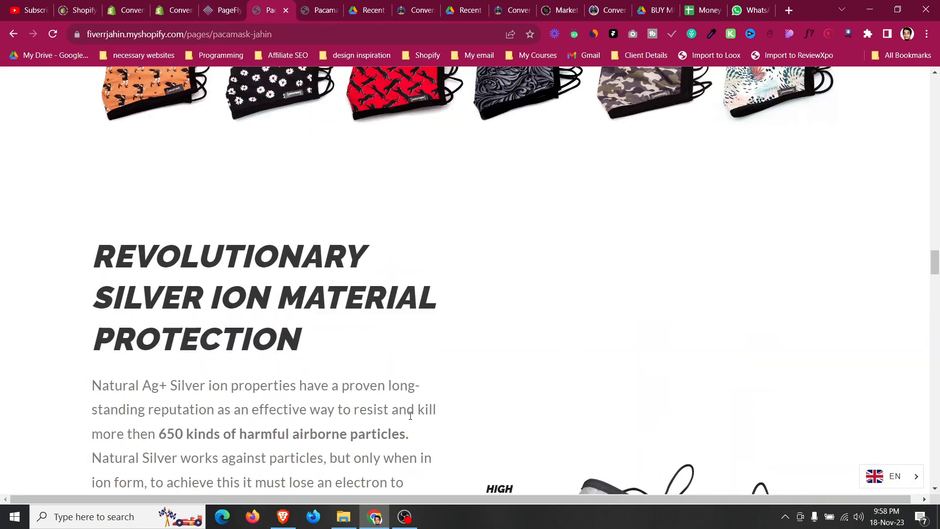
scroll(409, 419, "down", 5)
left_click(223, 10)
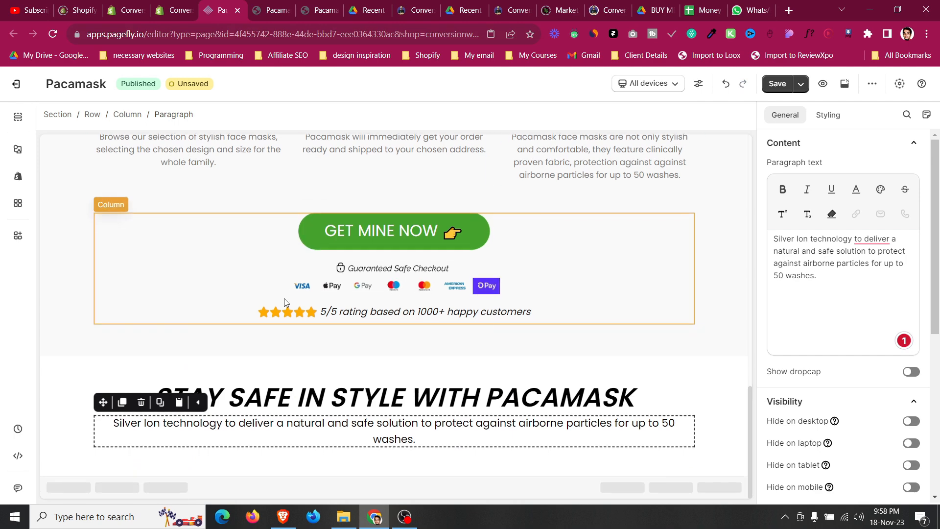
left_click(81, 419)
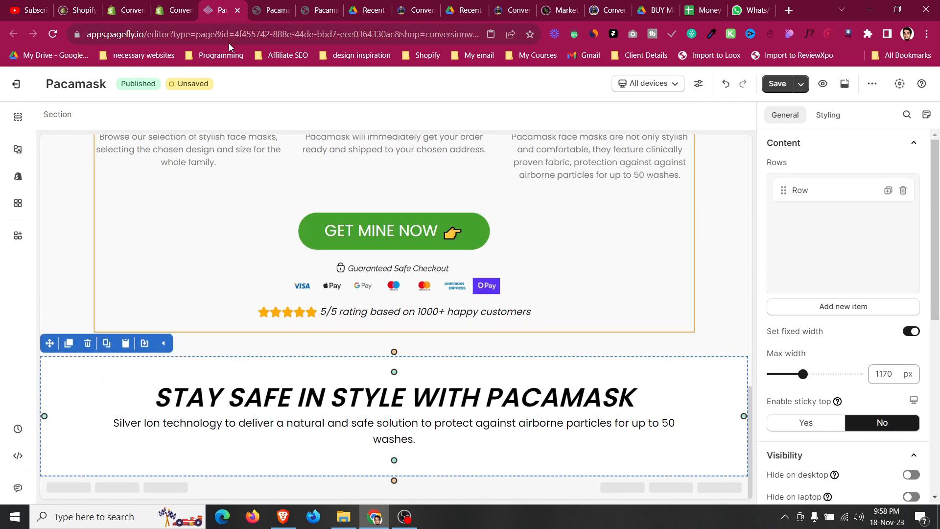
left_click(279, 6)
scroll(315, 188, "up", 2)
scroll(268, 185, "down", 1)
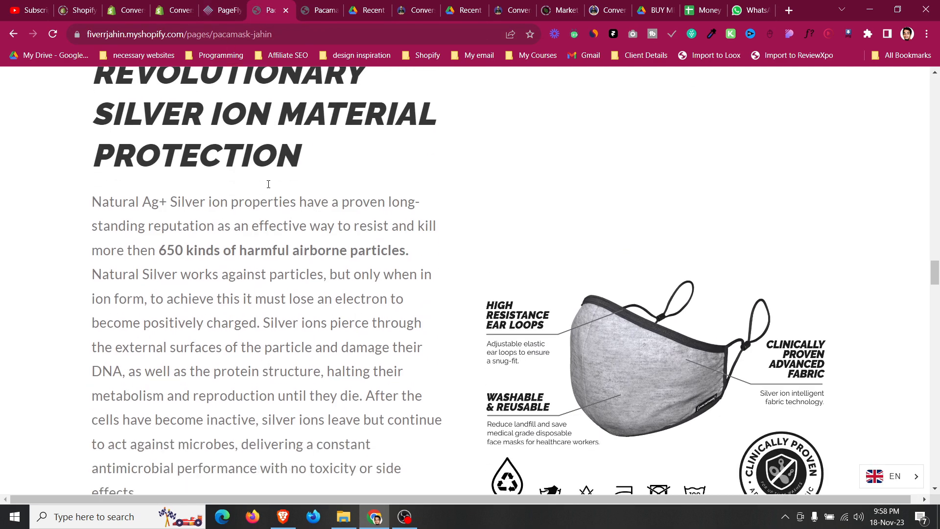
scroll(611, 365, "down", 2)
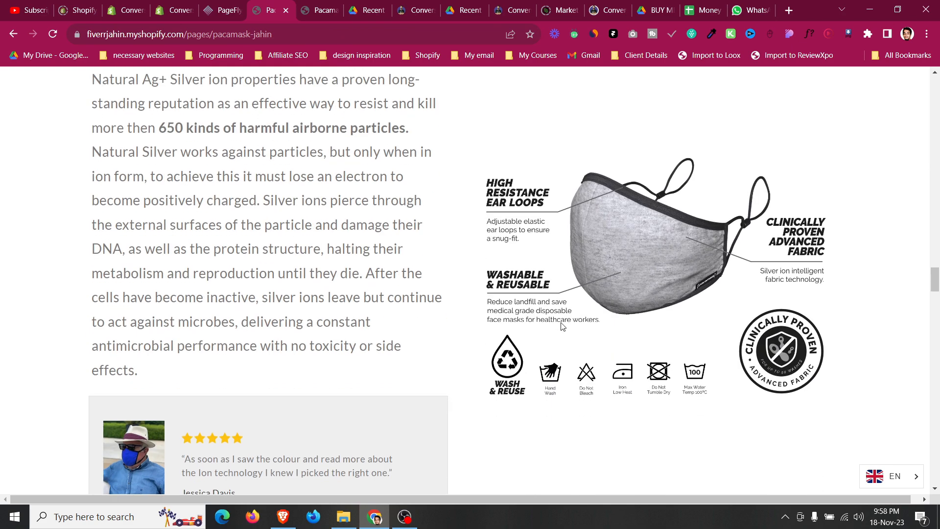
scroll(472, 304, "up", 4)
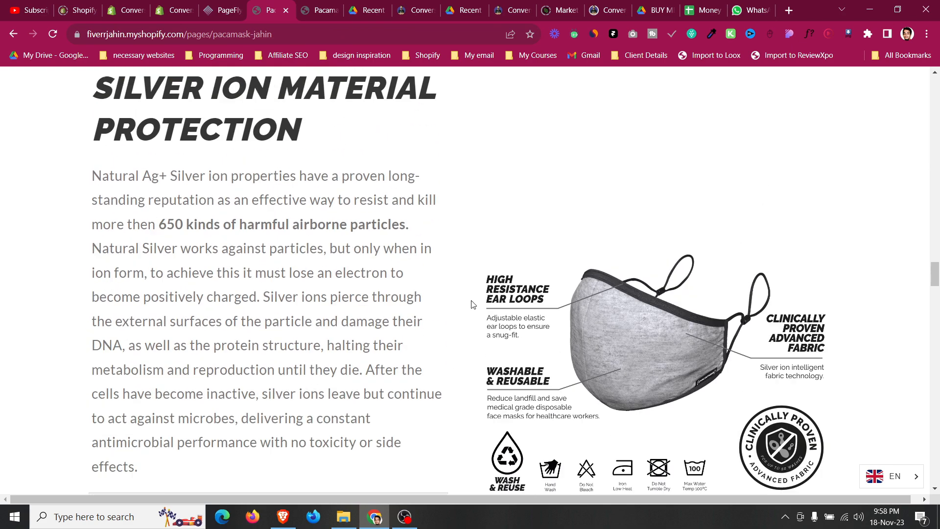
Add a two-column layout row below the heading and paragraph of the new section and set its top margin to 20 px.
left_click(228, 7)
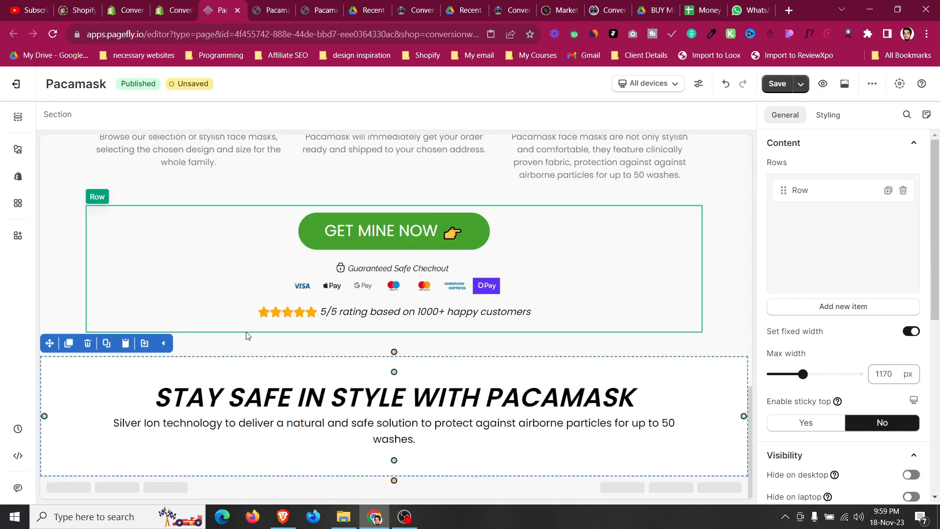
mouse_move(17, 153)
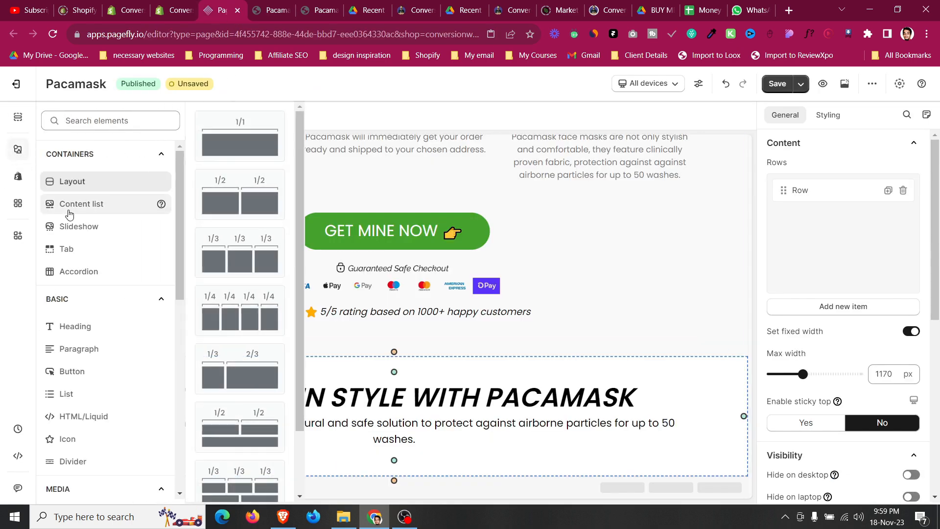
left_click_drag(216, 191, 436, 466)
scroll(833, 317, "down", 5)
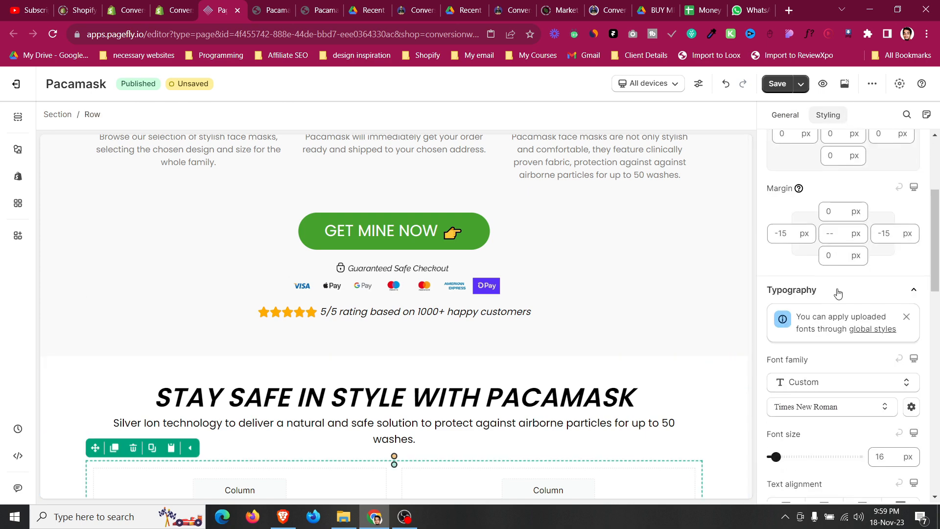
scroll(832, 210, "up", 19)
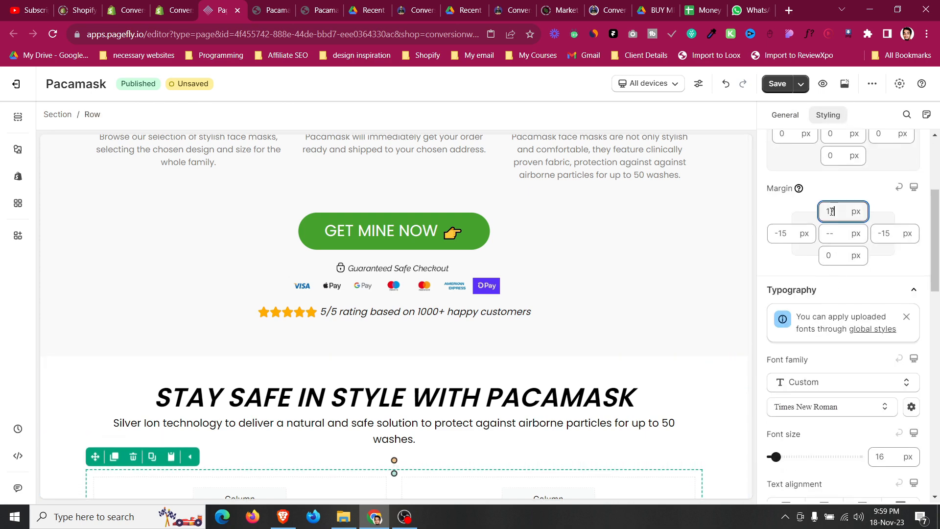
scroll(831, 212, "up", 1)
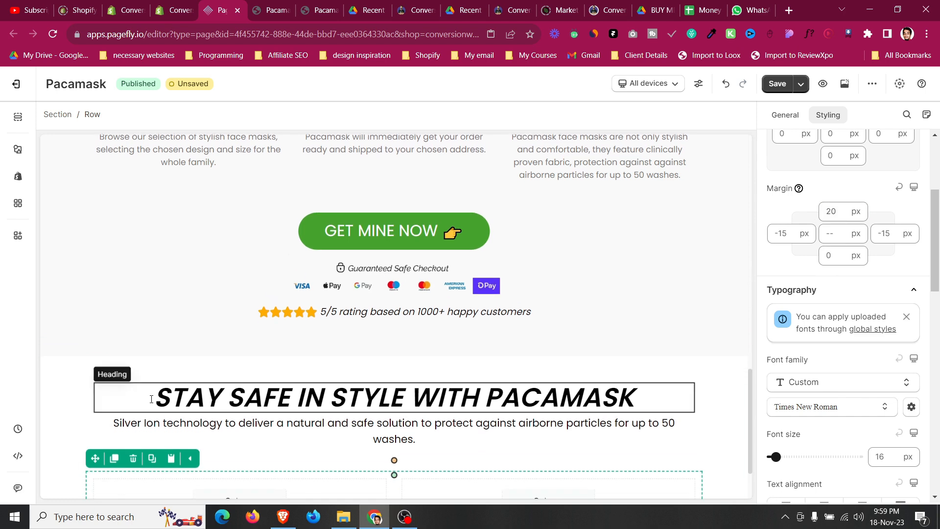
Select the section's paragraph and rows in turn to check their spacing settings.
left_click(193, 422)
scroll(126, 405, "down", 2)
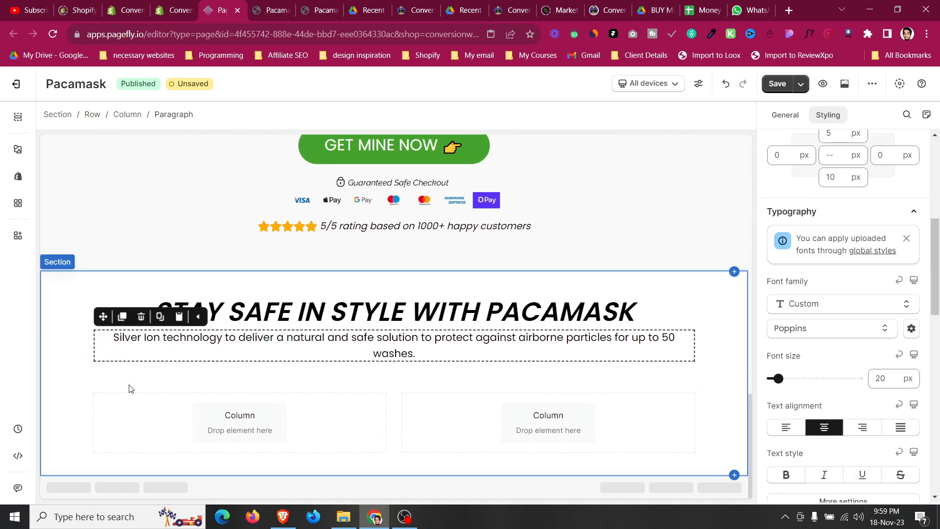
left_click(129, 390)
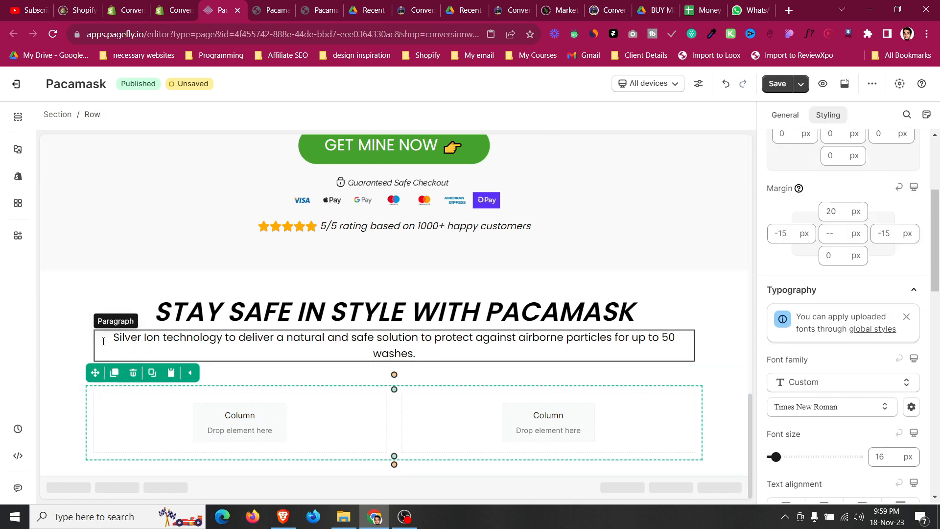
left_click(94, 304)
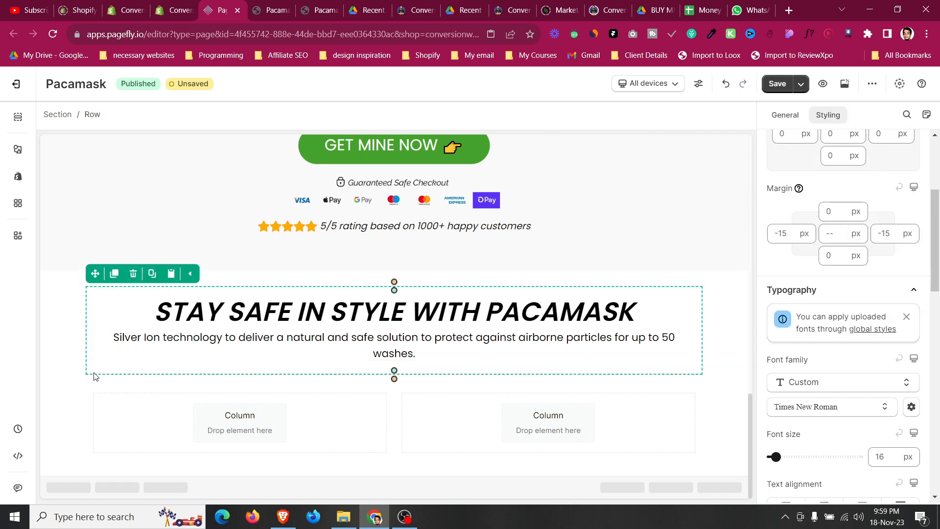
left_click(102, 394)
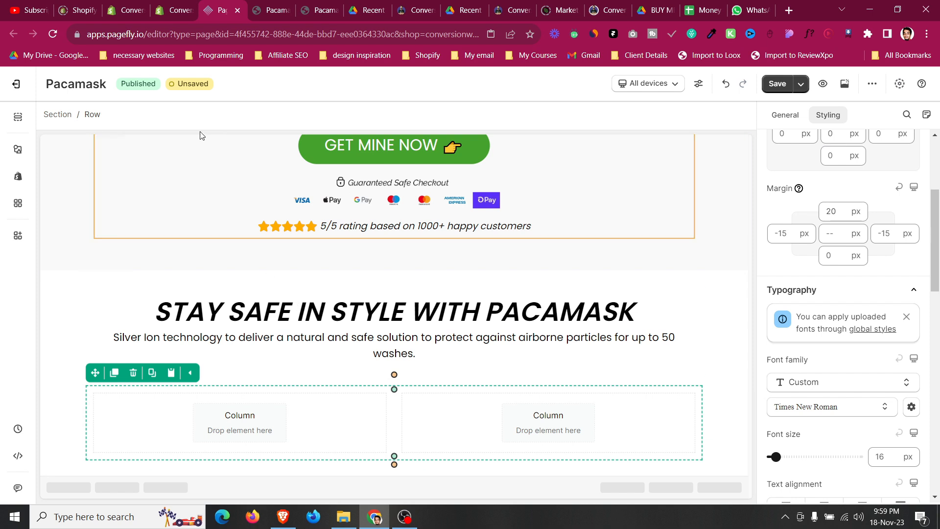
Add an image element to the row's left column and set its source to the NewScienceDiagram mask image.
left_click(18, 151)
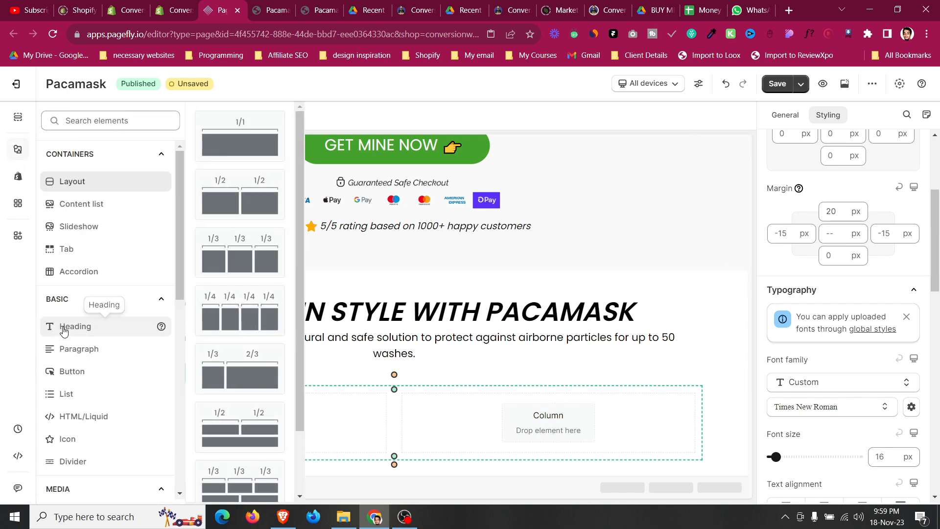
scroll(63, 325, "down", 4)
mouse_move(71, 332)
left_click_drag(281, 173, 316, 443)
left_click(785, 114)
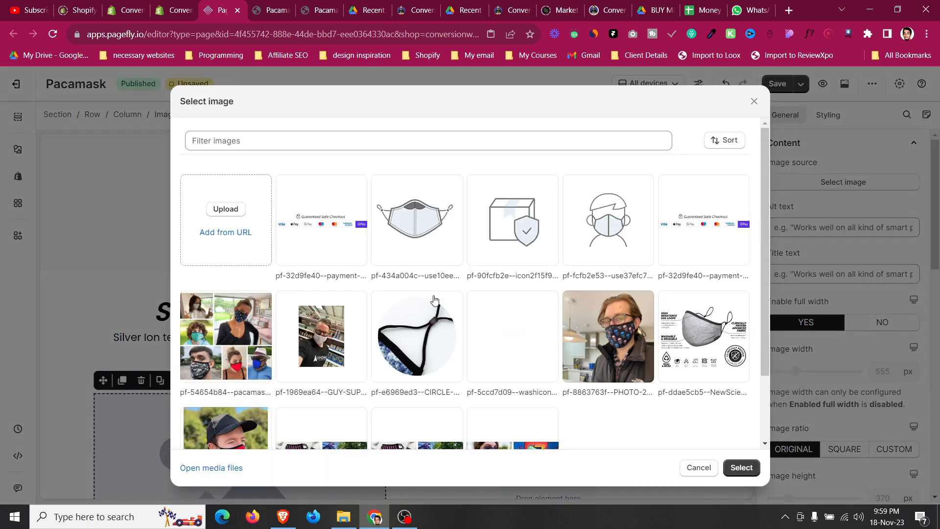
scroll(434, 300, "down", 2)
left_click(684, 311)
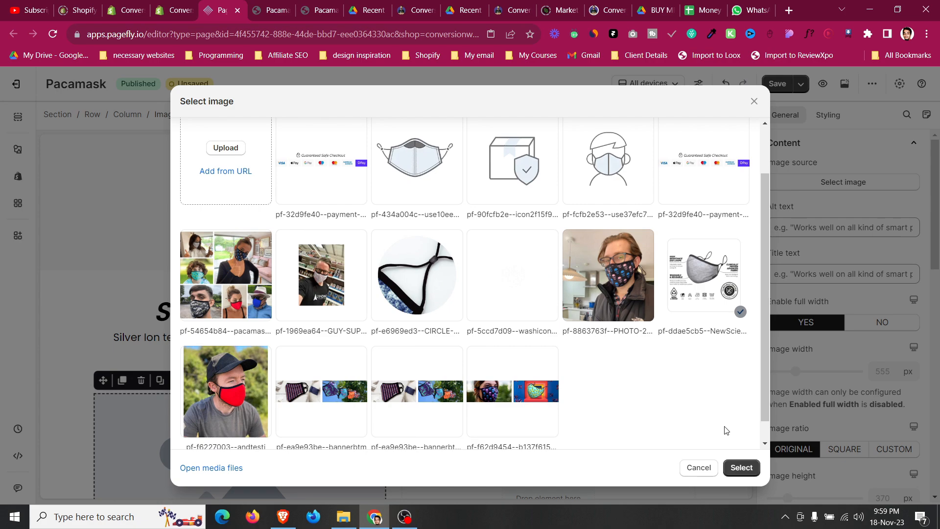
left_click(735, 471)
scroll(279, 388, "down", 3)
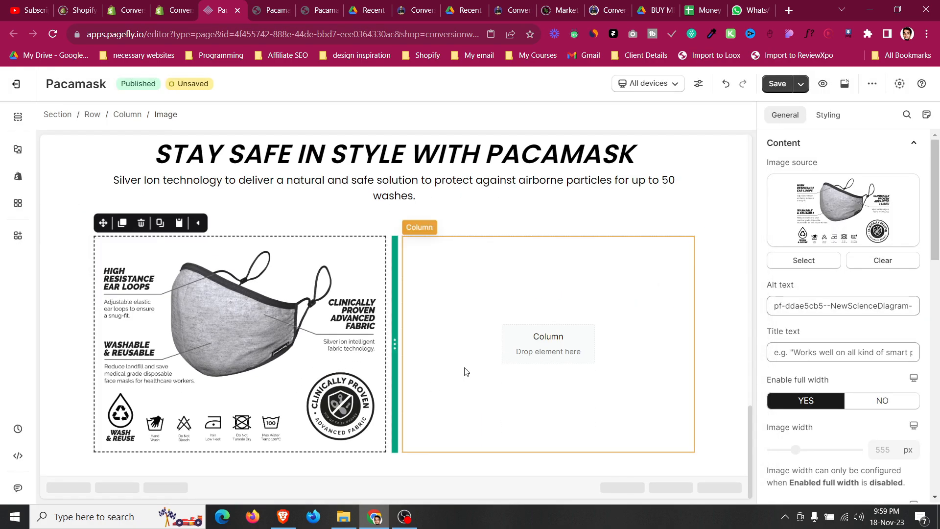
Duplicate the '1. SELECT YOUR SIZE & DESIGN' heading and move the copy into the new row's right column.
scroll(494, 353, "up", 10)
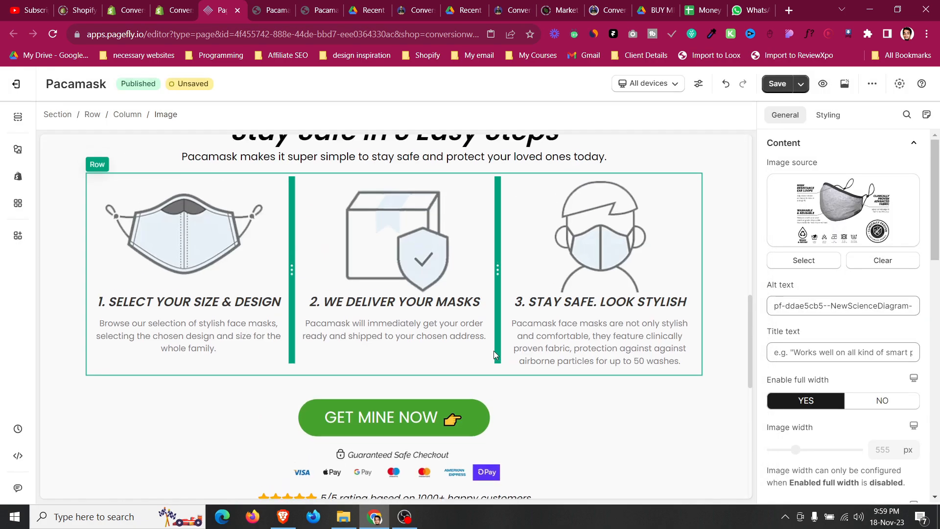
left_click(211, 351)
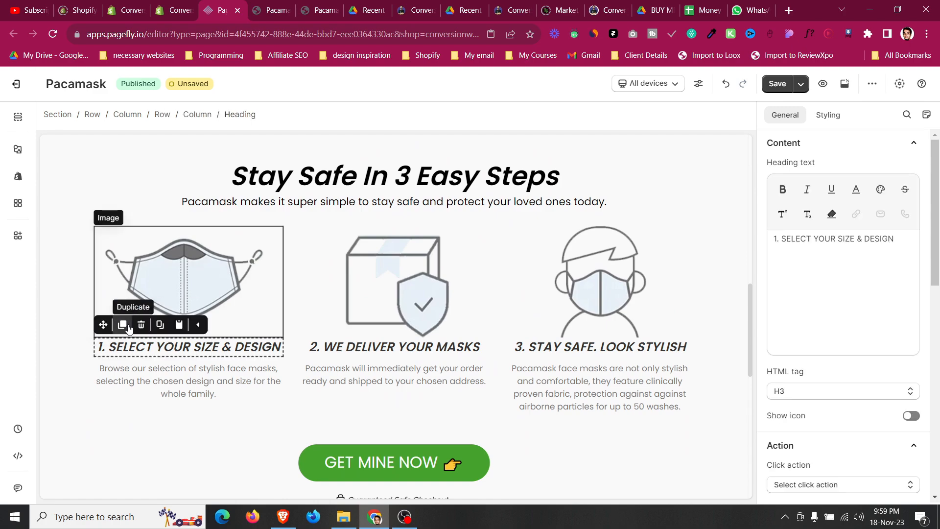
left_click(122, 324)
left_click_drag(103, 324, 510, 330)
Copy the 'REVOLUTIONARY SILVER ION MATERIAL PROTECTION' title from the live page into the copied heading.
left_click(285, 4)
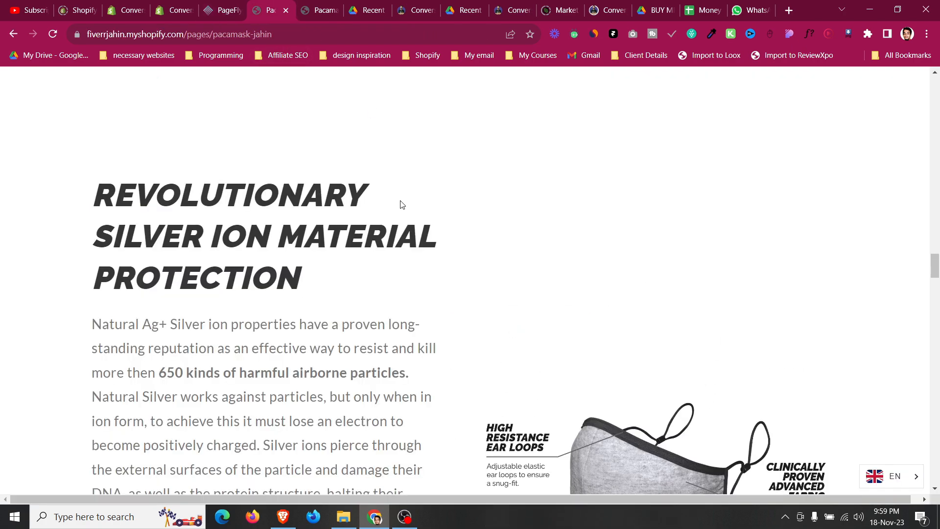
triple_click(253, 216)
key("ctrl+c")
left_click(231, 6)
triple_click(828, 248)
key("ctrl+v")
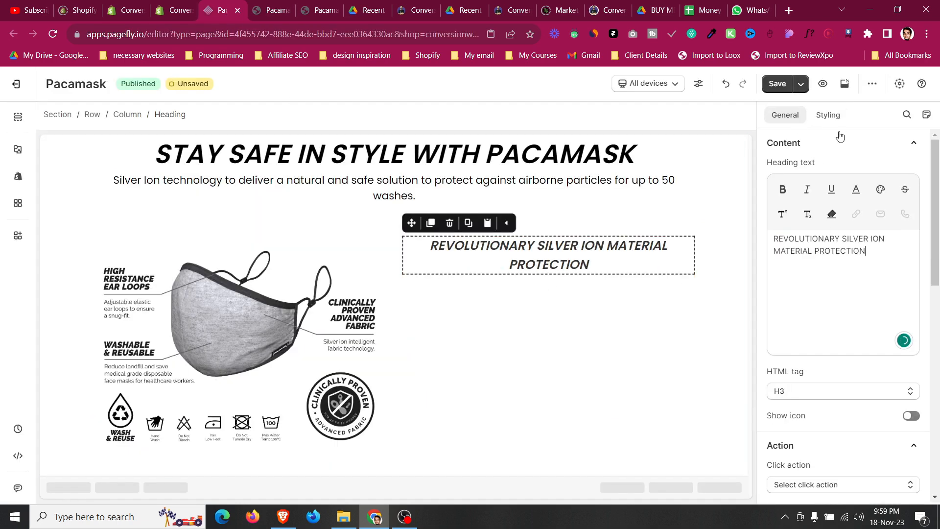
Left-align the Revolutionary Silver Ion Material Protection heading.
left_click(839, 116)
scroll(796, 316, "down", 3)
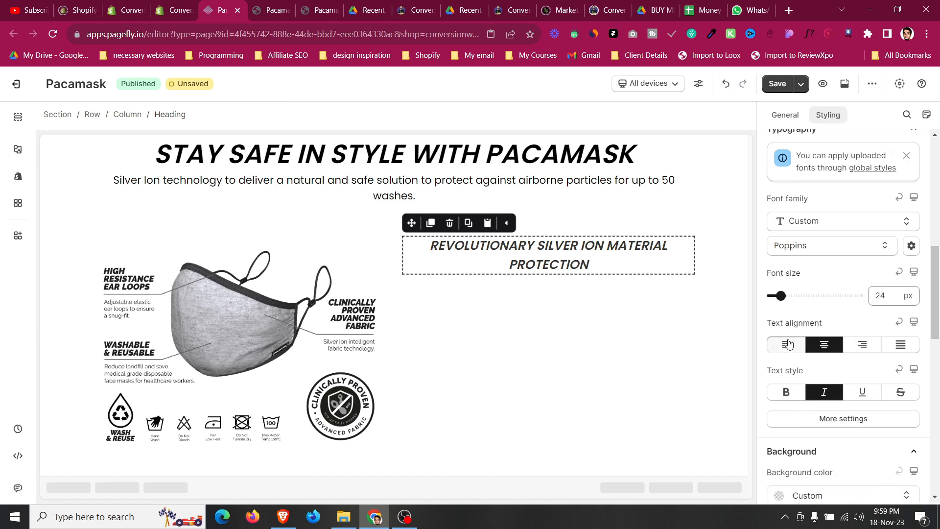
left_click(788, 344)
Duplicate the step-one description paragraph and move the copy below the new heading in the right column.
scroll(480, 342, "up", 5)
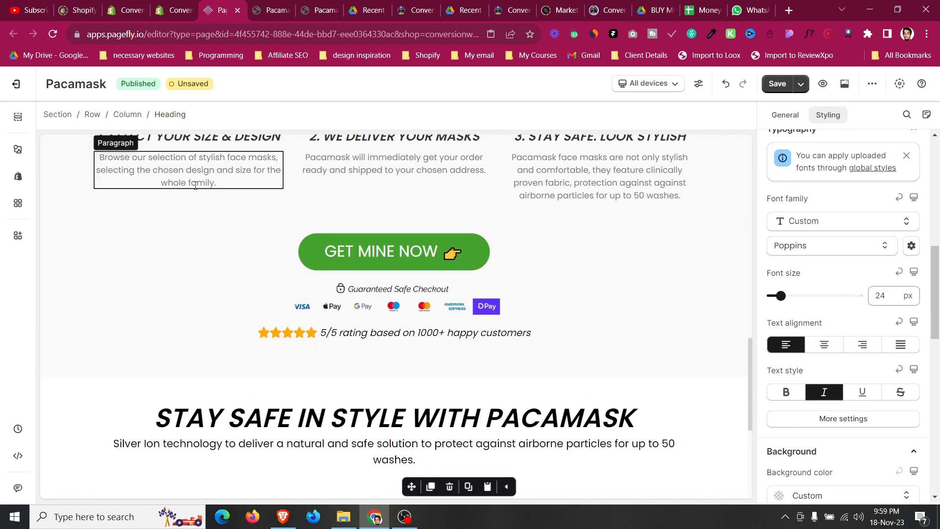
left_click(195, 185)
left_click(122, 144)
left_click_drag(102, 143, 435, 451)
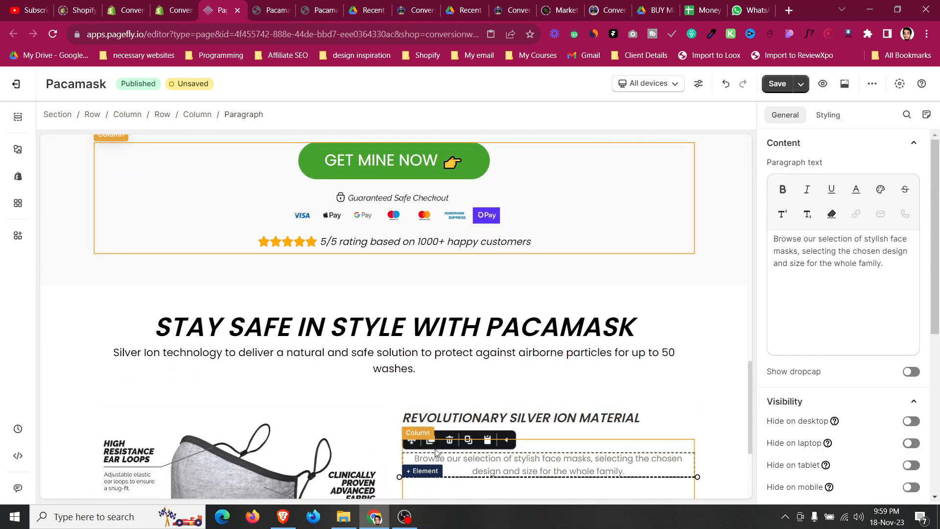
Copy the Natural Ag+ Silver ion paragraph from the live page into the copied paragraph.
left_click(295, 6)
scroll(206, 333, "down", 1)
scroll(111, 261, "down", 3)
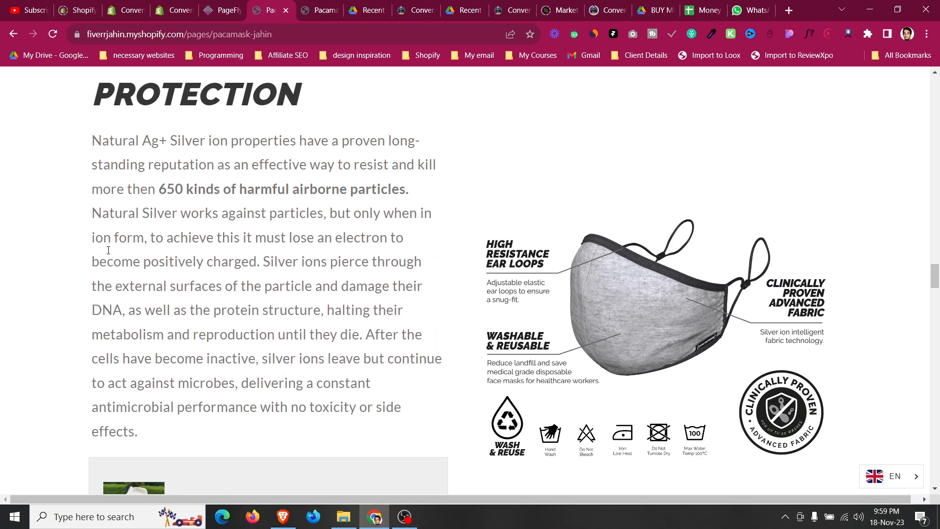
left_click_drag(90, 146, 209, 430)
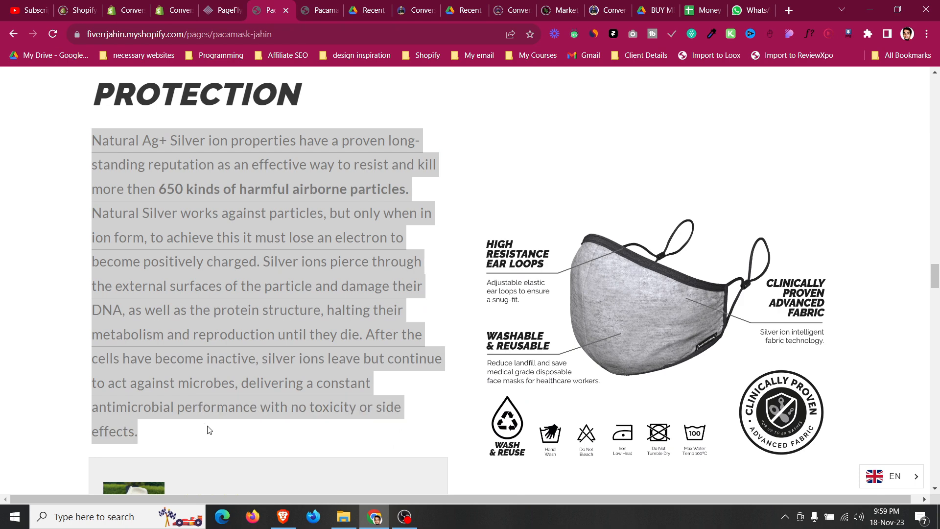
left_click(240, 6)
left_click(854, 305)
key("ctrl+a")
key("ctrl+v")
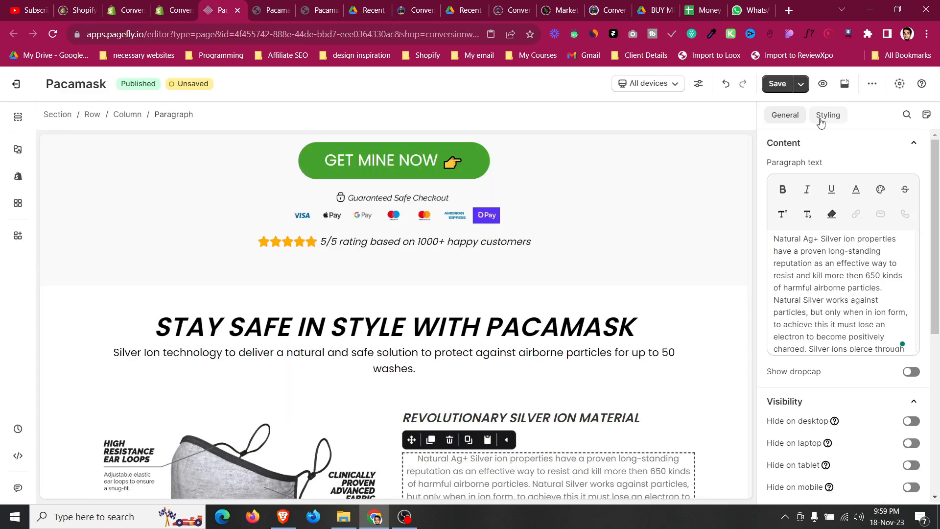
Left-align the Natural Ag+ Silver ion paragraph.
left_click(825, 118)
scroll(834, 281, "down", 2)
left_click(786, 243)
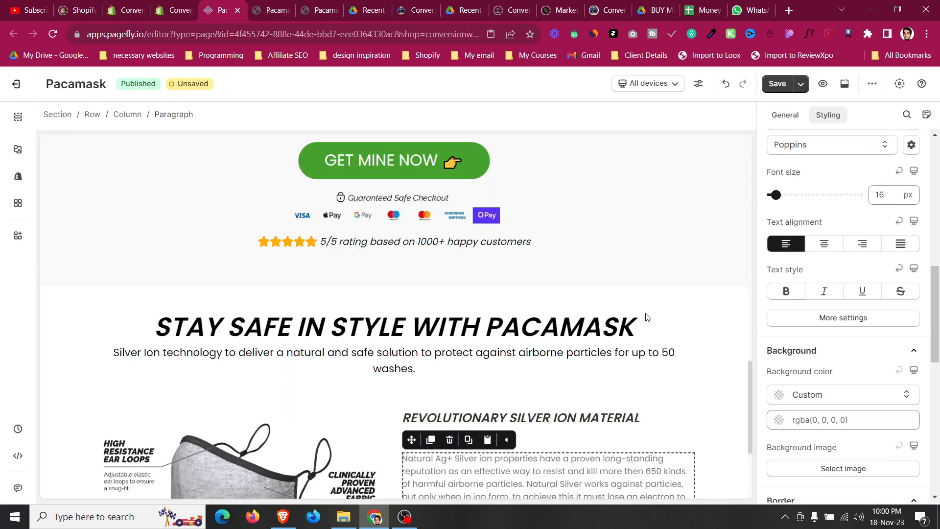
scroll(587, 391, "down", 3)
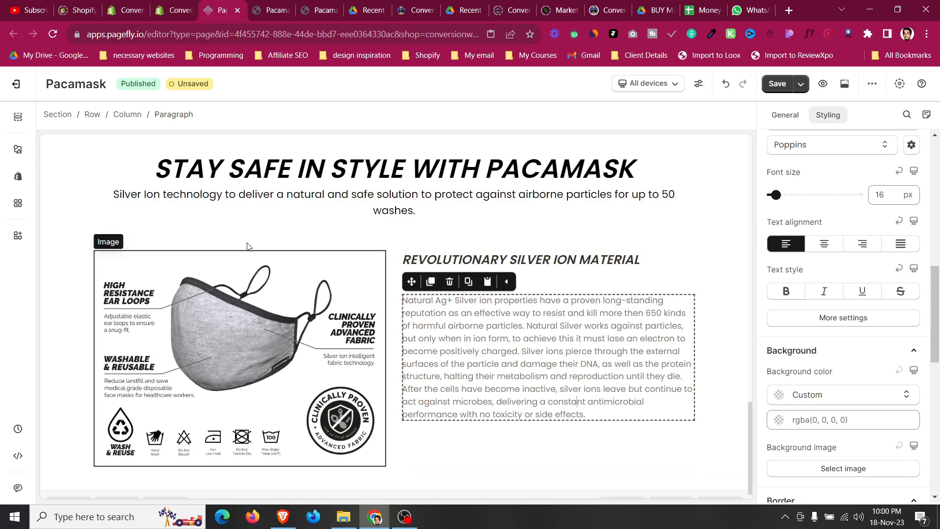
Center the image-and-text row's content vertically.
key("Escape")
left_click(785, 115)
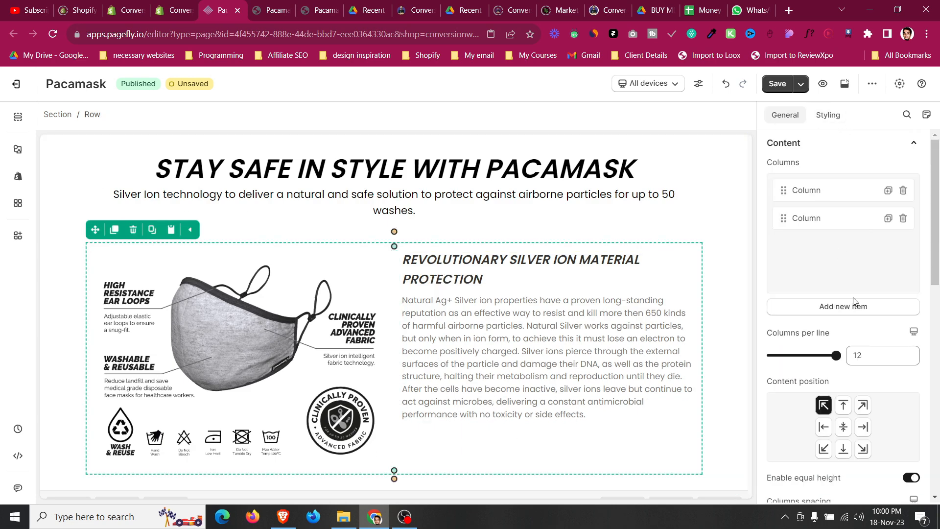
left_click(842, 425)
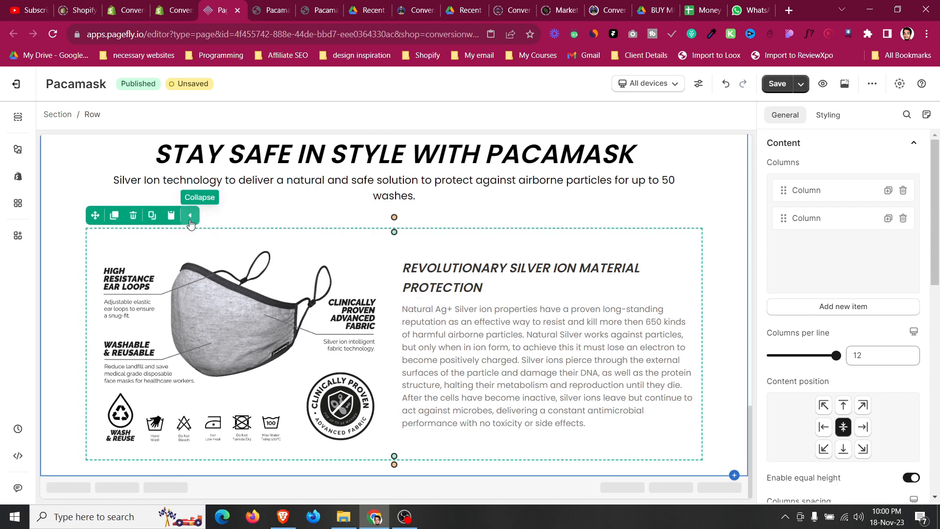
Review the Benefits layout page of the ATIDCOA PDF in Google Drive.
left_click(261, 5)
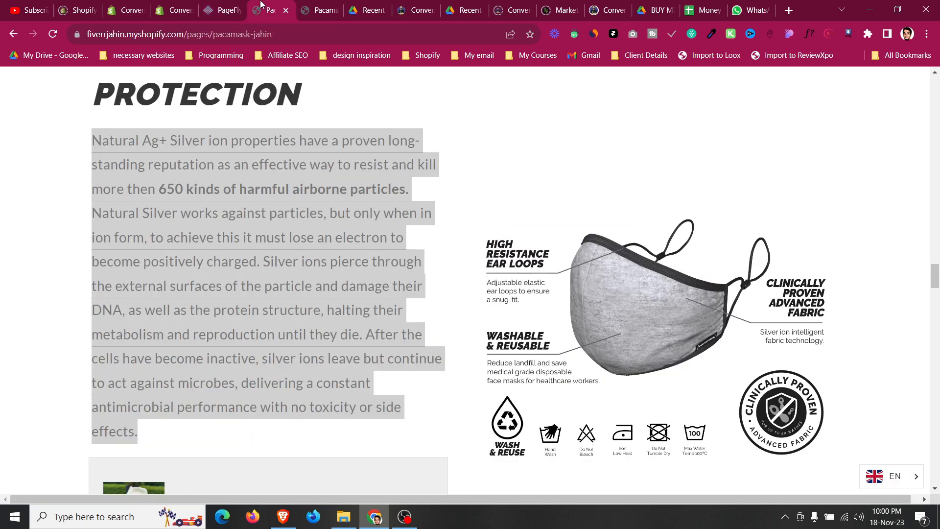
left_click(420, 5)
left_click(384, 4)
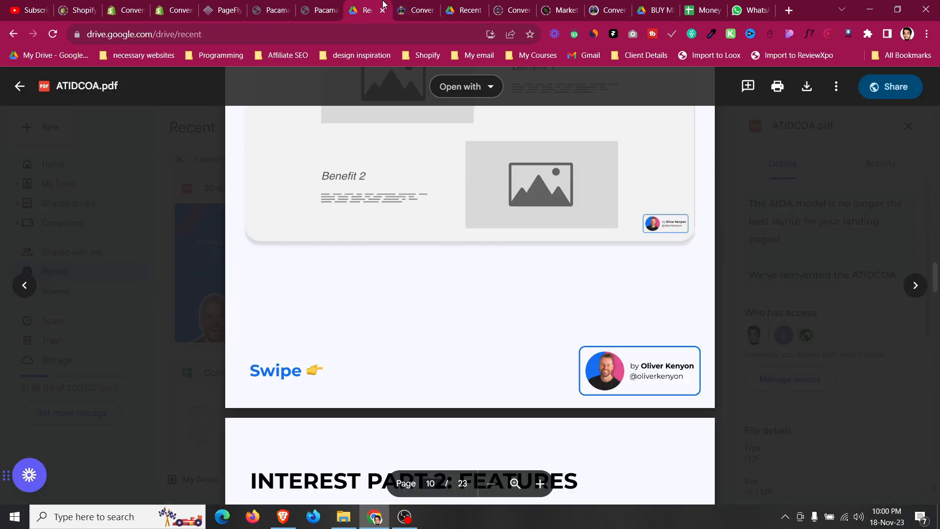
scroll(413, 240, "up", 5)
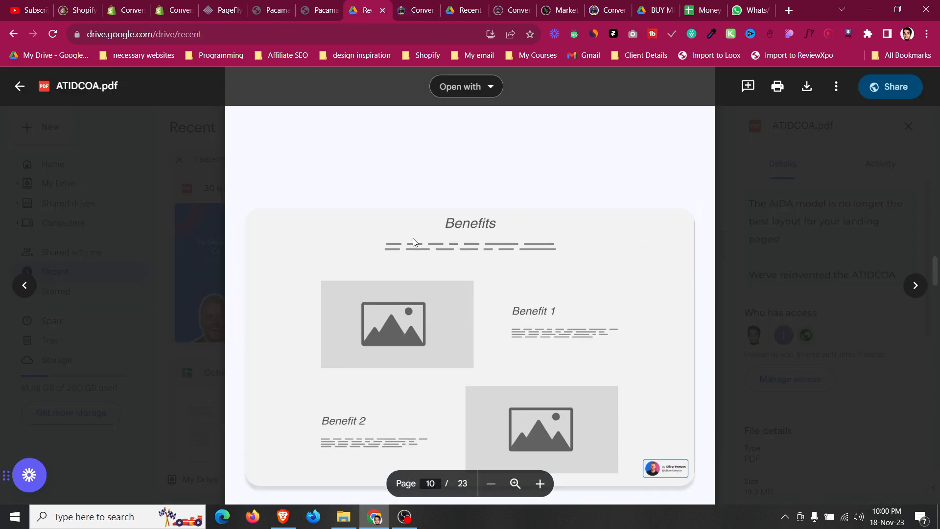
left_click(245, 8)
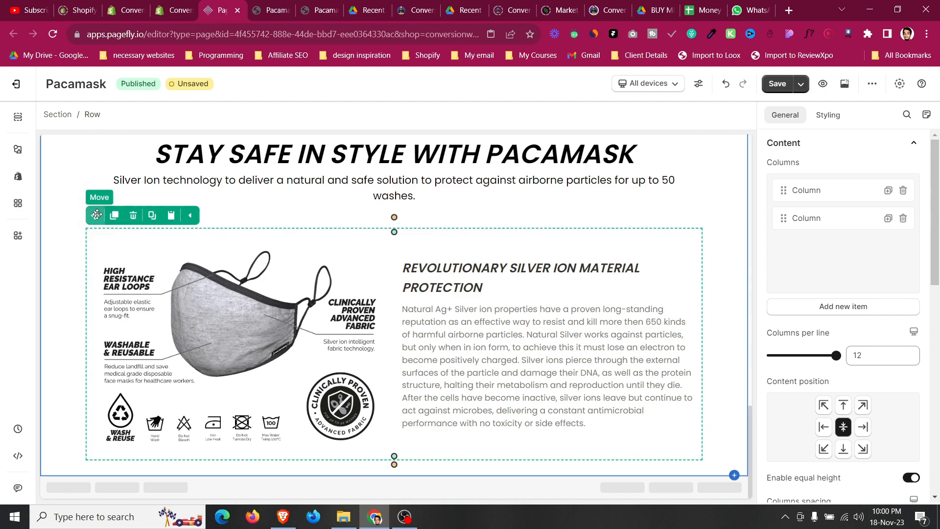
Duplicate the image-and-text row and set the copy's top margin to 10 px.
left_click(114, 217)
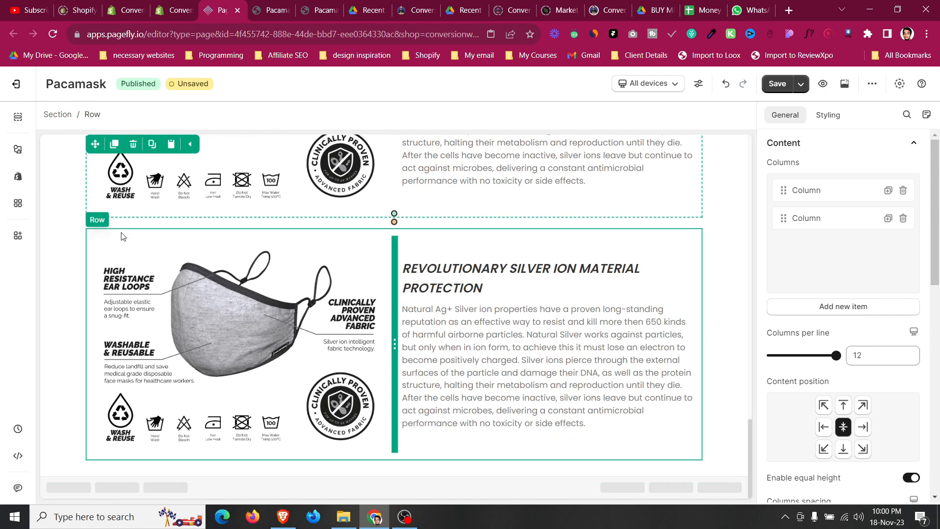
scroll(842, 281, "down", 5)
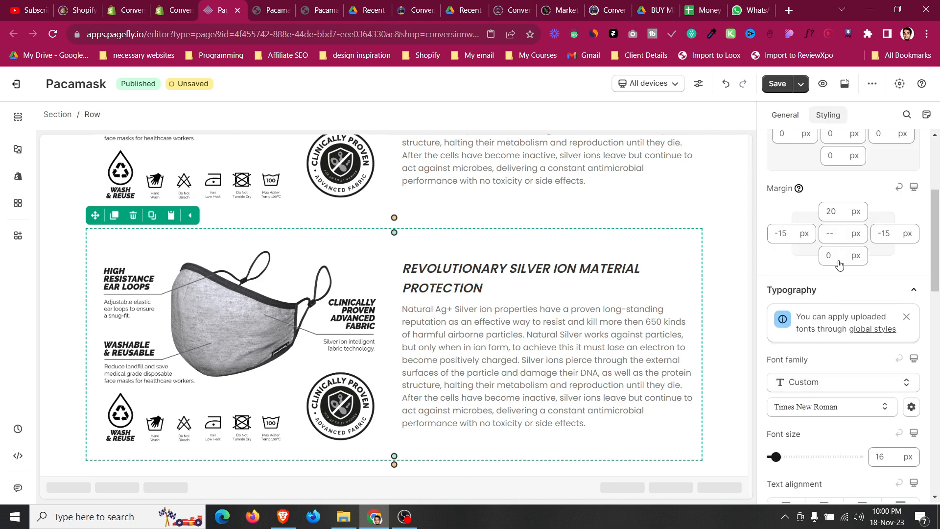
key("BackSpace")
key("BackSpace")
type("10")
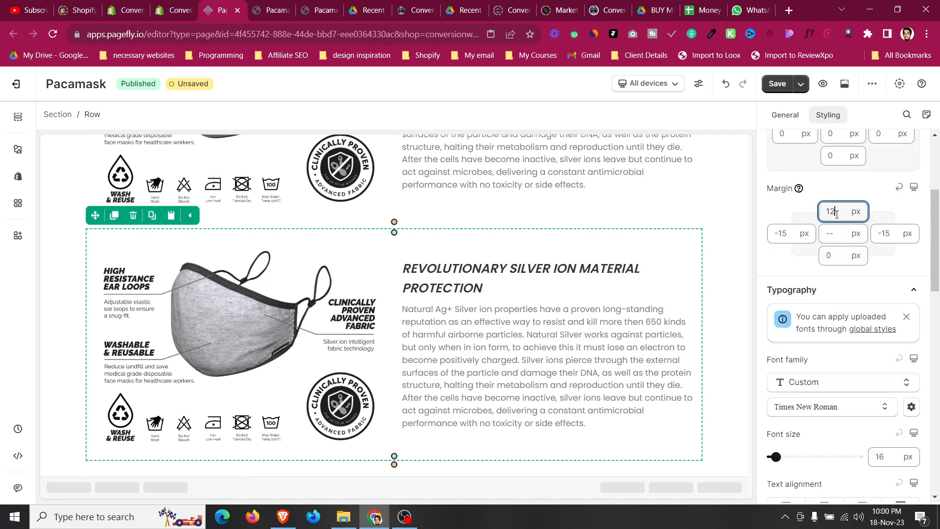
Swap the duplicated row's columns so the text sits left and the image right.
left_click(783, 115)
left_click_drag(784, 222, 784, 196)
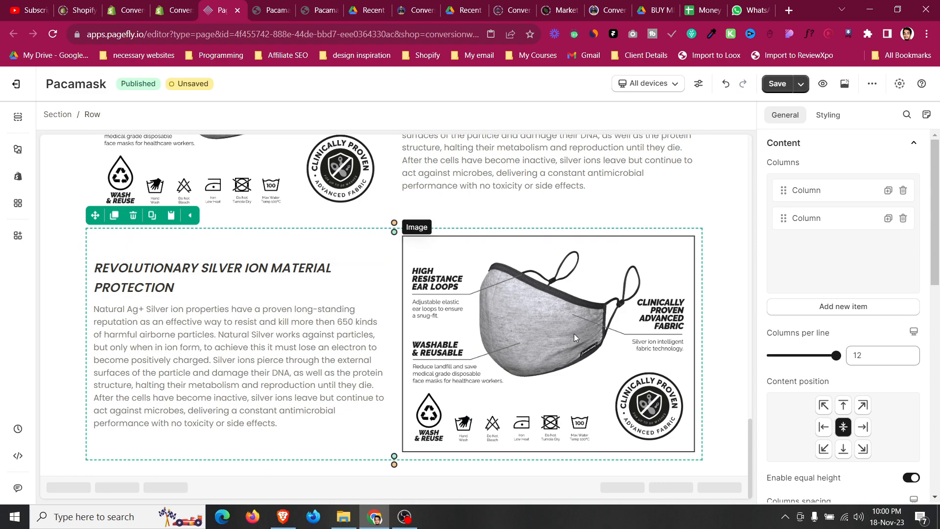
Undo the last change in the editor.
scroll(574, 333, "up", 2)
key("ctrl+z")
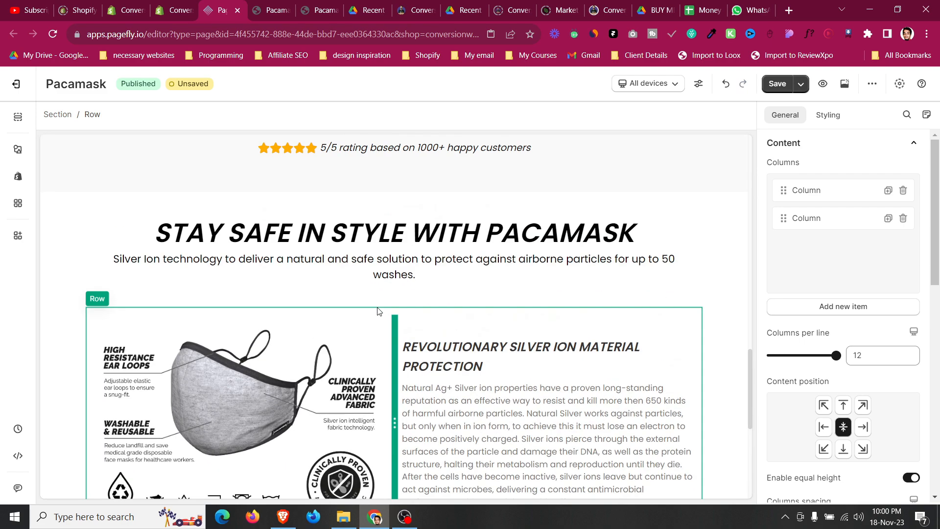
Switch to mobile view and set the duplicated row's flex wrap to Wrap reverse so its image stacks above the text.
left_click(65, 244)
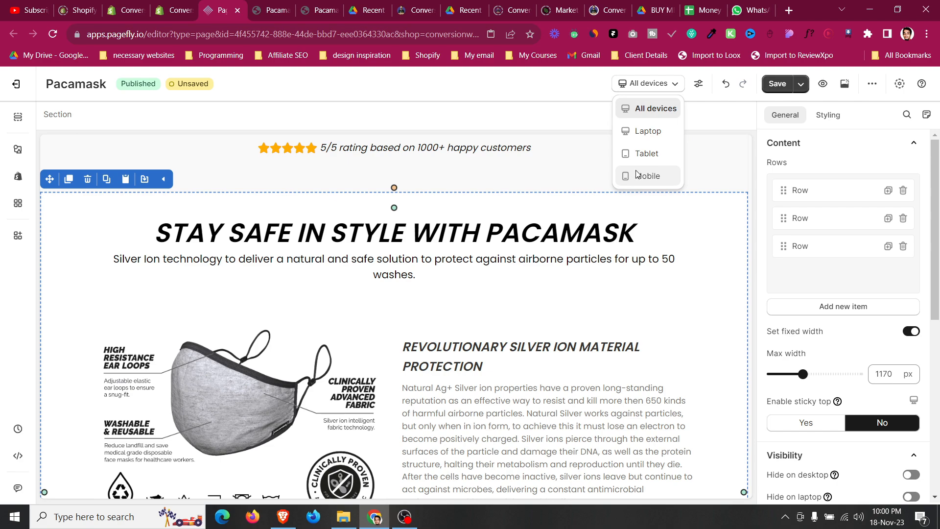
left_click(644, 176)
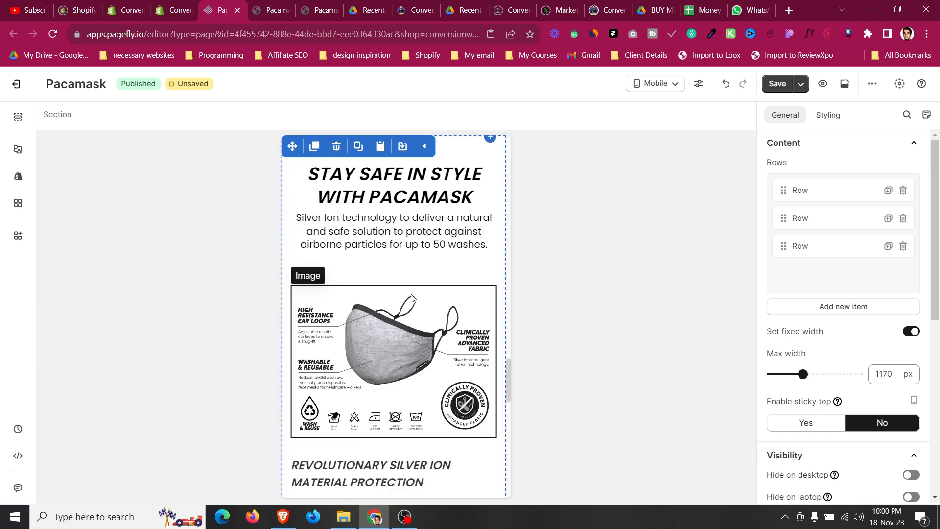
scroll(411, 297, "down", 3)
scroll(414, 328, "down", 9)
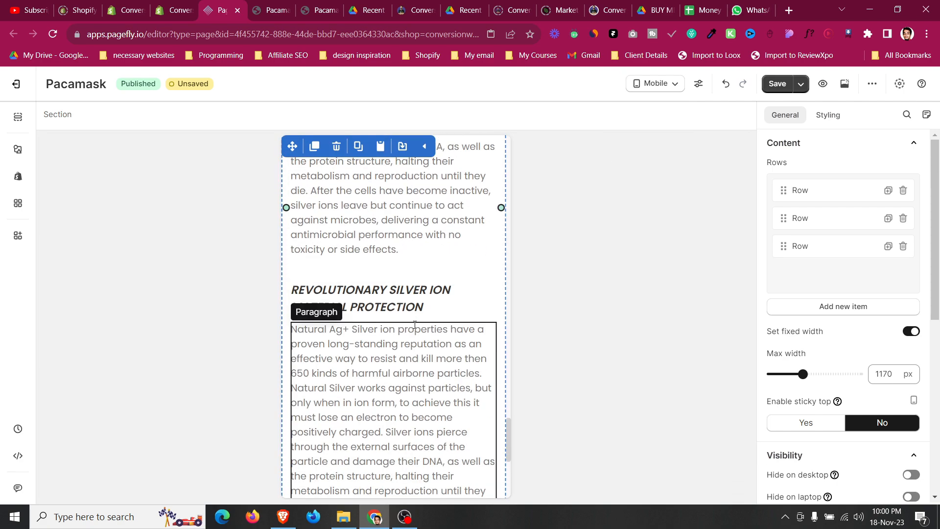
left_click(398, 280)
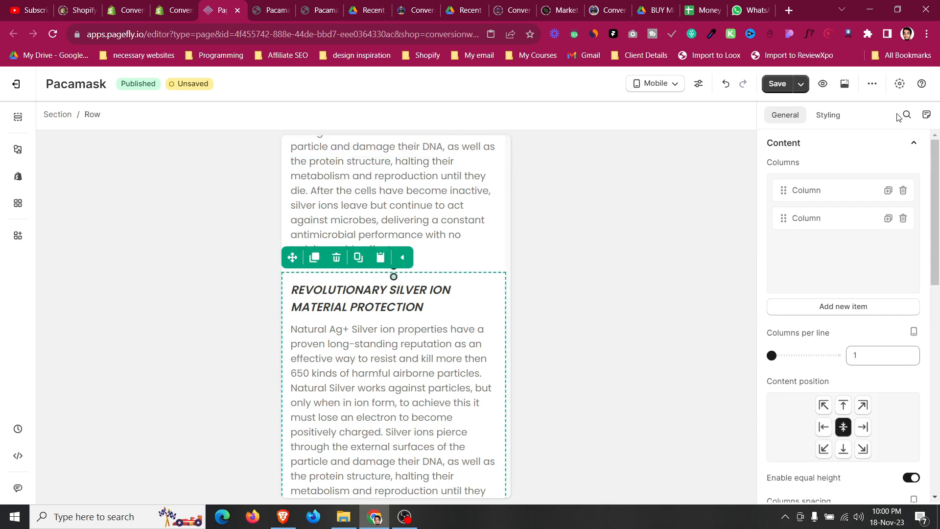
left_click(827, 116)
scroll(888, 276, "down", 8)
left_click(884, 242)
scroll(833, 254, "down", 3)
left_click(829, 293)
left_click(819, 358)
Review the section's mobile layout, then return to the all-devices view.
scroll(407, 340, "down", 5)
scroll(408, 340, "down", 1)
scroll(409, 341, "up", 4)
scroll(411, 341, "down", 3)
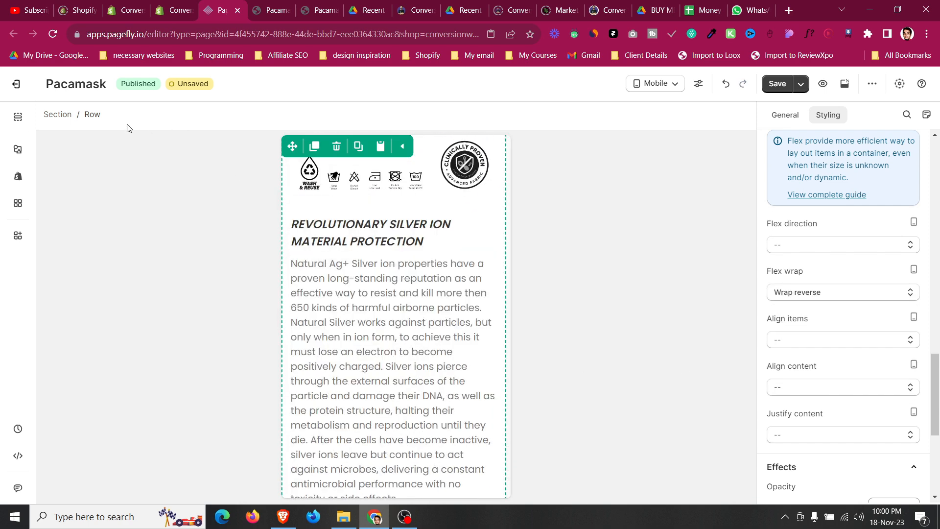
left_click(359, 314)
scroll(359, 310, "down", 1)
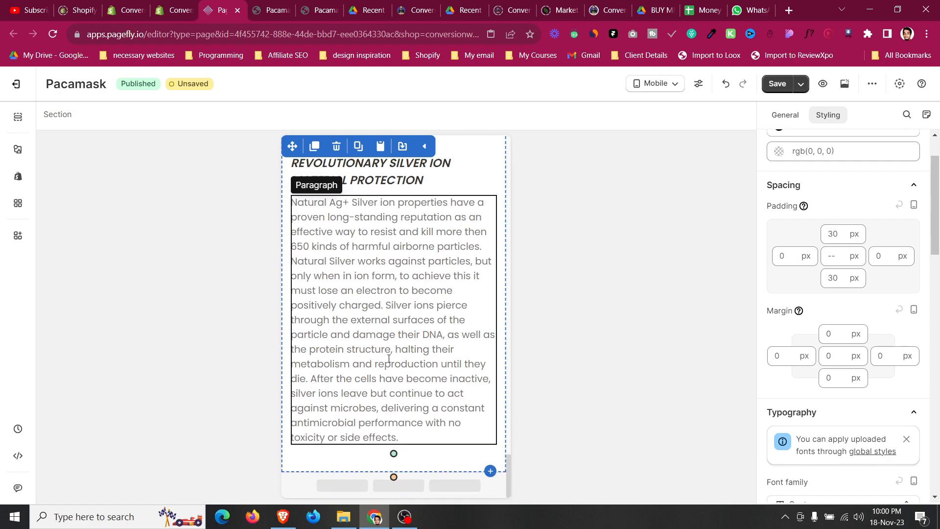
scroll(389, 358, "down", 2)
scroll(389, 357, "up", 10)
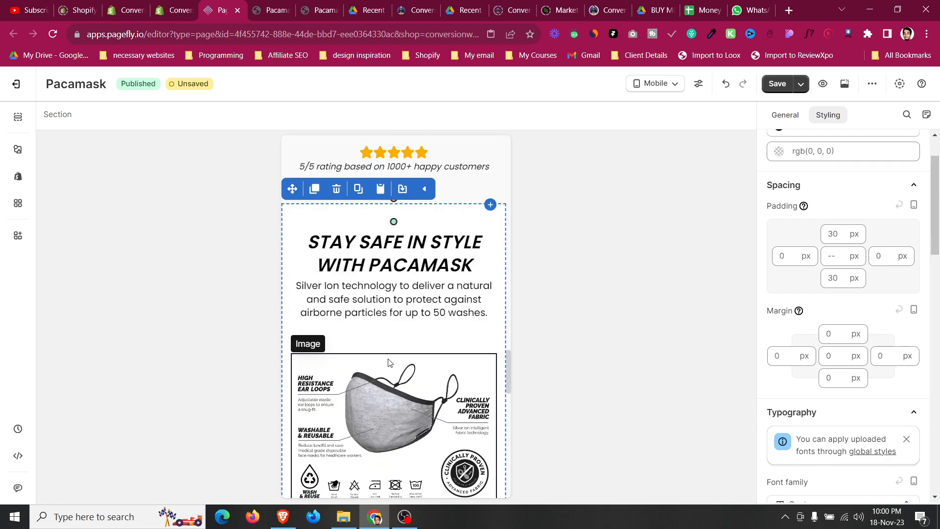
left_click(655, 108)
Compare the live Pacamask page and the desktop wireframe PDF with the section in the editor.
left_click(270, 12)
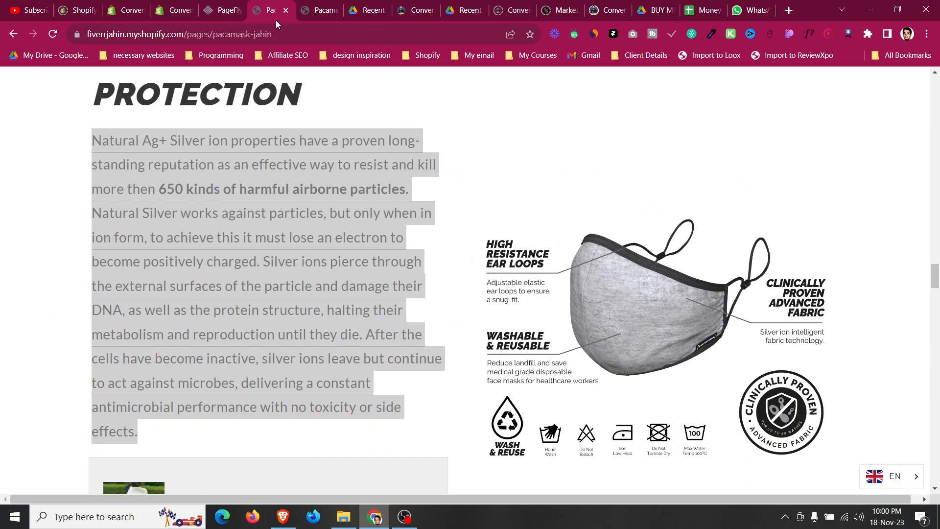
scroll(328, 204, "down", 8)
scroll(327, 204, "up", 20)
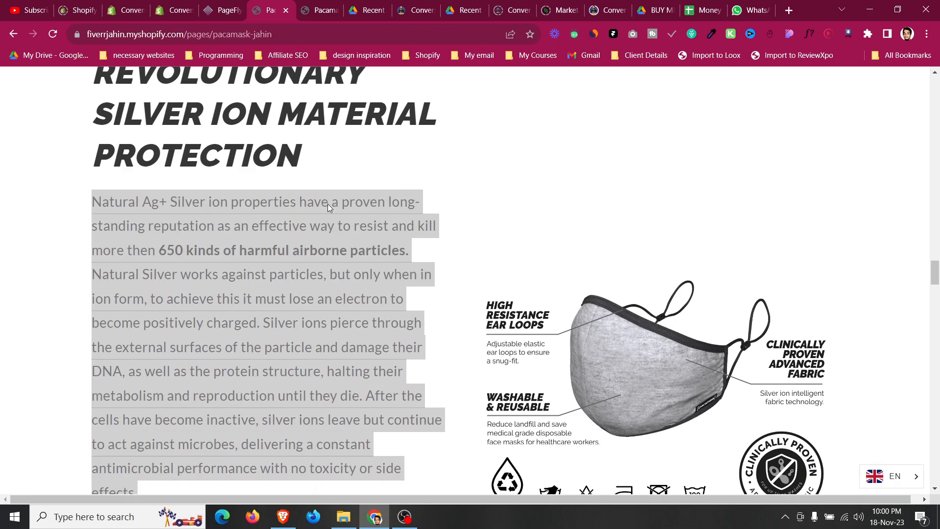
scroll(327, 204, "up", 12)
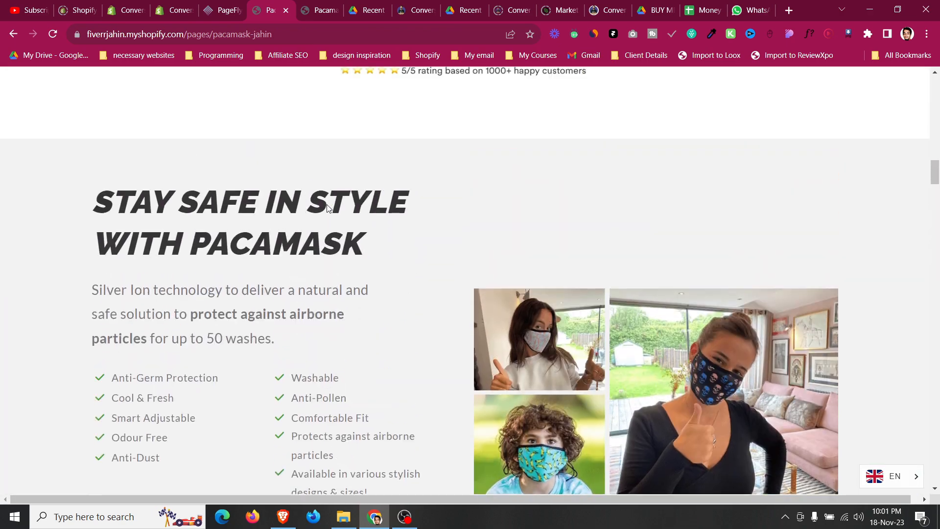
scroll(246, 210, "down", 10)
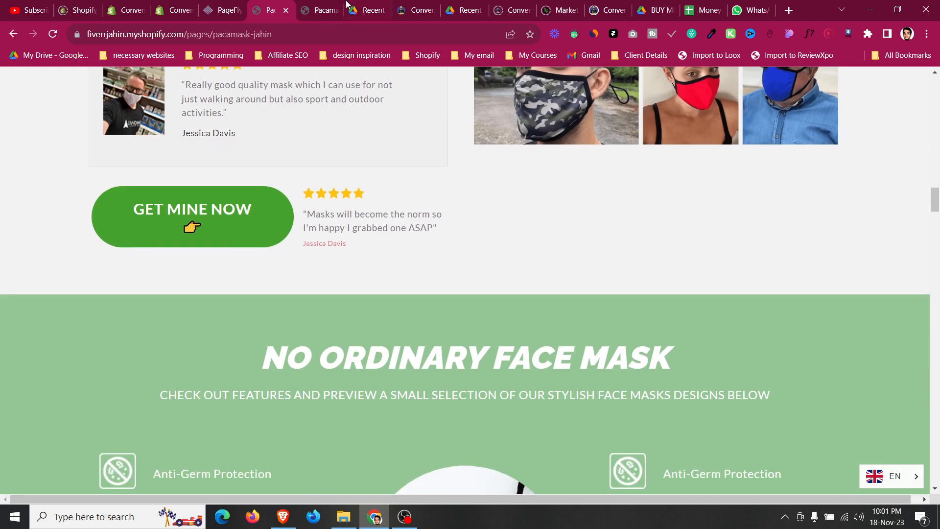
left_click(420, 6)
left_click(466, 10)
scroll(472, 205, "down", 7)
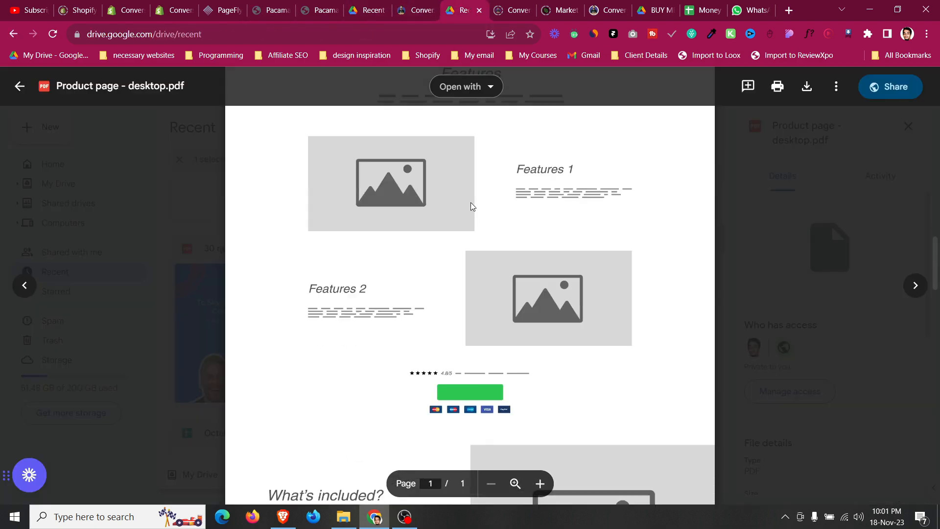
scroll(433, 249, "up", 14)
scroll(433, 250, "down", 4)
scroll(433, 250, "up", 4)
left_click(223, 10)
scroll(248, 282, "down", 6)
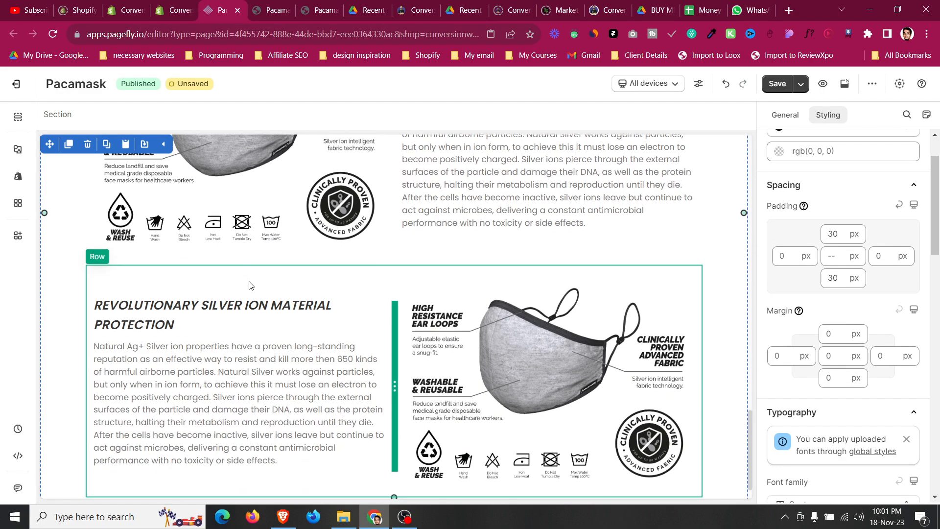
scroll(250, 282, "up", 10)
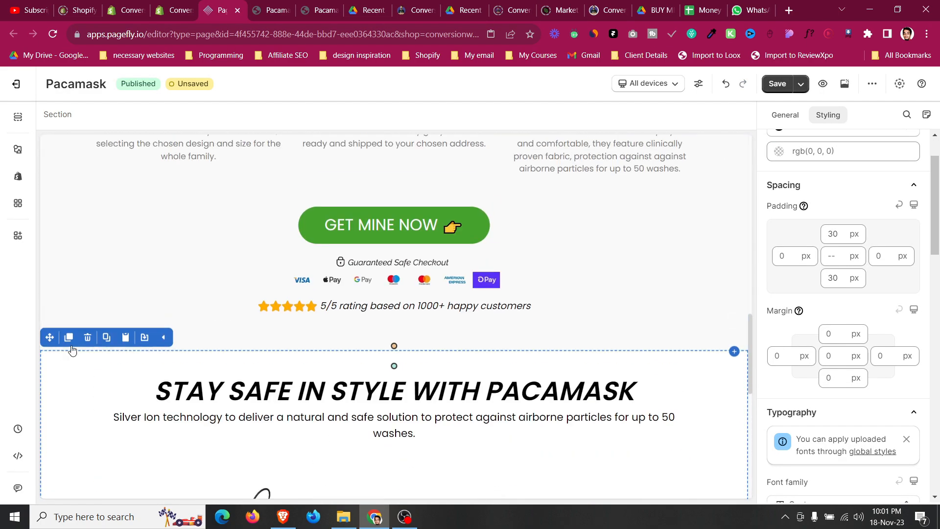
Duplicate the 'Stay Safe In Style With Pacamask' section and give the copy an rgb(249, 249, 249) background color.
left_click(71, 341)
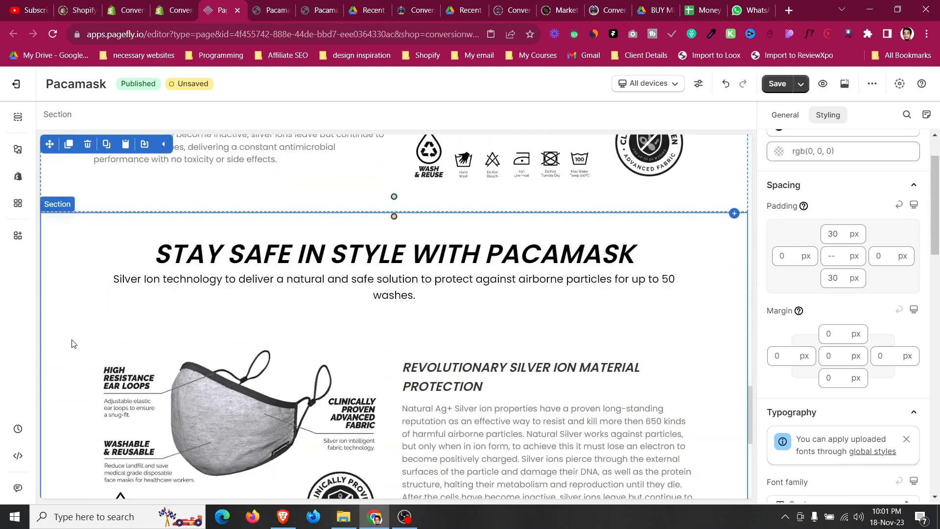
left_click(62, 319)
scroll(802, 316, "down", 5)
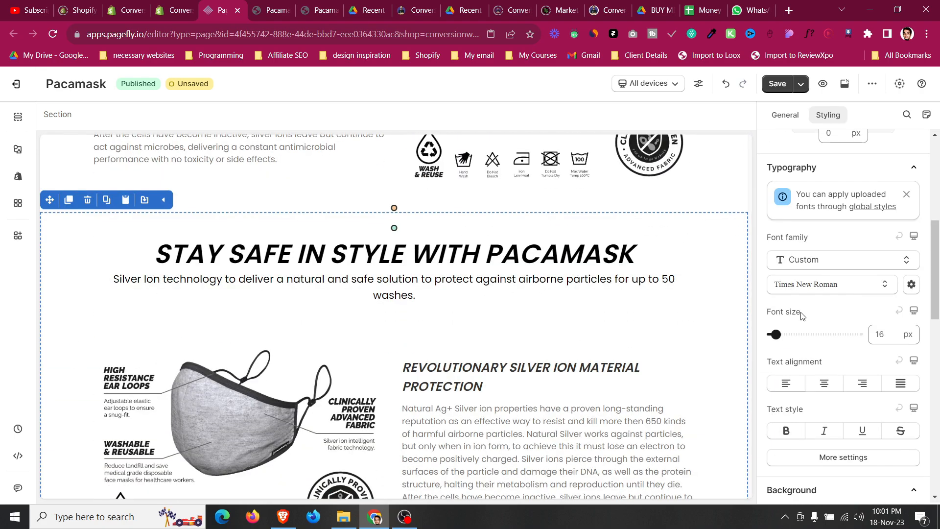
scroll(484, 238, "up", 15)
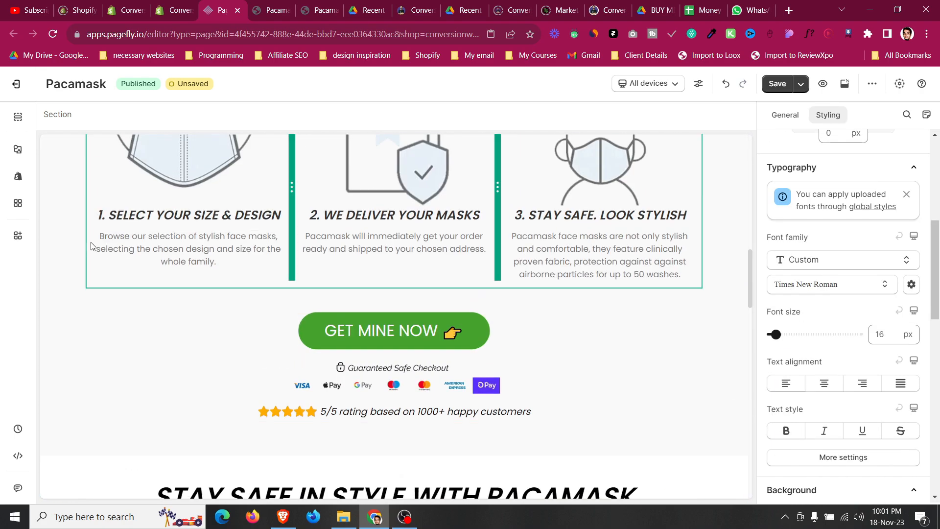
scroll(857, 336, "down", 7)
left_click(843, 236)
key("ctrl+a")
scroll(190, 328, "down", 10)
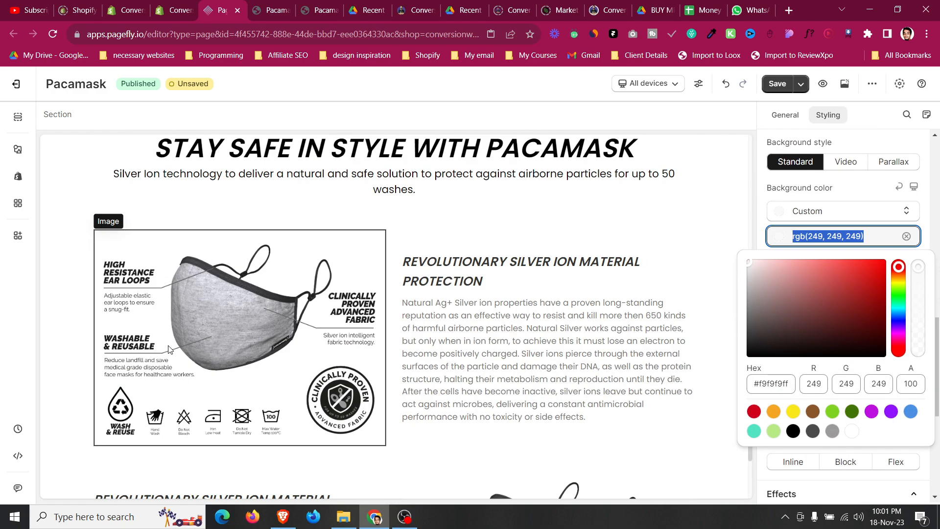
left_click(81, 280)
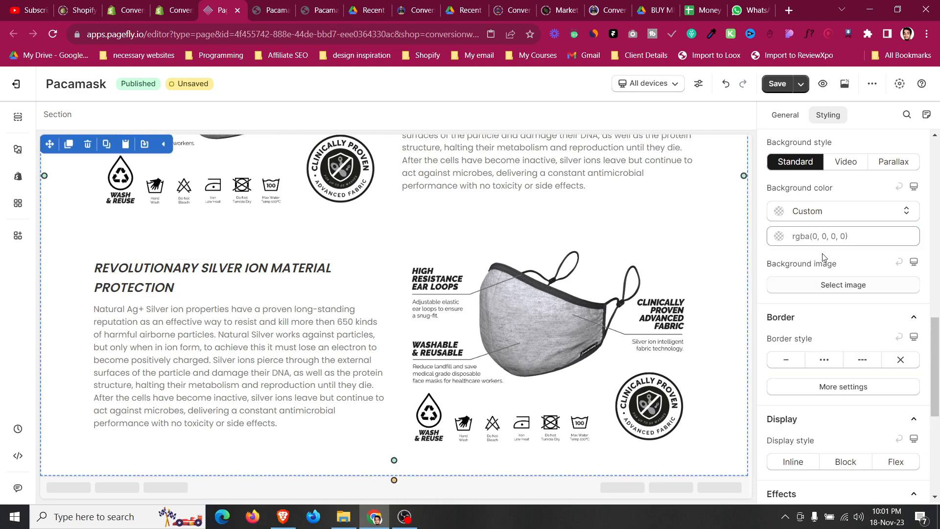
left_click(823, 239)
scroll(404, 293, "down", 7)
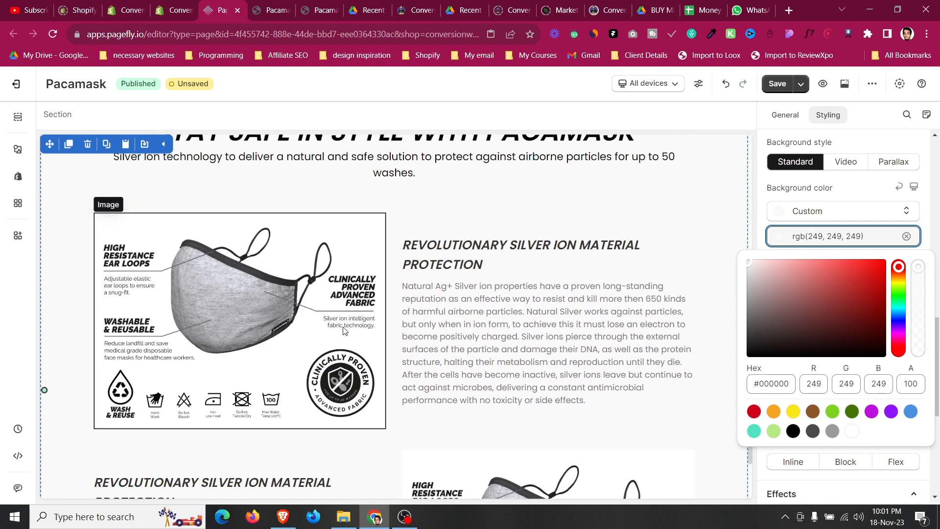
scroll(405, 293, "up", 3)
Change the copied section's heading to Features.
left_click(404, 293)
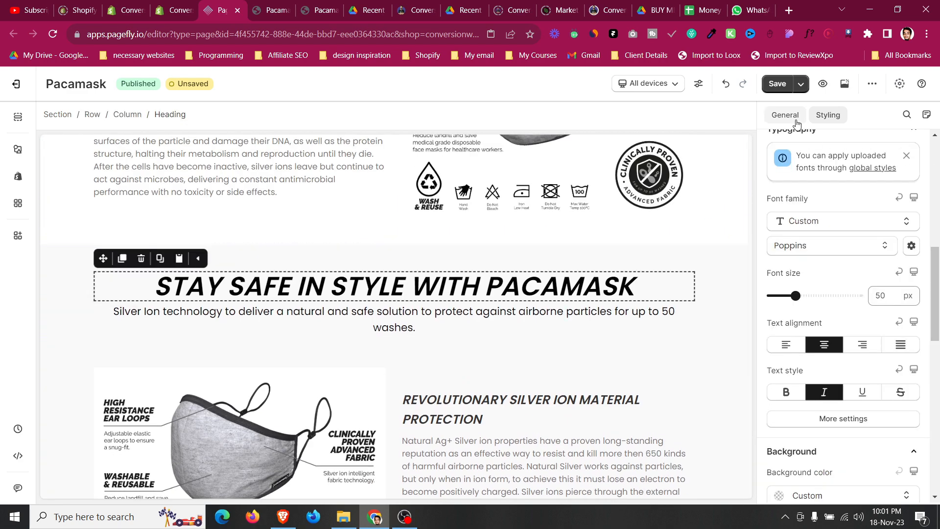
left_click(797, 122)
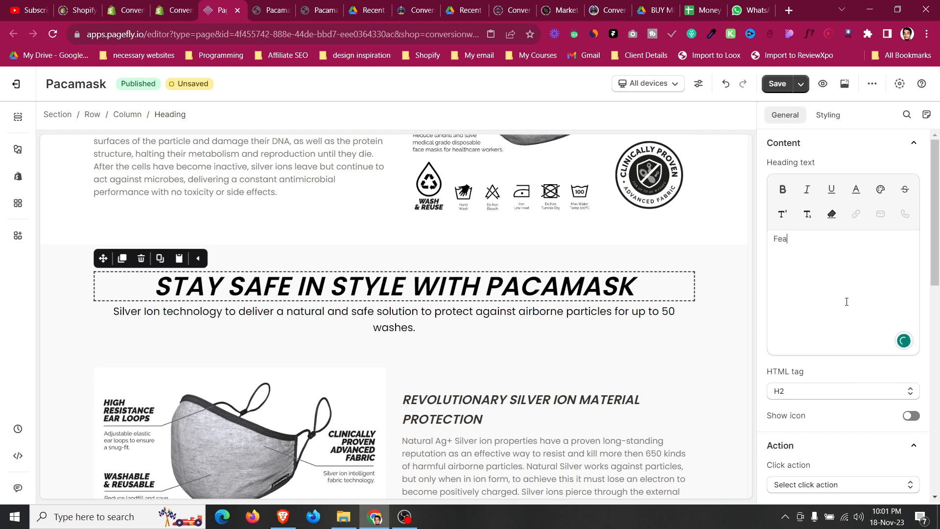
type("a")
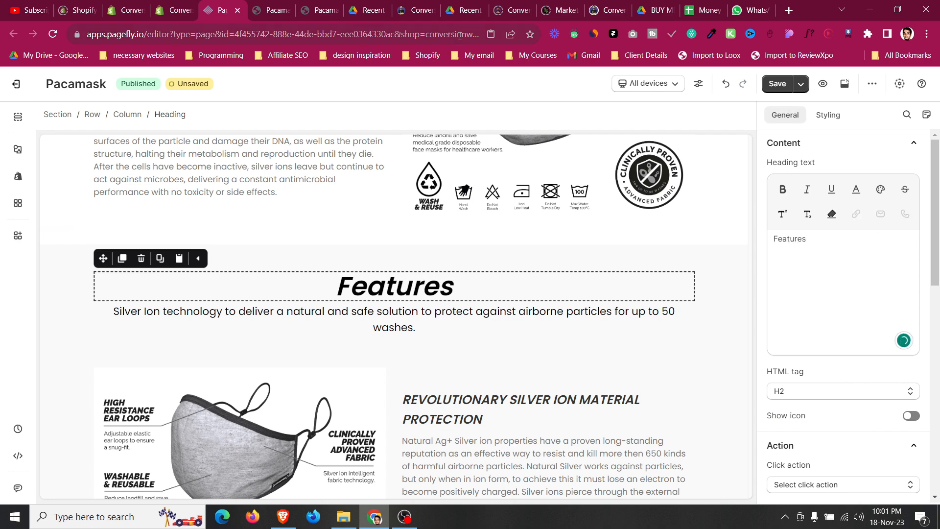
Copy the 'NO ORDINARY FACE MASK' heading from the live page and paste it as the copied section's heading.
left_click(294, 7)
scroll(305, 163, "up", 9)
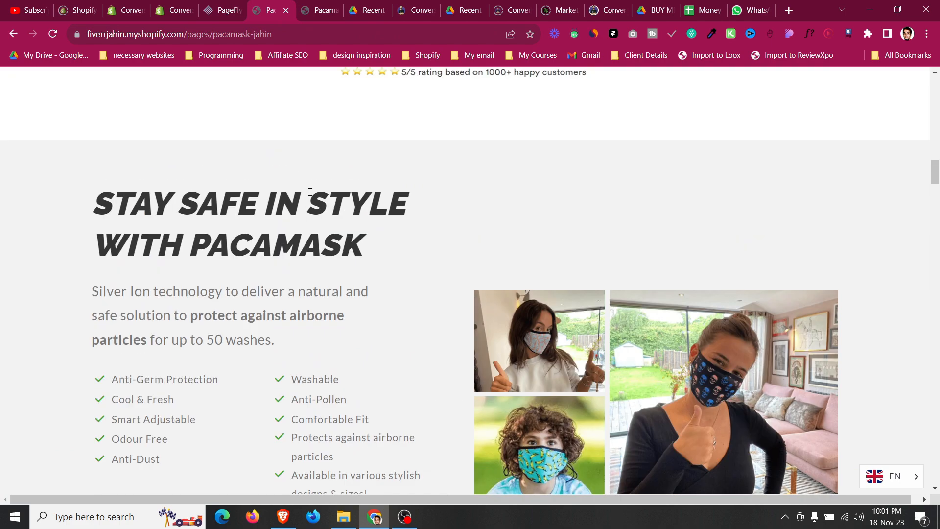
scroll(310, 192, "down", 6)
scroll(310, 192, "down", 8)
scroll(318, 210, "up", 3)
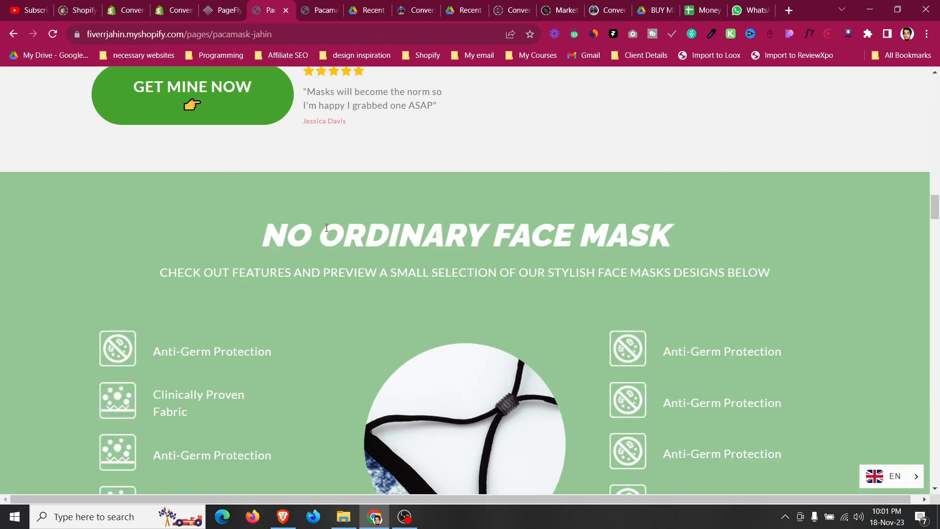
triple_click(346, 241)
key("ctrl+c")
left_click(242, 10)
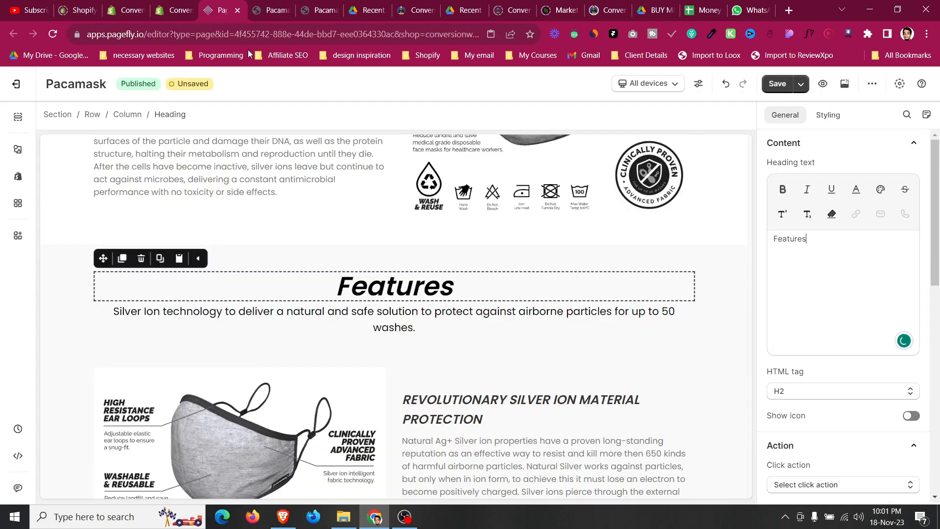
key("ctrl+a")
key("ctrl+v")
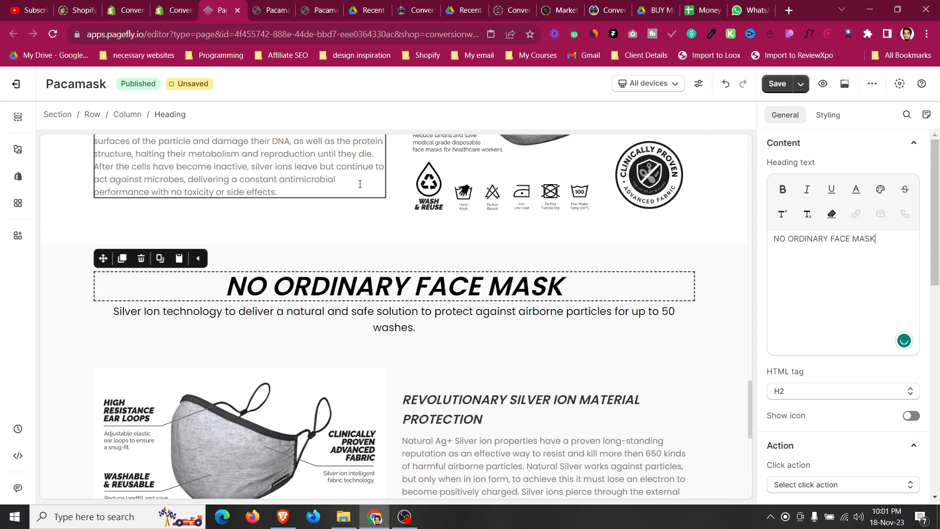
Copy the 'CHECK OUT FEATURES AND PREVIEW A SMALL SELECTION…' subtitle from the live page into the section's paragraph.
left_click(282, 6)
triple_click(453, 274)
key("ctrl+c")
left_click(223, 10)
left_click(393, 328)
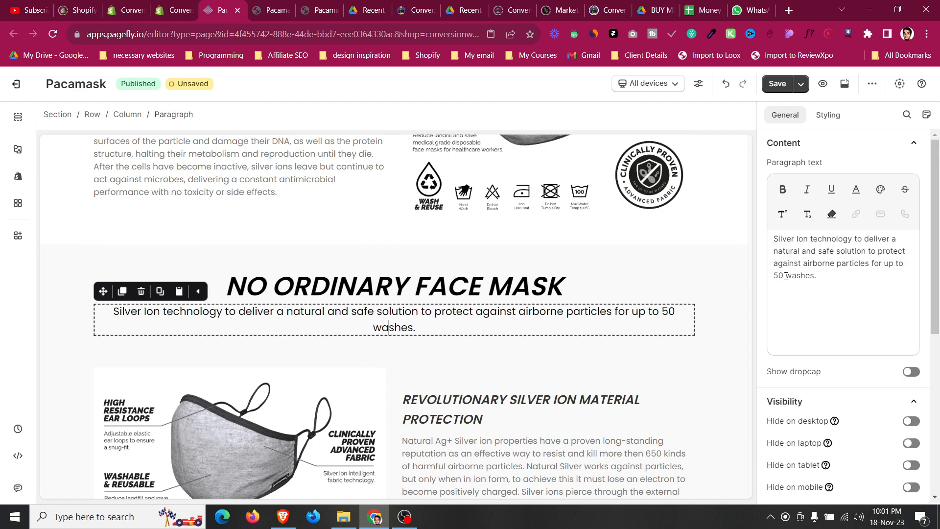
key("ctrl+a")
key("ctrl+v")
left_click(47, 298)
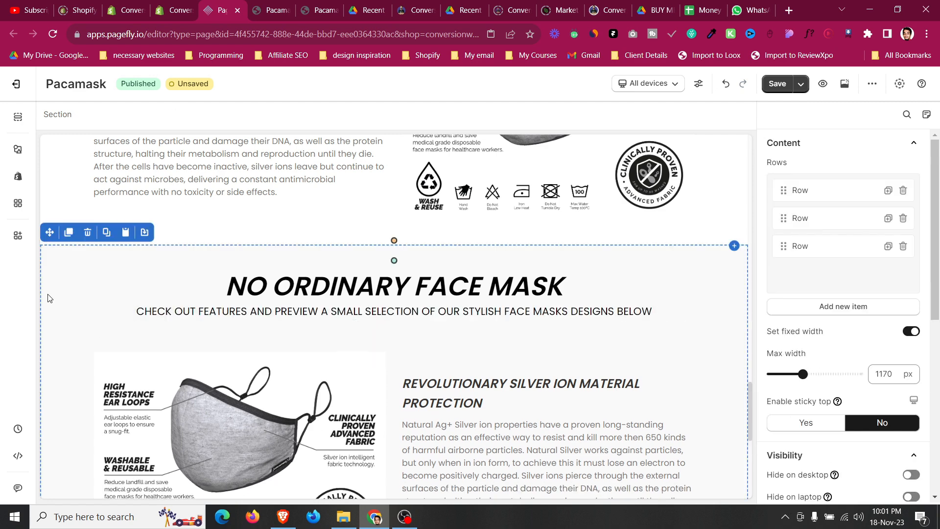
Replace the first feature row's image with the circular mask image (CIRCLE-CORNER) from the image library, matching the live page.
left_click(276, 5)
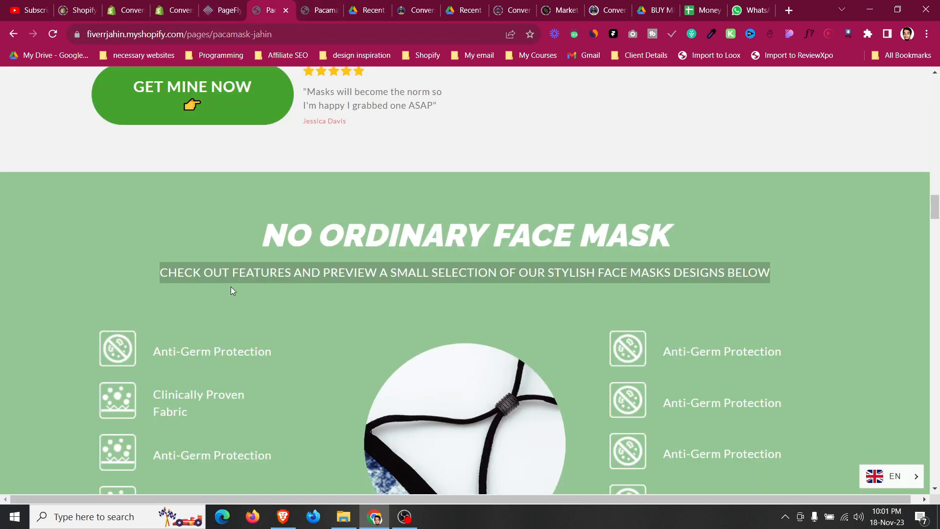
scroll(205, 319, "down", 3)
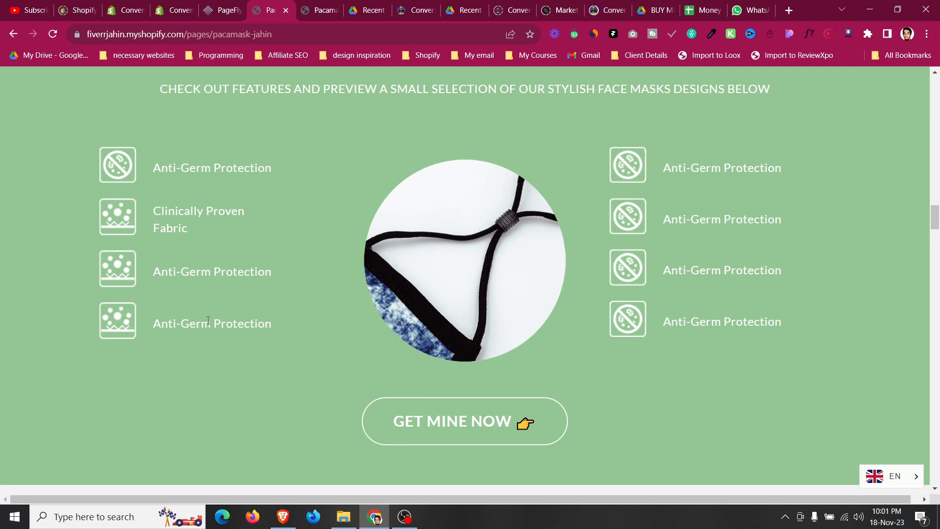
left_click(224, 5)
scroll(326, 372, "down", 3)
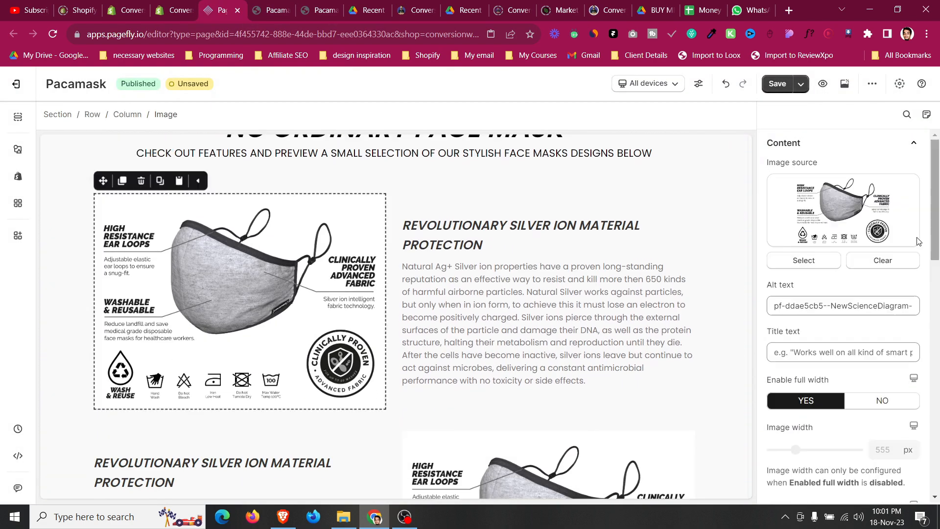
double_click(375, 308)
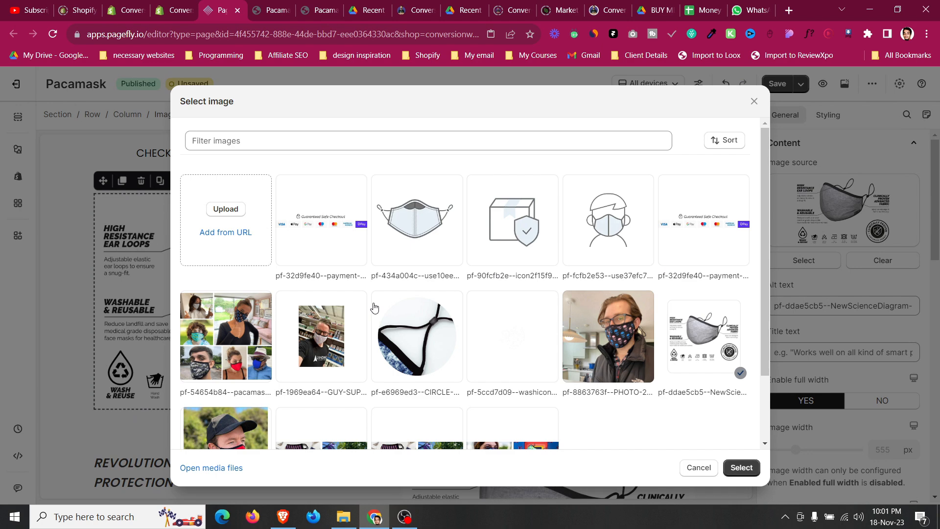
left_click(412, 334)
scroll(412, 334, "down", 2)
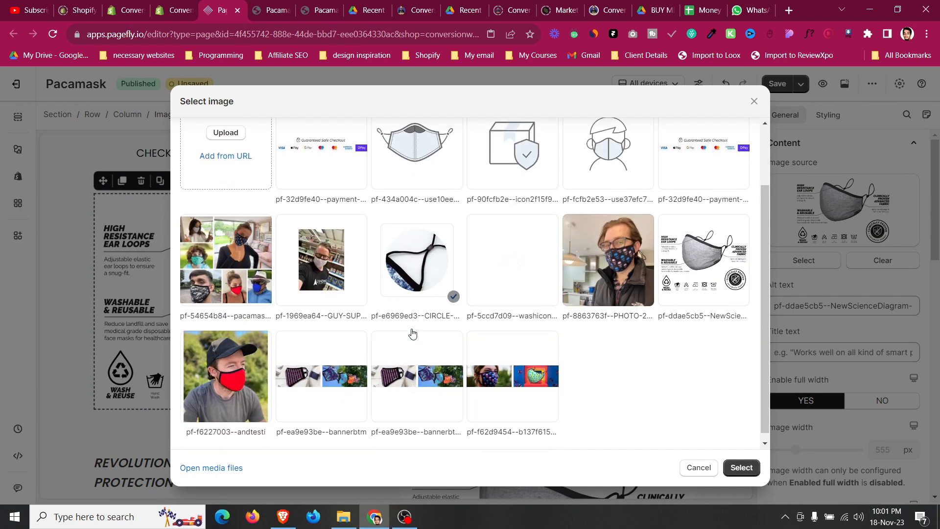
left_click(736, 474)
Copy the checklist from the hero section and paste it into the first feature row under its heading.
scroll(391, 348, "up", 5)
scroll(389, 345, "up", 5)
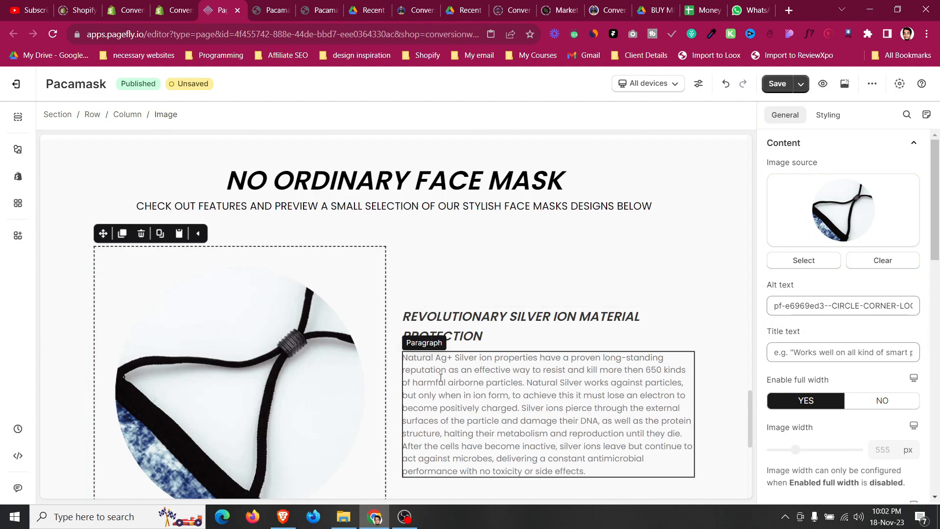
left_click(287, 6)
scroll(318, 190, "up", 1)
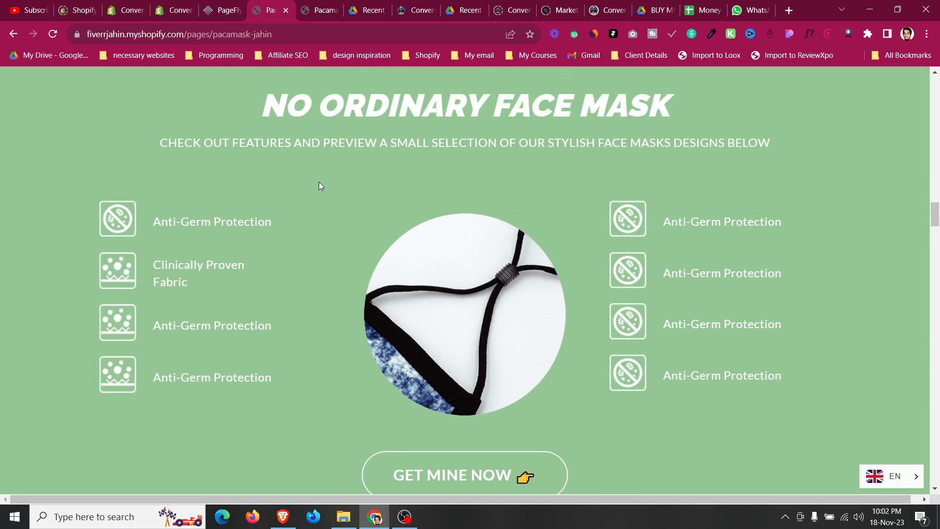
left_click(239, 4)
scroll(279, 300, "up", 3)
scroll(547, 254, "up", 20)
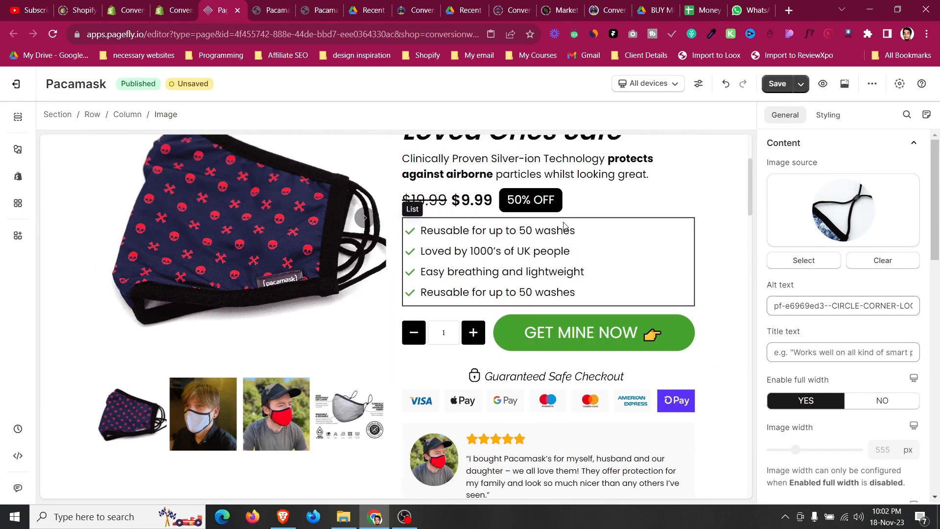
left_click(565, 225)
left_click_drag(411, 204, 480, 204)
scroll(523, 204, "up", 3)
left_click(548, 249)
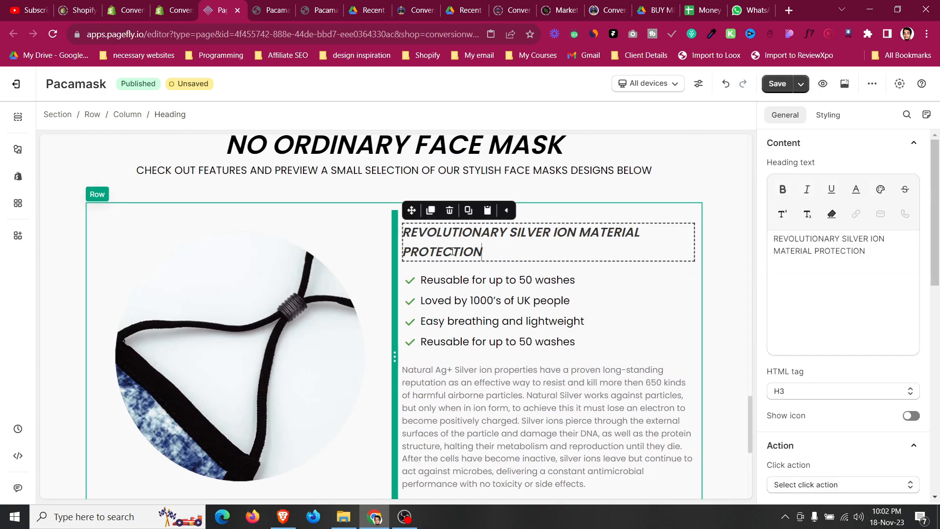
Change the first two checklist items to Anti-Germ Protection and Clinically Proven Fabric, copied from the live page.
left_click(274, 5)
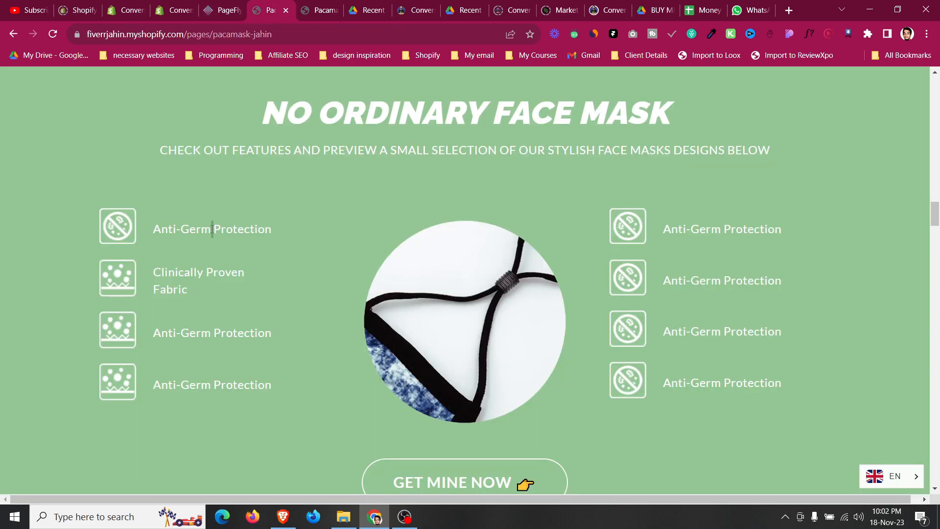
left_click(240, 12)
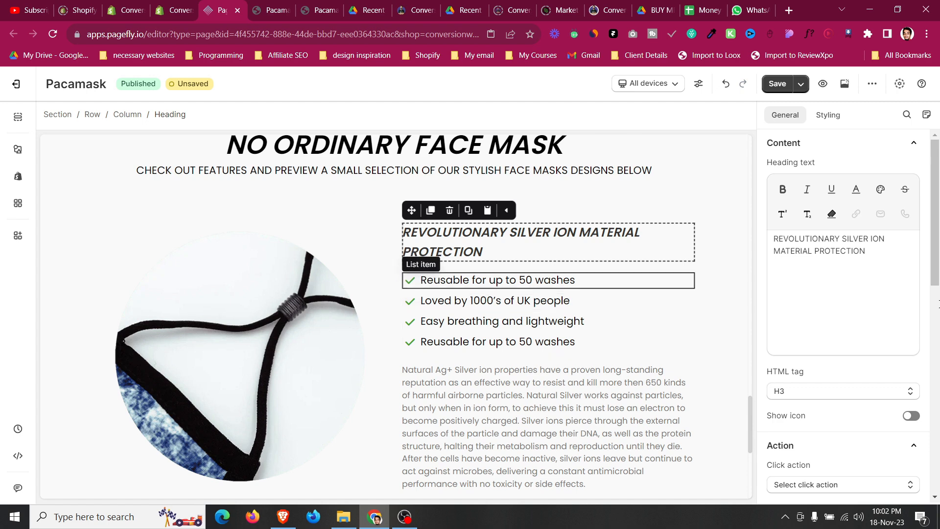
left_click(489, 280)
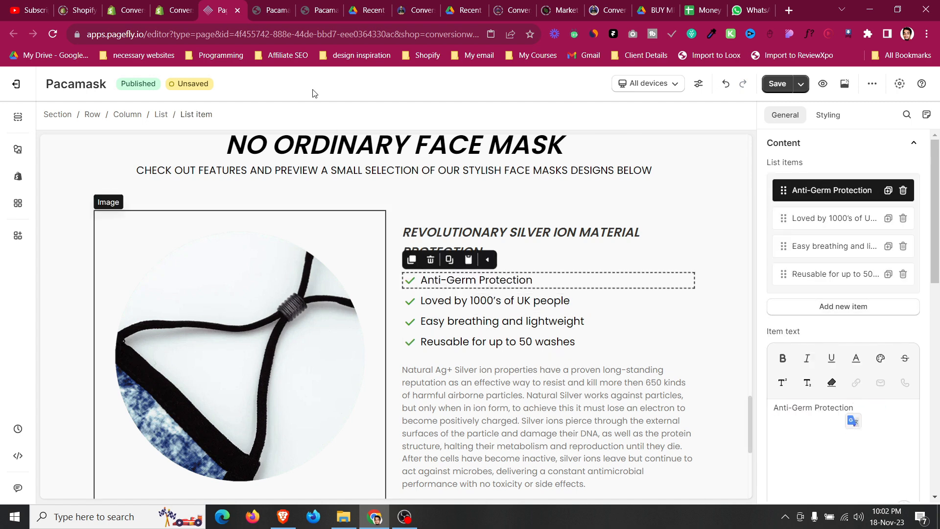
left_click(274, 10)
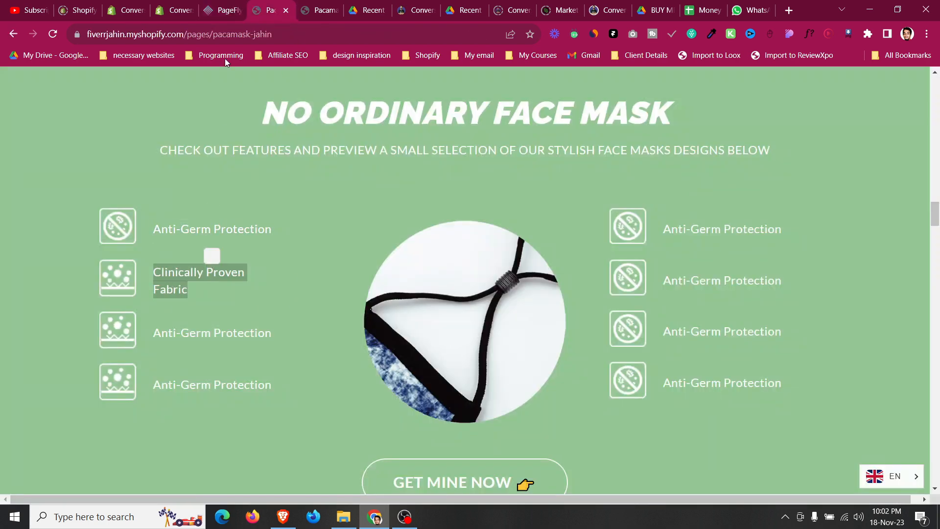
left_click(224, 10)
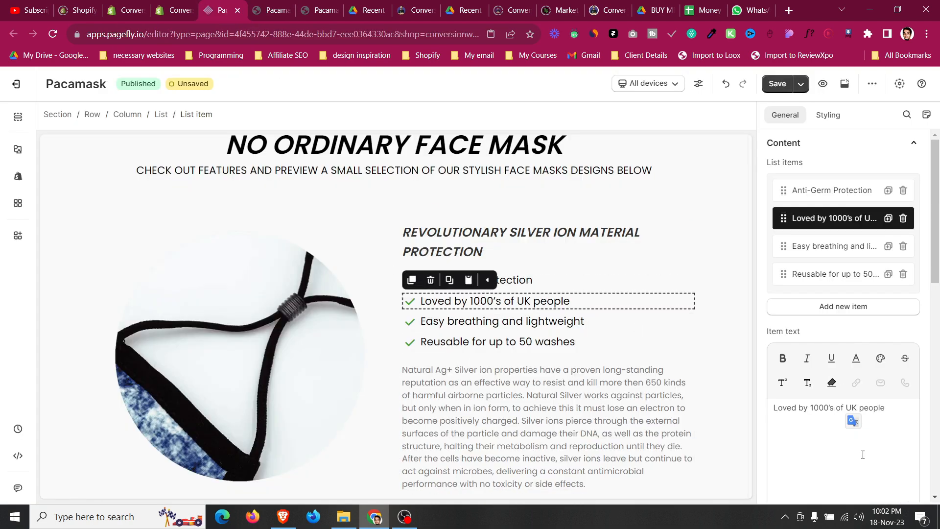
scroll(570, 424, "down", 2)
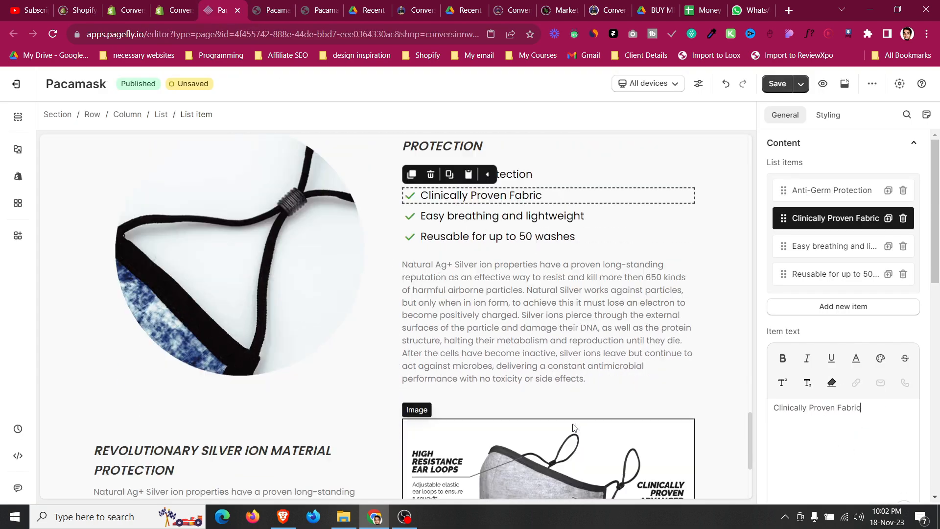
Move the checklist below the paragraph in the first feature row.
scroll(529, 216, "up", 1)
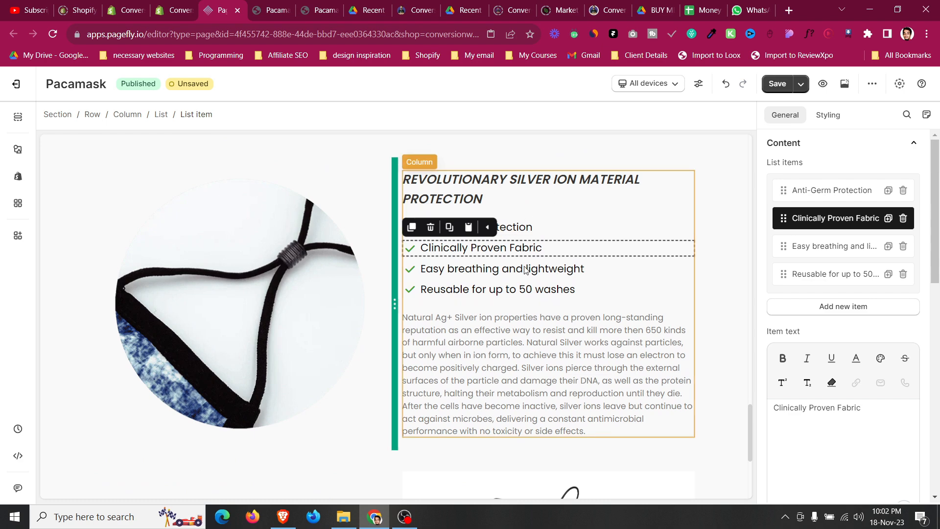
left_click(441, 321)
left_click_drag(411, 298, 480, 211)
left_click(196, 162)
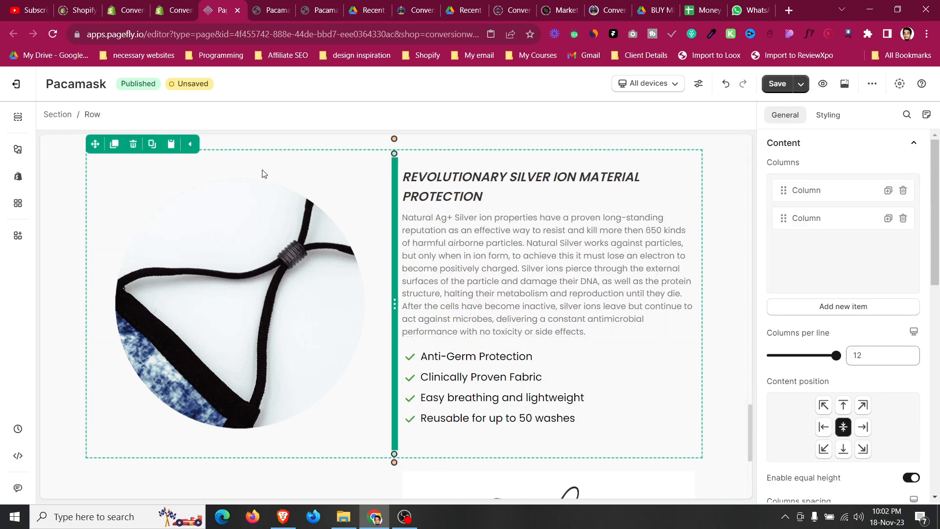
Review the features section's rows in the editor against the live page and the wireframe PDF's Features layout.
scroll(673, 377, "down", 3)
scroll(301, 250, "up", 5)
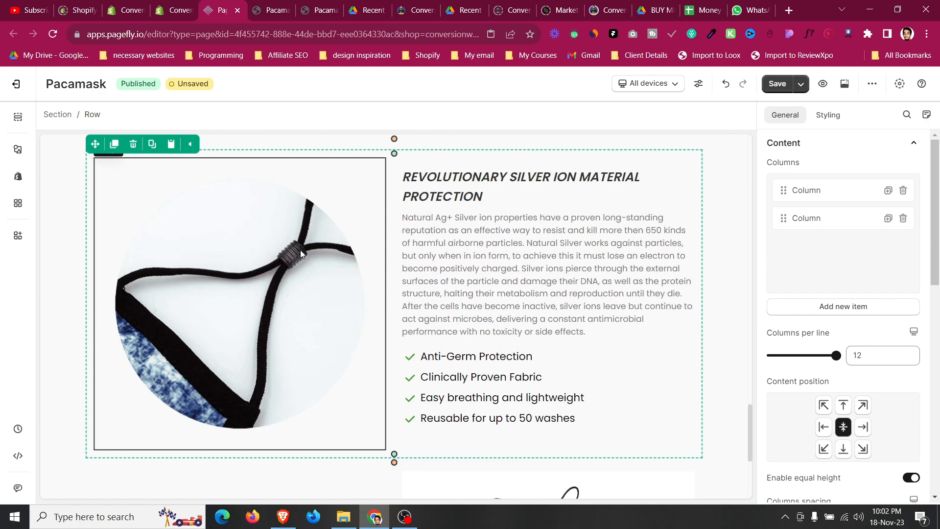
scroll(301, 254, "down", 4)
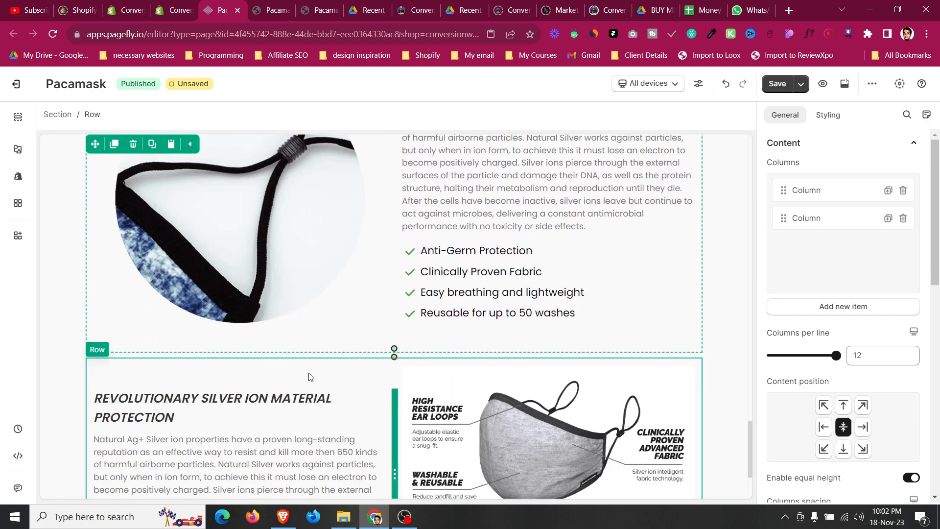
scroll(309, 374, "down", 1)
left_click(314, 326)
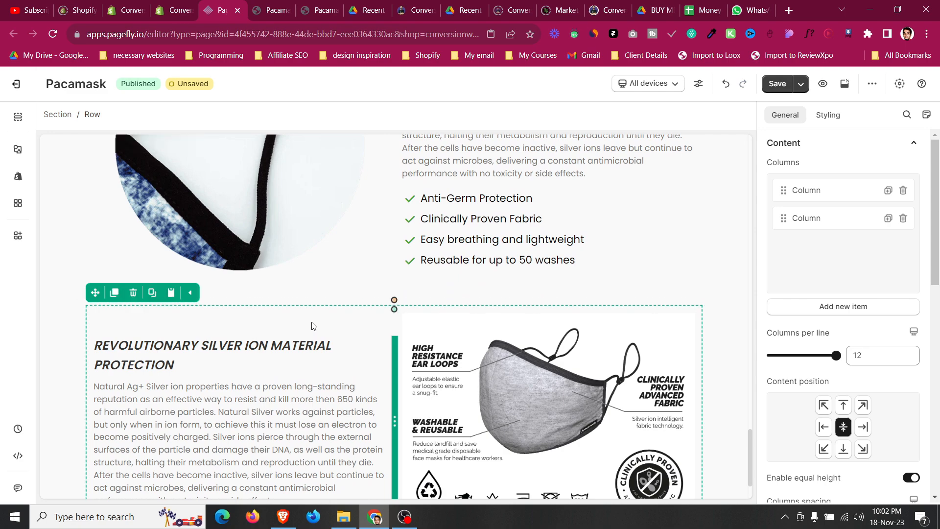
left_click(57, 307)
scroll(59, 307, "down", 2)
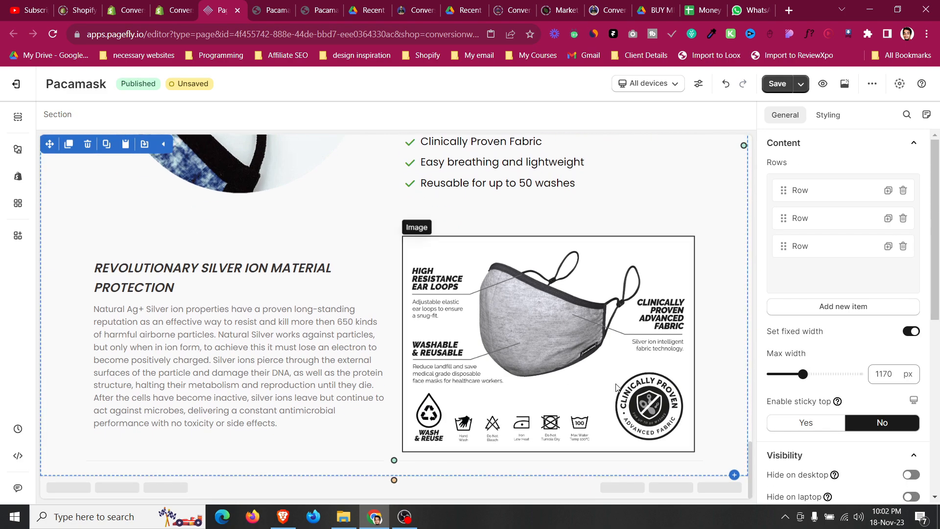
scroll(266, 347, "up", 3)
scroll(266, 347, "down", 7)
left_click(272, 10)
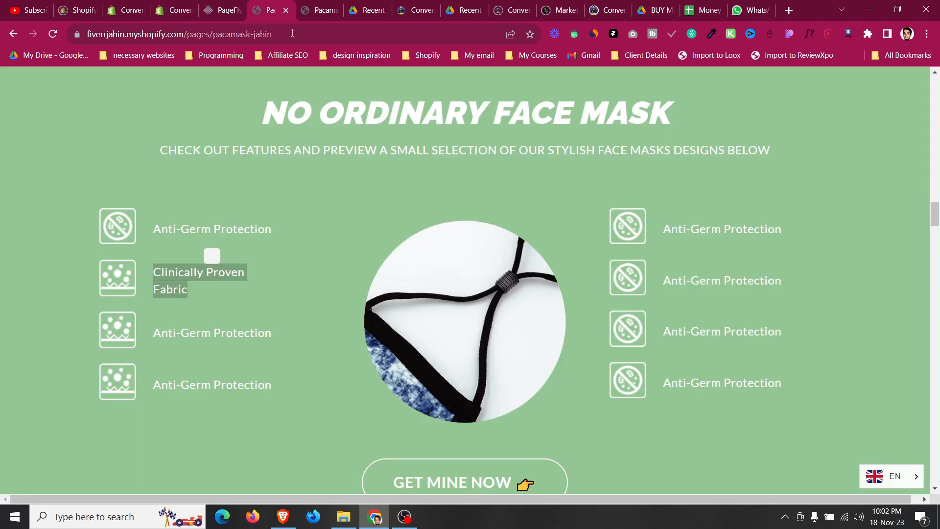
scroll(415, 242, "down", 6)
left_click(415, 10)
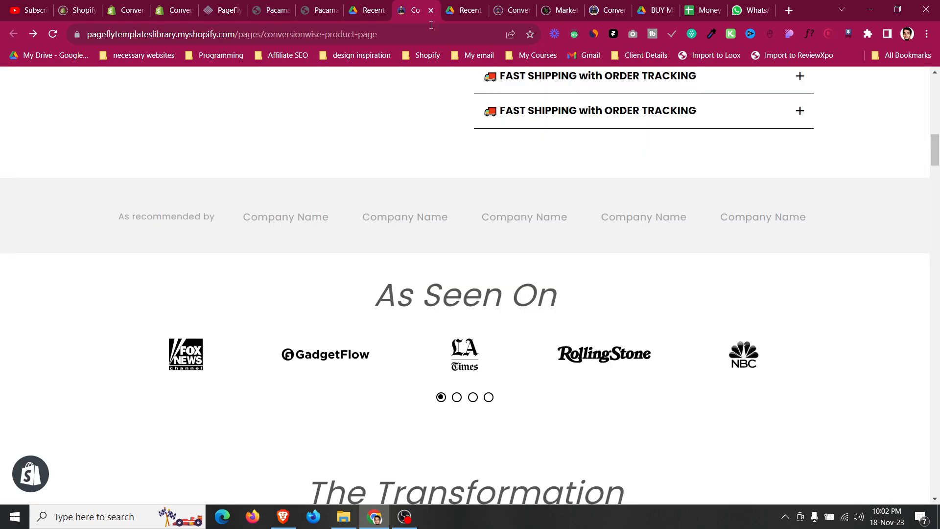
left_click(465, 10)
scroll(432, 230, "down", 8)
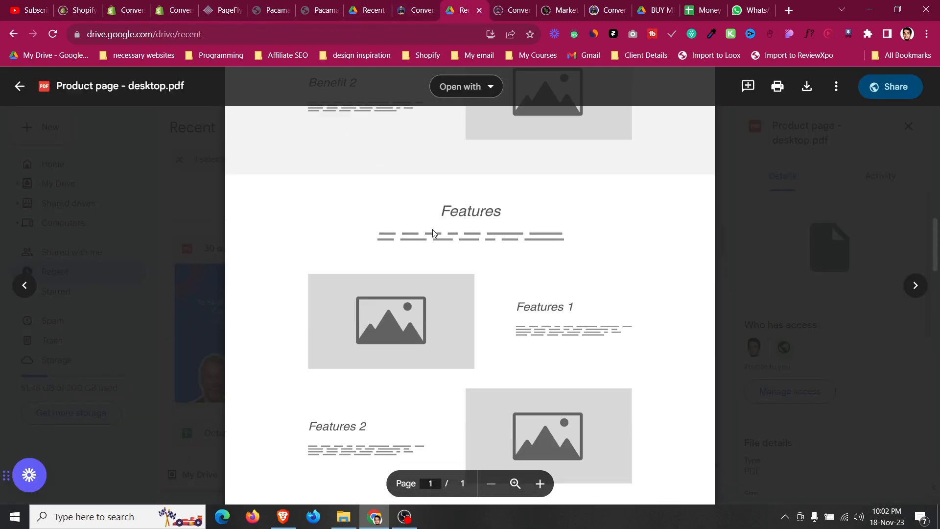
scroll(433, 233, "down", 5)
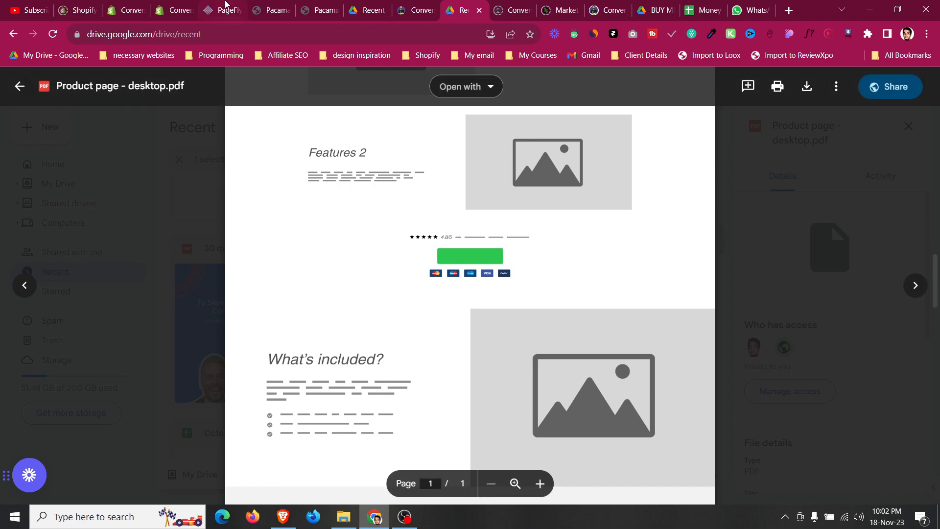
Copy the GET MINE NOW button, safe checkout and rating row into the end of the features section.
left_click(226, 5)
scroll(277, 343, "up", 17)
scroll(279, 343, "down", 3)
left_click(152, 229)
left_click(114, 208)
left_click_drag(95, 208, 387, 456)
scroll(387, 454, "down", 3)
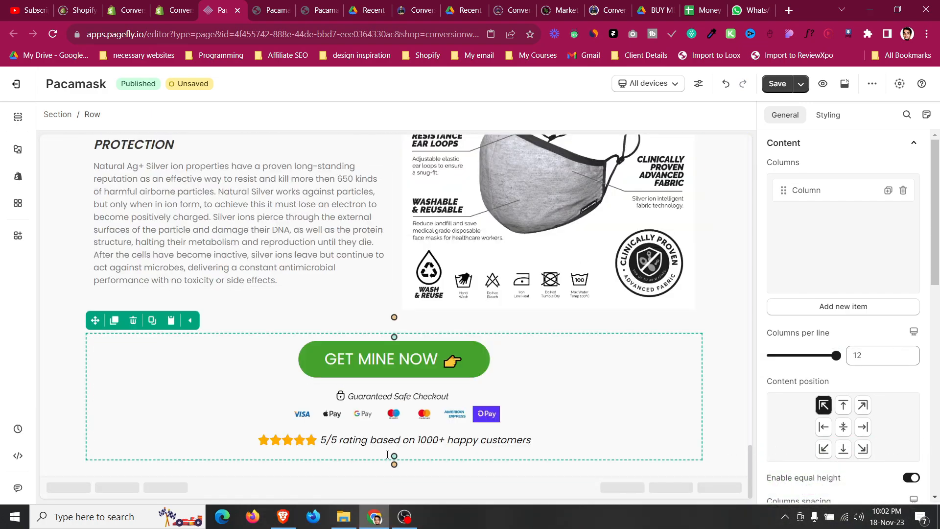
left_click(71, 333)
scroll(71, 333, "up", 15)
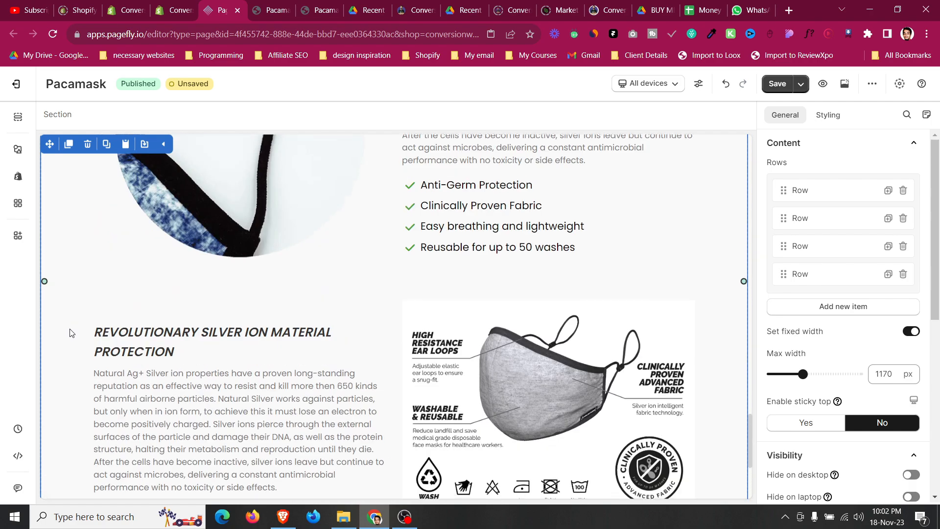
Compare the live page below the features section with the wireframe PDF's following sections.
scroll(71, 333, "down", 10)
scroll(71, 333, "up", 10)
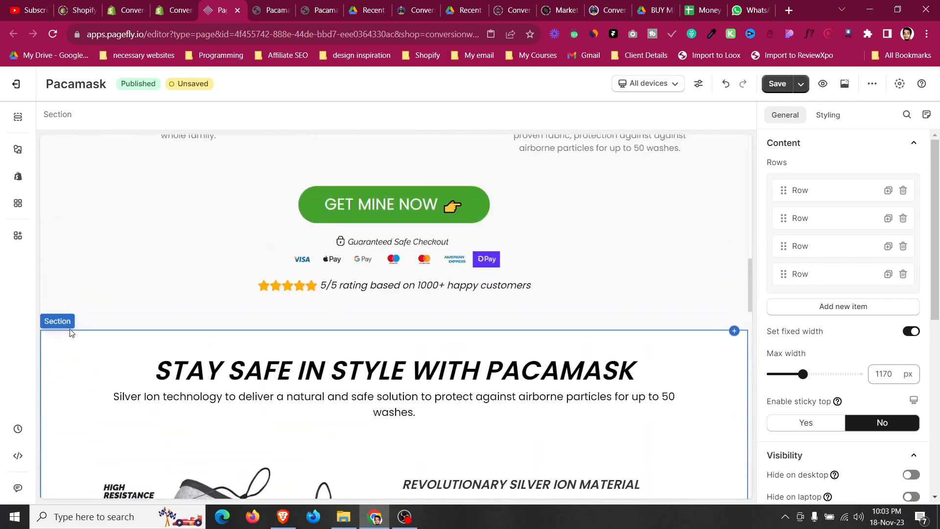
left_click(288, 6)
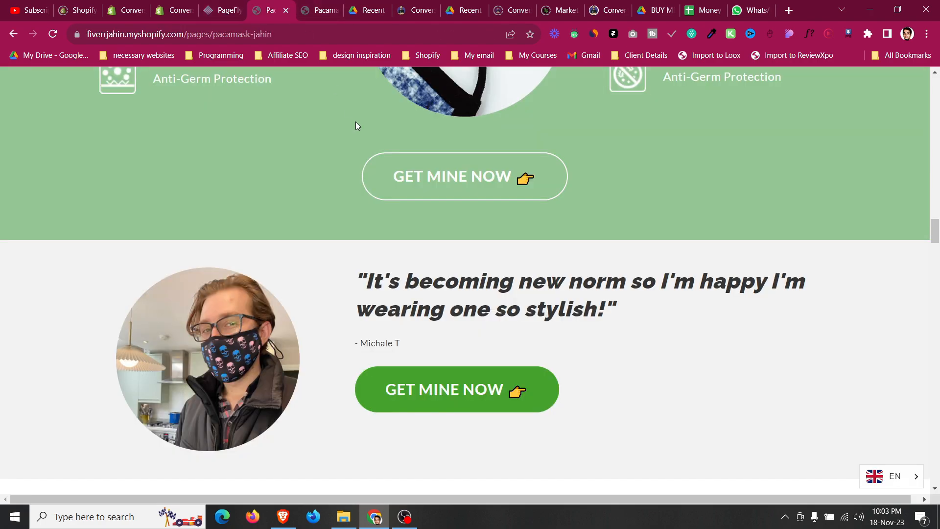
left_click(431, 5)
left_click(458, 5)
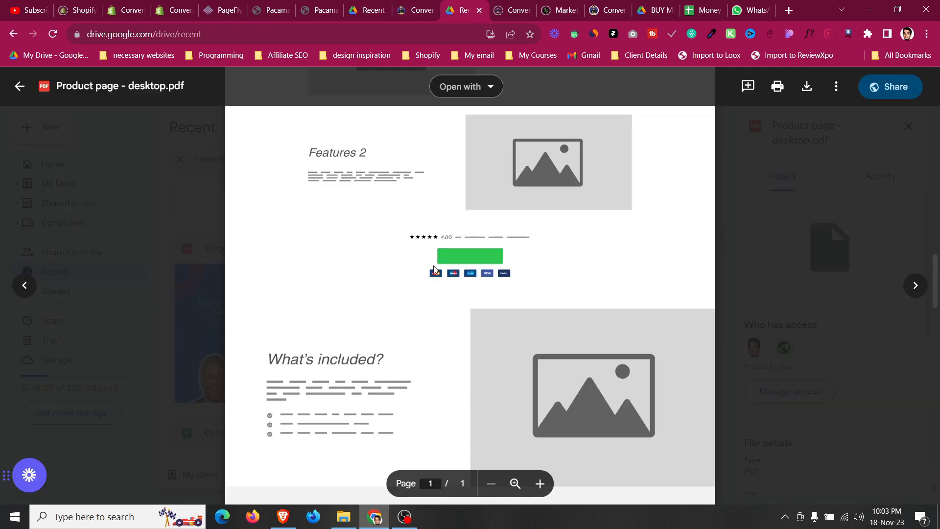
scroll(436, 279, "down", 4)
scroll(436, 282, "up", 5)
scroll(436, 282, "down", 6)
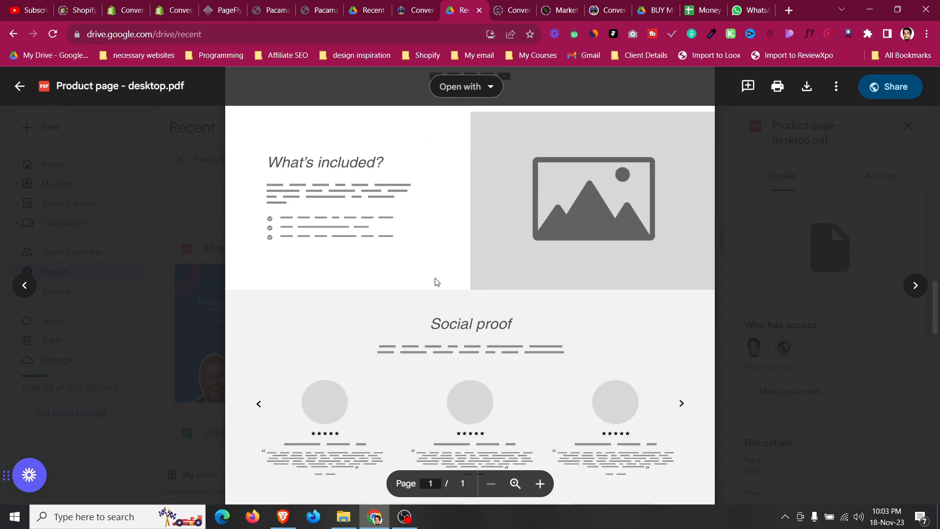
scroll(436, 282, "up", 4)
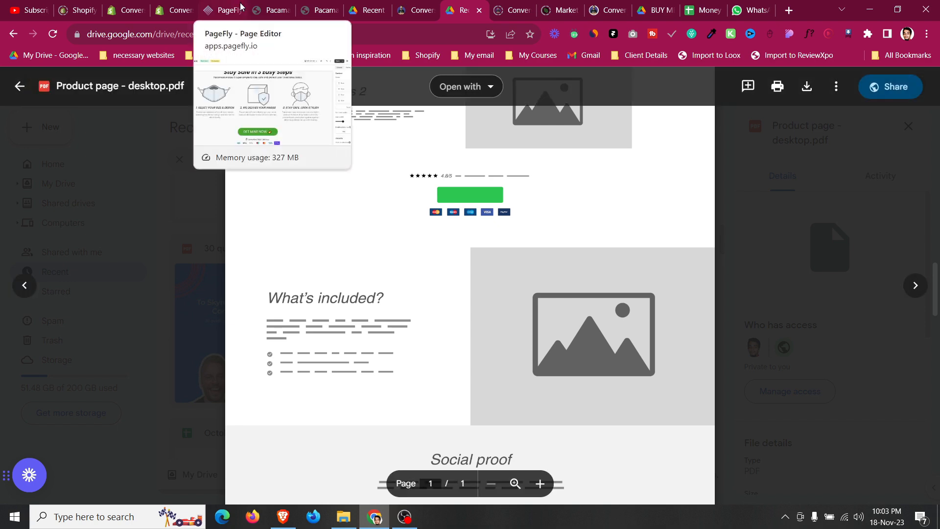
Read the ATIDCOA PDF's desire and social proof pages.
left_click(368, 10)
scroll(432, 235, "down", 10)
scroll(433, 241, "down", 10)
scroll(433, 243, "down", 10)
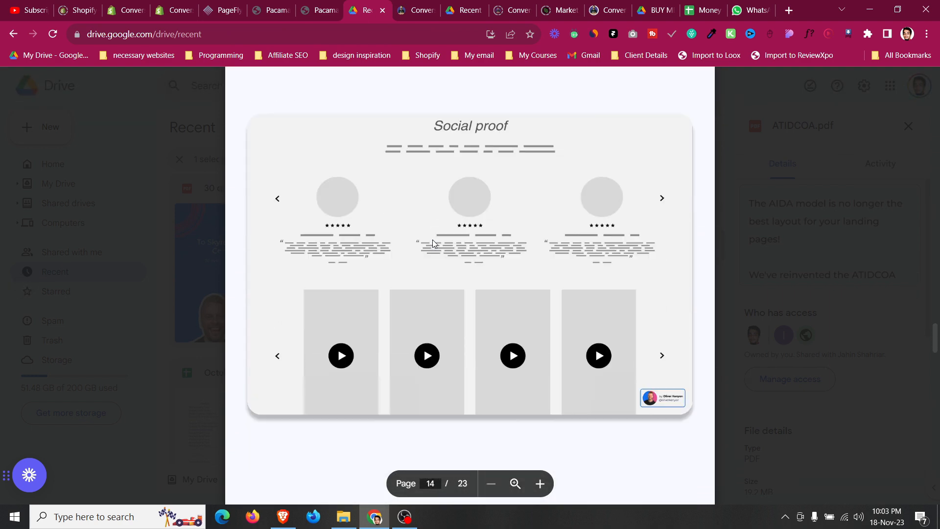
scroll(433, 243, "up", 5)
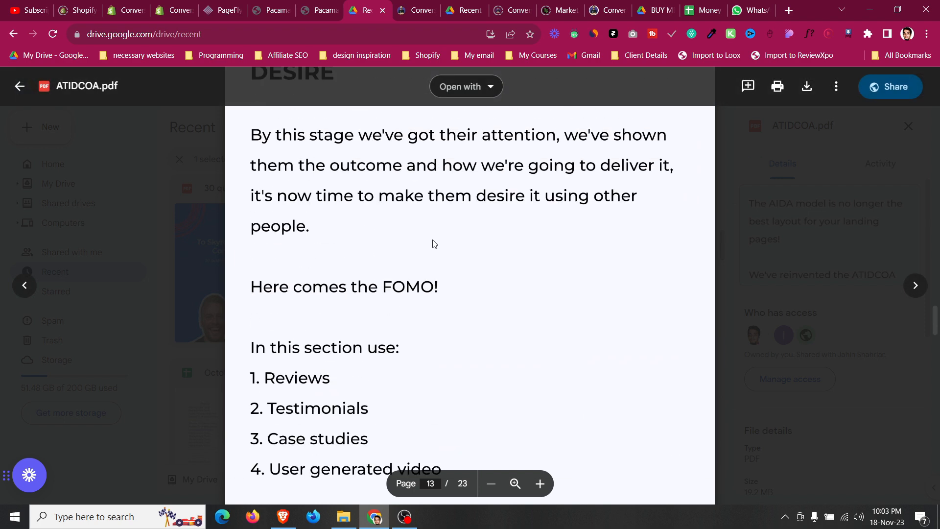
scroll(432, 243, "up", 4)
scroll(432, 243, "down", 5)
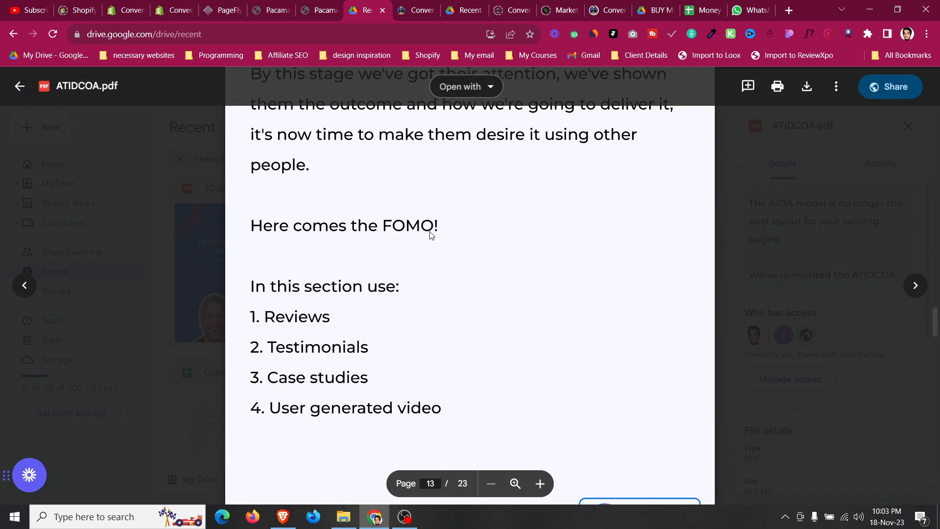
Compare the wireframe PDF's Social proof layout with the testimonial and review sections on the live page.
scroll(430, 234, "down", 6)
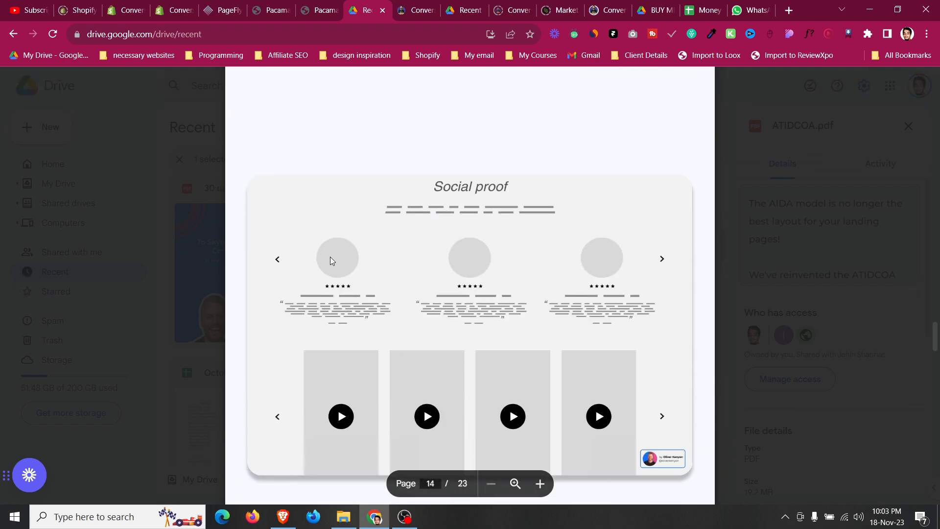
left_click(223, 10)
left_click(270, 10)
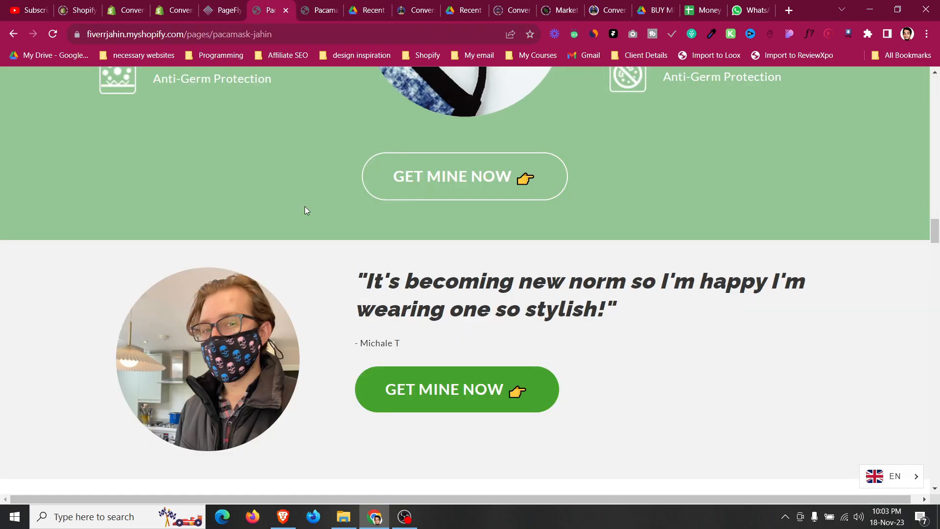
scroll(317, 251, "up", 5)
scroll(316, 254, "down", 20)
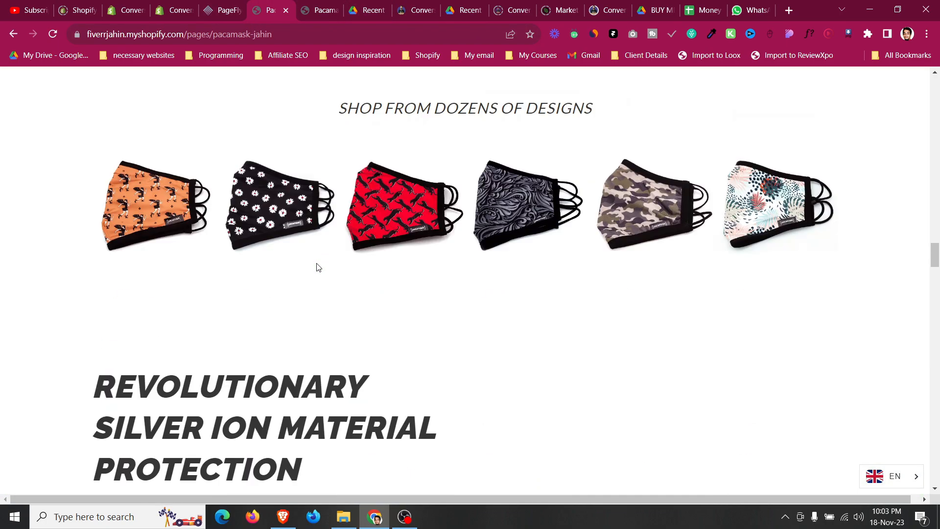
scroll(317, 267, "down", 14)
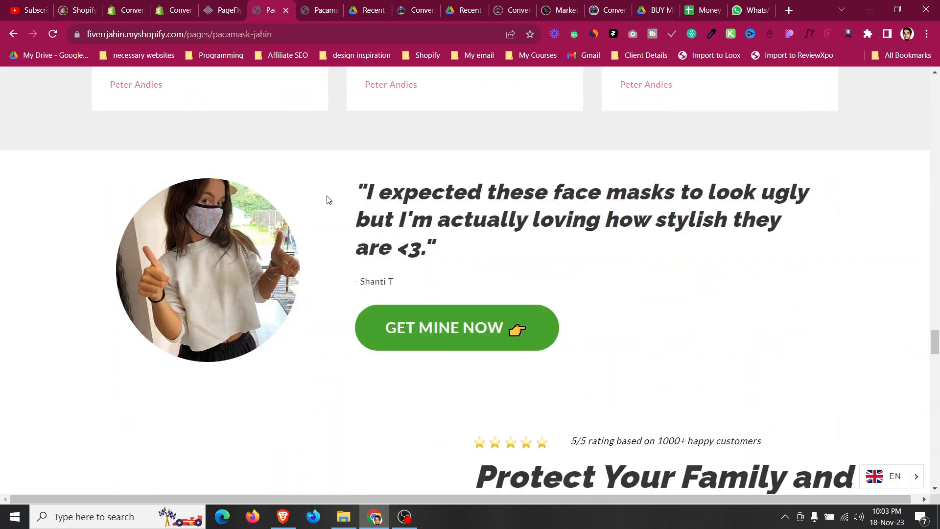
scroll(327, 199, "up", 5)
scroll(327, 191, "down", 2)
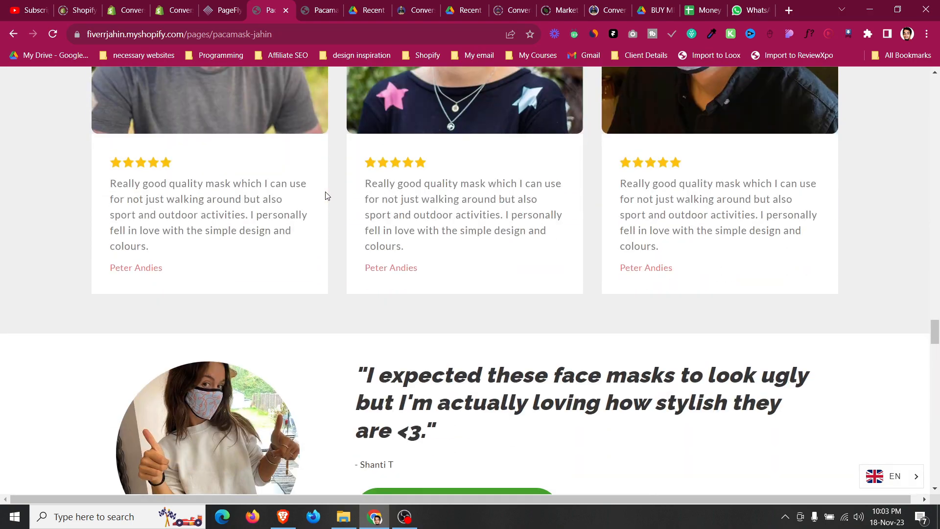
scroll(327, 193, "up", 7)
scroll(334, 171, "up", 15)
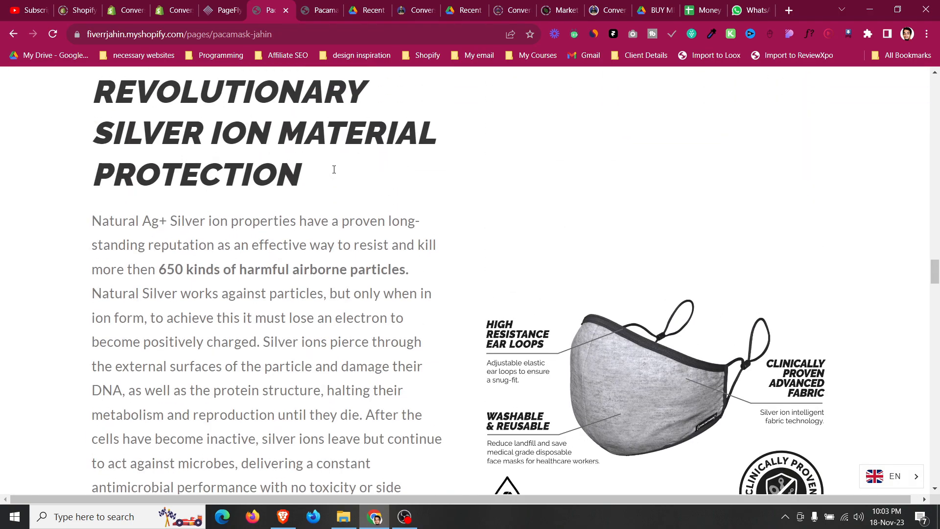
scroll(334, 172, "up", 15)
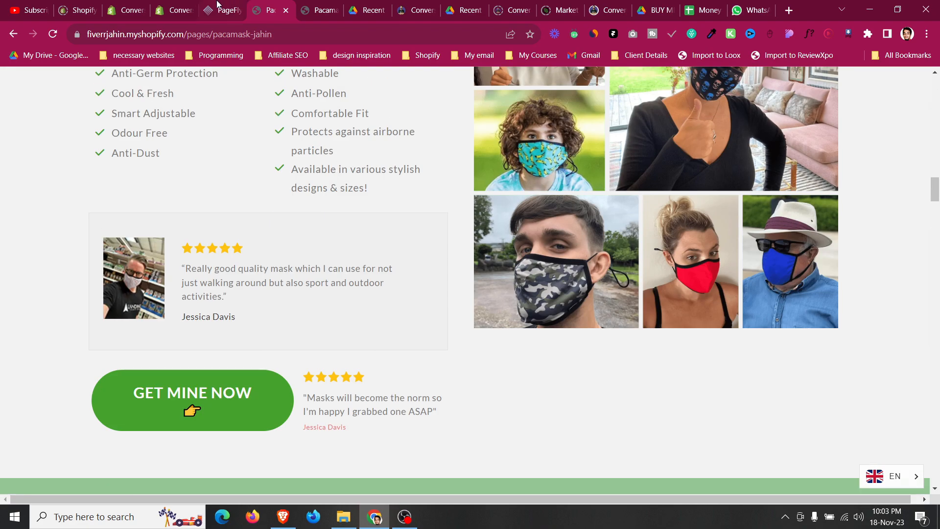
Examine the editor page around the end of the features section and its GET MINE NOW button.
left_click(216, 5)
scroll(126, 346, "down", 10)
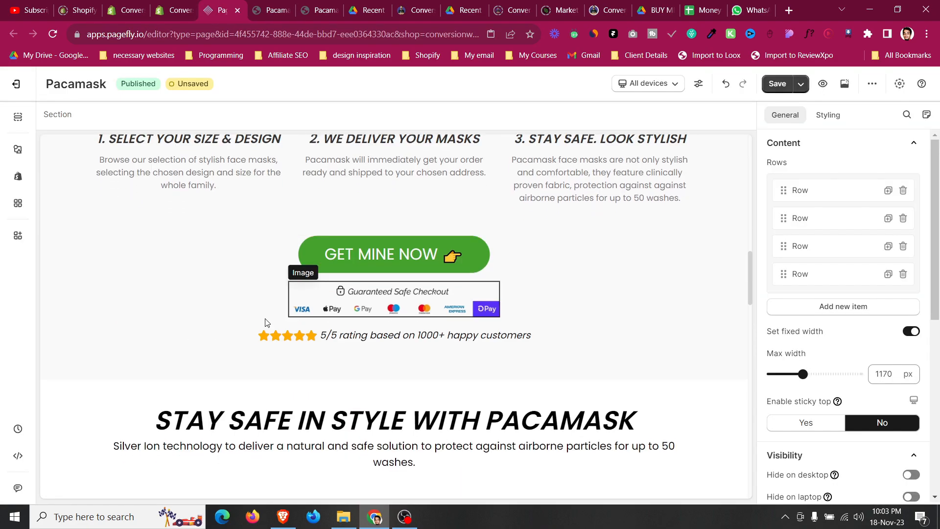
scroll(127, 346, "down", 4)
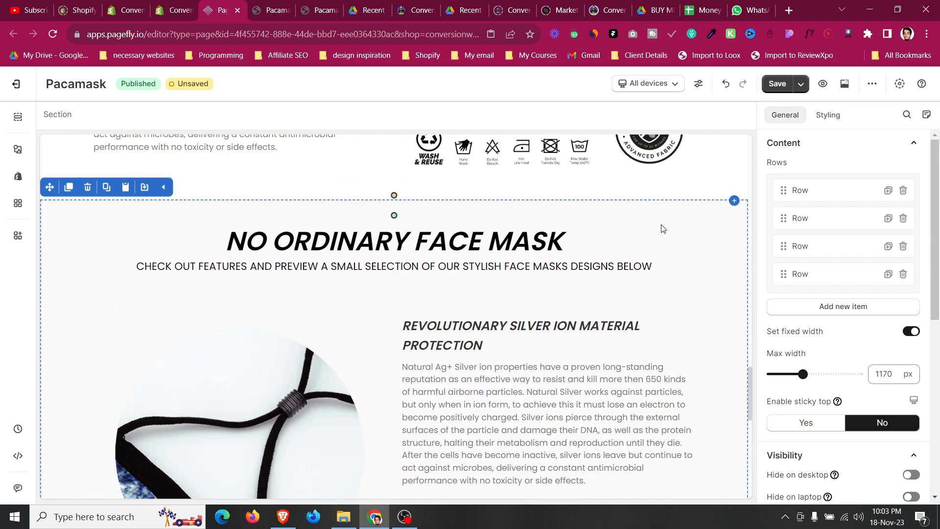
scroll(378, 332, "down", 10)
scroll(378, 333, "up", 8)
scroll(378, 333, "down", 10)
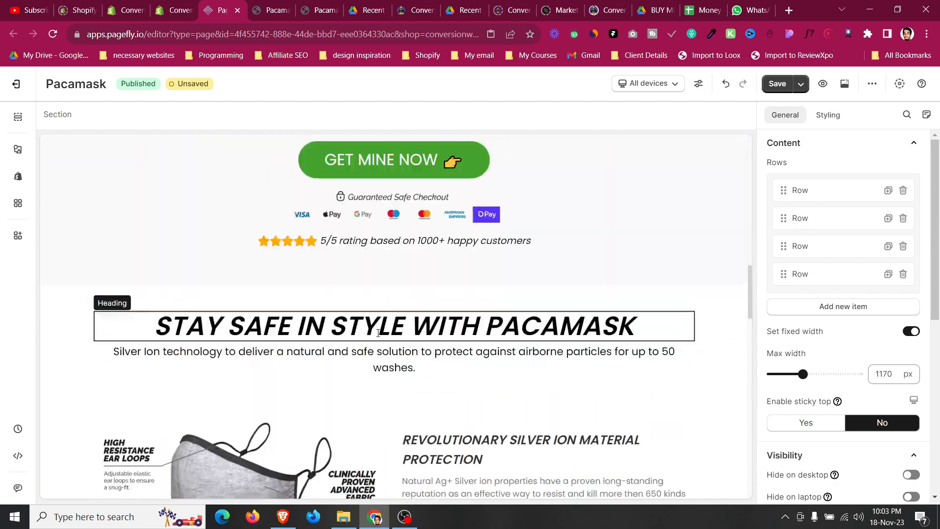
scroll(378, 333, "up", 3)
left_click(388, 323)
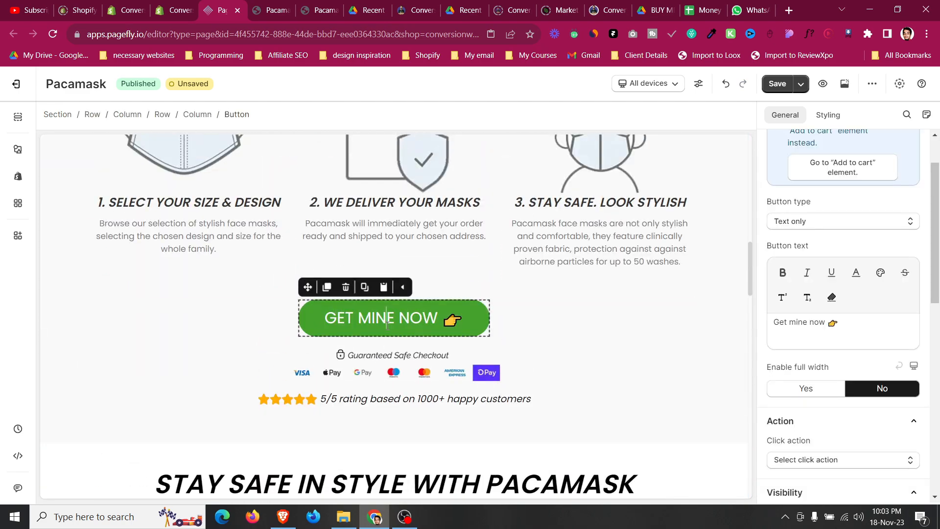
scroll(387, 323, "up", 8)
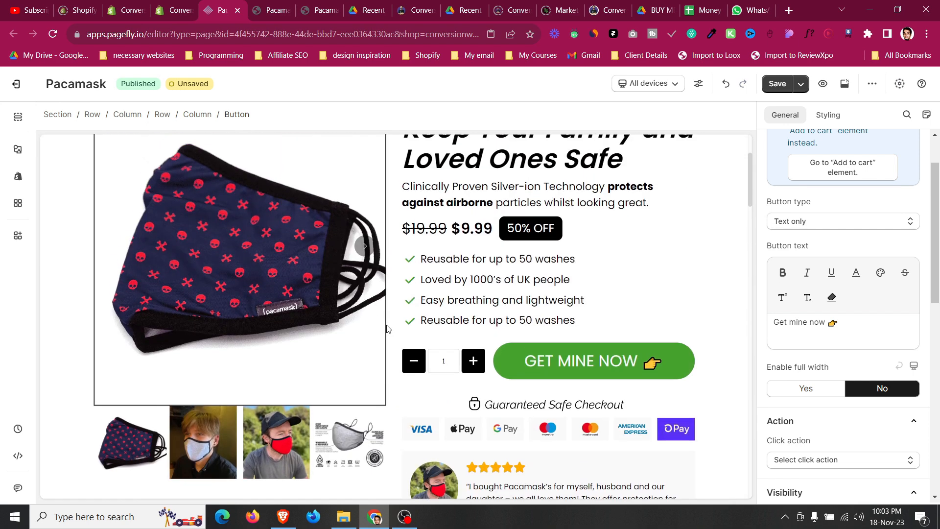
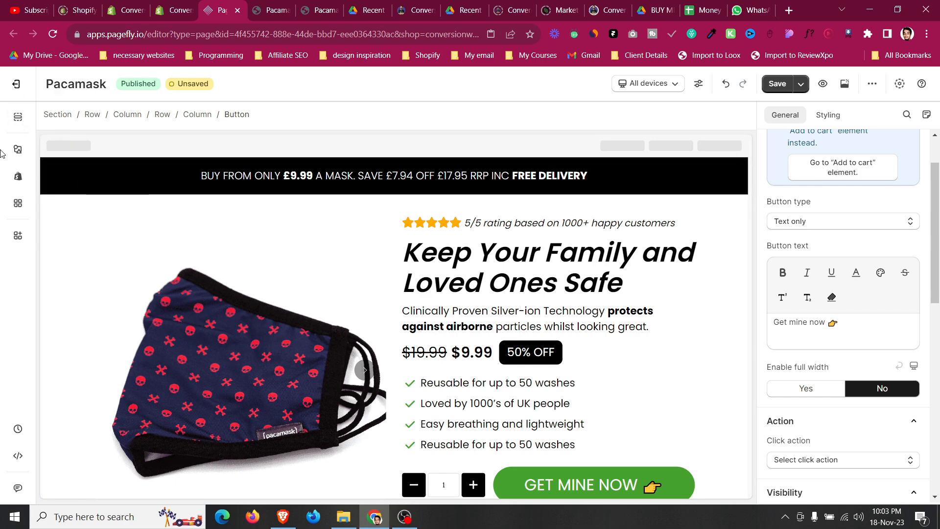
Rename the first section in the page outline as '1st top announcement bar section'.
left_click(18, 117)
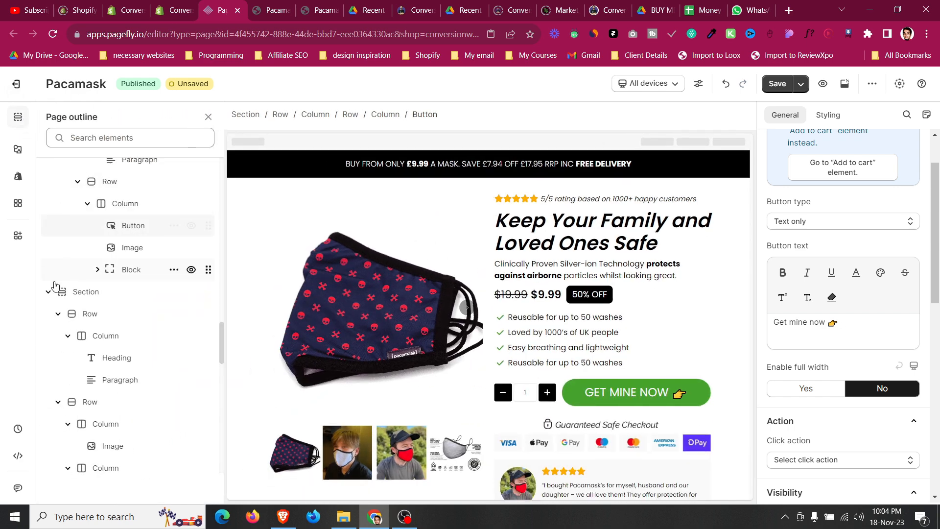
left_click(48, 292)
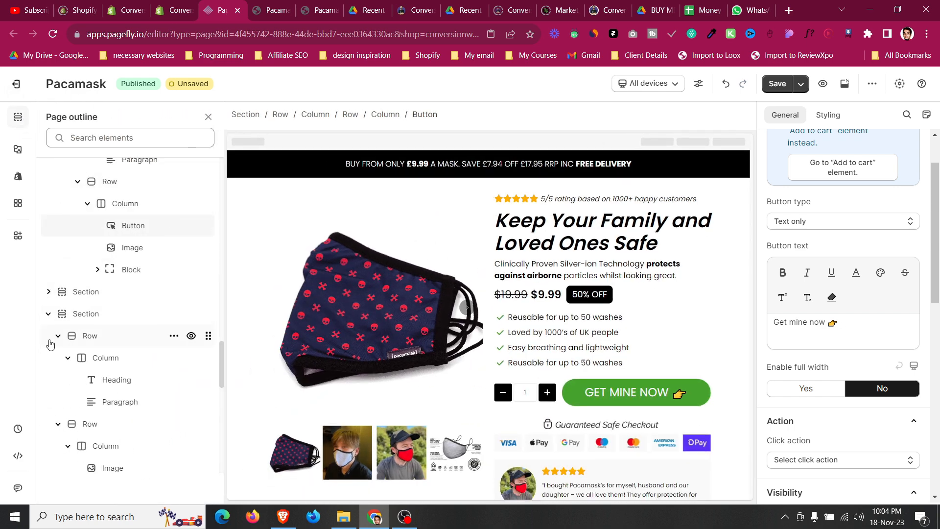
left_click(48, 313)
left_click(48, 423)
scroll(47, 368, "up", 3)
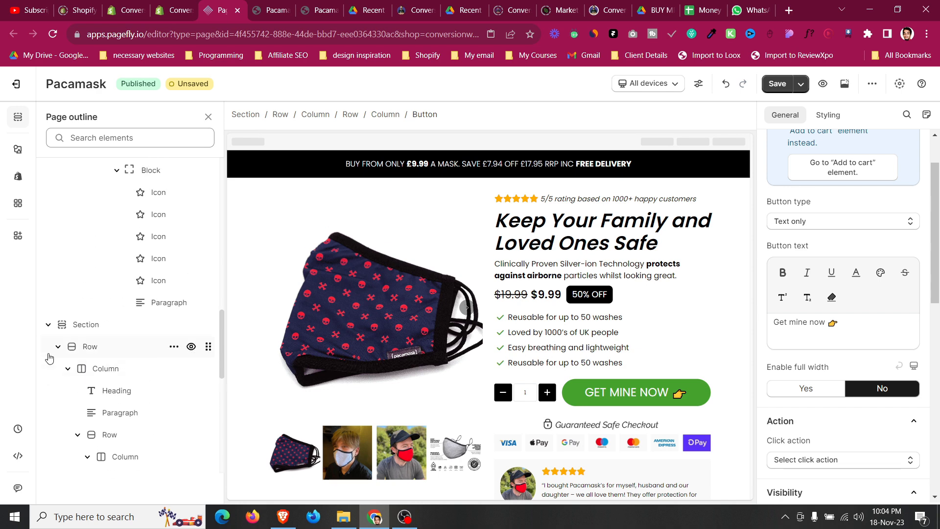
scroll(52, 335, "up", 10)
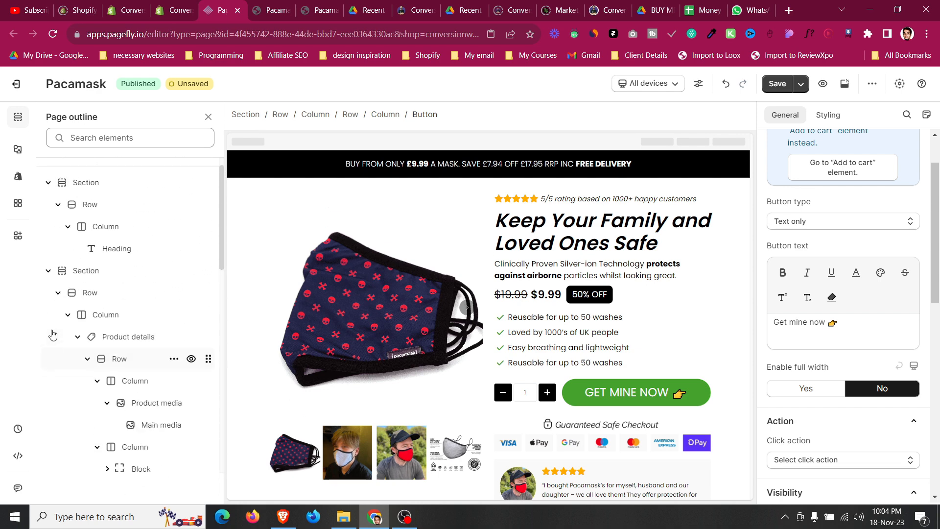
left_click(48, 293)
left_click(49, 206)
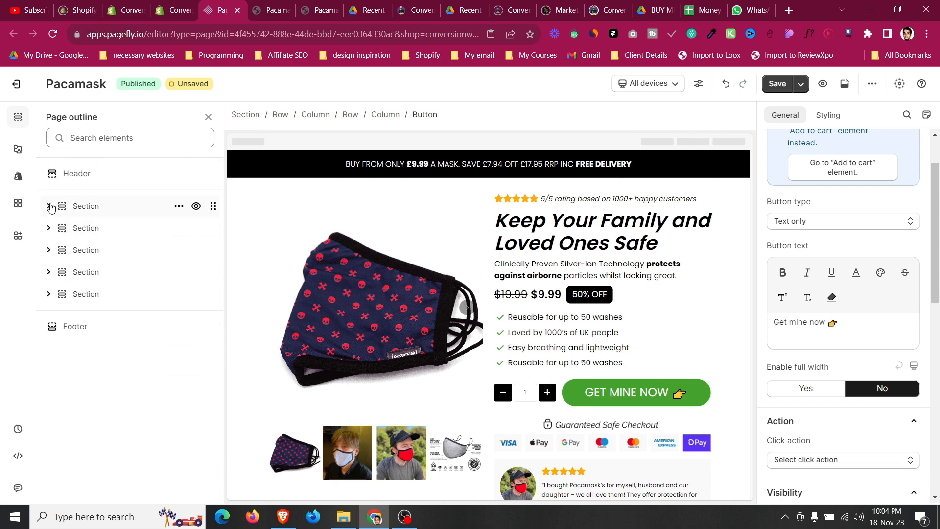
left_click(78, 229)
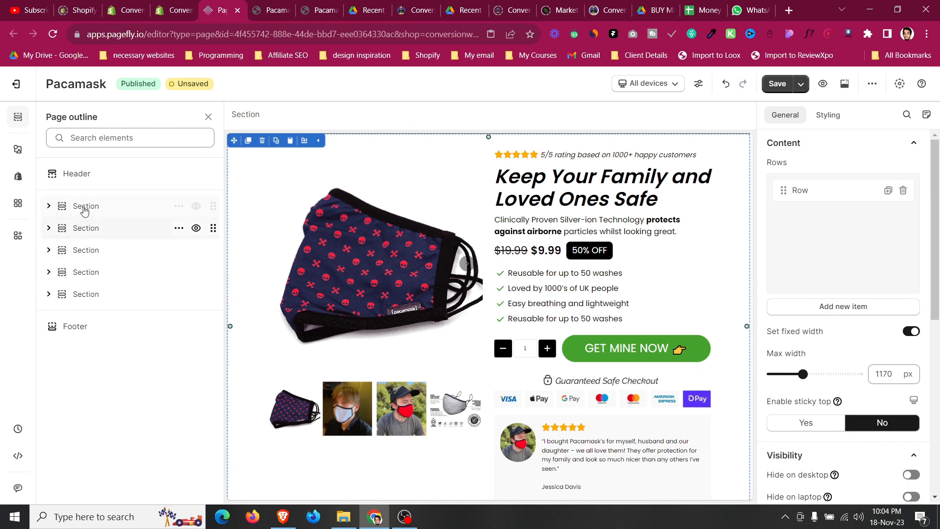
left_click(85, 208)
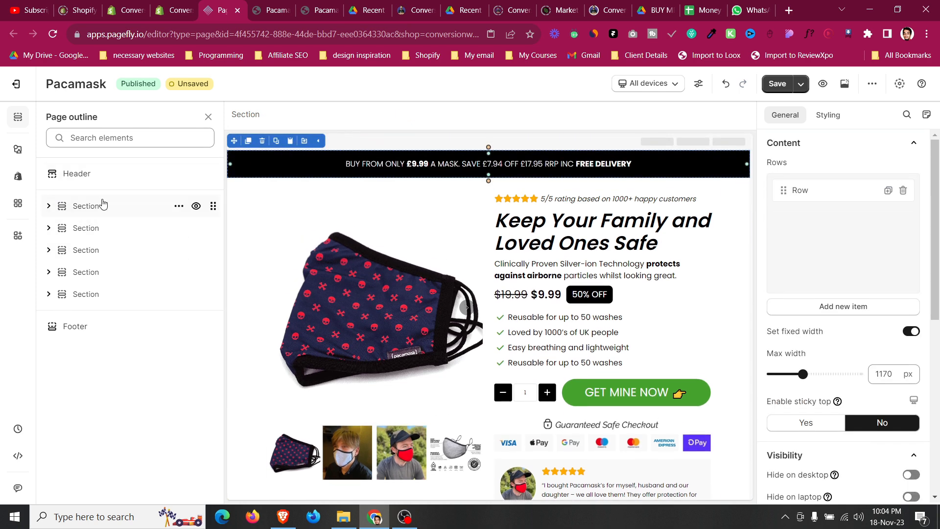
left_click(179, 206)
left_click(179, 207)
left_click(178, 208)
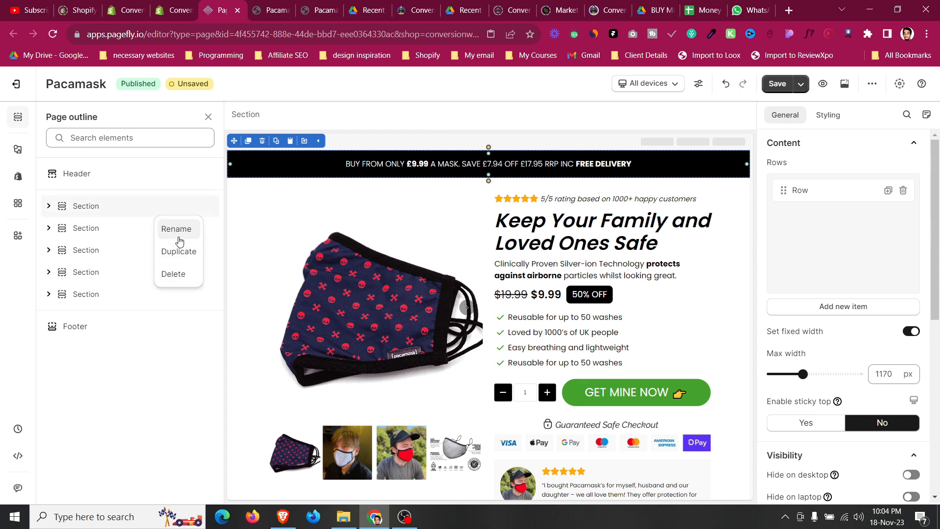
left_click(171, 228)
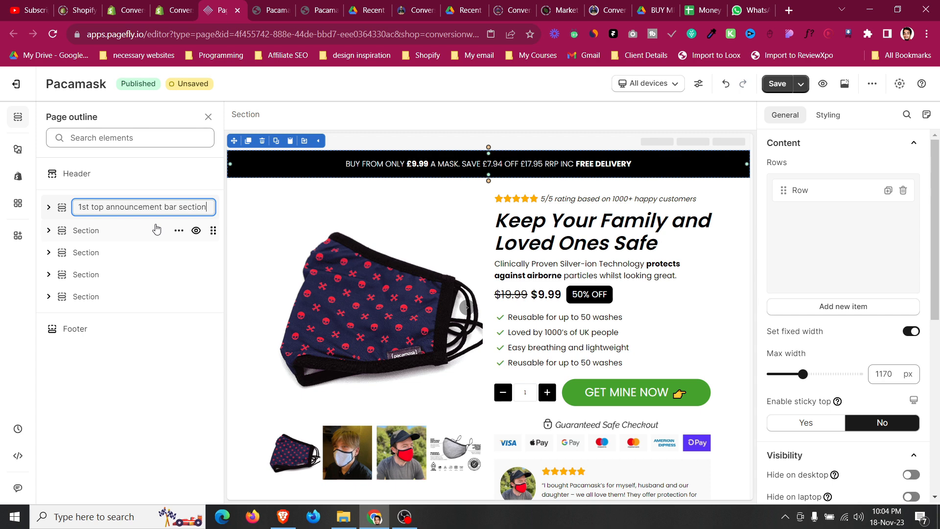
key("Return")
Rename the second section as 'dyanmaic add to cart area'.
left_click(178, 229)
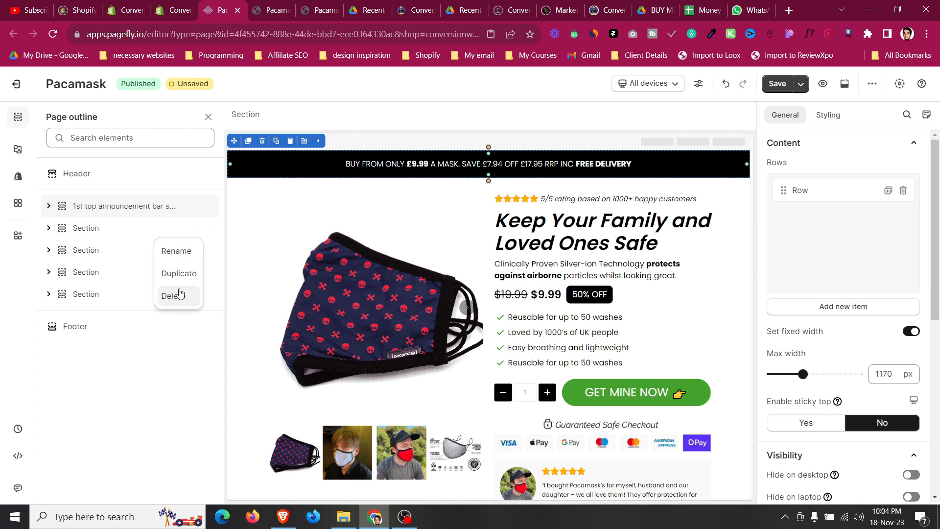
left_click(185, 248)
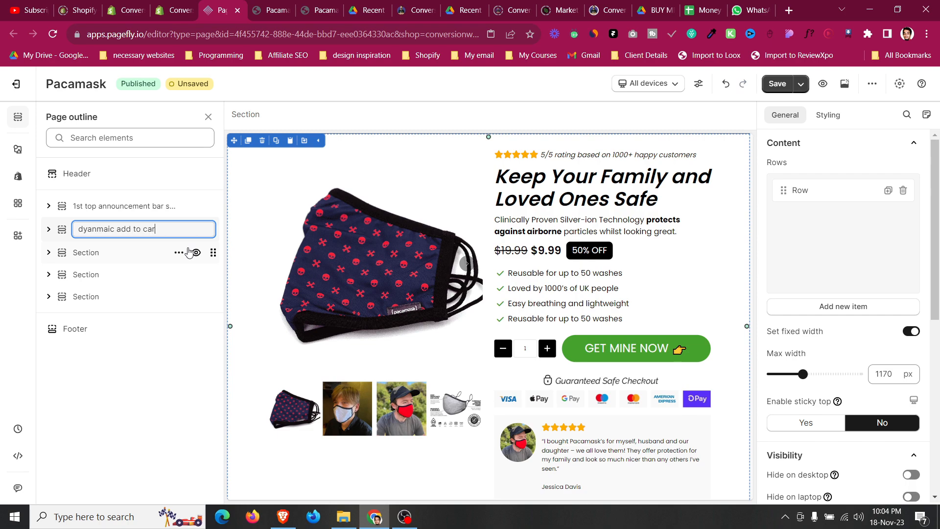
type("dyanmaic add to cart area")
key("Return")
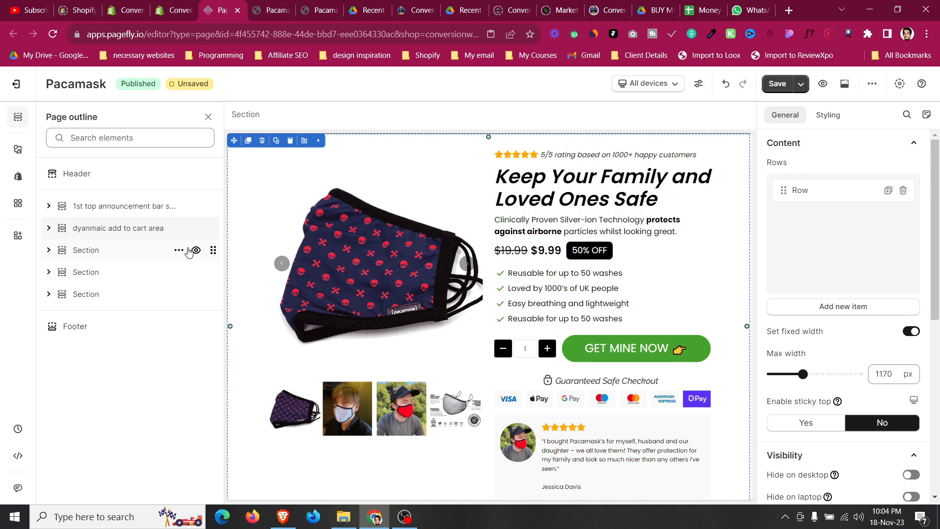
Rename the third section, the 3 easy steps section, as 'Transformation'.
left_click(127, 257)
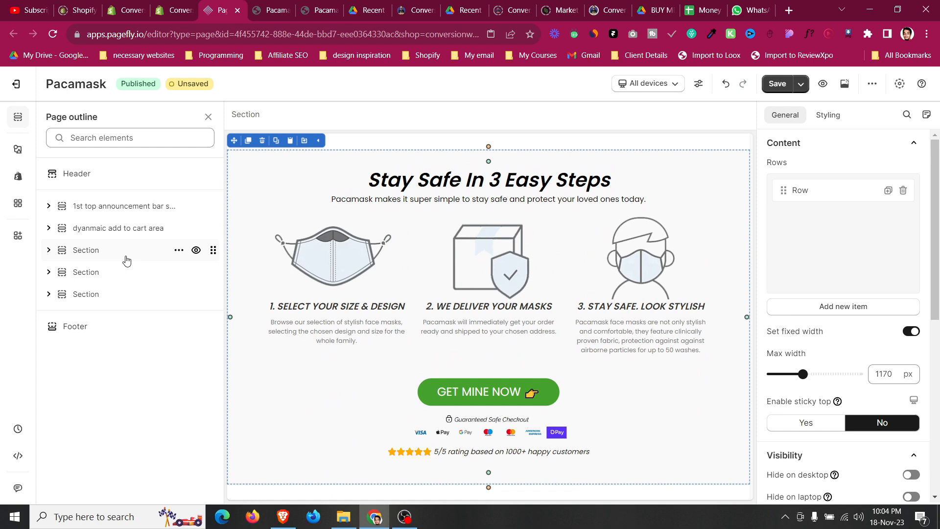
left_click(178, 251)
left_click(178, 273)
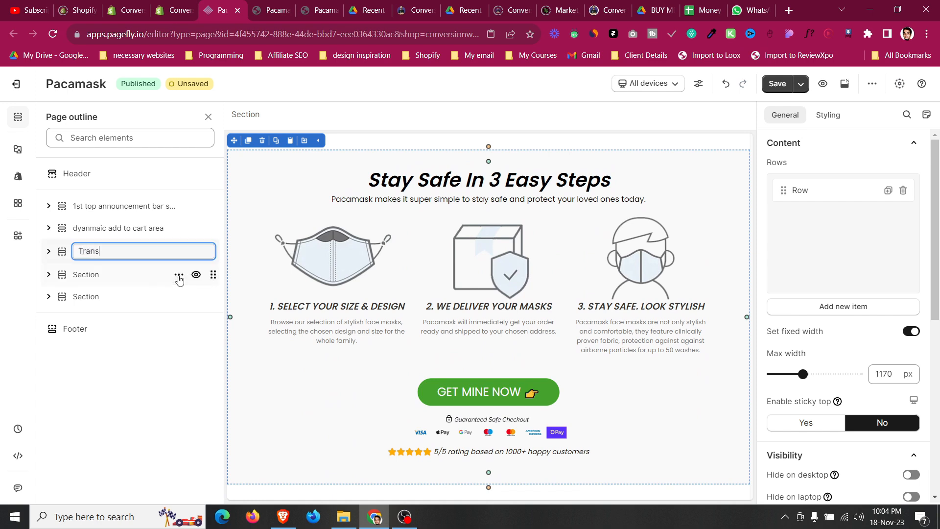
type("Transformation")
key("Return")
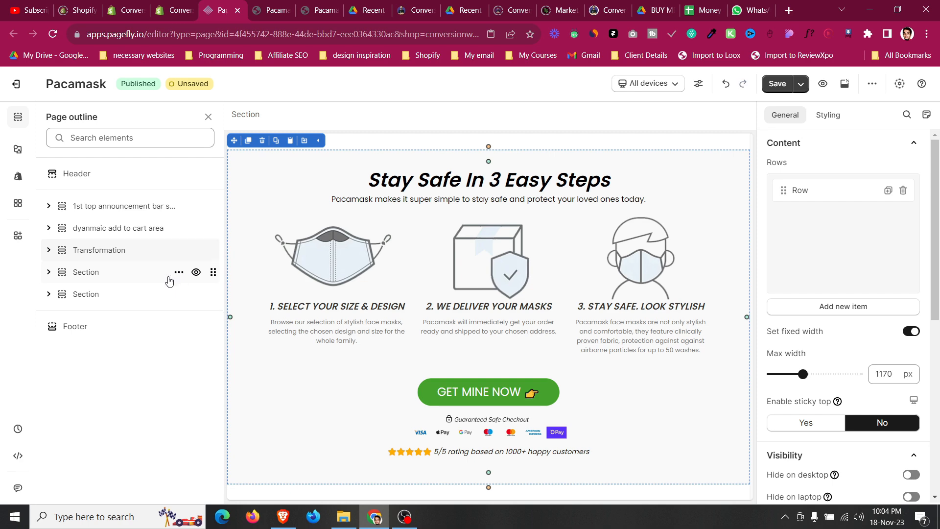
Rename the fourth section, 'Stay Safe in Style with Pacamask', as 'Interest Benifits'.
left_click(132, 277)
left_click(178, 272)
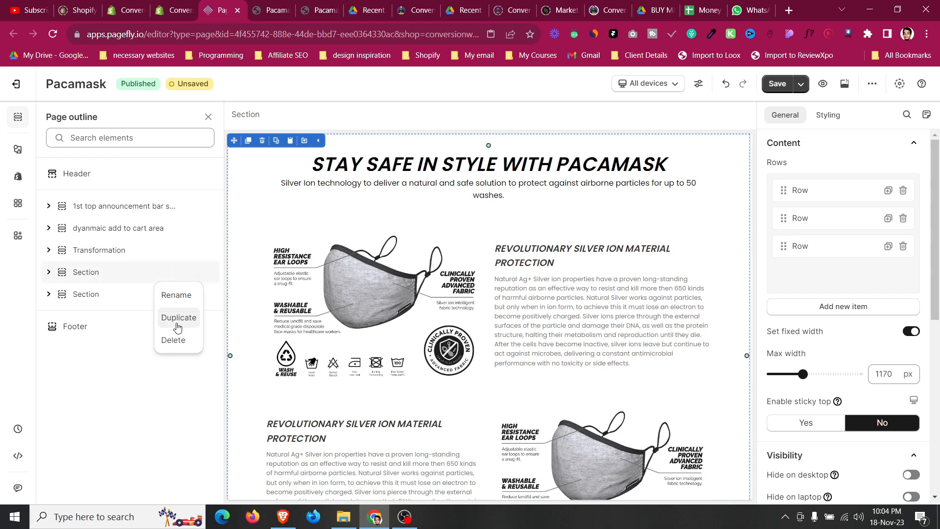
left_click(177, 296)
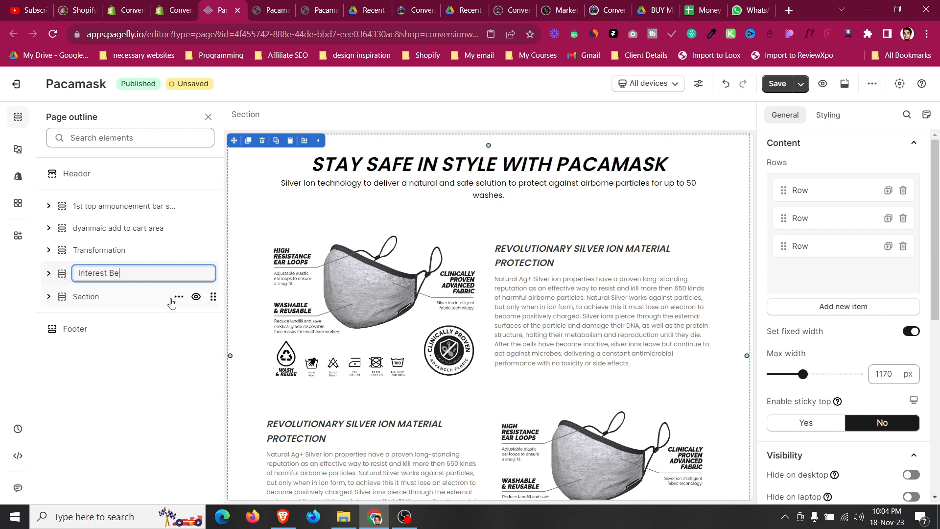
type("Interest Benifits")
key("Return")
Rename the fifth section, 'No Ordinary Face Mask', as 'Interest Features Tell'.
left_click(141, 303)
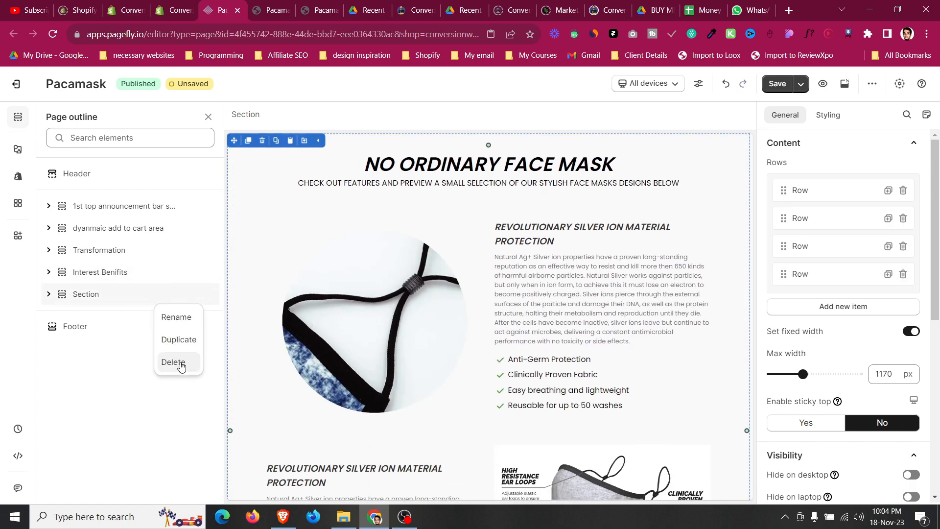
left_click(175, 315)
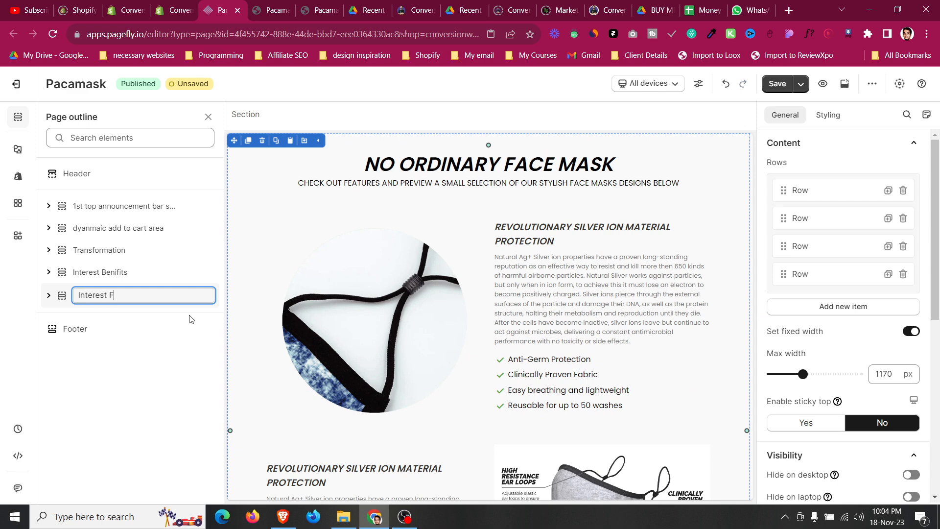
type("Interest Features Tell")
key("Return")
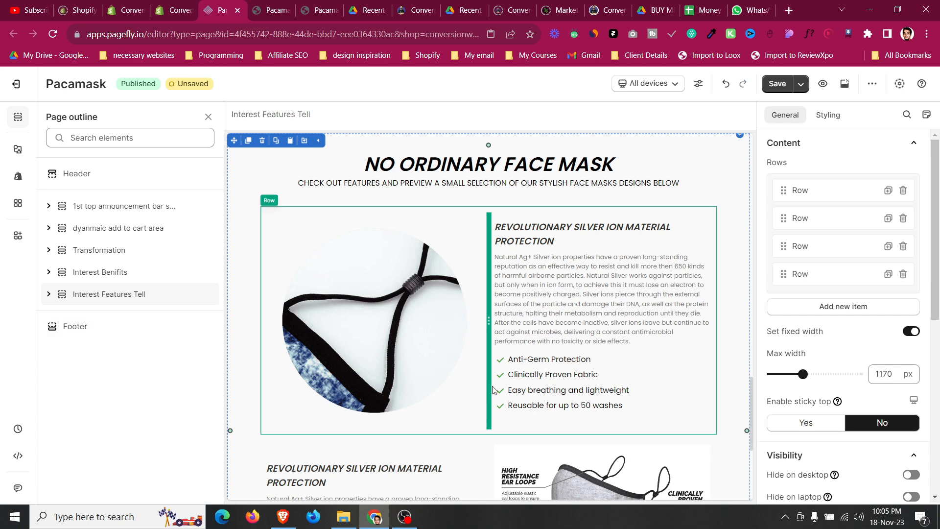
Set the features section's GET MINE NOW button to scroll to the 'dyanmaic add to cart area' section.
scroll(492, 386, "down", 5)
left_click(493, 394)
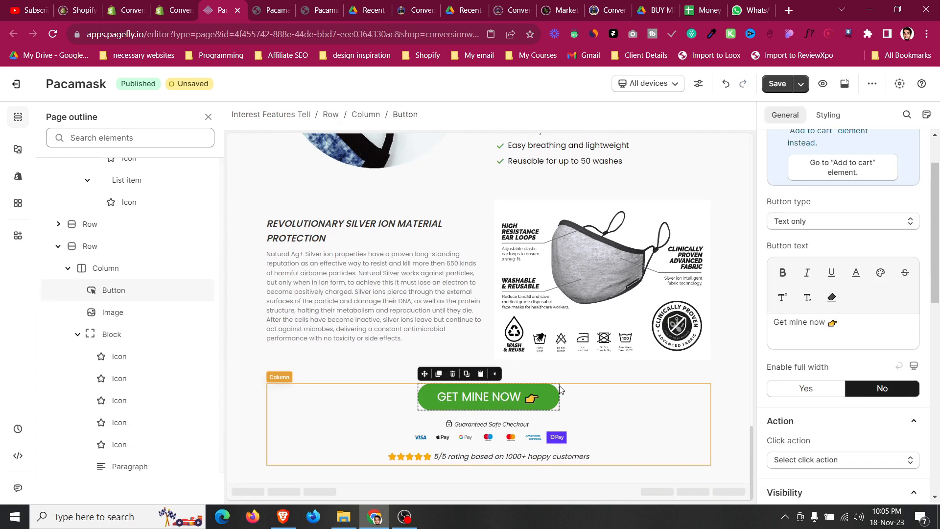
scroll(843, 387, "down", 3)
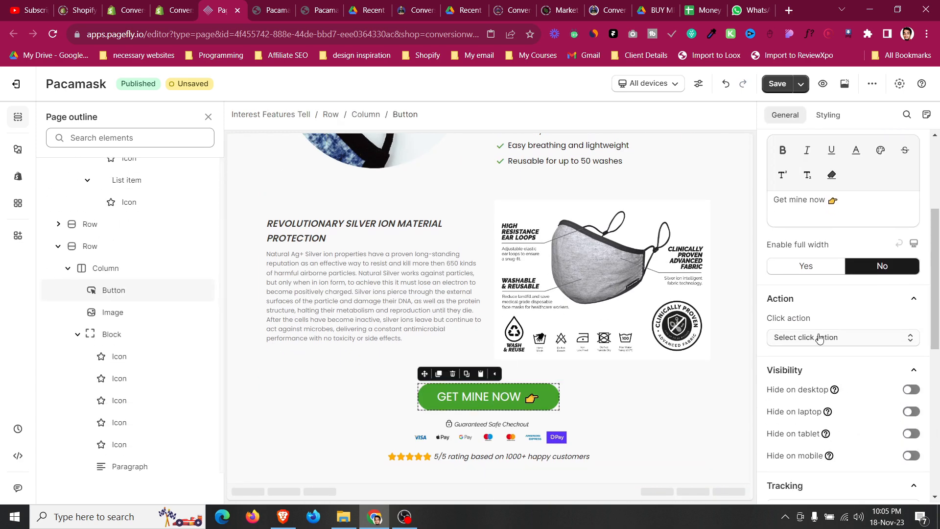
left_click(819, 342)
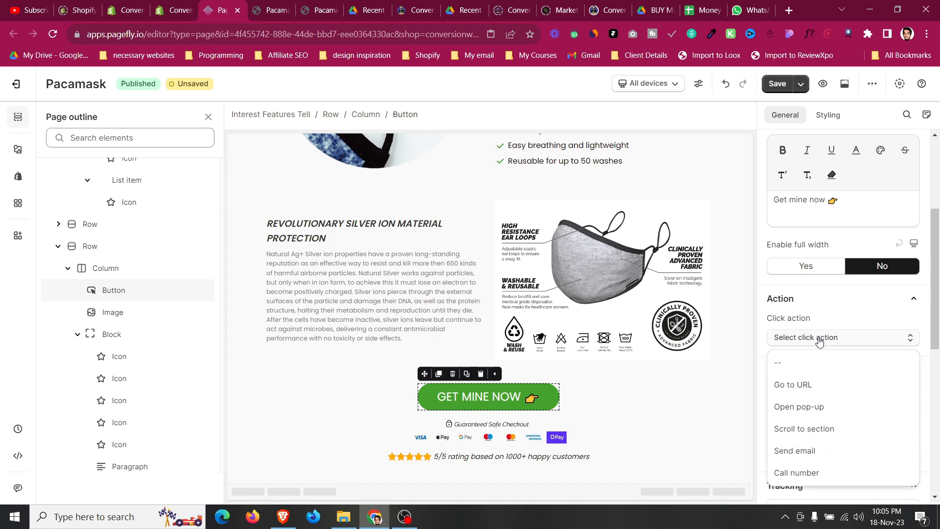
left_click(835, 434)
left_click(842, 389)
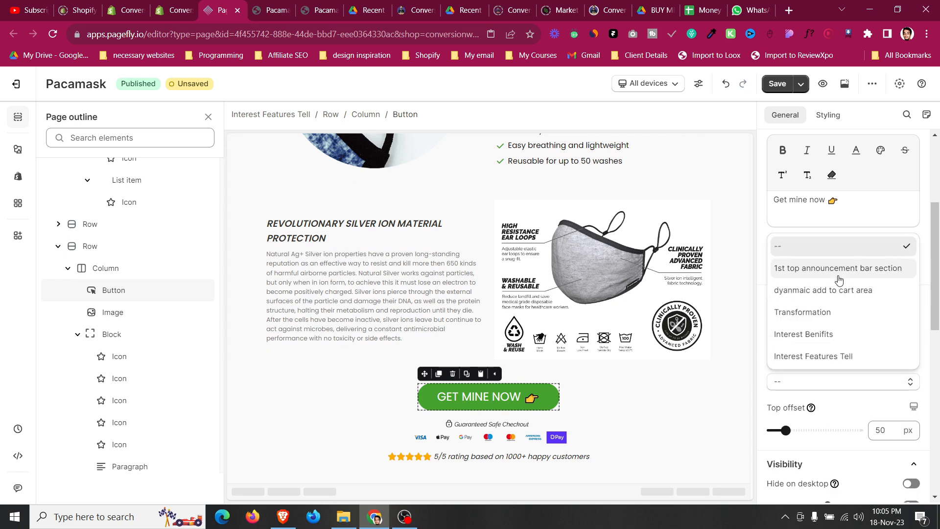
left_click(841, 292)
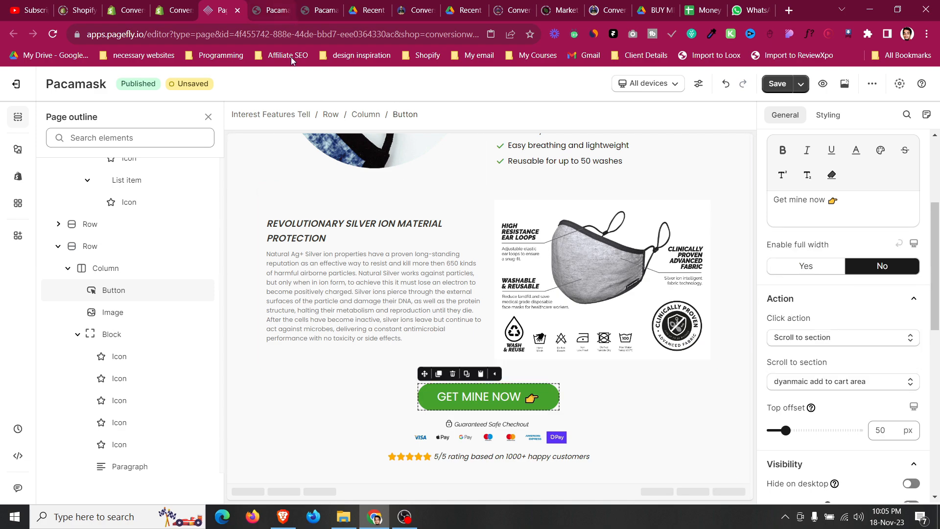
Glance at the live Pacamask pages in the other browser tabs, then return to the editor.
left_click(275, 6)
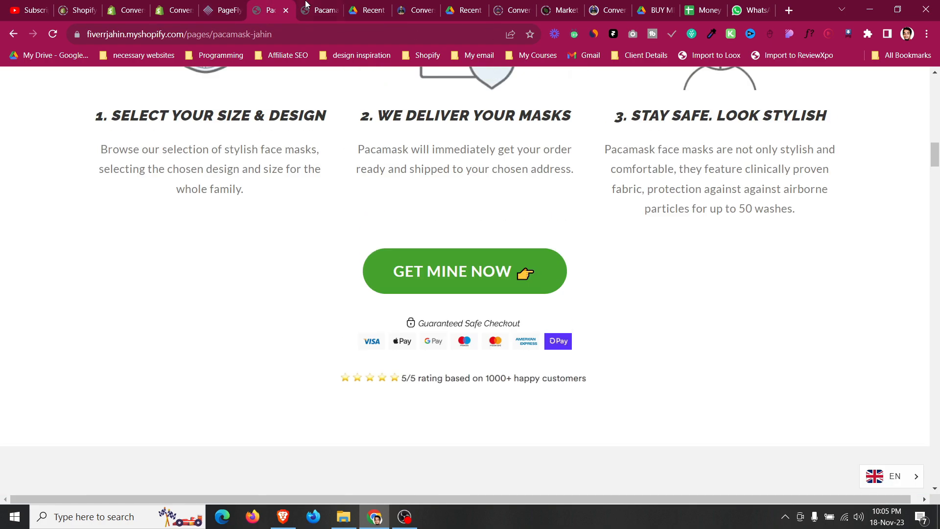
left_click(305, 5)
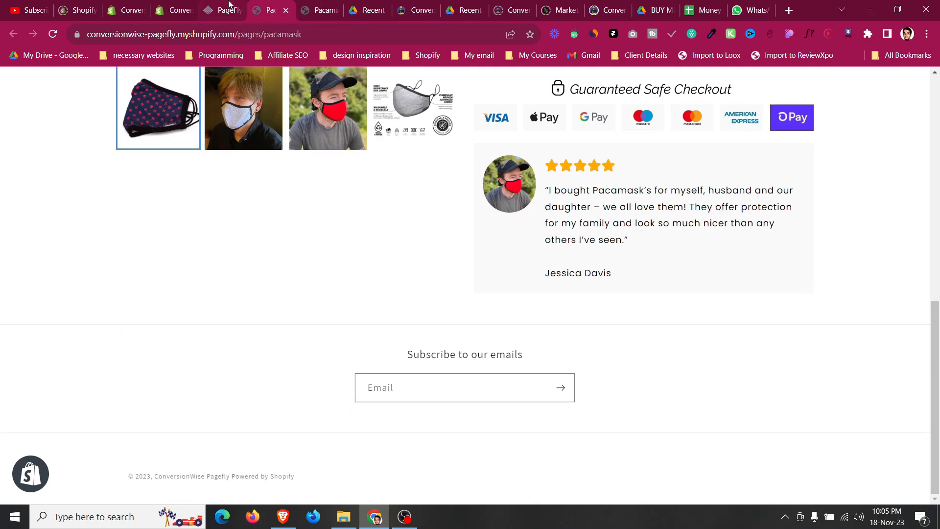
left_click(231, 6)
Set the Transformation section's GET MINE NOW button to scroll to the 'dyanmaic add to cart area' section.
scroll(469, 311, "up", 10)
scroll(469, 311, "up", 5)
left_click(482, 289)
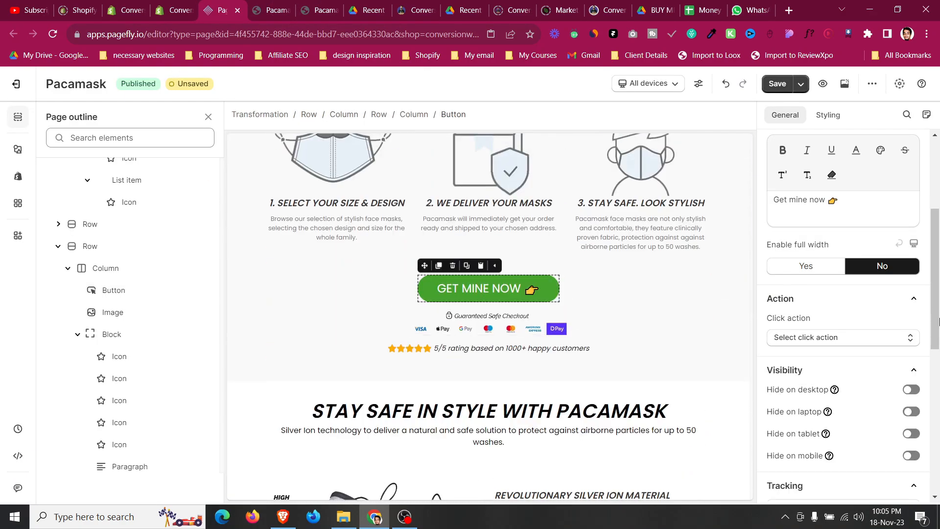
left_click(876, 339)
left_click(803, 428)
left_click(834, 384)
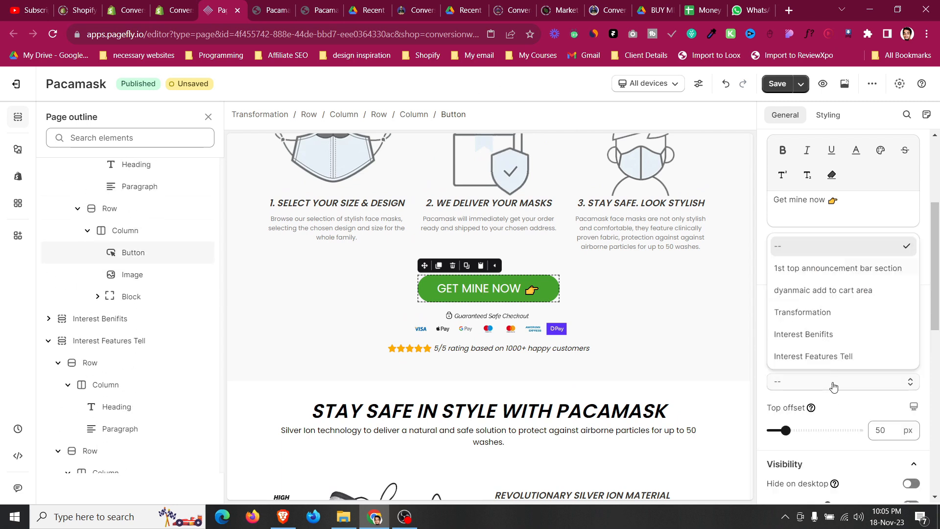
left_click(833, 385)
left_click(833, 385)
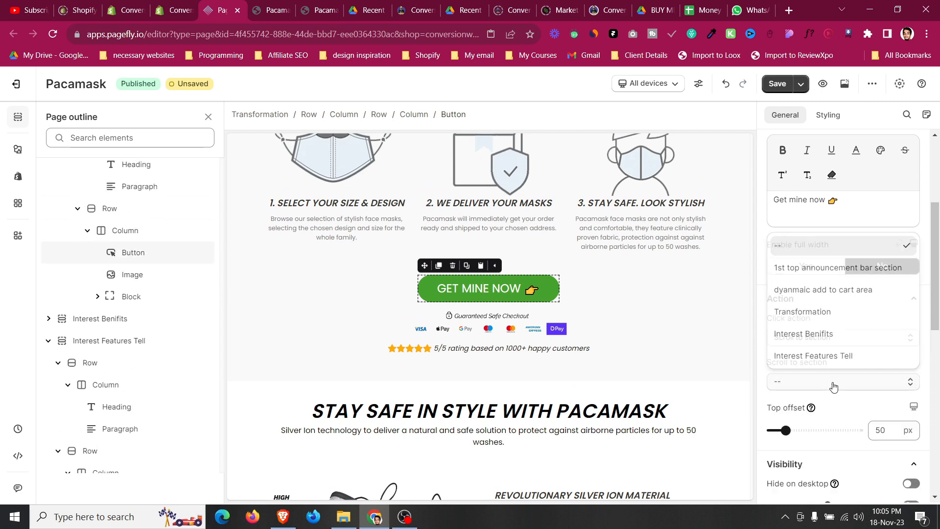
left_click(833, 290)
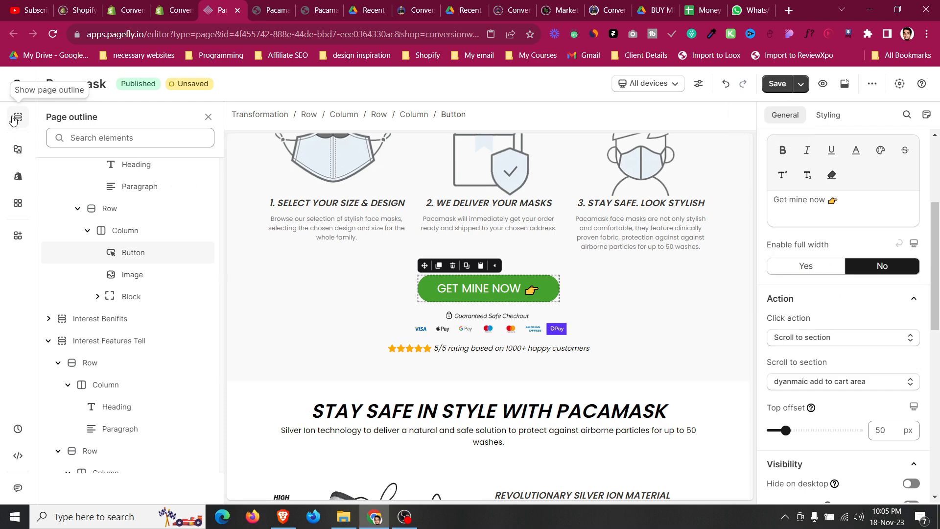
Save the page.
key("ctrl+s")
scroll(551, 300, "up", 6)
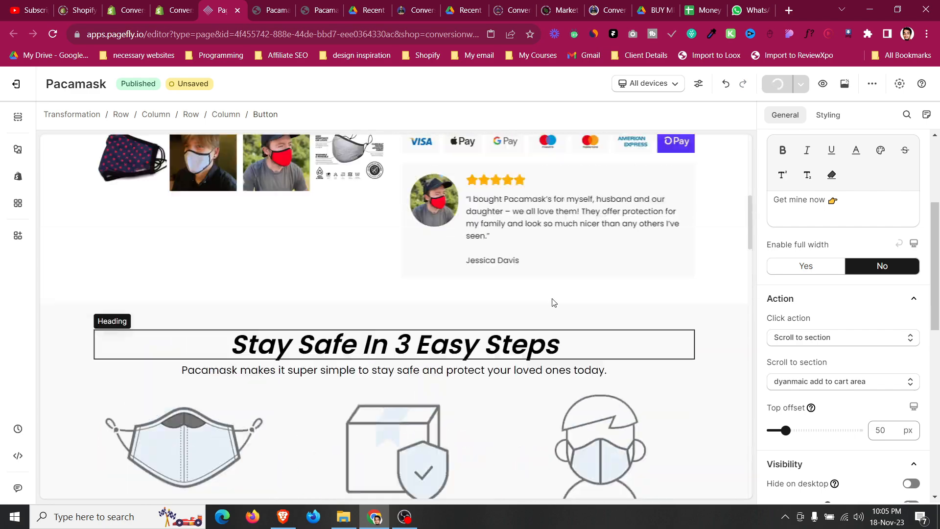
scroll(552, 298, "down", 3)
scroll(552, 298, "up", 3)
scroll(553, 299, "down", 10)
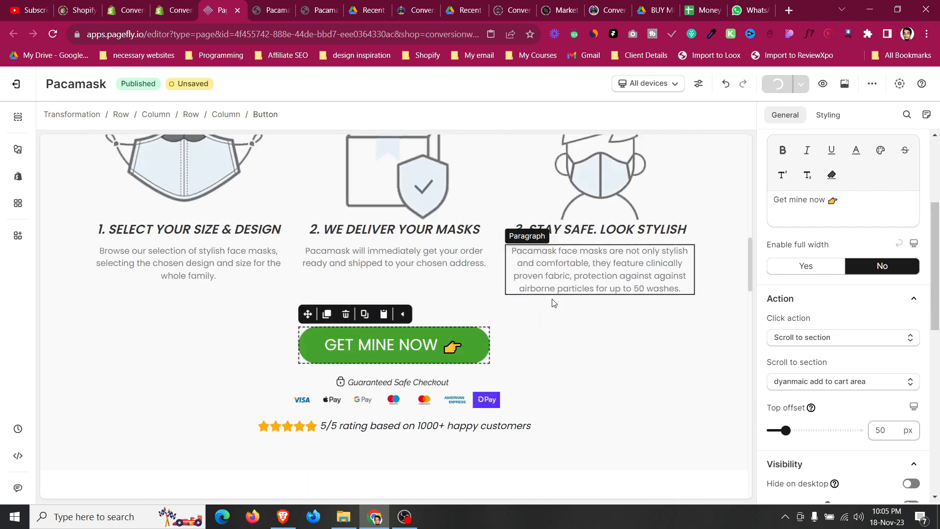
scroll(554, 305, "up", 7)
scroll(548, 328, "down", 20)
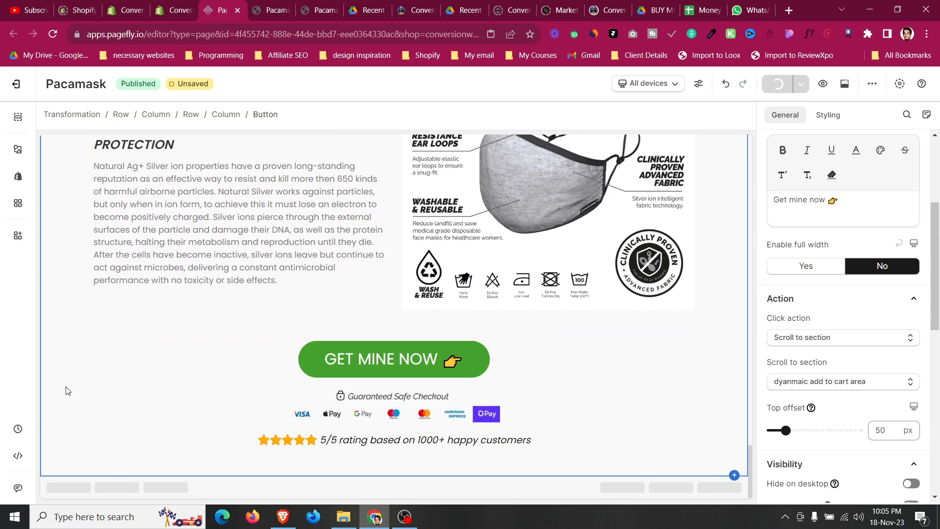
scroll(68, 391, "up", 2)
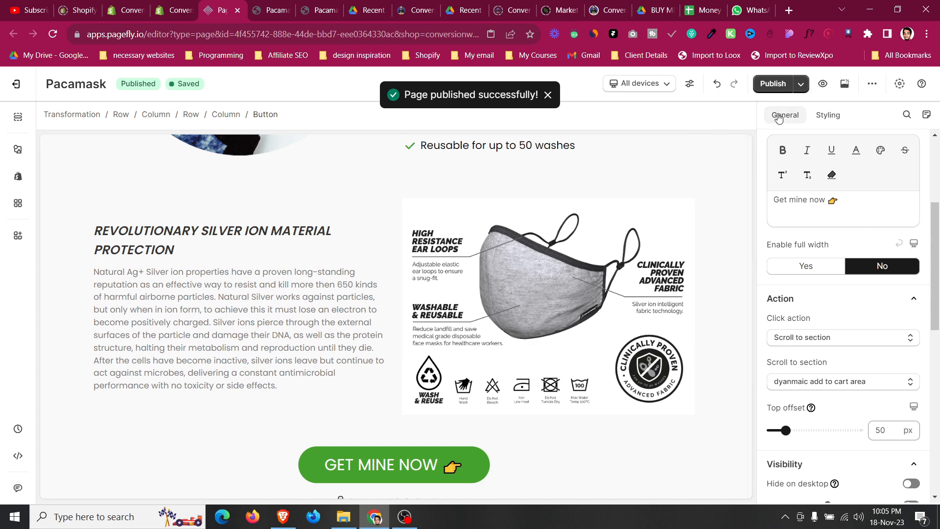
Preview the published page live and test that its GET MINE NOW buttons scroll to the add-to-cart area.
left_click(844, 87)
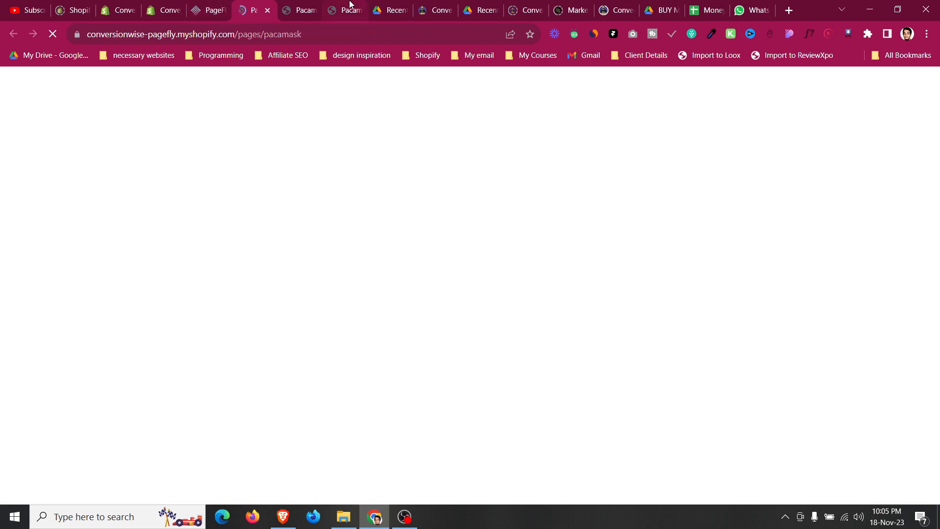
left_click(349, 6)
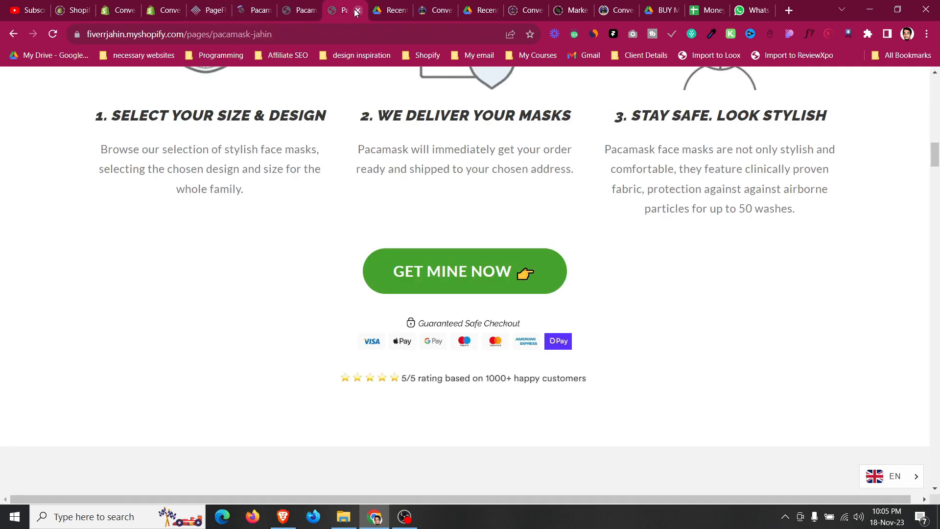
left_click(358, 10)
left_click(258, 4)
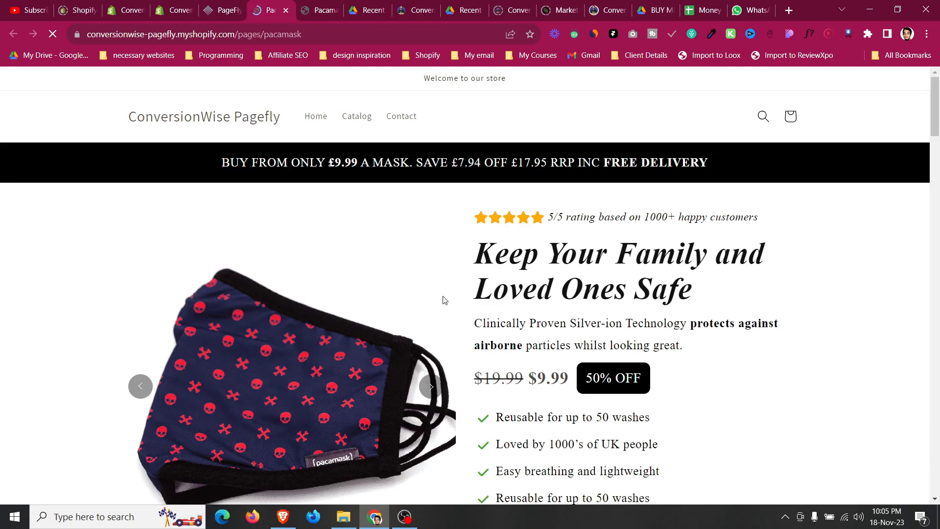
scroll(444, 300, "down", 15)
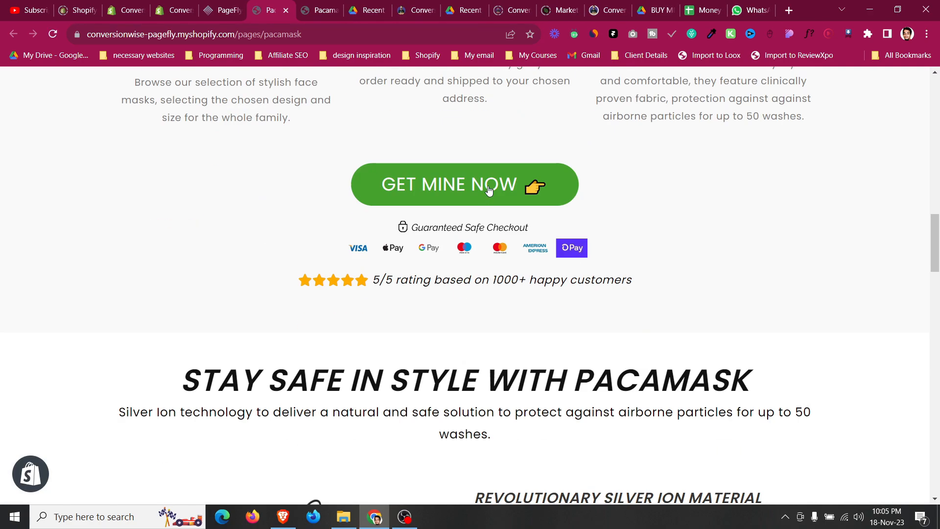
left_click(488, 190)
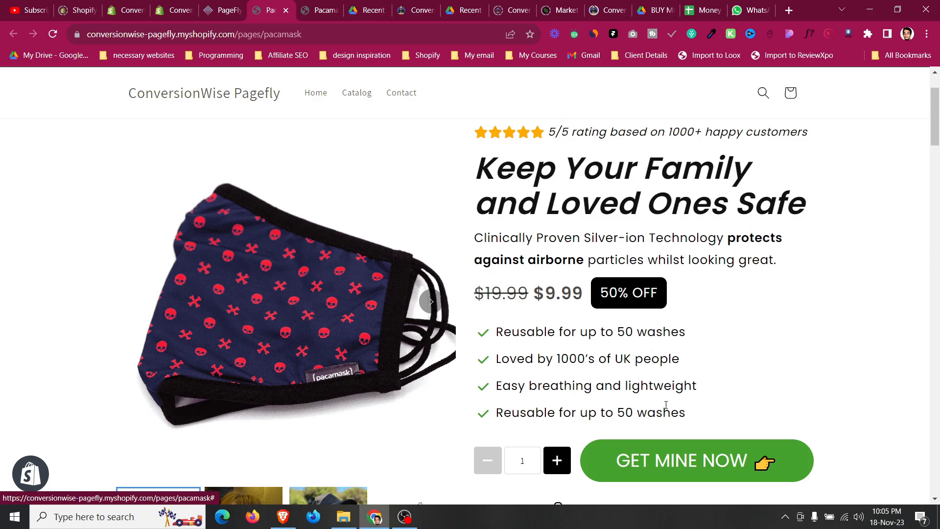
scroll(635, 384, "down", 20)
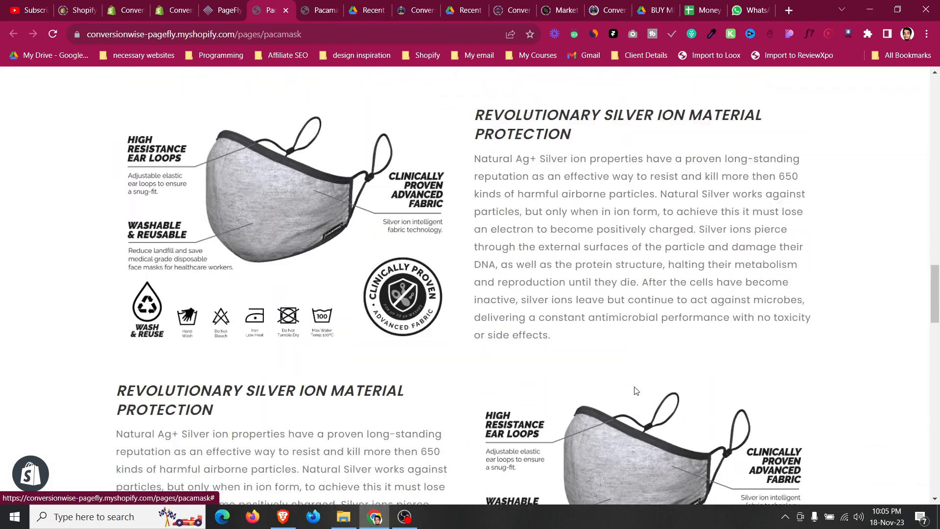
scroll(635, 390, "down", 14)
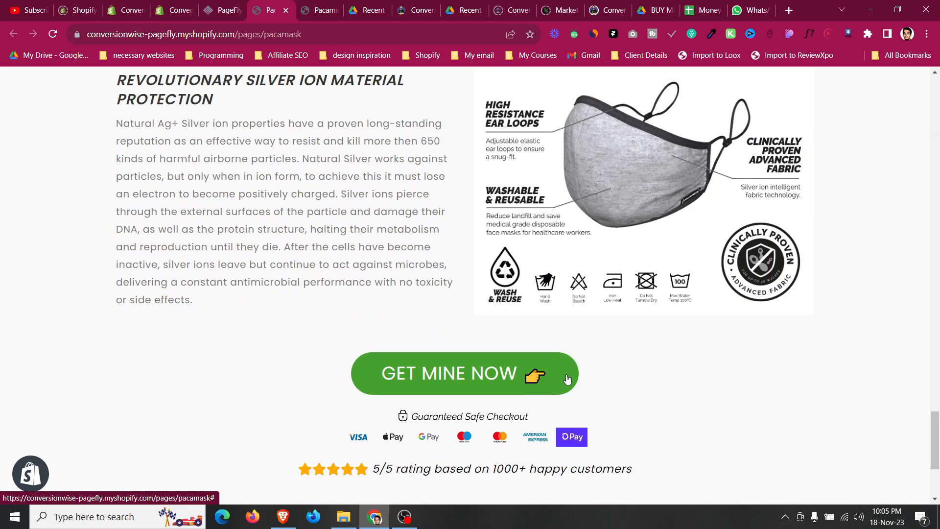
left_click(567, 379)
left_click(225, 6)
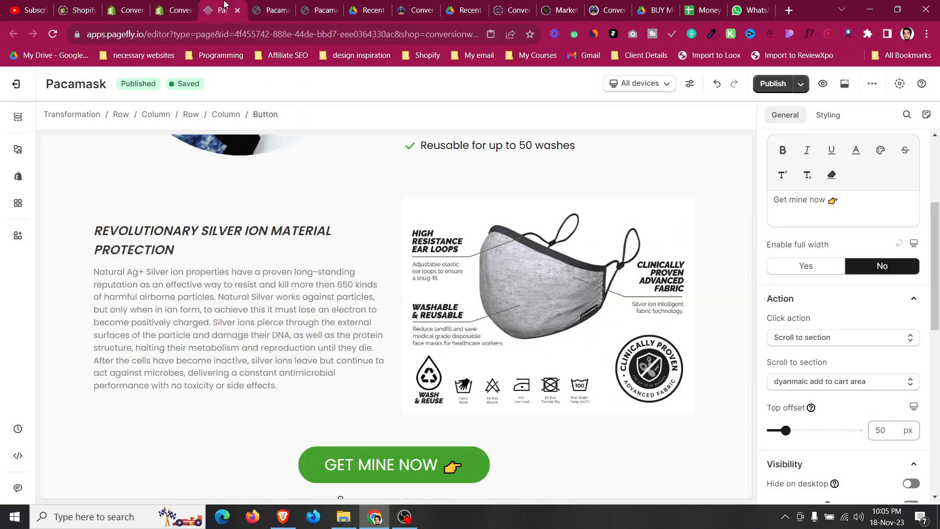
Give the Transformation section's GET MINE NOW button the Float animation on mouse over.
scroll(405, 330, "down", 2)
scroll(403, 373, "up", 12)
scroll(402, 377, "up", 13)
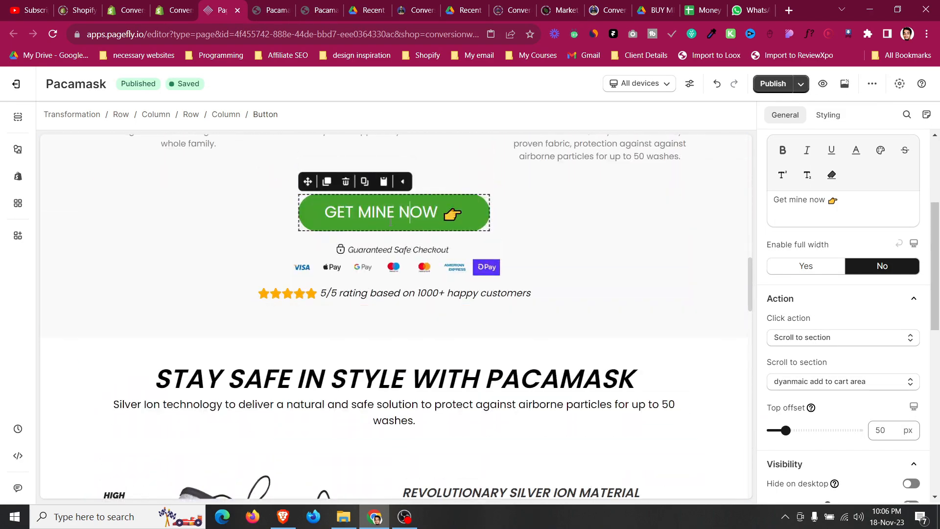
scroll(832, 392, "down", 8)
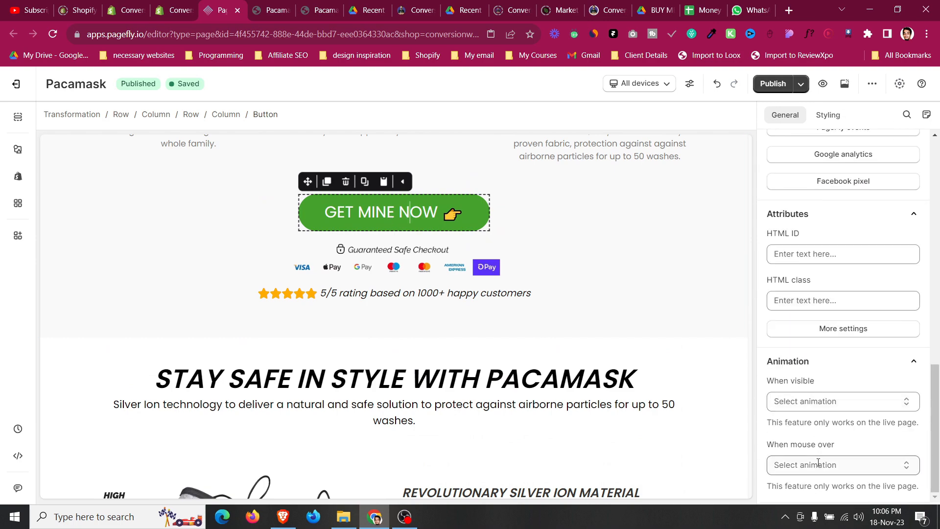
left_click(808, 464)
left_click(793, 325)
Give the features section's GET MINE NOW button the Float animation on mouse over.
scroll(487, 393, "down", 13)
scroll(486, 393, "down", 11)
left_click(460, 366)
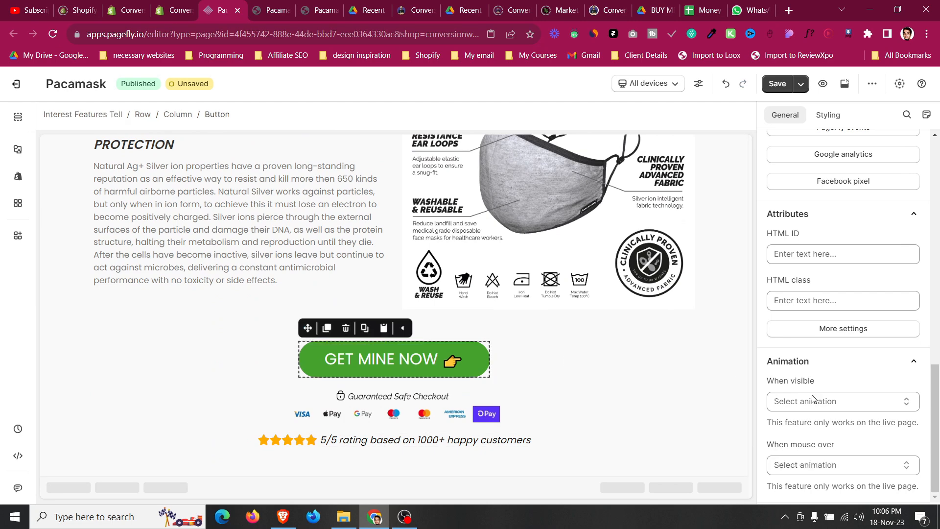
left_click(806, 464)
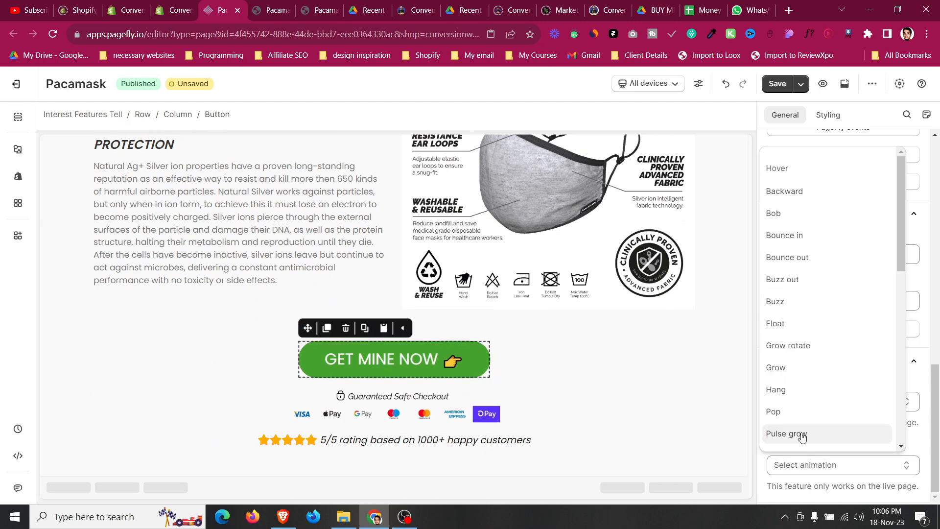
left_click(787, 324)
Open the page outline and examine each section of the page in turn.
left_click(66, 261)
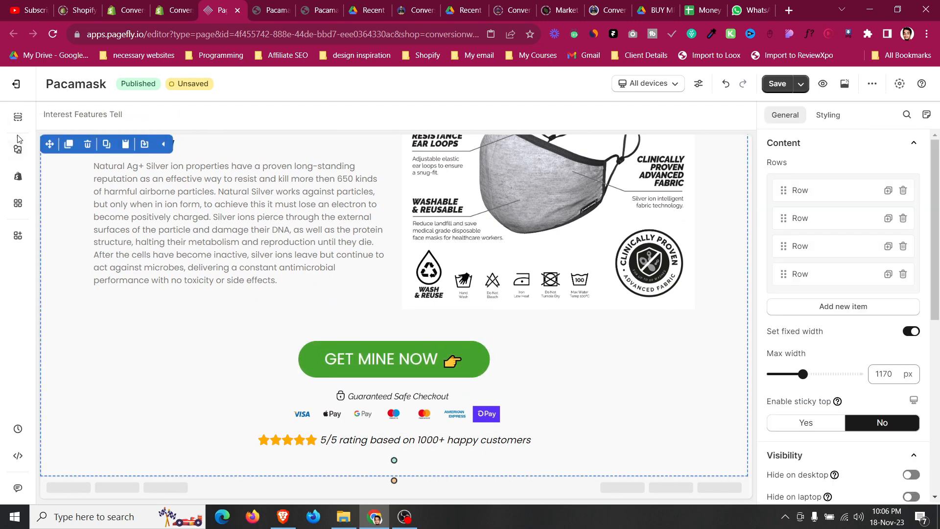
left_click(19, 117)
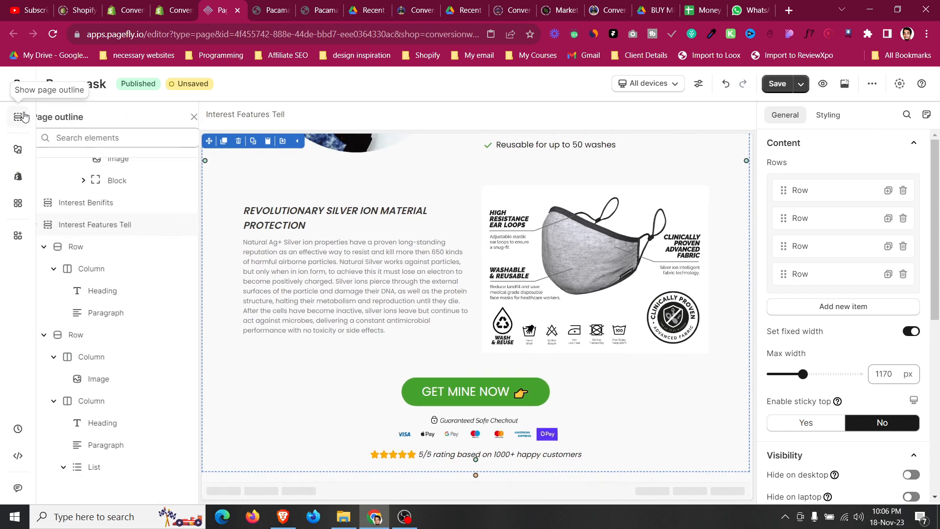
left_click(47, 229)
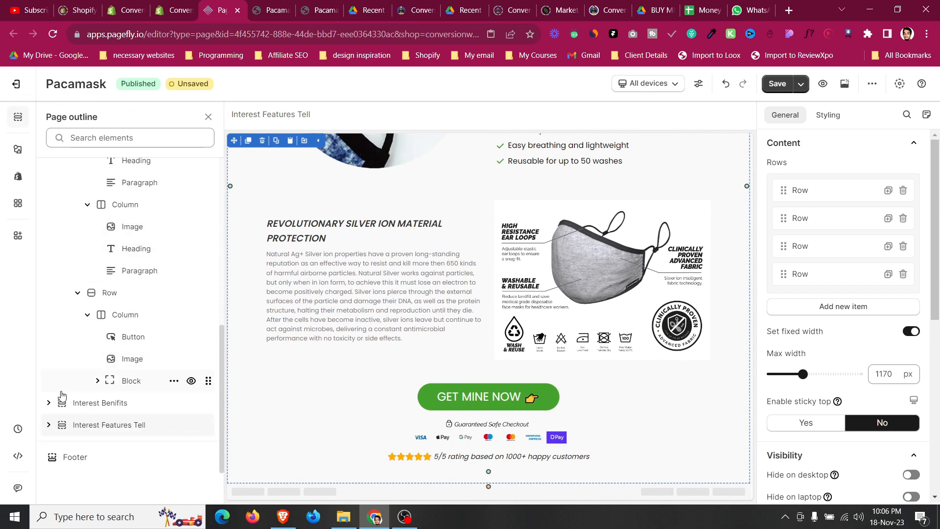
scroll(61, 394, "up", 6)
left_click(49, 251)
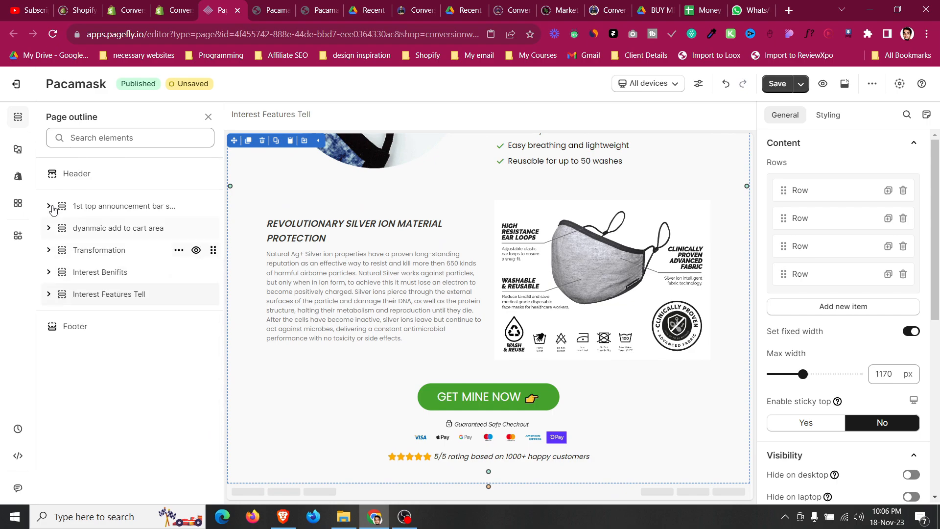
left_click(80, 215)
left_click(92, 237)
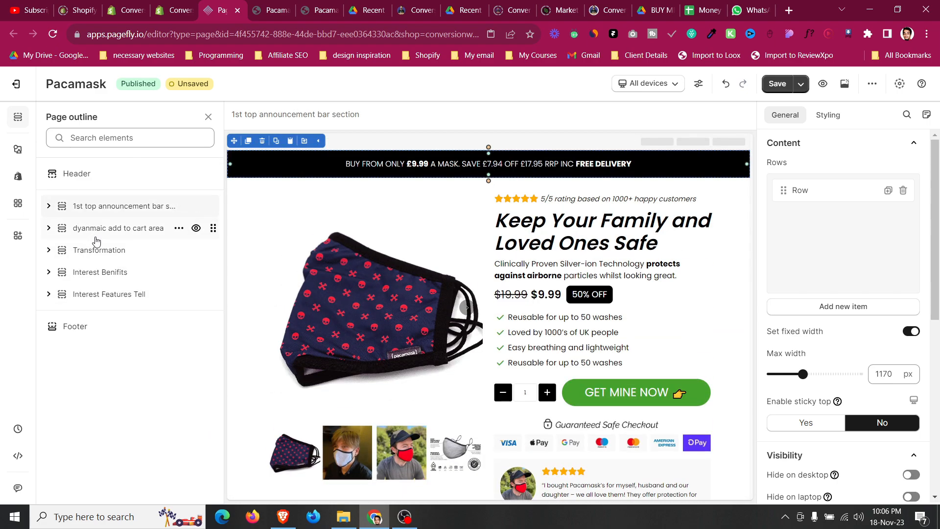
left_click(96, 252)
left_click(97, 272)
left_click(98, 294)
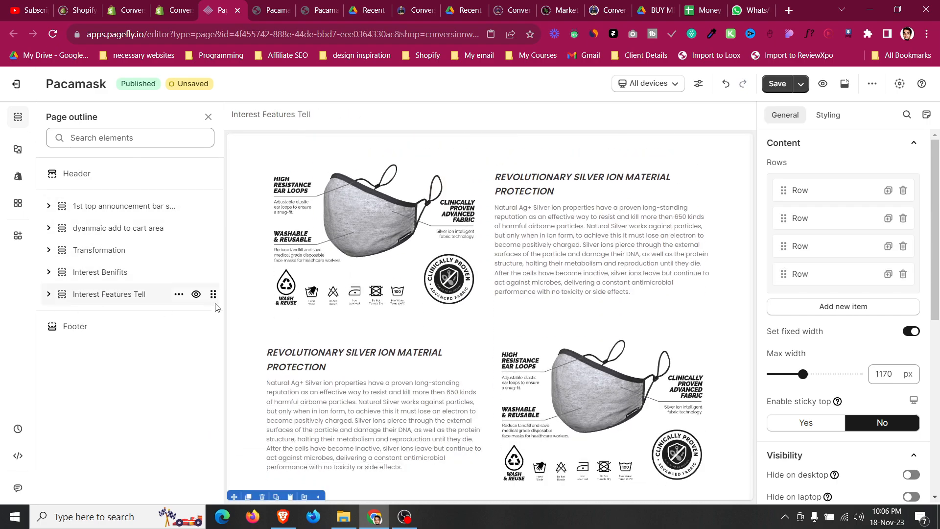
left_click_drag(212, 294, 197, 211)
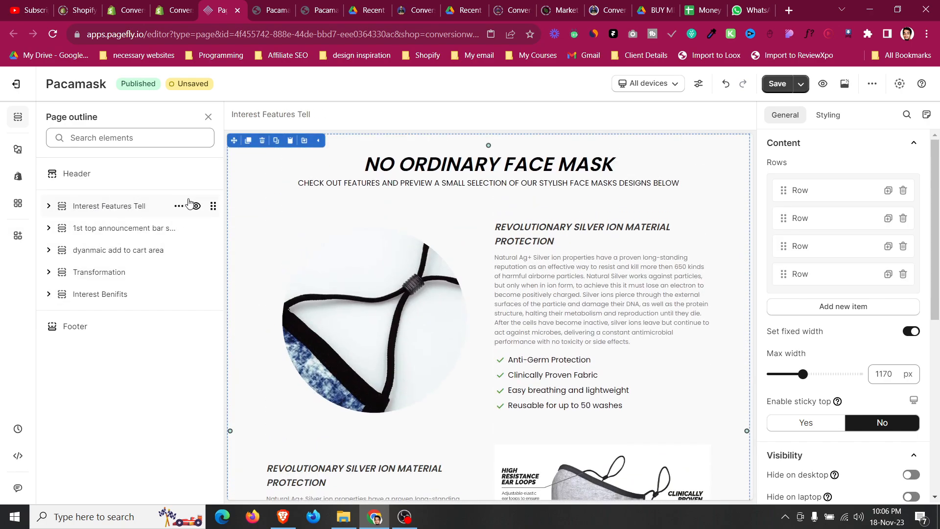
left_click_drag(211, 208, 201, 293)
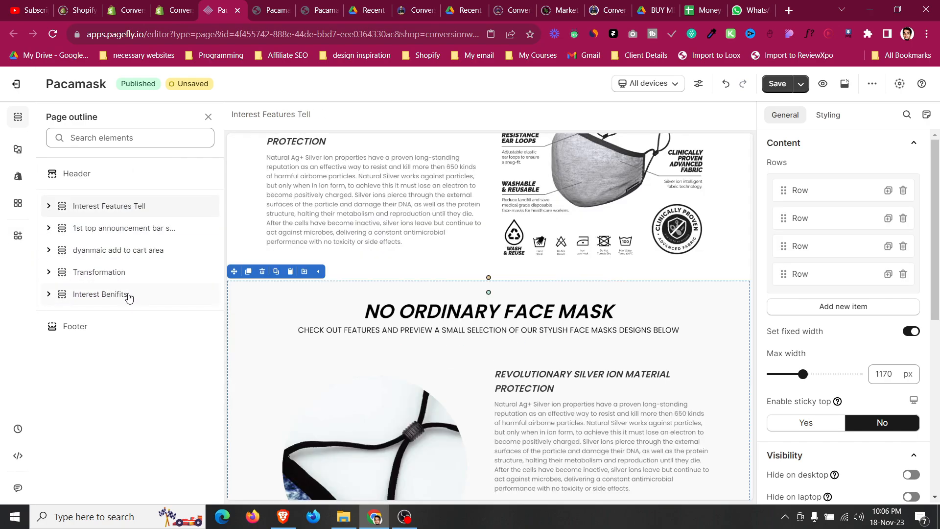
left_click_drag(122, 208, 114, 280)
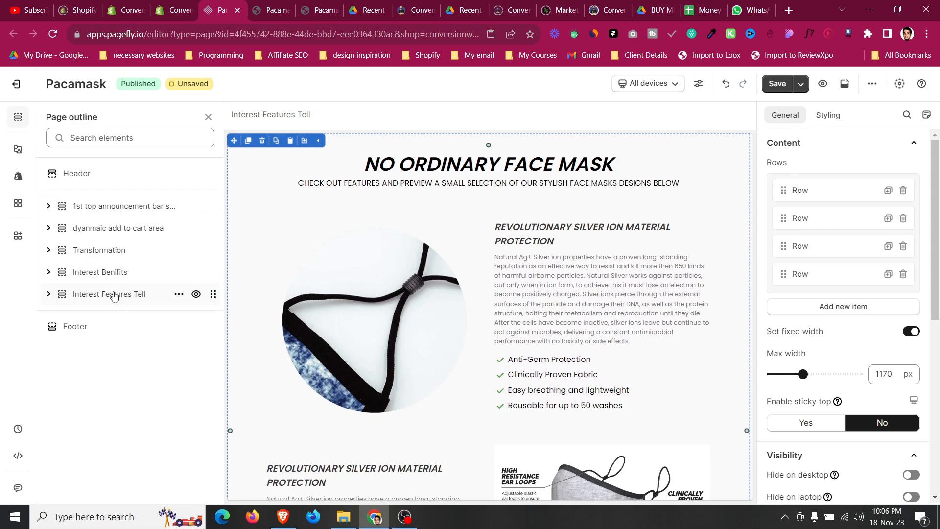
Review the Interest Benifits section's styling and compare the layout with the product page design PDF.
scroll(406, 342, "down", 5)
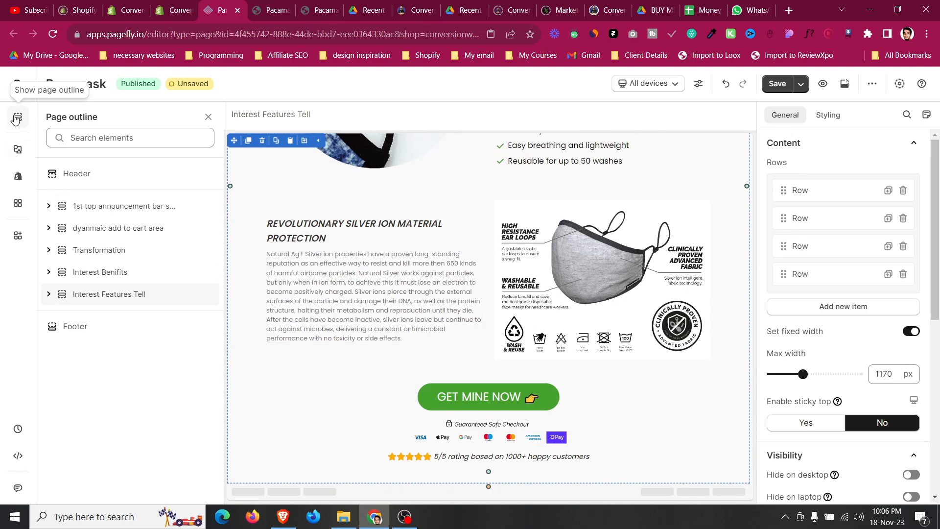
left_click(17, 117)
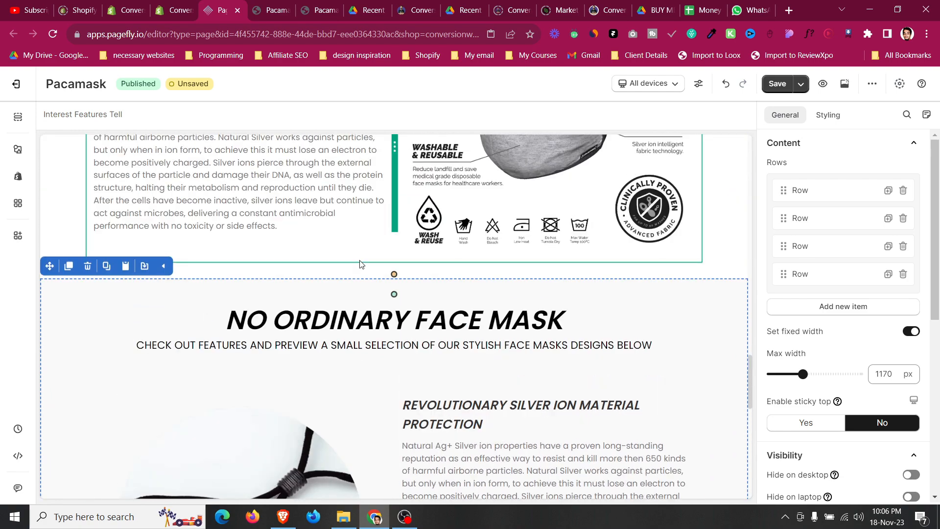
scroll(361, 265, "down", 10)
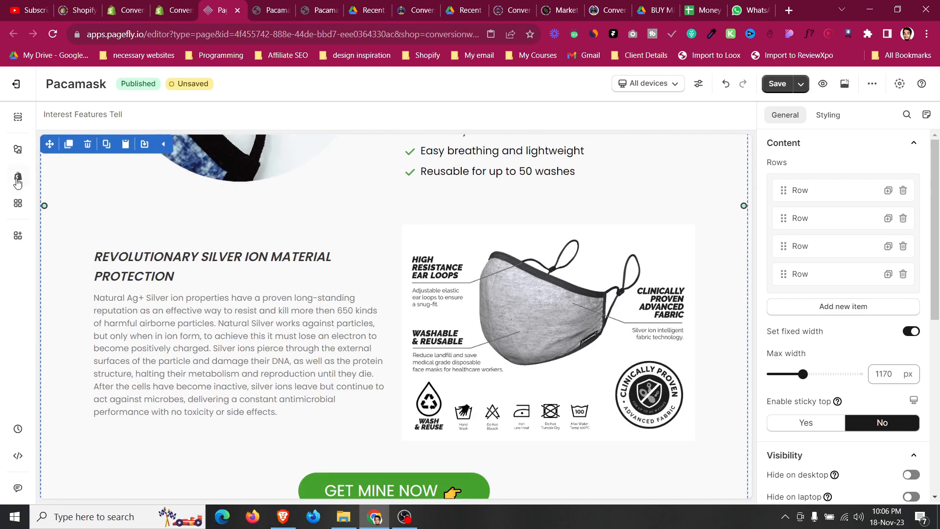
left_click(17, 120)
left_click(17, 120)
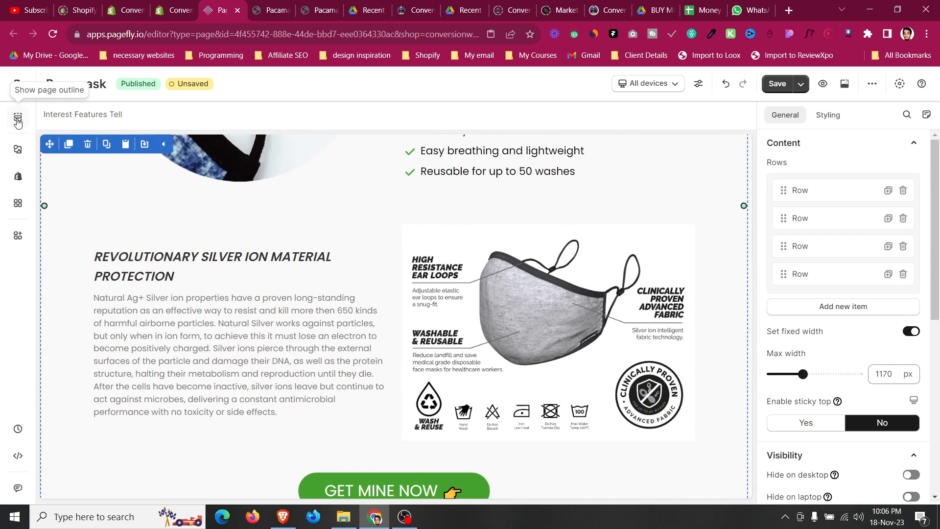
scroll(159, 234, "down", 5)
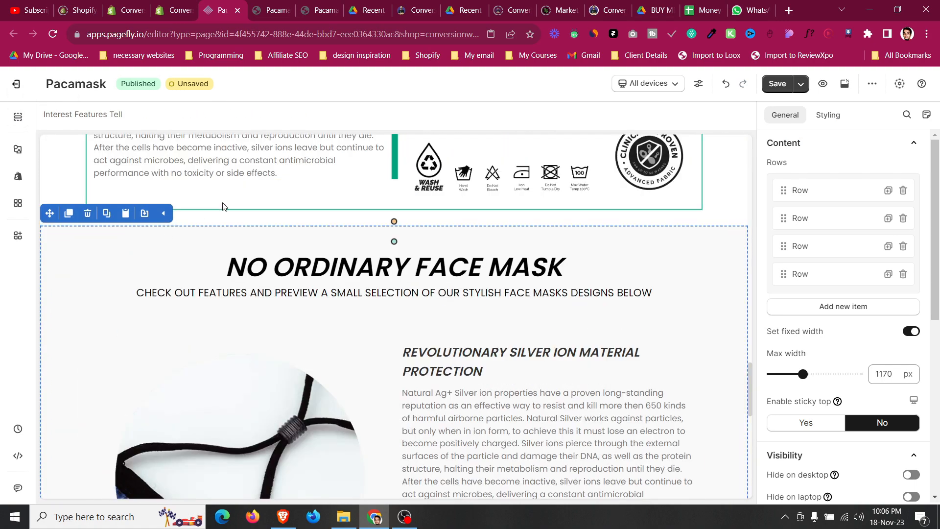
left_click(73, 179)
left_click(828, 115)
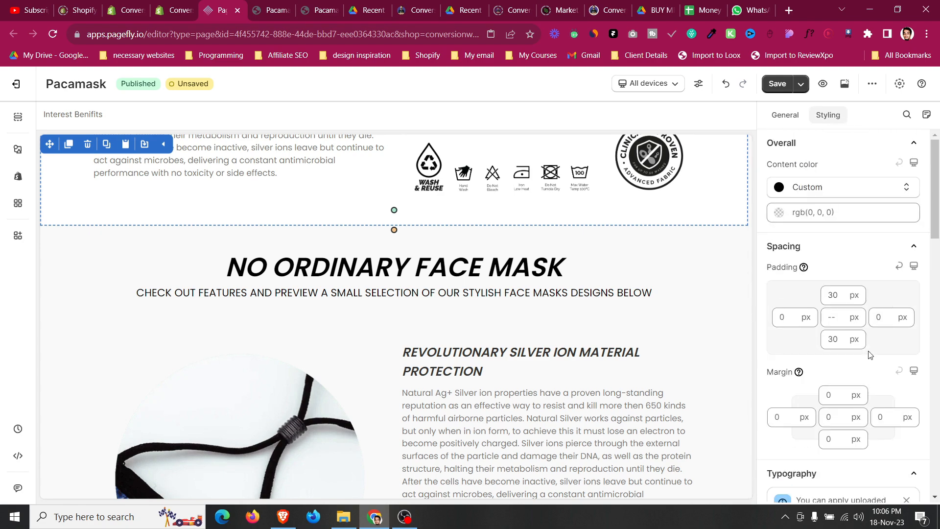
scroll(588, 220, "up", 10)
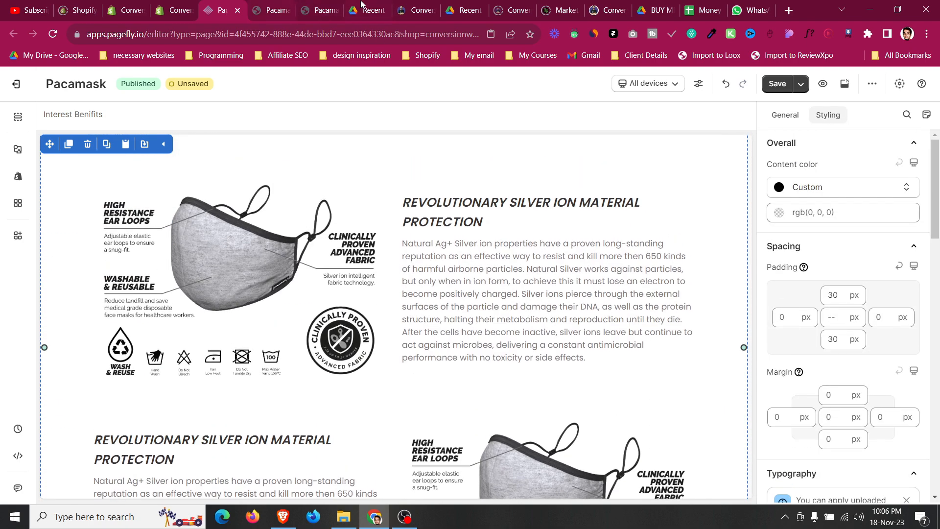
left_click(457, 8)
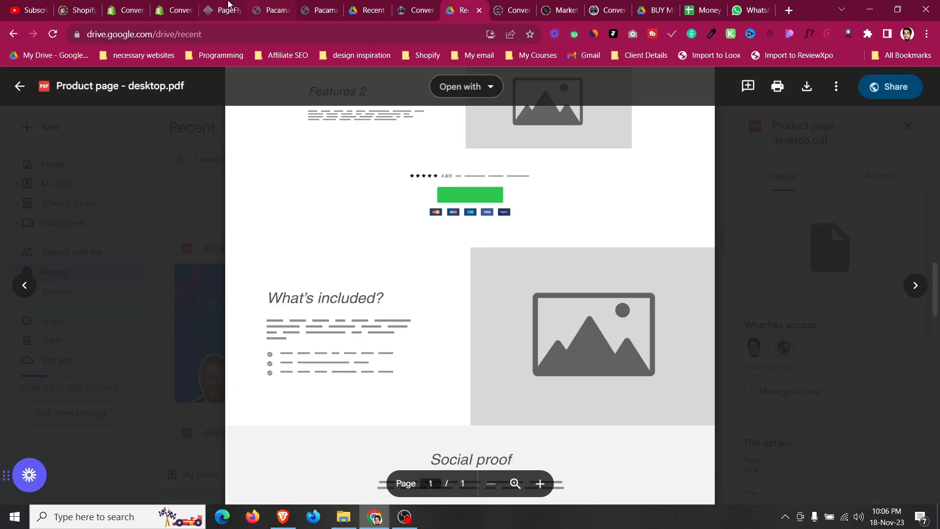
left_click(211, 5)
Duplicate the Interest Benifits section and place the copy below the Interest Features Tell section.
scroll(330, 294, "down", 10)
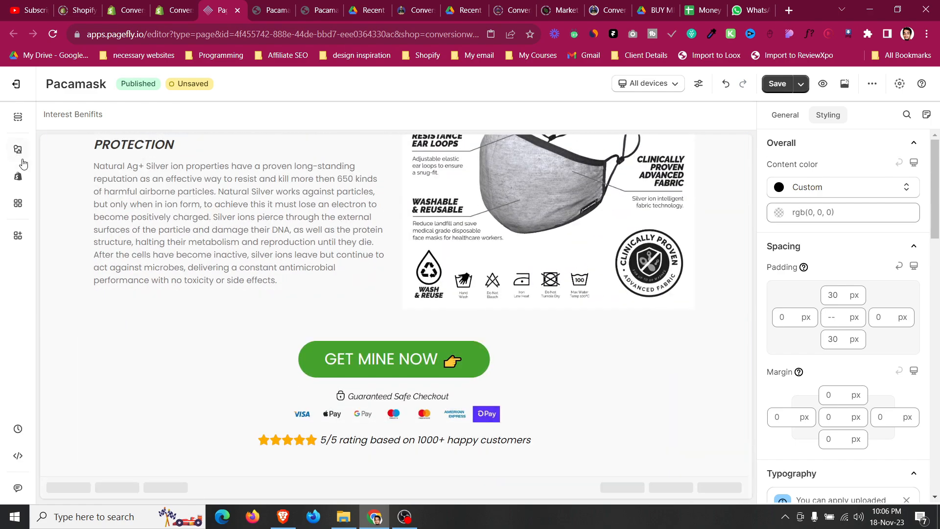
scroll(77, 254, "up", 6)
scroll(80, 256, "down", 3)
scroll(80, 257, "up", 6)
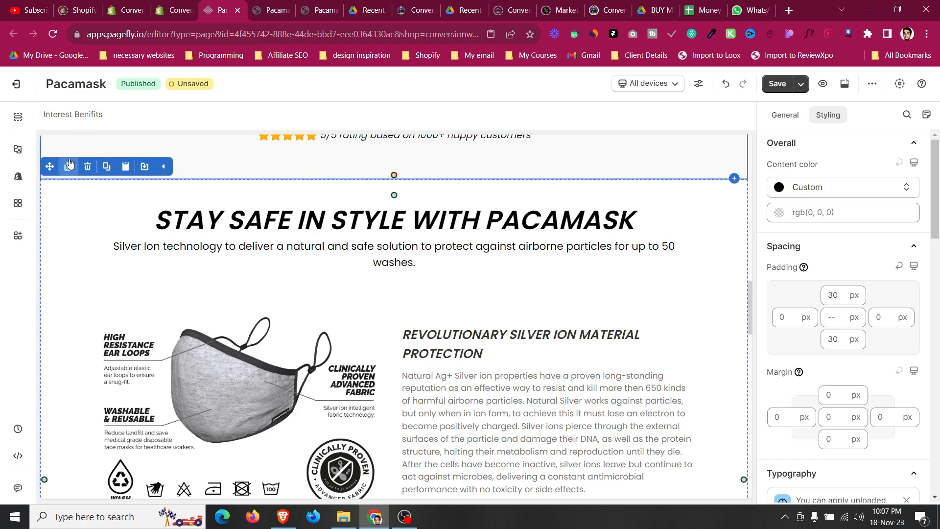
scroll(76, 277, "down", 10)
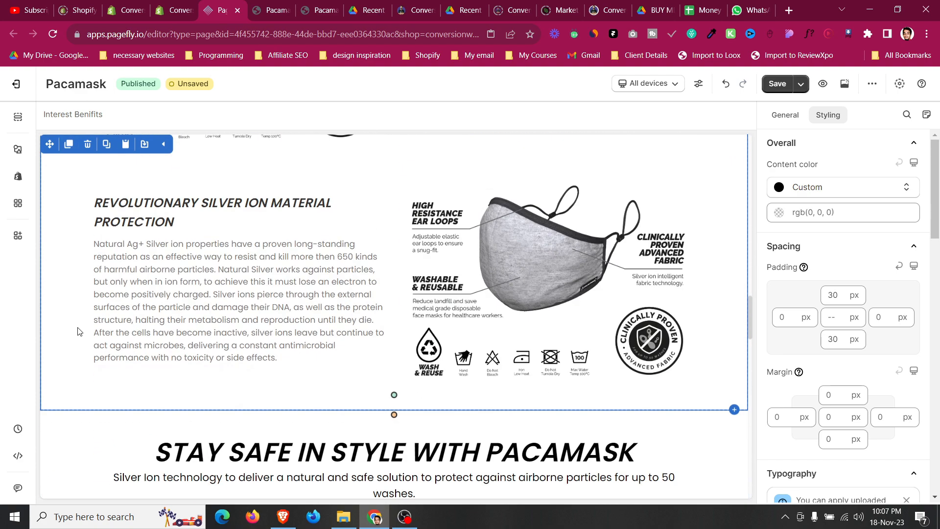
left_click(18, 116)
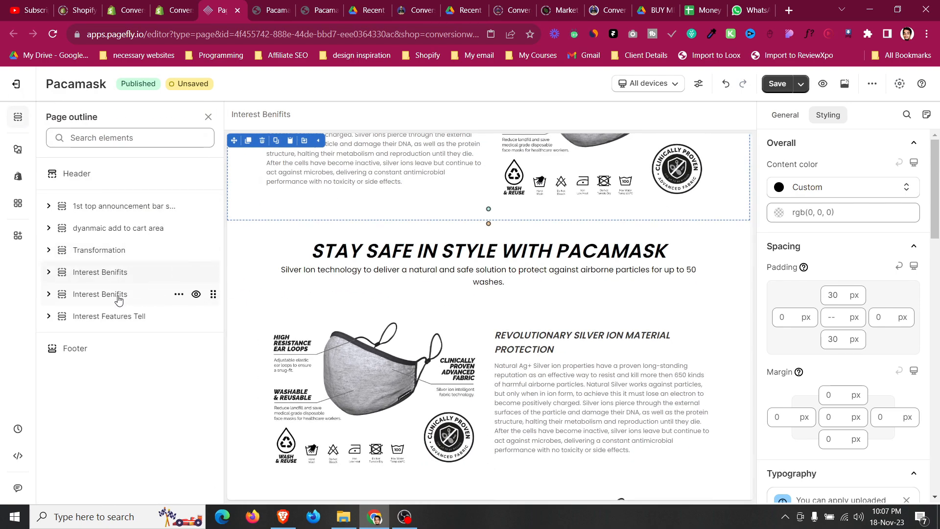
left_click_drag(213, 294, 211, 316)
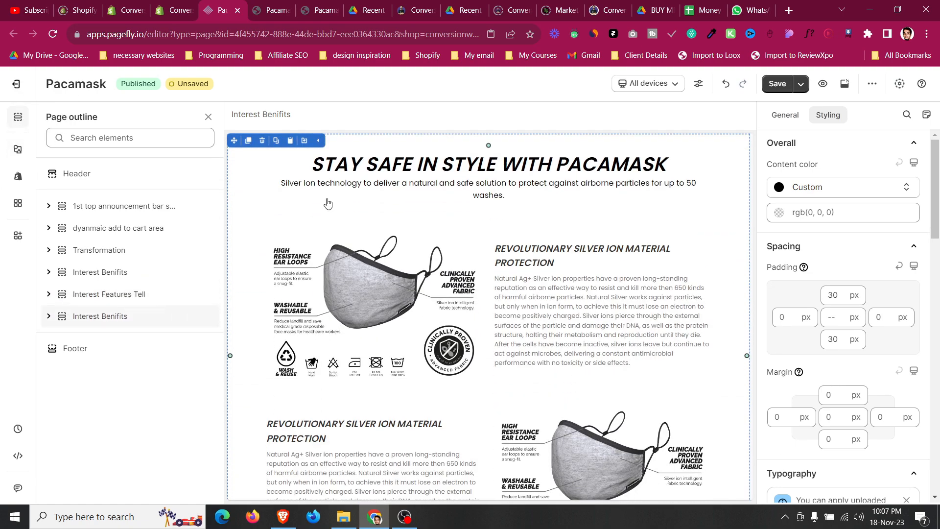
Delete the first image-and-text row from the duplicated Interest Benifits section.
left_click(18, 117)
scroll(455, 238, "down", 3)
scroll(455, 238, "up", 4)
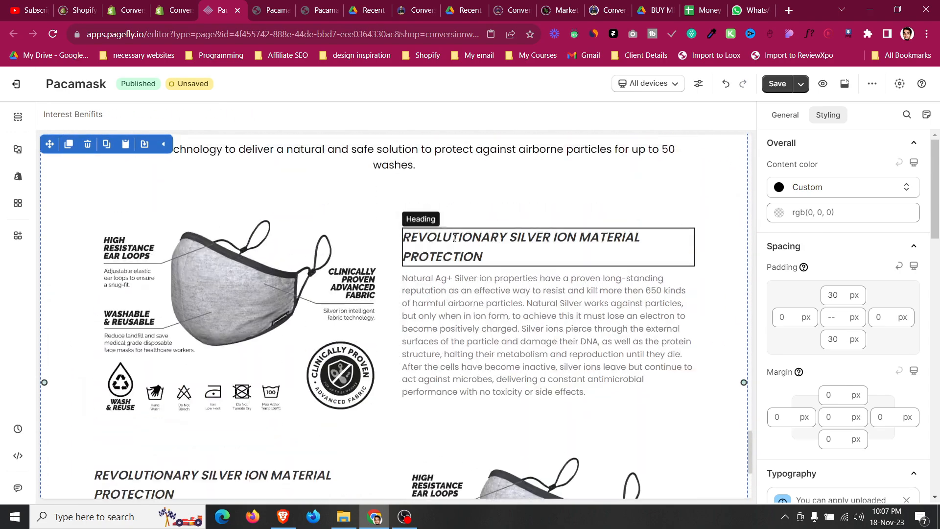
left_click(192, 263)
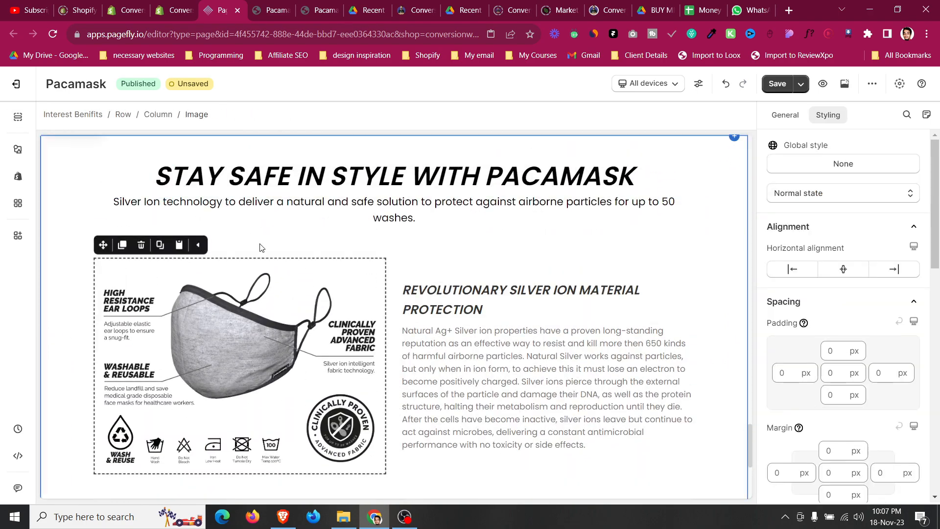
left_click(343, 180)
scroll(337, 184, "down", 2)
scroll(294, 191, "up", 2)
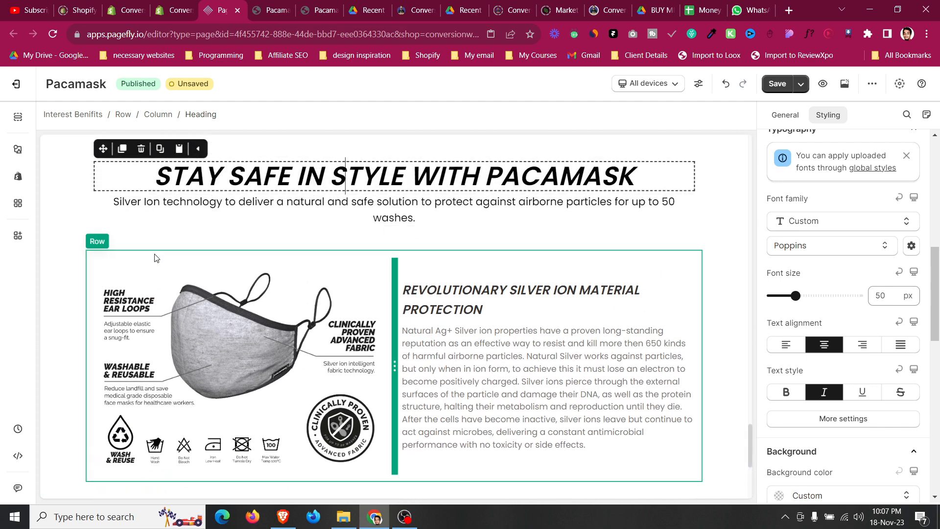
left_click(142, 255)
left_click(130, 239)
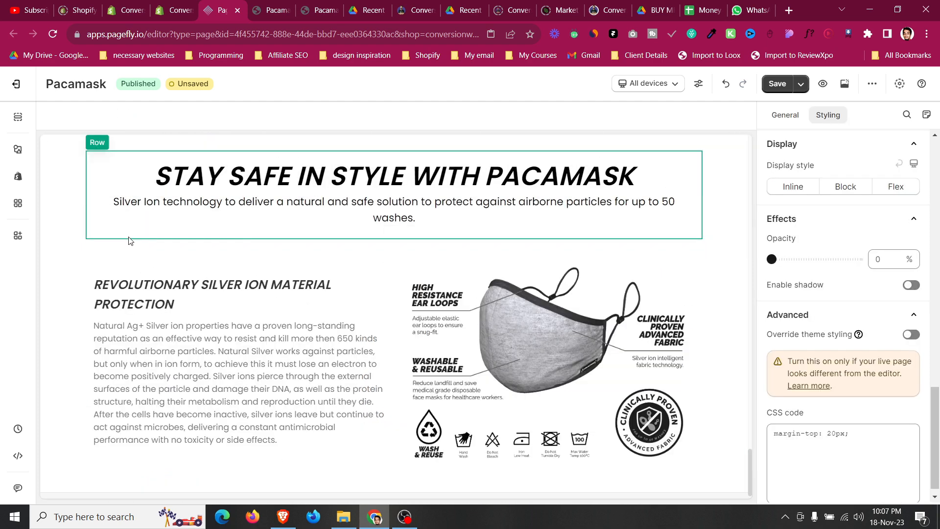
Move the STAY SAFE IN STYLE WITH PACAMASK heading into the text column above the REVOLUTIONARY SILVER ION heading.
left_click(264, 184)
left_click_drag(104, 150, 141, 278)
left_click(830, 116)
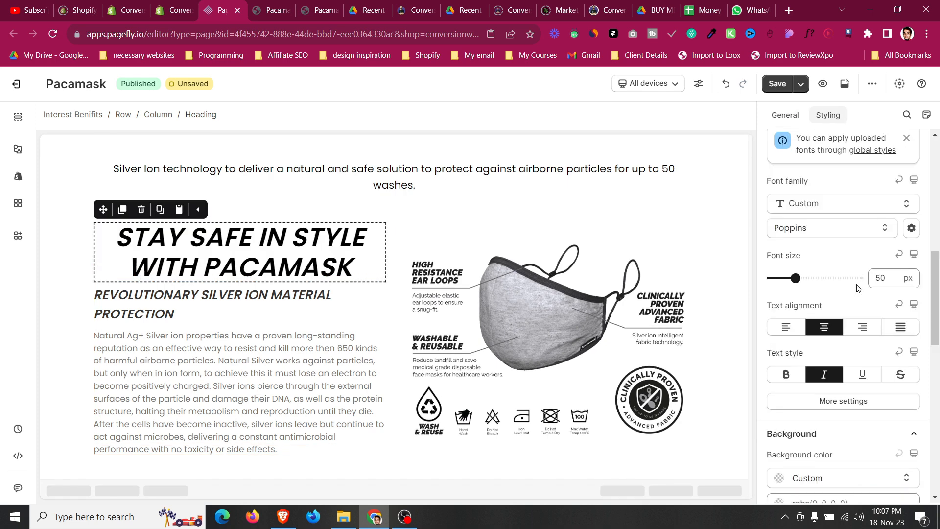
Left-align the moved heading and change its text to "Whats Included".
scroll(803, 225, "down", 3)
left_click(797, 225)
left_click(784, 116)
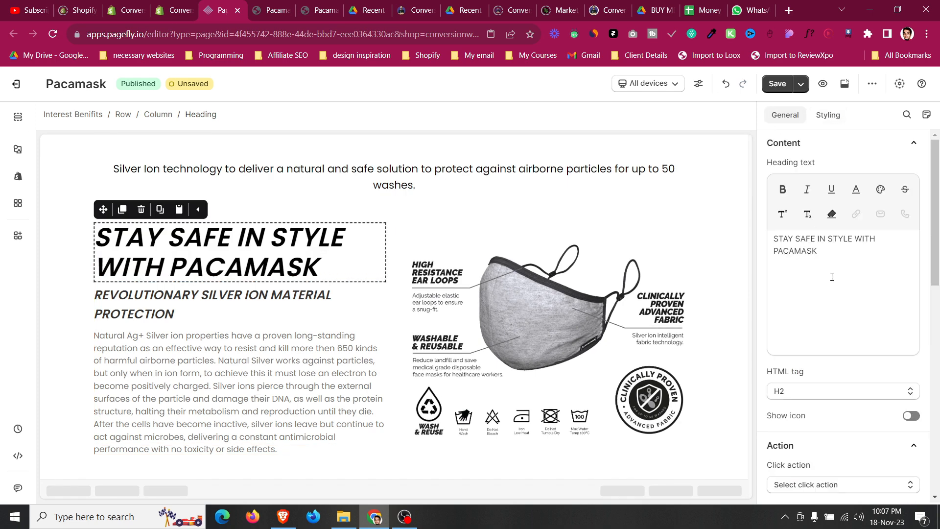
key("ctrl+a")
type("What")
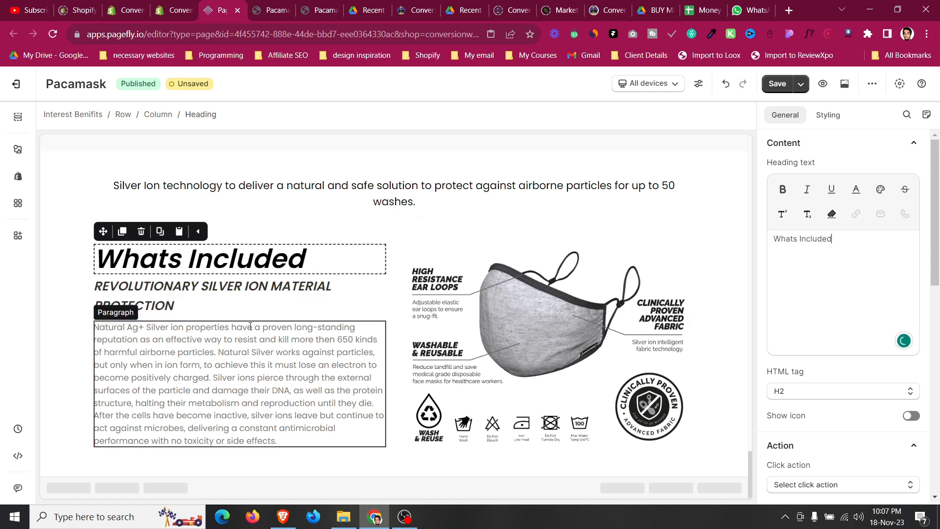
Delete the REVOLUTIONARY SILVER ION MATERIAL PROTECTION heading below Whats Included.
left_click(163, 292)
left_click(141, 264)
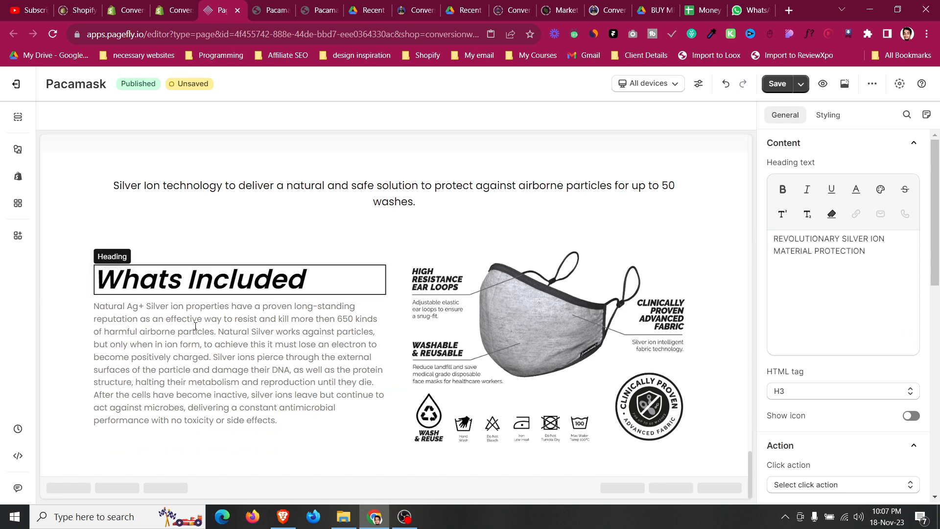
Delete the row holding the Silver Ion technology subtitle paragraph above the Whats Included row.
scroll(215, 328, "up", 3)
left_click(332, 340)
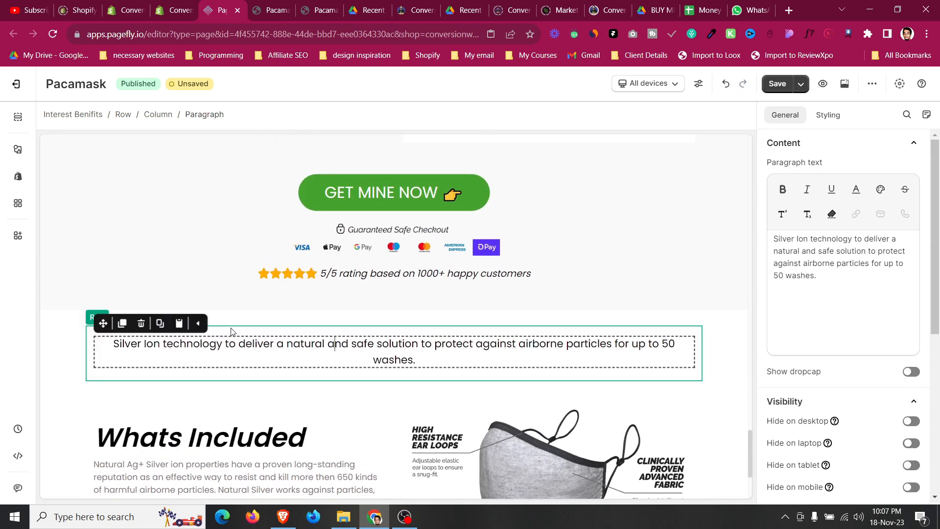
left_click(141, 321)
scroll(113, 338, "down", 1)
left_click(87, 360)
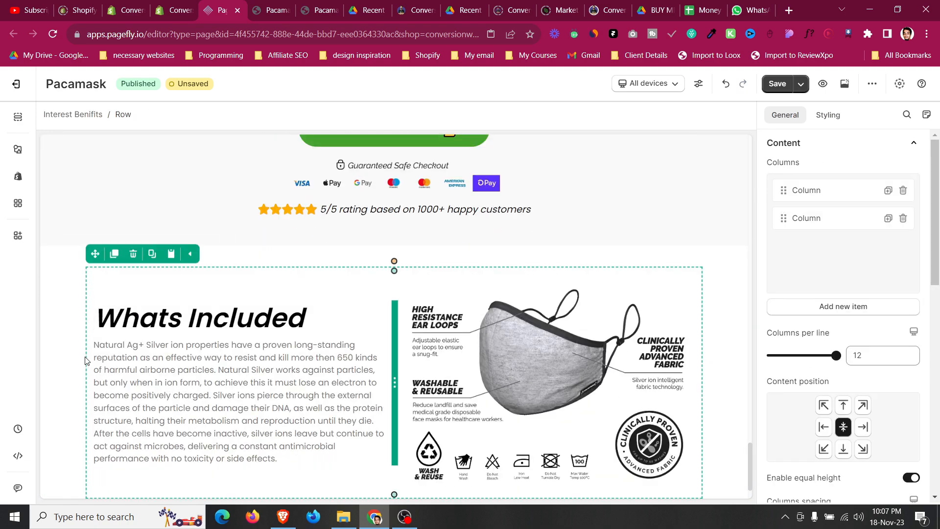
Place the four-item feature checklist from the Interest Features Tell section under the Whats Included heading.
left_click(62, 336)
scroll(422, 338, "up", 7)
scroll(422, 343, "down", 9)
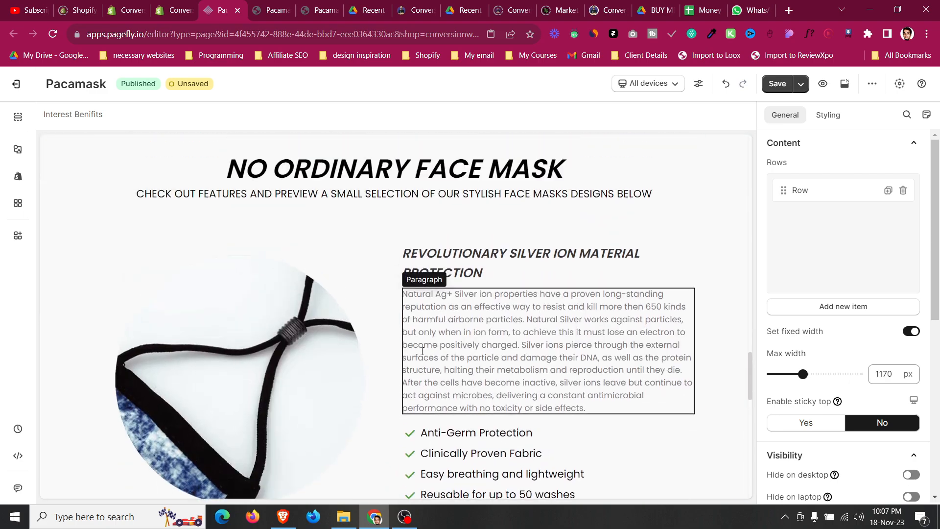
left_click(415, 427)
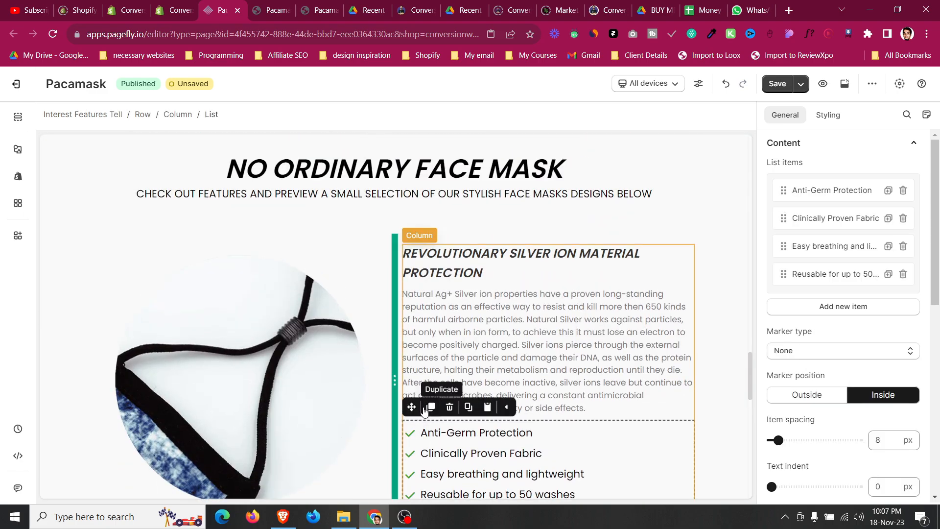
left_click_drag(411, 398, 93, 228)
scroll(89, 269, "up", 2)
left_click(69, 260)
scroll(68, 260, "up", 5)
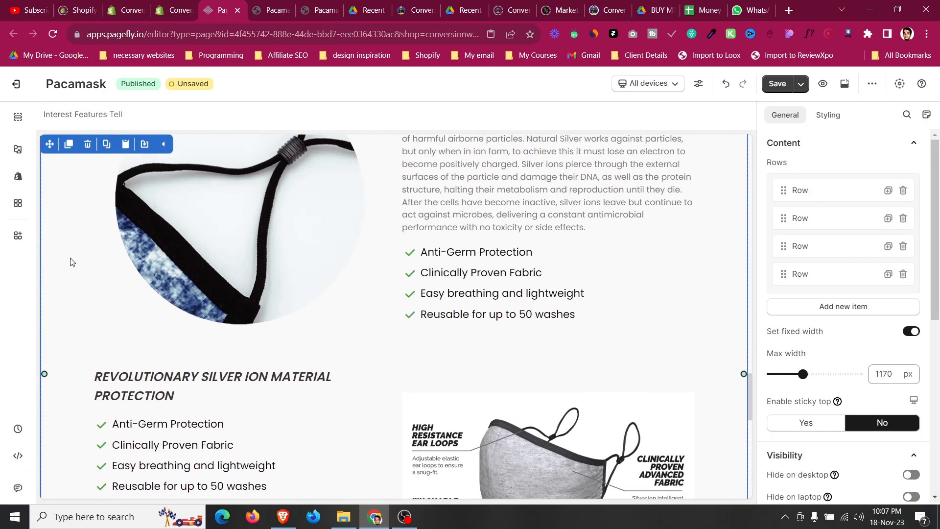
scroll(72, 264, "down", 3)
scroll(72, 264, "down", 1)
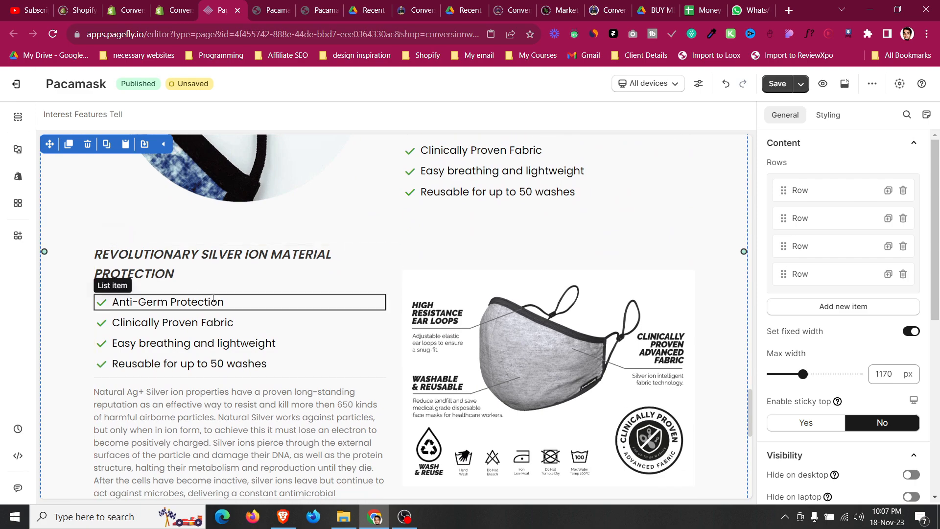
left_click(213, 299)
left_click_drag(103, 274, 189, 300)
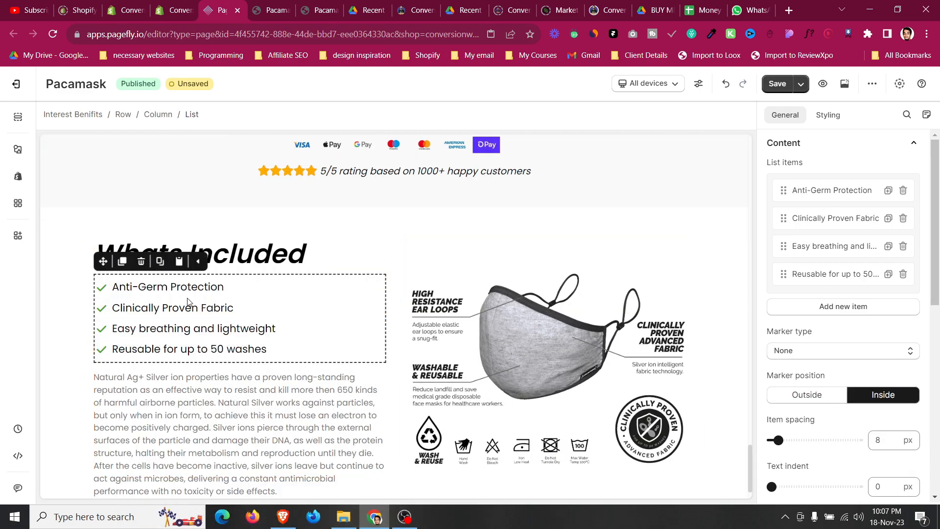
left_click(77, 275)
Preview the Whats Included section in the mobile view and switch back to all devices.
scroll(78, 274, "down", 1)
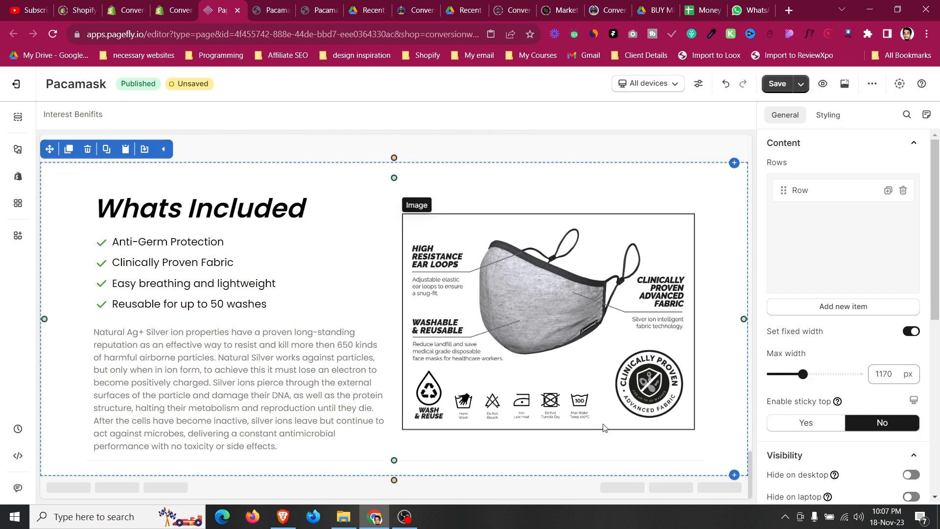
left_click(604, 450)
scroll(562, 427, "up", 2)
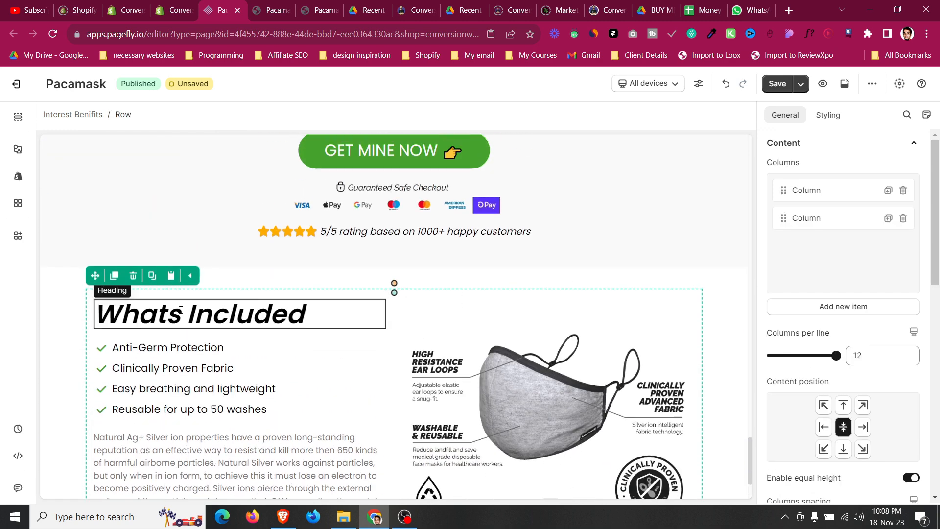
left_click(51, 312)
left_click(647, 83)
left_click(650, 175)
scroll(341, 283, "down", 5)
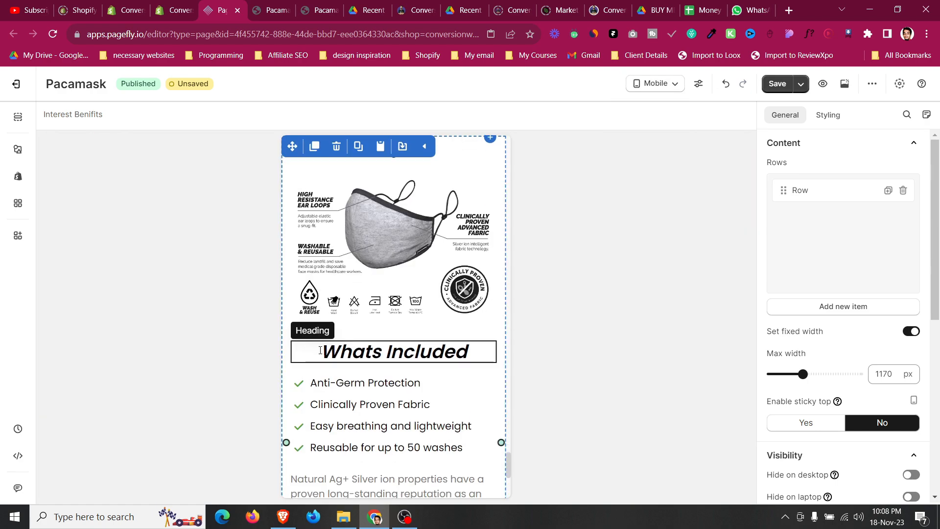
scroll(320, 350, "down", 3)
scroll(320, 351, "down", 3)
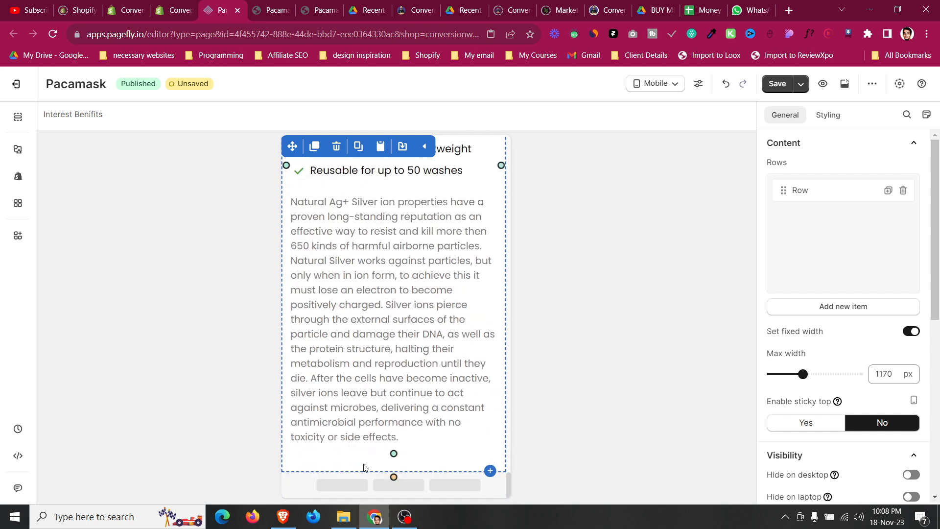
scroll(432, 323, "up", 11)
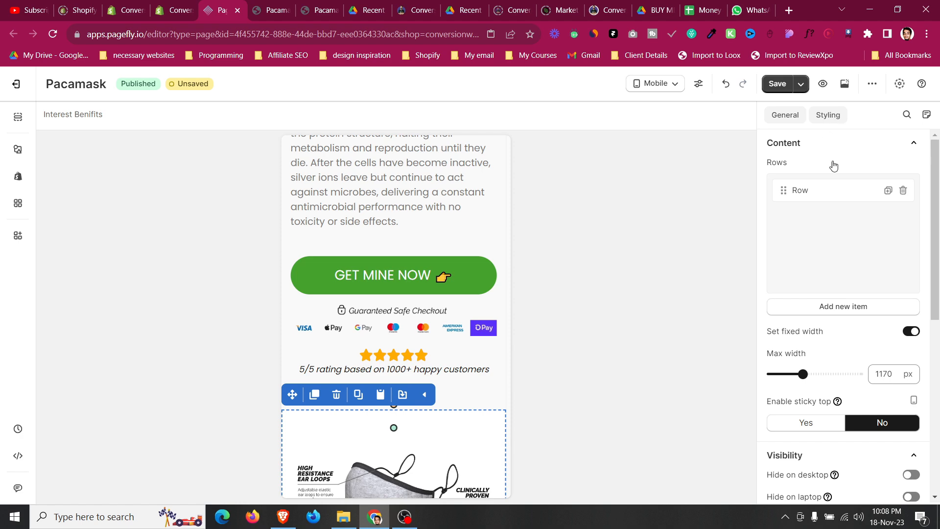
scroll(689, 325, "down", 5)
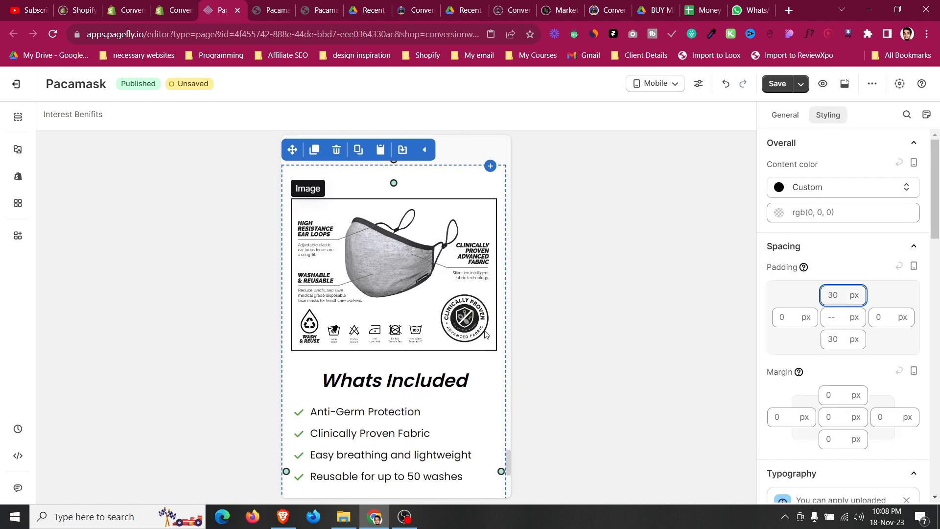
left_click(657, 84)
left_click(651, 112)
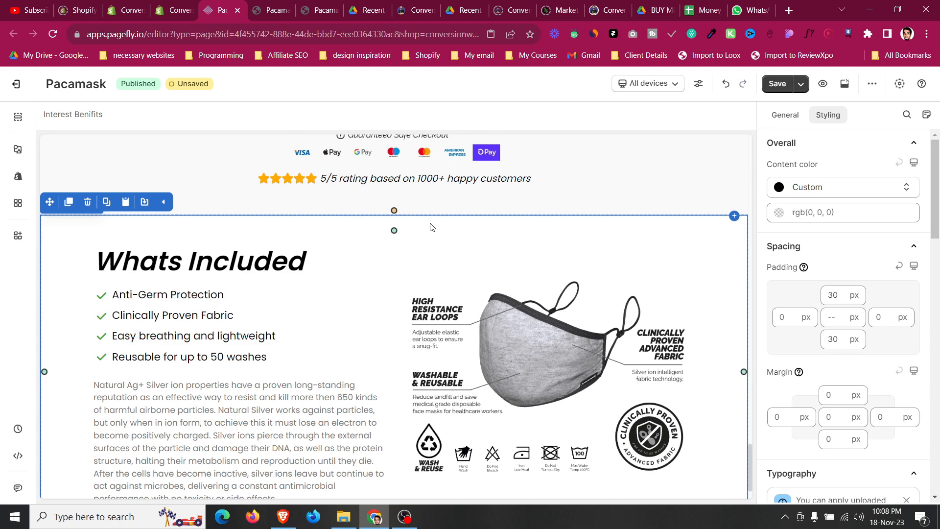
scroll(431, 226, "up", 6)
Compare the live Pacamask page, the design PDFs and the template page in the other browser tabs.
left_click(284, 9)
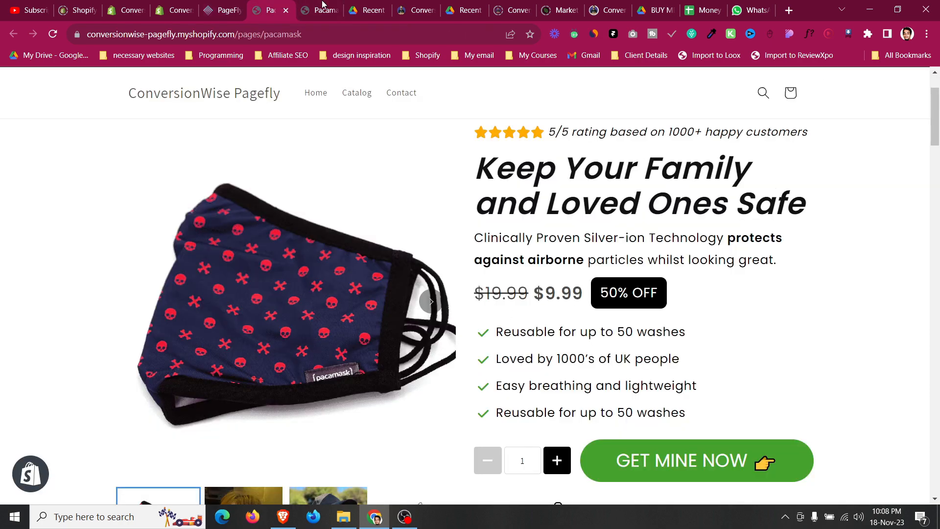
left_click(466, 7)
scroll(463, 269, "down", 5)
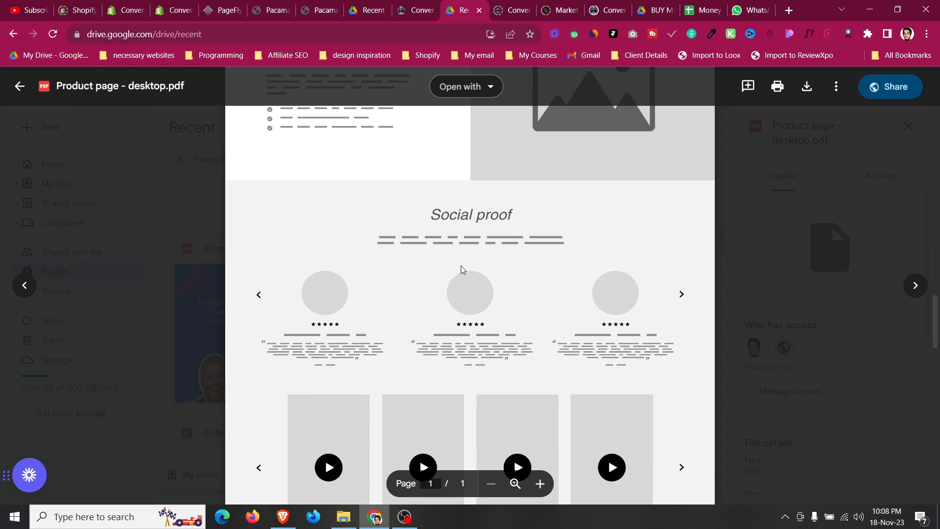
left_click(414, 9)
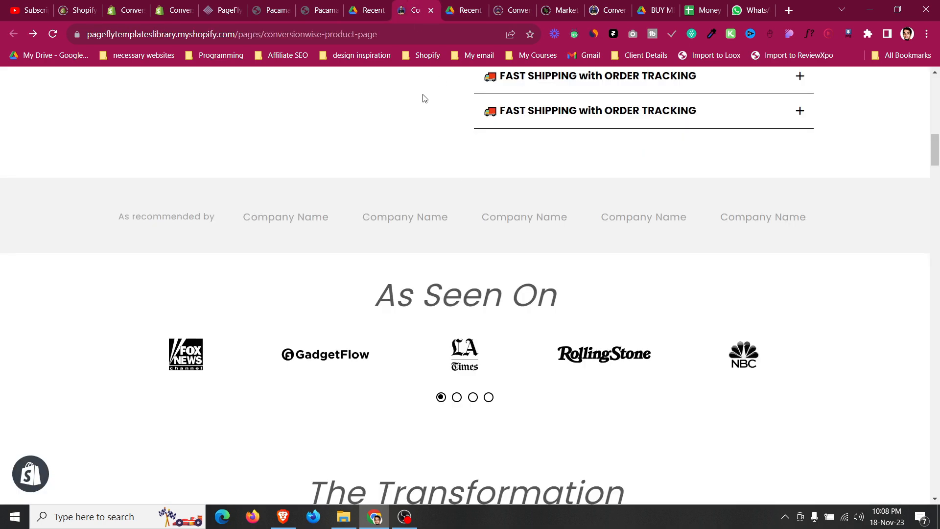
left_click(369, 6)
scroll(428, 256, "up", 10)
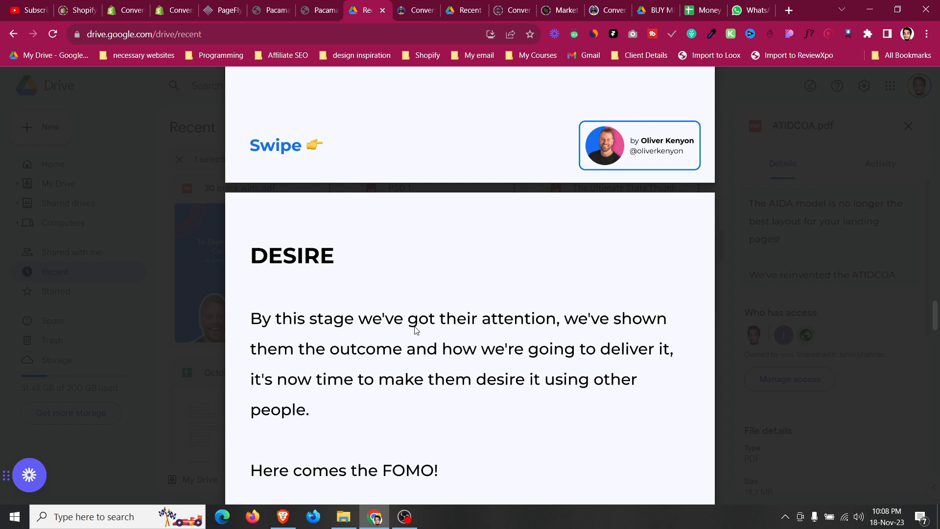
scroll(414, 329, "down", 10)
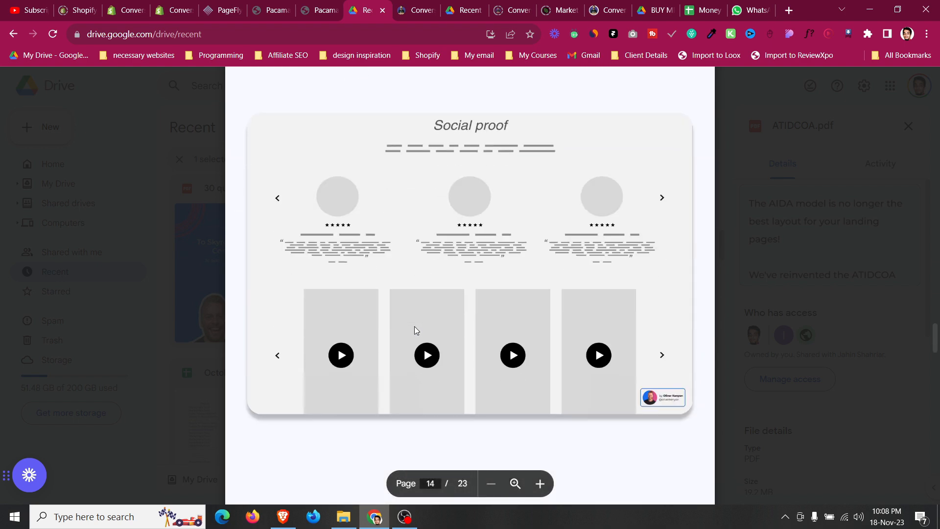
left_click(270, 9)
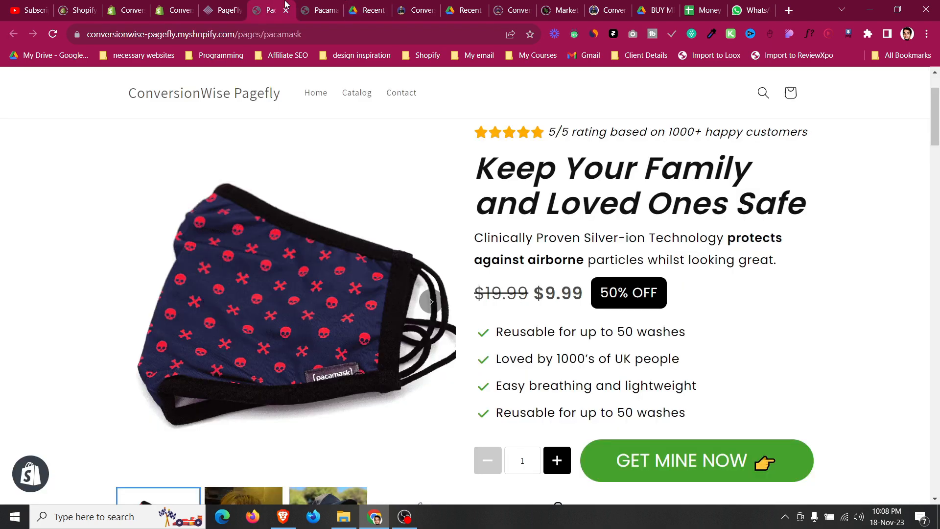
left_click(321, 9)
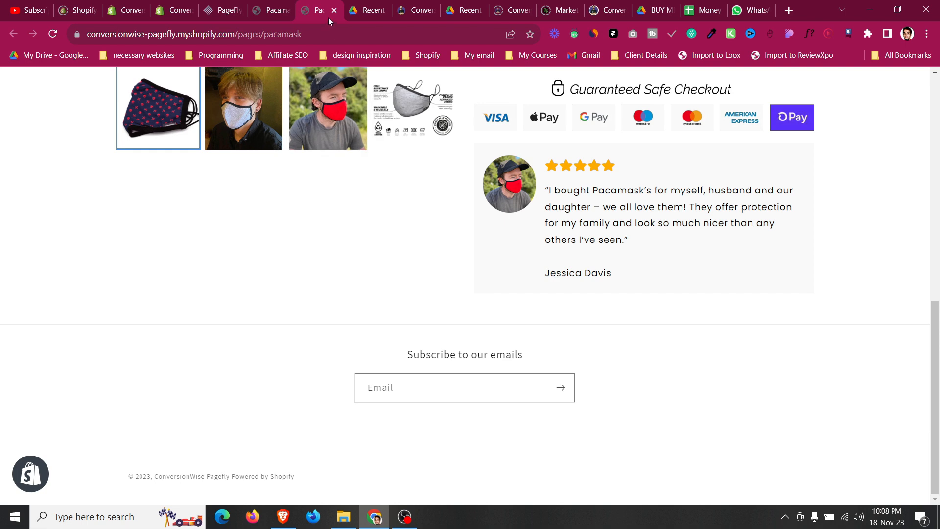
left_click(281, 4)
left_click(363, 5)
left_click(326, 4)
left_click(281, 4)
left_click(313, 4)
Open the earlier pacamask practice store page from the address-bar suggestions and scroll through its sections.
left_click(280, 34)
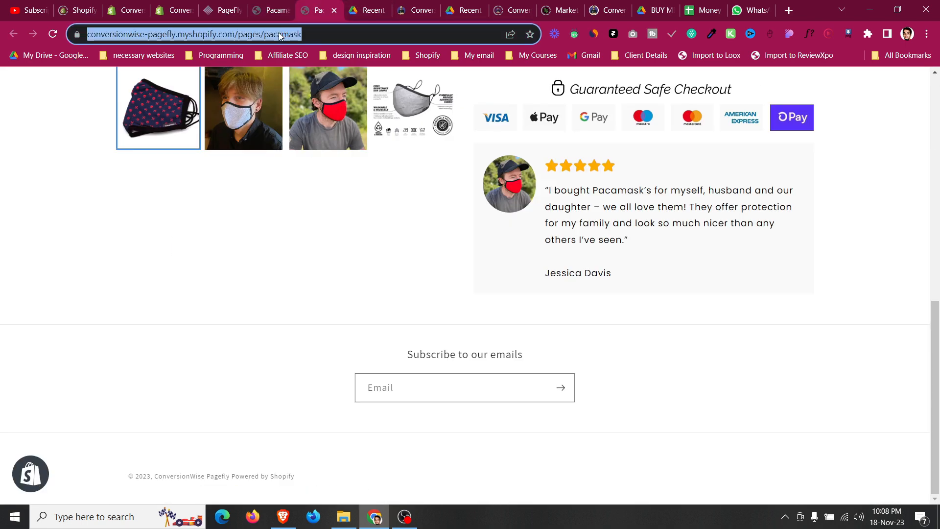
type("fiverrjah")
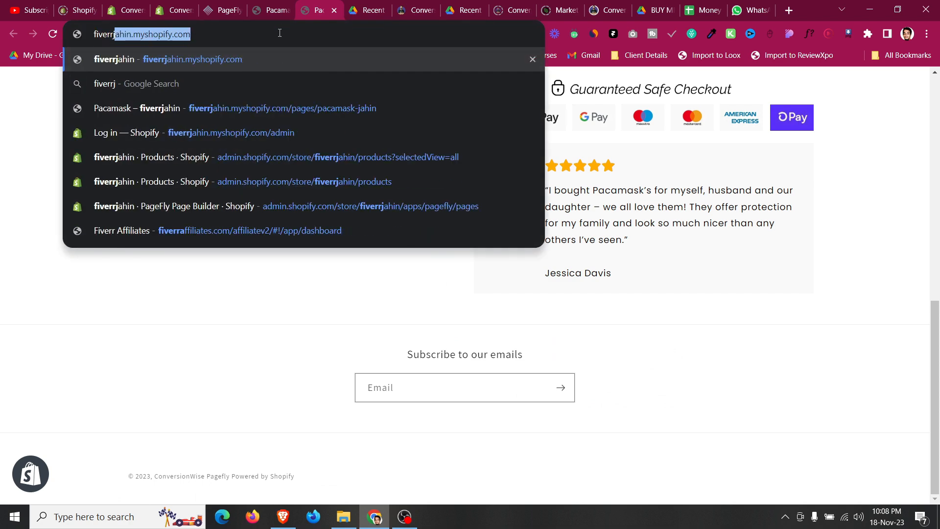
key("Down")
key("Down")
key("Return")
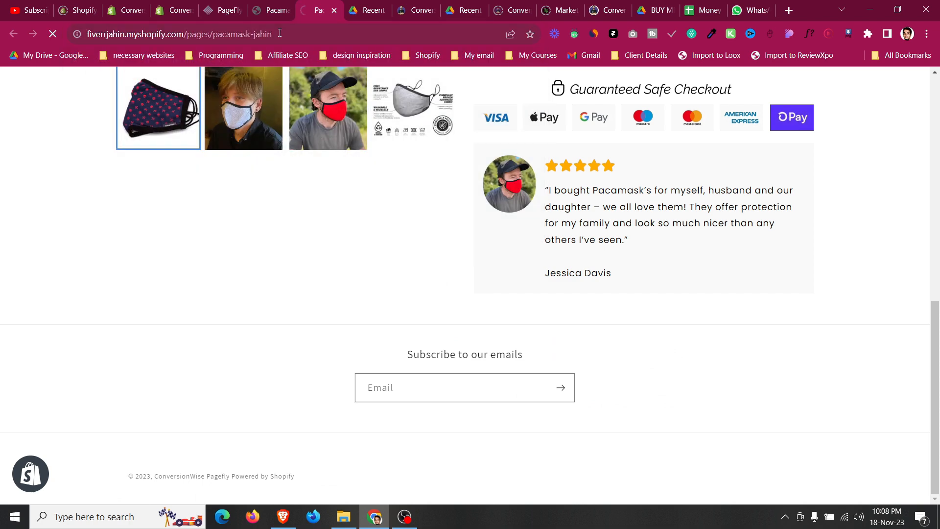
scroll(272, 235, "down", 15)
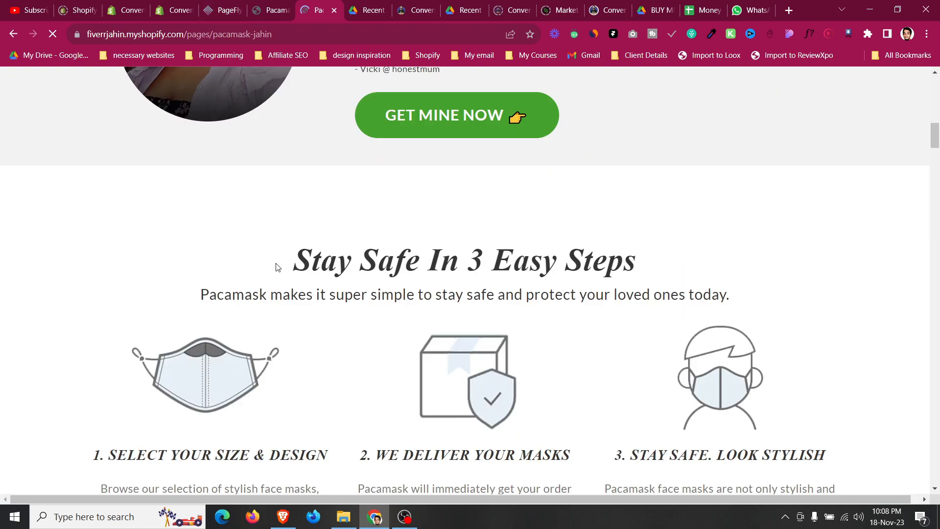
scroll(278, 270, "down", 20)
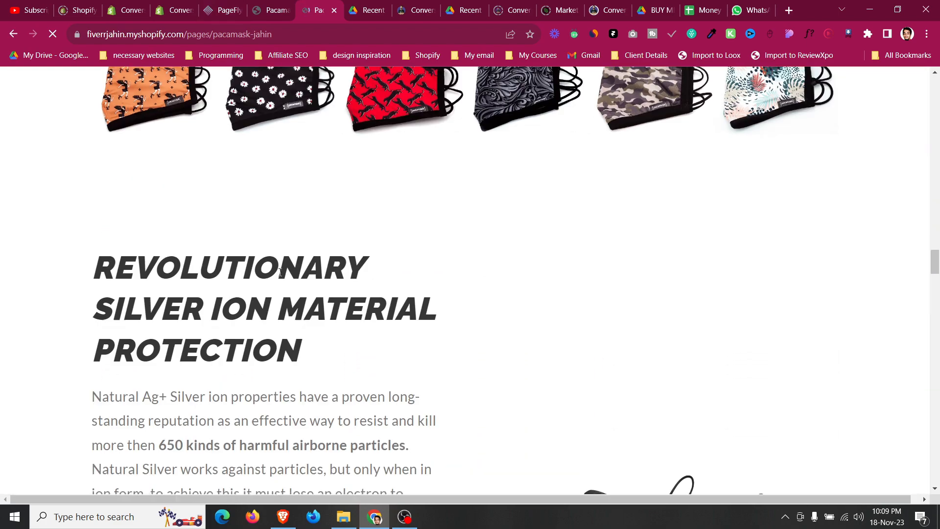
scroll(342, 283, "down", 10)
scroll(458, 301, "up", 3)
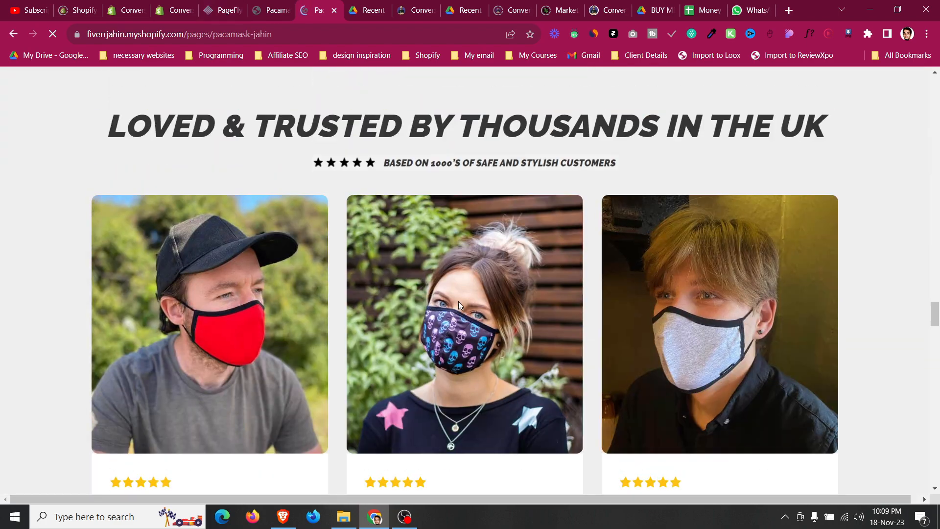
Scroll through the testimonials section of the practice Pacamask page.
scroll(219, 248, "up", 4)
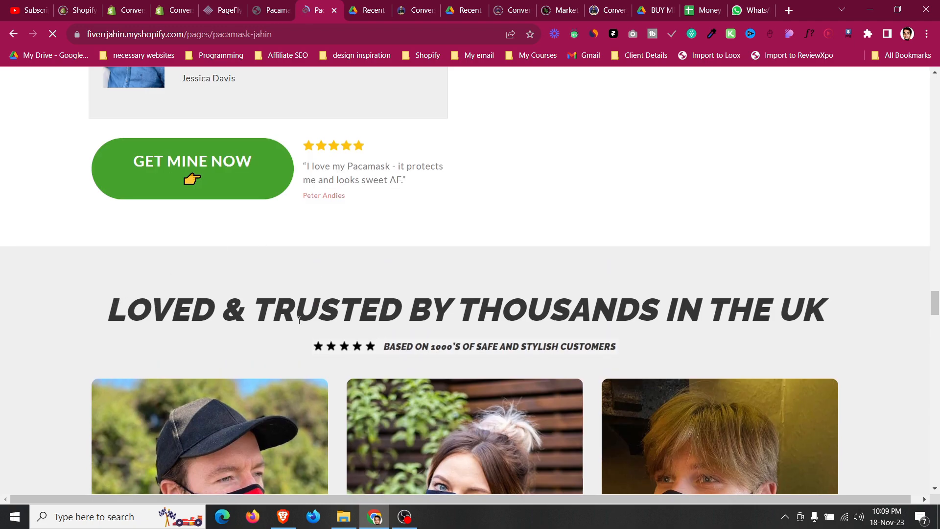
scroll(355, 354, "down", 7)
scroll(353, 350, "up", 2)
scroll(295, 323, "up", 1)
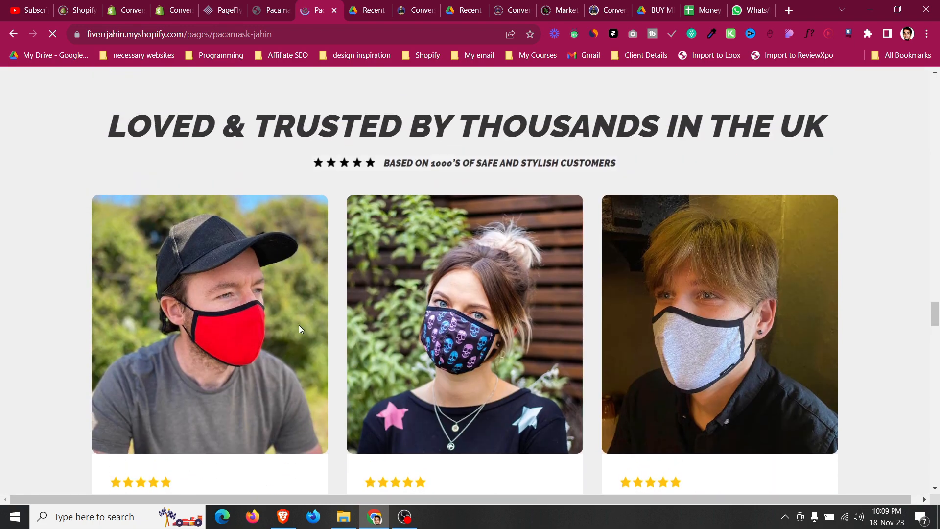
scroll(299, 325, "down", 4)
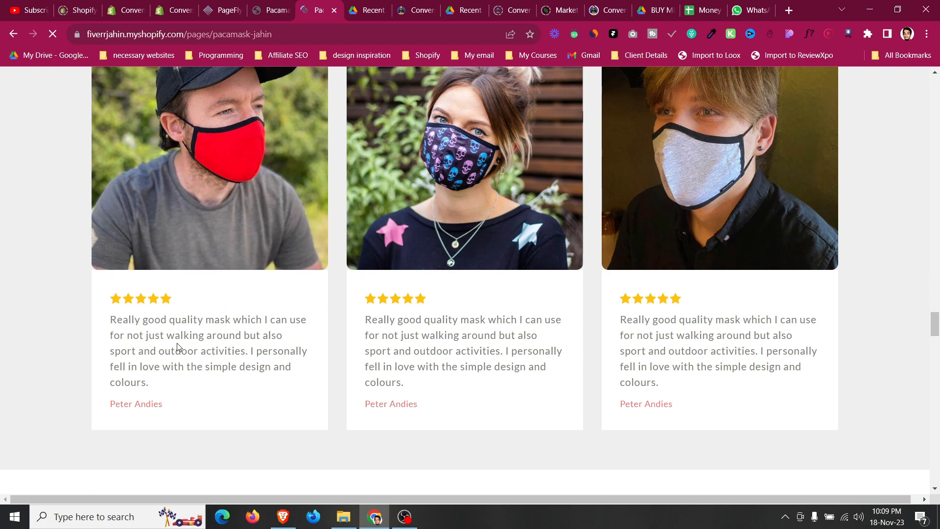
scroll(179, 318, "down", 3)
Page through the social proof, comparison, objections and action pages of the ATIDCOA design PDF.
left_click(371, 6)
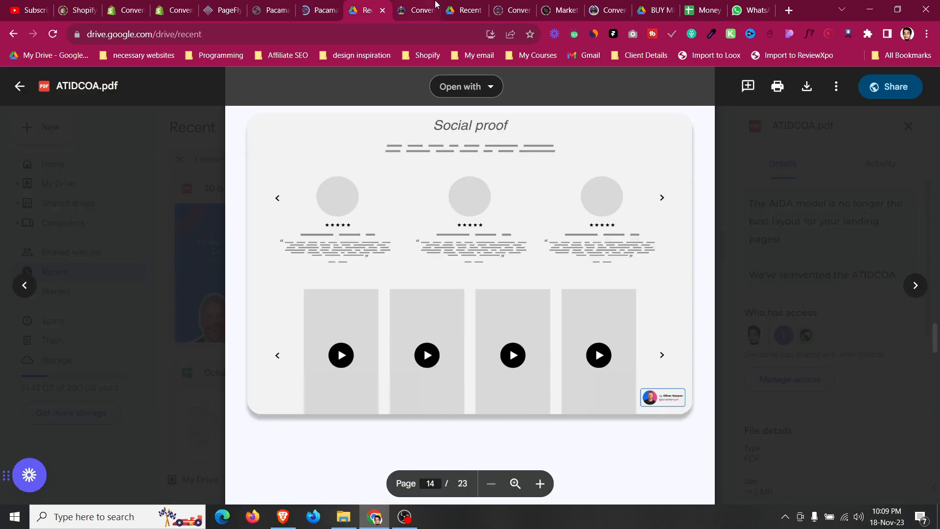
left_click(419, 7)
left_click(390, 6)
scroll(443, 273, "down", 8)
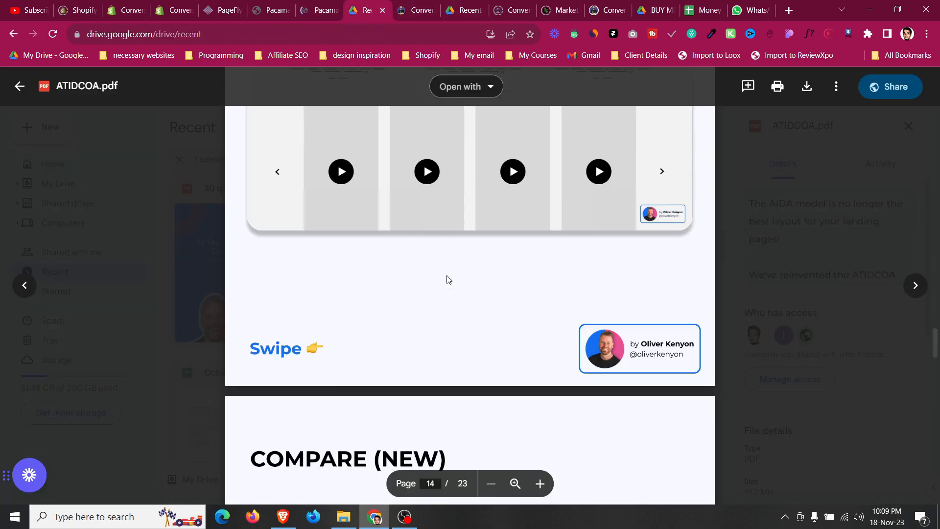
scroll(447, 279, "down", 12)
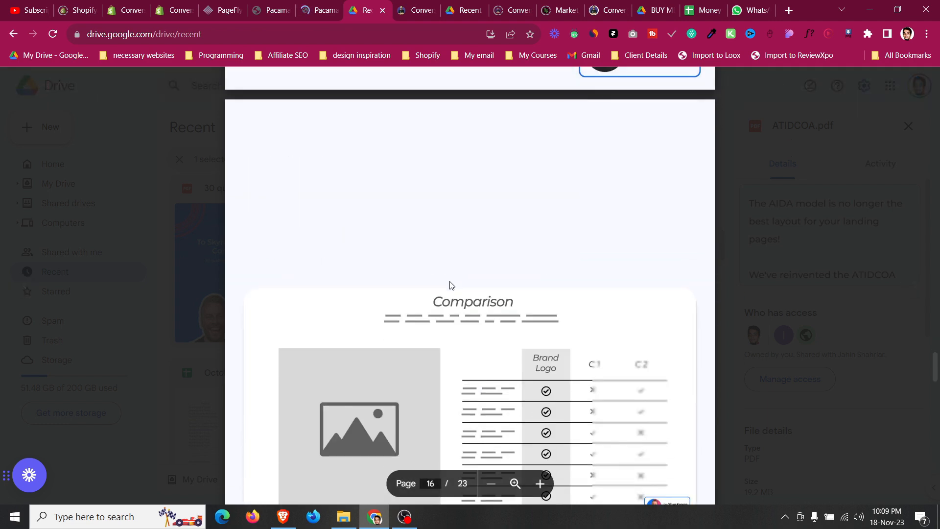
scroll(300, 281, "down", 10)
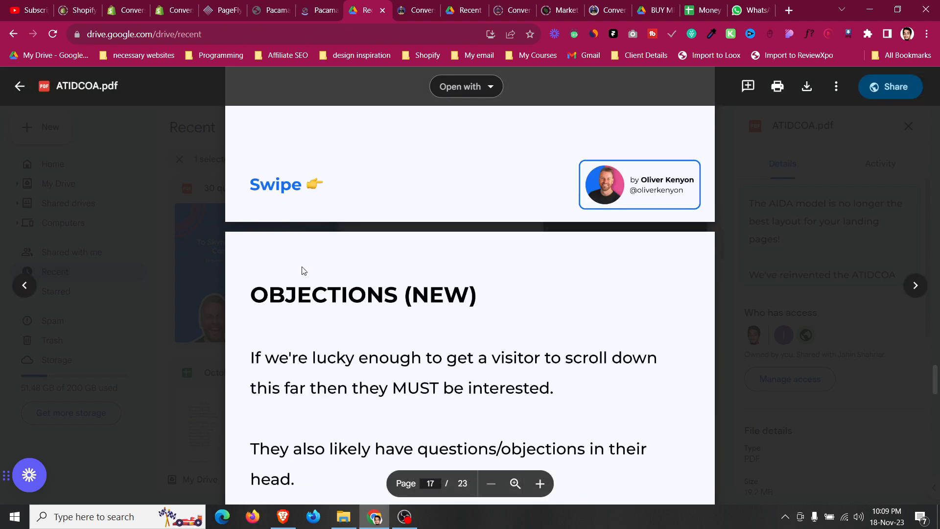
scroll(303, 280, "down", 4)
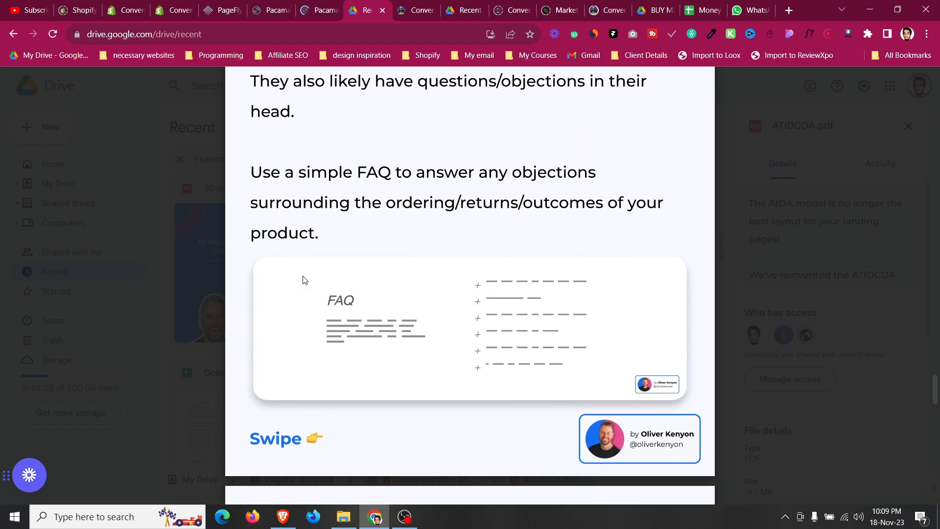
scroll(302, 280, "down", 20)
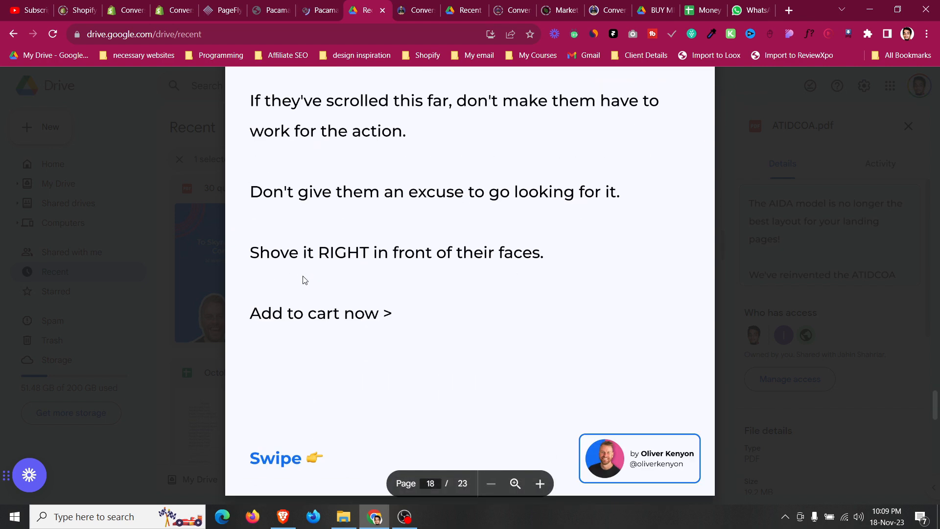
scroll(304, 279, "down", 8)
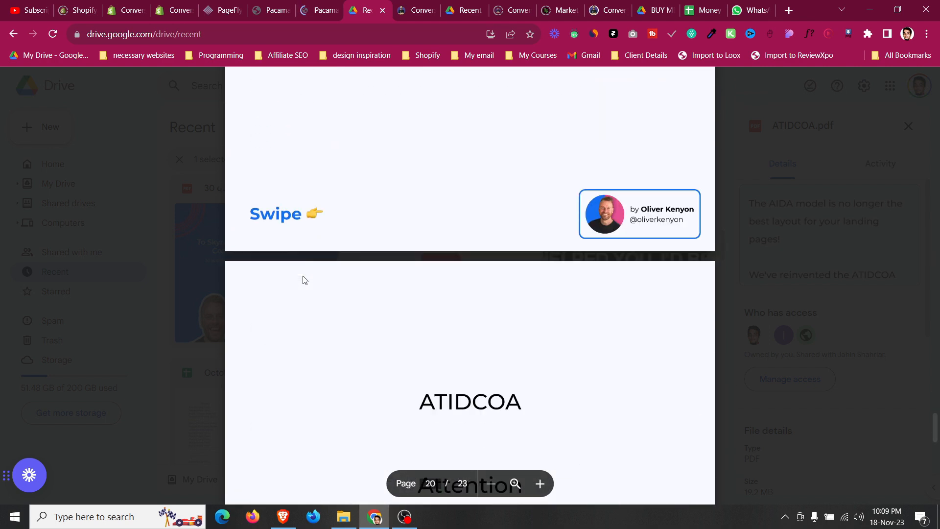
scroll(303, 279, "up", 12)
scroll(303, 280, "up", 2)
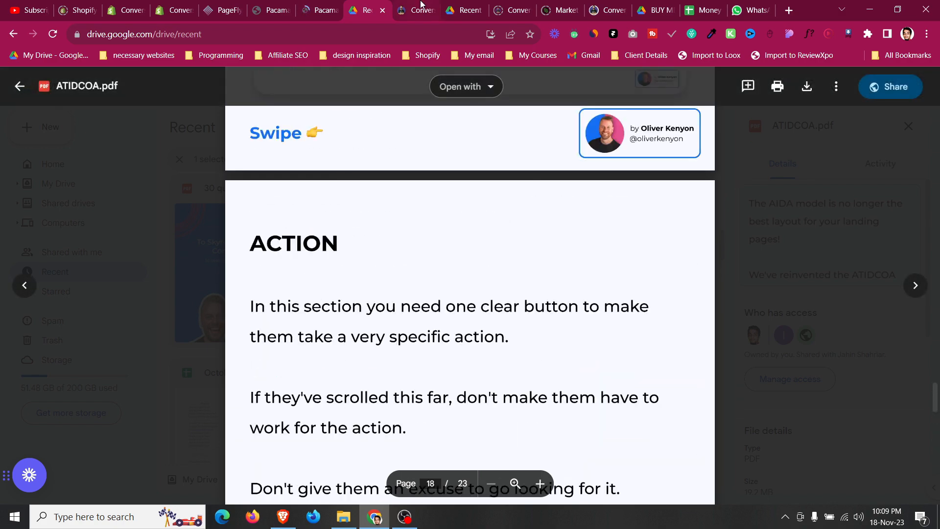
Browse the template page's testimonials, comparison table and FAQ sections for reference.
key("ctrl+Tab")
scroll(452, 281, "down", 15)
scroll(452, 281, "down", 10)
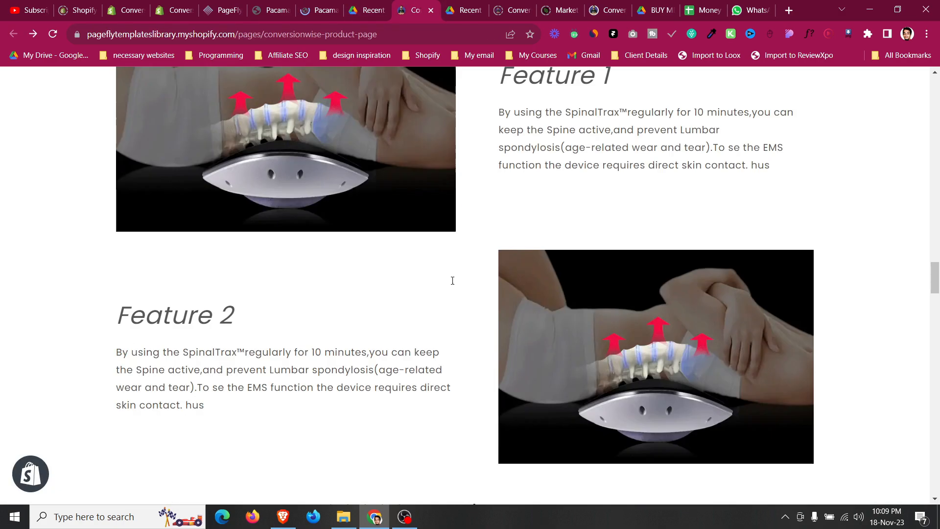
scroll(451, 288, "down", 9)
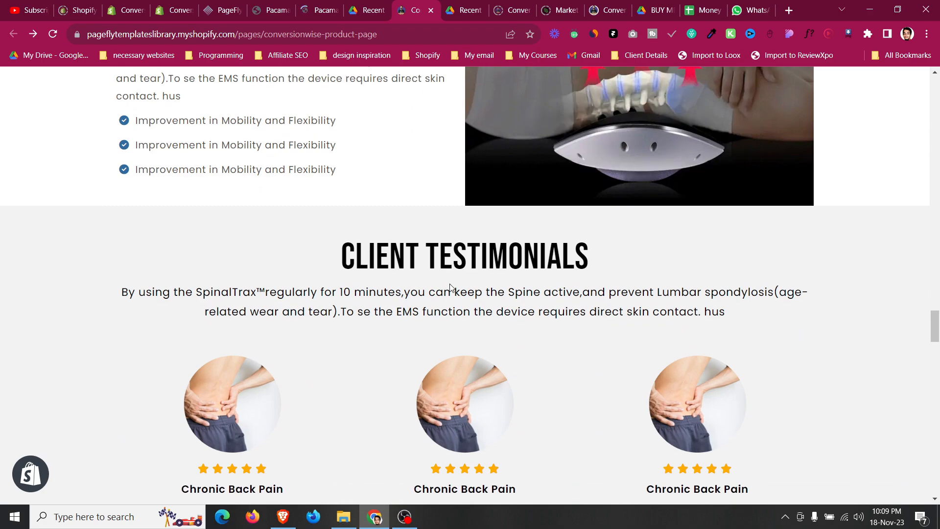
scroll(308, 201, "down", 4)
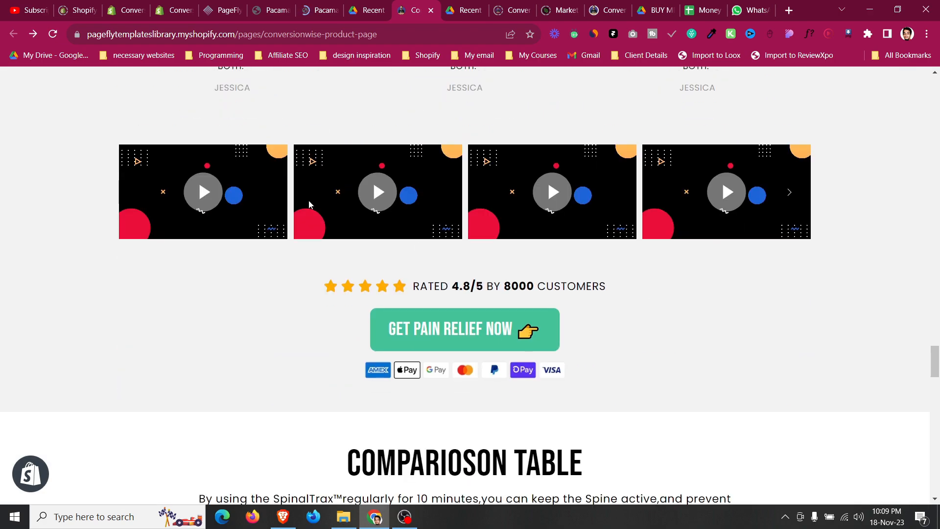
scroll(310, 203, "up", 10)
scroll(155, 289, "down", 3)
scroll(155, 290, "down", 9)
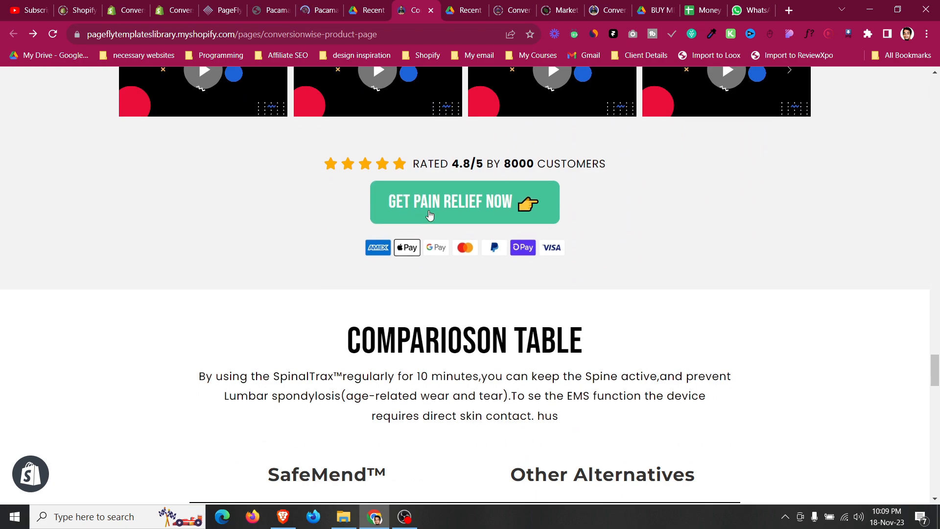
scroll(440, 264, "down", 5)
scroll(440, 264, "up", 1)
scroll(440, 265, "down", 5)
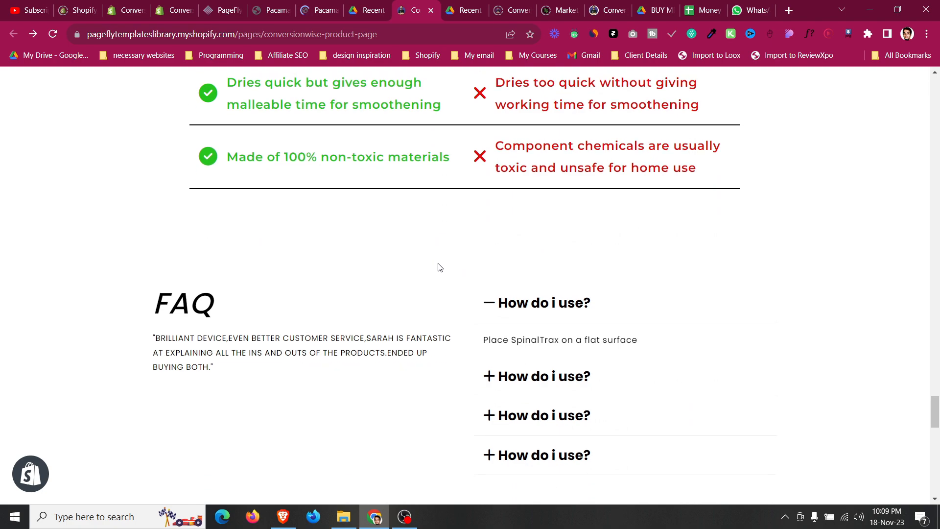
scroll(214, 252, "down", 8)
scroll(219, 254, "down", 5)
scroll(245, 247, "up", 2)
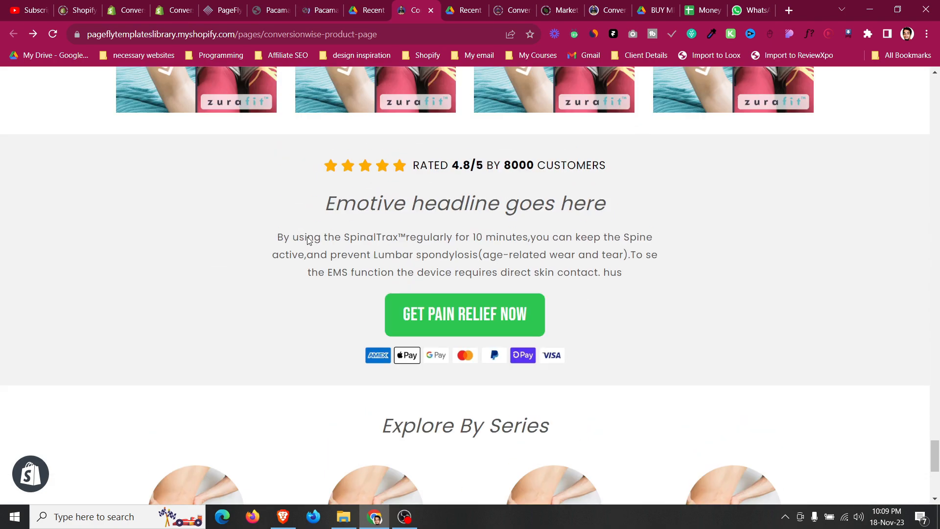
scroll(369, 235, "down", 2)
scroll(368, 233, "up", 2)
Return to the practice Pacamask page and review its Loved & Trusted testimonial section.
key("ctrl+shift+Tab")
key("ctrl+shift+Tab")
key("ctrl+shift+Tab")
scroll(346, 183, "down", 8)
key("ctrl+Tab")
scroll(345, 203, "down", 6)
scroll(345, 204, "up", 10)
scroll(344, 204, "up", 5)
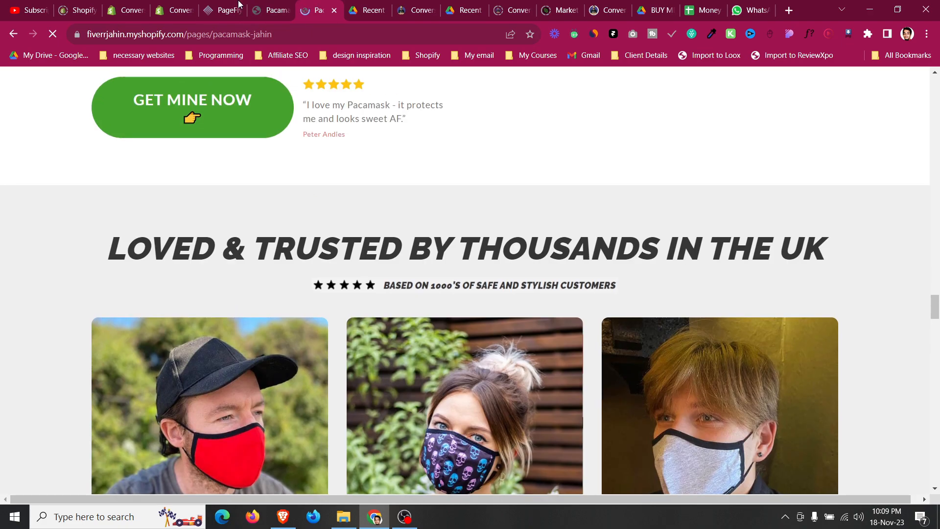
Switch back to the PageFly editor and undo the last change on the canvas.
key("ctrl+shift+Tab")
key("ctrl+shift+Tab")
key("ctrl+z")
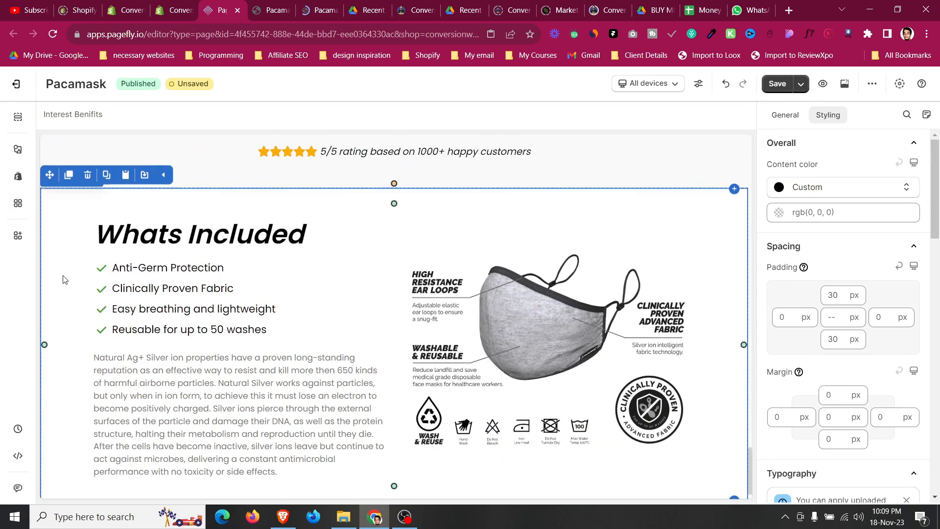
left_click(65, 280)
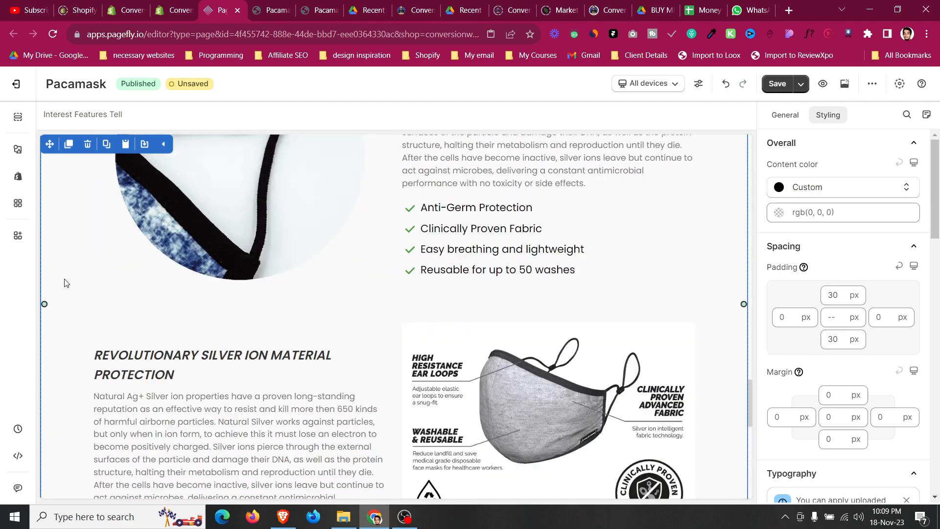
left_click(65, 303)
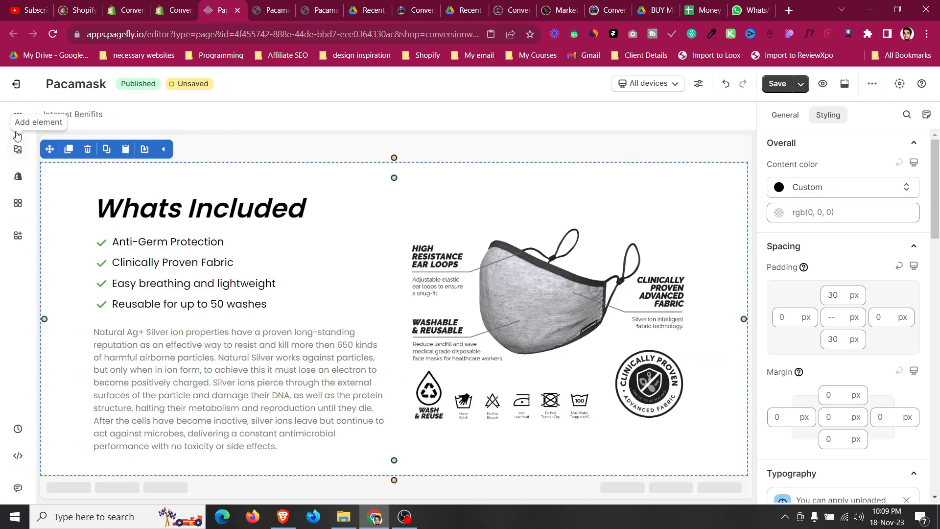
Rename the duplicated Interest Benifits section in the page outline to Whats included.
left_click(18, 117)
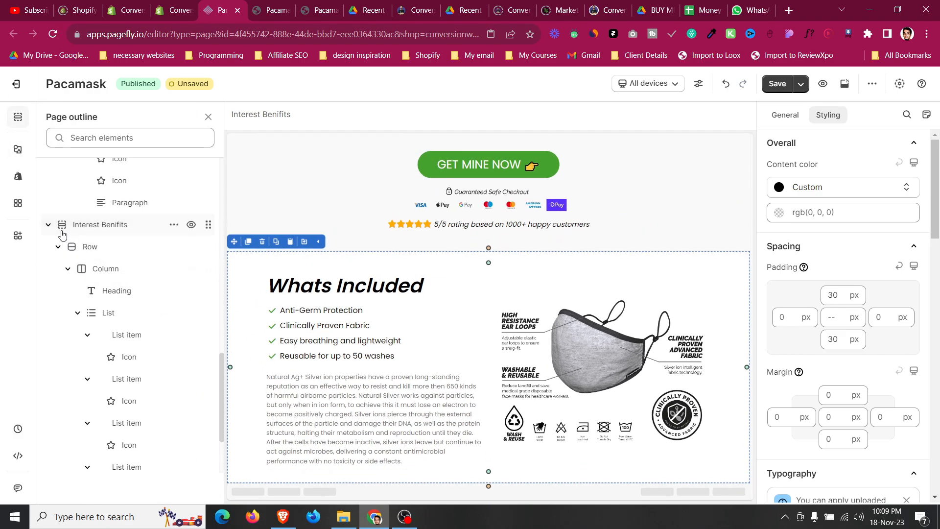
left_click(47, 225)
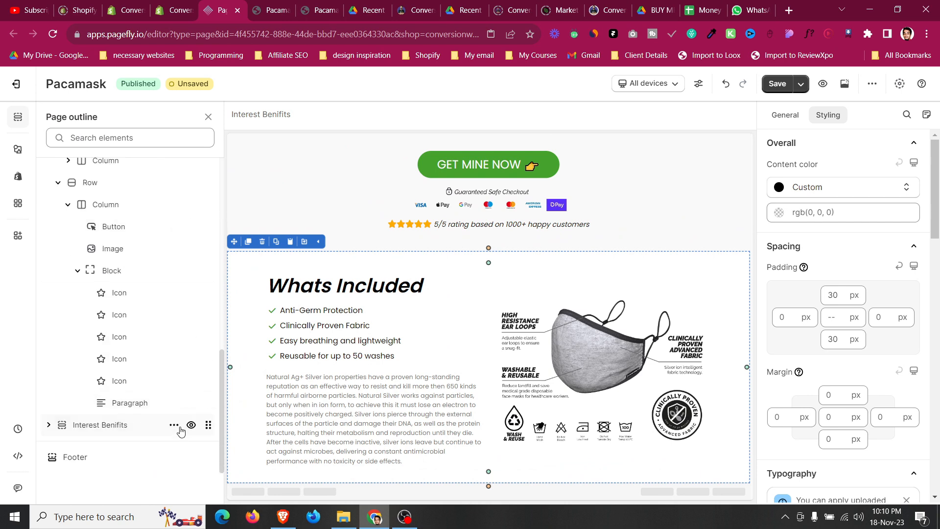
left_click(174, 425)
left_click(169, 358)
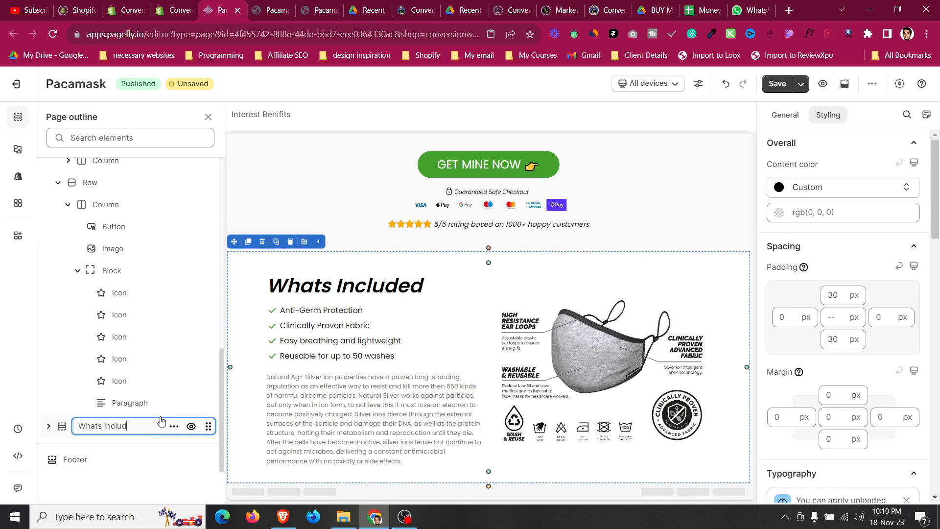
key("Escape")
scroll(116, 293, "up", 10)
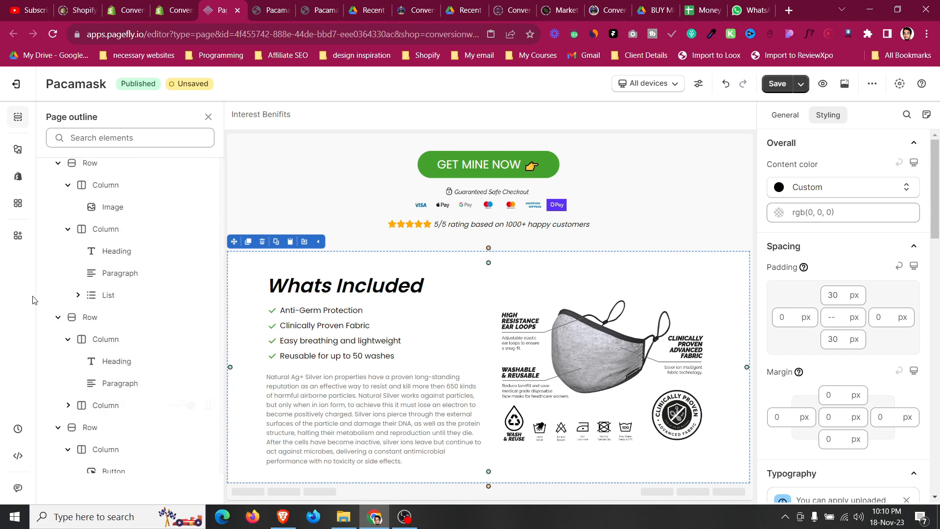
scroll(46, 291, "up", 2)
left_click(48, 294)
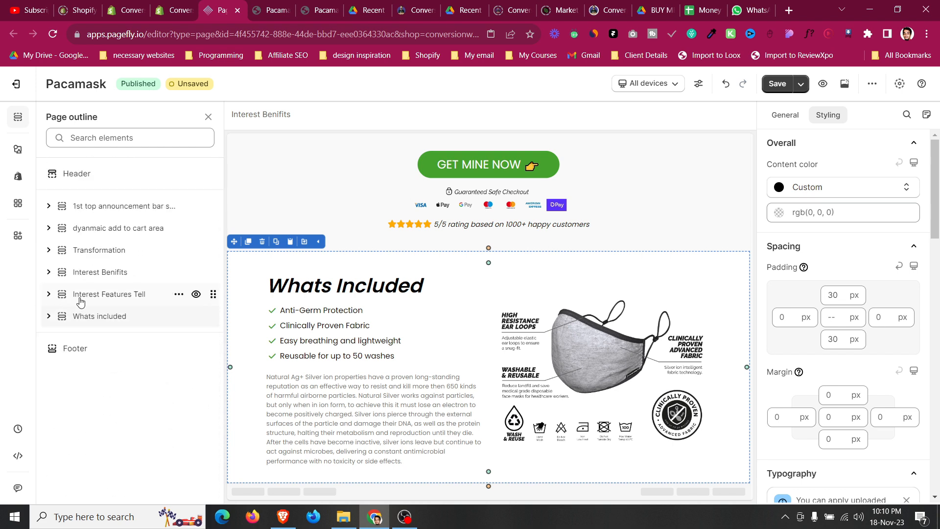
Duplicate the Interest Features Tell section and place the copy below Whats included.
left_click(99, 295)
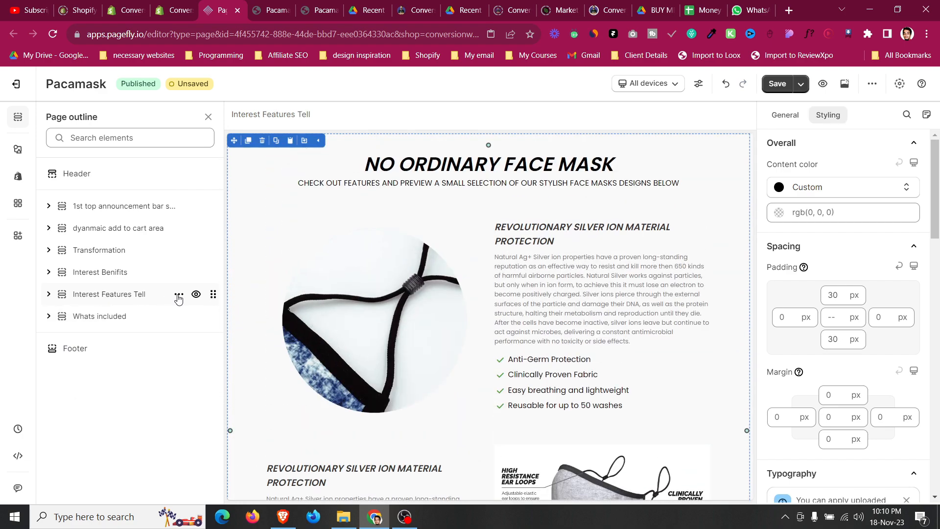
left_click(181, 339)
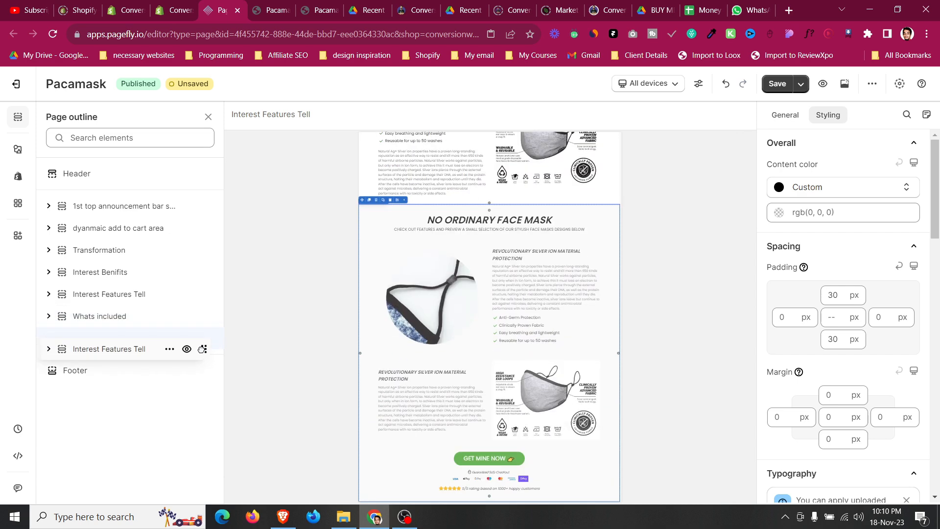
left_click_drag(113, 342, 116, 320)
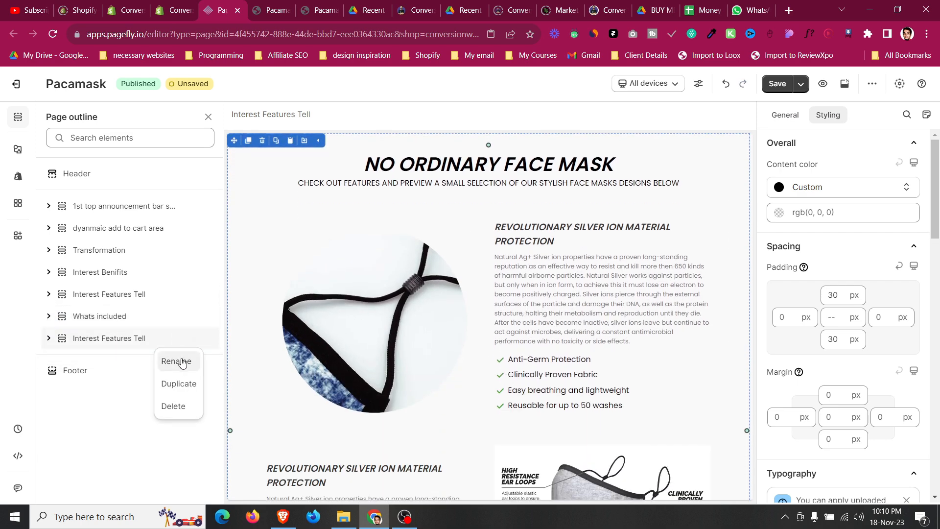
Rename the copied section to Desire Testimonial.
left_click(181, 361)
key("ctrl+a")
type("D")
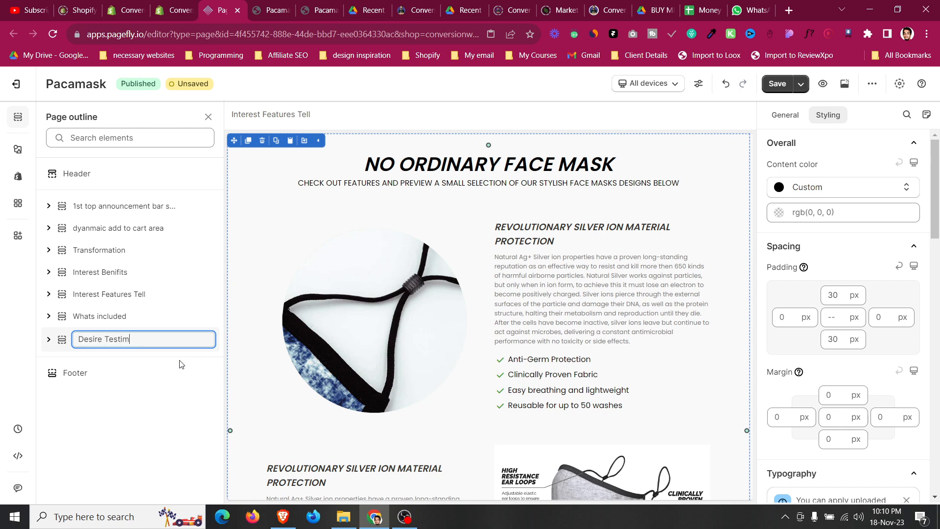
key("Return")
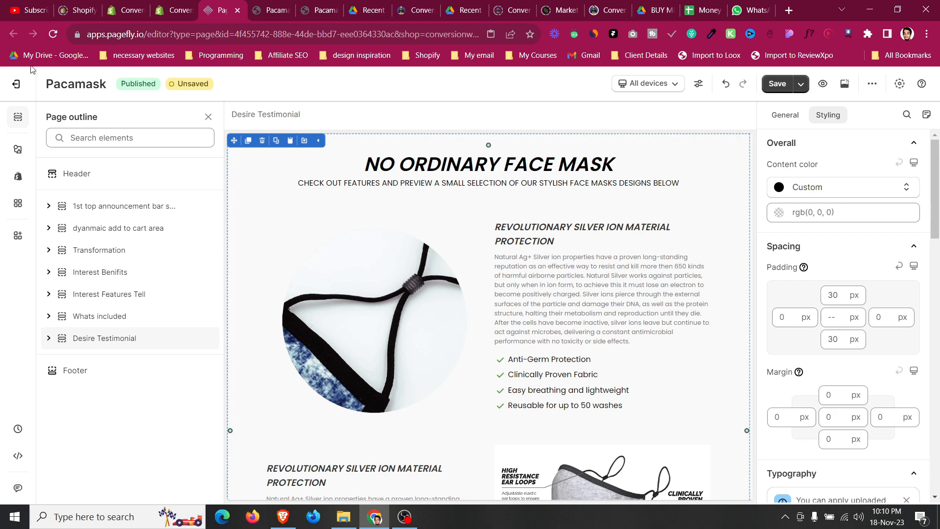
Copy the LOVED & TRUSTED BY THOUSANDS IN THE UK heading from the live page into the Desire Testimonial heading text.
key("ctrl+shift+p")
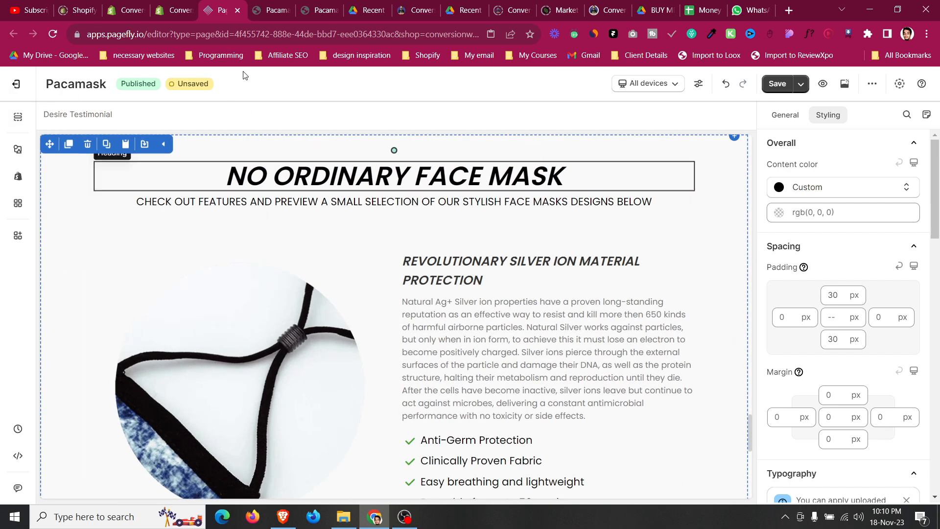
left_click(315, 5)
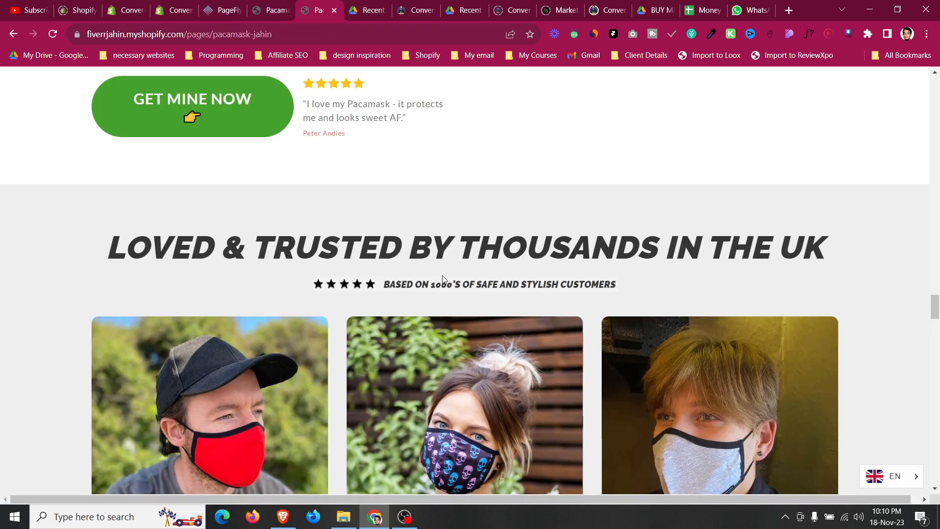
triple_click(445, 251)
key("ctrl+c")
left_click(229, 6)
left_click(427, 176)
left_click(785, 114)
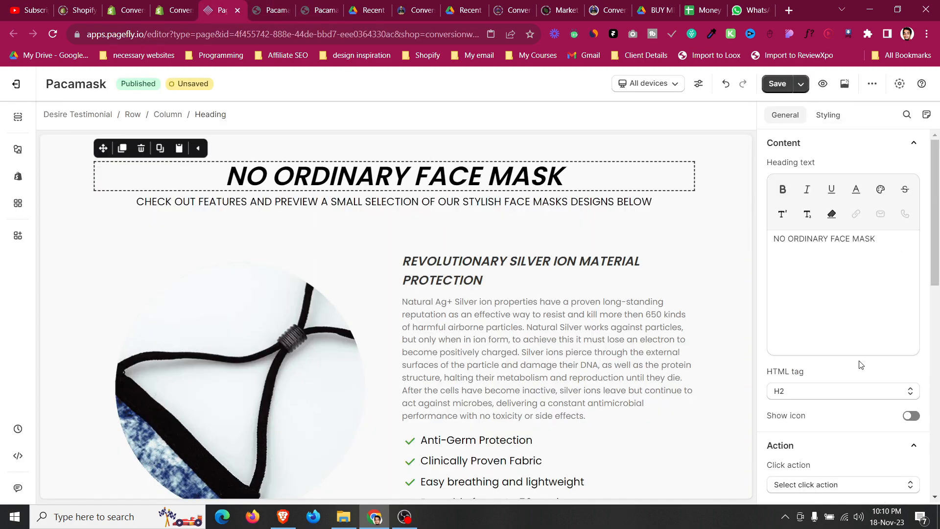
key("ctrl+a")
key("ctrl+v")
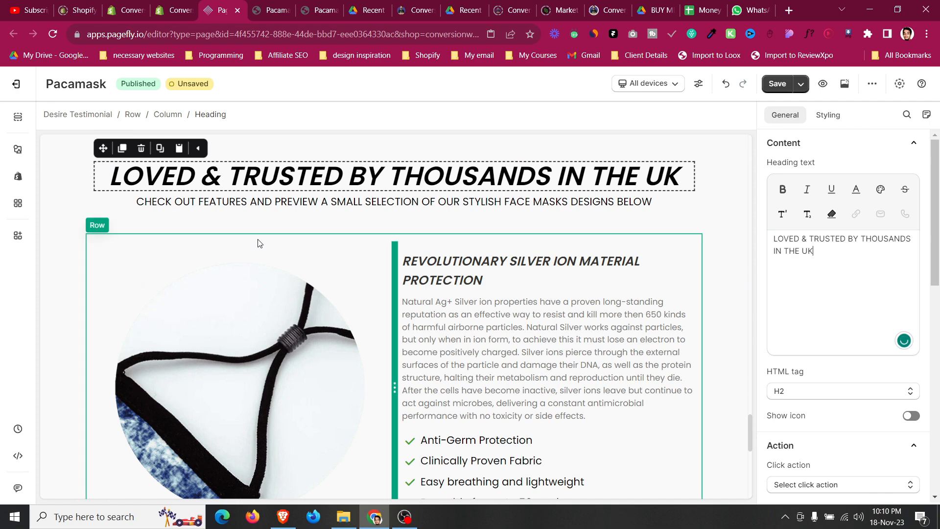
Delete the two-column feature row below the Desire Testimonial heading.
left_click(126, 236)
left_click(152, 240)
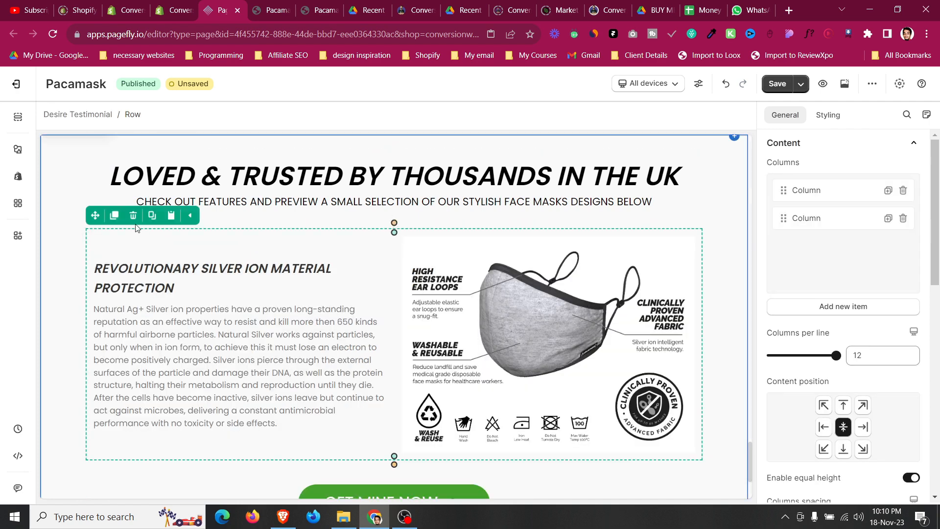
left_click(136, 216)
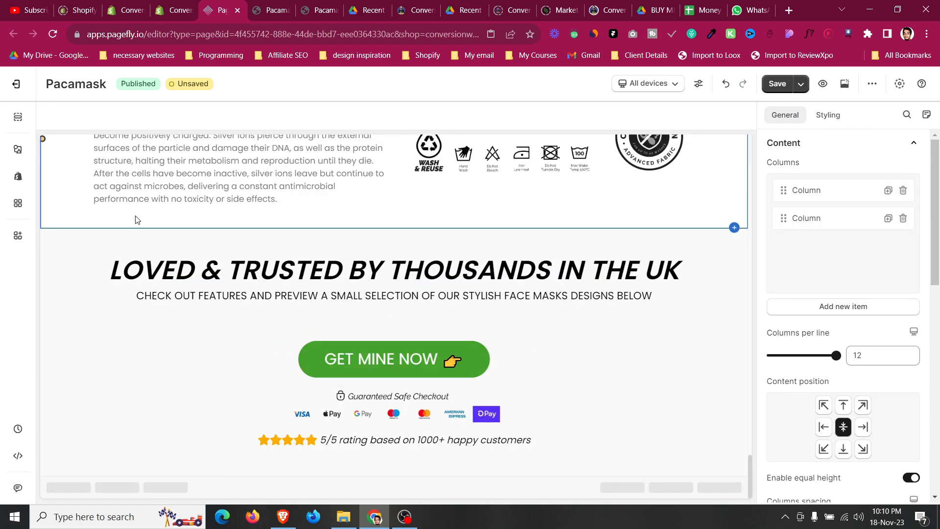
Add a three-column (1/3, 1/3, 1/3) layout below the Desire Testimonial heading.
left_click(18, 149)
scroll(125, 258, "up", 4)
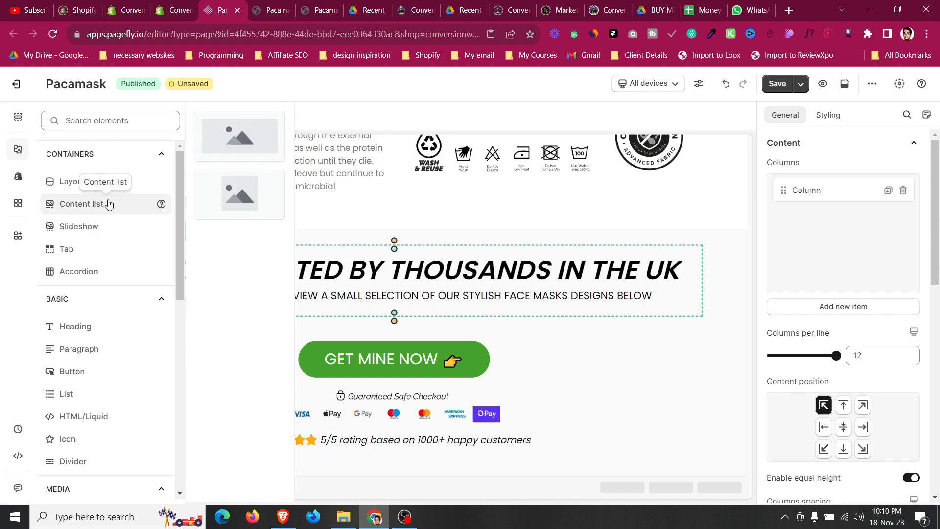
mouse_move(107, 196)
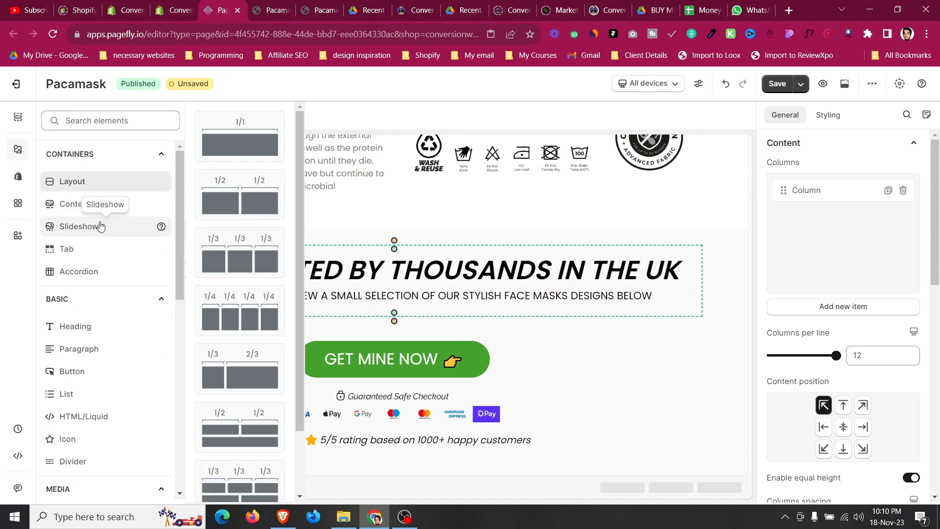
mouse_move(101, 226)
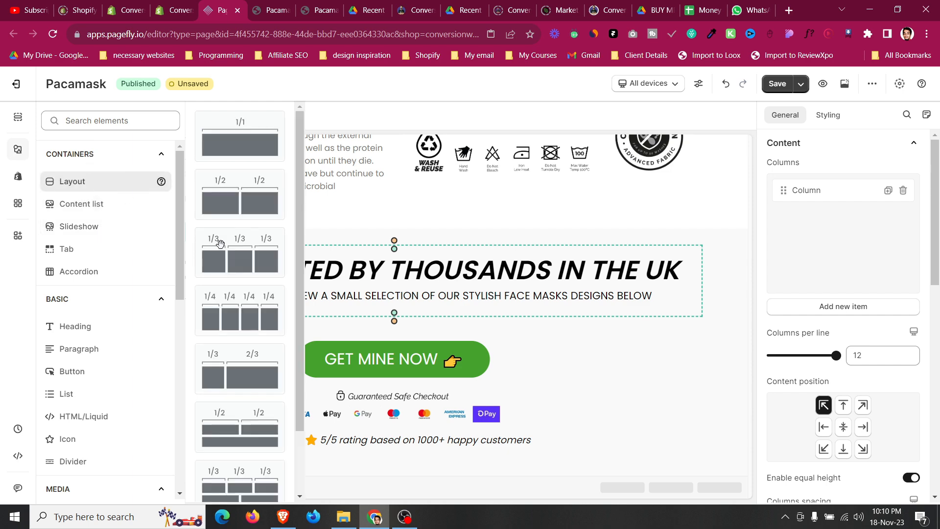
left_click_drag(216, 233, 503, 332)
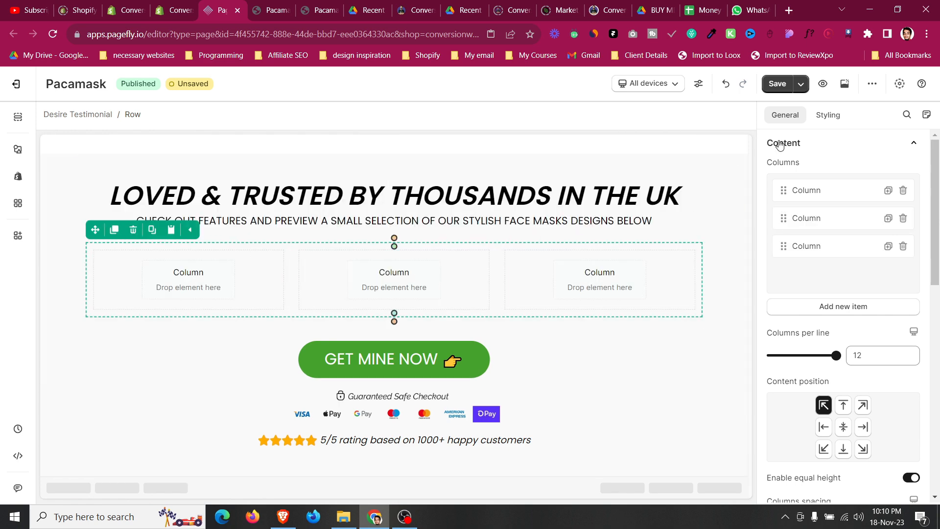
Set the three-column row's top margin to 25 px.
left_click(827, 115)
scroll(840, 294, "up", 10)
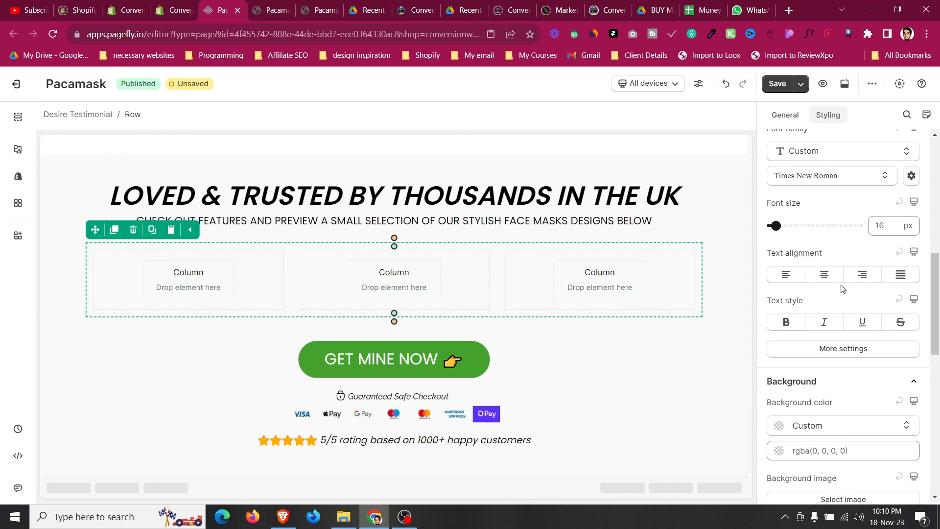
scroll(842, 283, "up", 2)
left_click(830, 348)
key("Up")
key("Up")
key("Up")
key("Up")
key("Up")
key("Up")
key("Up")
key("Up")
key("Up")
key("Up")
key("Up")
key("Up")
key("Up")
key("Up")
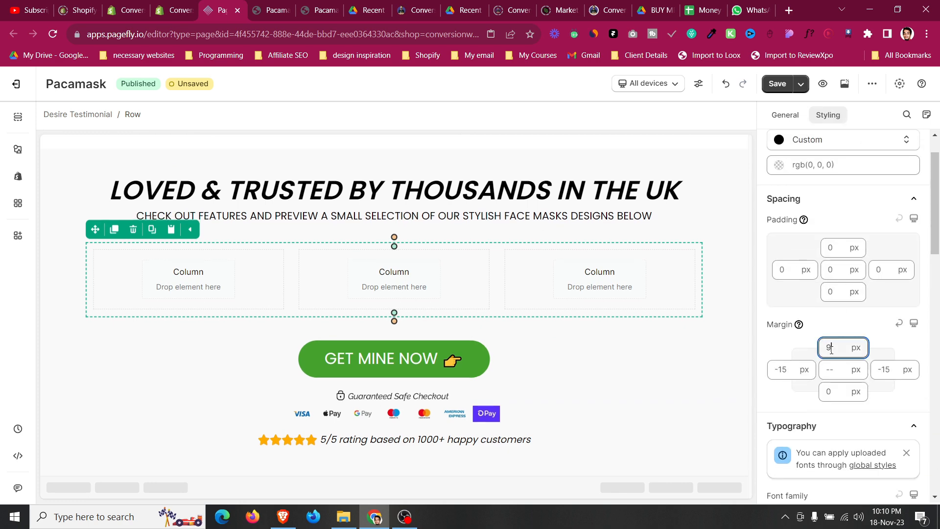
key("Up")
key("Up")
key("Up")
key("Up")
key("Up")
key("Up")
key("Up")
key("Up")
key("Up")
key("Up")
key("Up")
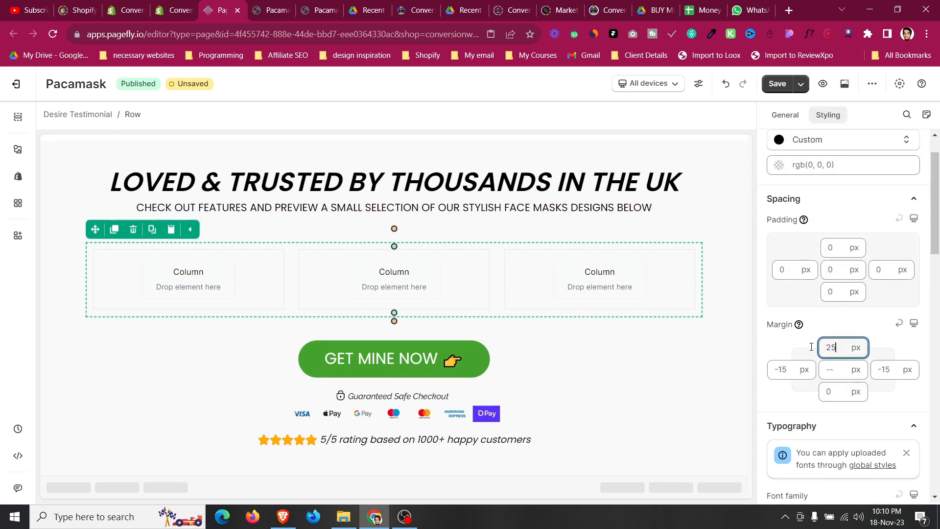
Examine the testimonial cards section on the live Pacamask pages.
left_click(268, 10)
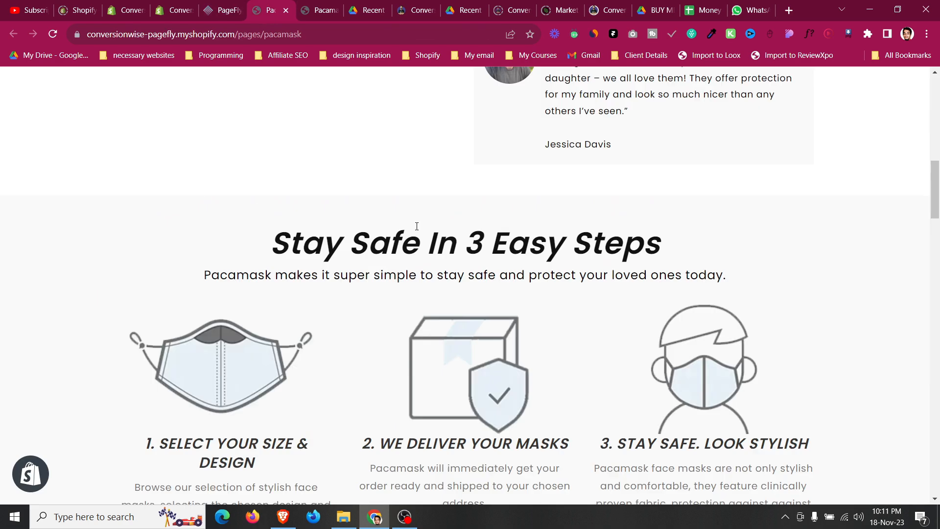
left_click(323, 4)
scroll(297, 228, "down", 2)
scroll(39, 233, "down", 2)
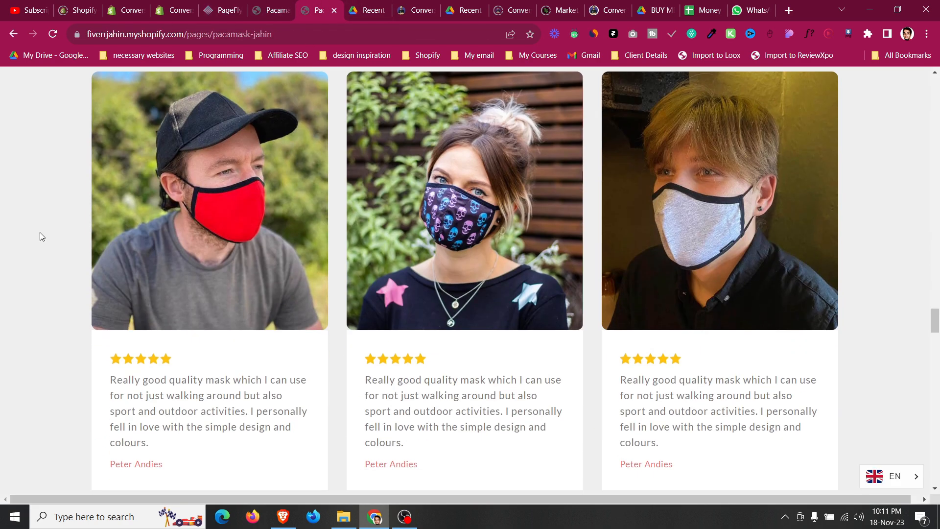
scroll(39, 232, "down", 1)
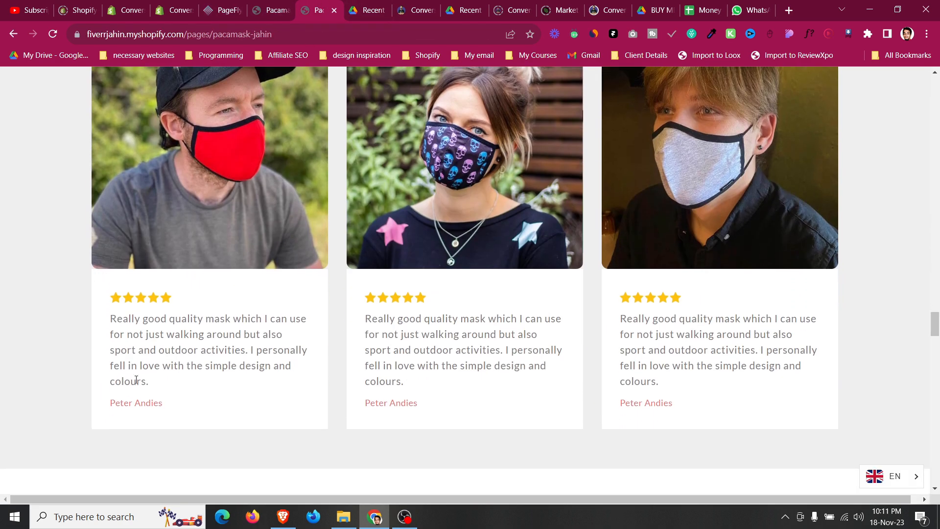
scroll(129, 314, "up", 3)
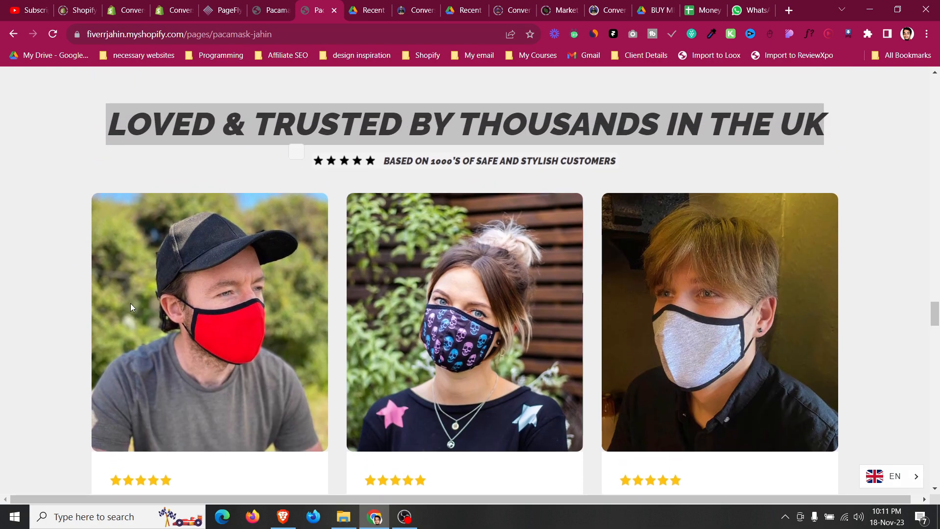
scroll(130, 304, "down", 3)
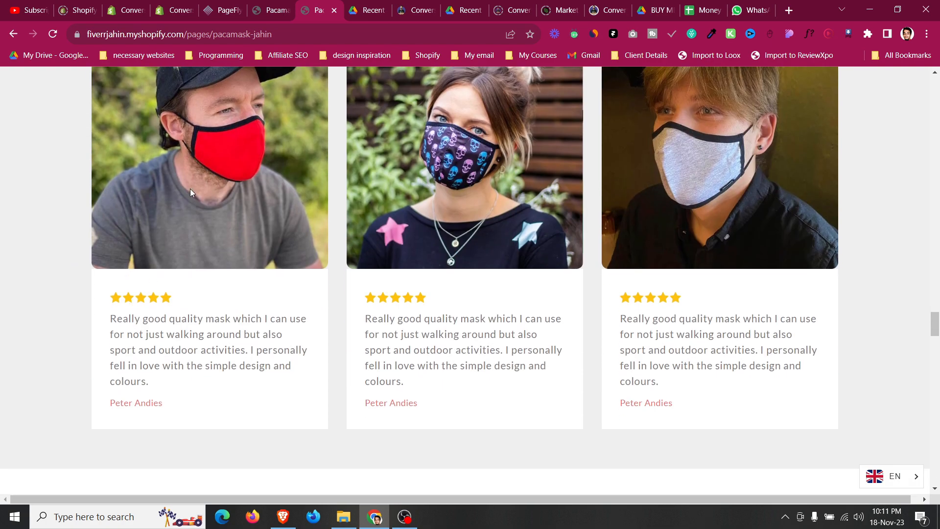
left_click(232, 4)
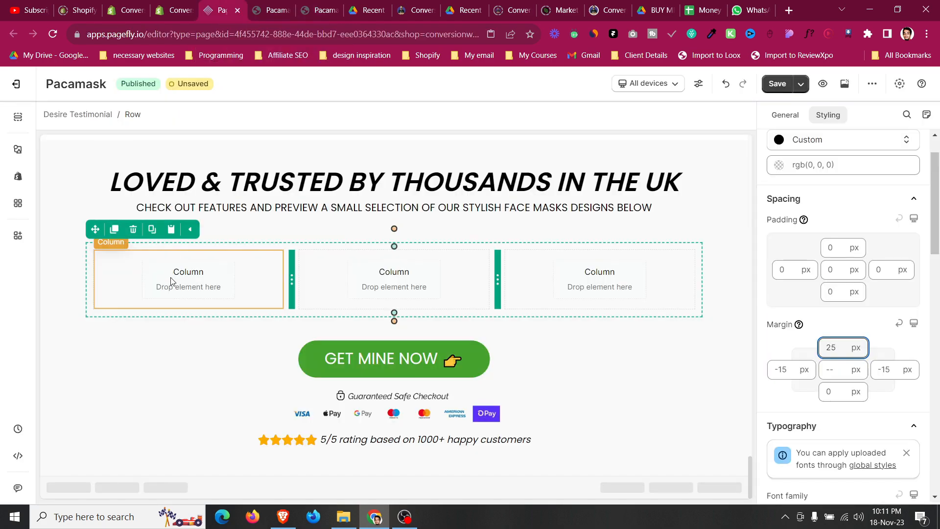
Set the first column's padding to 15 px on all sides.
left_click(172, 278)
scroll(832, 220, "down", 3)
scroll(793, 303, "up", 3)
left_click(827, 318)
type("15")
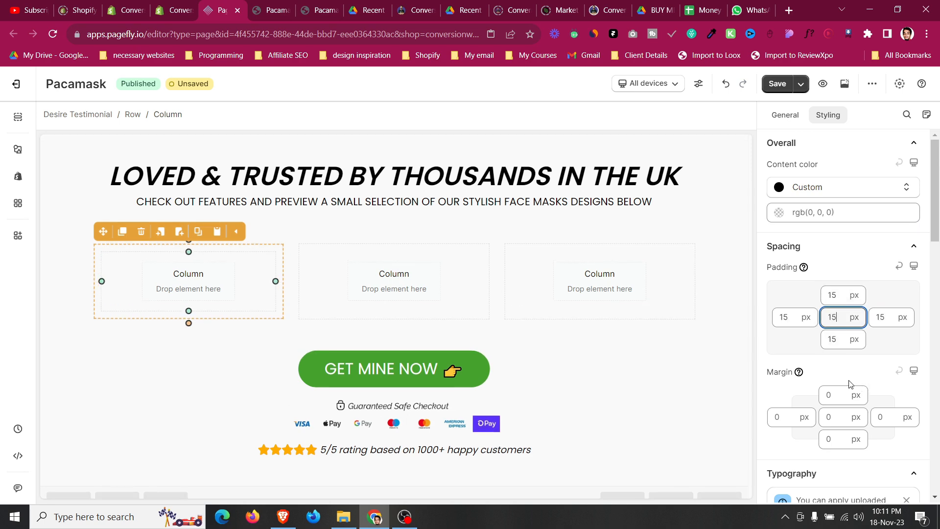
Set the first column's background color to white.
scroll(821, 381, "down", 8)
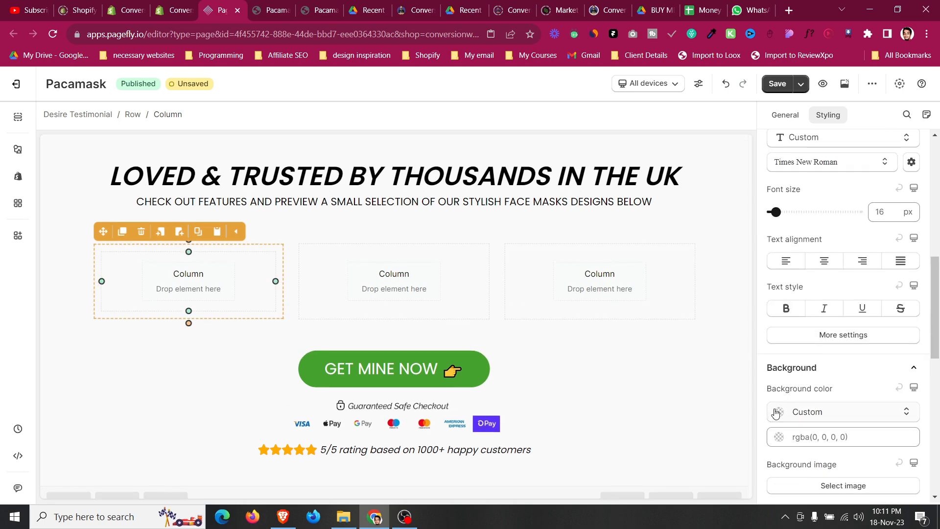
left_click(781, 417)
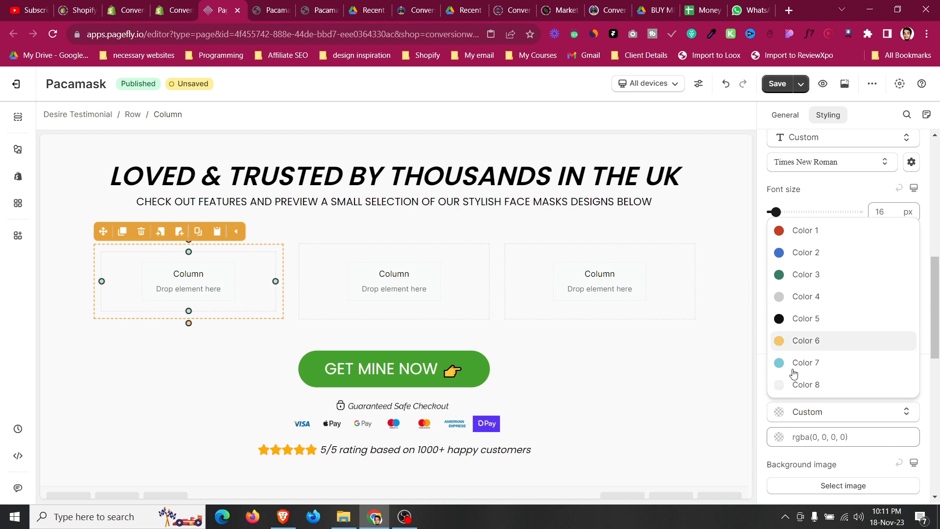
left_click(781, 438)
left_click(852, 410)
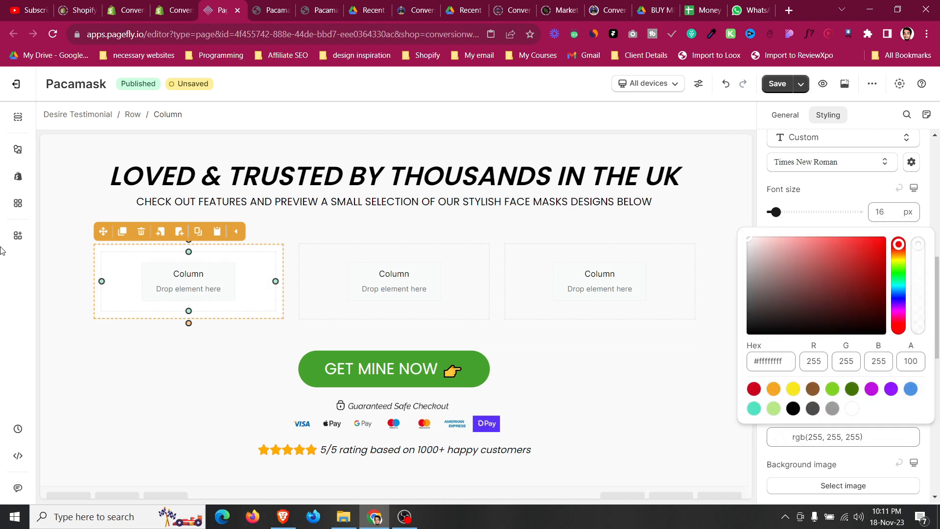
Add an image element to the first column and select the photo of the man in the red mask.
left_click(17, 149)
scroll(93, 318, "down", 4)
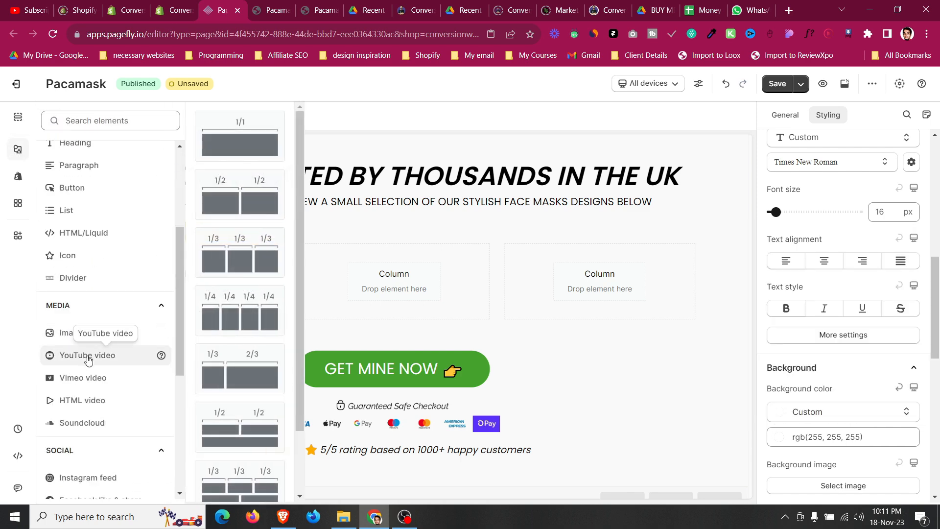
mouse_move(88, 332)
left_click_drag(230, 134, 198, 274)
left_click(805, 116)
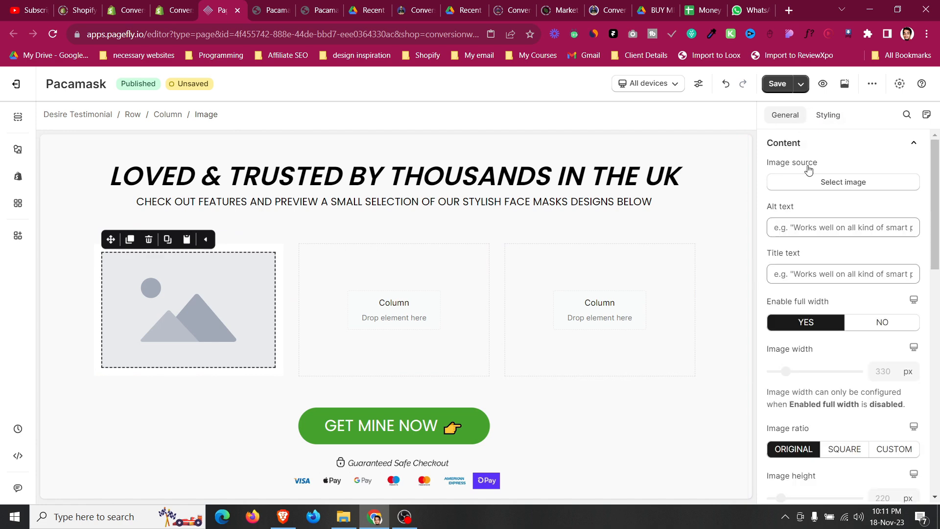
left_click(821, 186)
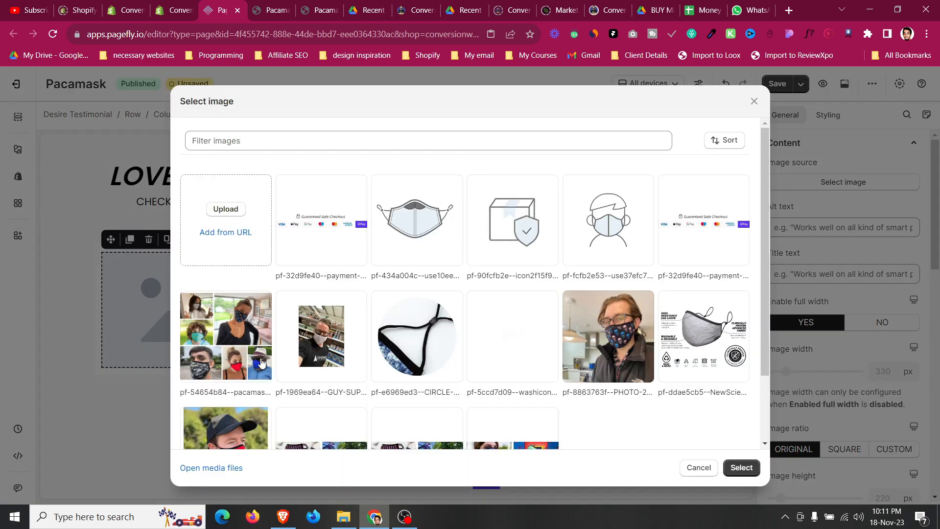
scroll(255, 364, "down", 2)
left_click(255, 364)
left_click(742, 467)
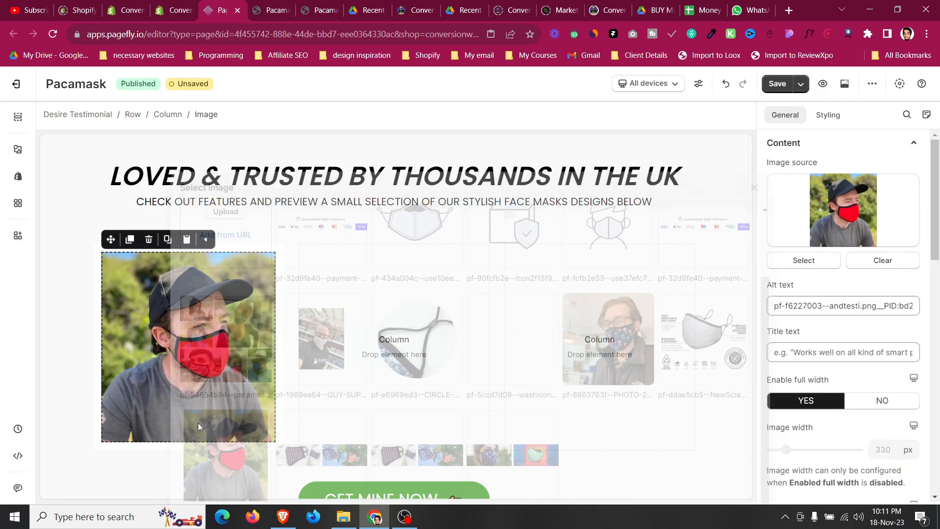
left_click(83, 300)
scroll(84, 304, "down", 2)
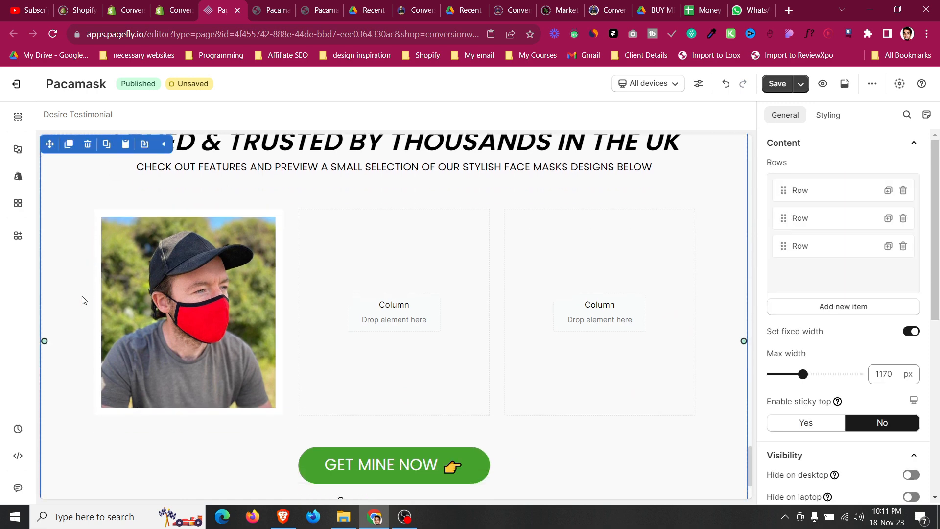
Move the customer review block from the add-to-cart area into the first testimonial column below the image.
left_click(279, 9)
left_click(312, 4)
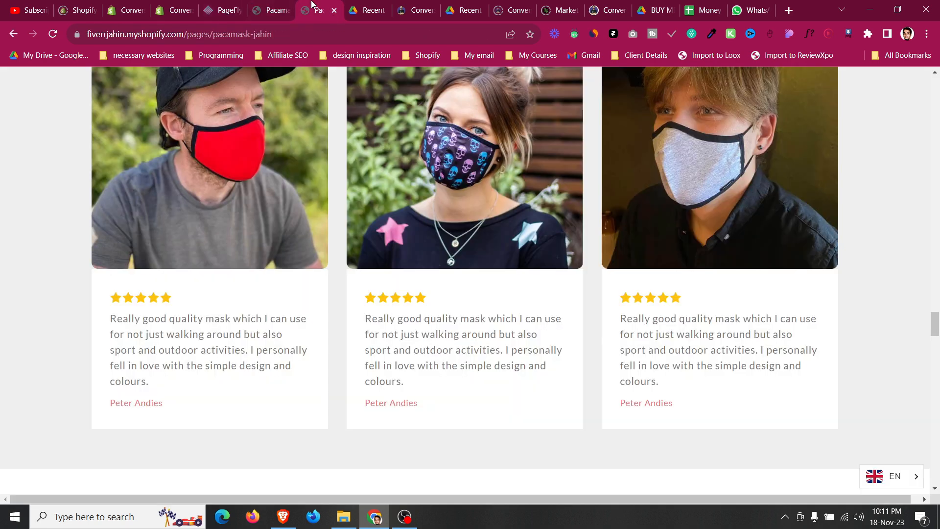
left_click_drag(131, 351, 160, 366)
left_click(235, 5)
scroll(482, 361, "up", 10)
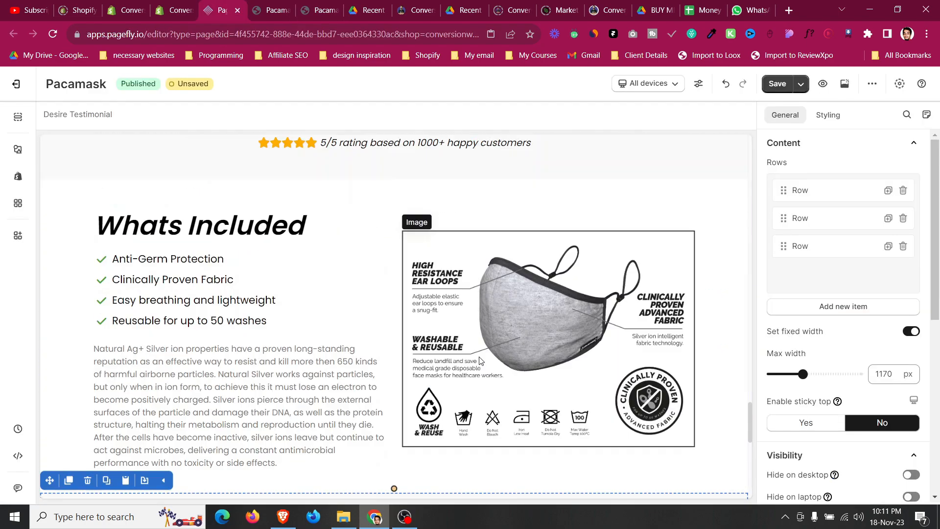
scroll(482, 361, "up", 15)
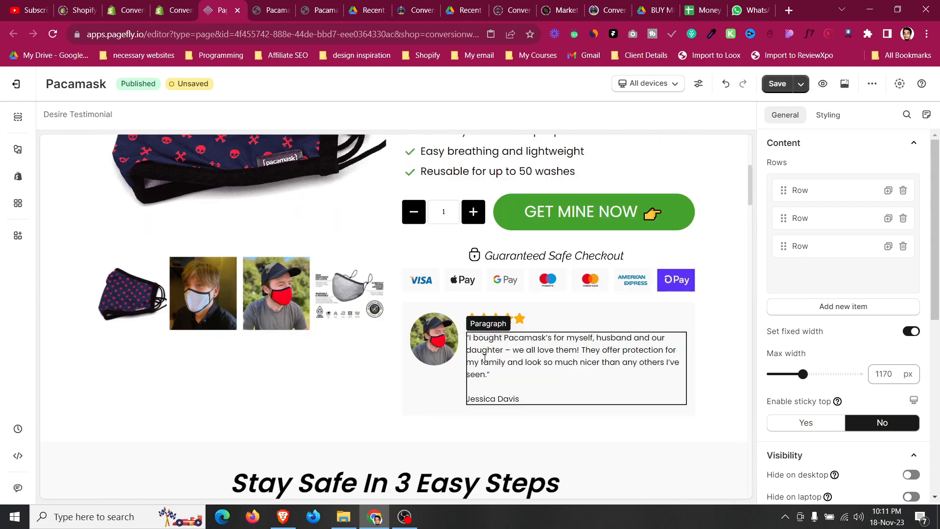
left_click(521, 315)
left_click(495, 299)
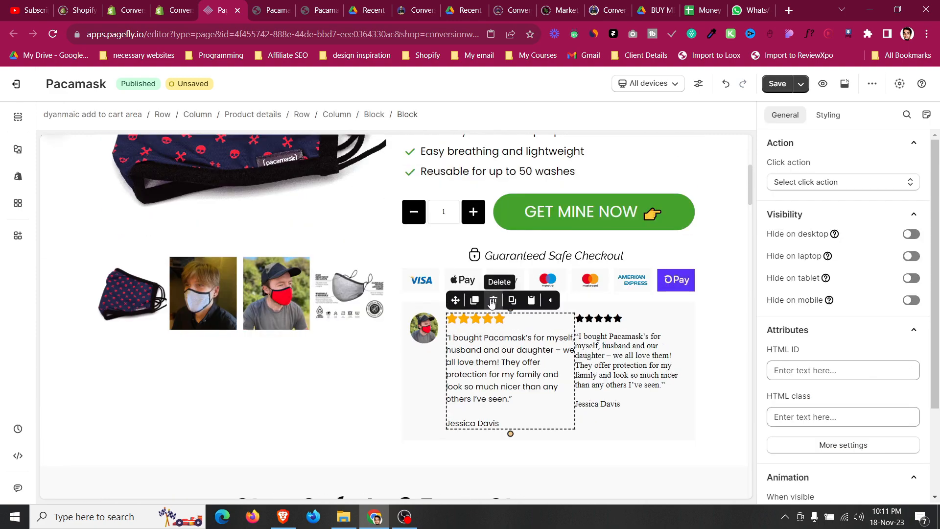
left_click_drag(452, 300, 238, 298)
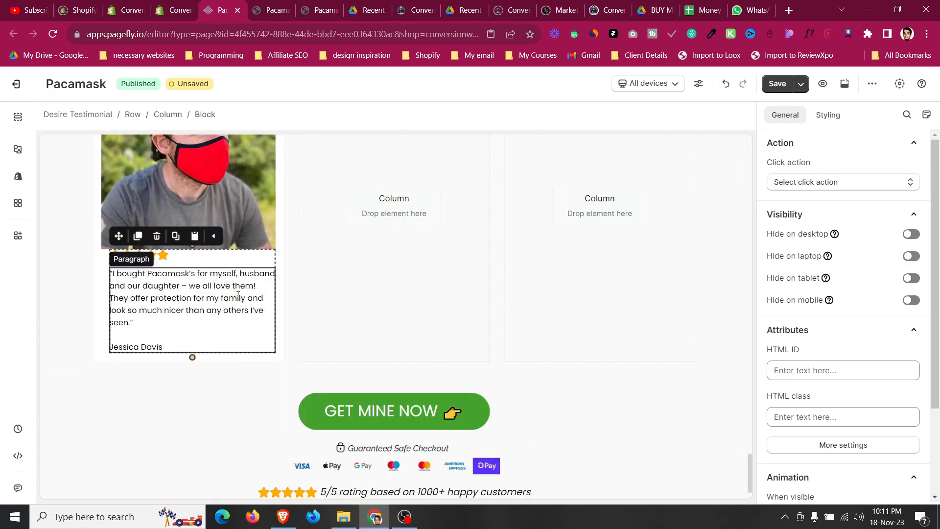
Set the review block's top margin to 15 px.
left_click(828, 114)
key("Down")
key("Up")
left_click(833, 322)
key("Up")
key("Up")
key("Up")
key("Up")
key("Up")
key("Up")
key("Up")
key("Up")
key("Up")
key("Up")
key("Up")
key("Up")
key("Up")
key("Up")
key("Up")
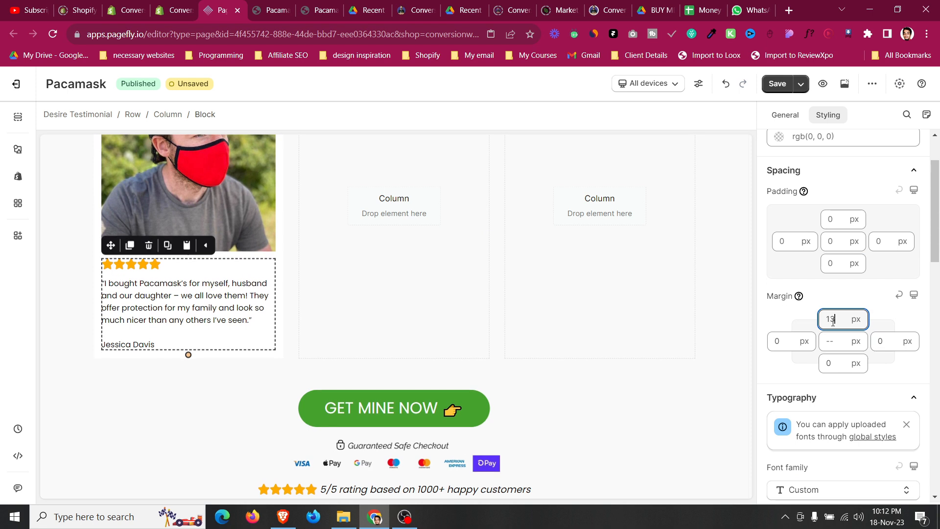
Set the review block's font size to 20 px.
scroll(833, 324, "down", 4)
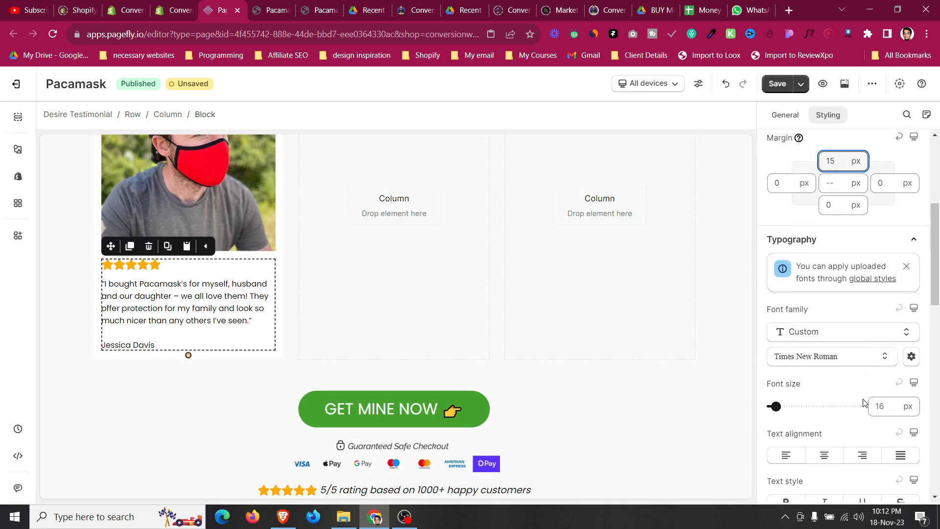
left_click(883, 380)
key("Up")
key("Up")
key("Up")
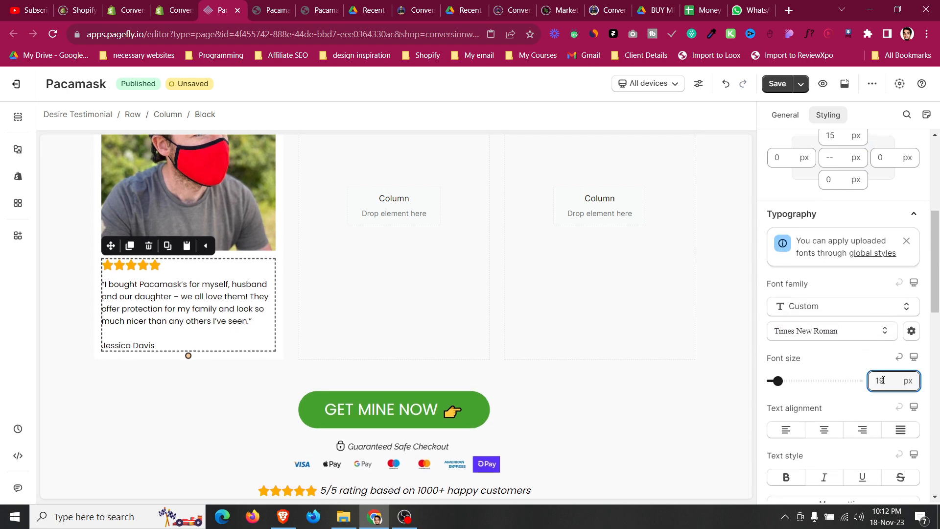
key("Up")
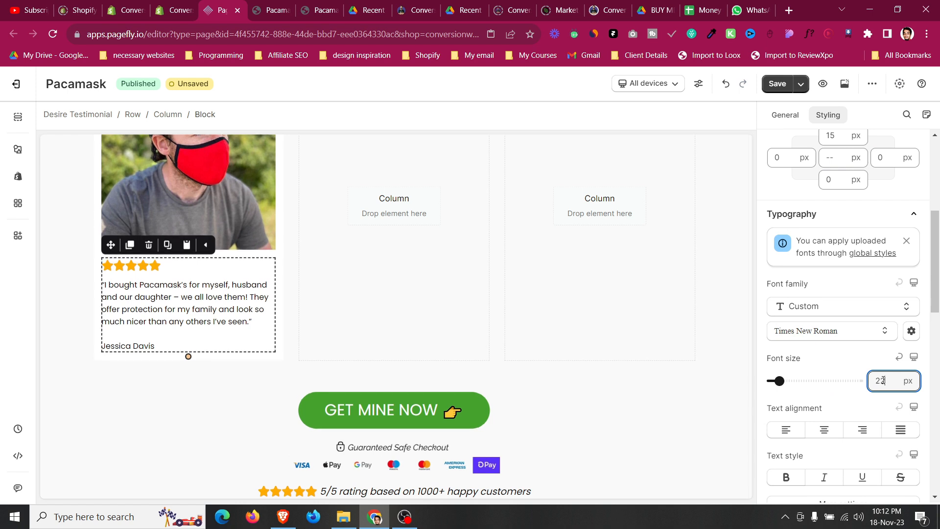
Set the review quote paragraph's font size to 16 px.
left_click(220, 285)
left_click(890, 195)
key("Up")
key("Up")
key("Up")
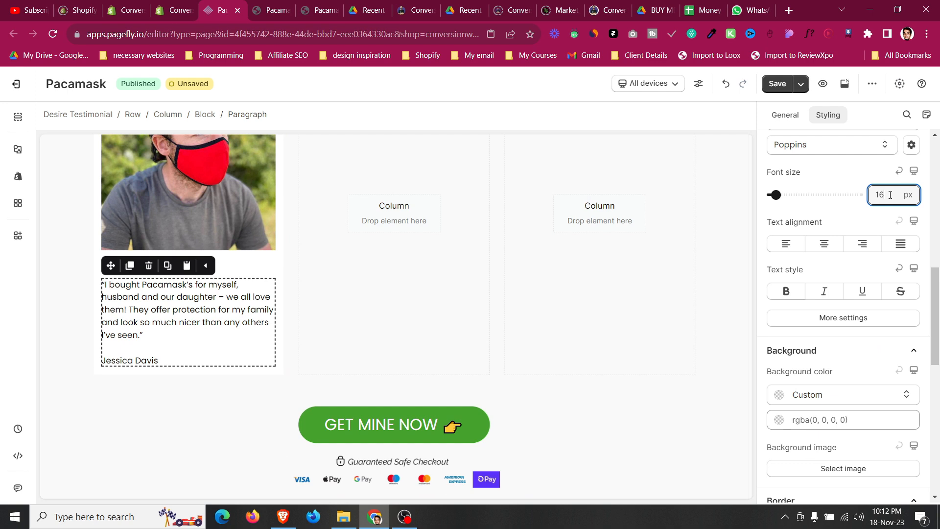
left_click(257, 262)
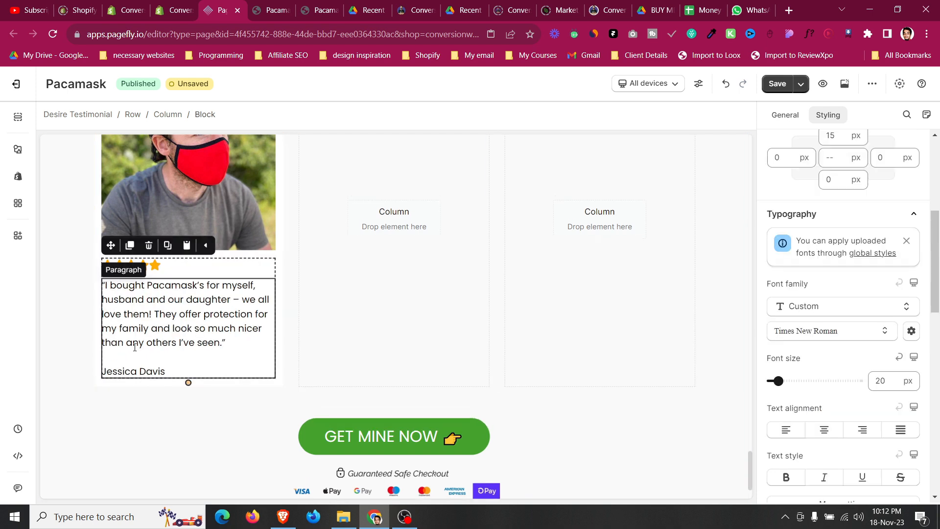
left_click(95, 385)
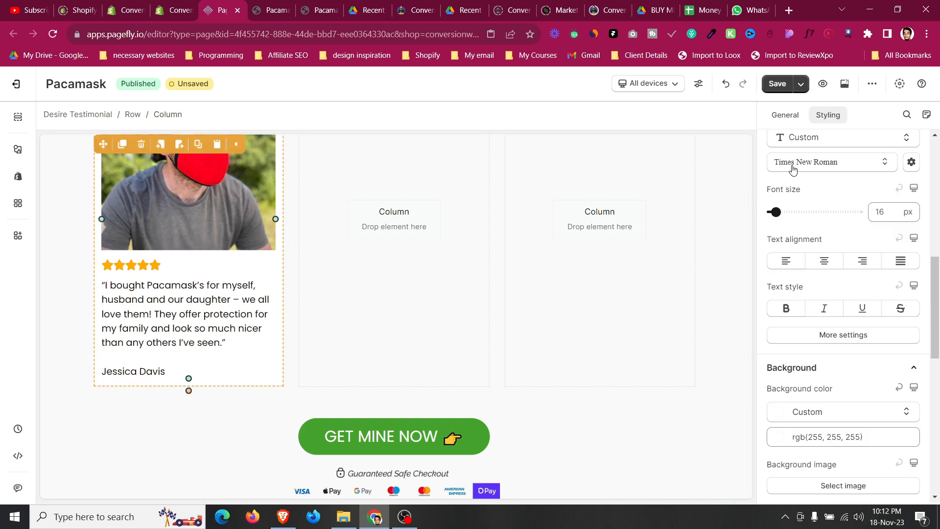
Set the testimonial column's top and bottom padding to 20 px.
scroll(813, 235, "up", 5)
left_click(836, 295)
key("Up")
key("Up")
key("Up")
key("Up")
key("Up")
key("Up")
key("Down")
left_click(837, 339)
key("Up")
key("Up")
key("Up")
key("Up")
key("Up")
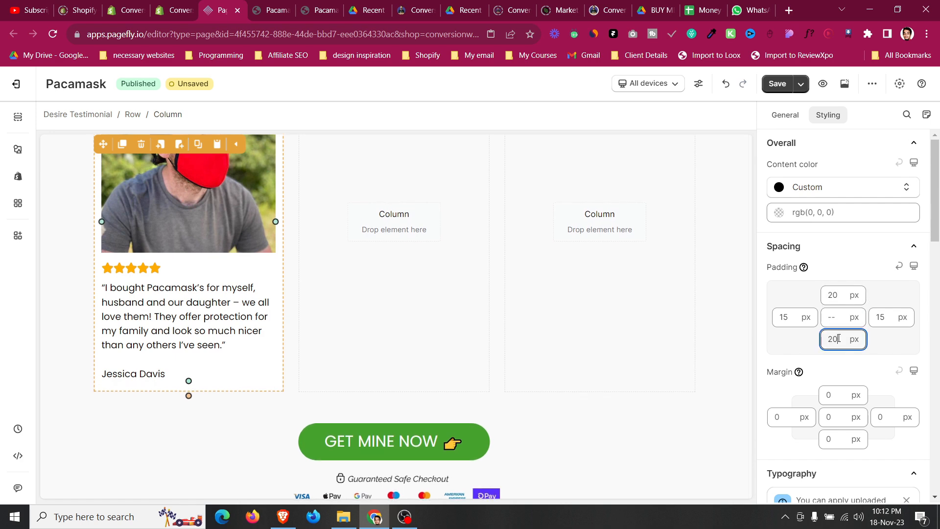
Replace the testimonial quote with the review text copied from the live page's first testimonial.
left_click(274, 9)
left_click(307, 6)
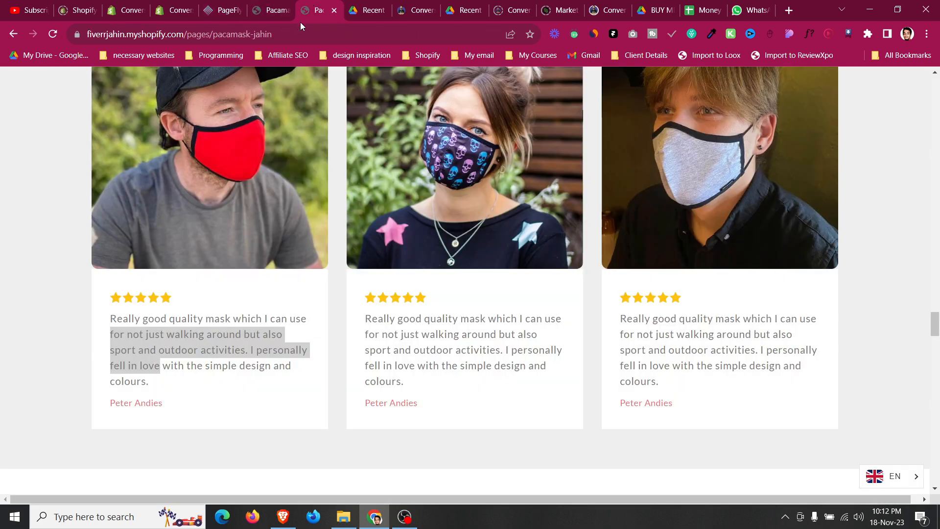
scroll(153, 272, "down", 1)
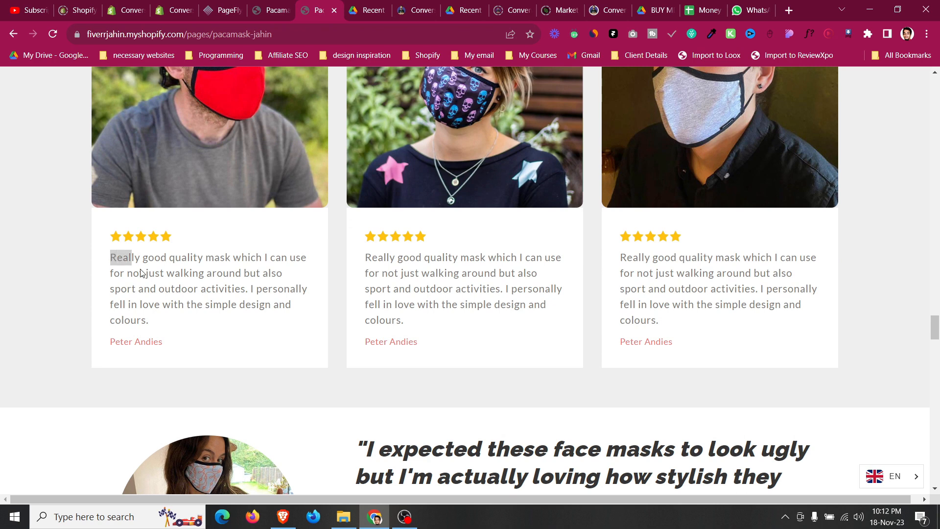
left_click_drag(124, 262, 266, 322)
key("ctrl+c")
left_click(240, 5)
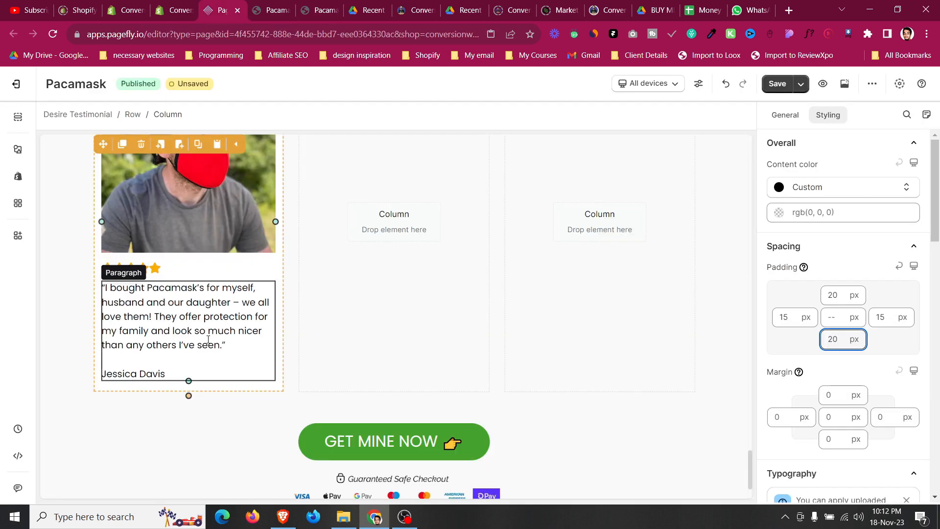
left_click(789, 118)
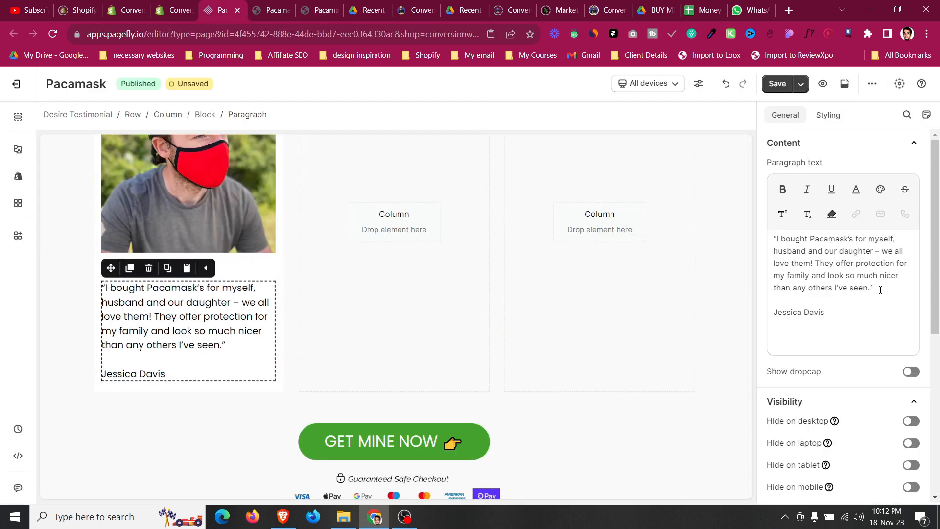
left_click_drag(891, 291, 774, 229)
key("ctrl+v")
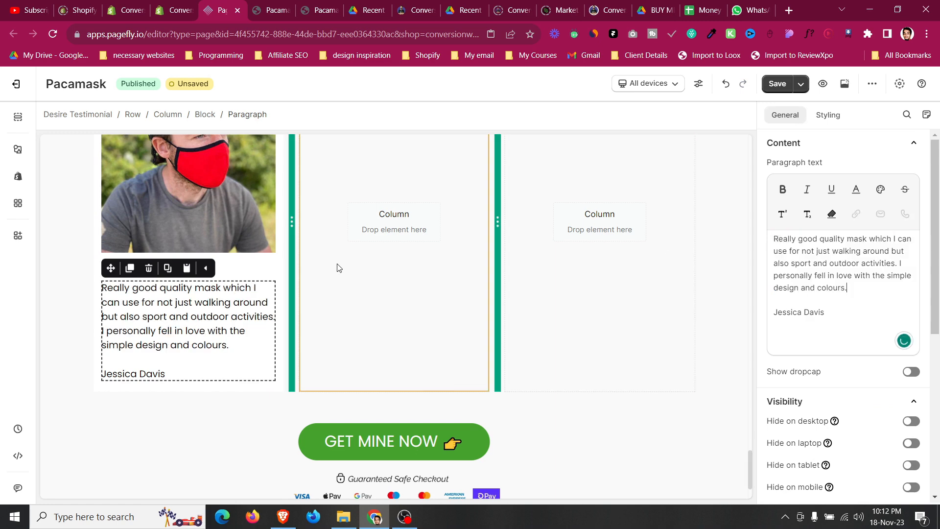
Set the review paragraph's content color to #797979.
left_click(294, 4)
left_click(226, 8)
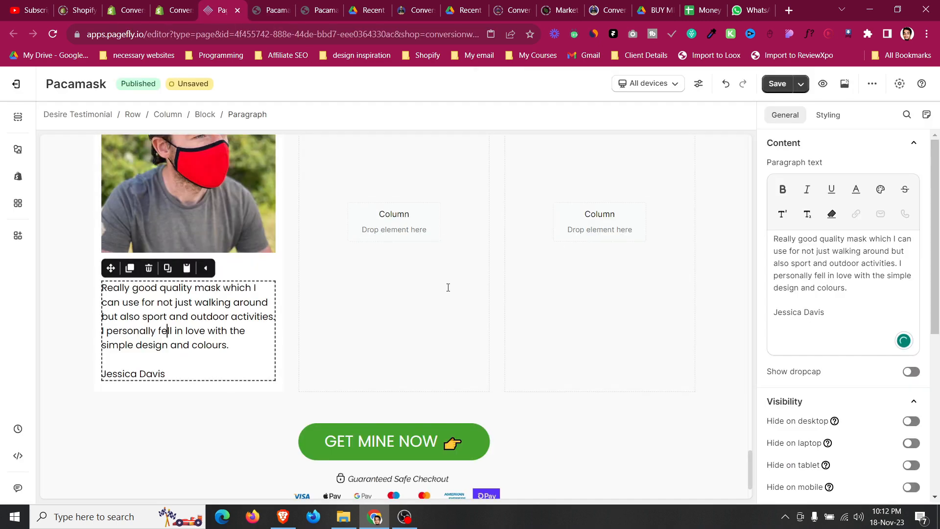
left_click(826, 118)
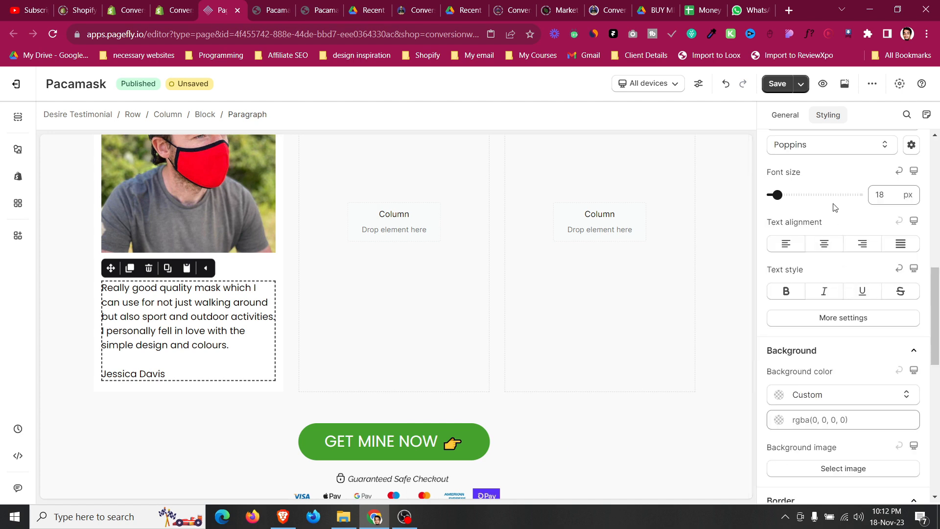
scroll(839, 188, "up", 5)
left_click(831, 259)
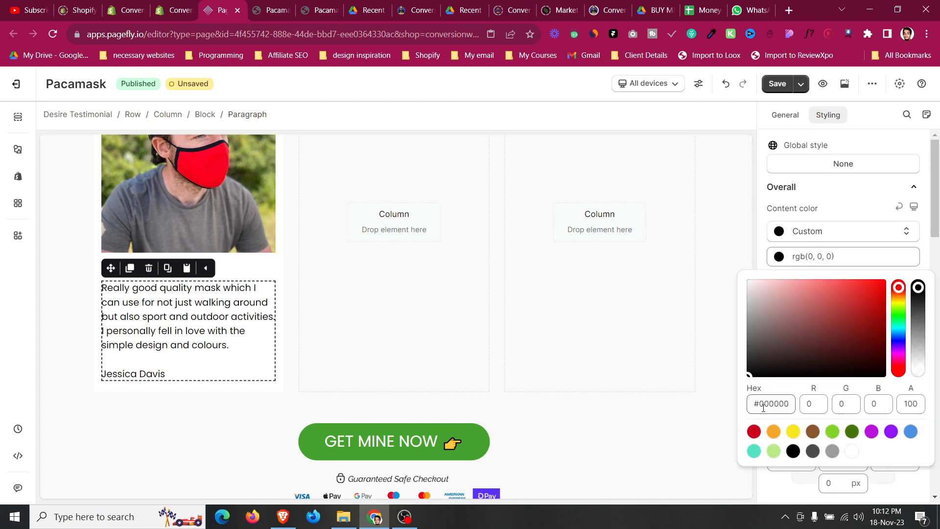
type("#797979")
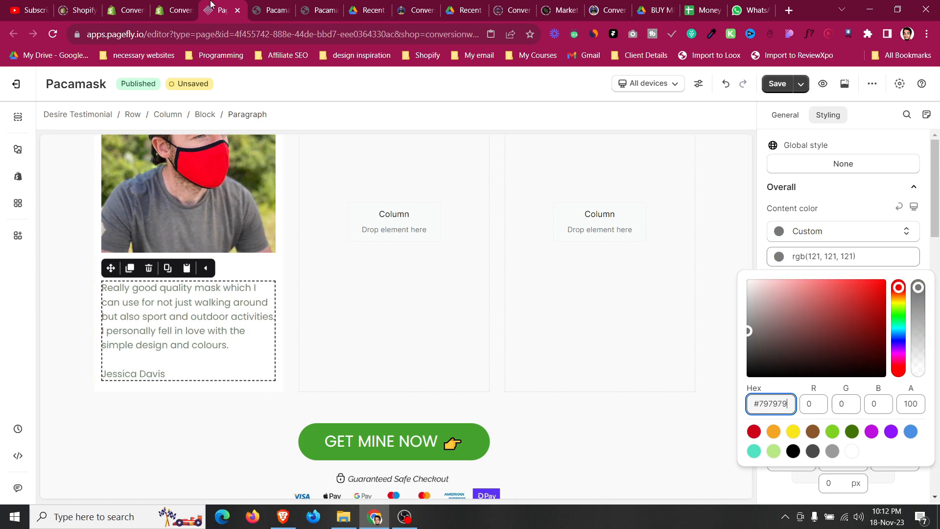
Inspect the live page reviewer name's styles in the browser developer tools.
left_click(299, 7)
right_click(150, 338)
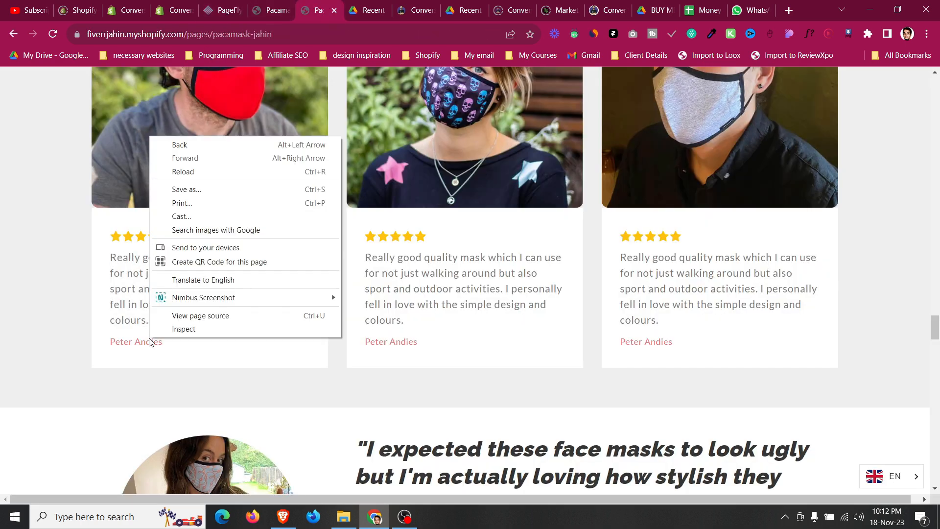
left_click(36, 144)
scroll(37, 145, "down", 3)
key("ctrl+shift+i")
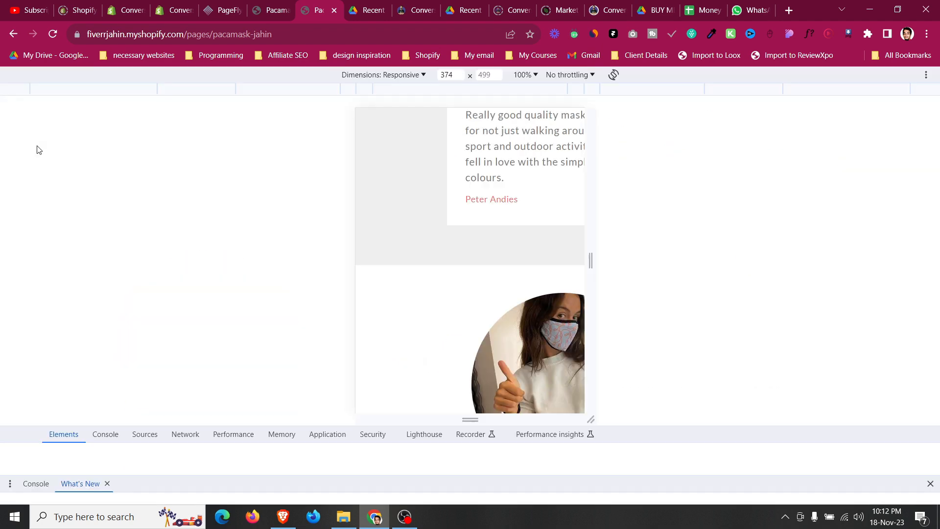
left_click(27, 434)
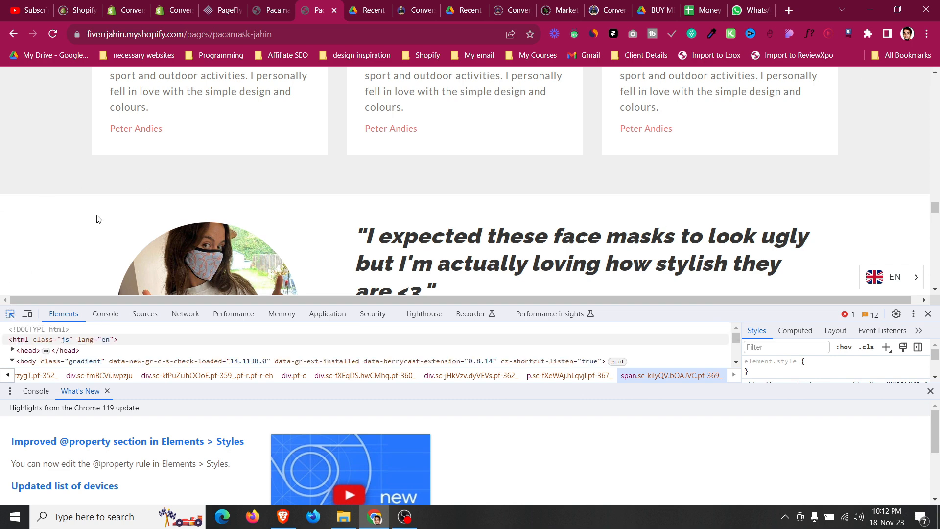
left_click(145, 125)
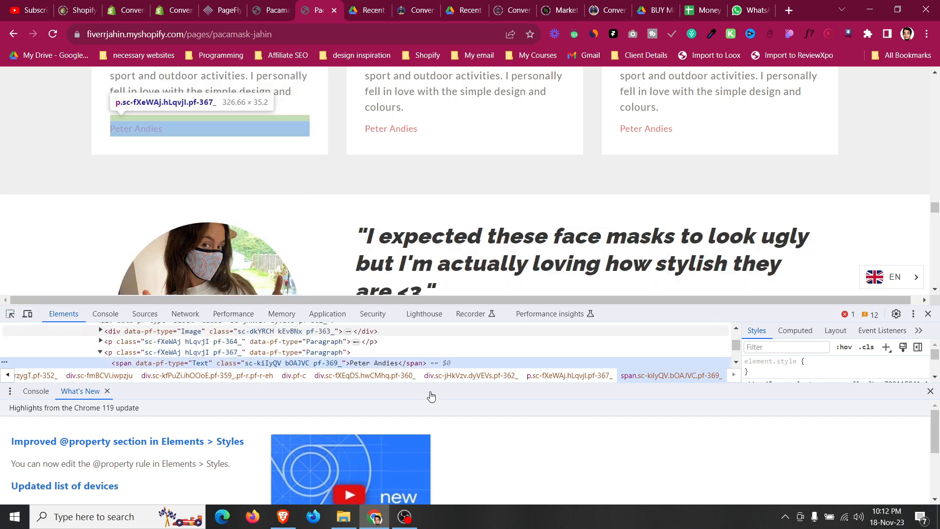
left_click(931, 391)
scroll(813, 414, "down", 2)
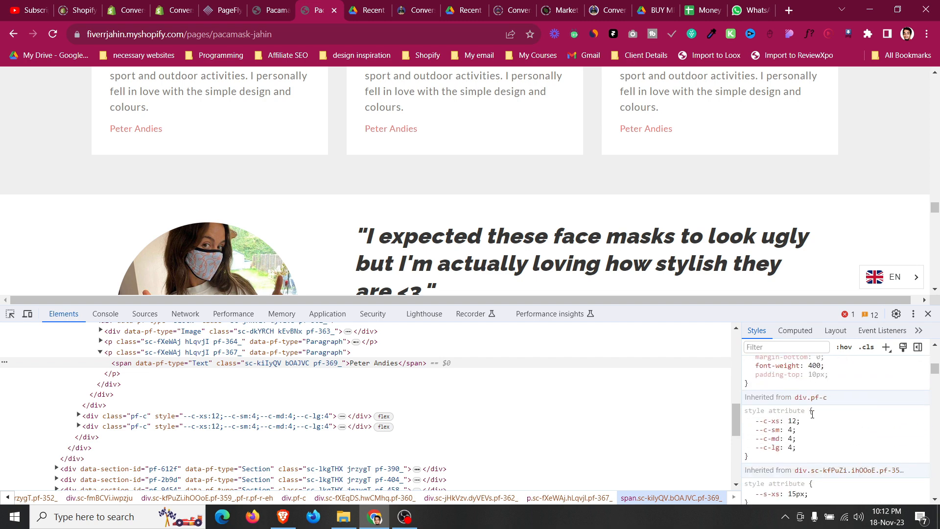
scroll(812, 414, "up", 4)
scroll(808, 431, "down", 2)
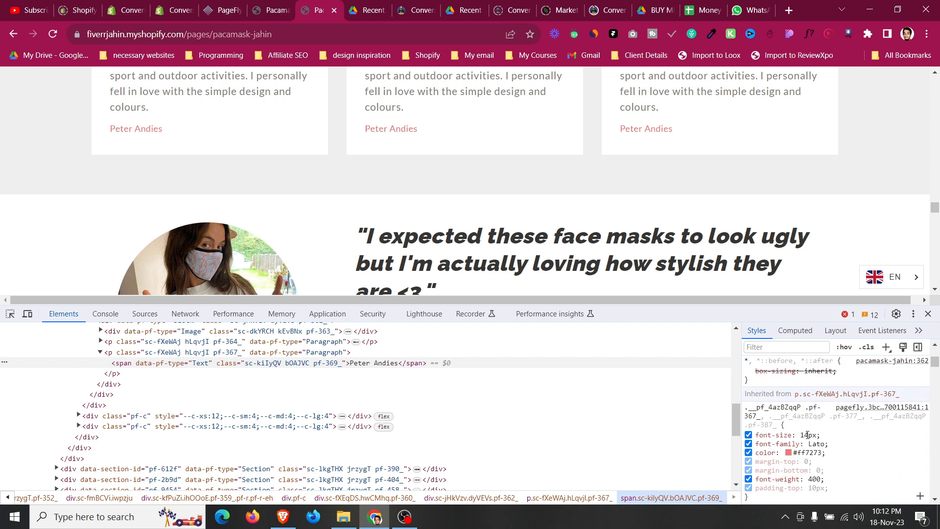
Set the reviewer name's text color to #ff7273.
left_click(226, 10)
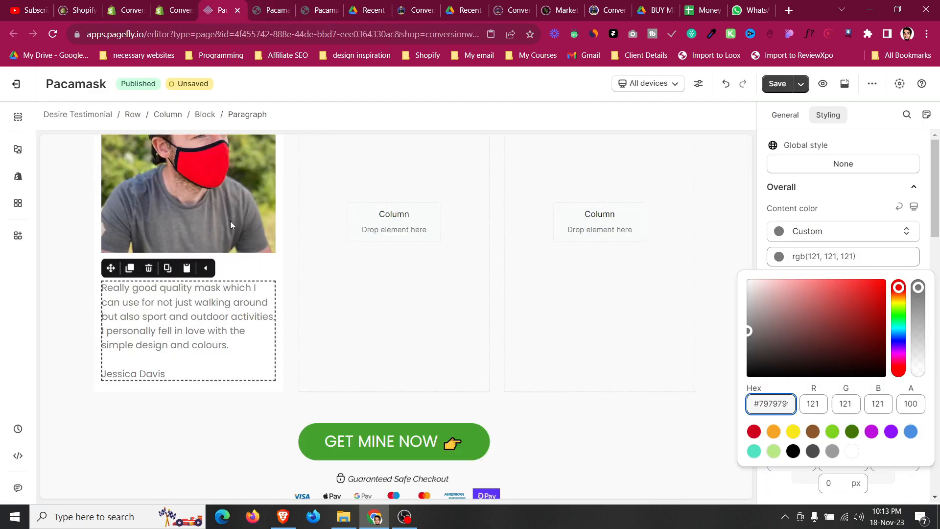
left_click(229, 379)
left_click(798, 117)
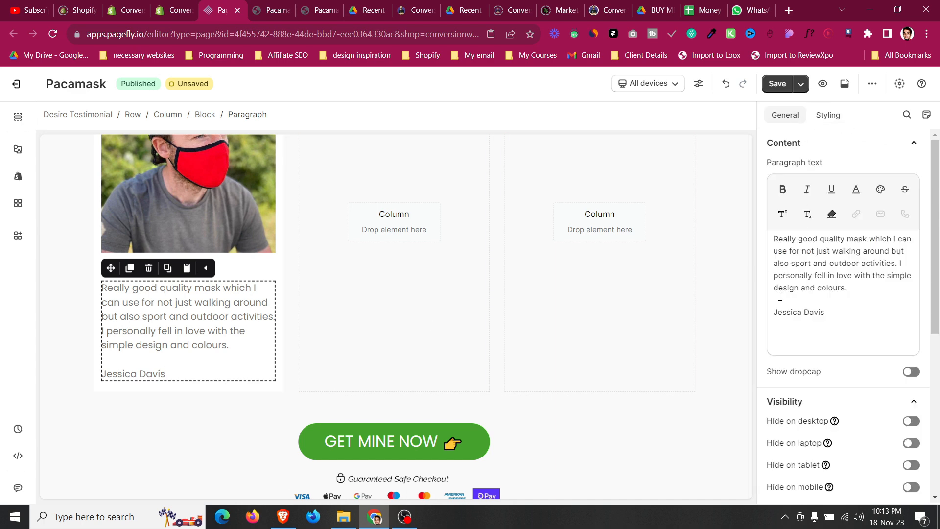
left_click_drag(775, 315, 823, 315)
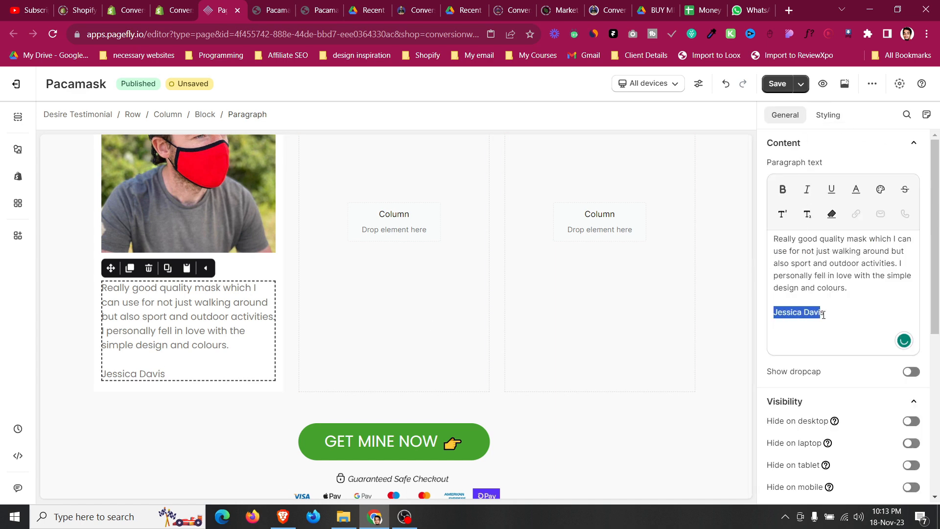
left_click(855, 194)
triple_click(596, 326)
type("#ff7273")
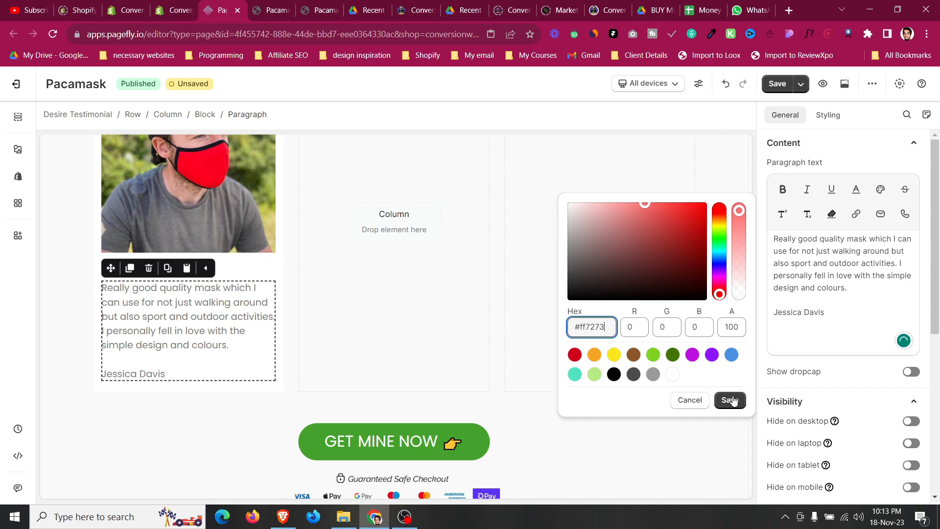
left_click(730, 400)
Switch to mobile view and set the testimonial row's top margin to 0 px.
left_click(77, 349)
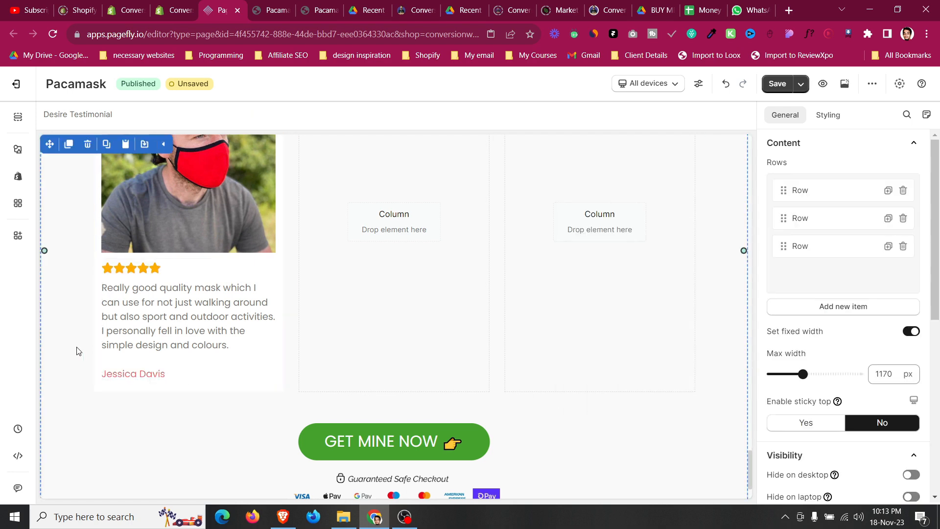
scroll(77, 350, "up", 3)
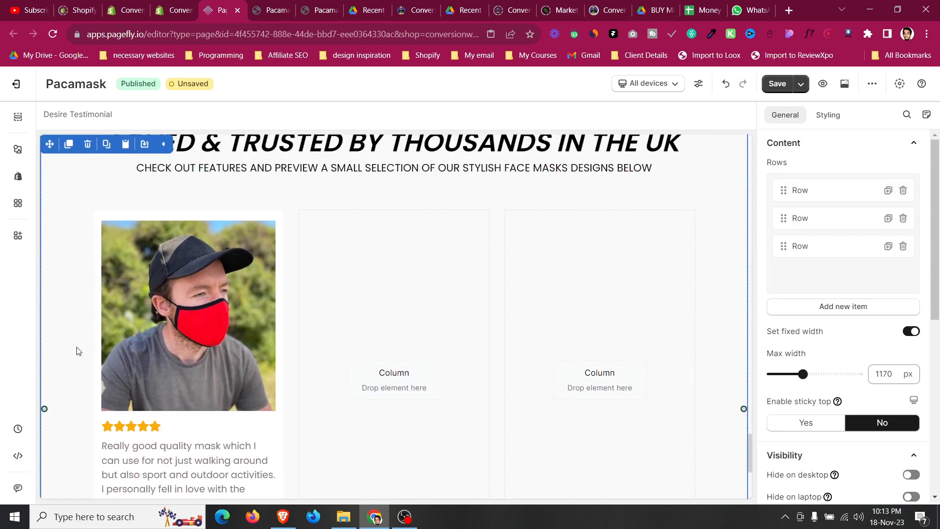
scroll(77, 350, "down", 1)
scroll(76, 350, "down", 2)
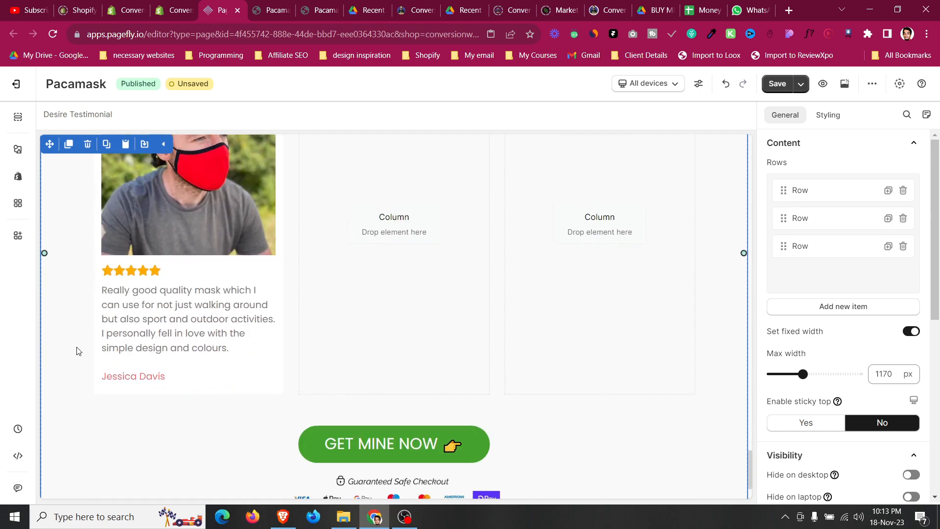
left_click(647, 84)
left_click(648, 176)
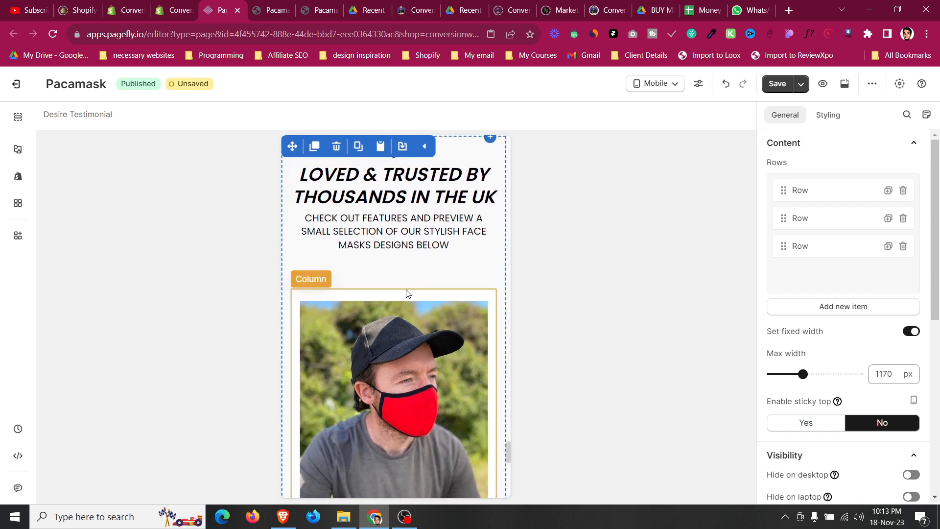
left_click(408, 280)
left_click(835, 115)
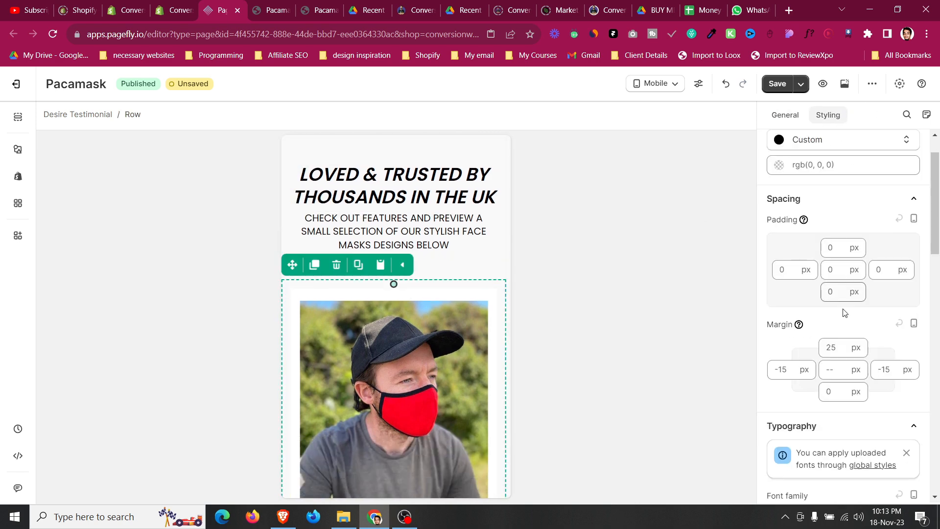
left_click(838, 344)
type("0")
scroll(390, 267, "down", 5)
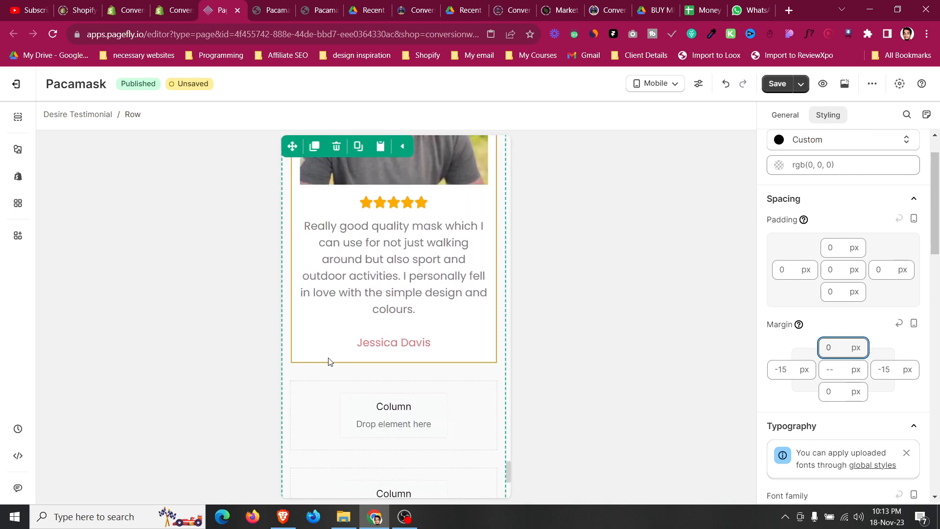
Set the review paragraph's font size on mobile to 16 px.
left_click(328, 362)
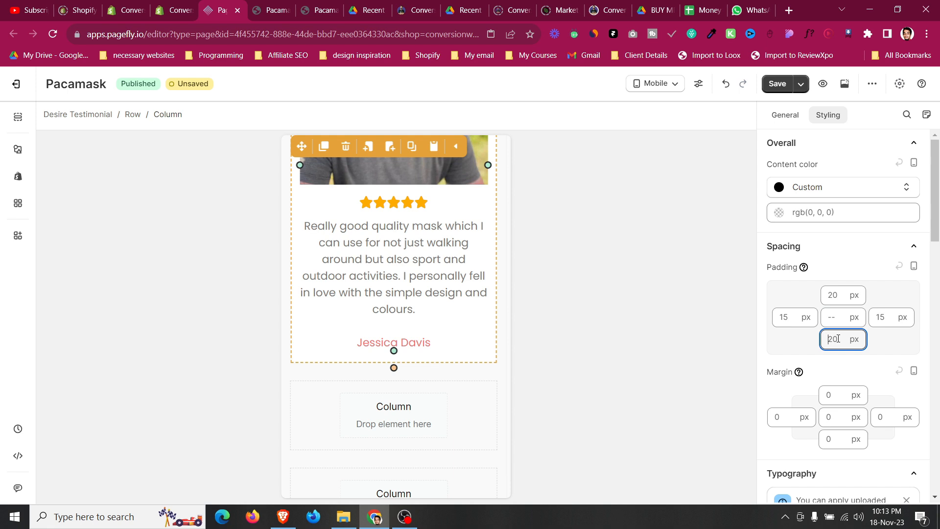
left_click(454, 302)
scroll(880, 357, "down", 5)
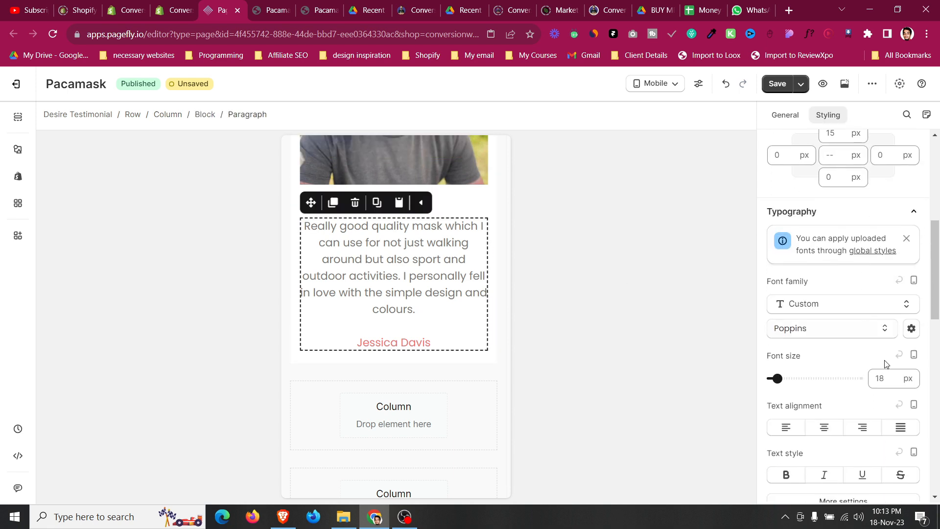
double_click(889, 374)
type("19")
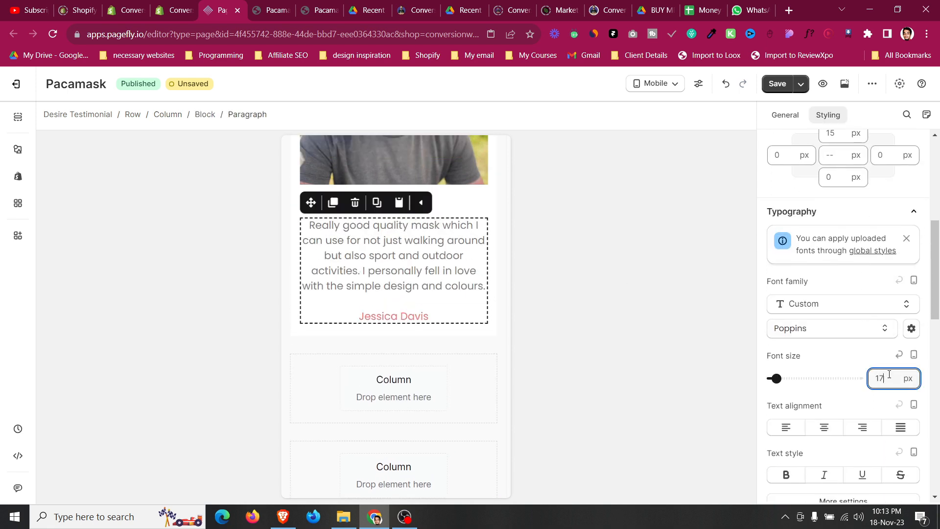
key("Down")
key("Down")
key("Down")
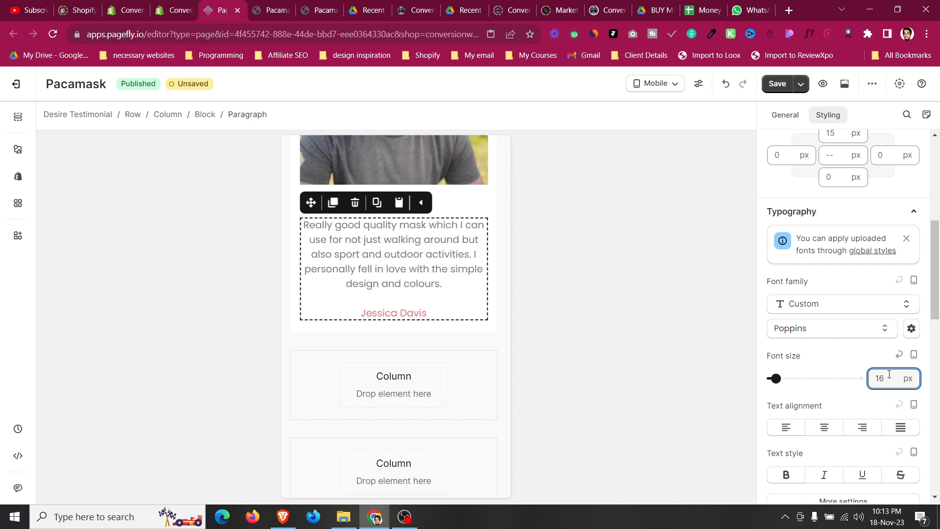
Return to all-devices view and replace the two empty columns with two duplicates of the filled testimonial column.
left_click(657, 84)
left_click(663, 109)
scroll(414, 266, "up", 5)
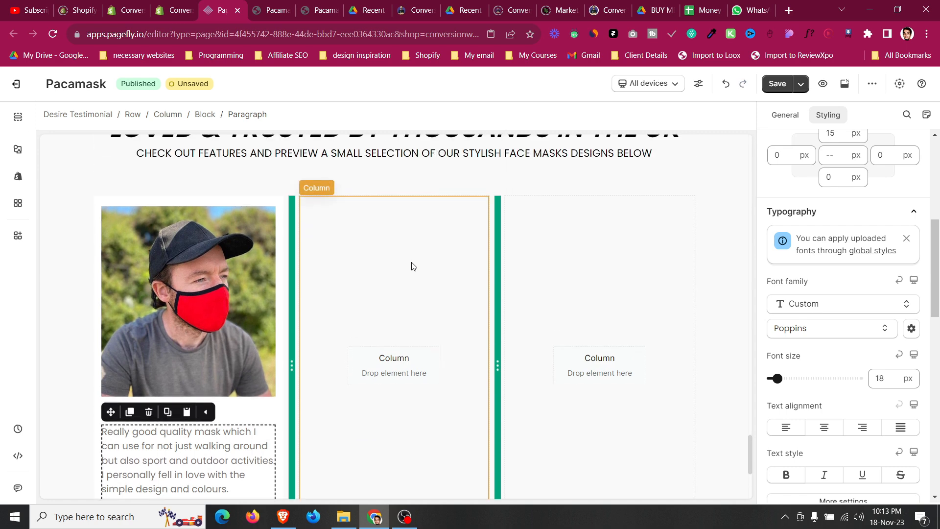
left_click(175, 194)
left_click(785, 115)
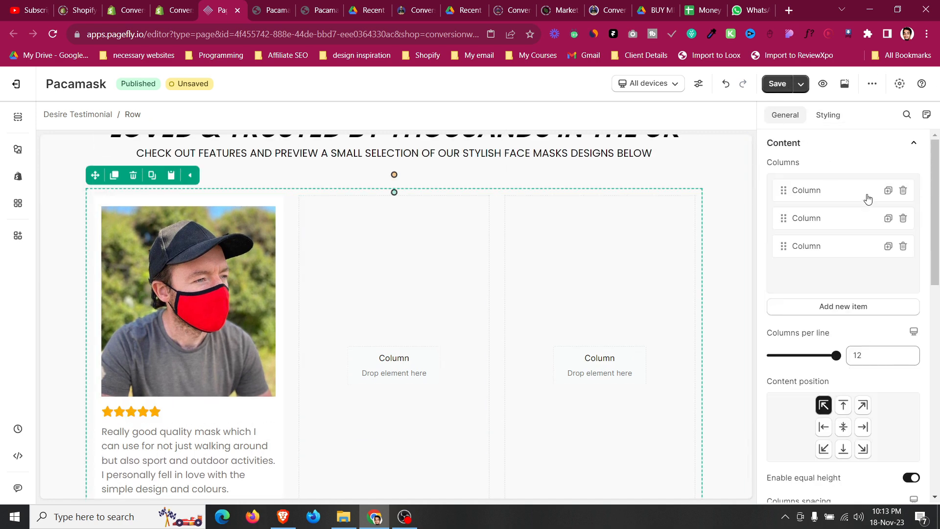
left_click(904, 219)
left_click(903, 218)
left_click(888, 190)
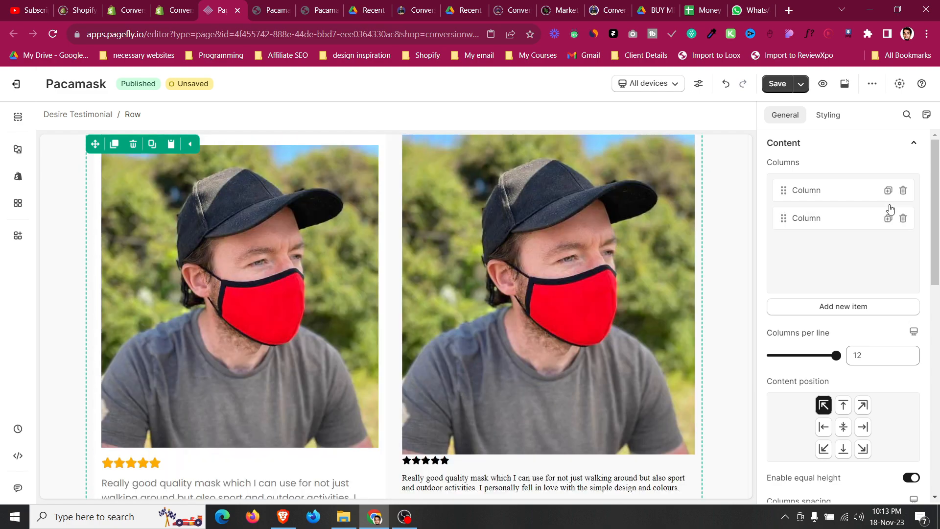
left_click(889, 218)
Replace the middle testimonial card's image with the photo of the man in glasses and patterned mask.
left_click(416, 295)
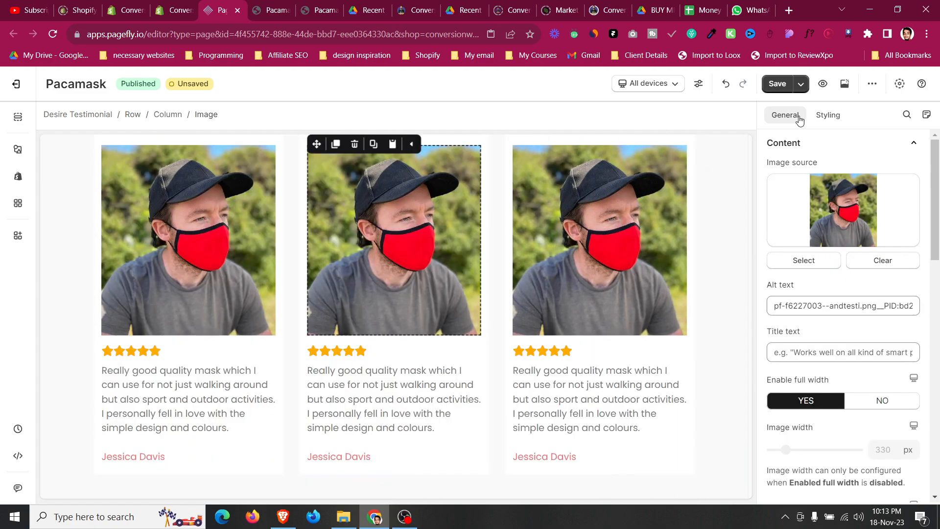
double_click(577, 266)
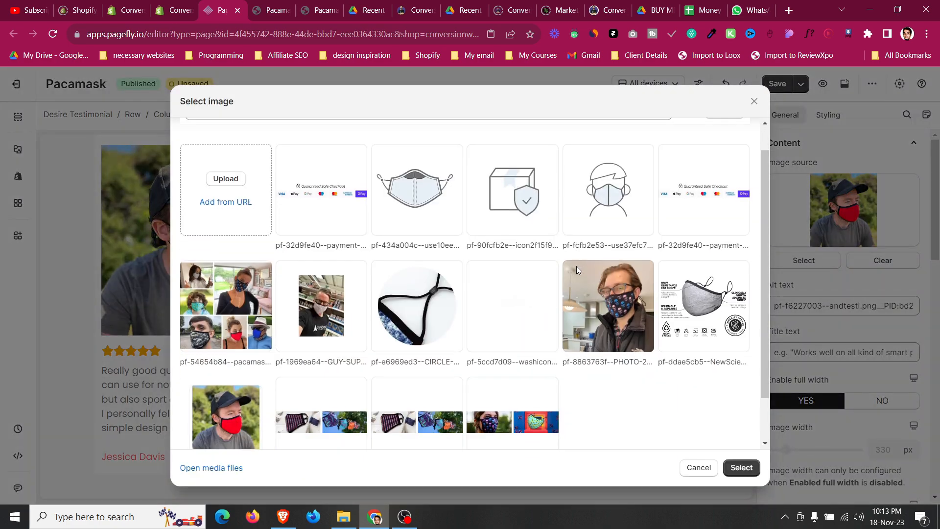
left_click(742, 468)
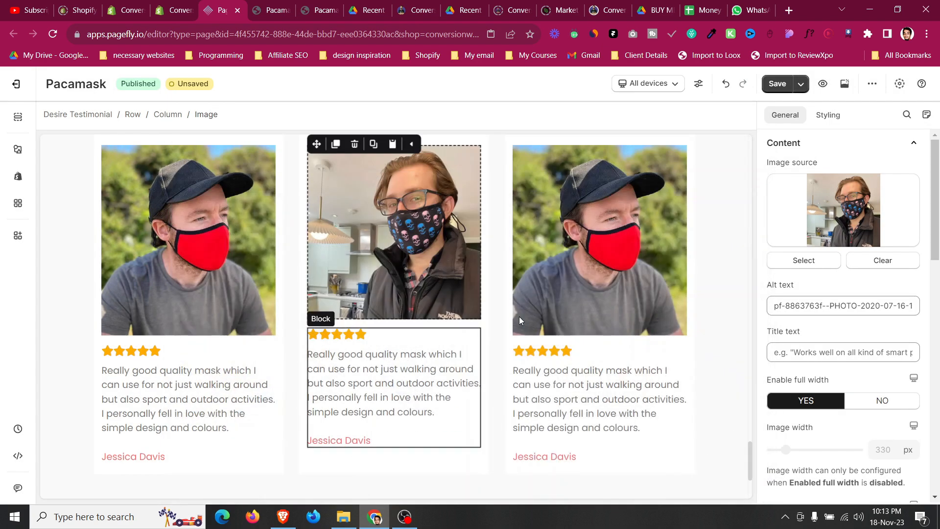
Toggle full width off and back on for the card images to compare their sizing.
left_click(559, 296)
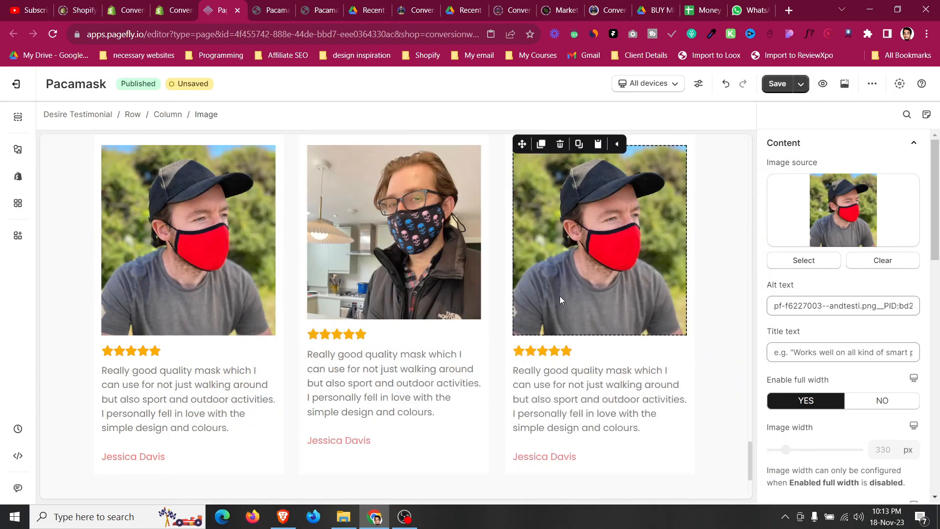
left_click(253, 272)
left_click(899, 408)
left_click(808, 403)
scroll(808, 403, "down", 4)
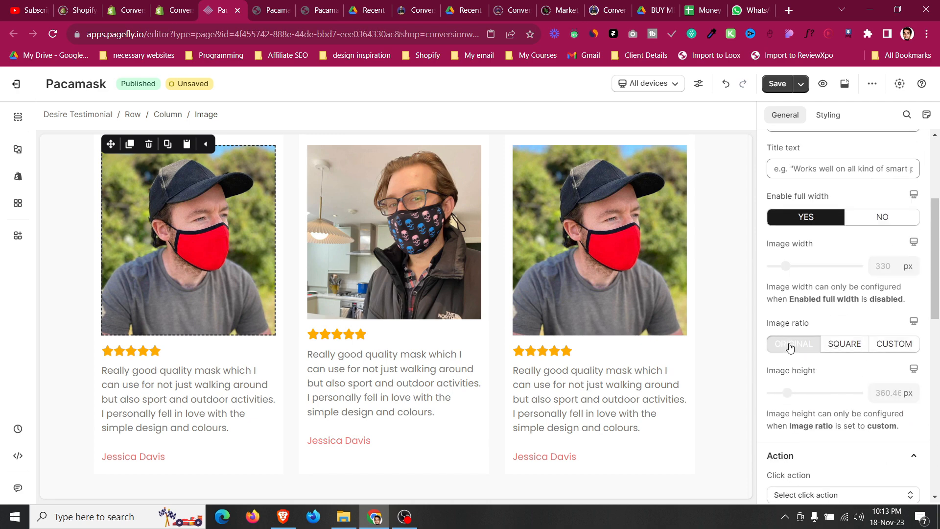
left_click(455, 263)
left_click(872, 221)
left_click(805, 217)
scroll(817, 376, "down", 1)
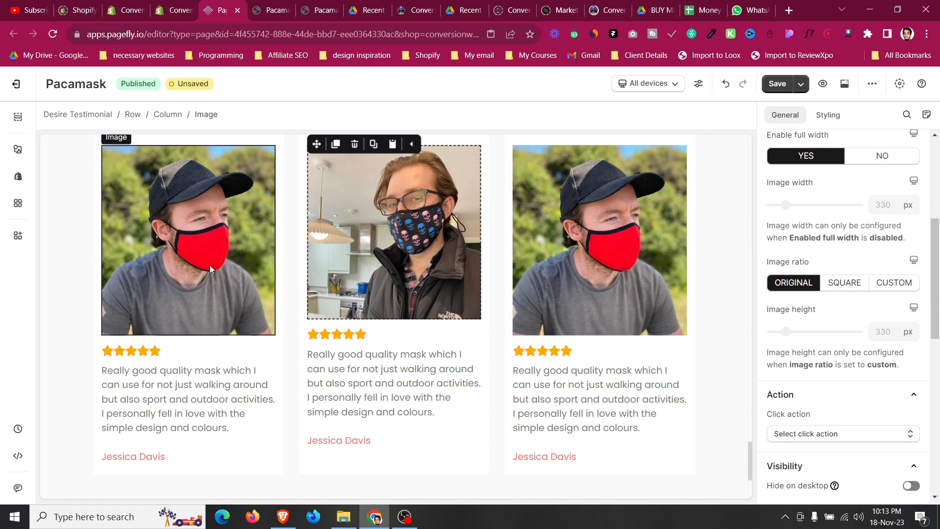
left_click(196, 220)
left_click(414, 234)
Restore the middle card's image to the red-mask testimonial photo.
scroll(807, 241, "up", 5)
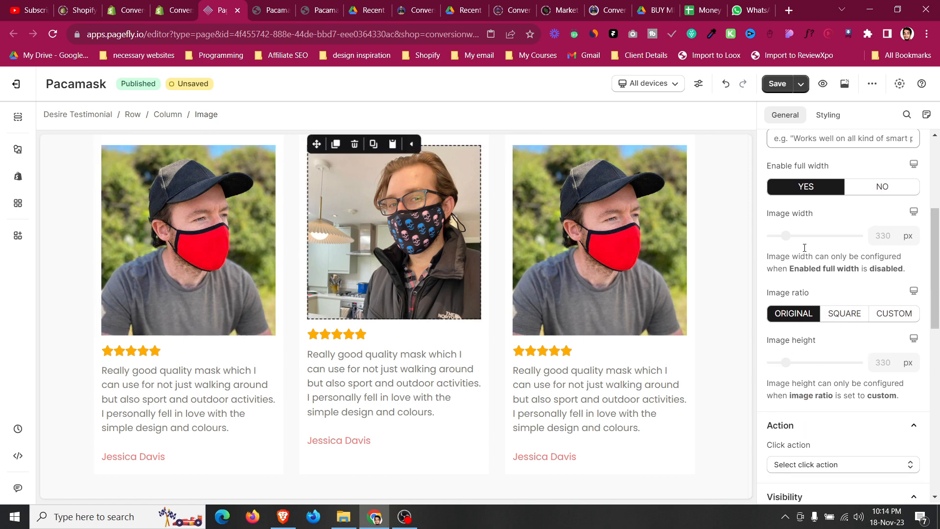
left_click(809, 262)
scroll(572, 307, "down", 1)
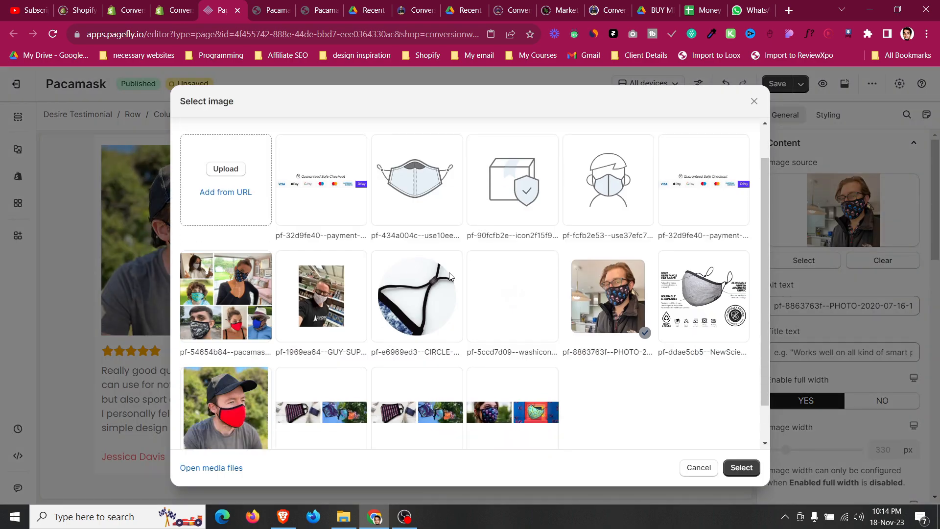
left_click(234, 382)
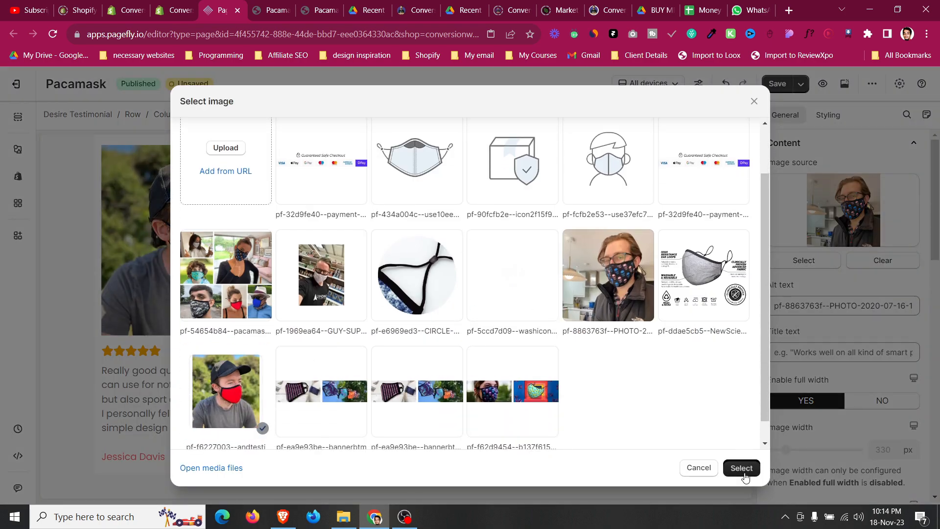
left_click(741, 468)
Compare the testimonial section with the live Pacamask page and the PageFly template library page.
scroll(279, 357, "down", 2)
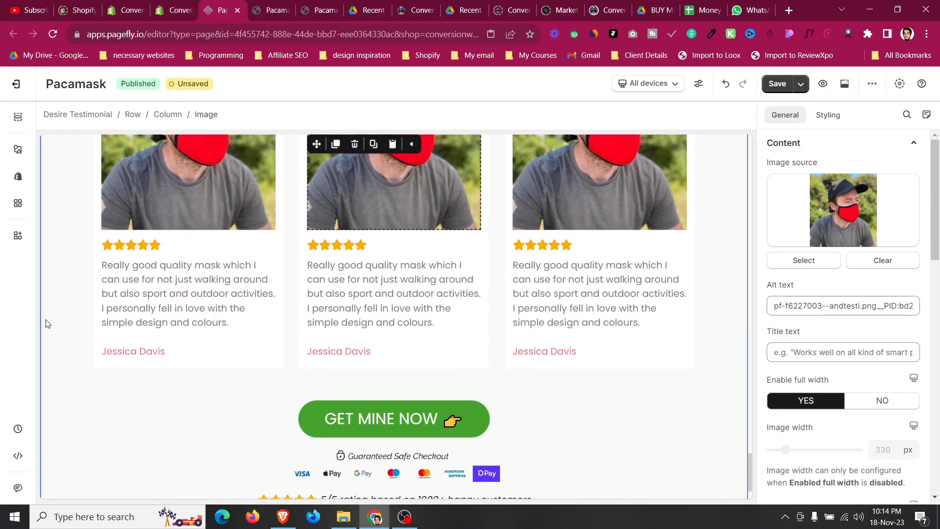
left_click(57, 319)
scroll(58, 320, "down", 1)
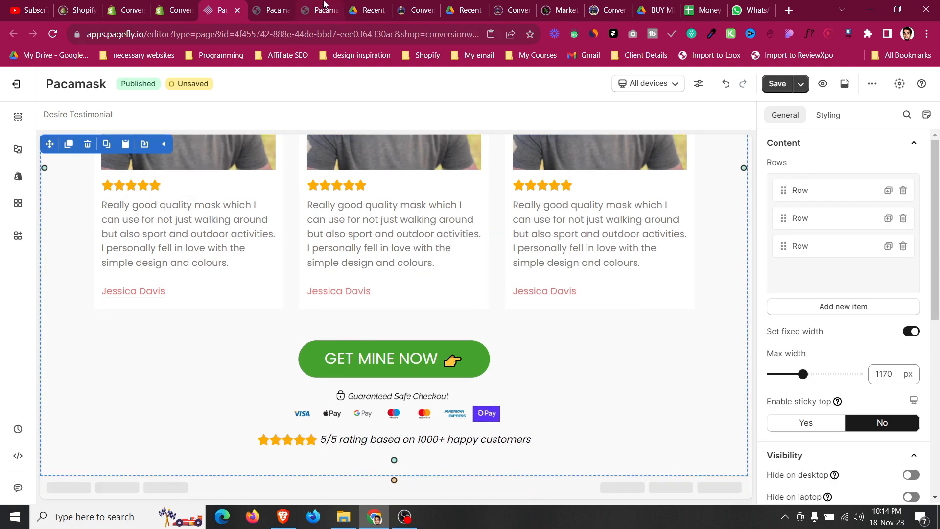
left_click(270, 5)
left_click(305, 5)
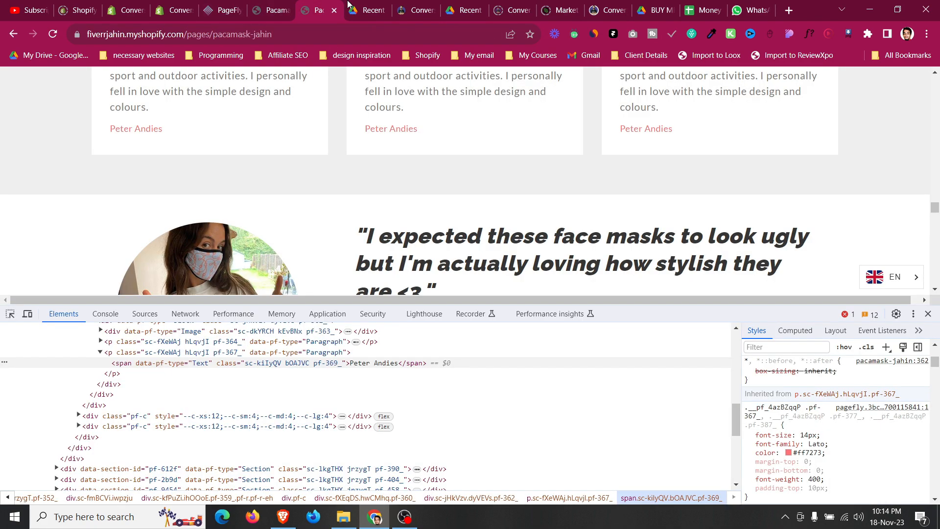
scroll(381, 103, "down", 10)
left_click(420, 6)
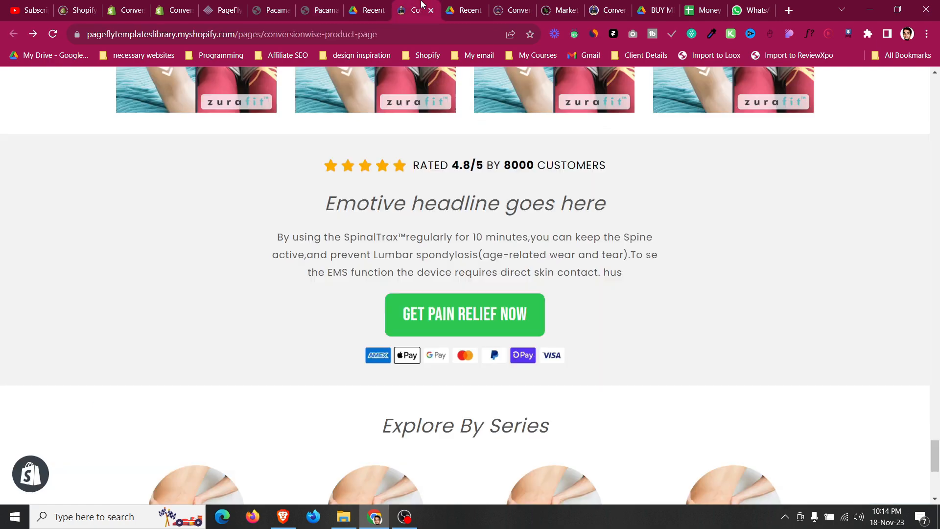
scroll(419, 259, "up", 20)
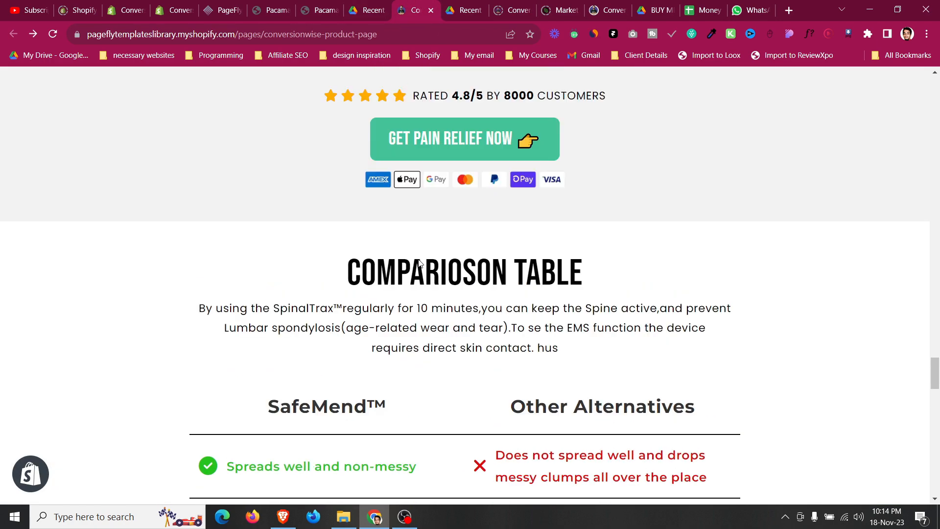
scroll(419, 263, "down", 6)
scroll(460, 250, "up", 2)
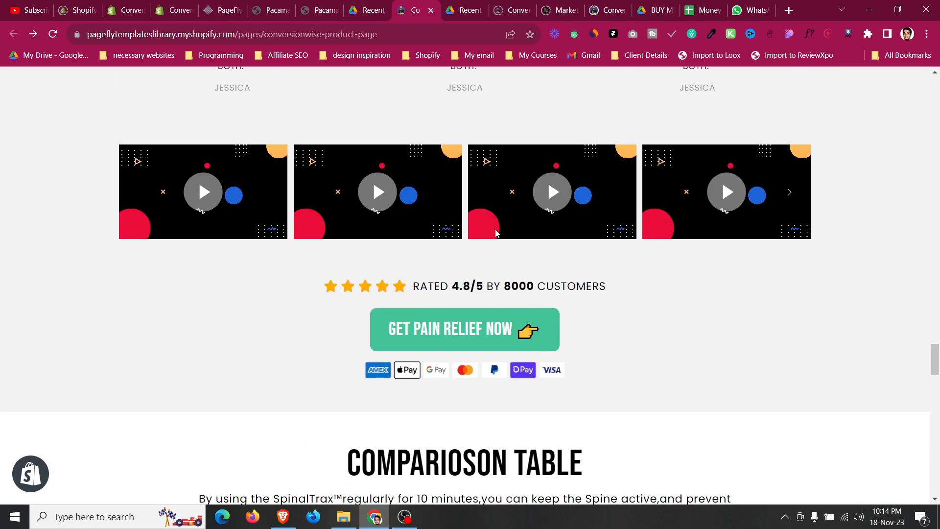
scroll(454, 308, "up", 2)
scroll(453, 321, "up", 2)
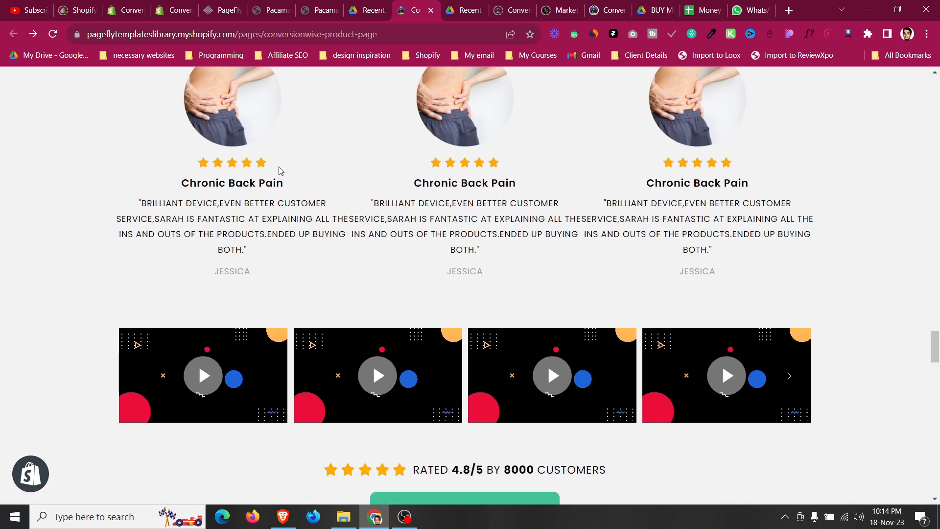
left_click(245, 5)
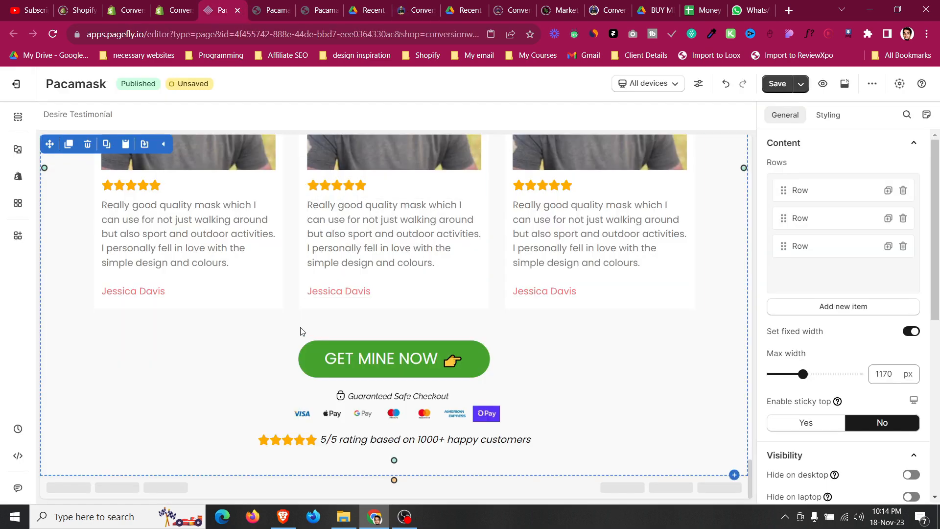
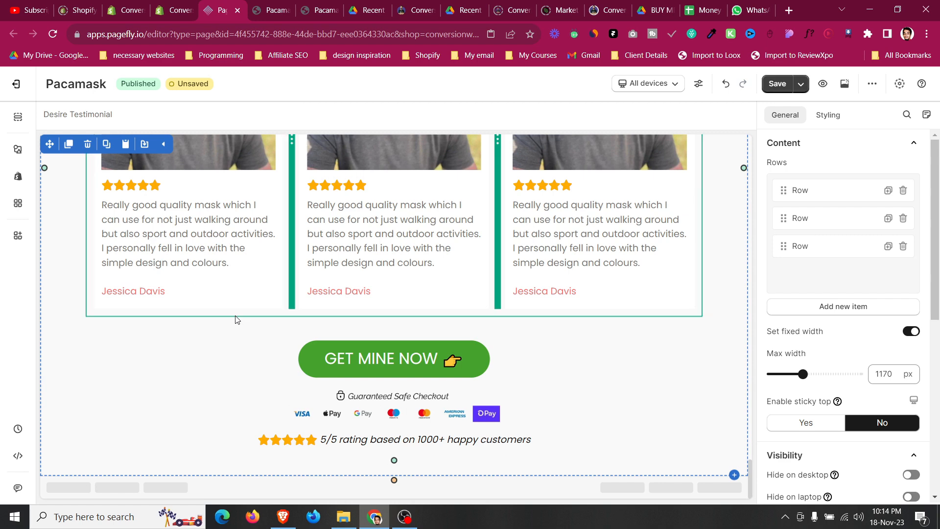
Add a slideshow element with video slides below the testimonial cards row.
left_click(14, 154)
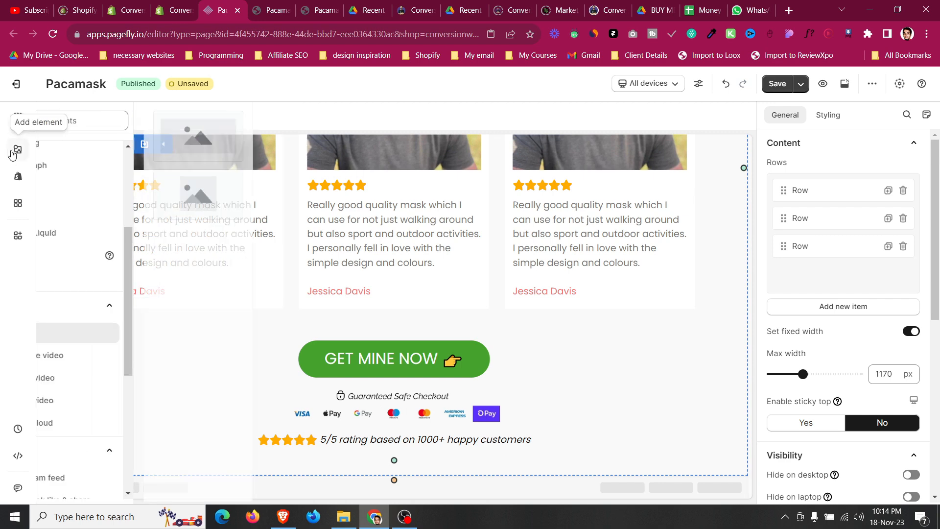
scroll(88, 244, "up", 4)
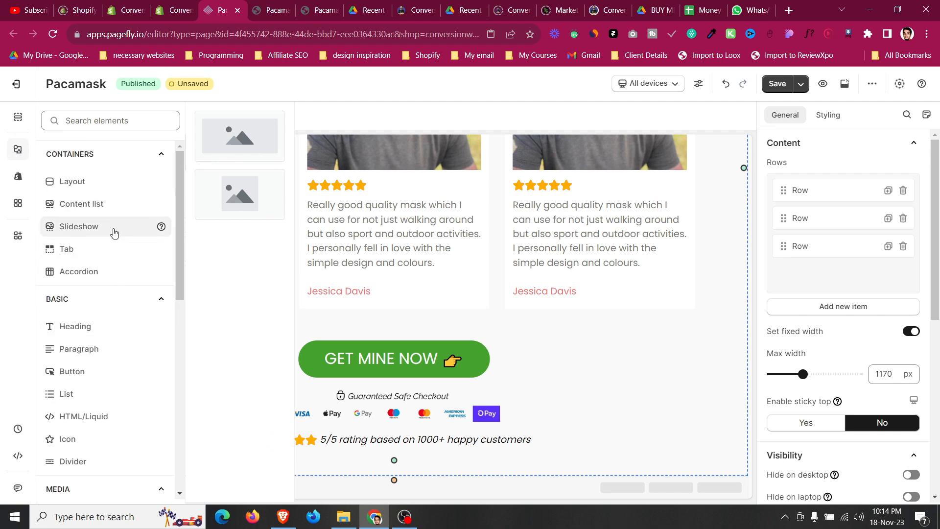
mouse_move(113, 231)
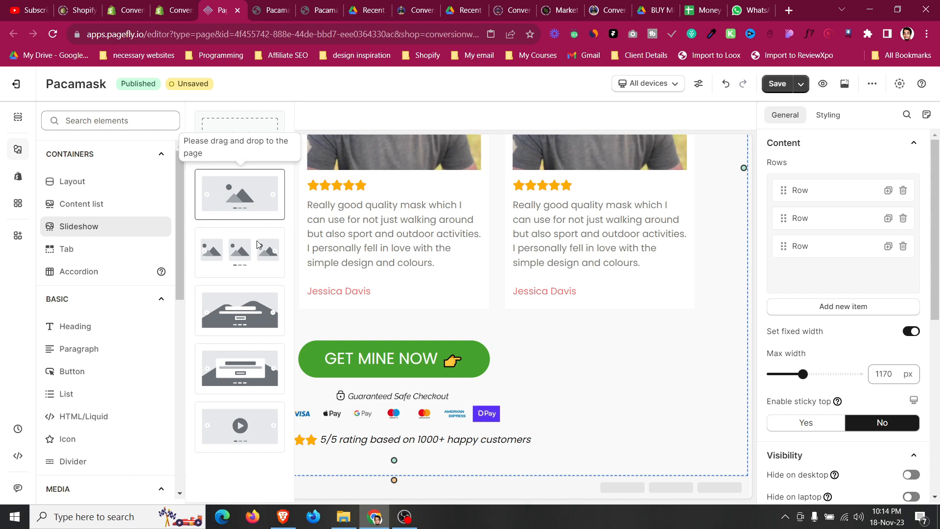
left_click_drag(261, 433, 453, 331)
scroll(453, 332, "down", 4)
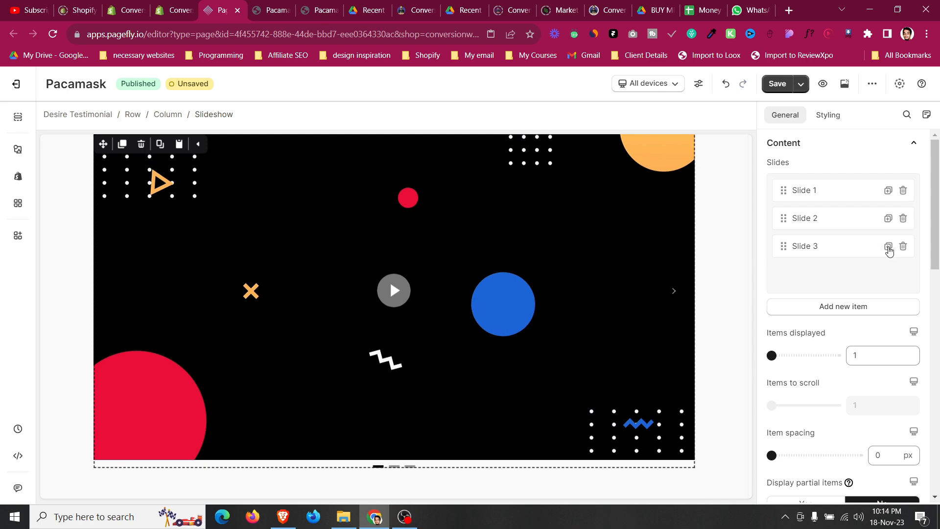
Duplicate the third slide and set the slideshow to display 3 items at once.
left_click(888, 246)
left_click_drag(772, 355, 815, 355)
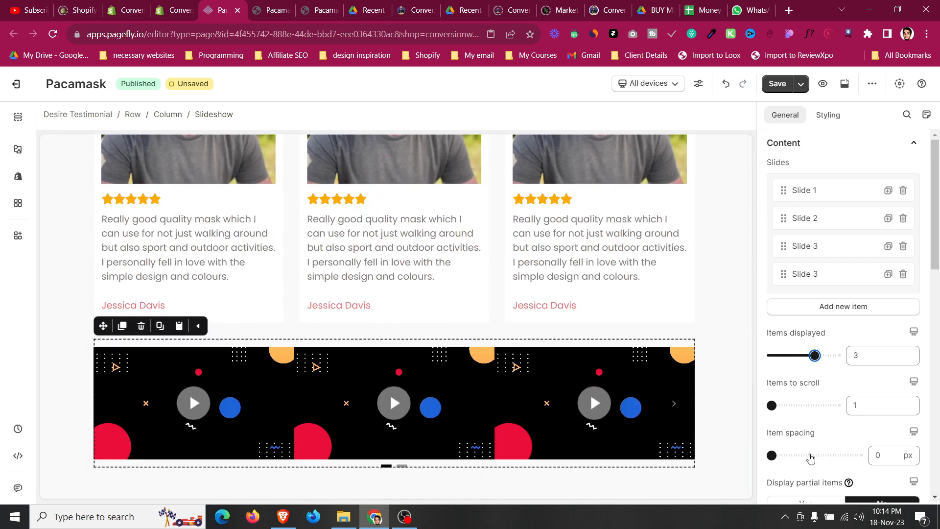
left_click_drag(778, 460, 785, 455)
left_click(886, 456)
Place a YouTube video element in the first slide of the slideshow.
left_click(215, 416)
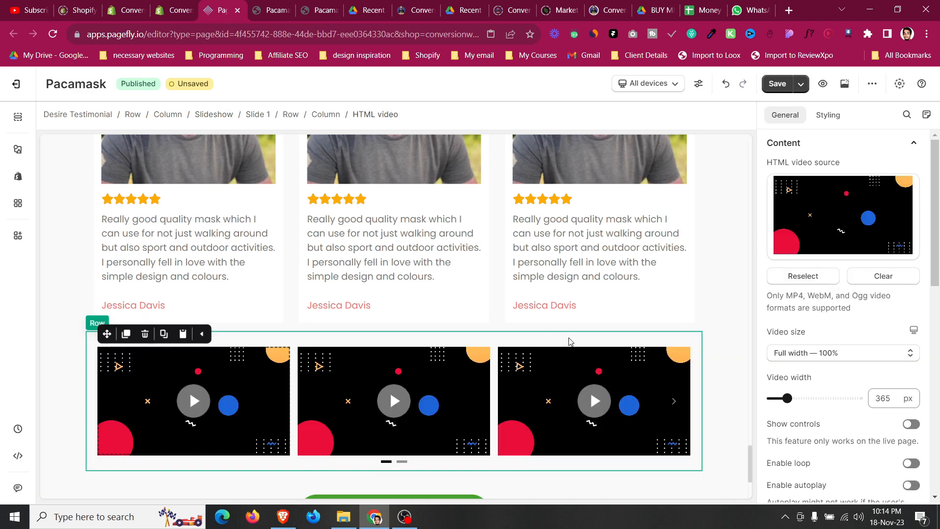
scroll(569, 339, "down", 1)
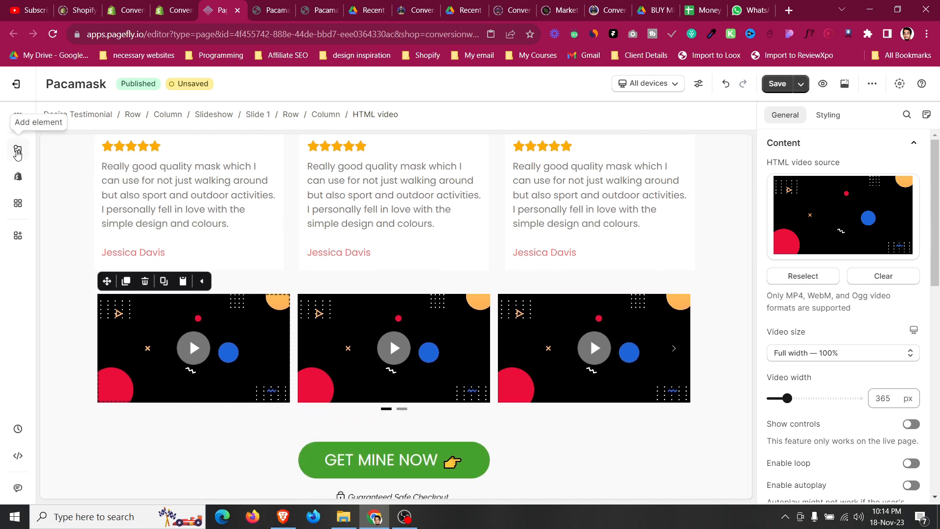
left_click(17, 152)
scroll(77, 343, "down", 4)
left_click_drag(77, 365, 226, 346)
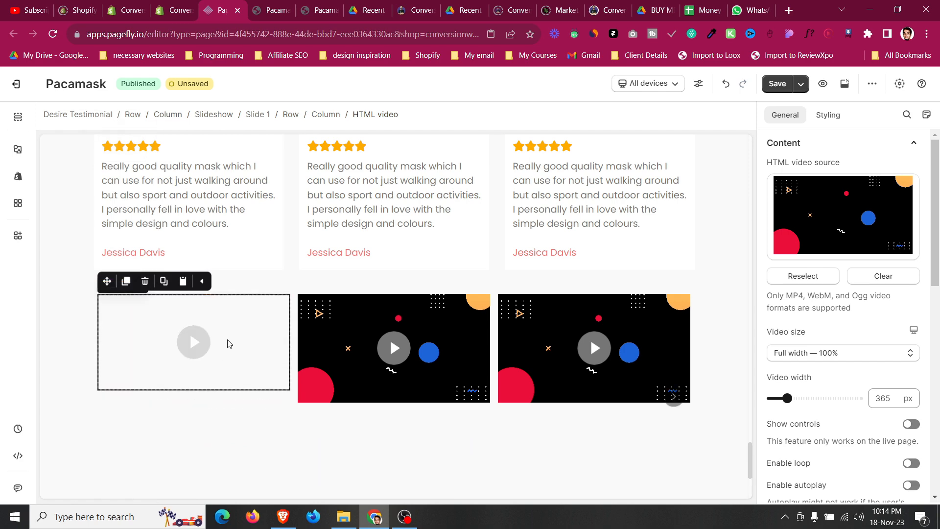
left_click(145, 280)
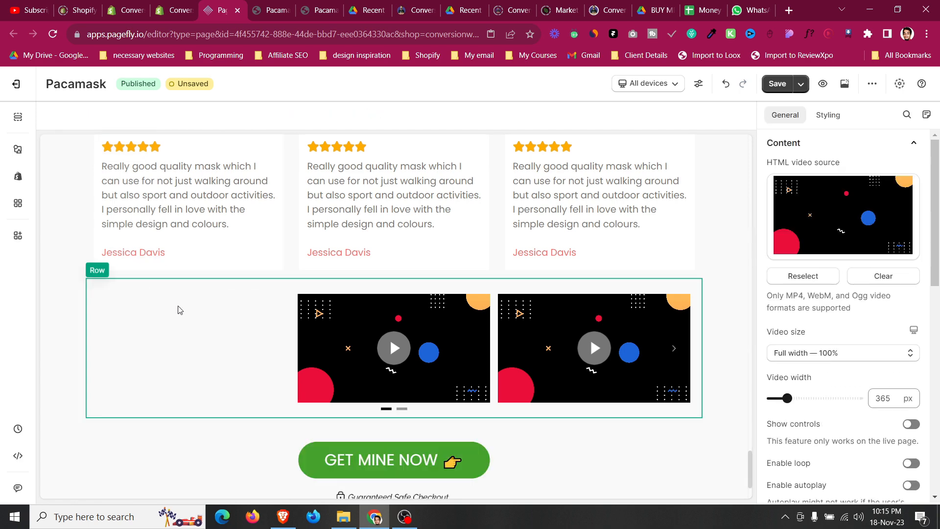
key("ctrl+z")
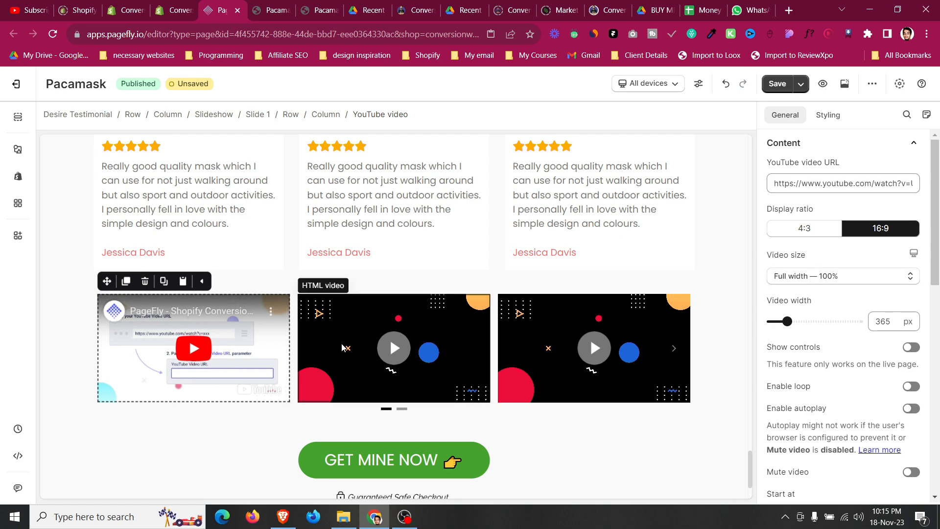
left_click(353, 345)
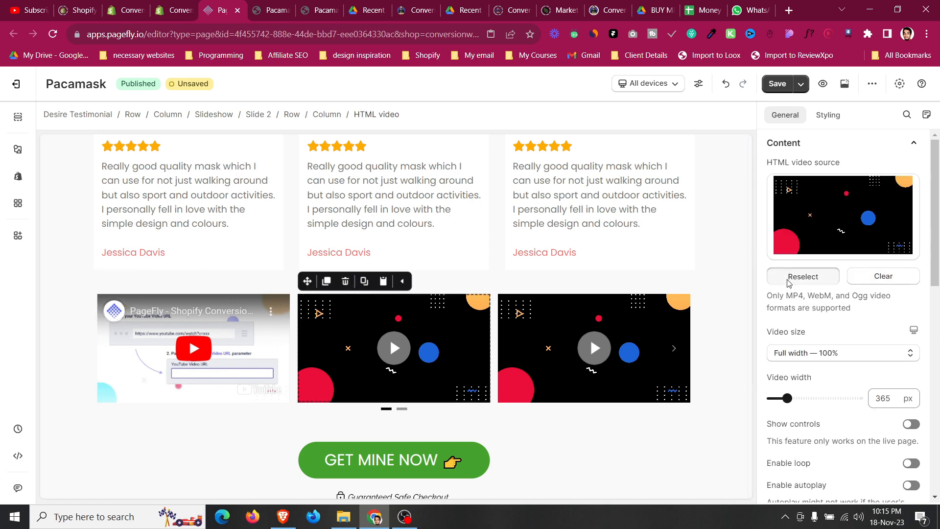
left_click(788, 277)
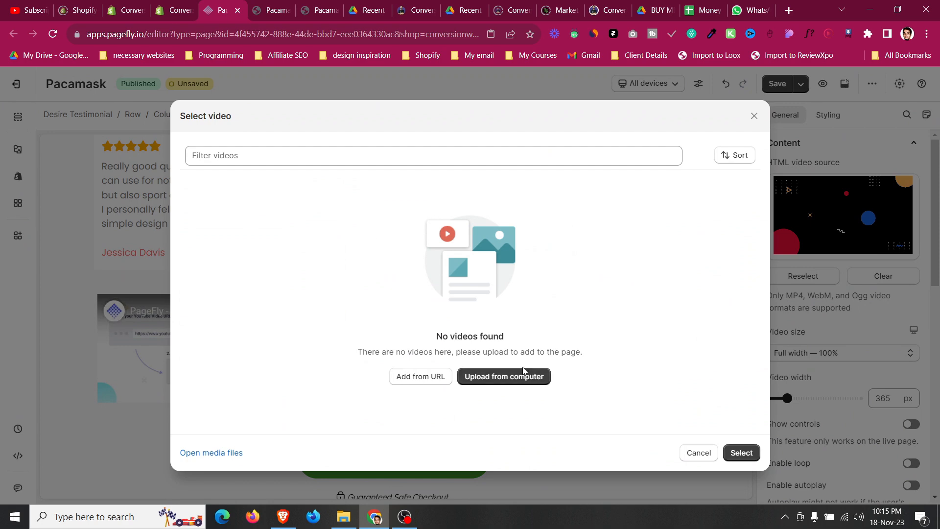
left_click(526, 374)
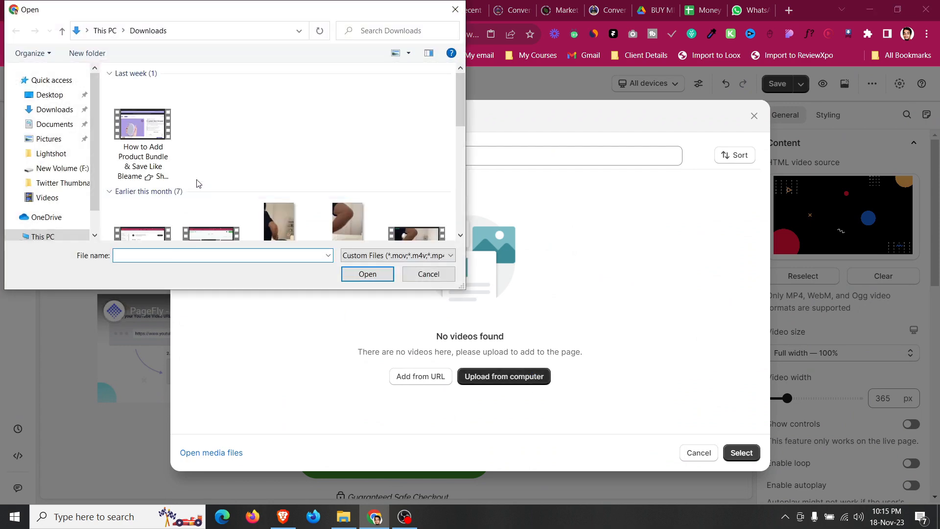
left_click(420, 278)
left_click(754, 117)
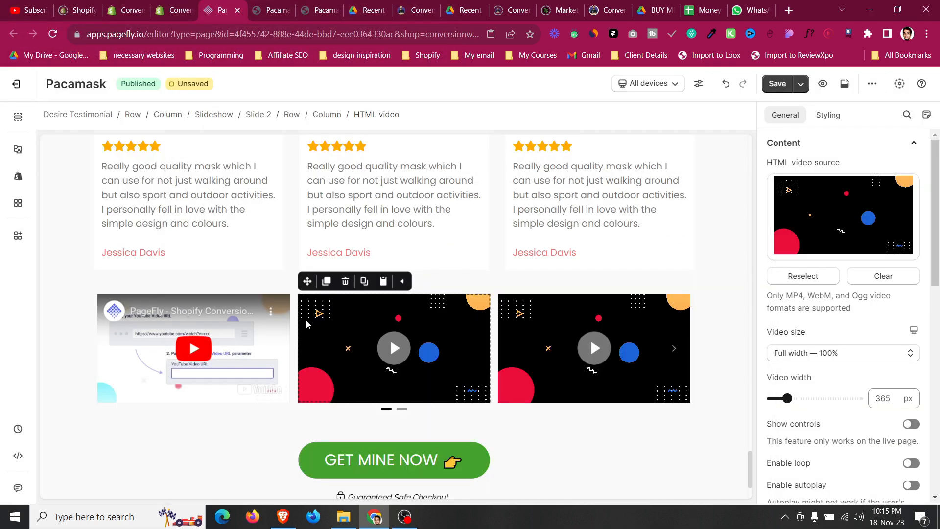
Switch the editor to mobile view and set the slideshow's pagination type to Pagination 2.
left_click(226, 285)
scroll(226, 285, "down", 1)
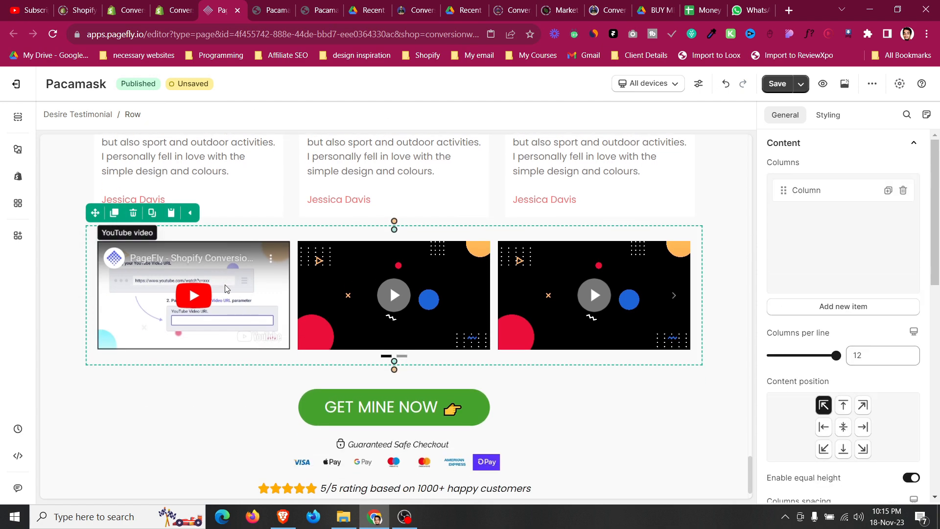
left_click(667, 84)
left_click(659, 174)
scroll(439, 295, "down", 3)
scroll(439, 294, "down", 5)
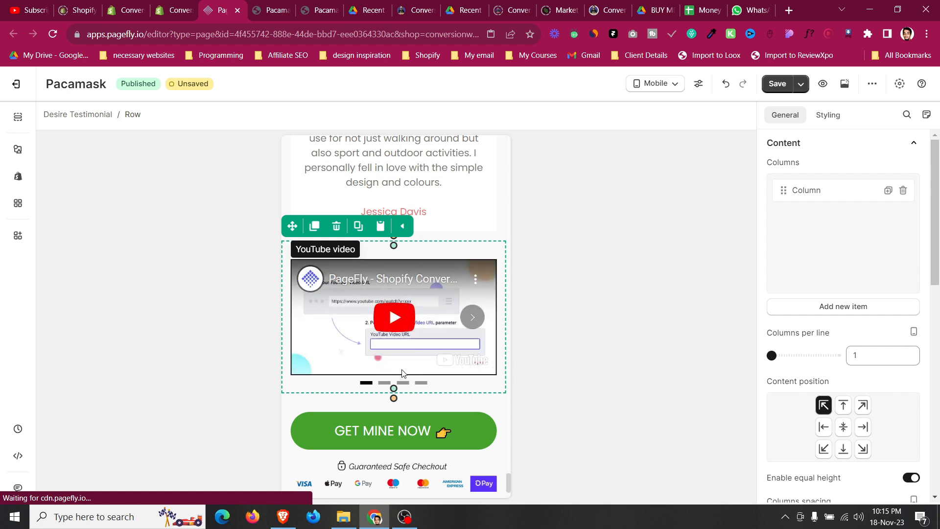
left_click(396, 264)
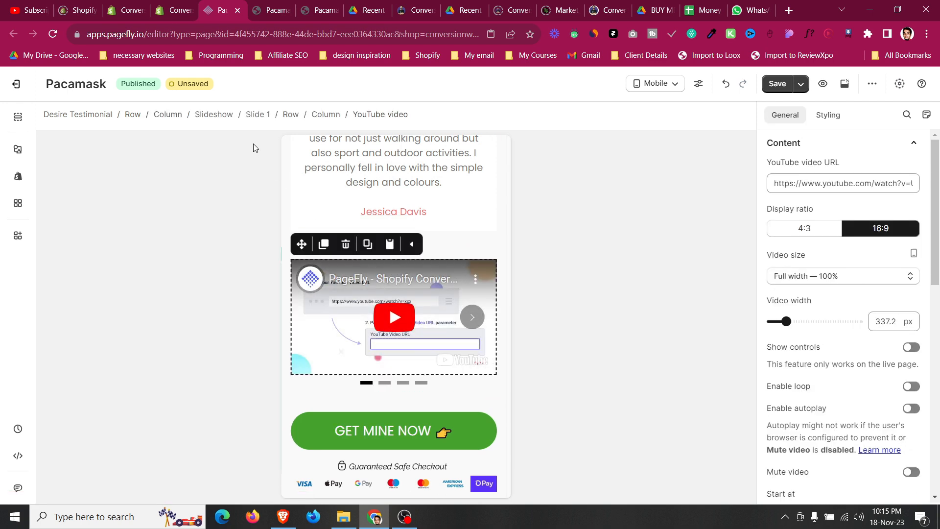
left_click(209, 114)
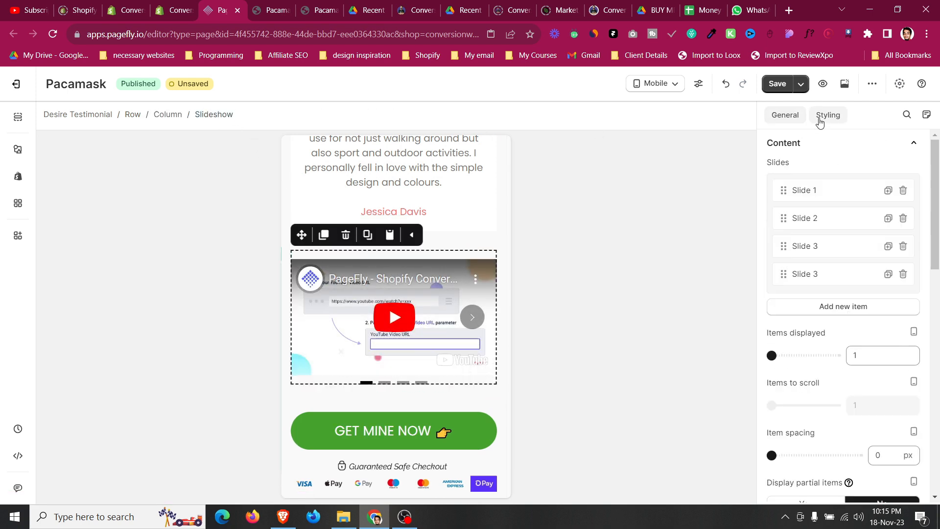
left_click(828, 115)
type("17")
key("Up")
key("Up")
key("Up")
left_click(784, 115)
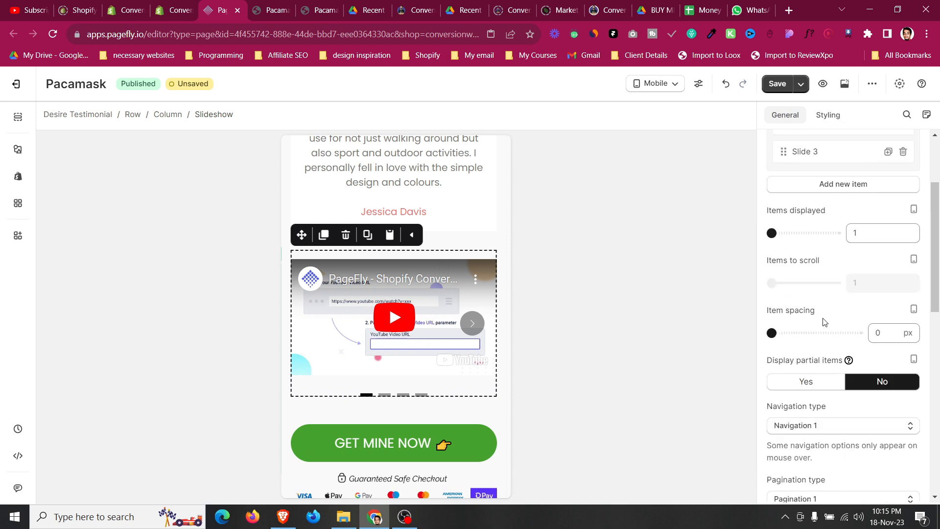
scroll(823, 319, "down", 5)
left_click(826, 316)
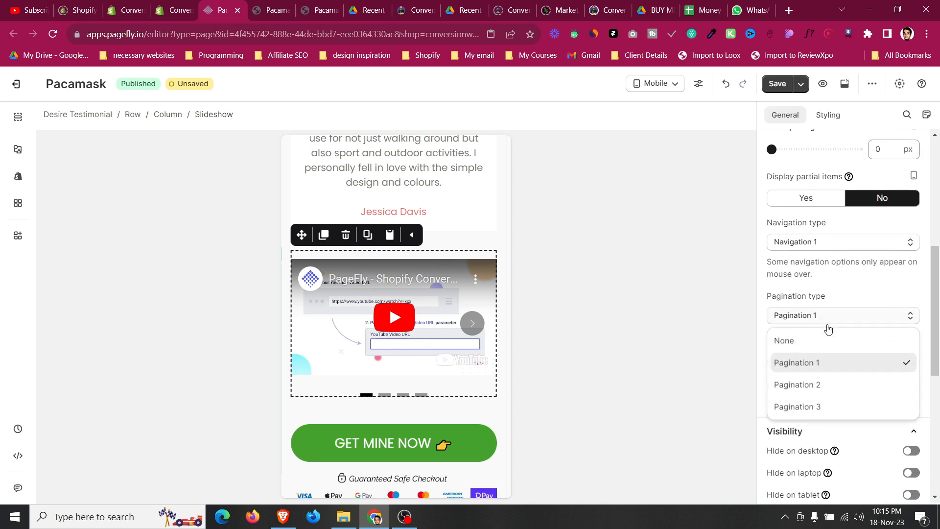
left_click(825, 386)
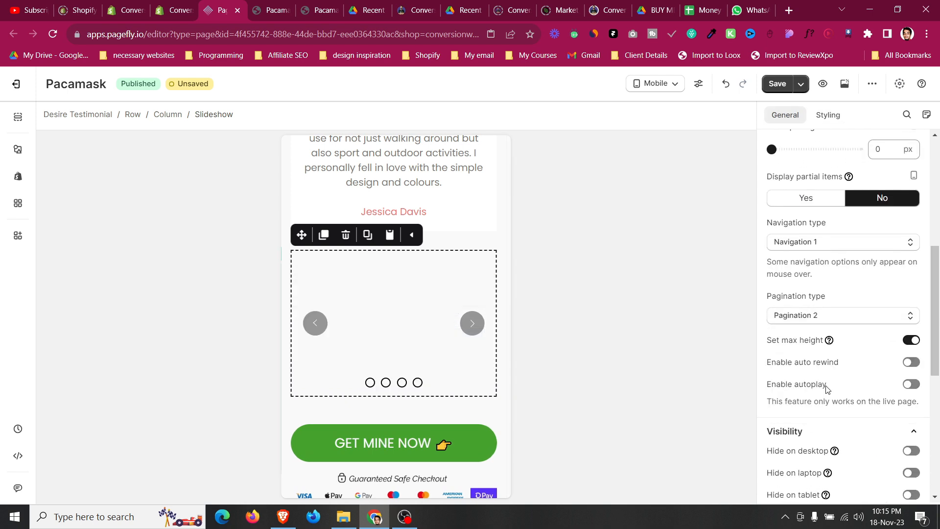
Set the slideshow's bottom padding to 30 px on mobile, then return to the all-devices view.
left_click(828, 118)
key("Up")
key("Up")
key("Up")
key("Up")
key("Up")
key("Up")
key("Up")
key("Up")
key("Up")
key("Up")
key("Up")
key("Up")
key("Up")
key("Up")
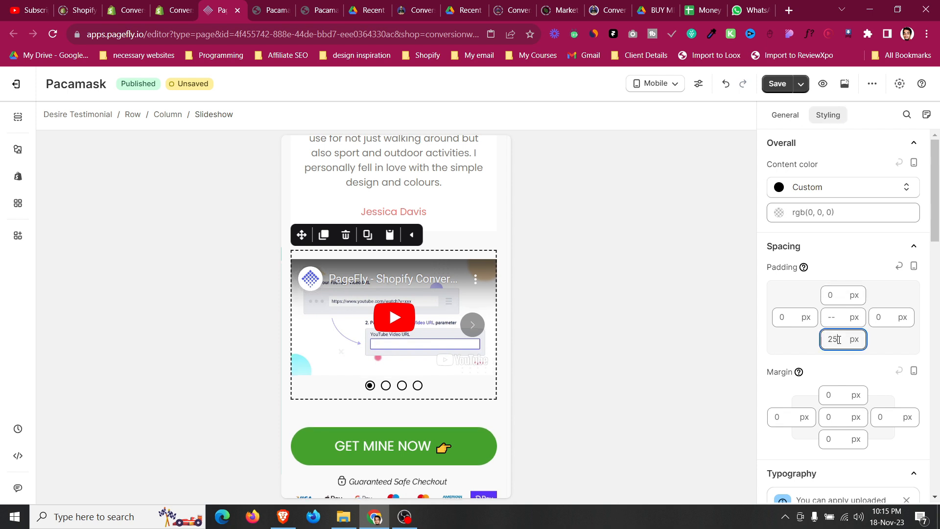
key("Down")
key("Down")
key("Down")
key("Down")
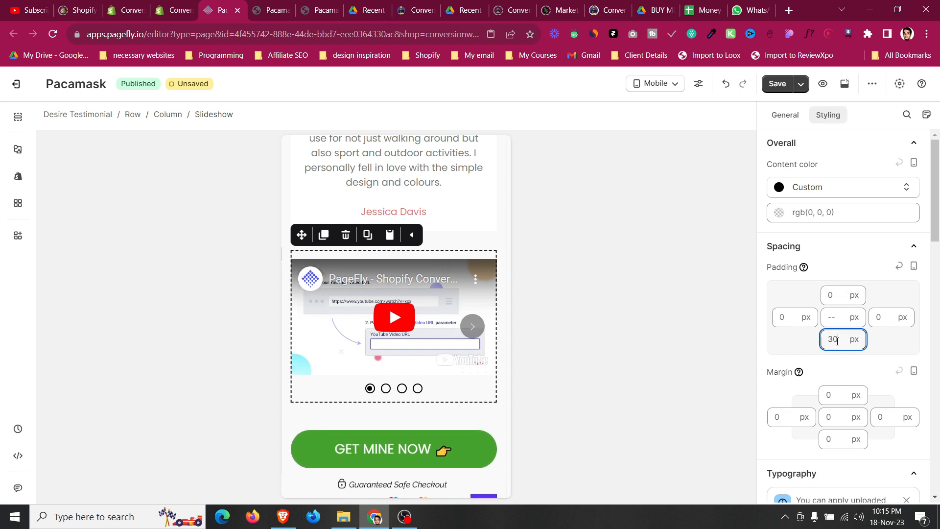
left_click(386, 389)
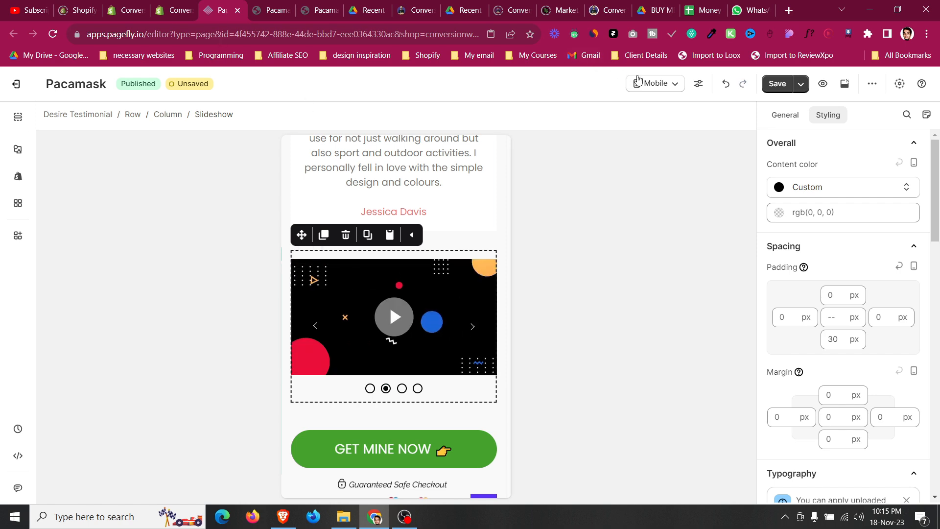
left_click(638, 81)
left_click(643, 111)
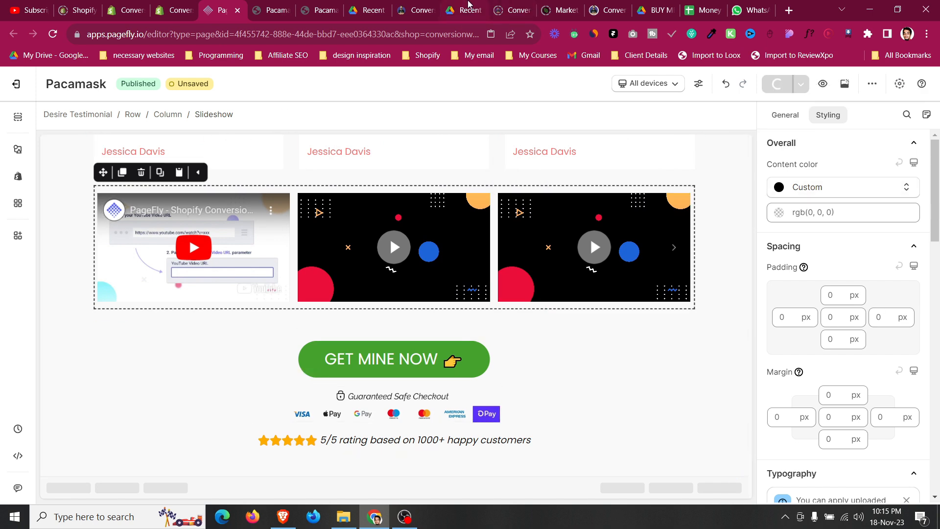
Examine the social proof and video slider sections of the product page wireframe PDF.
left_click(465, 10)
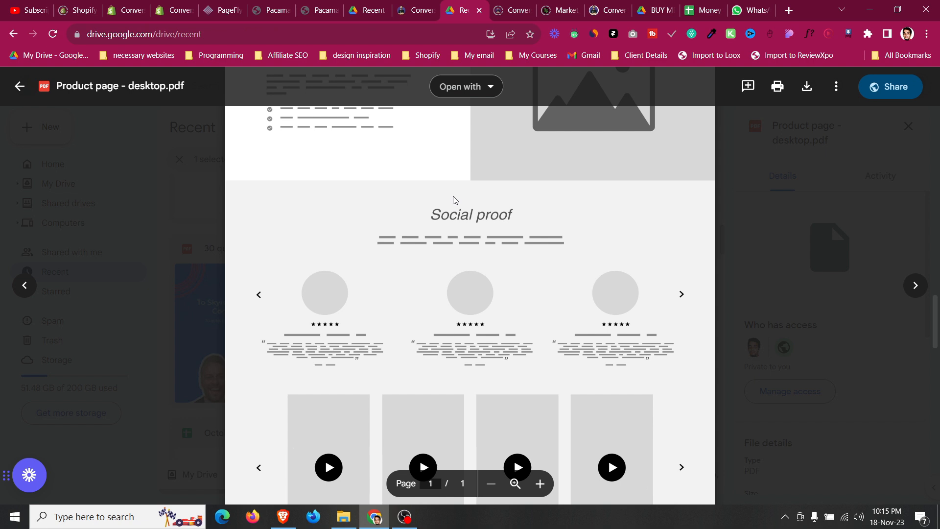
scroll(455, 194, "down", 4)
scroll(464, 191, "down", 4)
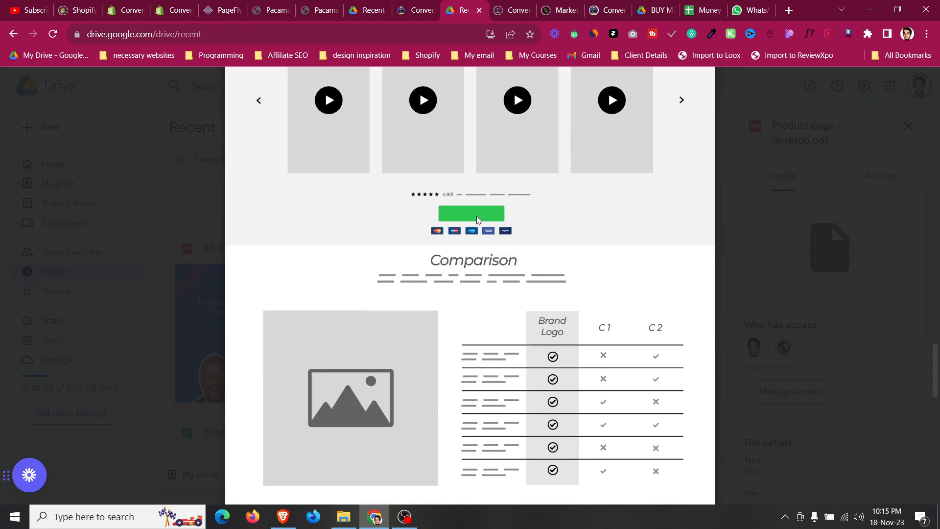
scroll(477, 217, "up", 1)
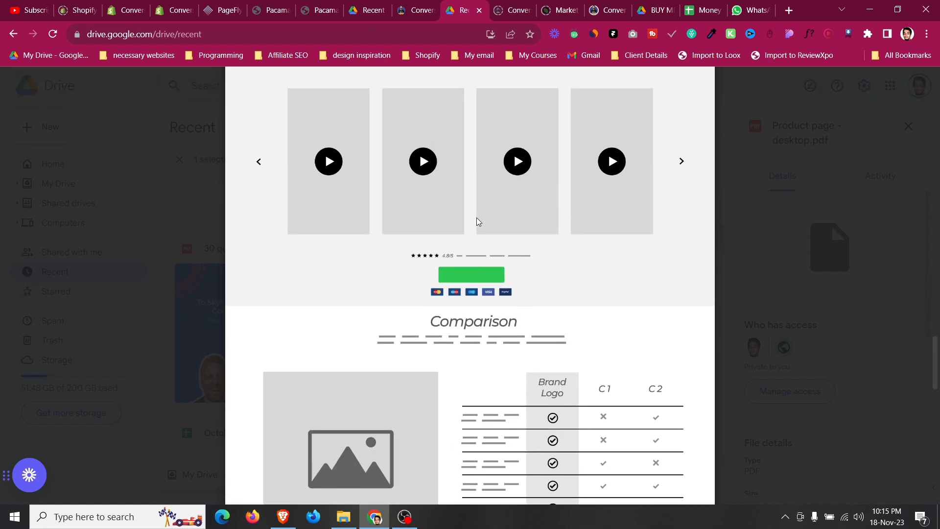
scroll(478, 221, "up", 1)
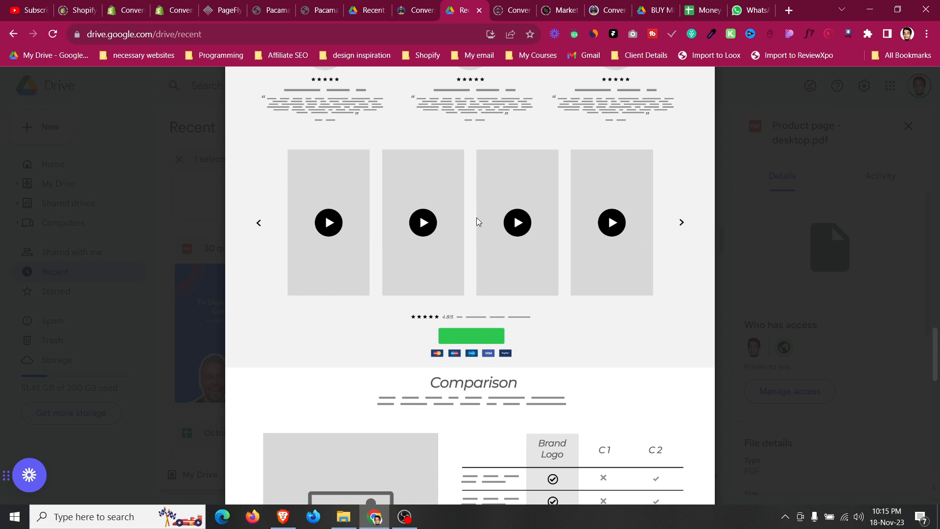
Read through the action and comparison pages of the ATIDCOA PDF guide.
left_click(417, 10)
left_click(365, 10)
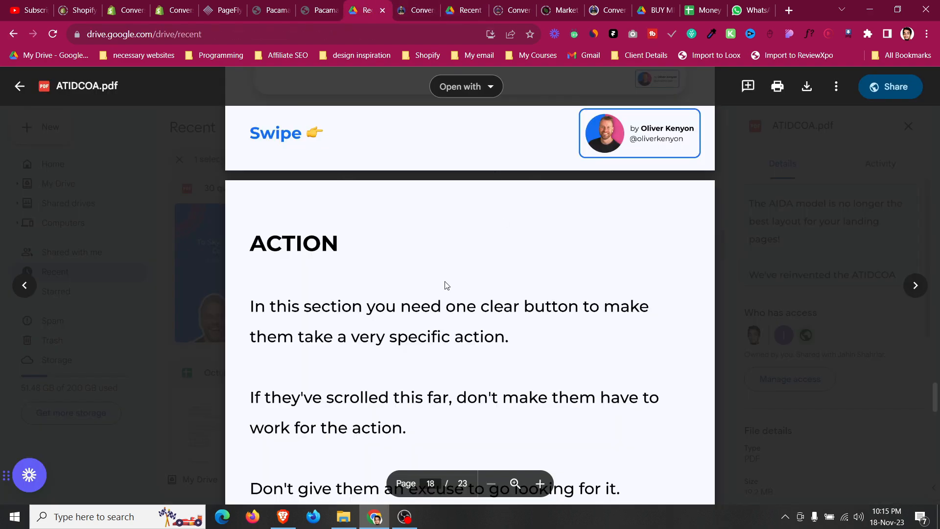
scroll(447, 286, "down", 2)
scroll(446, 286, "up", 20)
scroll(444, 287, "up", 8)
scroll(444, 287, "down", 10)
scroll(443, 288, "up", 10)
scroll(444, 288, "down", 3)
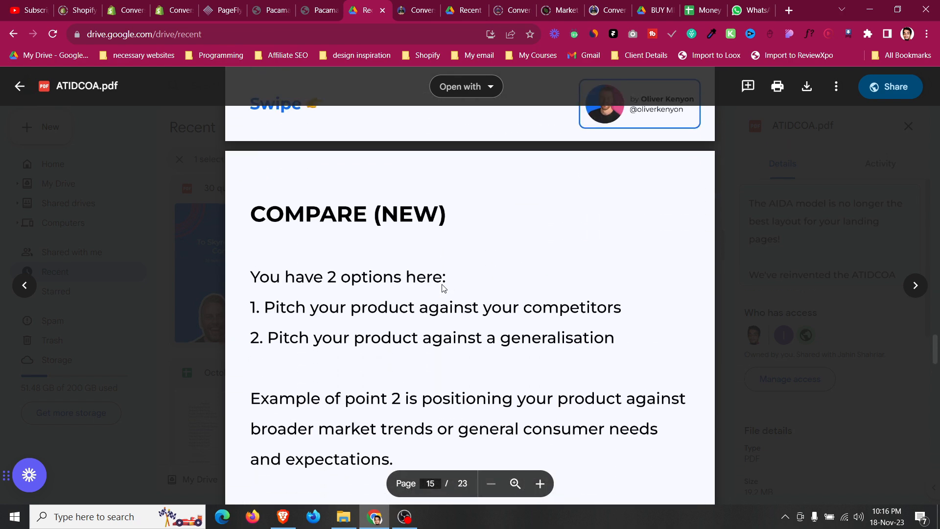
scroll(441, 283, "down", 10)
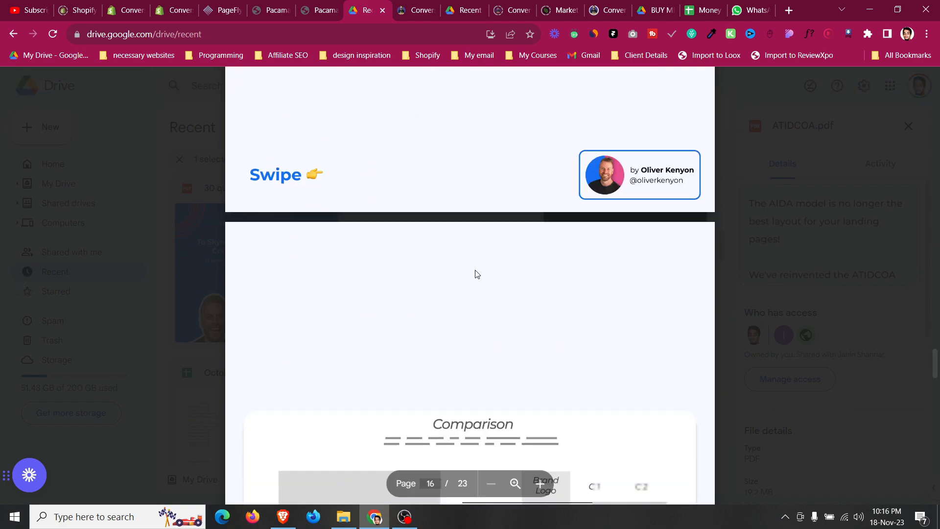
Compare the live Pacamask page with the template library page's video slider and comparison table.
left_click(329, 4)
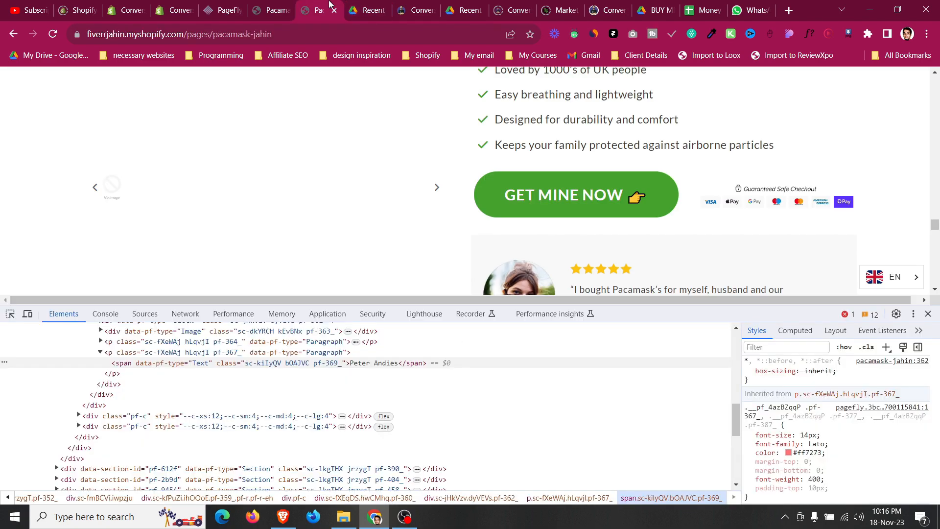
left_click(397, 5)
scroll(378, 282, "down", 8)
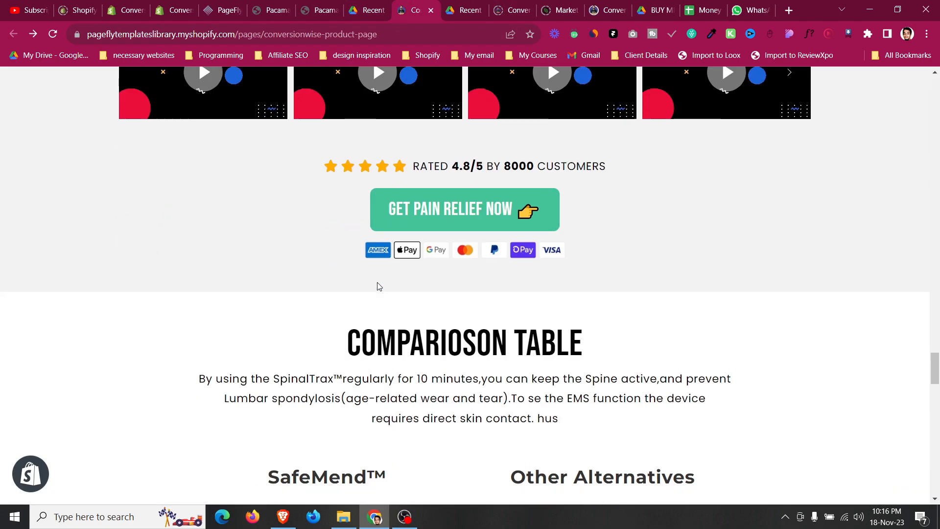
left_click_drag(346, 223, 583, 223)
left_click(511, 223)
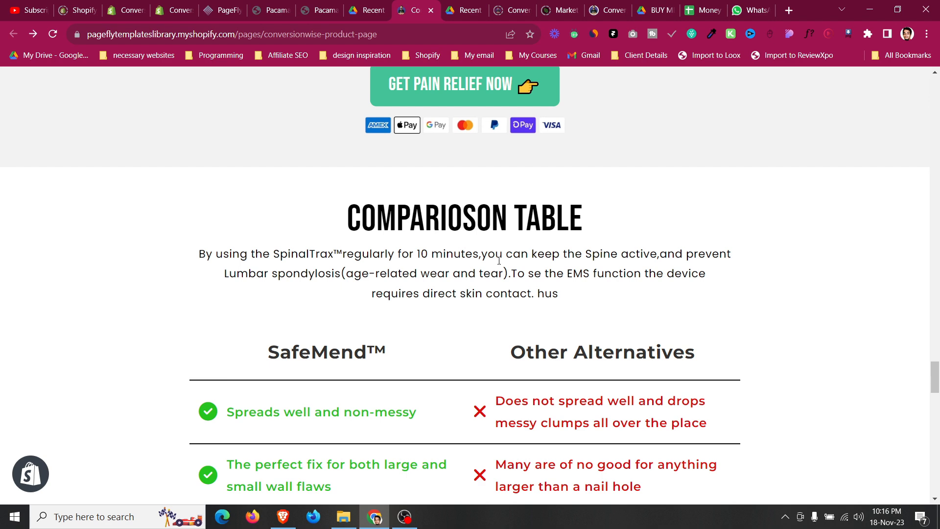
Examine the template page's comparison table rows and their text.
scroll(499, 260, "down", 4)
left_click_drag(269, 168, 391, 150)
left_click(370, 165)
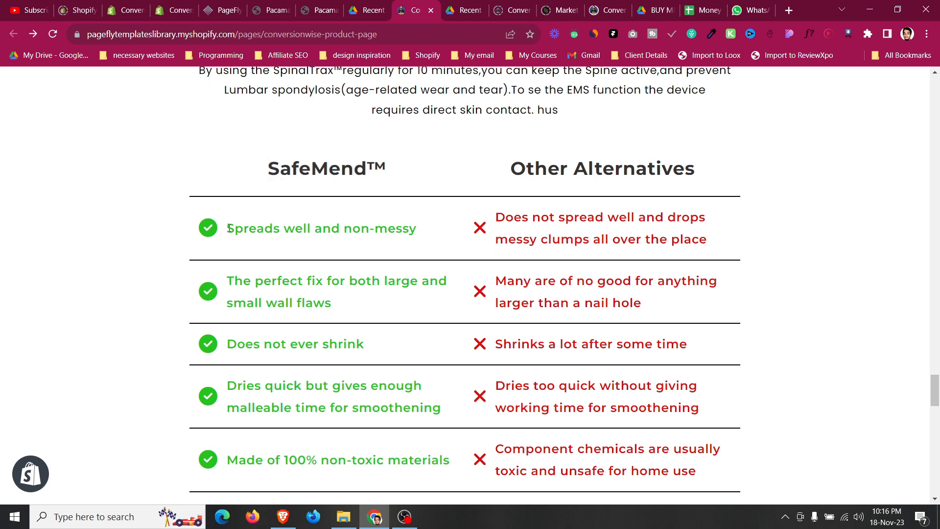
scroll(222, 228, "down", 4)
scroll(224, 271, "up", 3)
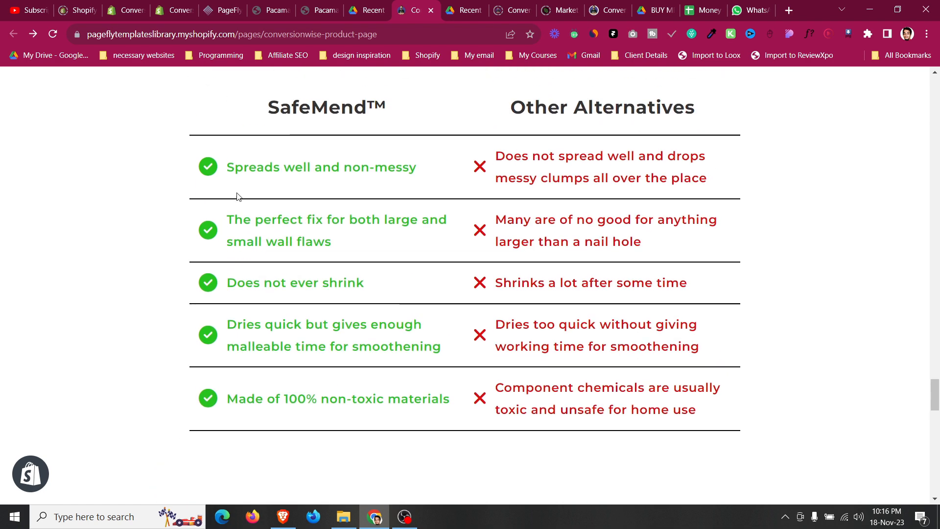
scroll(403, 419, "up", 1)
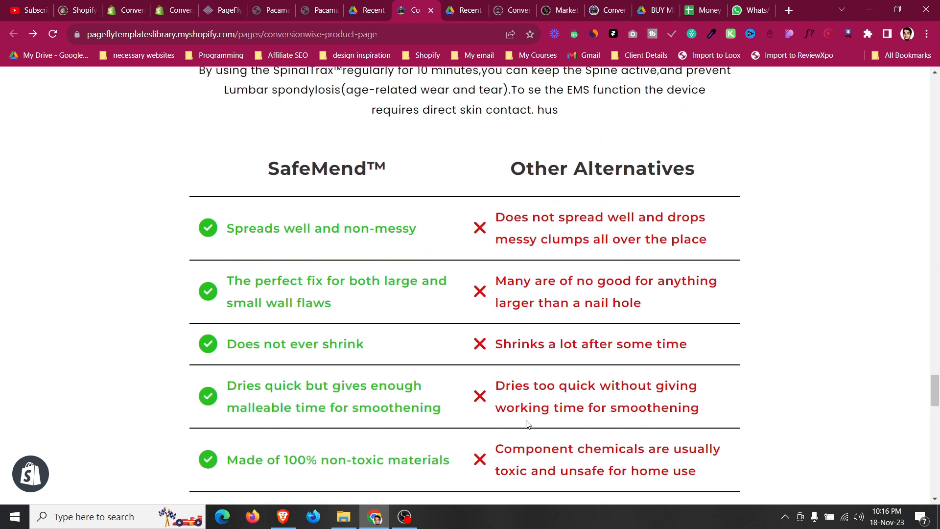
left_click_drag(207, 226, 273, 245)
left_click(495, 237)
left_click_drag(531, 224, 720, 250)
left_click(644, 240)
scroll(596, 233, "up", 3)
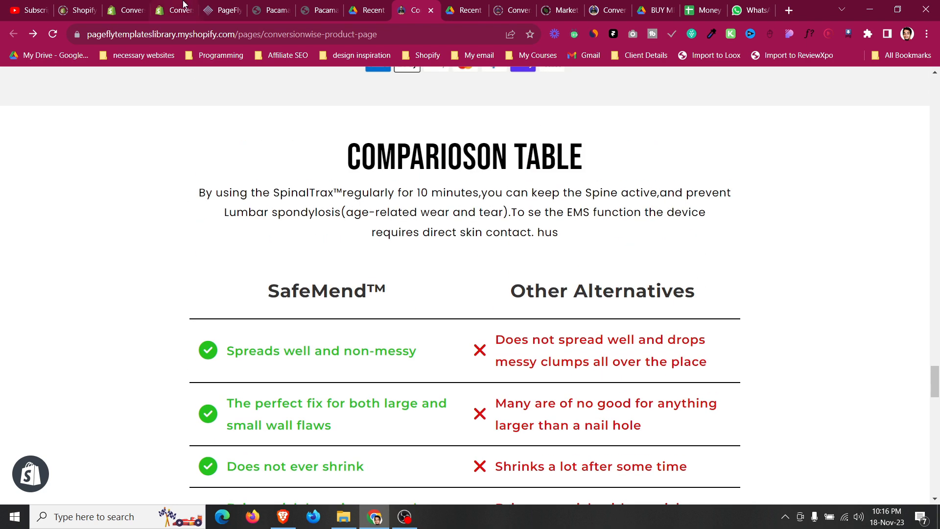
Add a one-column layout section below the video slideshow section in the PageFly editor.
left_click(206, 5)
scroll(204, 314, "down", 10)
scroll(203, 314, "up", 2)
scroll(204, 314, "up", 8)
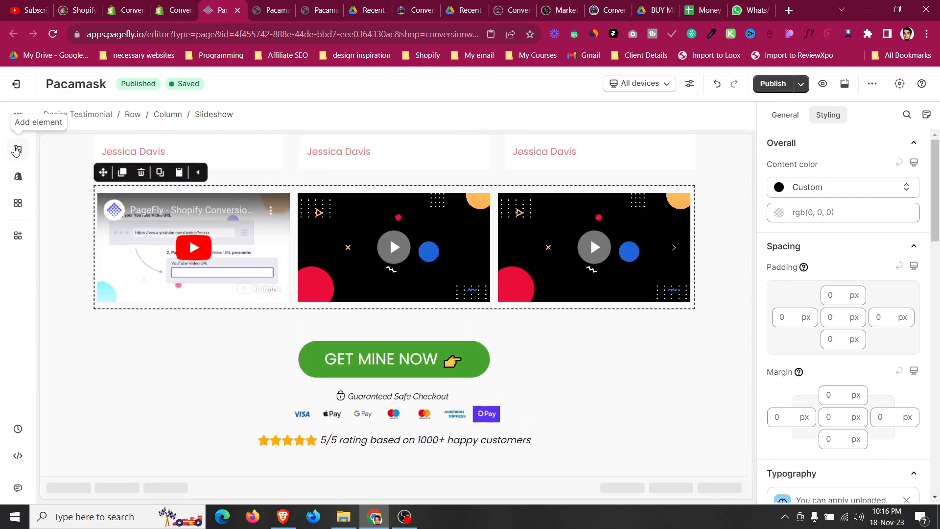
left_click(16, 150)
left_click(16, 151)
left_click(16, 150)
scroll(177, 157, "up", 6)
mouse_move(119, 179)
left_click_drag(239, 139, 552, 470)
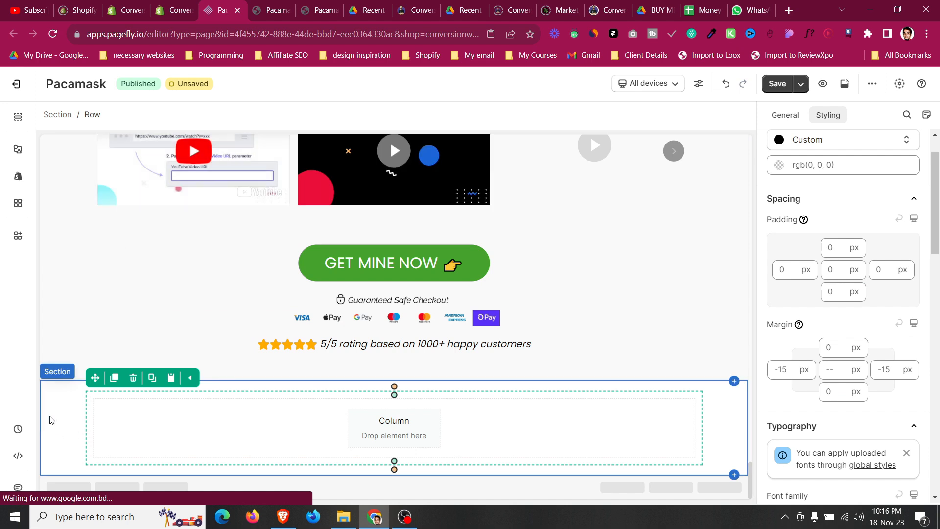
Set the new section's top and bottom padding to 30 px.
left_click(836, 295)
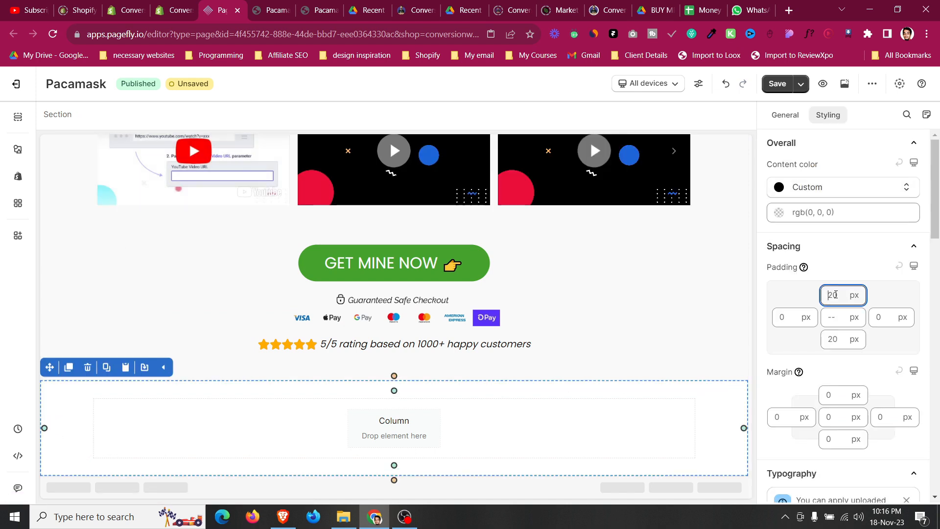
type("30")
left_click(835, 337)
type("30")
Duplicate the 'Loved & Trusted' heading and subtitle and move the copies into the new section.
scroll(339, 395, "up", 10)
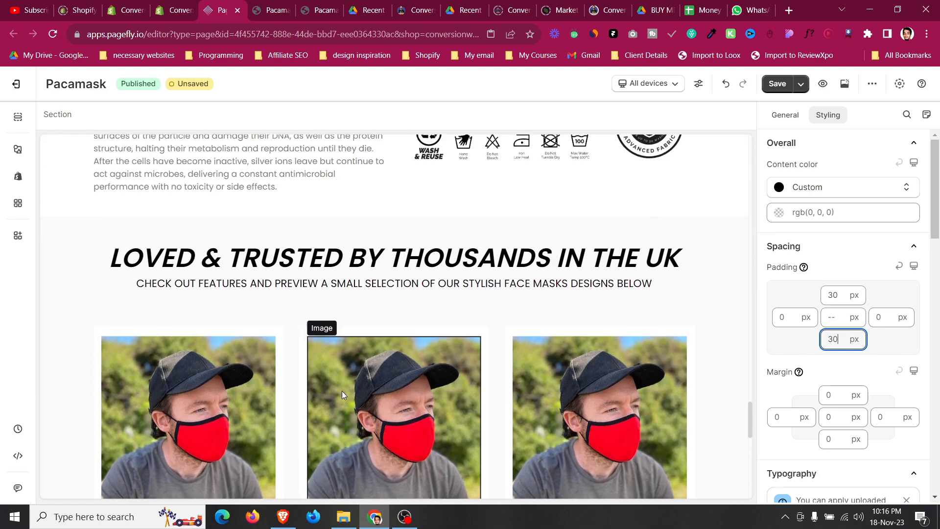
left_click(365, 306)
left_click(121, 271)
left_click_drag(103, 270, 414, 413)
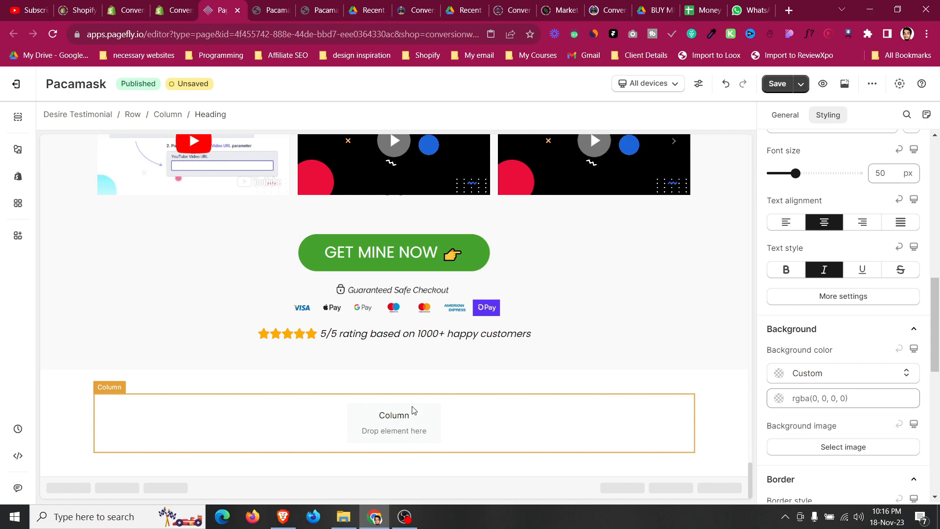
scroll(413, 406, "up", 8)
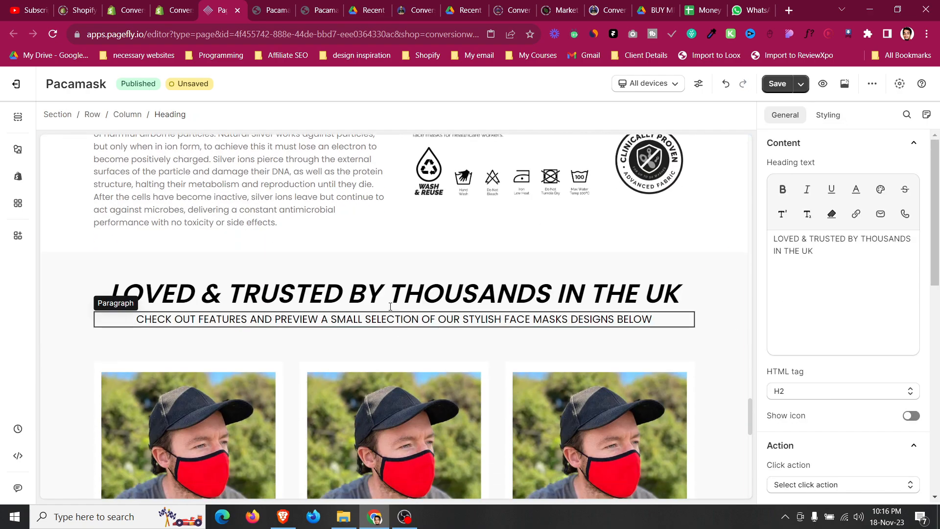
left_click(390, 316)
left_click(122, 299)
left_click_drag(103, 298, 434, 447)
left_click(433, 447)
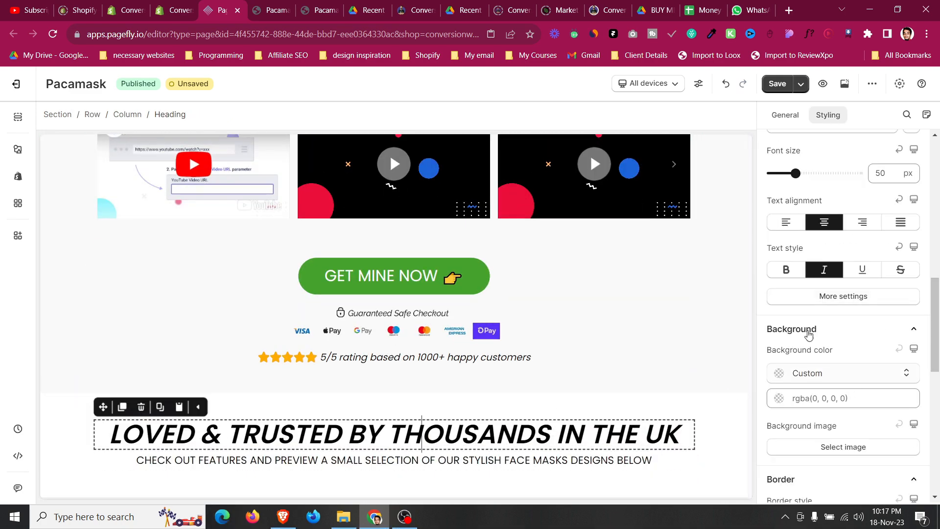
Change the copied heading's text to WHY PEOPLE CHOOSE PACAMASK.
scroll(768, 133, "up", 3)
left_click(779, 119)
left_click(864, 299)
key("ctrl+a")
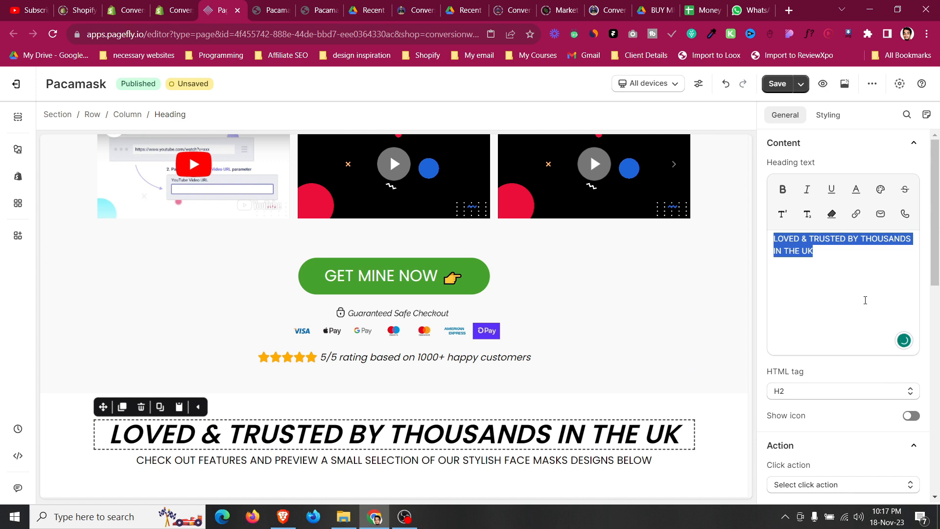
type("WHY PEOPLE ")
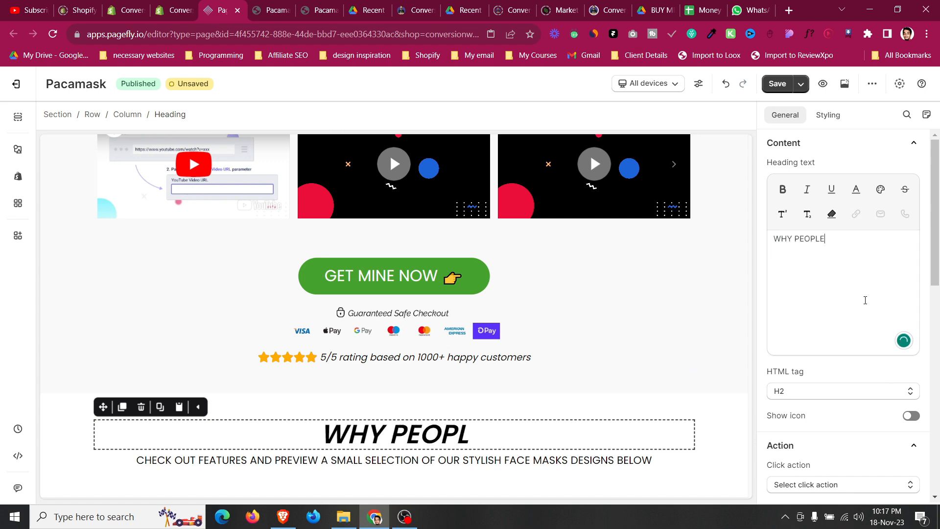
type("CHOOSE PA")
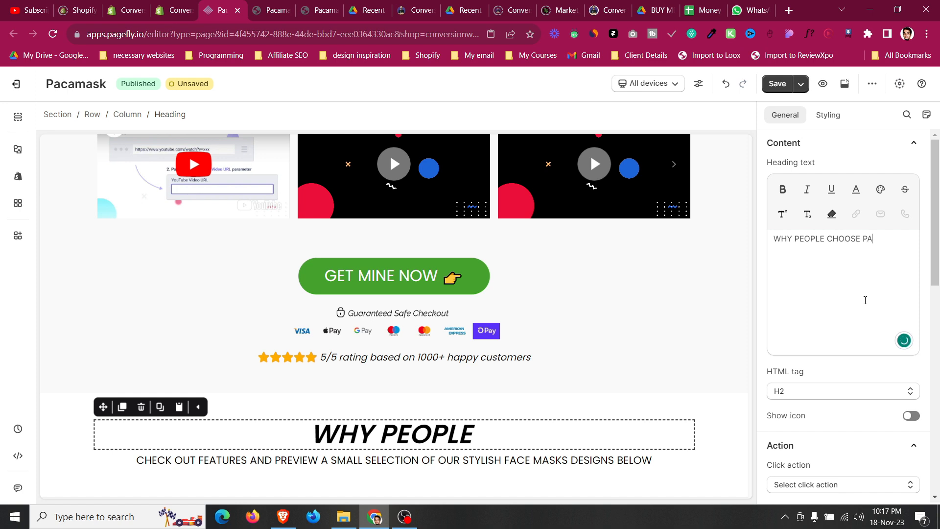
type("CAMASK")
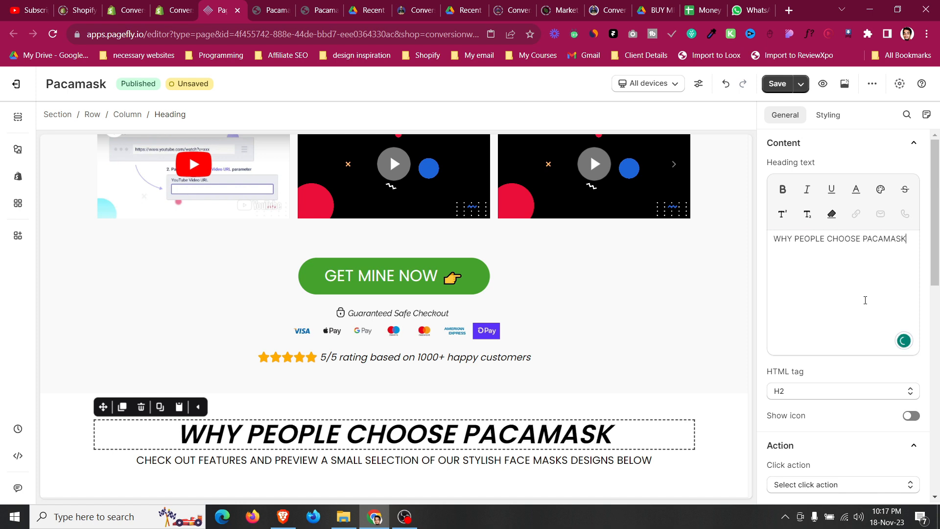
Check the live Pacamask page and the template's comparison table for reference.
left_click(66, 439)
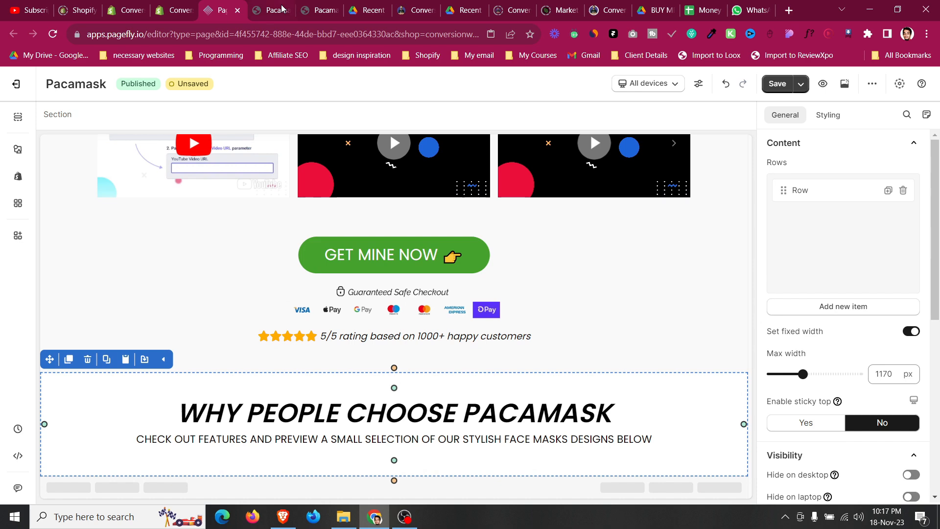
left_click(279, 9)
left_click(322, 5)
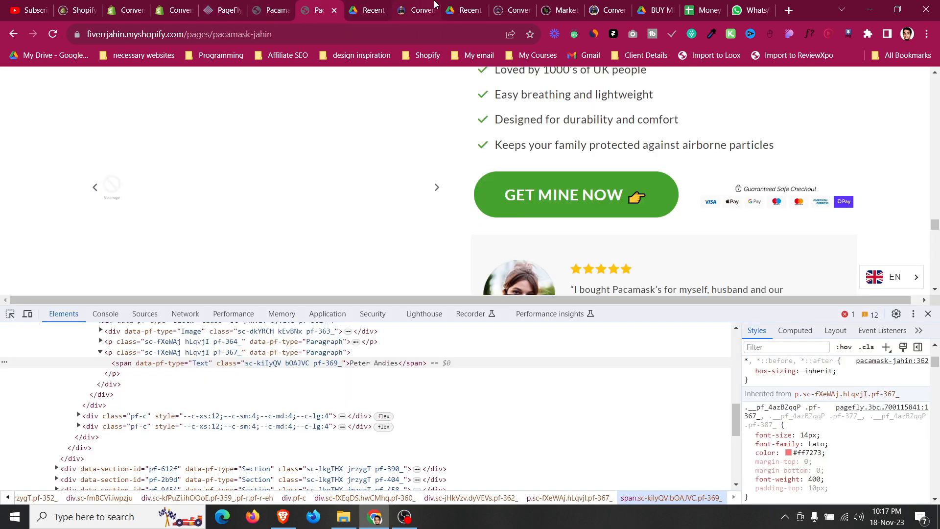
left_click_drag(435, 4, 334, 4)
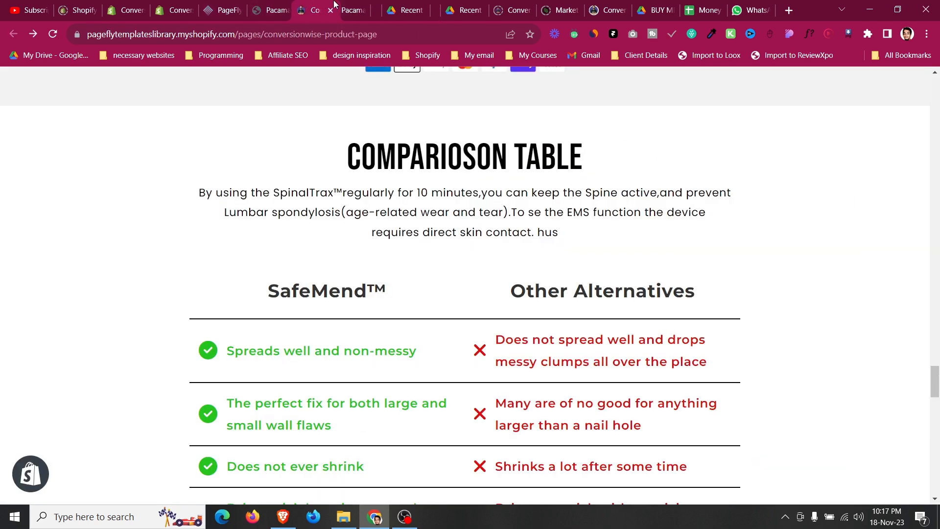
left_click(219, 5)
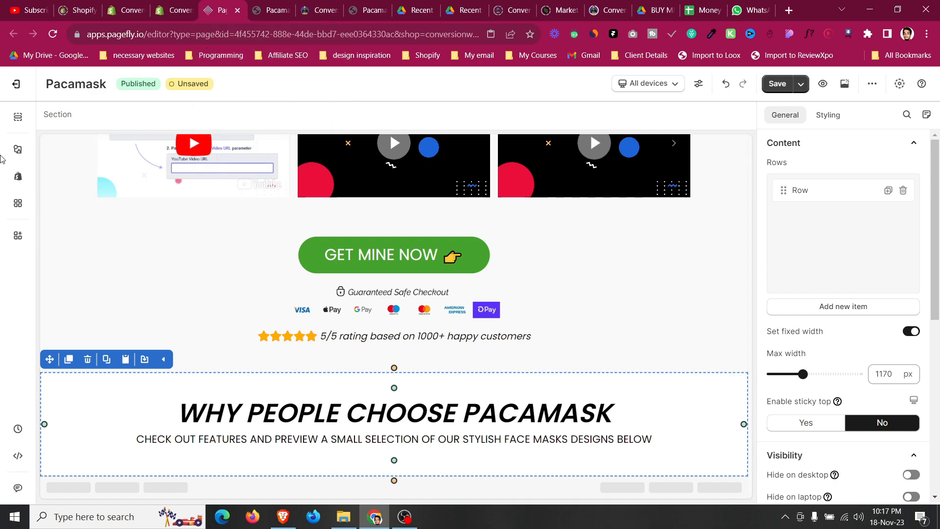
Add a two-column row below the WHY PEOPLE CHOOSE PACAMASK subtitle.
left_click(14, 151)
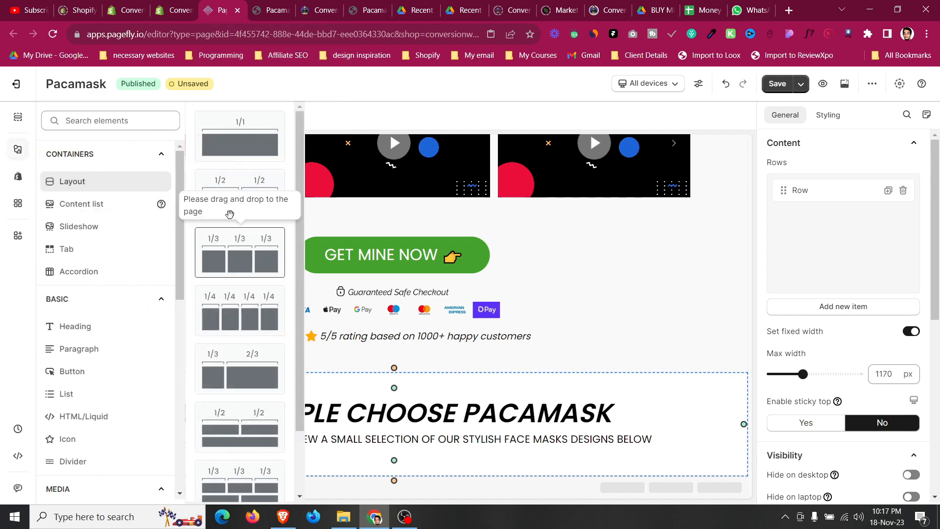
left_click_drag(370, 402, 412, 454)
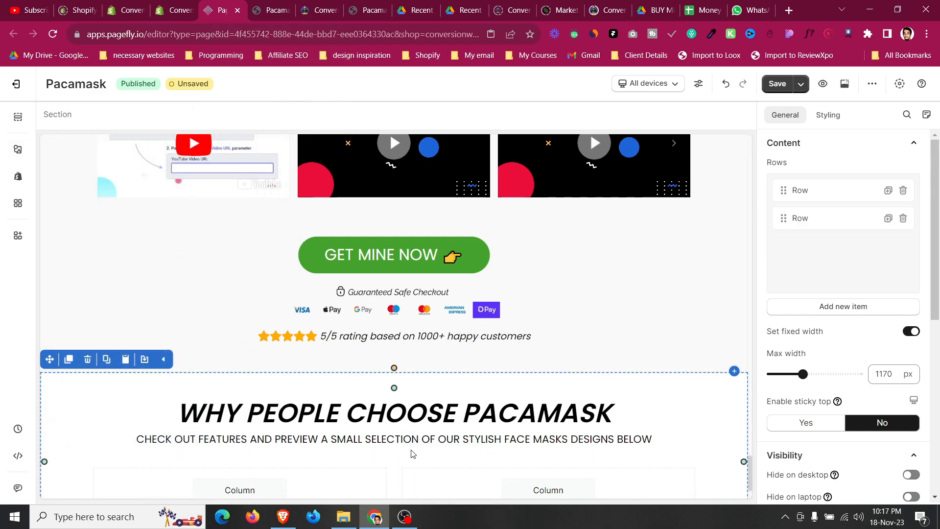
Duplicate the 'Revolutionary Silver Ion Material Protection' heading and place the copy in the row's left column.
left_click(14, 153)
scroll(502, 368, "up", 3)
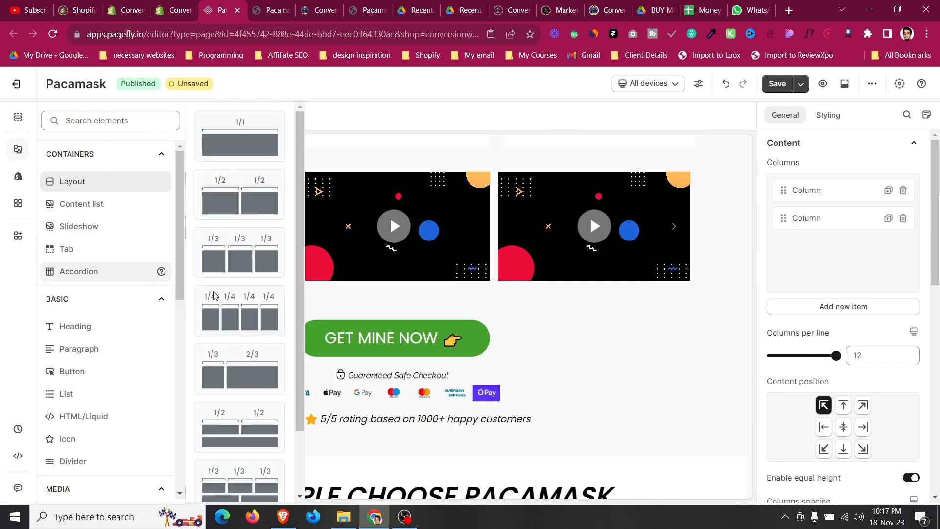
left_click(69, 327)
scroll(505, 320, "up", 8)
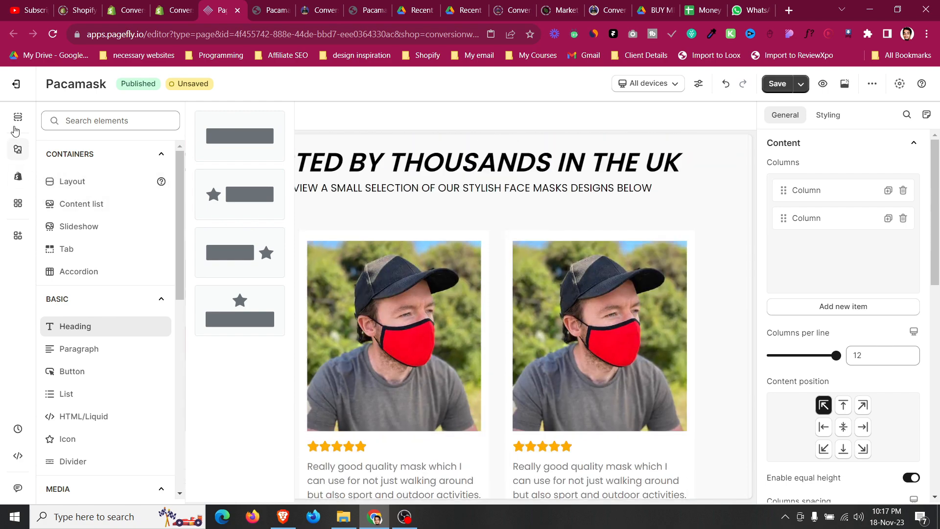
left_click(17, 148)
scroll(490, 317, "up", 15)
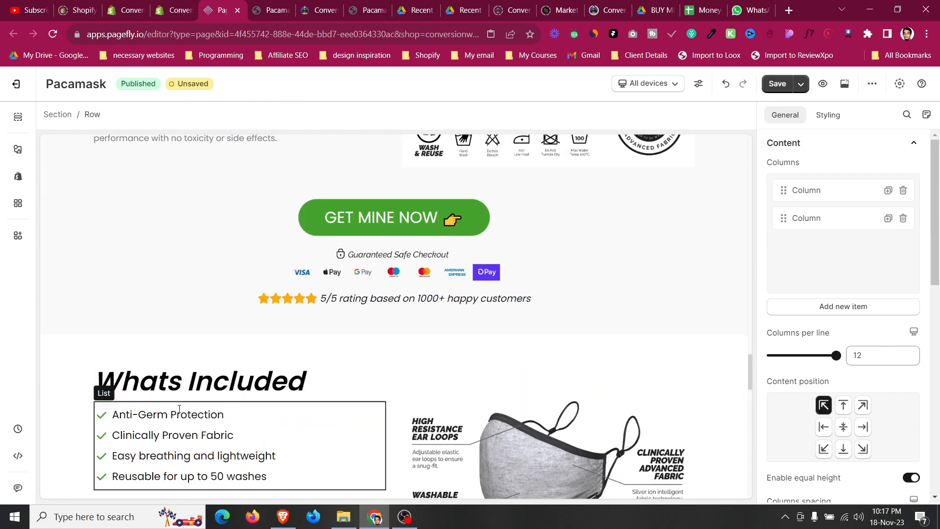
scroll(291, 390, "up", 4)
left_click(116, 345)
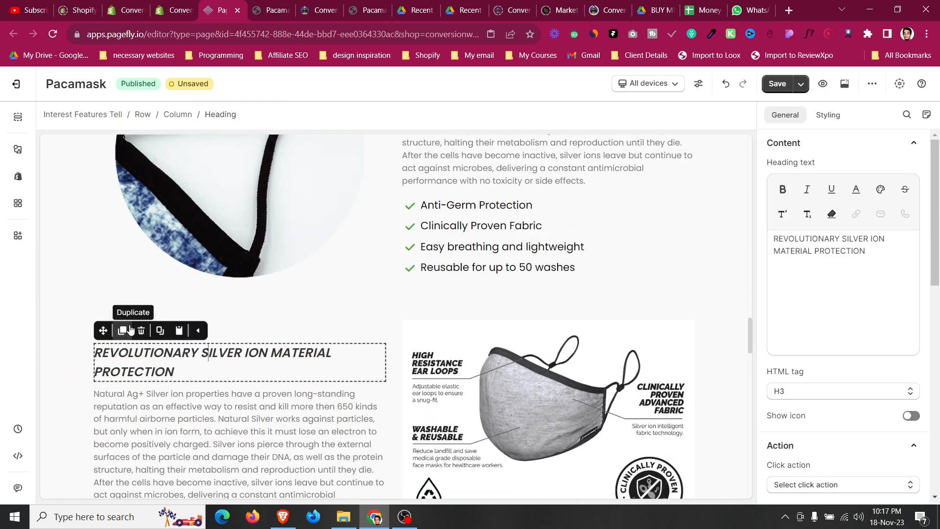
left_click(122, 310)
left_click_drag(102, 311, 274, 423)
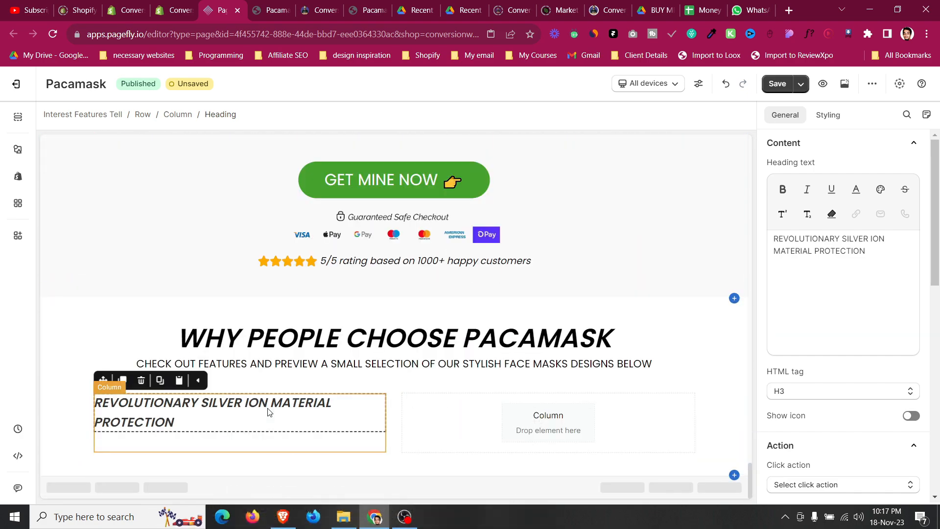
Center-align the copied heading and remove its italic style.
left_click(828, 114)
scroll(832, 274, "down", 4)
scroll(828, 250, "up", 2)
left_click(824, 223)
left_click(817, 273)
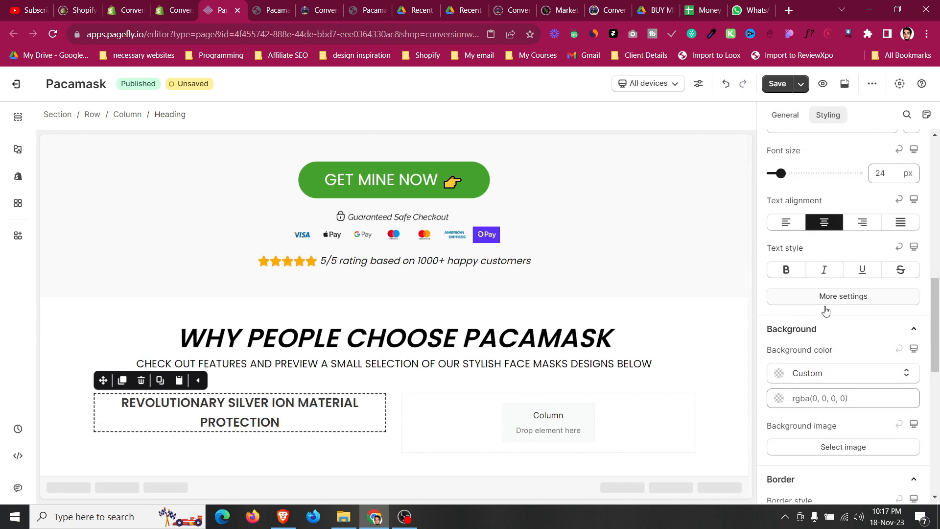
scroll(832, 302, "up", 10)
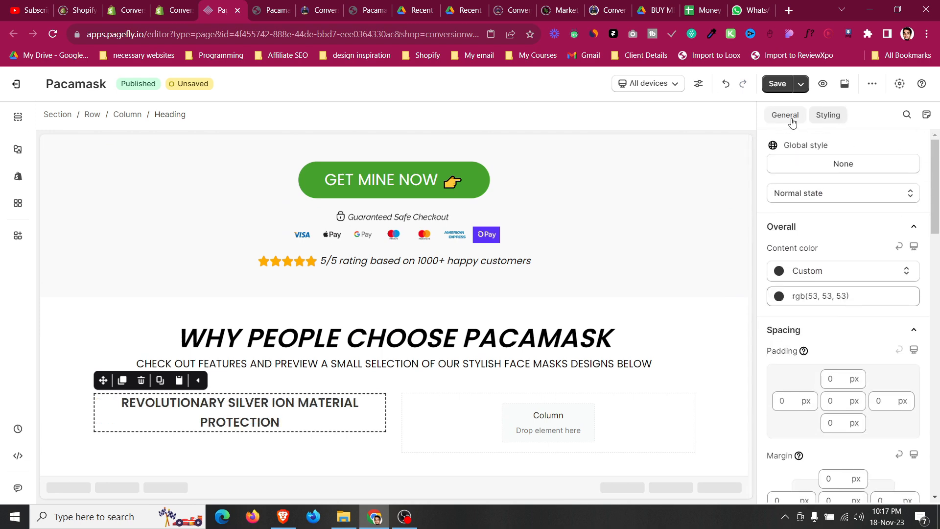
Replace the left column heading's text with PACKMASK.
left_click(785, 114)
left_click(827, 315)
key("ctrl+a")
type("O")
key("BackSpace")
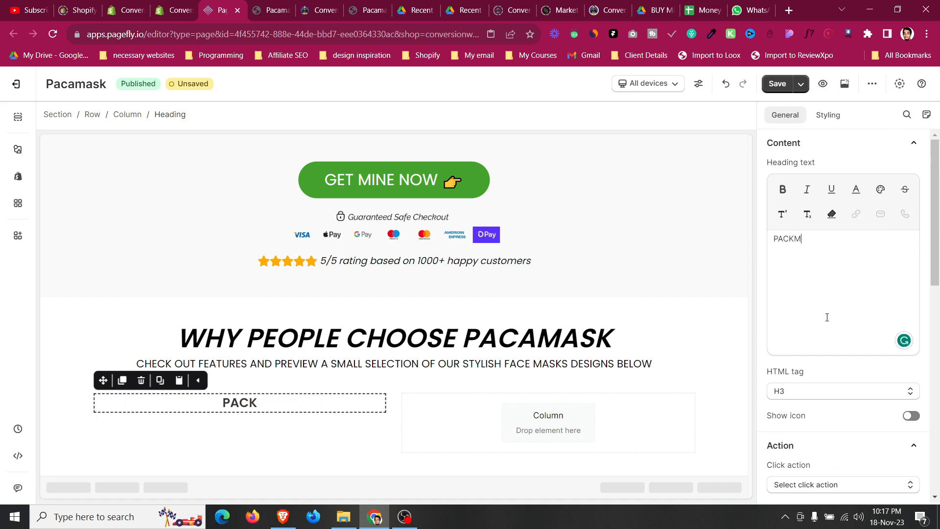
Set the PACKMASK heading's text colour to black and its font size to 25 px.
left_click(826, 117)
left_click(779, 296)
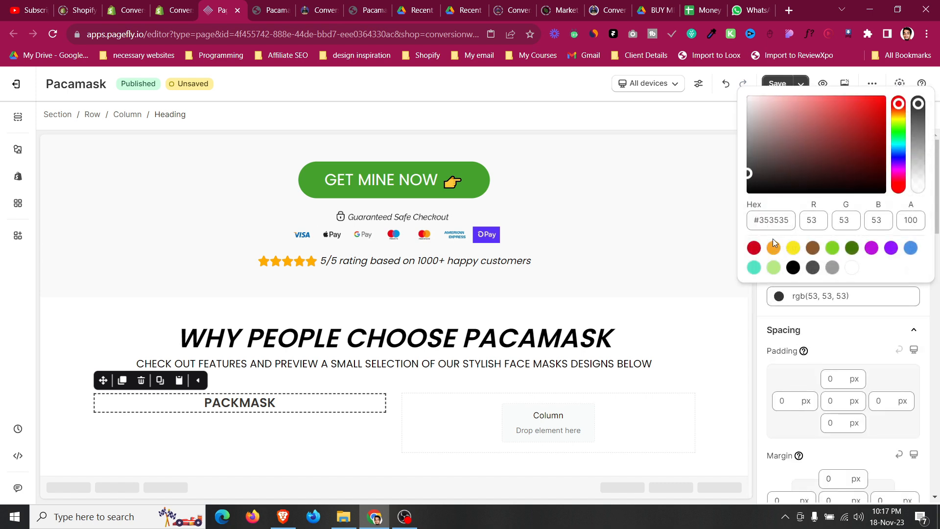
left_click(794, 269)
scroll(810, 361, "down", 6)
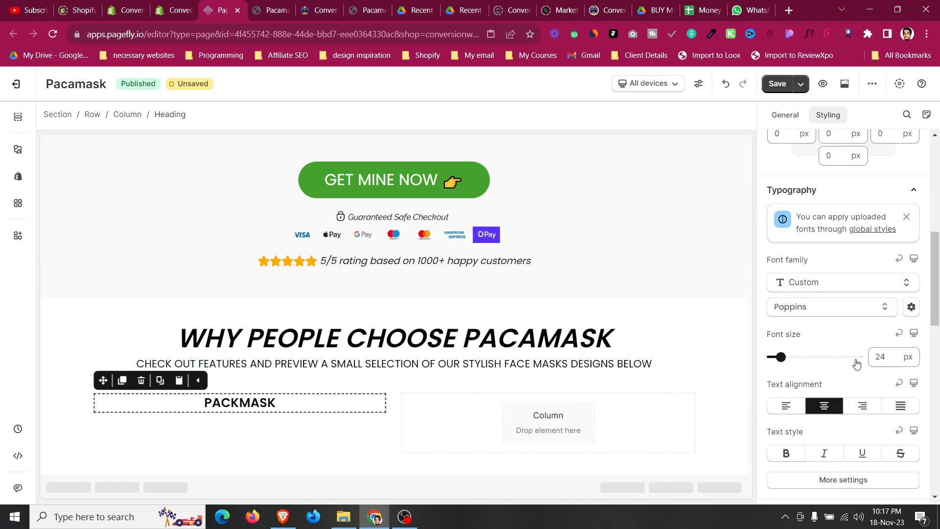
Duplicate the PACKMASK heading into the right column and rename it ALTERNATIVES.
left_click(121, 380)
left_click_drag(103, 380, 563, 411)
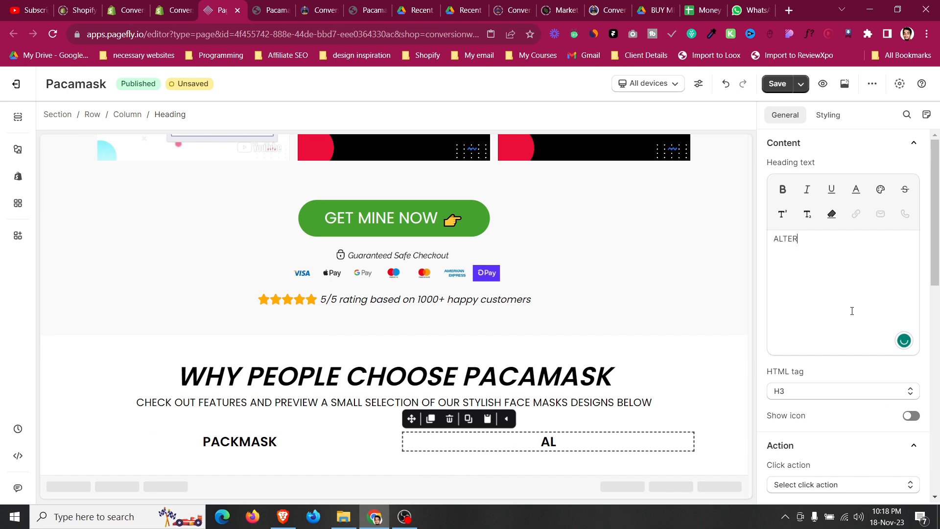
type("S")
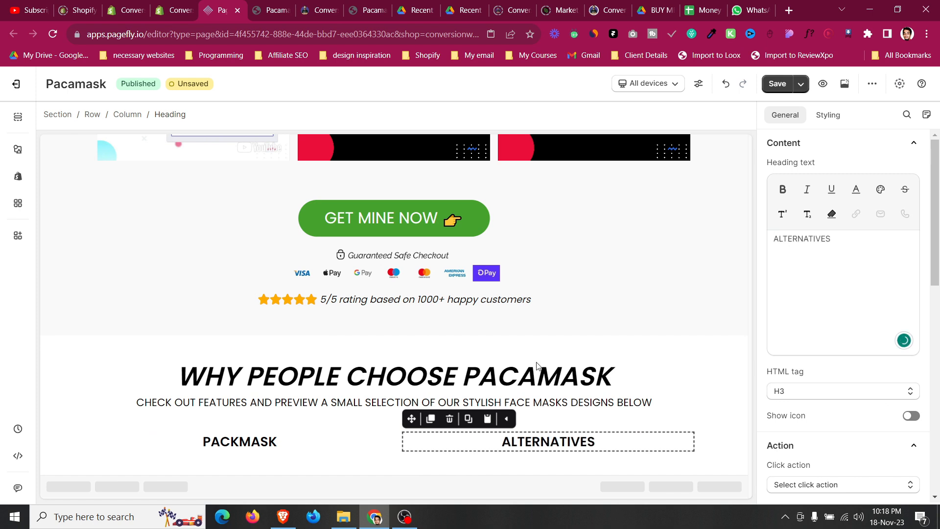
Give the PACKMASK/ALTERNATIVES heading row a solid border of 2 px on the bottom edge only.
left_click(363, 423)
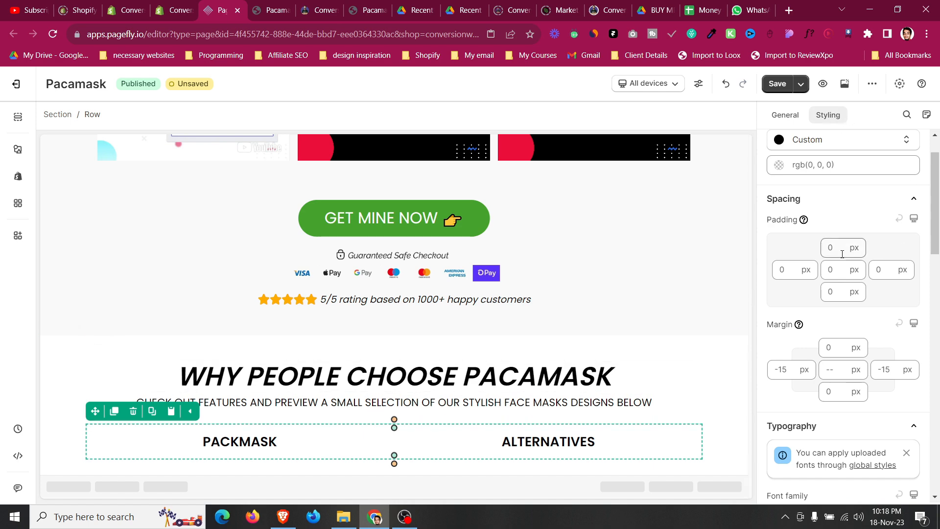
scroll(842, 253, "down", 10)
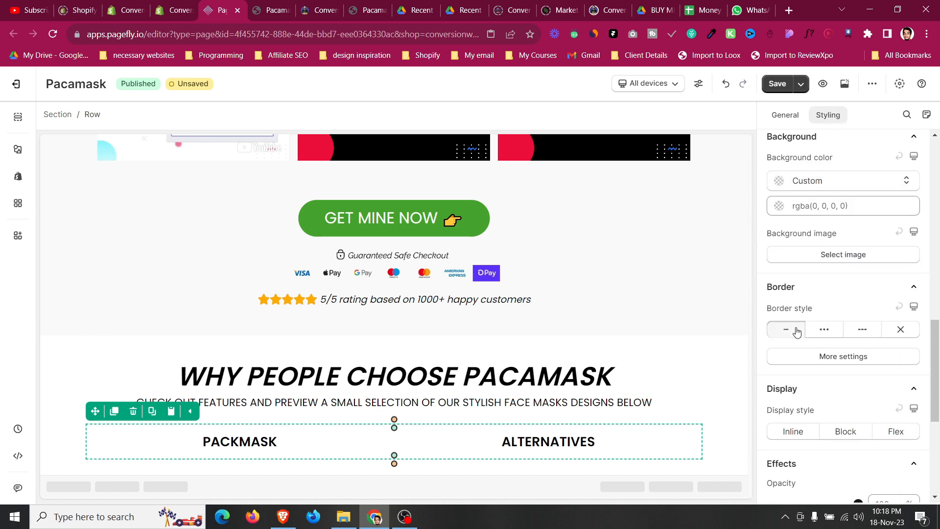
left_click(796, 332)
left_click(840, 464)
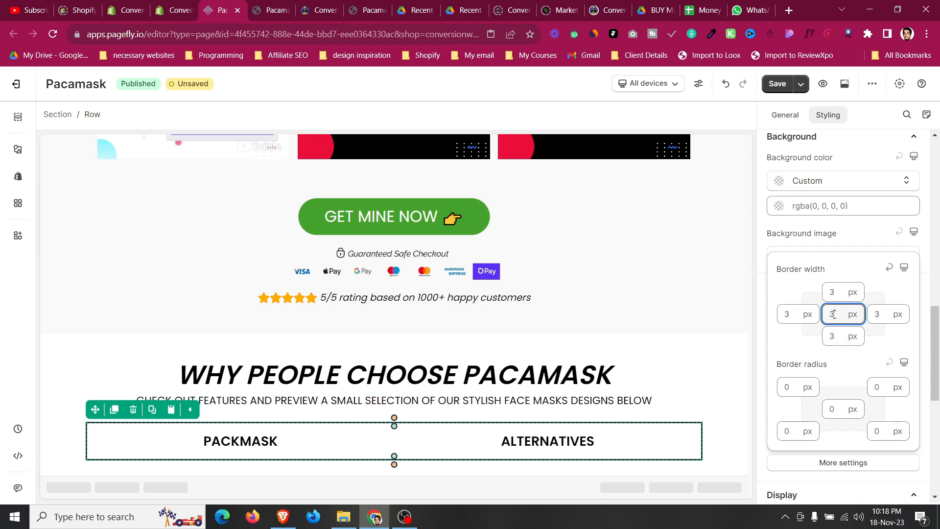
key("BackSpace")
type("0")
left_click(835, 337)
type("2")
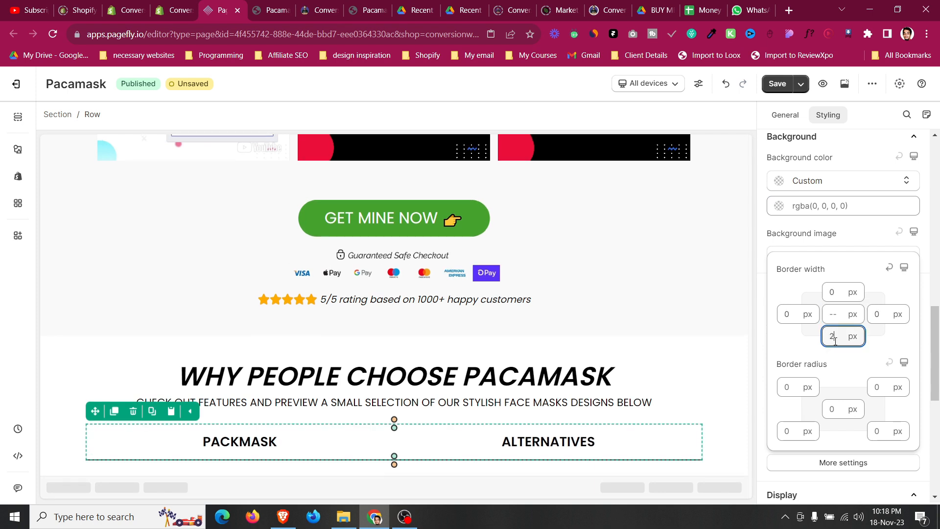
left_click(71, 410)
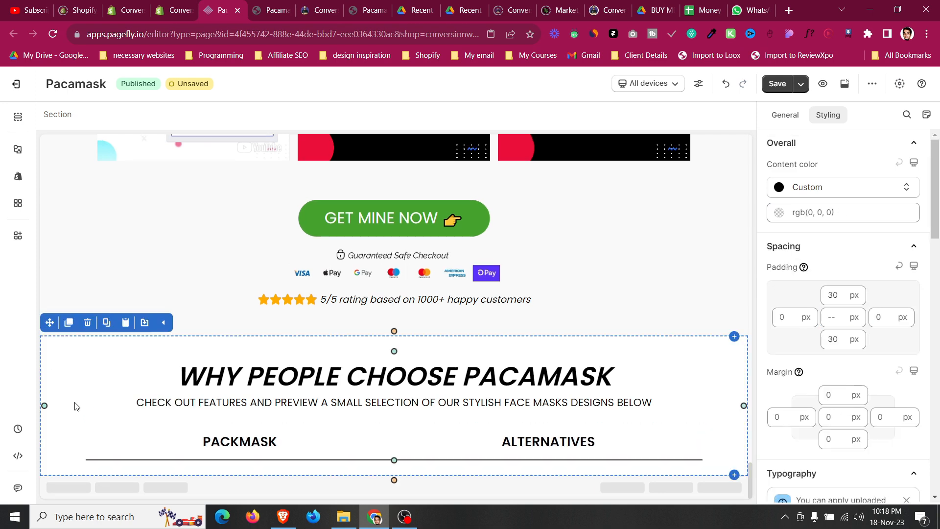
Compare with the reference comparison table, then duplicate the heading row to create a second table row.
left_click(299, 4)
left_click(286, 3)
left_click(305, 4)
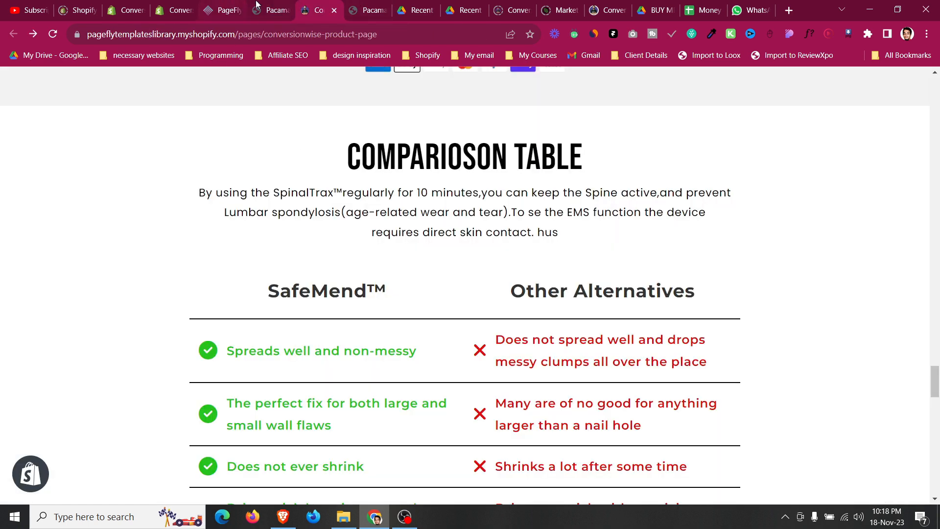
left_click(230, 4)
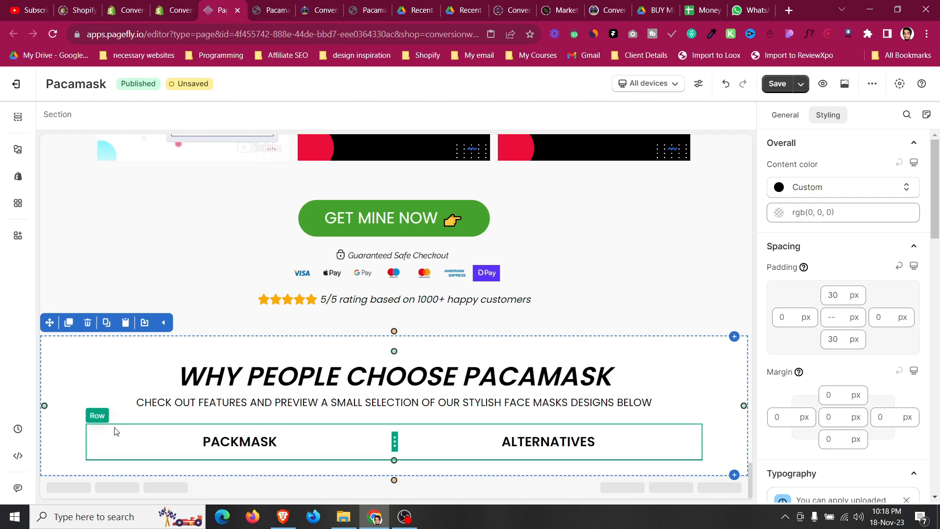
left_click(104, 416)
left_click(114, 411)
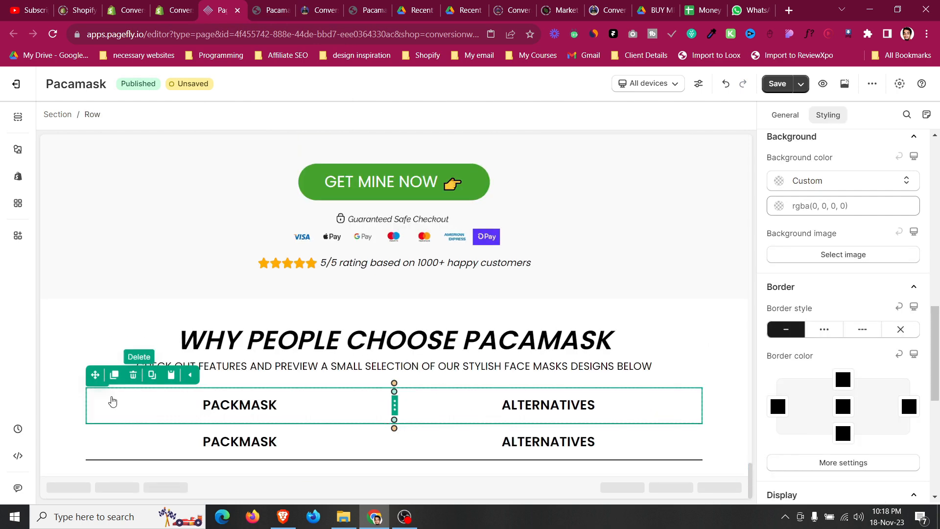
left_click(71, 414)
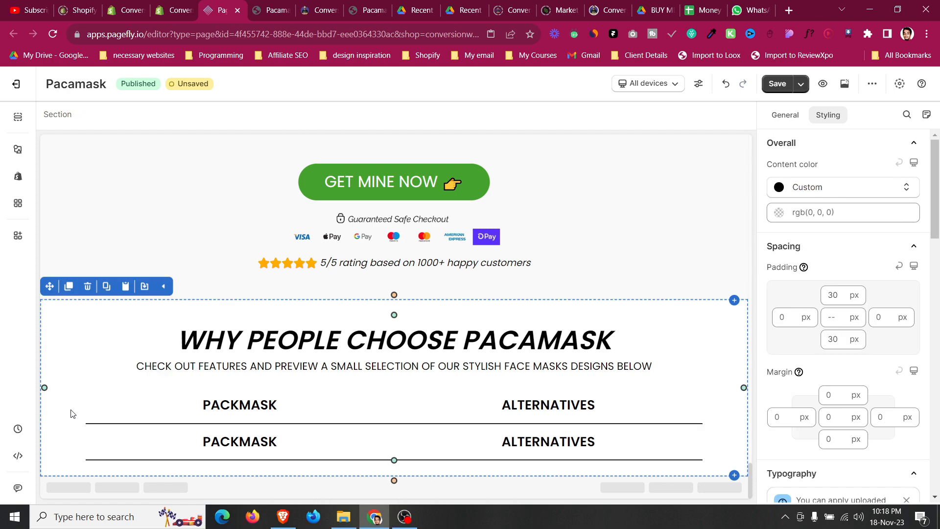
Check the reference table again and move the Whats Included checklist into the second row's left column.
left_click(274, 10)
left_click(329, 4)
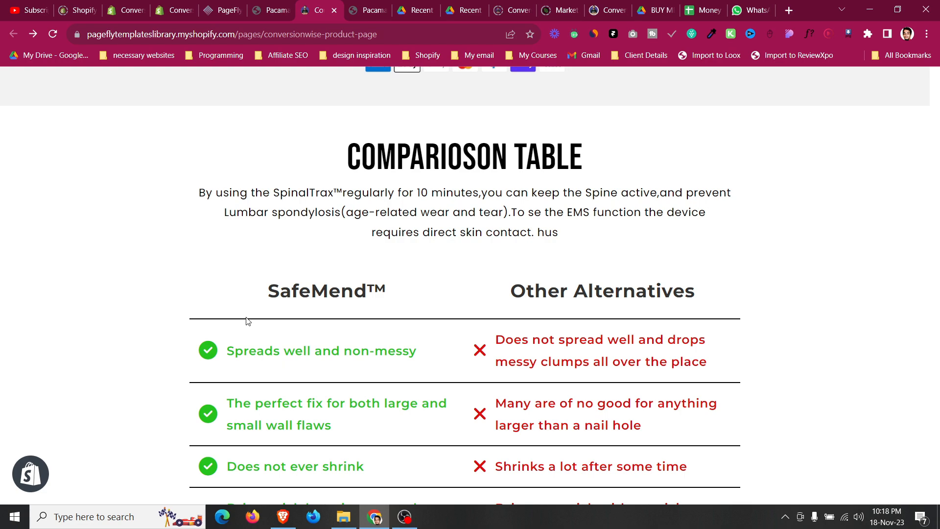
left_click(231, 4)
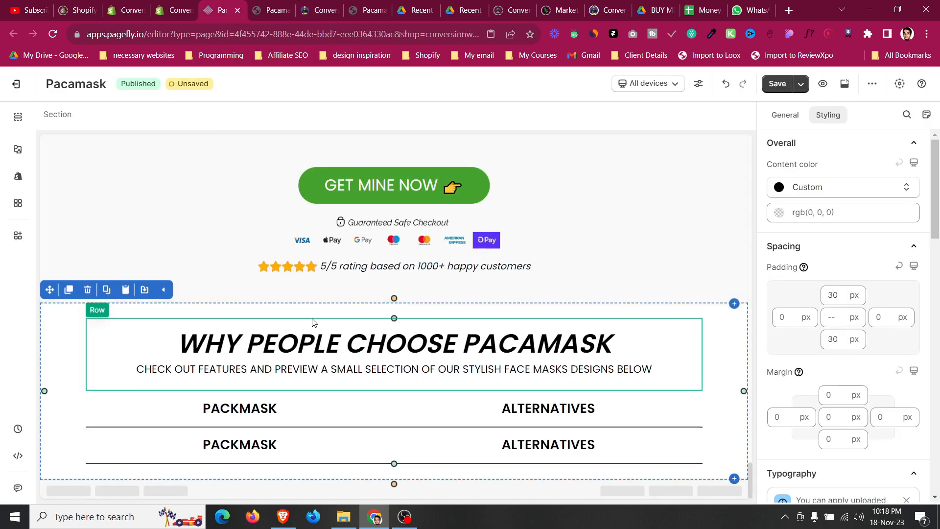
scroll(314, 323, "up", 7)
scroll(314, 323, "down", 2)
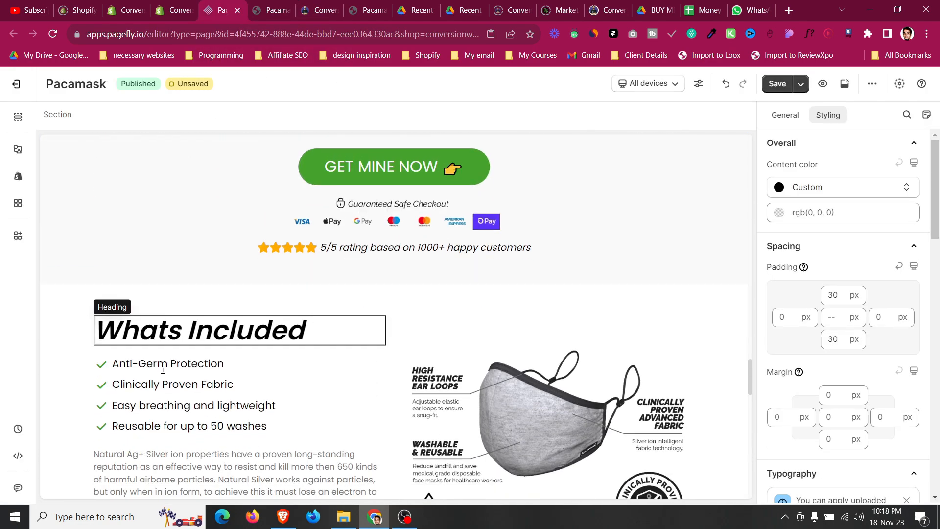
left_click(134, 358)
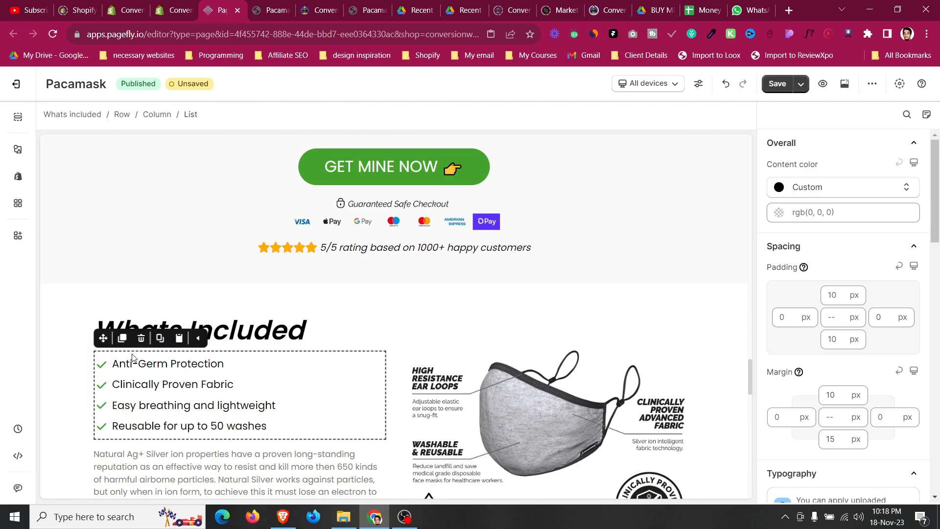
scroll(146, 465, "down", 4)
left_click_drag(159, 520, 240, 446)
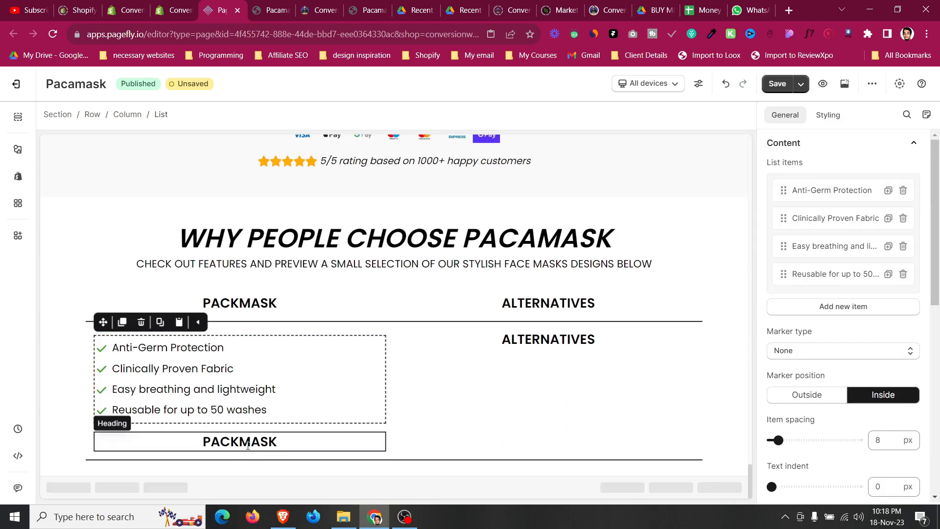
Delete the duplicated PACKMASK heading from the second row.
left_click(249, 443)
left_click(140, 419)
left_click(142, 422)
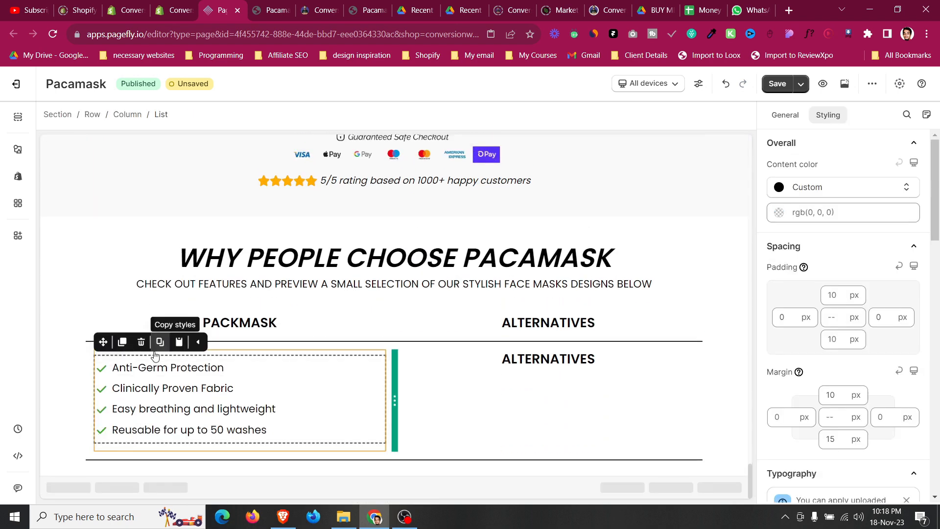
Delete every checklist item except Anti-Germ Protection.
left_click(785, 116)
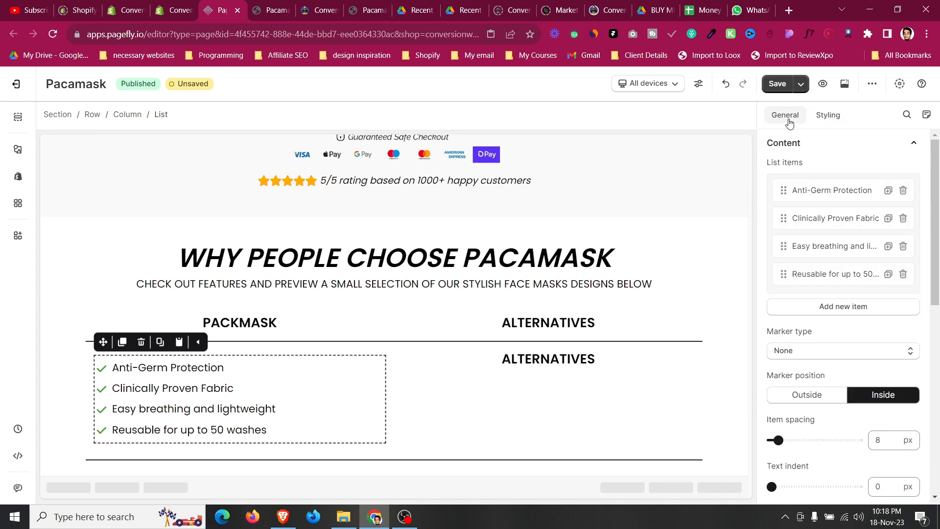
left_click(904, 219)
left_click(904, 219)
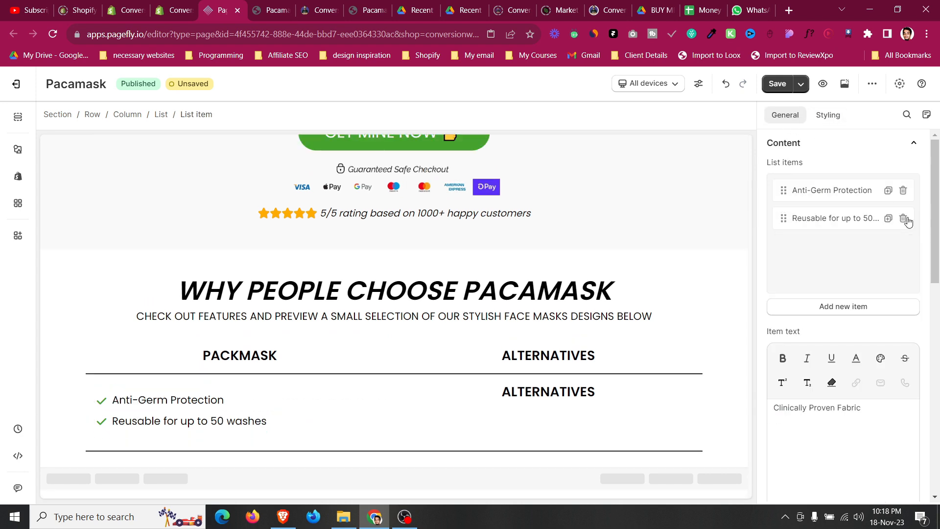
left_click(903, 218)
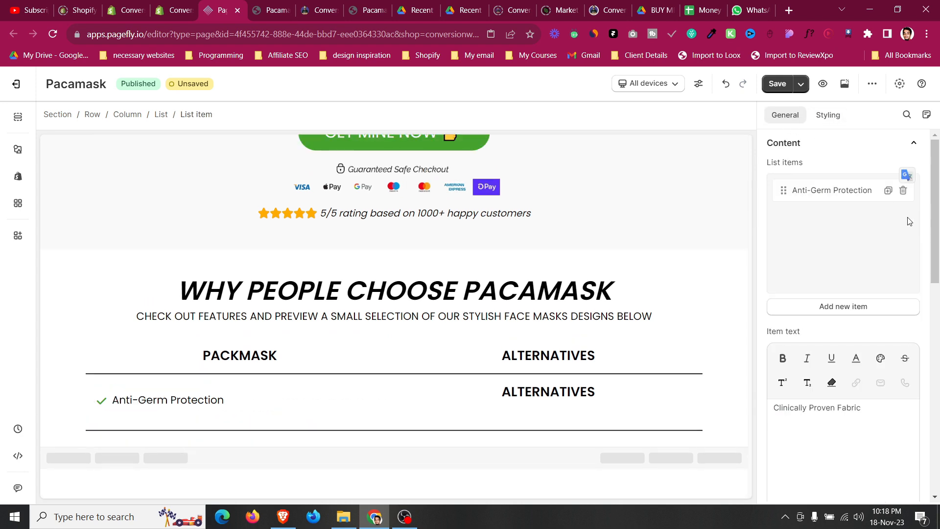
left_click(195, 389)
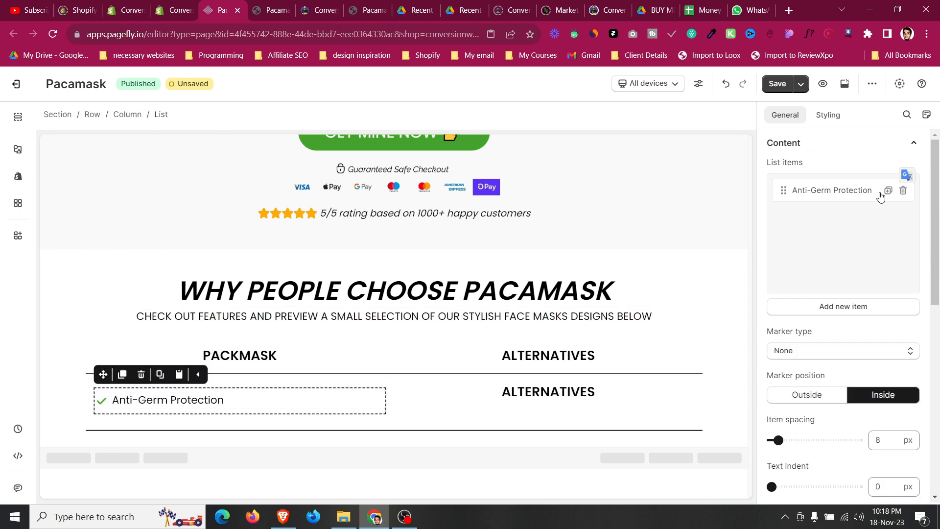
Search the icon library for check and set the list item's icon to Circle-check.
left_click(100, 400)
left_click(834, 209)
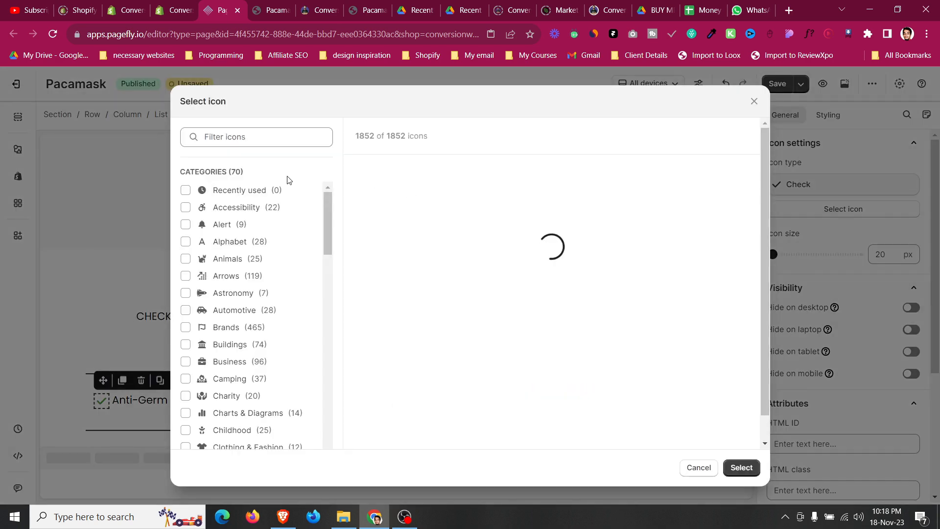
left_click(272, 139)
type("check")
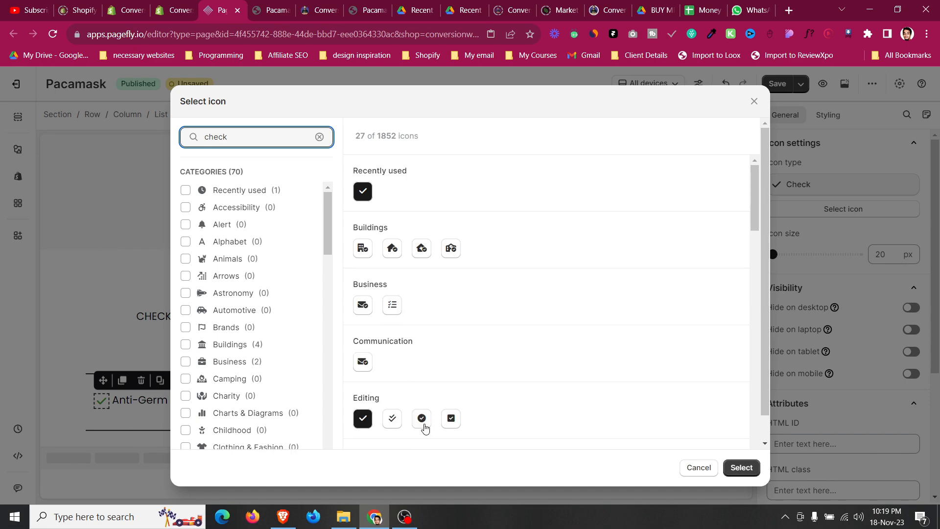
left_click(426, 421)
left_click(742, 467)
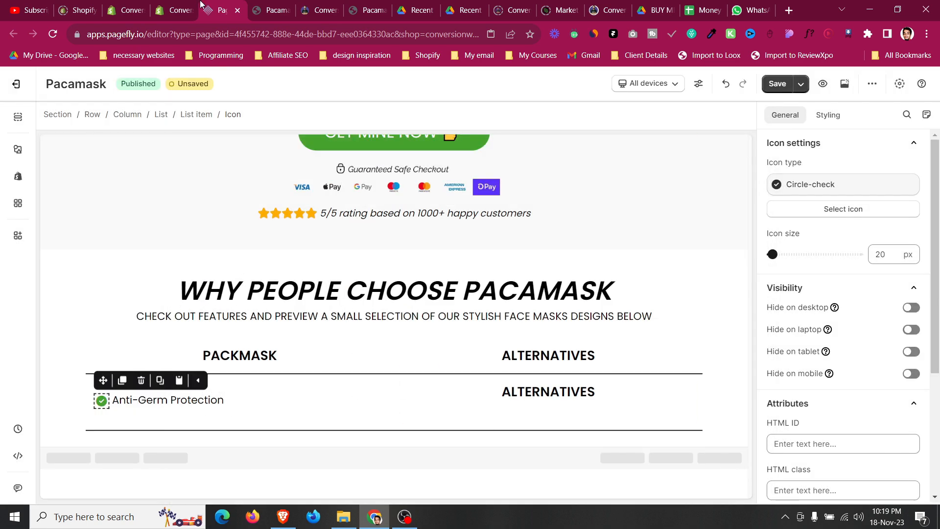
Copy 'Spreads well and non-messy' from the reference table and paste it as the list item's text.
left_click(314, 7)
triple_click(312, 356)
key("ctrl+c")
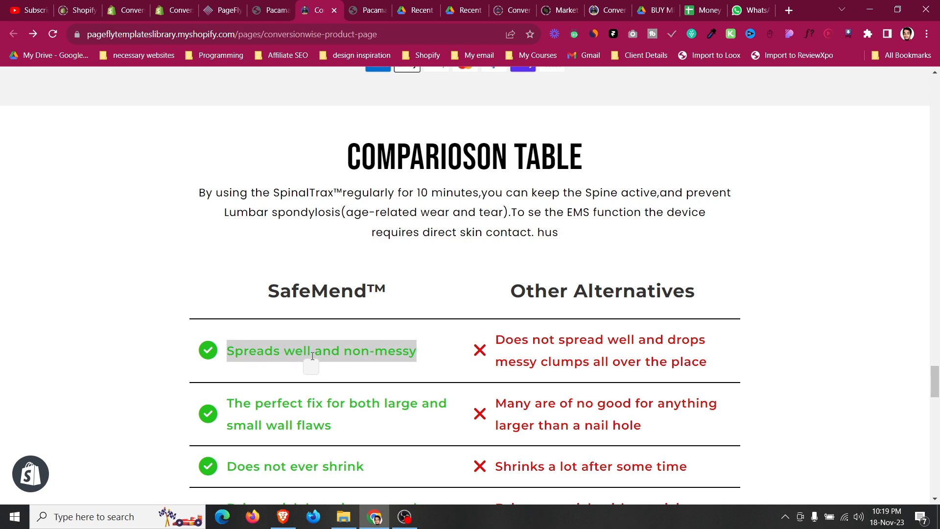
left_click(240, 4)
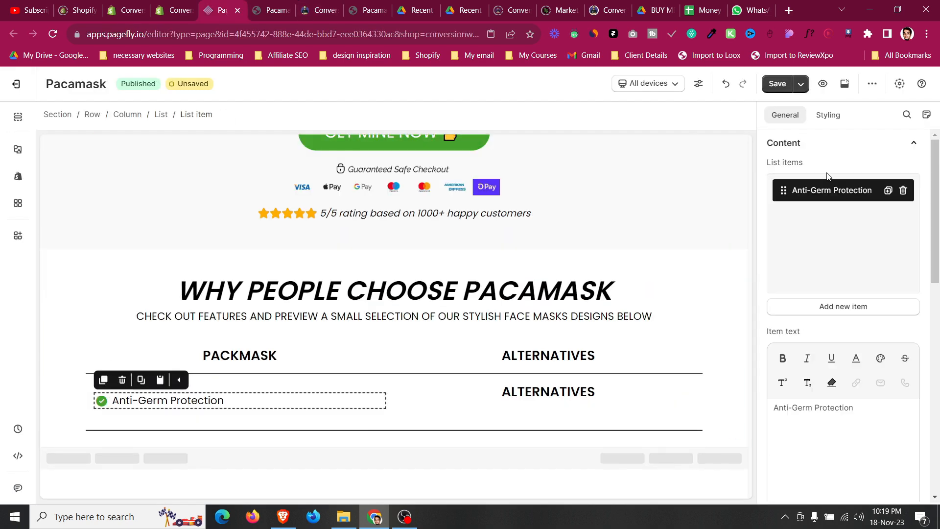
left_click(835, 435)
key("ctrl+a")
key("ctrl+v")
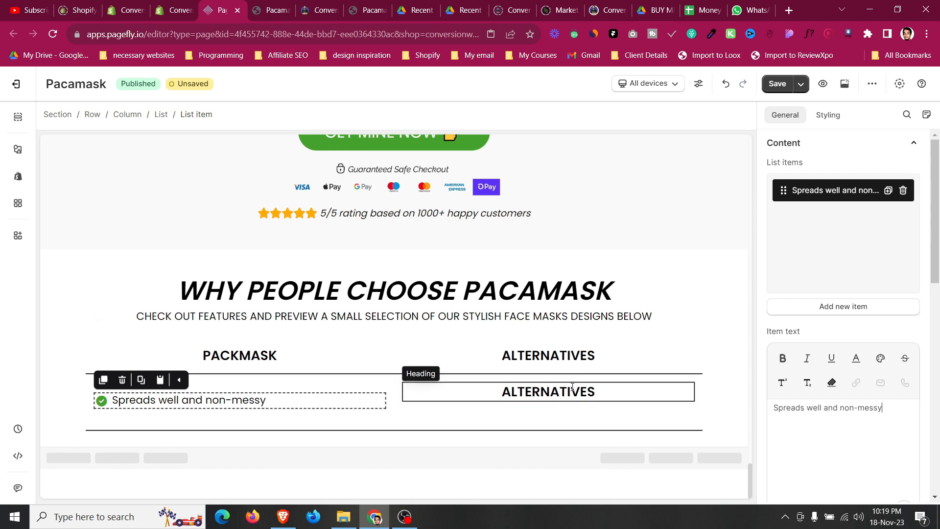
Replace the second row's ALTERNATIVES heading with a copy of the checklist in the right column.
left_click(519, 392)
left_click(448, 369)
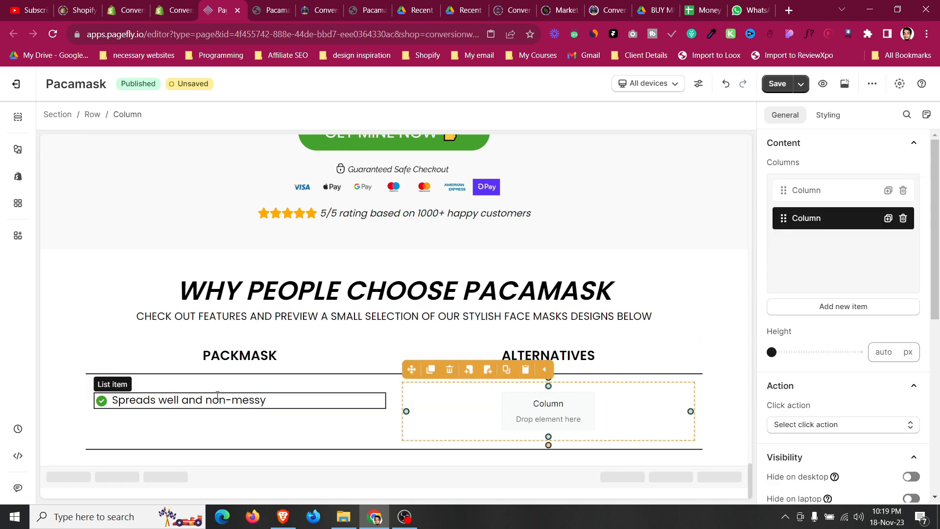
left_click(217, 396)
left_click(122, 373)
left_click_drag(103, 373, 514, 439)
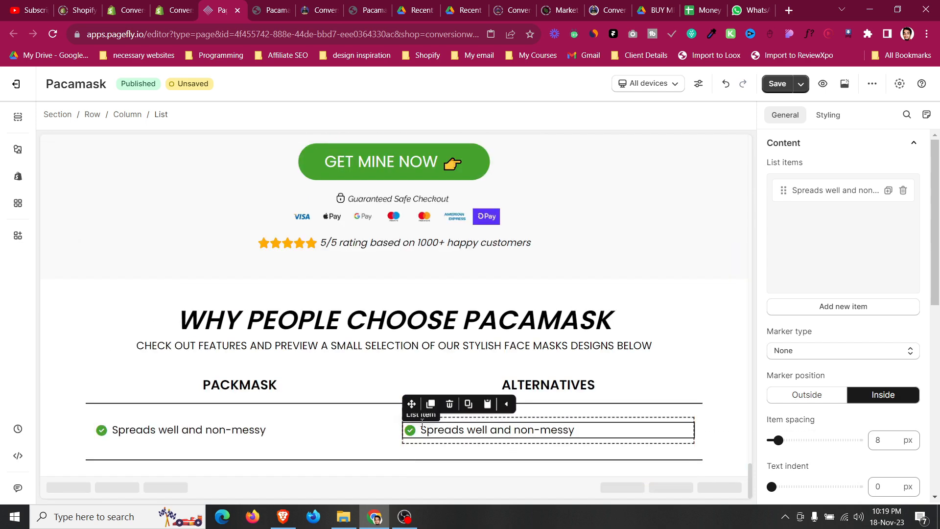
Change the right column item's icon to Circle-xmark.
left_click(409, 430)
left_click(809, 216)
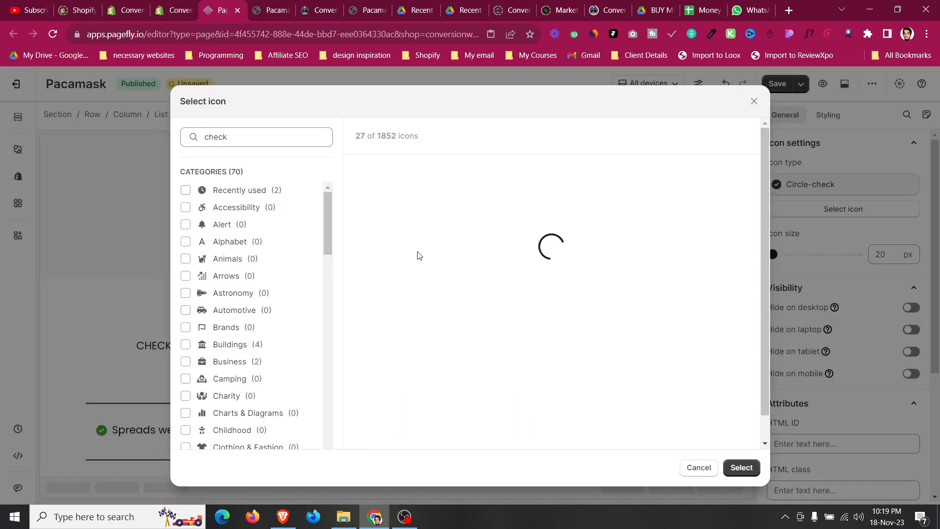
scroll(399, 289, "down", 12)
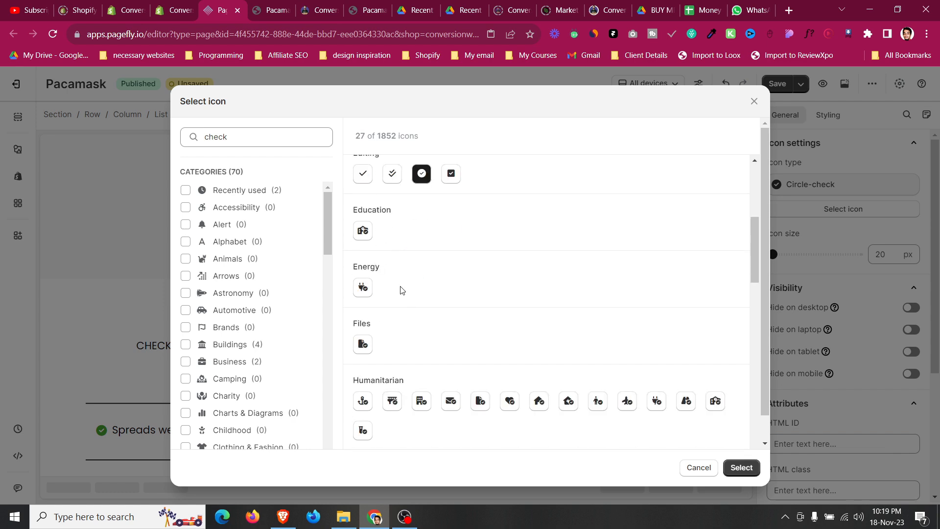
left_click(282, 144)
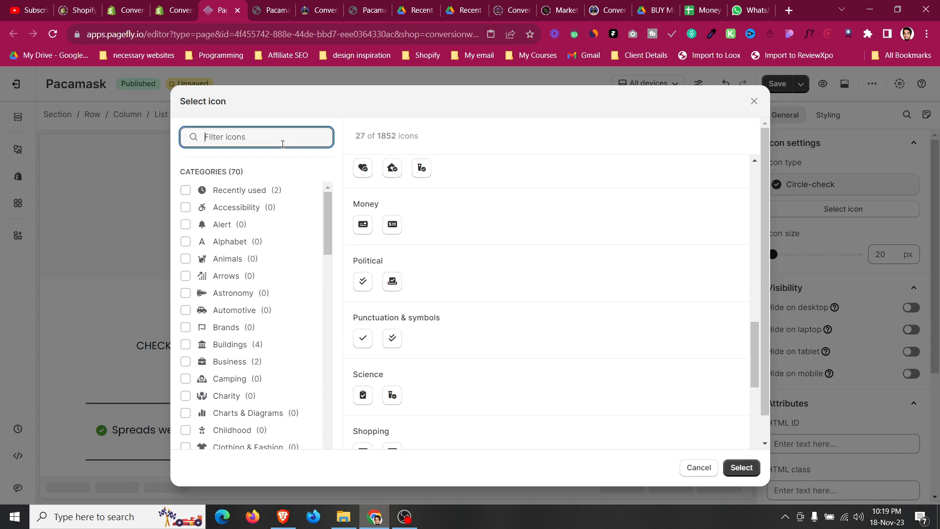
scroll(454, 273, "up", 2)
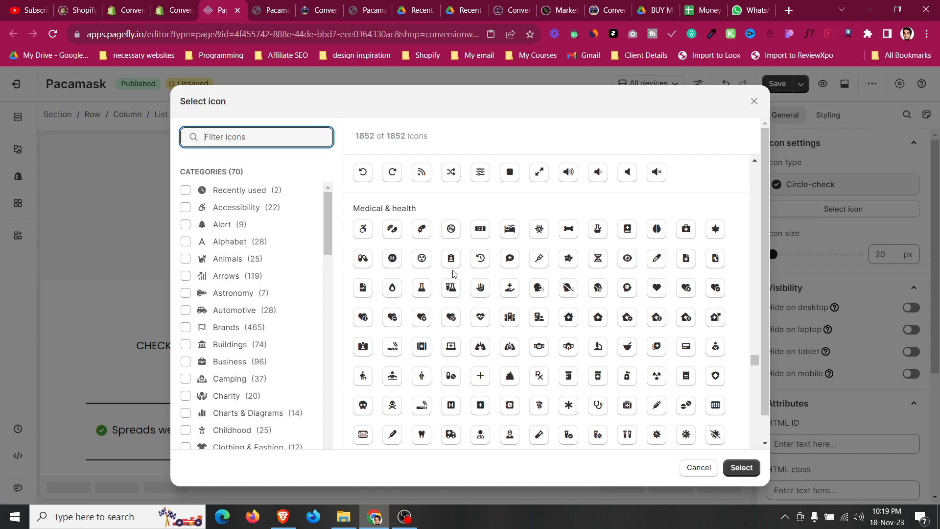
scroll(454, 273, "up", 5)
left_click(449, 277)
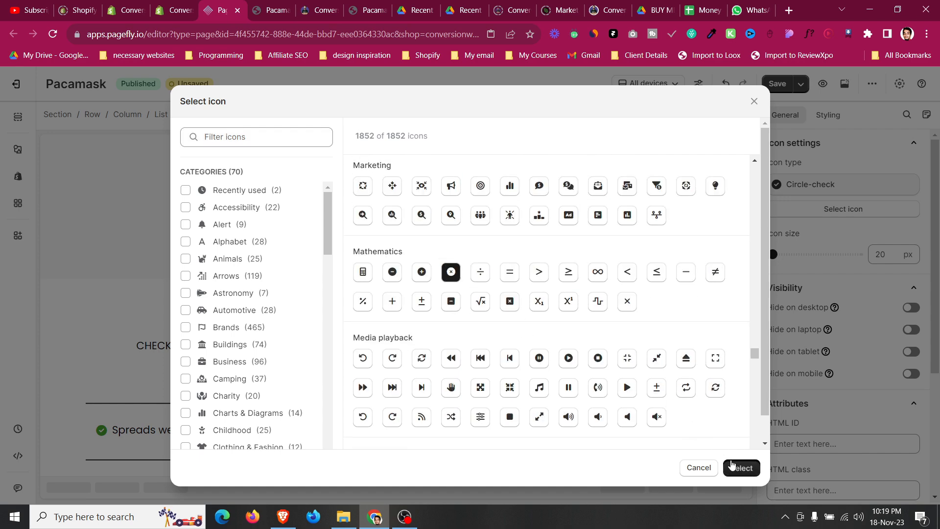
left_click(731, 464)
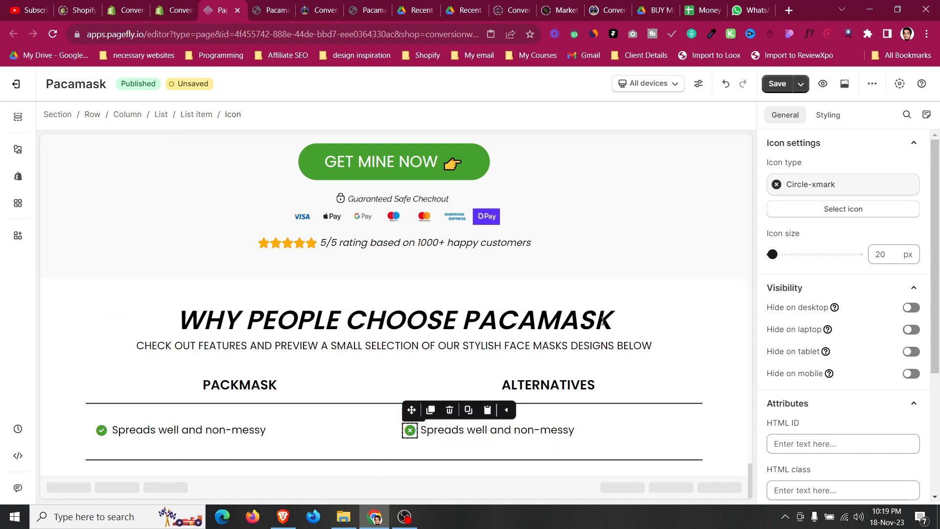
Set the right column's x-mark icon color to red.
left_click(845, 119)
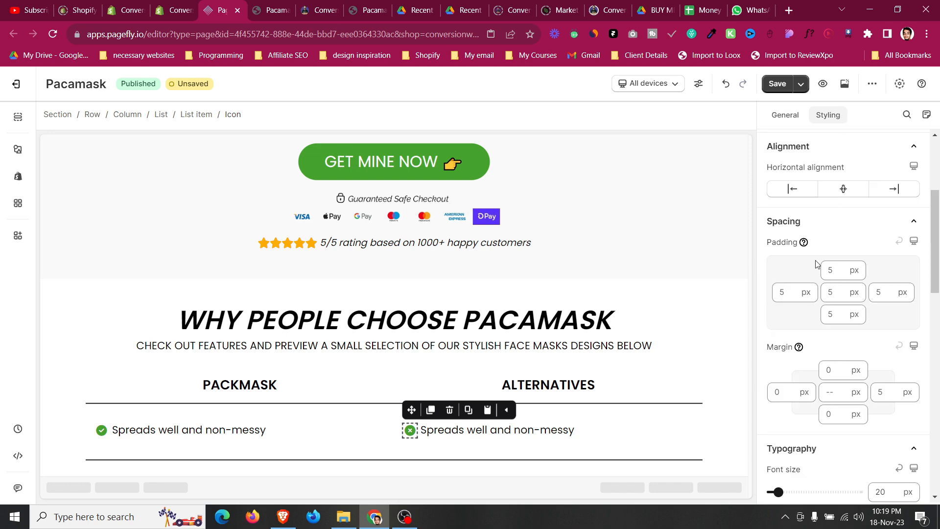
scroll(788, 215, "up", 4)
left_click(778, 297)
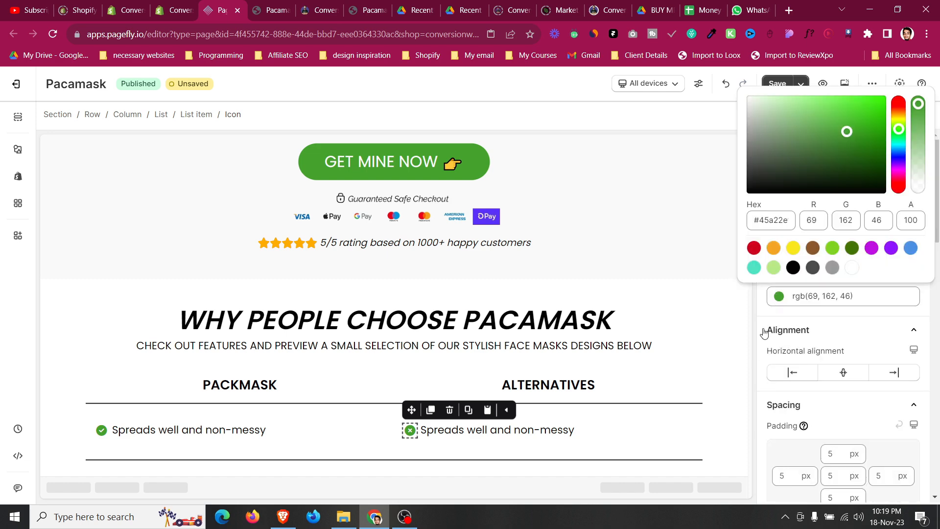
left_click(755, 249)
Copy 'Does not spread well and drops messy clumps all over the place' from the reference table and paste it as the right list item's text.
left_click(271, 6)
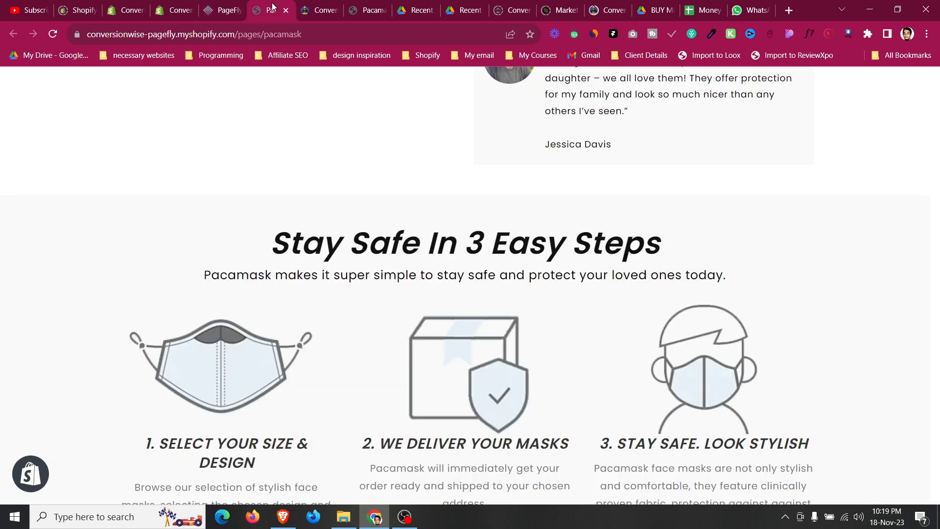
left_click(304, 7)
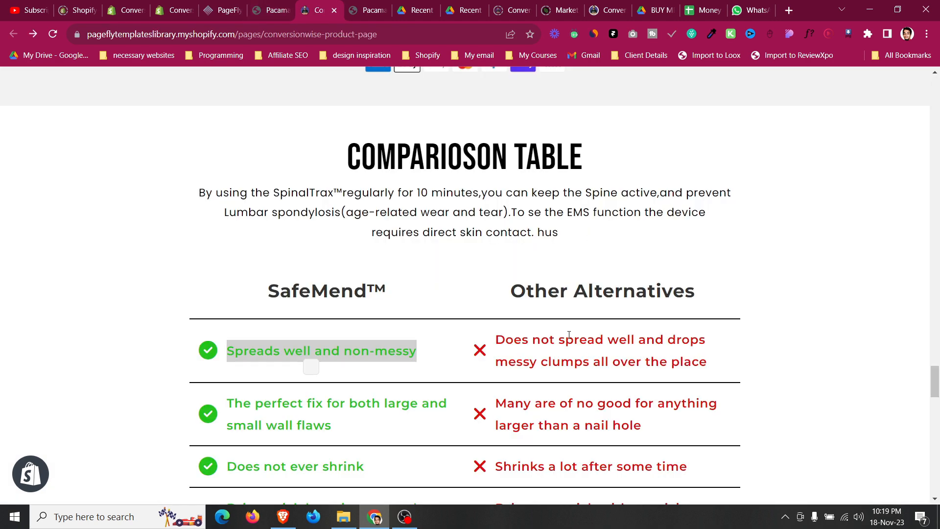
left_click_drag(500, 337, 728, 368)
key("ctrl+c")
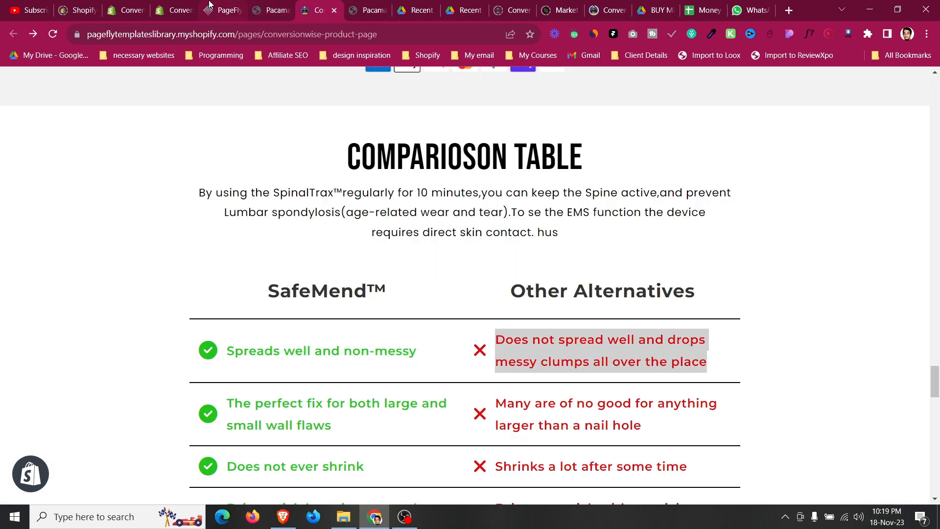
left_click(222, 10)
left_click(489, 430)
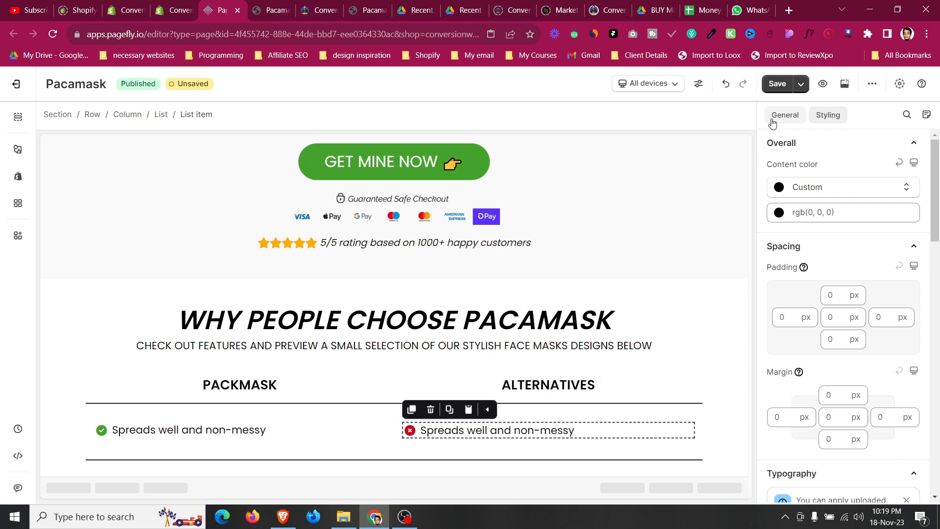
left_click(773, 118)
triple_click(840, 426)
key("ctrl+v")
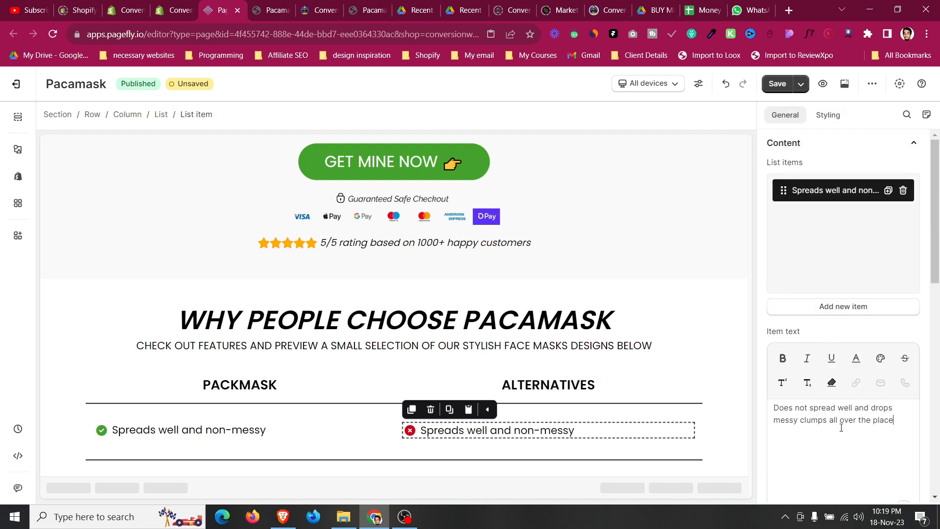
Examine the display style settings of the right list item and its parent list.
left_click(828, 116)
scroll(850, 287, "down", 10)
scroll(887, 392, "down", 1)
scroll(886, 392, "up", 1)
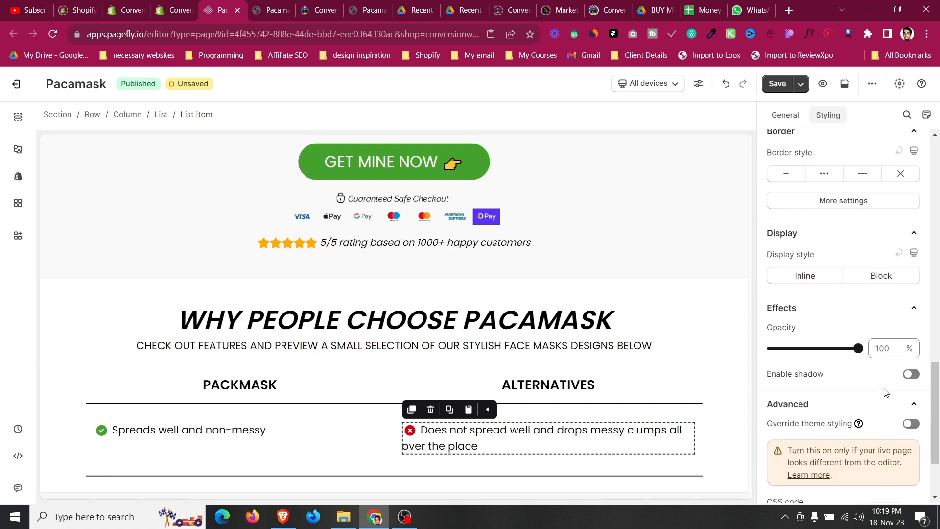
left_click(161, 114)
scroll(903, 336, "down", 10)
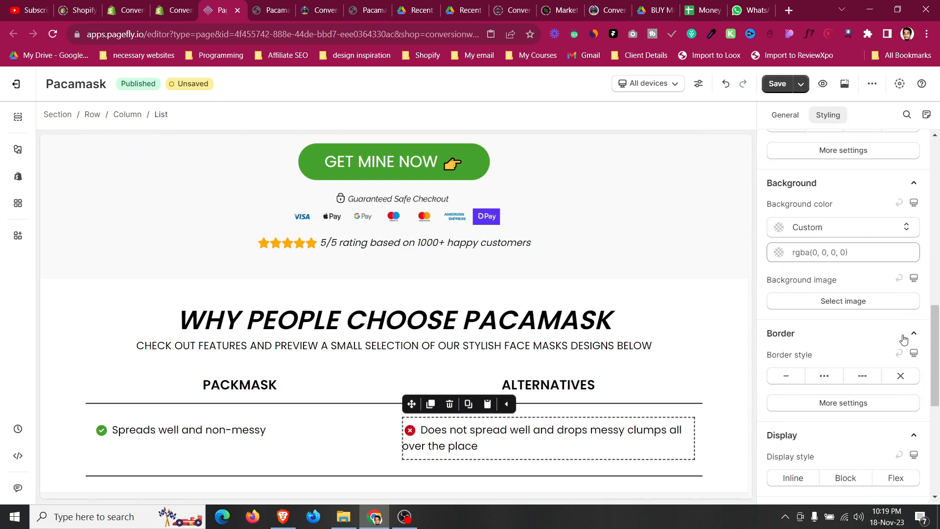
left_click(903, 360)
scroll(903, 360, "down", 4)
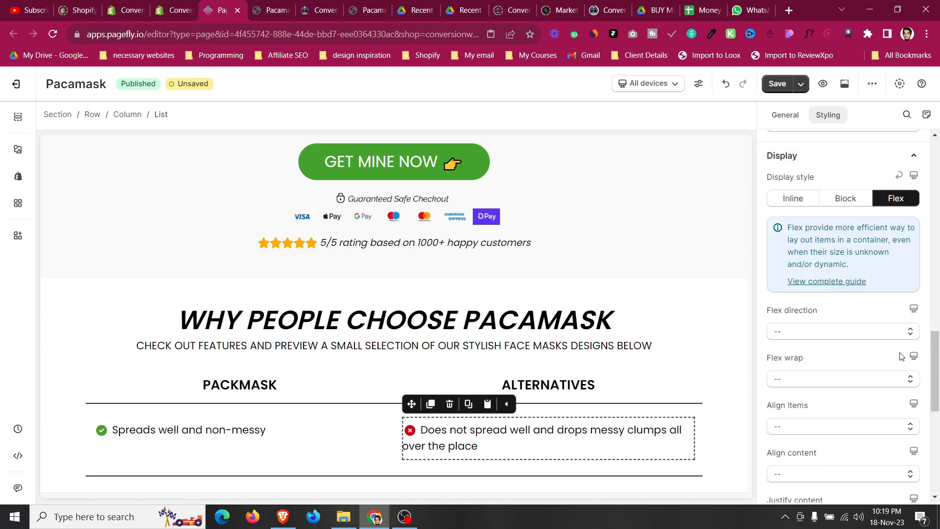
Copy the list's 'display: flex;' CSS and add it to the right list item's CSS code.
left_click(526, 429)
left_click(882, 297)
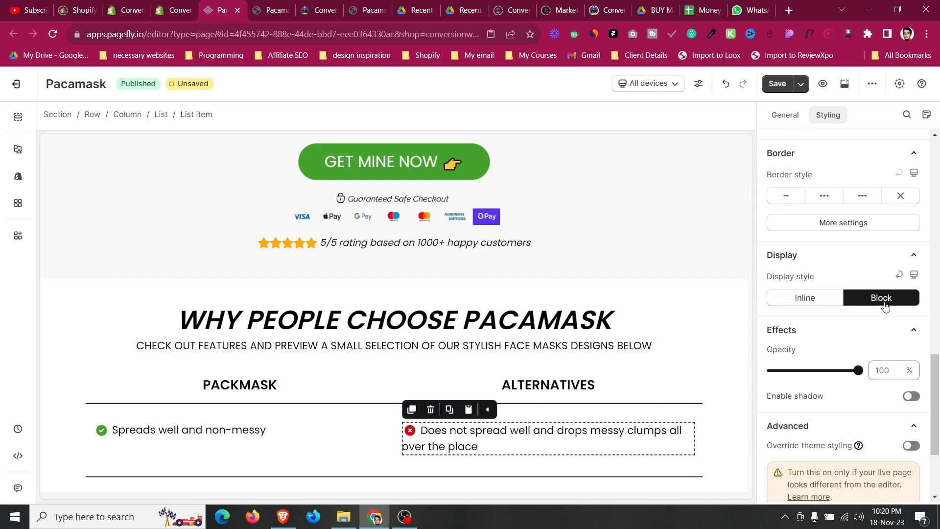
scroll(781, 305, "down", 3)
scroll(589, 354, "down", 6)
left_click(815, 182)
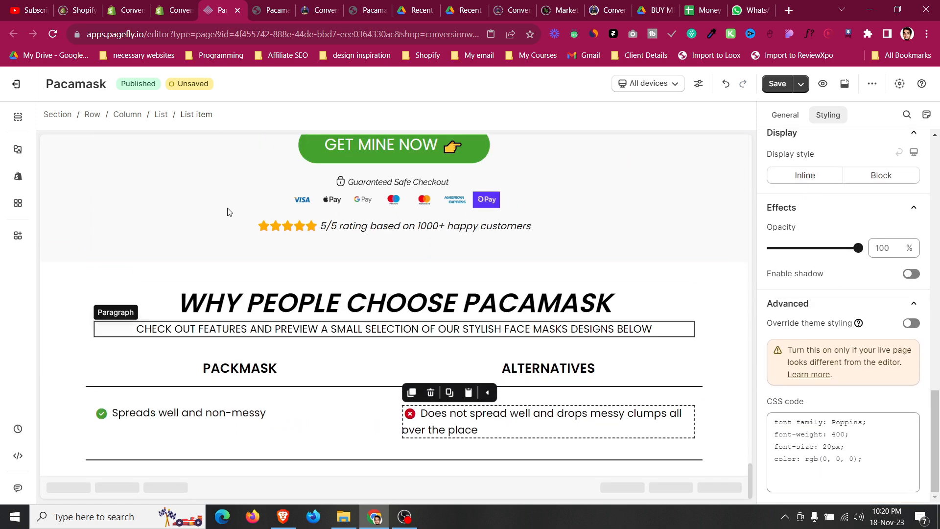
key("Escape")
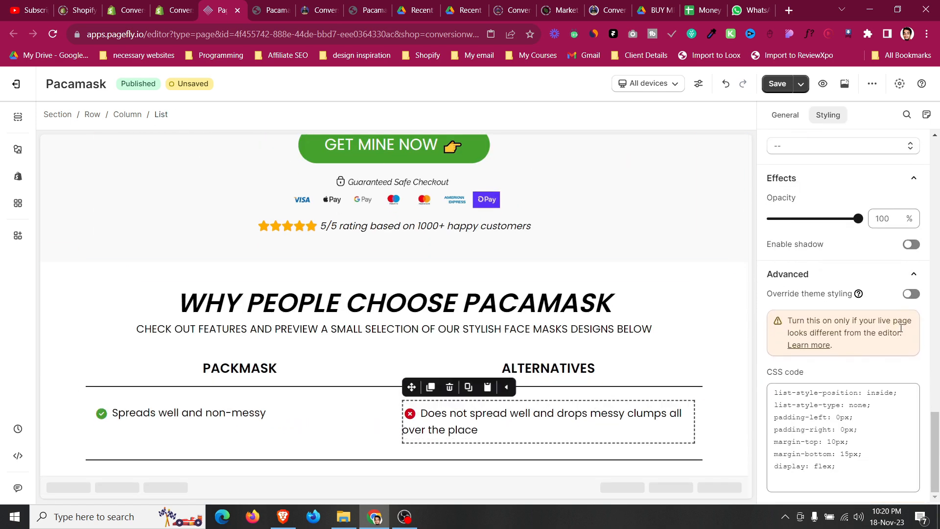
left_click_drag(851, 463, 774, 466)
key("ctrl+c")
left_click(490, 422)
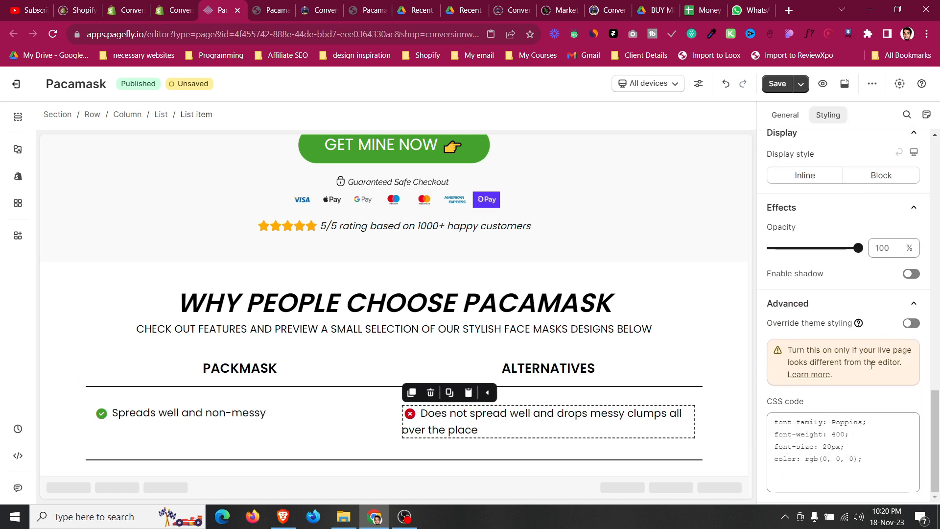
left_click(877, 460)
key("Return")
key("ctrl+v")
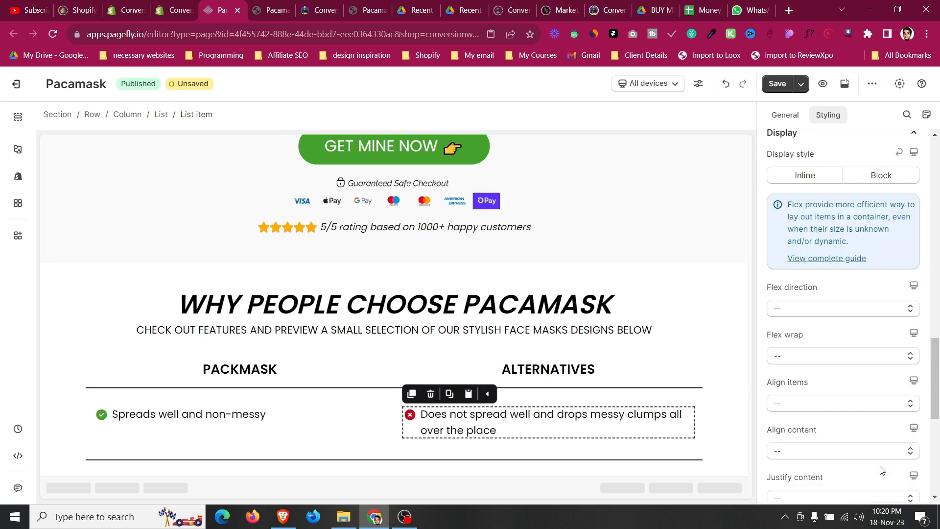
Set the comparison row's content position to middle center.
left_click(234, 400)
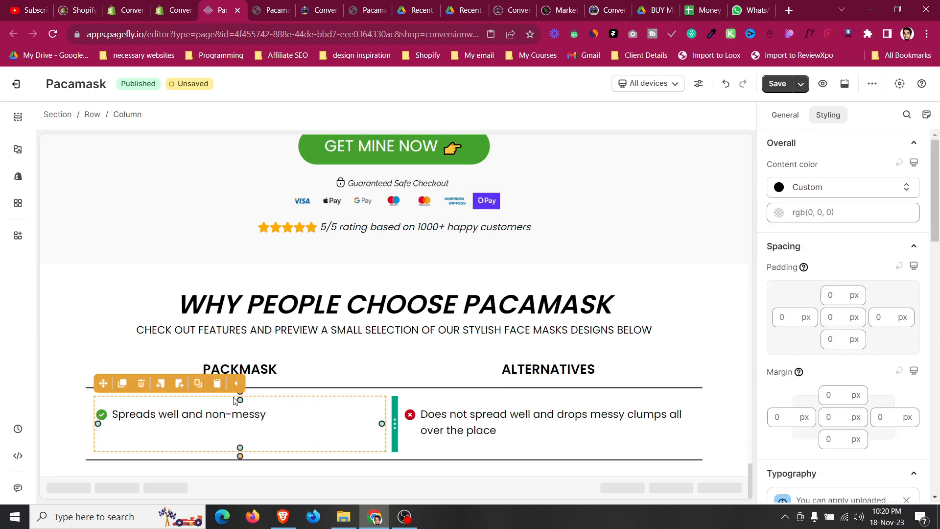
left_click(91, 405)
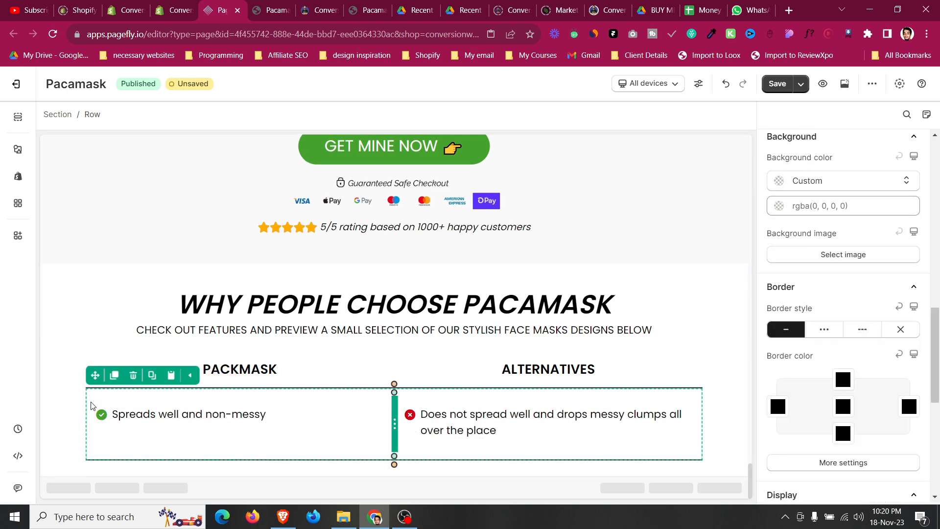
left_click(784, 116)
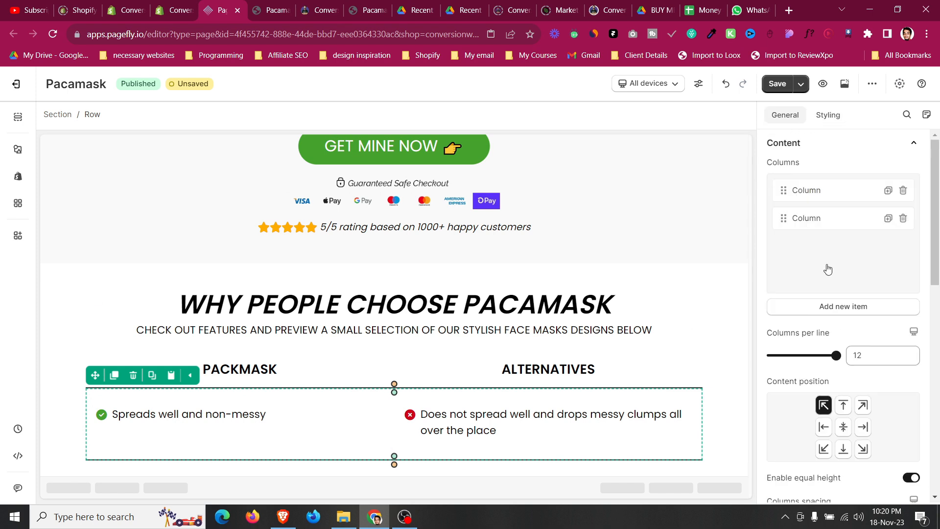
left_click(843, 427)
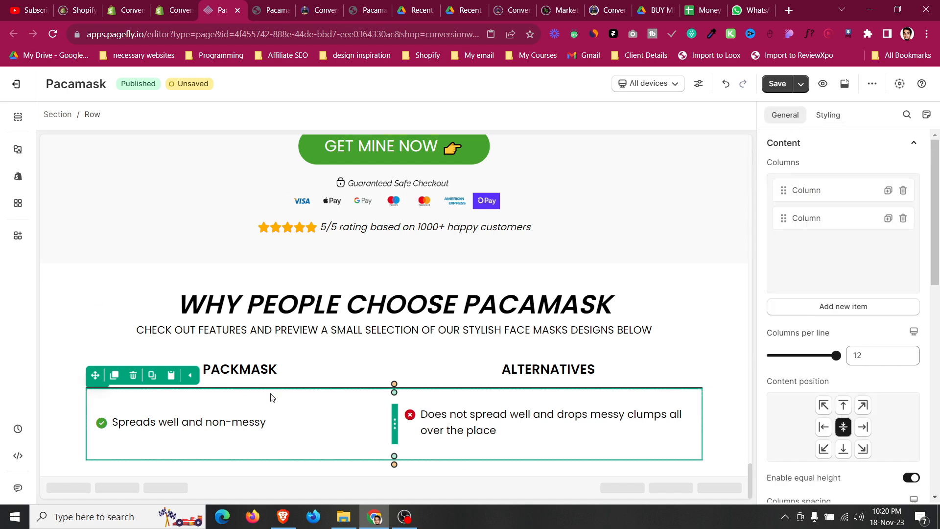
Set the comparison rows' columns spacing to 0 px.
scroll(845, 351, "down", 6)
left_click_drag(811, 221, 769, 219)
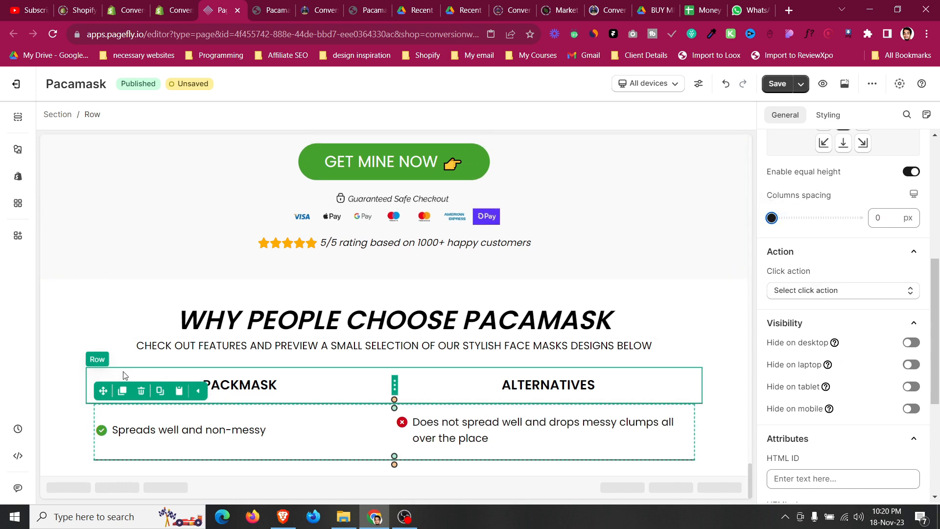
key("ctrl+z")
left_click_drag(814, 217, 703, 204)
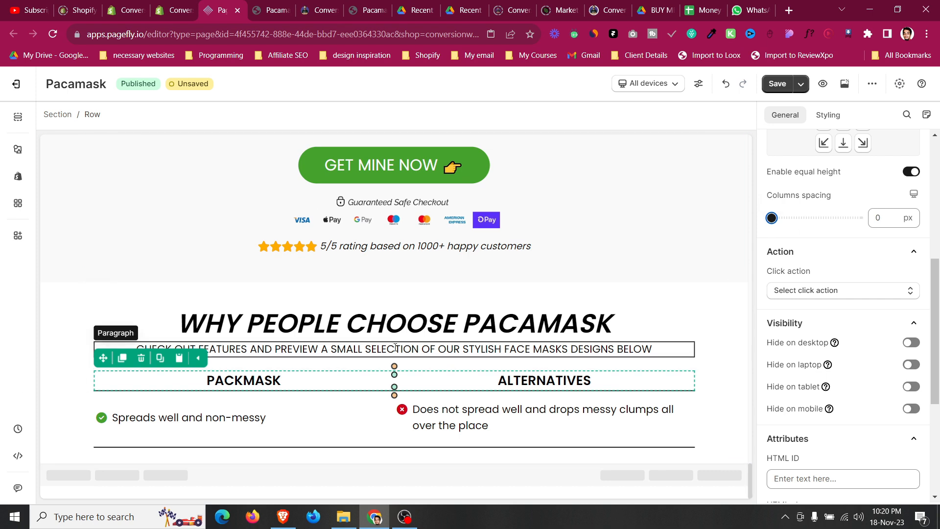
Set the subheading paragraph's bottom margin to 20 px.
left_click(313, 352)
left_click(832, 118)
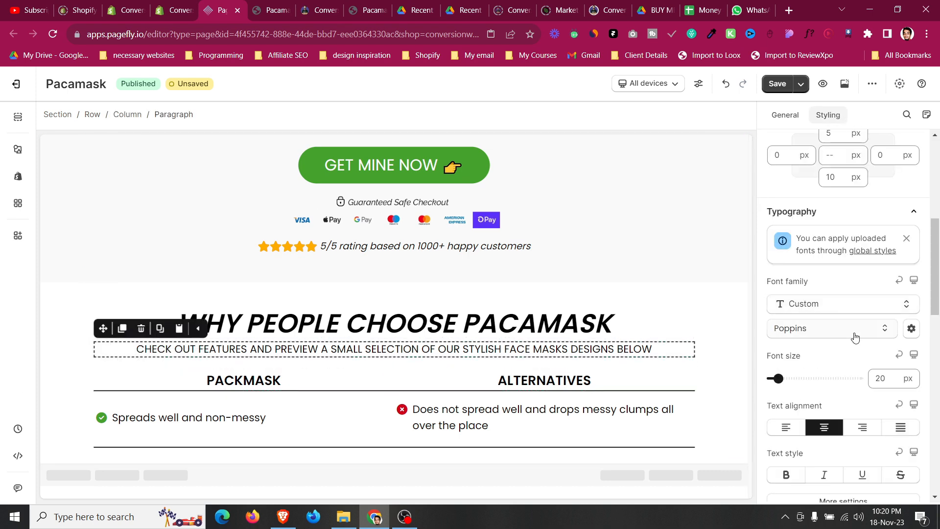
left_click(827, 182)
key("Up")
key("Up")
key("Up")
key("Up")
key("Up")
key("Up")
key("Up")
key("Up")
key("Up")
key("Up")
key("Up")
key("Up")
key("Up")
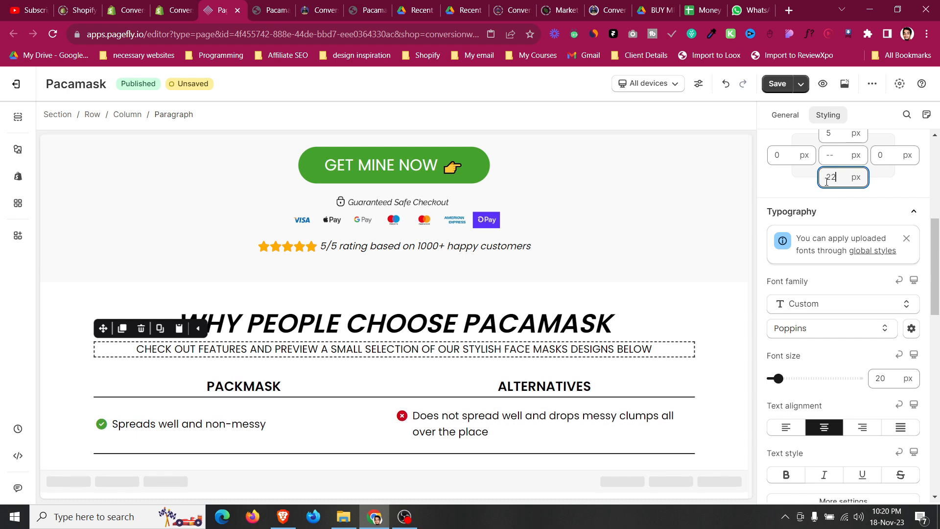
key("Down")
key("Down")
key("Down")
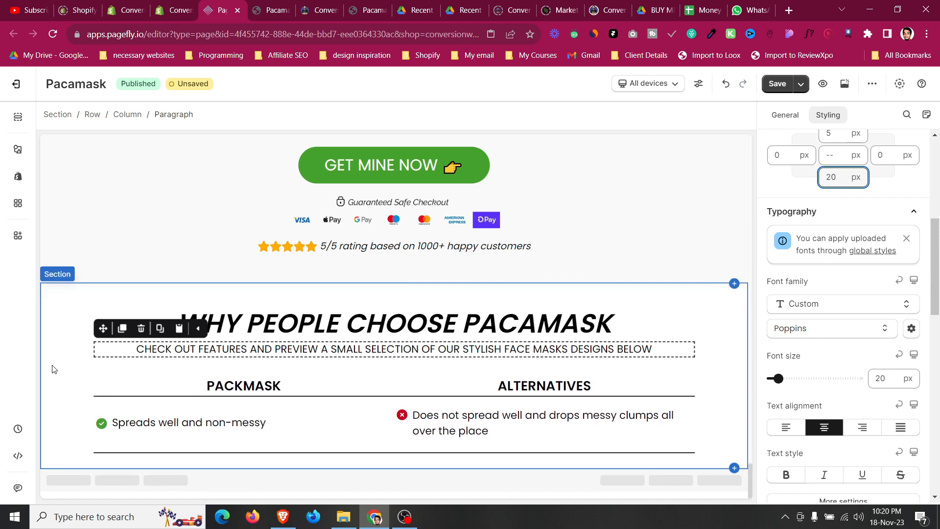
Set the PACKMASK/ALTERNATIVES heading row's bottom padding to 6 px.
left_click(159, 385)
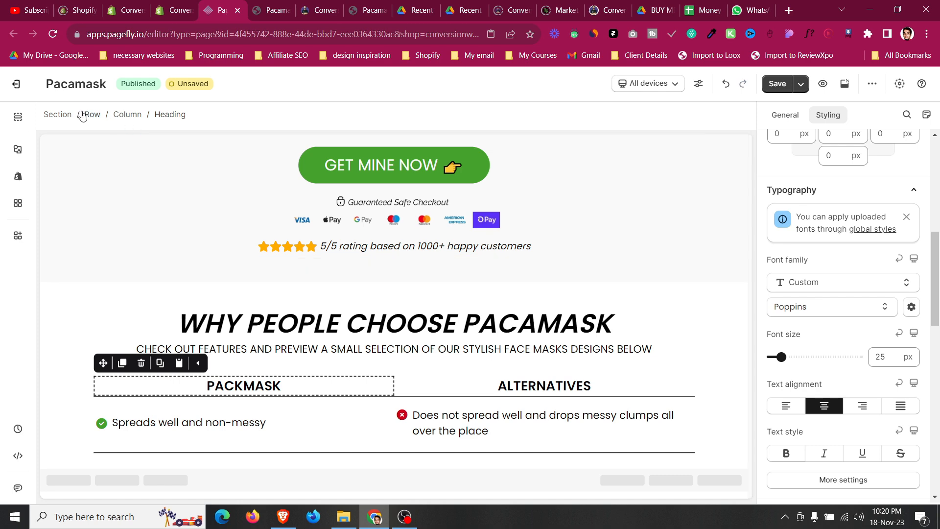
left_click(83, 115)
scroll(854, 296, "up", 10)
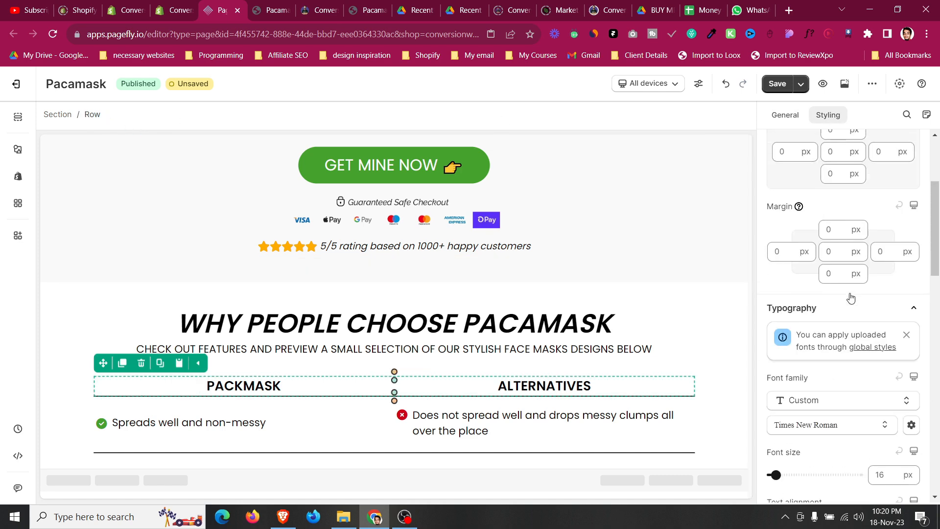
key("Up")
key("Up")
key("Up")
key("Up")
key("Up")
key("Up")
key("Up")
key("Up")
key("Up")
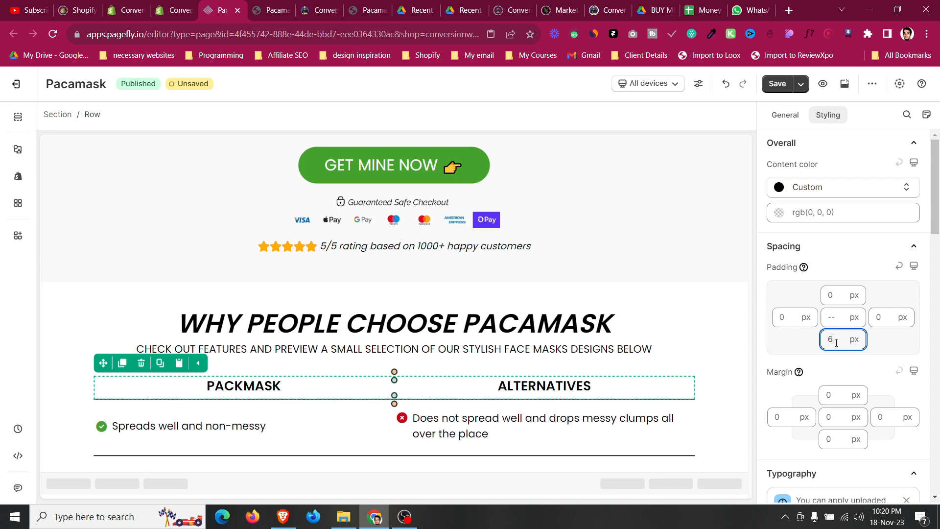
Switch the editor preview to Mobile.
left_click(203, 412)
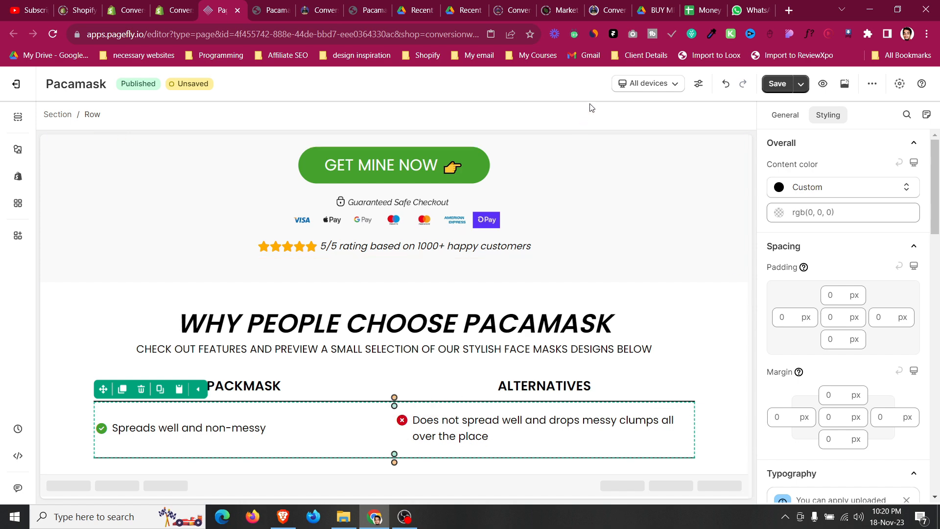
left_click(648, 83)
left_click(647, 176)
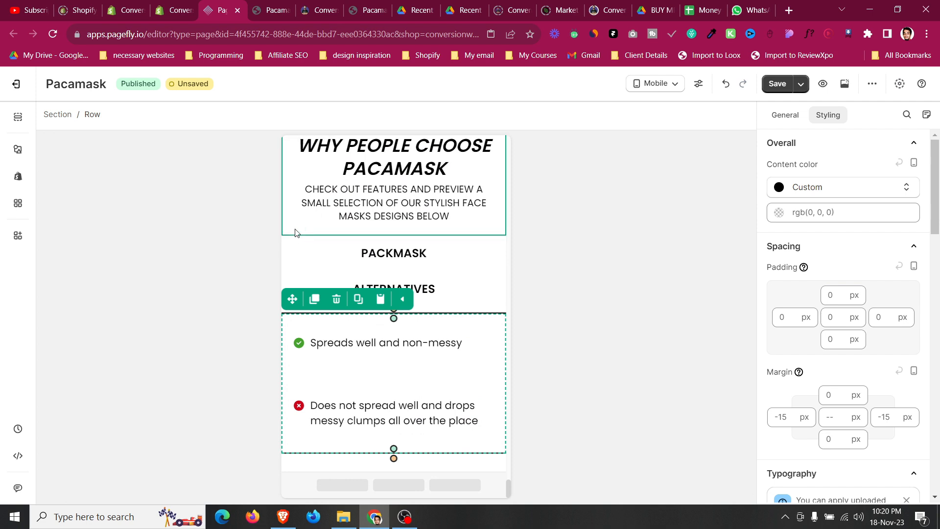
Set the heading row to 2 columns per line on mobile.
left_click(797, 118)
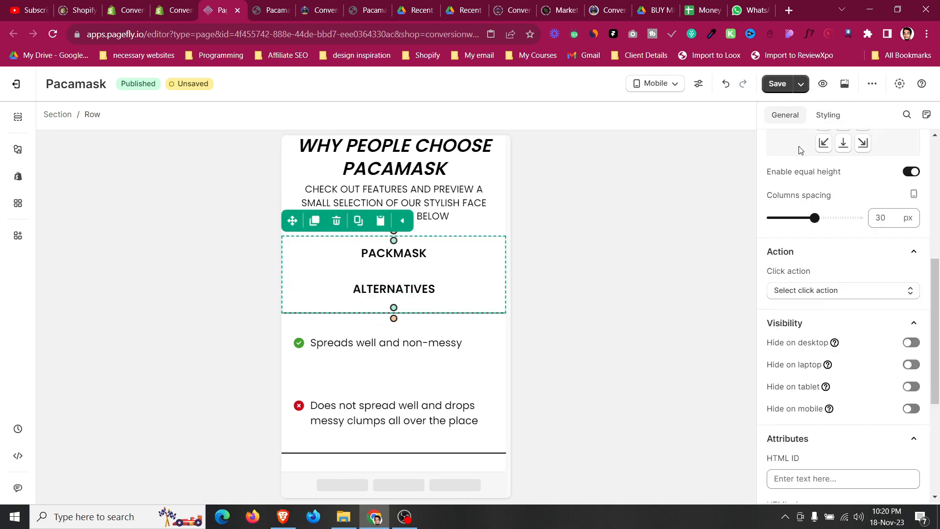
scroll(808, 237, "up", 5)
left_click(773, 356)
left_click_drag(781, 359, 730, 325)
scroll(786, 365, "down", 3)
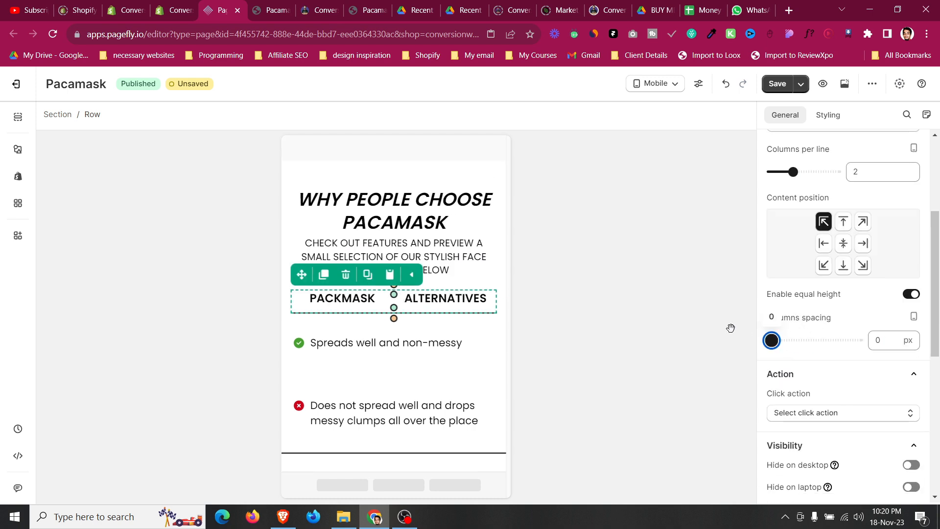
Set the checklist row to 2 columns per line with 0 px columns spacing on mobile.
left_click(381, 292)
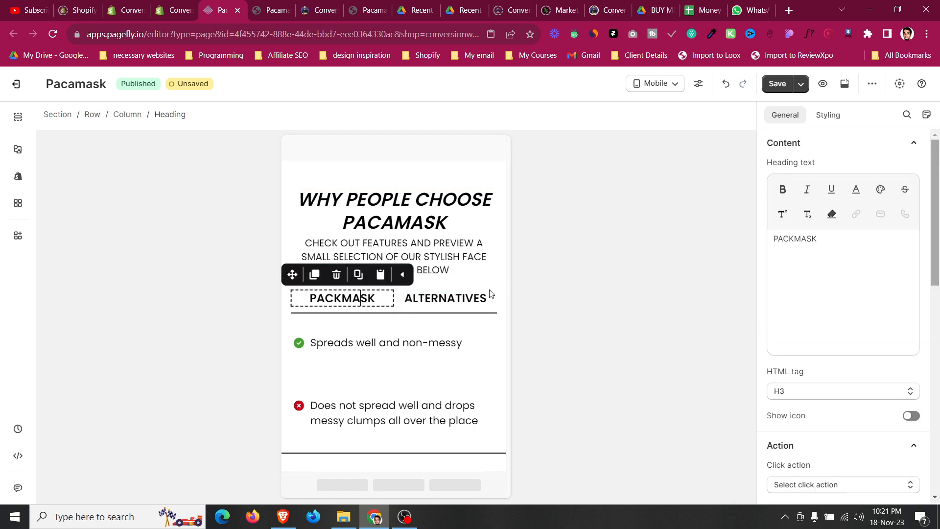
left_click(317, 328)
left_click(91, 115)
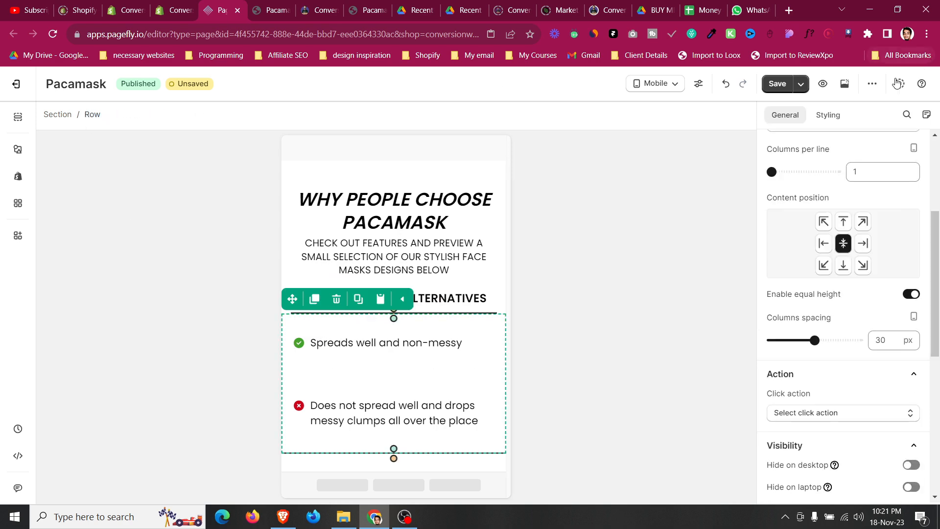
scroll(814, 262, "up", 4)
left_click_drag(771, 355, 793, 355)
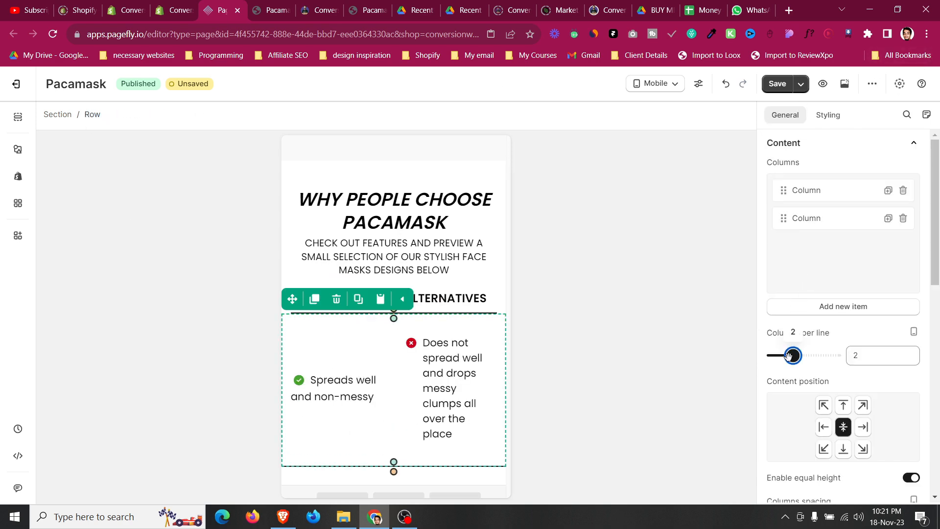
scroll(824, 255, "down", 8)
left_click_drag(814, 156, 667, 153)
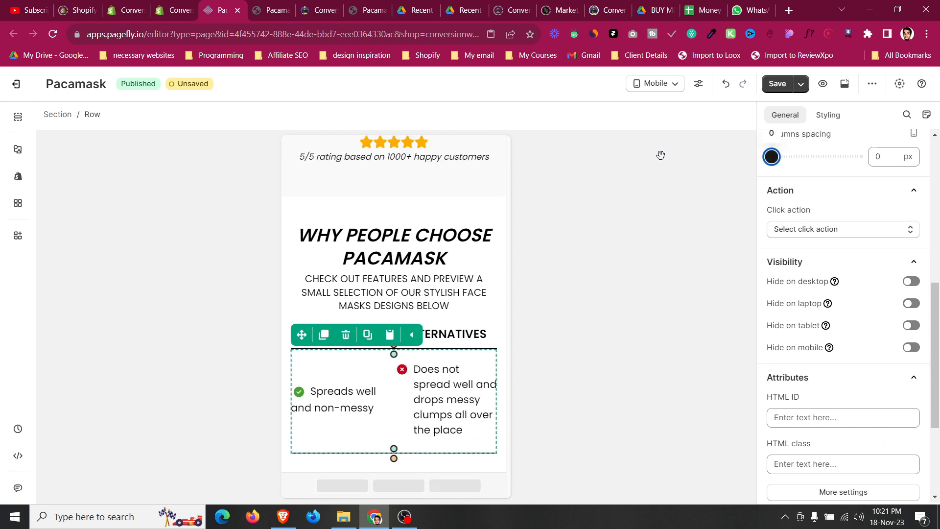
Compare the mobile comparison table with the reference template's comparison table layout.
left_click(438, 414)
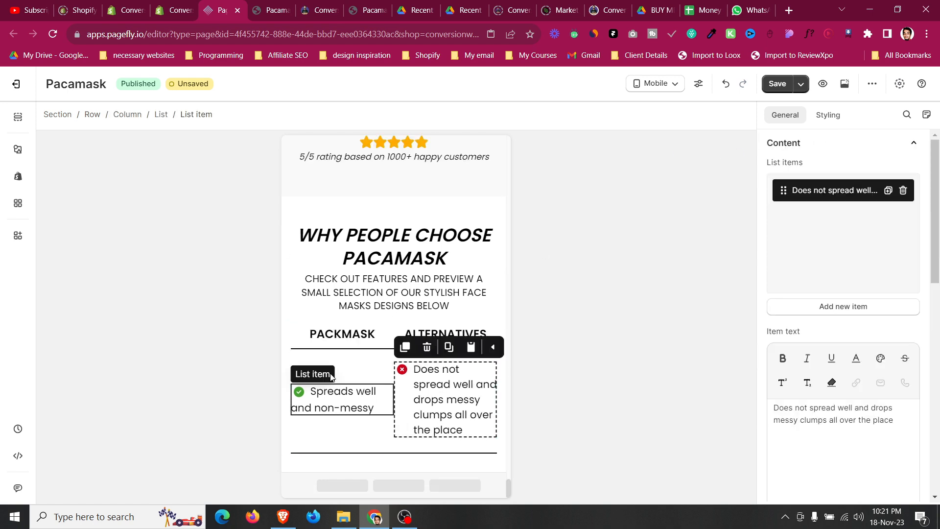
left_click(335, 361)
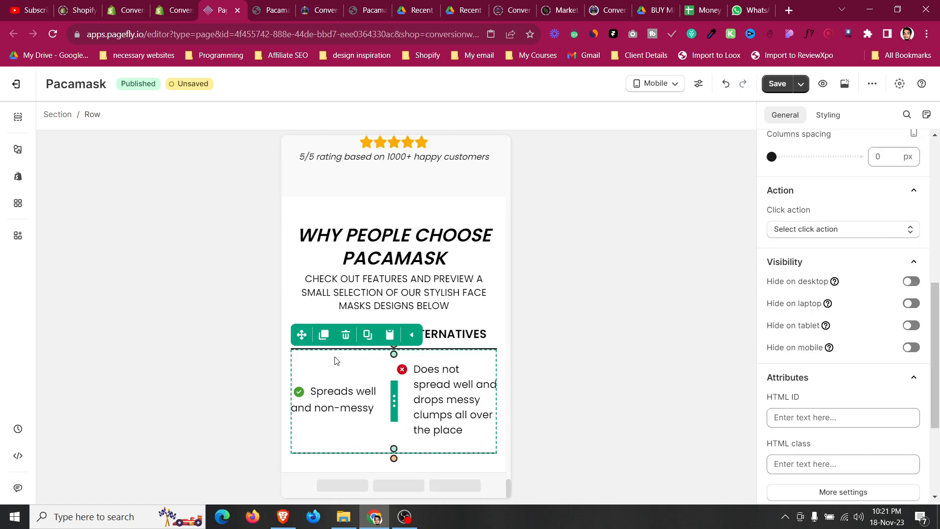
left_click(282, 354)
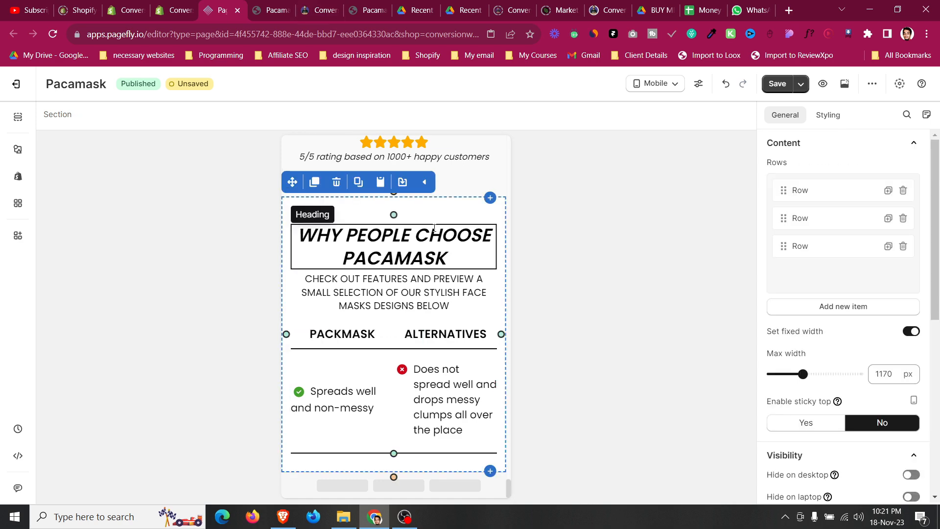
left_click(269, 4)
left_click(305, 4)
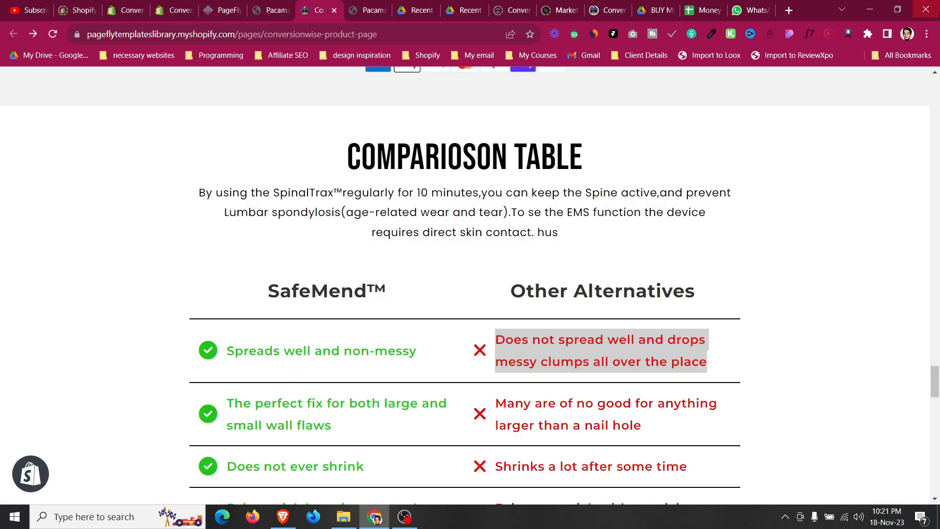
left_click(897, 10)
scroll(421, 306, "down", 15)
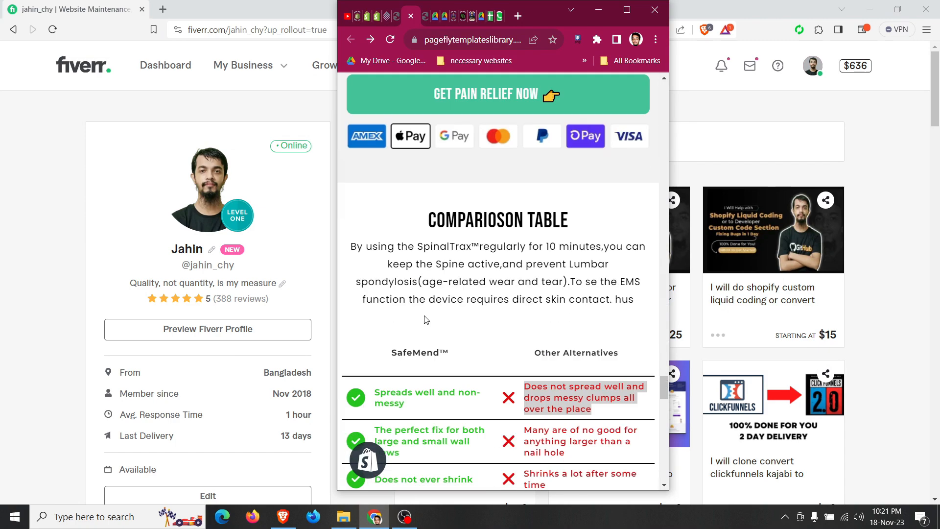
scroll(473, 240, "up", 2)
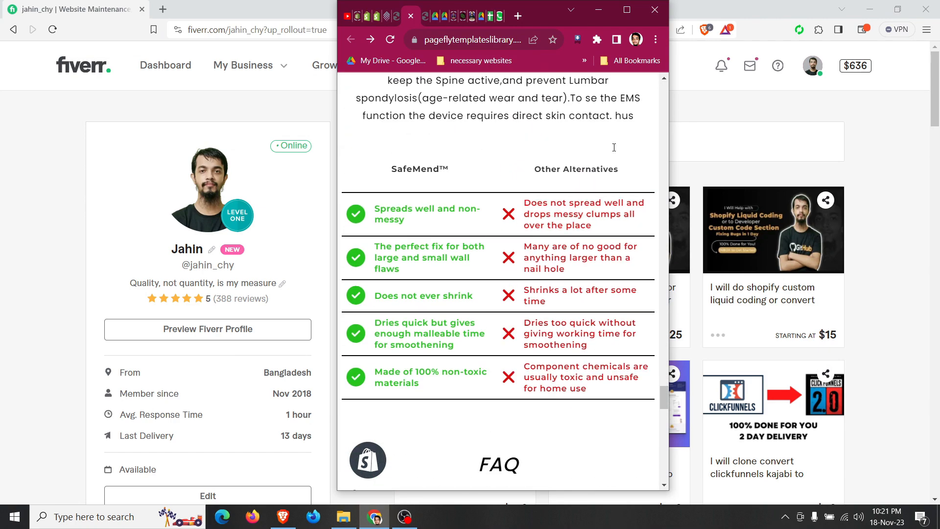
left_click(634, 15)
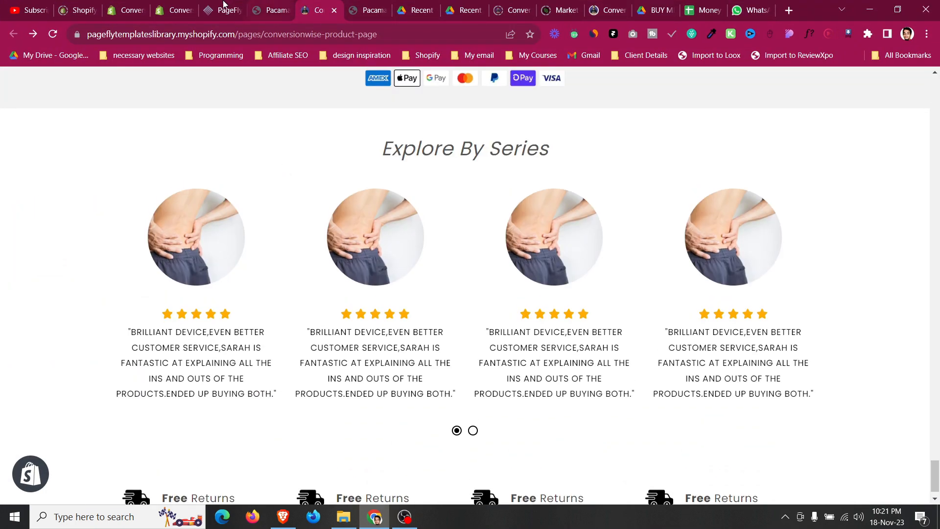
left_click(223, 5)
Set the alternatives list item's font size to 14 px on mobile.
left_click(438, 367)
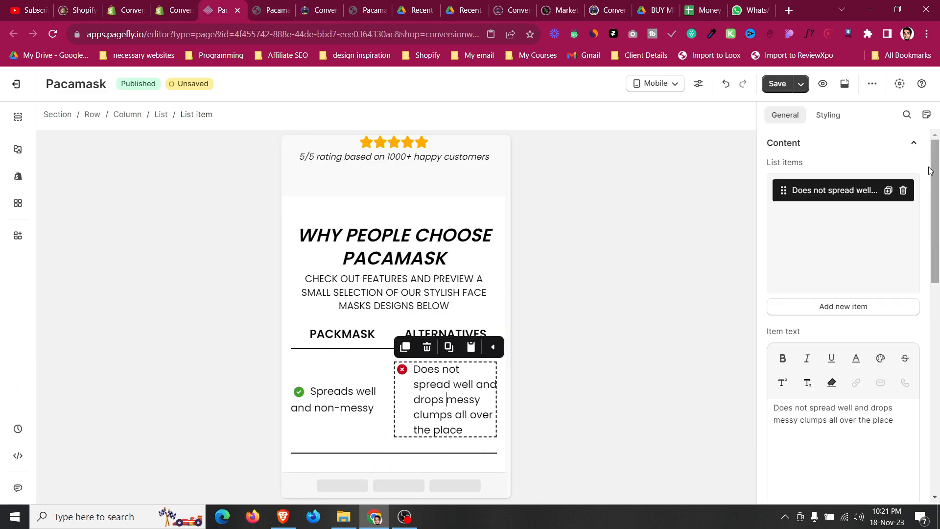
left_click(828, 114)
scroll(835, 267, "up", 9)
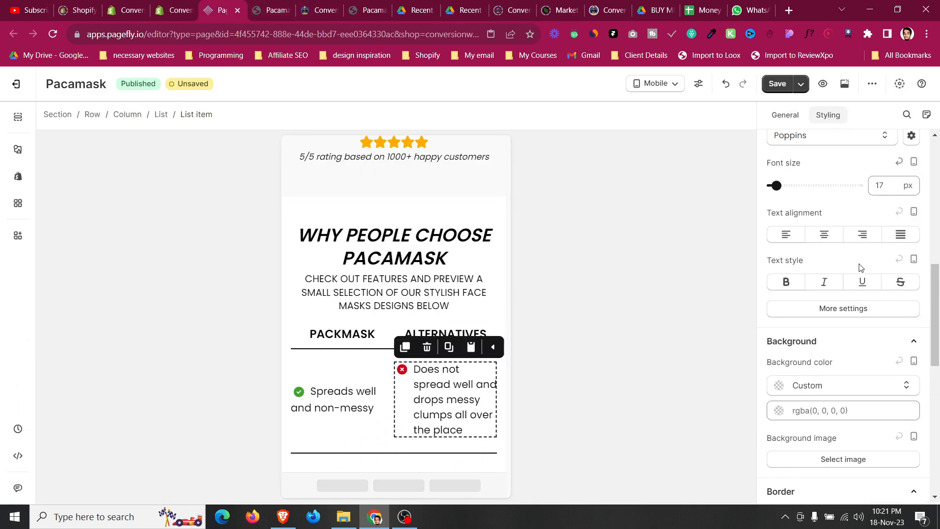
double_click(881, 277)
type("14")
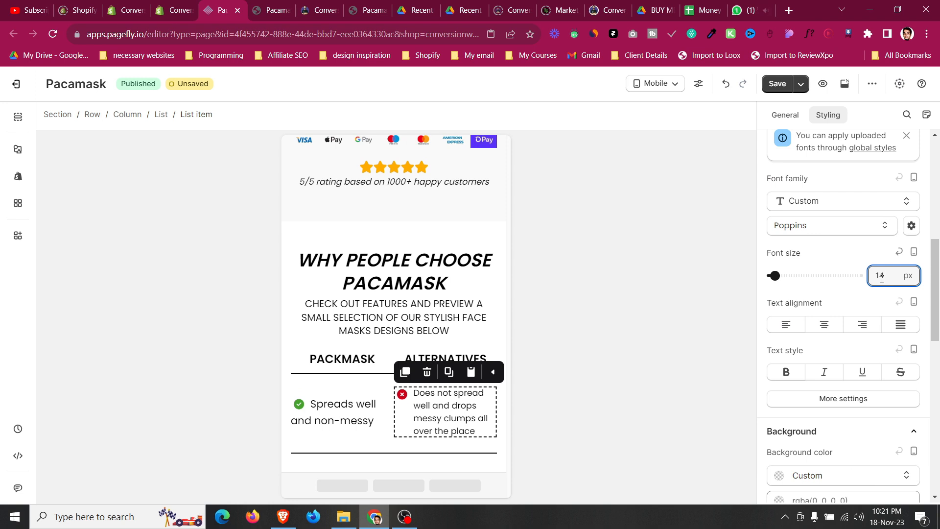
Set the PACKMASK list item's font size to 13 px on mobile.
left_click(343, 411)
double_click(882, 275)
type("14")
key("Down")
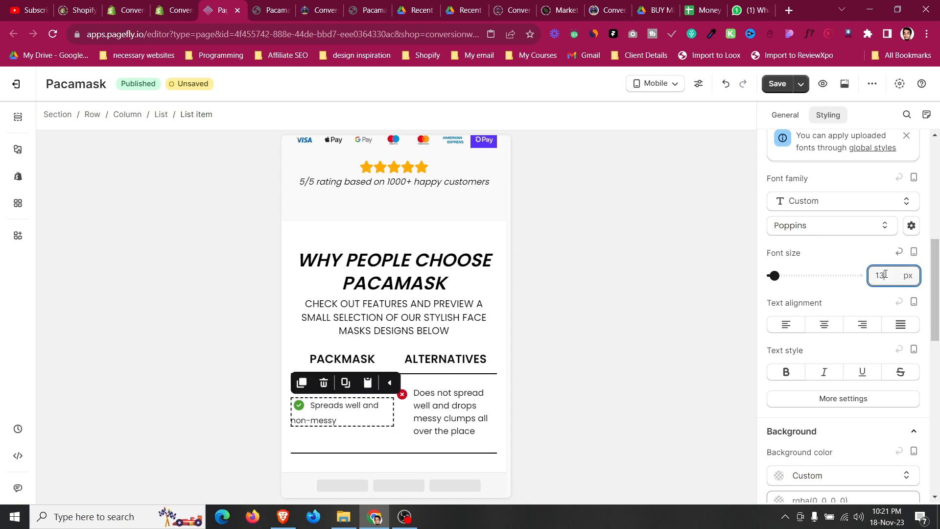
For all devices, delete the display: flex rule from the alternatives list item's CSS code and paste new CSS.
left_click(435, 413)
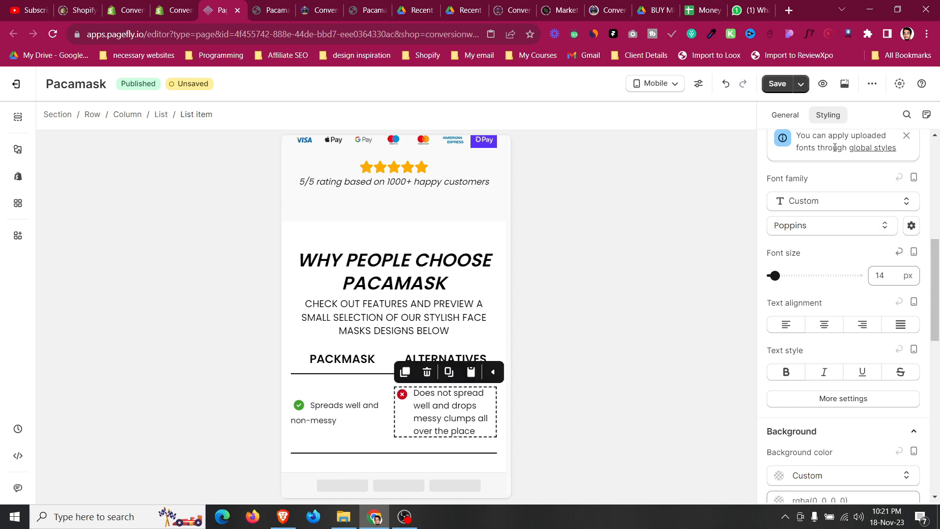
left_click(656, 84)
left_click(657, 108)
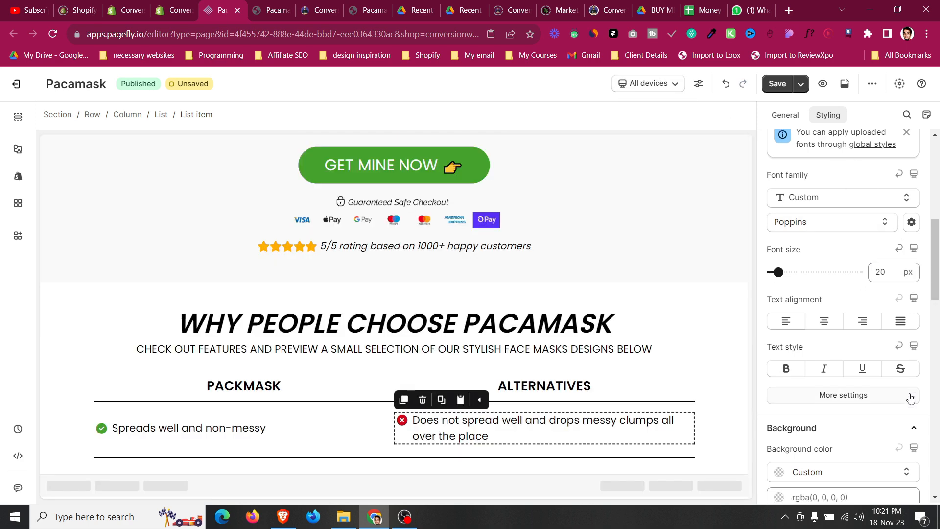
scroll(890, 422, "down", 5)
scroll(890, 422, "down", 4)
triple_click(829, 458)
key("ctrl+c")
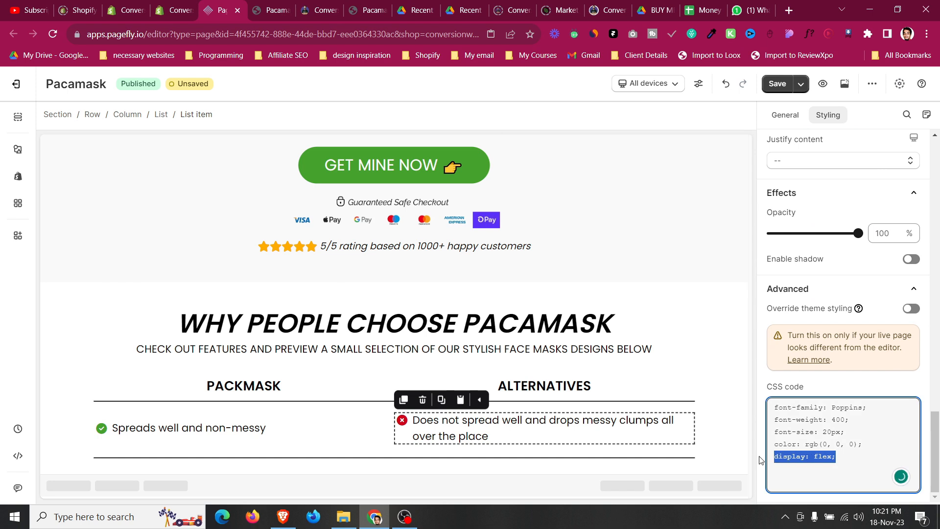
key("BackSpace")
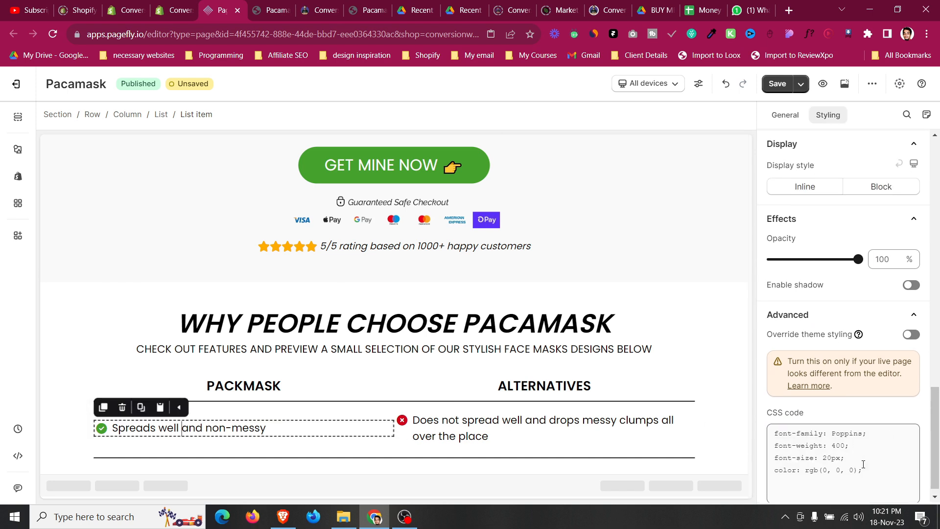
left_click(869, 468)
key("Return")
key("ctrl+v")
Switch back to Mobile and lower the alternatives list item's font size by one pixel.
left_click(637, 83)
left_click(647, 176)
scroll(387, 278, "down", 20)
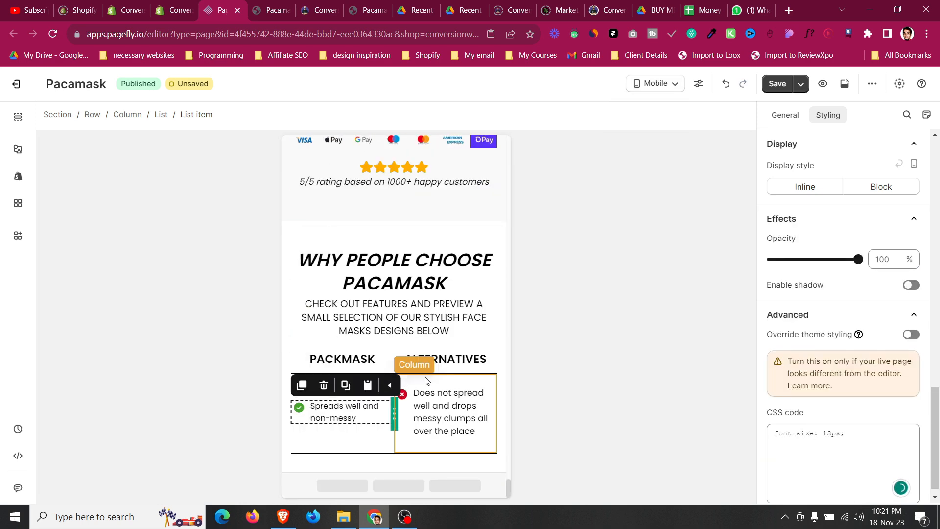
left_click(425, 380)
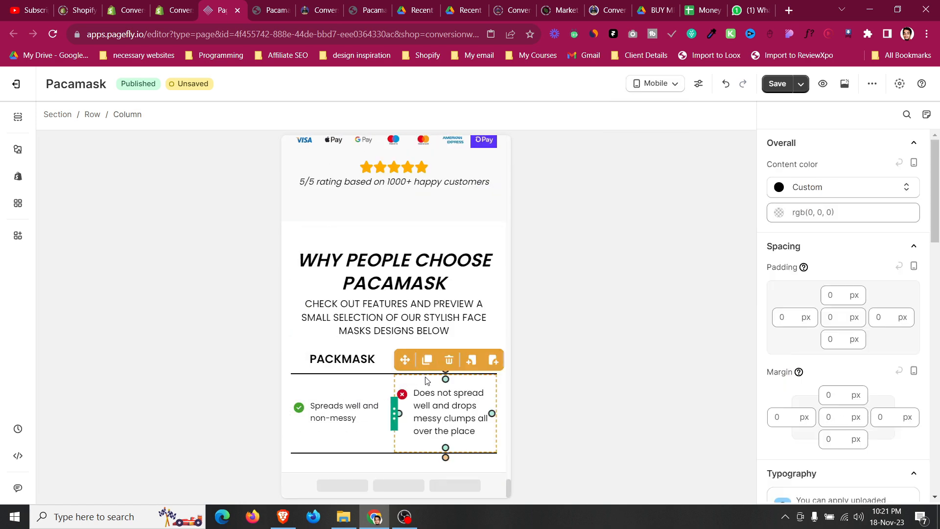
left_click(368, 387)
left_click(431, 407)
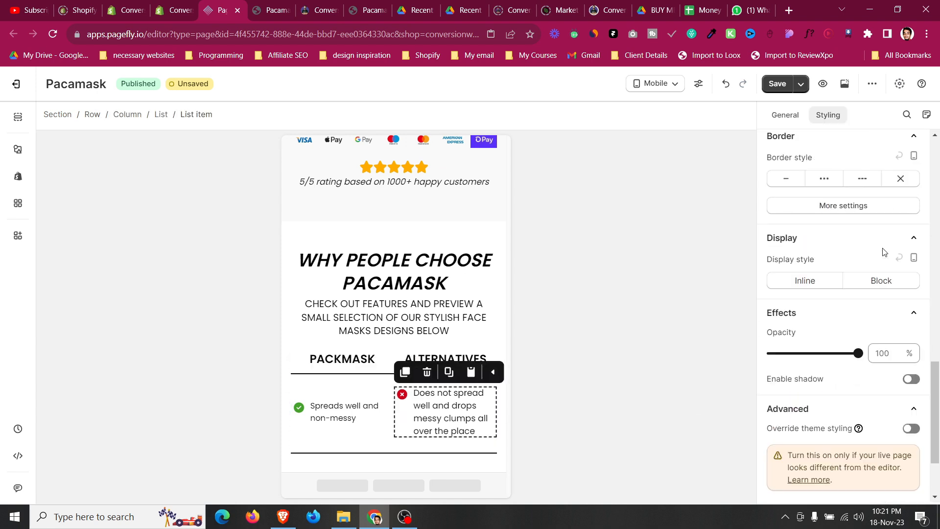
scroll(884, 252, "up", 5)
left_click(879, 167)
key("Down")
Set the PACKMASK list item's font size to 12 px on mobile.
left_click(319, 408)
left_click(896, 166)
key("Down")
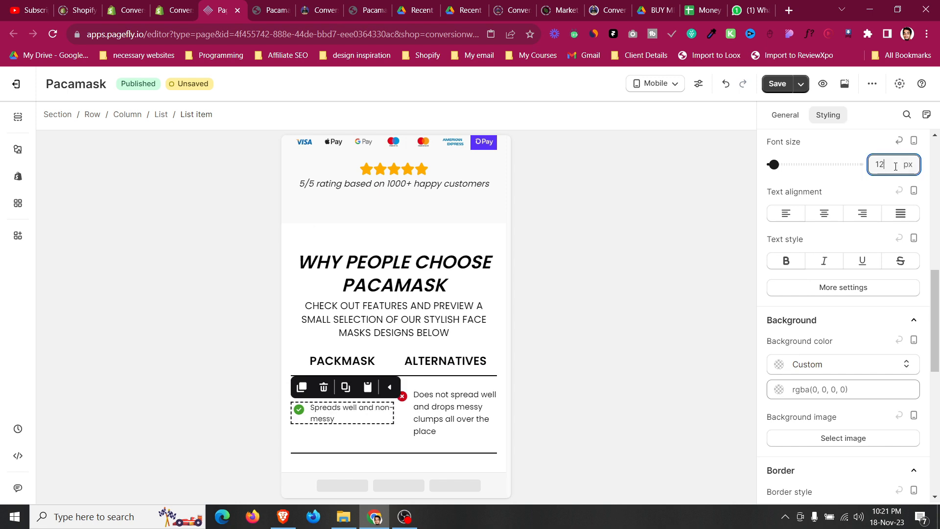
Set the checklist row's content position to left top and its columns spacing to 5 px on mobile.
left_click(419, 383)
left_click(102, 118)
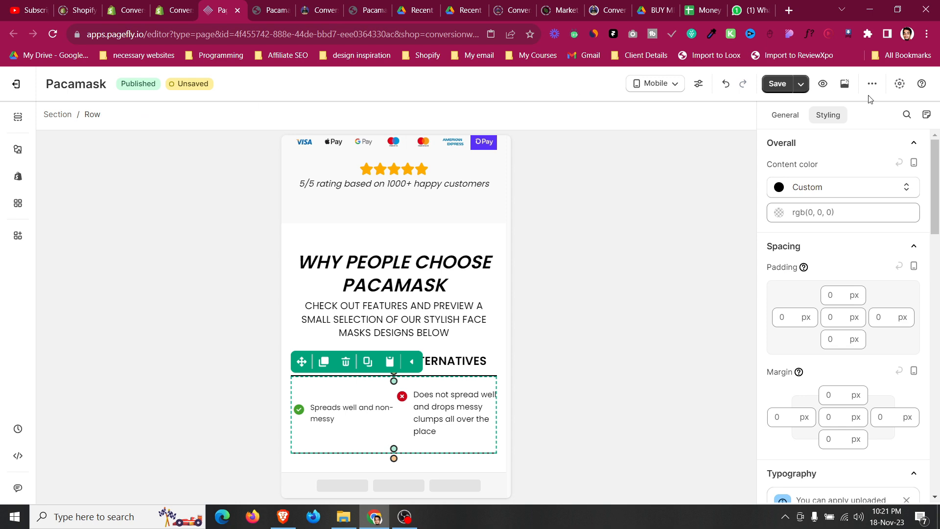
left_click(789, 114)
scroll(830, 315, "up", 5)
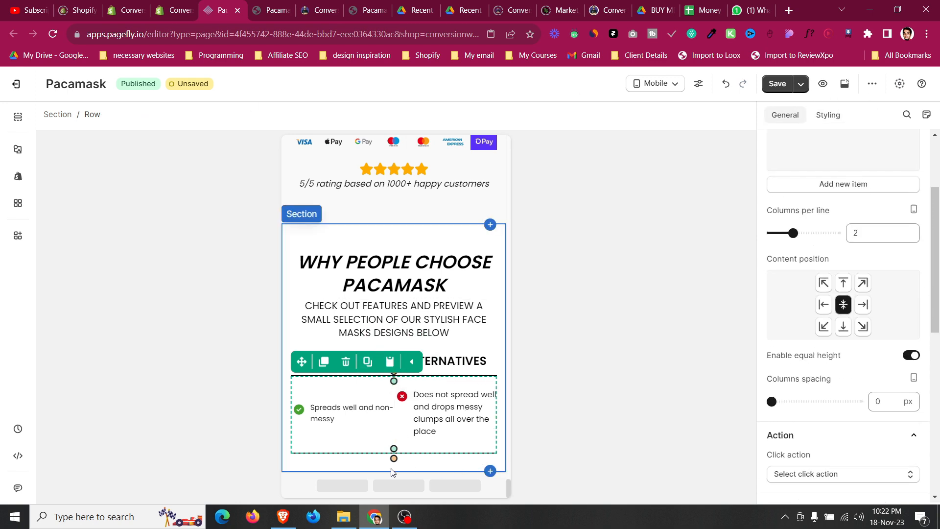
left_click(336, 469)
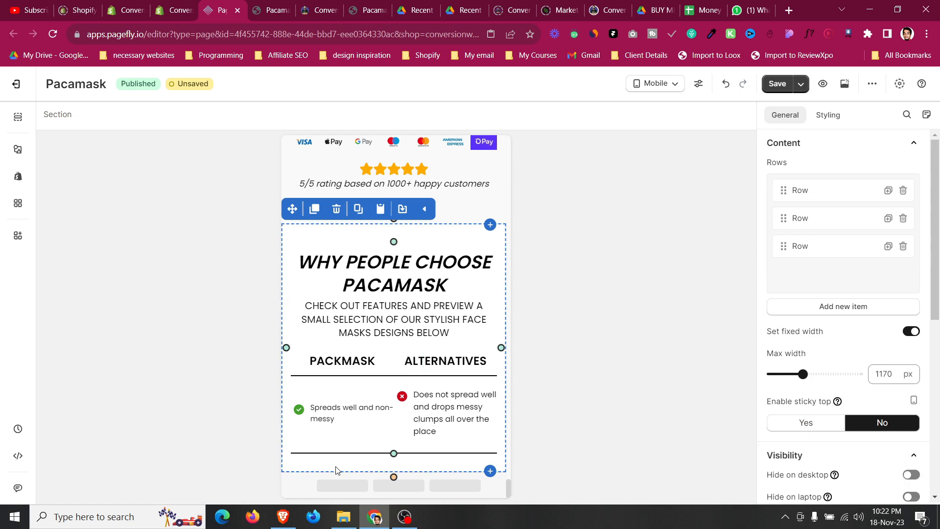
left_click(345, 387)
left_click(823, 283)
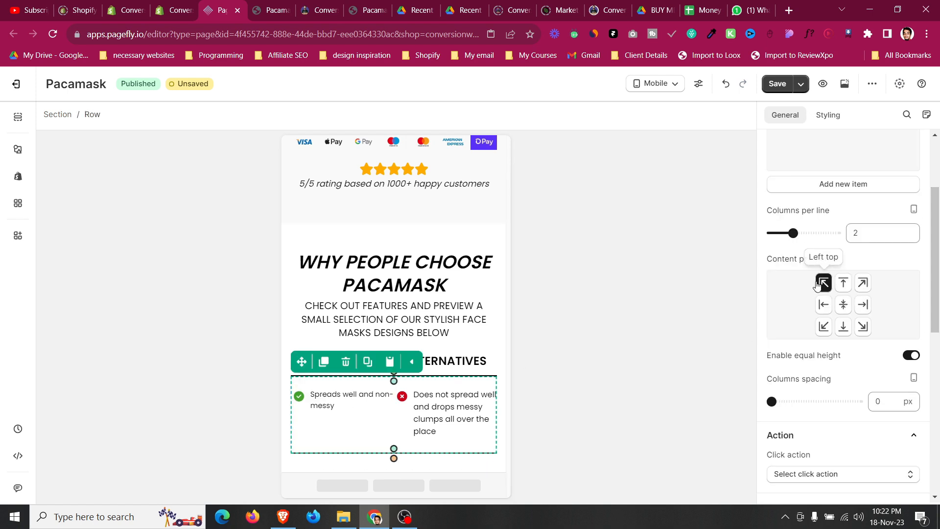
left_click(879, 401)
key("BackSpace")
type("2")
key("Up")
key("Up")
key("Up")
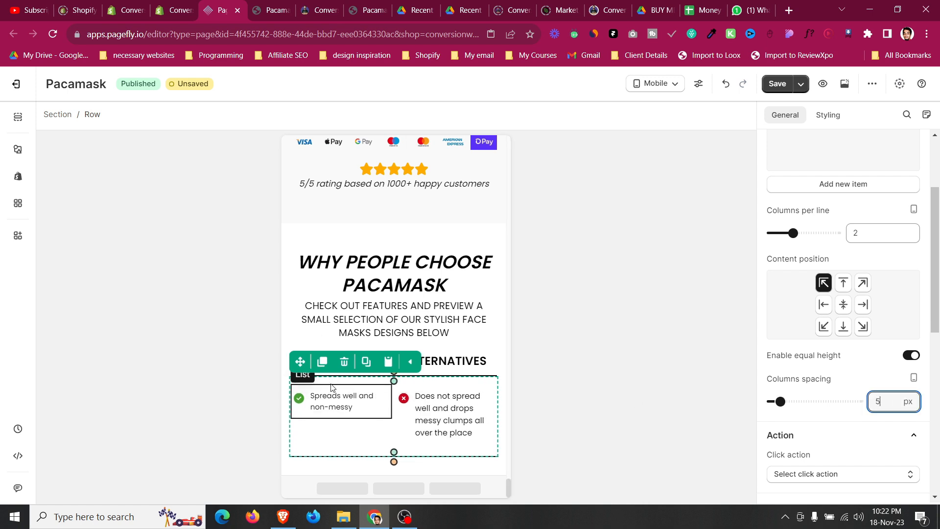
Switch to All devices and duplicate the checklist comparison row.
left_click(281, 376)
left_click(286, 345)
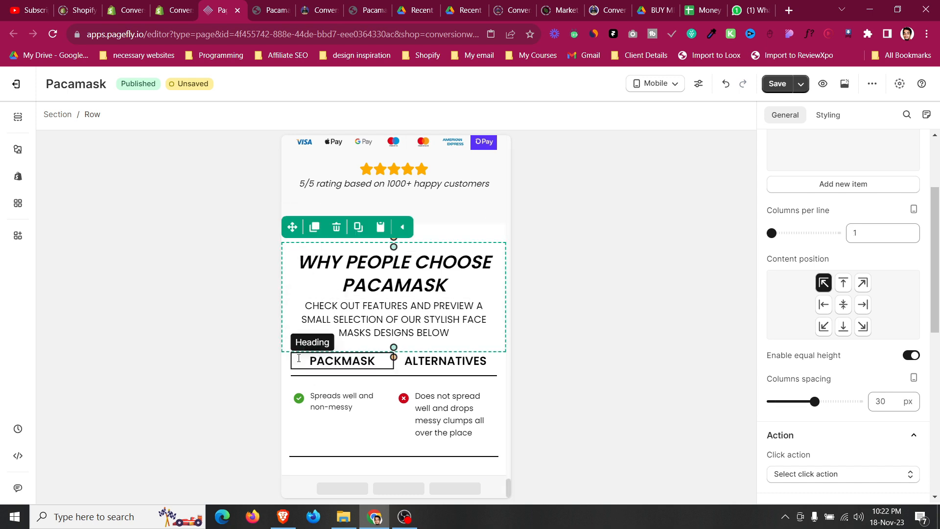
left_click(293, 376)
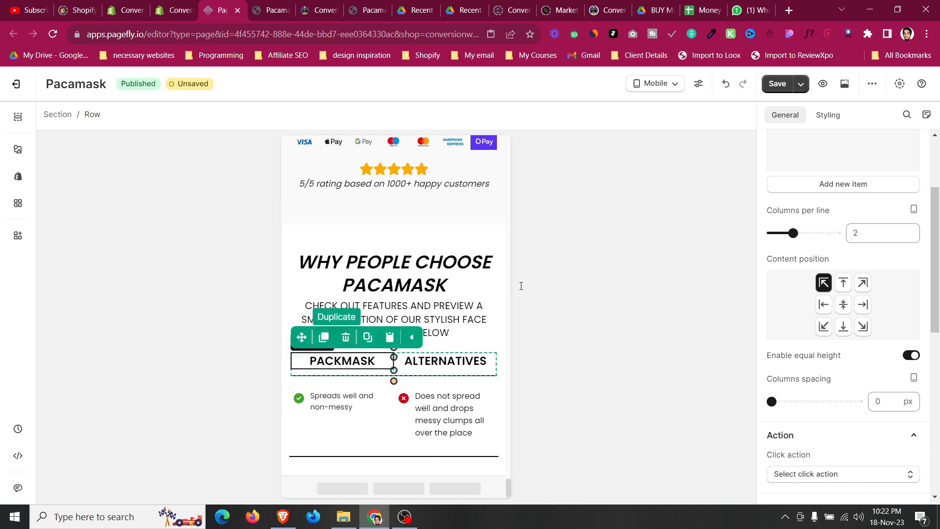
left_click(675, 88)
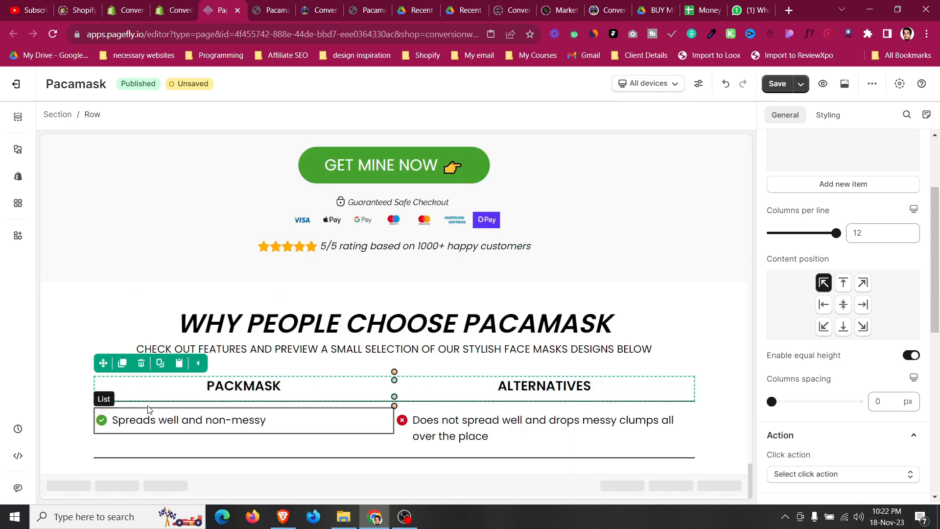
left_click(152, 408)
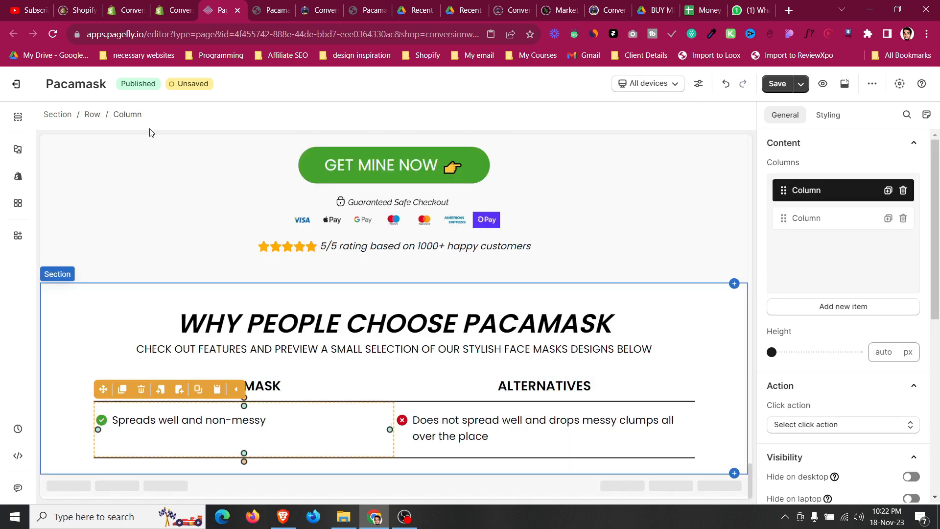
left_click(94, 116)
left_click(122, 389)
scroll(197, 338, "down", 1)
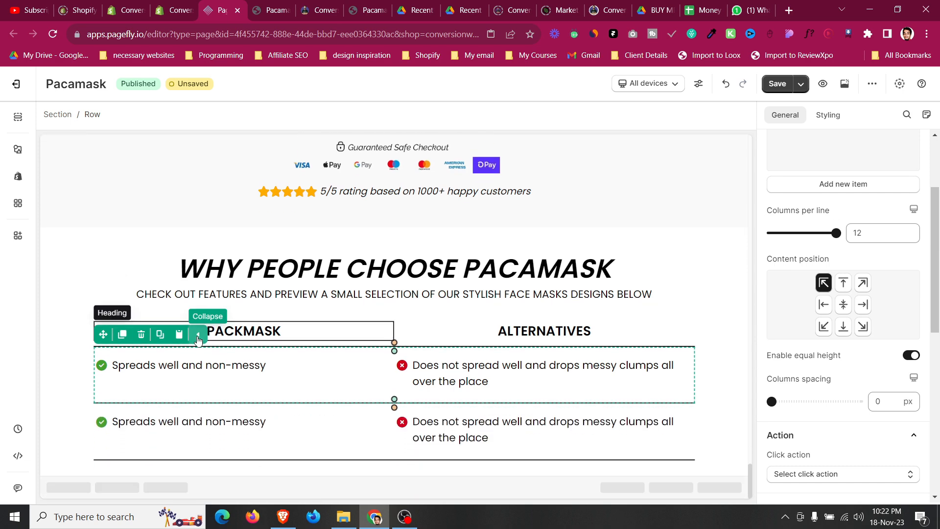
Review the reference template's comparison rows and select the 'Does not ever shrink' text.
left_click(80, 361)
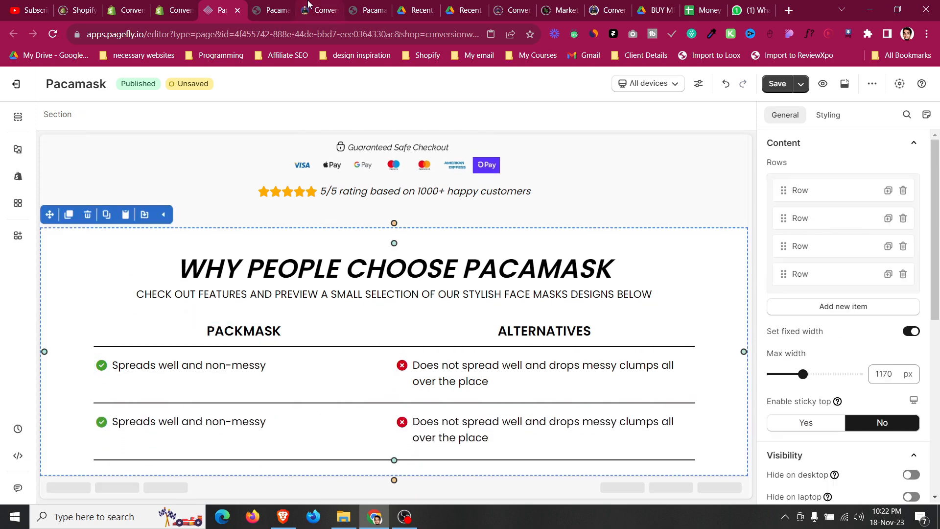
left_click(282, 6)
left_click(326, 9)
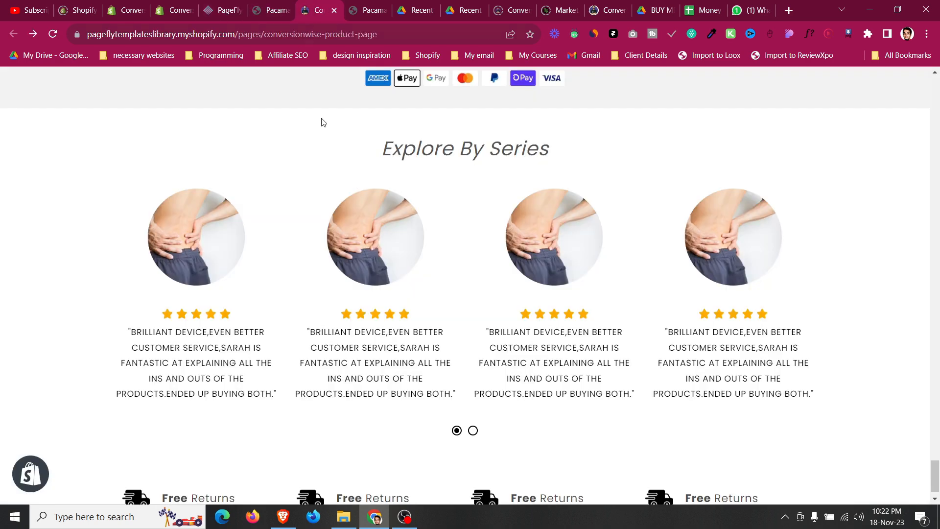
left_click(367, 6)
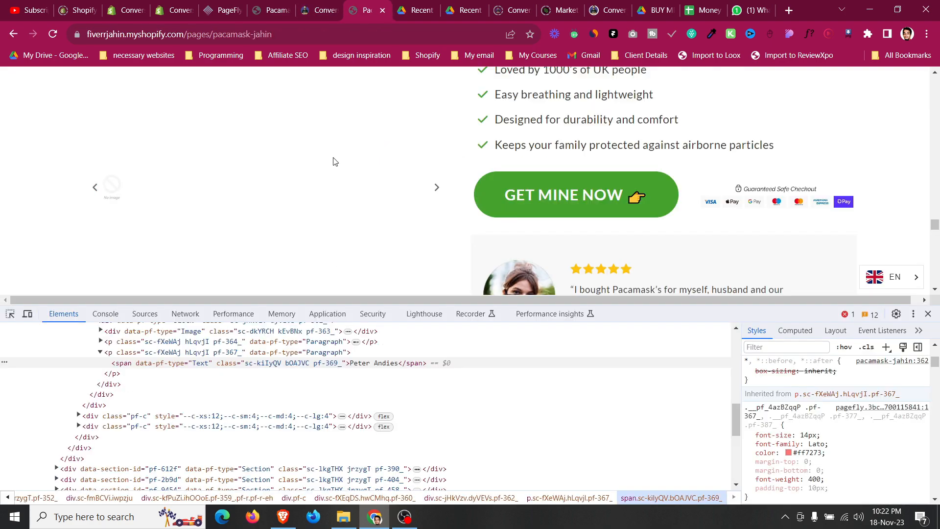
left_click(928, 314)
left_click(321, 9)
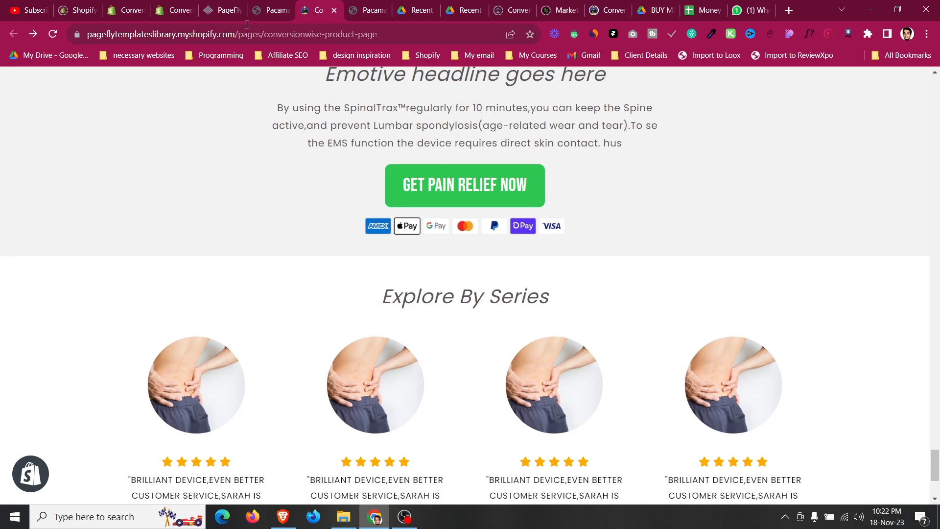
scroll(311, 281, "up", 20)
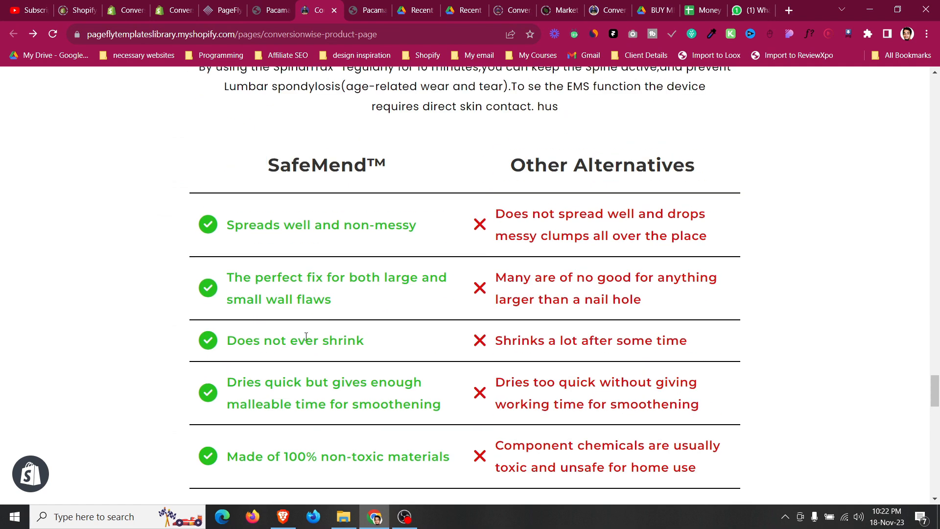
triple_click(306, 337)
key("ctrl+c")
left_click(243, 7)
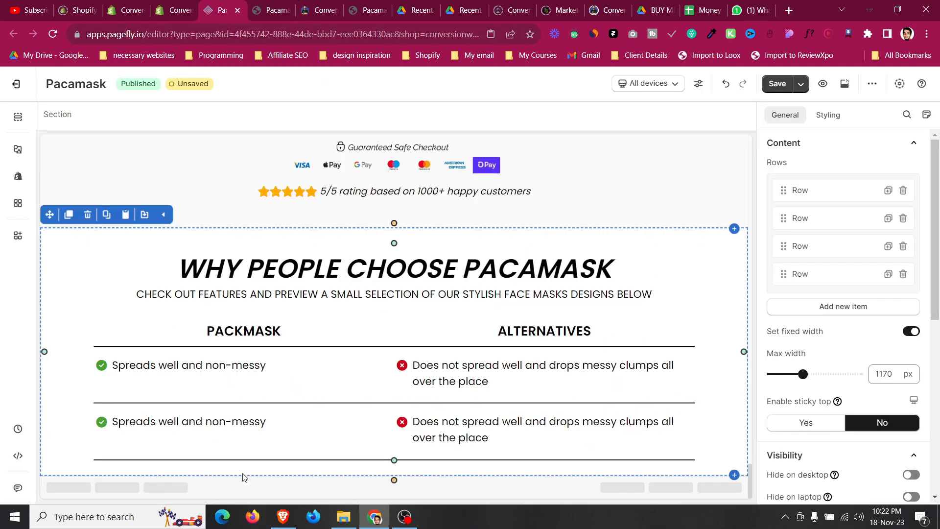
Replace both list items in the duplicated comparison row with the text 'Does not ever shrink'.
left_click(220, 422)
triple_click(852, 424)
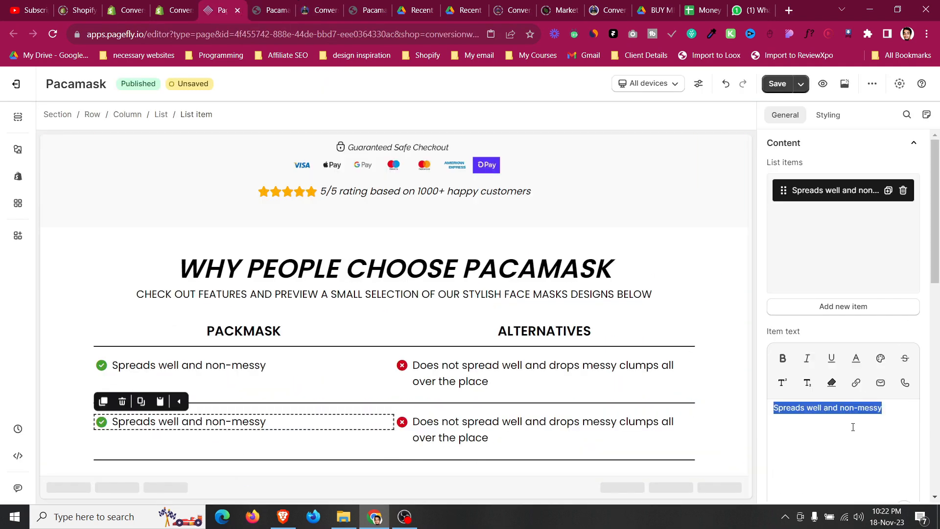
key("ctrl+v")
left_click(538, 428)
triple_click(862, 414)
key("ctrl+v")
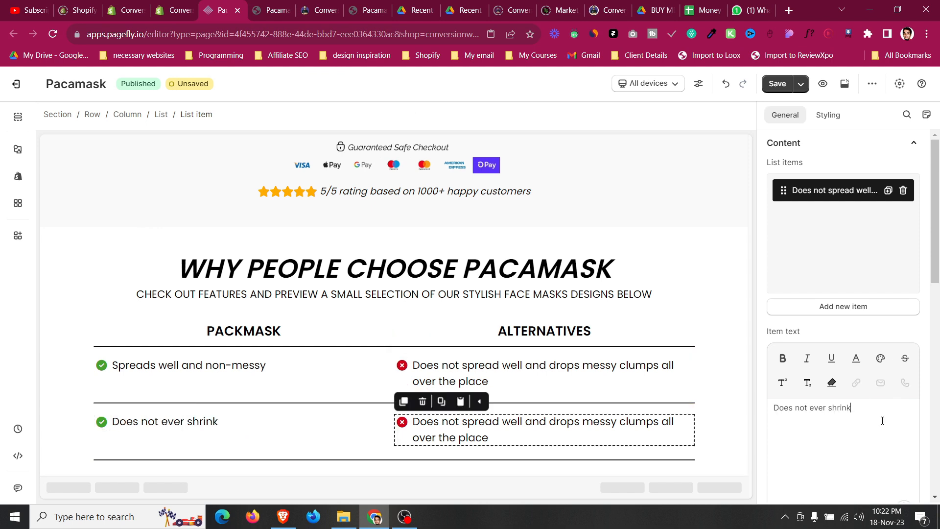
Set the comparison section's max width to 1000 px.
left_click(69, 386)
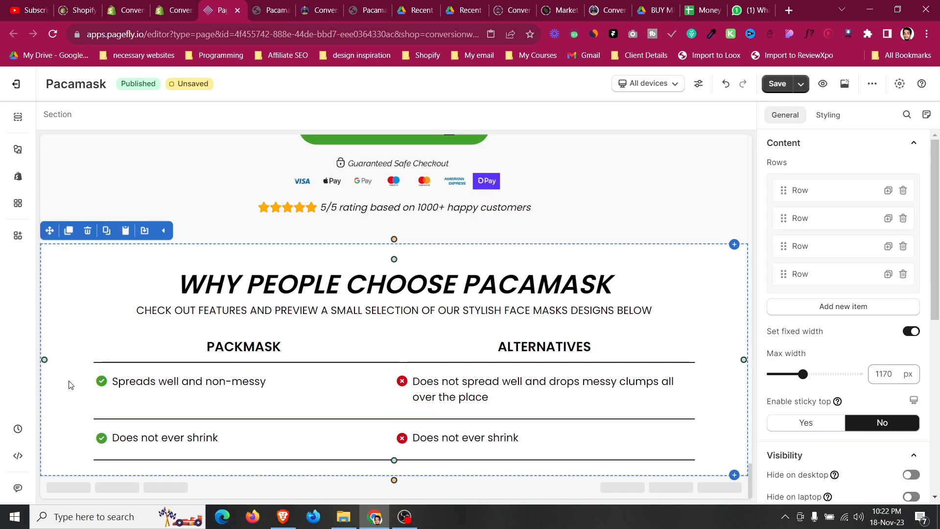
double_click(884, 374)
type("1164")
key("BackSpace")
key("BackSpace")
type("58")
left_click_drag(807, 378, 790, 374)
left_click(888, 373)
key("Up")
key("Up")
key("Up")
key("Up")
key("Up")
key("Up")
key("Up")
key("Up")
key("Up")
key("Up")
key("Up")
key("Up")
key("Up")
key("Up")
key("Up")
key("Up")
key("Up")
key("Up")
key("Up")
key("Up")
key("Up")
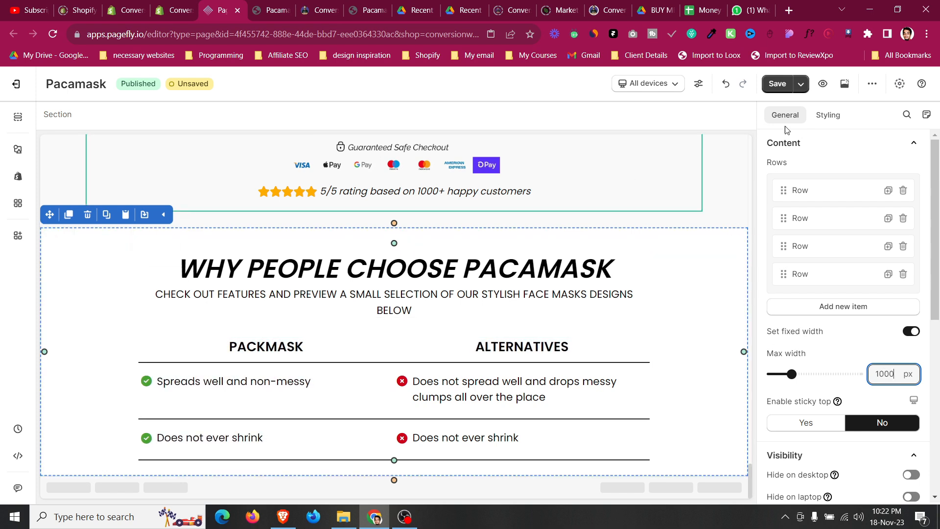
Preview the comparison section on mobile and return to All devices.
left_click(828, 116)
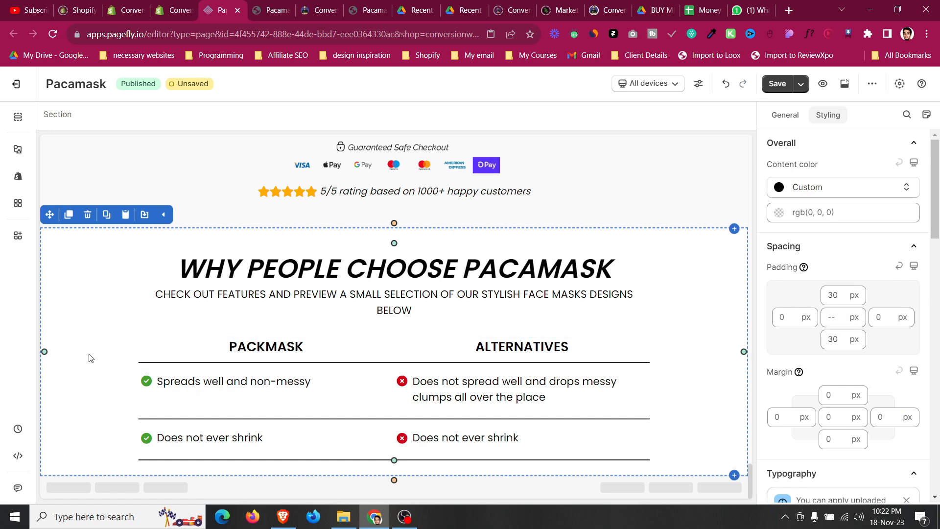
left_click(649, 83)
left_click(653, 177)
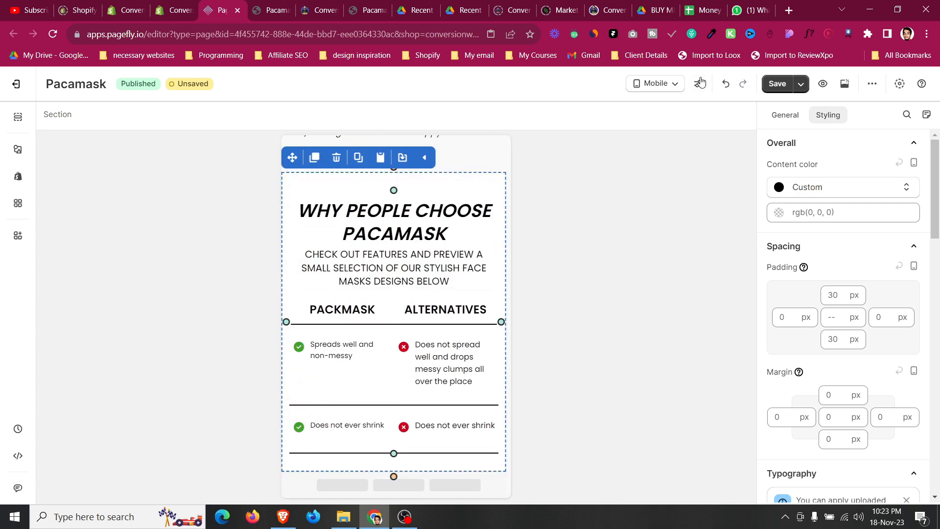
left_click(675, 84)
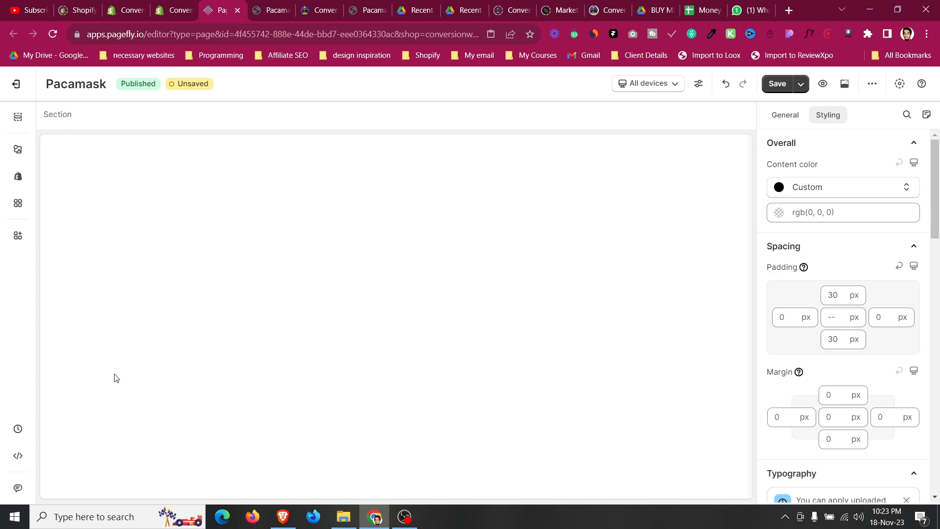
scroll(122, 382, "down", 1)
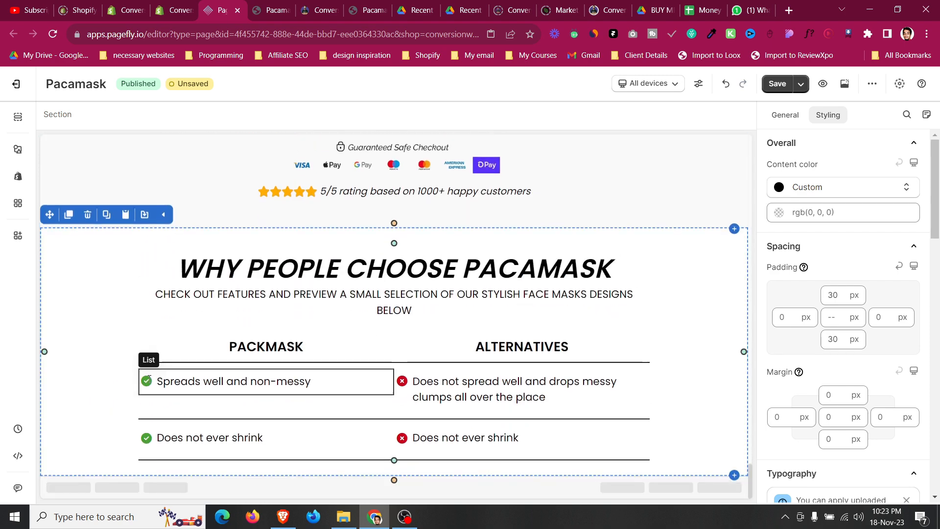
Duplicate the 'Does not ever shrink' comparison row twice.
left_click(172, 425)
left_click(205, 407)
left_click(166, 407)
left_click(73, 363)
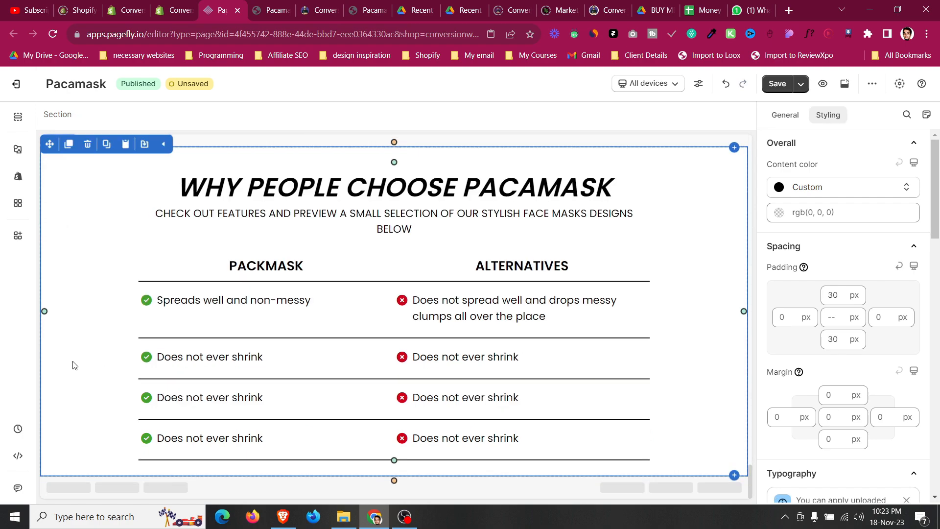
Review the reference template's comparison rows against the live page.
left_click(281, 7)
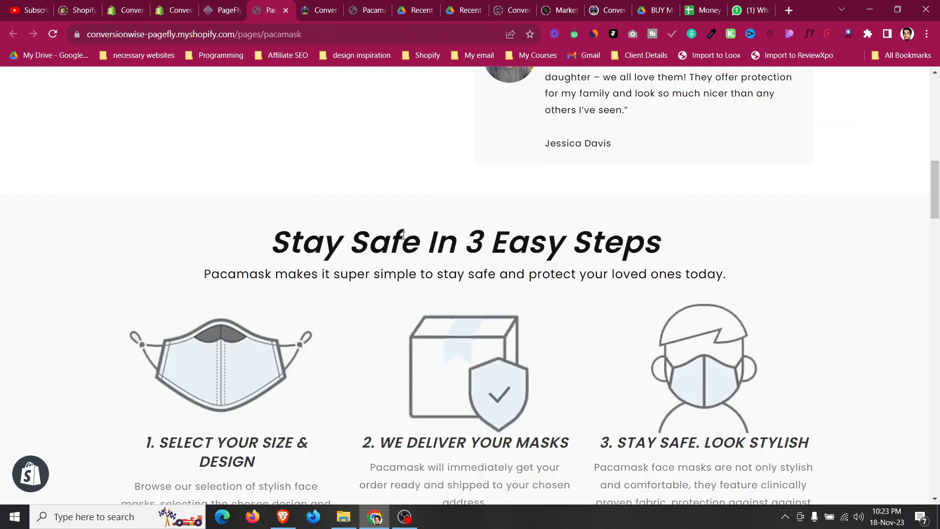
left_click(321, 9)
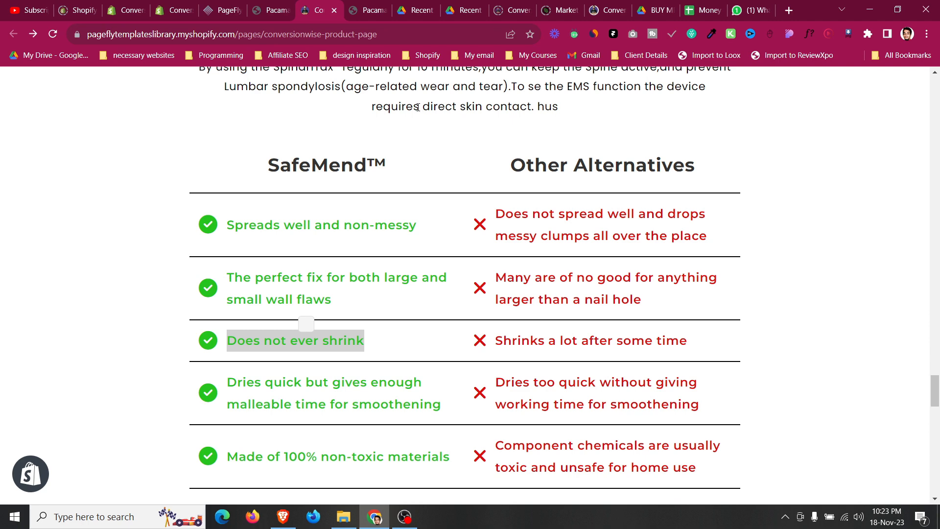
scroll(419, 107, "down", 6)
left_click(237, 5)
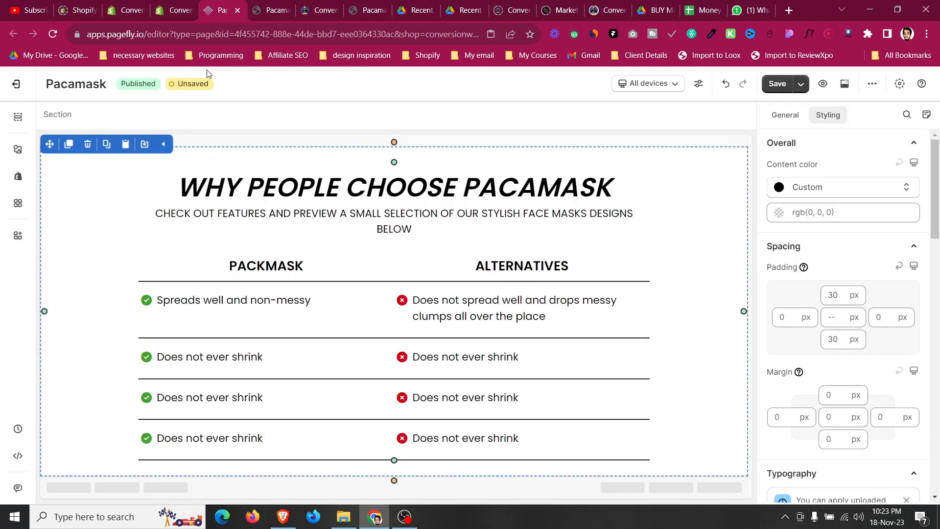
Set the comparison section's bottom padding to 50 px.
left_click(838, 343)
key("Up")
key("Up")
key("Up")
key("Up")
key("Up")
key("Up")
key("Up")
key("Up")
key("Up")
key("Up")
key("Up")
key("Up")
key("Up")
key("Up")
key("Up")
key("Up")
key("Up")
key("Up")
key("Up")
key("Up")
key("Down")
Set the comparison section's bottom padding to 40 px on mobile and return to All devices.
left_click(647, 84)
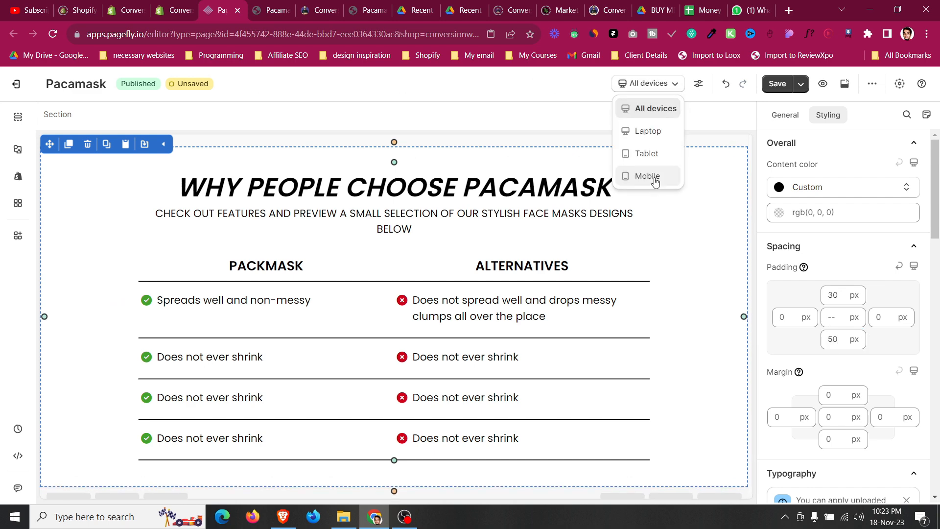
left_click(647, 175)
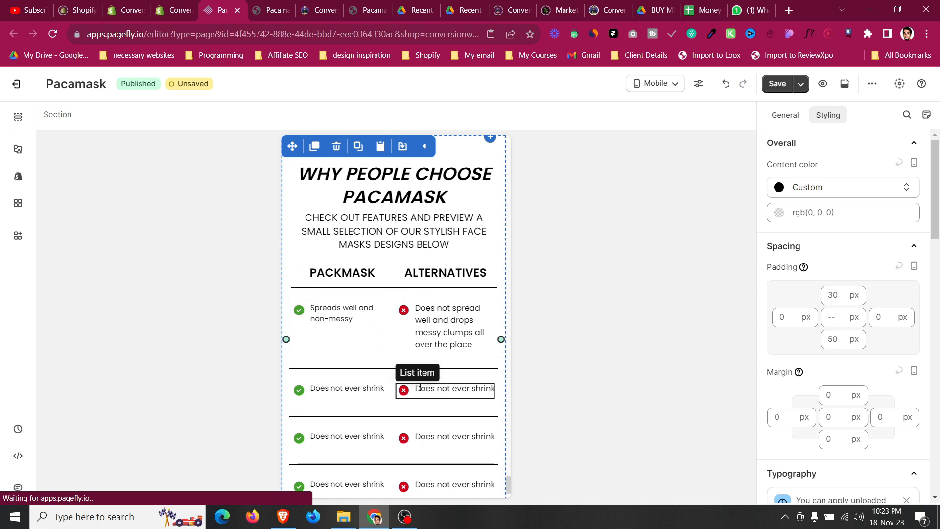
scroll(422, 387, "down", 2)
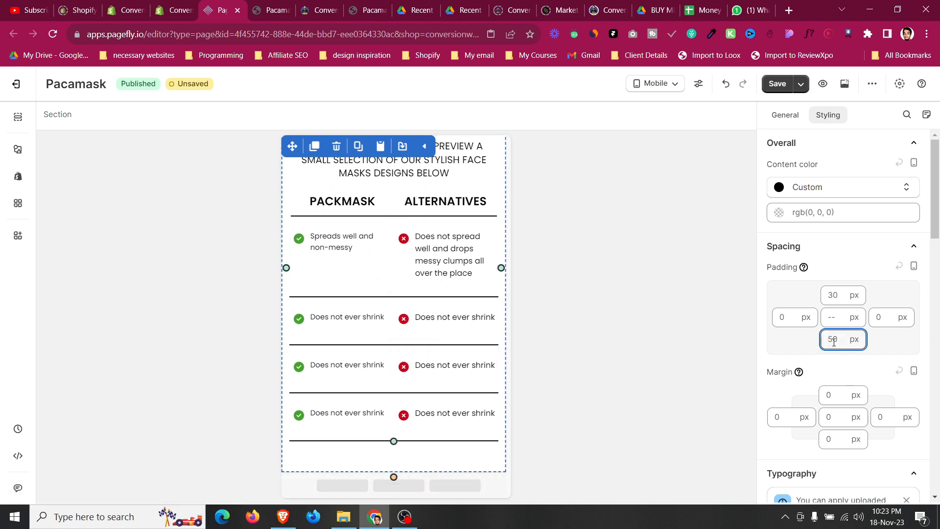
key("shift+Down")
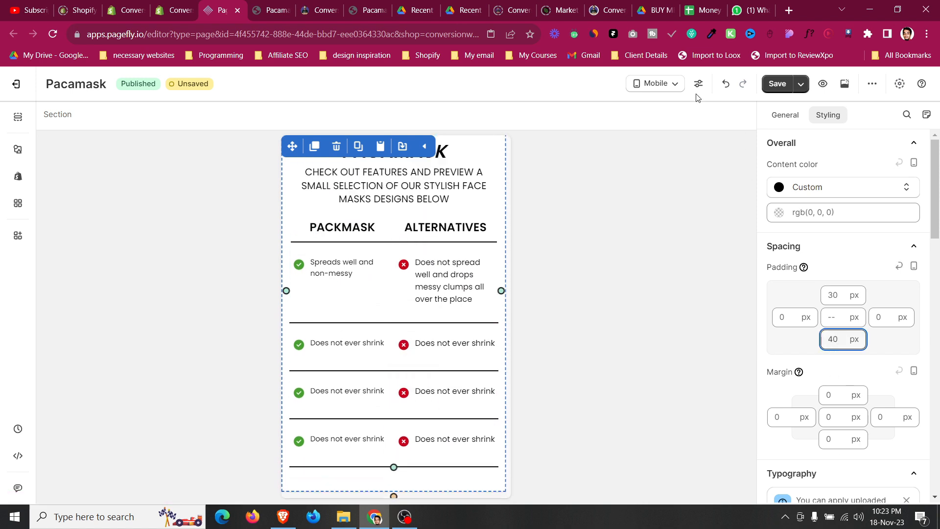
left_click(635, 90)
left_click(642, 109)
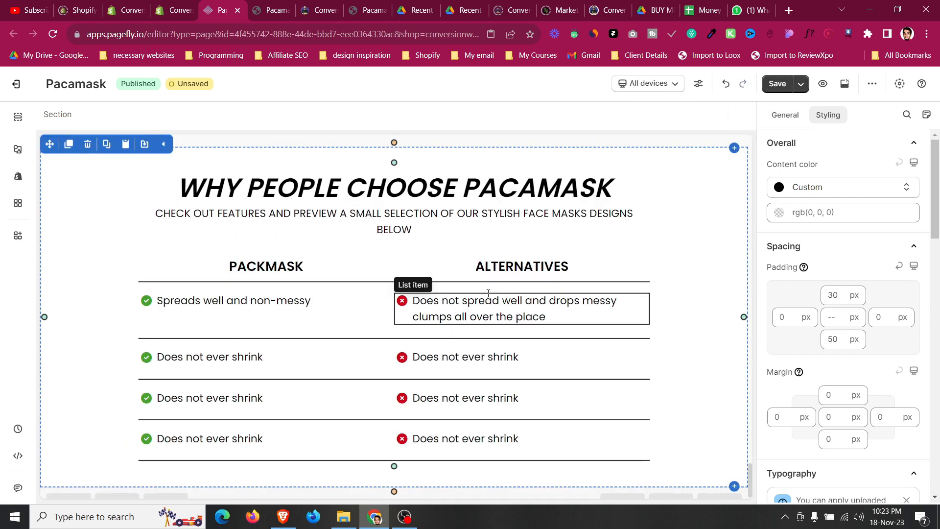
left_click(405, 517)
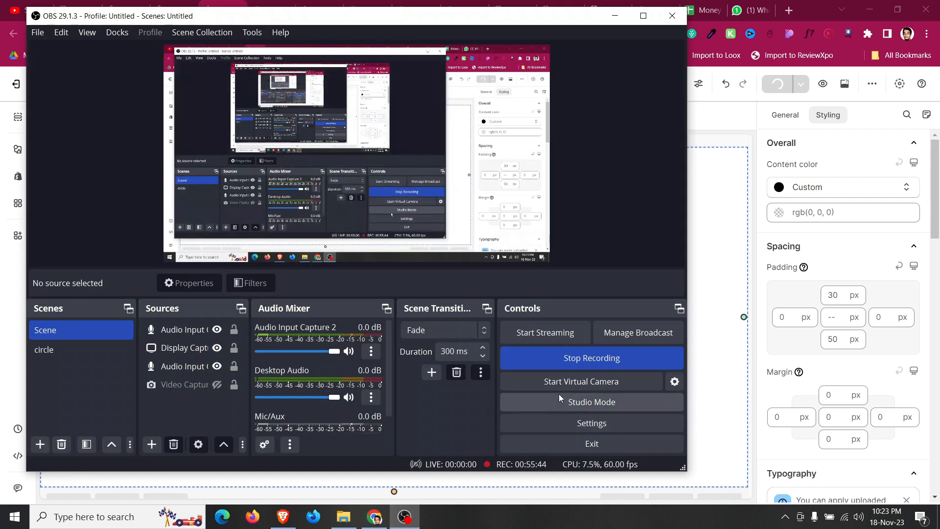
left_click(571, 364)
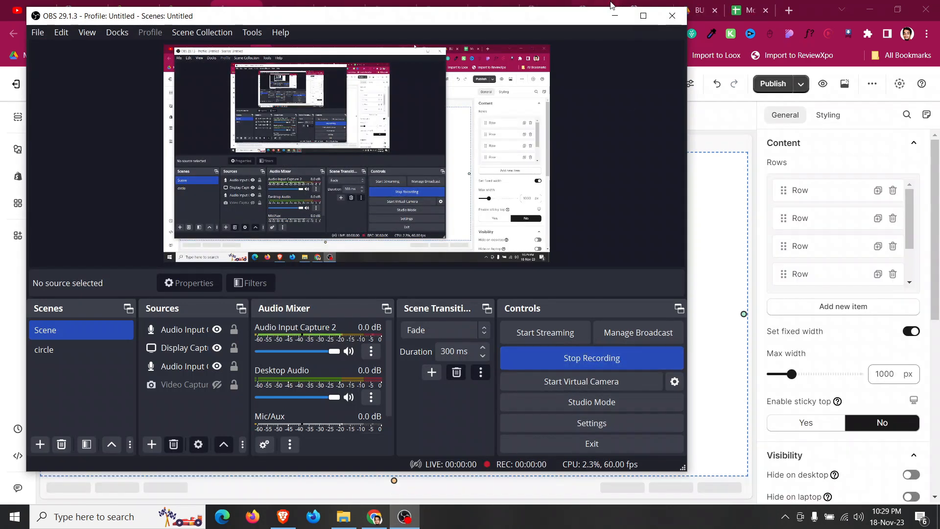
left_click(615, 15)
Read the following pages of the ATIDCOA PDF about objections and the FAQ section.
left_click(459, 5)
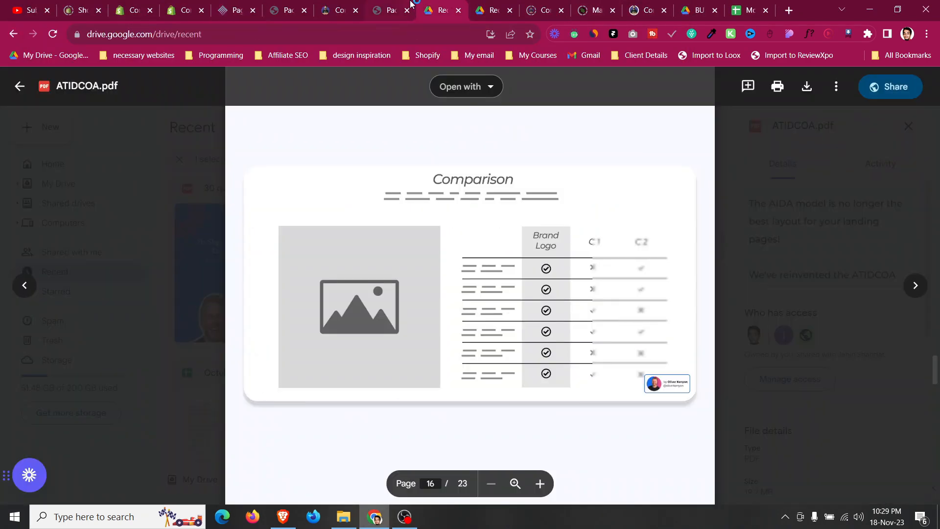
scroll(423, 169, "down", 8)
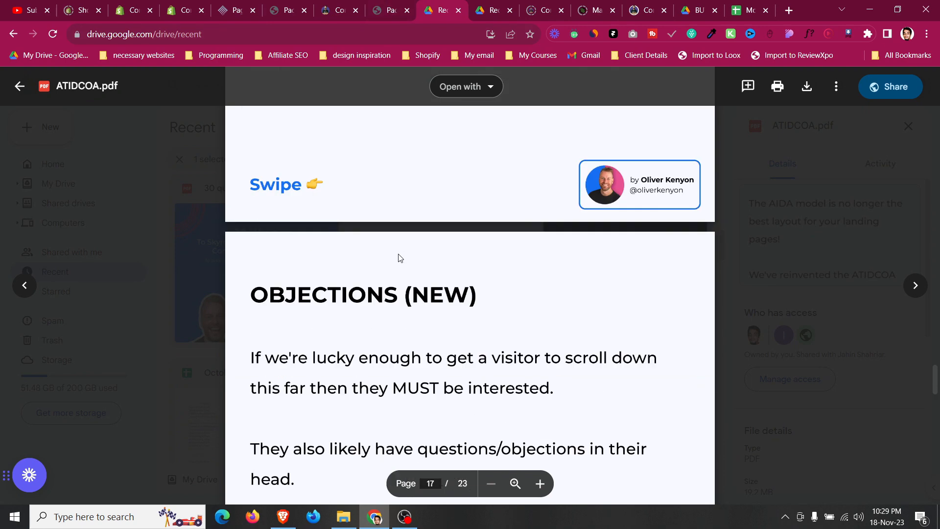
scroll(400, 258, "down", 1)
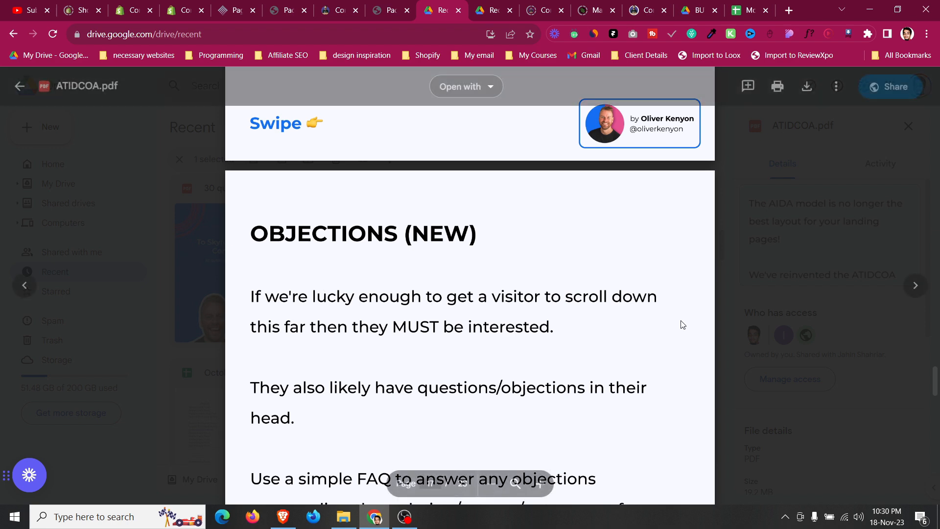
scroll(384, 347, "down", 4)
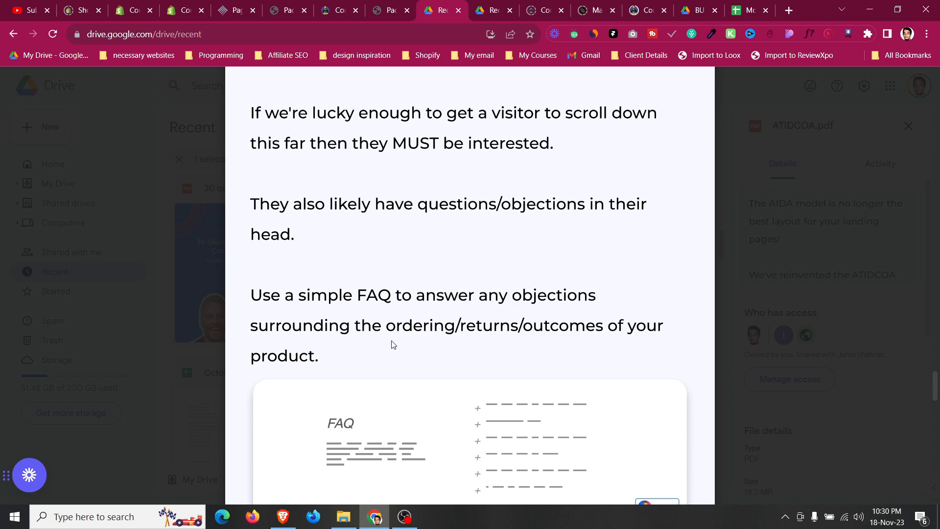
scroll(391, 343, "down", 3)
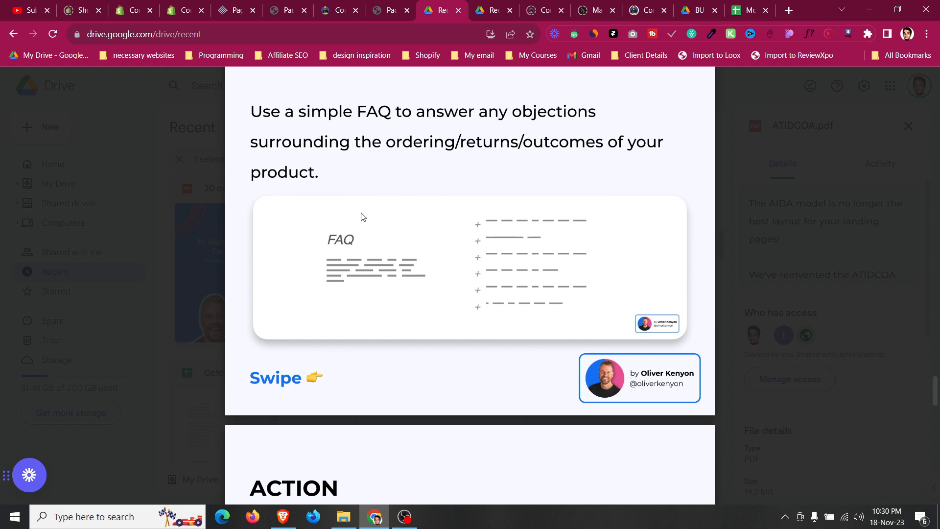
left_click(238, 11)
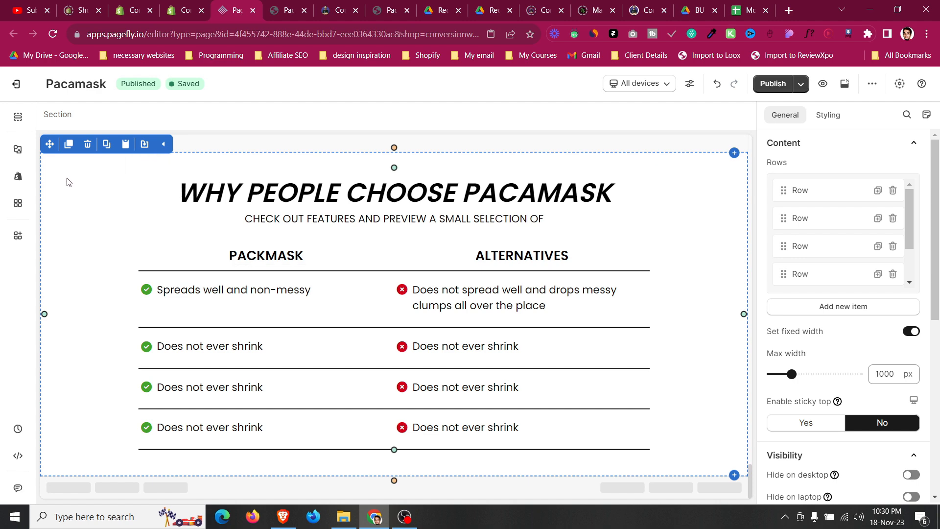
left_click(68, 143)
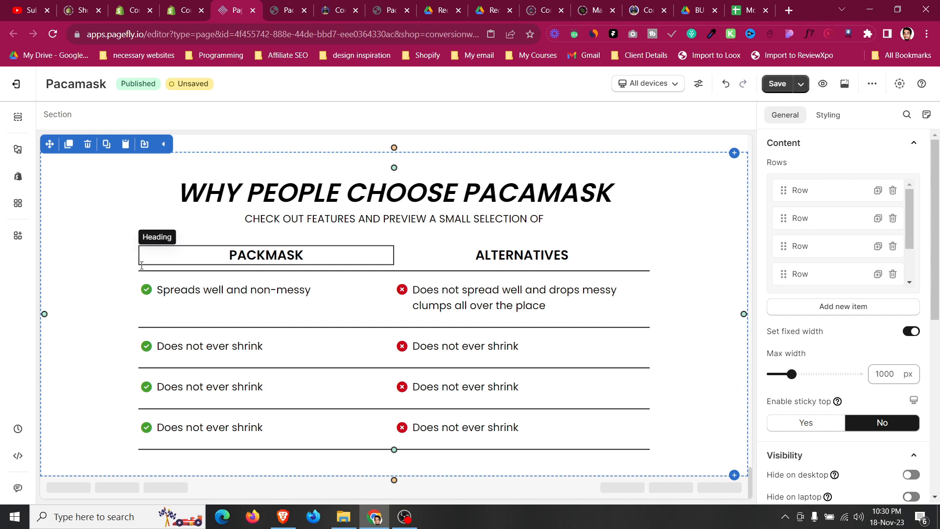
left_click(141, 259)
left_click(103, 247)
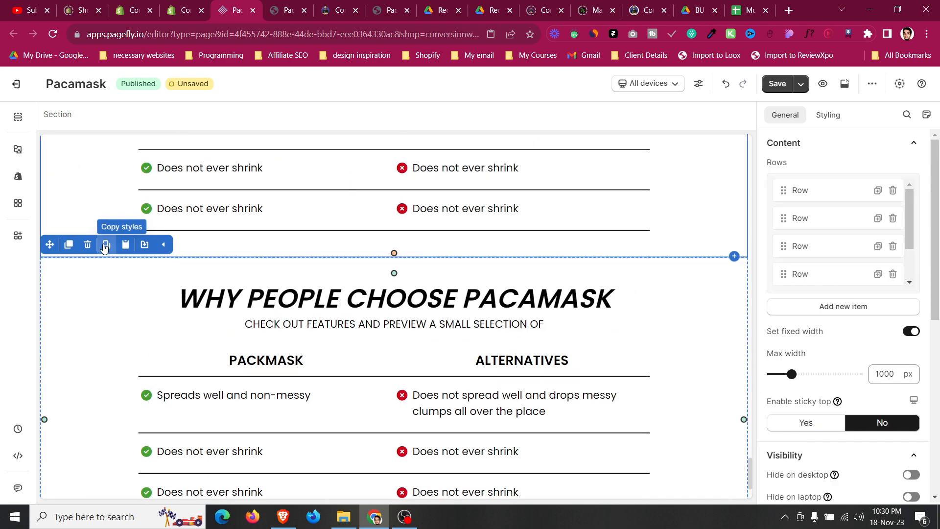
left_click(90, 241)
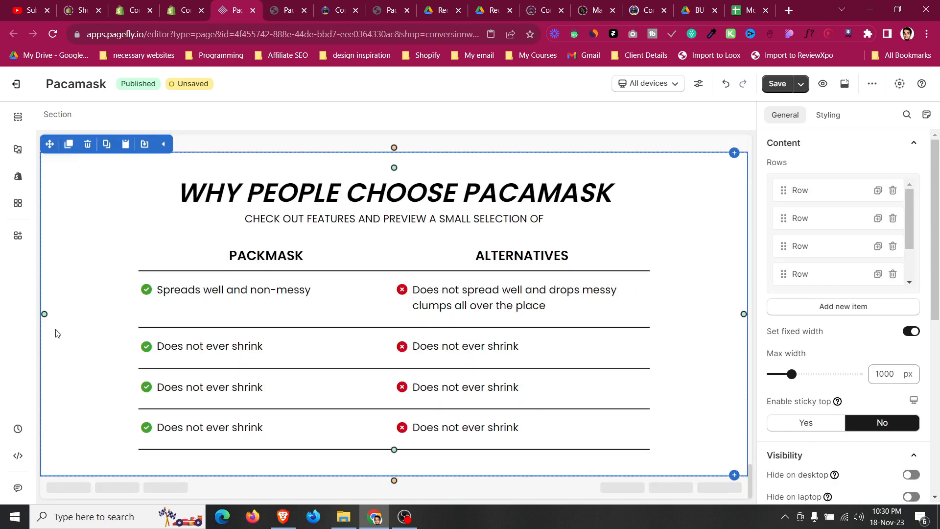
Add a new layout section below the comparison section.
left_click(17, 148)
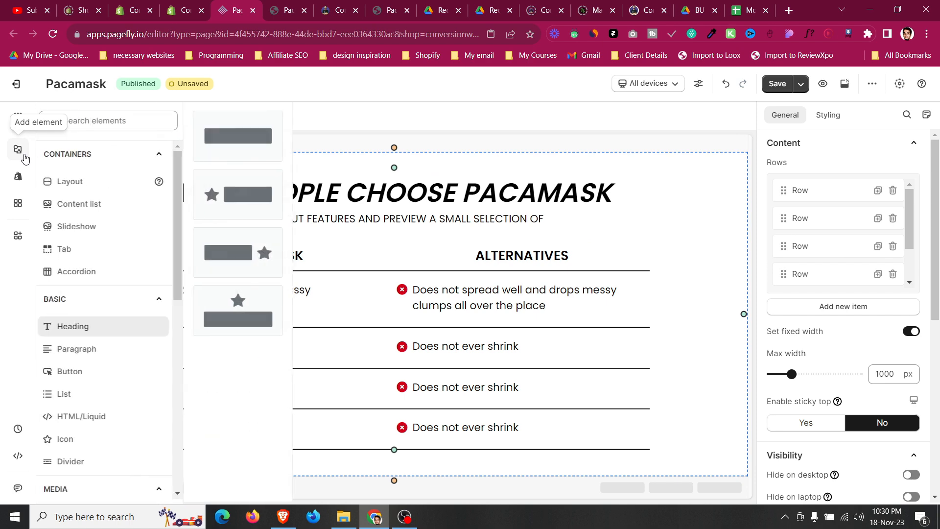
left_click(78, 191)
left_click_drag(214, 136, 371, 476)
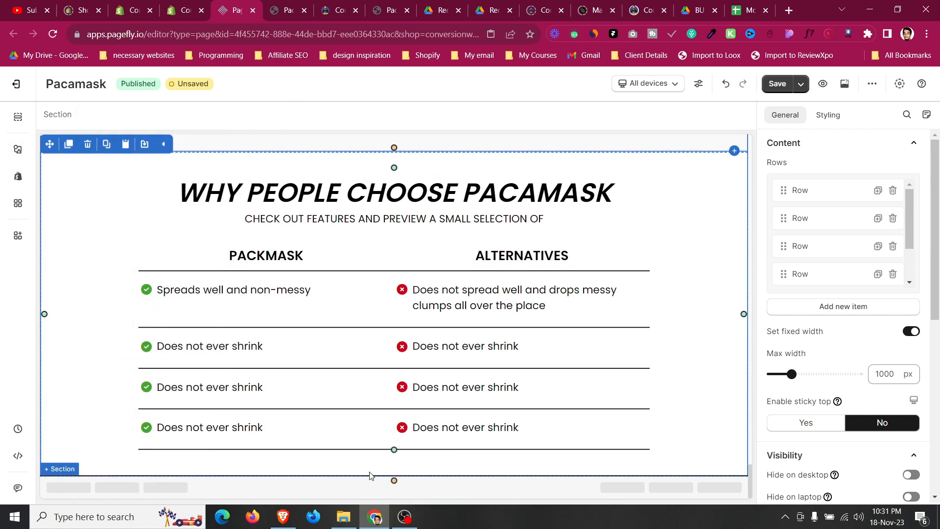
Duplicate the 'WHY PEOPLE CHOOSE PACAMASK' heading and move the copy into the new section.
scroll(314, 343, "up", 7)
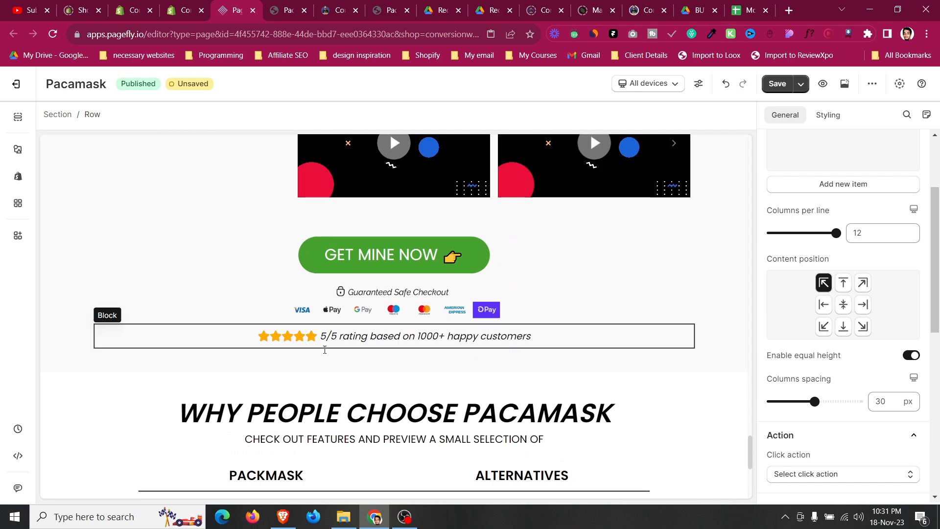
scroll(321, 331, "down", 2)
left_click(211, 301)
left_click(166, 279)
left_click_drag(147, 280, 353, 442)
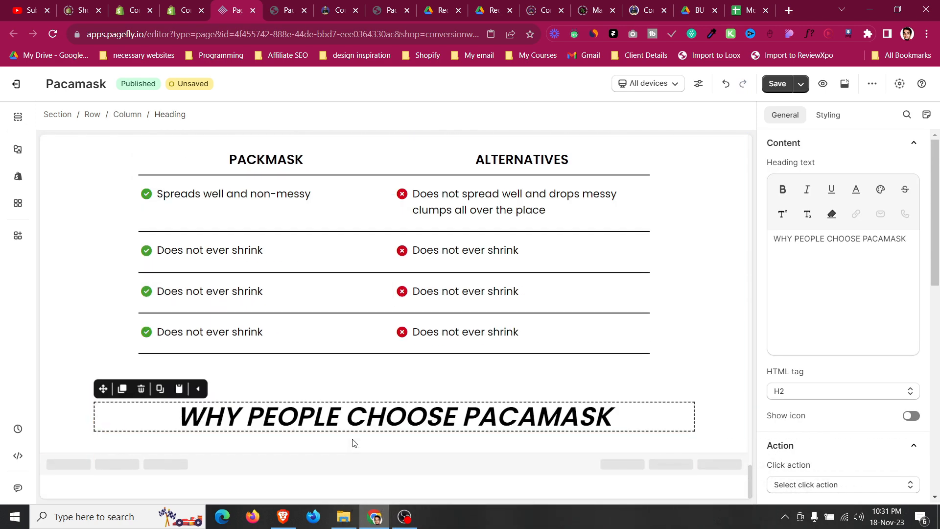
Duplicate the subheading paragraph and move the copy into the new section.
scroll(353, 441, "up", 5)
left_click(377, 384)
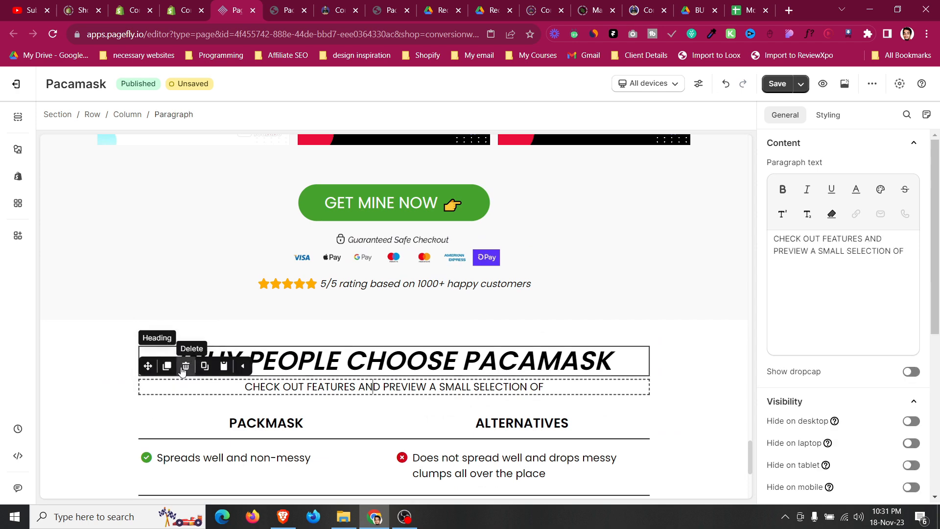
left_click(167, 366)
left_click_drag(148, 366, 395, 457)
Set the new section's top and bottom padding to 30 px.
left_click(62, 412)
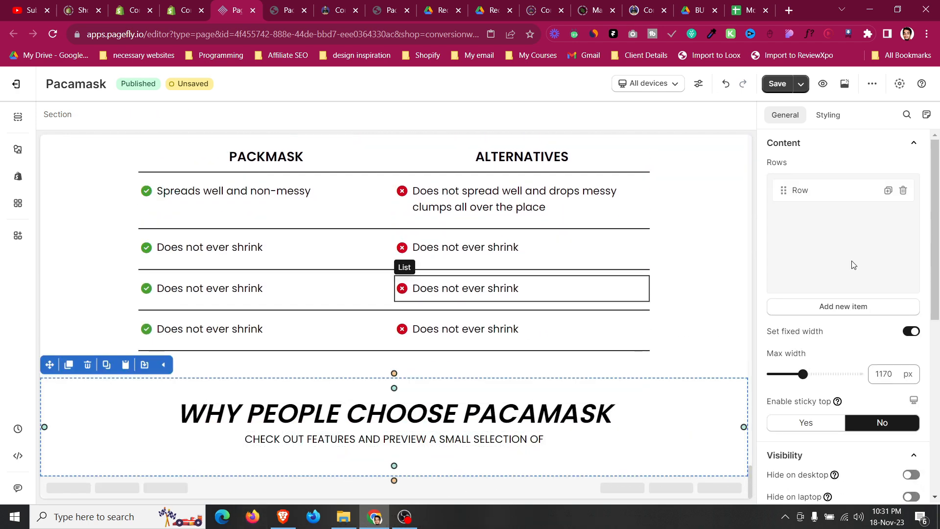
left_click(830, 116)
left_click(832, 295)
type("30")
left_click(833, 337)
type("30")
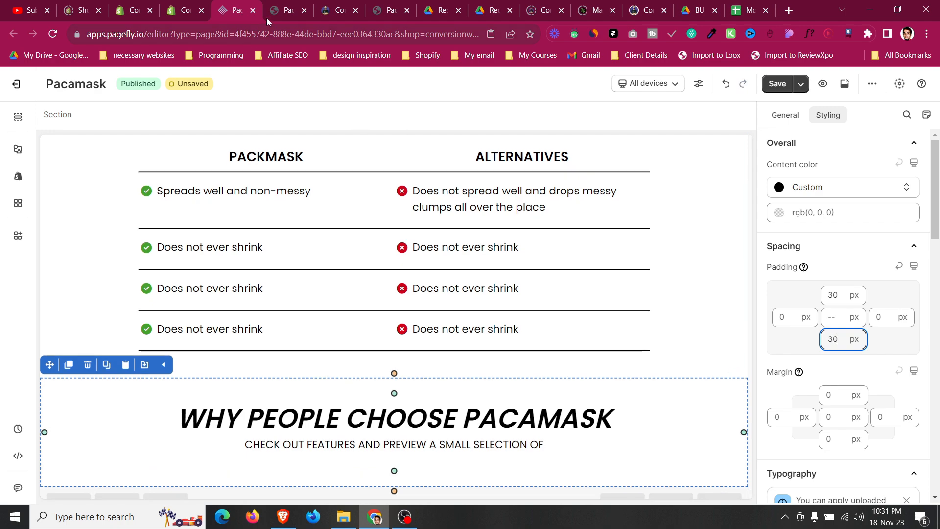
Copy the 'FREQUENTLY ASKED QUESTIONS' heading text from the reference page into the new section's heading.
left_click(303, 5)
left_click(363, 3)
left_click_drag(379, 3, 301, 4)
scroll(310, 282, "down", 15)
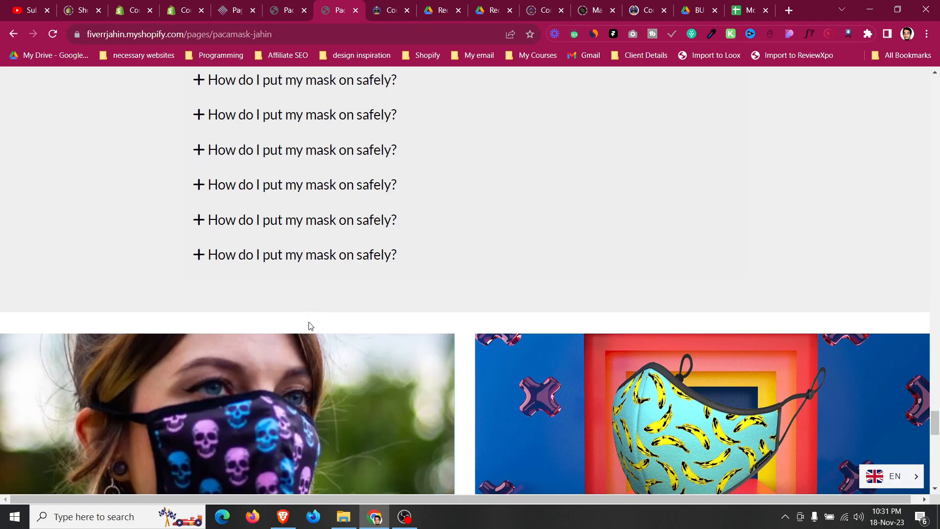
scroll(309, 336, "up", 10)
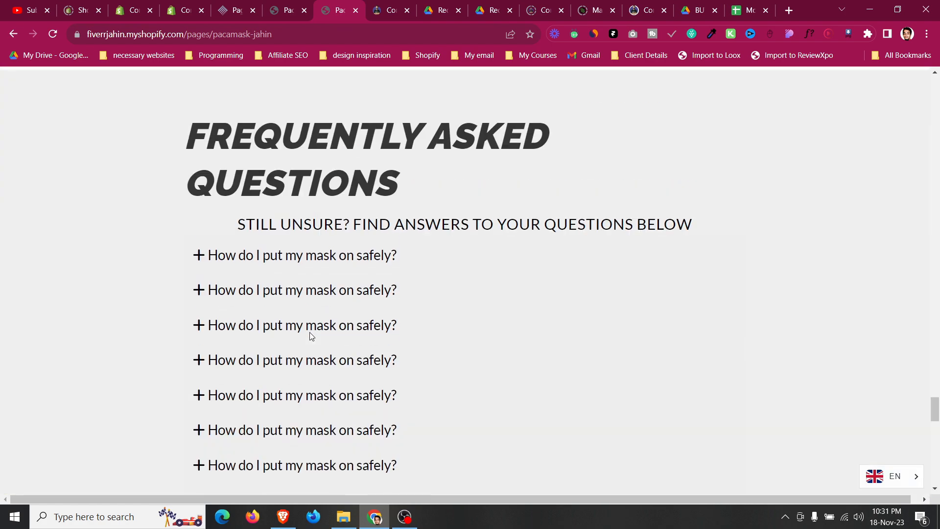
left_click_drag(195, 250, 424, 298)
key("ctrl+c")
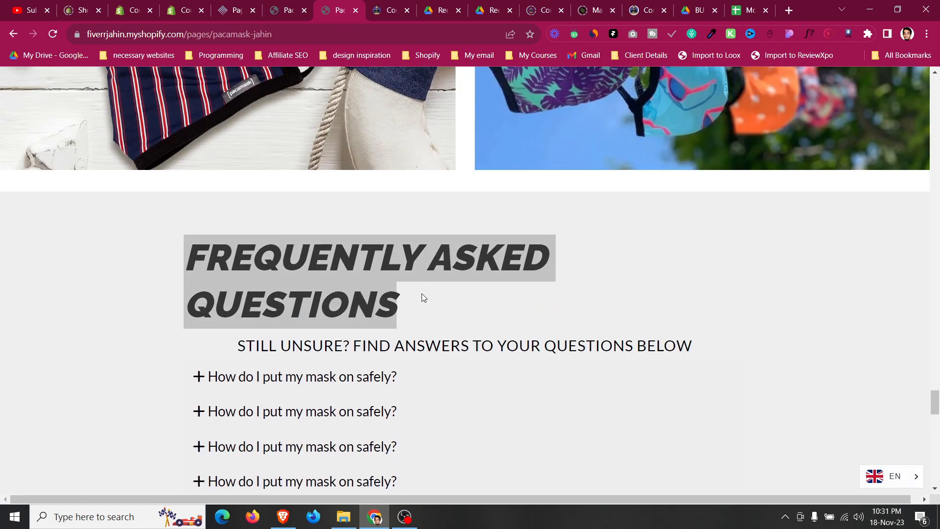
left_click(241, 4)
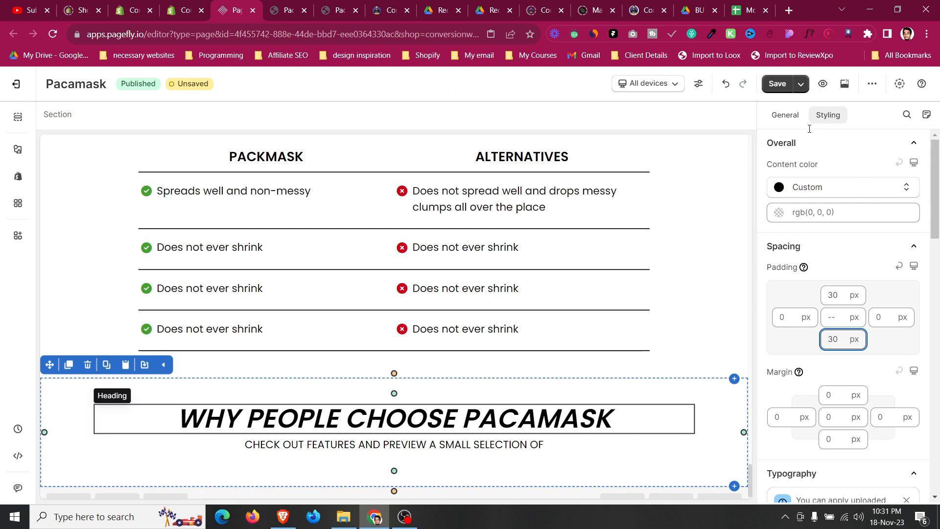
left_click(785, 115)
key("ctrl+a")
key("ctrl+v")
Replace the new section's subheading with 'STILL UNSURE? FIND ANSWERS TO YOUR QUESTIONS BELOW' copied from the reference page.
left_click(289, 10)
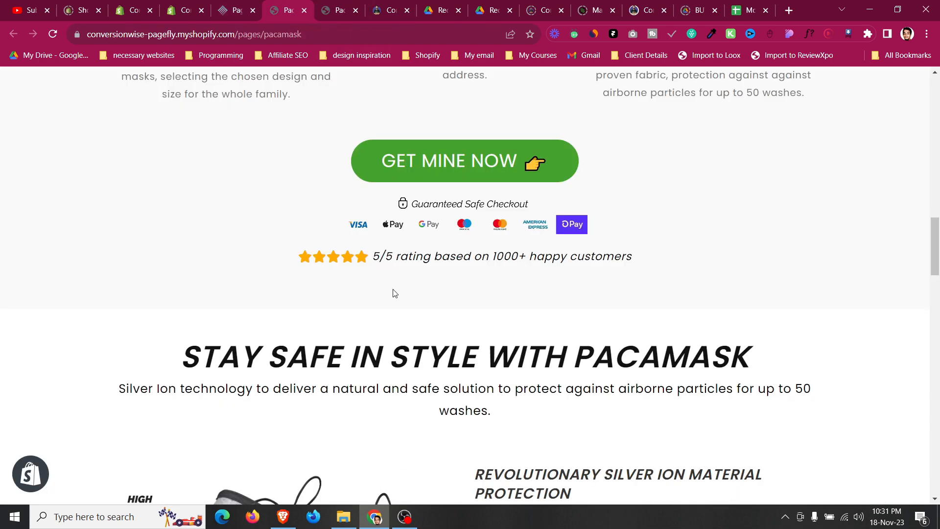
scroll(392, 274, "down", 6)
left_click(327, 9)
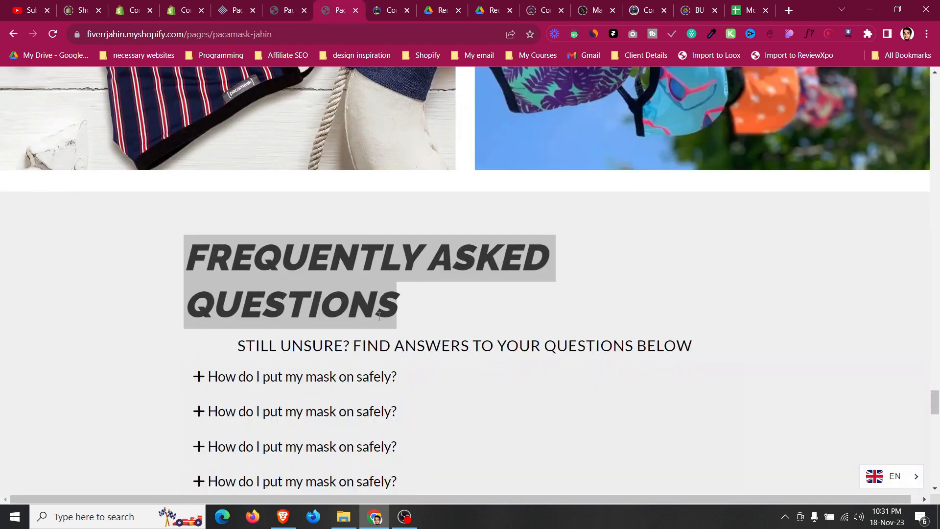
triple_click(385, 350)
key("ctrl+c")
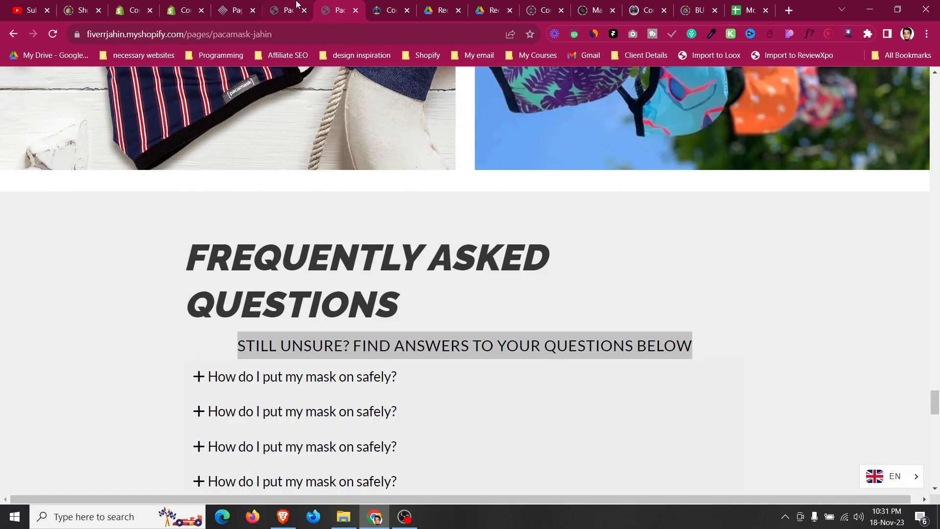
left_click(236, 10)
left_click(392, 444)
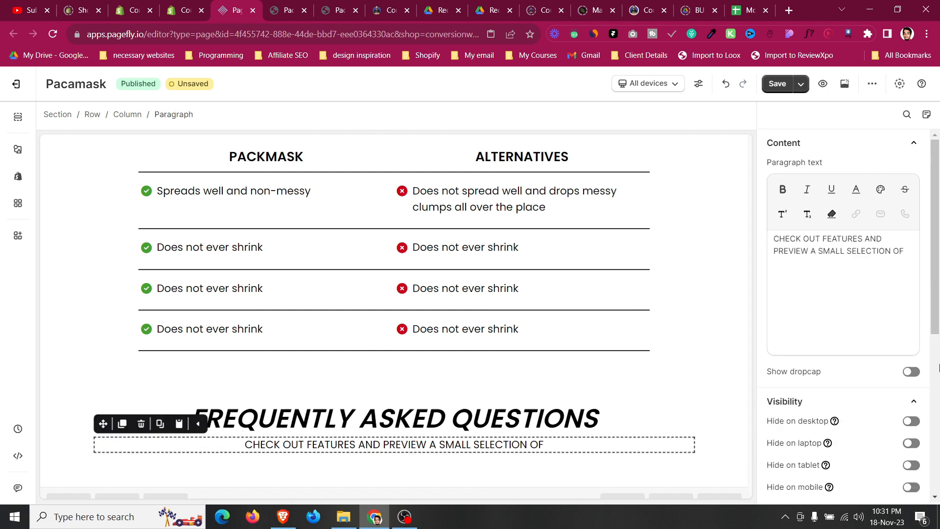
left_click(888, 323)
key("ctrl+a")
key("ctrl+v")
Set the FAQ section's background color to #f9f9f9.
scroll(58, 263, "down", 1)
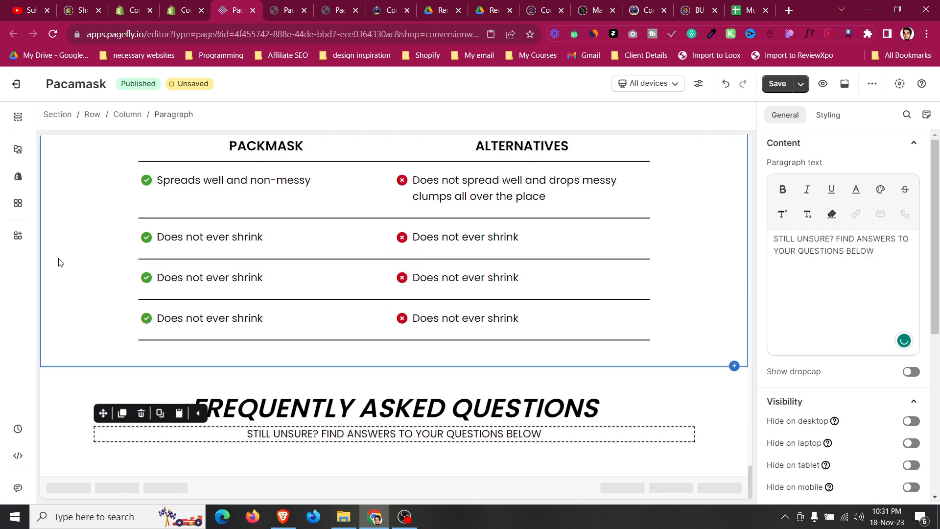
left_click(117, 458)
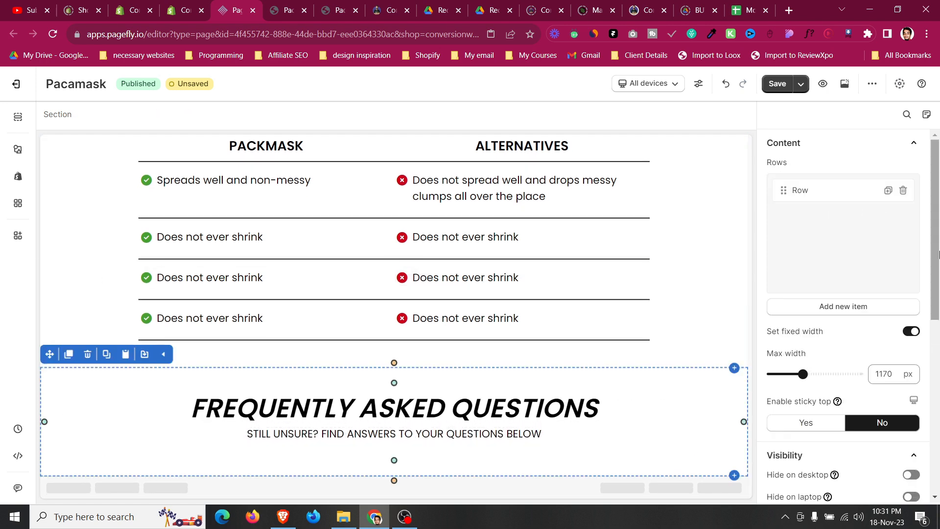
left_click(827, 119)
scroll(823, 253, "down", 7)
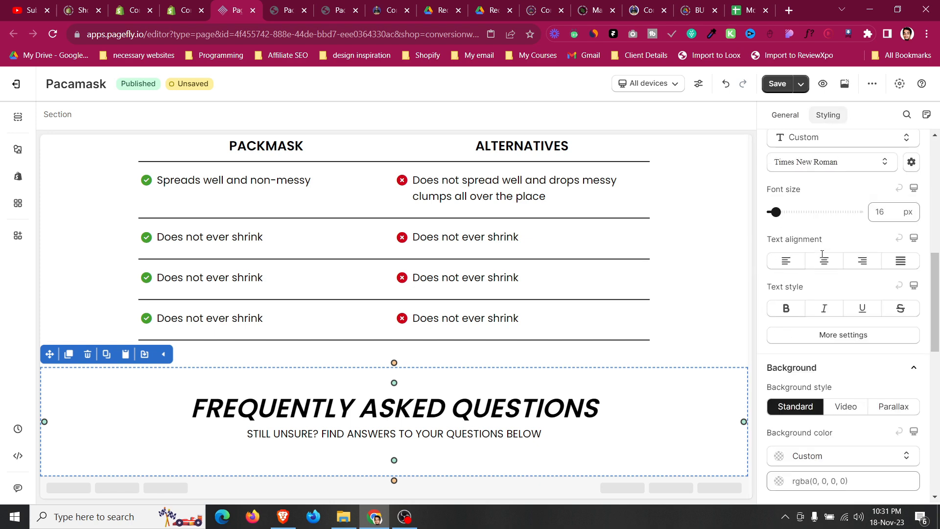
scroll(822, 254, "down", 4)
left_click(801, 297)
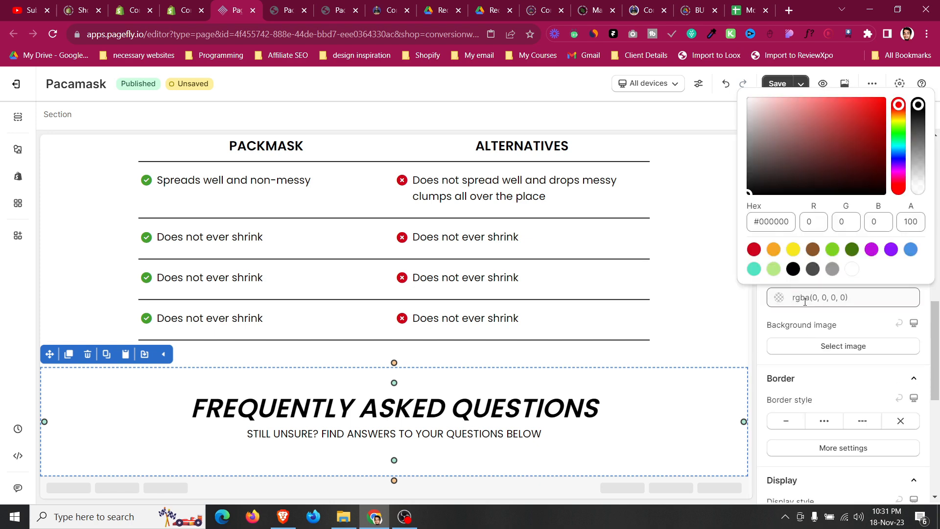
left_click(758, 223)
key("ctrl+a")
type("#f")
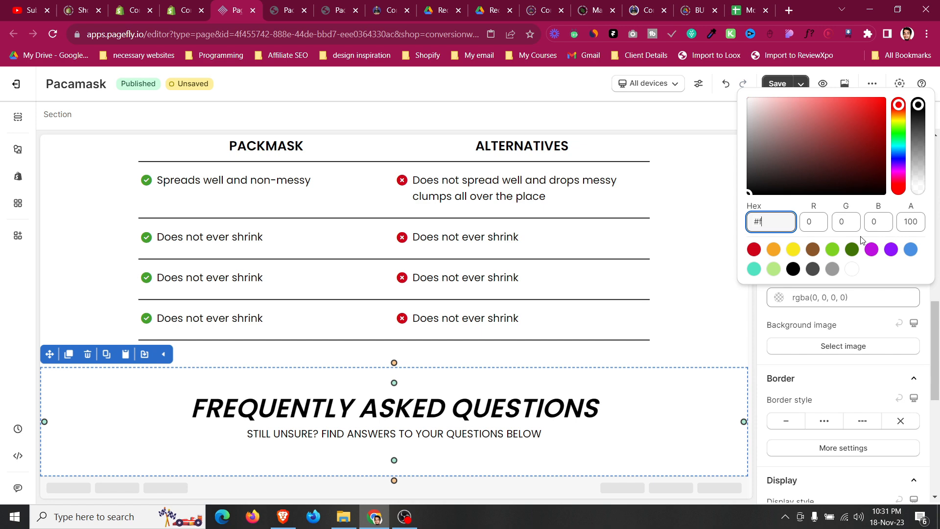
type("9f9f9")
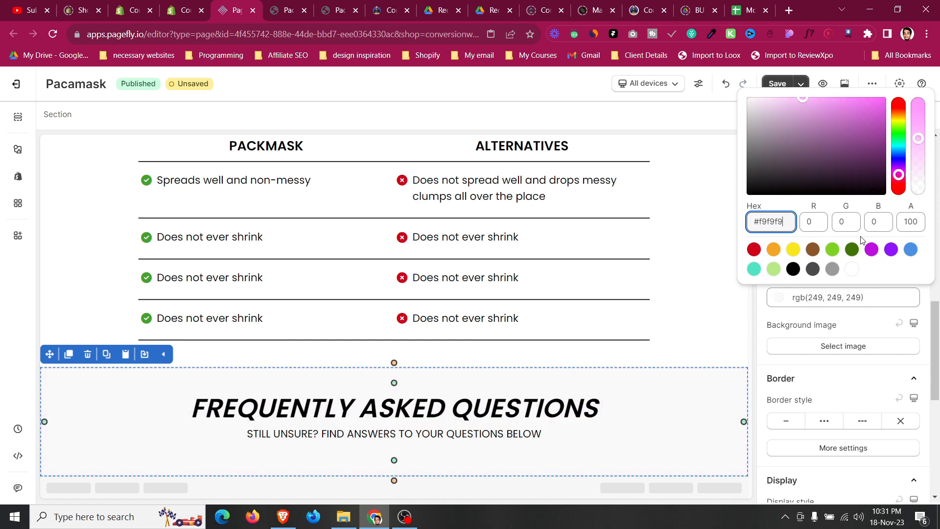
Add an Accordion element below the FAQ subheading.
left_click(17, 149)
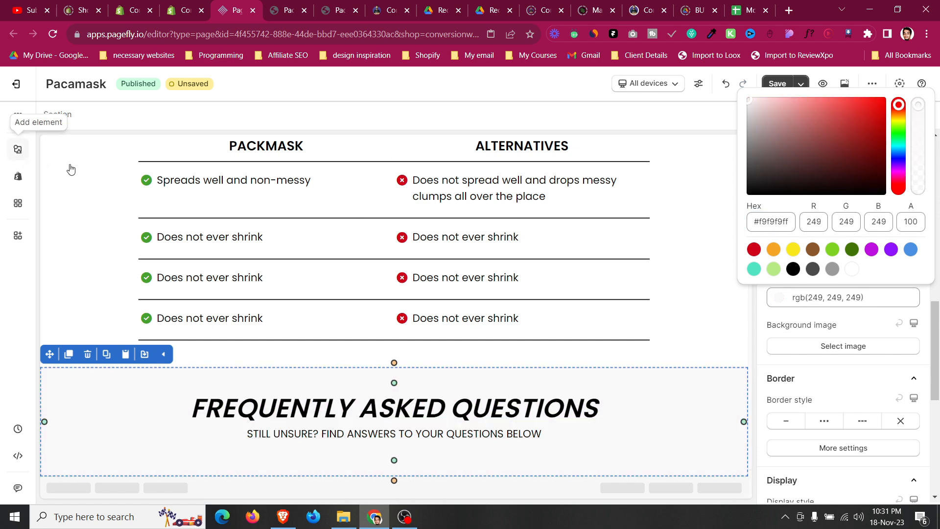
mouse_move(97, 275)
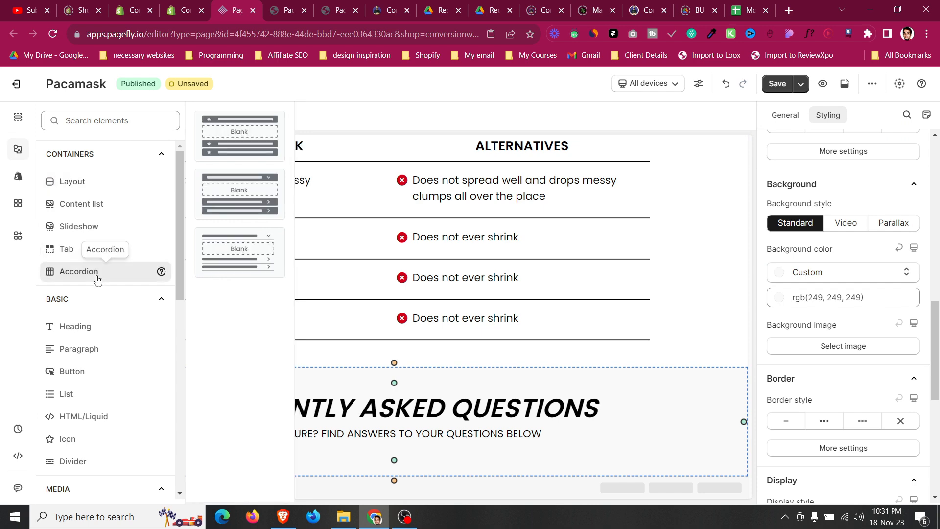
left_click_drag(244, 272, 451, 448)
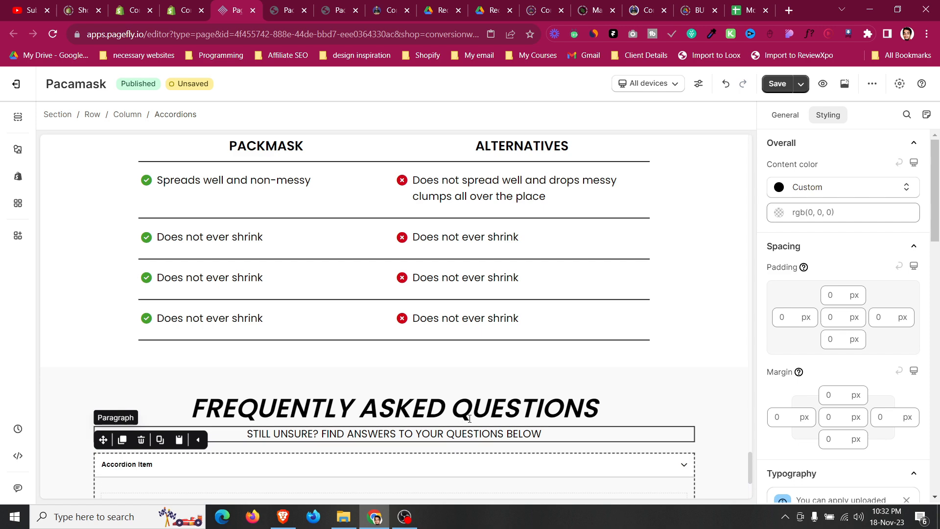
Set the accordion's top margin to 10 px.
scroll(460, 431, "down", 3)
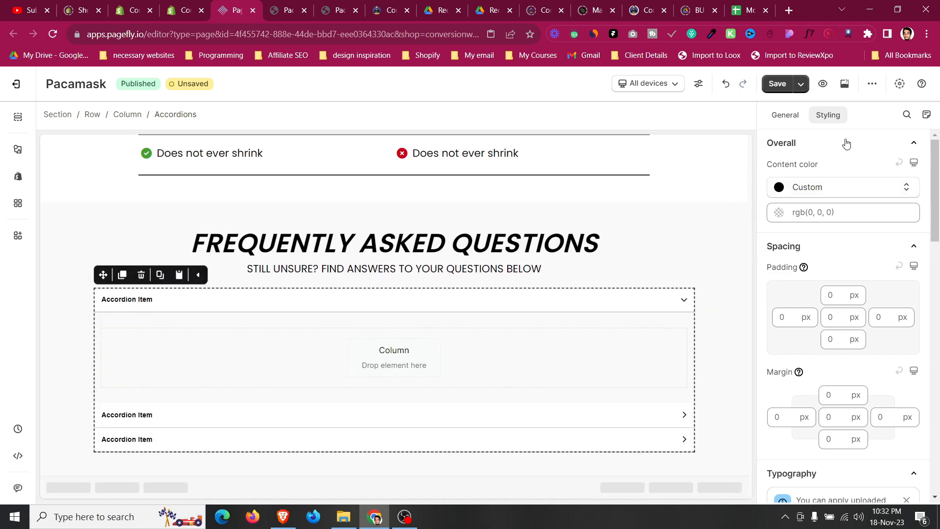
left_click(835, 389)
type("3")
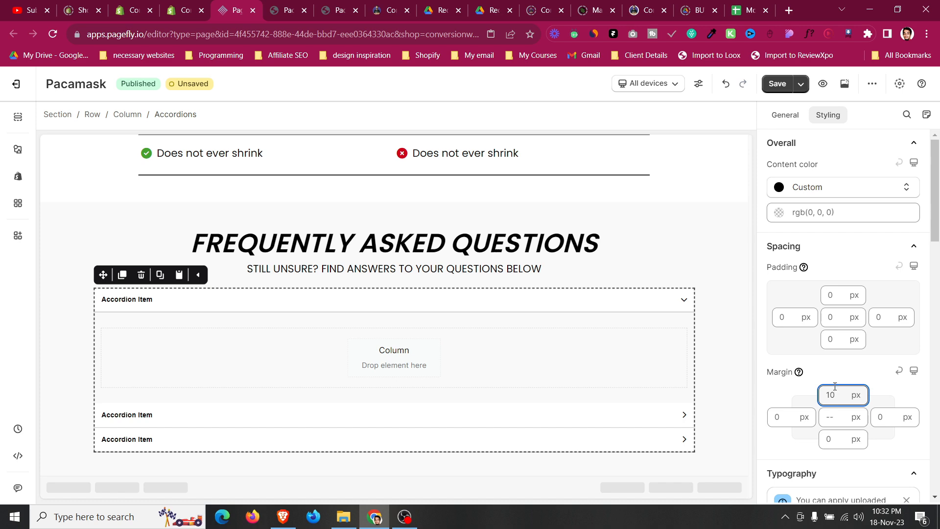
Set the accordion headers' font to Poppins with a font size of 18 px.
scroll(835, 386, "down", 5)
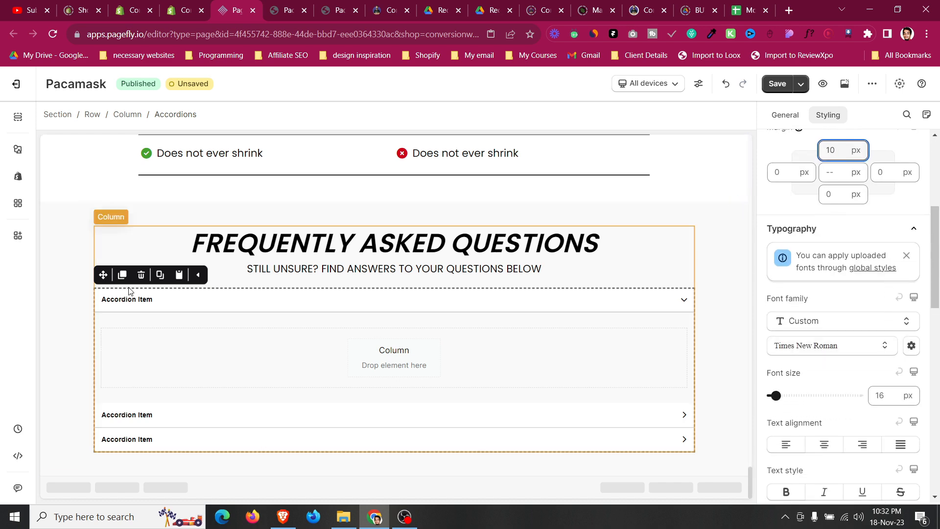
scroll(814, 306, "down", 6)
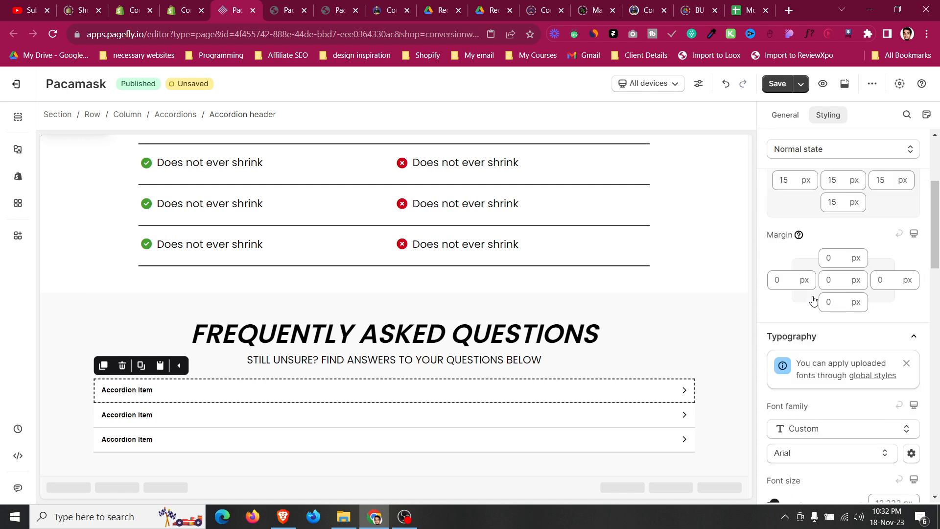
left_click(821, 327)
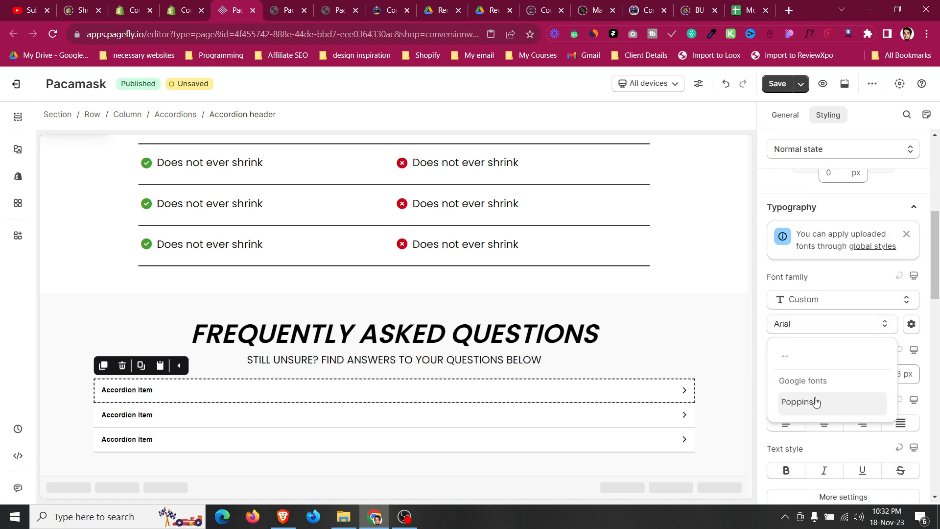
left_click(816, 401)
left_click(884, 374)
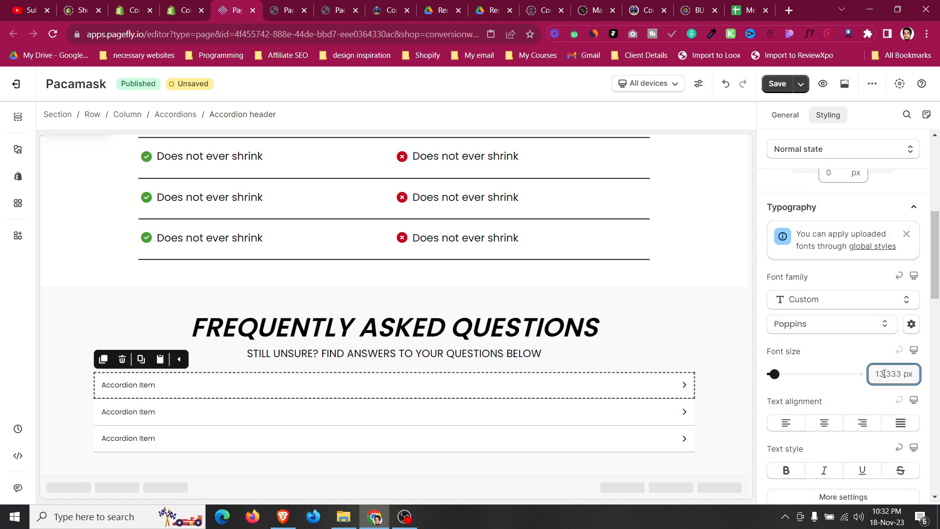
key("ctrl+a")
type("18")
key("BackSpace")
type("5")
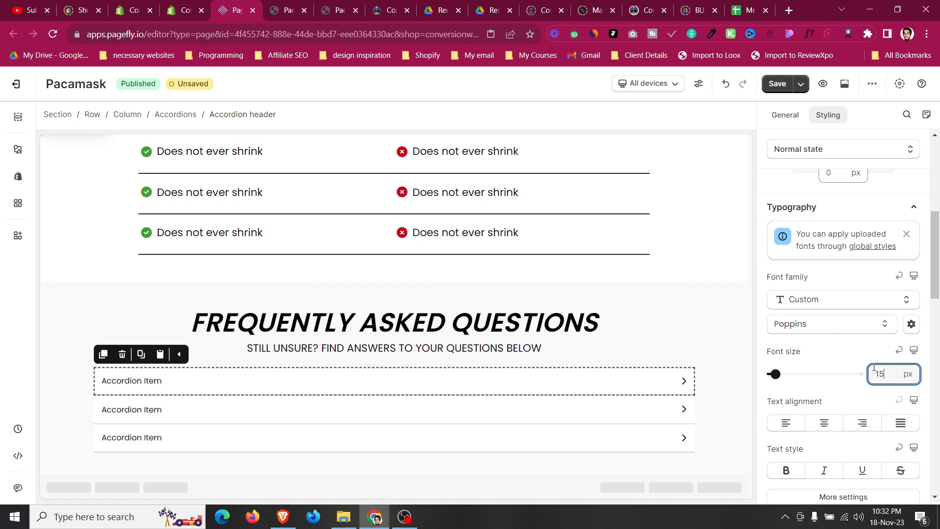
key("BackSpace")
type("9")
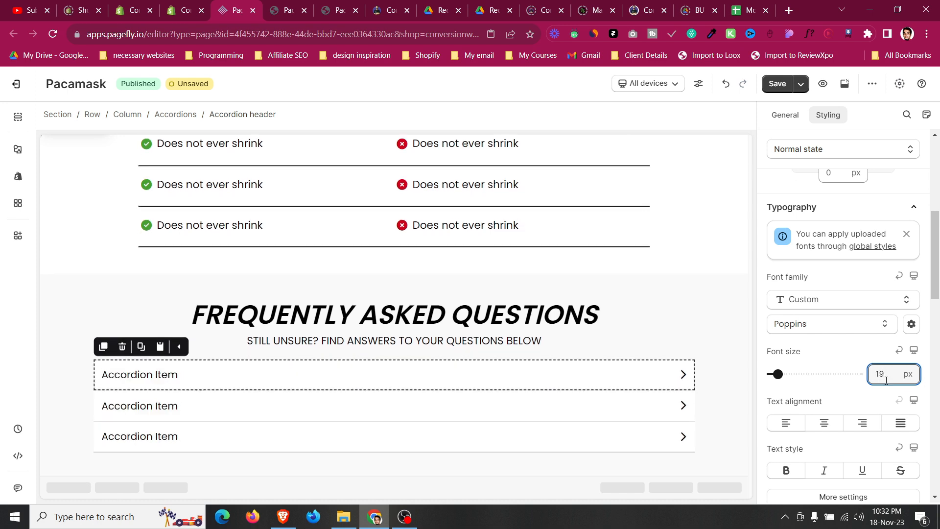
key("BackSpace")
type("8")
Set the accordion headers' font weight to Medium.
scroll(886, 380, "down", 3)
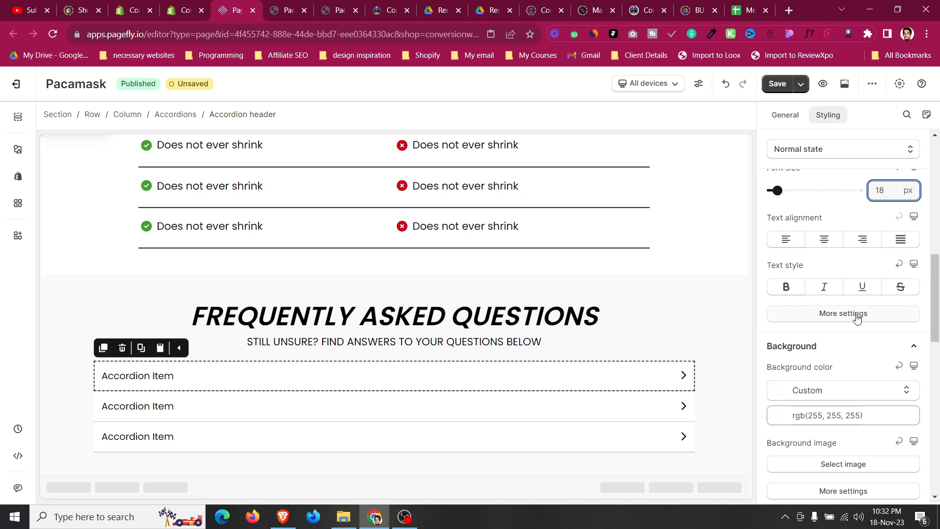
left_click(857, 316)
left_click(821, 142)
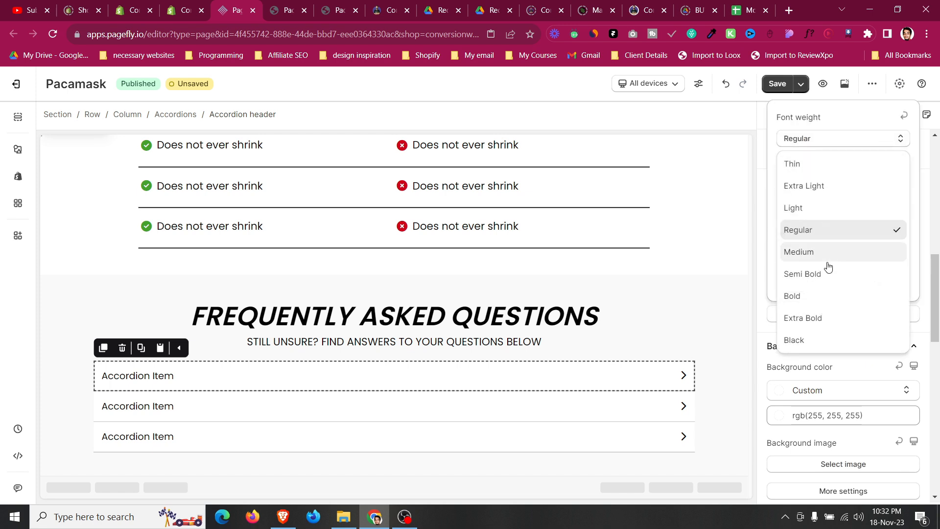
left_click(826, 255)
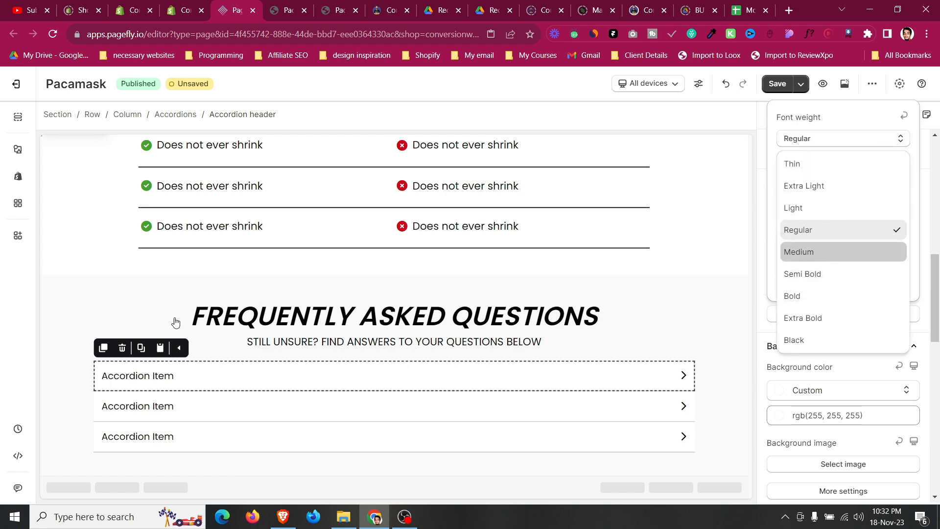
Set the FAQ subheading paragraph's bottom margin to 30 px.
left_click(68, 335)
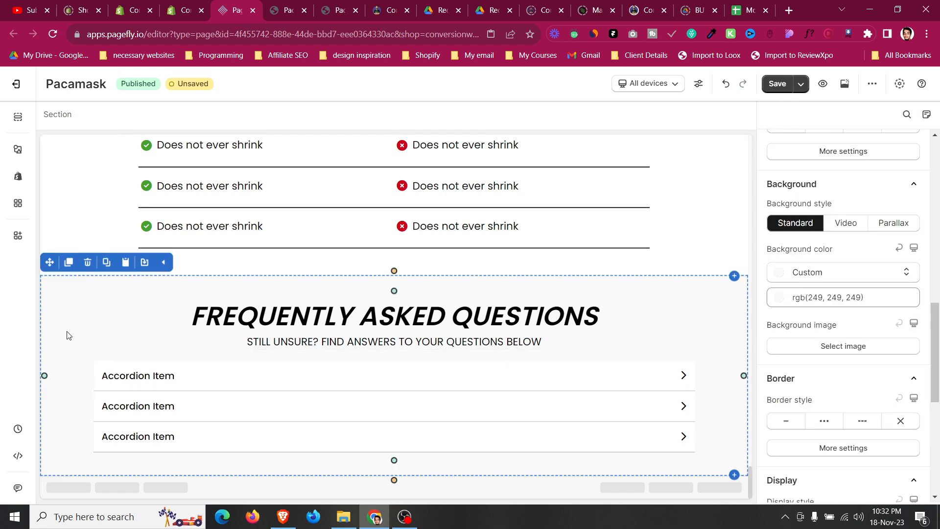
left_click(253, 349)
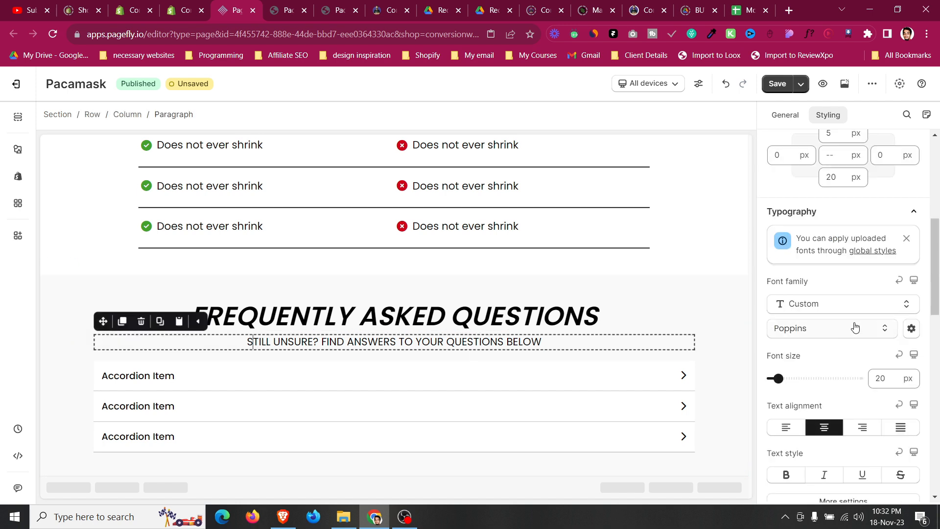
scroll(842, 331, "up", 2)
scroll(836, 332, "up", 2)
left_click(832, 361)
key("BackSpace")
type("6")
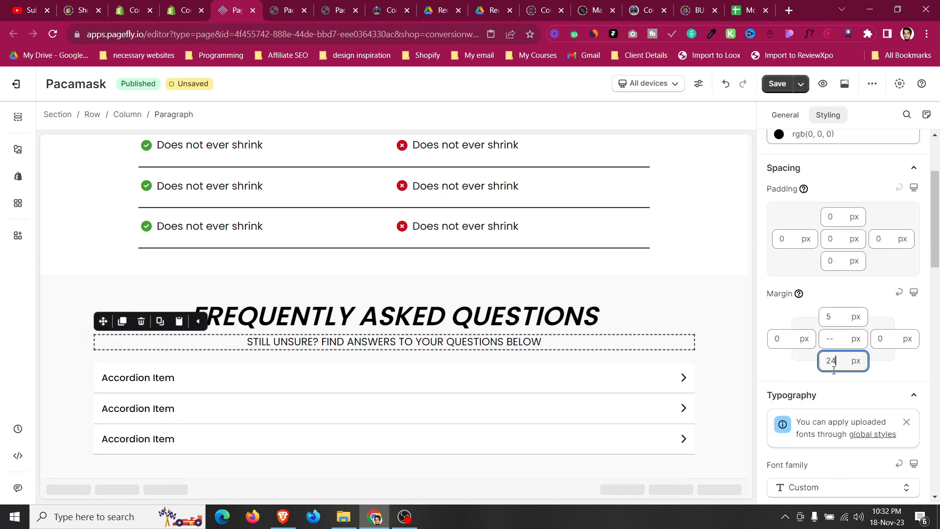
key("Up")
key("Up")
key("Up")
key("Up")
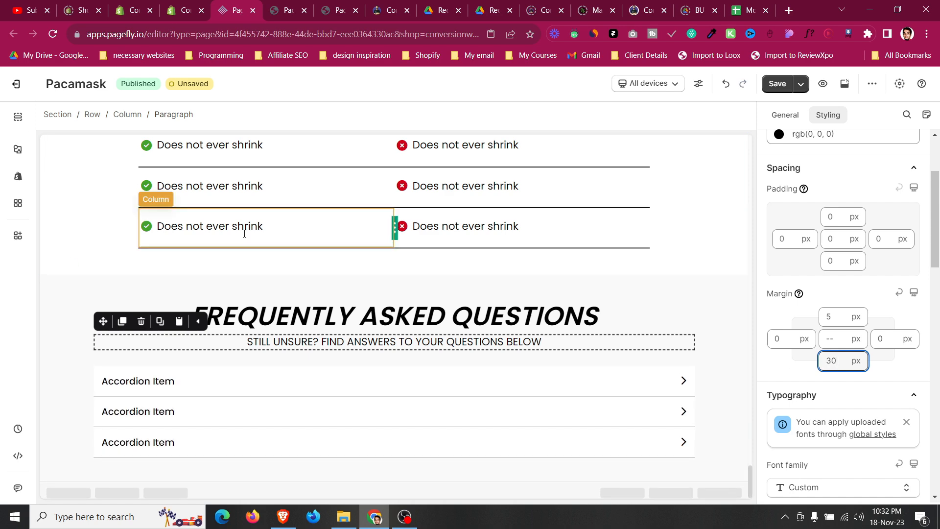
Expand the first FAQ question on the reference page to view its answer.
left_click(289, 10)
left_click(341, 7)
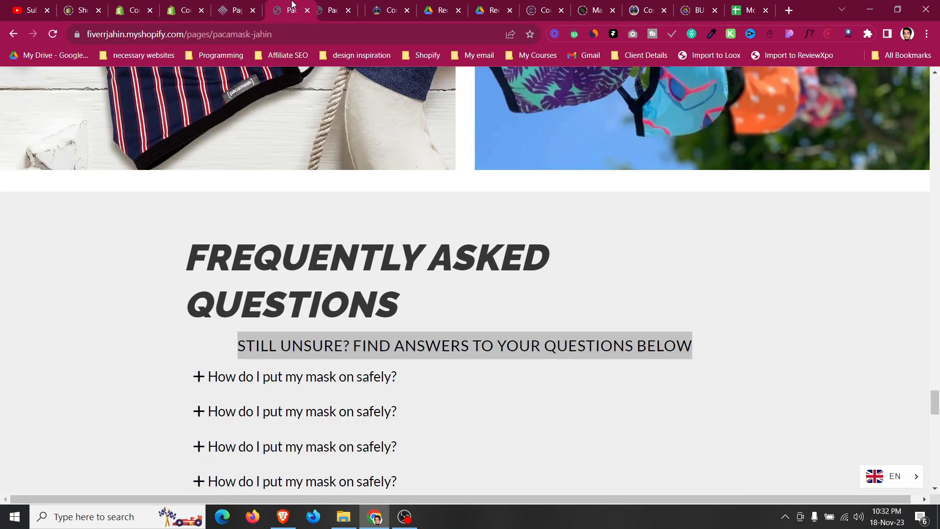
scroll(235, 220, "down", 4)
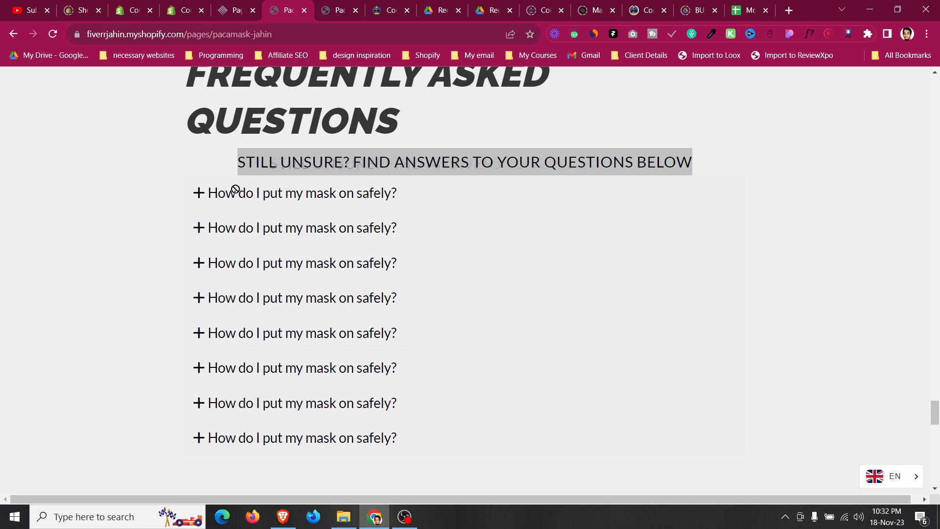
left_click(360, 195)
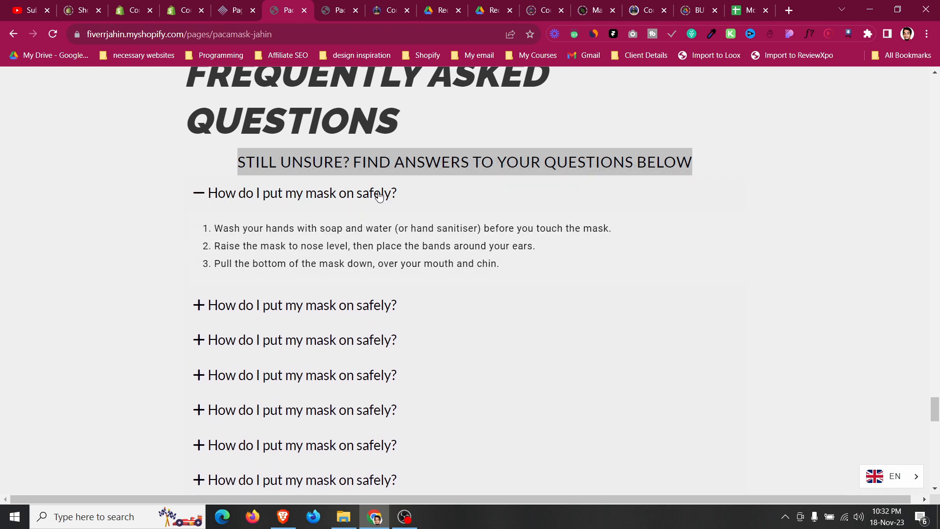
Copy the first FAQ question's text from the live page using the element inspector.
left_click(308, 195)
right_click(288, 195)
left_click(237, 185)
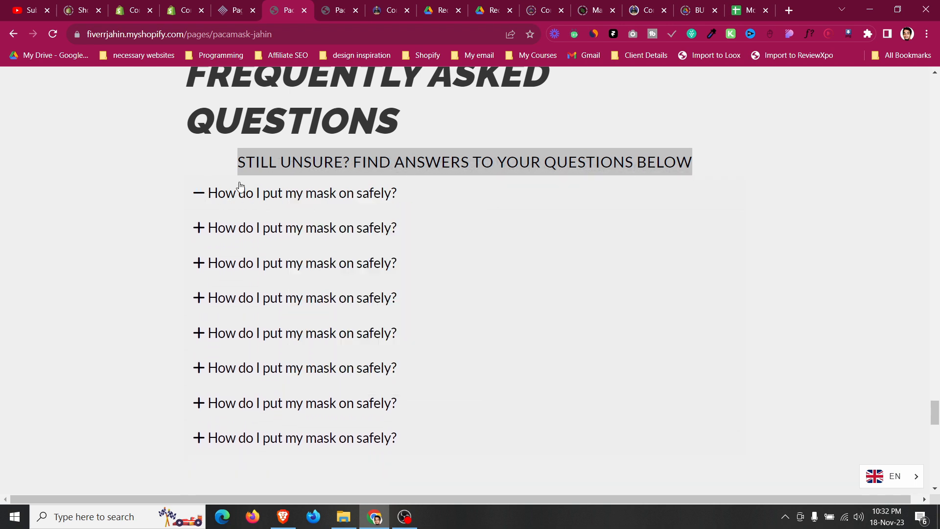
left_click(237, 190)
right_click(236, 192)
left_click(295, 392)
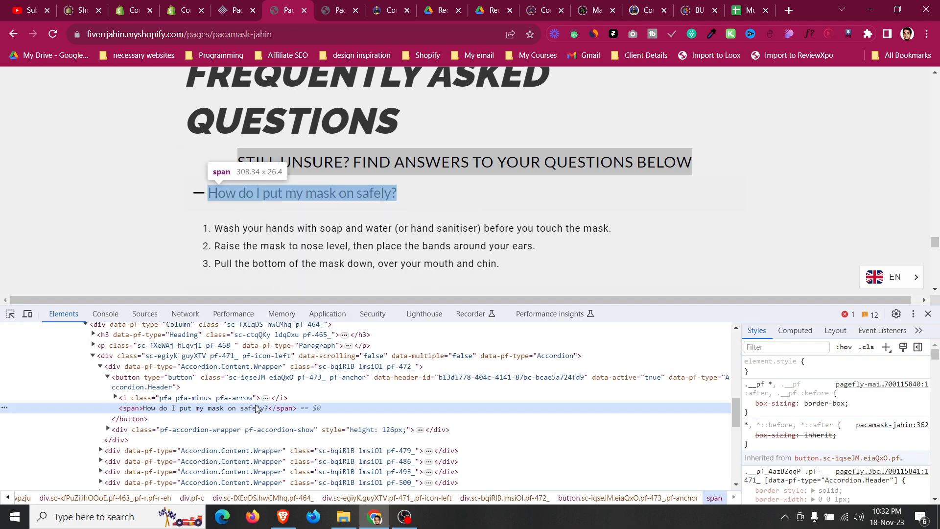
double_click(255, 409)
left_click(247, 4)
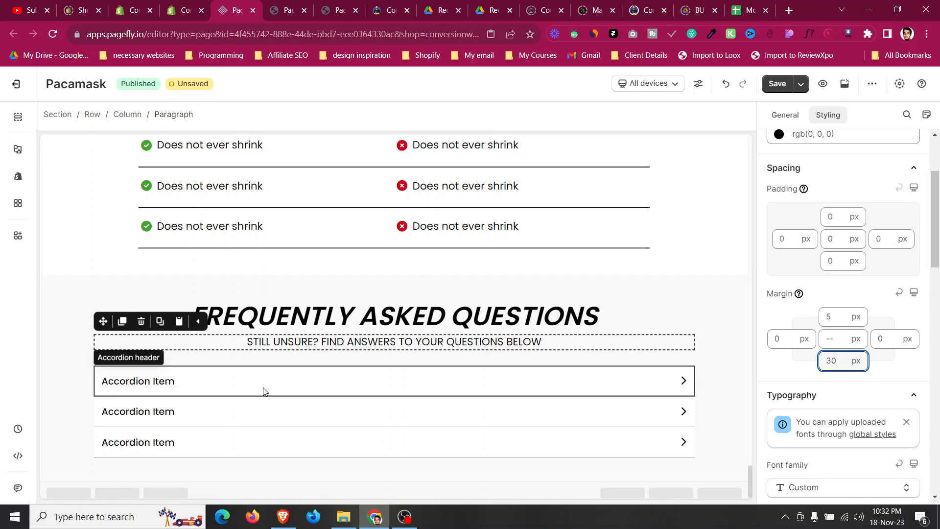
Paste the question as the first accordion item's header text and prefix it with "1.".
left_click(392, 381)
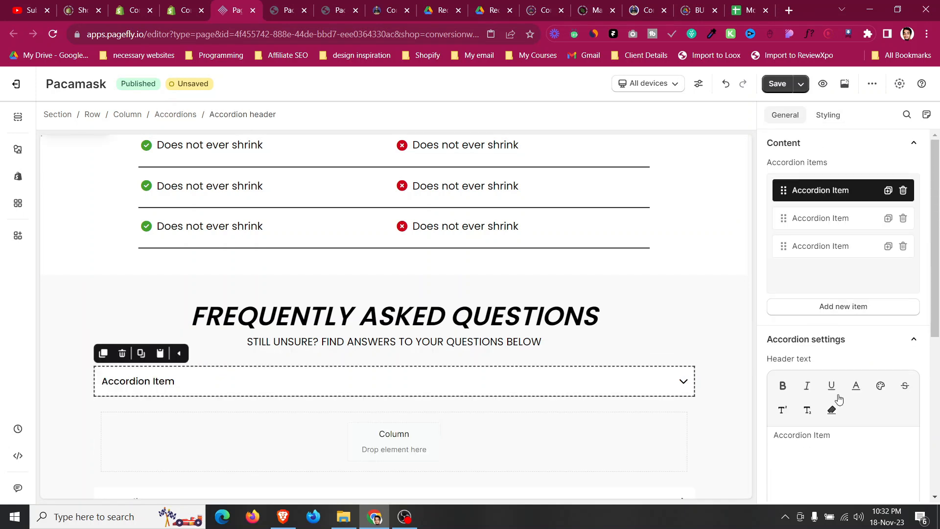
key("ctrl+a")
type("How do I put my mask on safely?")
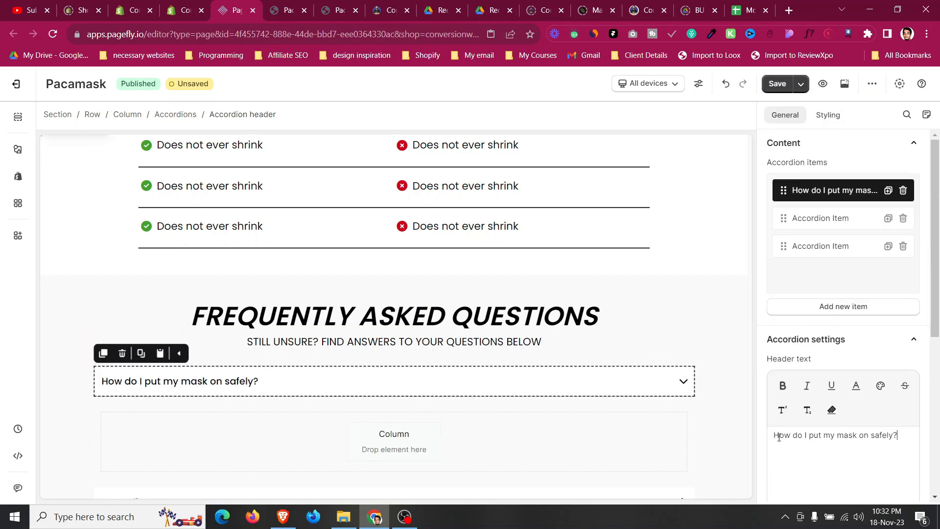
left_click(774, 435)
type("1.")
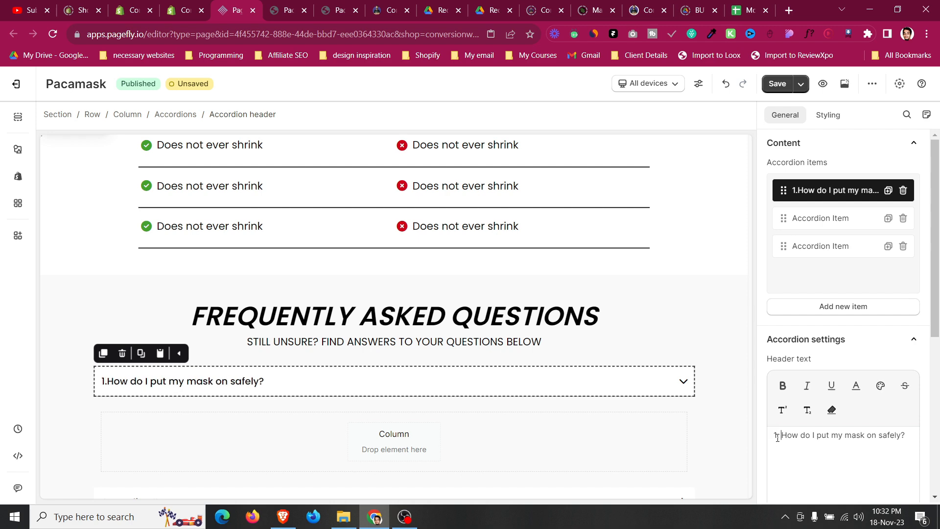
Select and copy the first question's three-step answer text on the live page.
scroll(304, 323, "down", 2)
scroll(304, 322, "up", 6)
scroll(304, 320, "up", 6)
scroll(305, 321, "down", 6)
scroll(304, 321, "up", 9)
scroll(304, 323, "up", 2)
left_click(147, 314)
left_click(130, 268)
left_click_drag(111, 268, 247, 337)
left_click(288, 11)
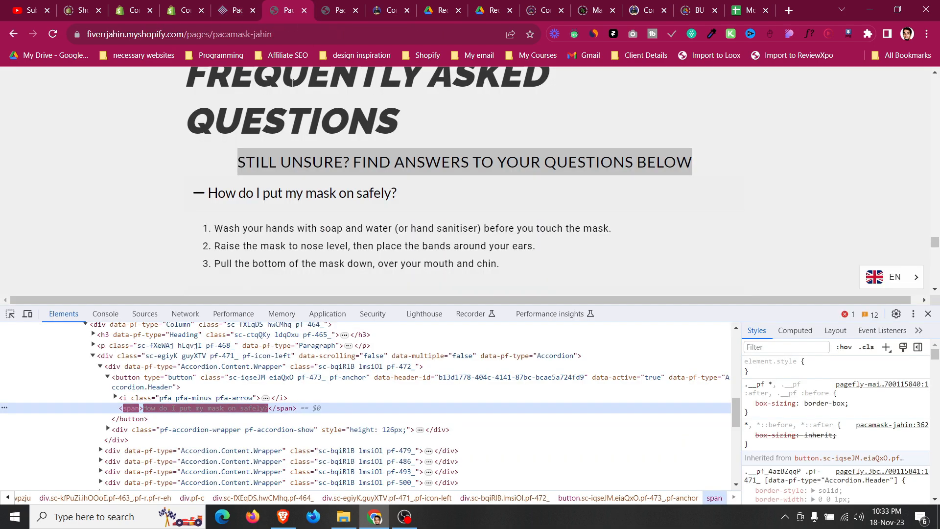
left_click_drag(202, 223, 525, 273)
key("ctrl+c")
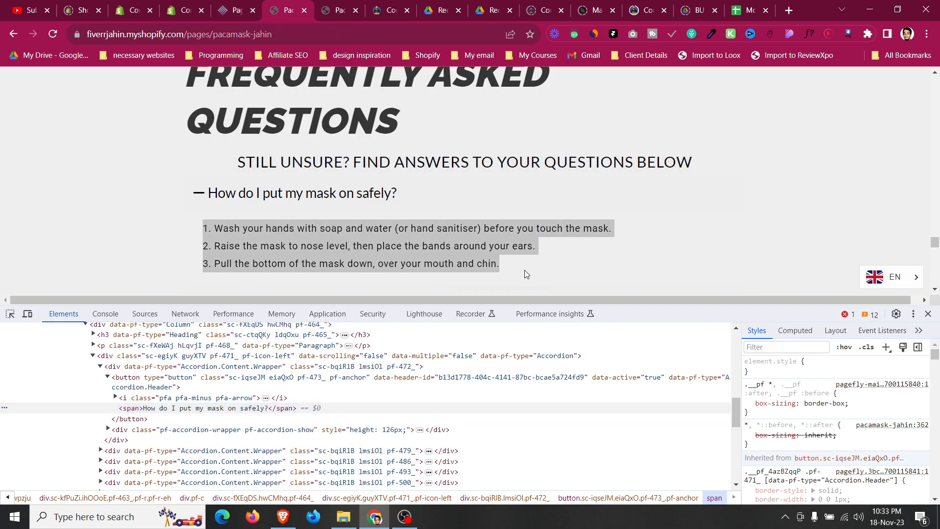
Paste the answer into the first accordion item's content paragraph, replacing its text.
left_click(224, 6)
left_click(844, 284)
key("ctrl+a")
key("ctrl+v")
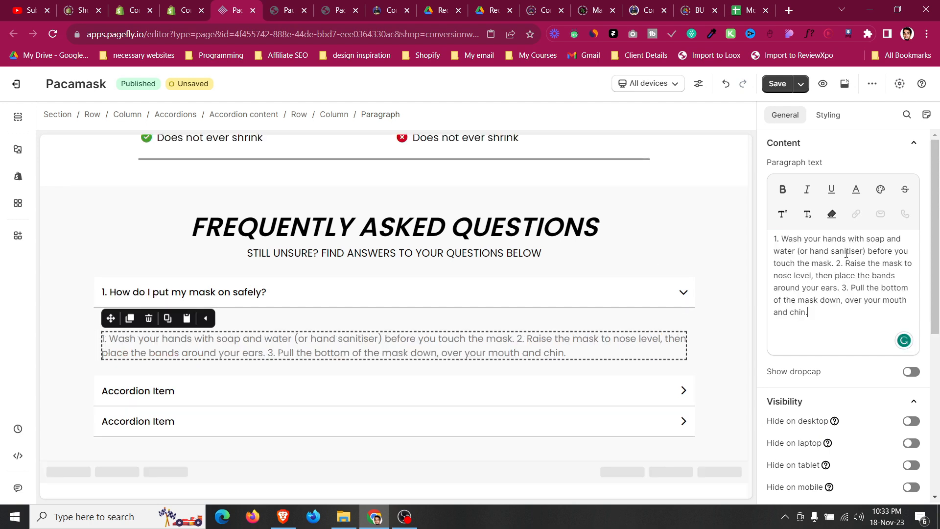
Break the answer paragraph into three separate lines, one per numbered step.
left_click(837, 265)
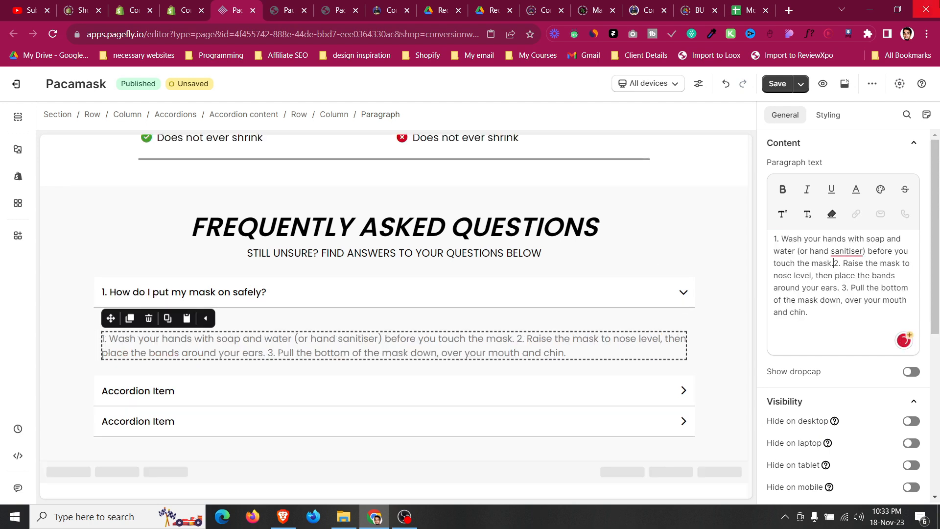
key("Return")
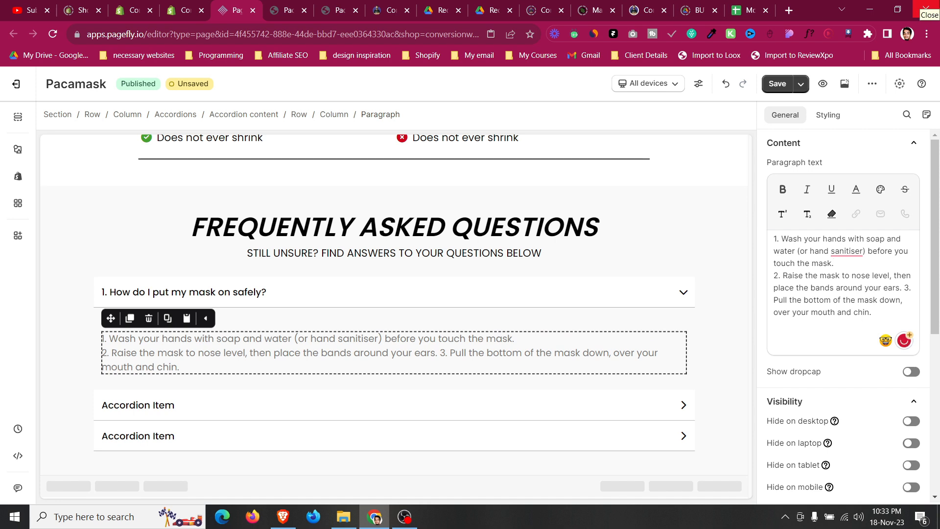
left_click(904, 288)
key("Return")
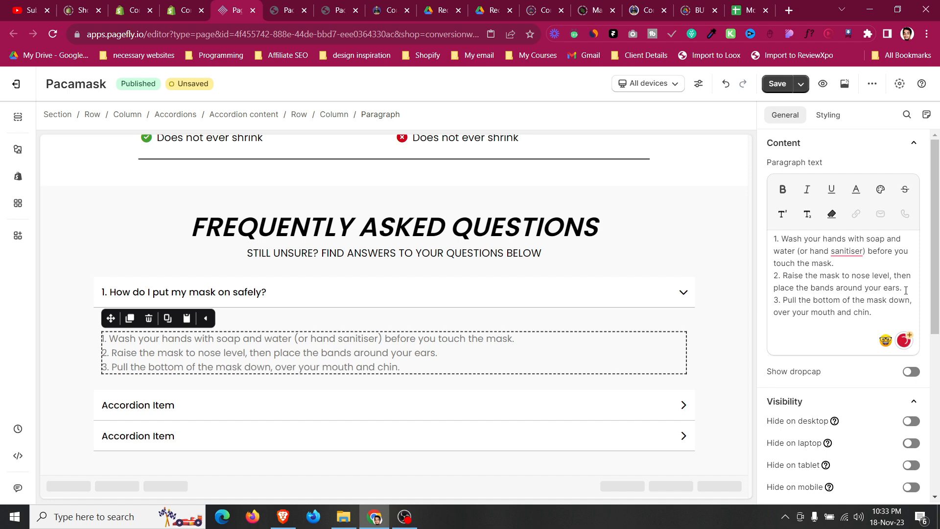
Set the FAQ section's fixed max width to 1000 px.
left_click(61, 258)
double_click(884, 374)
type("1000")
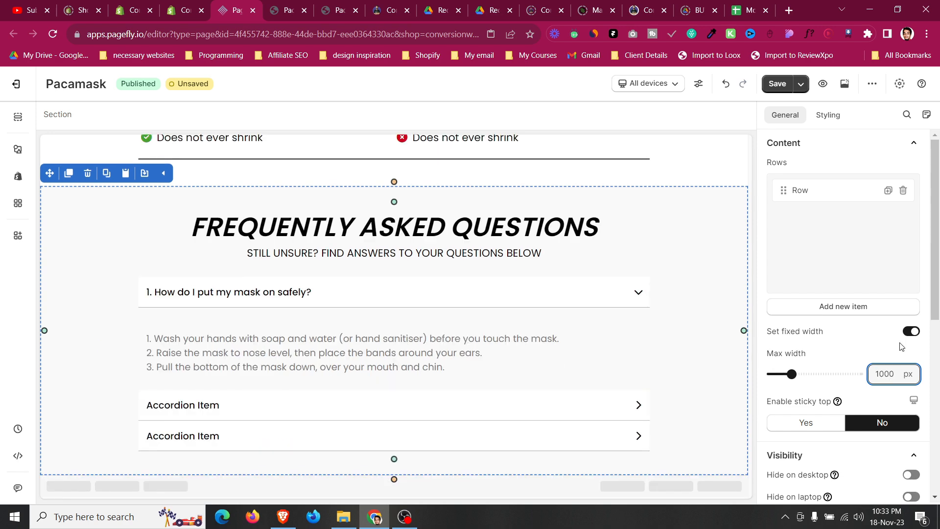
Delete the placeholder accordion items and duplicate the first question item to make six FAQ items.
left_click(380, 293)
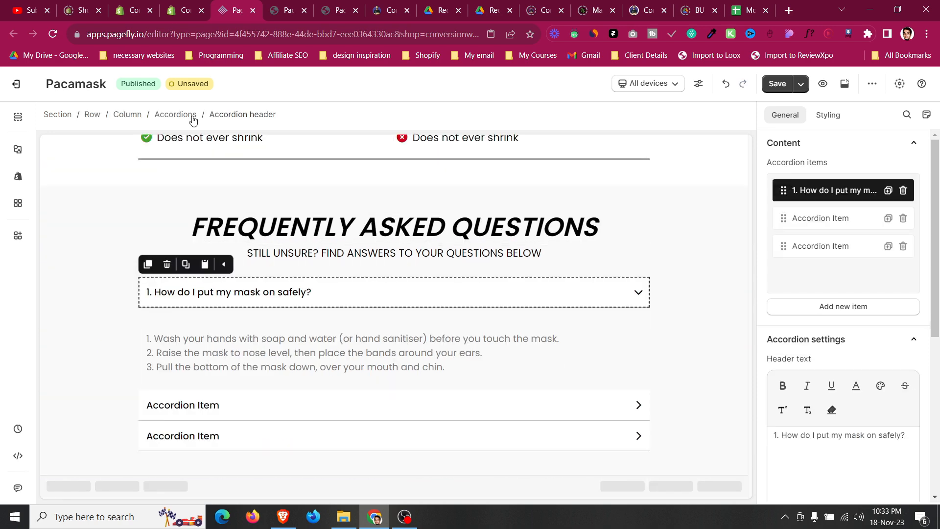
left_click(904, 217)
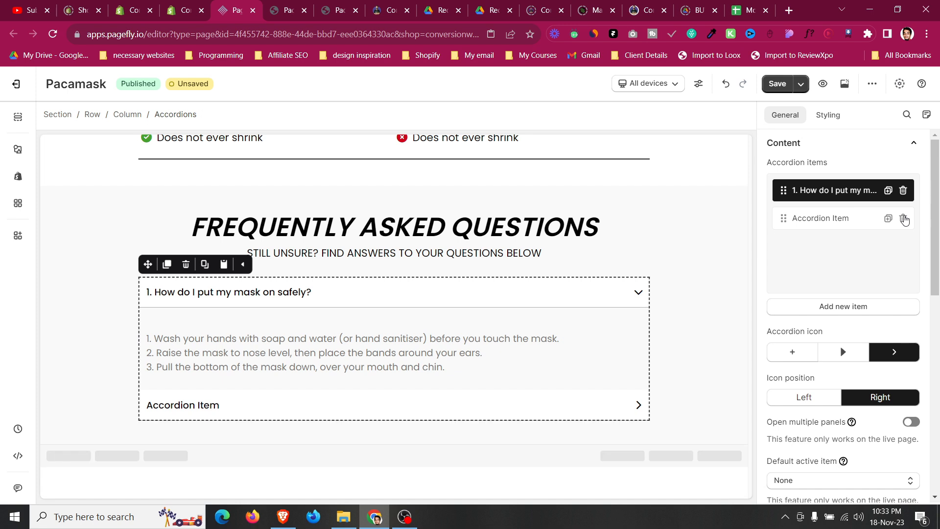
double_click(903, 218)
left_click(888, 191)
left_click(888, 218)
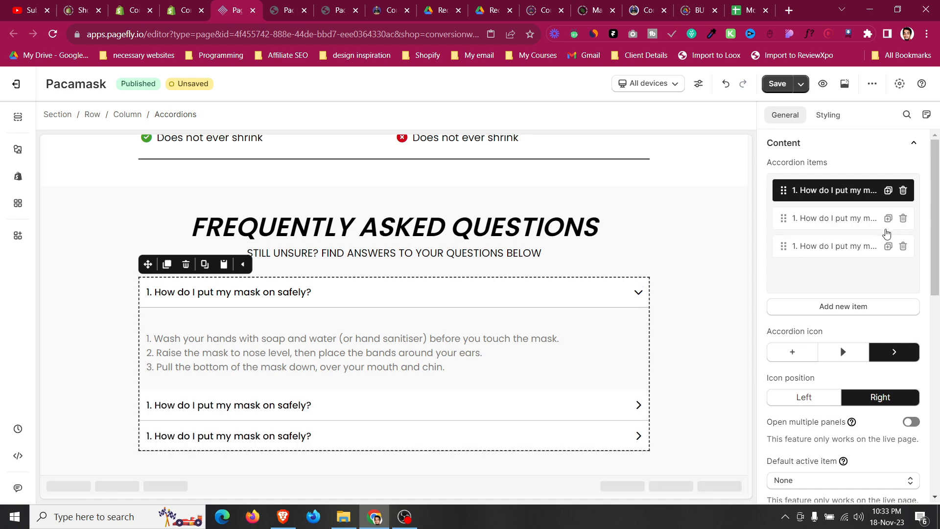
left_click(889, 246)
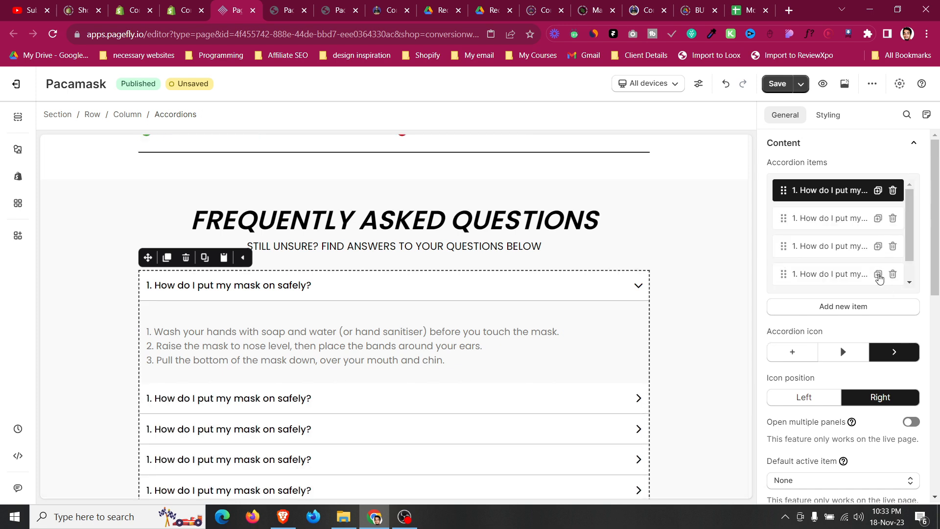
Renumber the second, third and fourth FAQ item headers as 2., 3. and 4.
scroll(178, 343, "down", 2)
left_click(108, 370)
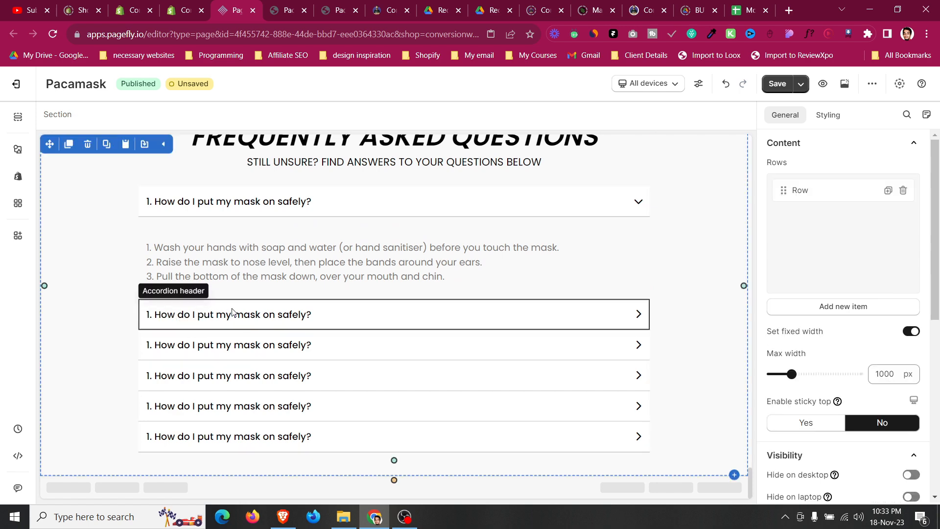
left_click(232, 313)
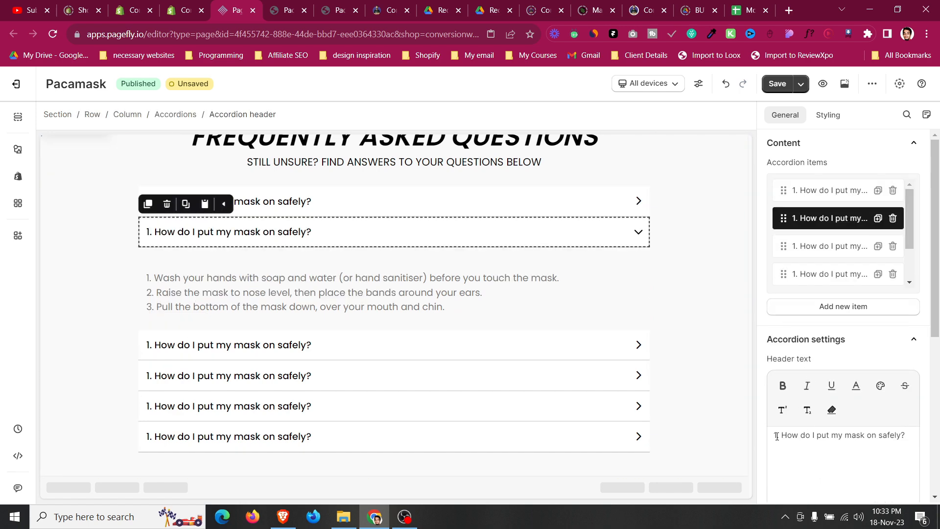
left_click(319, 350)
key("BackSpace")
type("3")
left_click(508, 373)
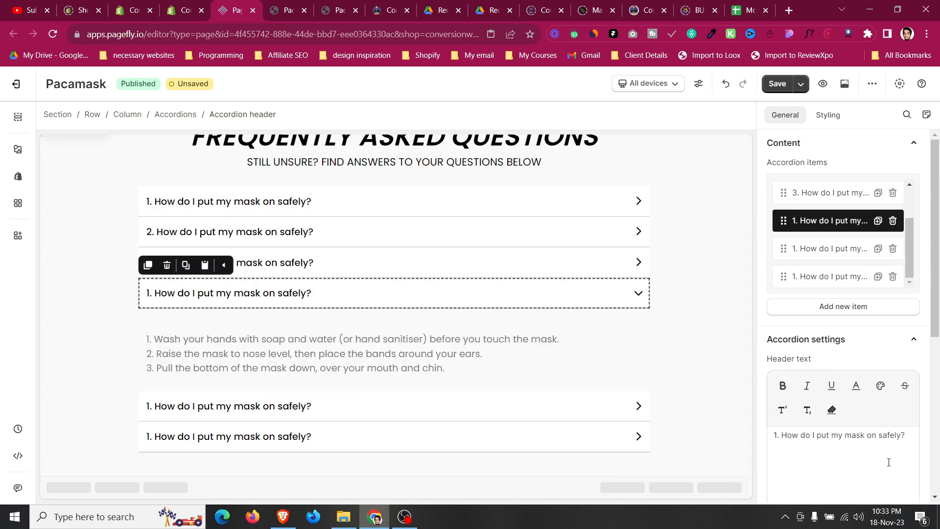
type("4.")
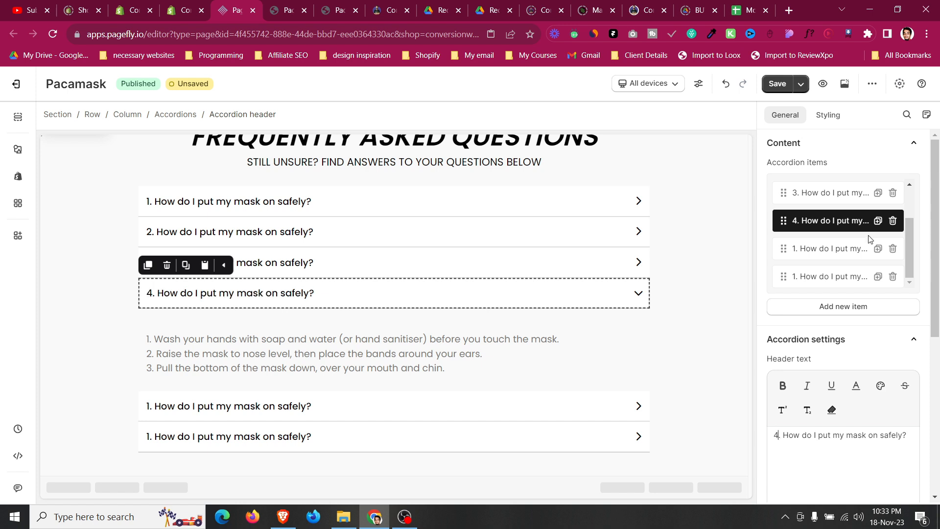
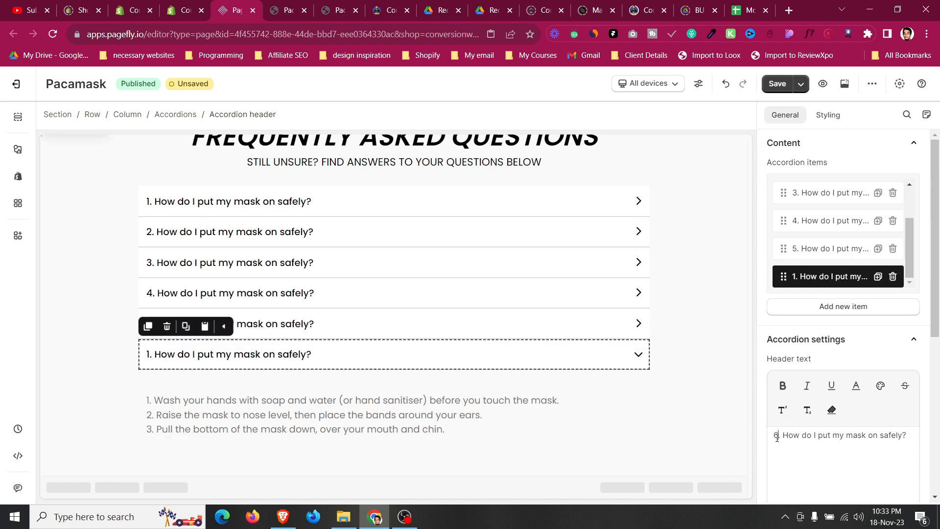
Compare the rebuilt FAQ section with the FAQ section on the live Pacamask page.
left_click(117, 253)
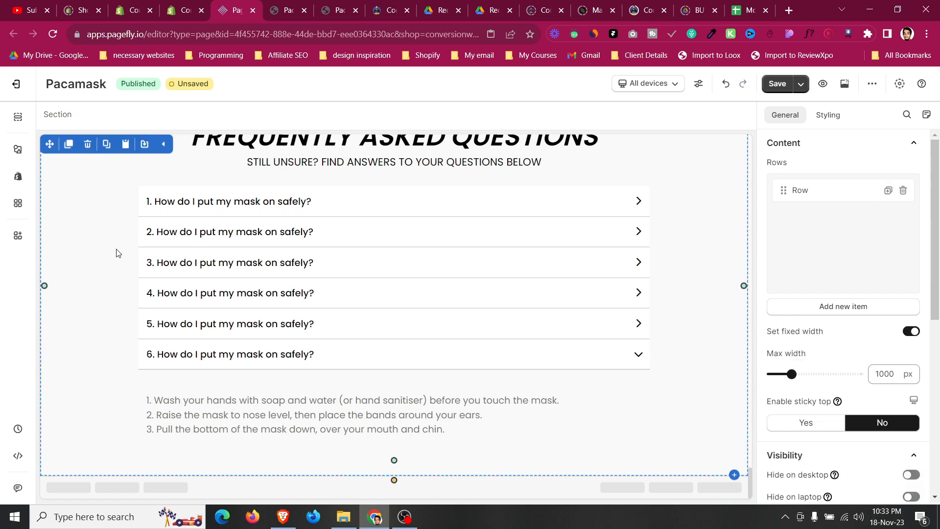
left_click(356, 367)
left_click(131, 335)
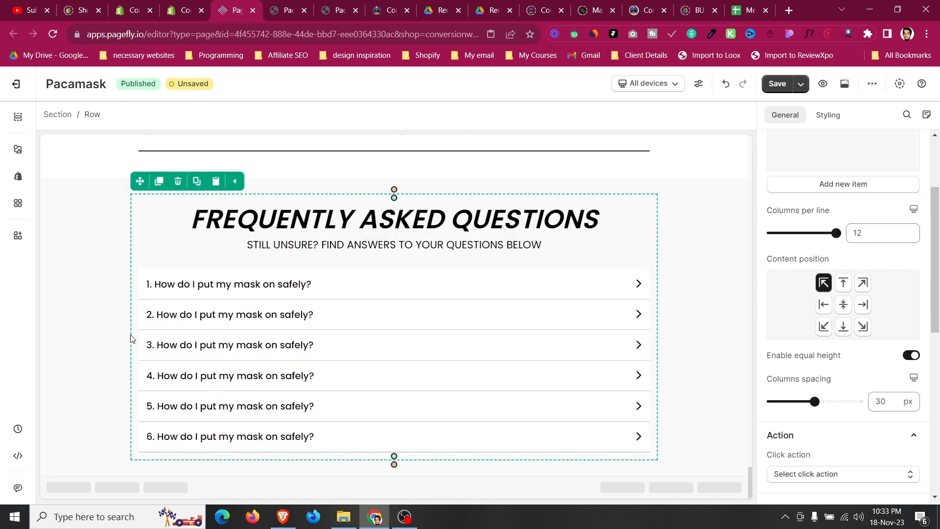
left_click(119, 333)
left_click(286, 10)
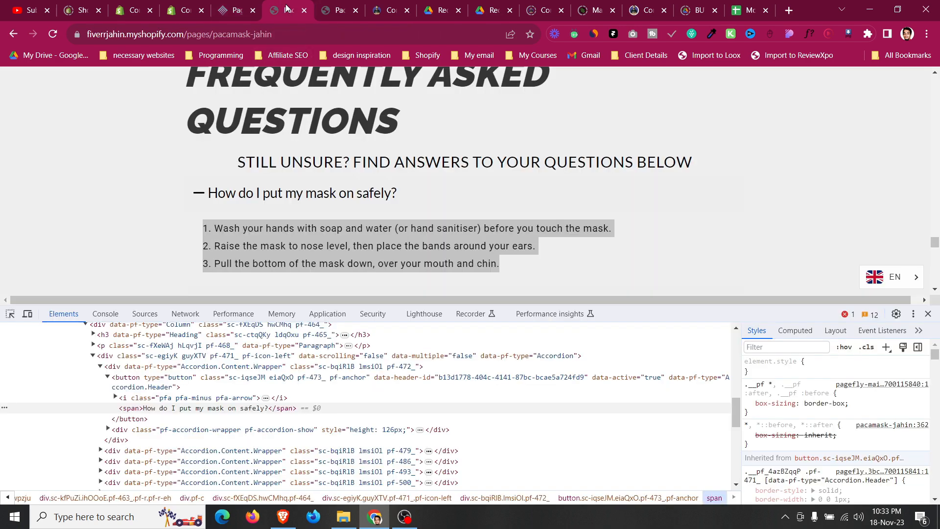
scroll(742, 195, "down", 2)
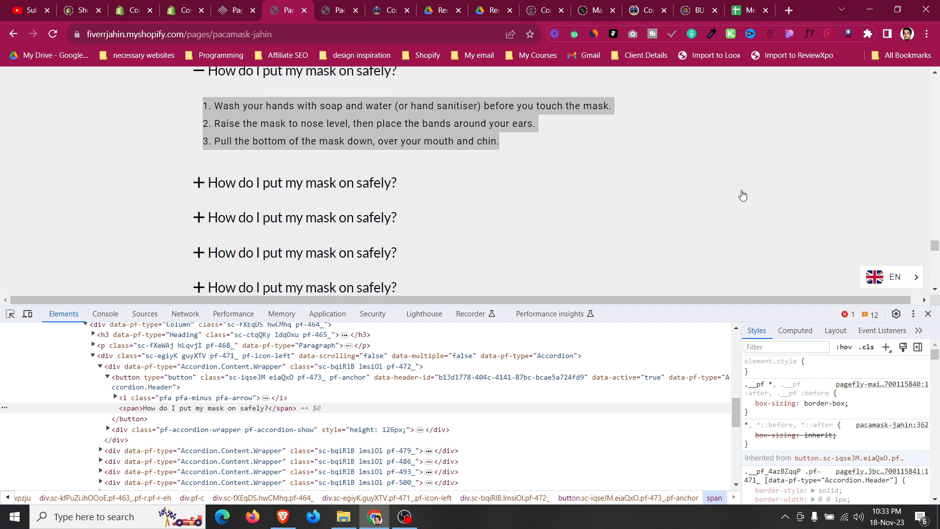
left_click(929, 314)
scroll(529, 294, "down", 10)
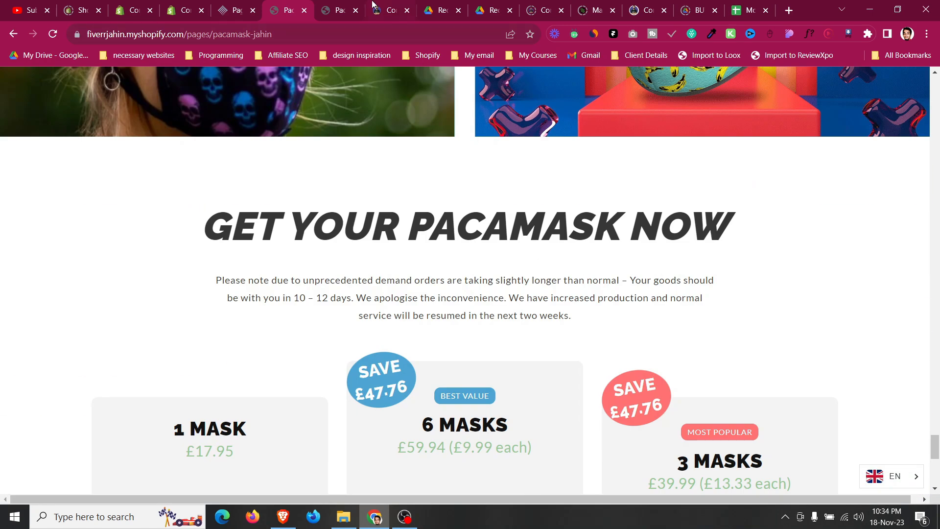
Browse the ATIDCOA reference PDF pages for the remaining section layout.
left_click(455, 5)
scroll(449, 269, "down", 7)
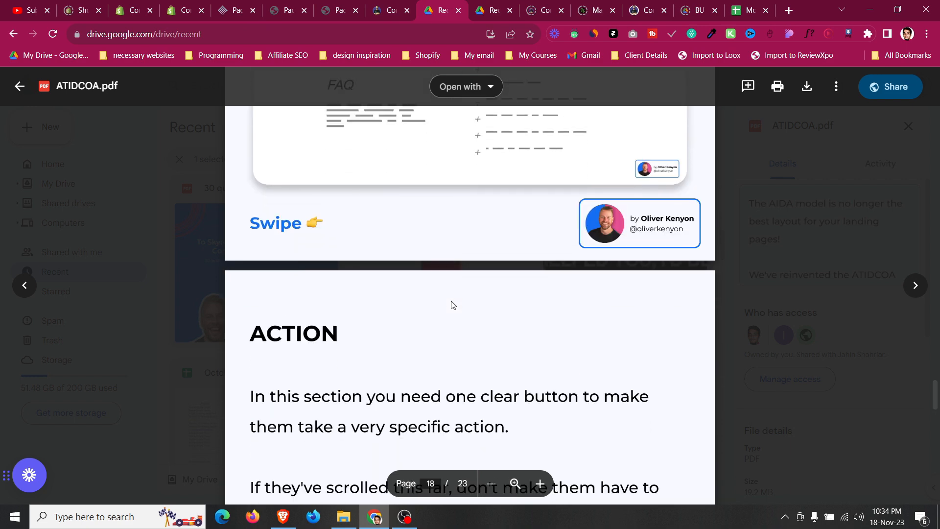
scroll(453, 306, "down", 15)
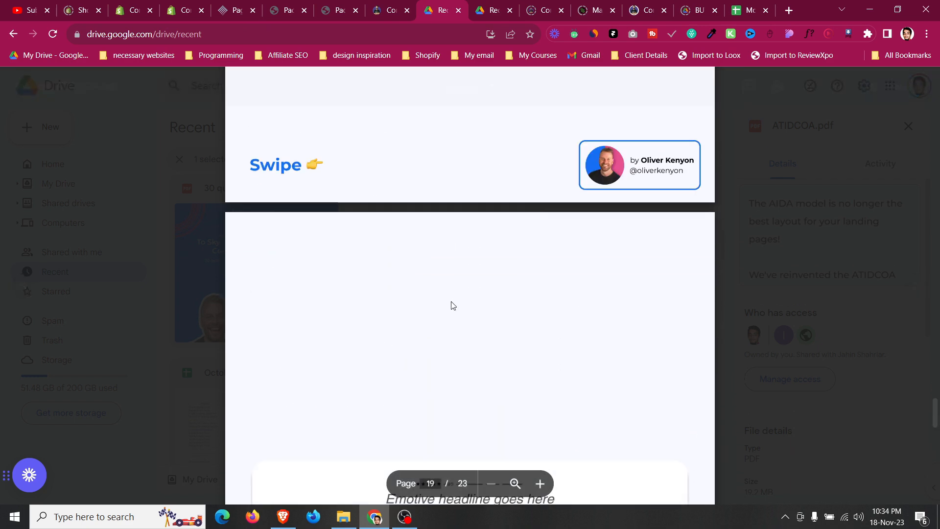
scroll(452, 305, "down", 18)
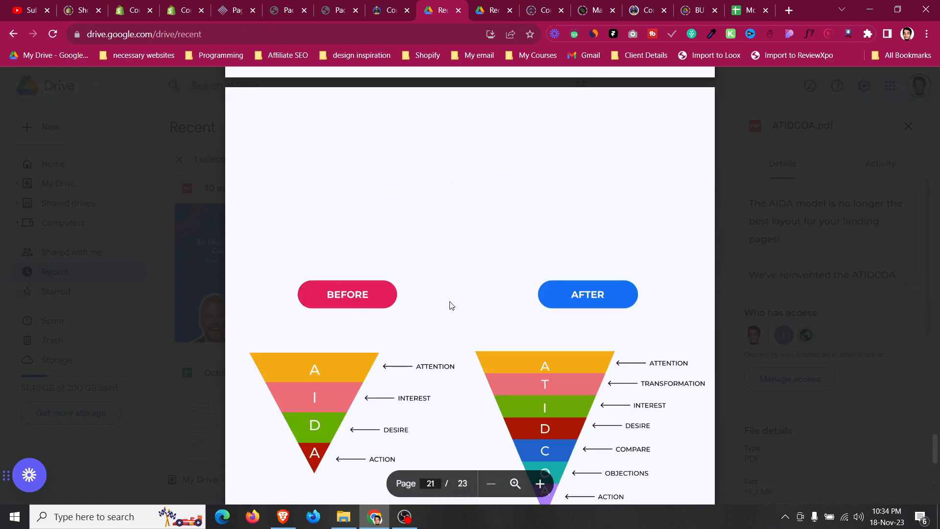
scroll(449, 304, "down", 4)
scroll(448, 304, "up", 12)
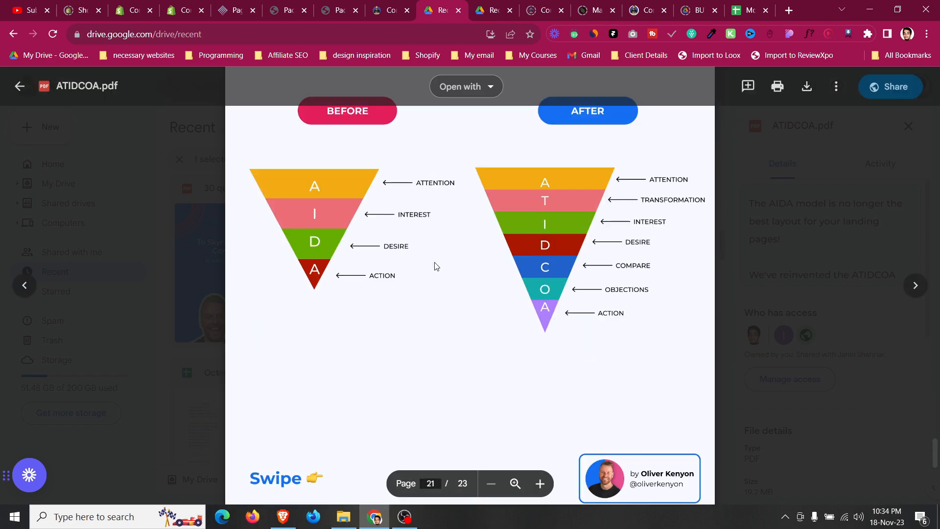
key("ctrl+5")
Duplicate the GET MINE NOW call-to-action row and move the copy into a new section below the FAQ.
scroll(83, 338, "up", 15)
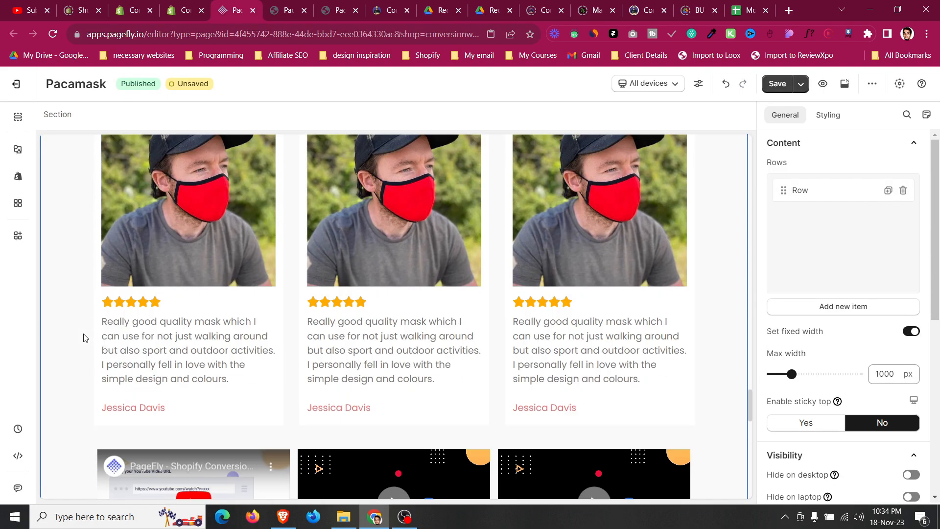
scroll(123, 384, "down", 4)
scroll(151, 341, "down", 3)
left_click(103, 229)
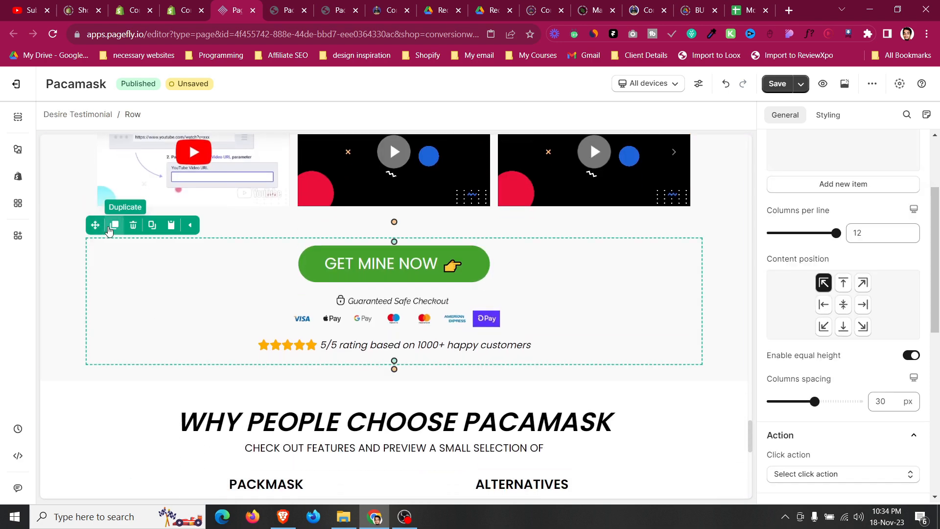
left_click(114, 222)
left_click_drag(93, 149, 255, 475)
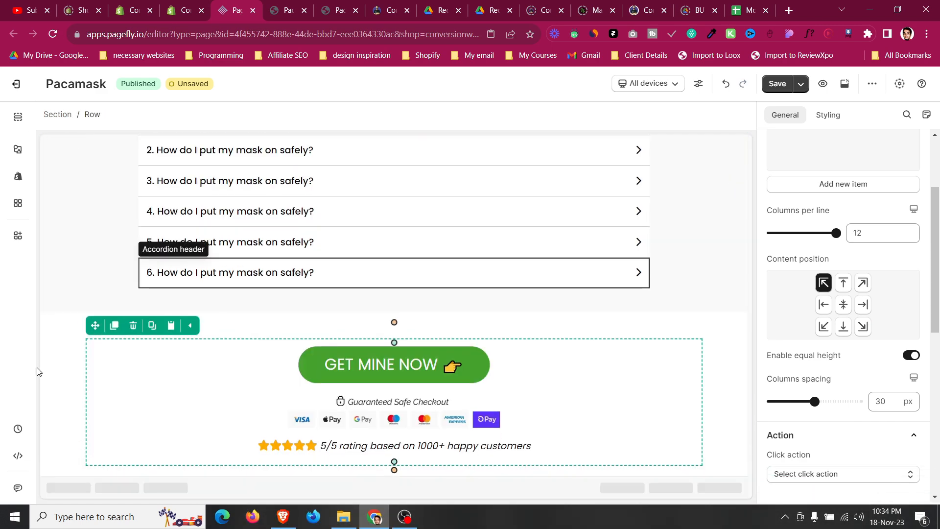
Try changing the copied call-to-action row's top margin value.
left_click(77, 378)
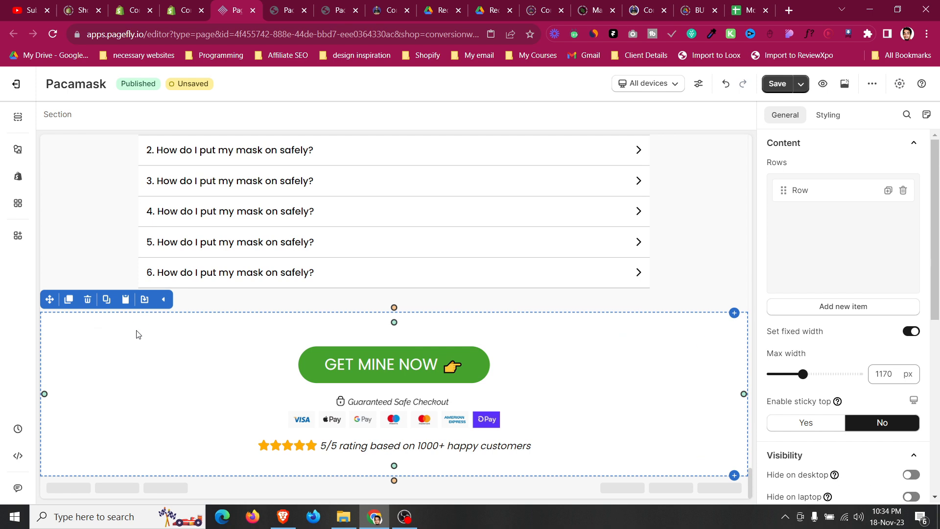
left_click(138, 343)
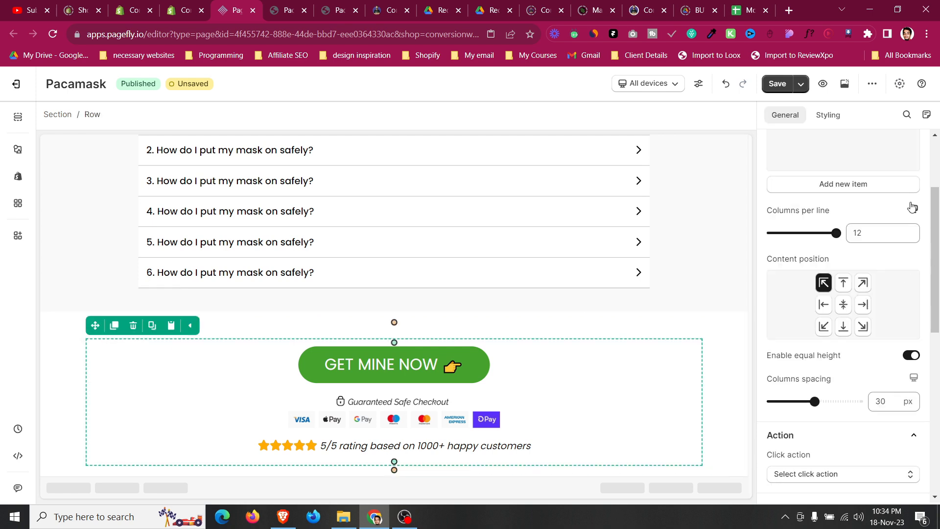
left_click(832, 117)
double_click(835, 399)
type("17")
key("Down")
key("Down")
key("Down")
key("Down")
key("Down")
key("Down")
key("Down")
key("Down")
key("Down")
key("Down")
key("Down")
key("Down")
key("Down")
key("Down")
key("Down")
key("Down")
key("Down")
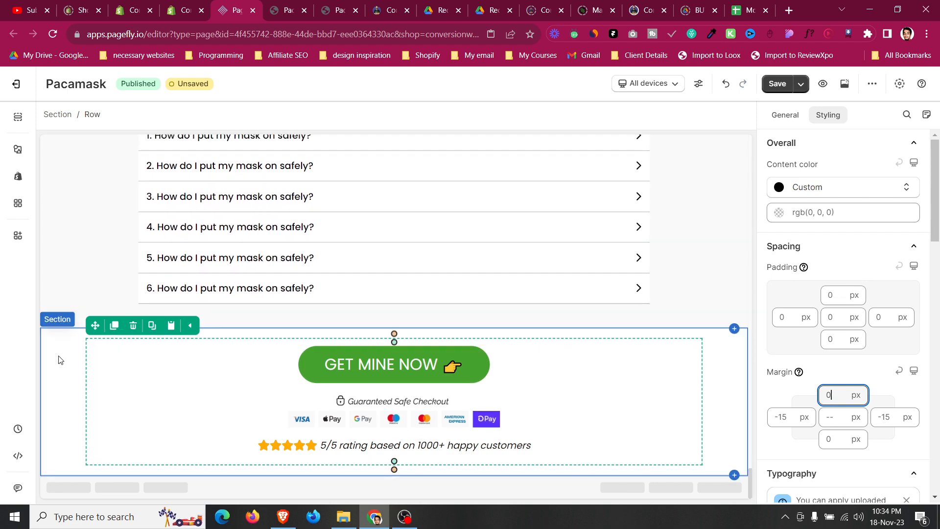
Inspect the call-to-action section's padding settings.
left_click(85, 355)
scroll(828, 274, "up", 10)
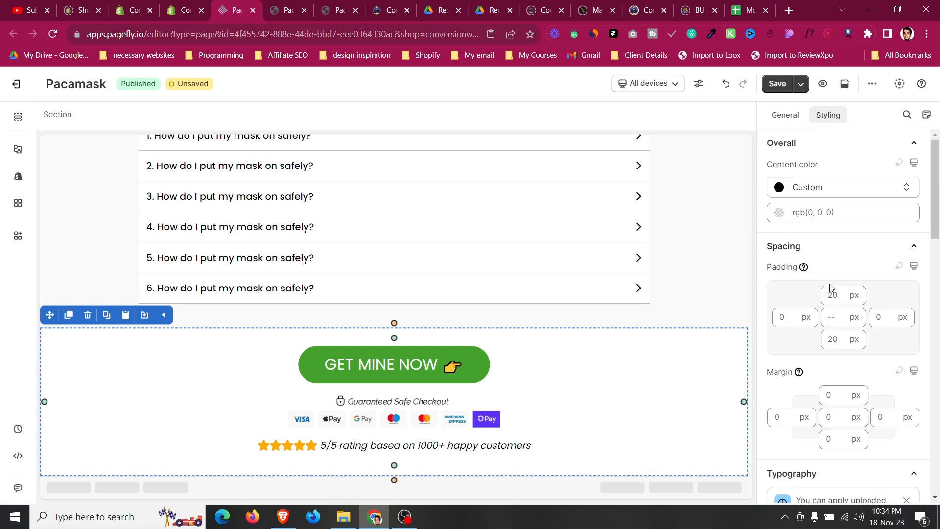
left_click(836, 299)
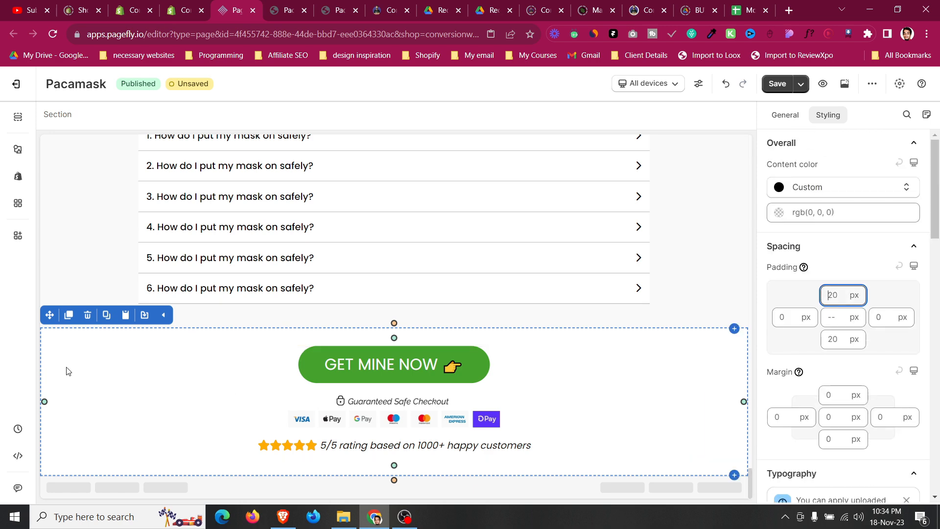
scroll(67, 369, "up", 5)
Review the ATIDCOA and Product page desktop reference PDFs for the section after the FAQ.
left_click(438, 11)
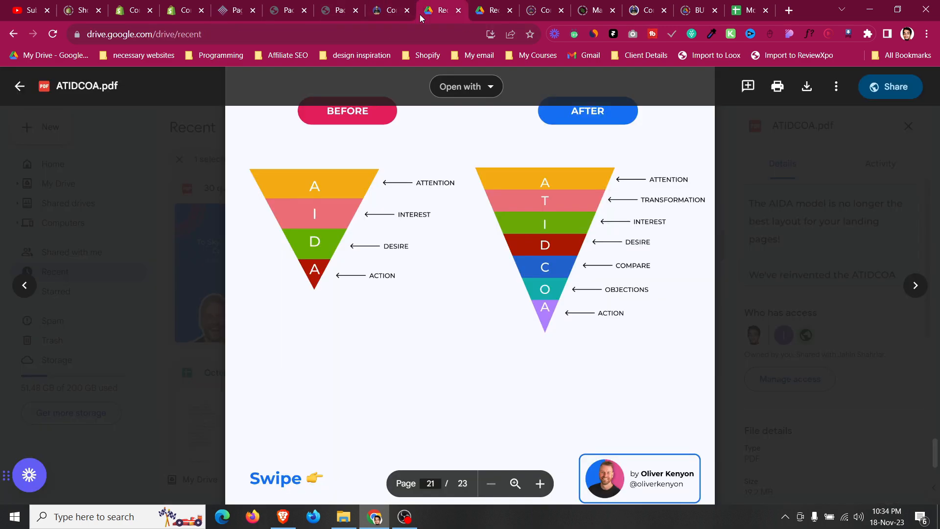
left_click(488, 10)
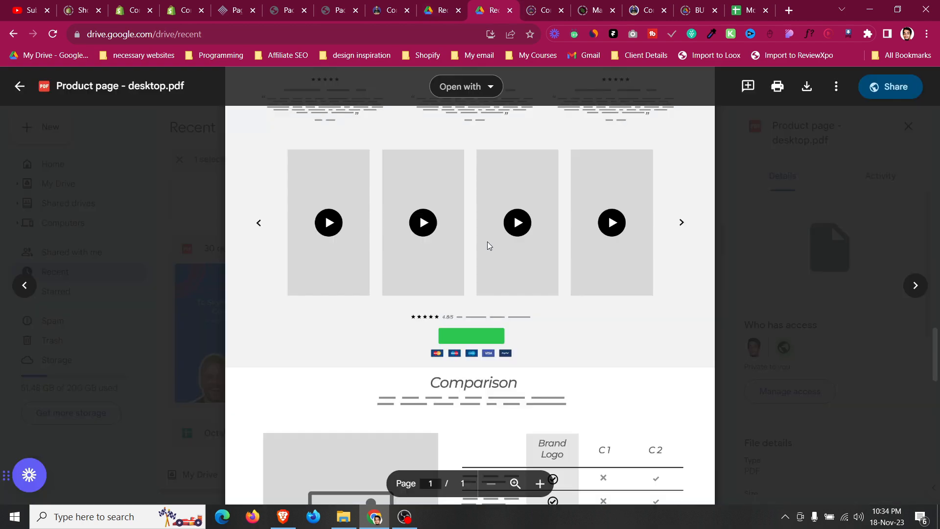
scroll(486, 242, "down", 10)
scroll(487, 245, "up", 4)
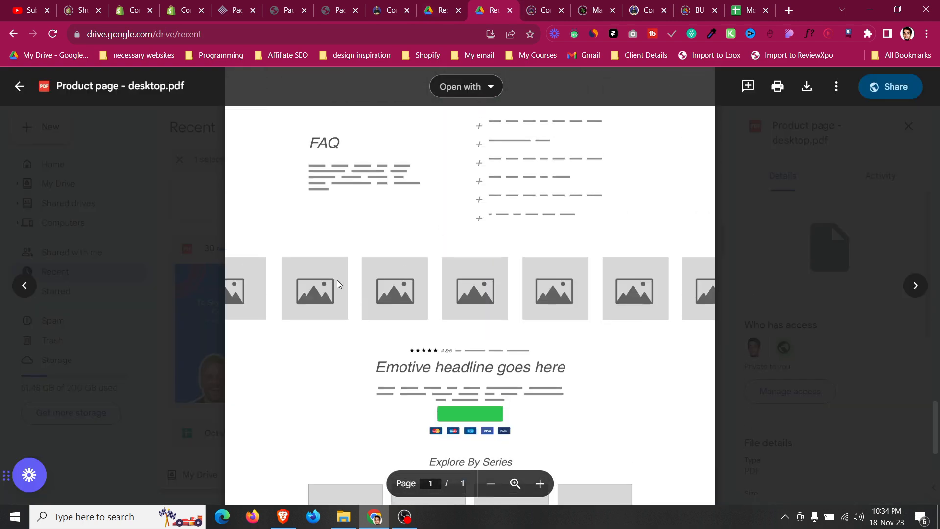
Add an empty one-column layout row between the FAQ and the call-to-action section.
left_click(237, 7)
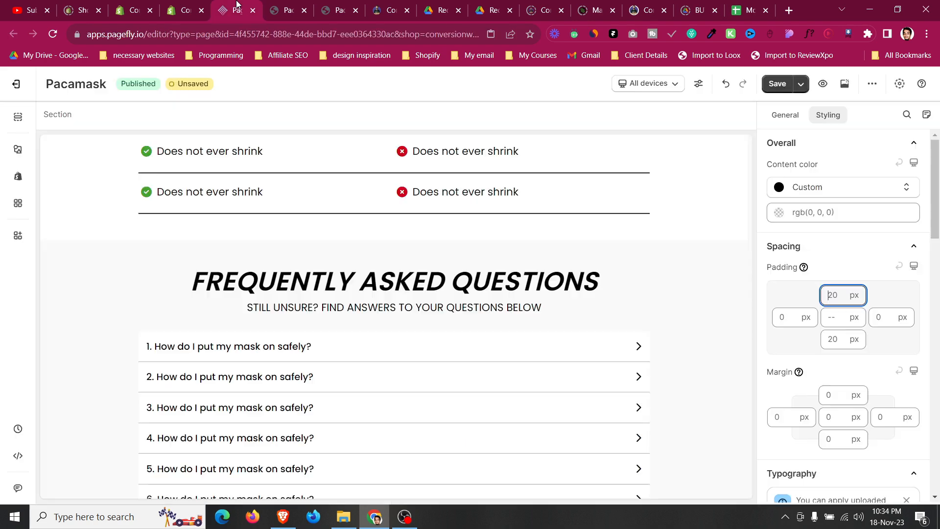
scroll(274, 348, "down", 4)
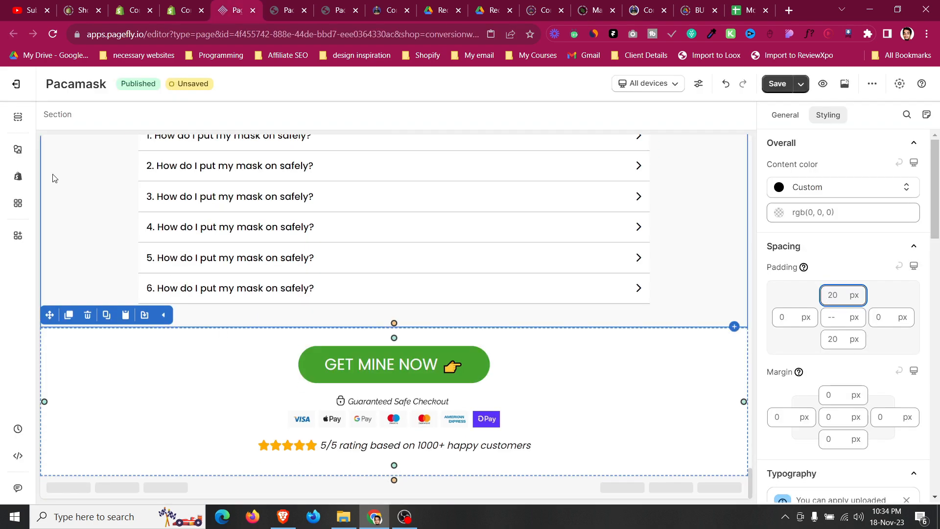
left_click(18, 149)
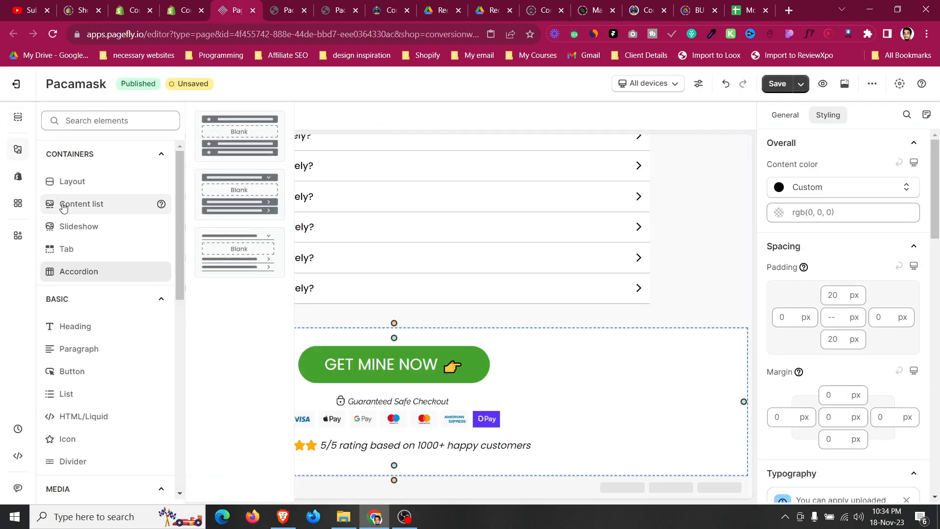
mouse_move(76, 185)
left_click_drag(424, 271, 502, 328)
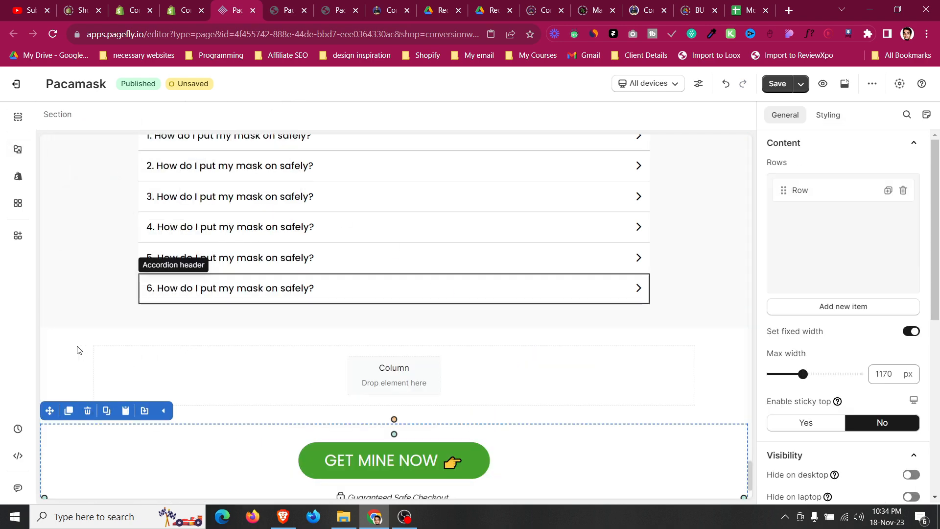
Insert an Image element into the new empty column.
left_click(77, 353)
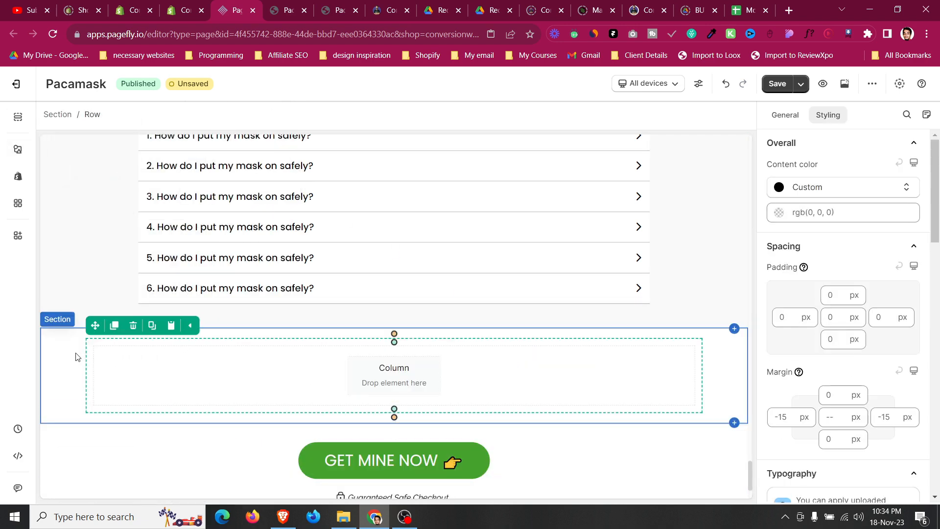
left_click(22, 154)
scroll(99, 261, "down", 3)
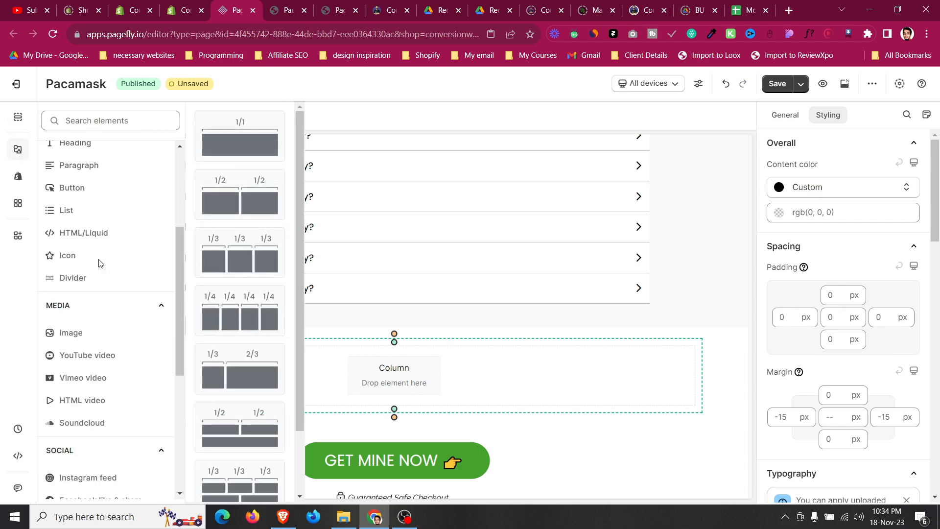
mouse_move(109, 346)
left_click_drag(240, 142, 410, 384)
left_click(785, 114)
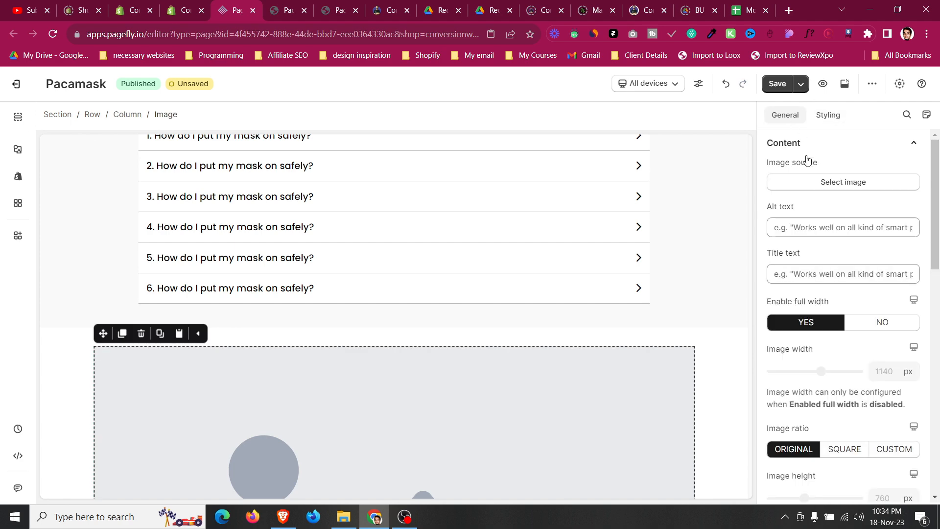
Set the image source to the bannerbtm banner image from the media library.
left_click(826, 184)
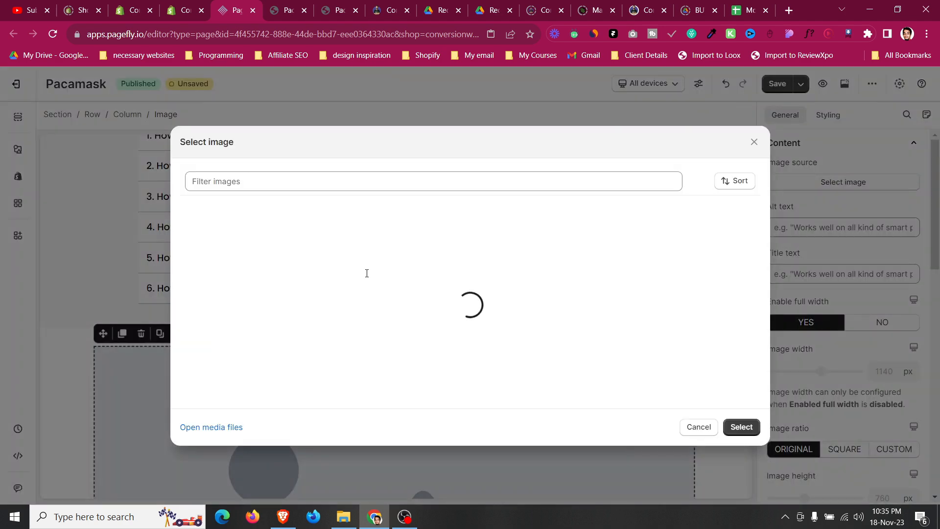
scroll(367, 275, "down", 2)
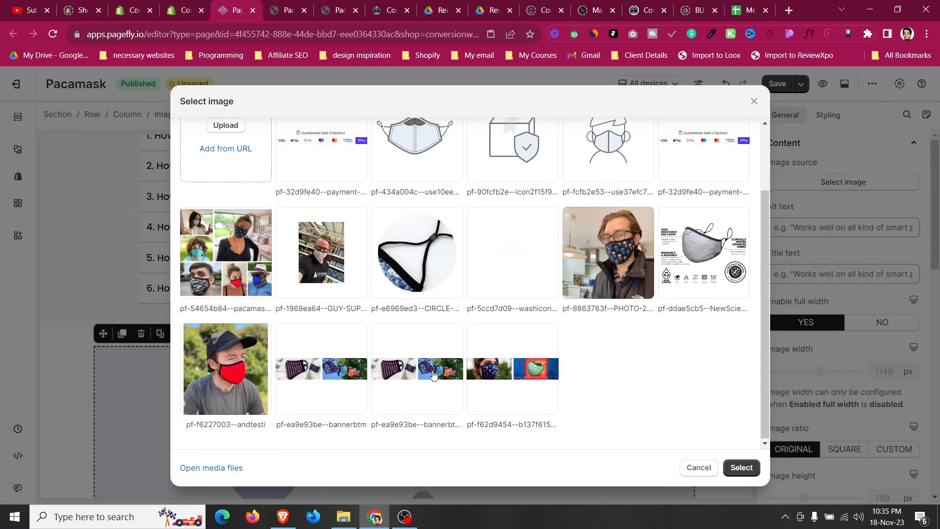
left_click(339, 378)
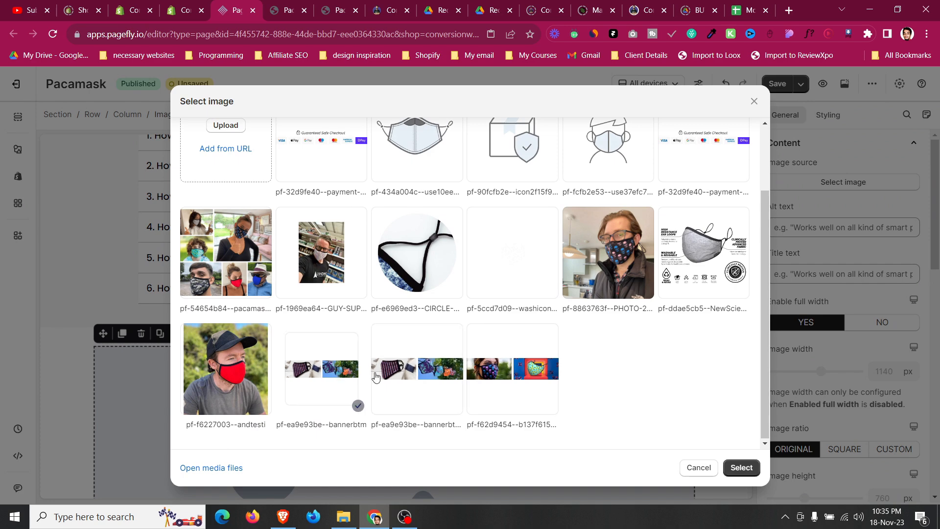
left_click(741, 468)
Turn off fixed width for the banner image section so it spans full width.
scroll(176, 286, "down", 3)
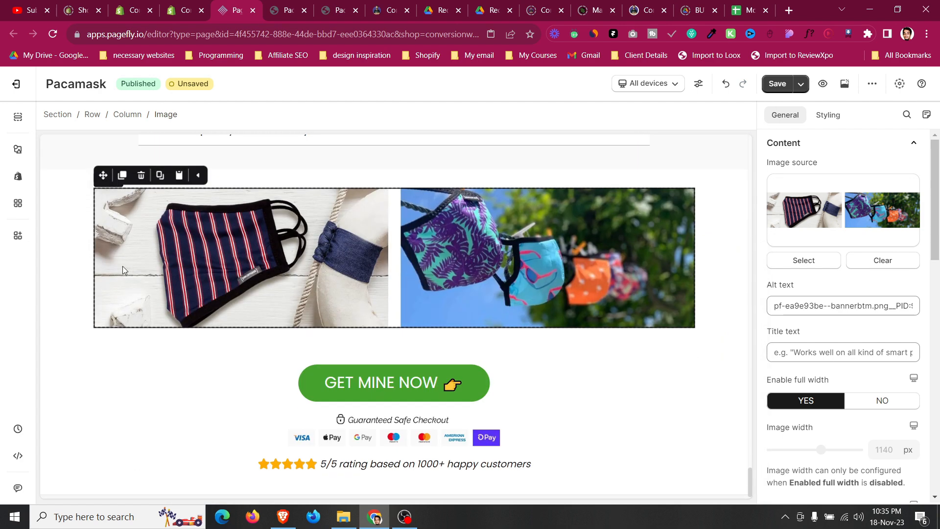
left_click(70, 243)
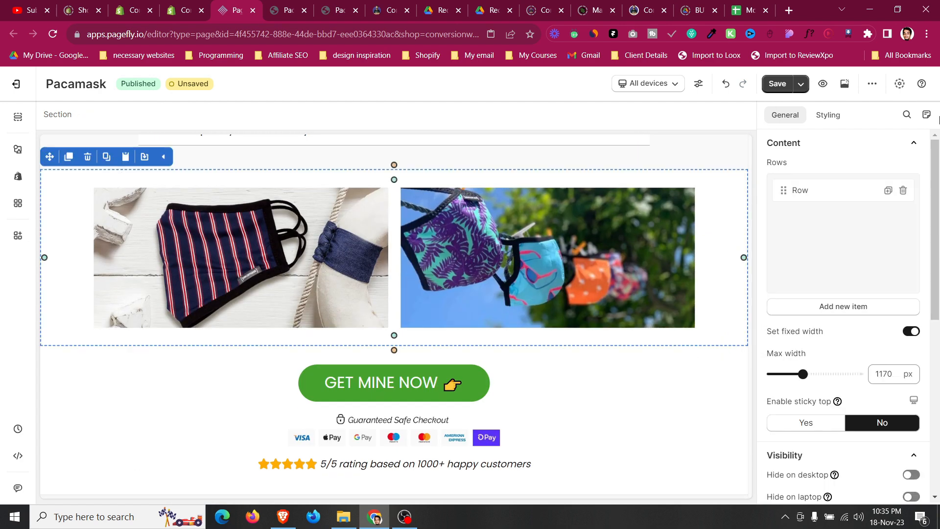
left_click(911, 331)
scroll(493, 237, "down", 1)
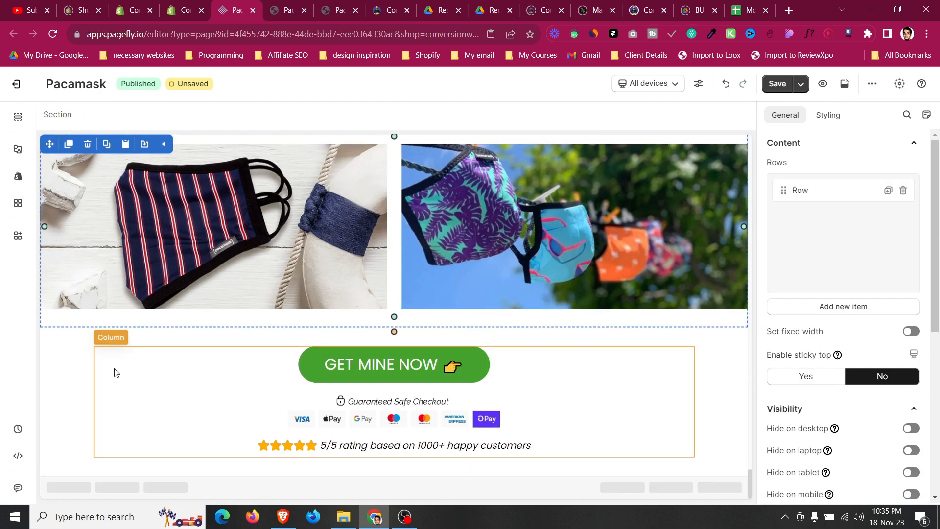
Scroll up to review the comparison and FAQ sections.
left_click(63, 348)
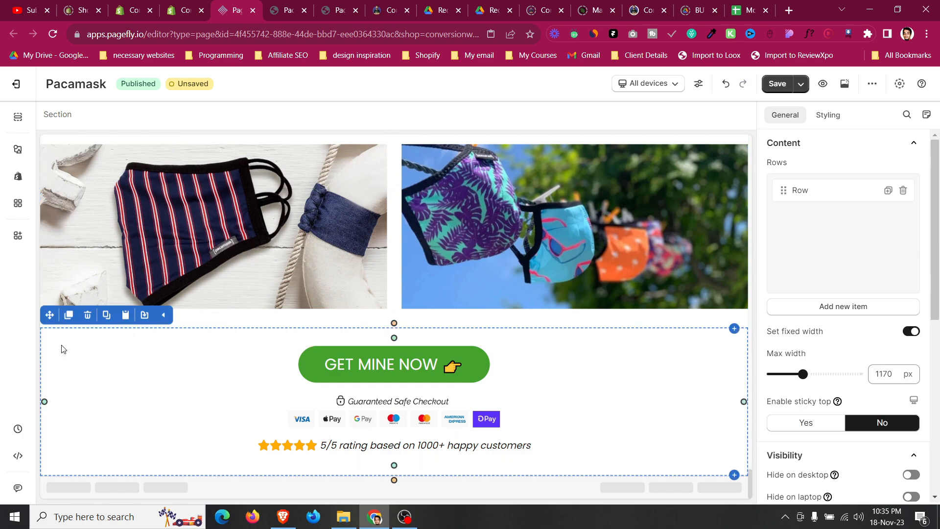
scroll(62, 345, "up", 3)
scroll(64, 343, "up", 5)
left_click(68, 341)
scroll(68, 341, "up", 3)
left_click(67, 340)
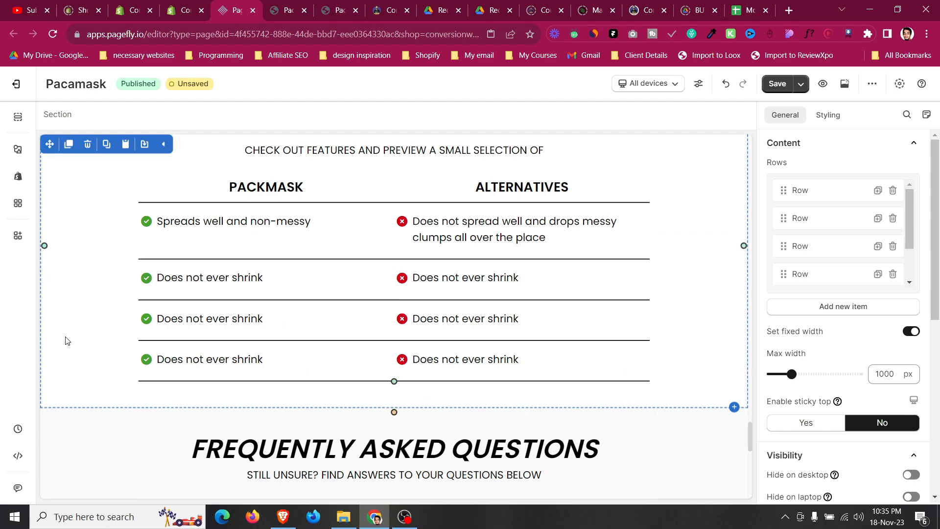
Scroll through the page to review the testimonials, features and comparison sections.
scroll(68, 340, "up", 3)
scroll(68, 341, "up", 3)
scroll(67, 340, "up", 15)
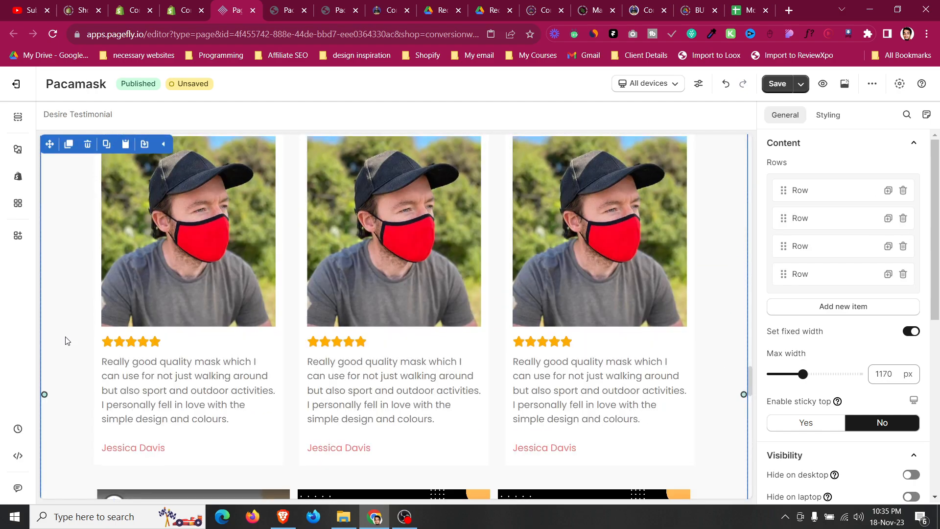
left_click(68, 340)
scroll(68, 340, "down", 4)
scroll(67, 341, "up", 12)
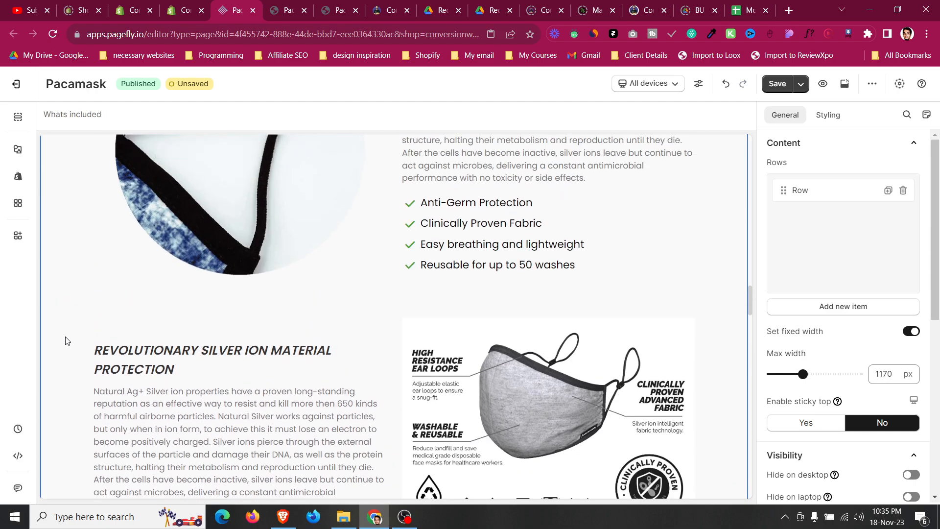
scroll(75, 353, "down", 6)
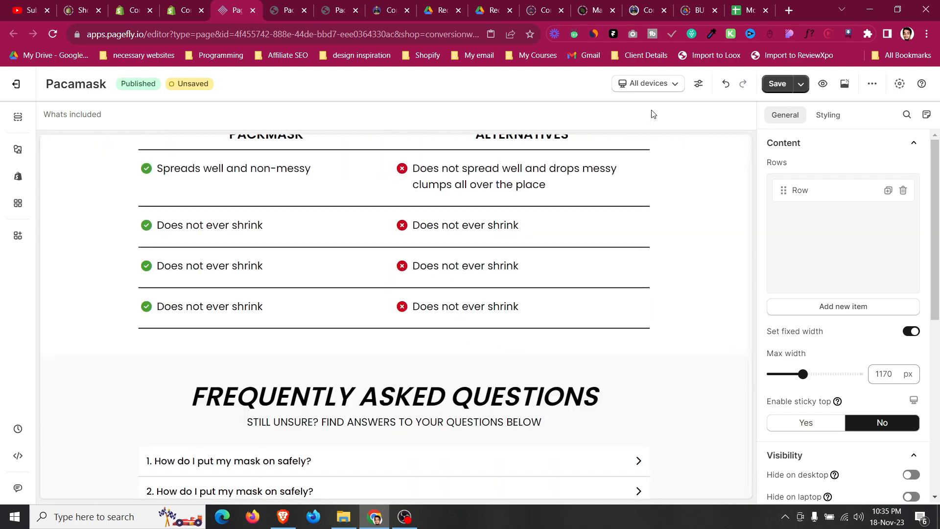
Consult the ATIDCOA funnel diagram in the Drive PDF tab and return to the page editor.
left_click(435, 5)
scroll(442, 173, "up", 5)
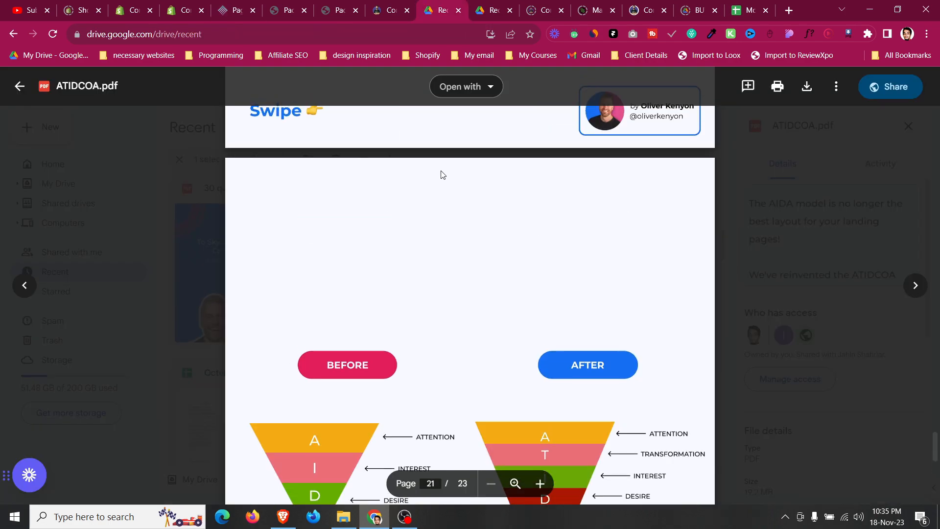
scroll(489, 186, "down", 4)
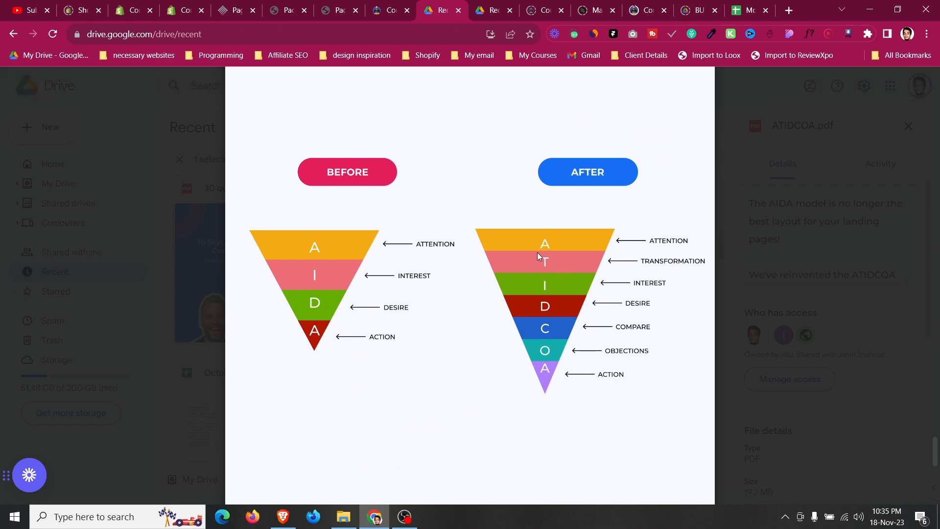
left_click(237, 10)
Publish the Pacamask page.
scroll(321, 367, "up", 10)
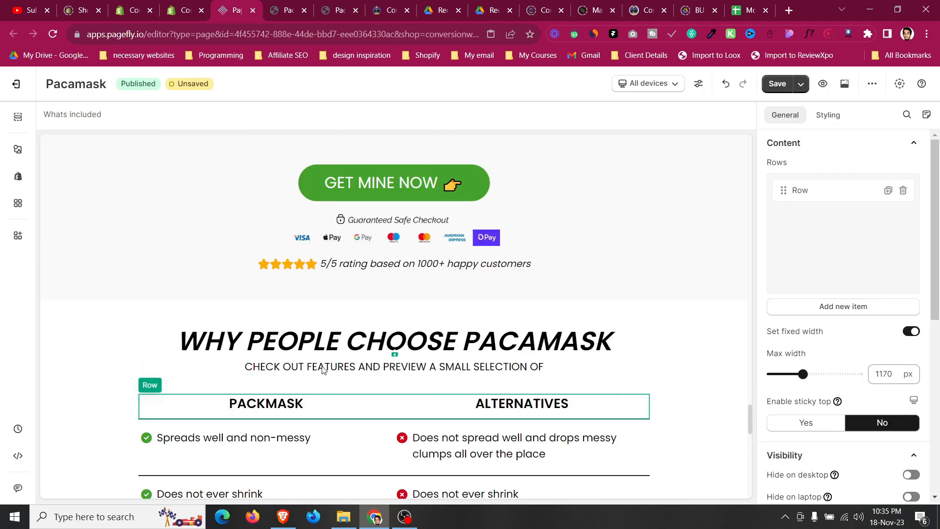
scroll(321, 367, "up", 15)
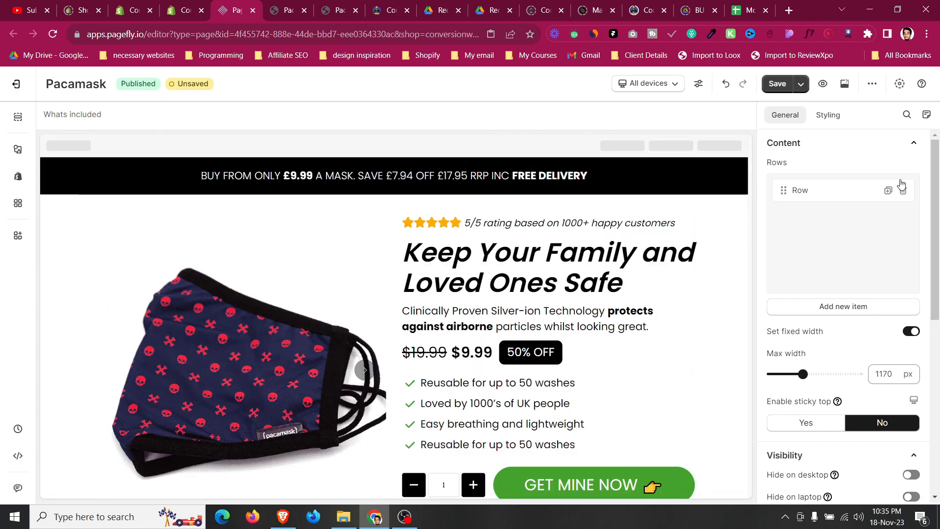
left_click(801, 87)
left_click(798, 114)
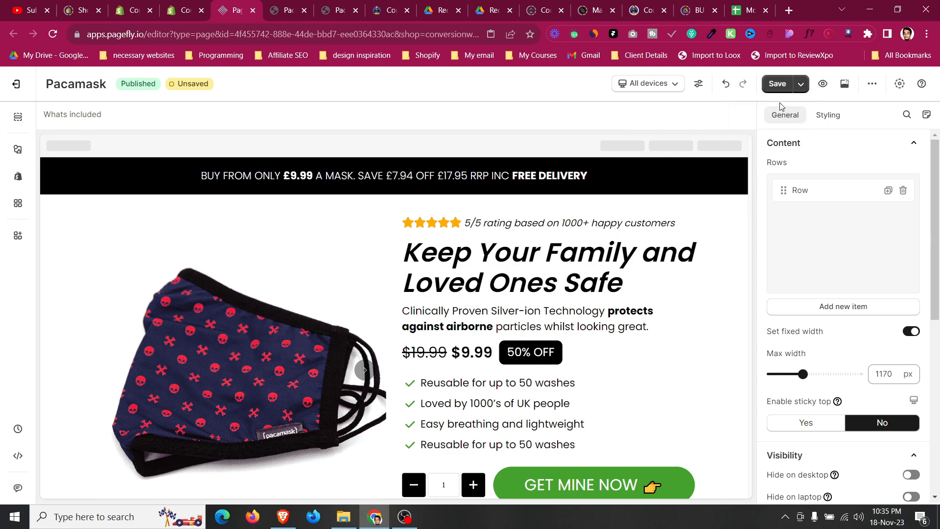
Switch the editor's device preview to Tablet view.
scroll(474, 311, "down", 10)
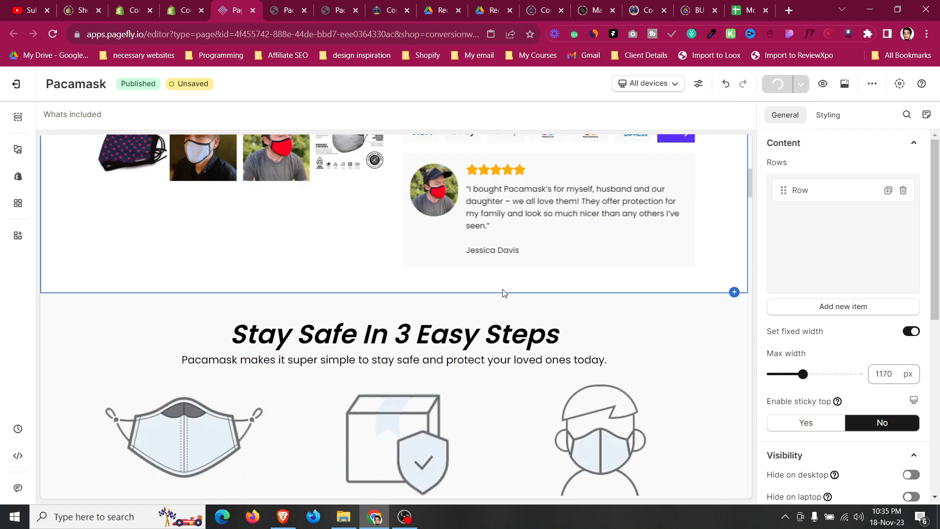
scroll(508, 295, "down", 4)
scroll(519, 284, "up", 8)
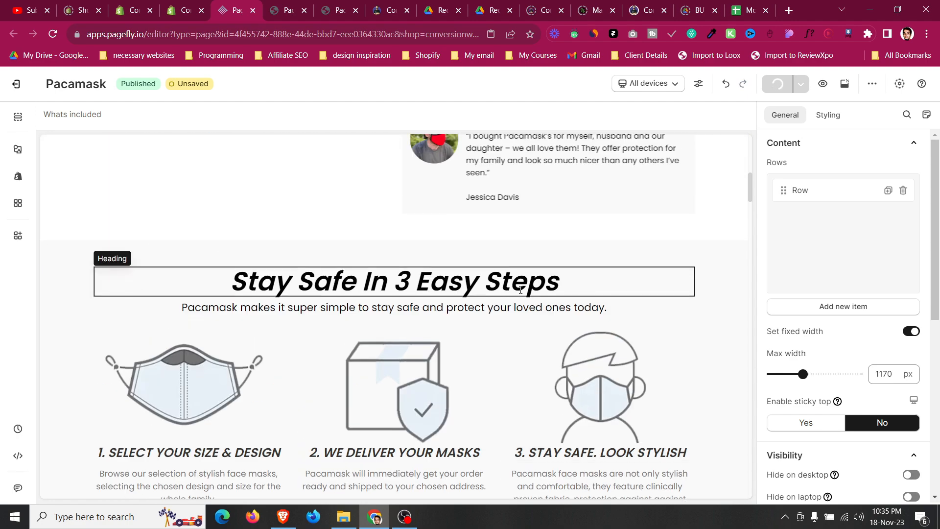
scroll(572, 178, "up", 5)
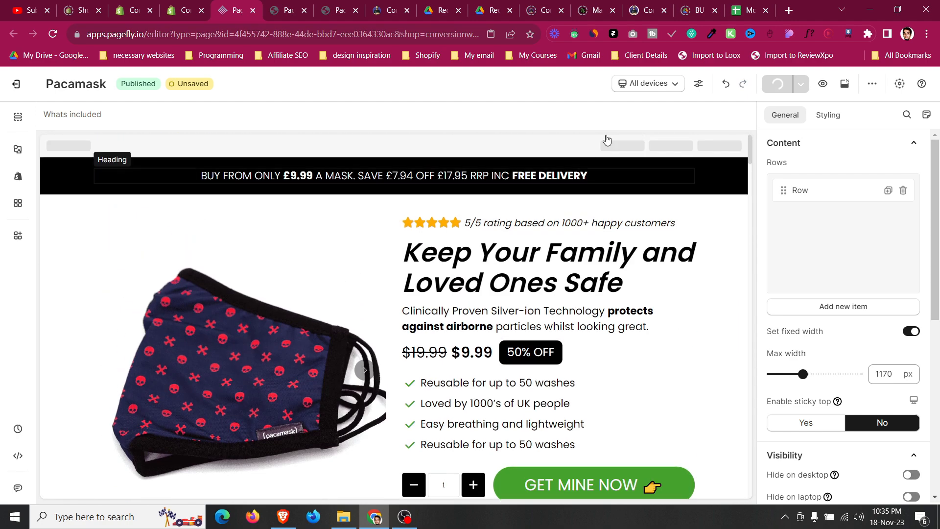
left_click(634, 90)
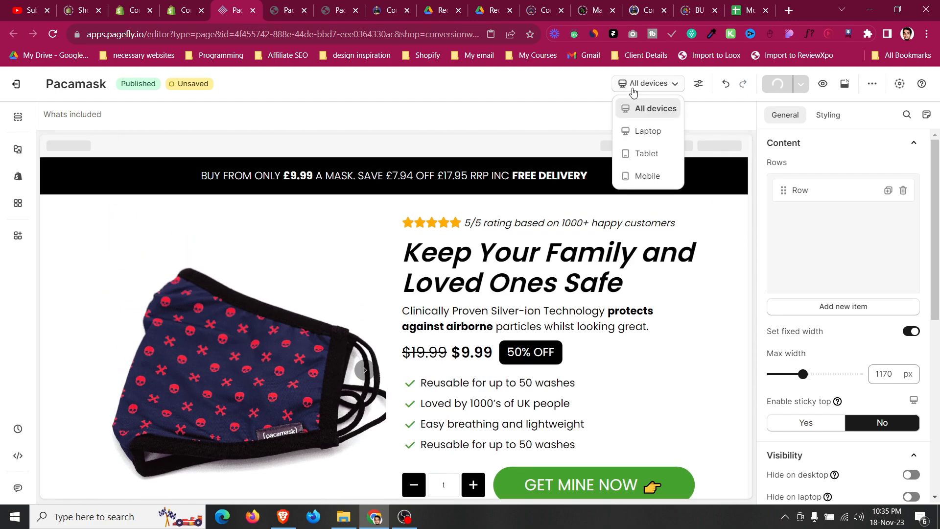
left_click(642, 132)
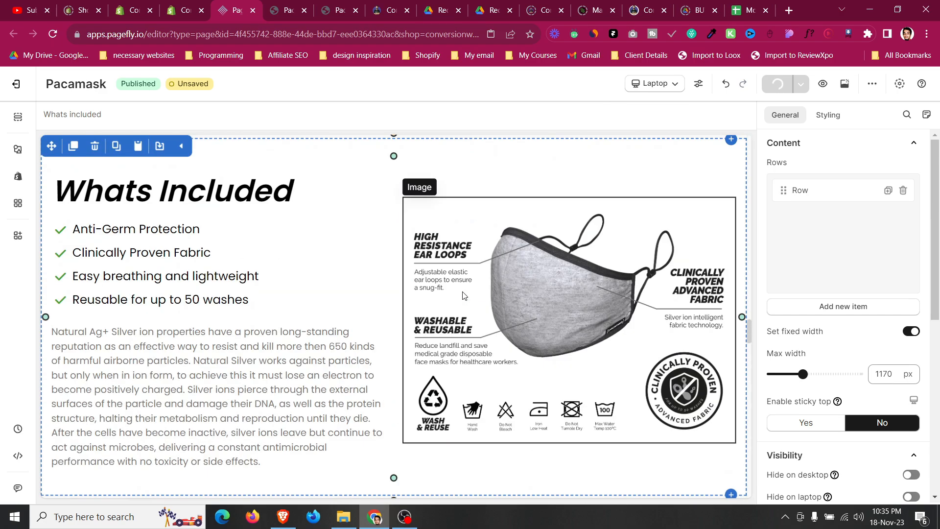
left_click(662, 87)
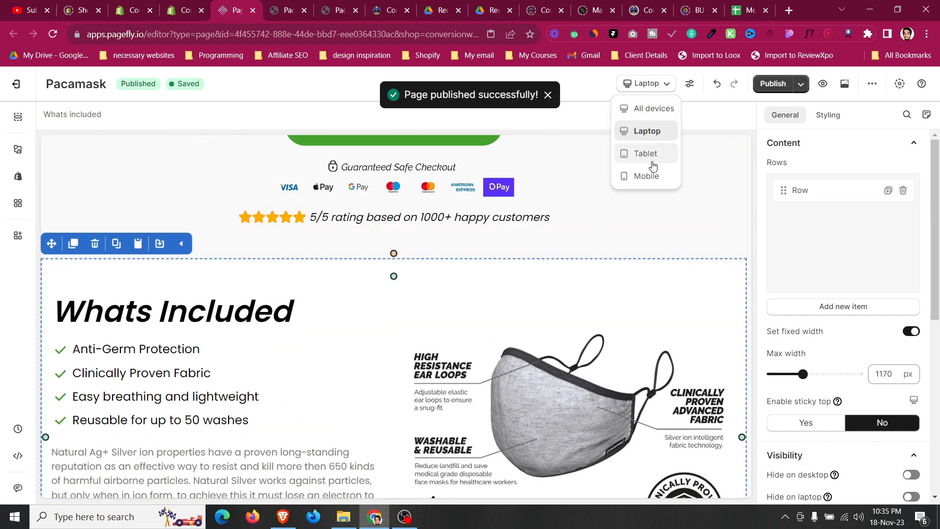
left_click(646, 151)
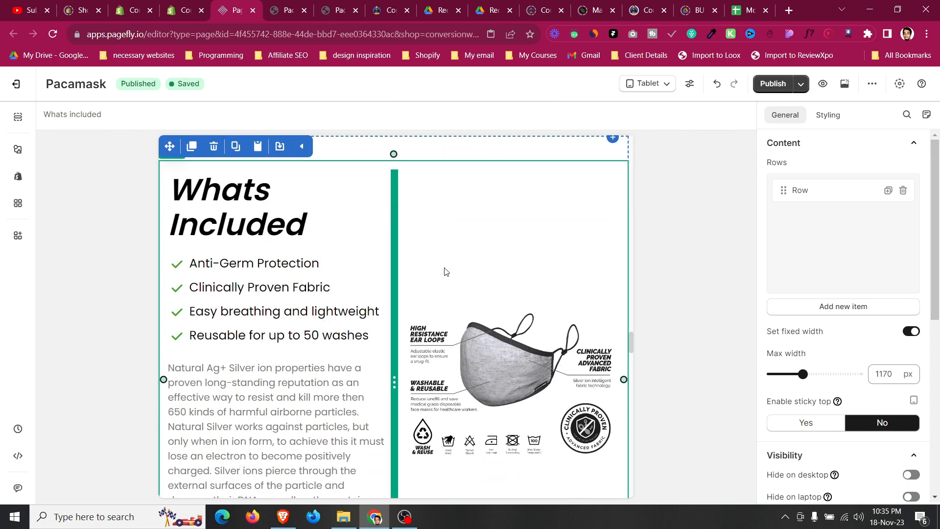
Set the Whats Included row to 1 column per line for tablet.
scroll(445, 270, "down", 7)
scroll(446, 271, "up", 9)
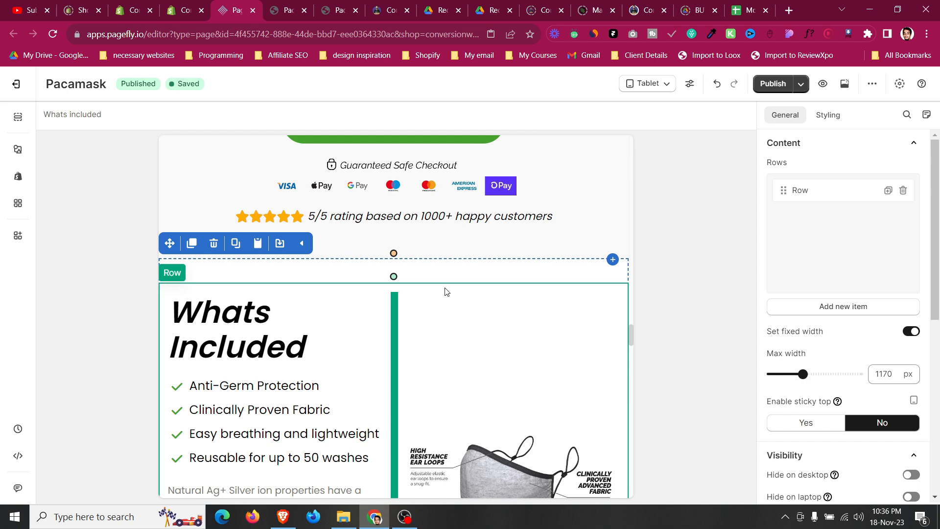
left_click(446, 291)
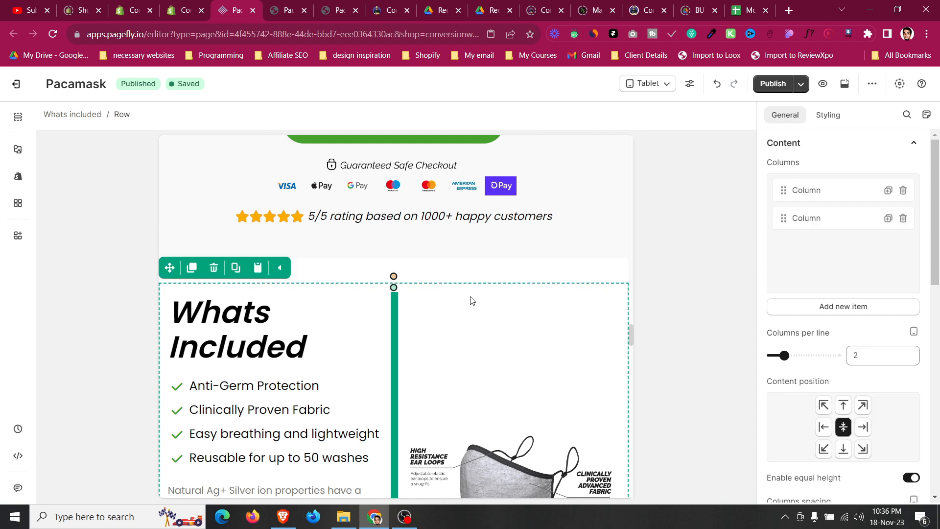
left_click(363, 266)
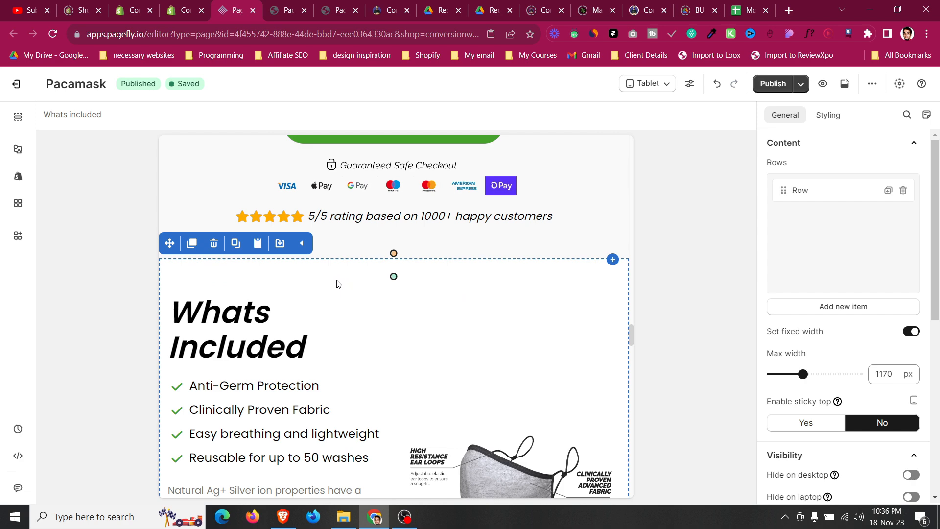
left_click(318, 289)
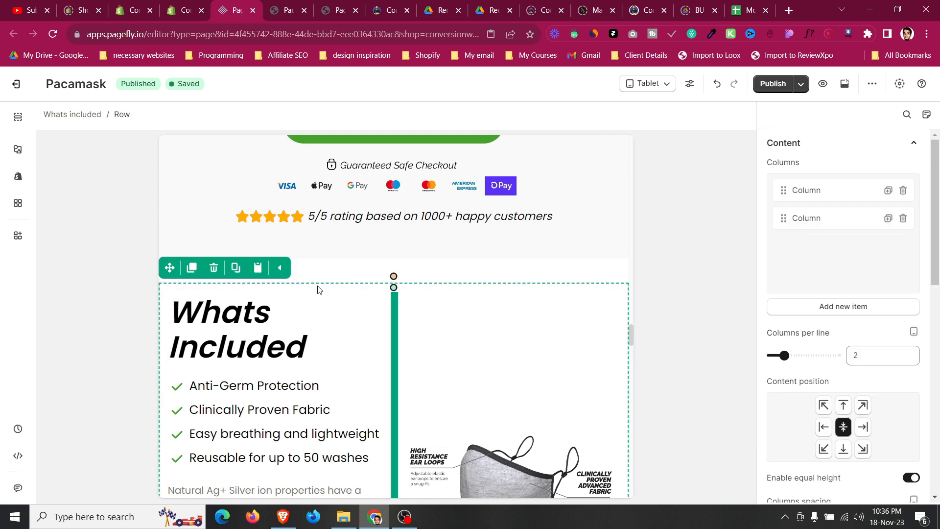
left_click_drag(776, 360, 771, 356)
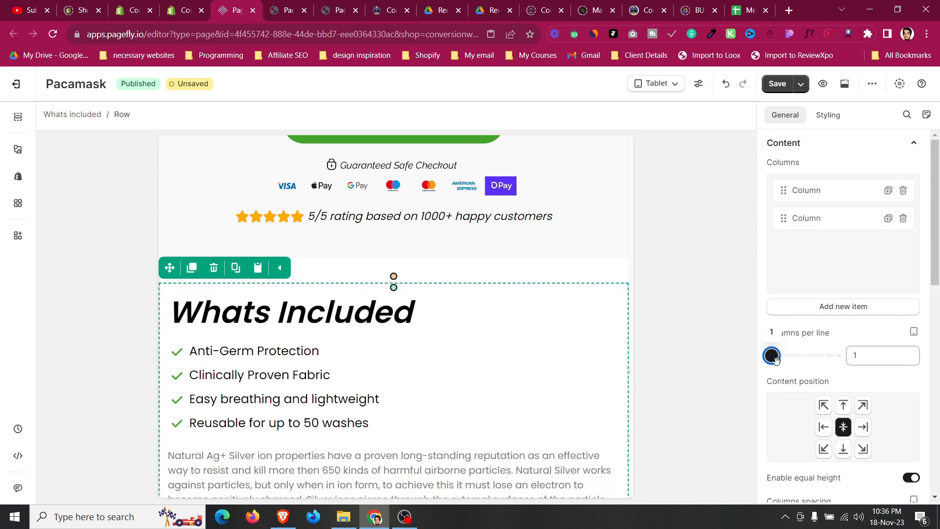
Set the Whats Included row's display style to Flex with Wrap reverse flex wrap.
scroll(327, 333, "down", 10)
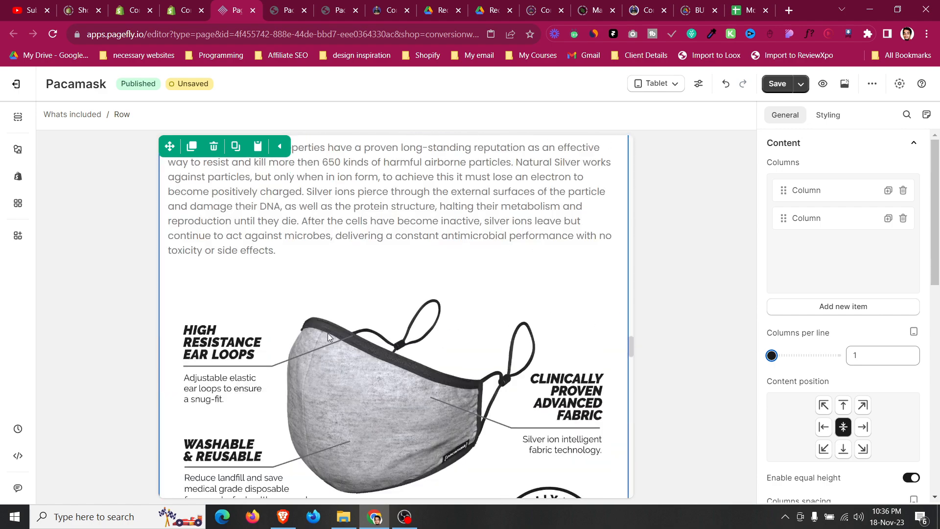
scroll(328, 333, "up", 6)
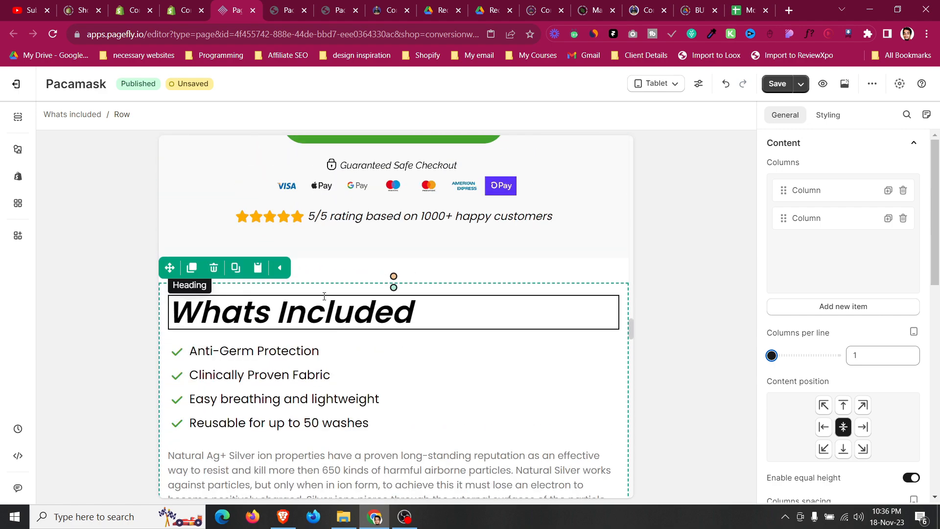
left_click(832, 116)
scroll(833, 323, "down", 7)
scroll(865, 314, "down", 1)
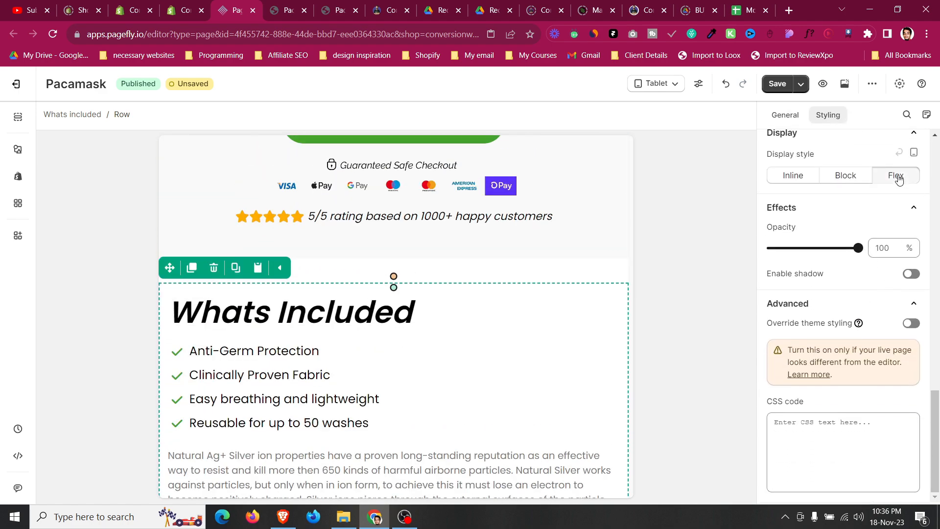
left_click(899, 179)
left_click(825, 234)
left_click(824, 303)
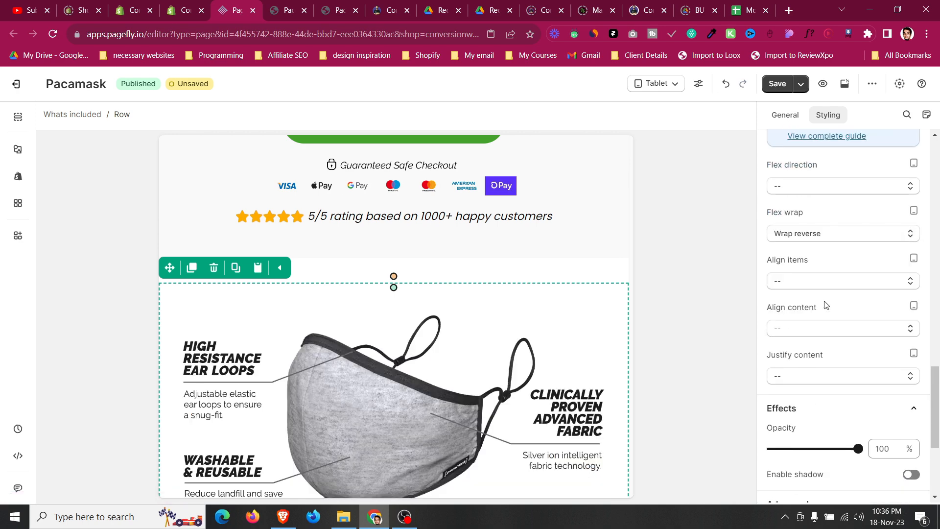
Center-align the Whats Included heading and its paragraph text.
scroll(465, 308, "down", 5)
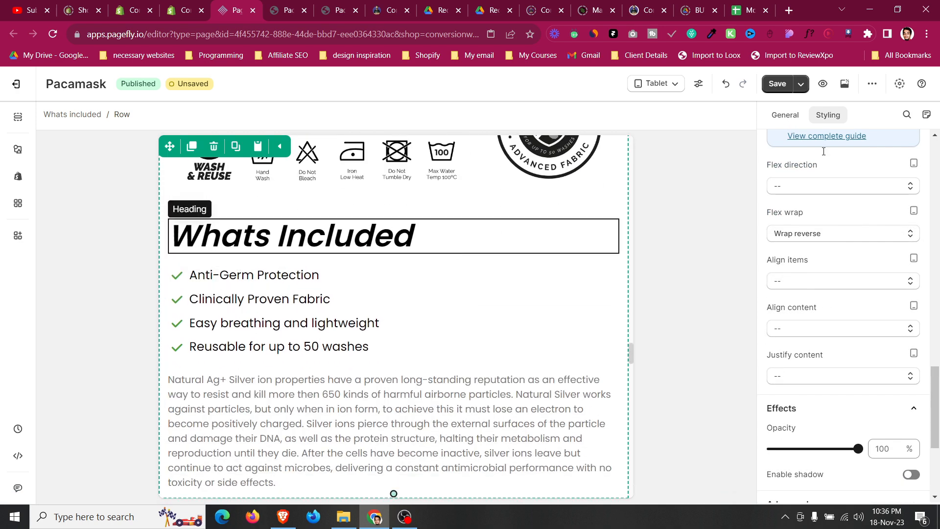
scroll(836, 220, "down", 1)
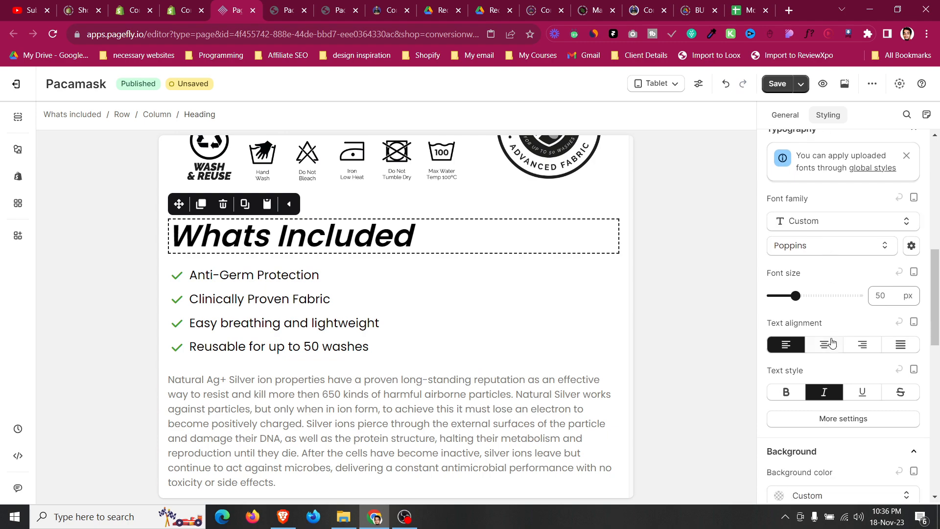
left_click(824, 344)
left_click(429, 405)
scroll(842, 294, "down", 5)
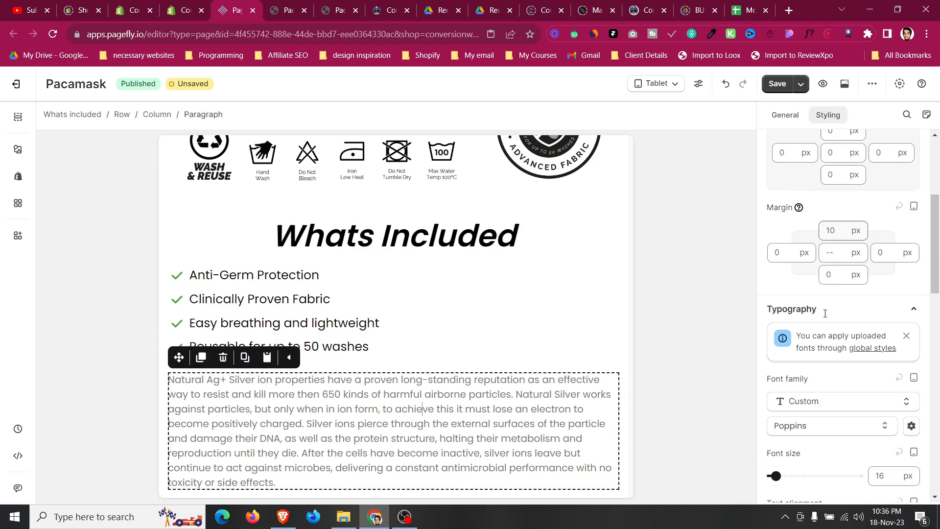
left_click(824, 366)
Set the Revolutionary Silver Ion Material Protection row to 1 column per line.
scroll(471, 354, "up", 5)
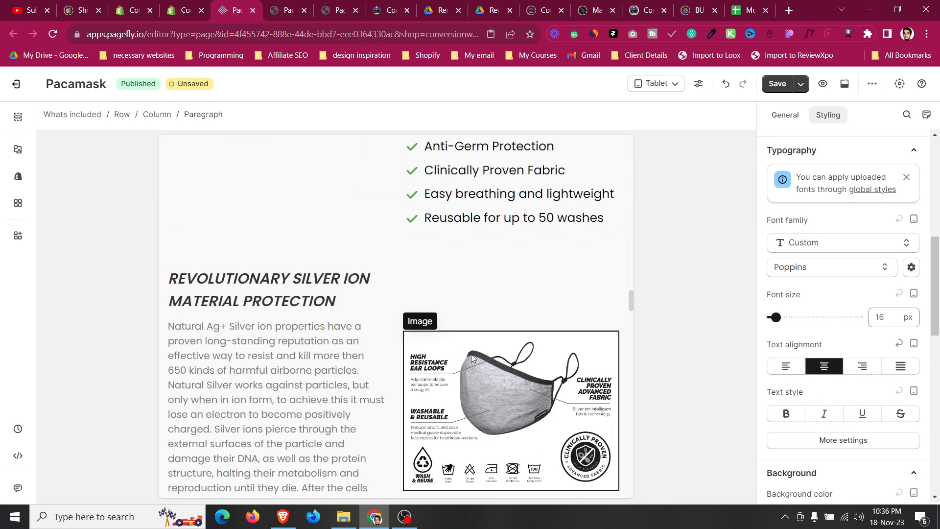
left_click(272, 327)
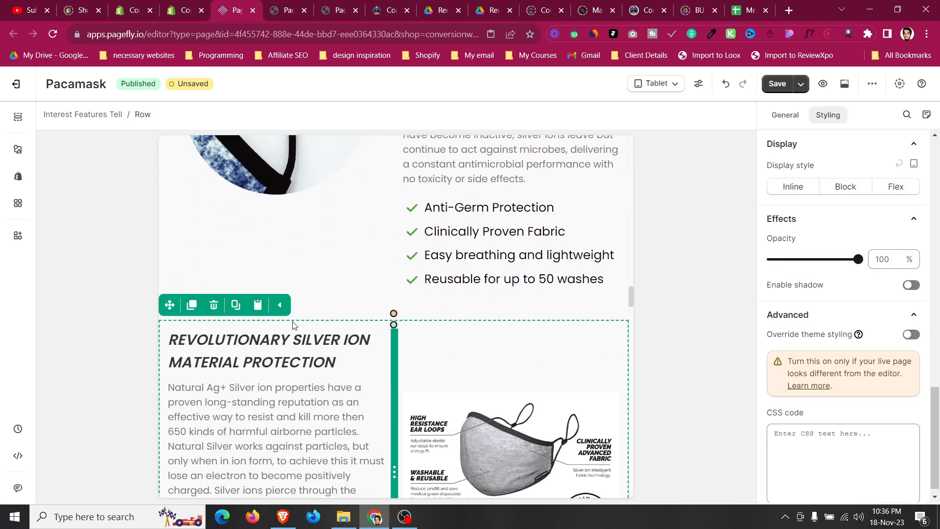
left_click(796, 120)
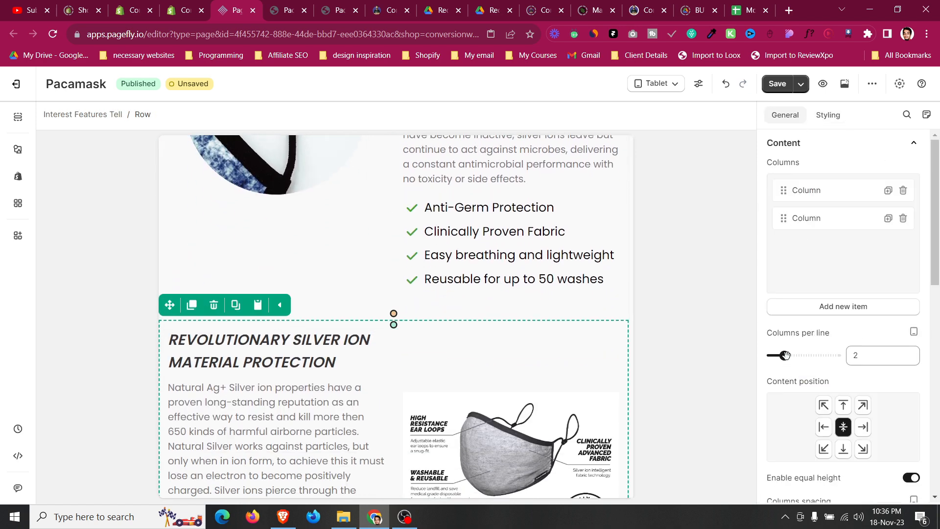
left_click_drag(786, 355, 770, 355)
Set that row's display style to Flex with Wrap reverse flex wrap.
left_click(835, 115)
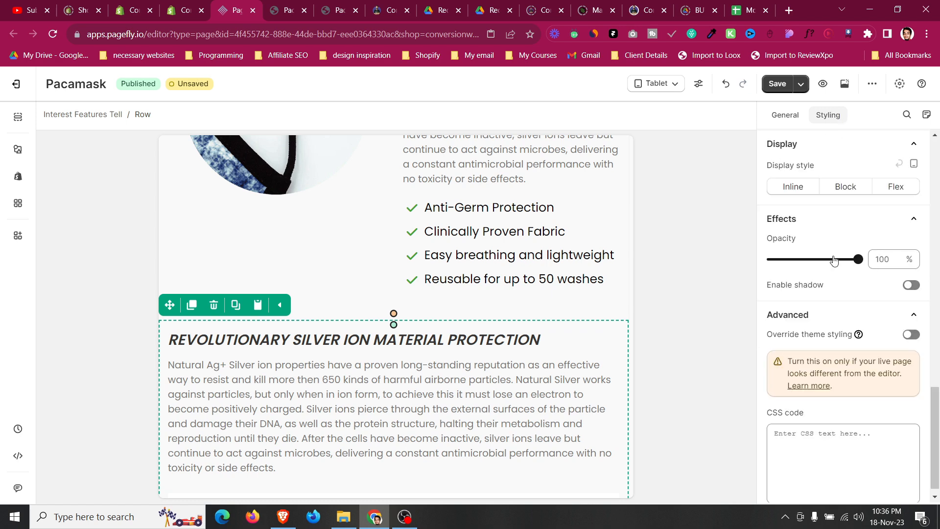
left_click(896, 178)
scroll(819, 237, "down", 2)
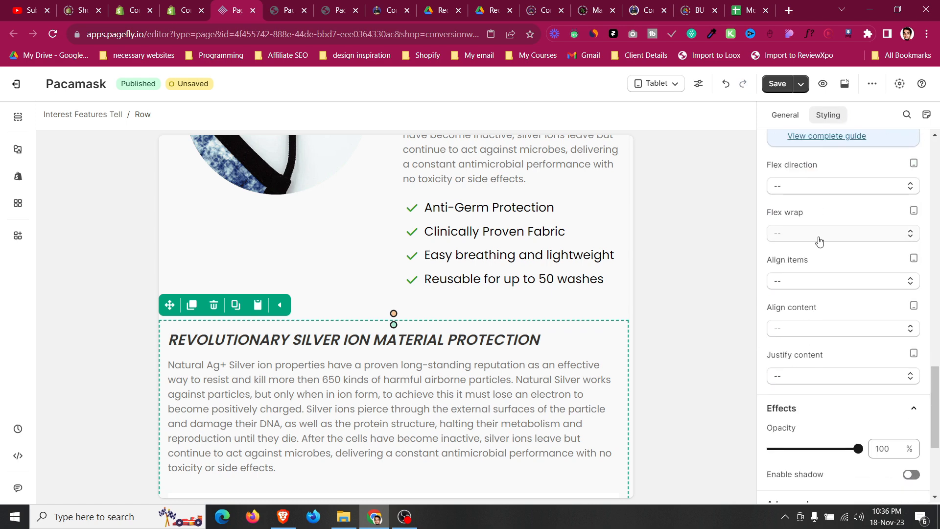
left_click(819, 241)
left_click(815, 302)
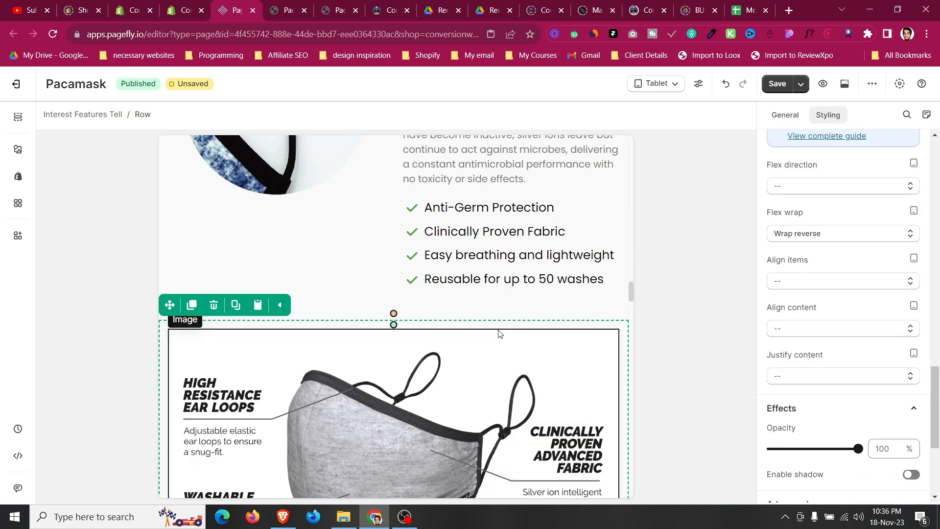
Center-align the Revolutionary Silver Ion Material Protection heading and its paragraph in the section above the product image.
scroll(498, 330, "down", 2)
left_click(517, 264)
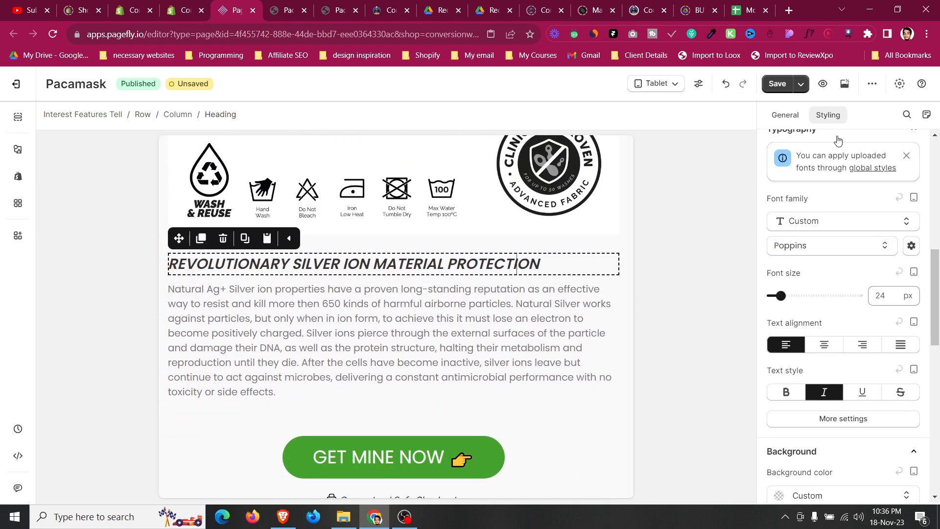
left_click(824, 345)
left_click(407, 337)
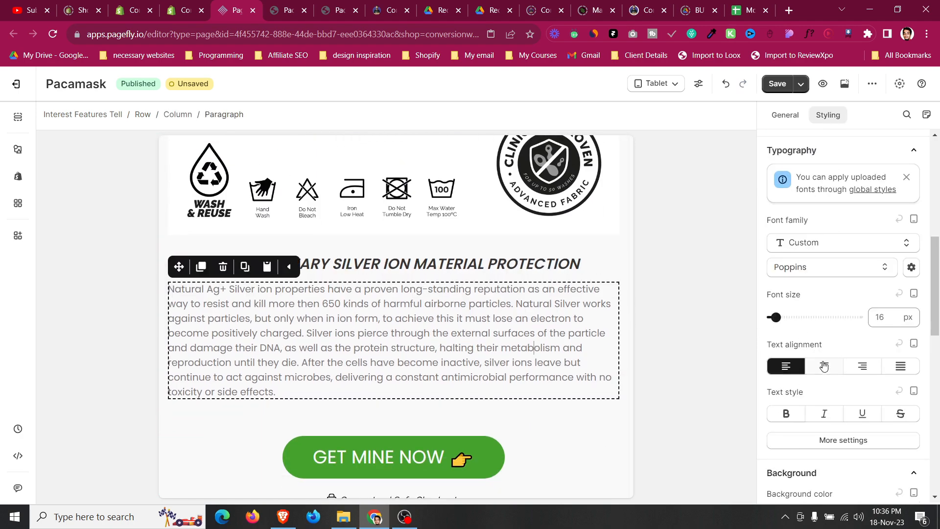
left_click(824, 366)
Set the Revolutionary Silver Ion row under No Ordinary Face Mask to 1 column per line.
scroll(409, 364, "up", 1)
scroll(343, 319, "up", 5)
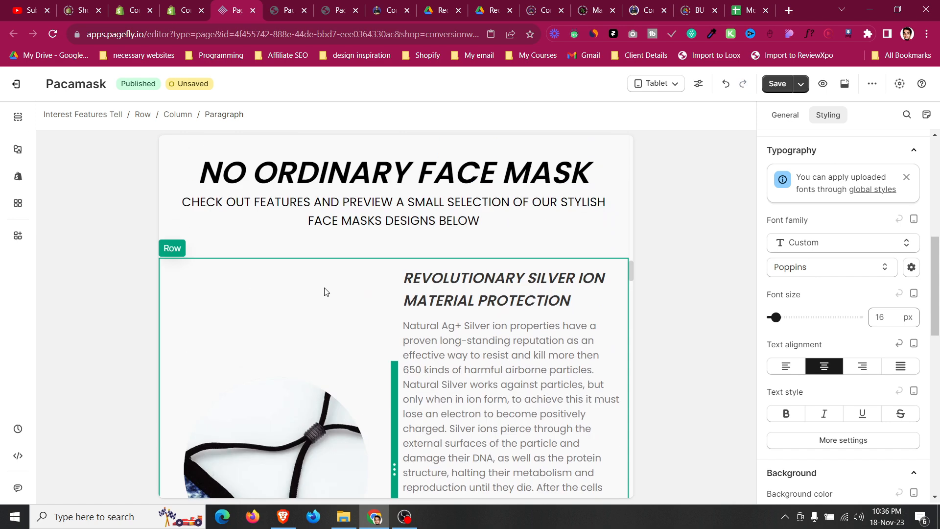
left_click(297, 277)
left_click(783, 115)
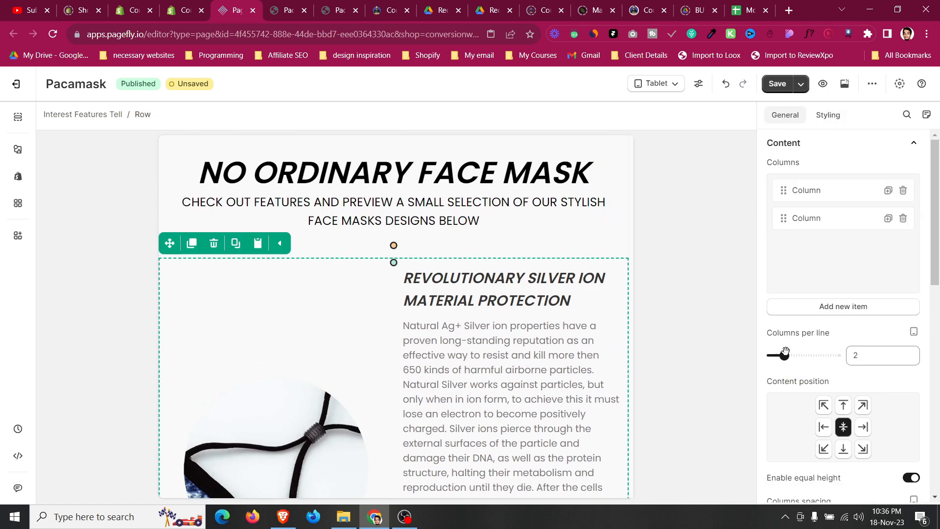
left_click_drag(787, 356, 703, 350)
Center-align that row's Revolutionary Silver Ion Material Protection heading and its paragraph.
scroll(435, 336, "down", 5)
left_click(431, 319)
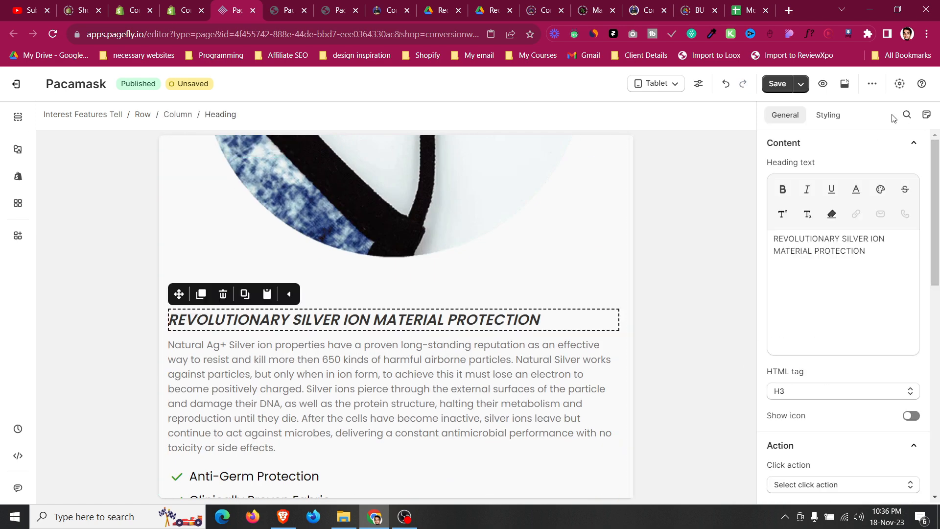
left_click(835, 116)
scroll(801, 232, "up", 2)
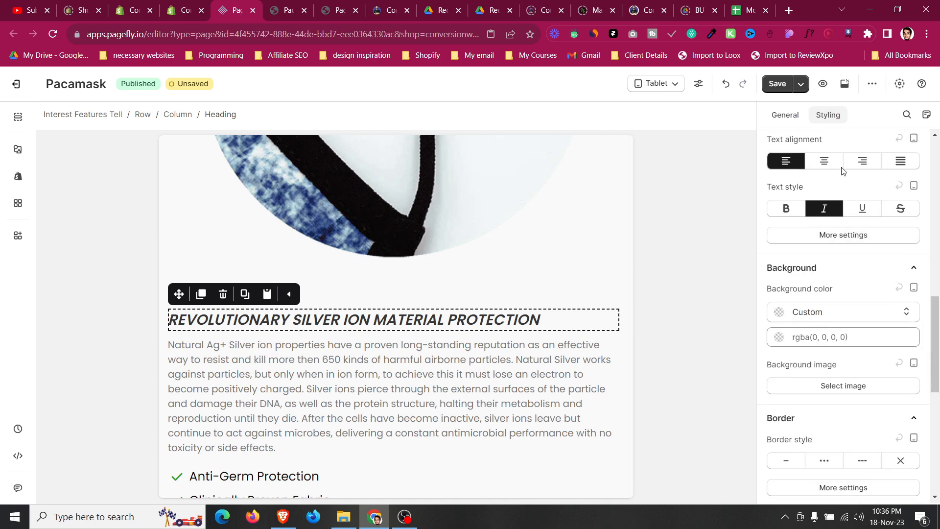
left_click(824, 160)
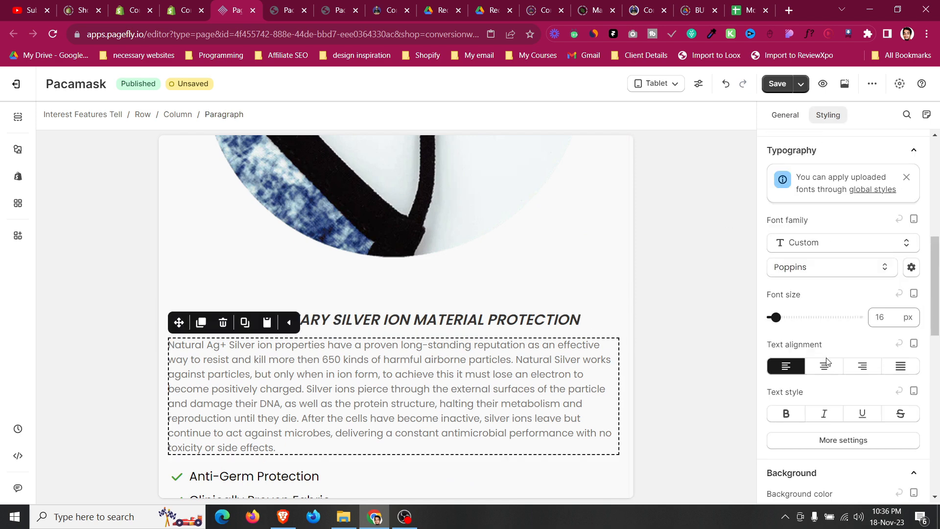
left_click(824, 366)
Set the Interest Benifits row to 1 column per line.
scroll(457, 392, "down", 6)
scroll(458, 387, "up", 2)
scroll(458, 384, "down", 3)
scroll(458, 383, "up", 5)
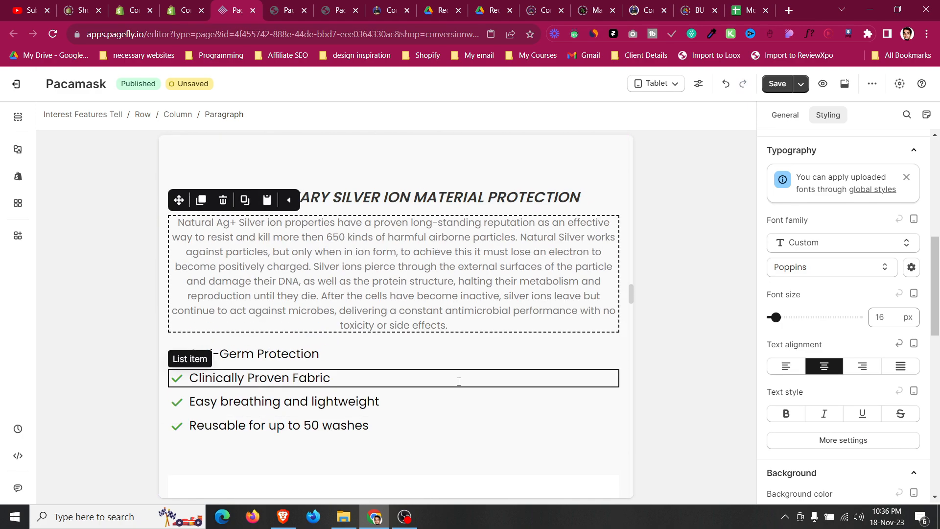
scroll(459, 380, "up", 10)
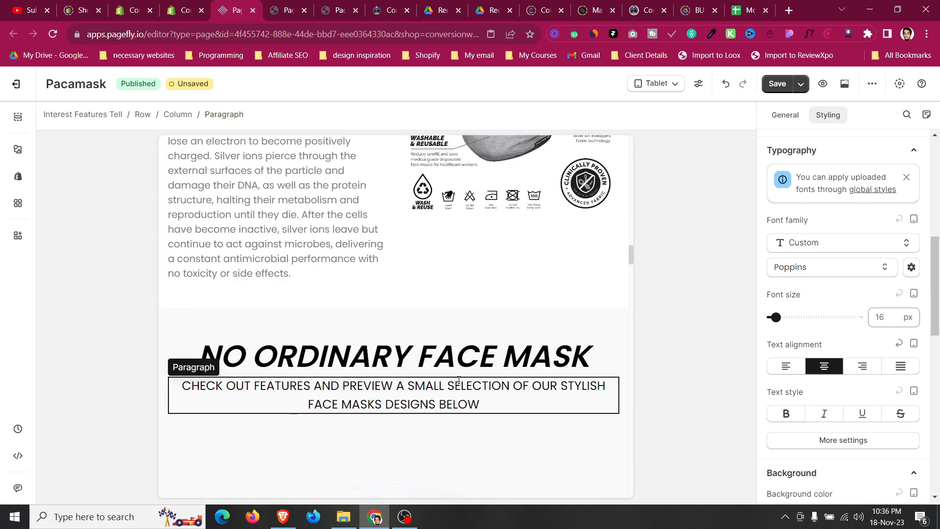
scroll(466, 324, "up", 6)
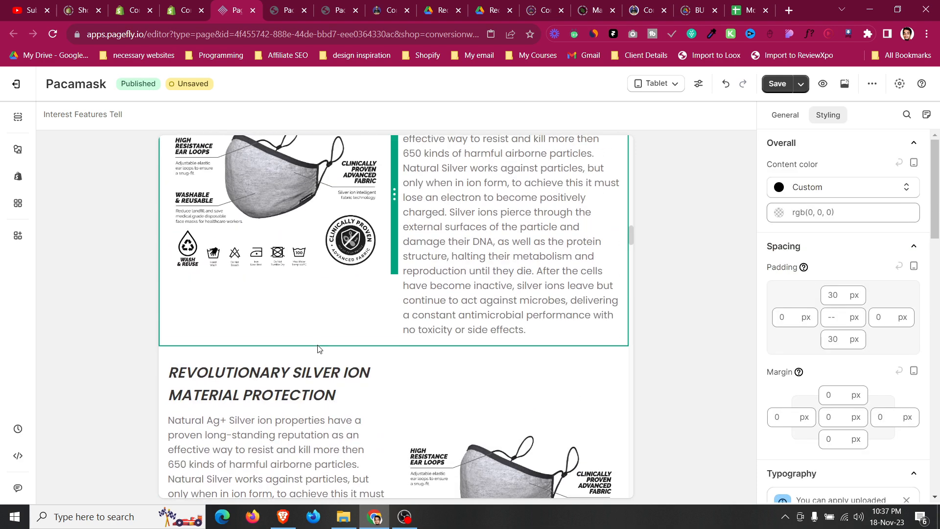
left_click(321, 361)
left_click(789, 116)
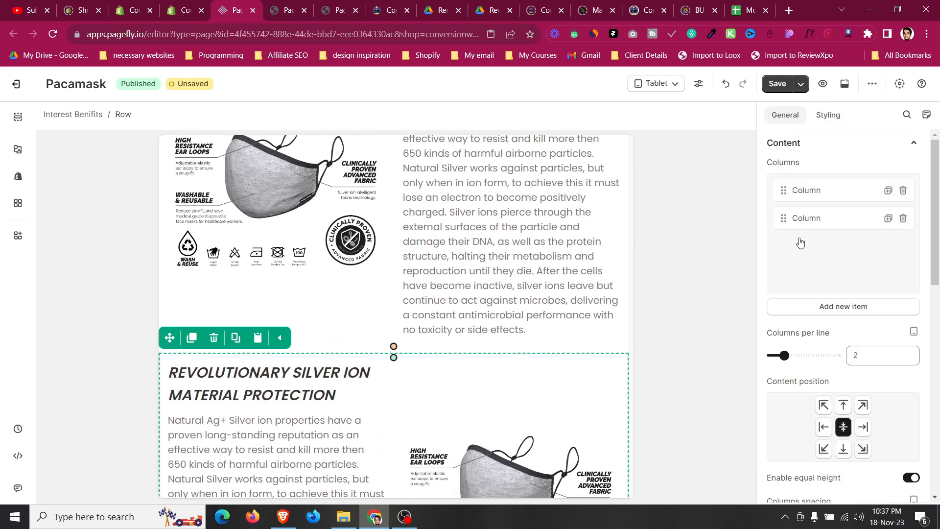
left_click_drag(779, 355, 772, 355)
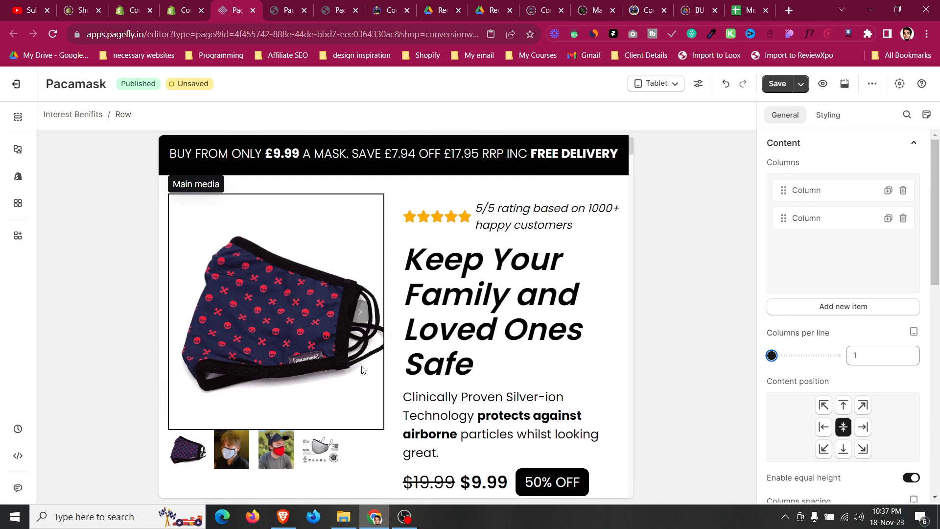
Set the product details row in the add-to-cart area to 1 column per line.
left_click(785, 355)
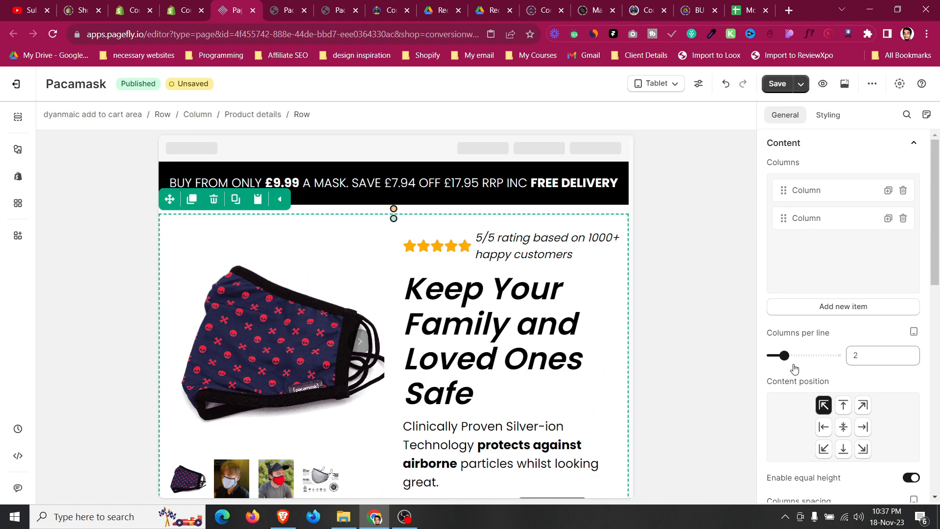
left_click(768, 353)
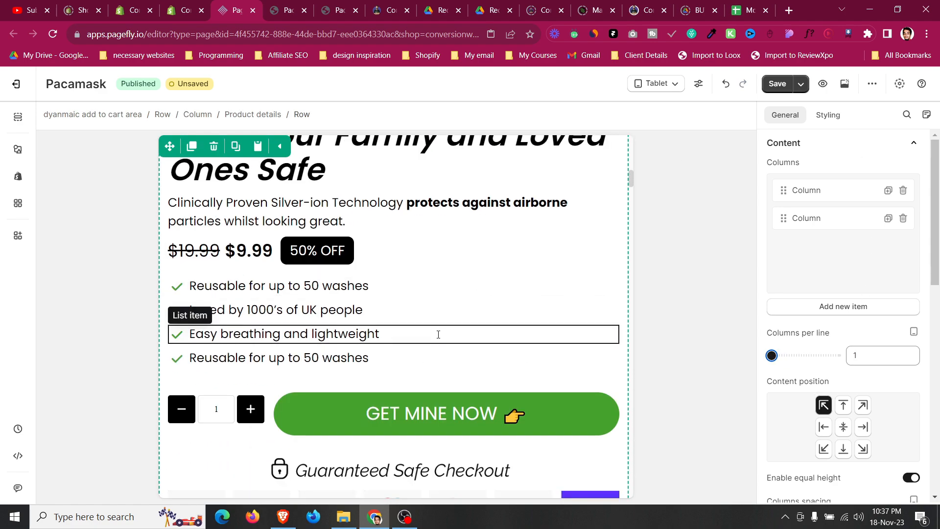
Set the Desire Testimonial row with three reviews to 1 column per line.
scroll(442, 334, "down", 3)
scroll(444, 331, "up", 11)
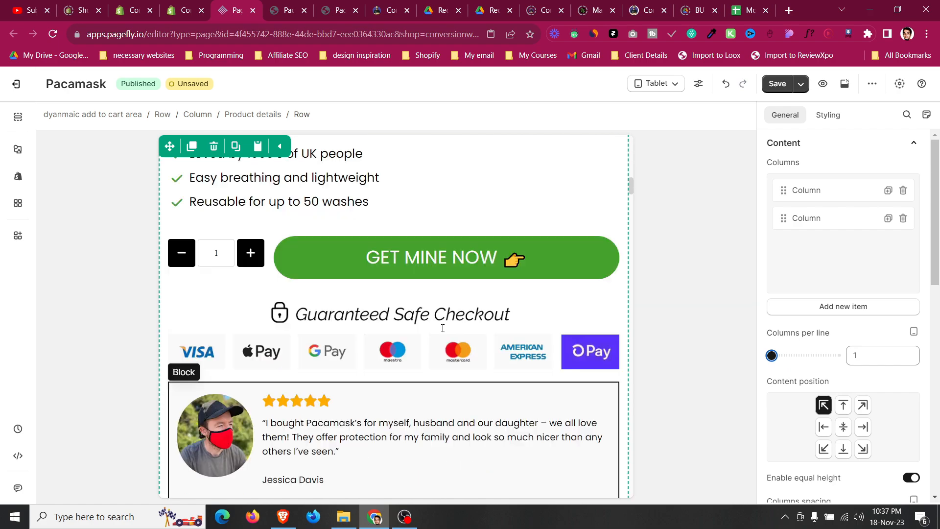
scroll(442, 331, "up", 3)
scroll(437, 374, "down", 12)
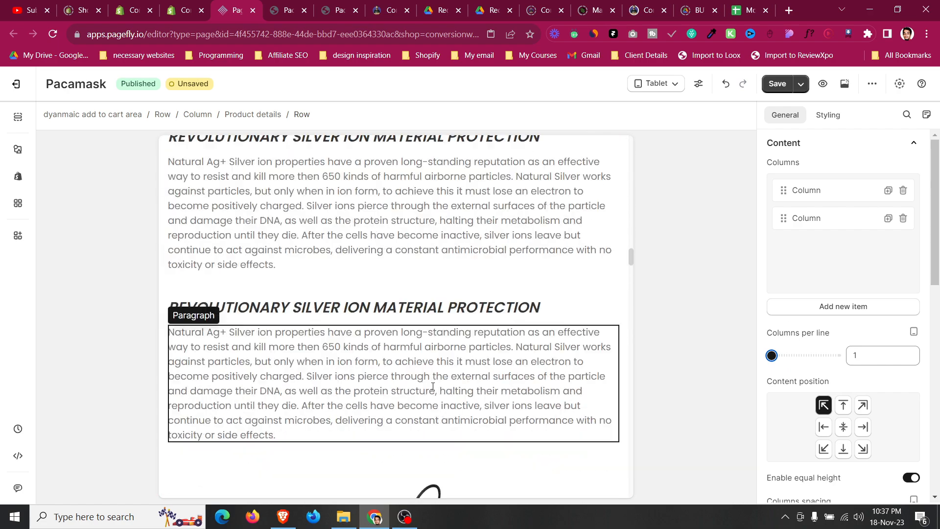
scroll(433, 397, "down", 10)
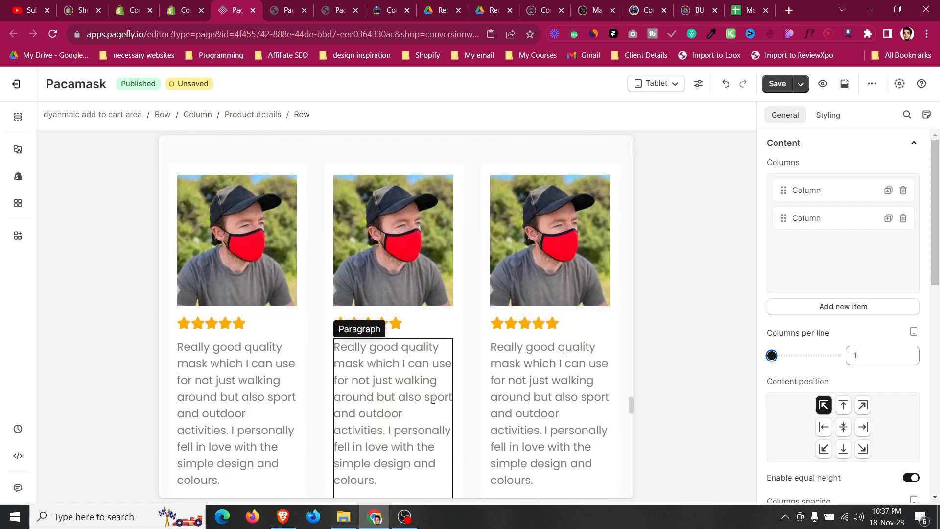
scroll(432, 403, "up", 12)
scroll(212, 380, "down", 5)
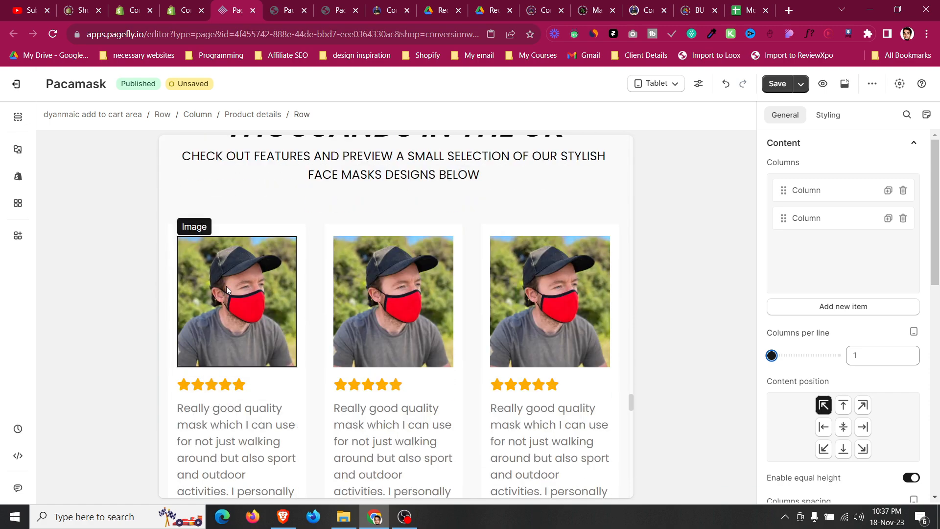
left_click(230, 225)
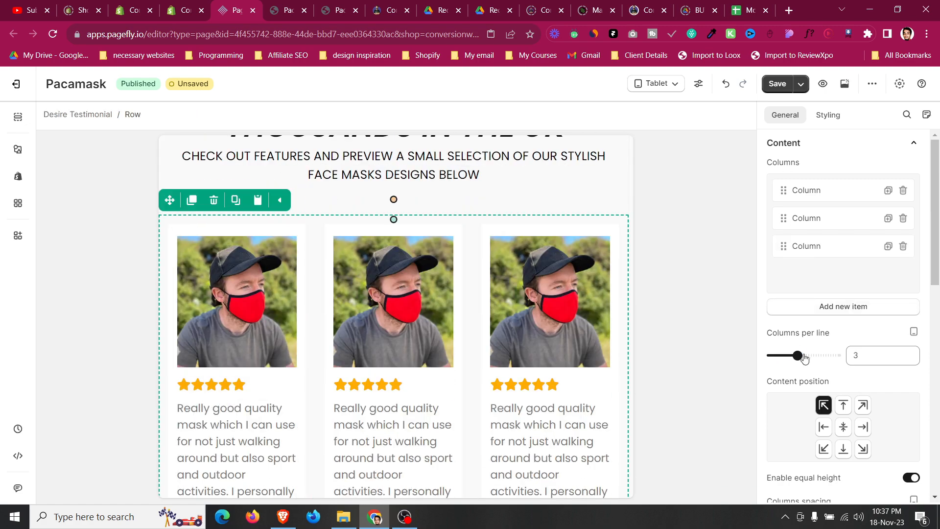
left_click_drag(804, 358, 733, 346)
Switch the editor preview from Tablet to All devices.
scroll(379, 361, "down", 8)
scroll(379, 361, "down", 20)
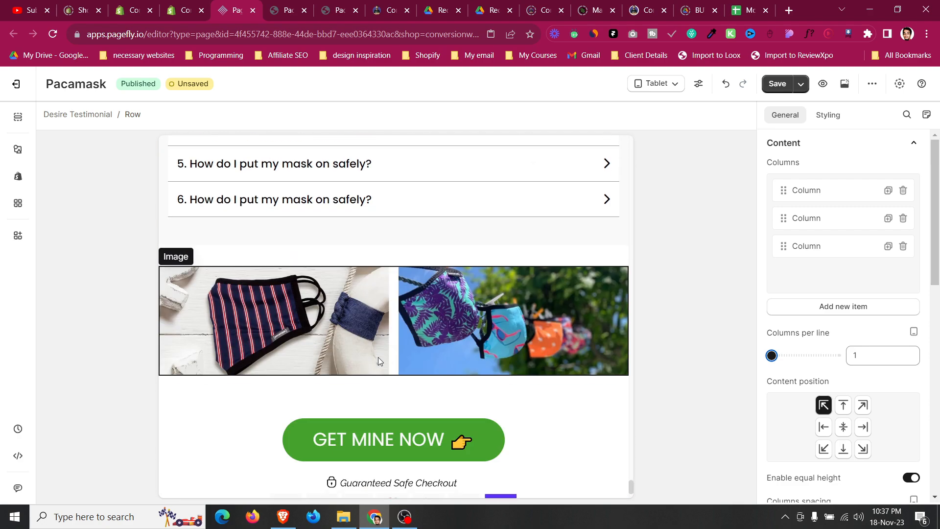
scroll(378, 361, "down", 2)
scroll(379, 356, "up", 6)
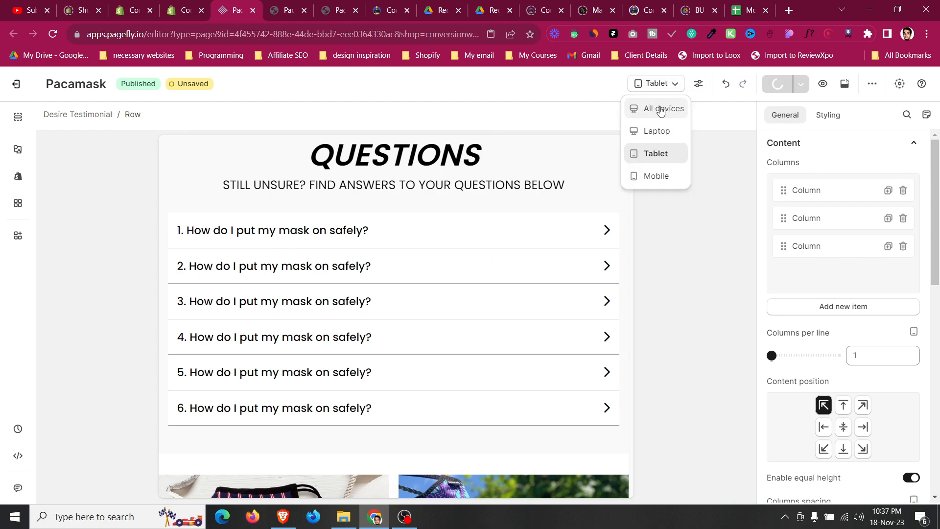
left_click(661, 110)
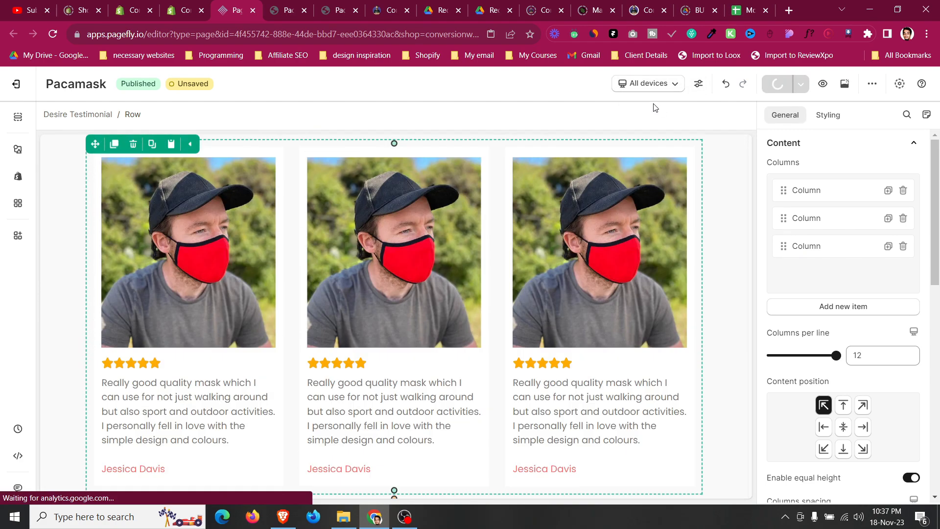
Open the live published page and compare it with the reference store page in the other tabs.
scroll(655, 207, "up", 20)
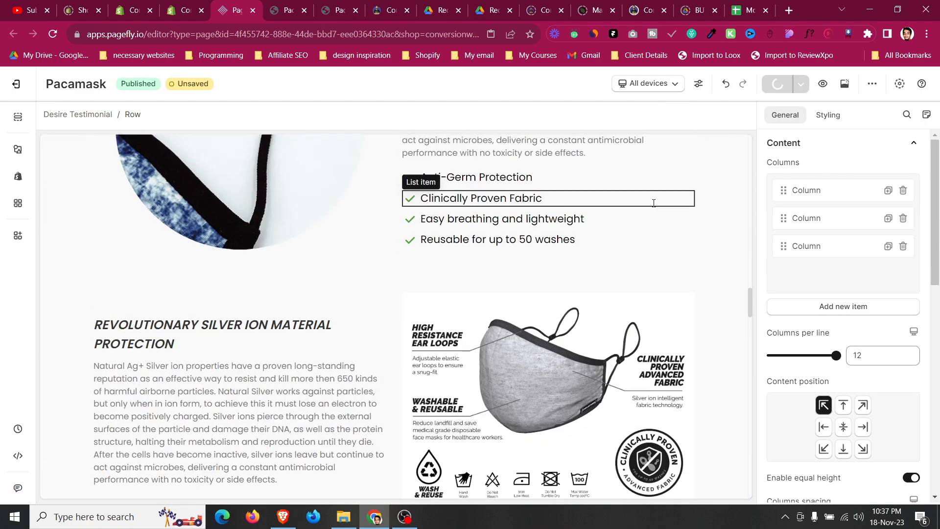
scroll(655, 207, "up", 20)
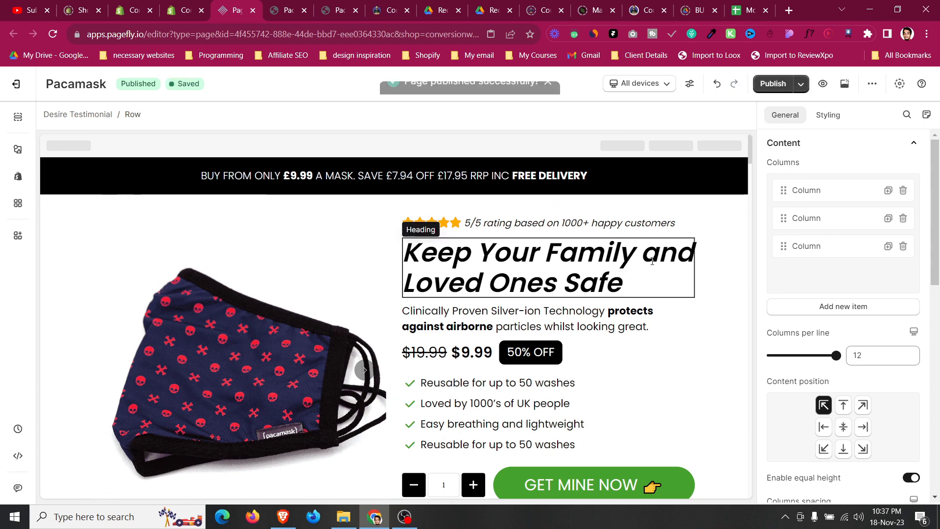
left_click(843, 91)
left_click(331, 7)
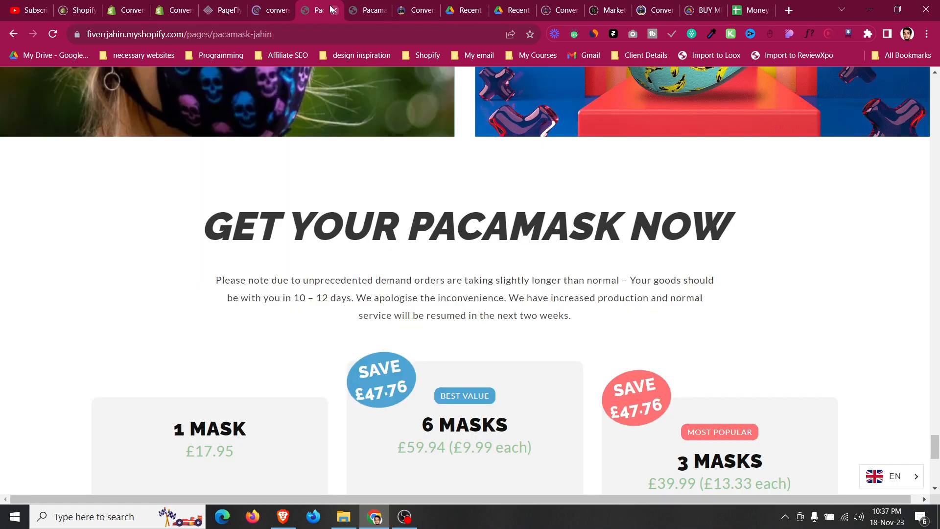
left_click(371, 13)
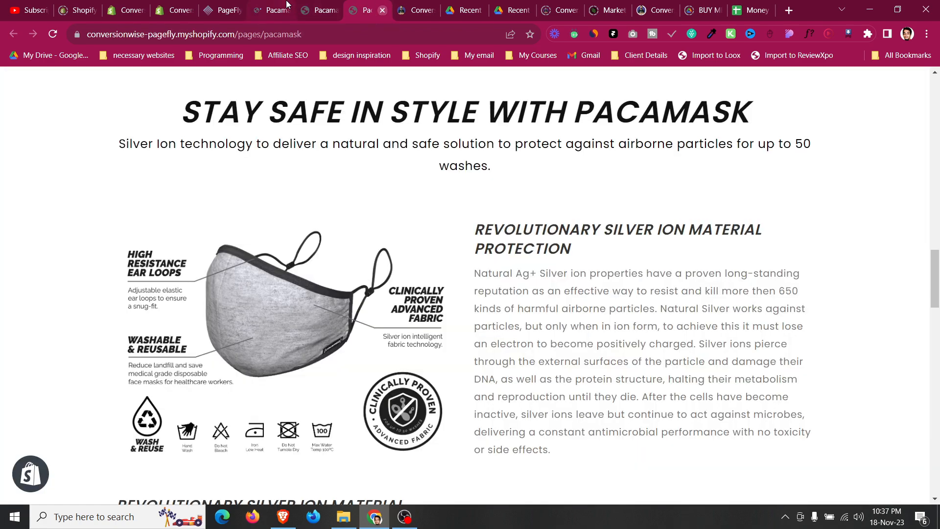
left_click(286, 5)
middle_click(361, 8)
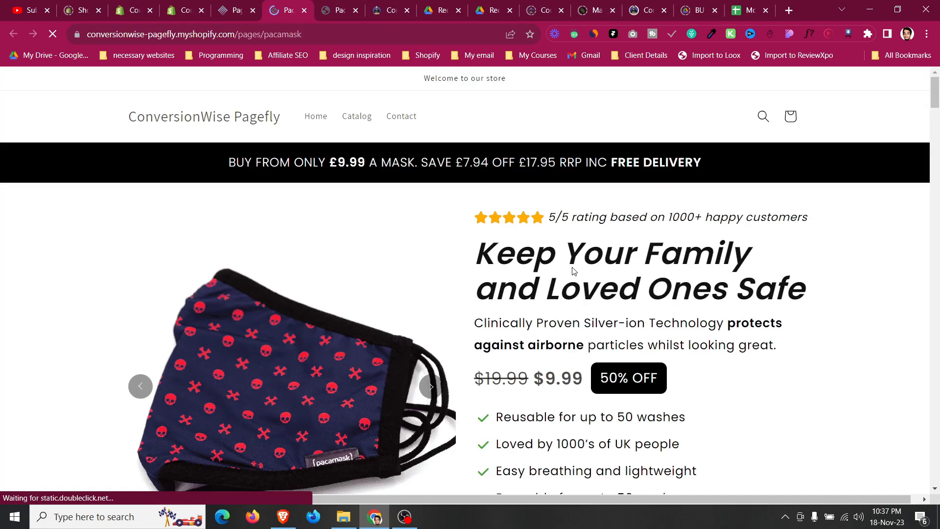
Review the live page's product section, price, benefits list and Get Mine Now button.
scroll(575, 271, "down", 3)
scroll(574, 270, "up", 3)
scroll(571, 265, "down", 2)
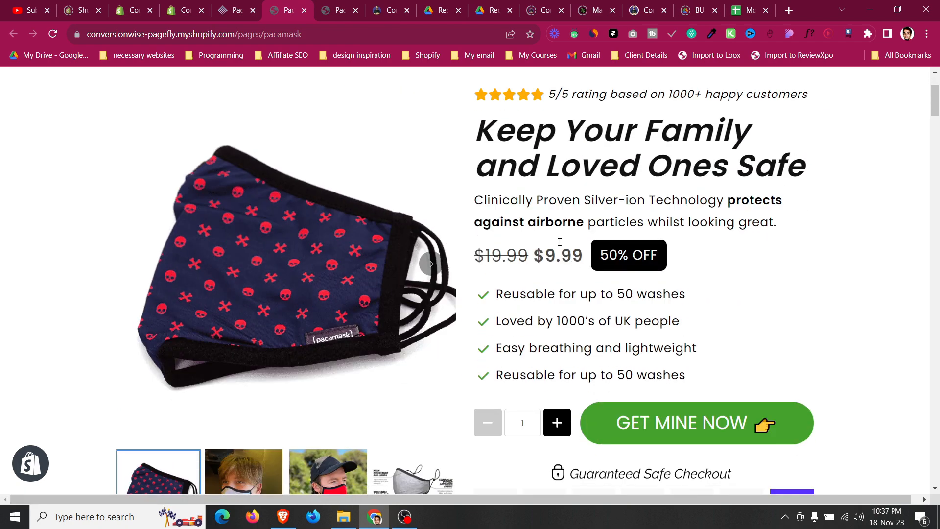
left_click_drag(489, 128, 806, 174)
left_click(761, 164)
scroll(538, 158, "down", 2)
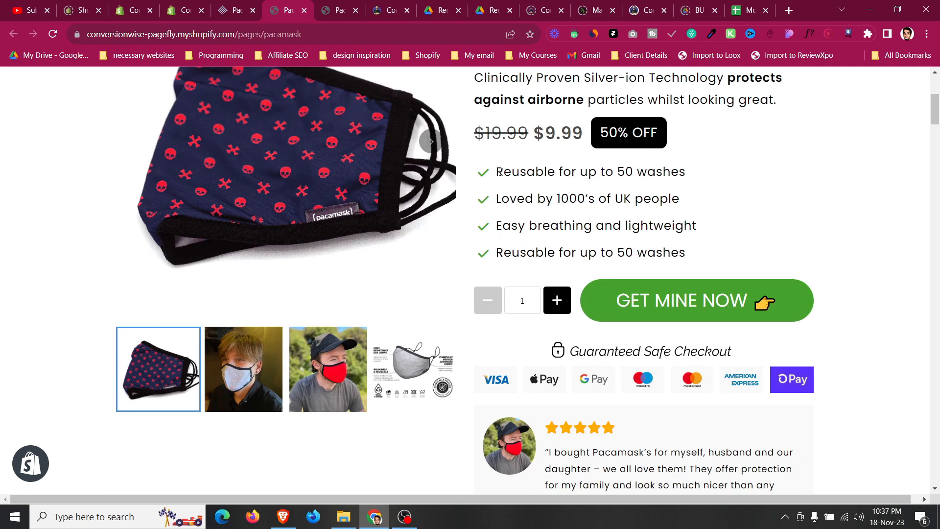
left_click_drag(520, 180, 663, 254)
left_click(629, 252)
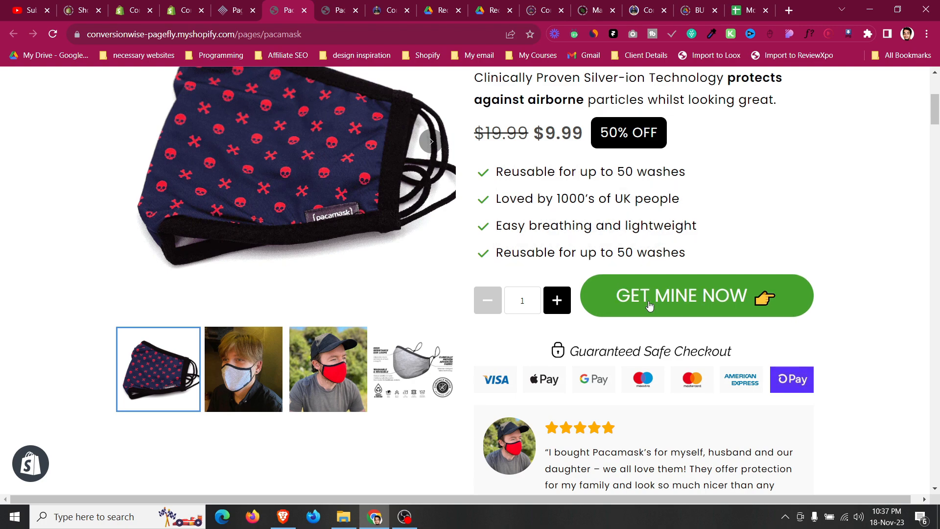
Inspect the Get Mine Now button's after add to cart action options in the editor.
key("ctrl+shift+Tab")
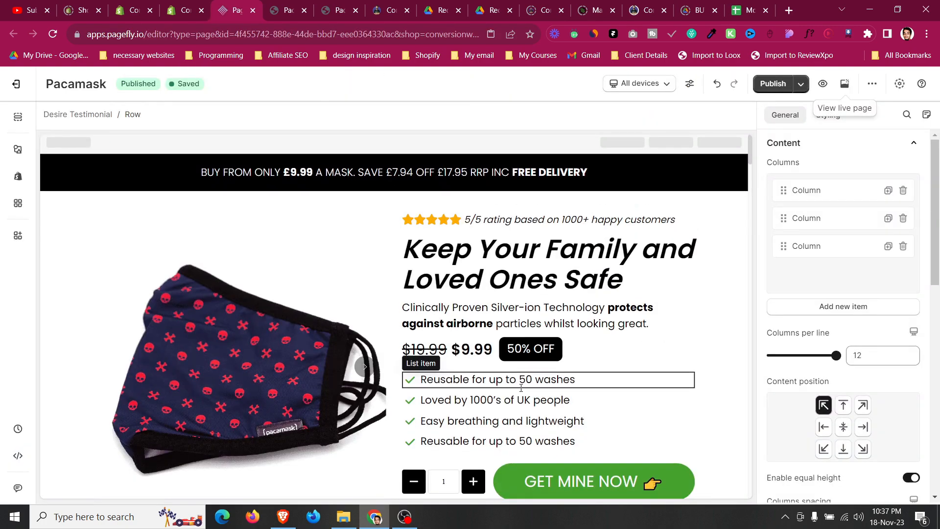
left_click(678, 217)
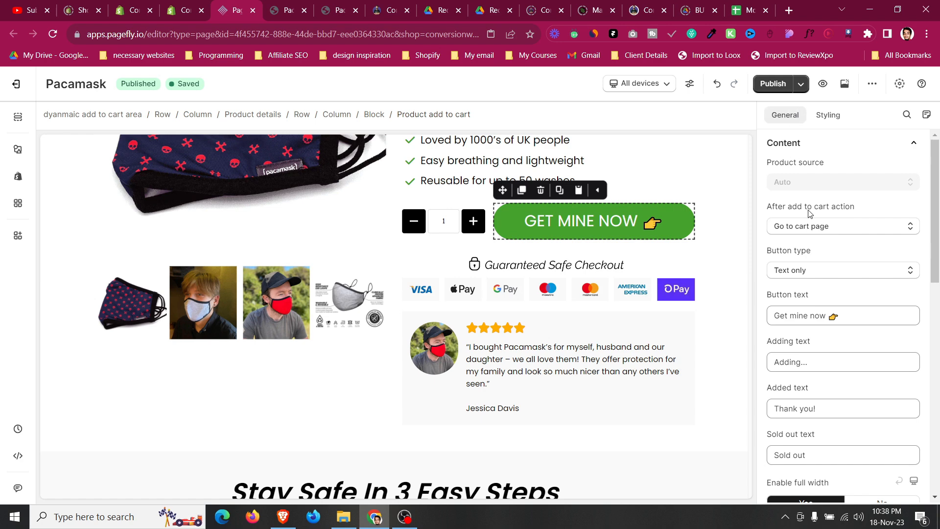
left_click(811, 231)
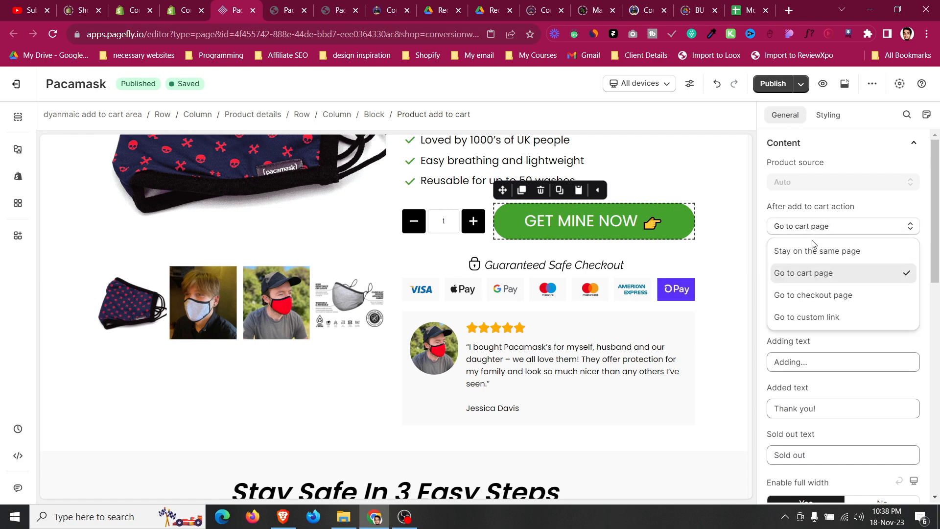
left_click(856, 197)
Review the live page's checkout badges and testimonial area.
left_click(300, 6)
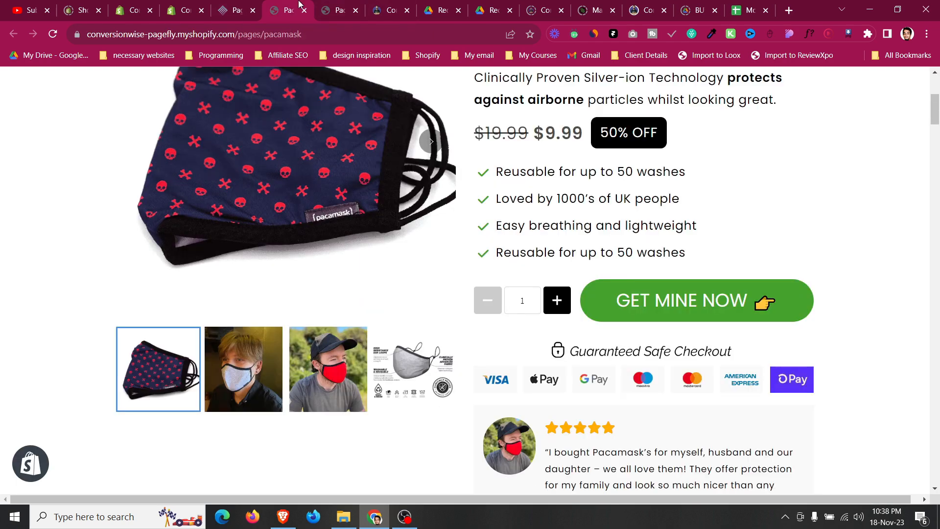
scroll(439, 200, "down", 3)
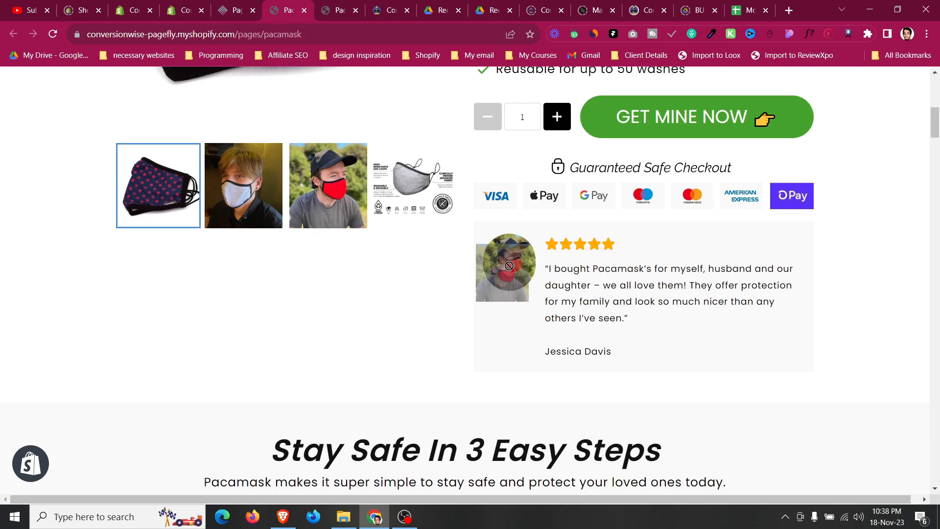
Examine the step headings and text of the Stay Safe In 3 Easy Steps section on the live page.
scroll(478, 257, "down", 5)
left_click_drag(276, 142, 526, 147)
left_click(178, 348)
left_click_drag(218, 354, 290, 361)
left_click(290, 361)
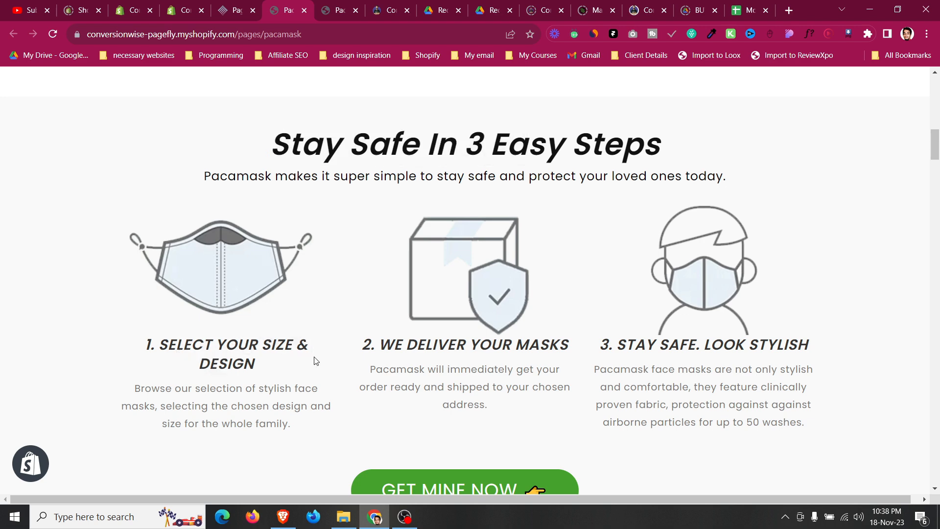
scroll(647, 342, "down", 2)
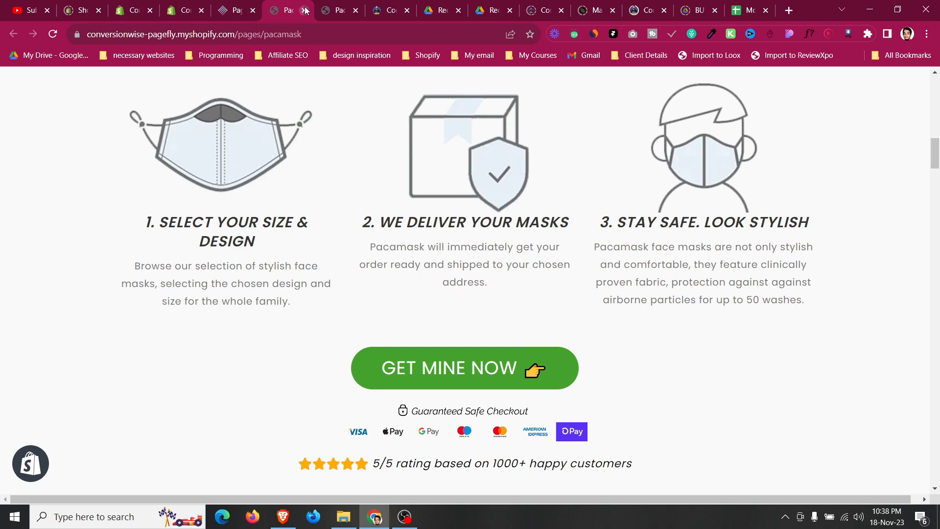
left_click(220, 6)
scroll(230, 284, "down", 5)
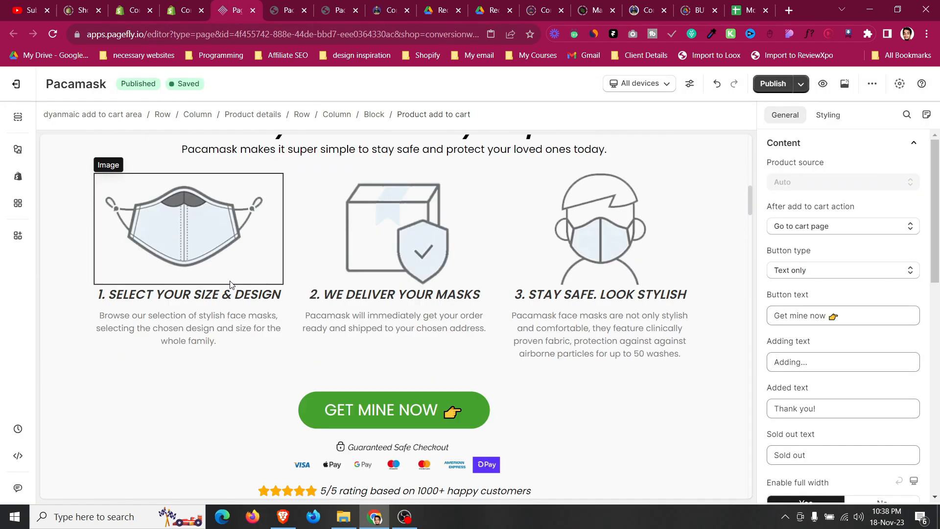
Set the first step heading's font size to 21 px and its top margin to 15 px.
left_click(234, 294)
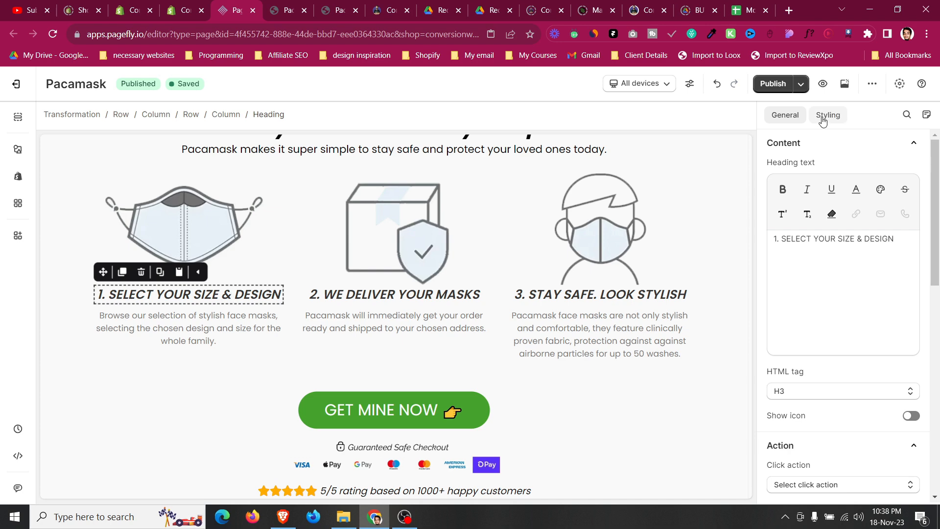
left_click(828, 115)
scroll(832, 264, "up", 10)
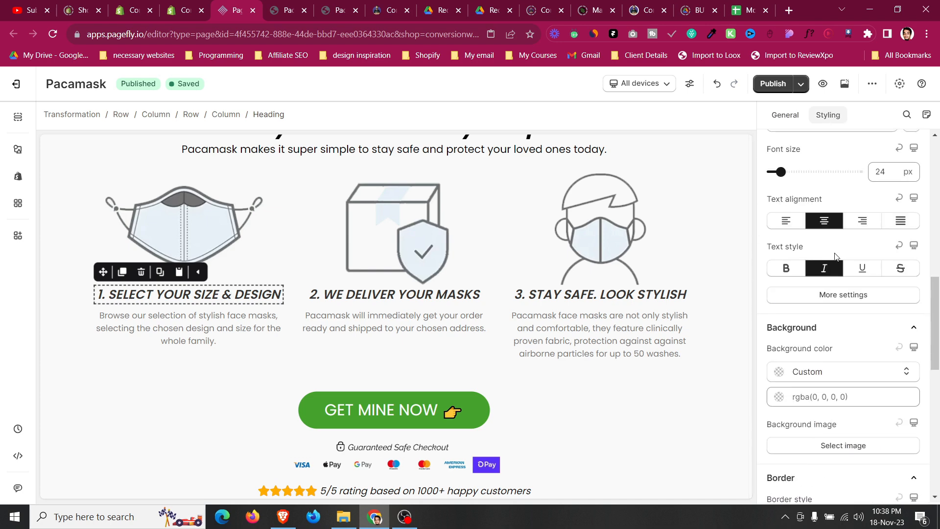
key("BackSpace")
type("1")
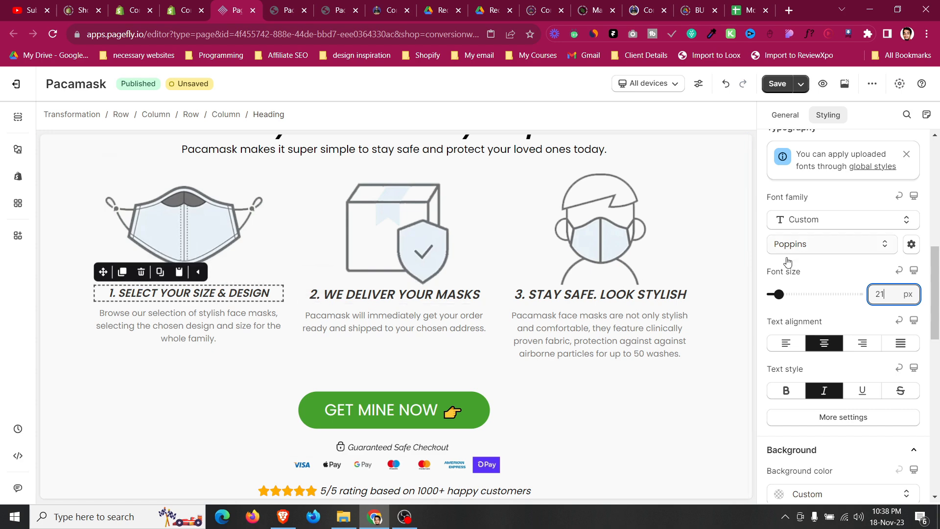
scroll(791, 305, "up", 10)
key("Up")
key("Up")
key("Up")
key("Up")
key("Up")
key("Up")
key("Up")
key("Up")
key("Up")
key("Up")
key("Up")
key("Up")
key("Up")
key("Up")
key("Up")
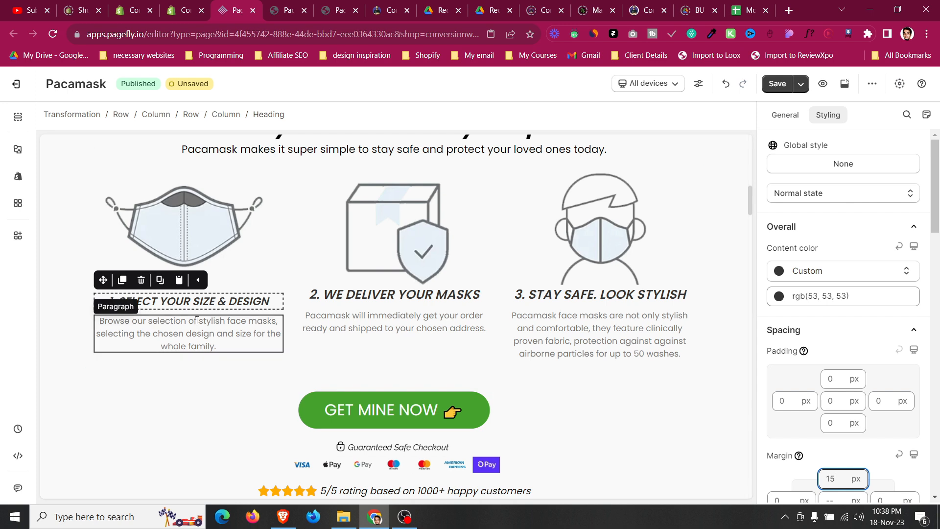
Copy the first step heading's styles onto the second and third step headings, then publish the page.
left_click(159, 280)
left_click(420, 291)
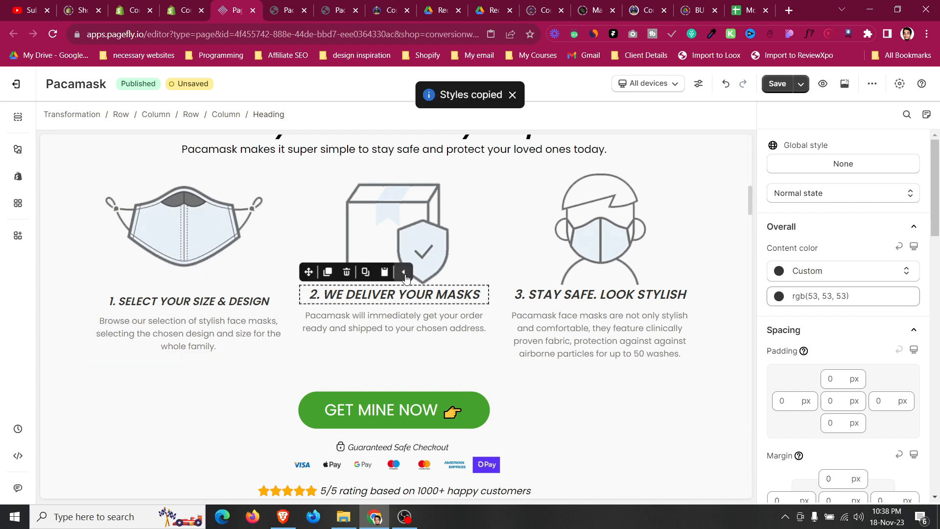
left_click(384, 280)
left_click(593, 290)
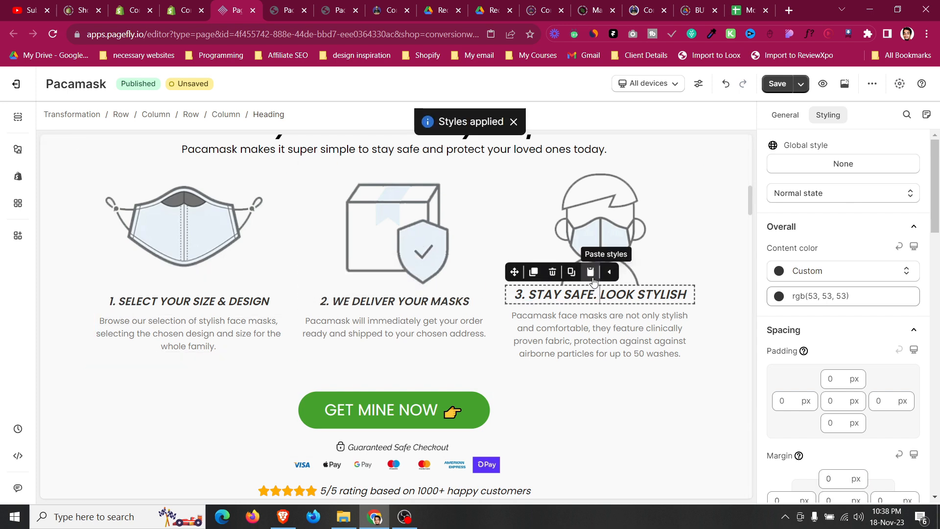
left_click(590, 280)
left_click(800, 83)
left_click(795, 109)
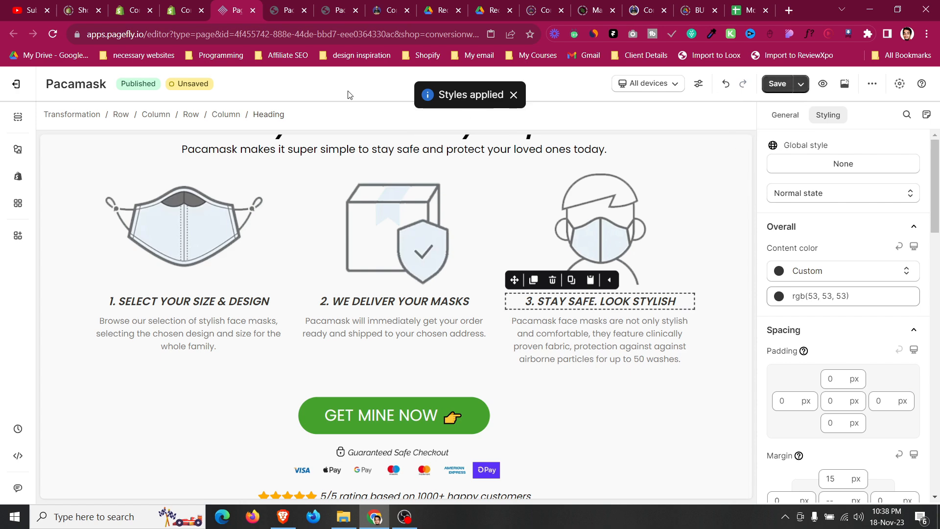
Compare the first step heading on the live page with the editor version.
left_click(311, 12)
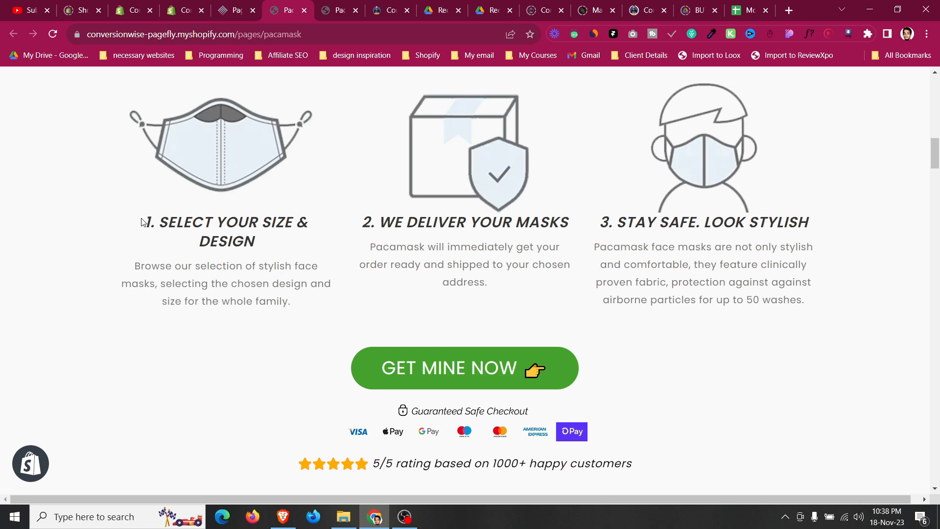
left_click_drag(151, 222, 272, 246)
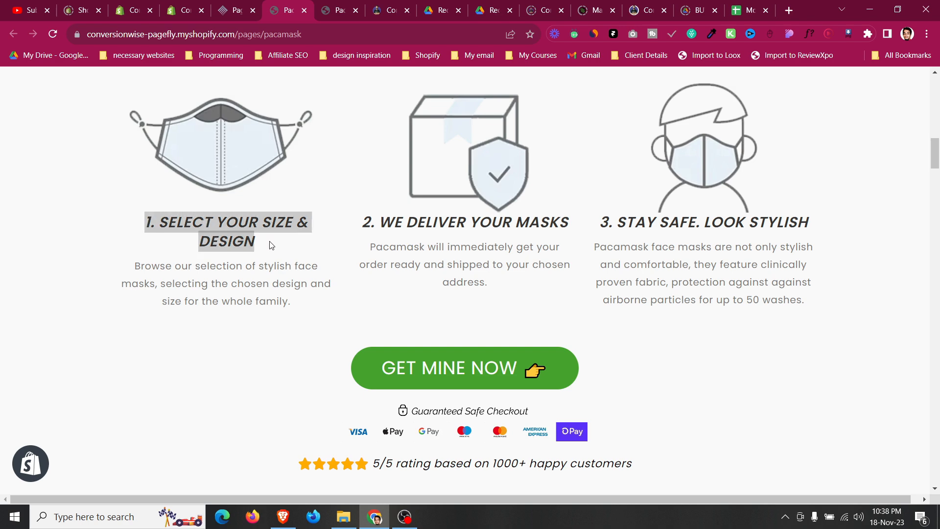
left_click(258, 4)
left_click(304, 10)
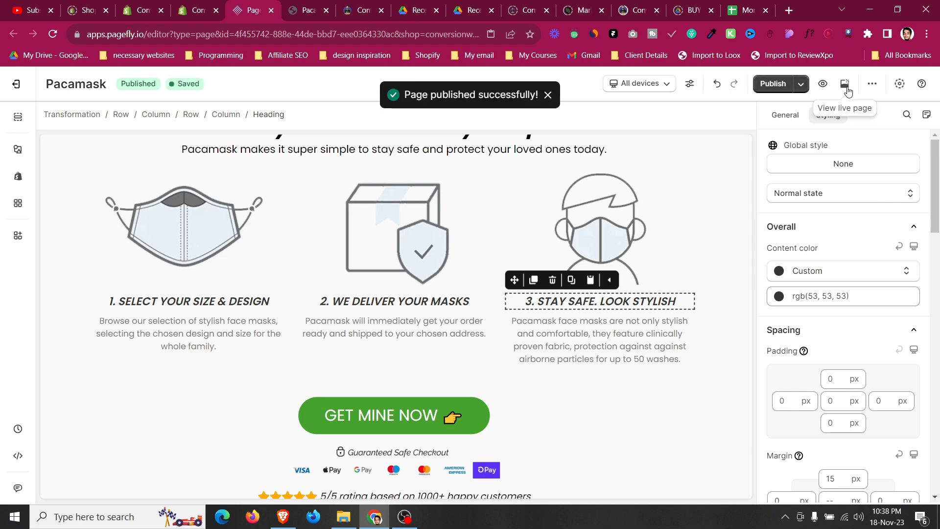
Open the live page and review the steps, Stay Safe In Style and Whats Included sections.
left_click(846, 85)
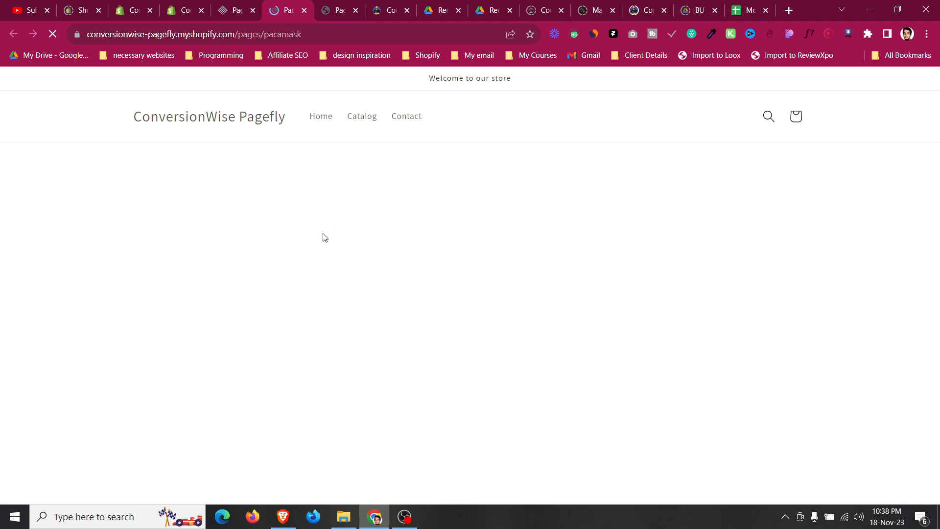
scroll(328, 245, "down", 12)
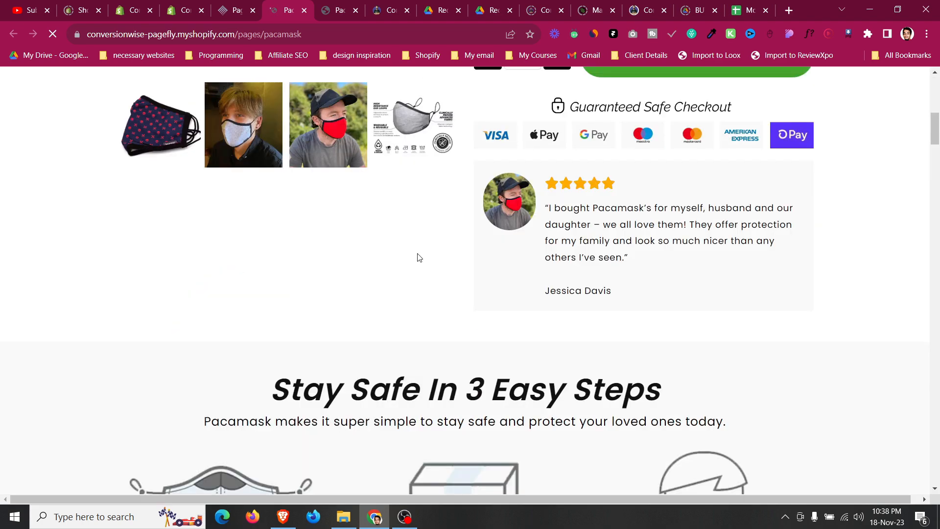
scroll(545, 275, "down", 12)
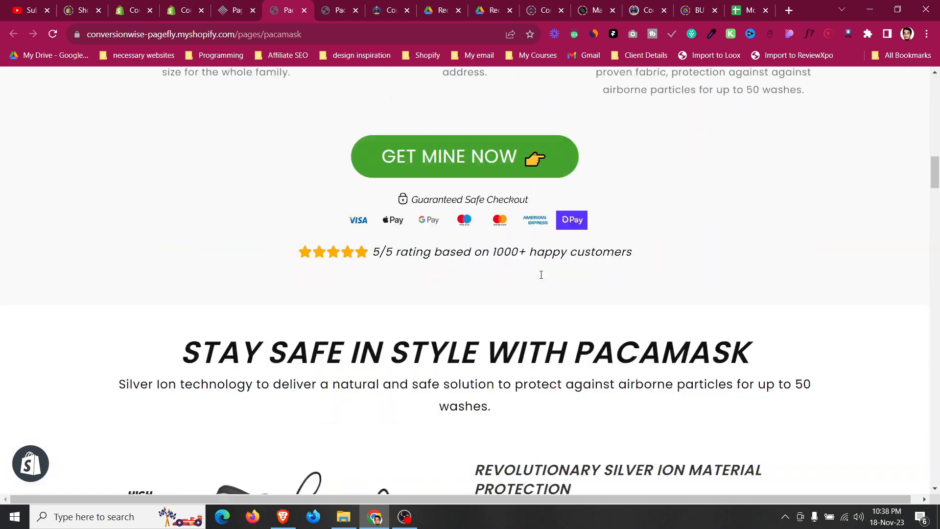
scroll(540, 275, "down", 3)
scroll(540, 275, "up", 3)
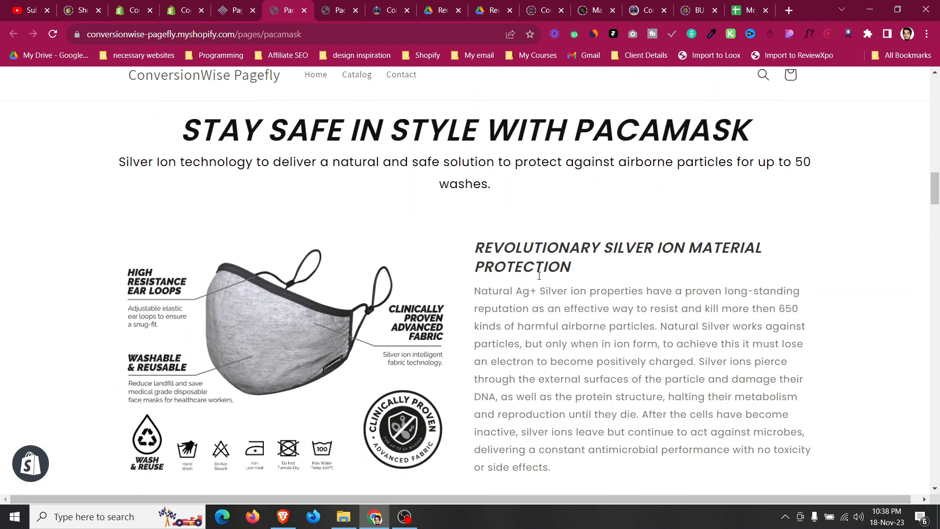
scroll(540, 275, "down", 7)
scroll(539, 276, "down", 15)
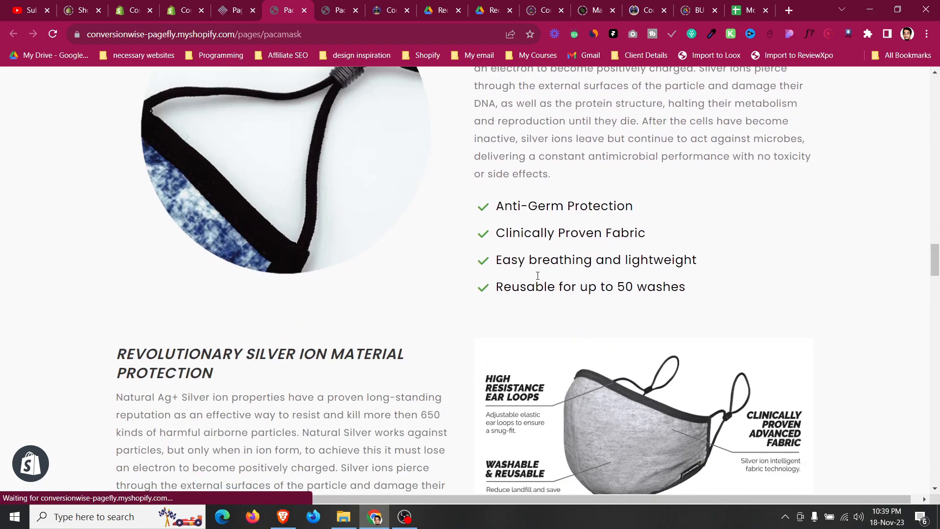
scroll(537, 276, "down", 18)
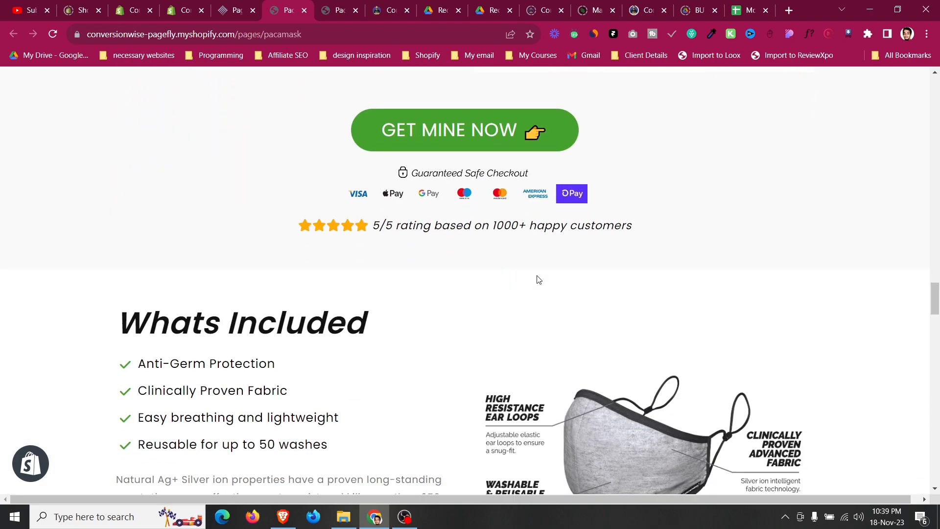
scroll(537, 280, "up", 5)
scroll(426, 306, "down", 3)
scroll(289, 276, "up", 3)
scroll(288, 276, "down", 3)
scroll(288, 276, "up", 3)
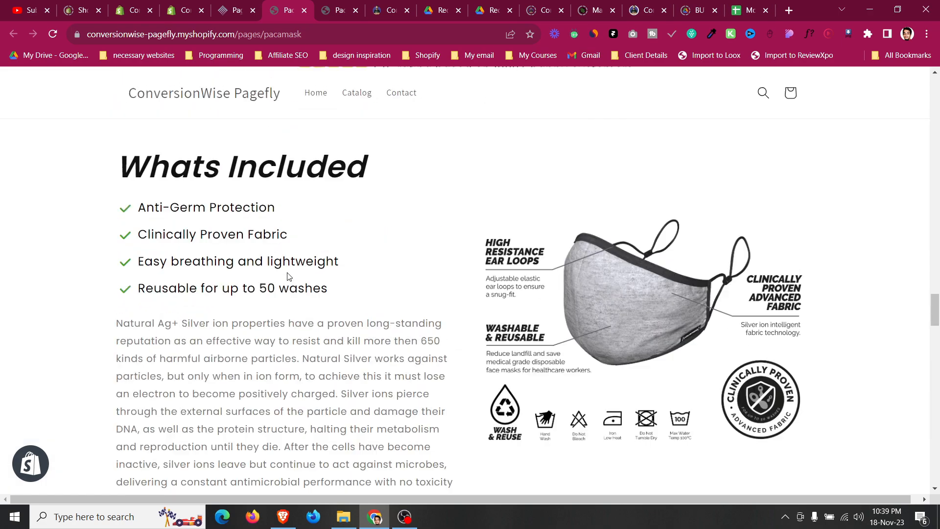
Trim the Whats Included paragraph to its first two sentences, deleting the remaining text.
left_click(248, 4)
scroll(237, 293, "down", 15)
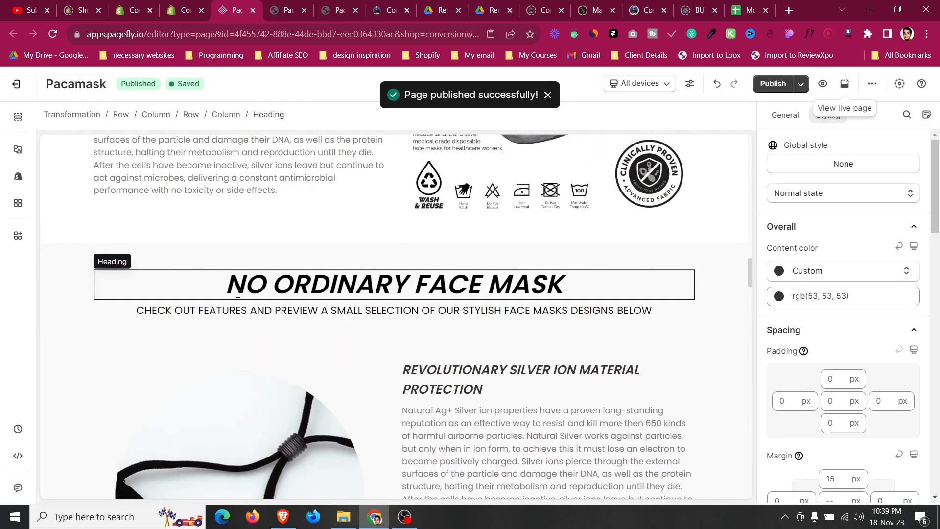
scroll(237, 297, "down", 8)
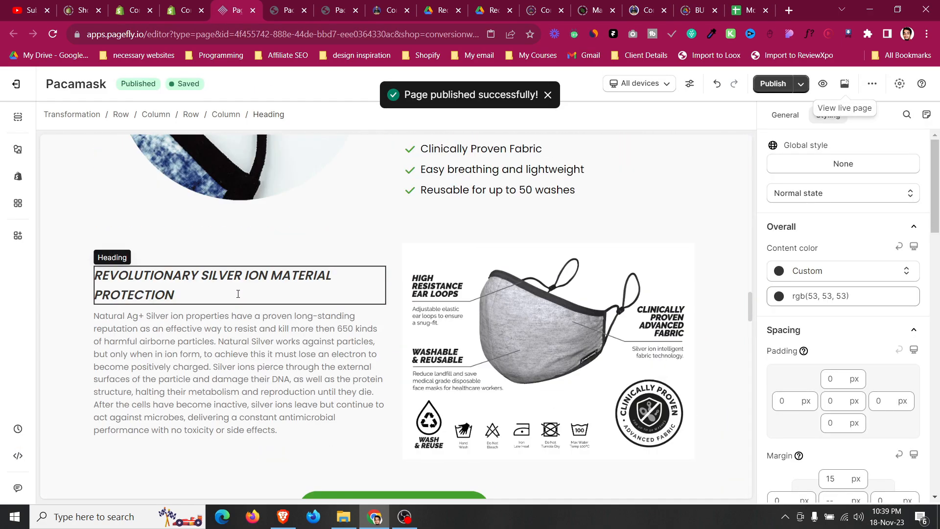
key("Delete")
scroll(235, 357, "down", 2)
scroll(237, 348, "up", 2)
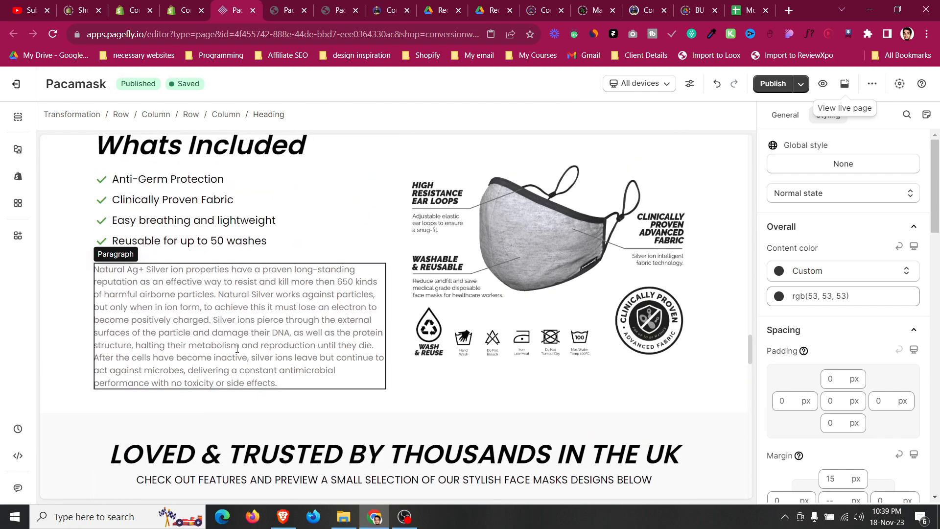
left_click(784, 114)
scroll(889, 339, "down", 5)
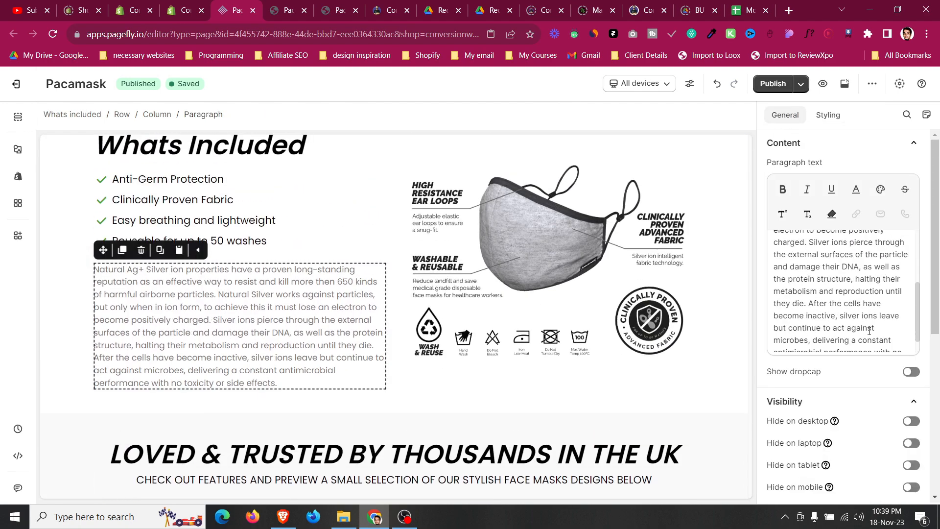
left_click_drag(876, 342, 830, 312)
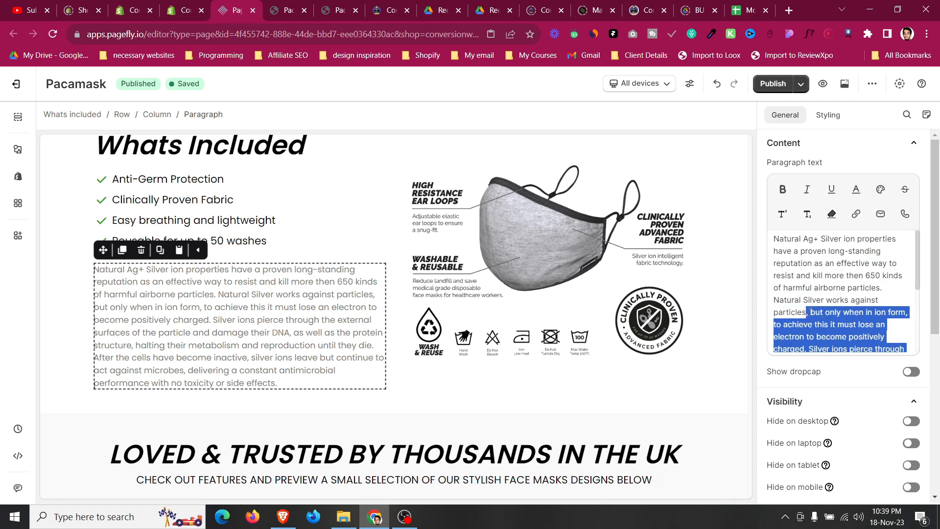
key("BackSpace")
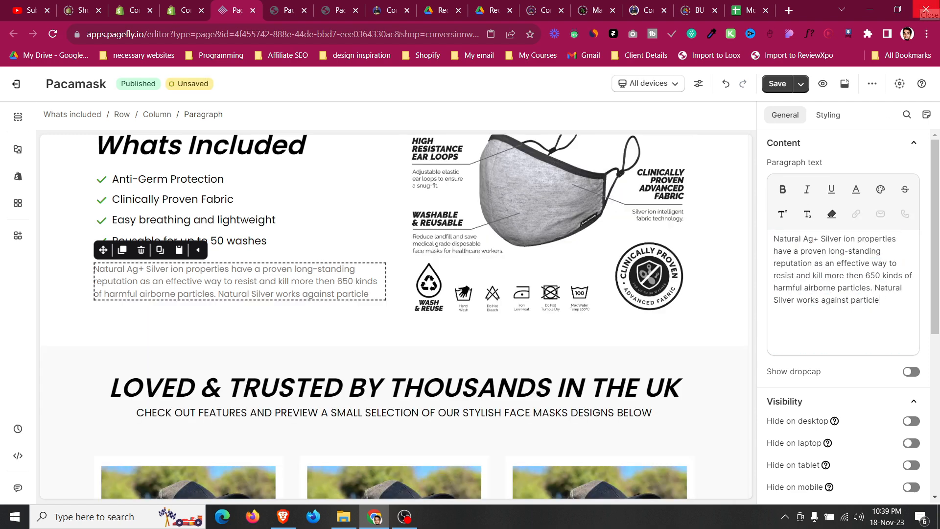
Trim the paragraph under Revolutionary Silver Ion Material in the No Ordinary Face Mask section to its first sentence.
scroll(351, 182, "up", 12)
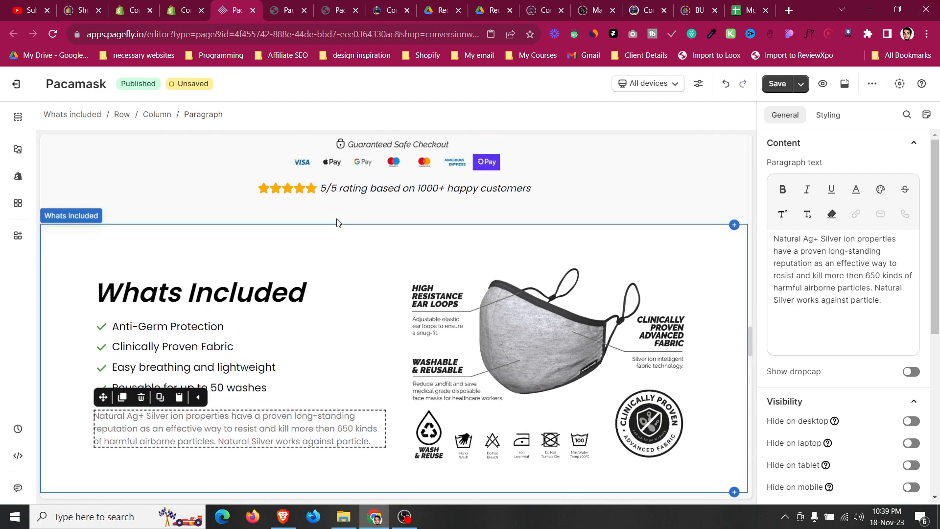
scroll(252, 229, "down", 4)
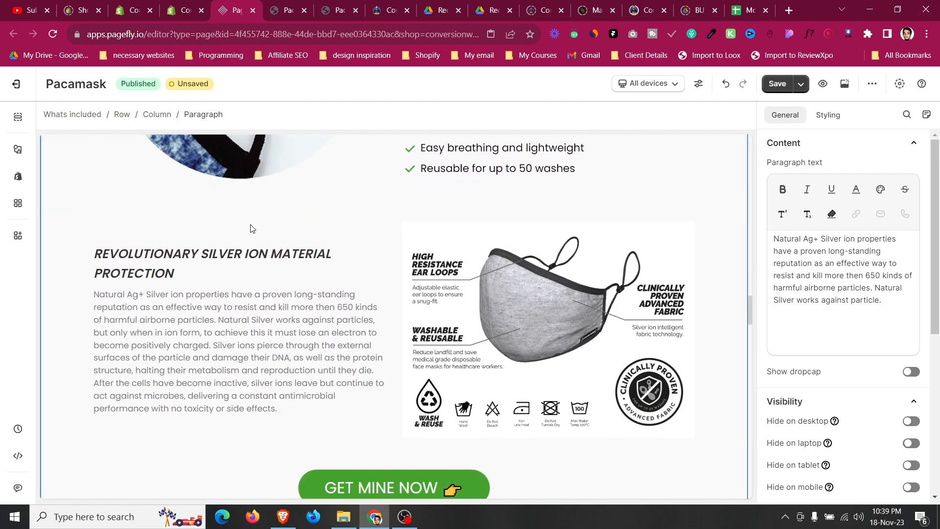
left_click(208, 226)
scroll(209, 227, "up", 7)
scroll(226, 290, "down", 3)
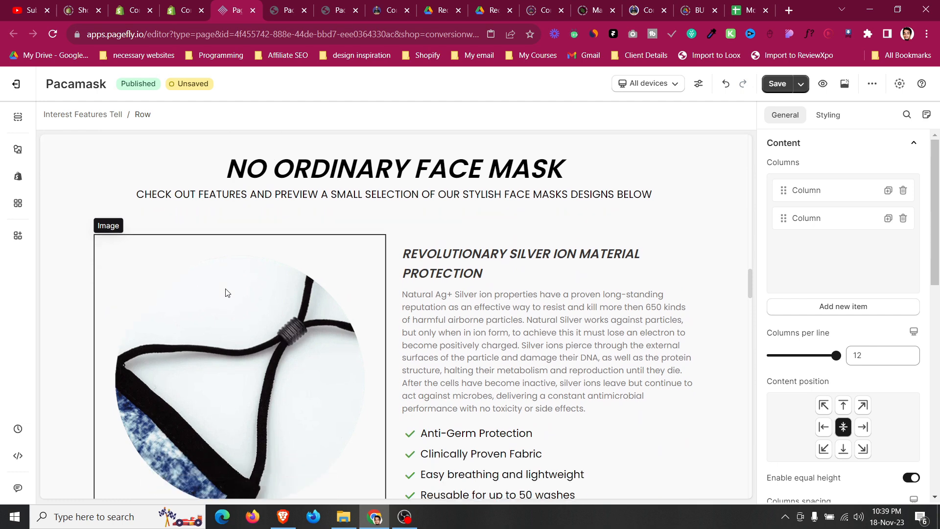
left_click(492, 252)
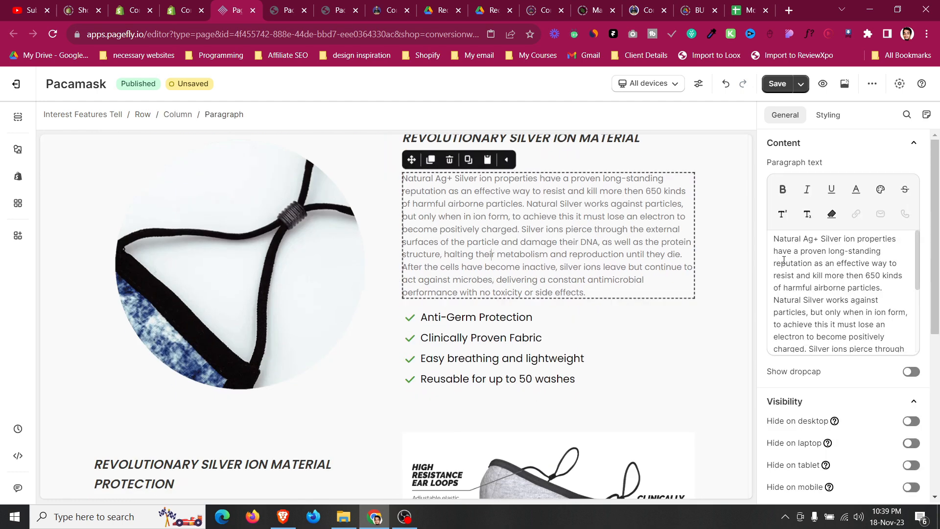
left_click_drag(878, 304, 882, 350)
scroll(836, 278, "up", 3)
left_click_drag(775, 292, 906, 358)
key("BackSpace")
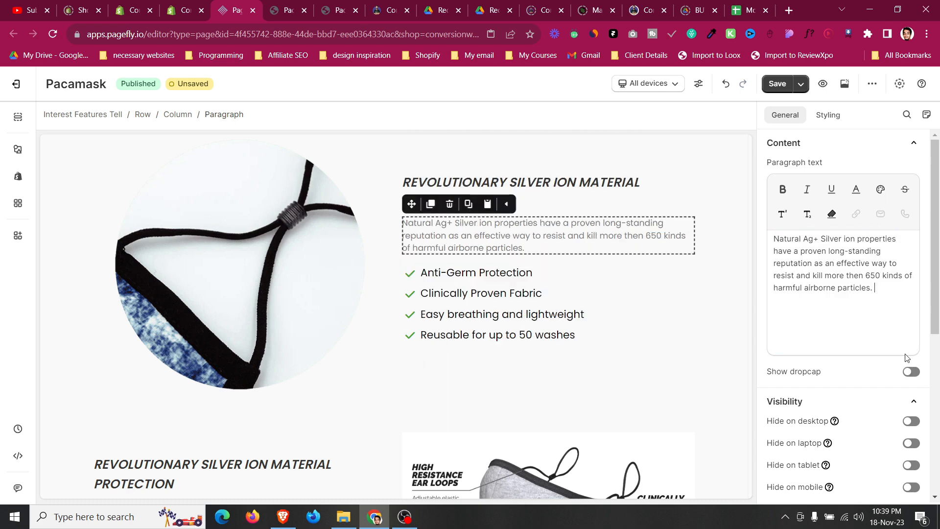
Review the Whats Included and Loved & Trusted testimonial sections on the live page.
scroll(448, 297, "up", 3)
left_click(448, 291)
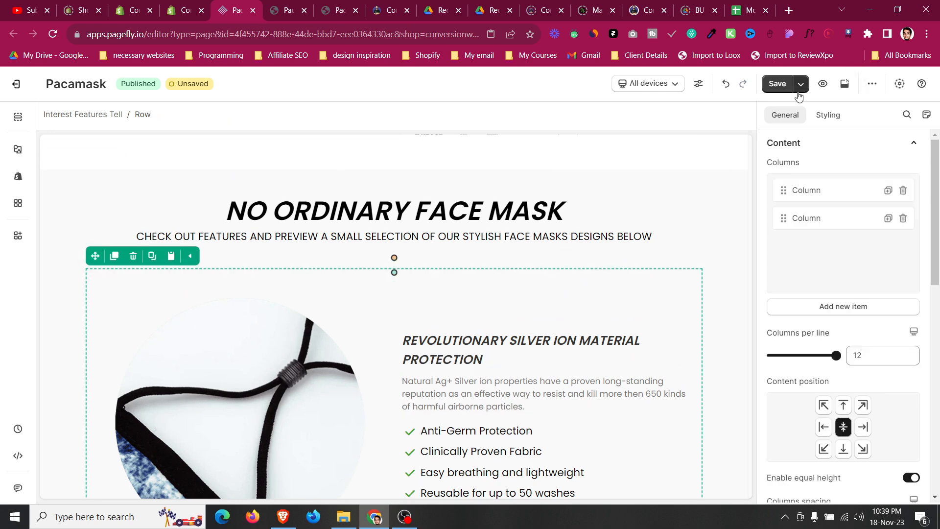
left_click(283, 10)
scroll(414, 269, "down", 4)
scroll(556, 327, "up", 4)
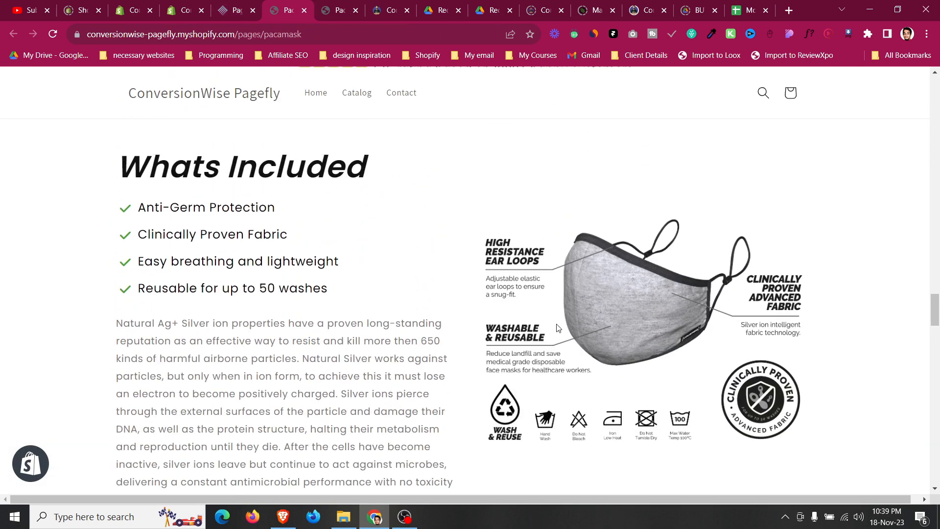
scroll(351, 262, "down", 14)
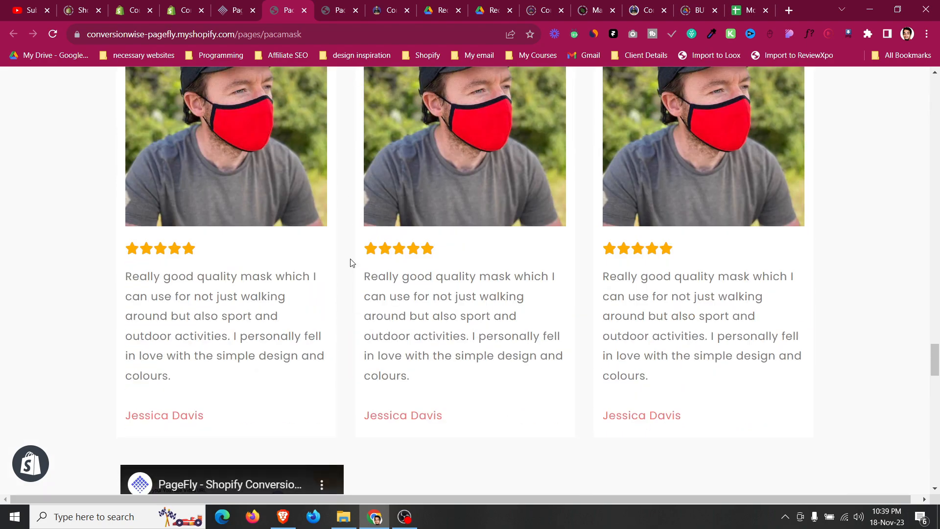
scroll(351, 263, "up", 5)
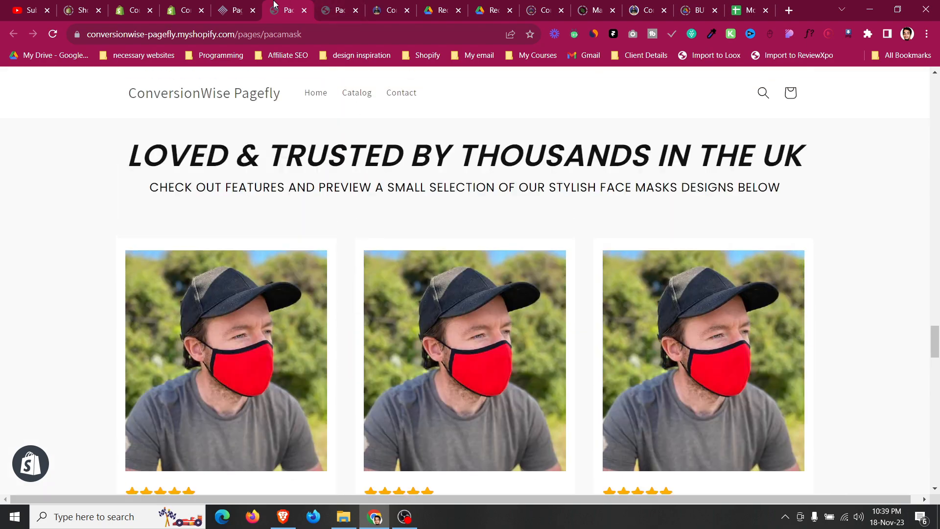
Set the top margin of the Loved & Trusted testimonial cards row to 0 px.
left_click(240, 7)
scroll(295, 314, "down", 5)
scroll(294, 314, "down", 8)
scroll(243, 249, "up", 5)
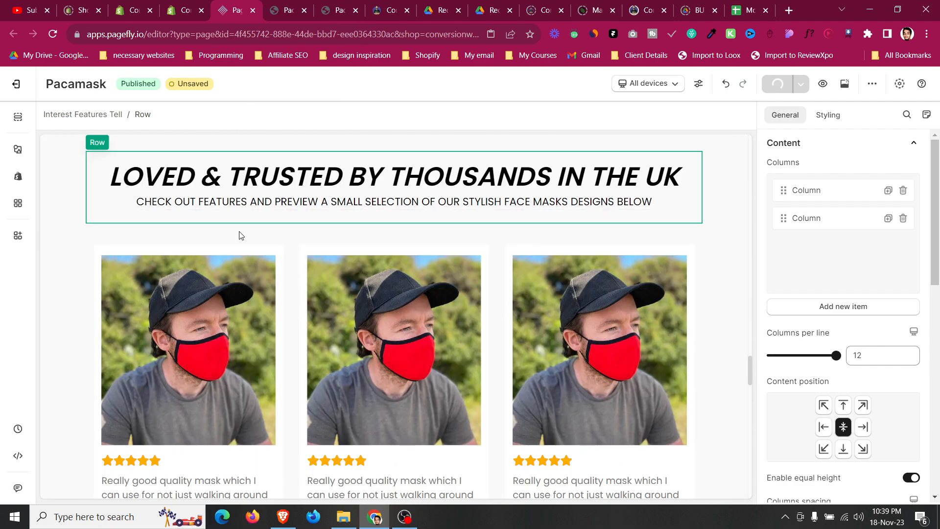
left_click(242, 244)
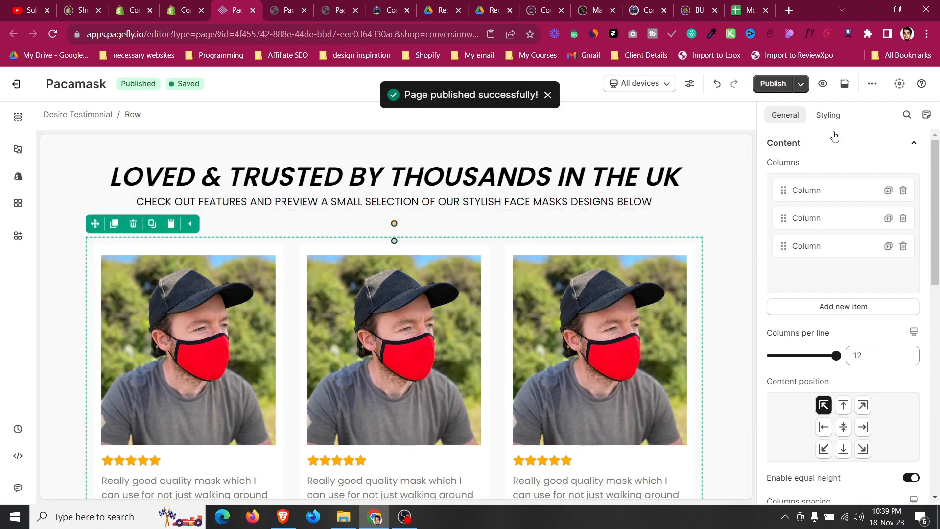
left_click(829, 116)
double_click(834, 396)
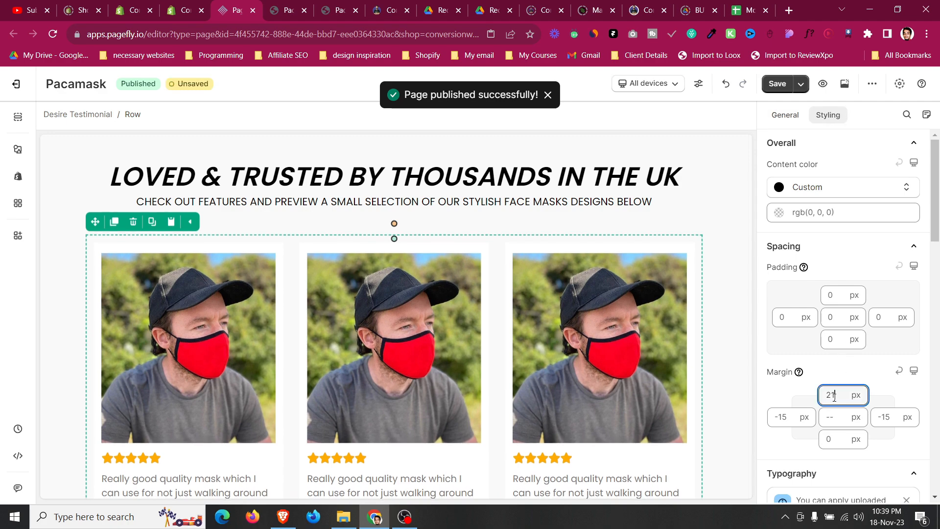
type("4")
key("BackSpace")
type("3")
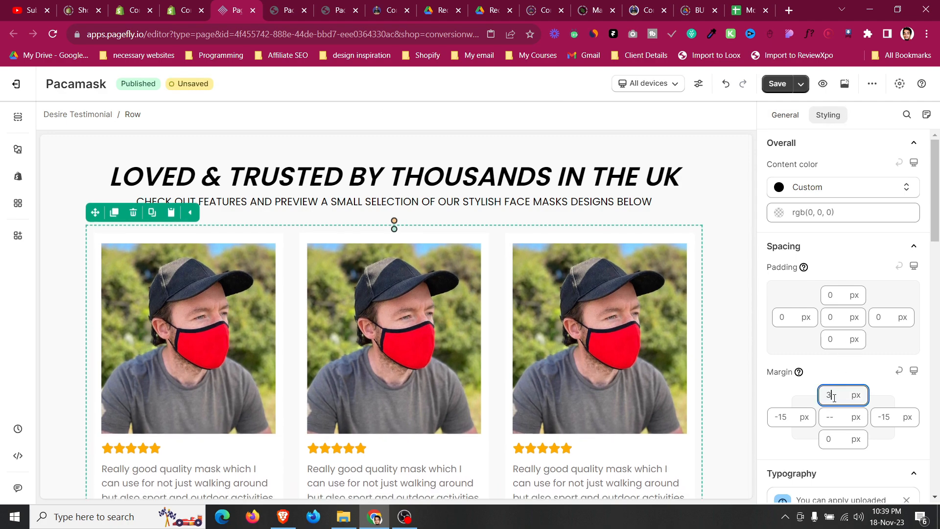
key("BackSpace")
type("0")
scroll(384, 357, "down", 10)
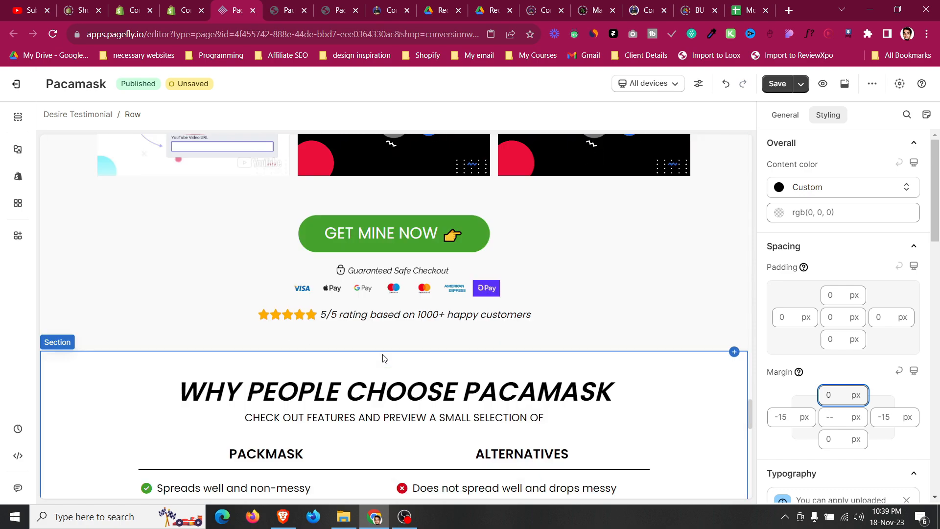
Review the comparison table and Frequently Asked Questions sections on the live page.
left_click(289, 9)
scroll(323, 208, "down", 10)
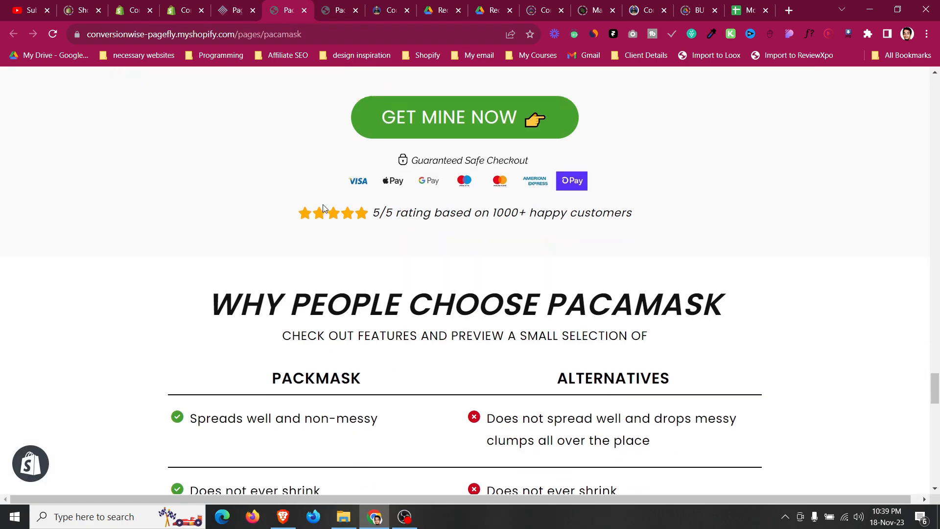
scroll(323, 208, "down", 10)
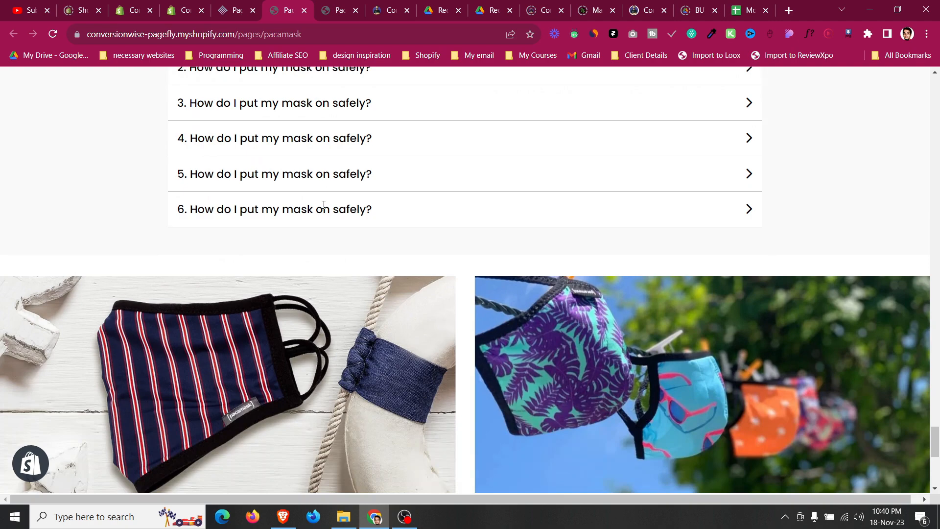
scroll(319, 201, "up", 3)
left_click(324, 154)
left_click(323, 155)
Set the bottom margin of the FAQ accordion header to 5 px.
left_click(240, 10)
scroll(313, 264, "down", 4)
scroll(313, 264, "up", 8)
scroll(313, 264, "down", 12)
scroll(346, 360, "up", 1)
scroll(832, 387, "up", 5)
type("10")
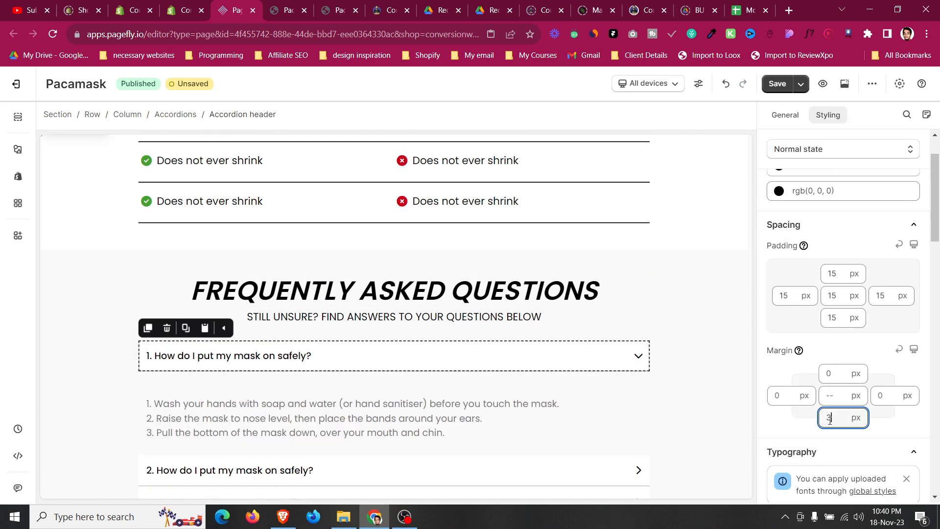
Remove the border from the FAQ accordion header by setting its border style to none.
left_click(644, 366)
left_click(116, 348)
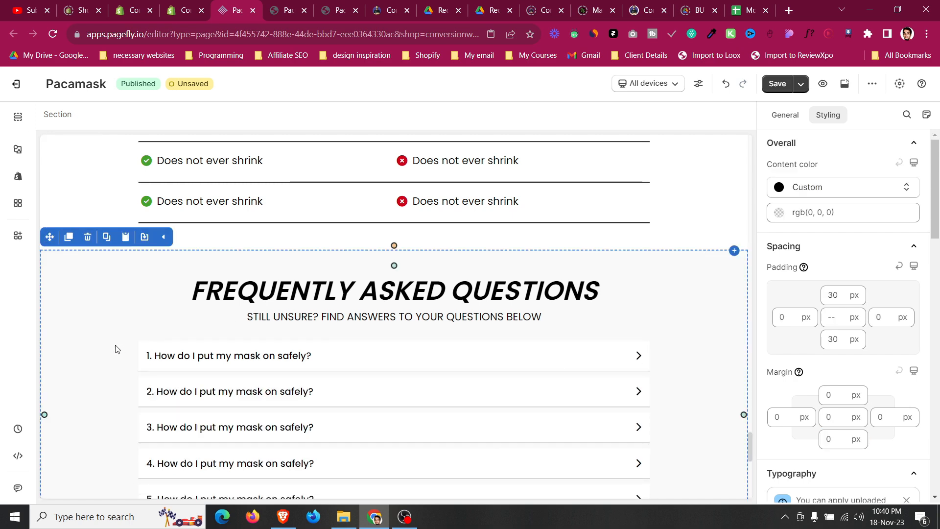
scroll(116, 349, "down", 4)
scroll(115, 349, "up", 1)
scroll(116, 349, "up", 1)
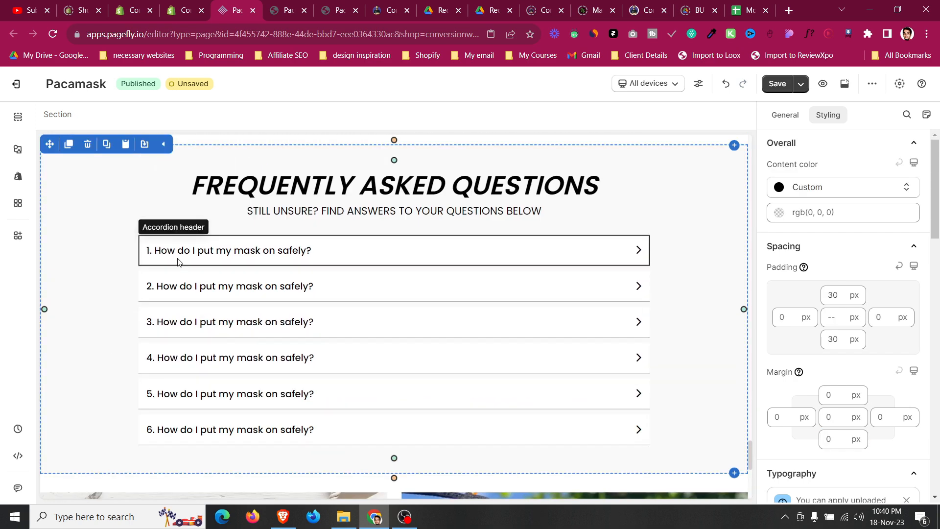
scroll(855, 313, "down", 6)
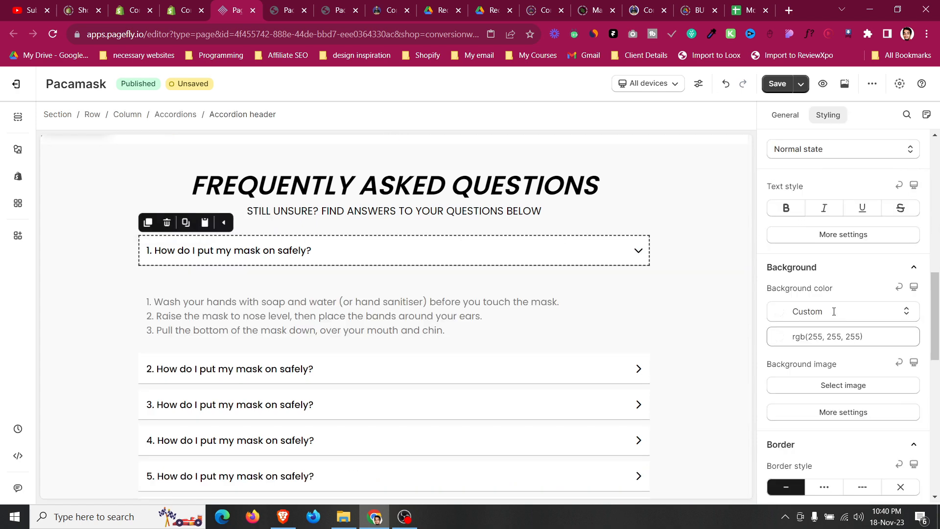
left_click(900, 444)
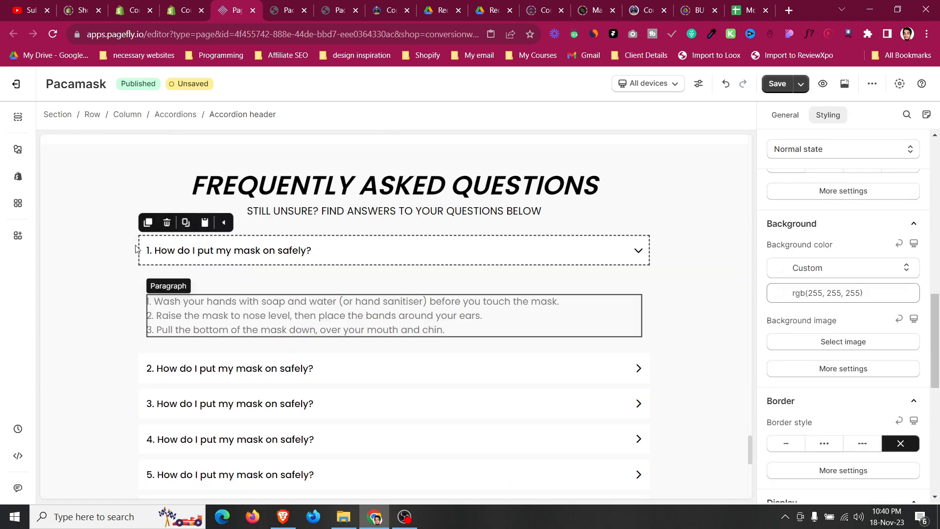
Set the column spacing of the two-image row below the FAQ to 0 px.
left_click(111, 235)
scroll(112, 235, "down", 4)
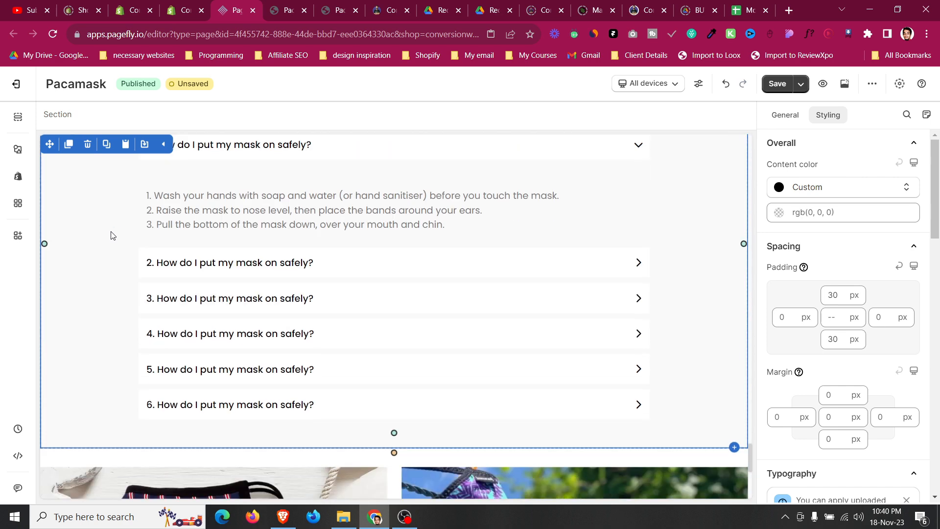
scroll(357, 312, "down", 1)
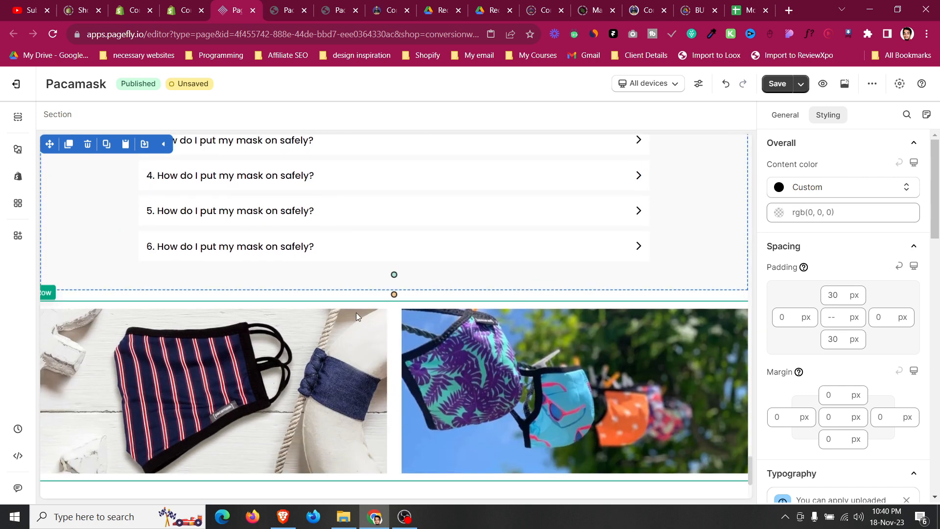
left_click(348, 304)
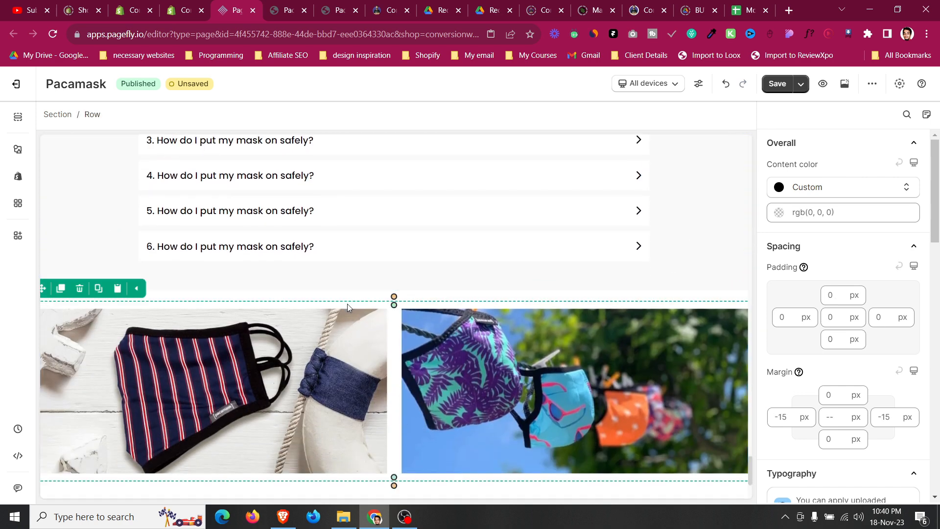
left_click(784, 116)
scroll(820, 293, "down", 5)
left_click_drag(814, 277, 421, 294)
Set the padding of the section containing the two images to 0 px.
left_click(341, 293)
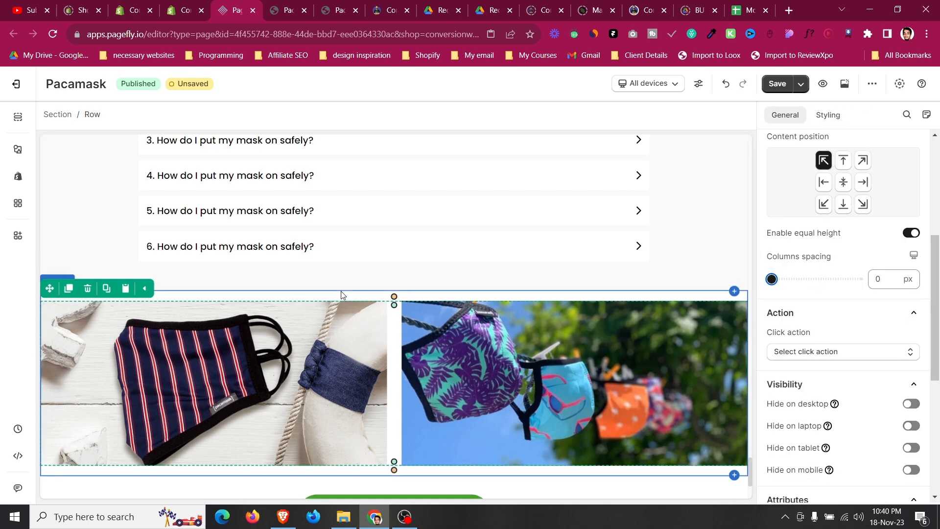
left_click(826, 117)
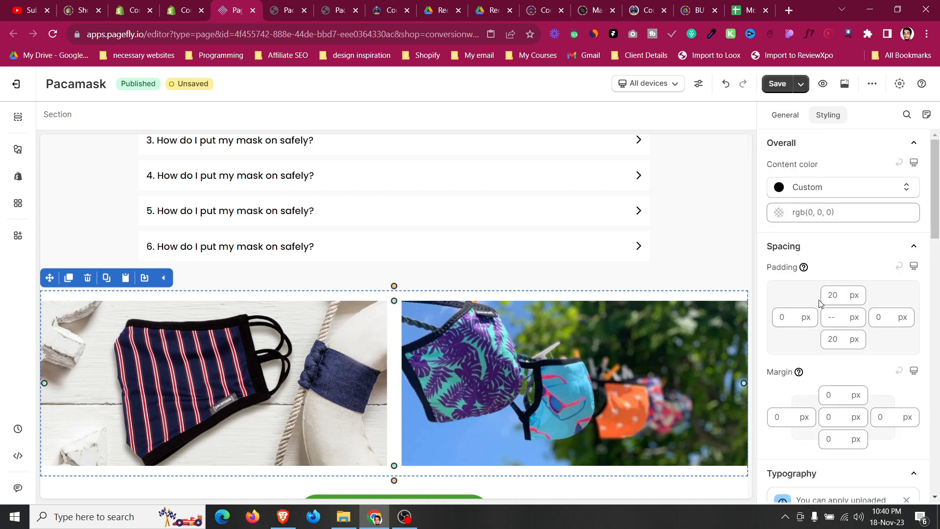
type("0")
Select the mask image and switch the editor preview to Mobile.
scroll(88, 329, "down", 3)
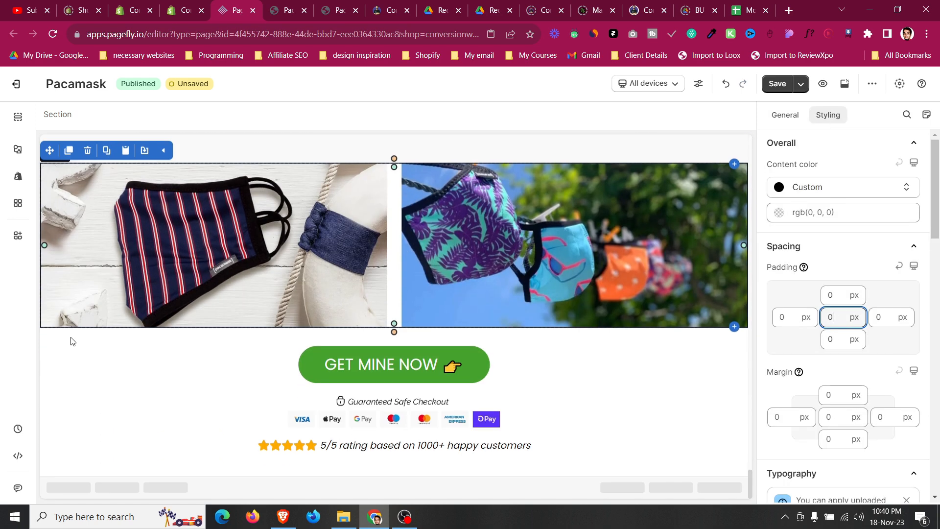
left_click(50, 363)
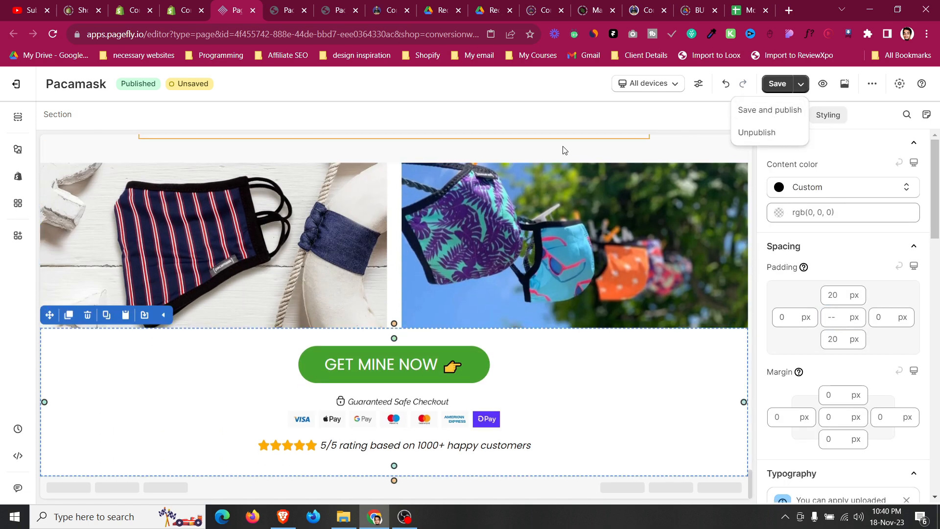
left_click(425, 218)
left_click(648, 83)
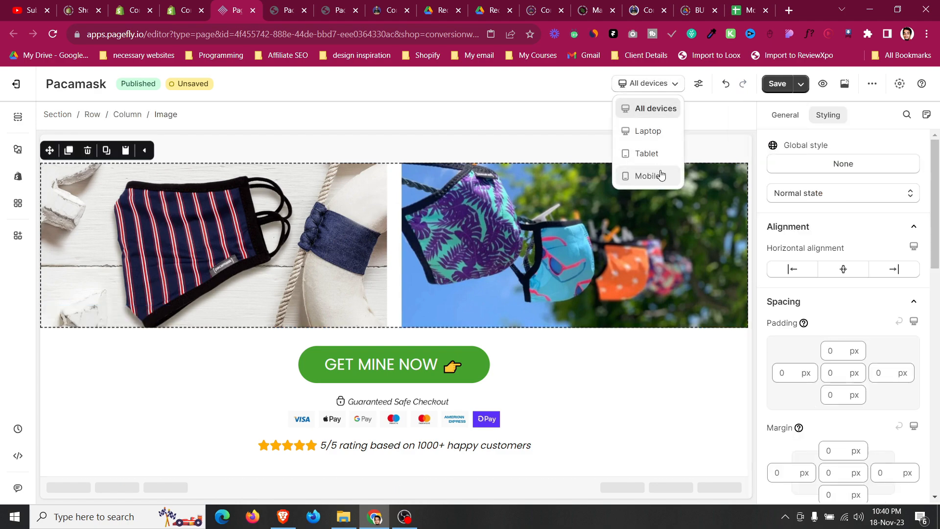
left_click(647, 176)
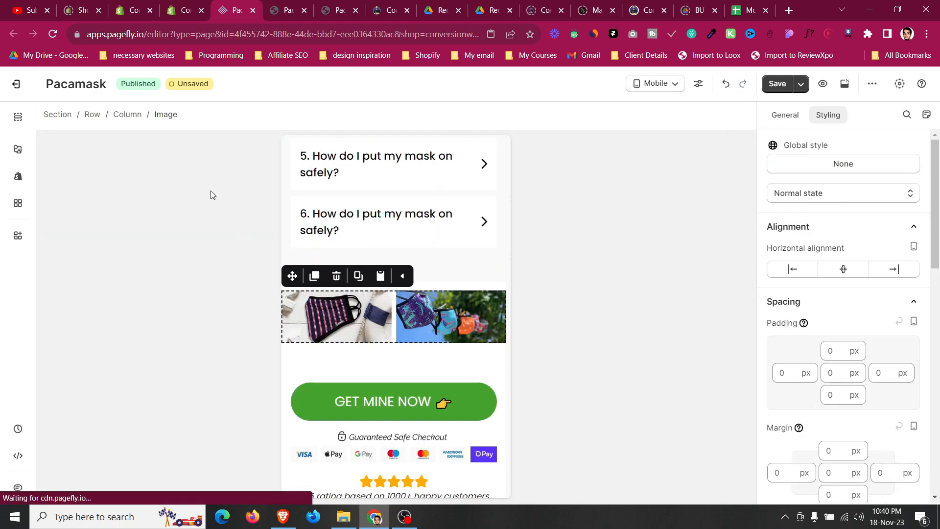
Set the two-image row's column spacing to 0 px for mobile and open the device selector.
left_click(786, 122)
left_click_drag(815, 288, 671, 284)
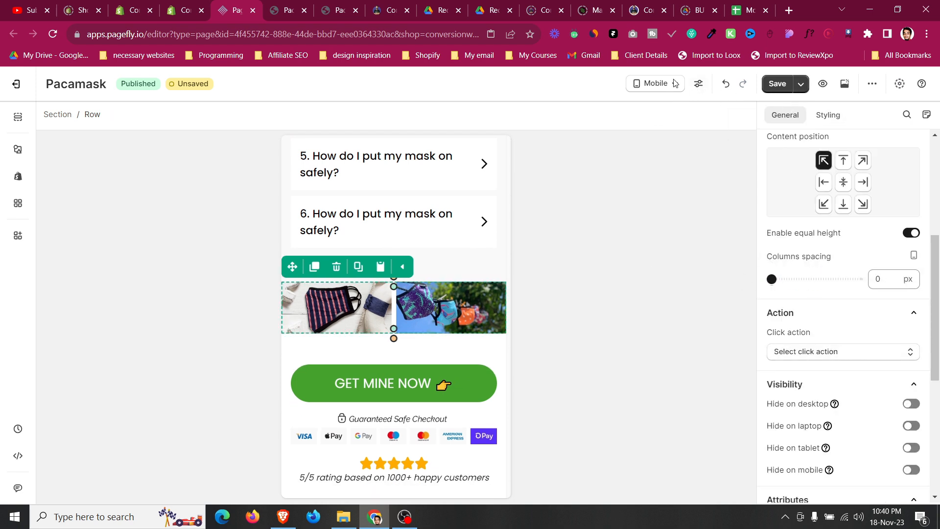
left_click(642, 84)
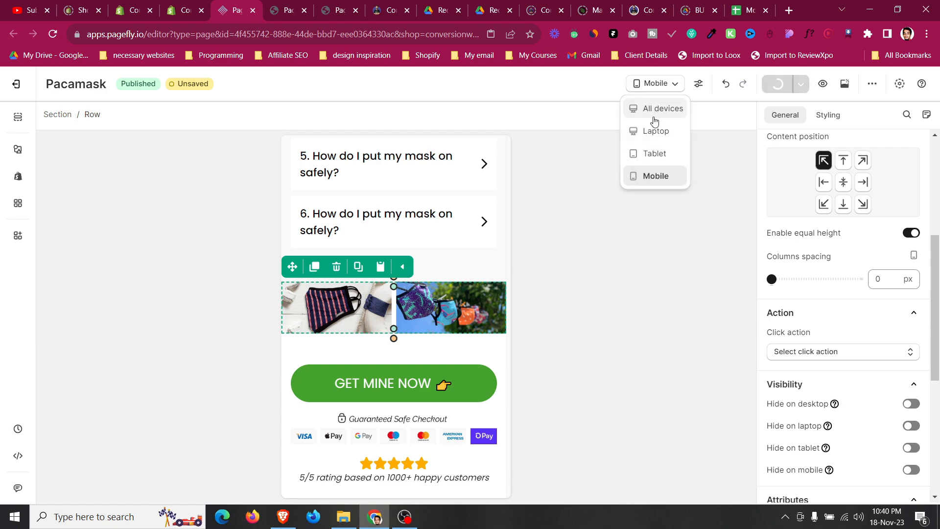
Switch to the live page, open the browser developer tools and enable the responsive device preview.
left_click(289, 6)
scroll(375, 286, "down", 8)
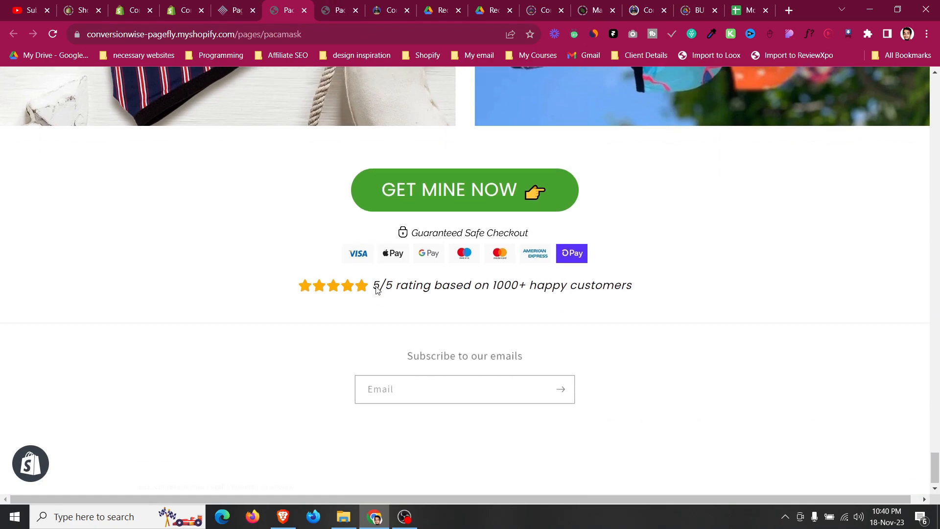
scroll(377, 290, "up", 10)
scroll(223, 212, "up", 6)
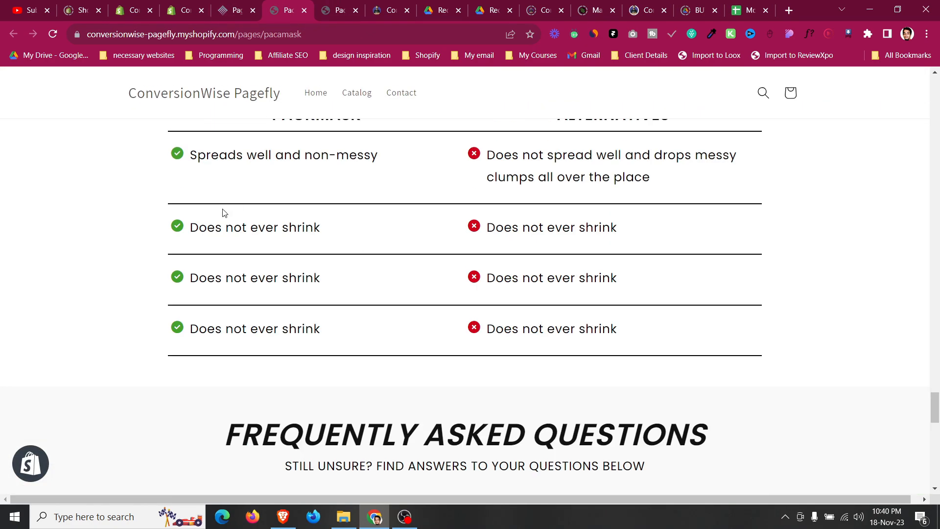
right_click(196, 231)
left_click(247, 431)
left_click(27, 313)
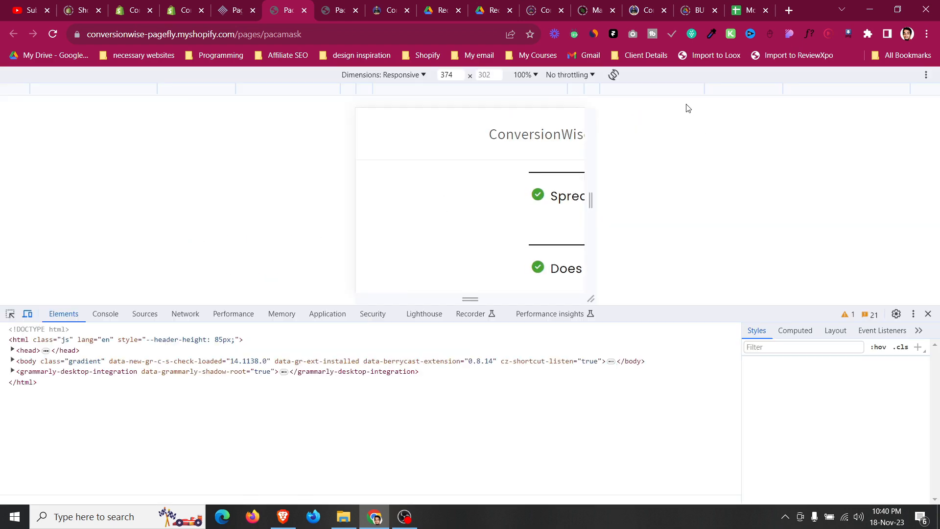
Review the live page layout in the narrow responsive preview, scrolling through its sections.
scroll(500, 180, "down", 4)
scroll(499, 181, "up", 2)
scroll(498, 179, "down", 3)
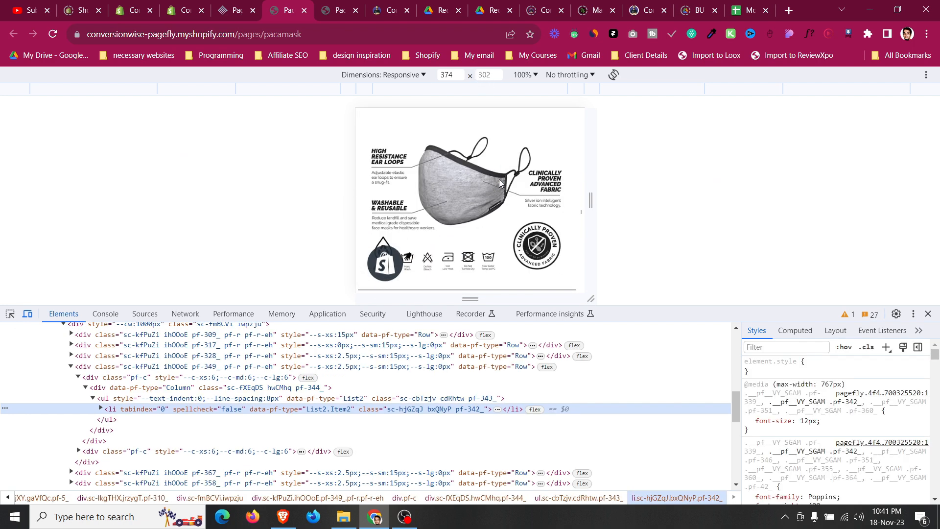
scroll(499, 179, "up", 5)
scroll(499, 180, "down", 3)
scroll(499, 180, "up", 3)
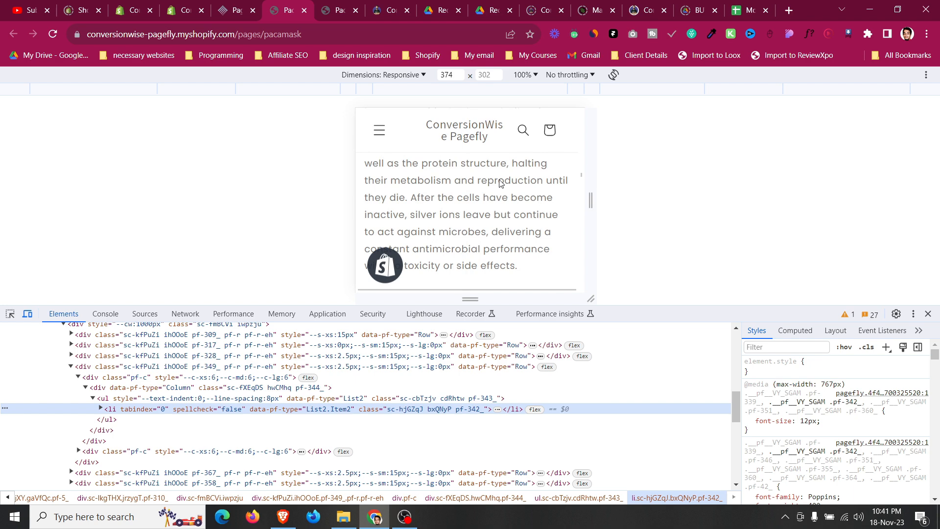
scroll(499, 180, "down", 2)
scroll(499, 183, "down", 4)
scroll(500, 183, "down", 3)
scroll(499, 183, "up", 8)
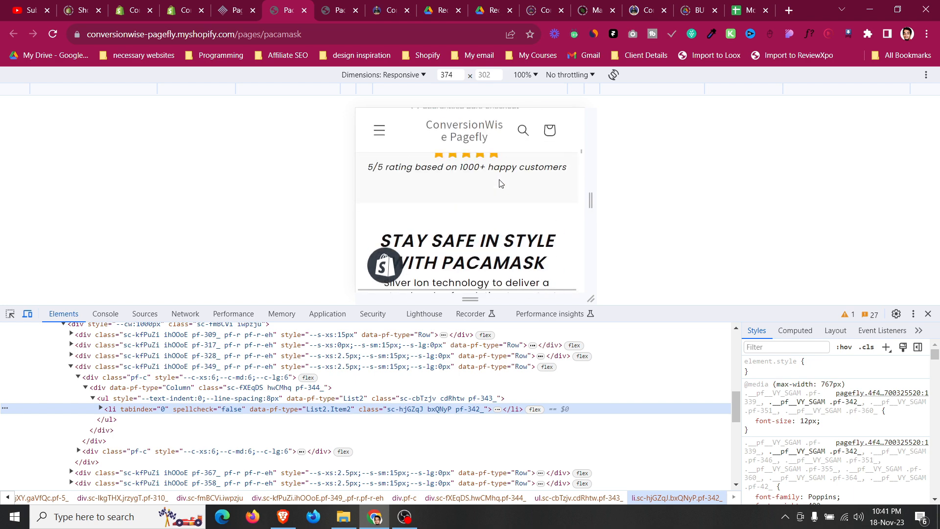
scroll(500, 183, "down", 2)
scroll(499, 183, "down", 3)
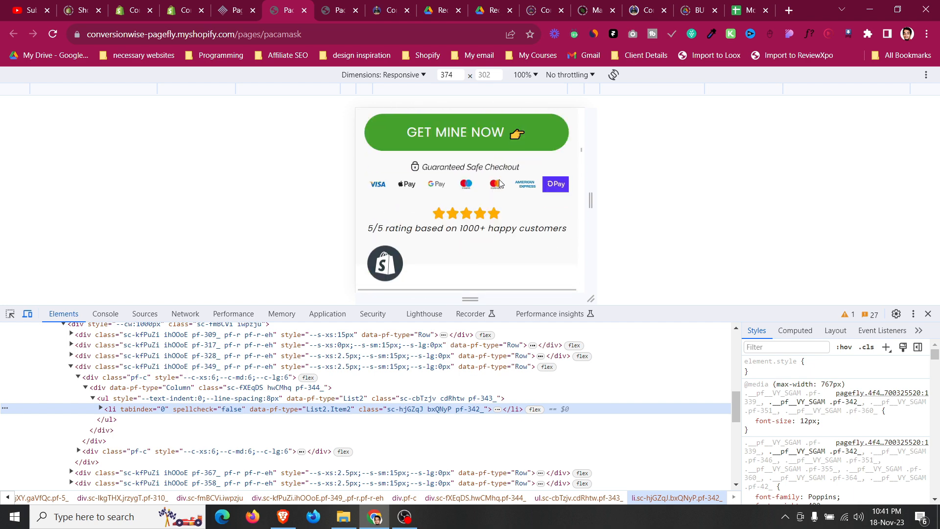
left_click(502, 137)
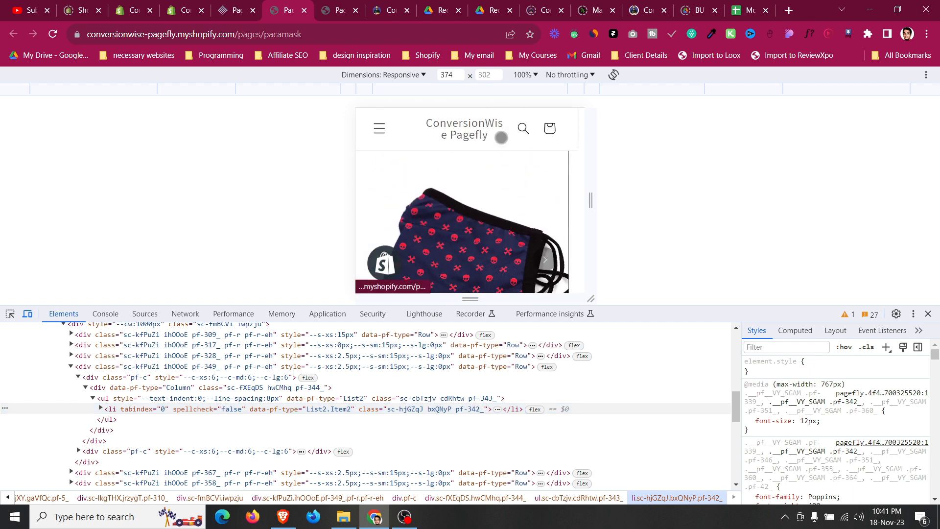
scroll(517, 190, "down", 5)
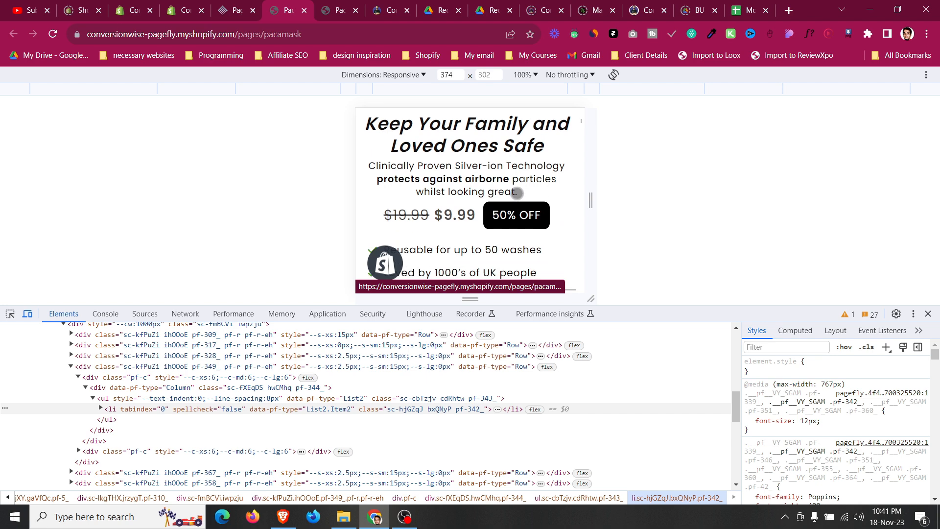
scroll(523, 195, "down", 1)
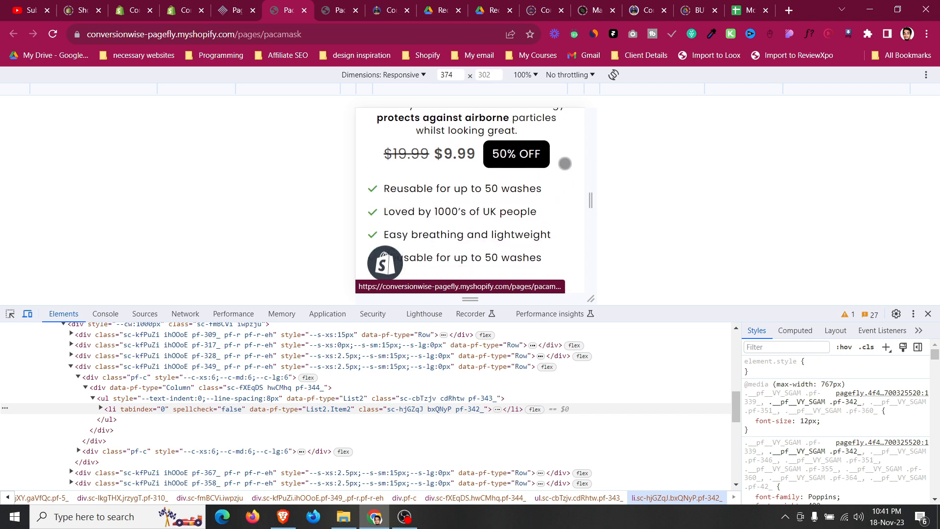
scroll(565, 164, "down", 2)
scroll(564, 164, "down", 6)
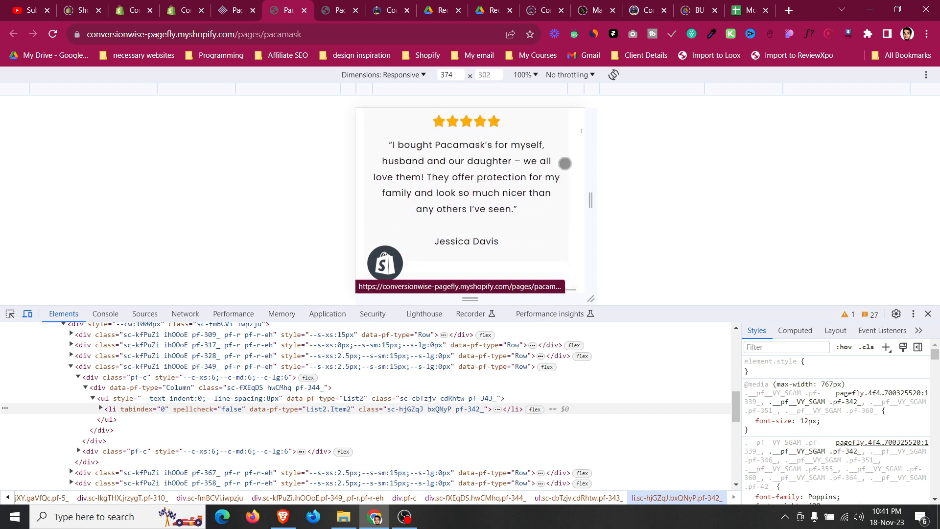
scroll(564, 165, "up", 2)
scroll(563, 165, "down", 3)
scroll(564, 166, "up", 3)
scroll(563, 165, "down", 1)
scroll(563, 165, "up", 6)
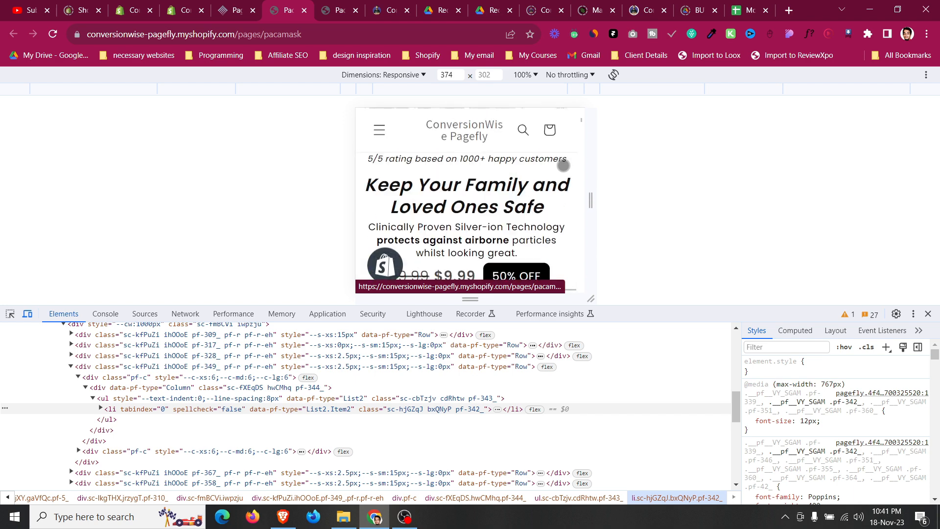
Return to the editor in Mobile view and set the hero description paragraph's bottom margin to 10 px.
left_click(238, 9)
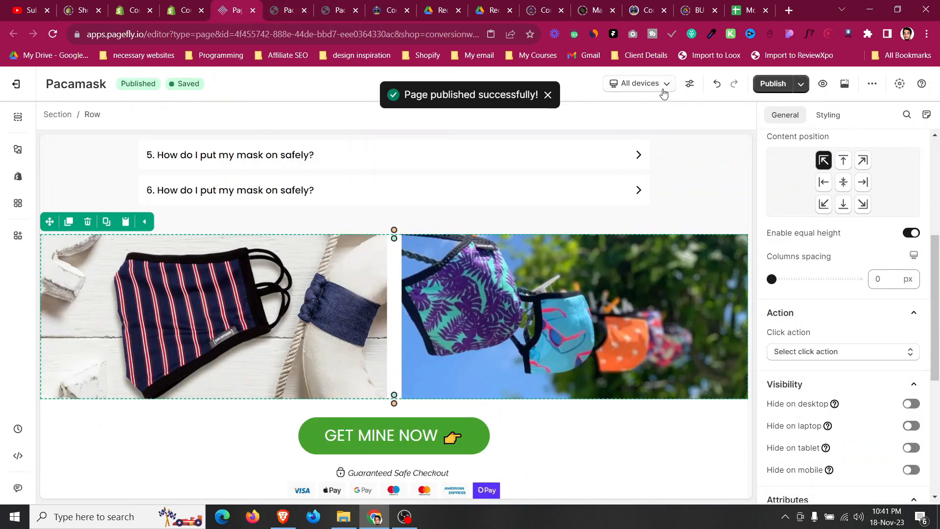
left_click(638, 83)
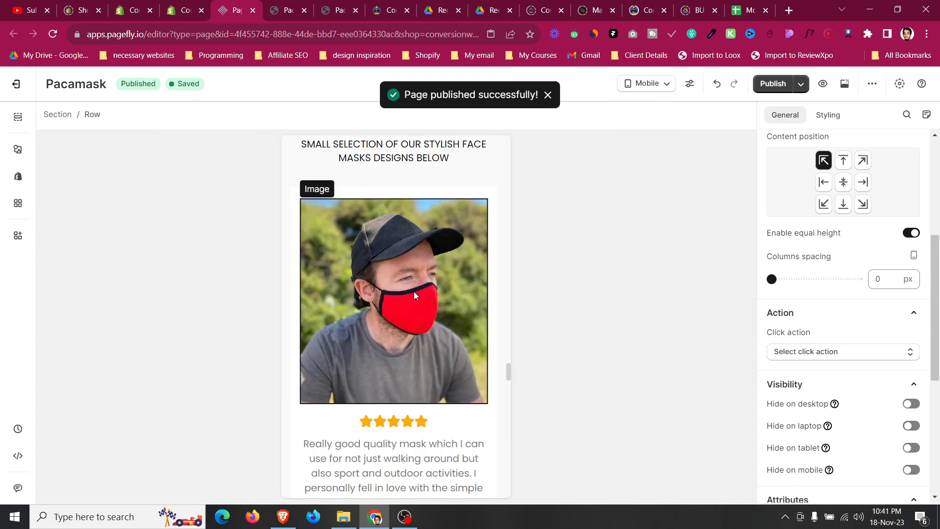
scroll(415, 296, "down", 15)
scroll(415, 297, "up", 10)
scroll(414, 295, "up", 10)
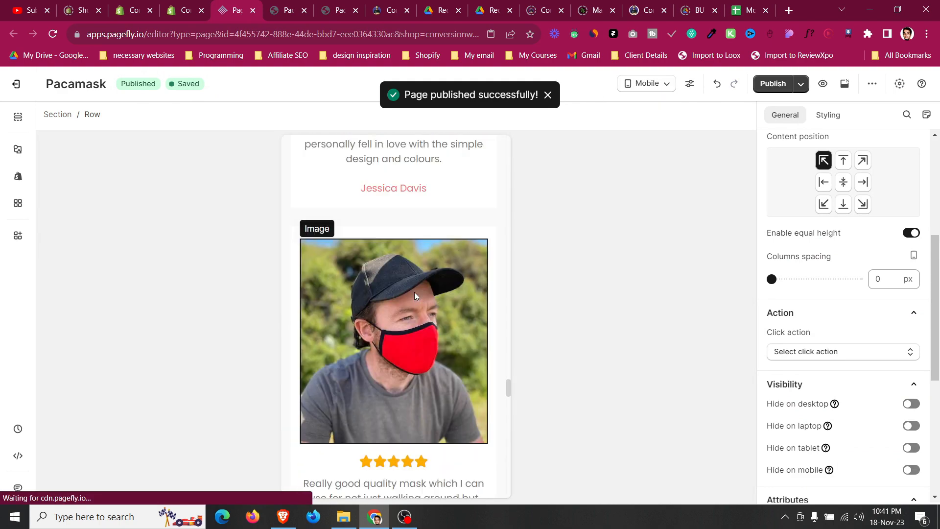
scroll(415, 292, "up", 20)
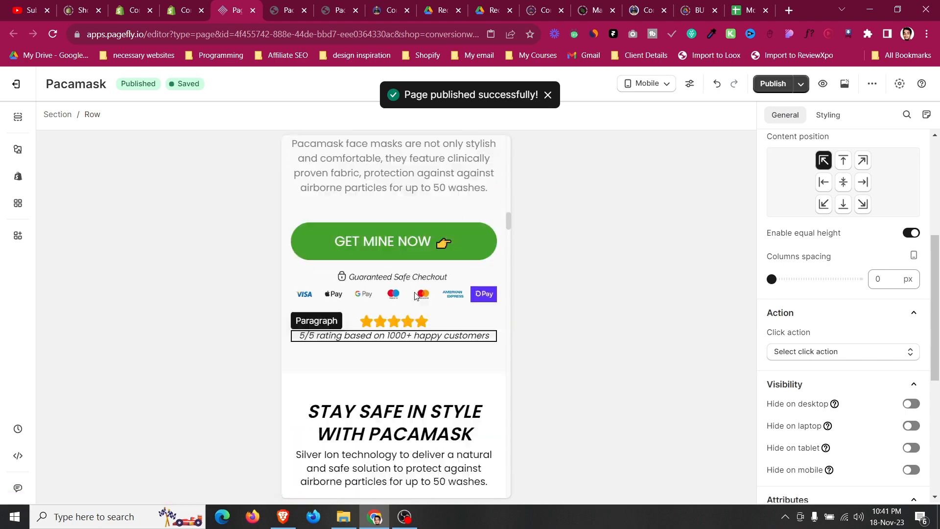
scroll(409, 291, "down", 4)
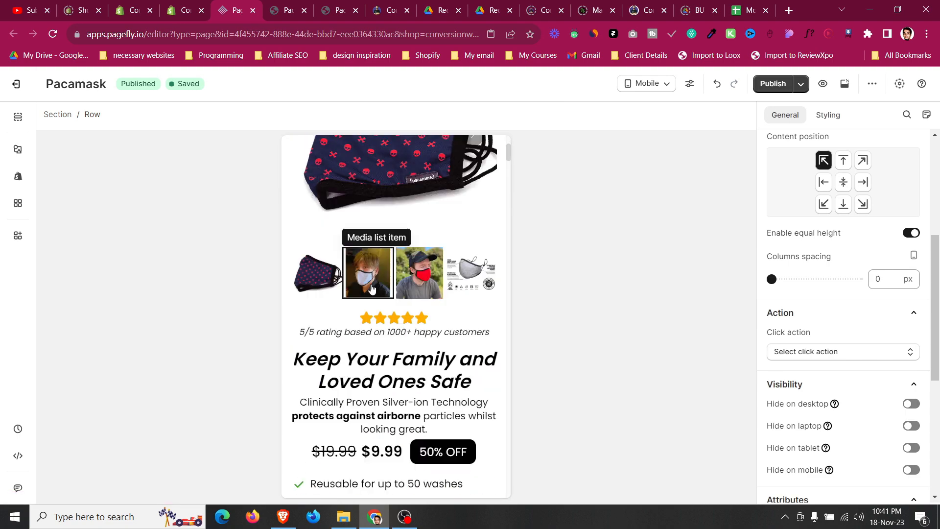
left_click(421, 415)
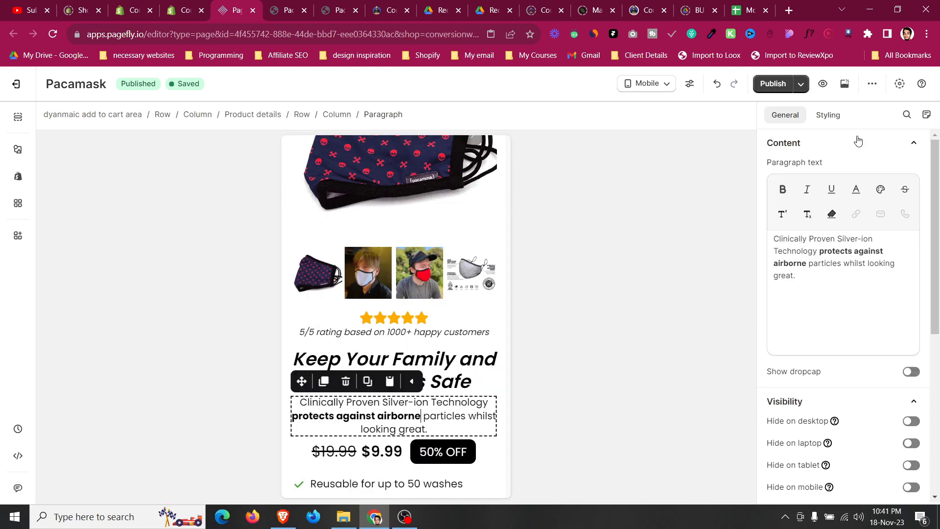
left_click(827, 115)
scroll(829, 309, "up", 5)
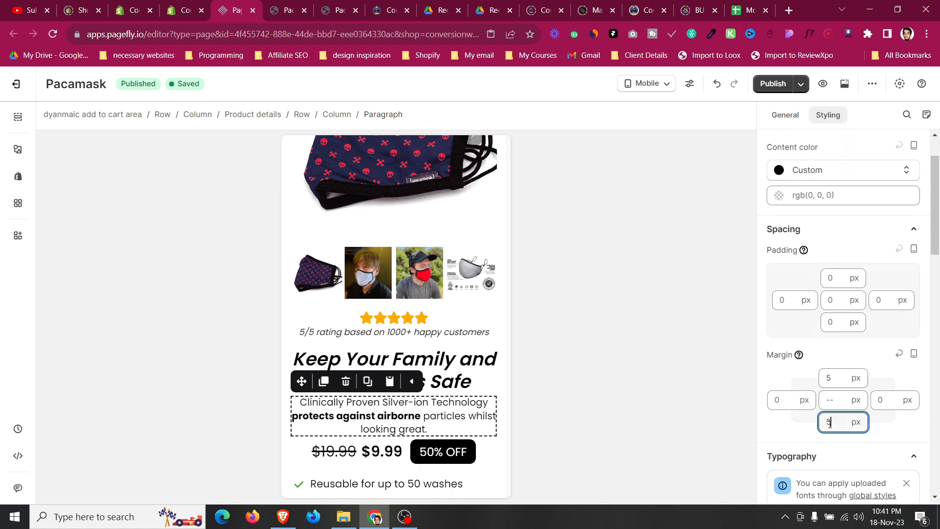
key("BackSpace")
type("8")
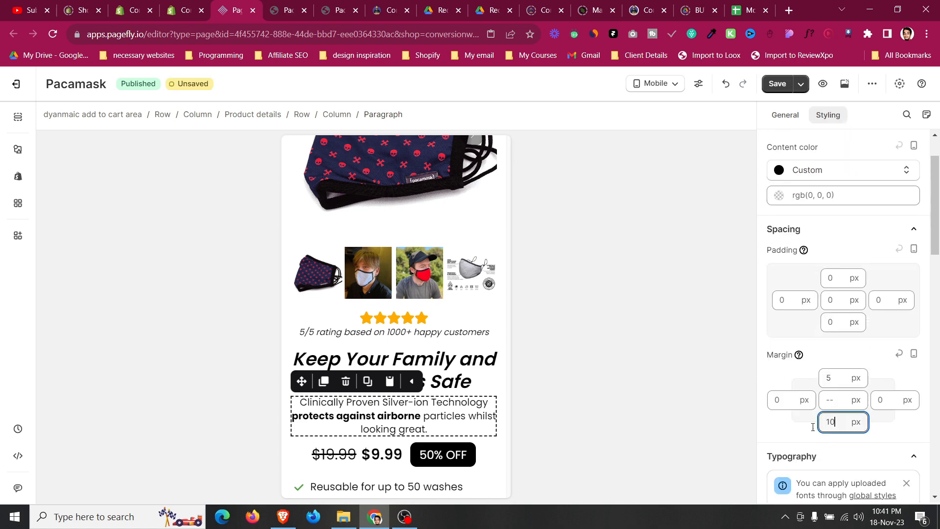
Inspect the 'Stay Safe In 3 Easy Steps' heading on the live page and test a 25 px font size in developer tools.
scroll(448, 424, "down", 3)
scroll(387, 228, "up", 1)
left_click(302, 5)
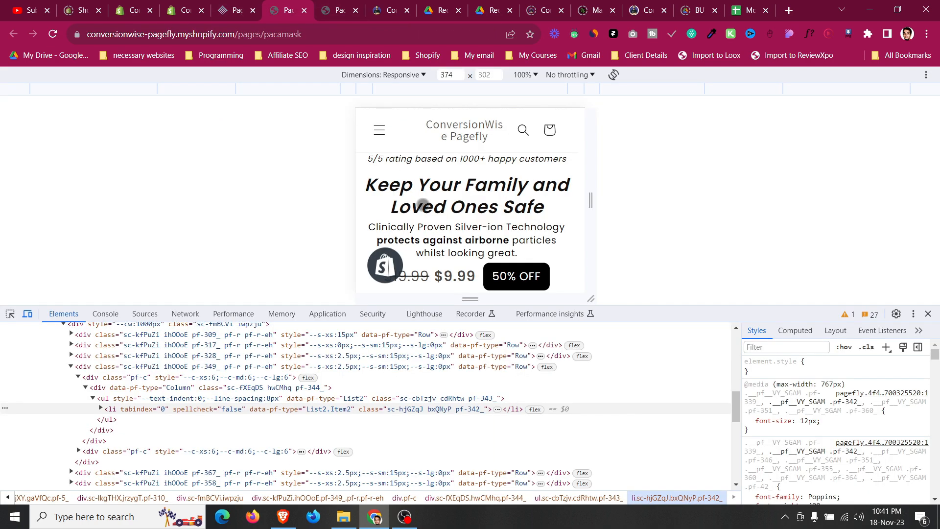
scroll(422, 204, "down", 12)
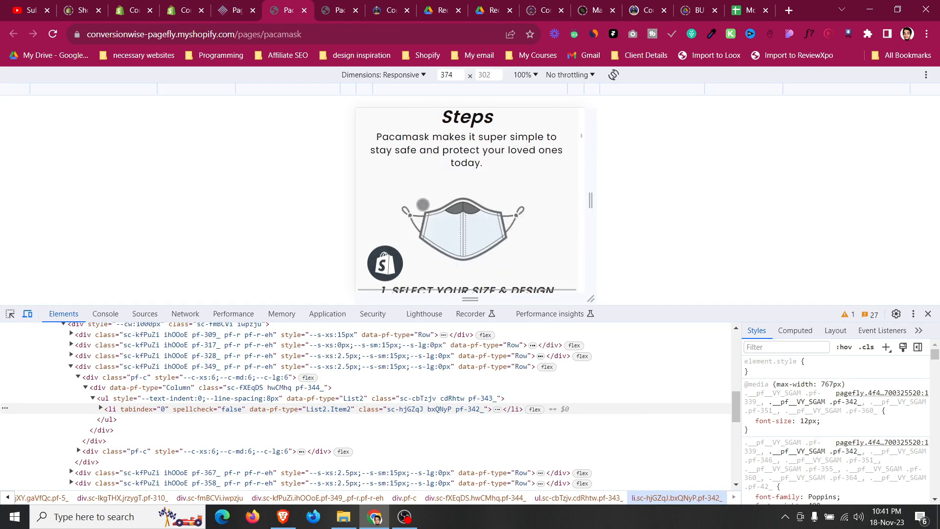
scroll(423, 204, "up", 1)
key("ctrl+shift+c")
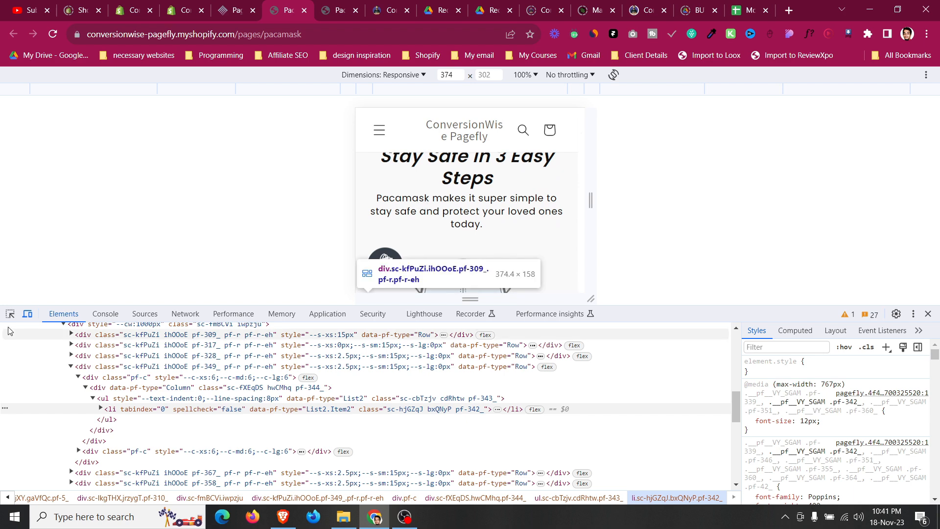
left_click(438, 186)
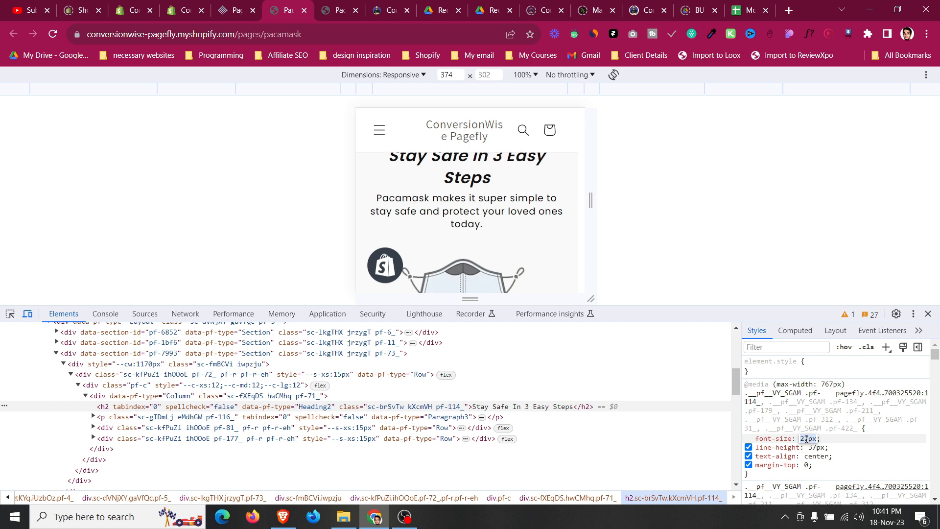
key("Down")
scroll(479, 204, "up", 2)
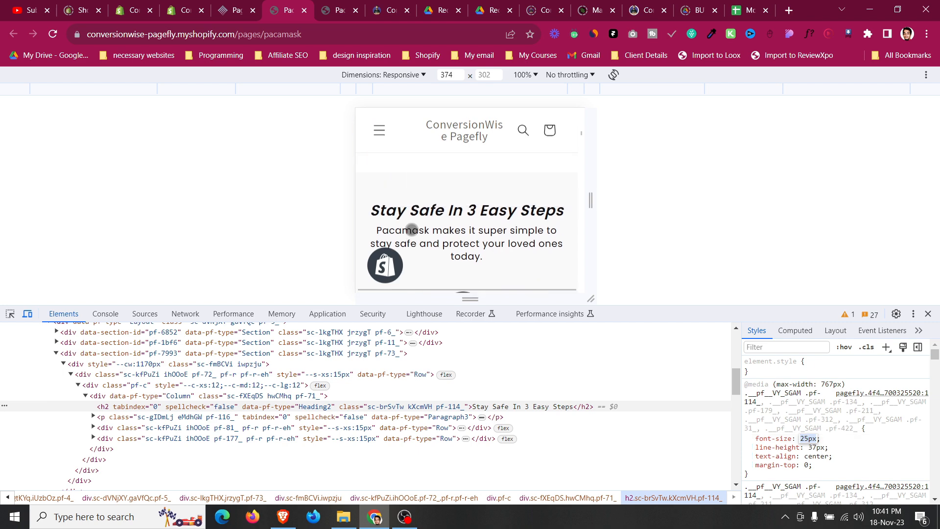
scroll(485, 205, "down", 2)
scroll(485, 205, "up", 2)
Set the 'Stay Safe In 3 Easy Steps' heading's mobile font size to 25 px.
key("ctrl+shift+Tab")
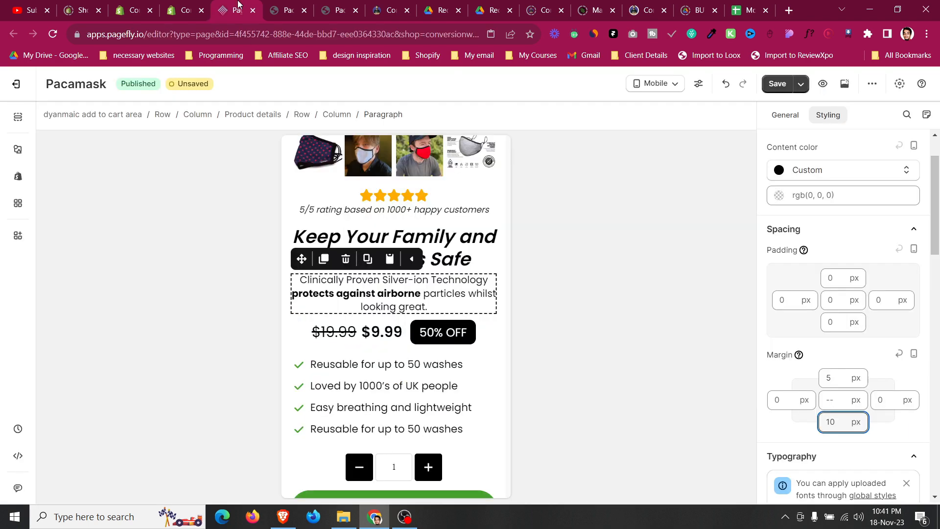
scroll(366, 308, "down", 8)
scroll(372, 299, "down", 4)
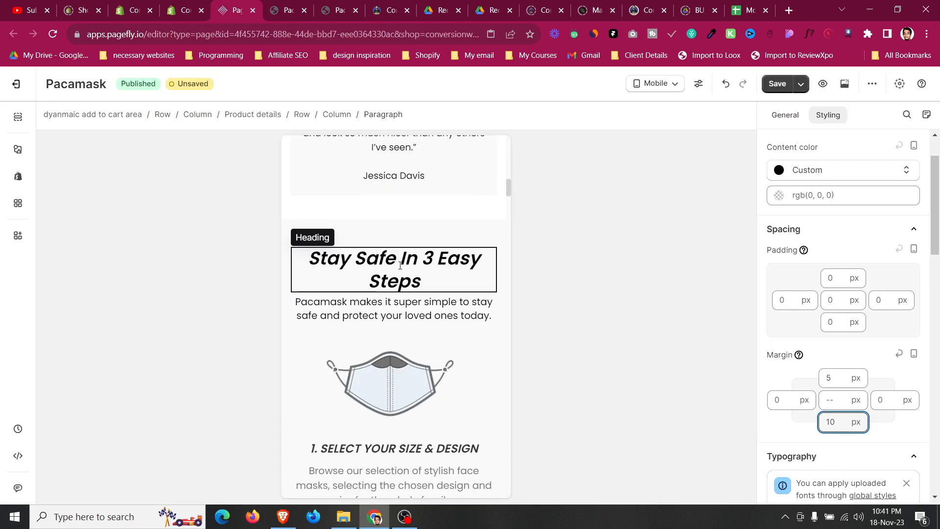
scroll(879, 327, "down", 4)
left_click(878, 420)
key("Down")
key("Down")
key("Down")
key("Down")
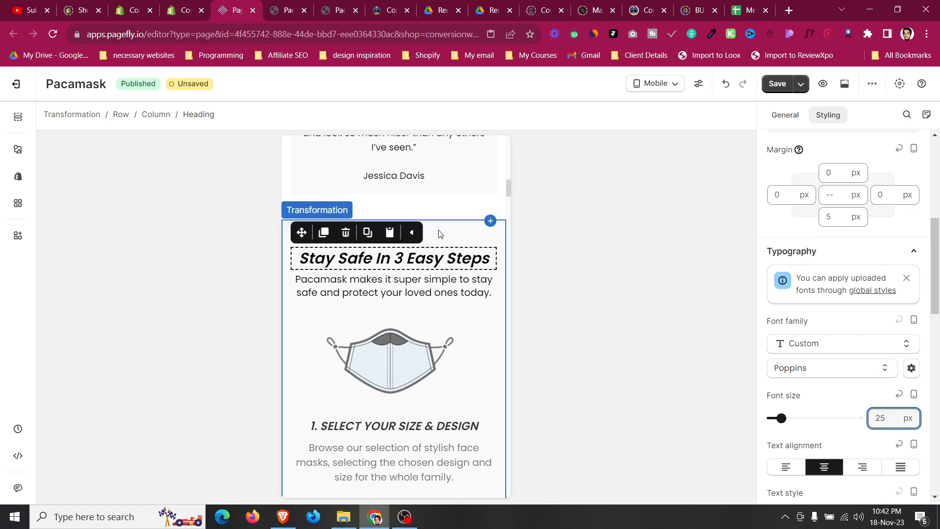
Set the top margin of the paragraph under the Steps heading to 10 px.
left_click(437, 238)
left_click(431, 288)
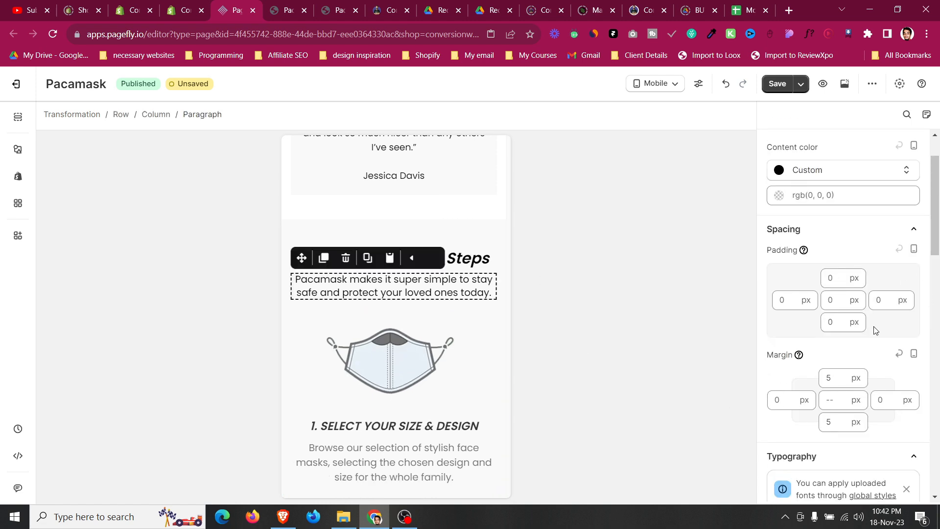
key("Up")
key("Up")
key("Up")
key("Up")
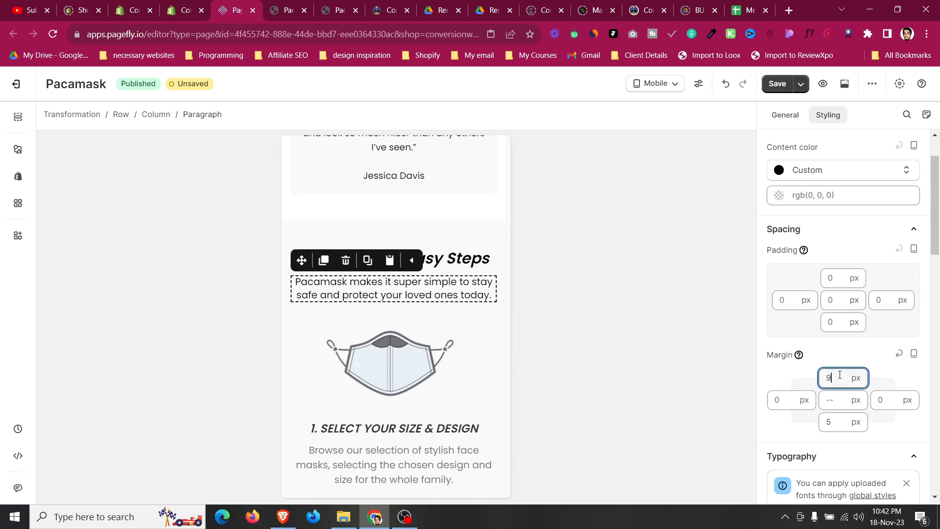
key("Up")
scroll(407, 343, "down", 10)
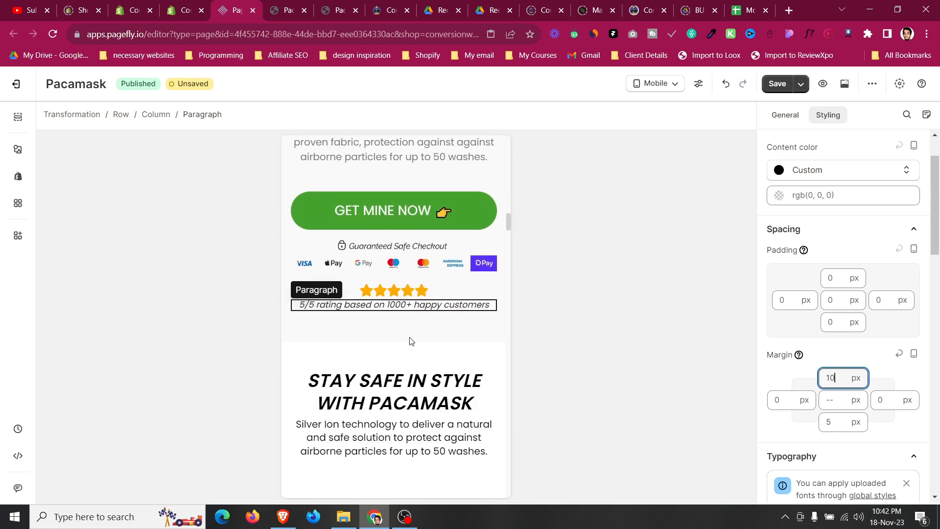
Set the top margin of the paragraph under 'STAY SAFE IN STYLE WITH PACAMASK' to 10 px.
scroll(826, 343, "down", 8)
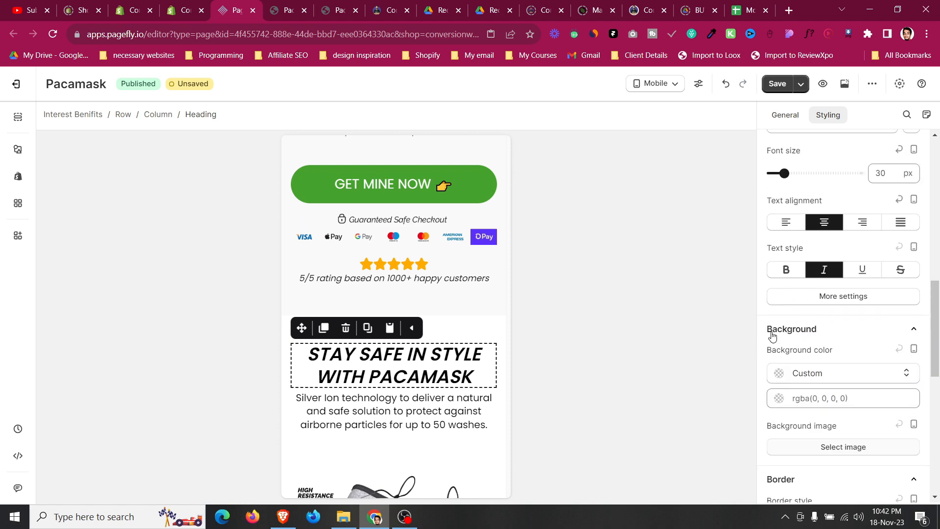
scroll(850, 302, "up", 8)
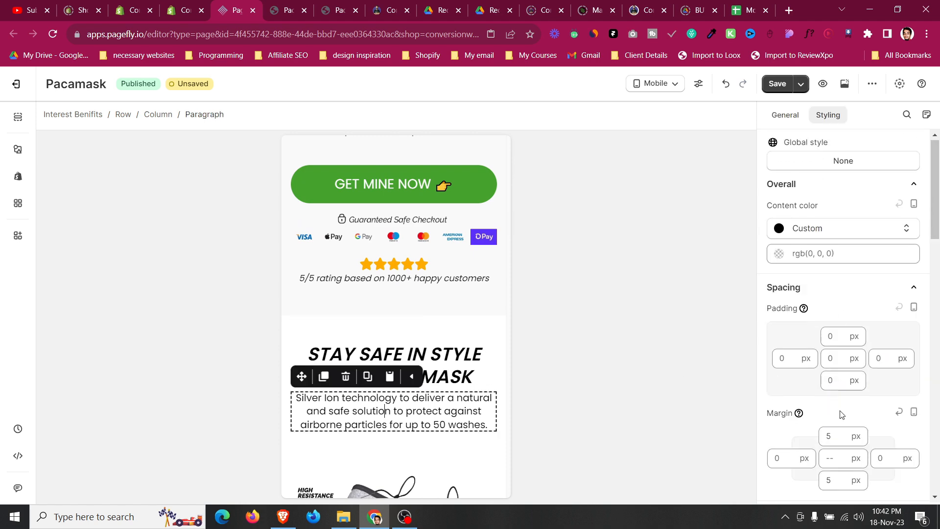
scroll(841, 412, "down", 2)
left_click(838, 321)
key("Up")
key("Up")
key("Up")
key("Up")
key("Up")
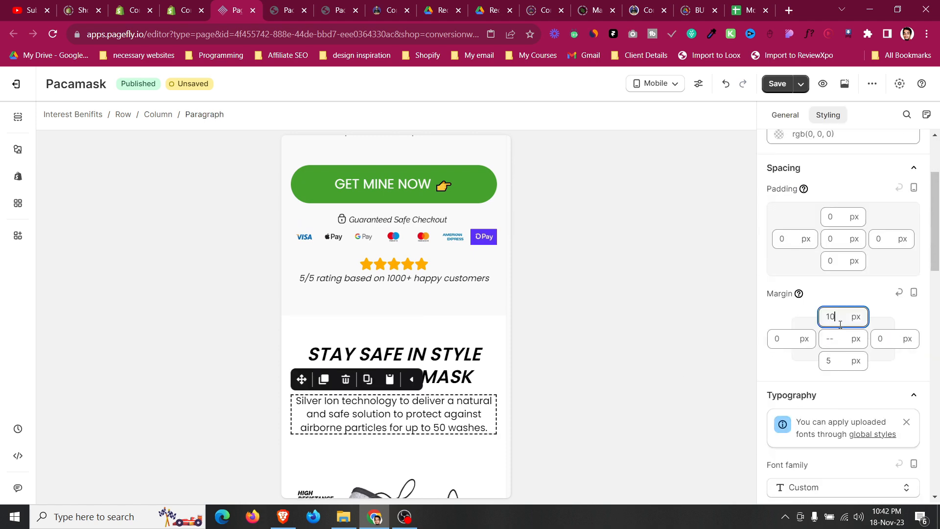
Set the top margin of the paragraph under 'NO ORDINARY FACE MASK' to 10 px.
scroll(320, 399, "down", 10)
scroll(319, 397, "up", 4)
scroll(343, 394, "down", 7)
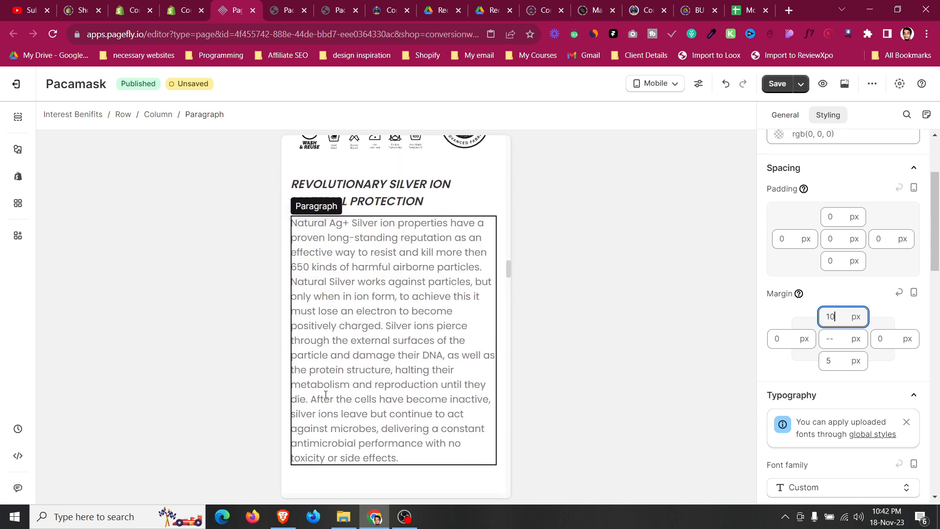
left_click(402, 432)
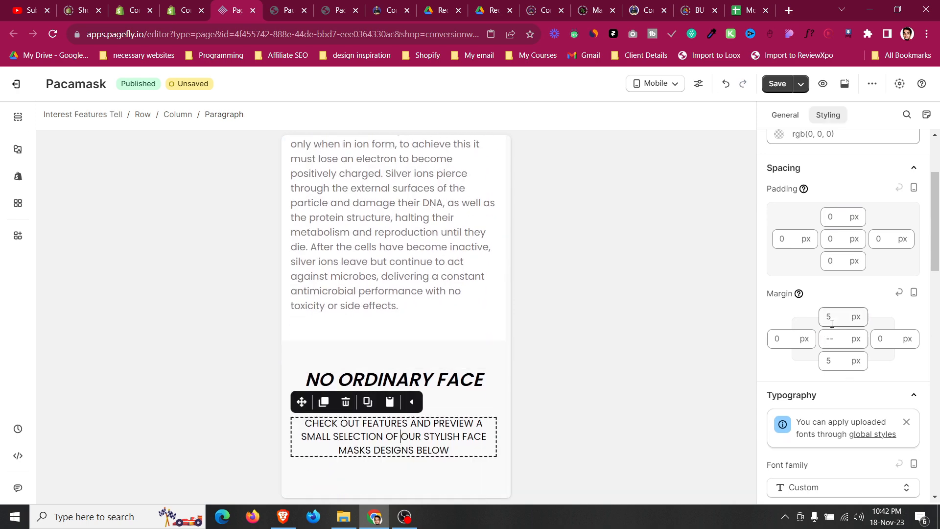
key("Up")
key("Up")
key("Up")
key("Up")
key("Up")
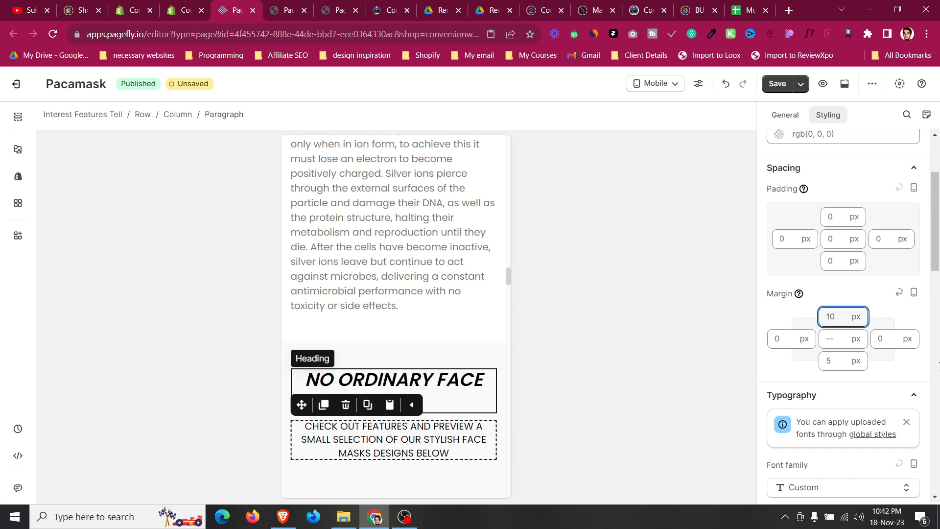
Set the 'NO ORDINARY FACE MASK' heading's mobile font size to 25 px.
left_click(459, 381)
scroll(884, 353, "down", 8)
scroll(883, 349, "up", 7)
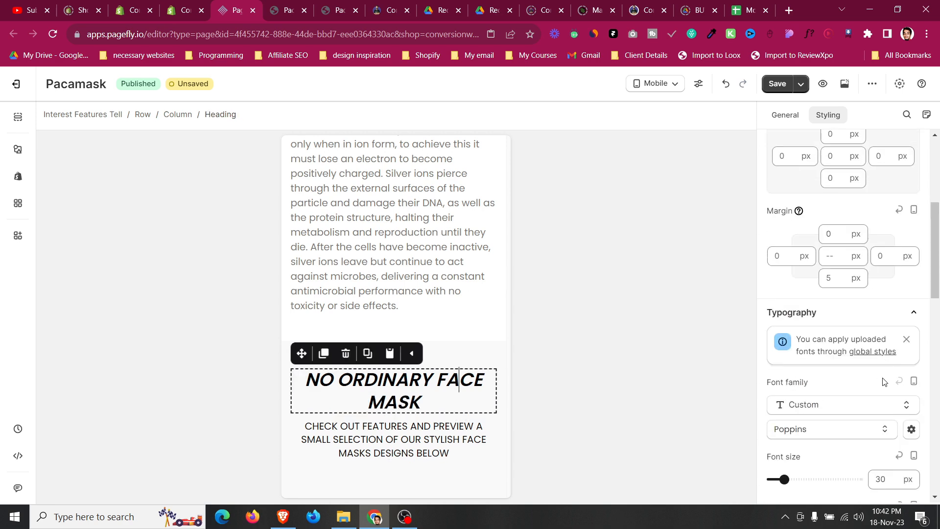
scroll(884, 382, "down", 1)
key("Down")
key("Down")
key("Down")
key("Down")
key("Down")
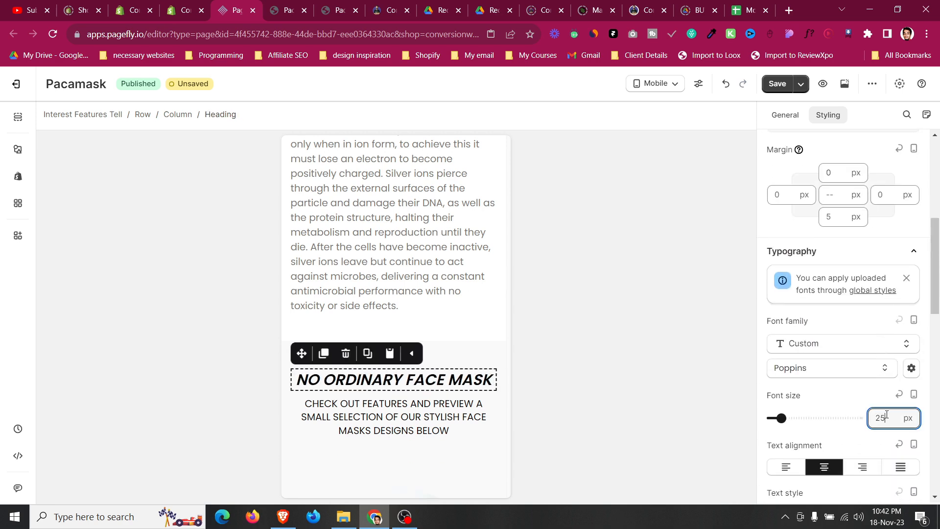
Left-align the 'Whats Included' heading for mobile.
scroll(352, 411, "down", 15)
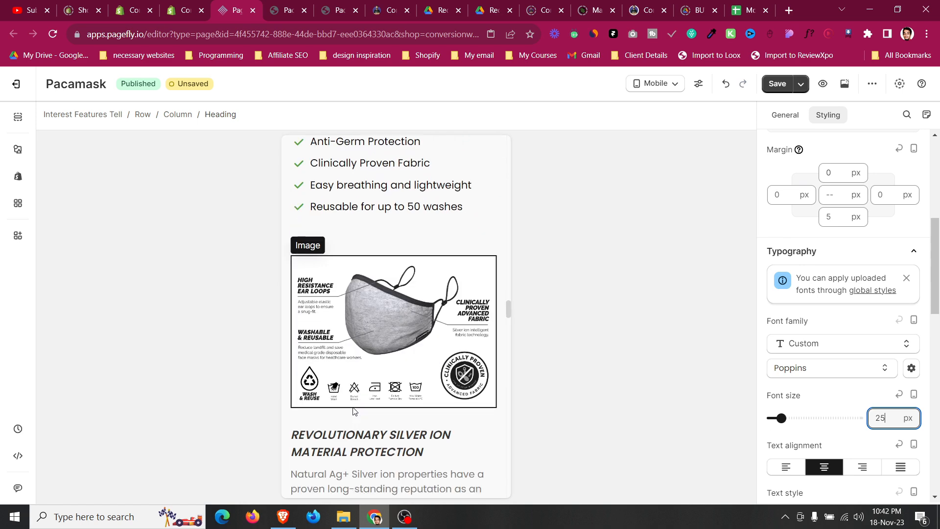
scroll(353, 408, "down", 12)
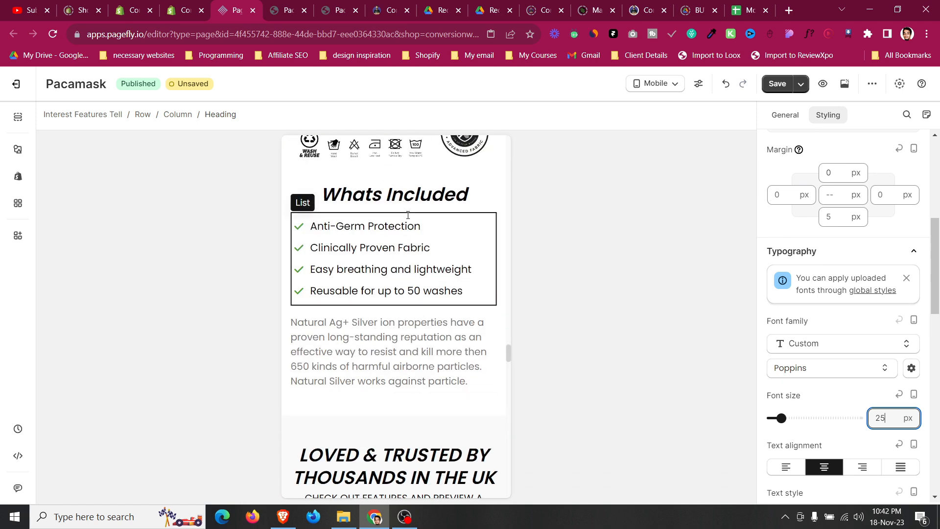
scroll(804, 359, "down", 1)
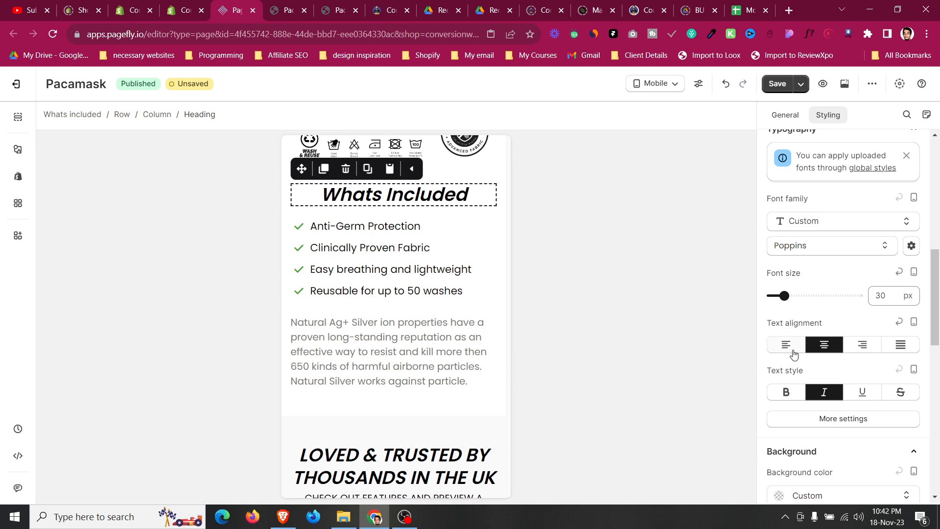
left_click(786, 344)
Set the top margin of the paragraph under 'LOVED & TRUSTED BY THOUSANDS IN THE UK' to 10 px.
scroll(374, 331, "down", 3)
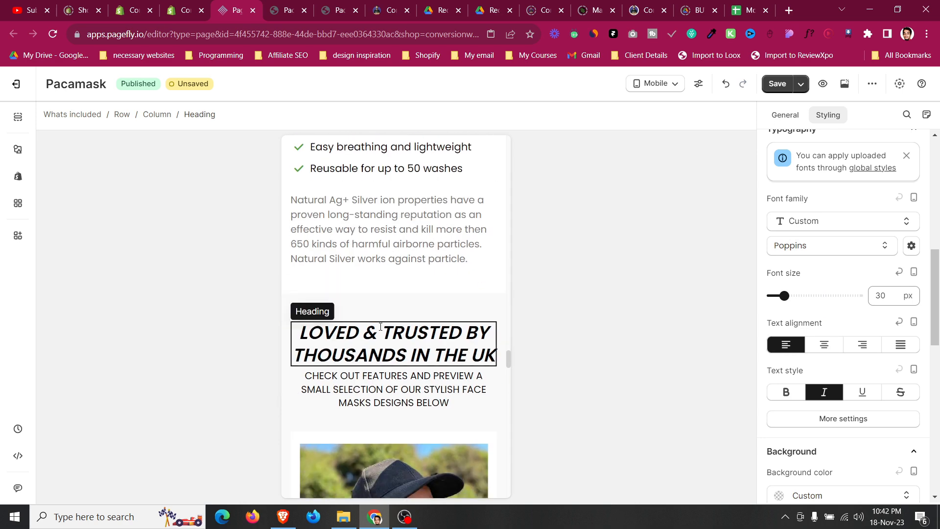
left_click(380, 327)
left_click(395, 377)
scroll(841, 274, "down", 4)
left_click(841, 259)
type("7")
key("BackSpace")
type("10")
Set the top margin of the paragraph under 'WHY PEOPLE CHOOSE PACAMASK' to 10 px.
scroll(339, 360, "down", 5)
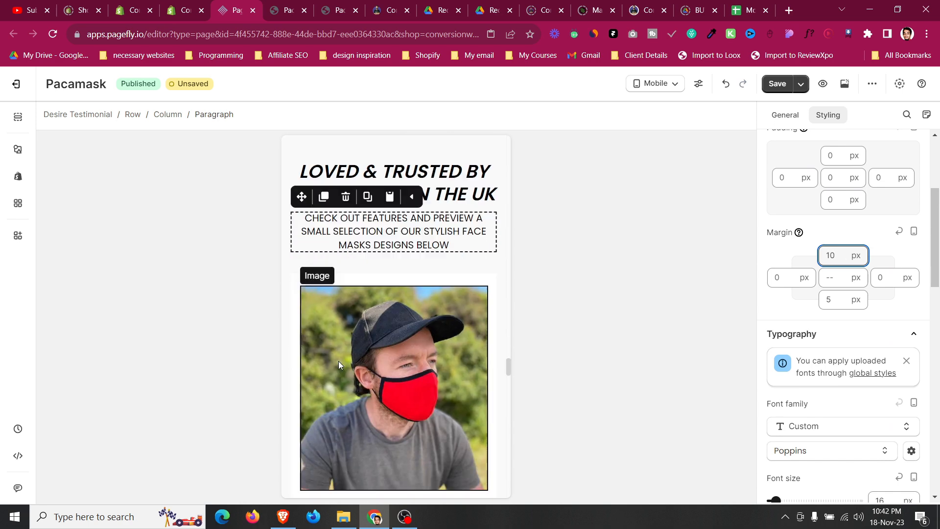
scroll(334, 252, "down", 6)
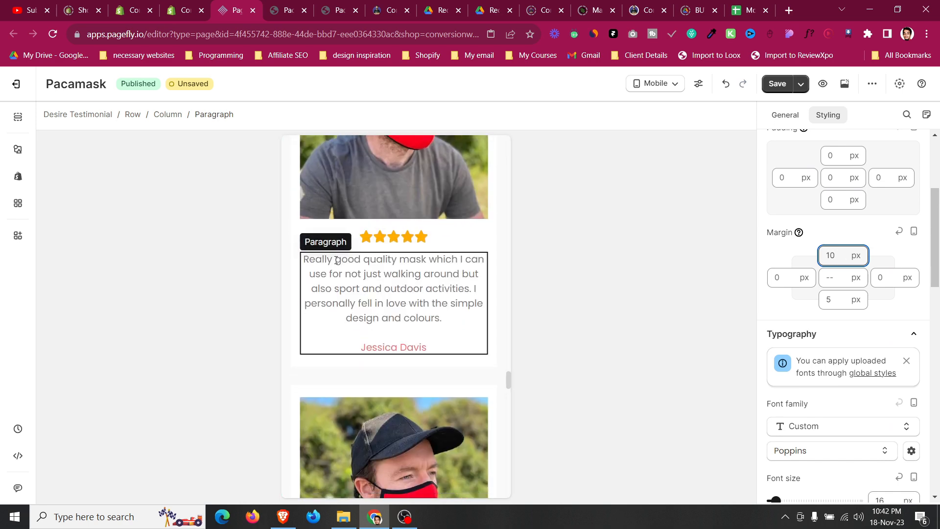
scroll(336, 262, "down", 9)
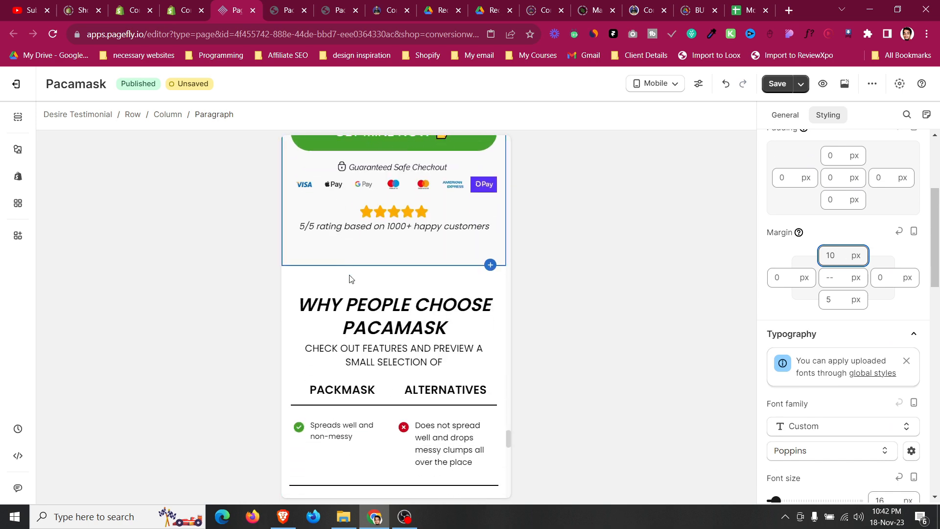
left_click(397, 349)
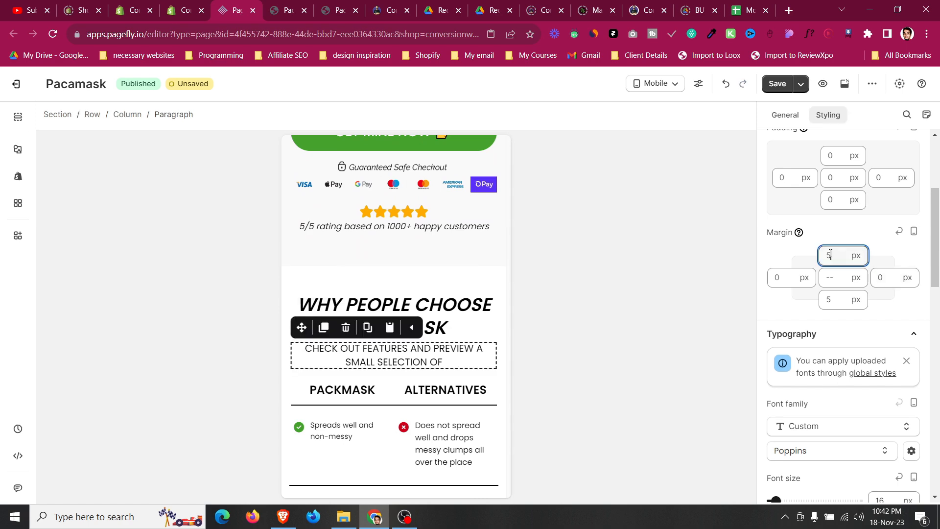
double_click(830, 254)
type("9")
key("Up")
Set the top margin of the paragraph under 'FREQUENTLY ASKED QUESTIONS' to 10 px.
scroll(430, 265, "down", 8)
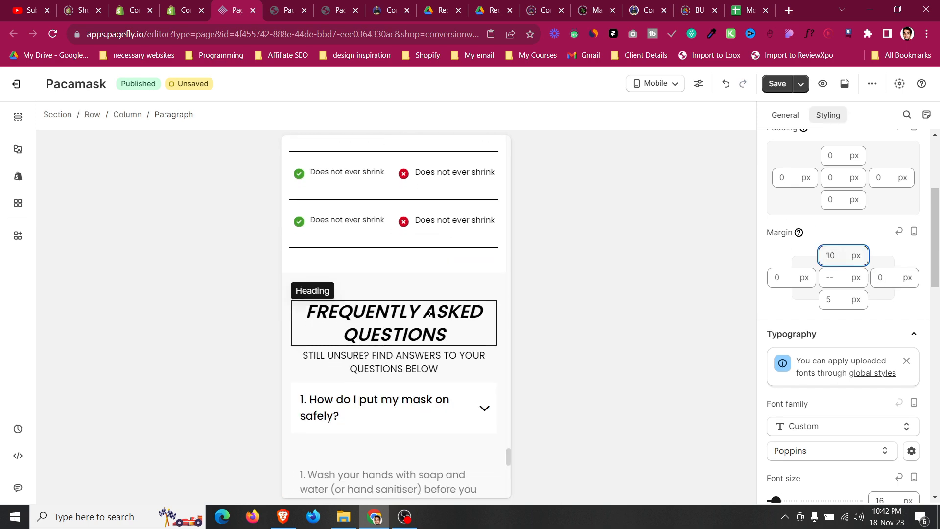
left_click(430, 264)
double_click(836, 255)
type("10")
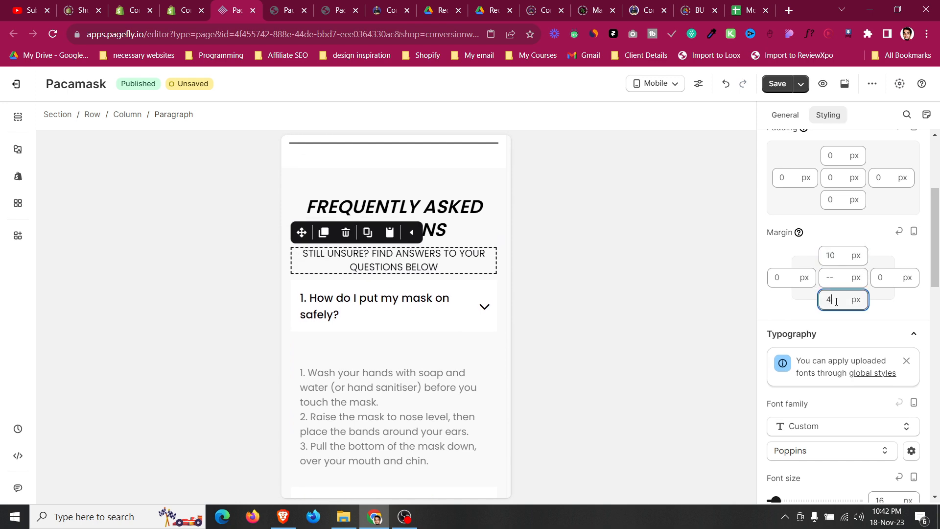
Select the whole FAQ accordions block and set its top margin to 20 px.
left_click(392, 299)
left_click(175, 114)
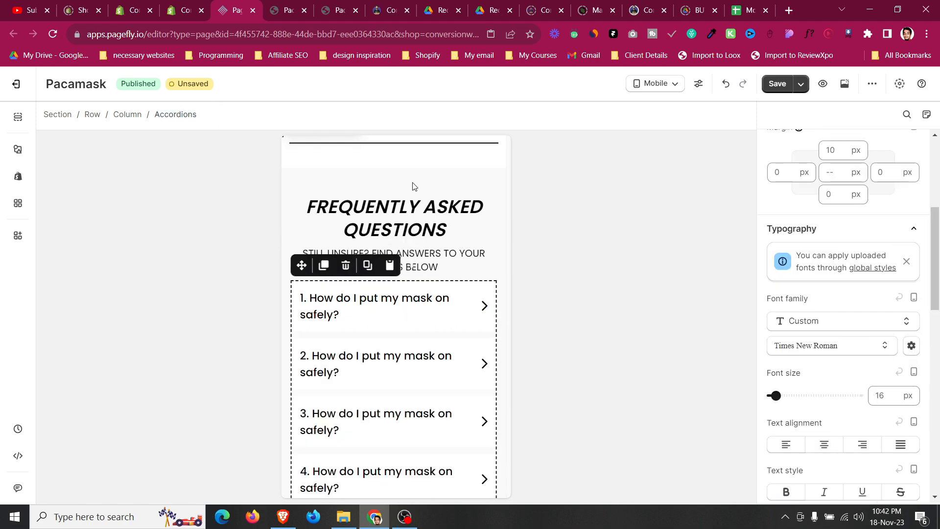
scroll(856, 323, "up", 3)
type("18")
key("Up")
key("Up")
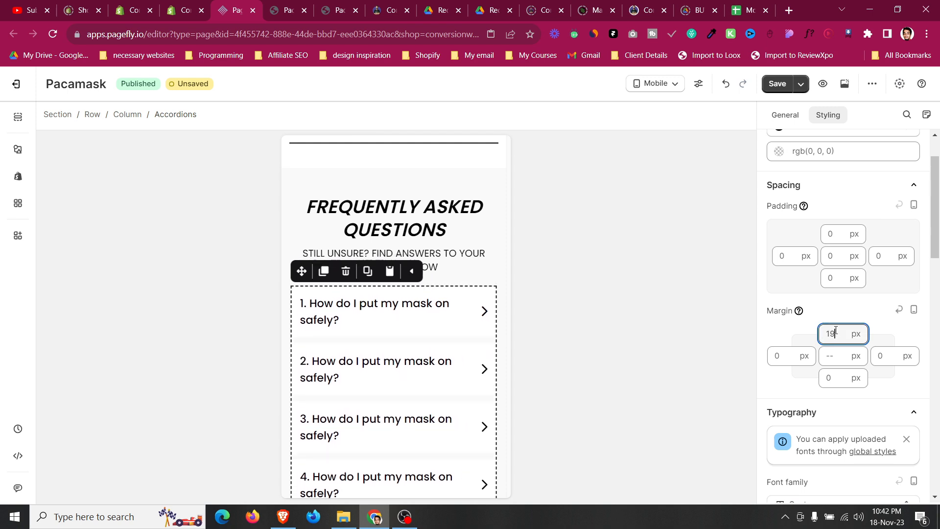
Set the FAQ accordion header's right padding to 25 px.
left_click(432, 321)
scroll(863, 355, "up", 10)
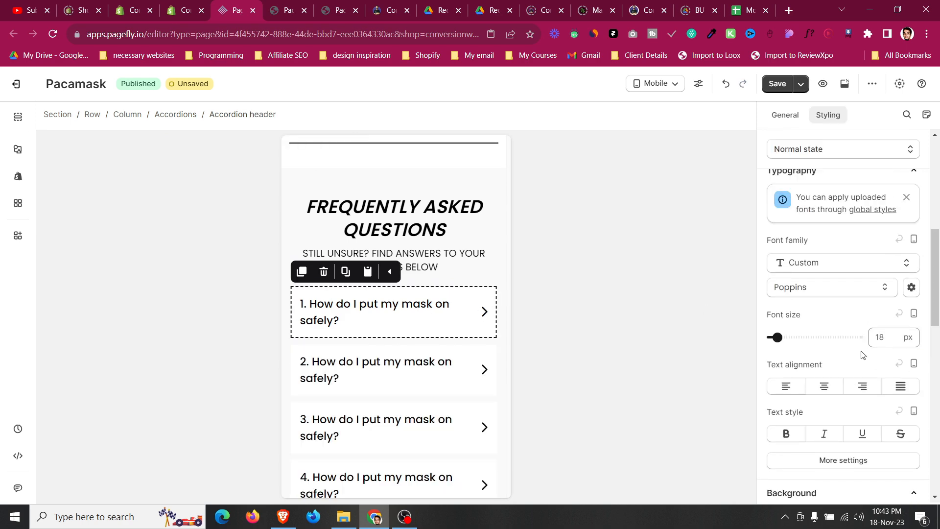
type("25")
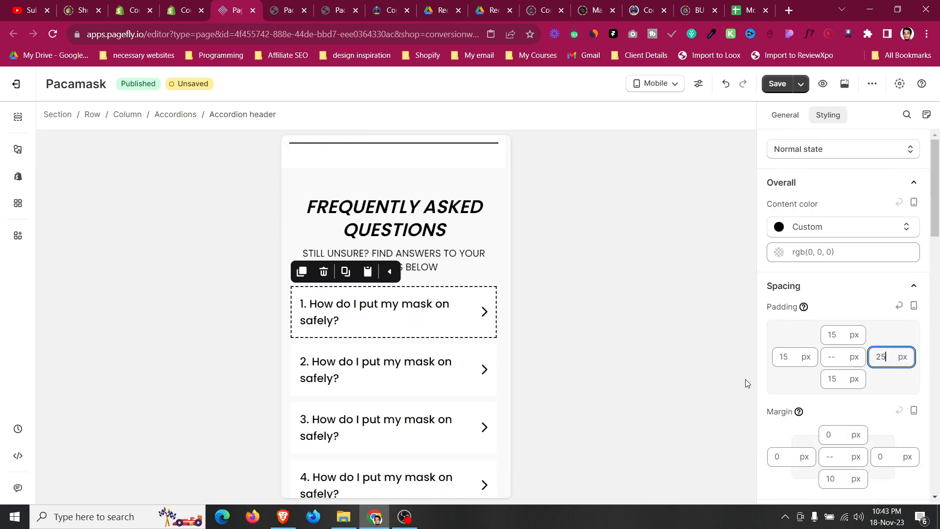
Switch the editor preview to All devices and save the page.
scroll(420, 399, "down", 8)
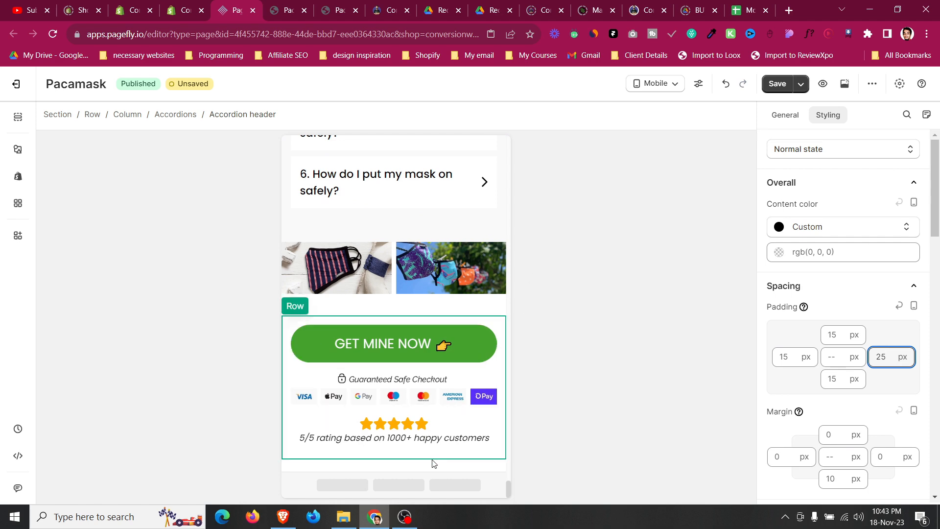
left_click(674, 85)
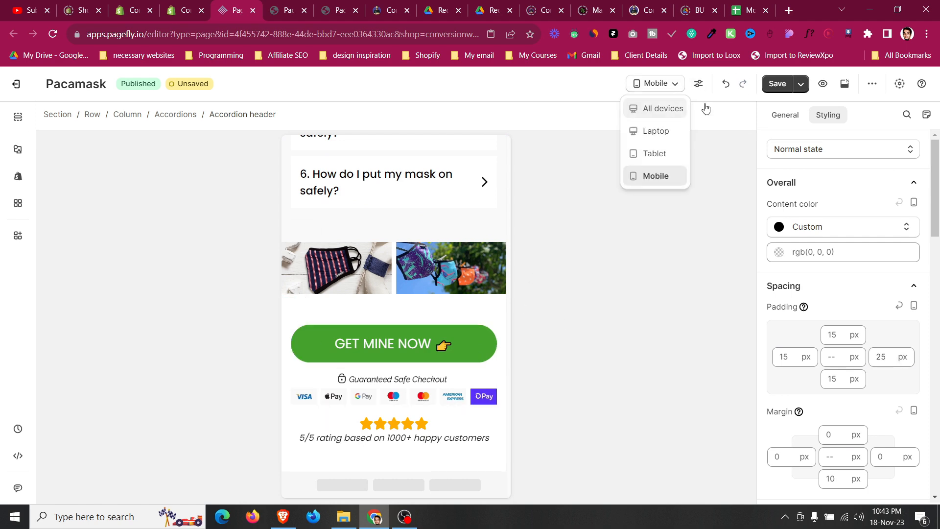
left_click(679, 109)
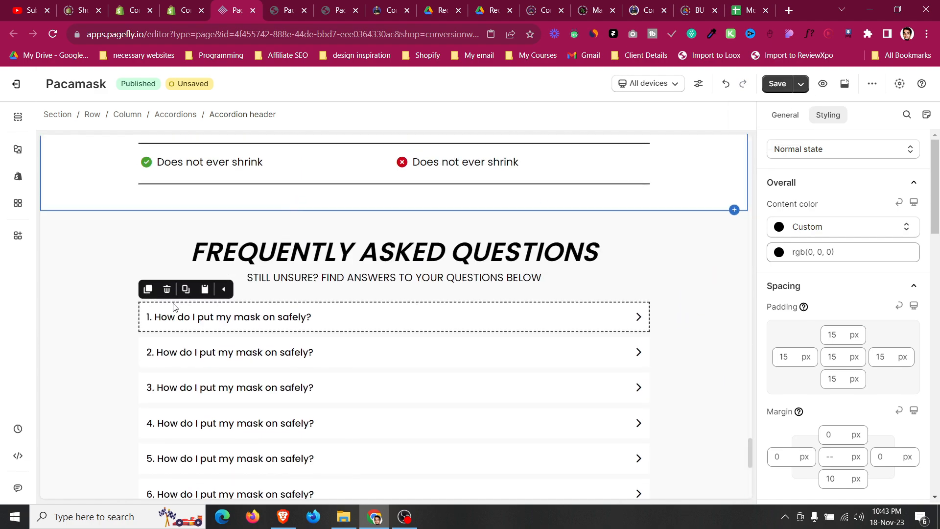
scroll(176, 305, "up", 10)
key("ctrl+s")
Scroll through the desktop layout, selecting sections to review their spacing.
scroll(86, 267, "up", 15)
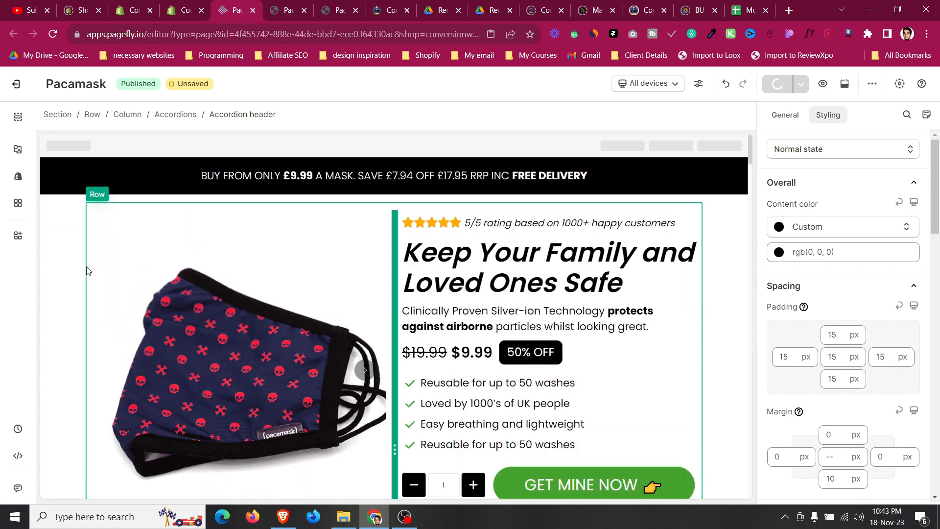
left_click(67, 250)
scroll(67, 249, "down", 10)
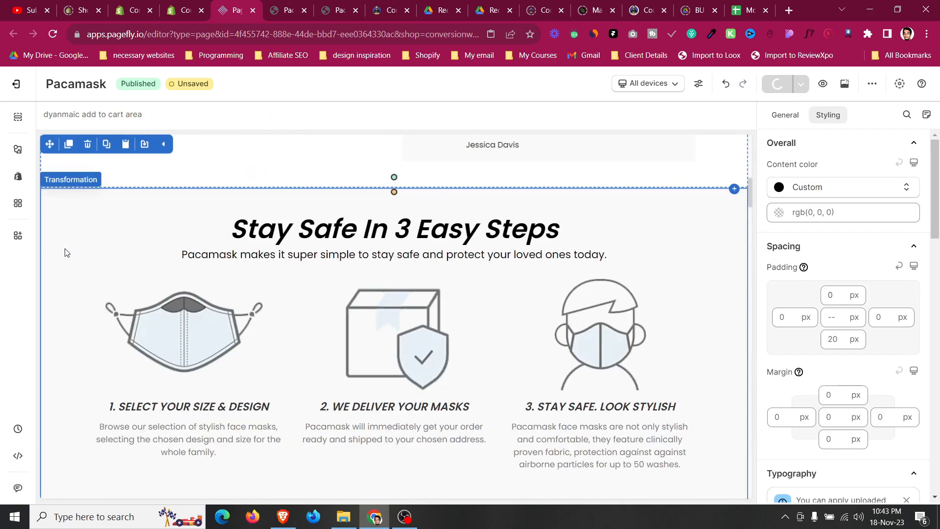
scroll(67, 252, "down", 5)
left_click(67, 253)
scroll(68, 252, "down", 5)
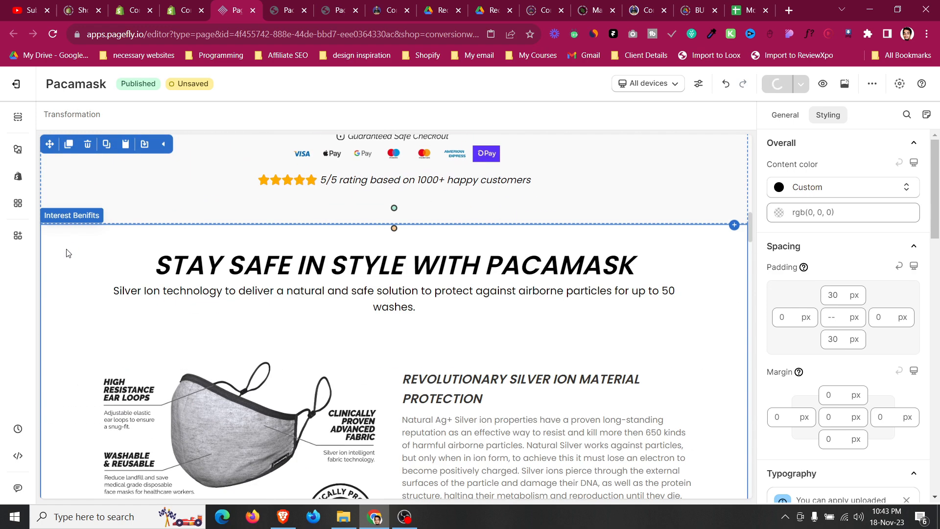
left_click(69, 253)
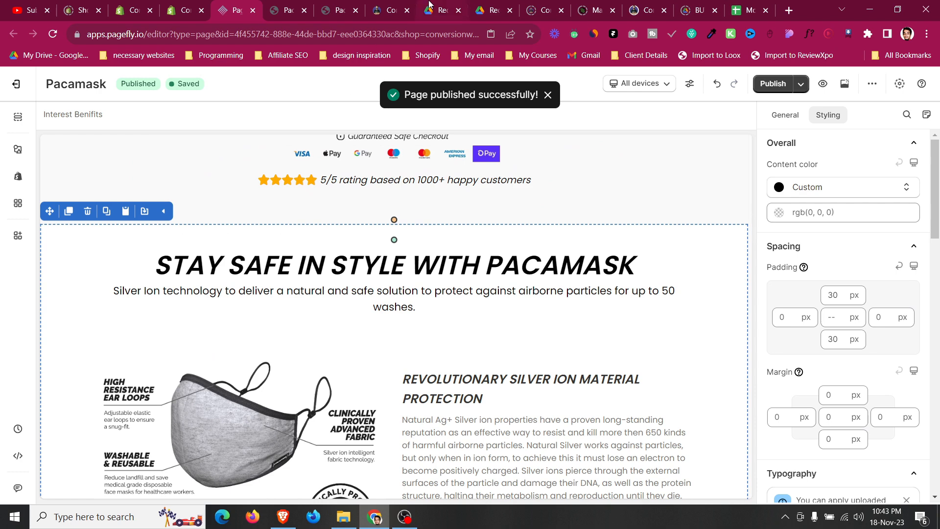
Switch to the Google Drive tab and browse the ATIDCOA.pdf slides.
left_click(428, 9)
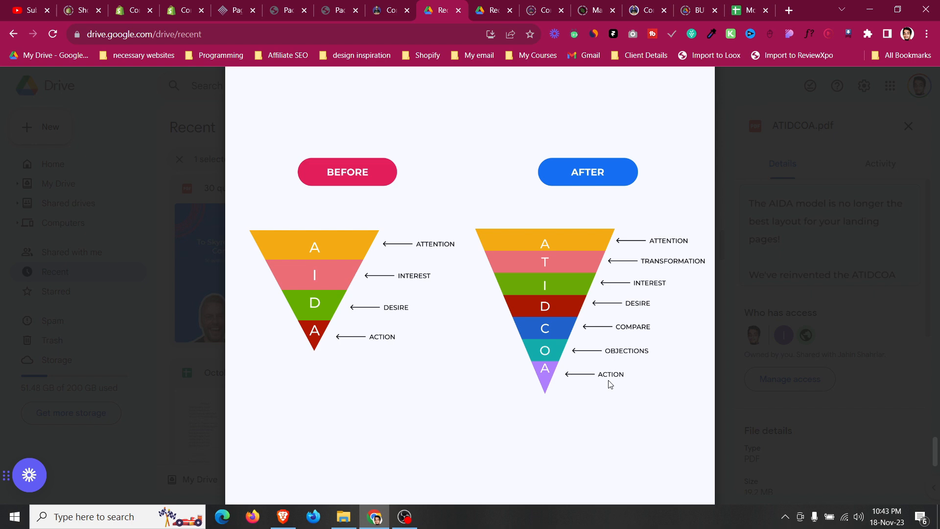
scroll(372, 346, "down", 10)
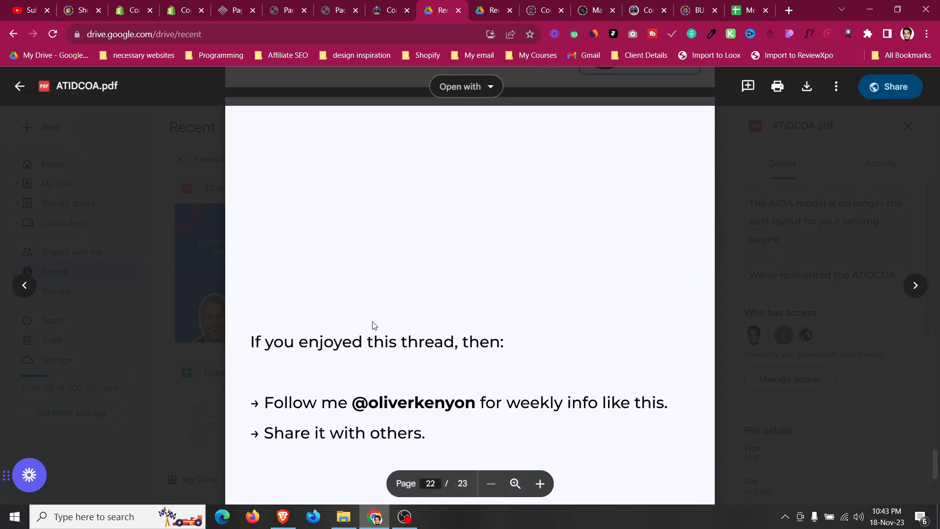
scroll(375, 326, "up", 15)
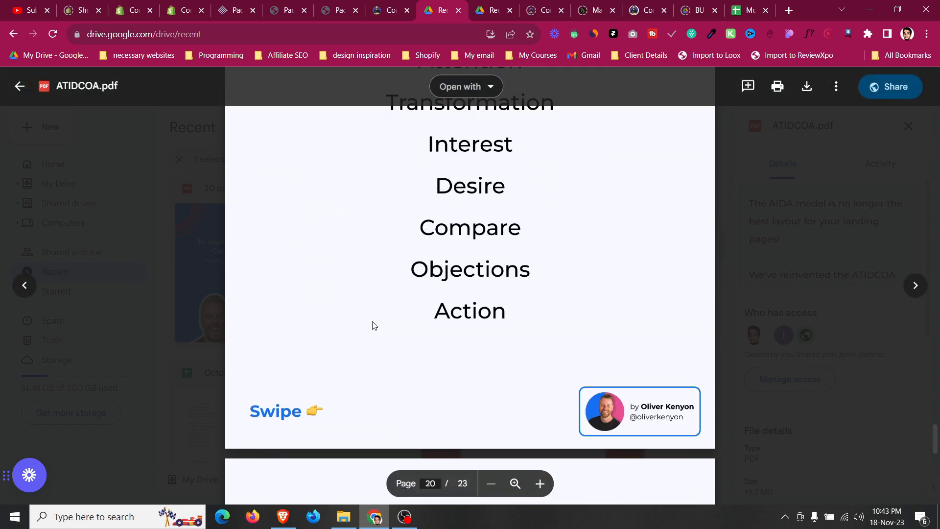
scroll(374, 326, "down", 4)
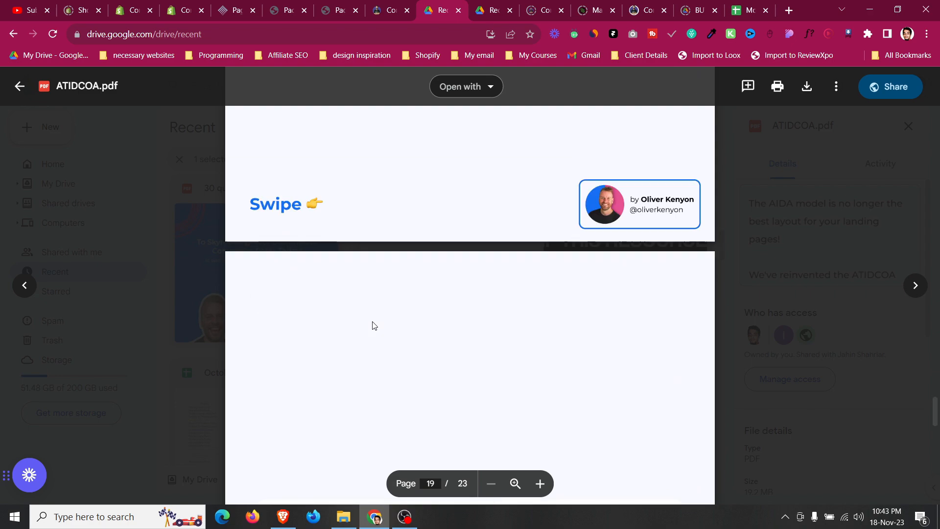
Return to the Pacamask editor tab and review the top sections of the desktop page.
left_click(250, 6)
scroll(313, 295, "up", 20)
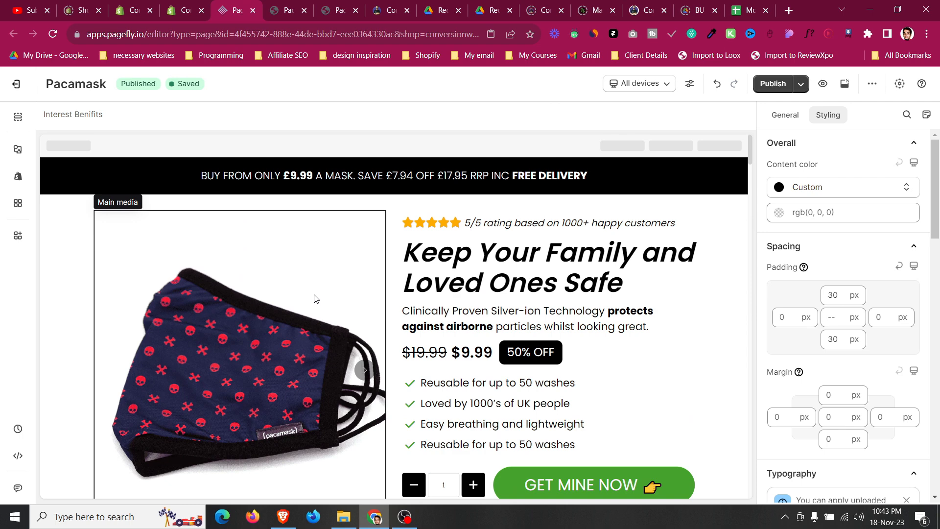
scroll(316, 299, "down", 4)
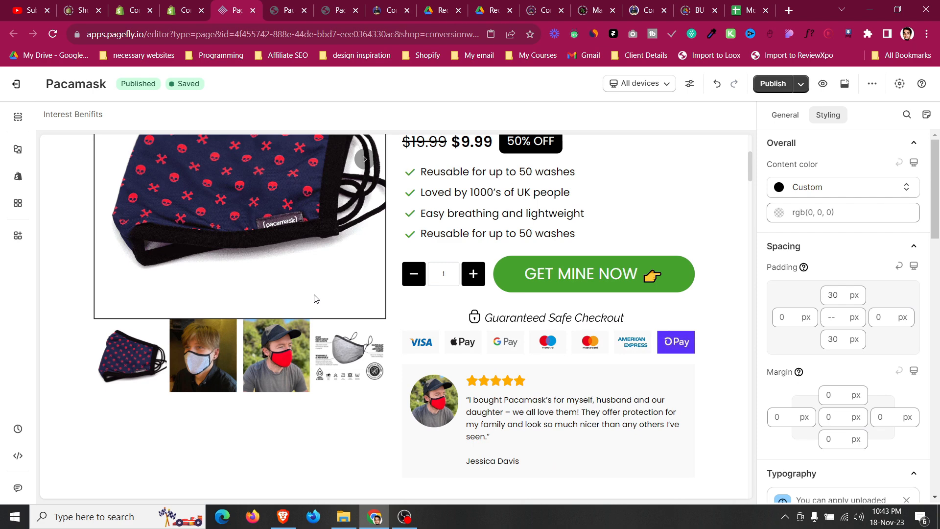
scroll(315, 298, "down", 1)
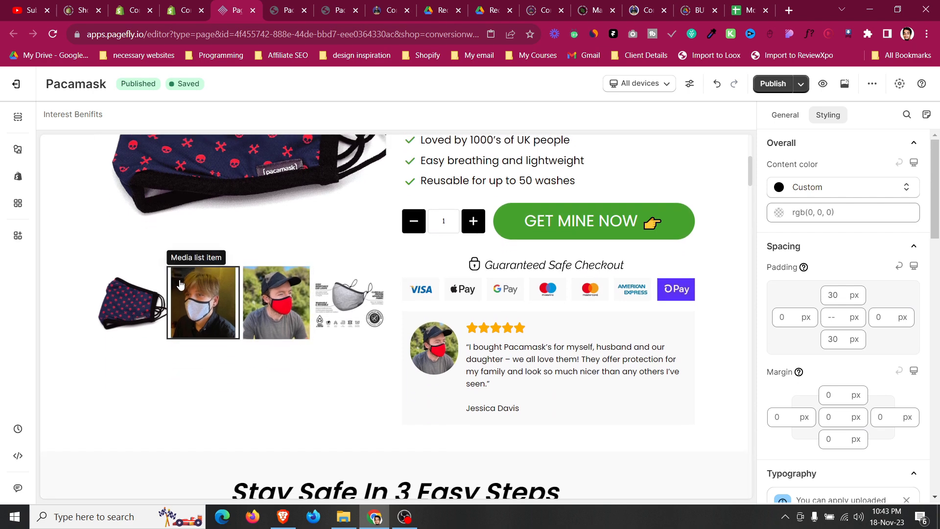
left_click(82, 246)
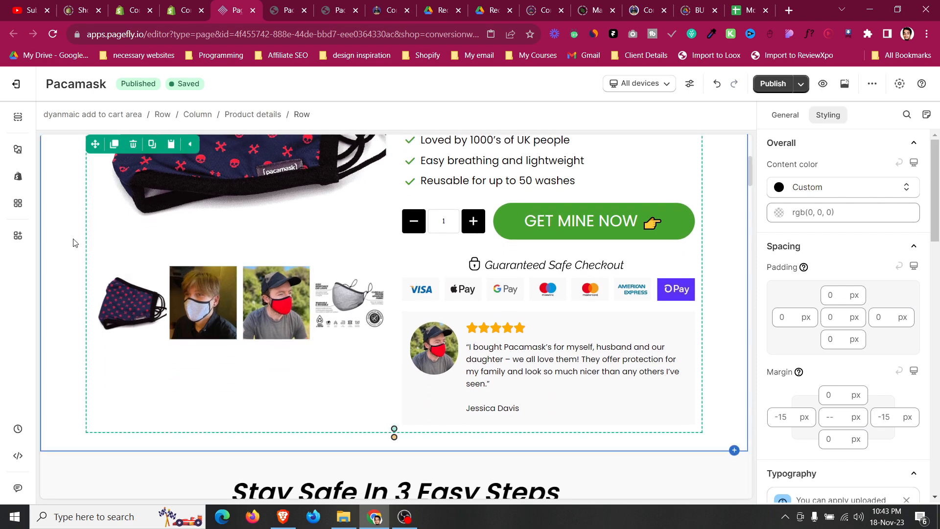
left_click(74, 243)
scroll(75, 242, "down", 7)
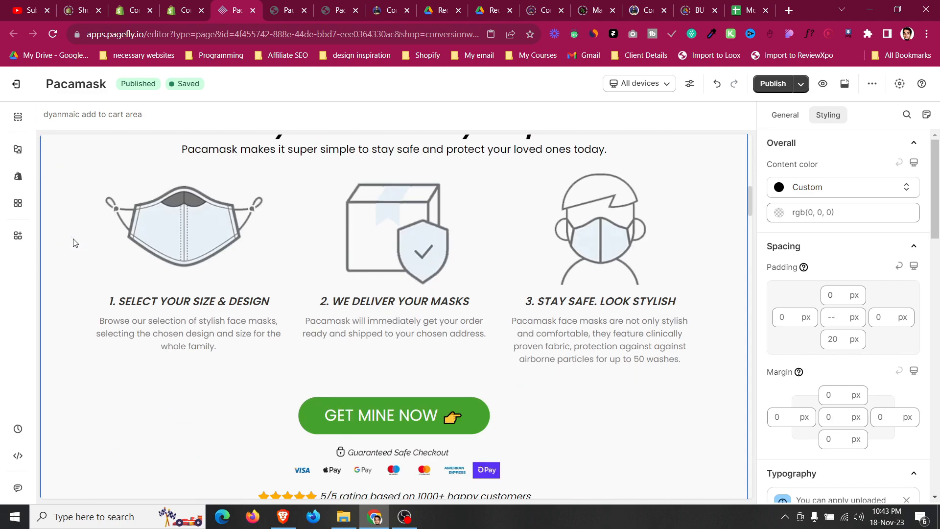